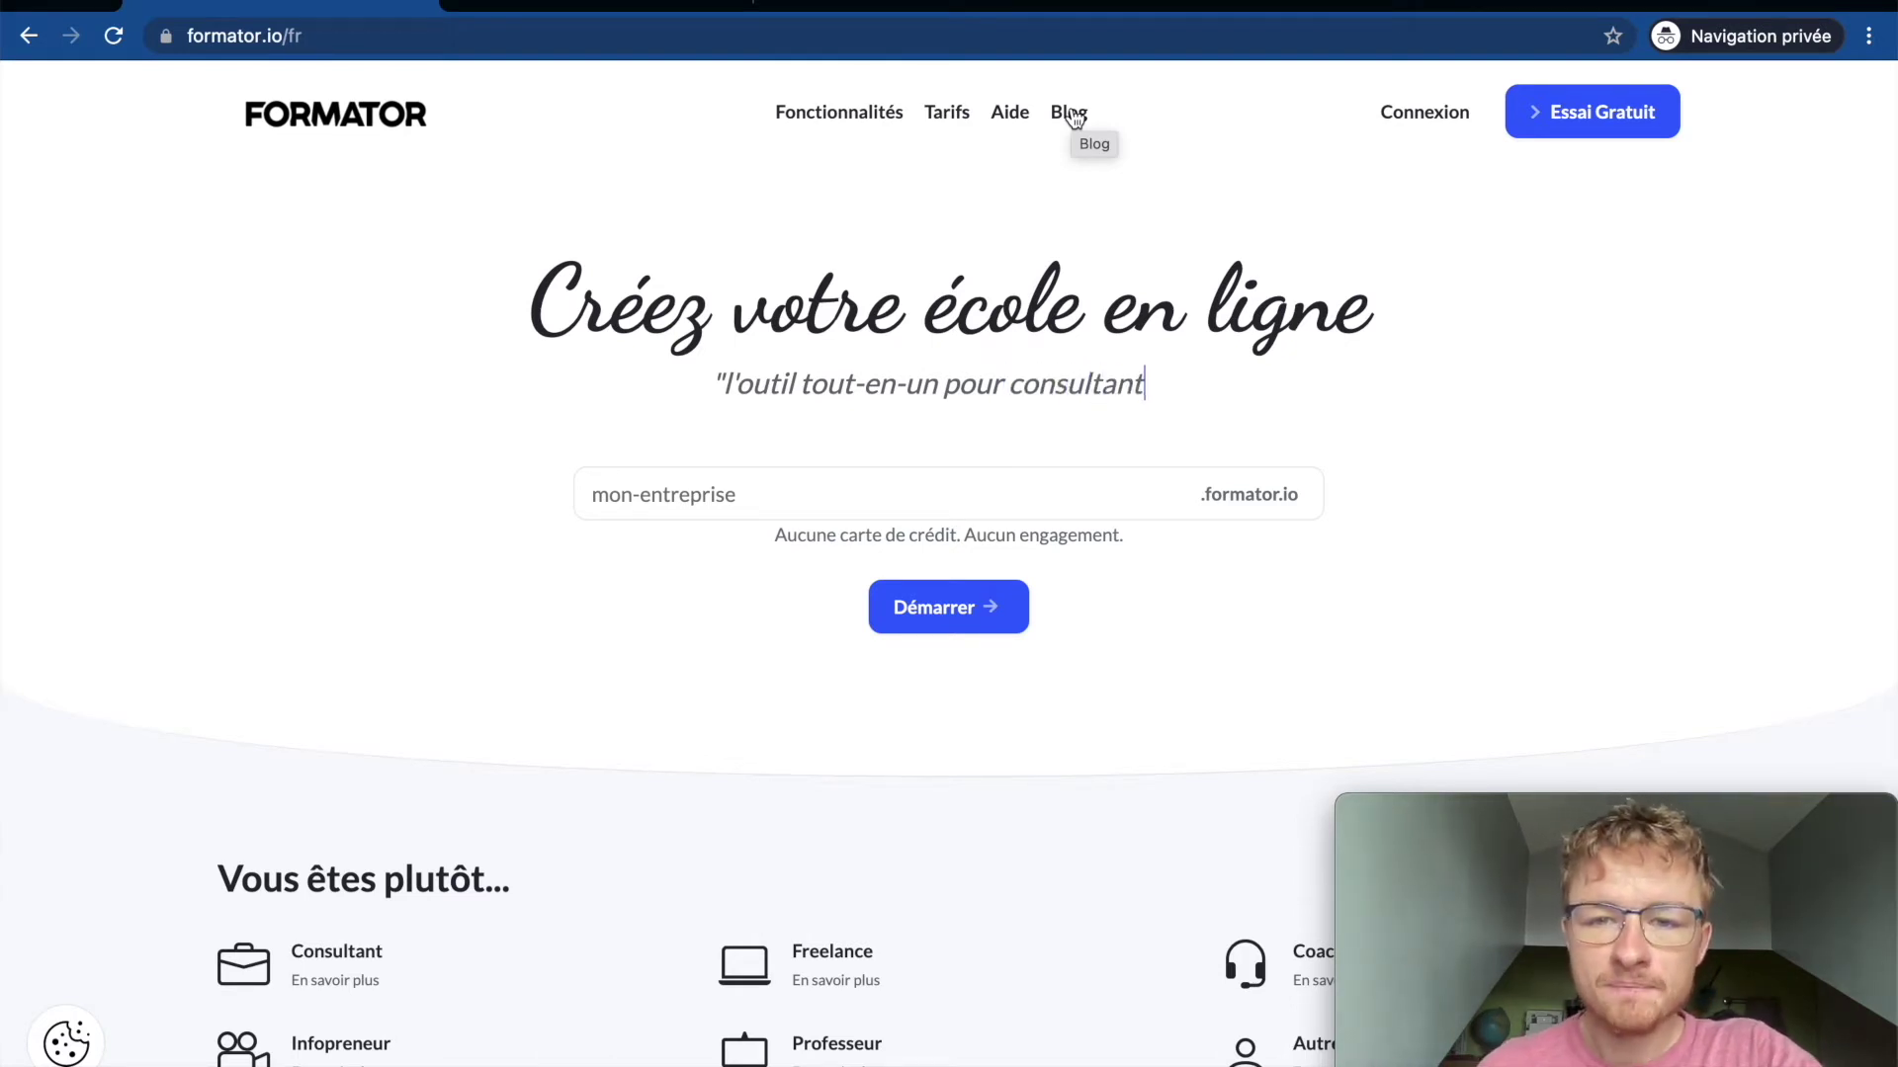
Step: Explore the homepage demo views: Contacts, Newsletters & Campagnes, Pages, Blog, Éditeur and Formations
triple_click(644, 309)
click(643, 310)
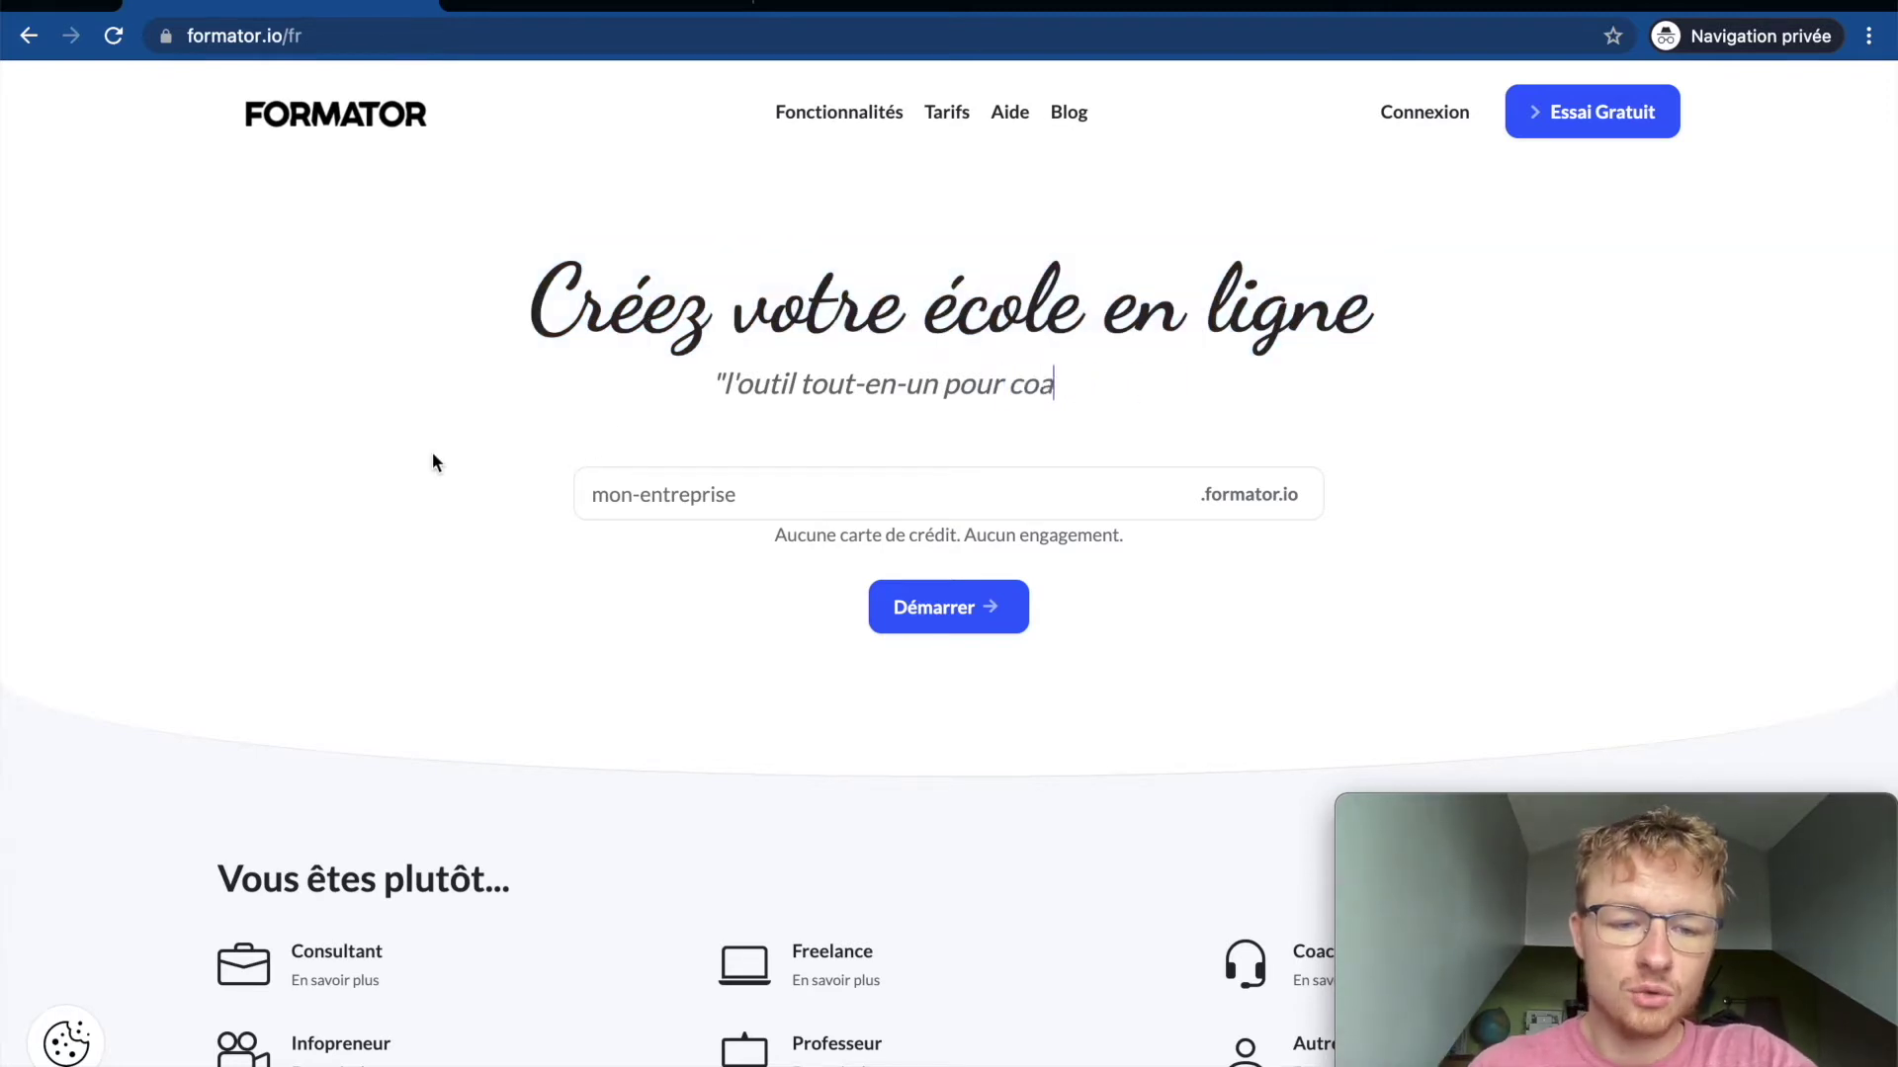
scroll(461, 586, down, 1)
scroll(461, 589, down, 6)
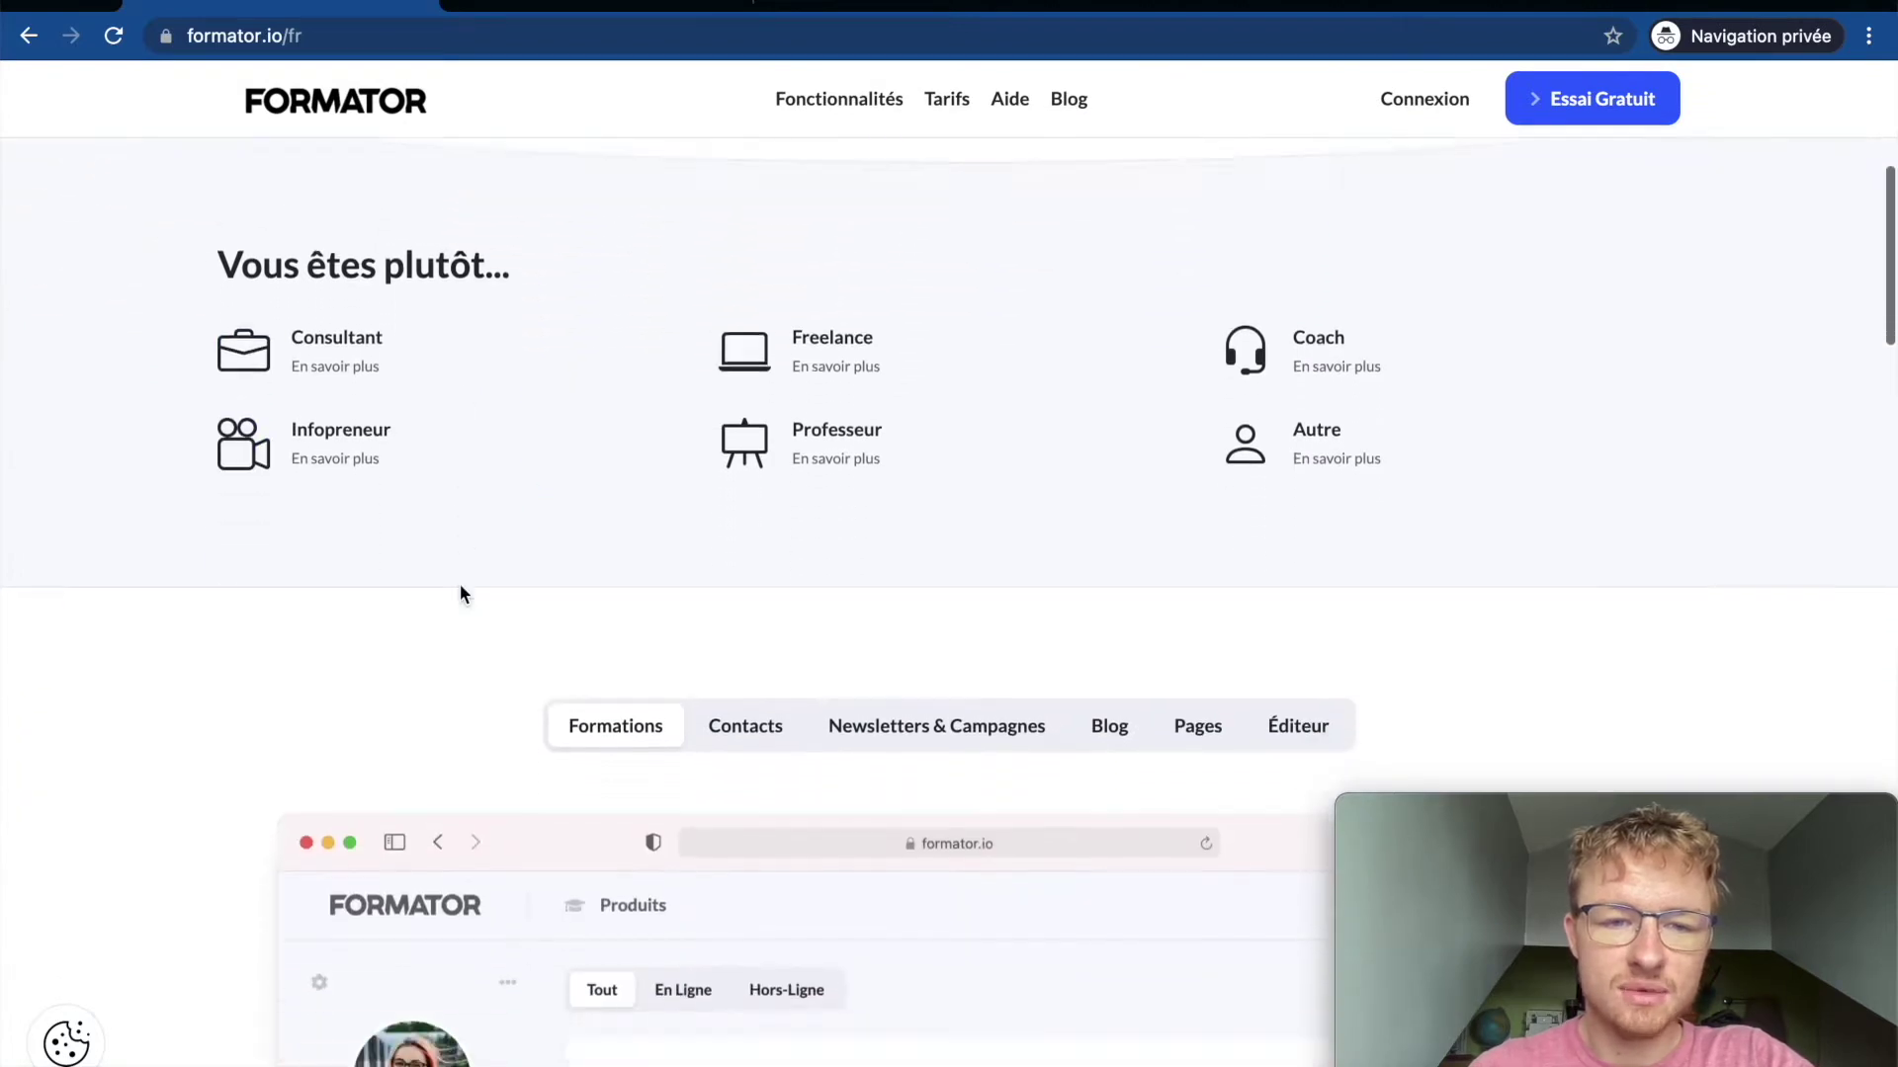
scroll(459, 593, down, 2)
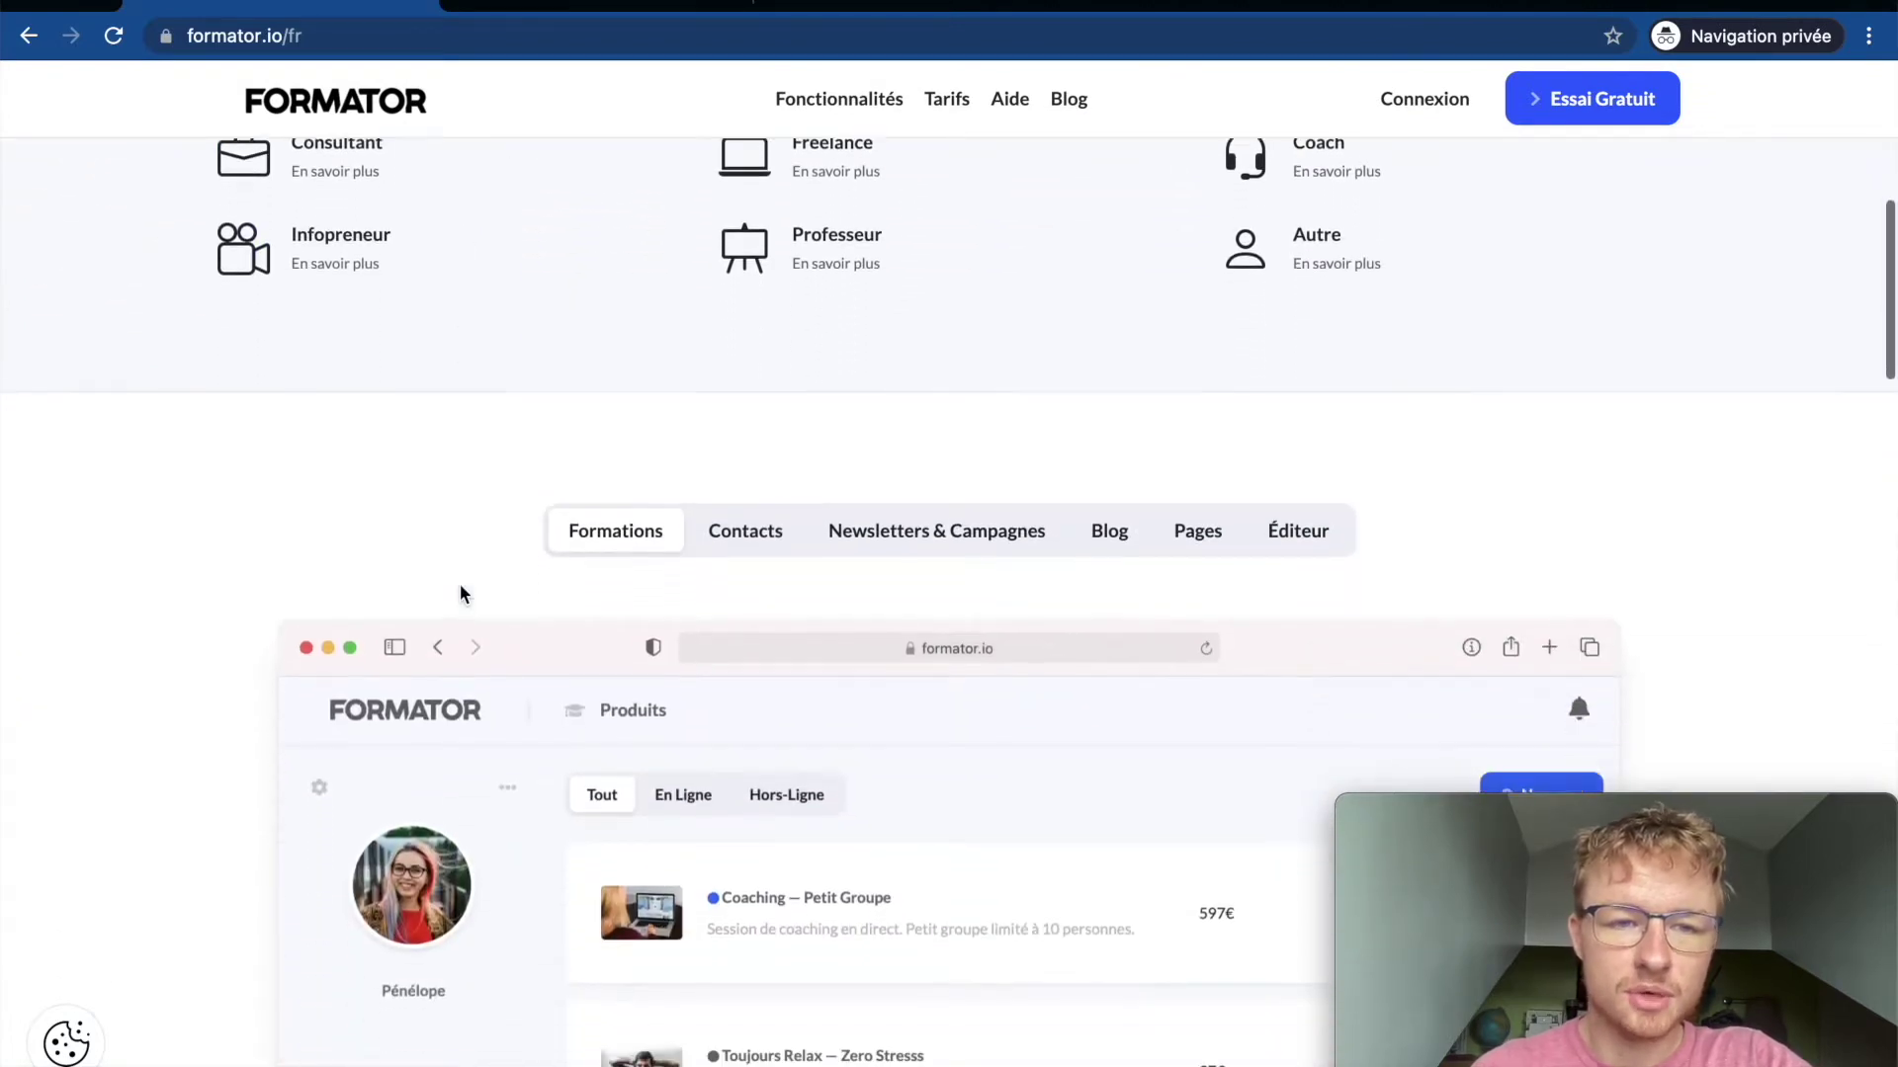
scroll(461, 593, up, 8)
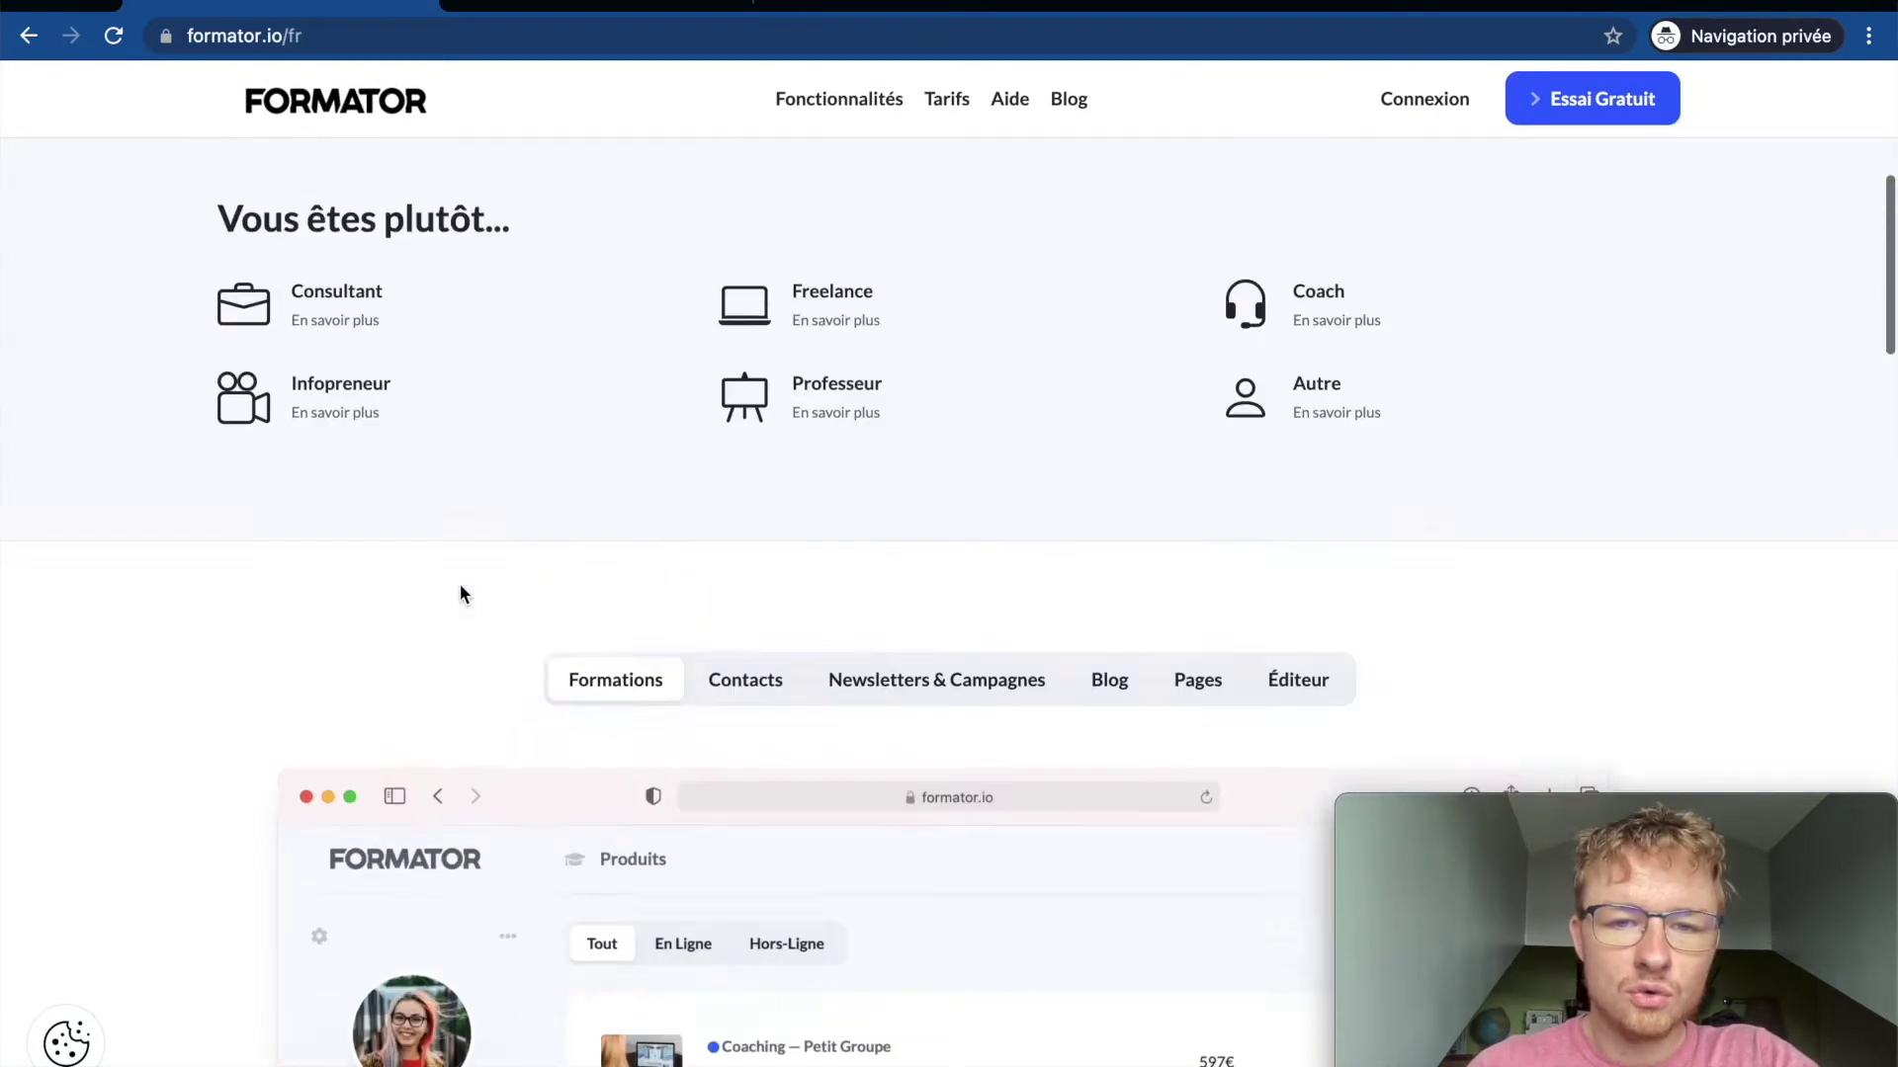
scroll(459, 593, down, 10)
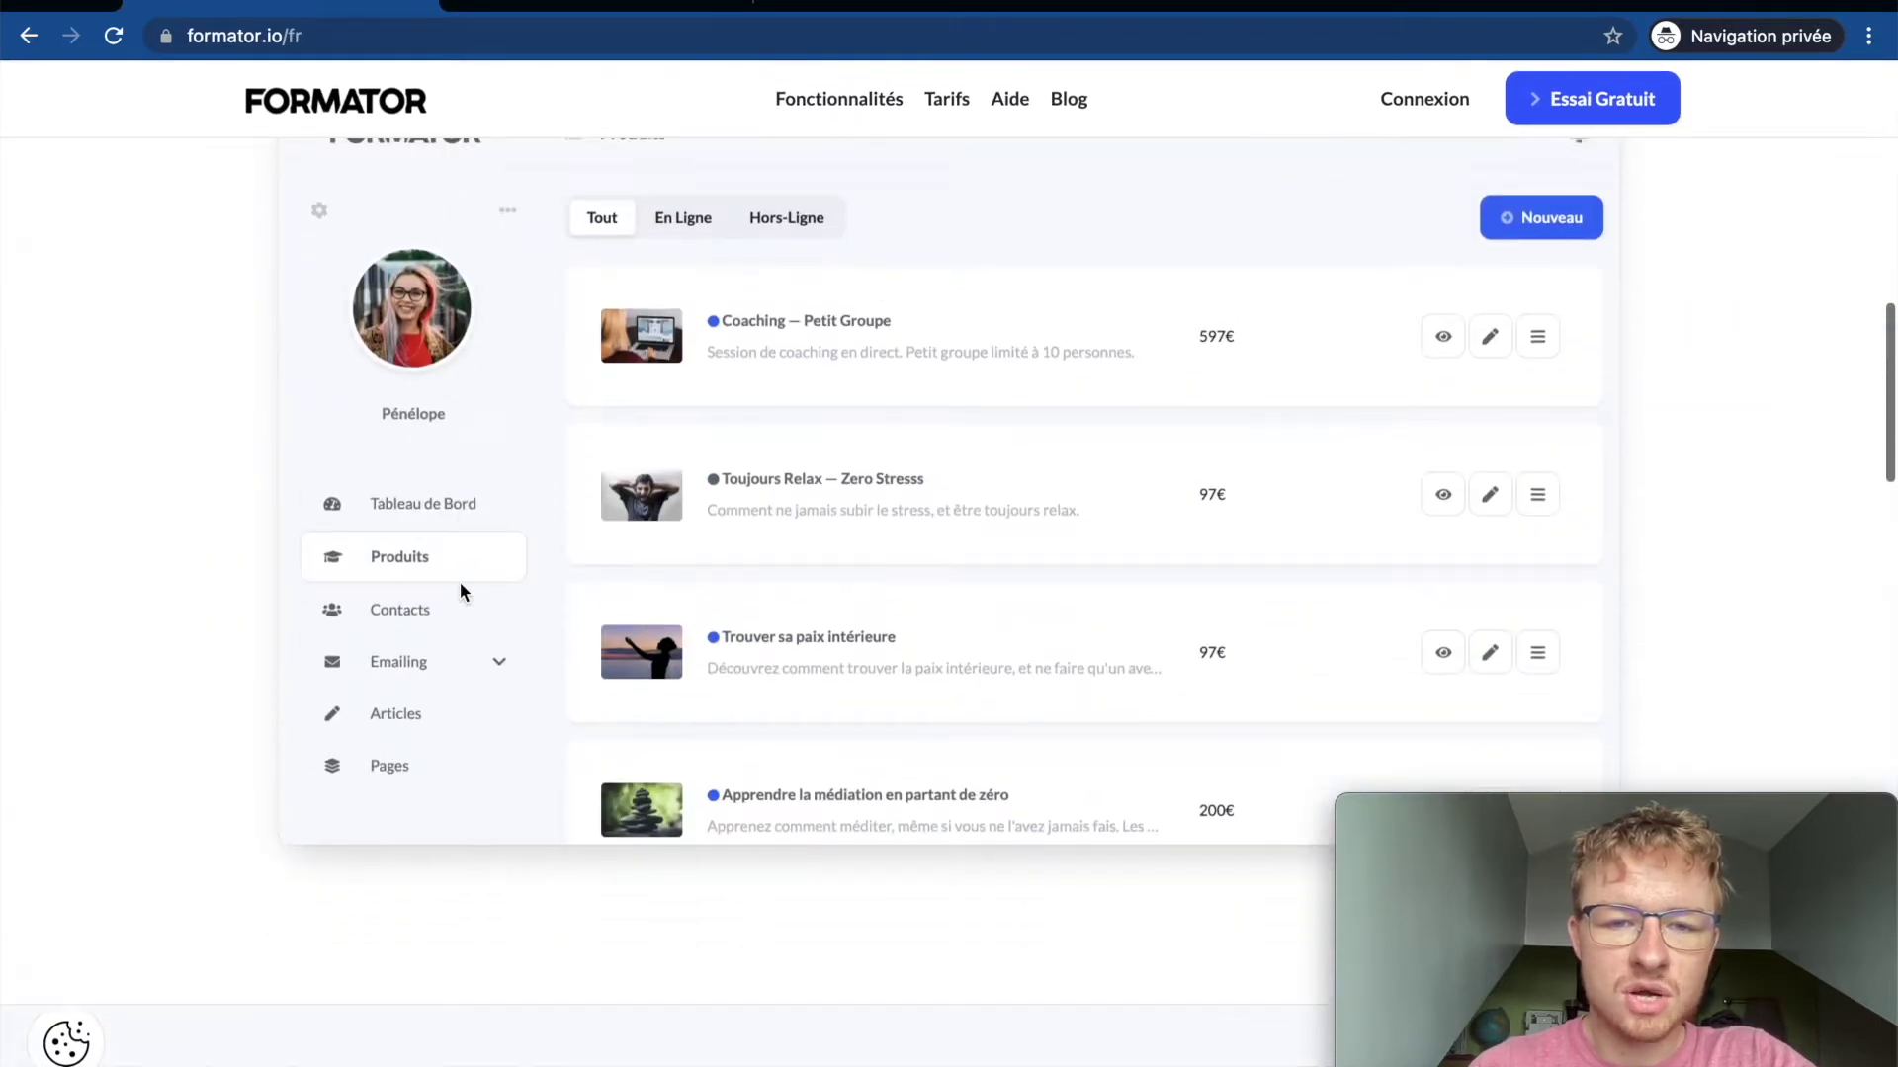
click(766, 351)
click(1003, 341)
click(1176, 341)
click(1117, 352)
click(1297, 346)
scroll(629, 389, down, 11)
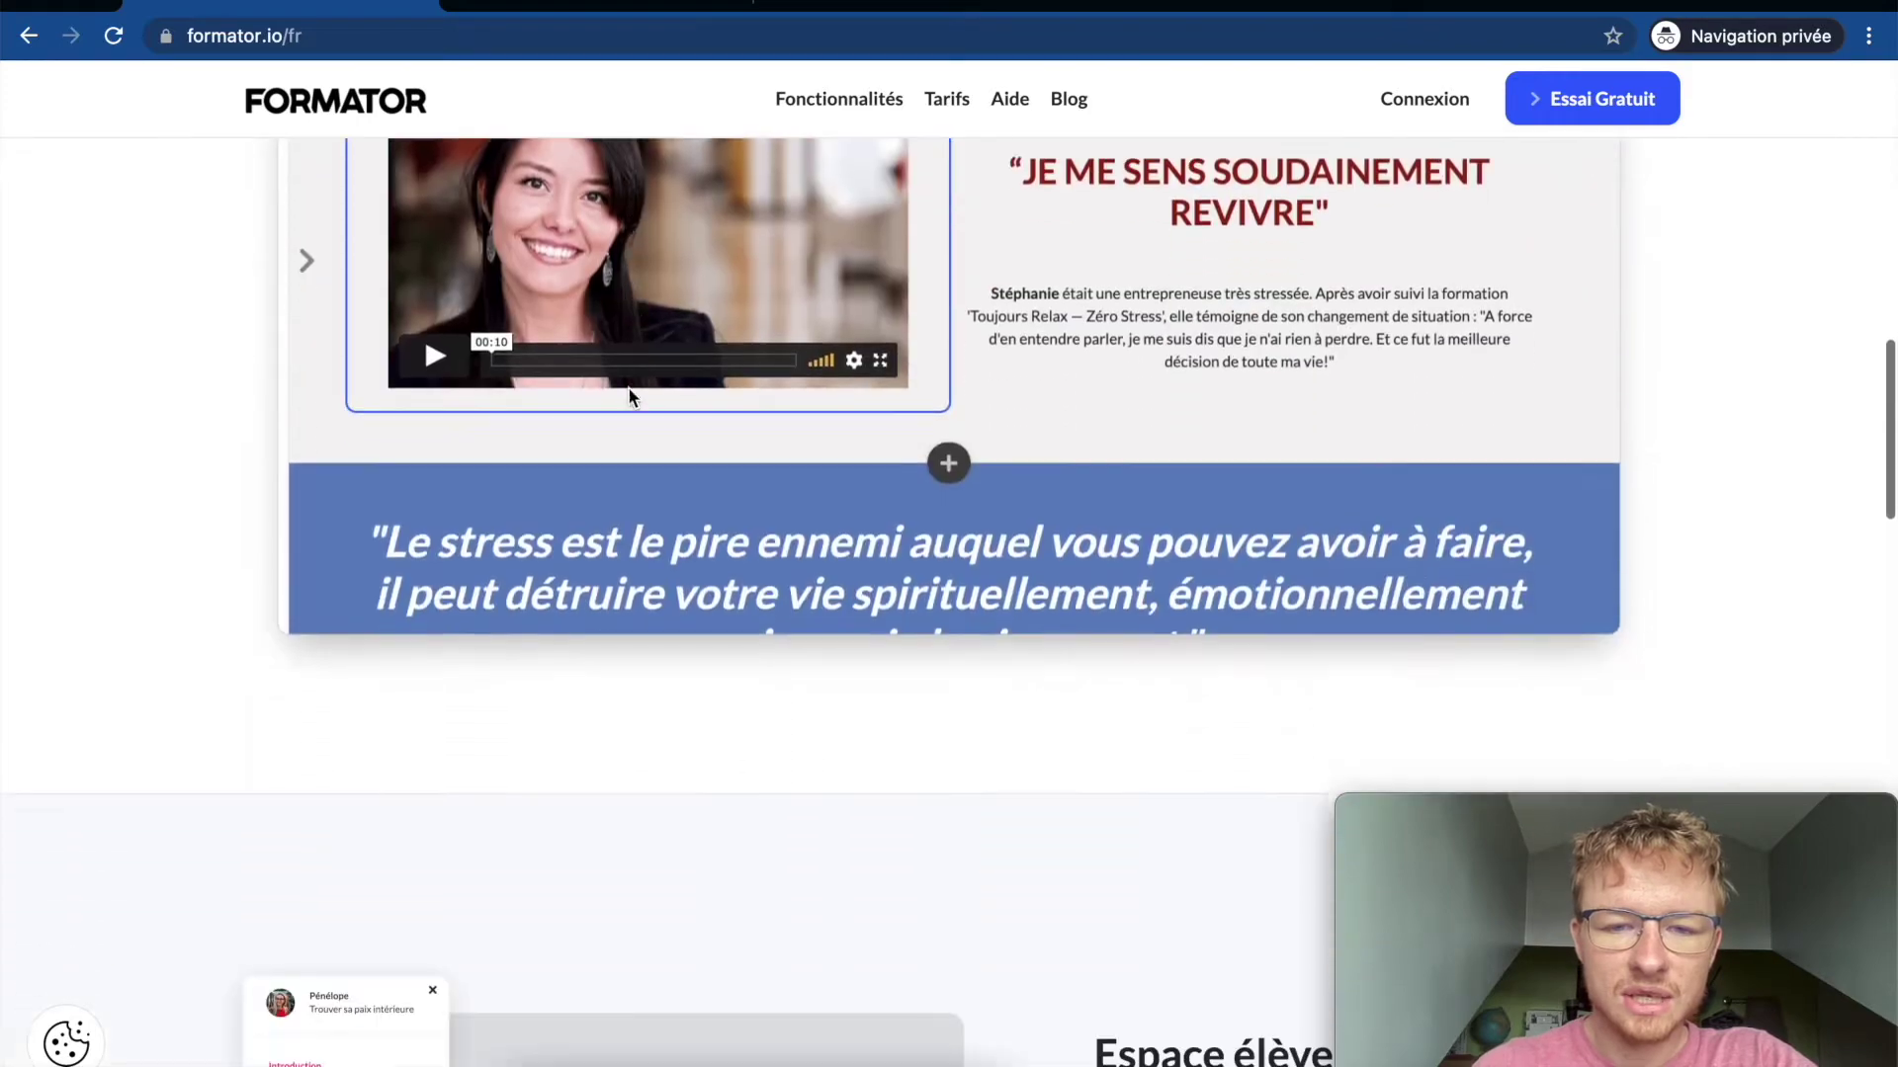
scroll(629, 395, up, 12)
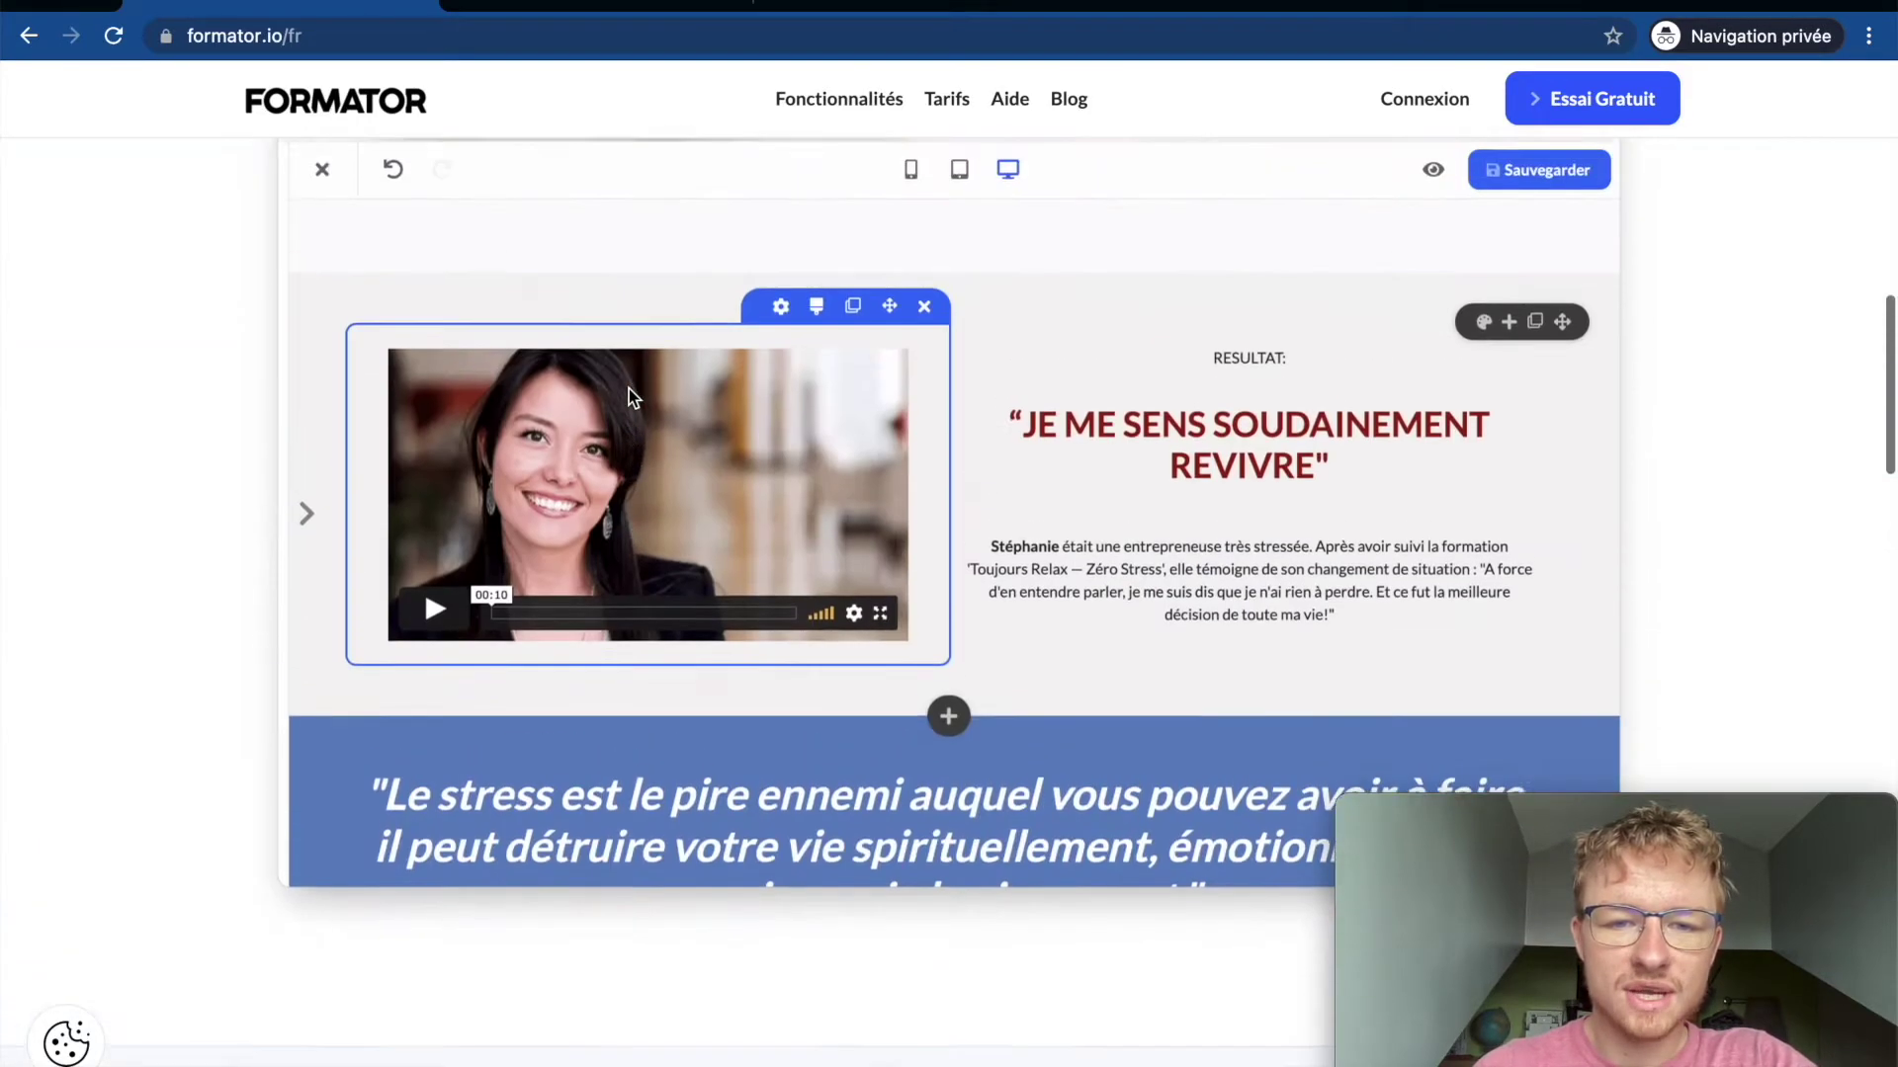
click(1197, 262)
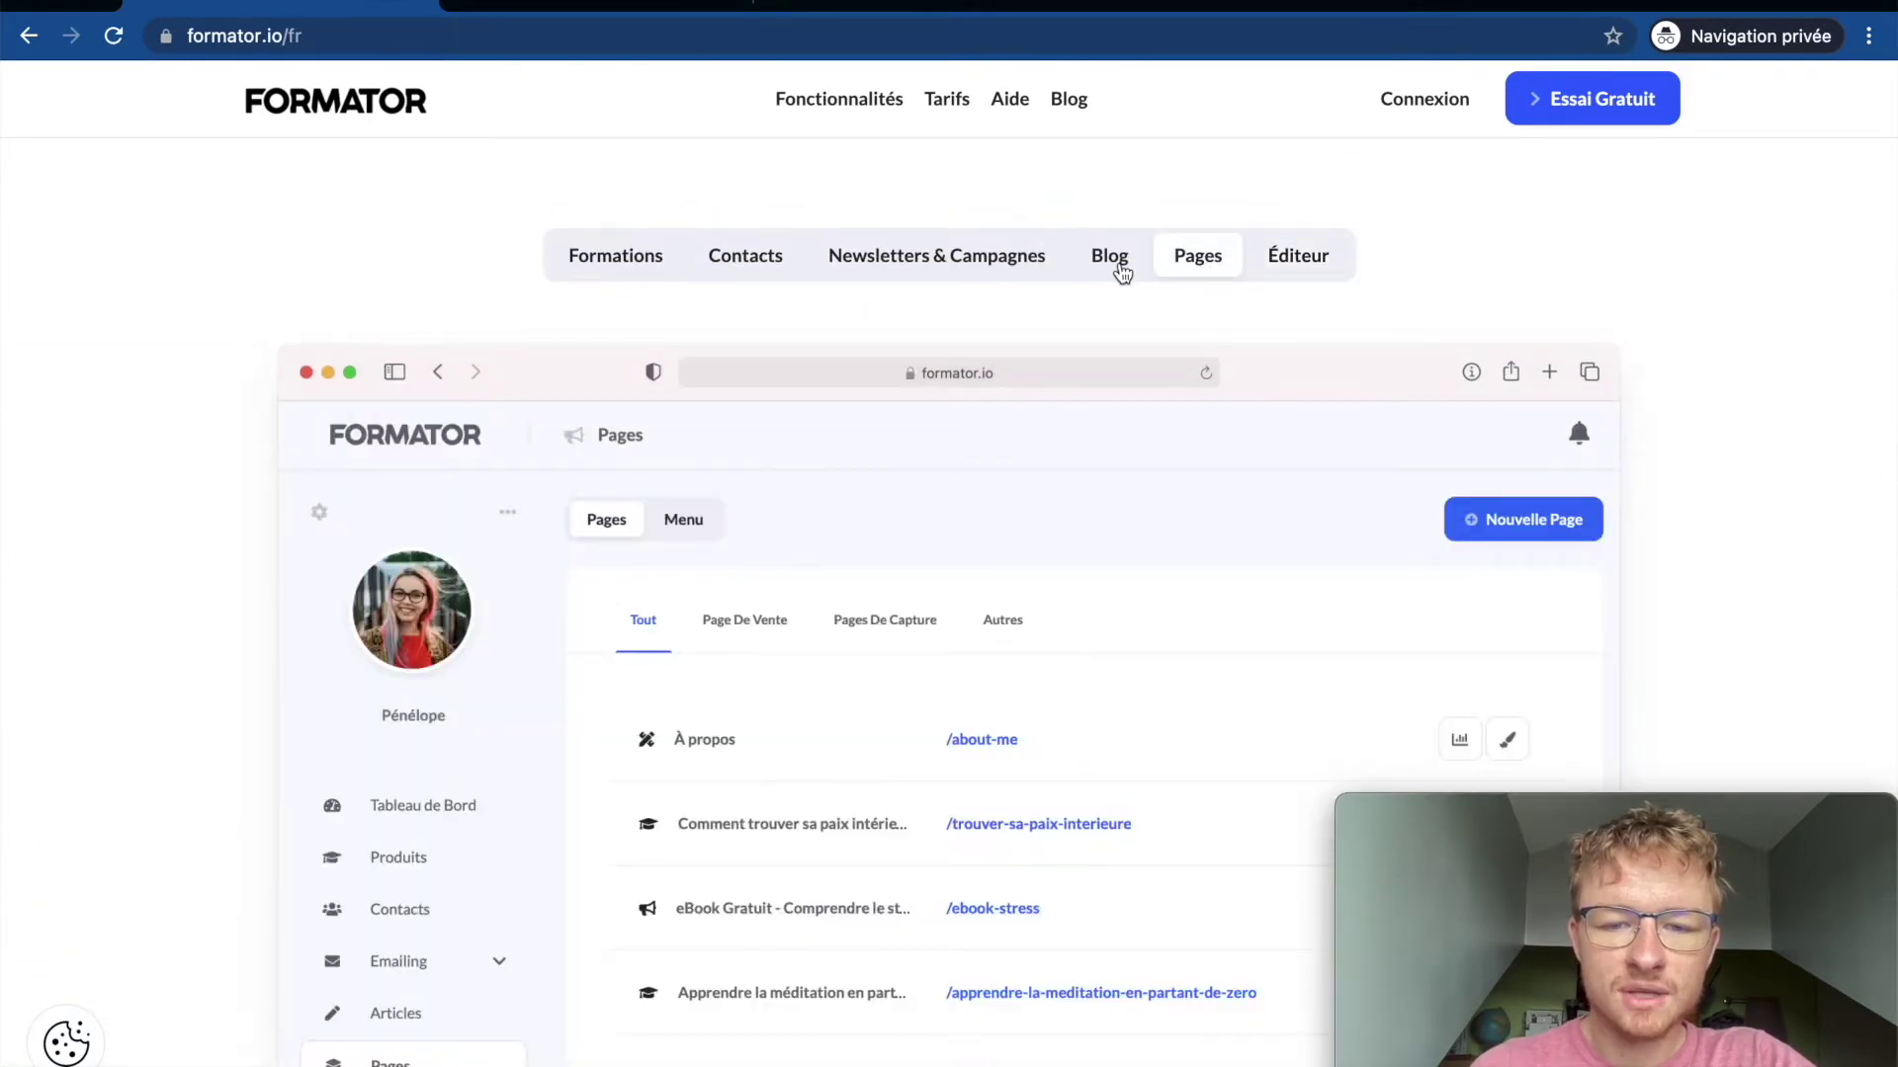
click(1120, 265)
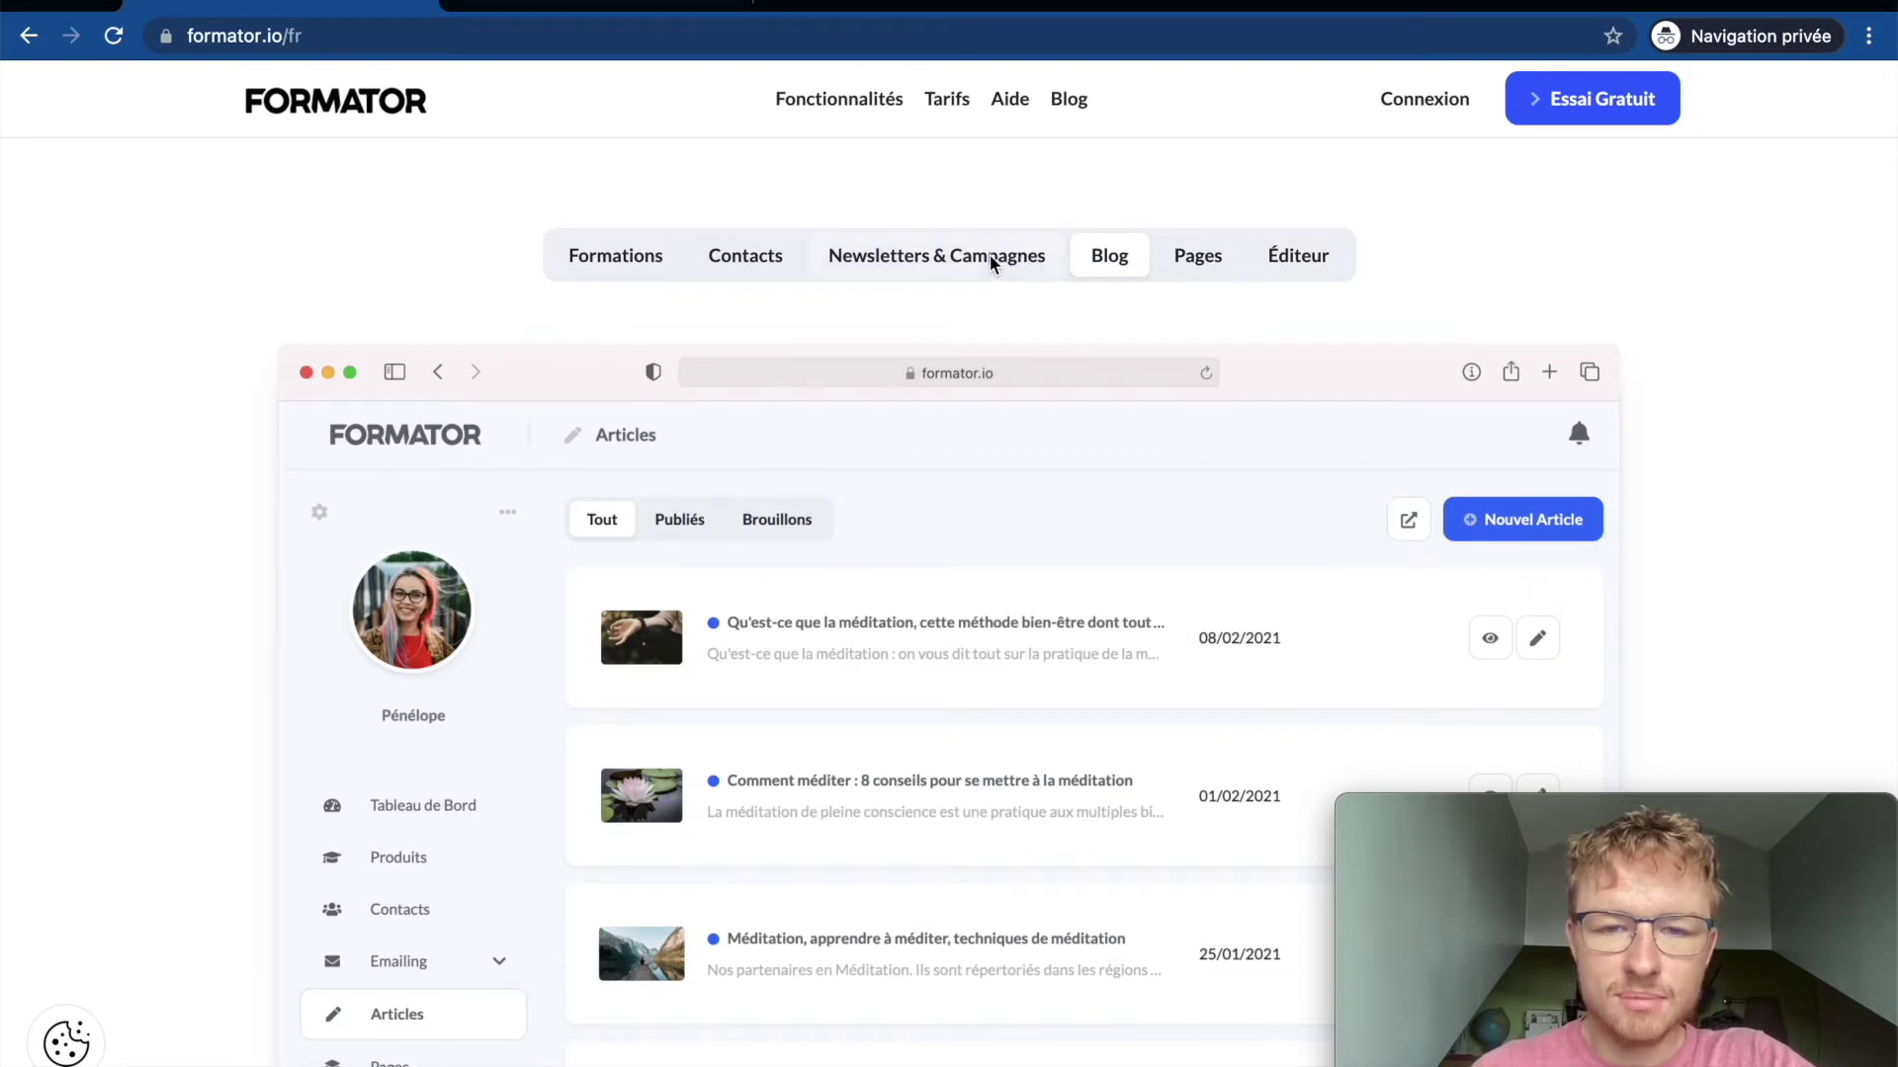
click(994, 264)
click(754, 268)
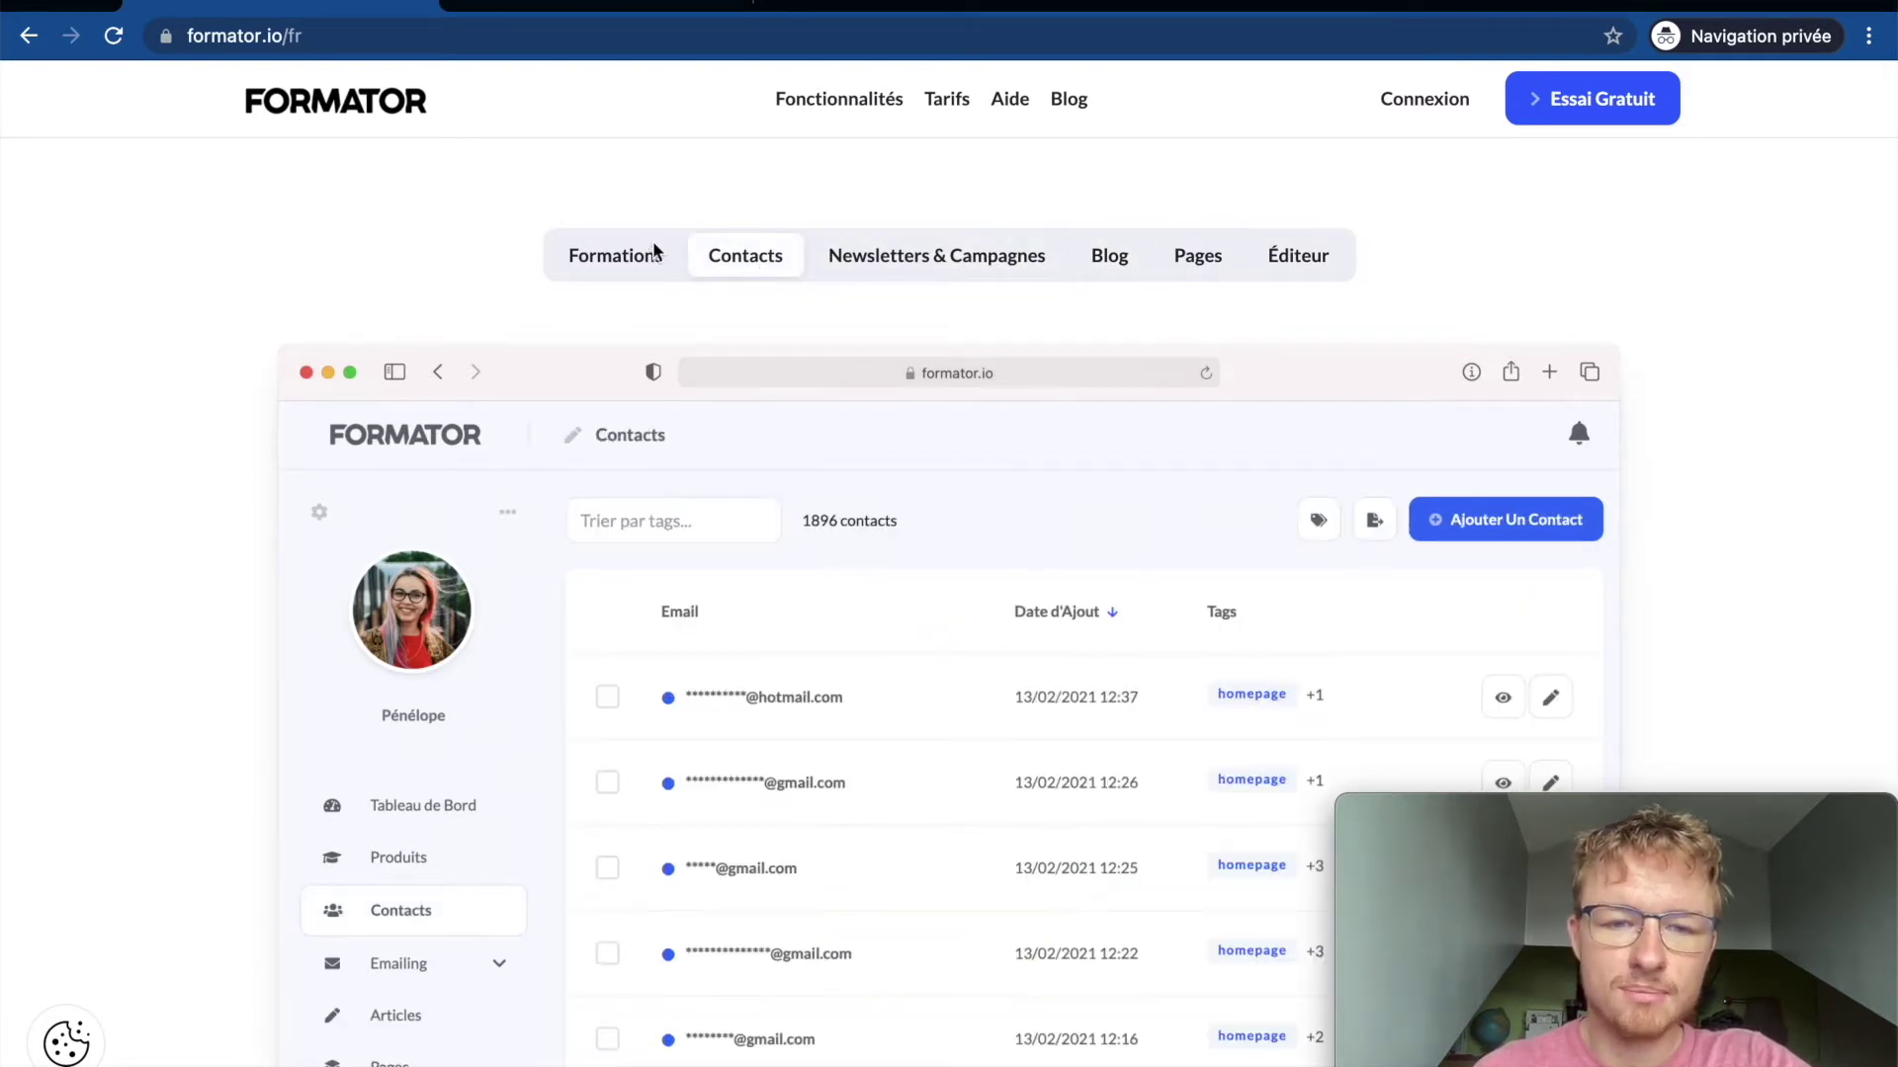
click(598, 255)
Step: Scroll through the homepage and decline the cookie consent popup
scroll(672, 489, down, 3)
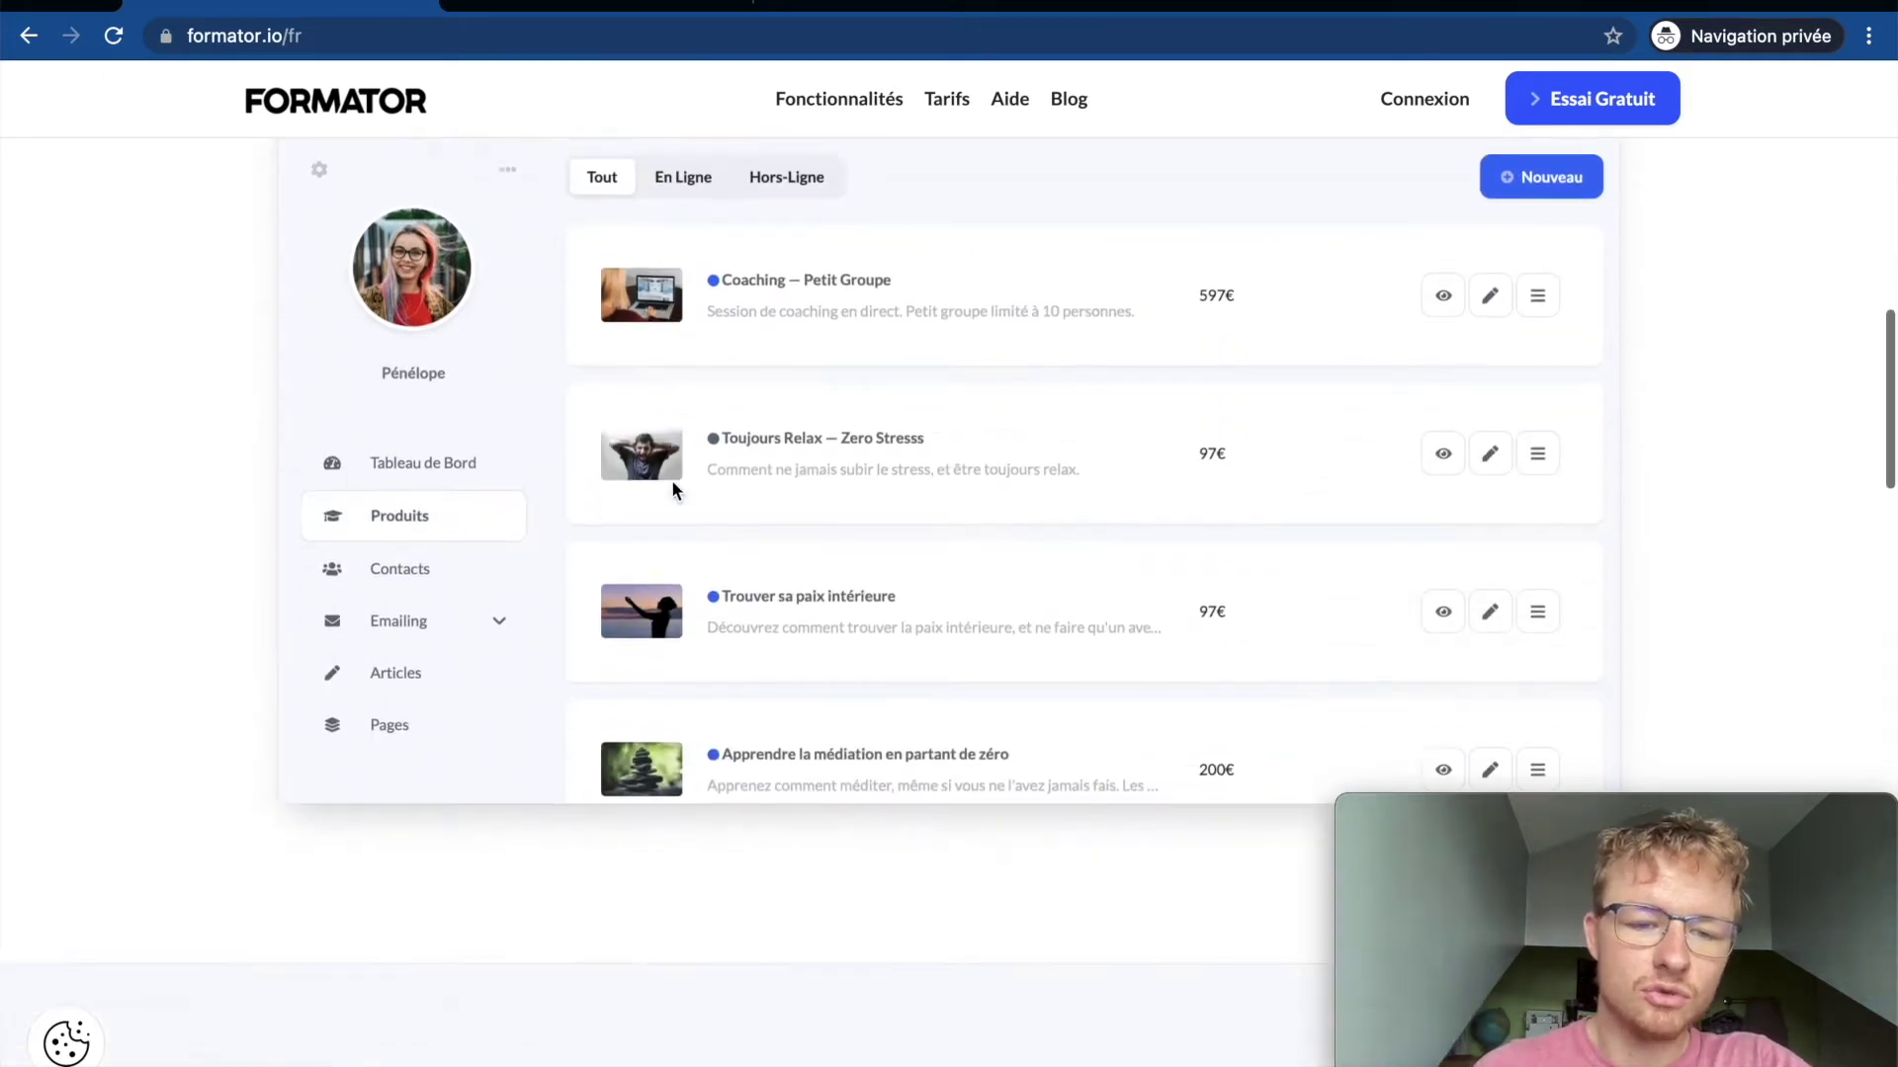
scroll(672, 488, down, 15)
scroll(673, 488, down, 12)
scroll(672, 488, up, 6)
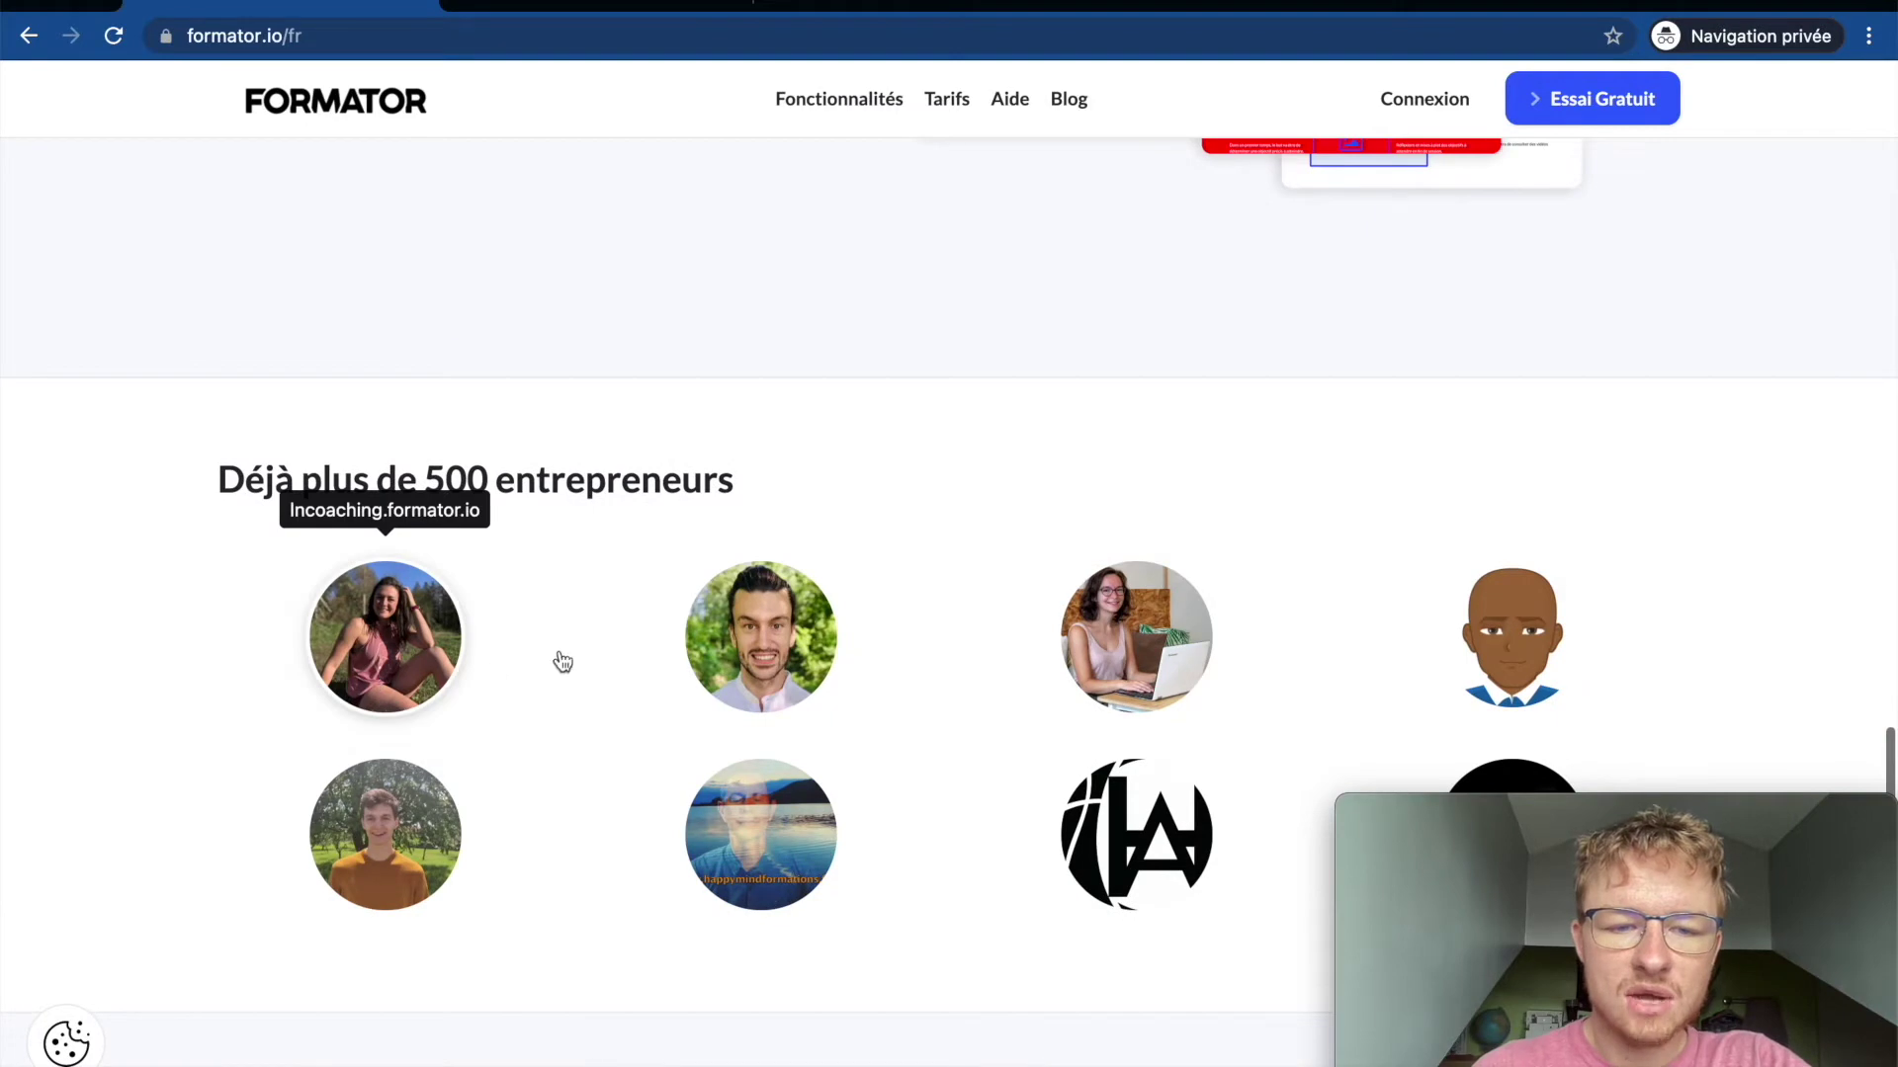
scroll(492, 677, down, 4)
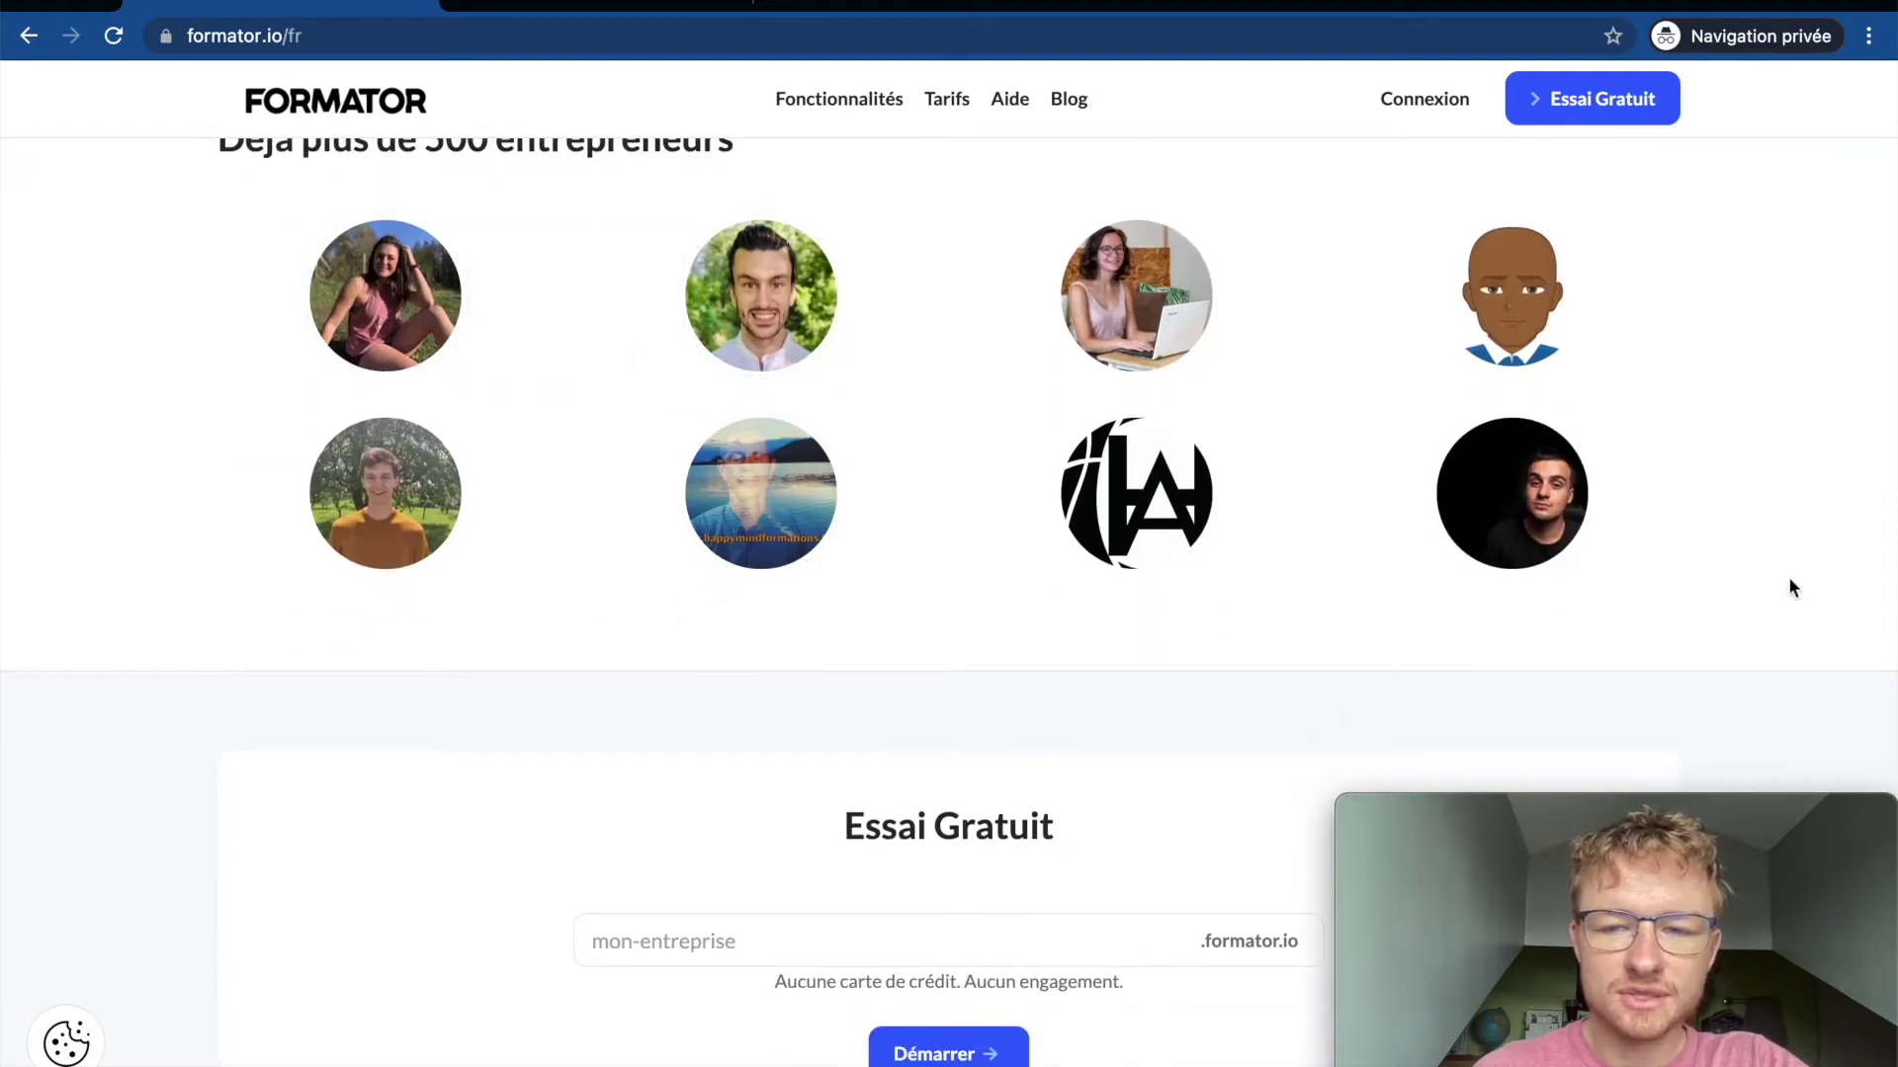
scroll(1029, 775, down, 7)
scroll(838, 556, down, 3)
scroll(579, 495, up, 15)
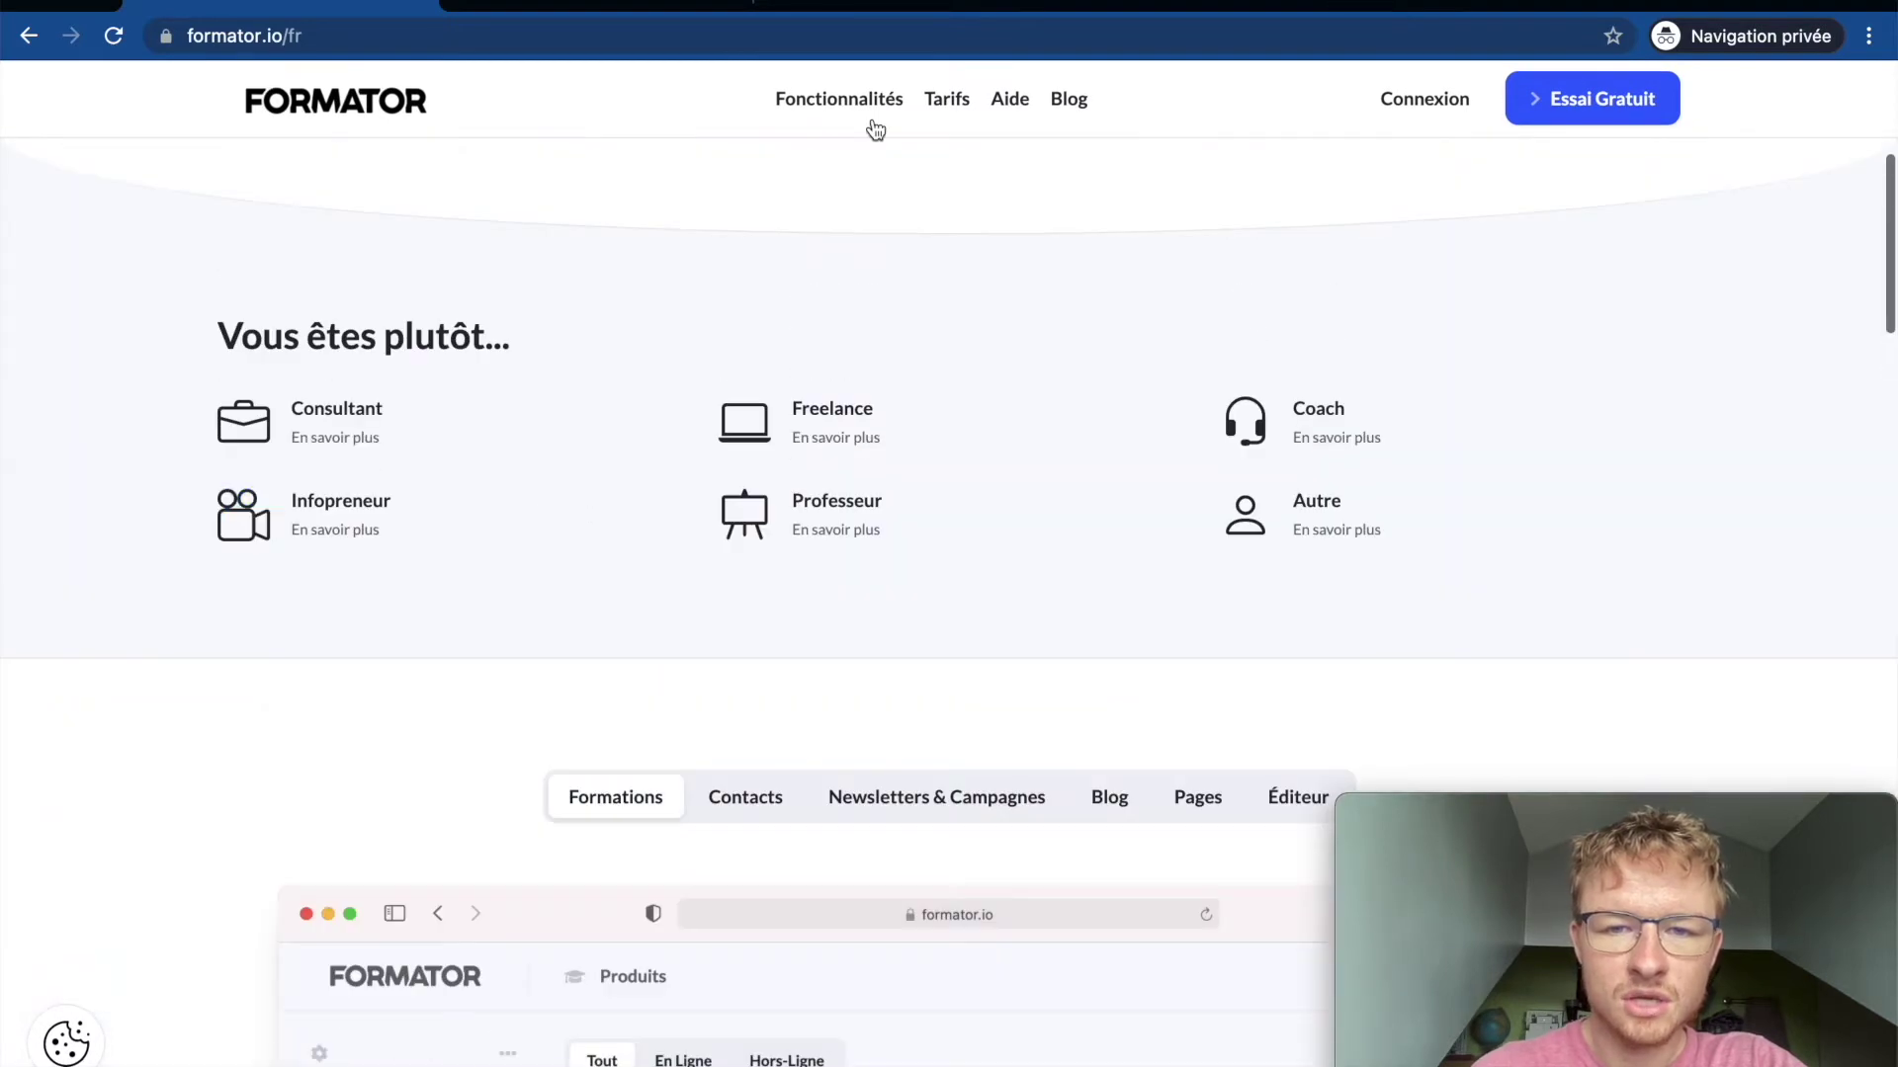
scroll(875, 130, up, 5)
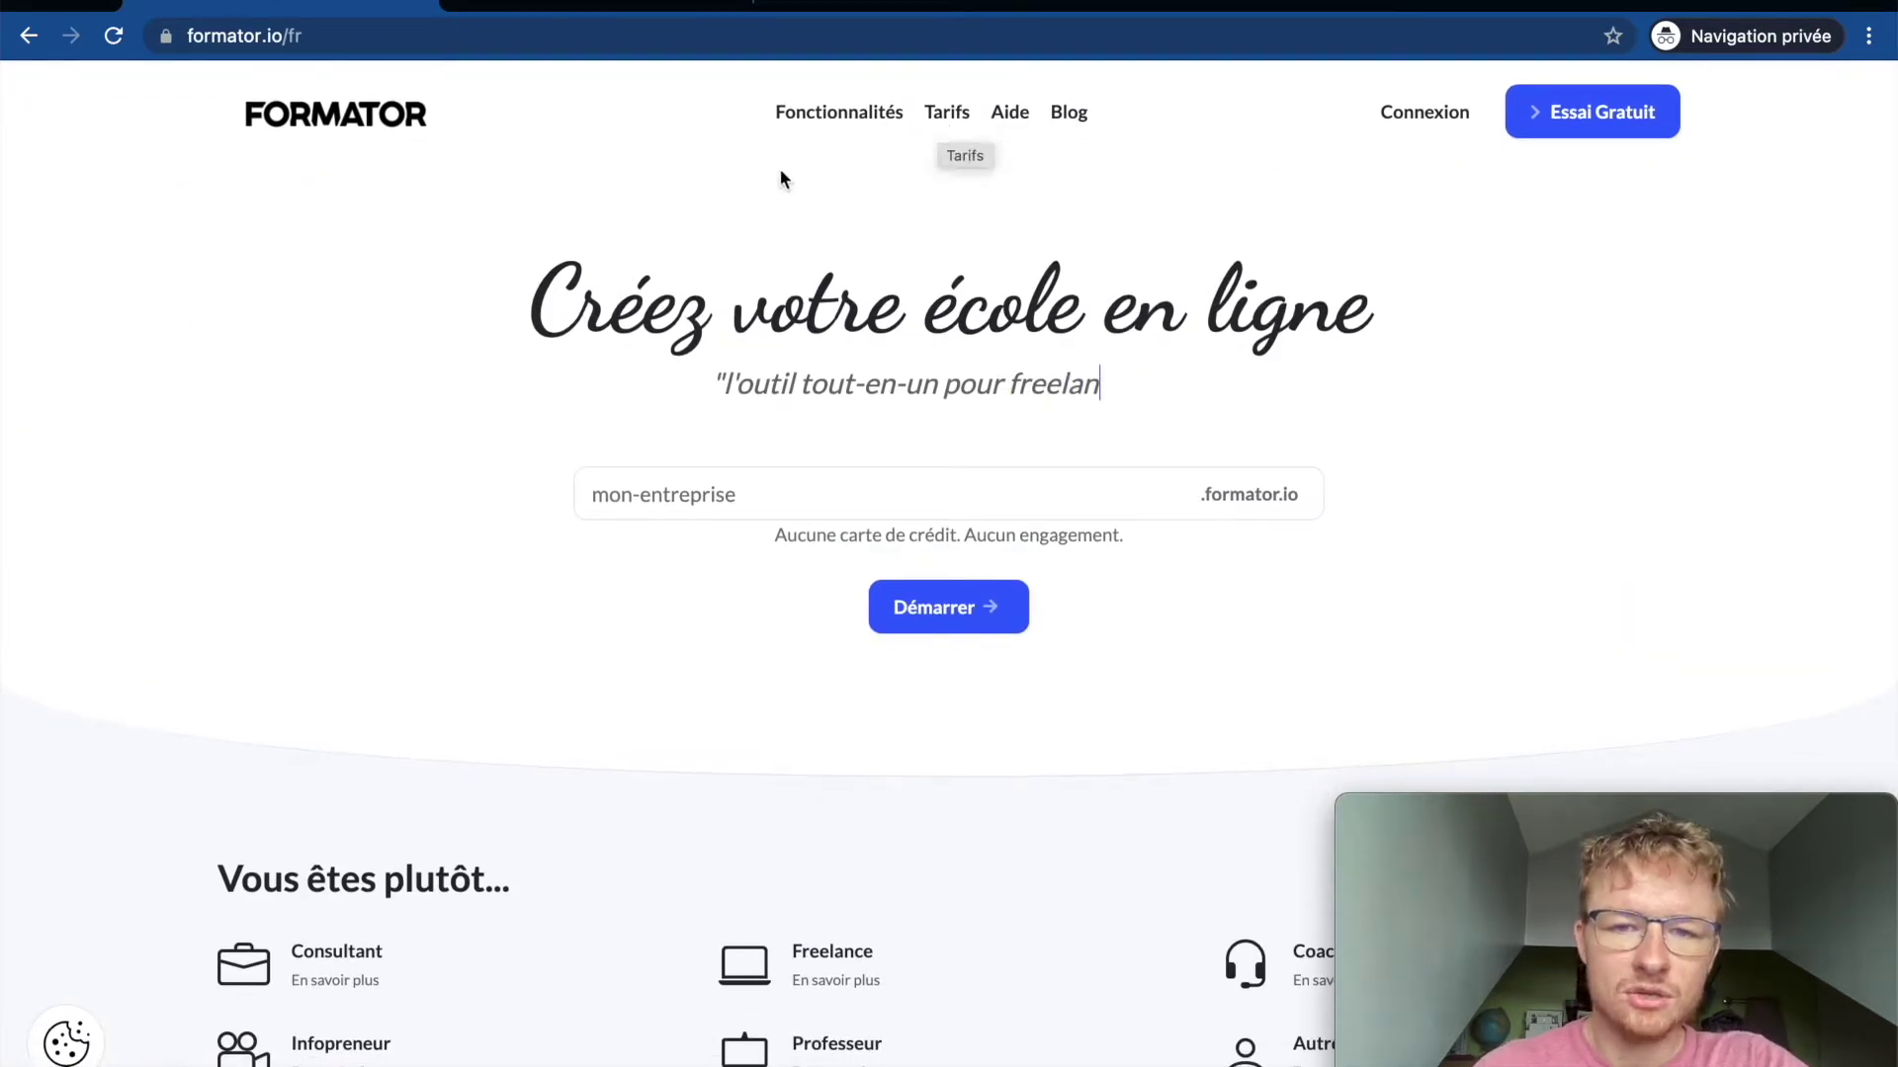
scroll(678, 458, down, 20)
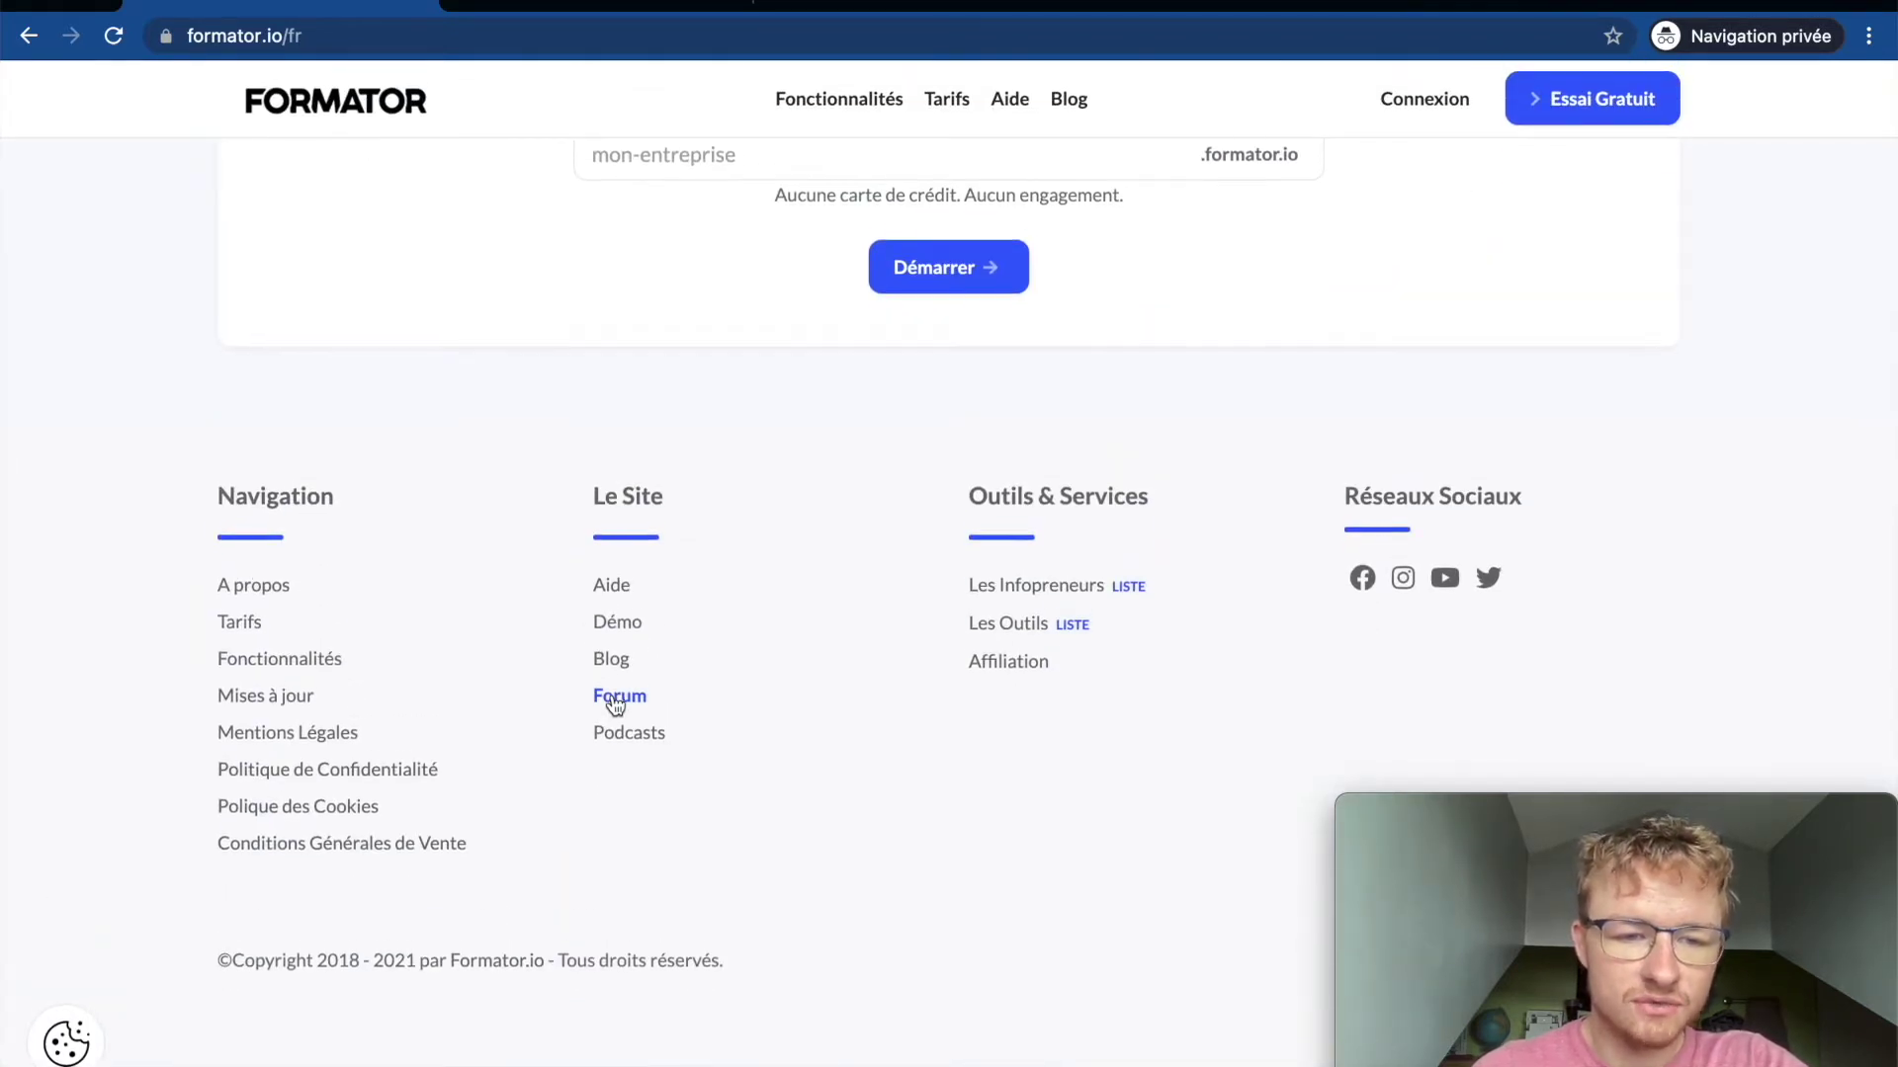
scroll(615, 704, up, 2)
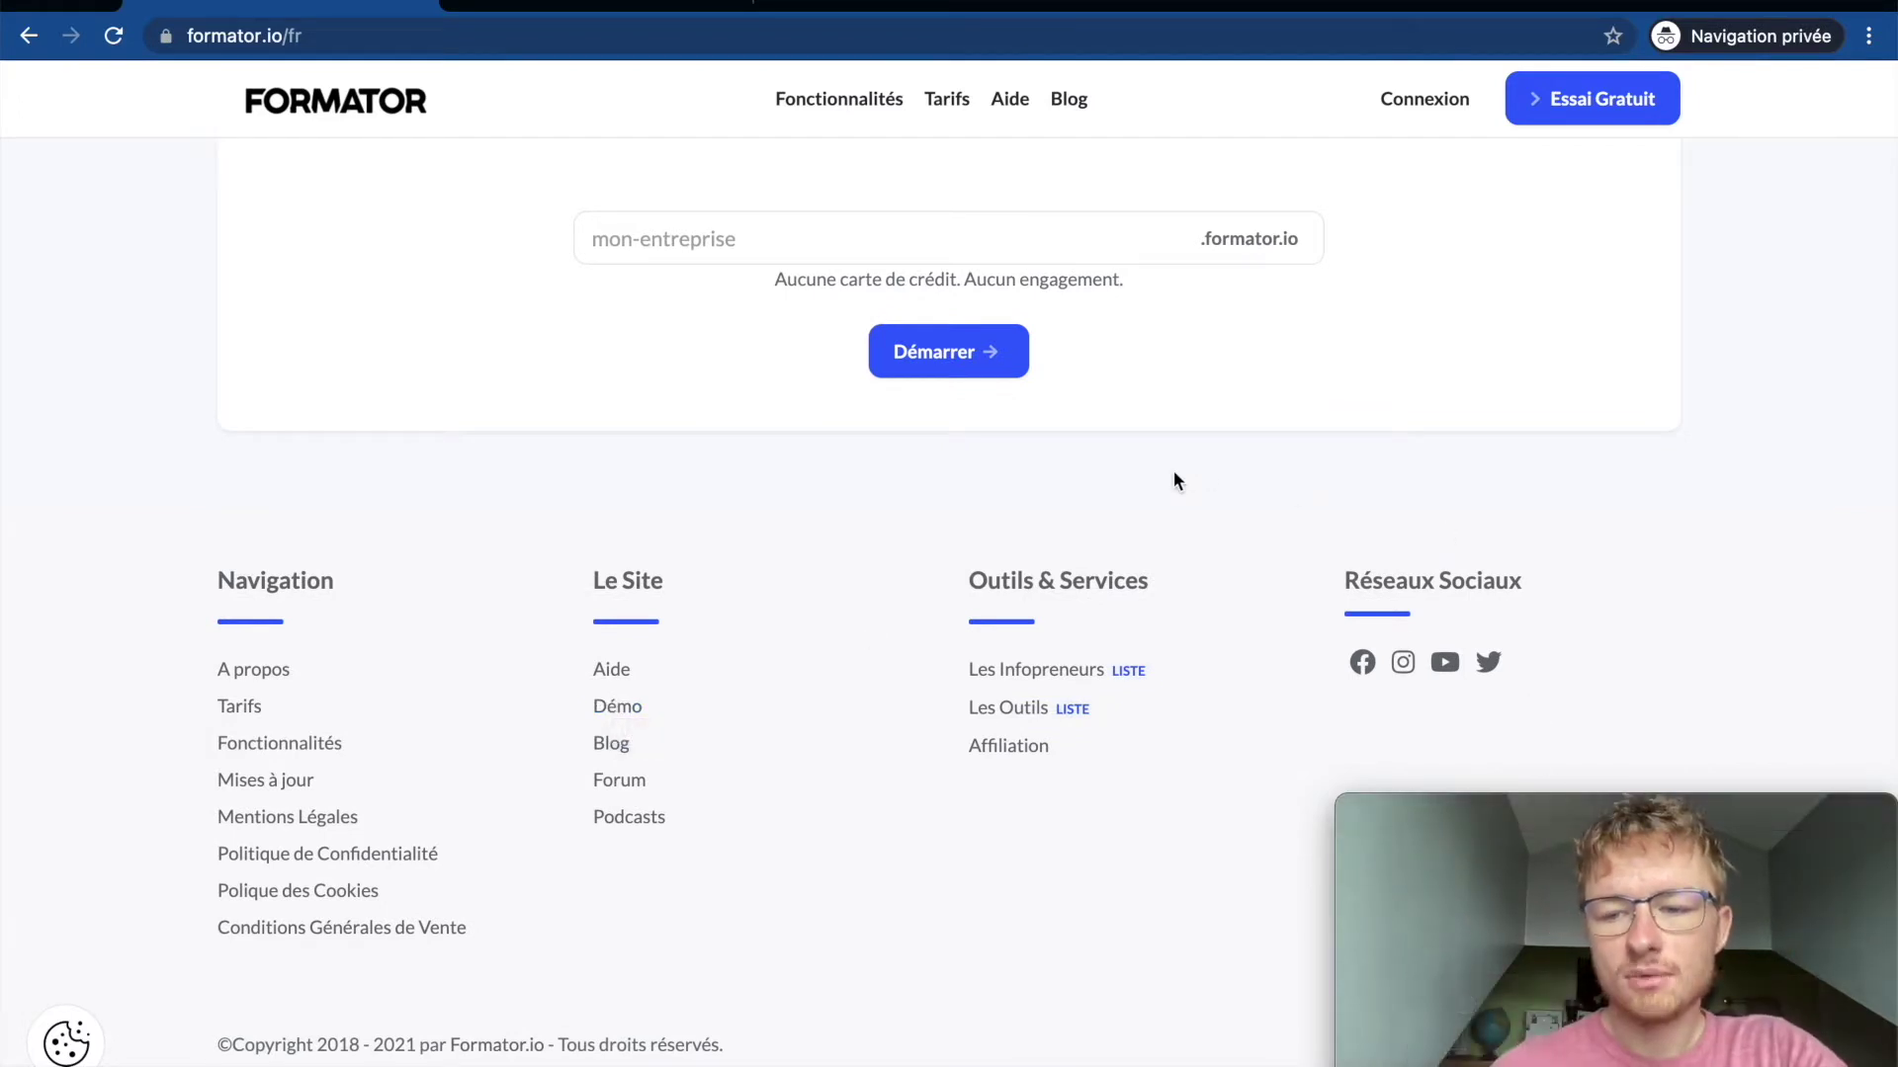
mouse_move(1687, 808)
mouse_down()
mouse_move(1358, 810)
mouse_move(1688, 804)
mouse_up()
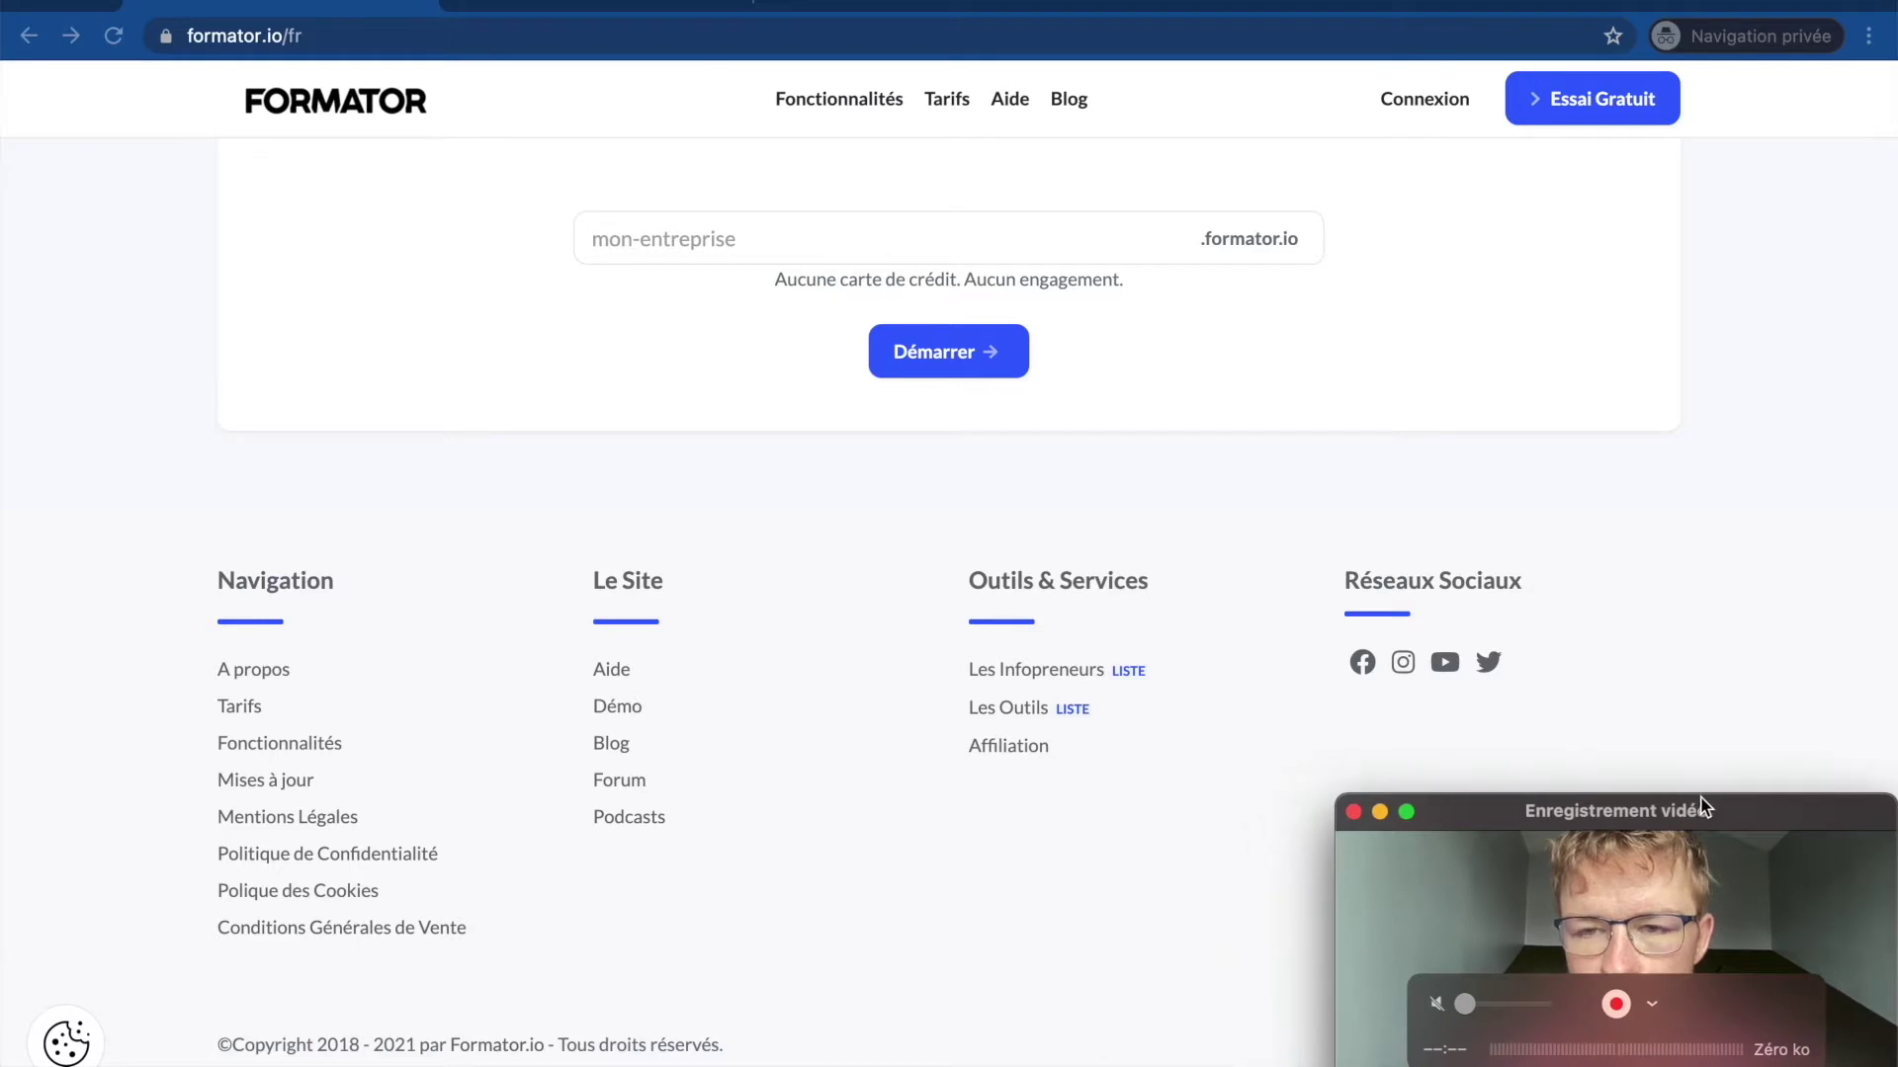
click(1024, 237)
click(940, 237)
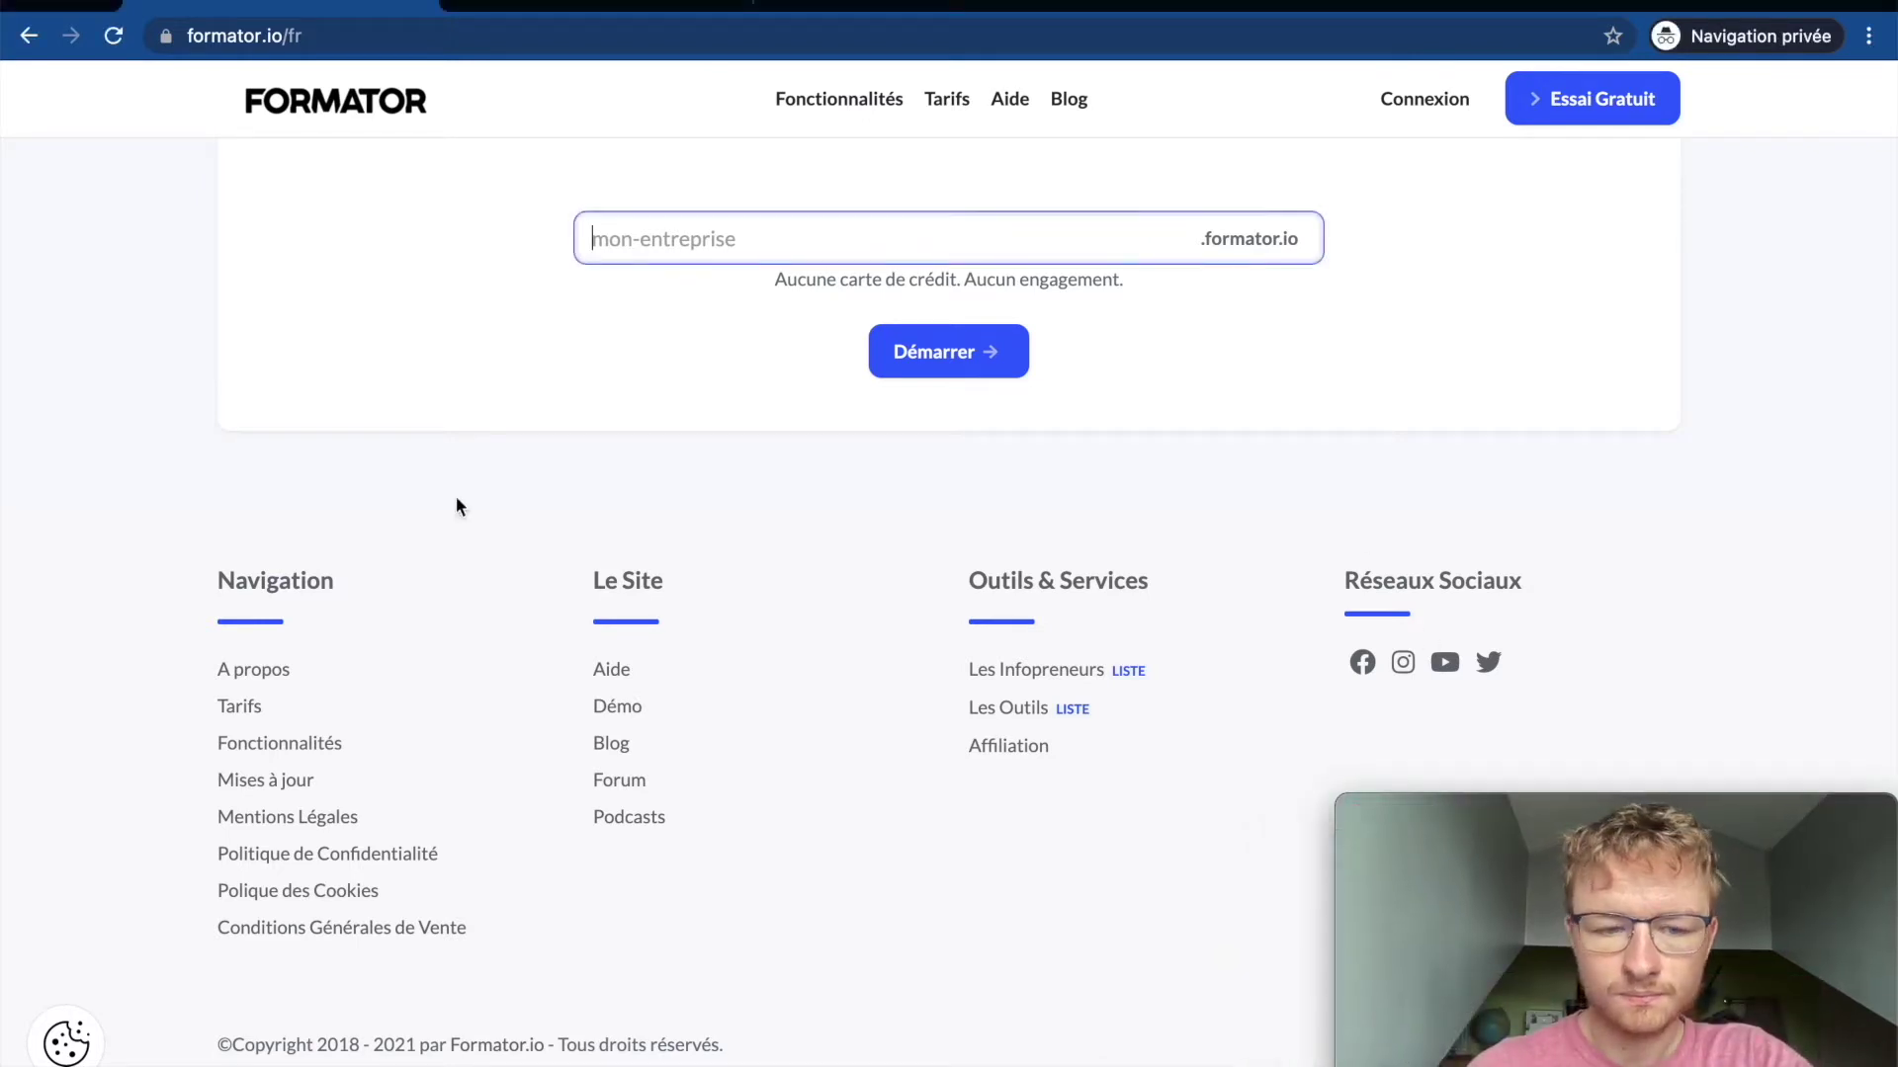
click(66, 1040)
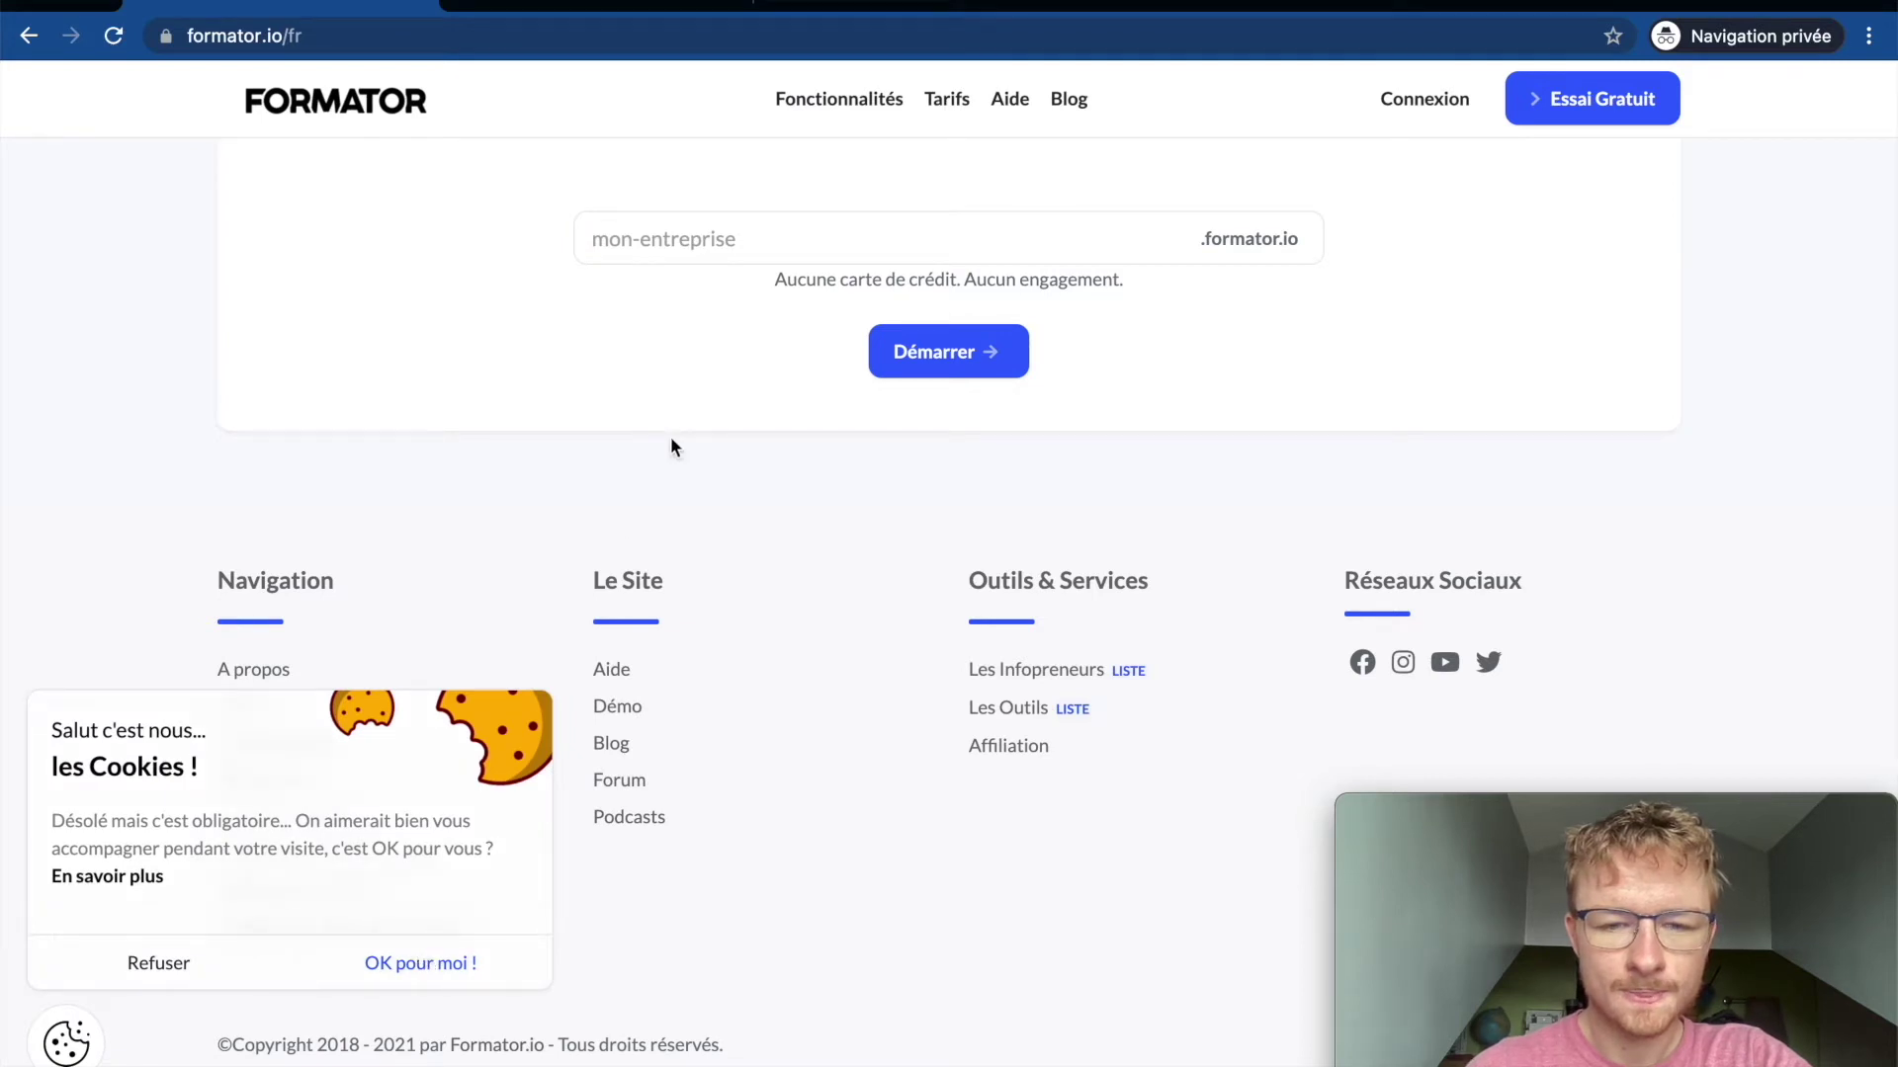
click(83, 1040)
click(83, 1041)
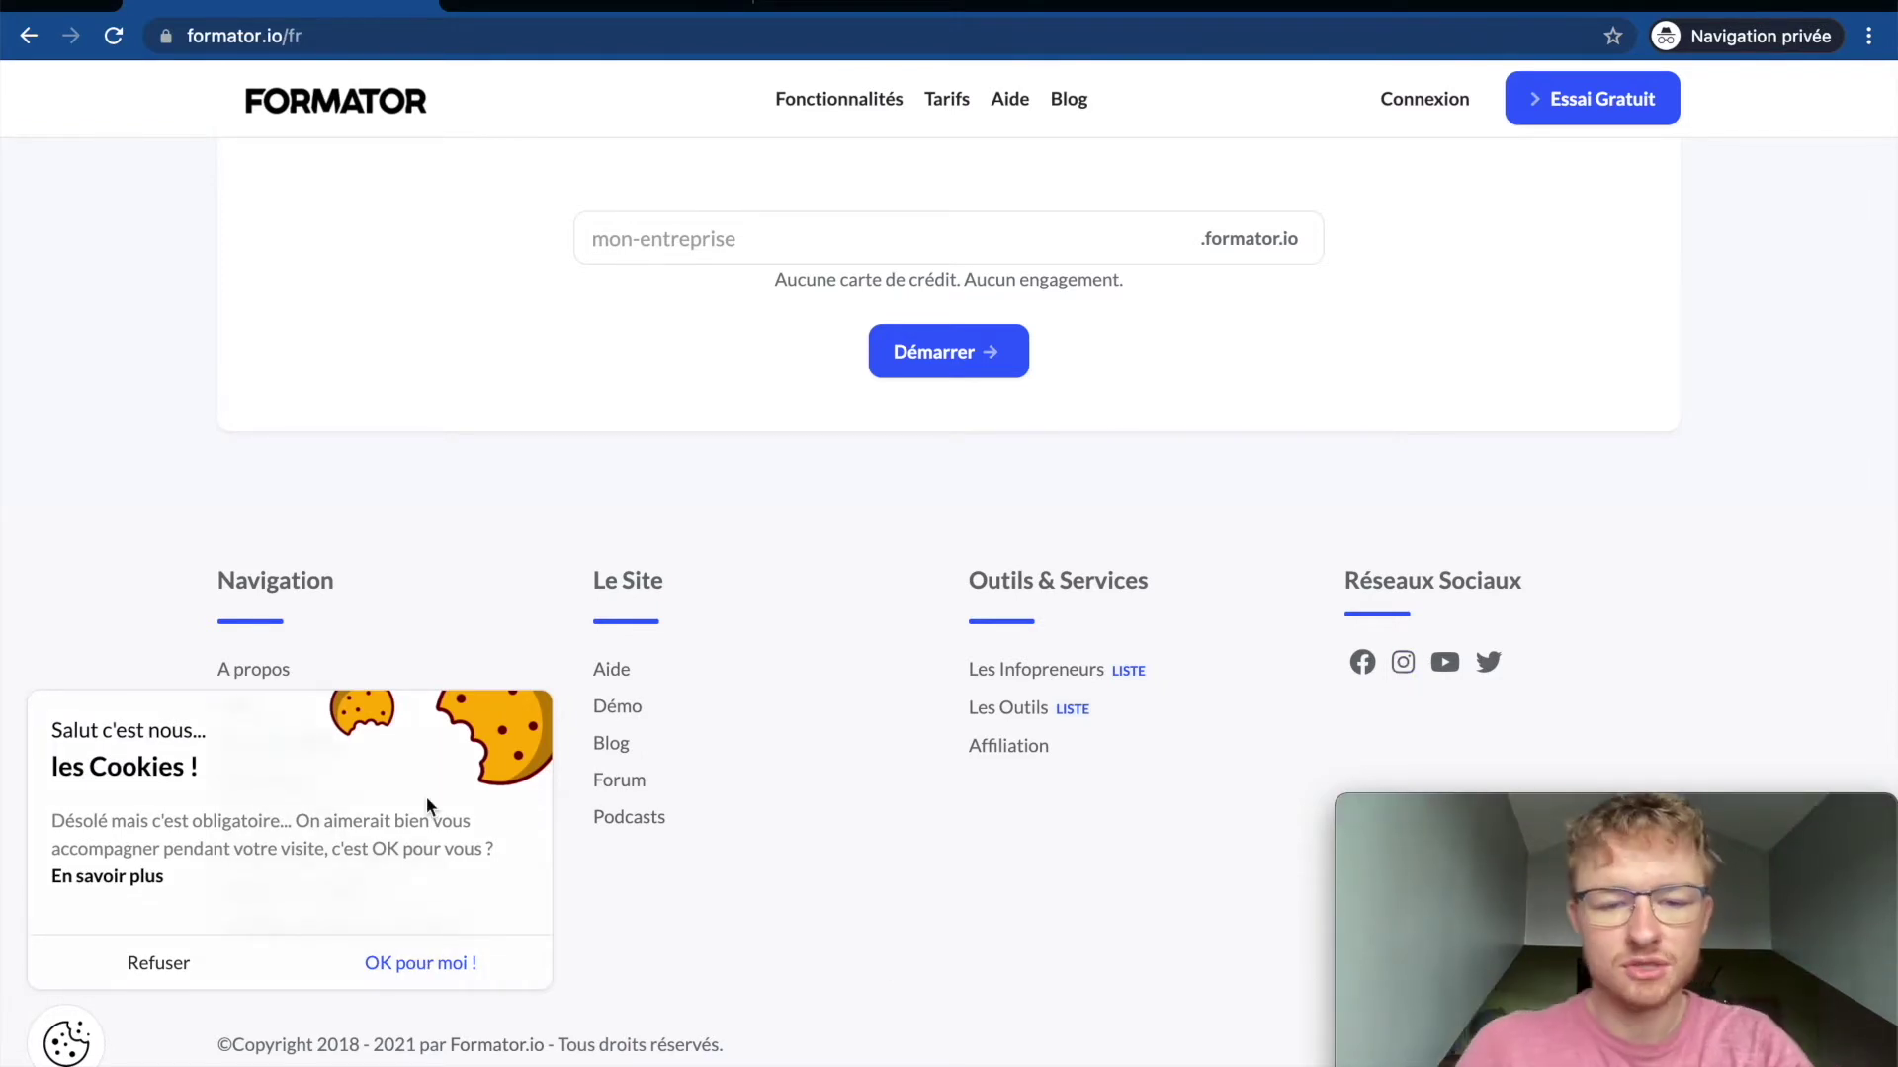
mouse_move(79, 1057)
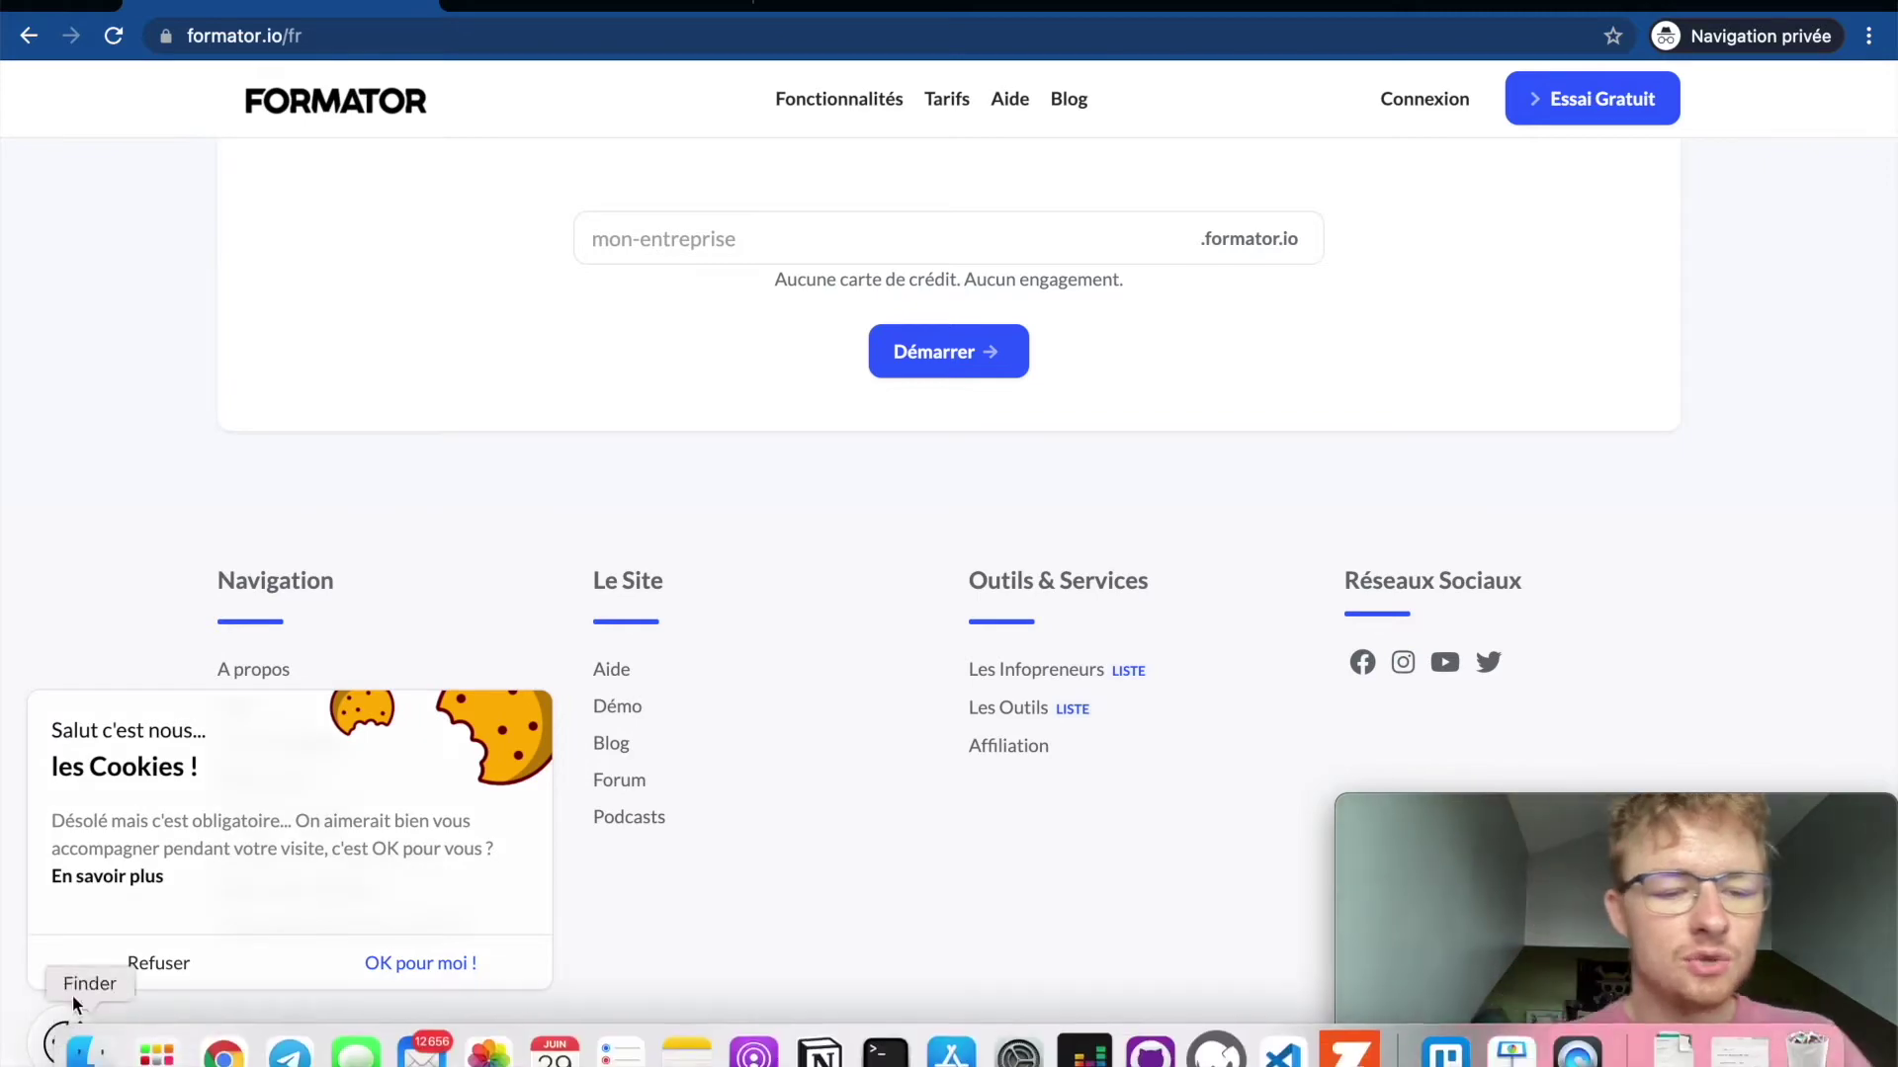
click(85, 970)
scroll(470, 430, up, 10)
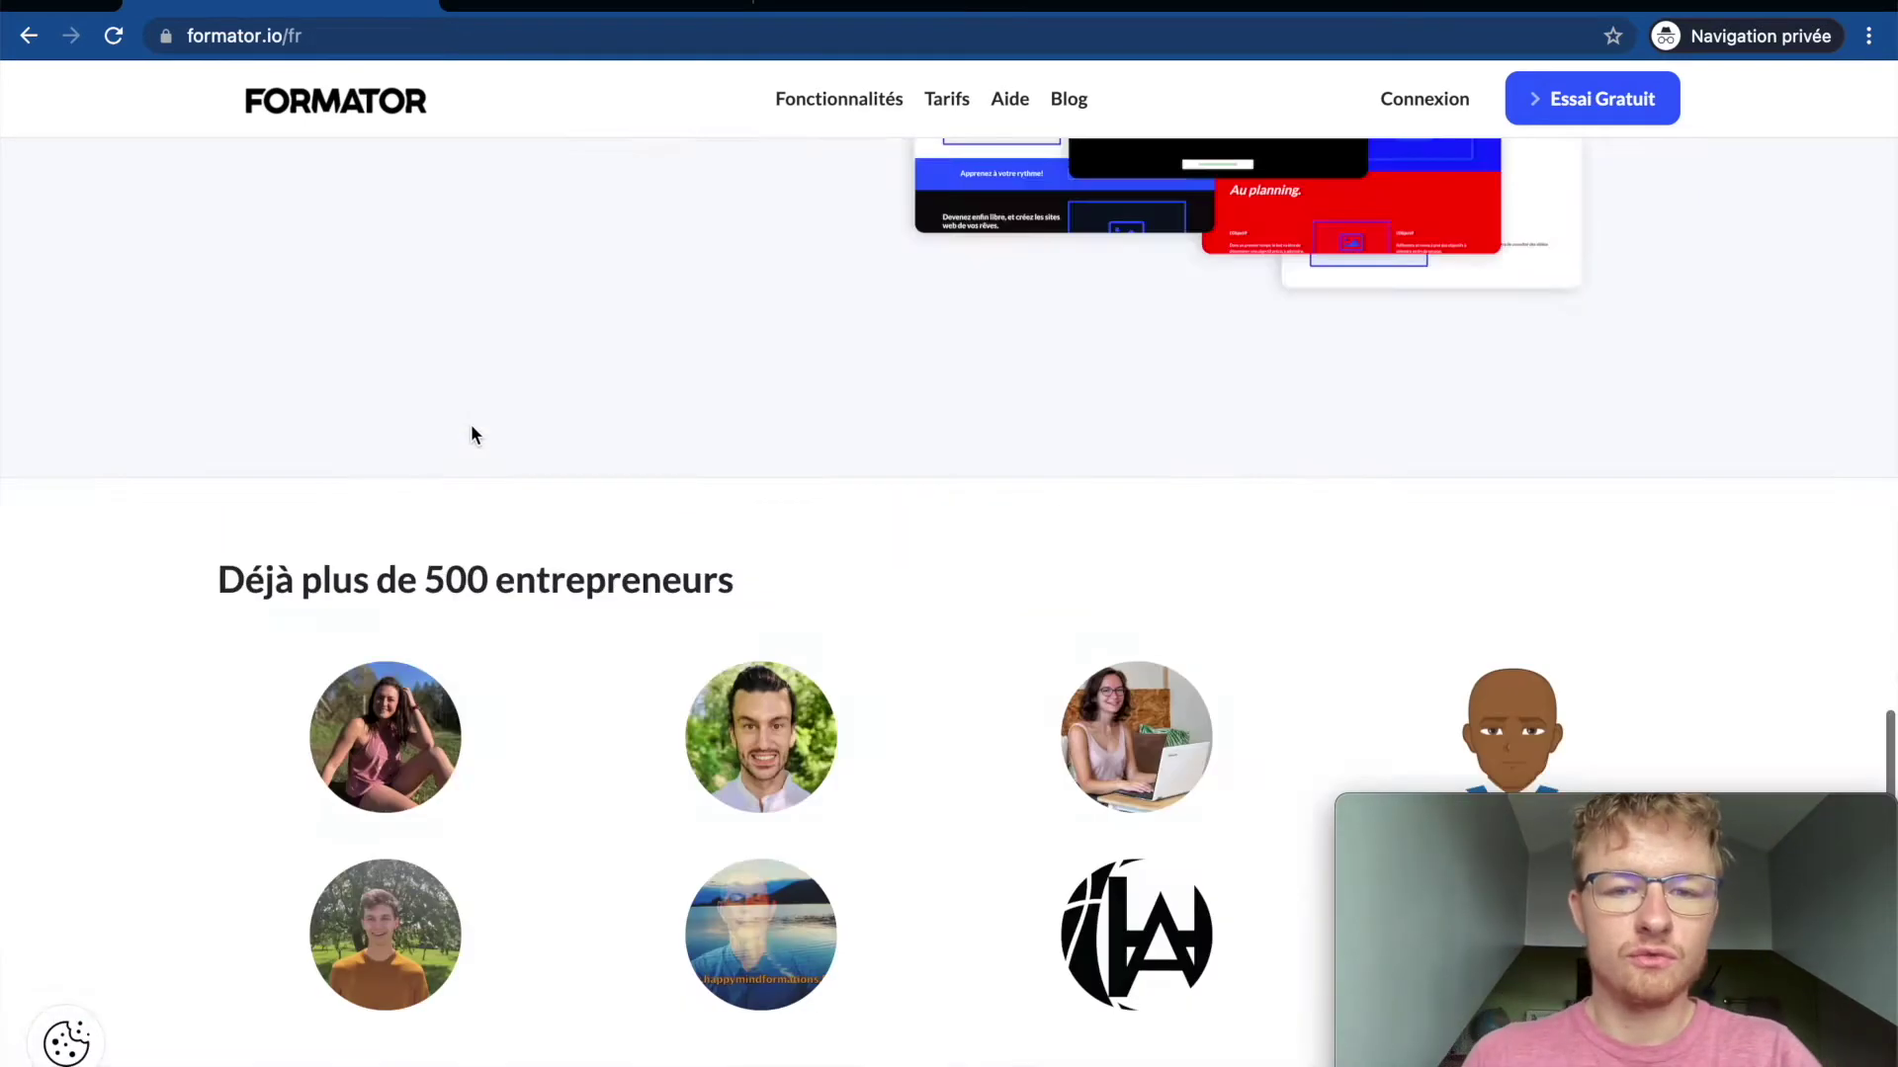
scroll(470, 435, up, 10)
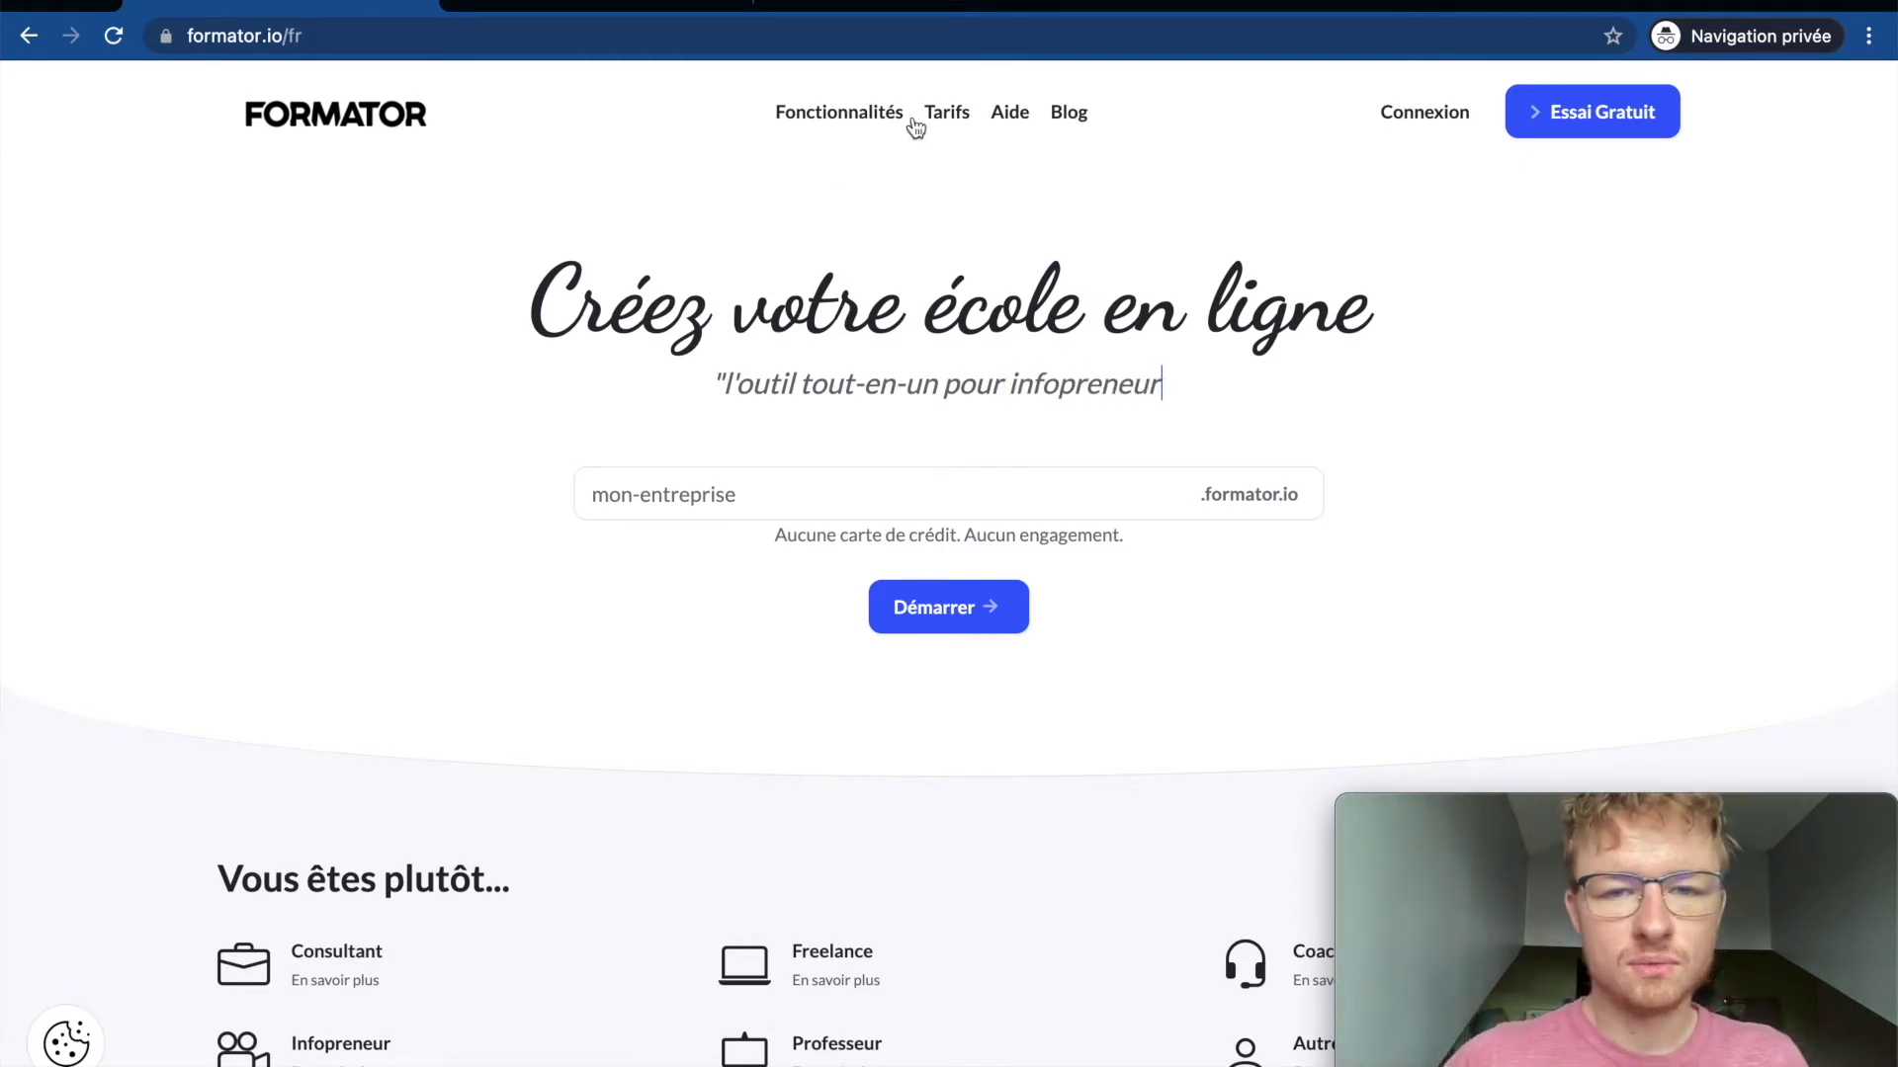
Step: Enter the school subdomain 'tutoriel-youtub' and start the free signup
click(751, 496)
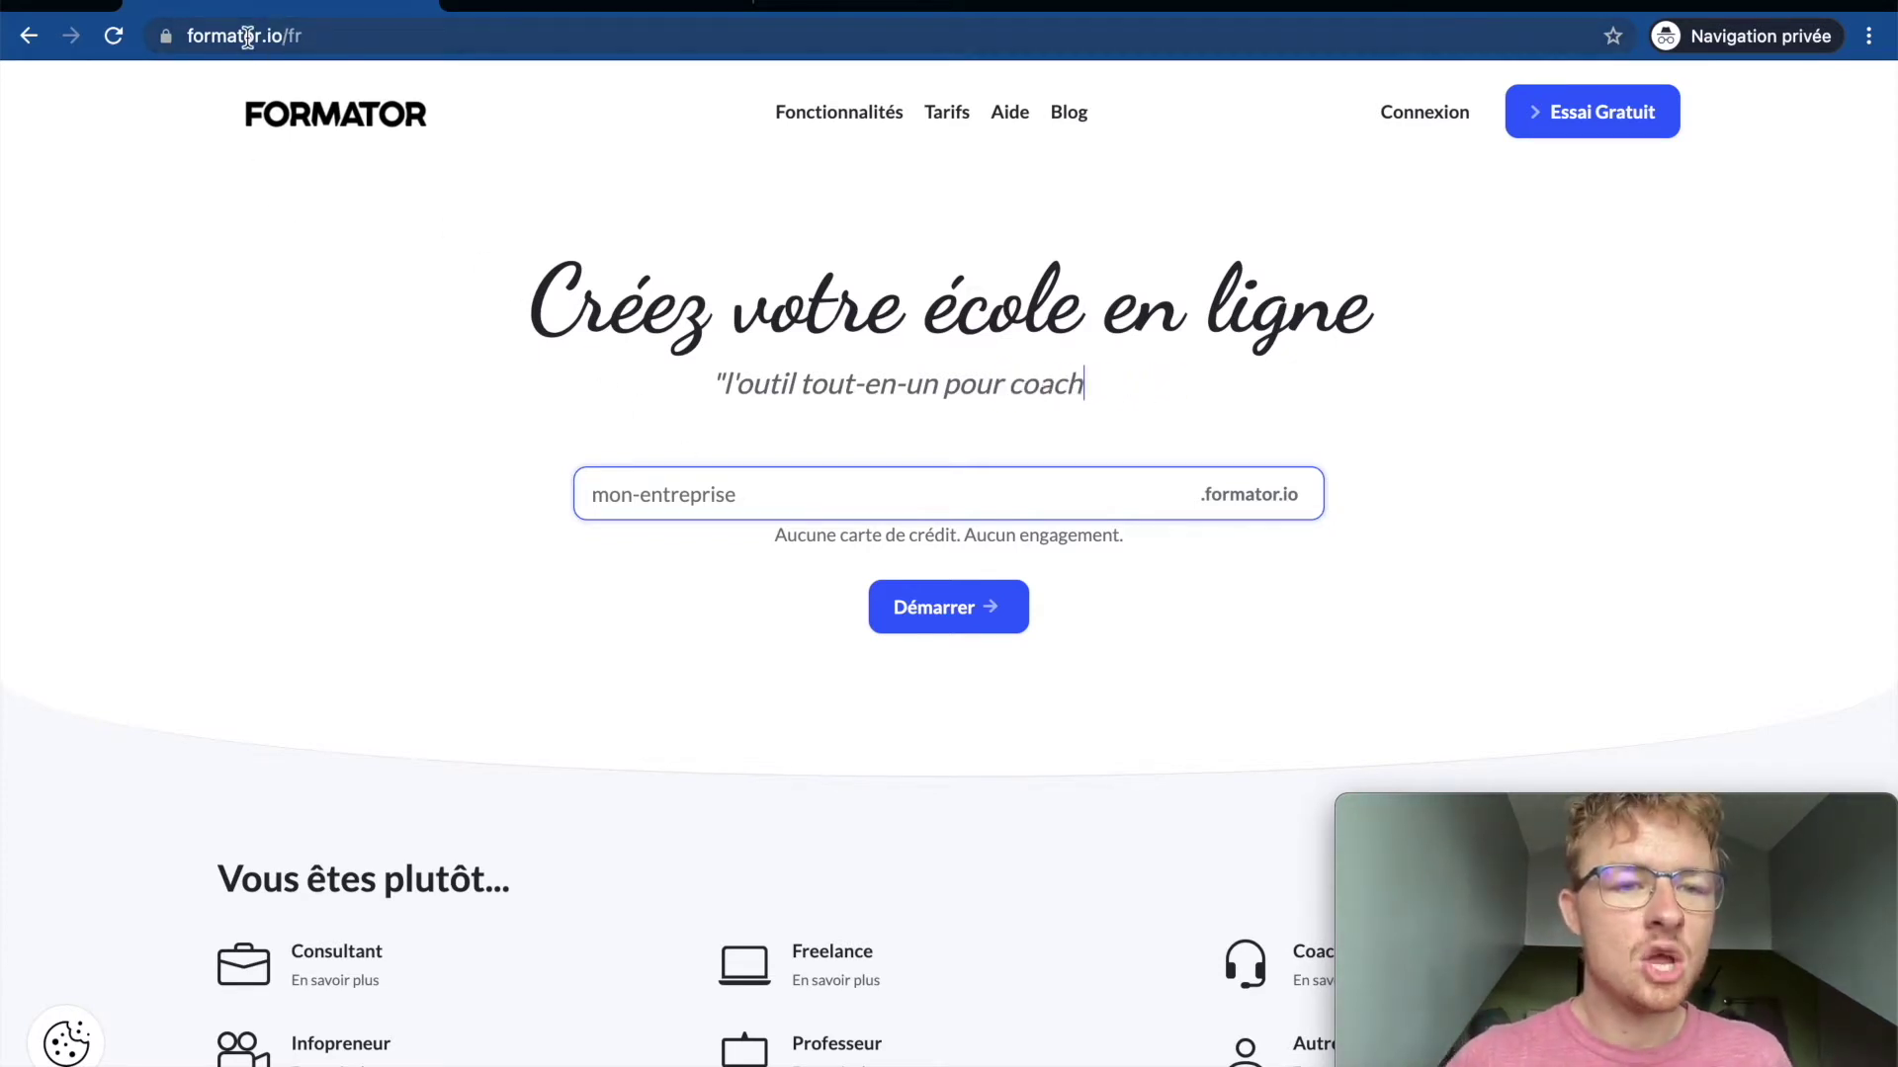
click(247, 36)
click(254, 199)
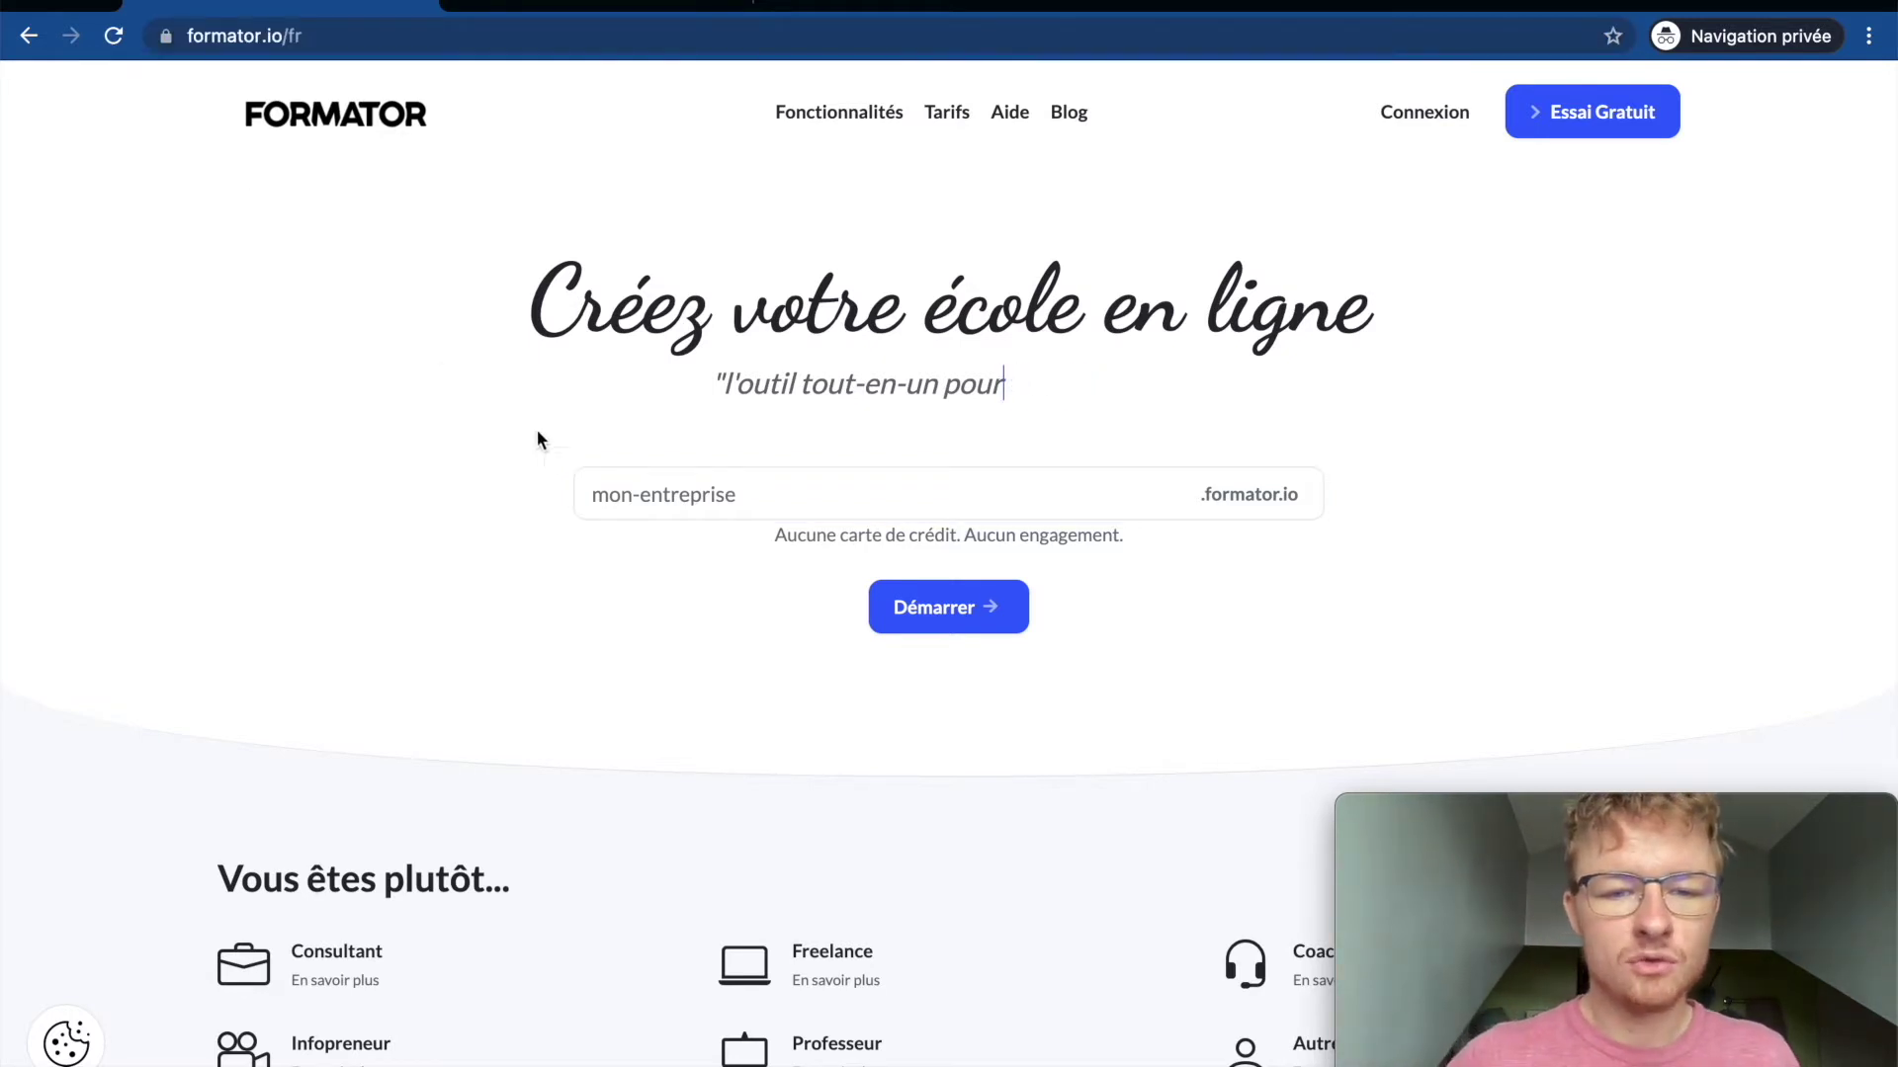
click(625, 479)
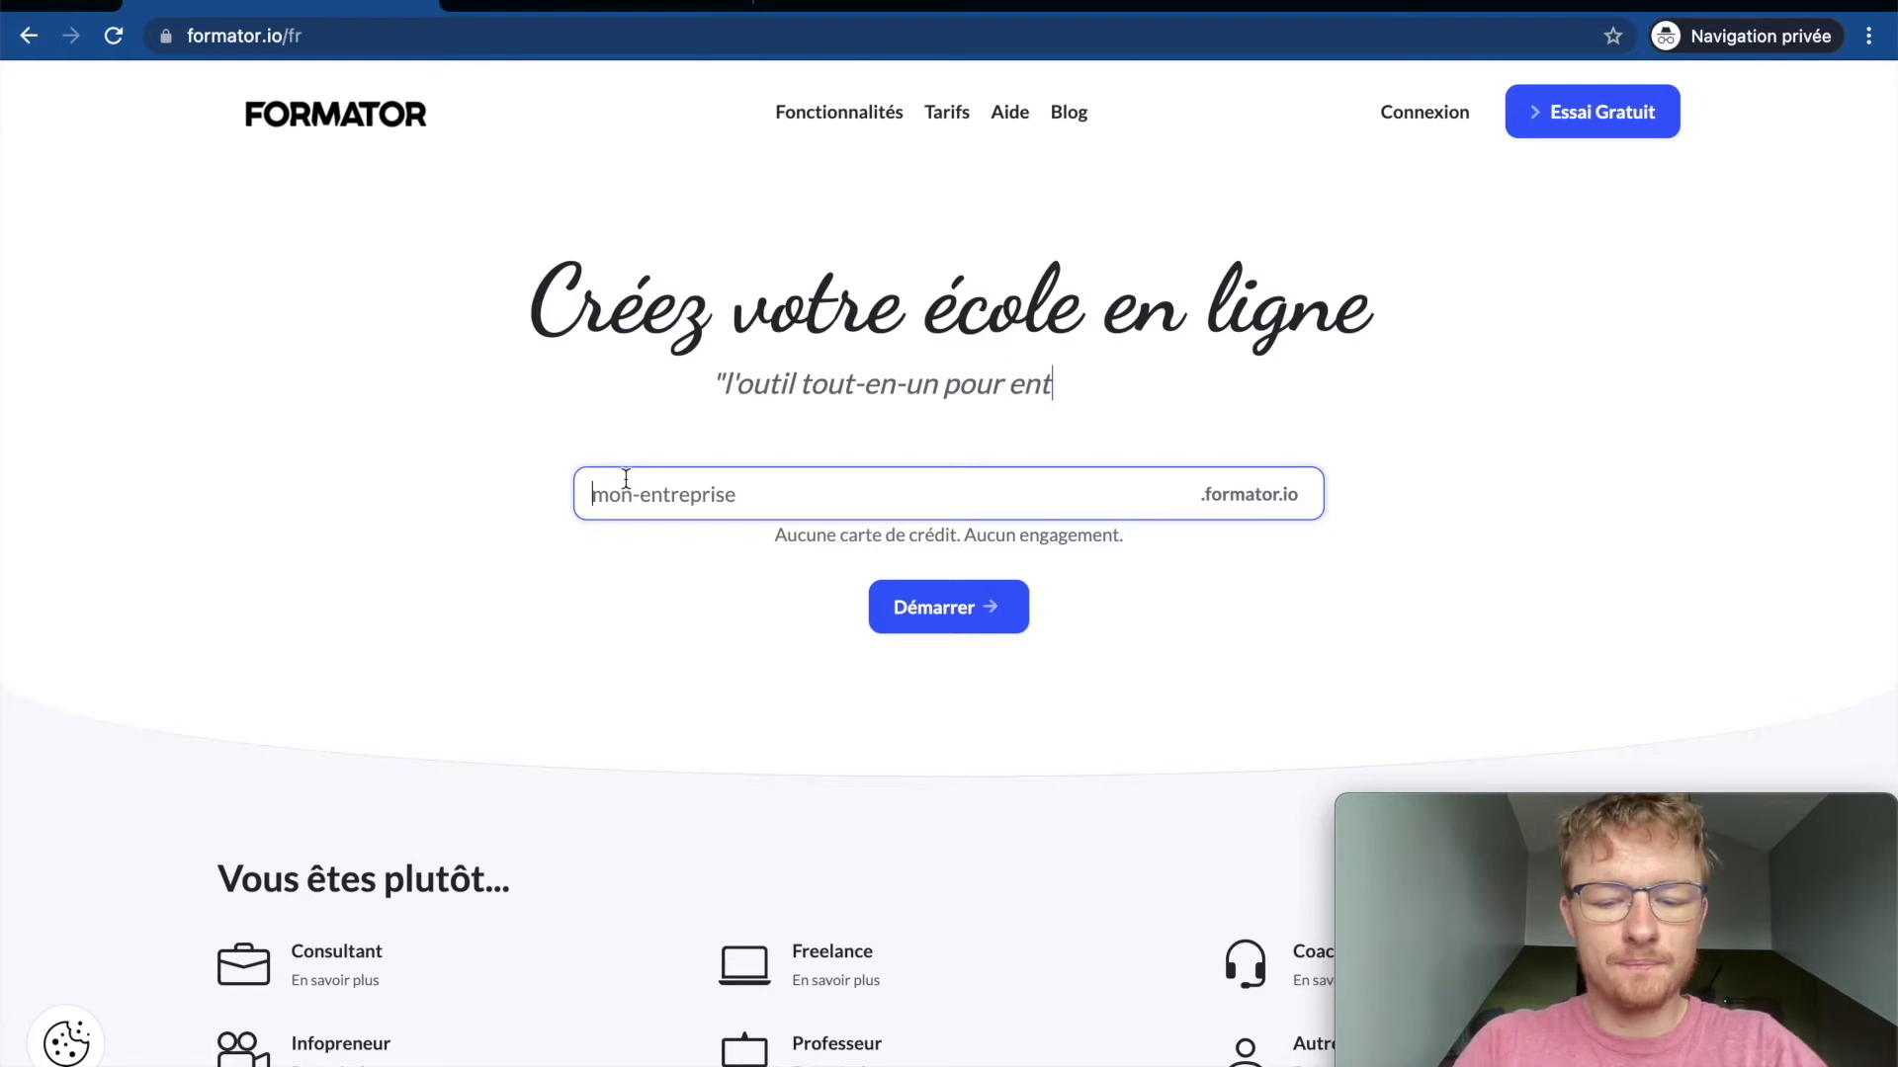
text(tutoriel-youtube)
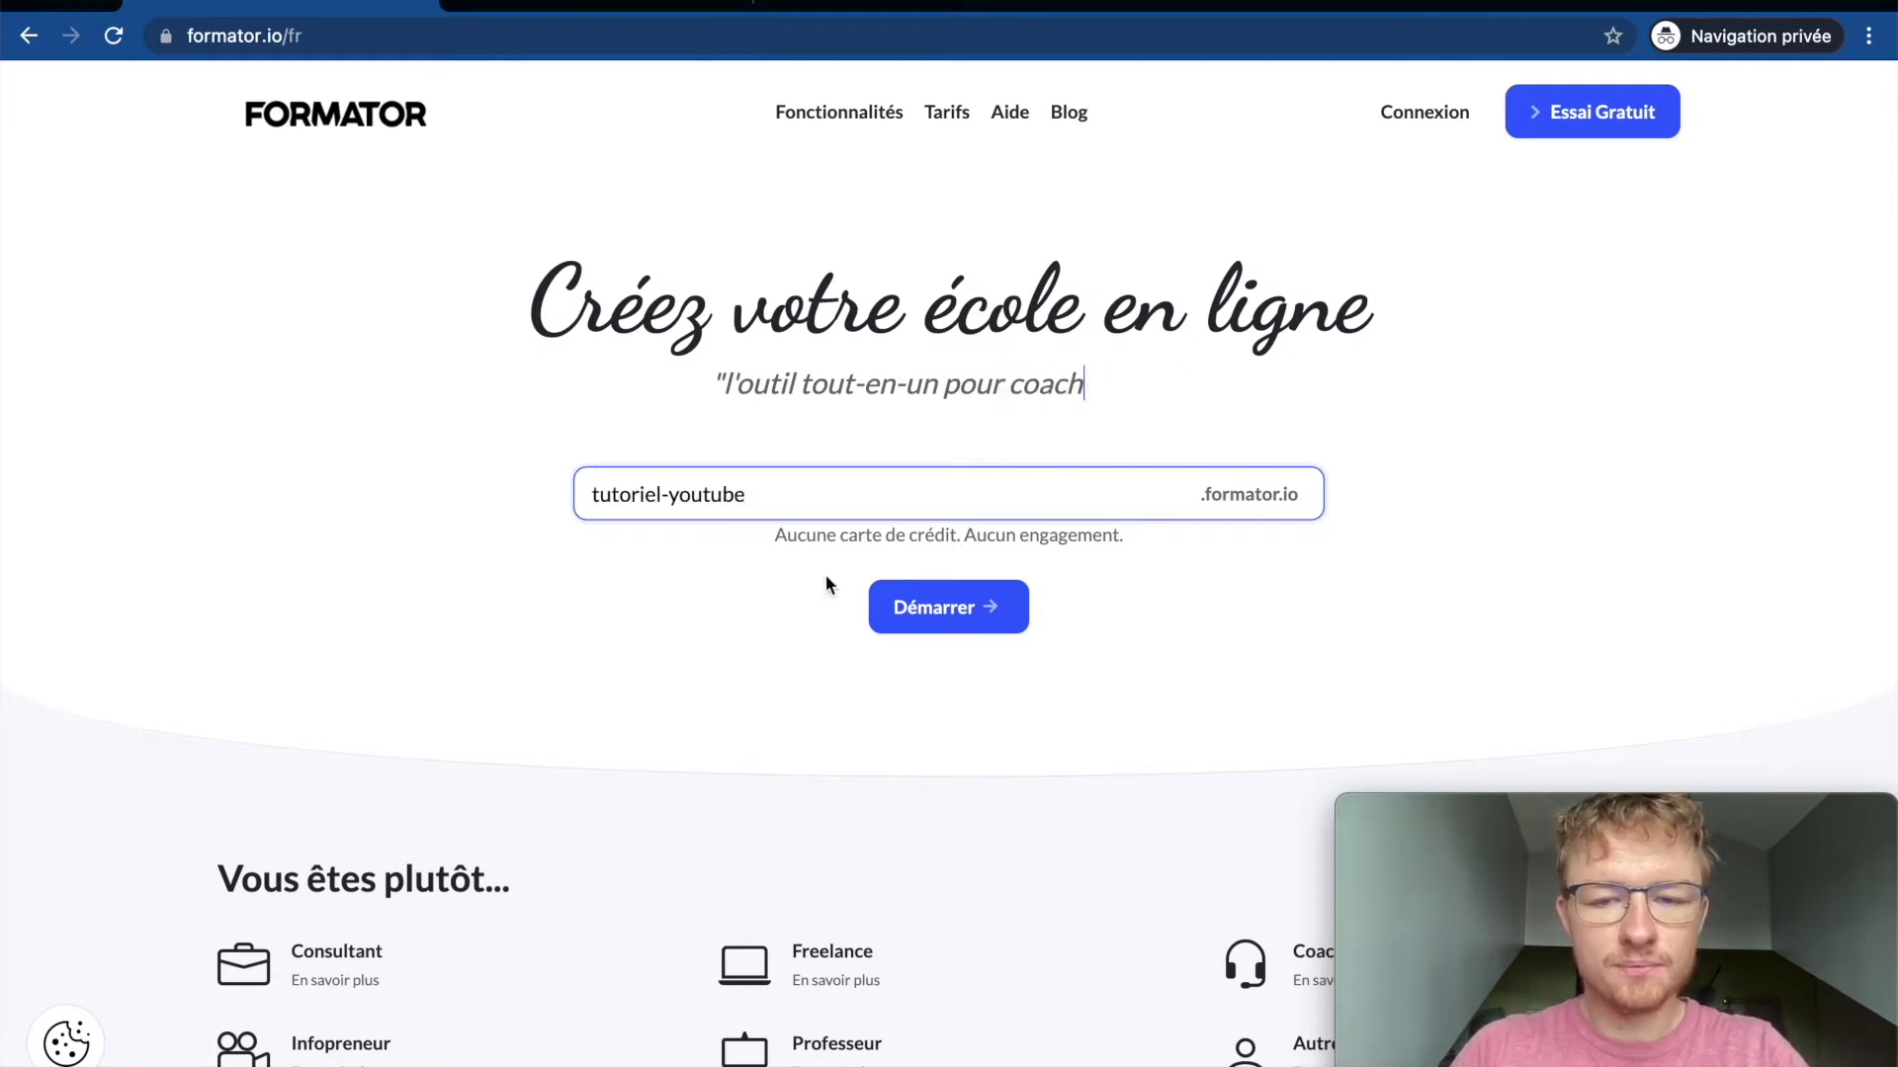
click(929, 607)
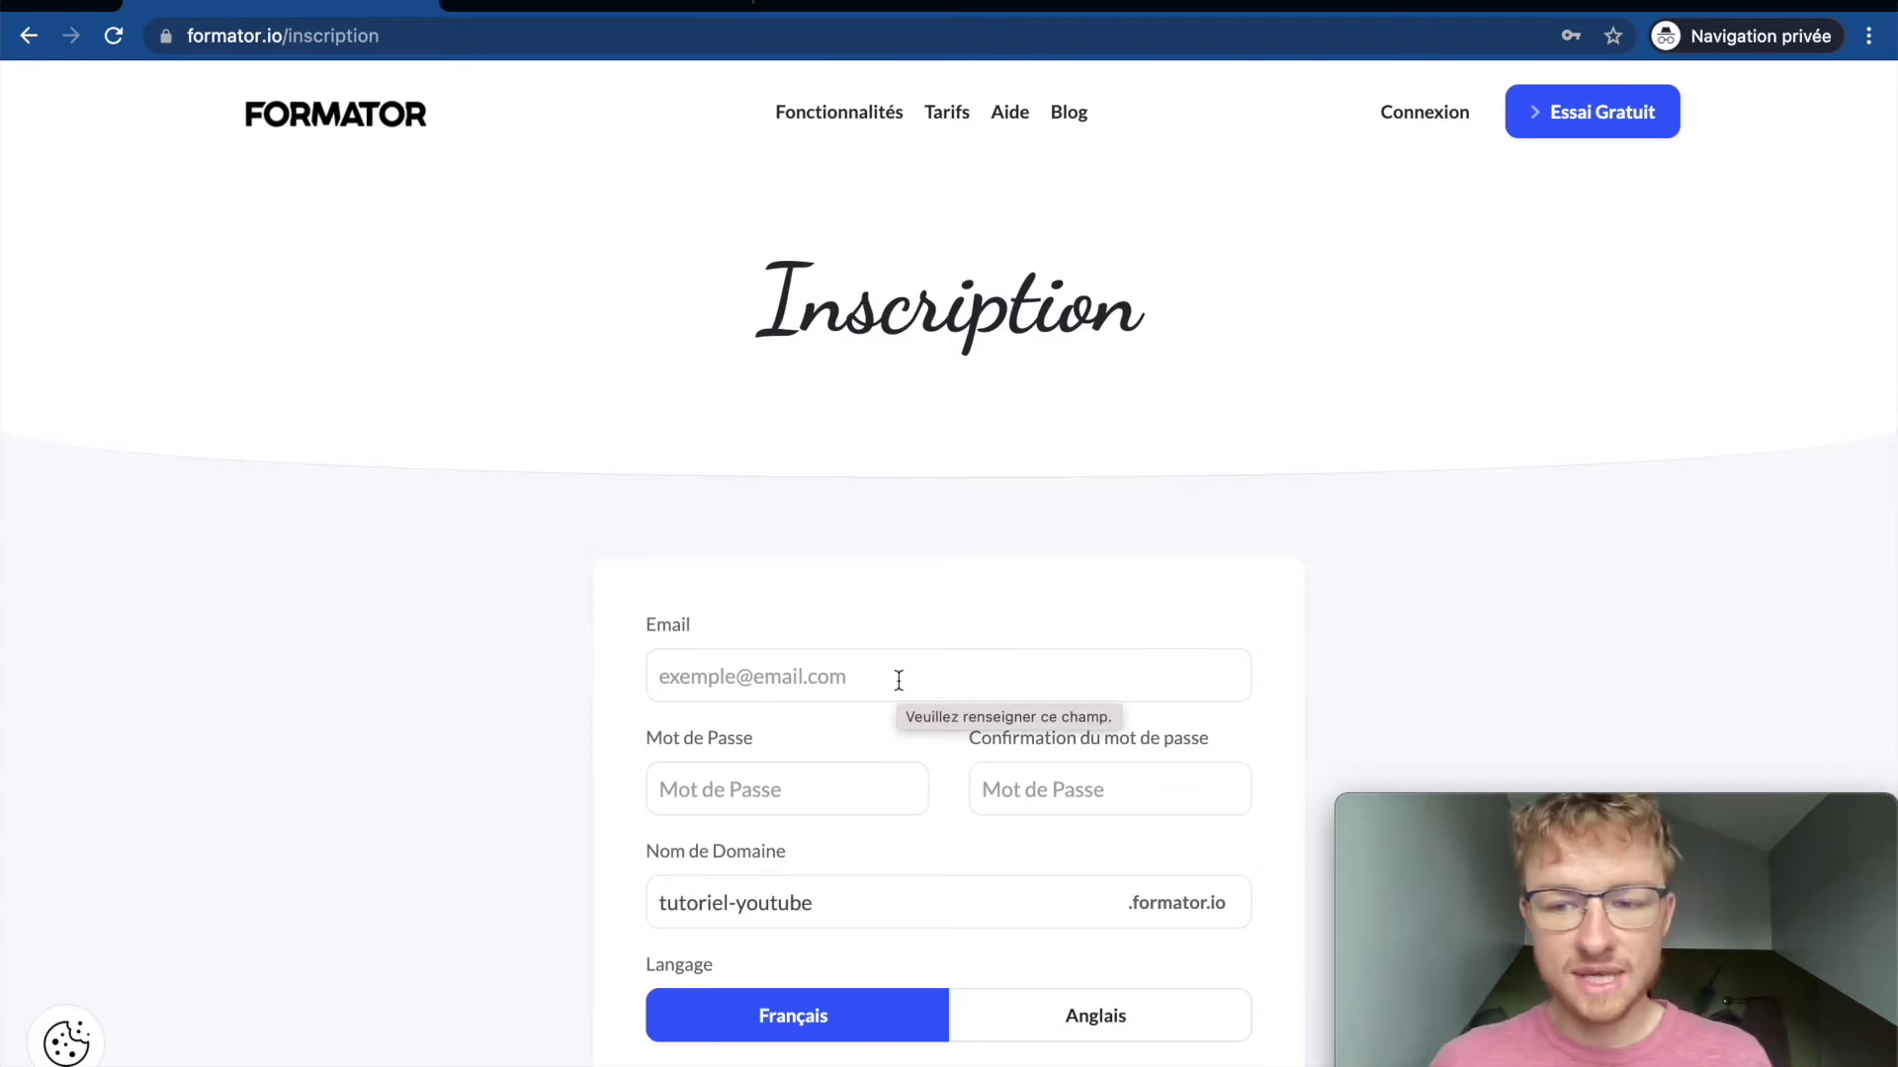
Step: Fill the signup email from the saved login, then edit the email address
scroll(898, 679, down, 3)
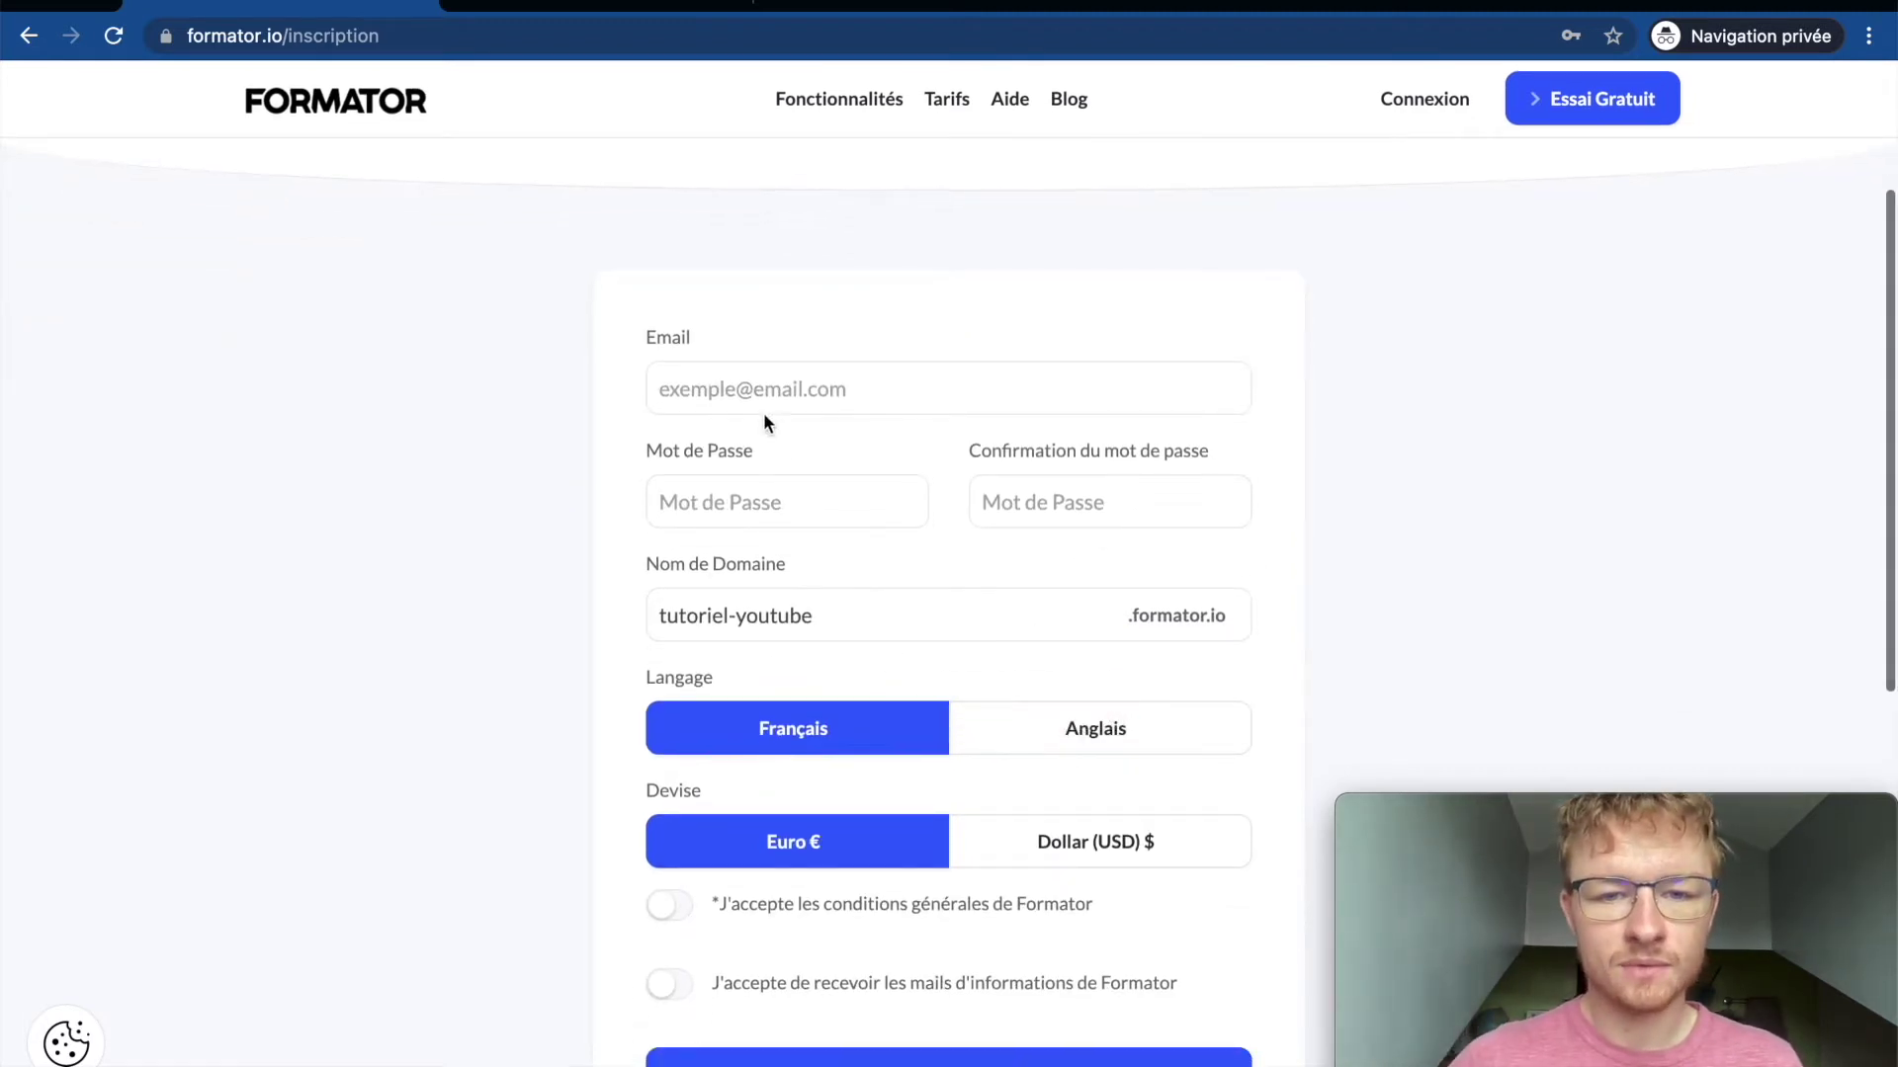
click(759, 376)
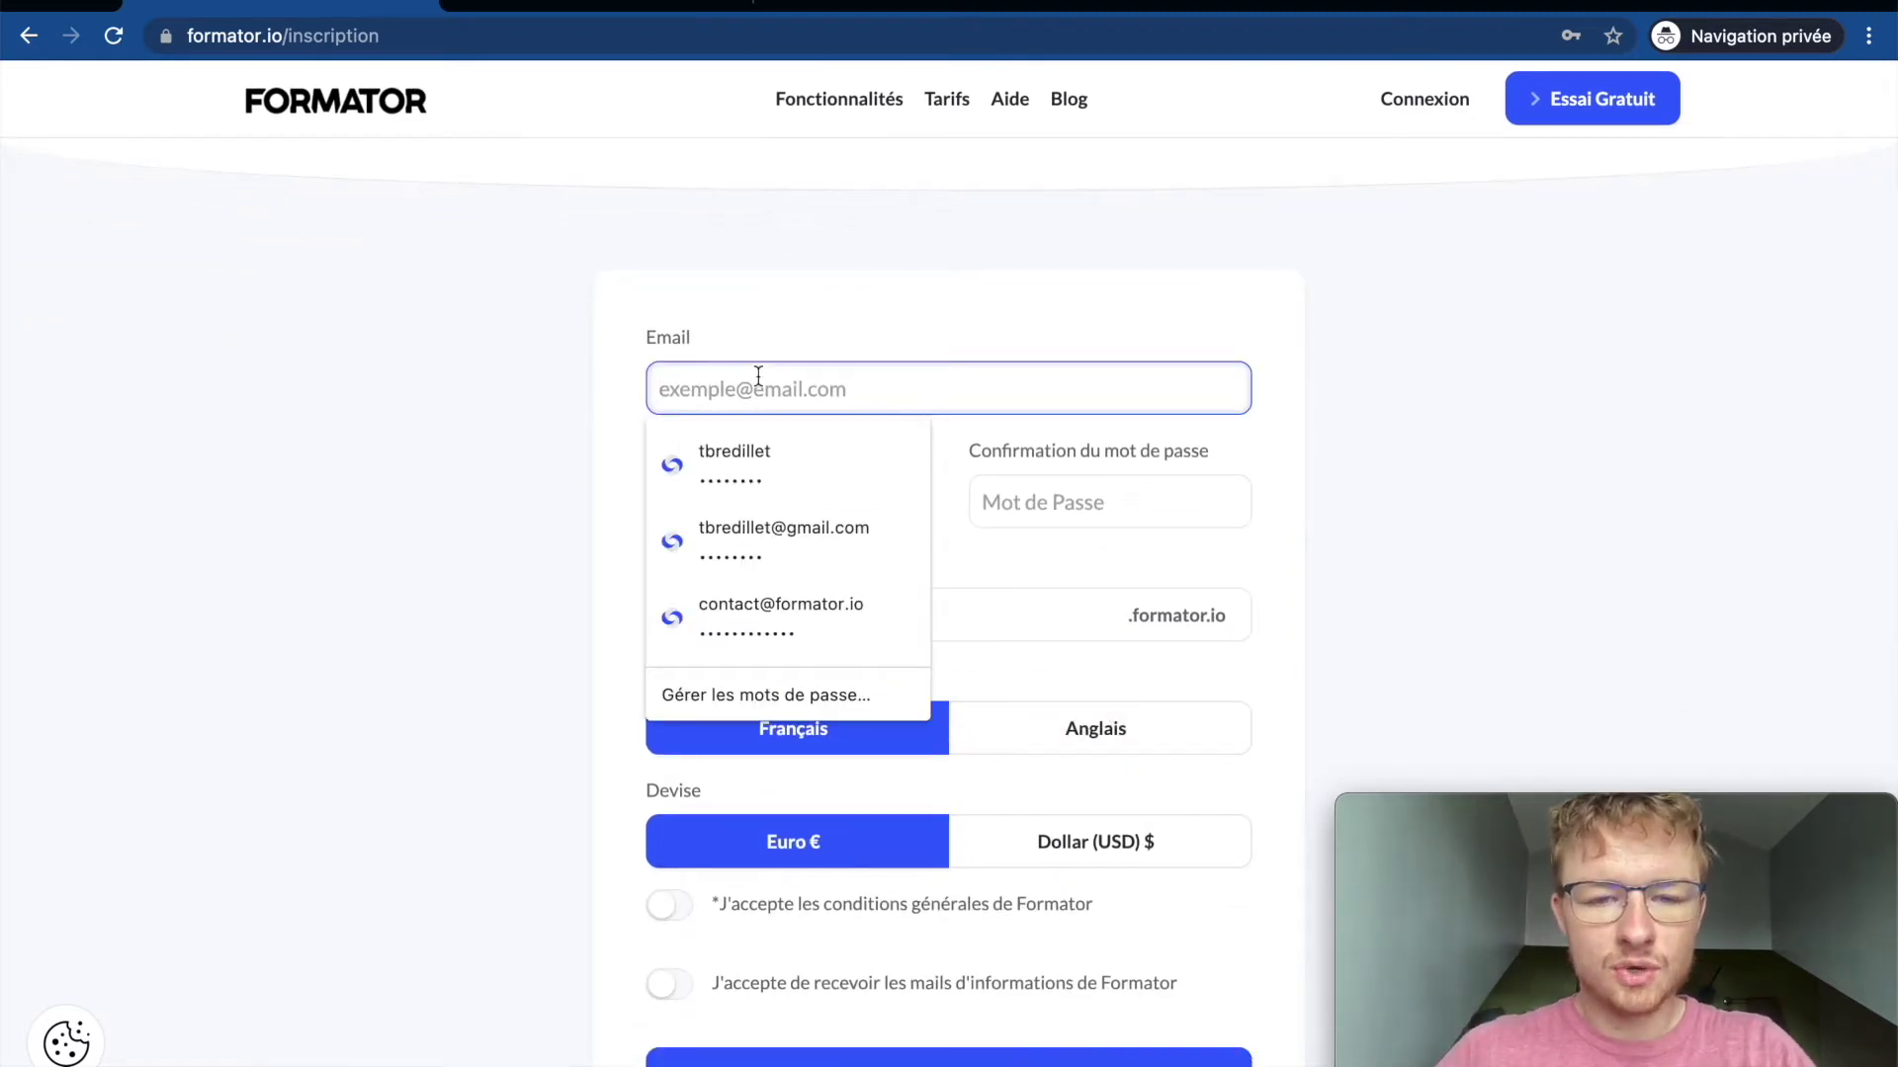
click(803, 542)
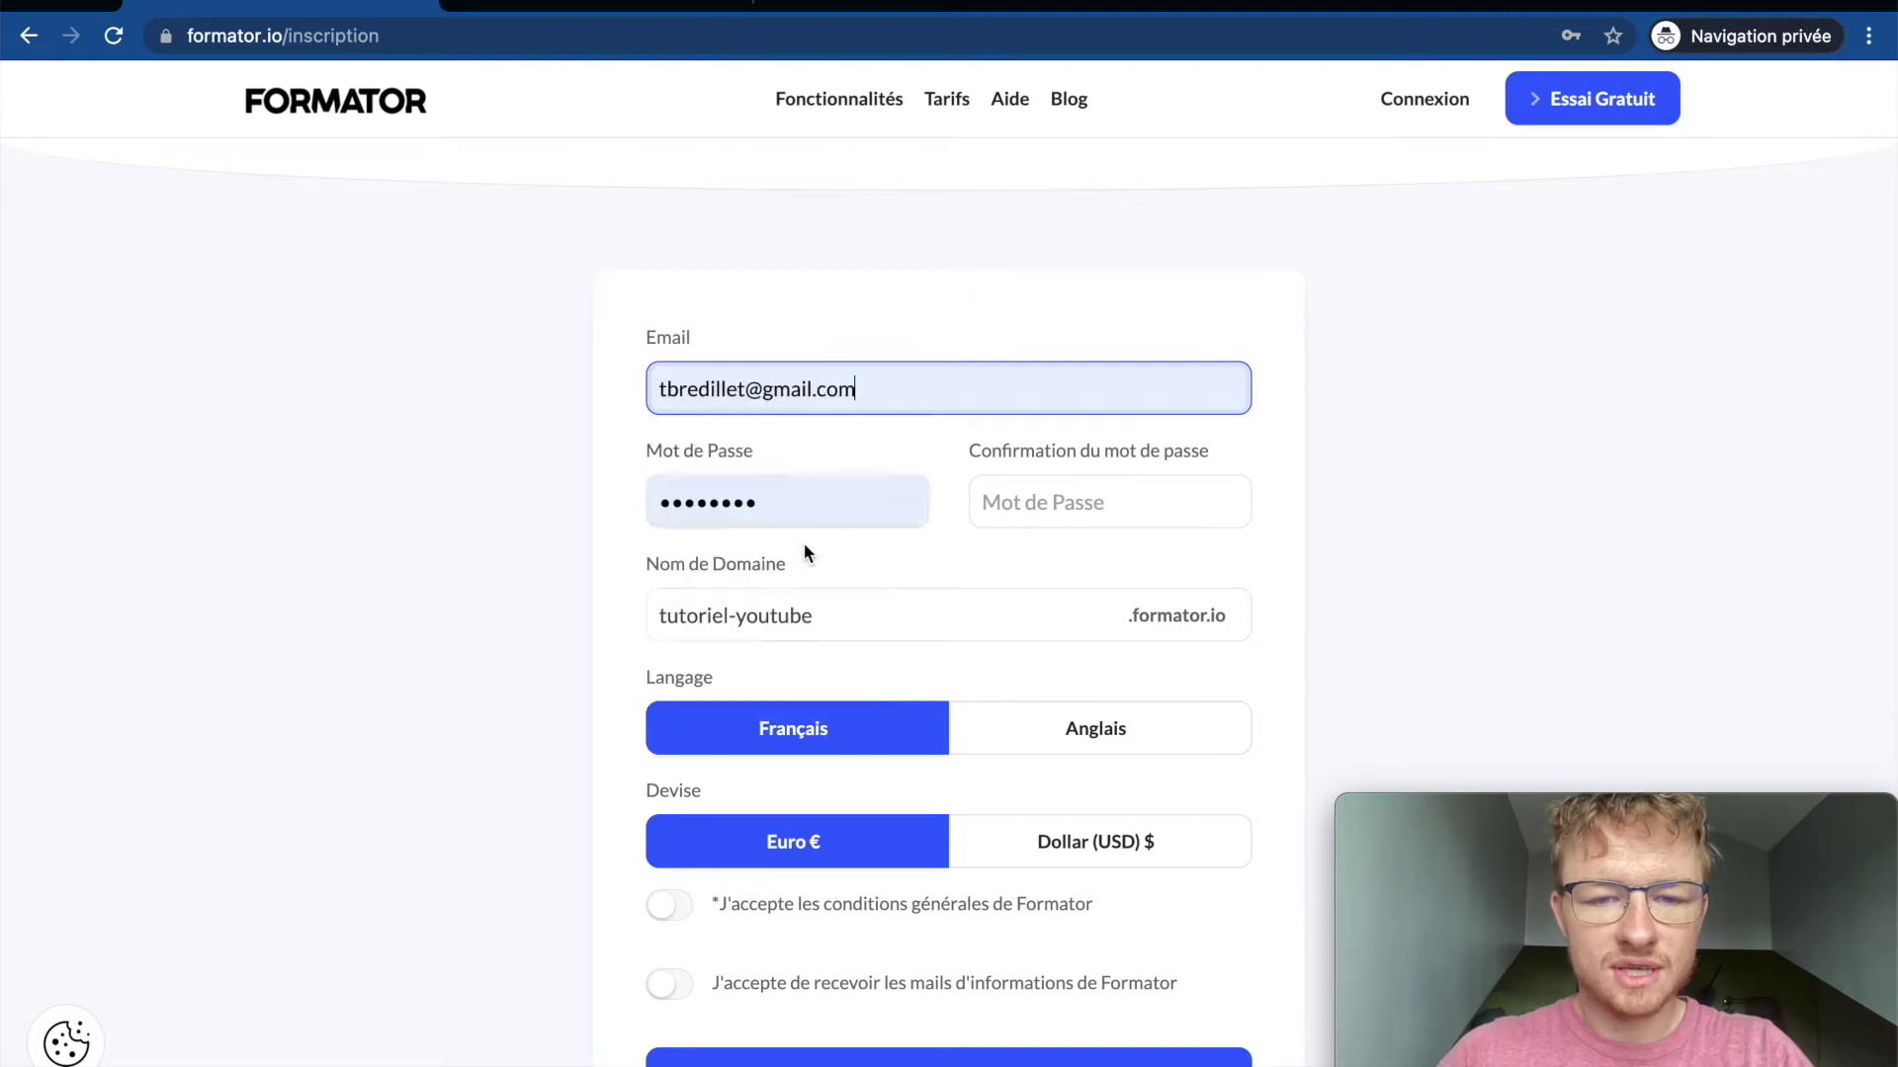
click(754, 386)
text(+youutu)
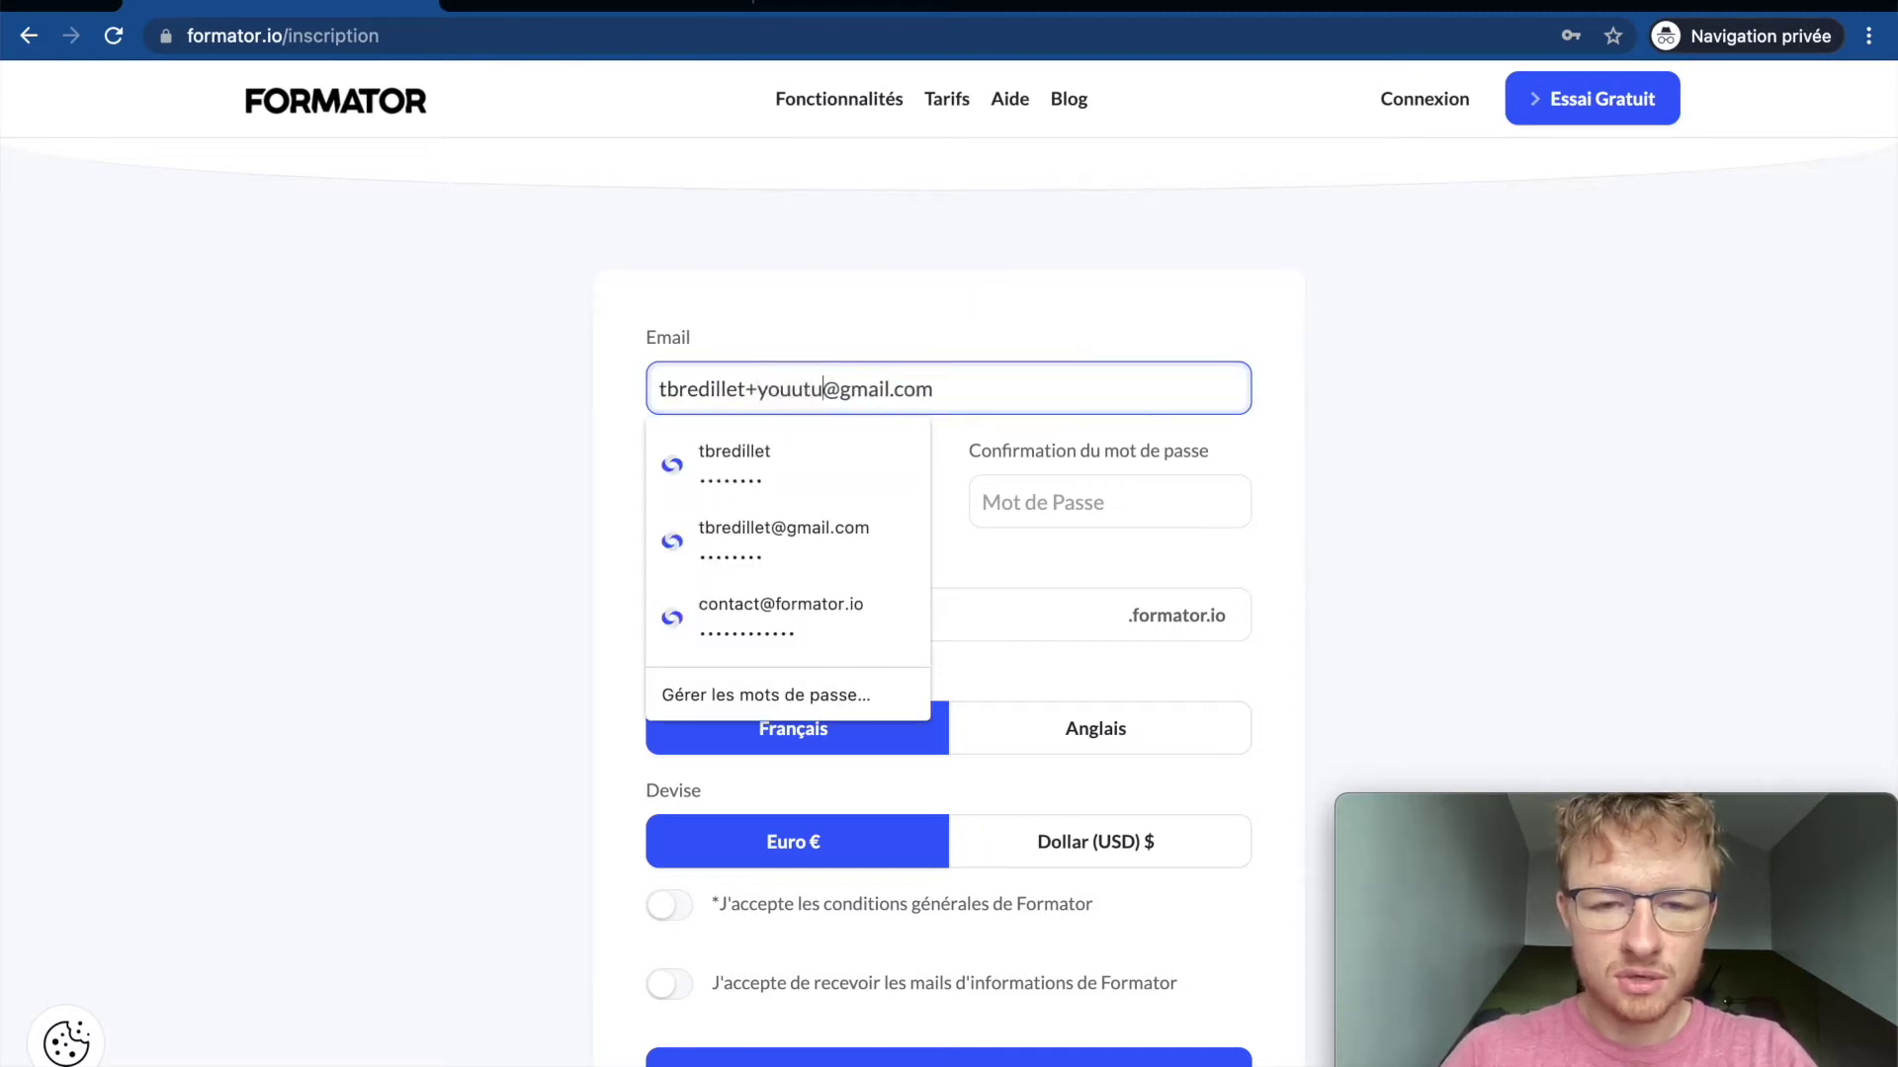
click(551, 411)
click(796, 398)
key(BackSpace)
Step: Enter the password confirmation, accept the terms and information emails, and submit the registration
click(1026, 477)
text(a•••••••)
key(Tab)
key(Tab)
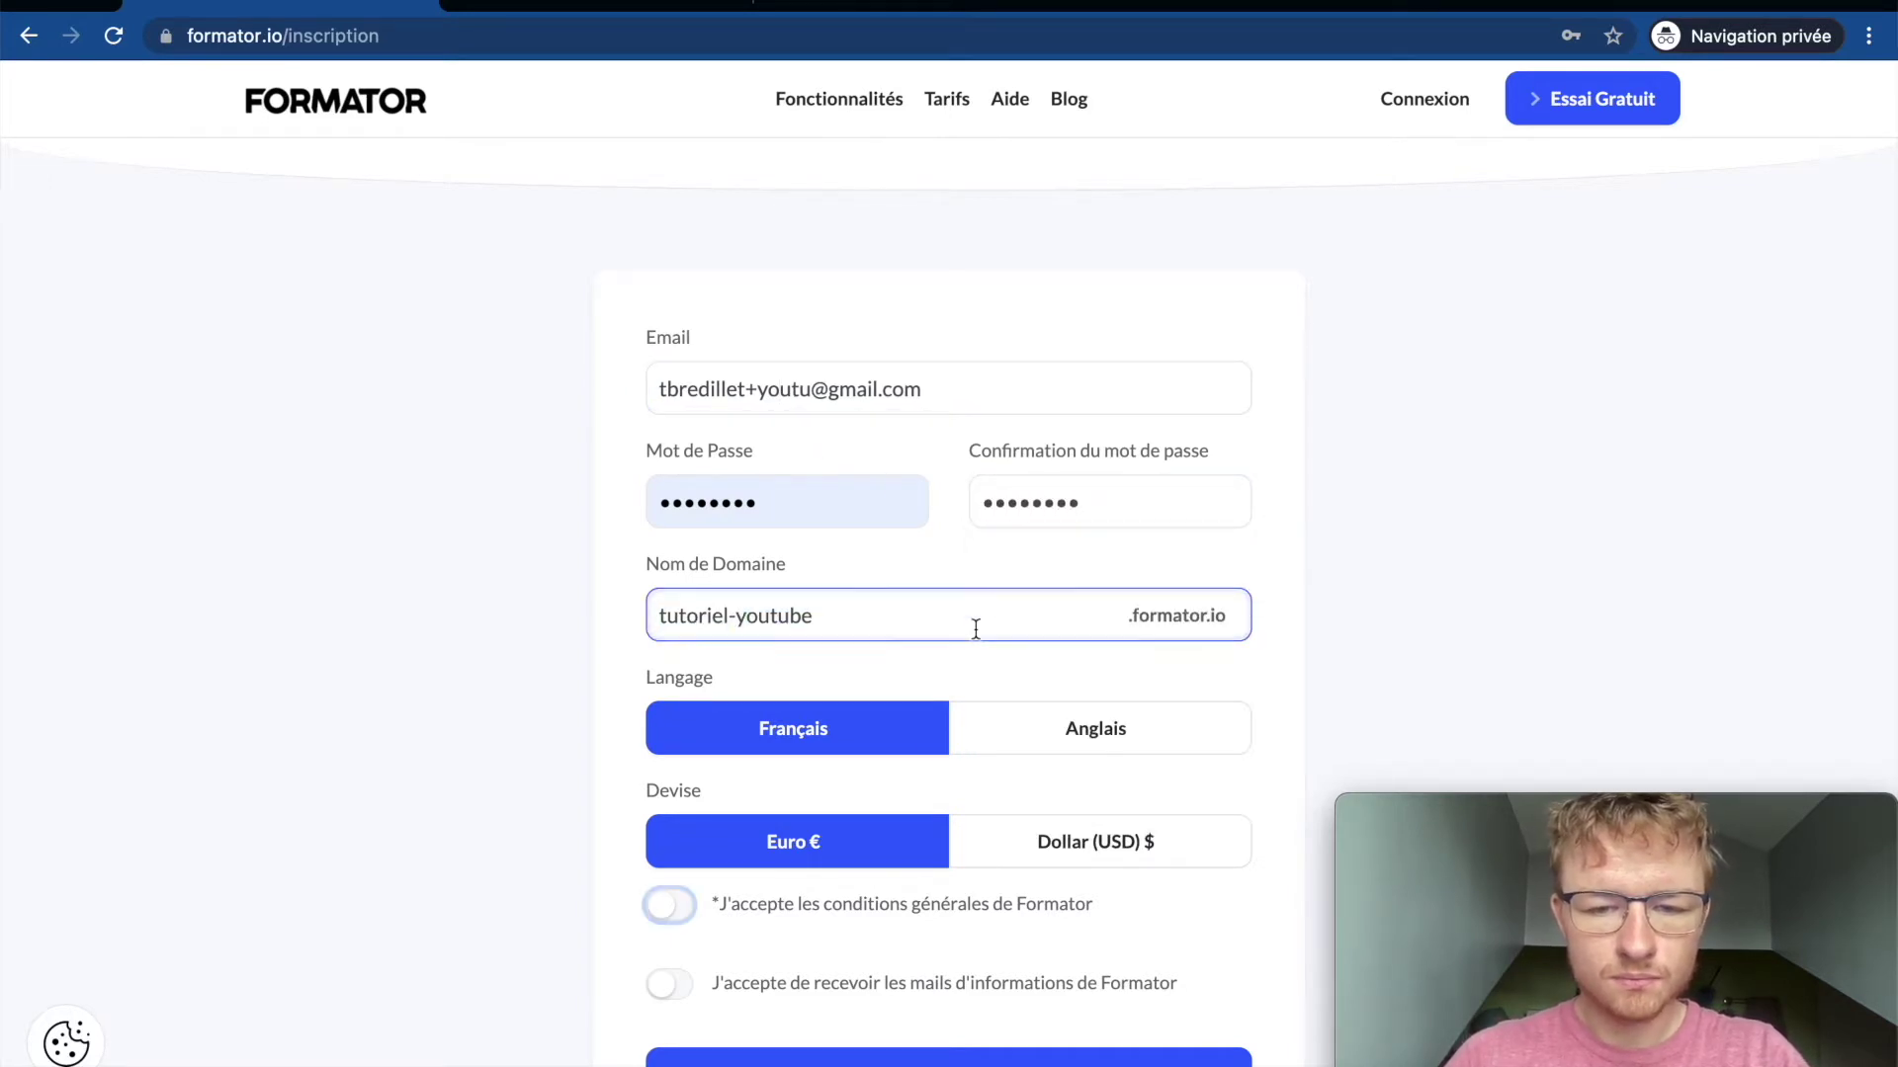
scroll(928, 735, down, 3)
click(669, 589)
click(669, 668)
click(926, 769)
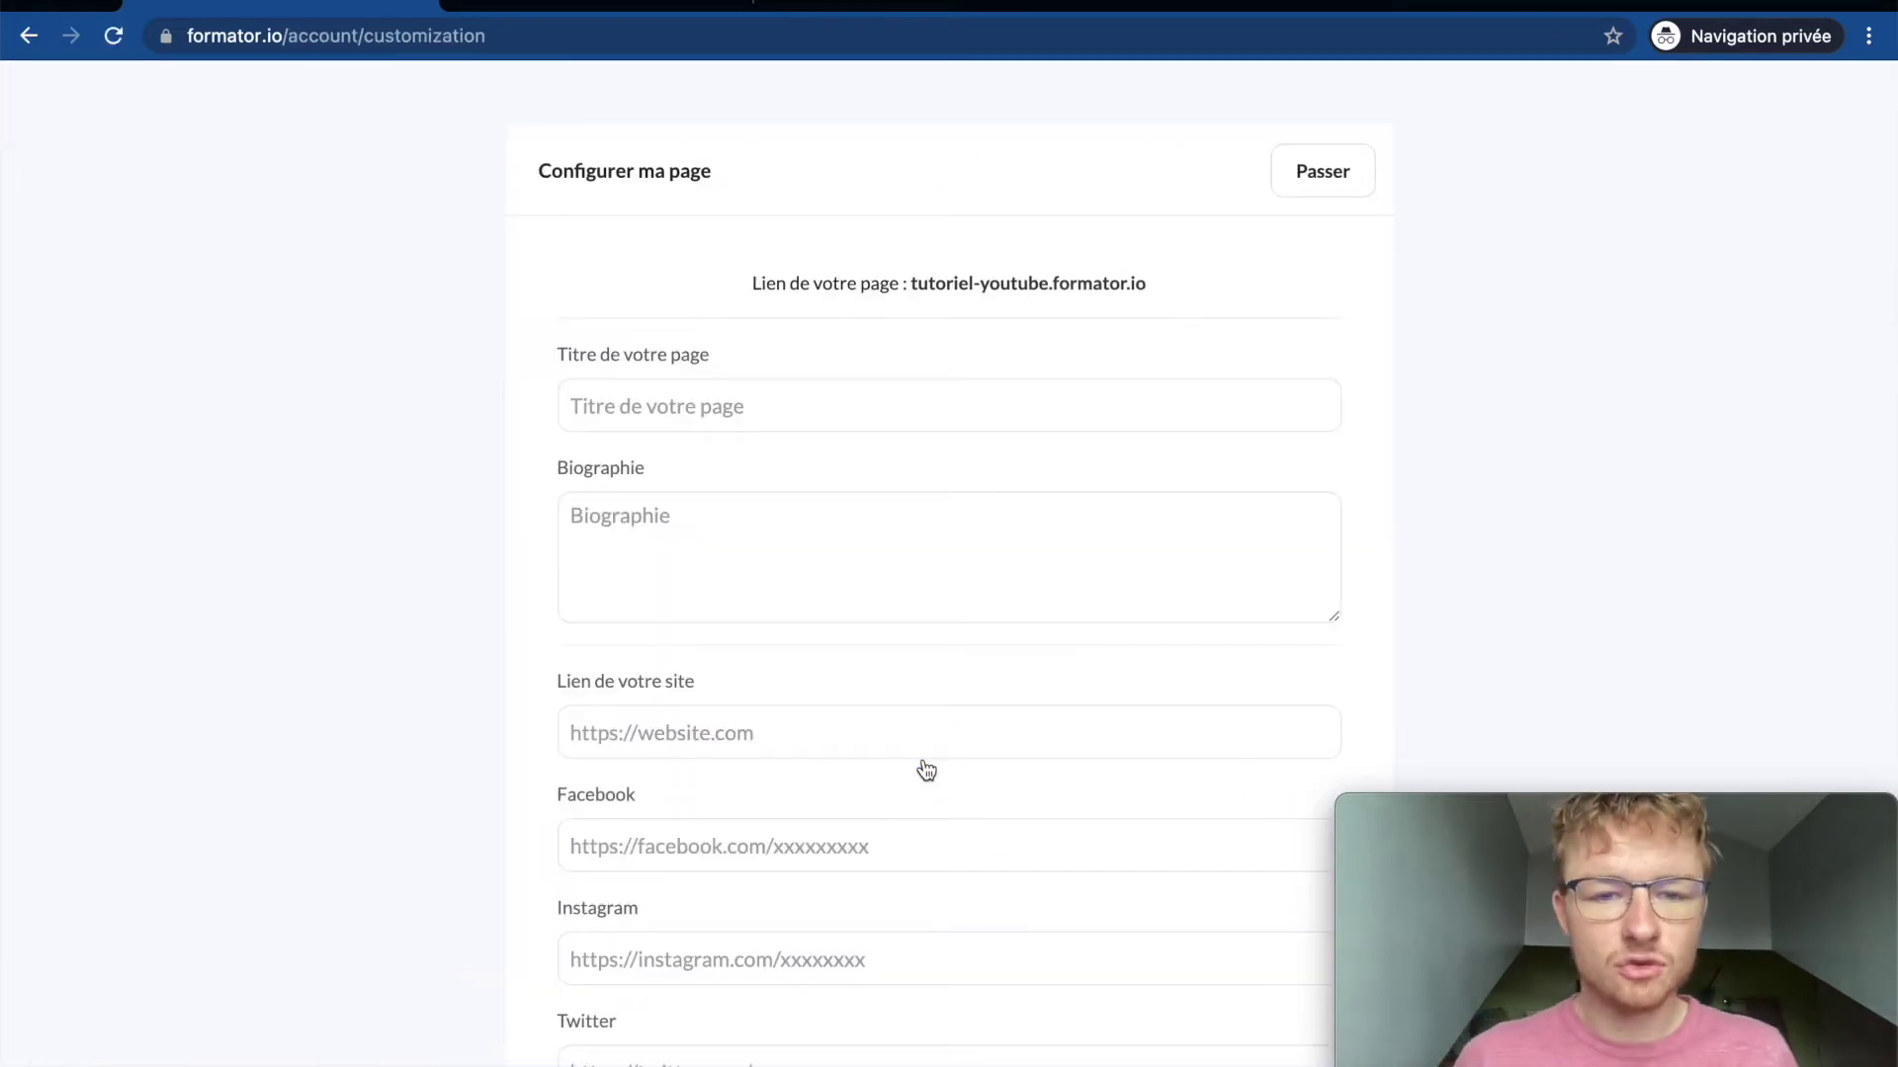
click(643, 430)
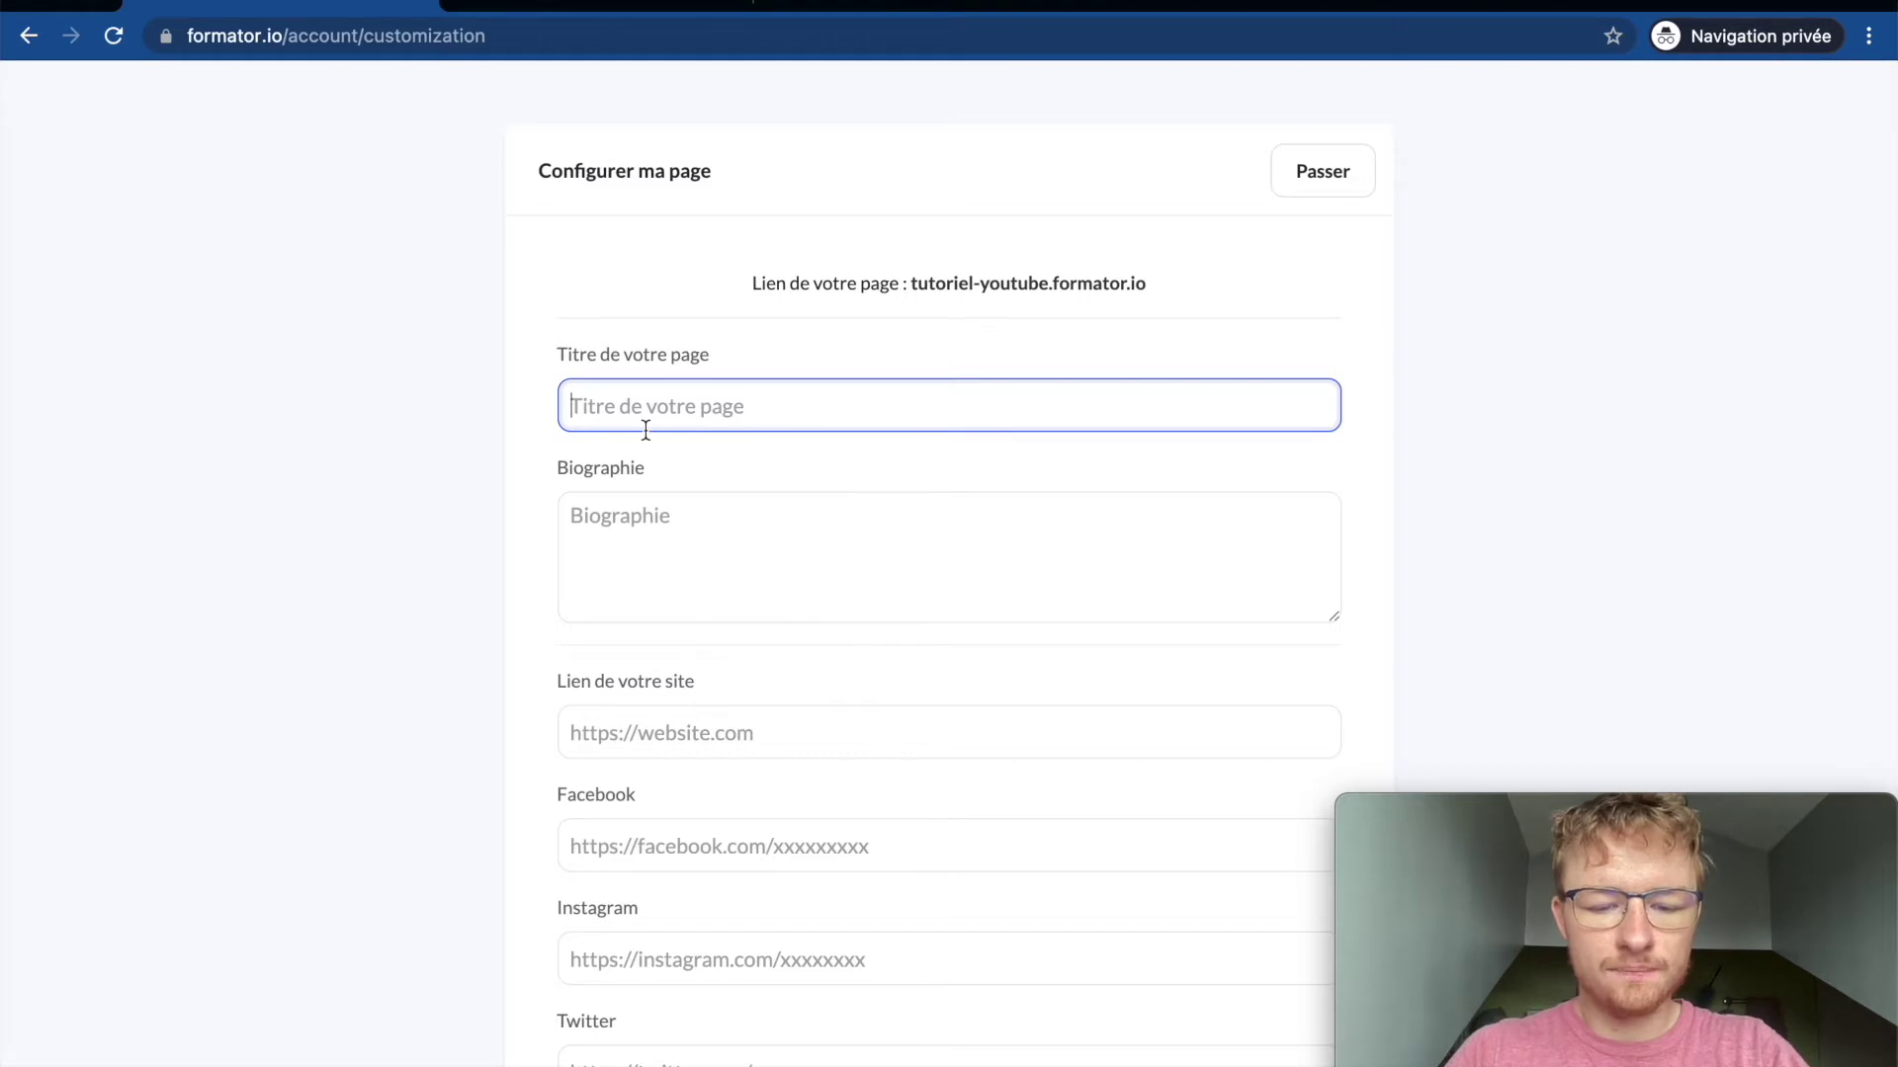
text(Je fais des tutos sur Youtube)
click(643, 537)
text(J'ai créé Form)
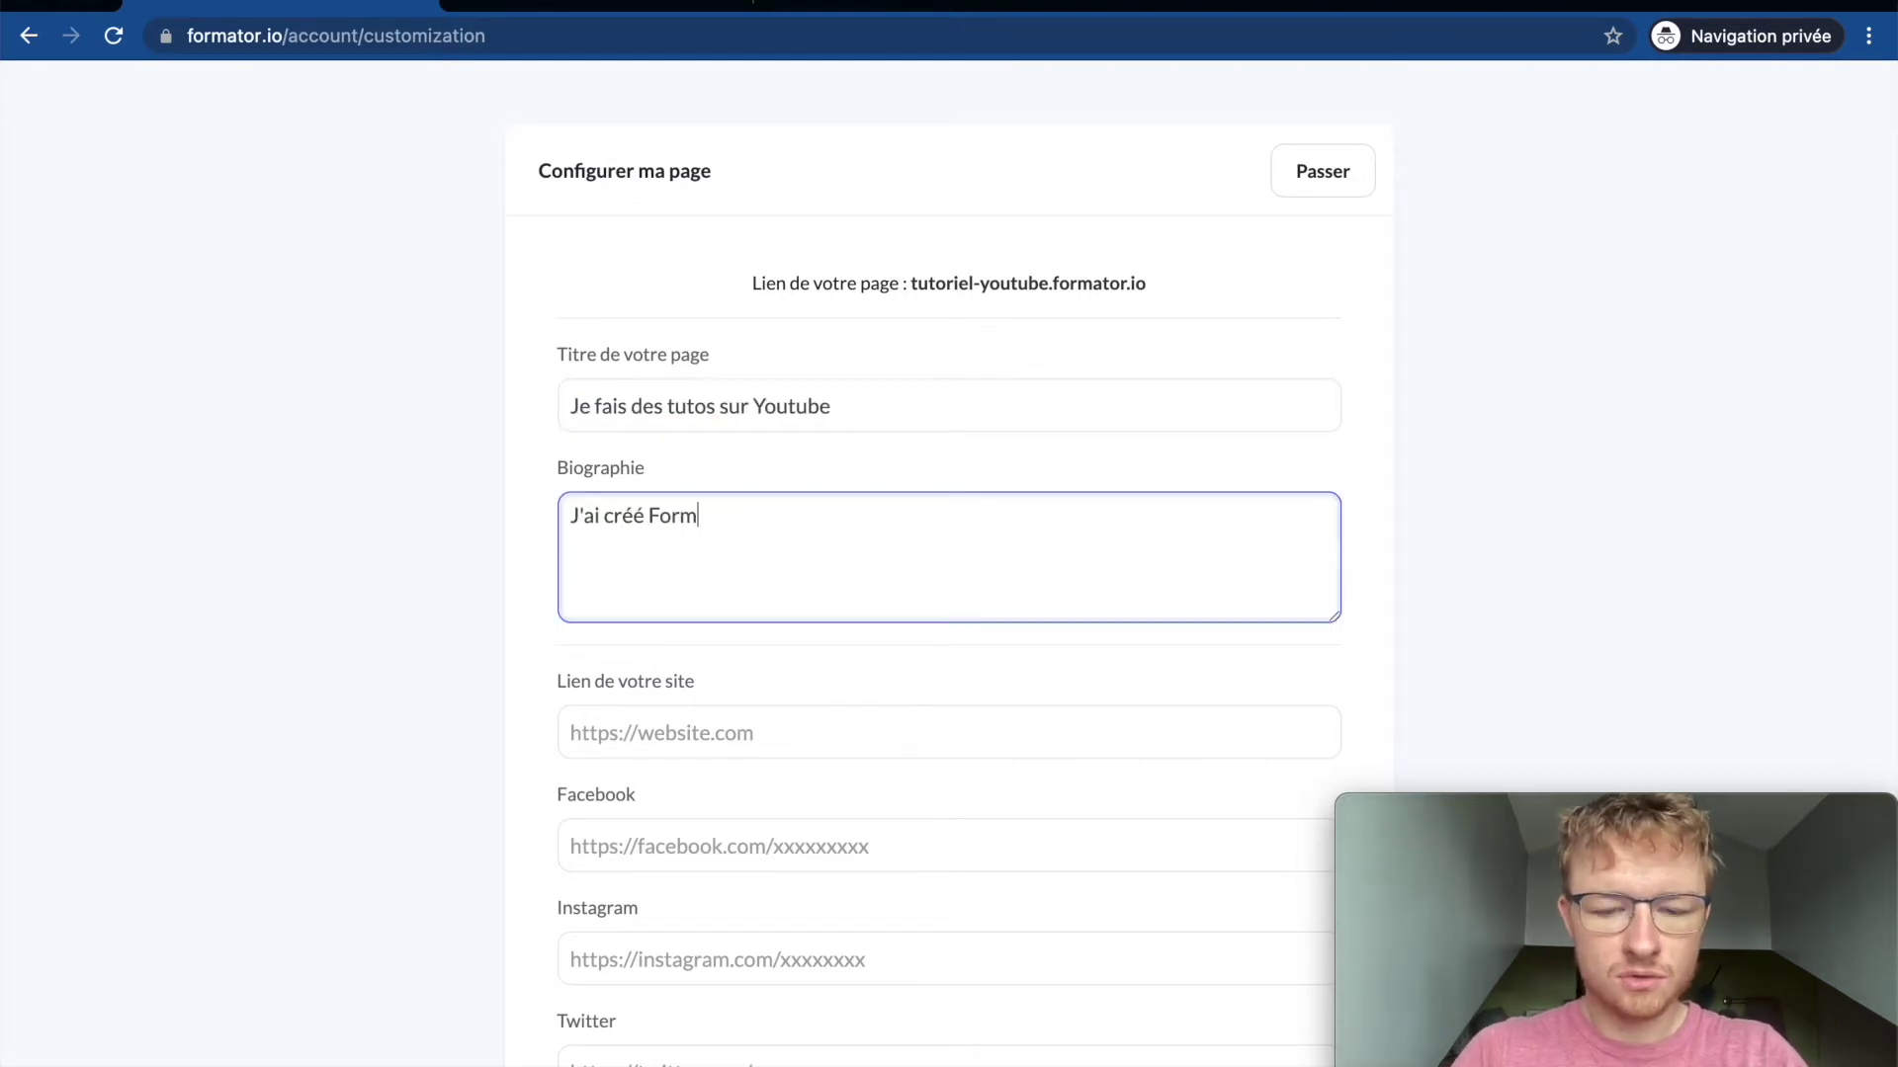
text(ator io pour aider les infopreneurs et aujourd'hui je fais une vidéo pour montrer comment bien l'utiliser)
key(Tab)
scroll(653, 593, down, 4)
text(https://formator.io)
scroll(652, 737, down, 2)
click(976, 951)
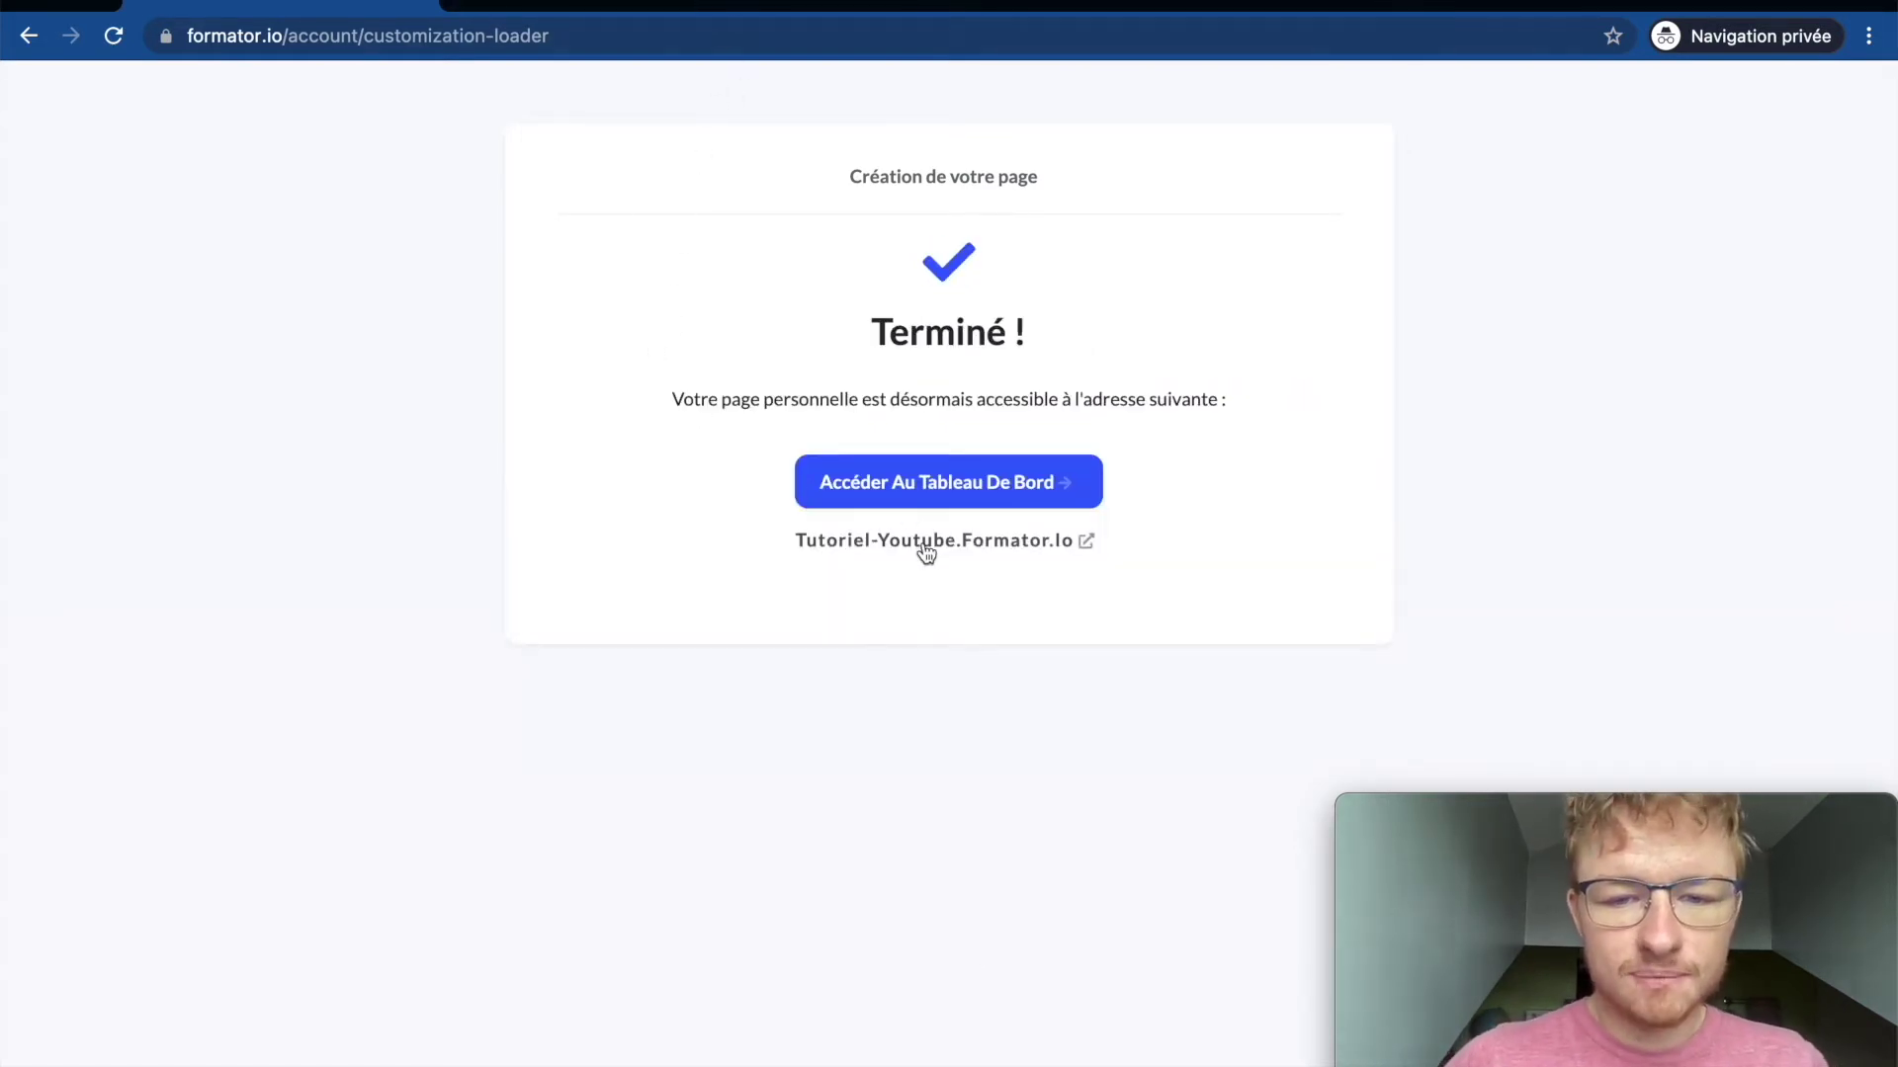
Step: Preview the public tutoriel-youtube.formator.io site, its blog and student area, then open the dashboard
click(923, 541)
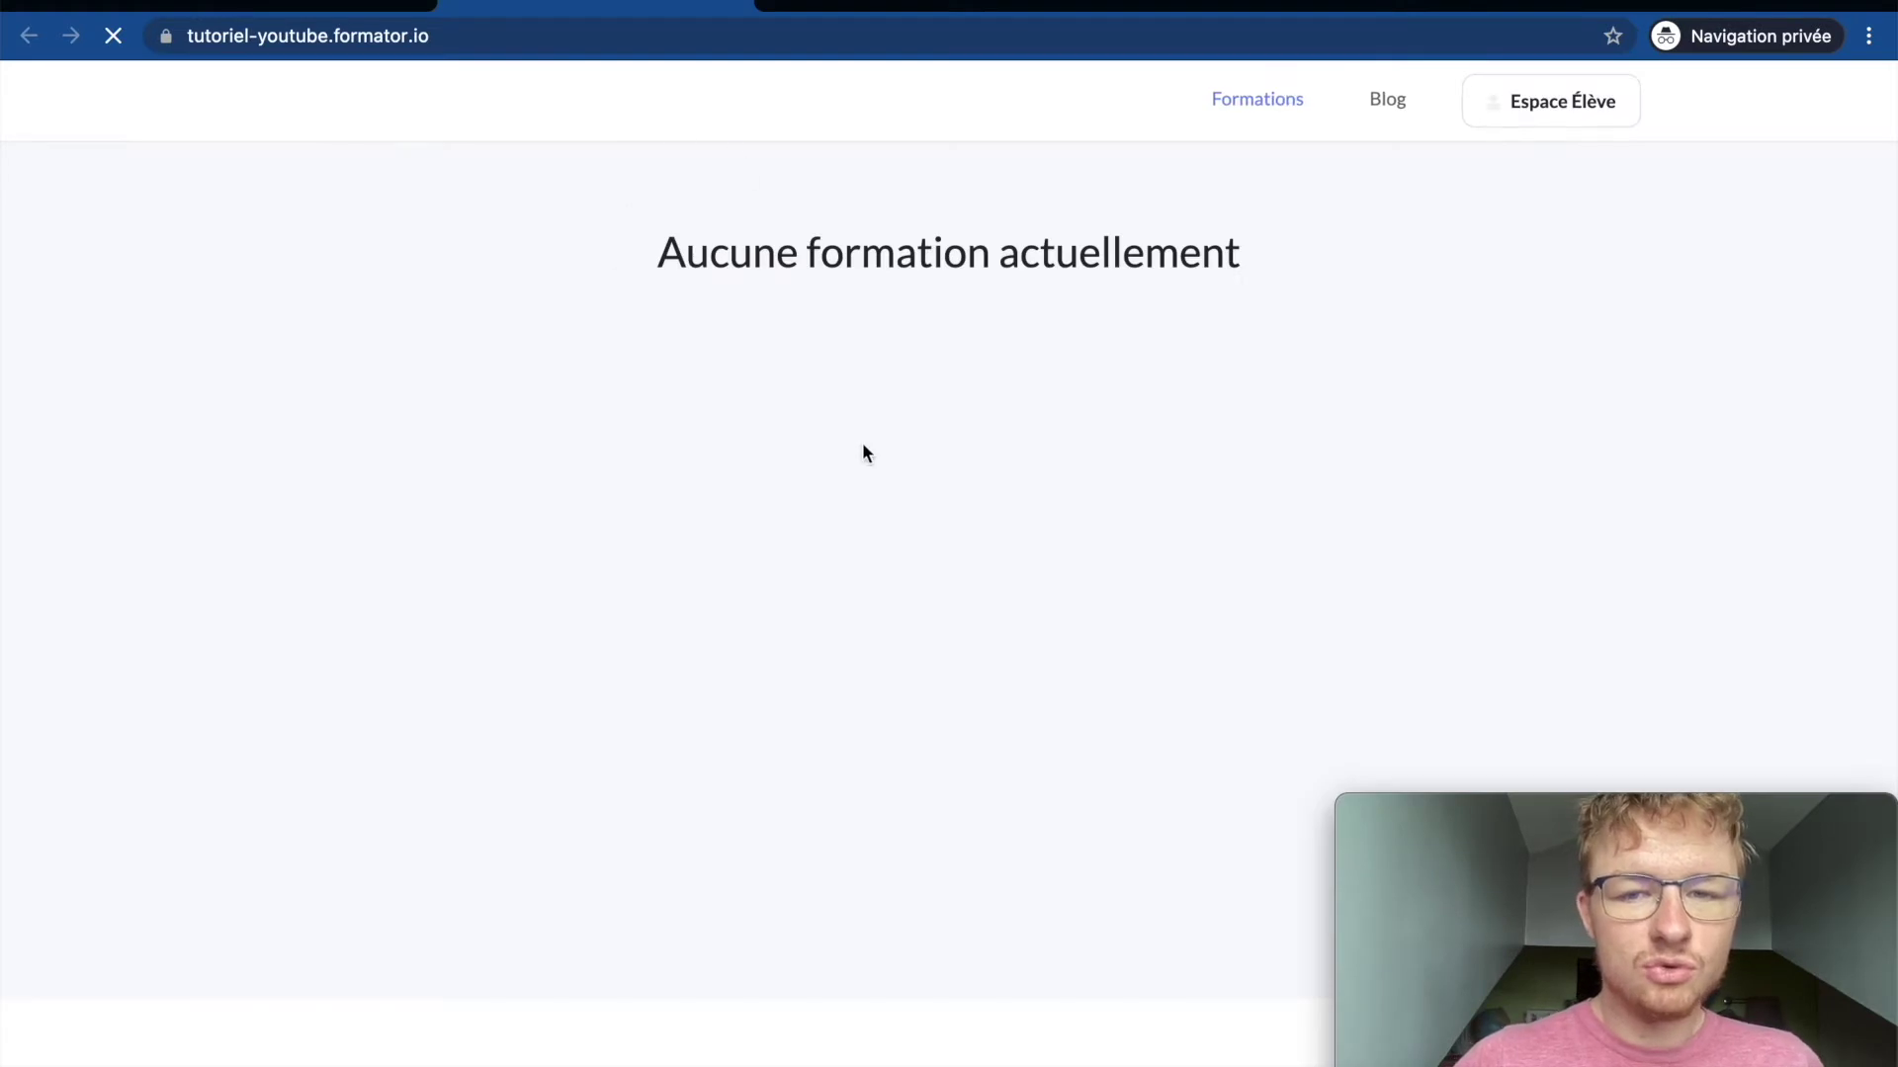
click(1404, 96)
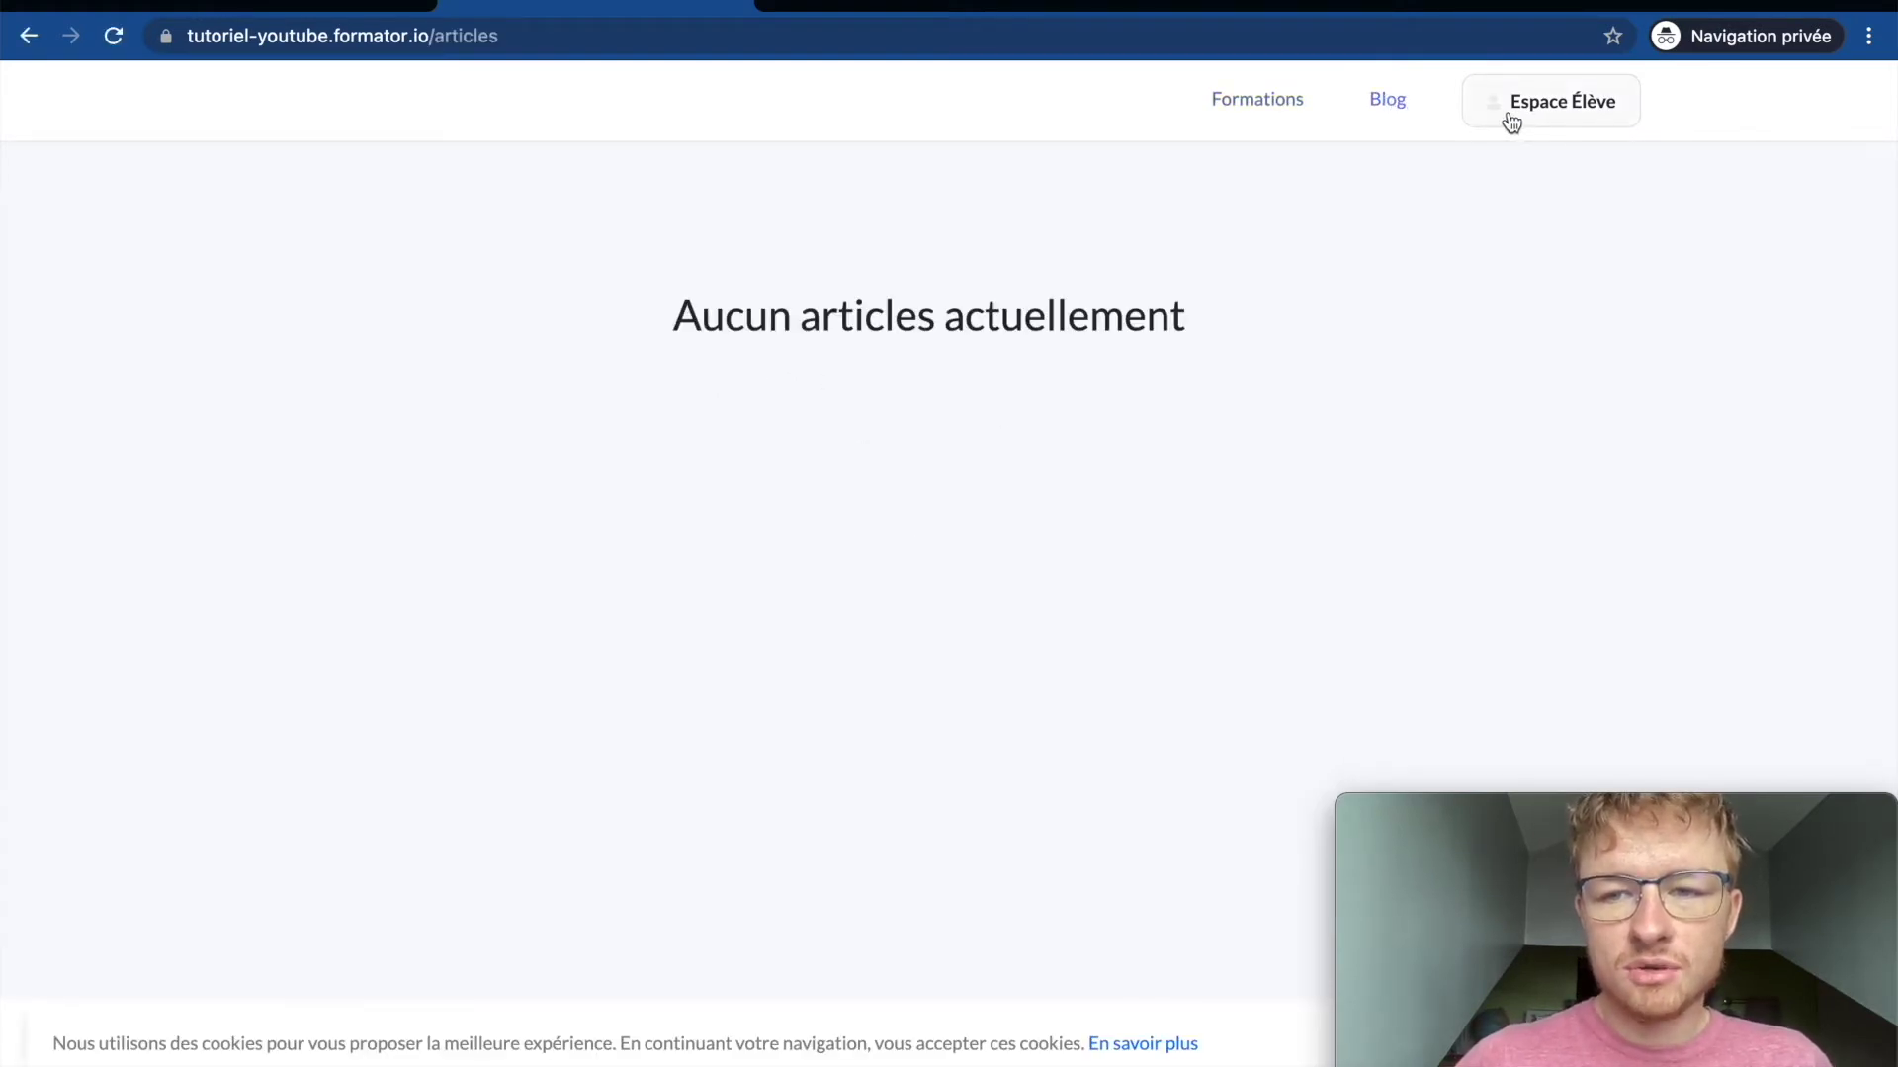
click(1512, 122)
scroll(365, 123, left, 5)
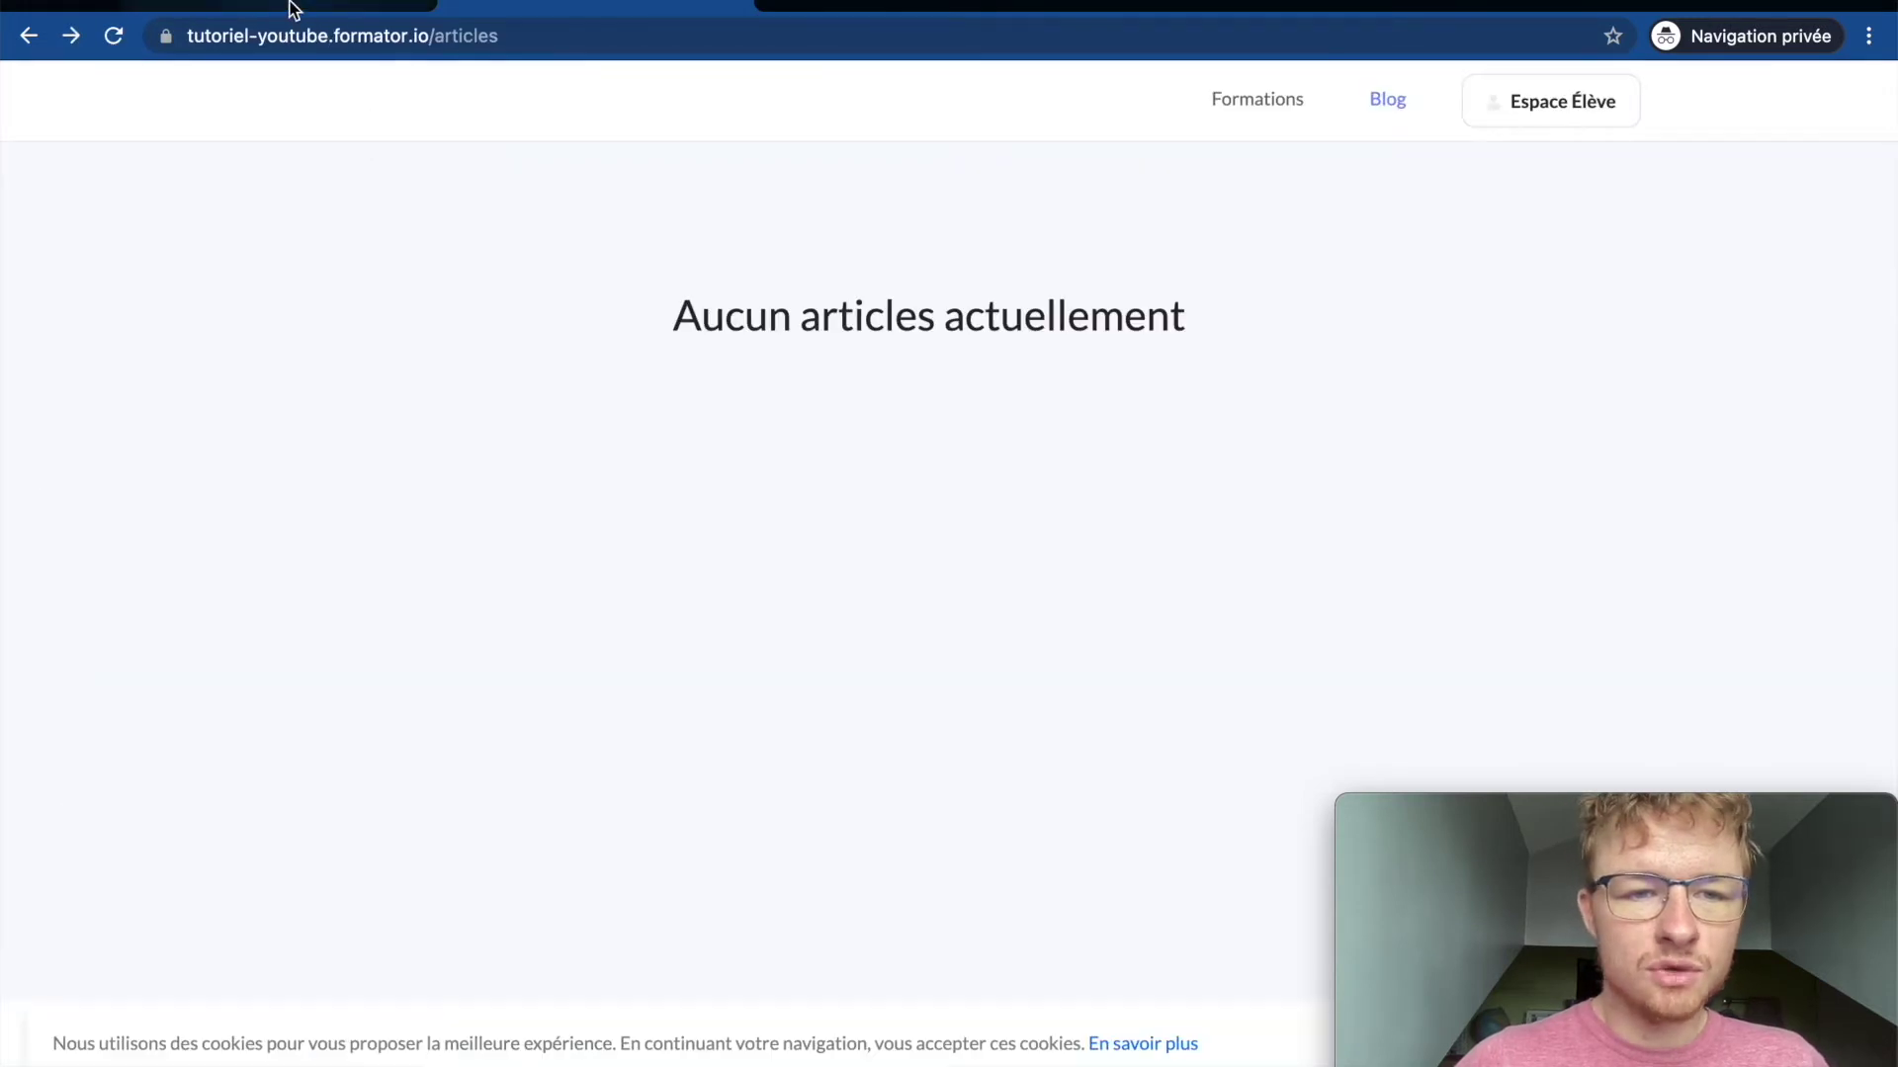
click(294, 9)
click(941, 492)
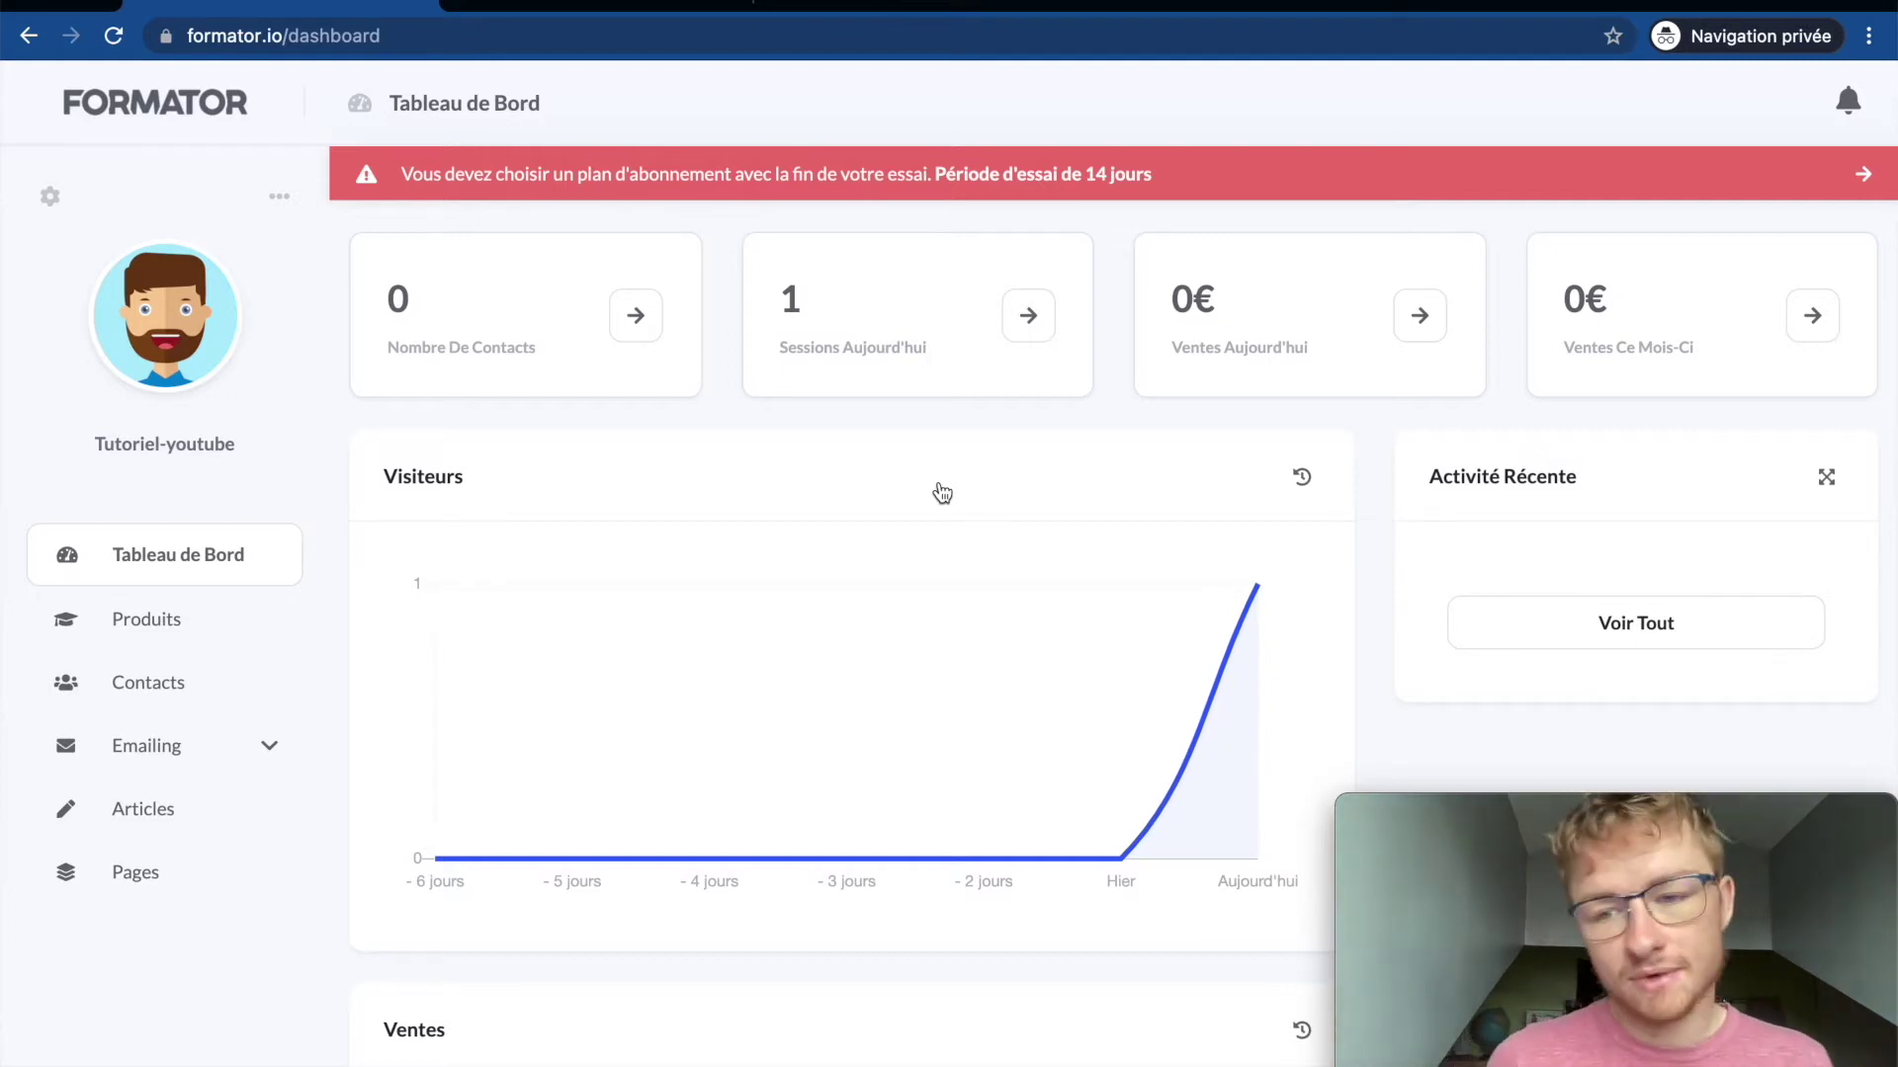
Step: Review the dashboard stats, check the account options menu, then go to Produits
mouse_move(1281, 611)
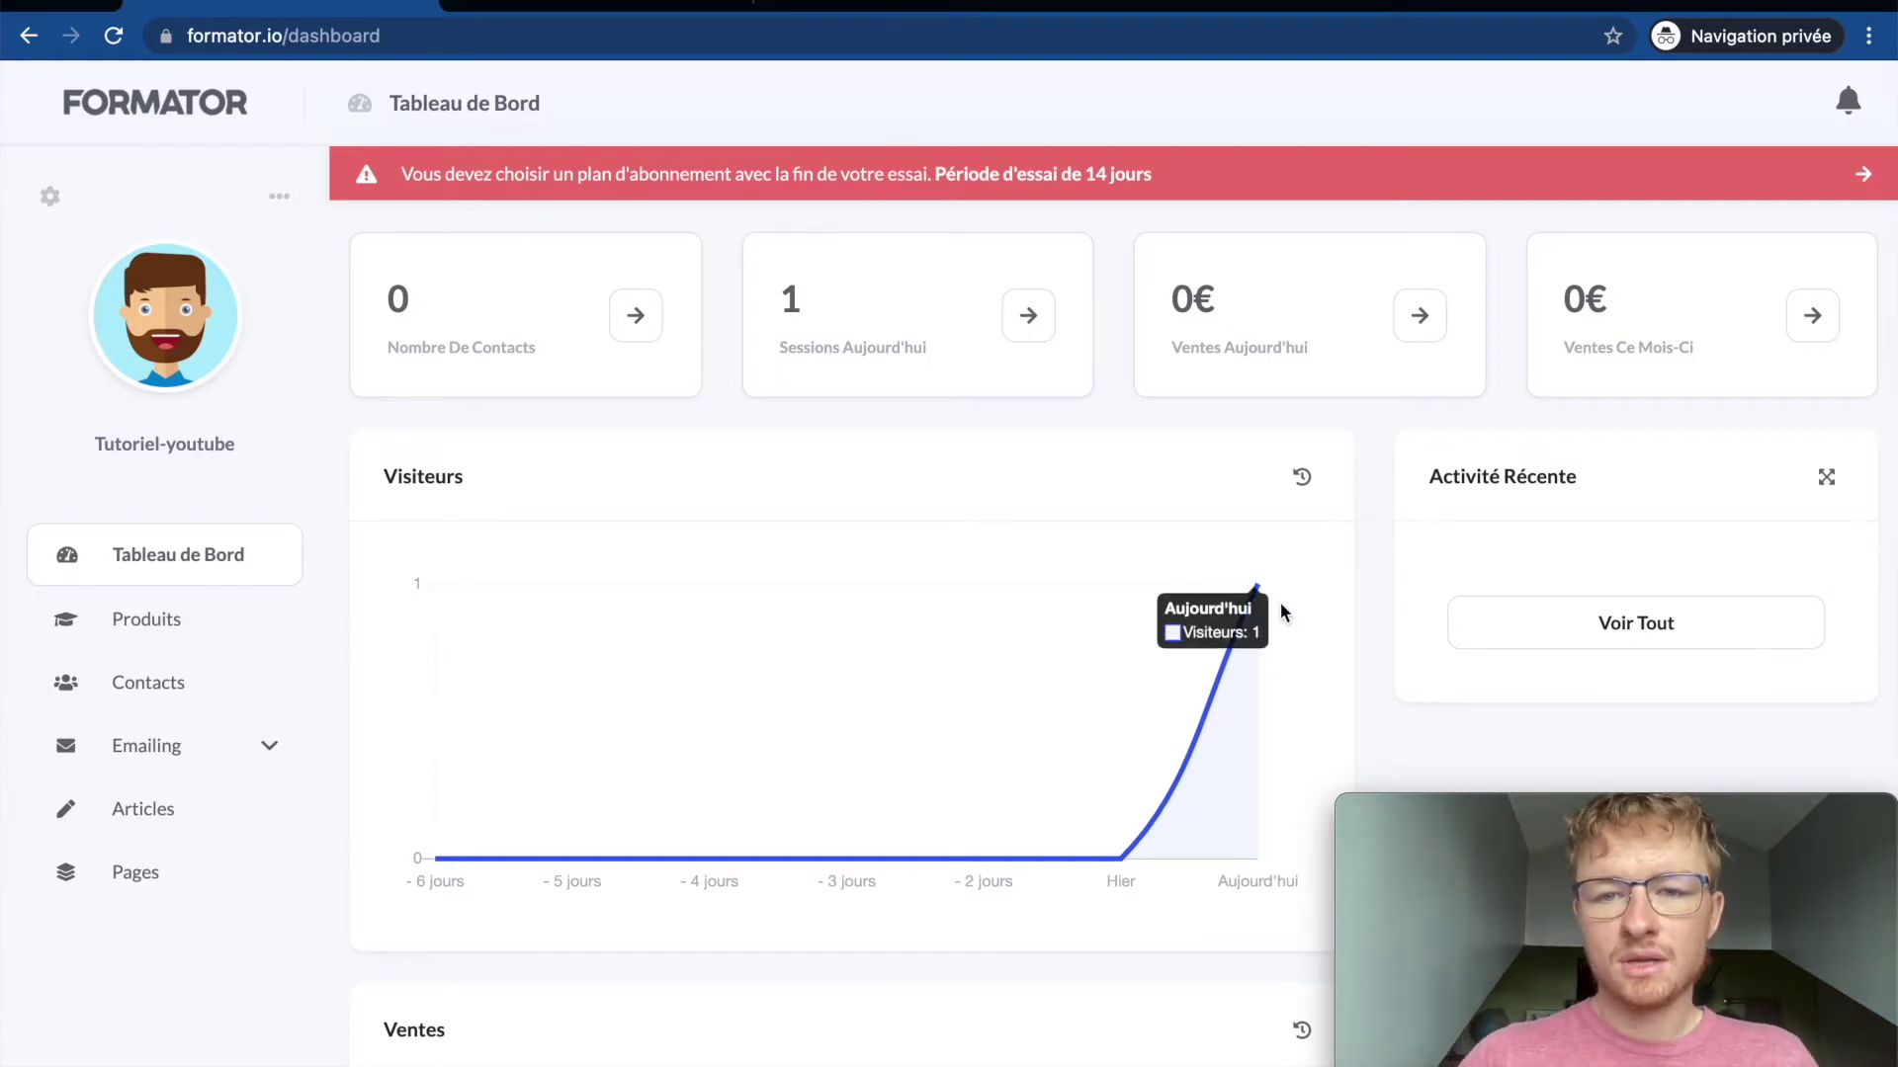
scroll(1282, 612, down, 7)
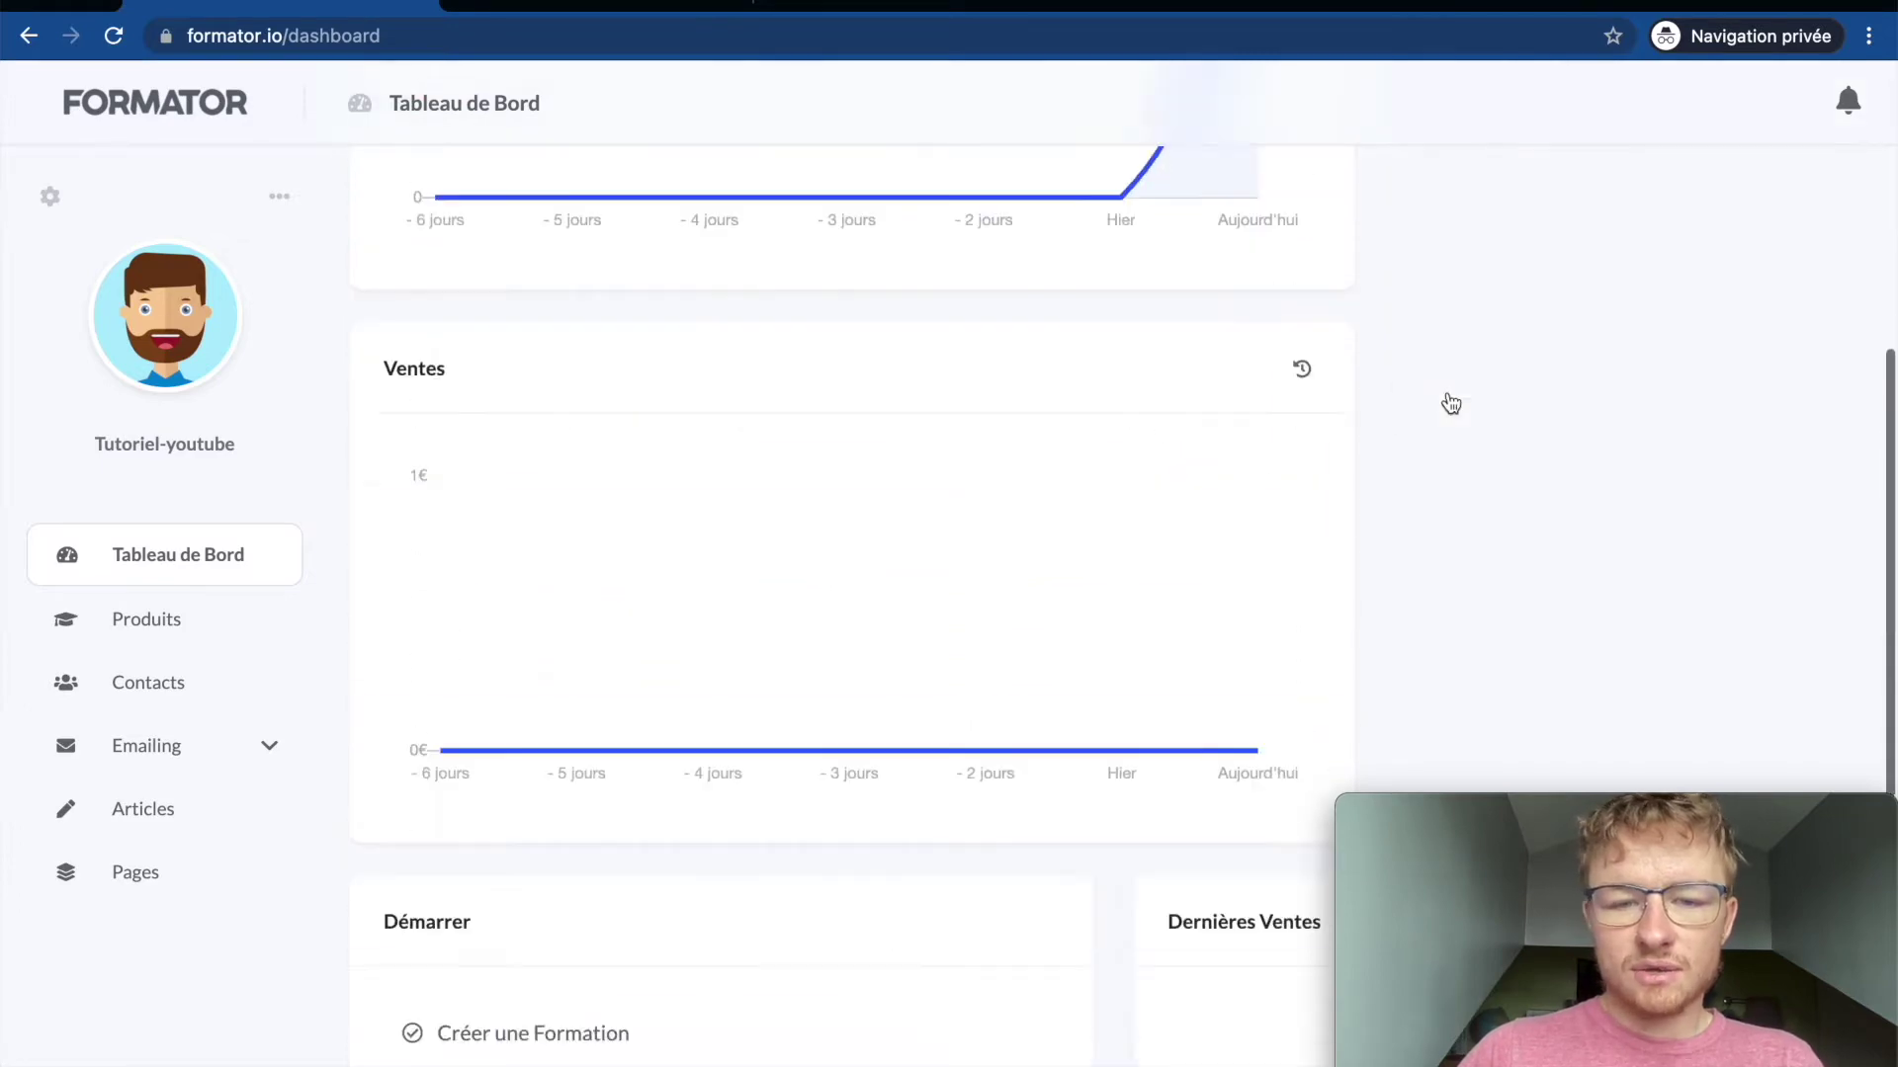
scroll(1451, 404, down, 5)
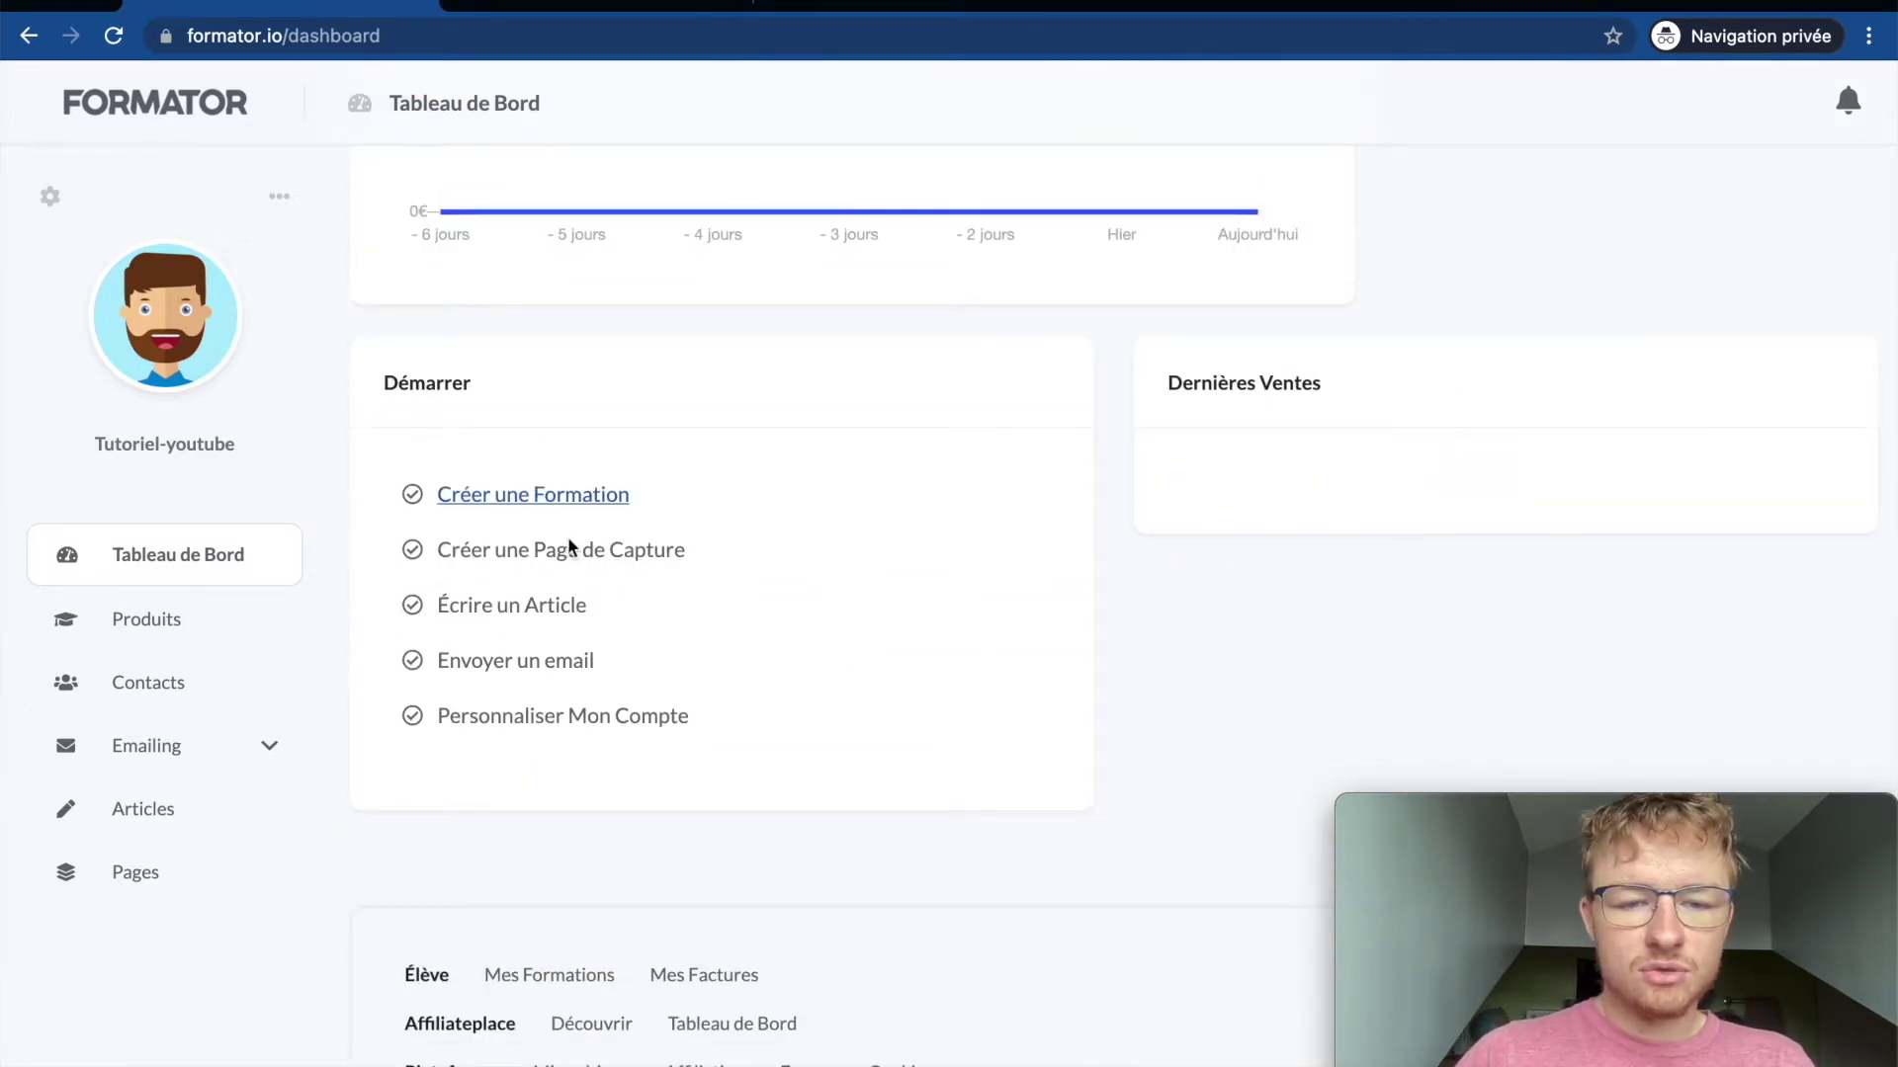
scroll(584, 767, up, 12)
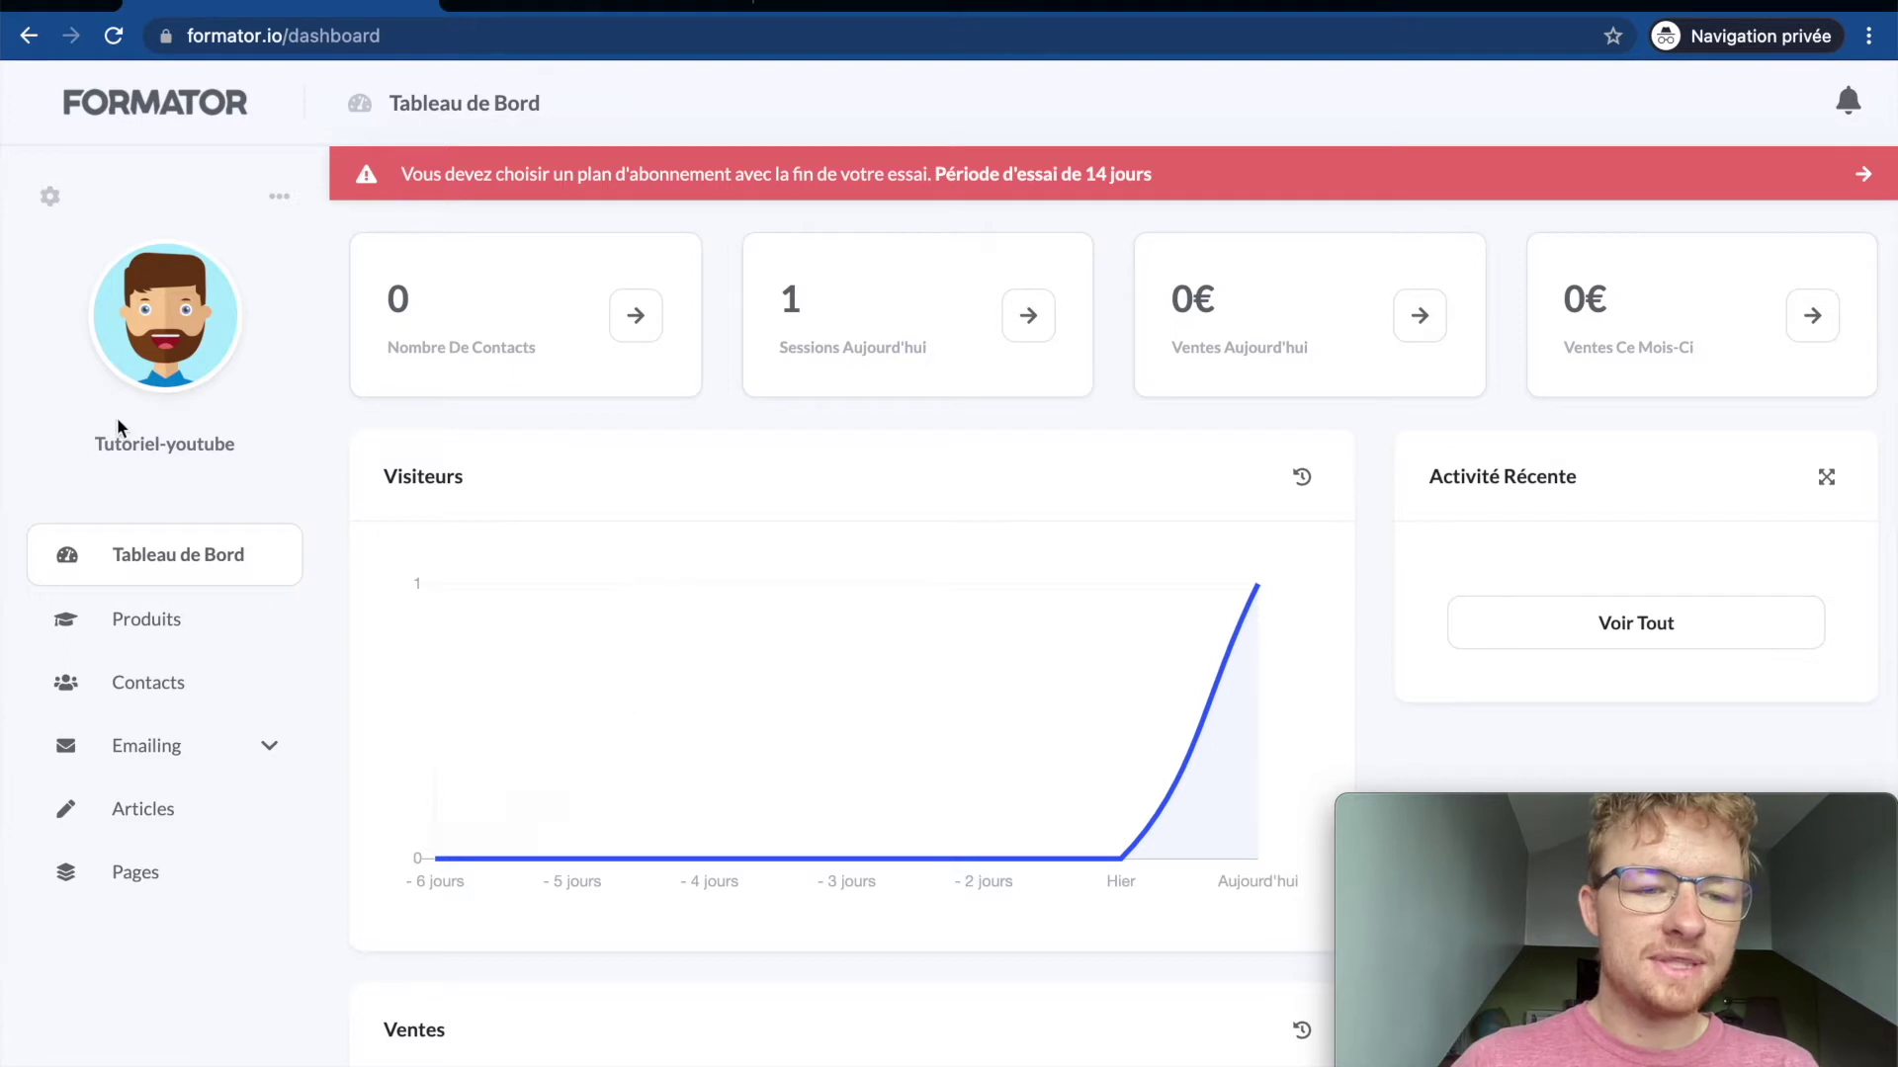
click(279, 203)
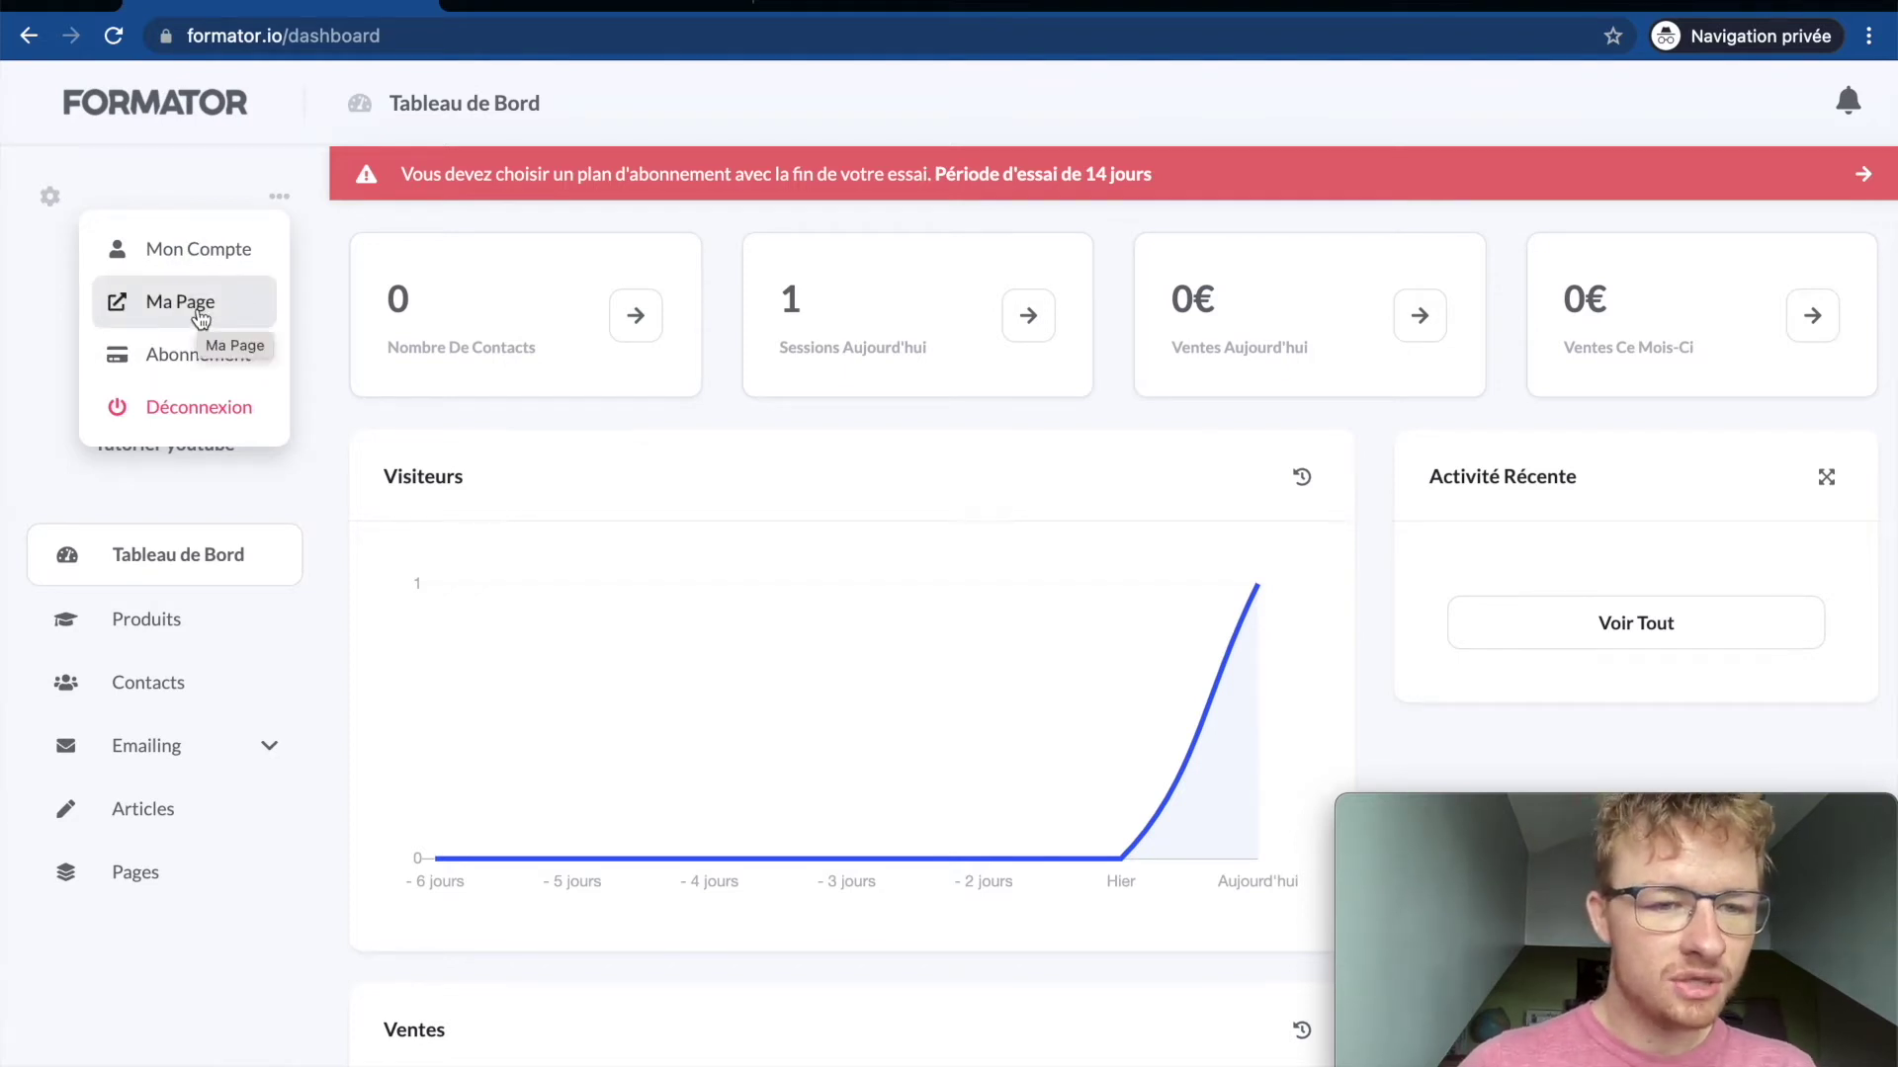
click(170, 185)
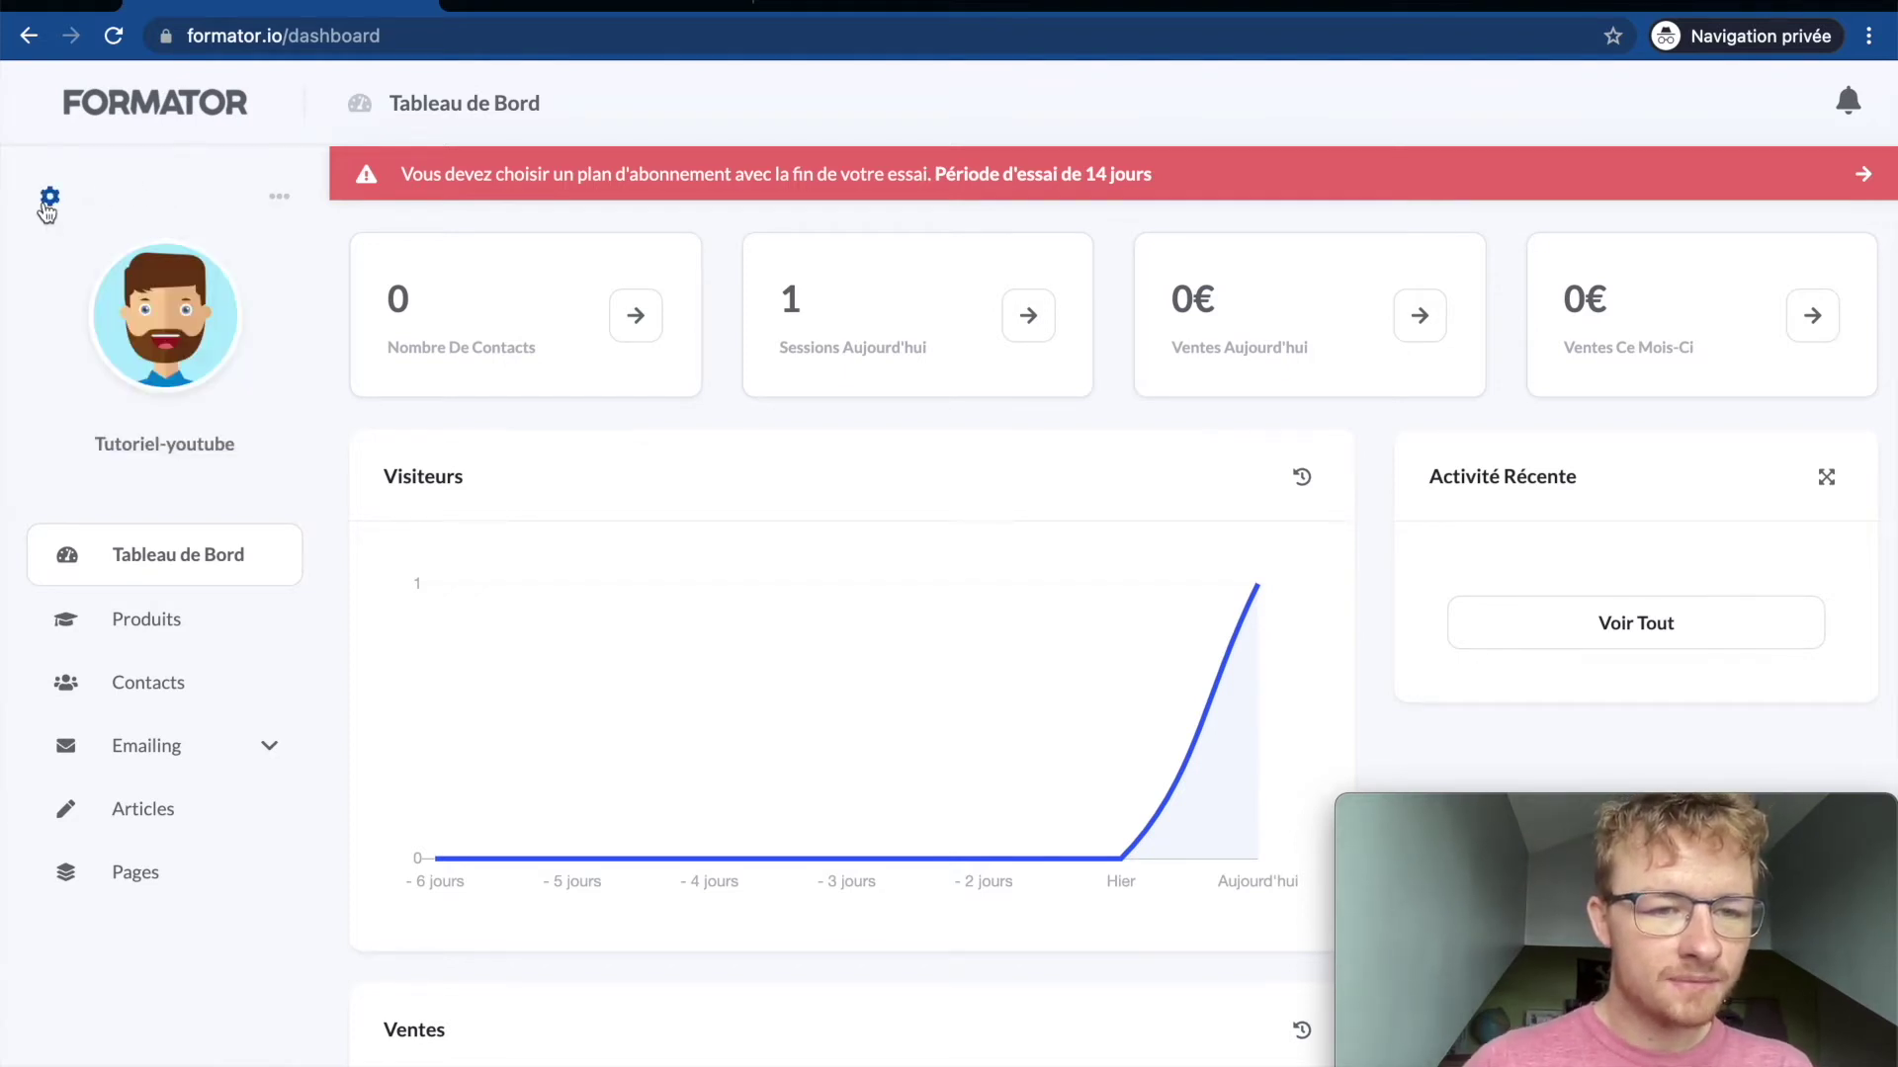
click(166, 630)
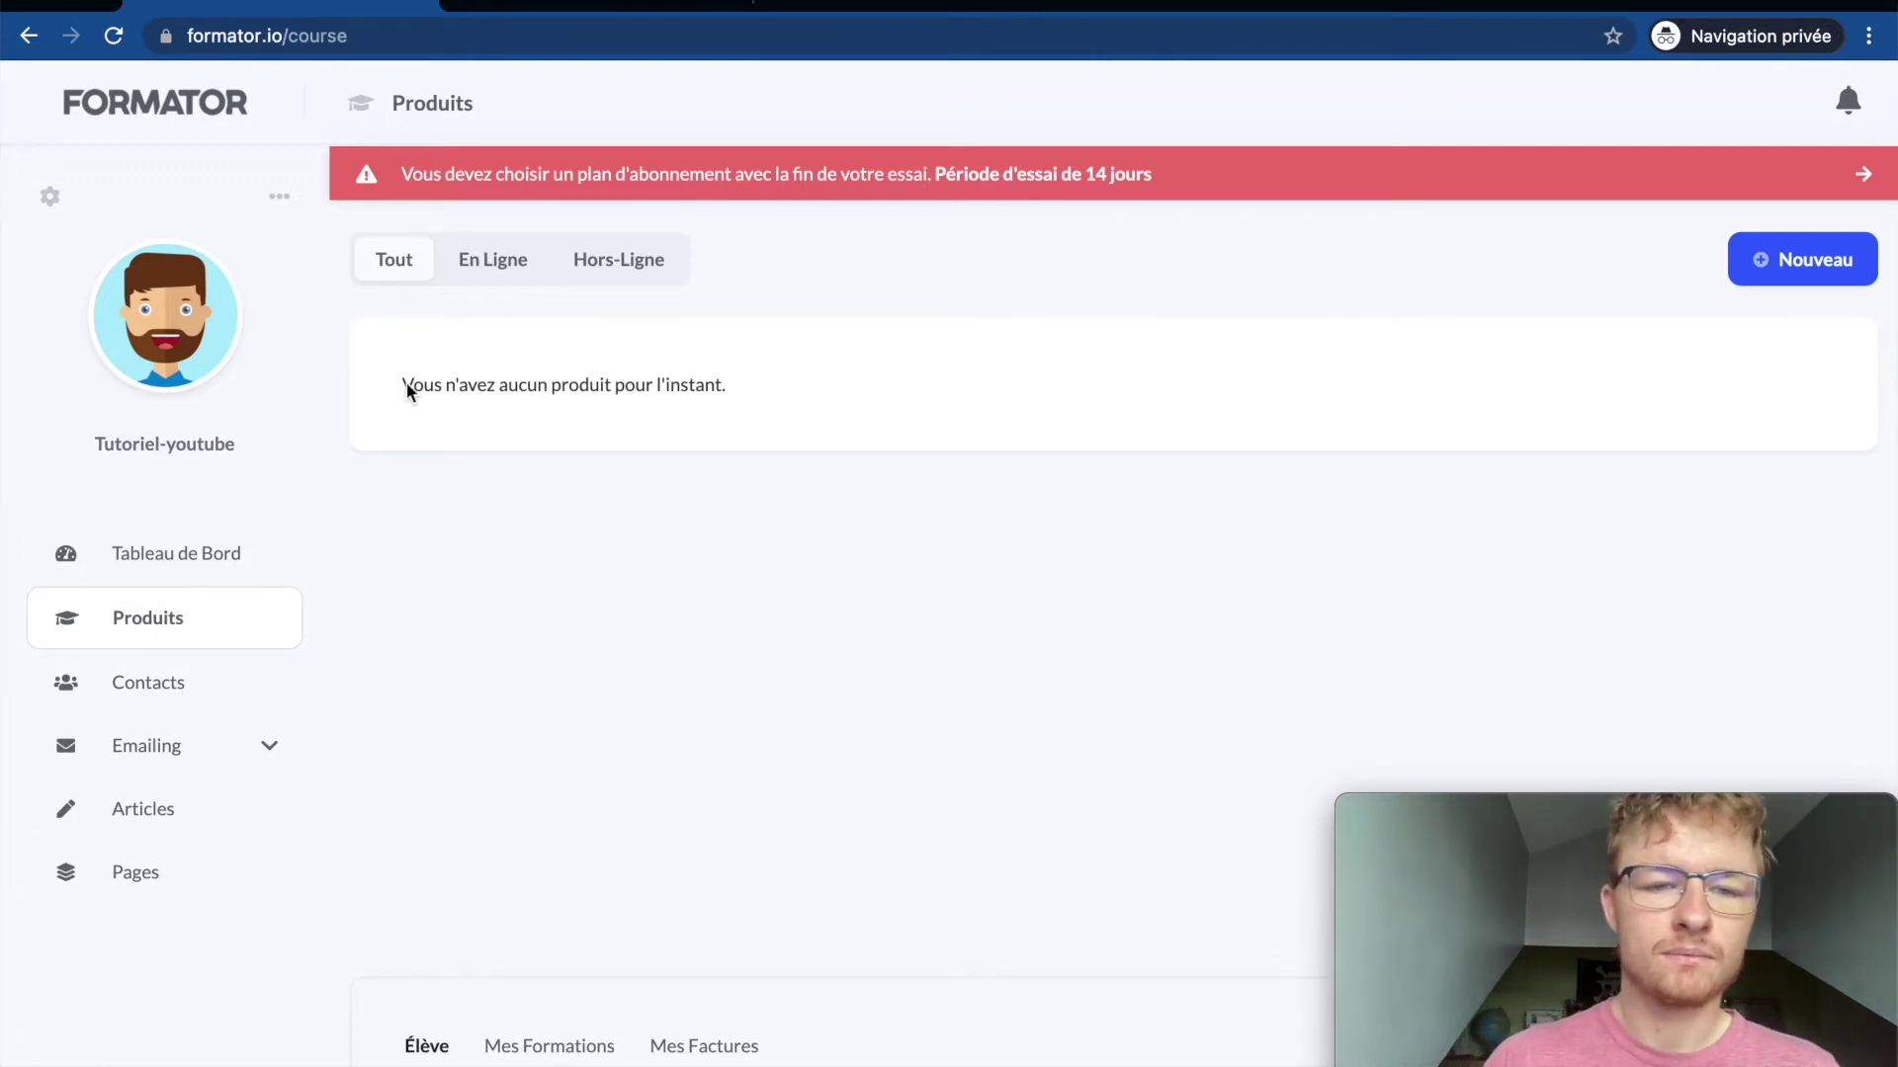
Step: Add a new Formation titled 'Bien utiliser Youtube' with Créer un tag switched on
click(1821, 269)
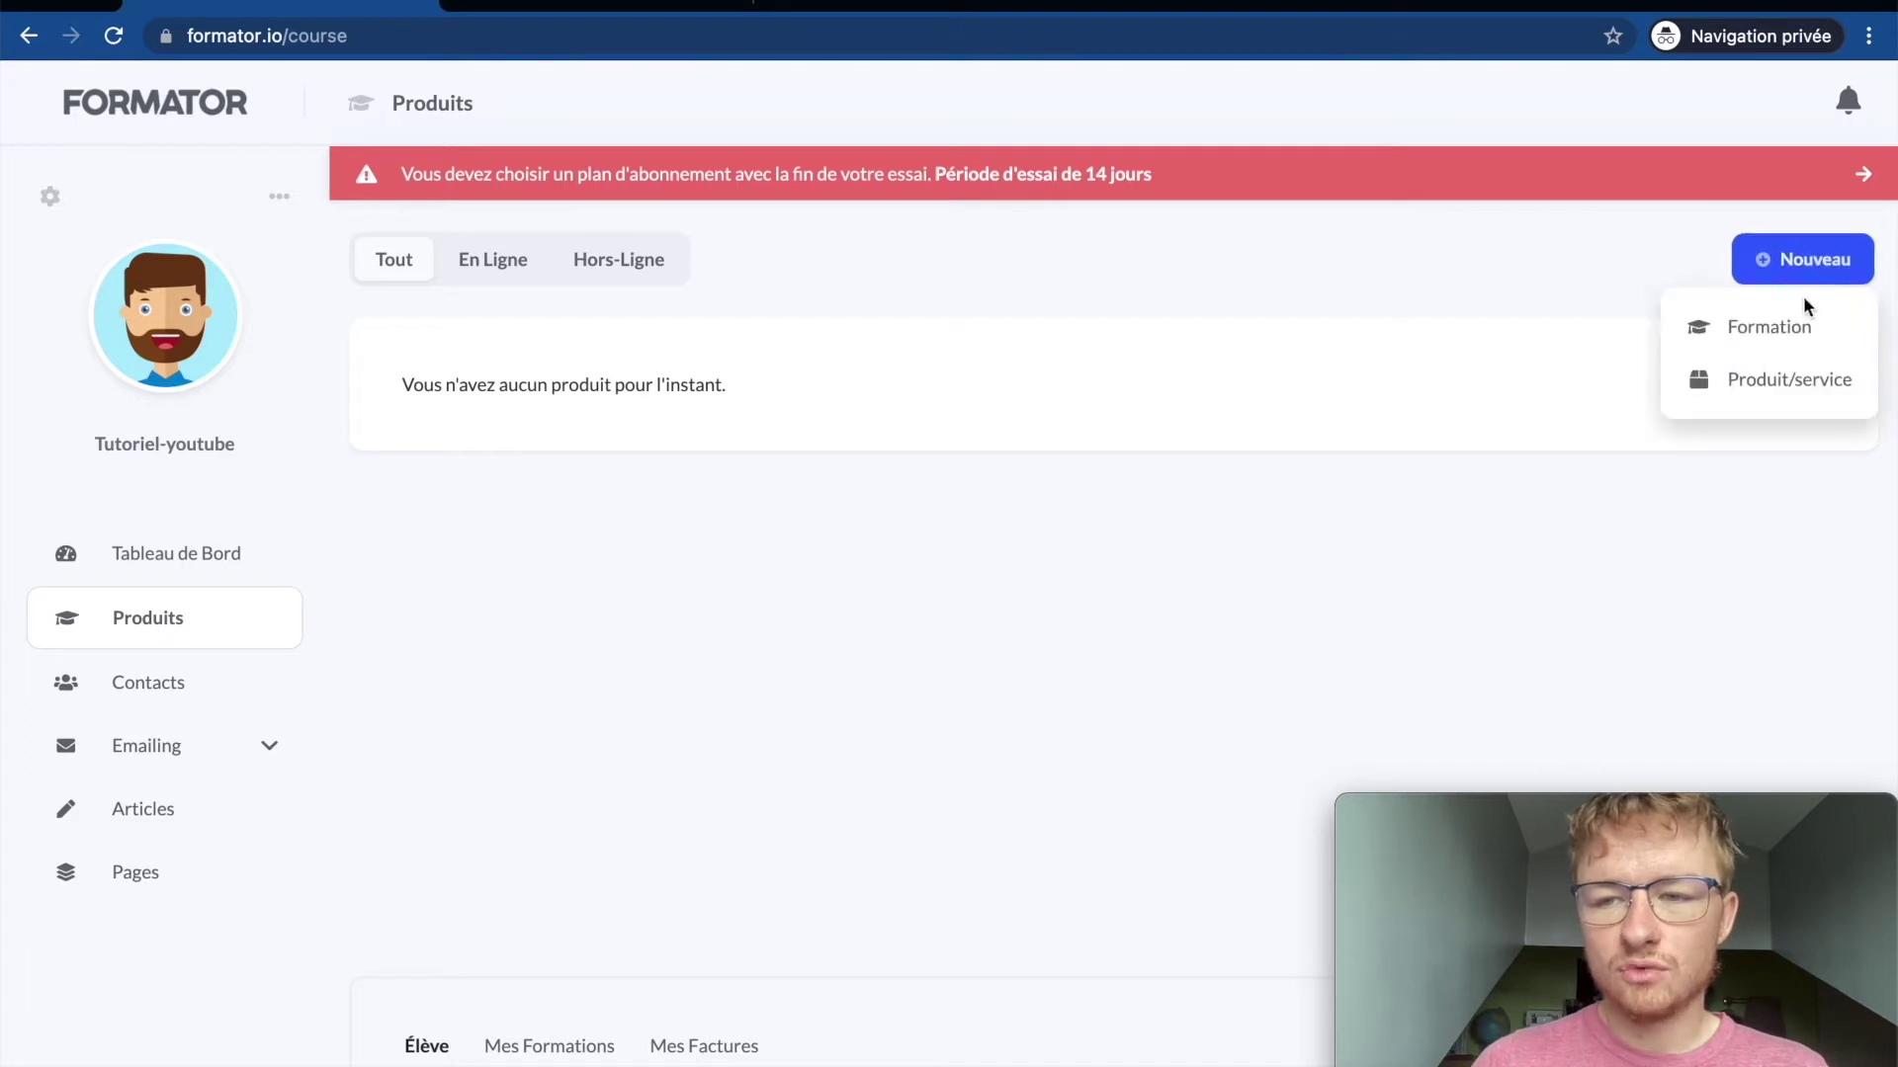
click(1763, 328)
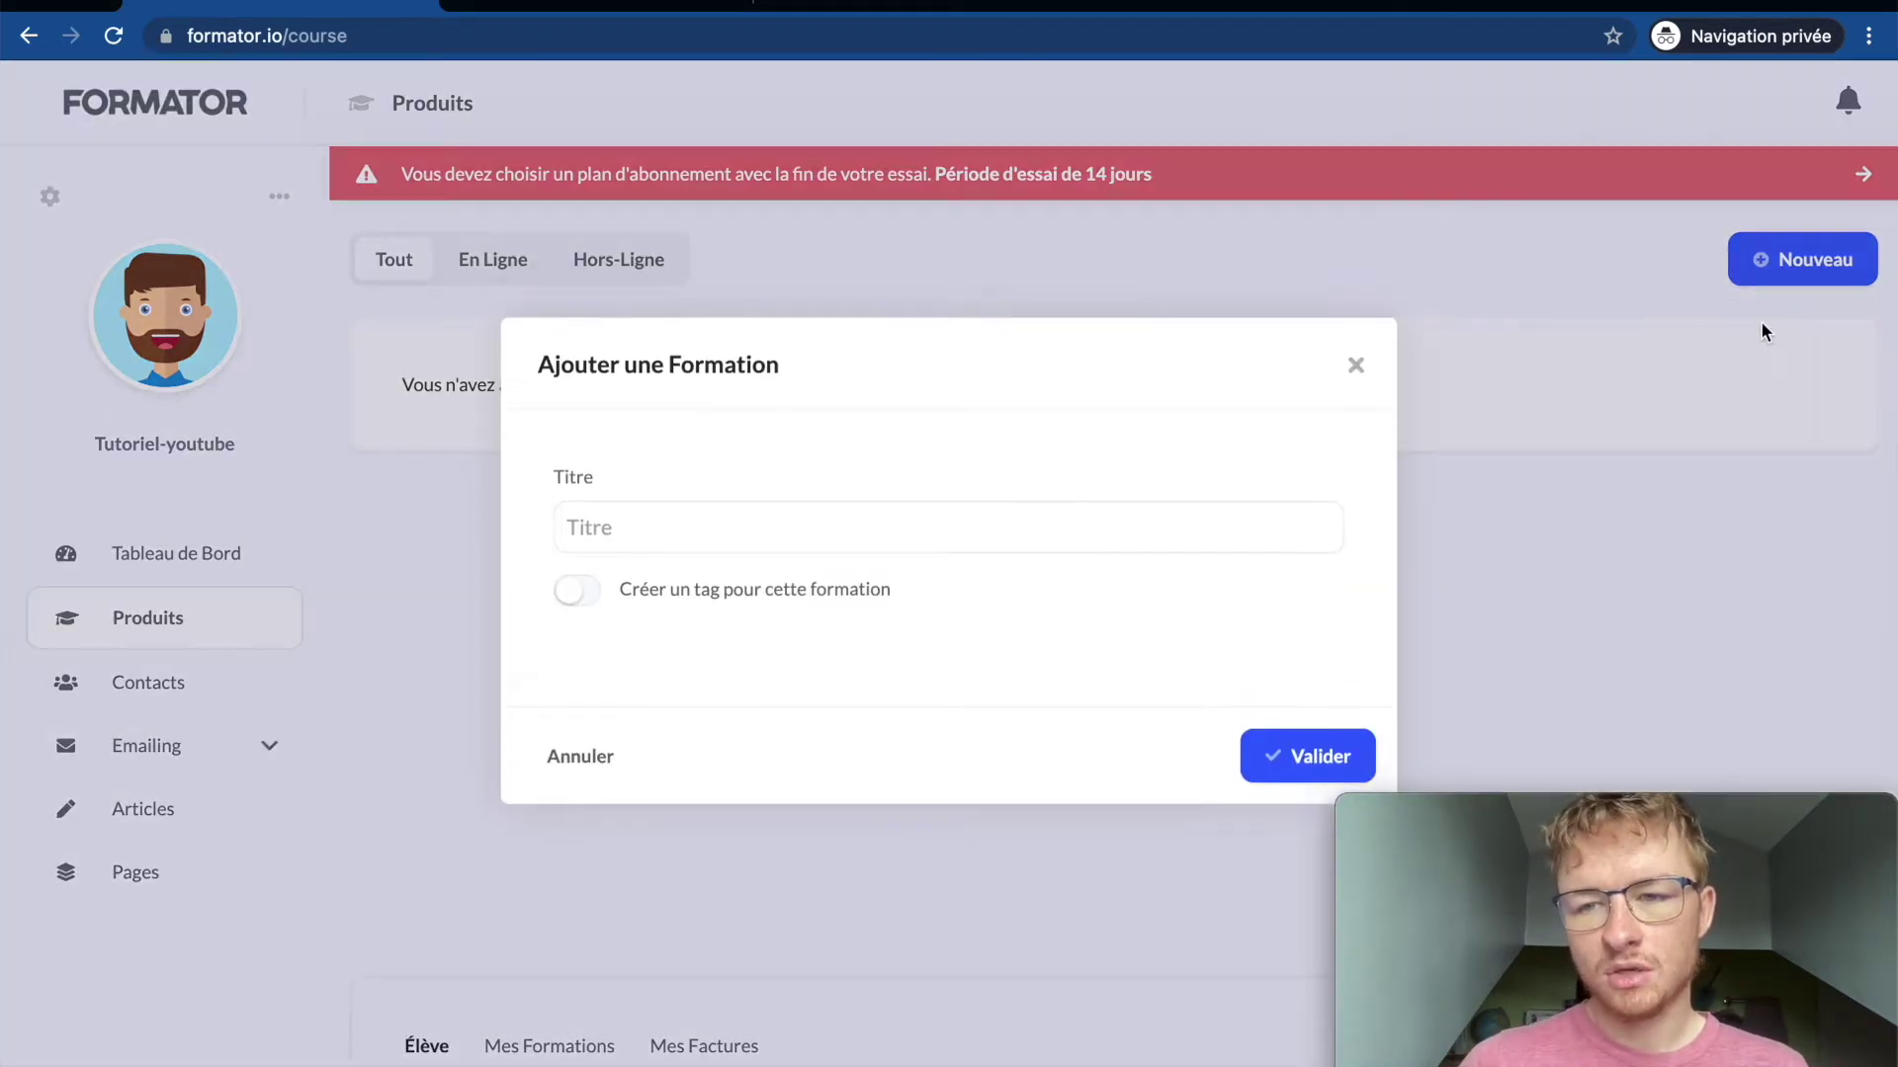
click(916, 557)
click(680, 612)
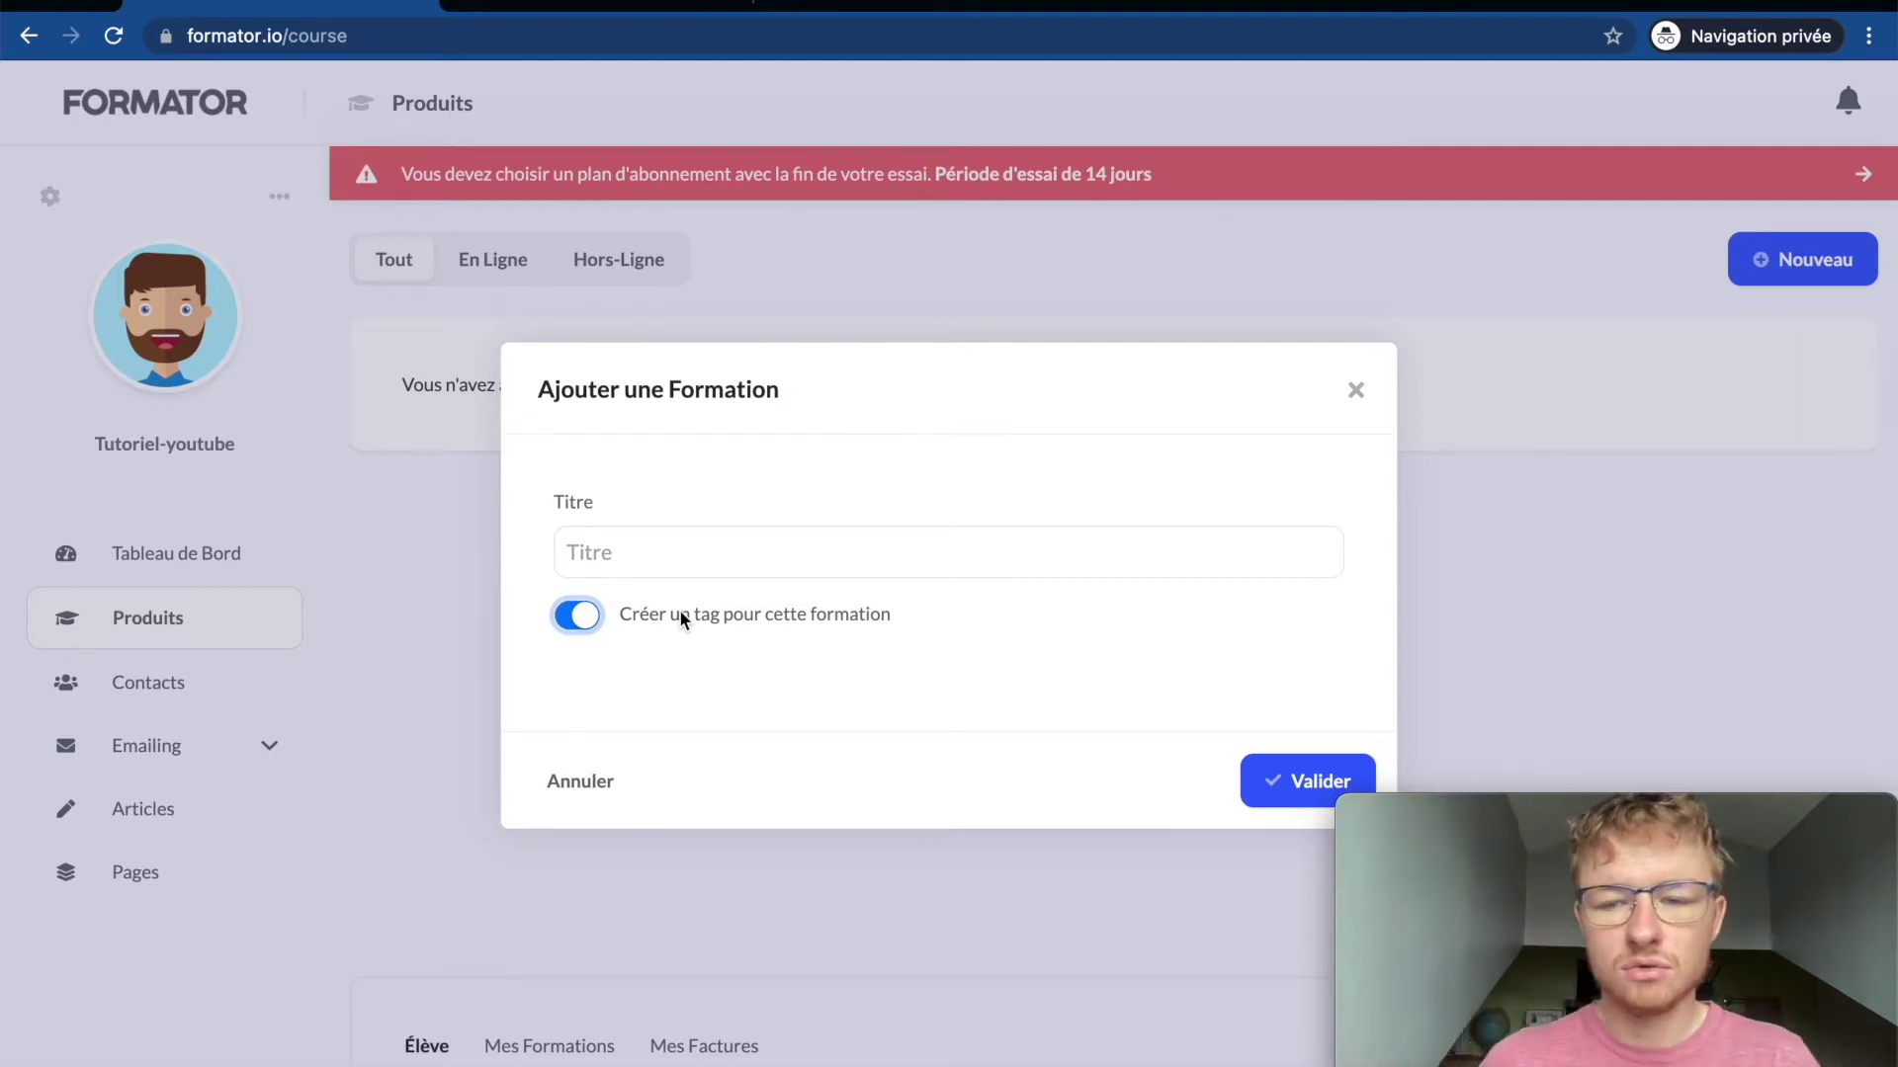
click(683, 540)
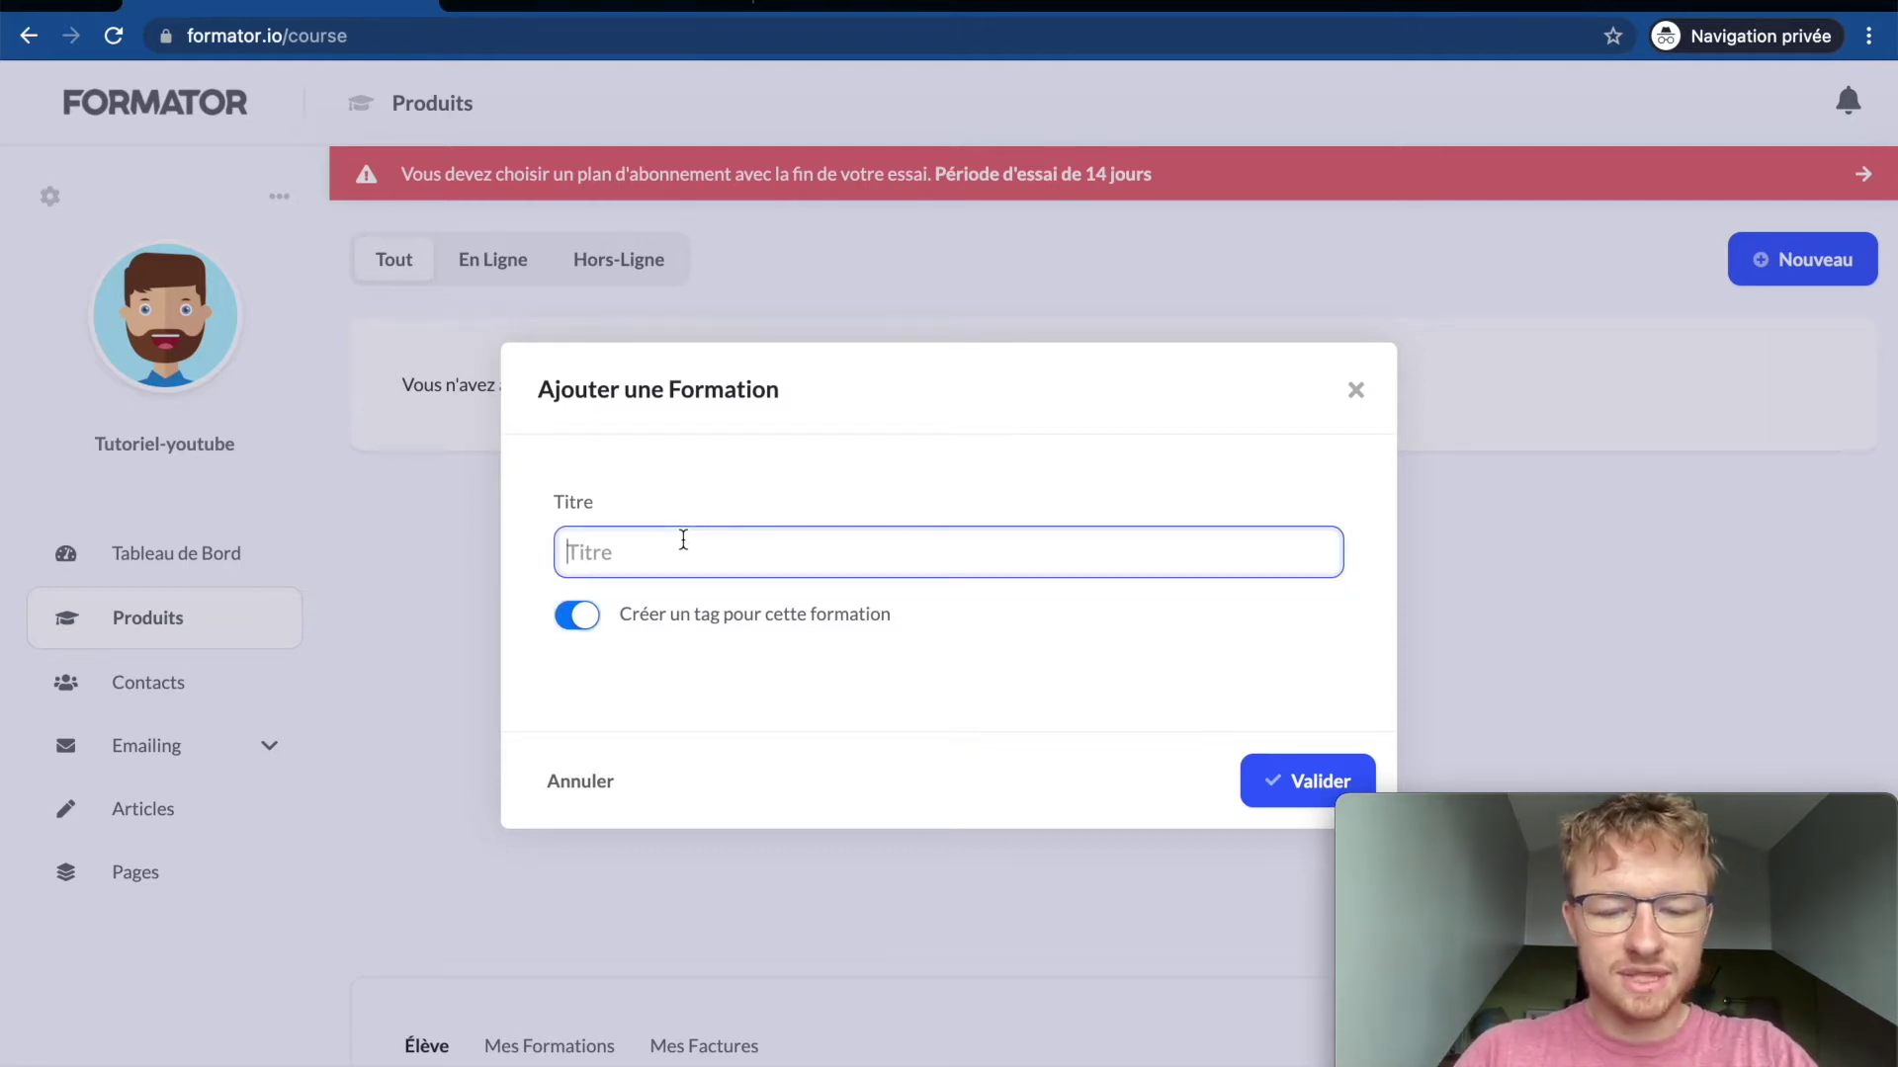
text(Bien )
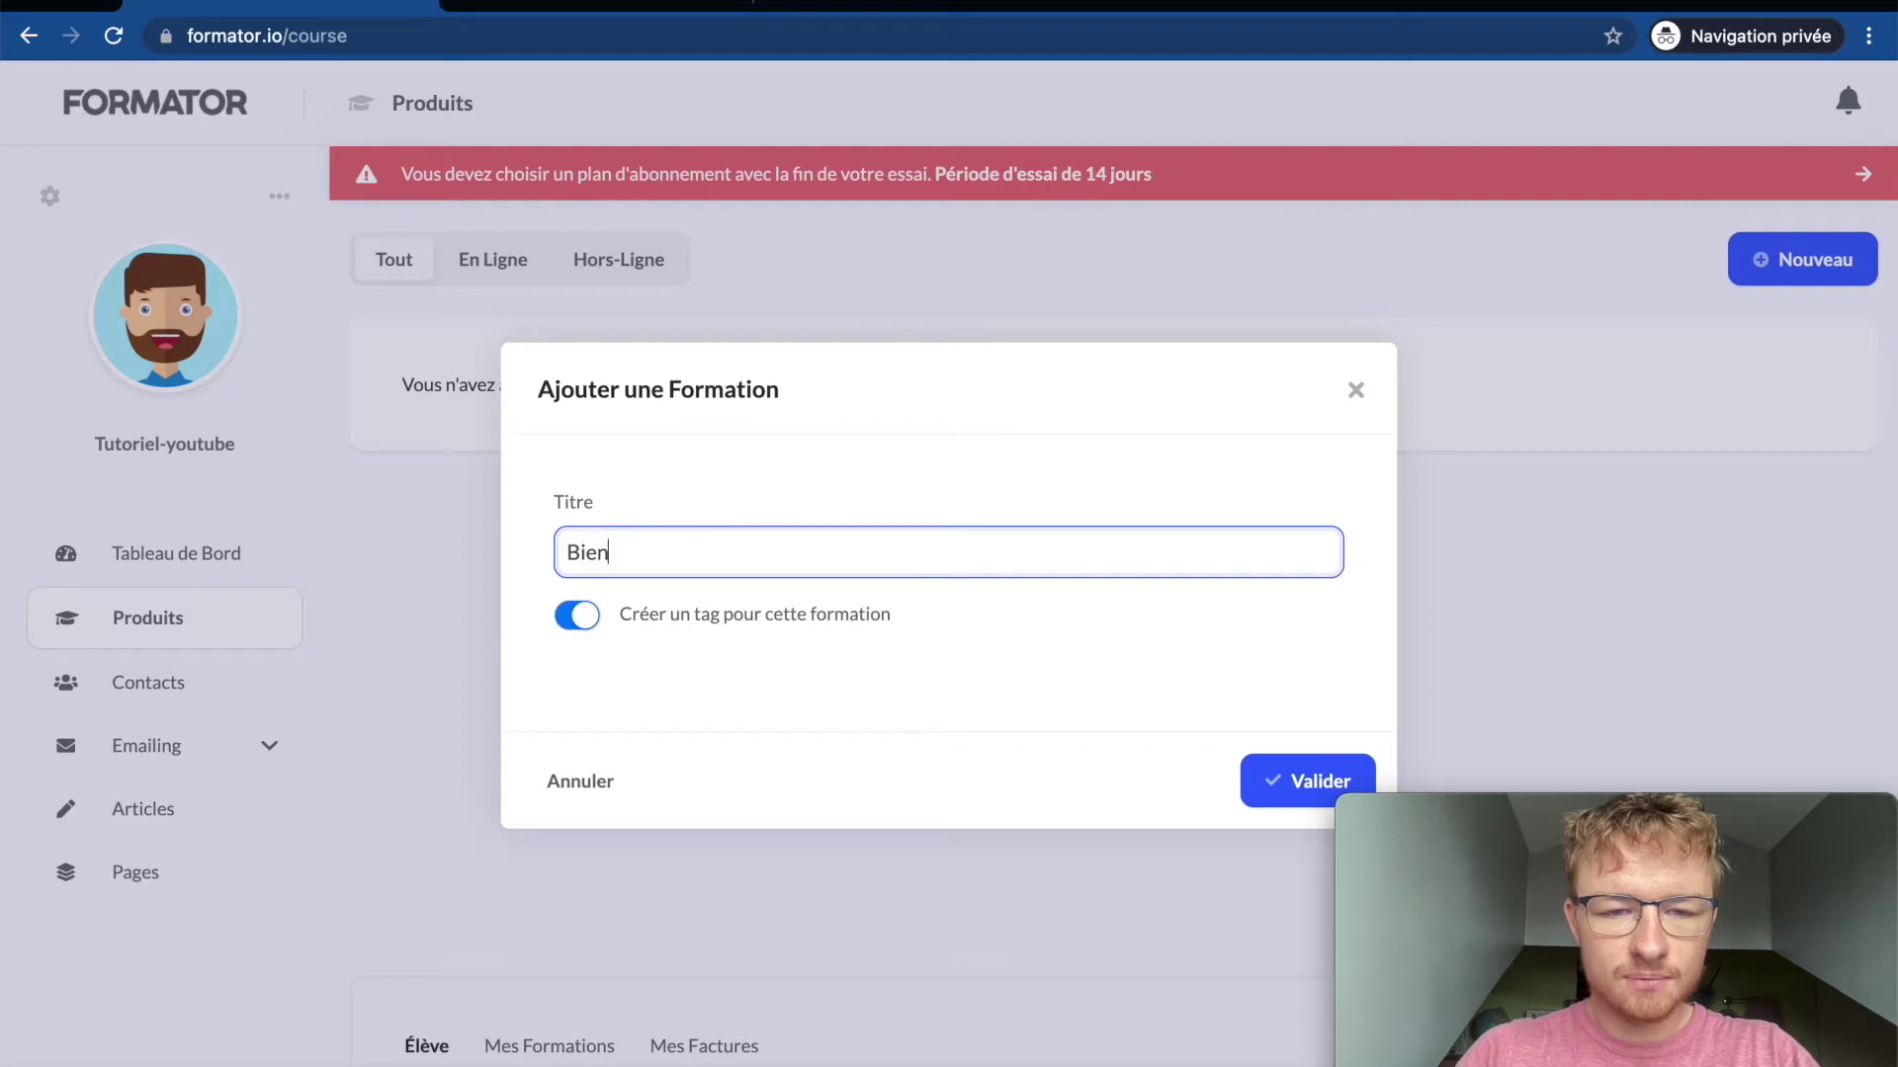
text(util)
text(iser )
text(Yu)
text(utube)
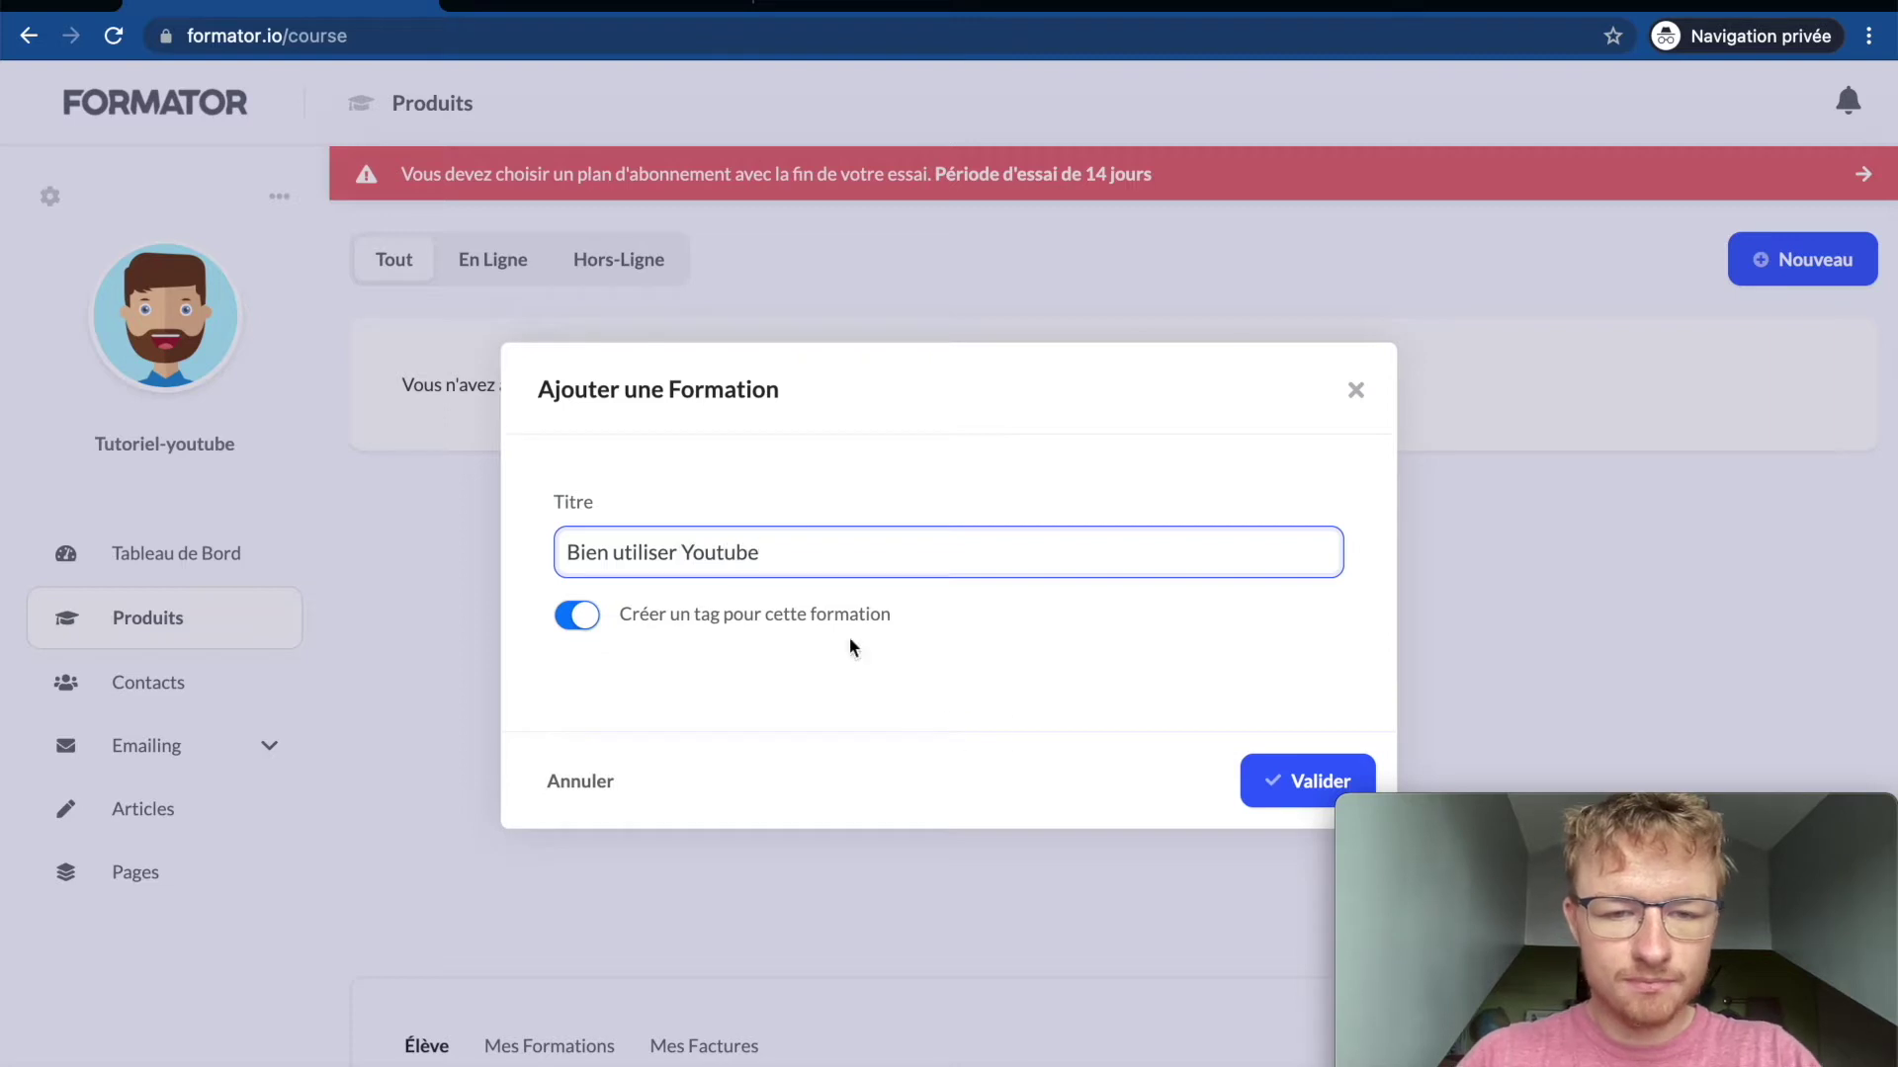
click(1274, 791)
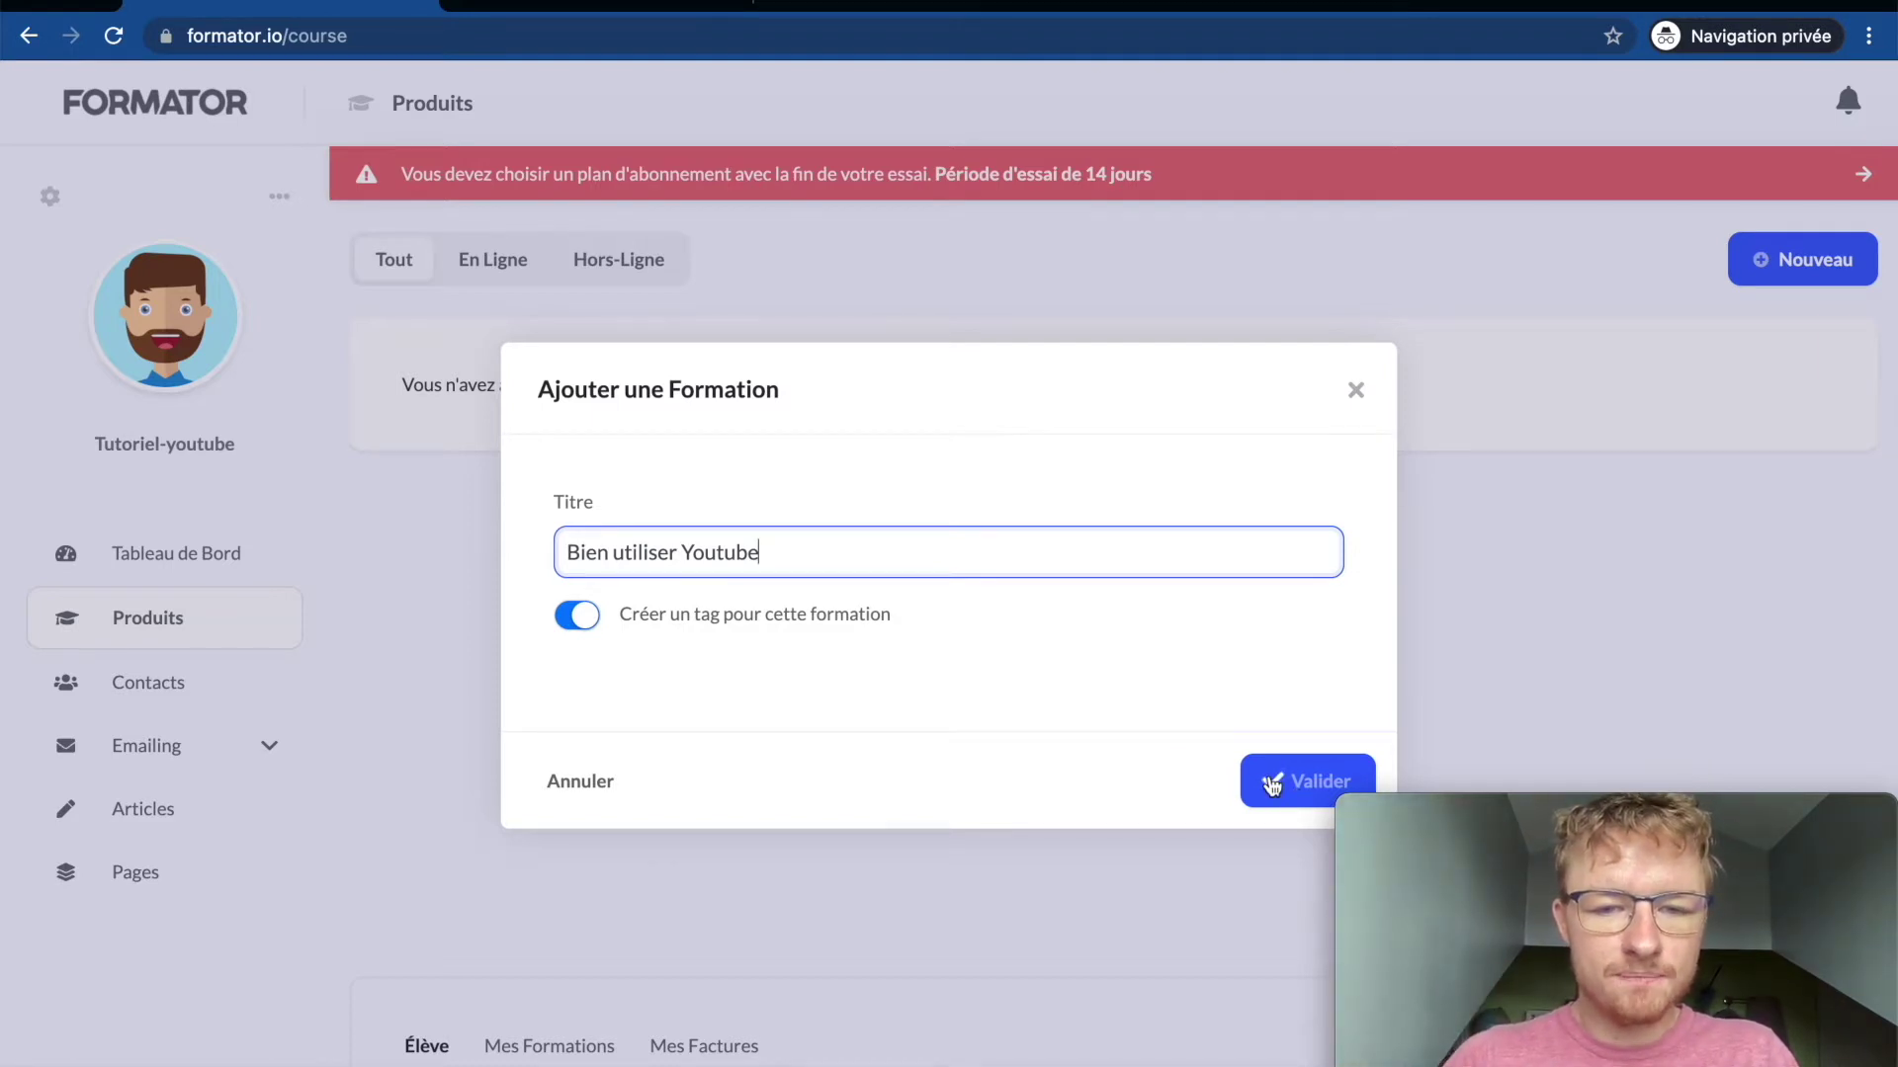
click(1272, 784)
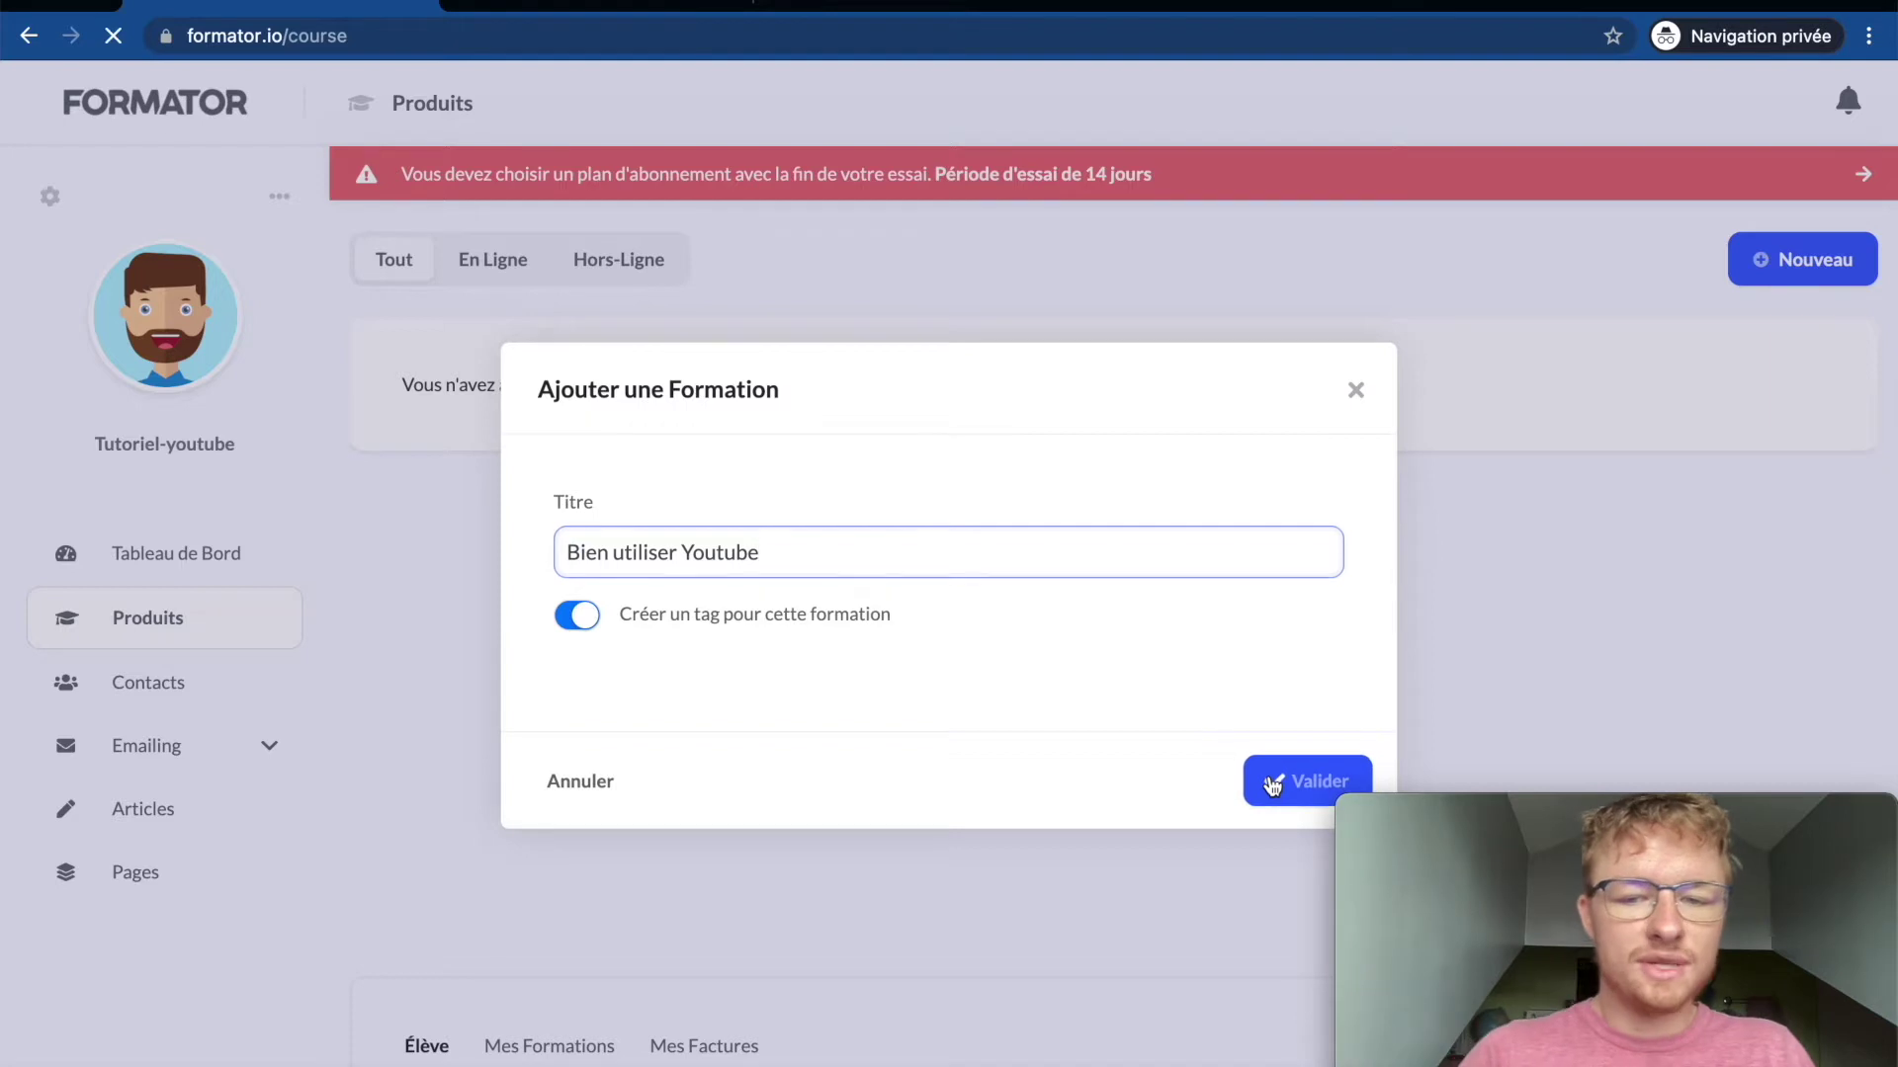
scroll(1272, 785, down, 8)
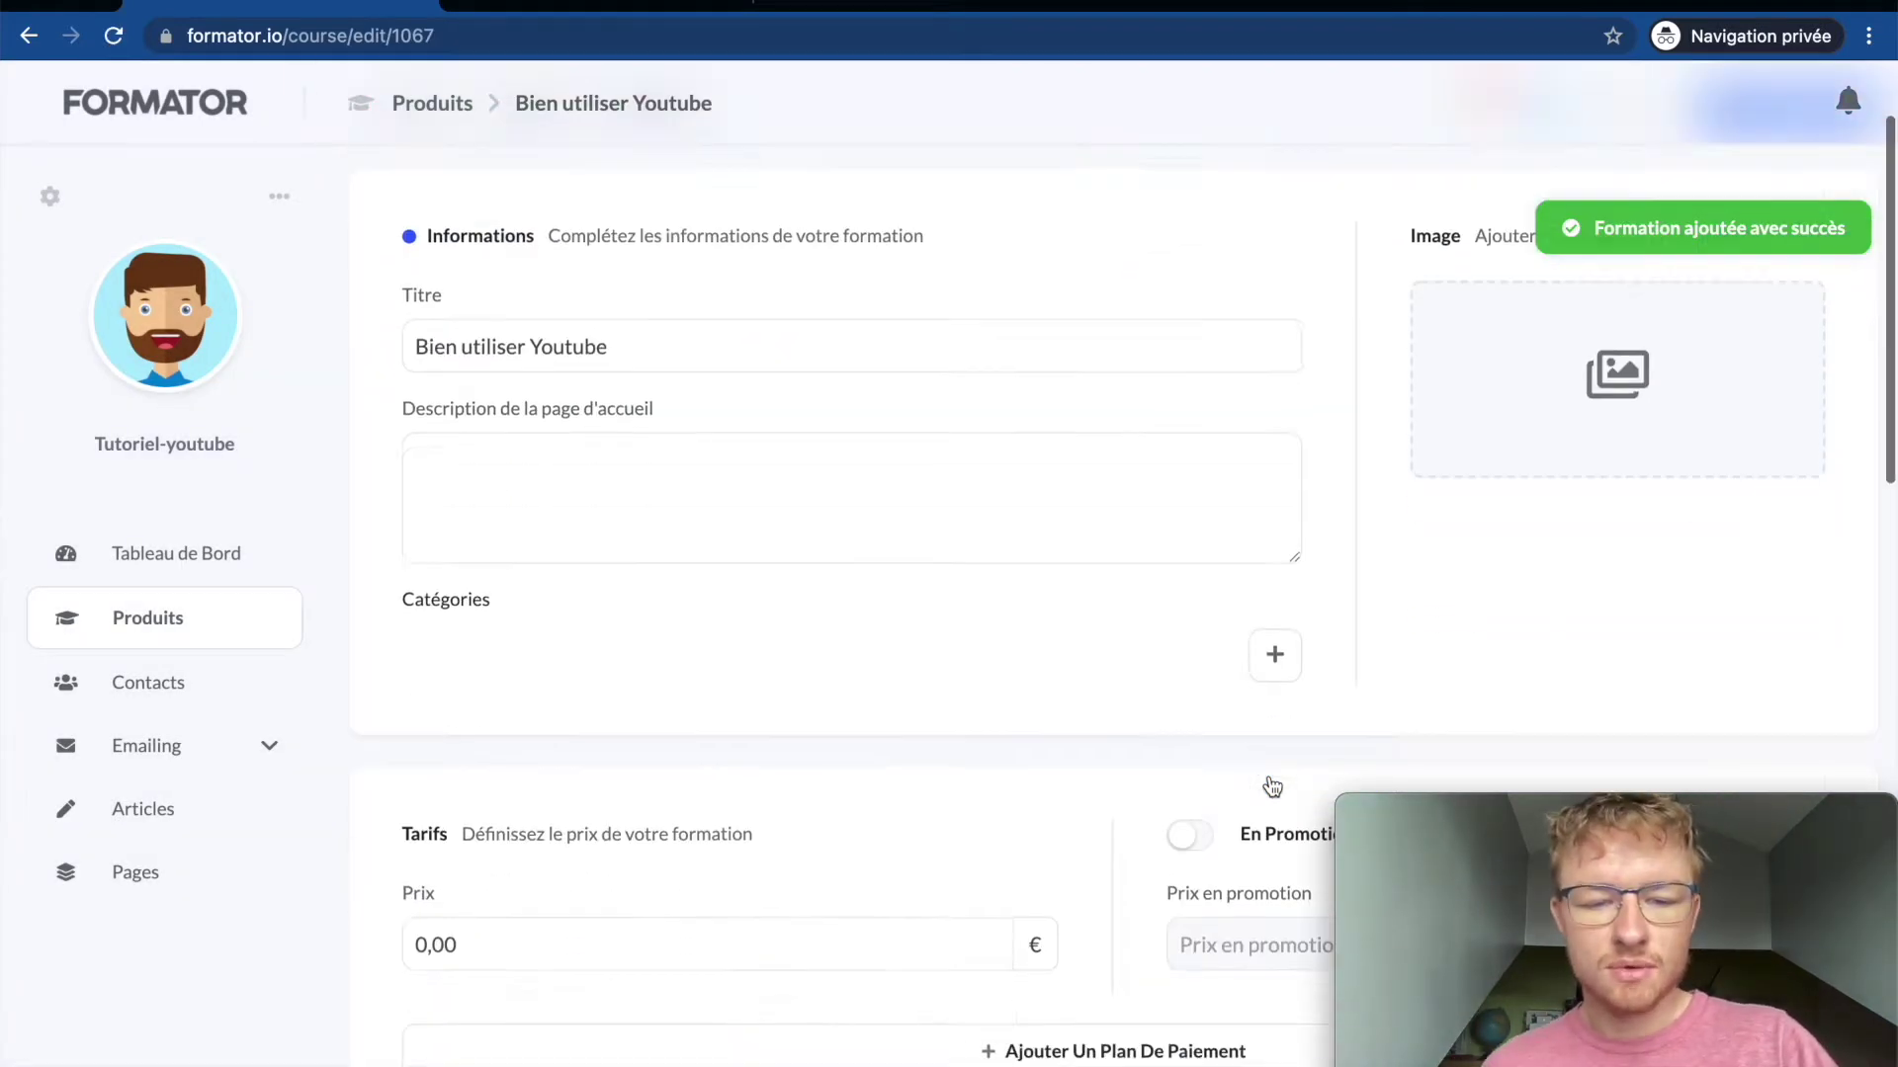
scroll(1272, 786, up, 2)
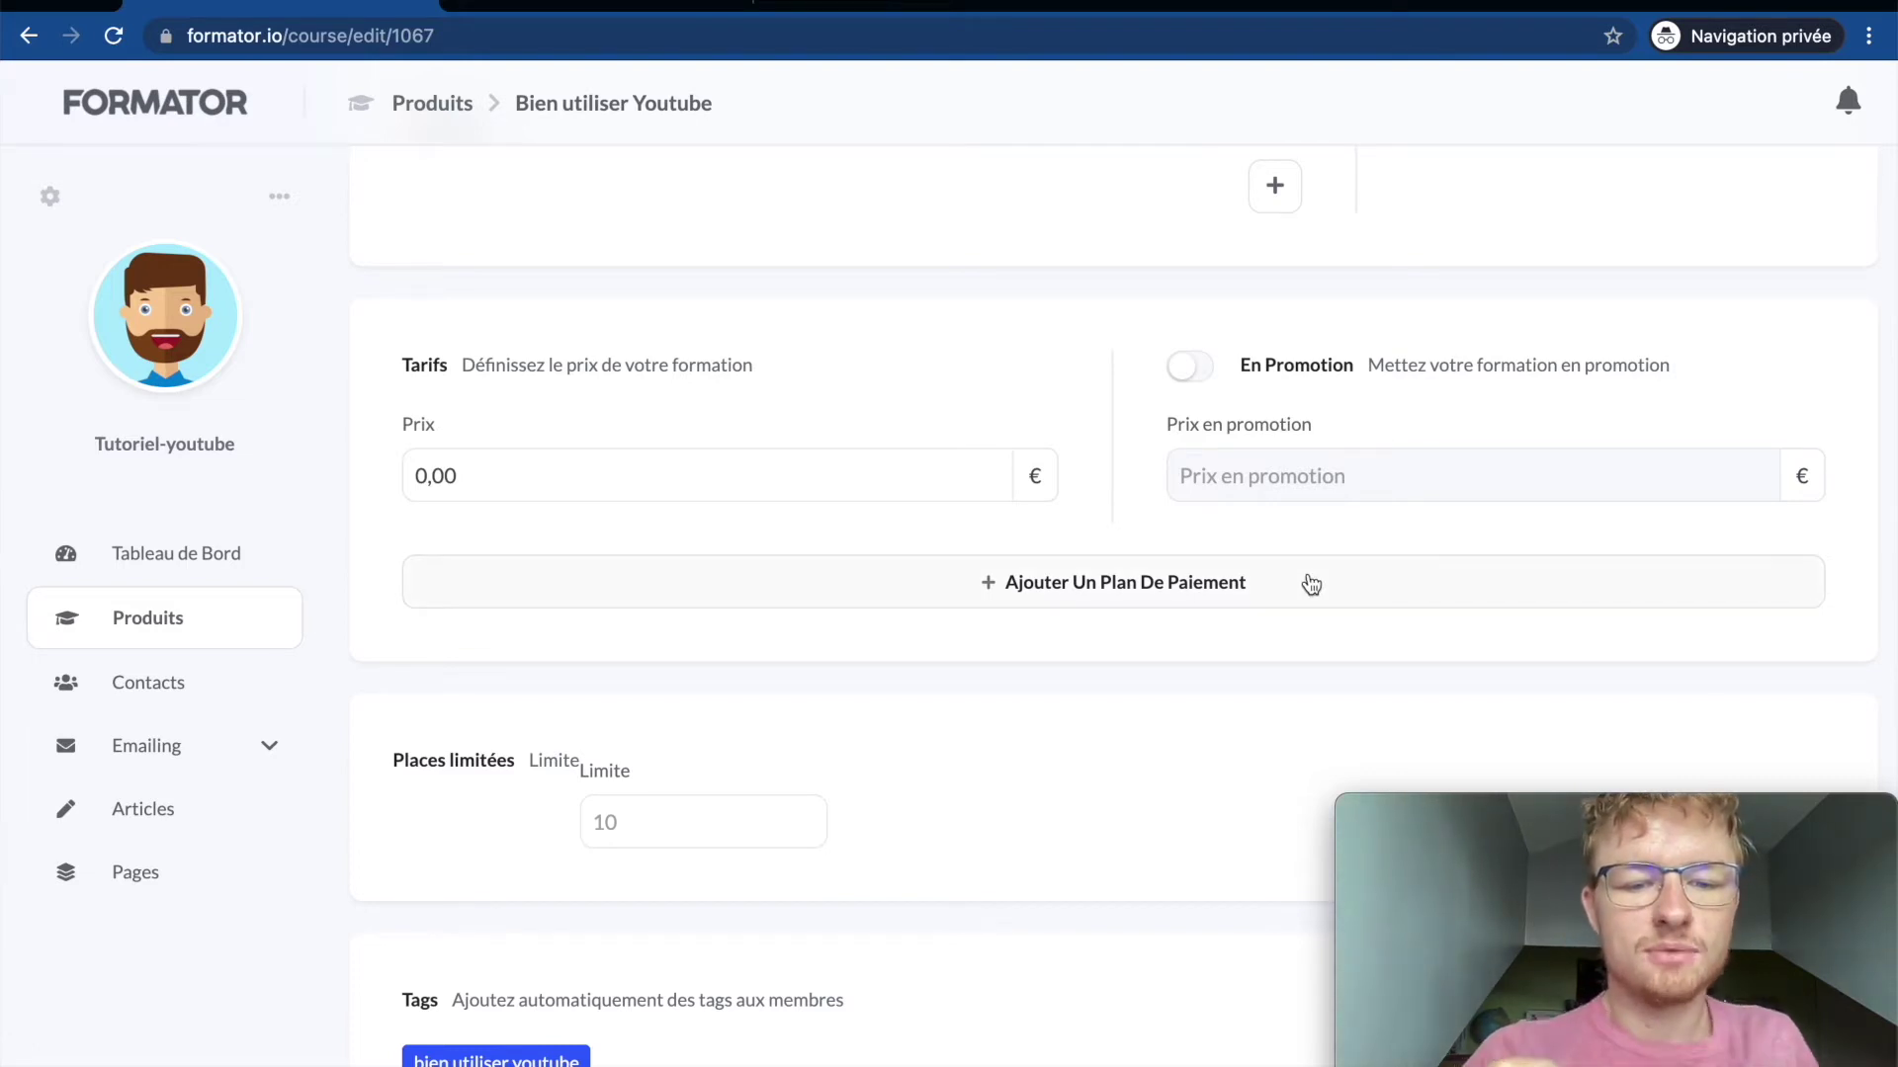
scroll(1261, 791, up, 5)
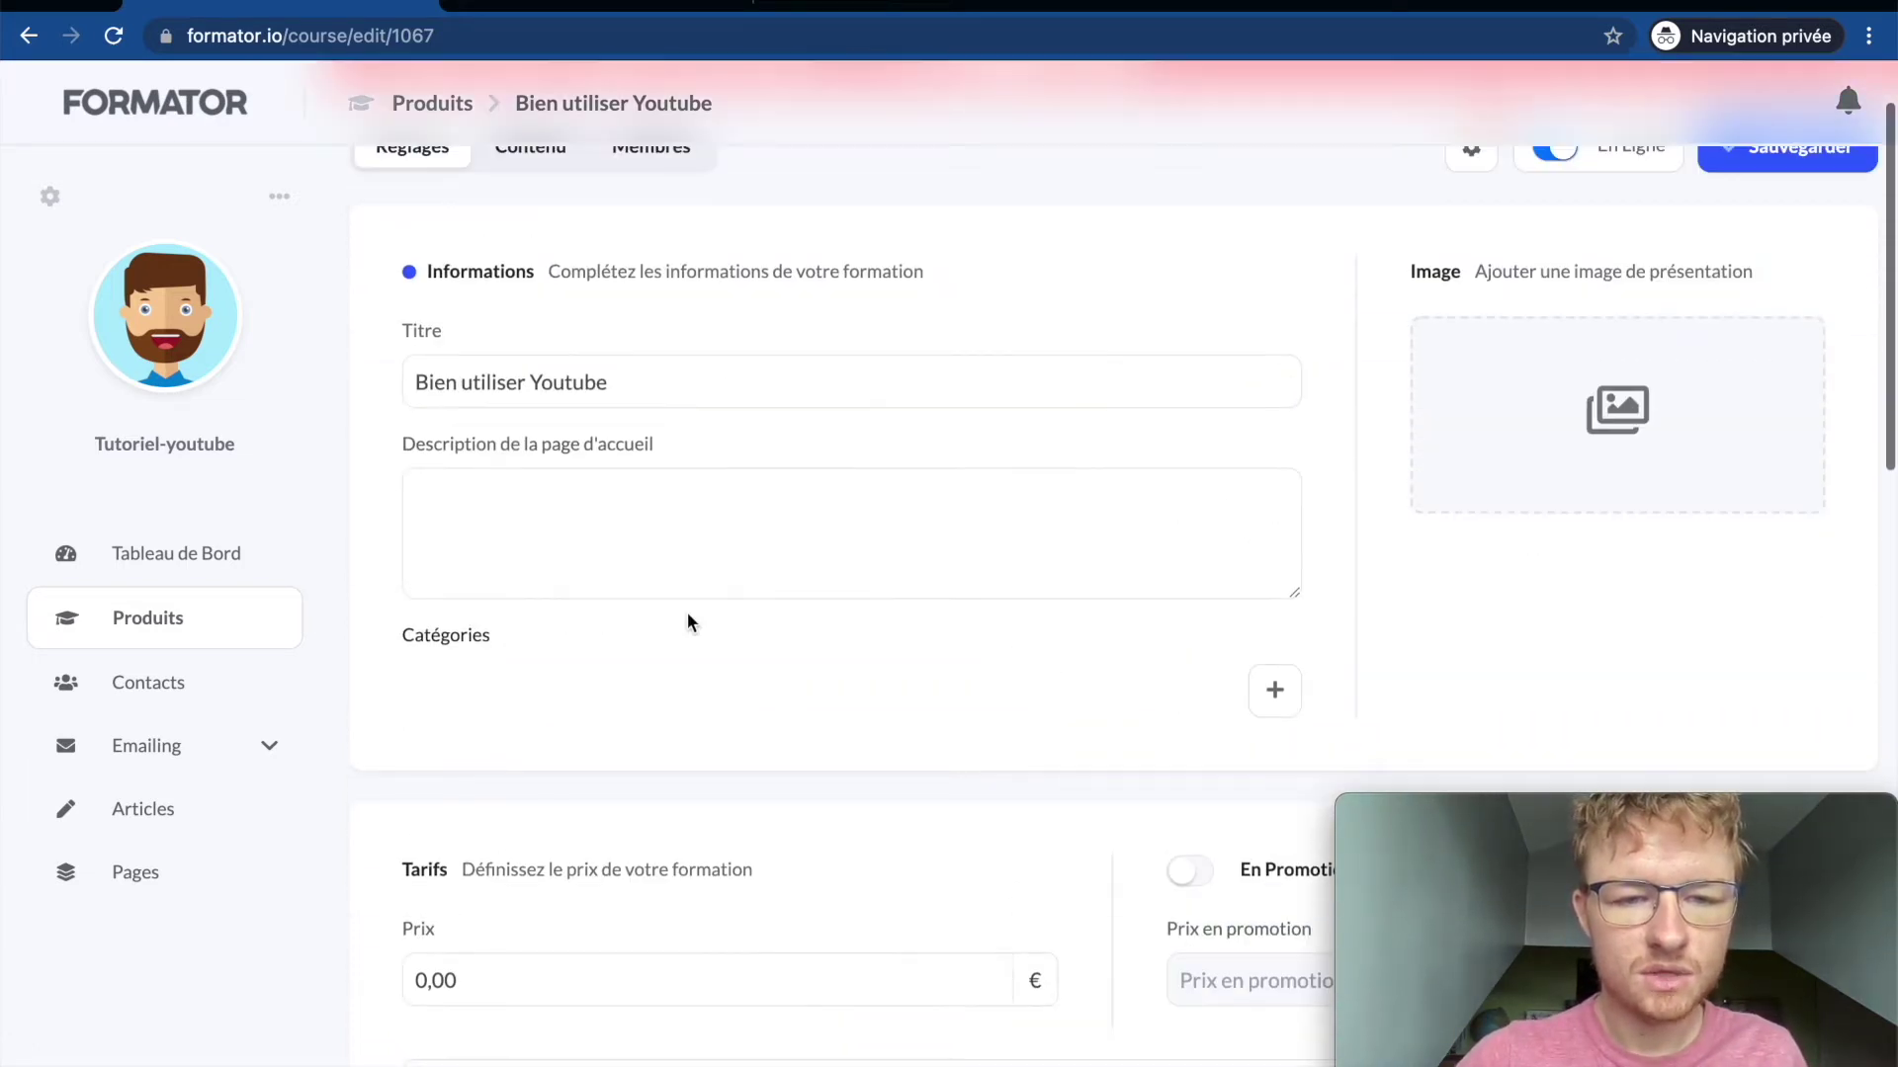
scroll(686, 612, up, 1)
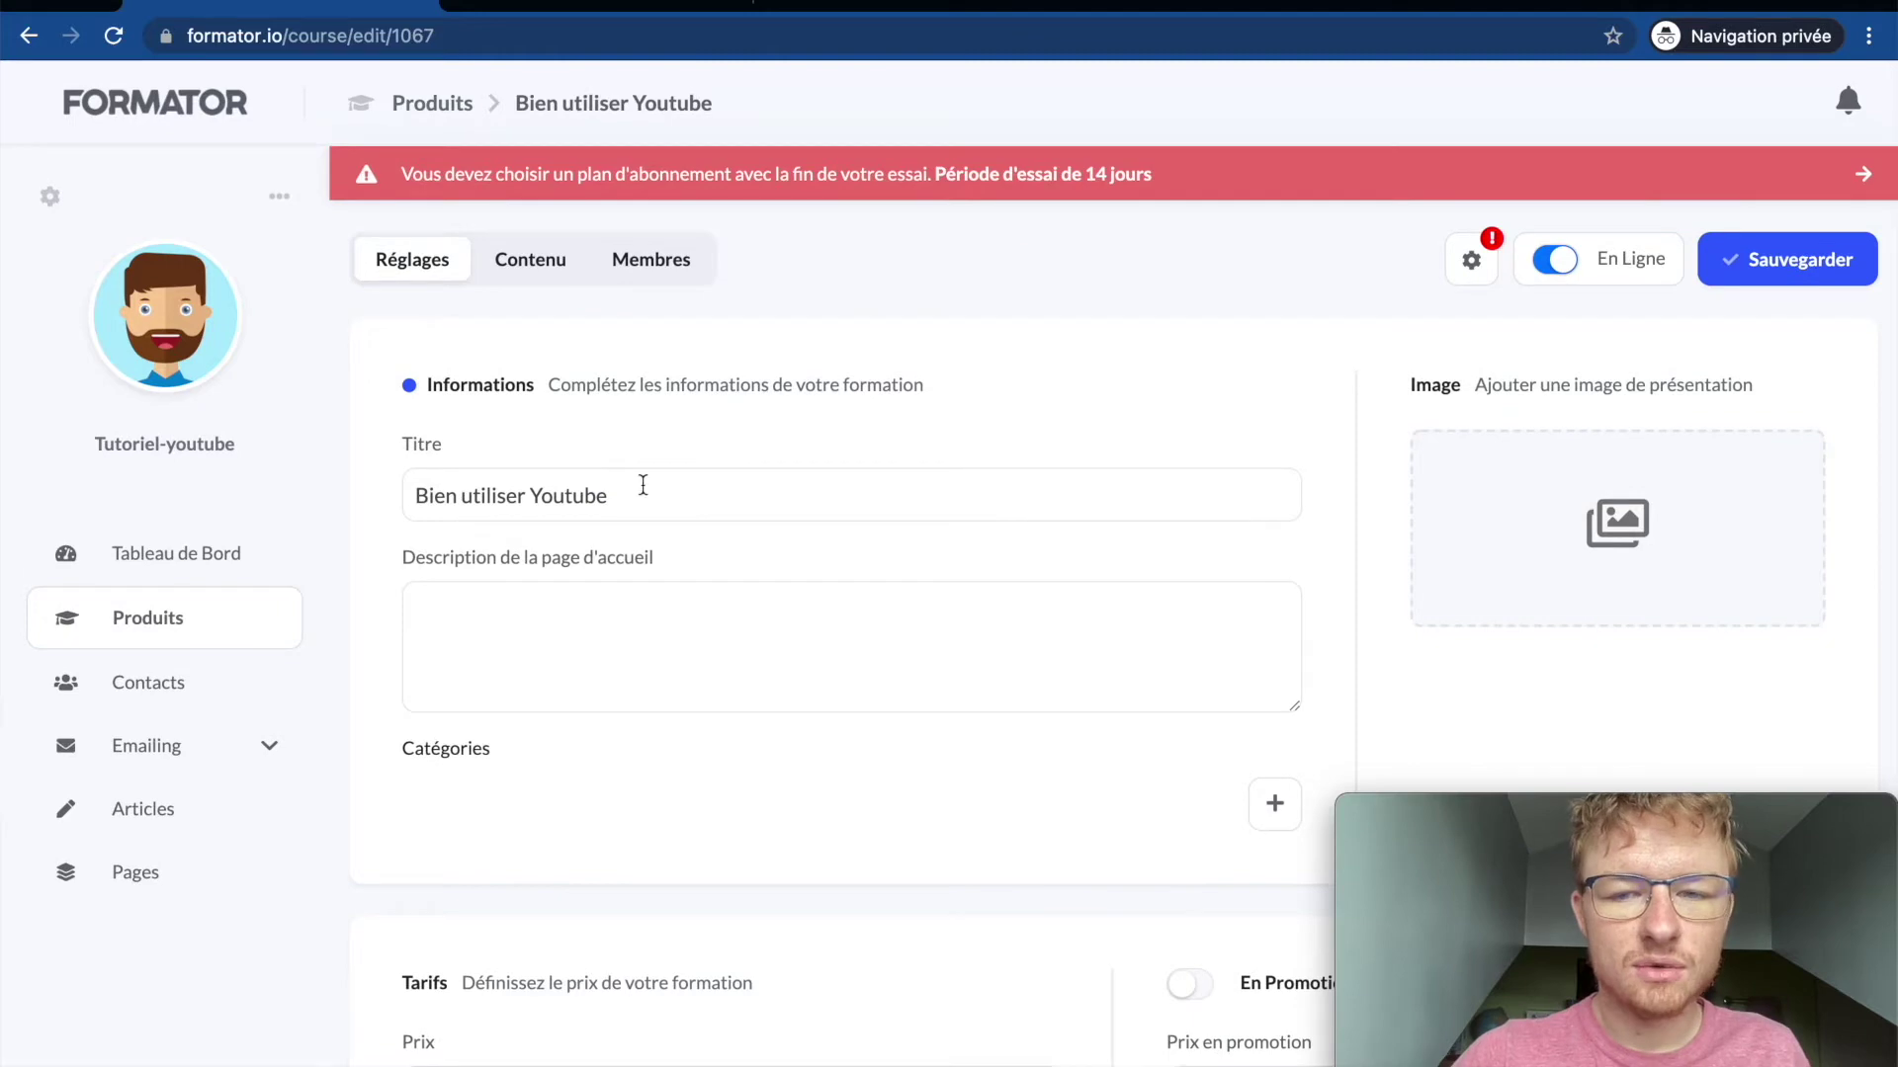
click(700, 491)
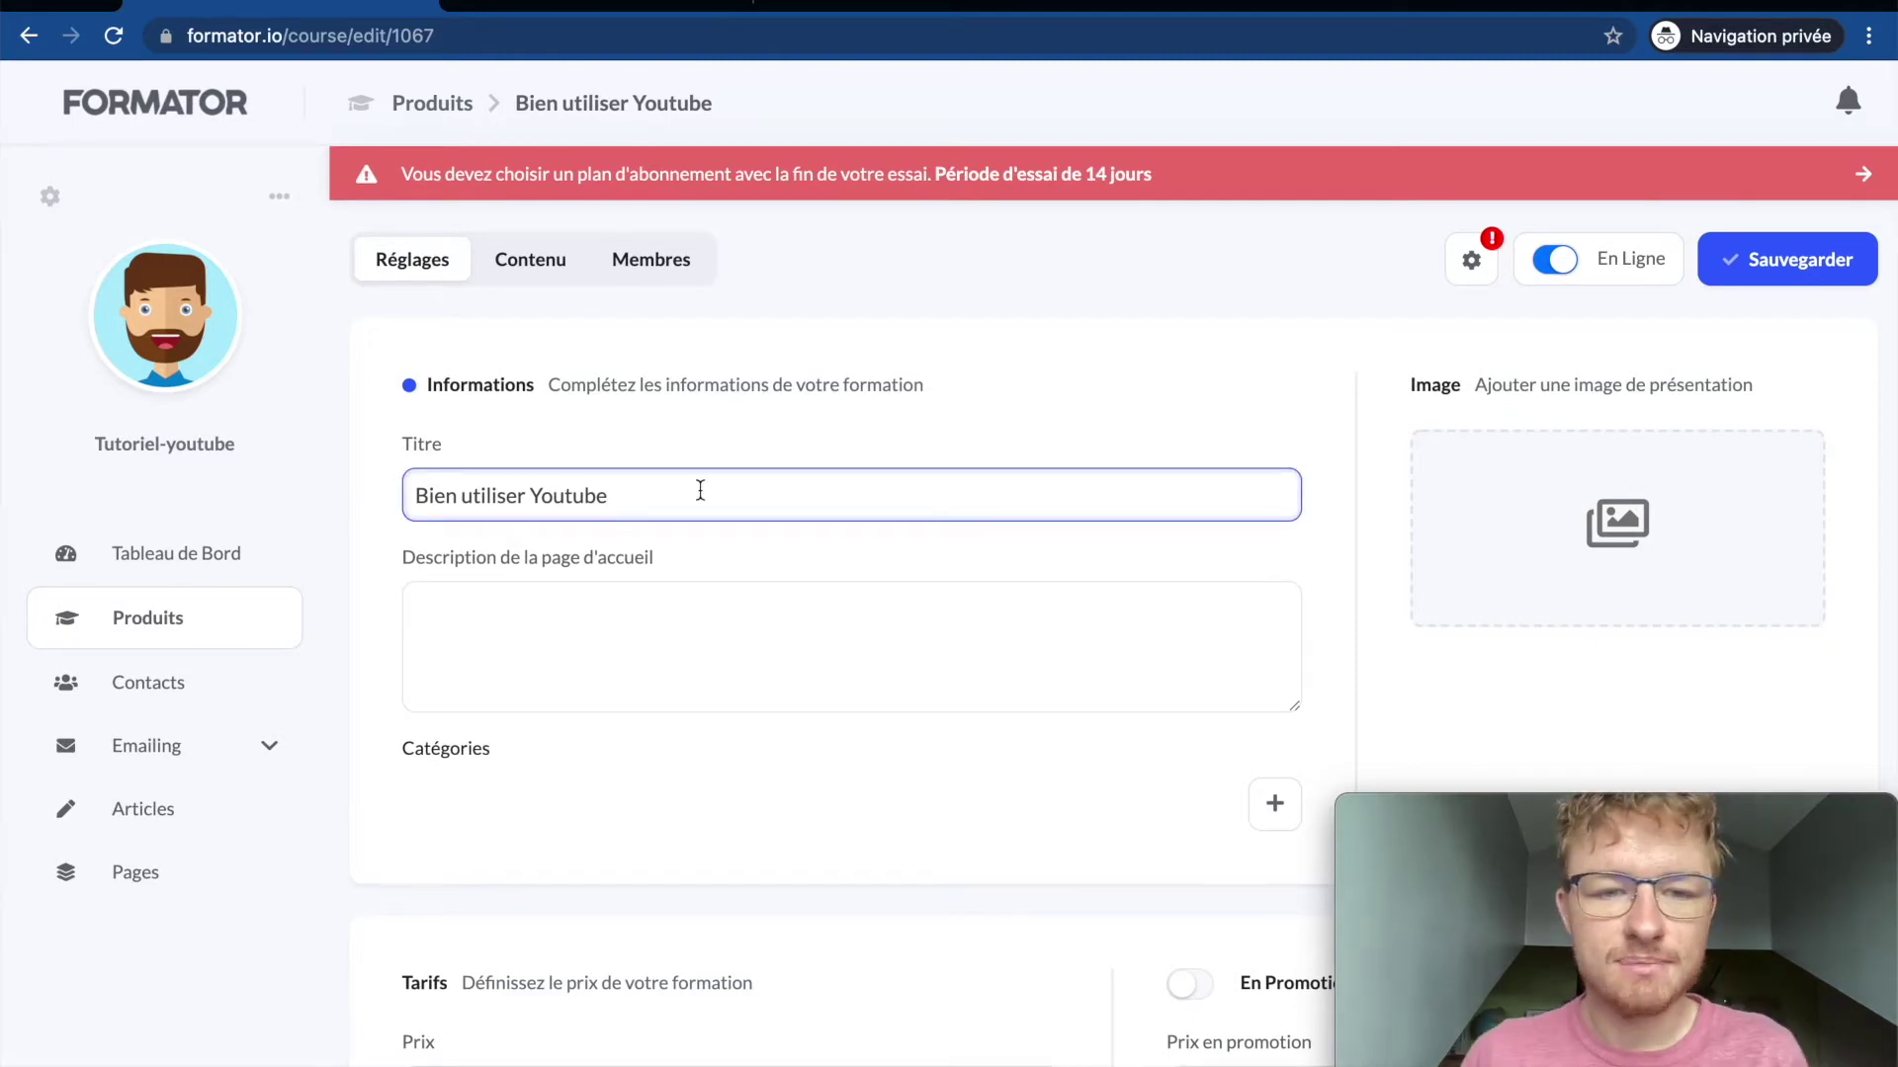
click(693, 637)
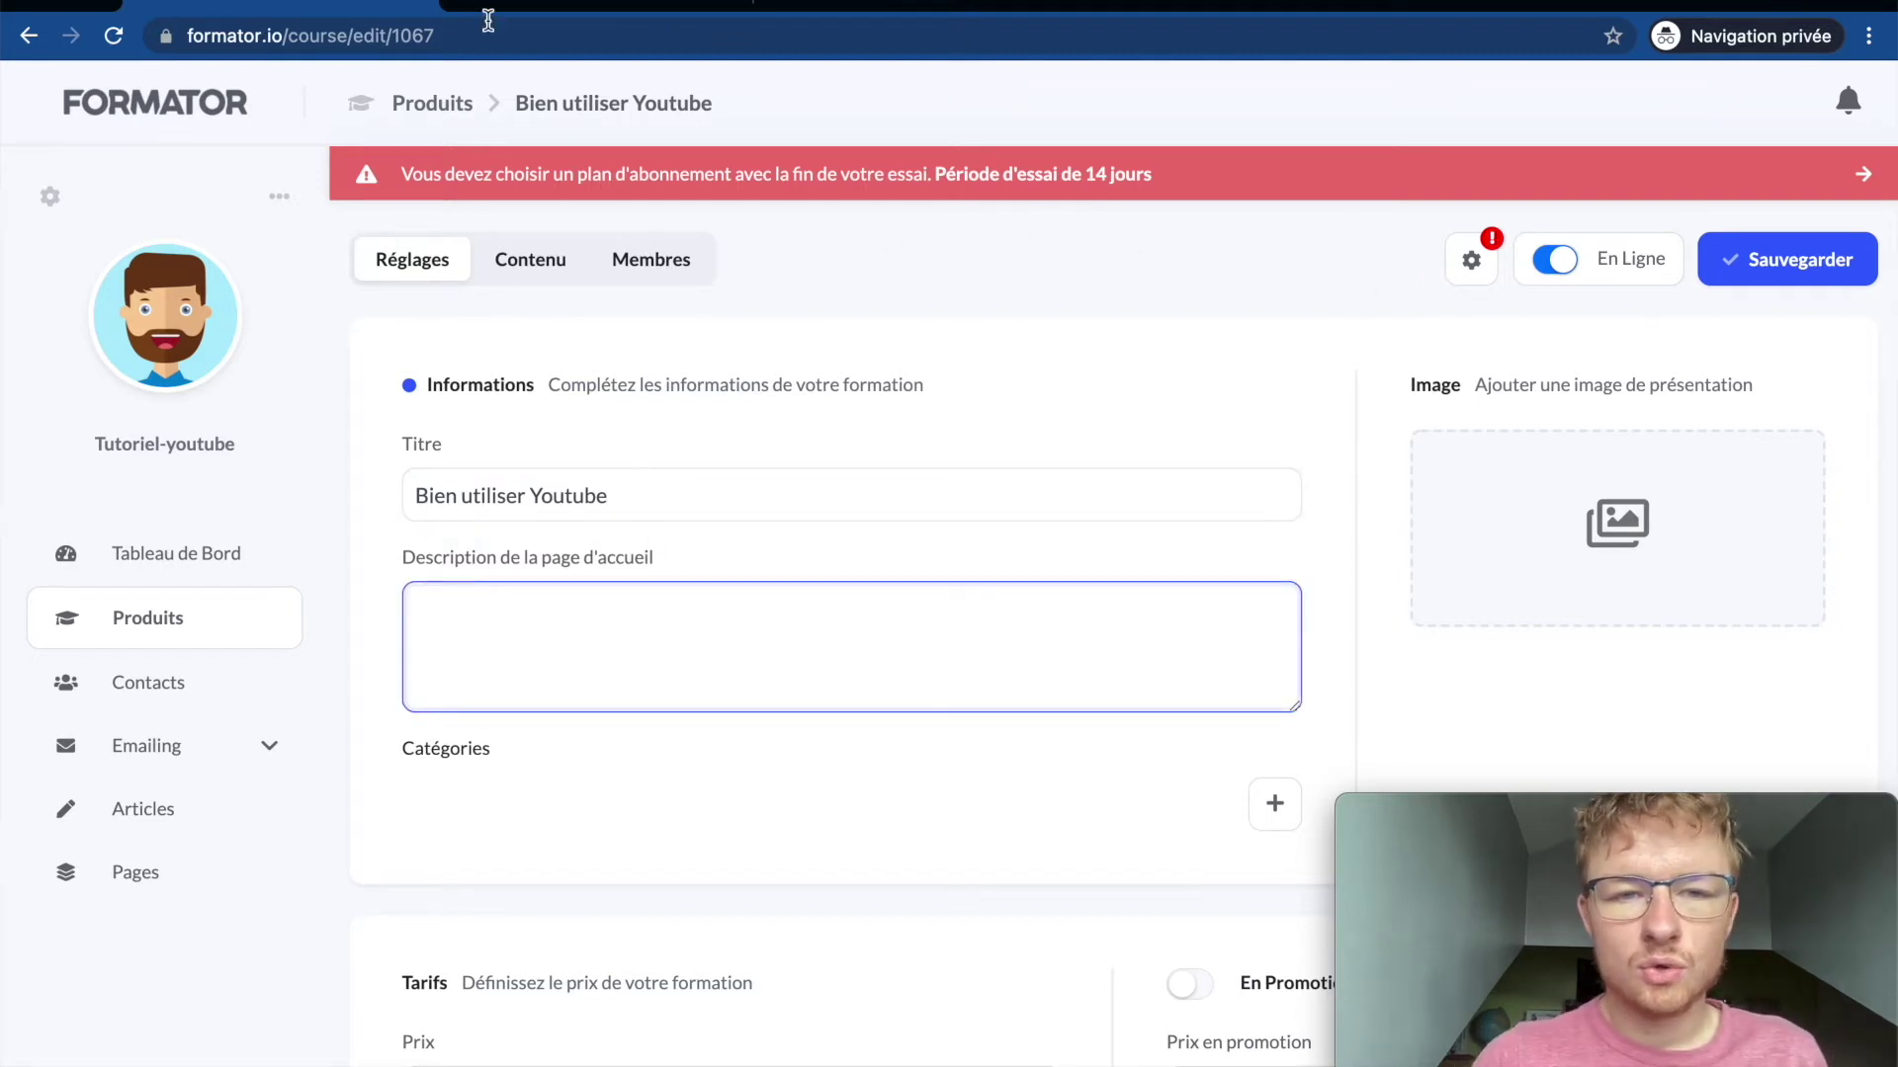
click(549, 7)
click(1231, 109)
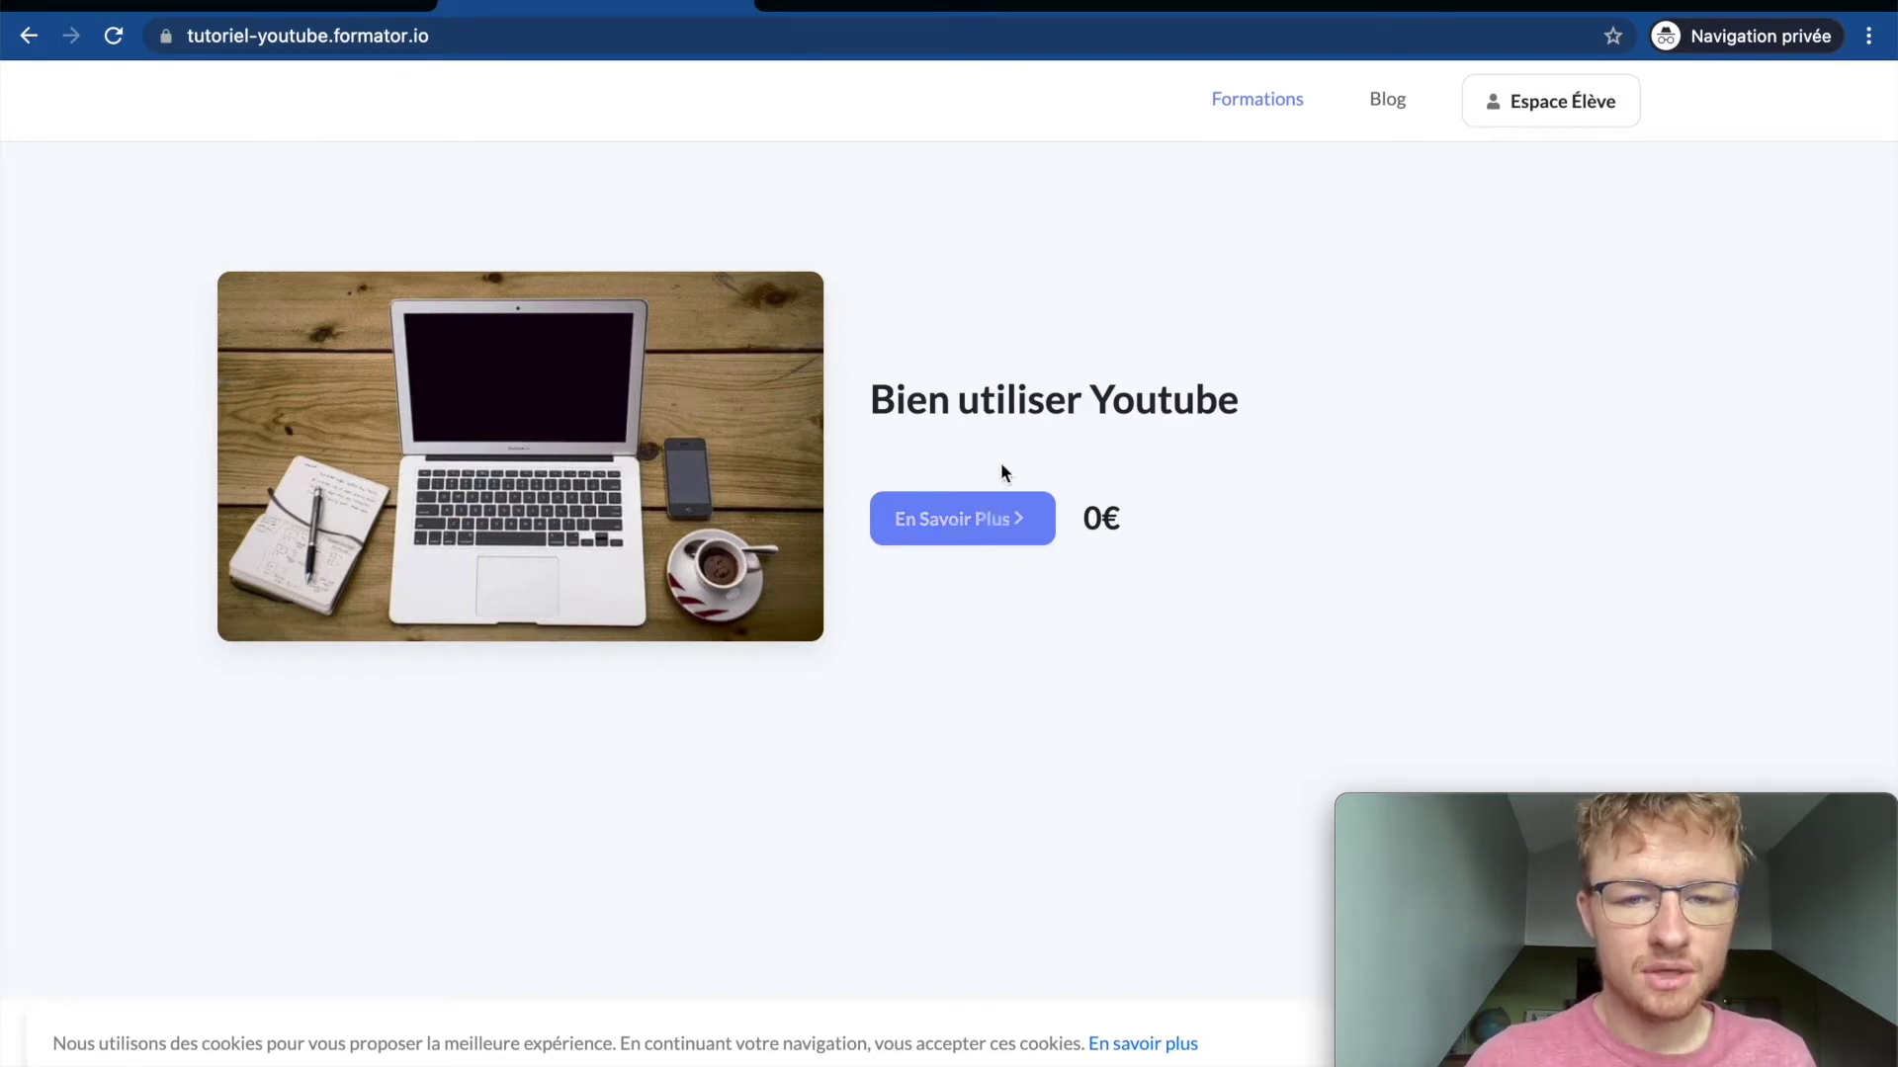
key(ctrl+shift+Tab)
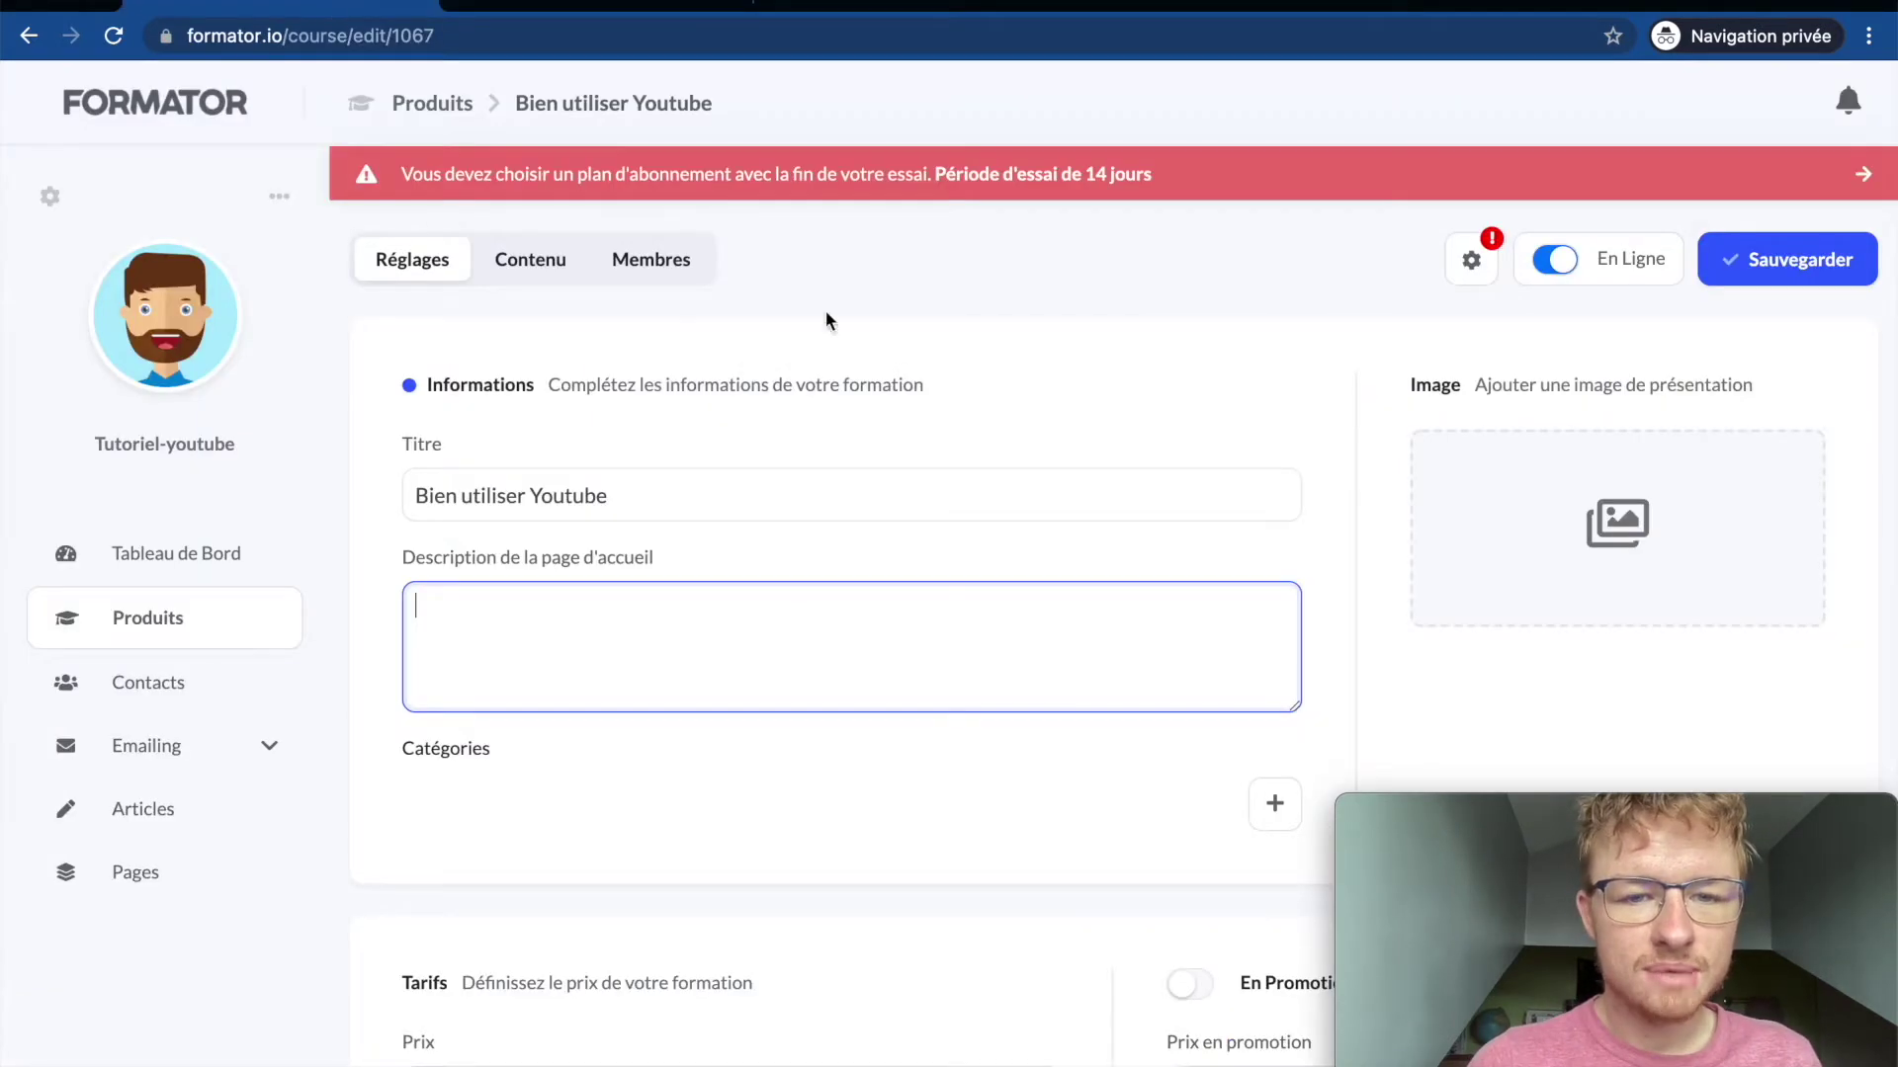
click(577, 12)
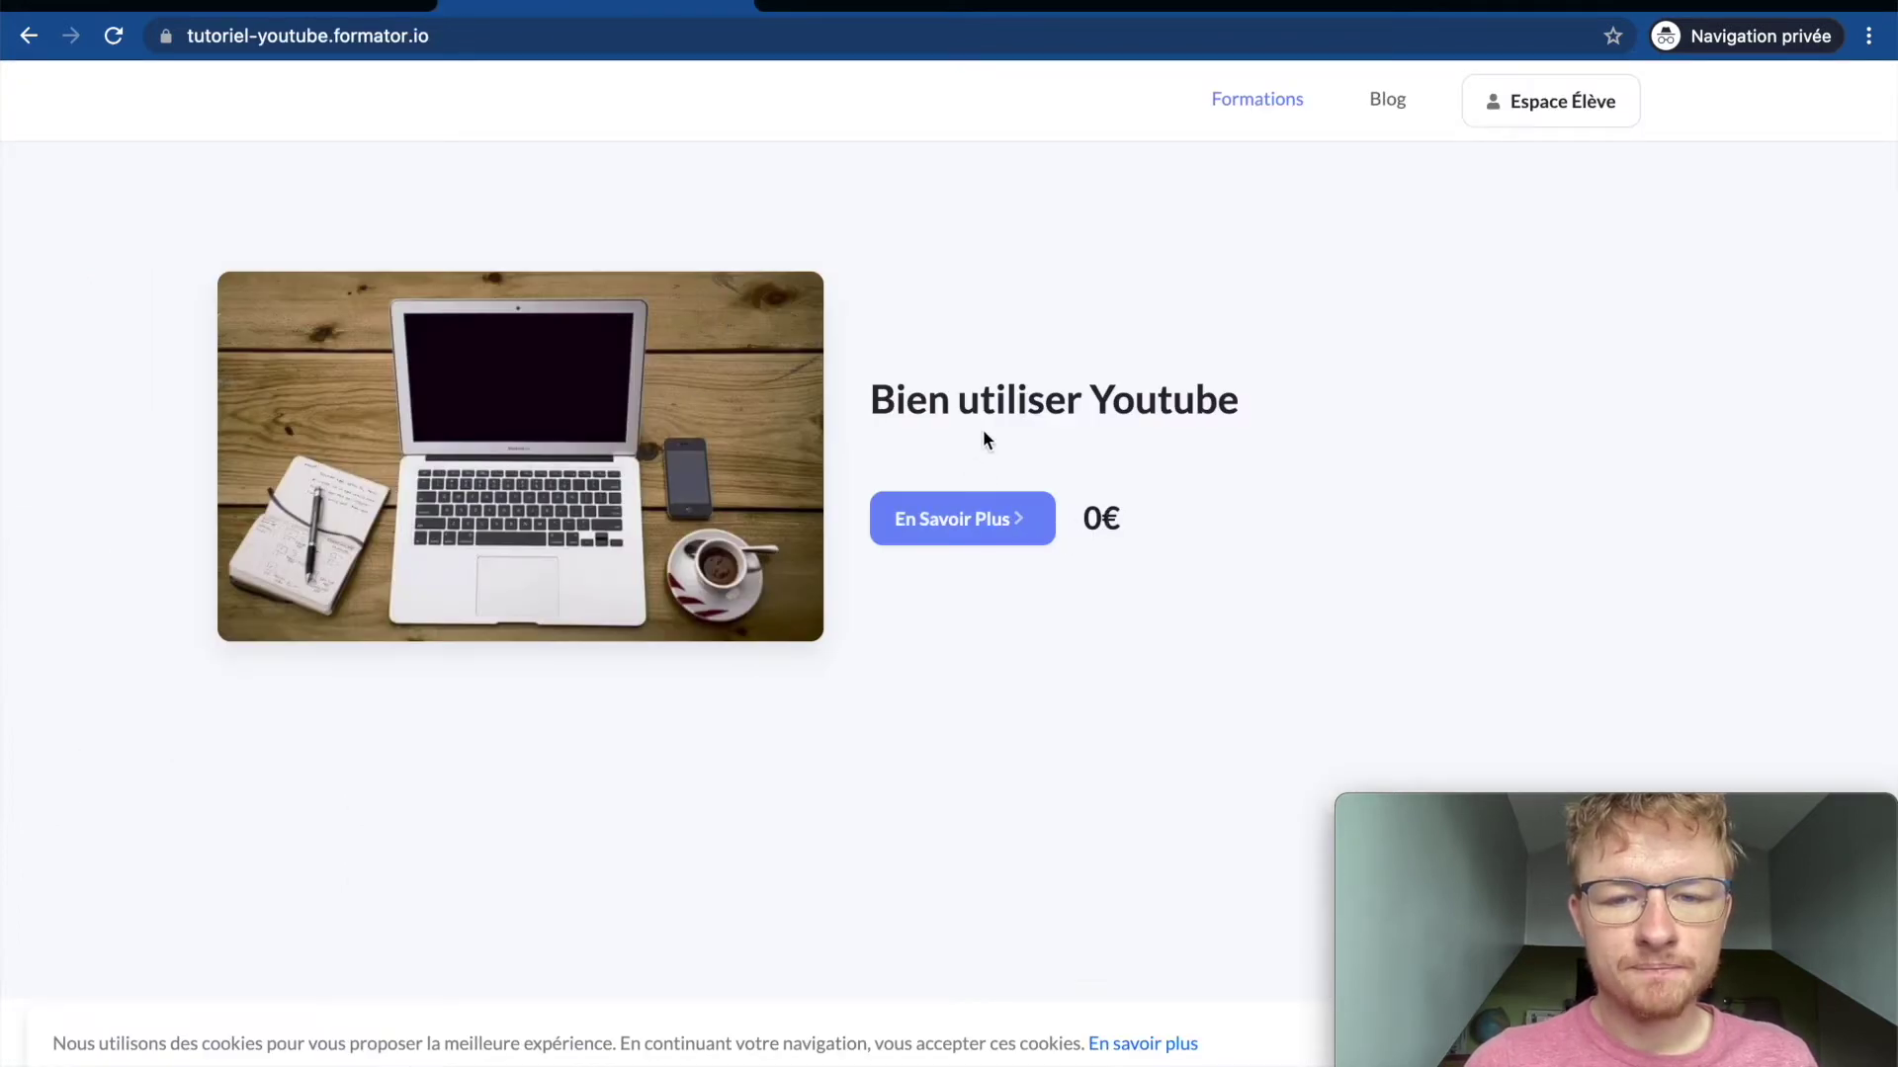
click(360, 10)
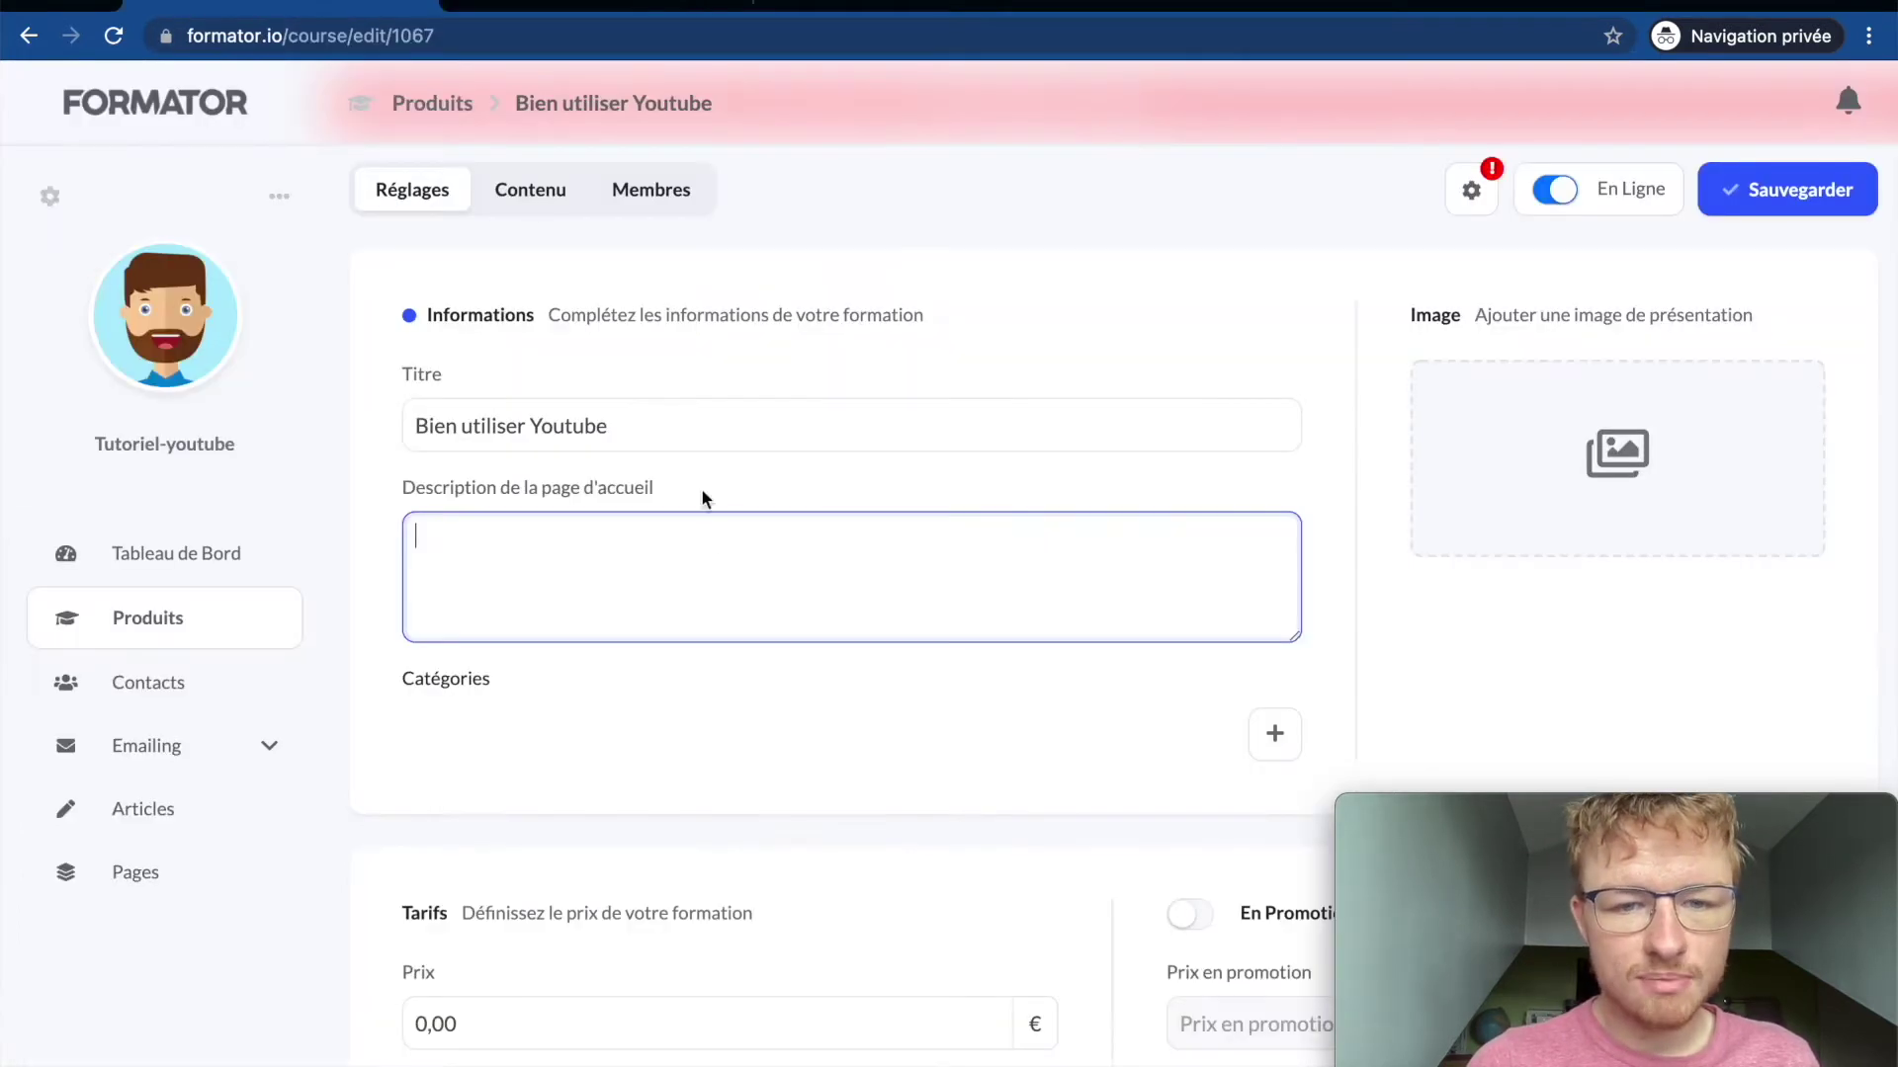
scroll(1326, 593, down, 3)
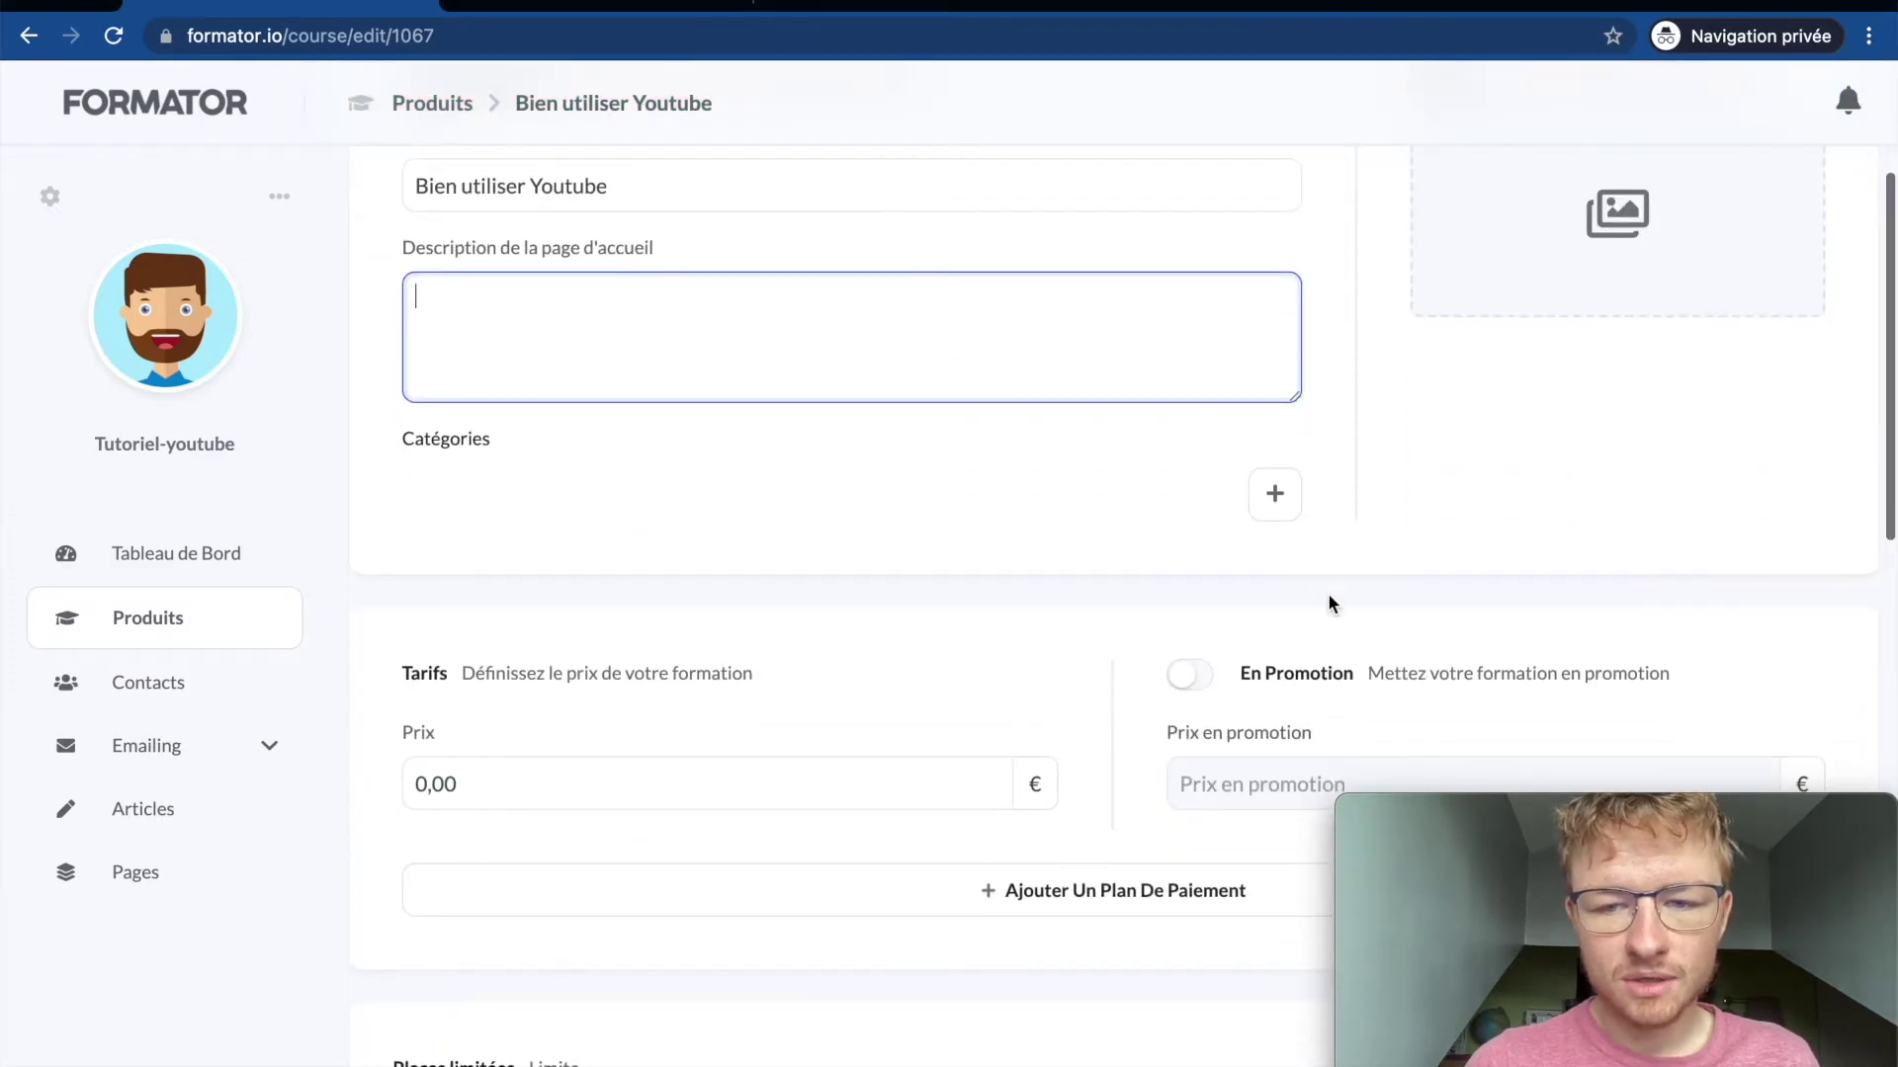
Step: Add the category 'Réseaux sociaux' to the course and save the settings
click(1275, 435)
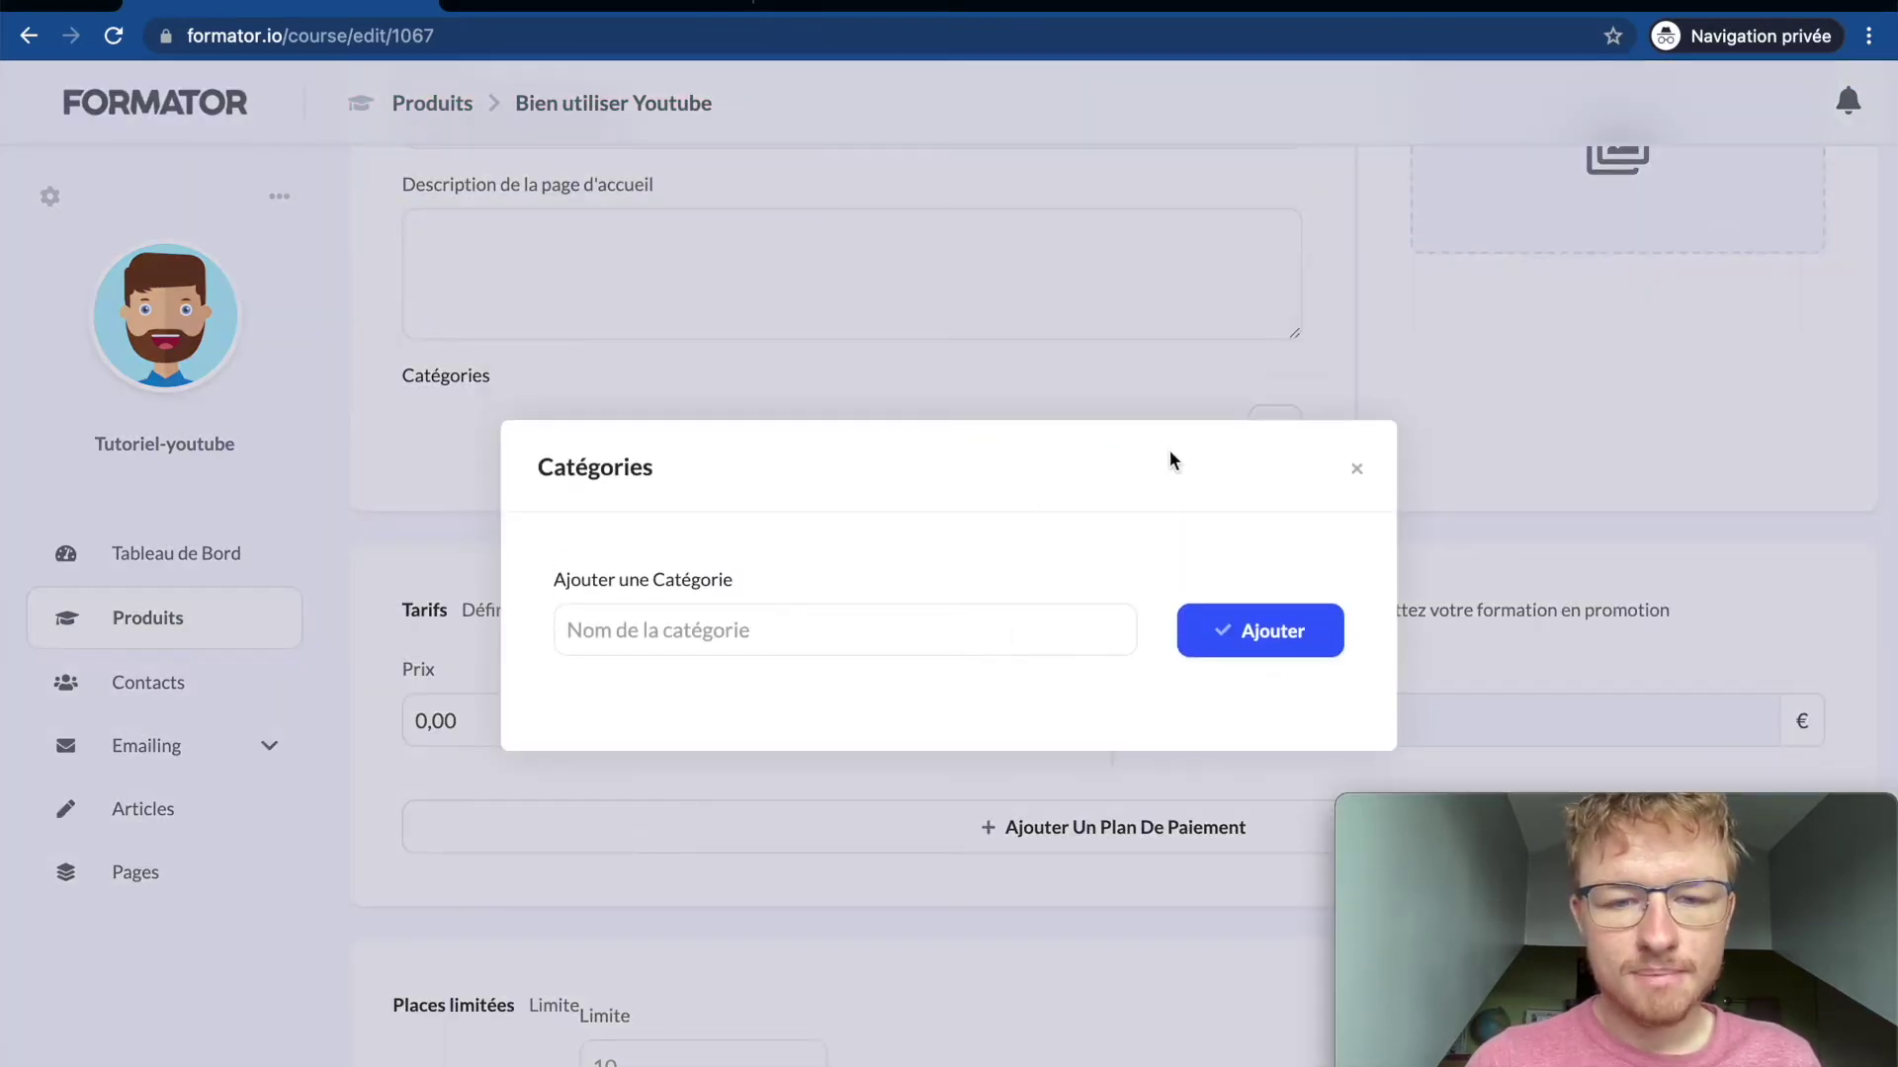
click(766, 633)
text(Ré)
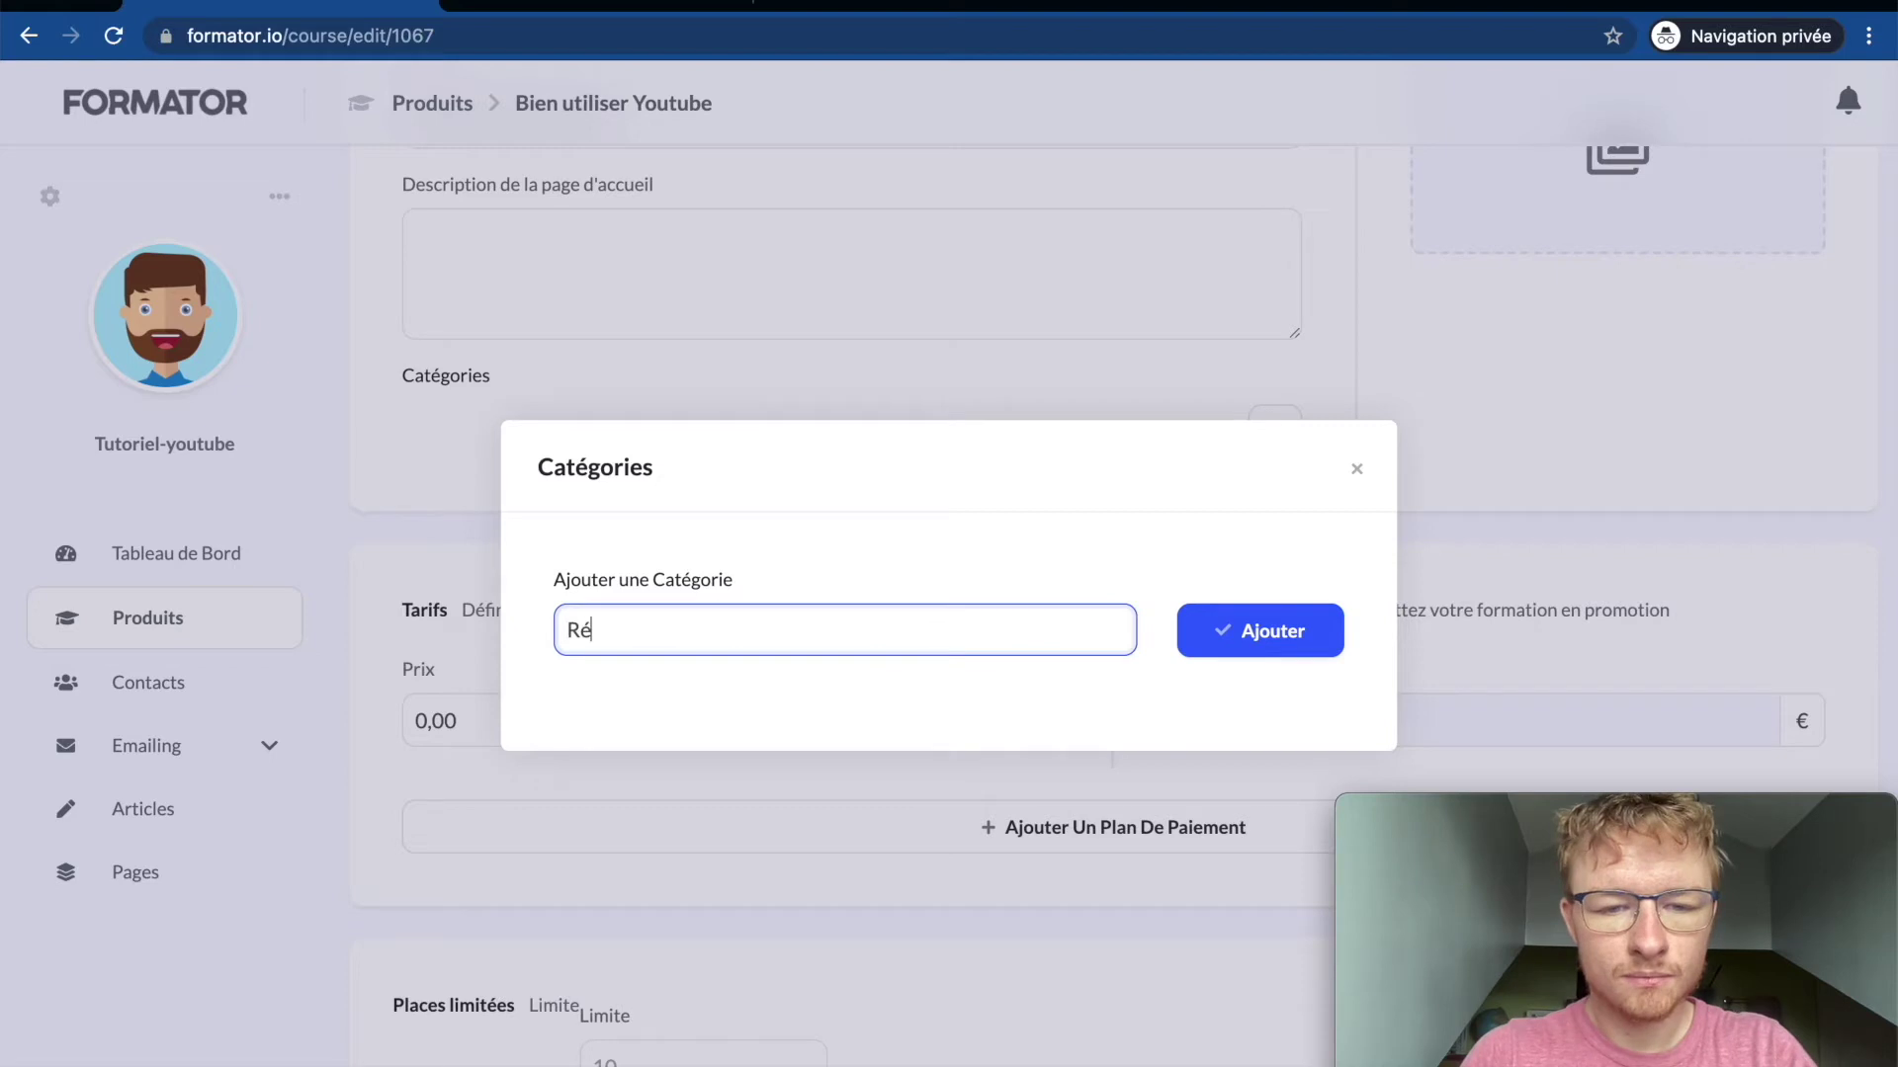
text(seaux sociaux)
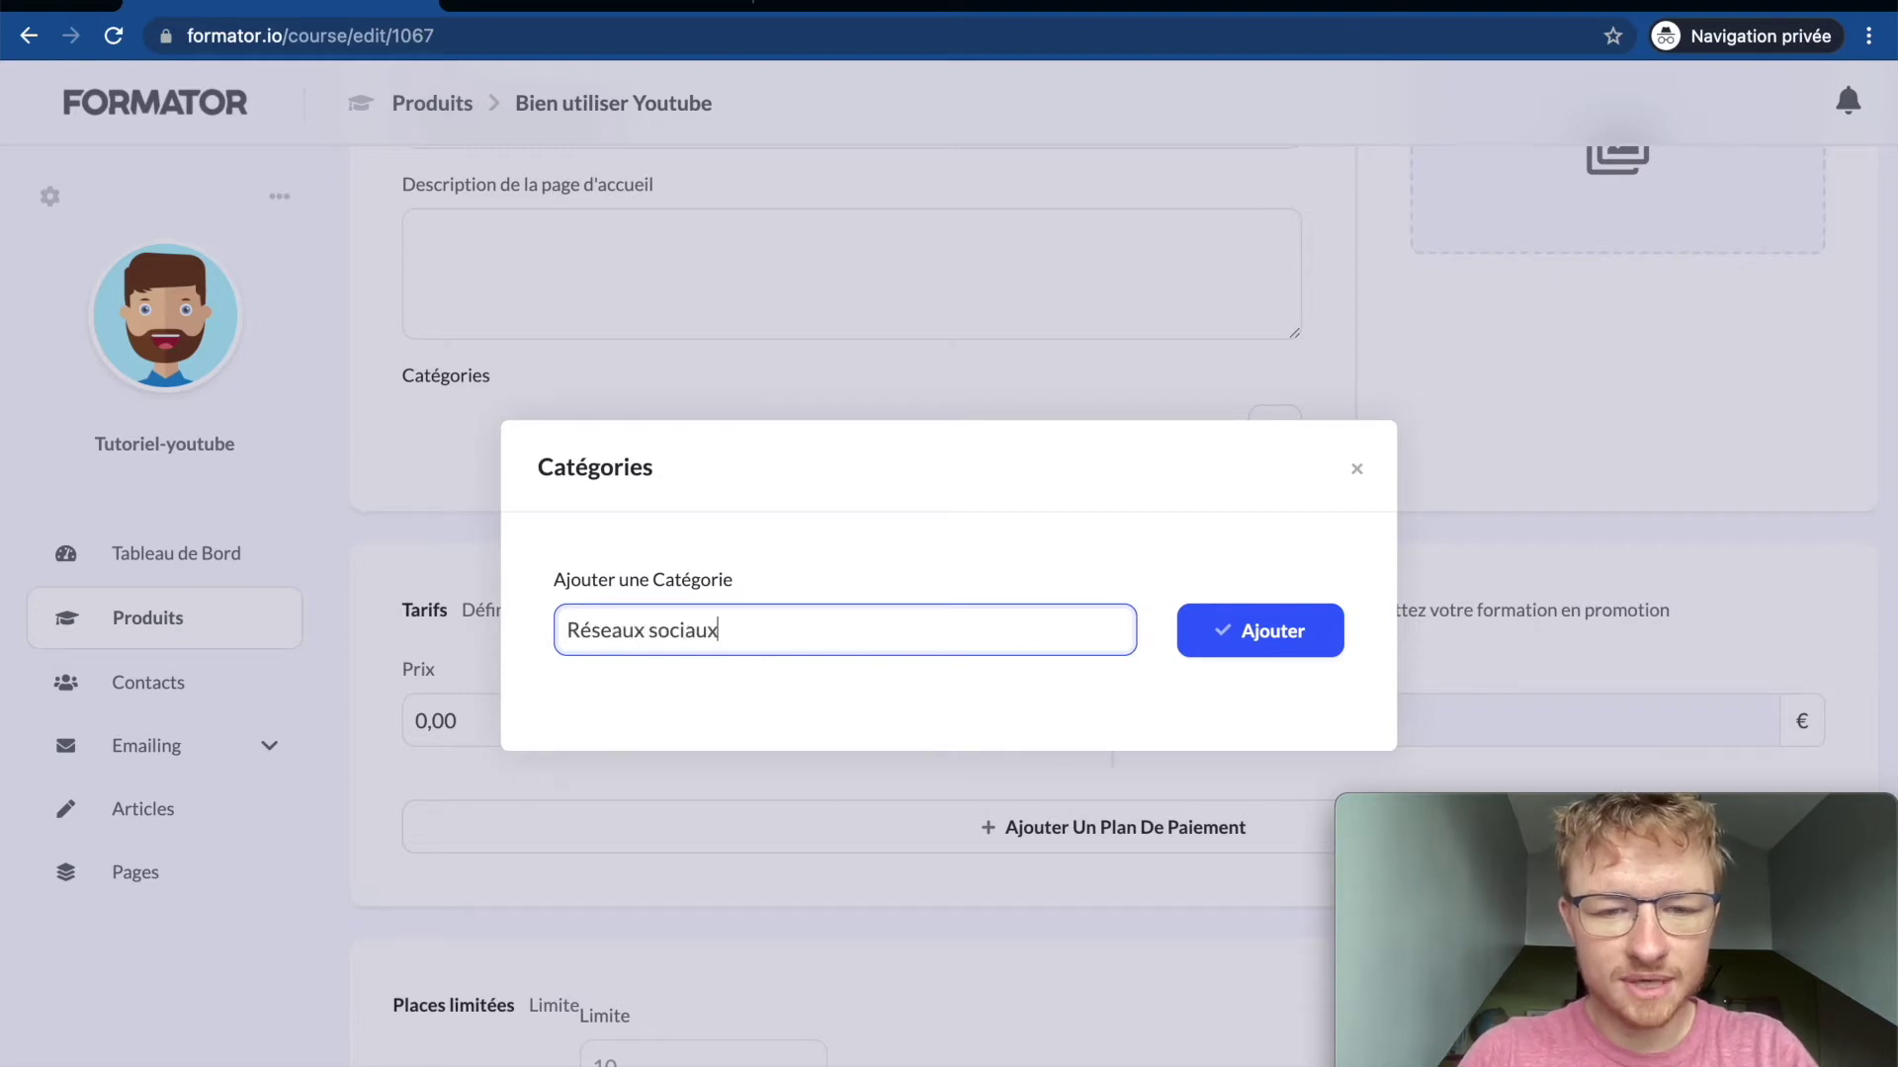
click(1223, 652)
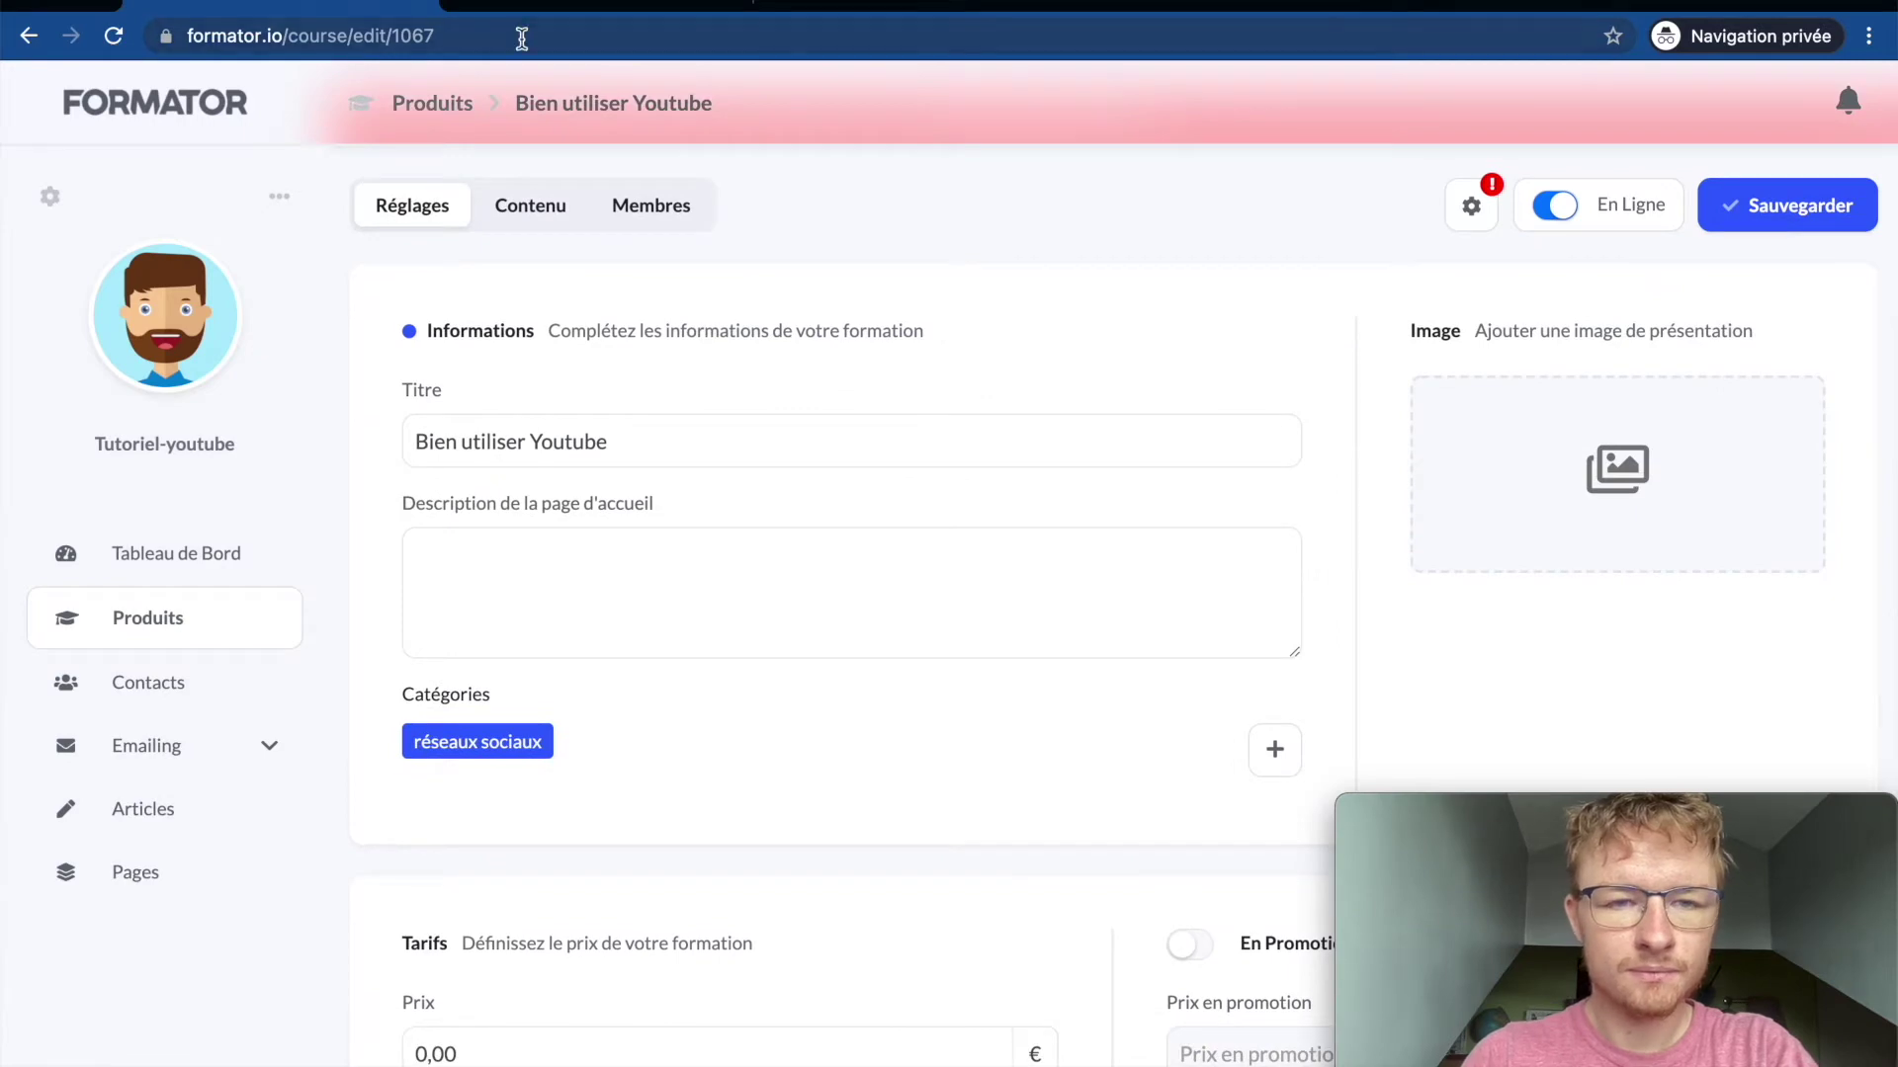
click(1741, 221)
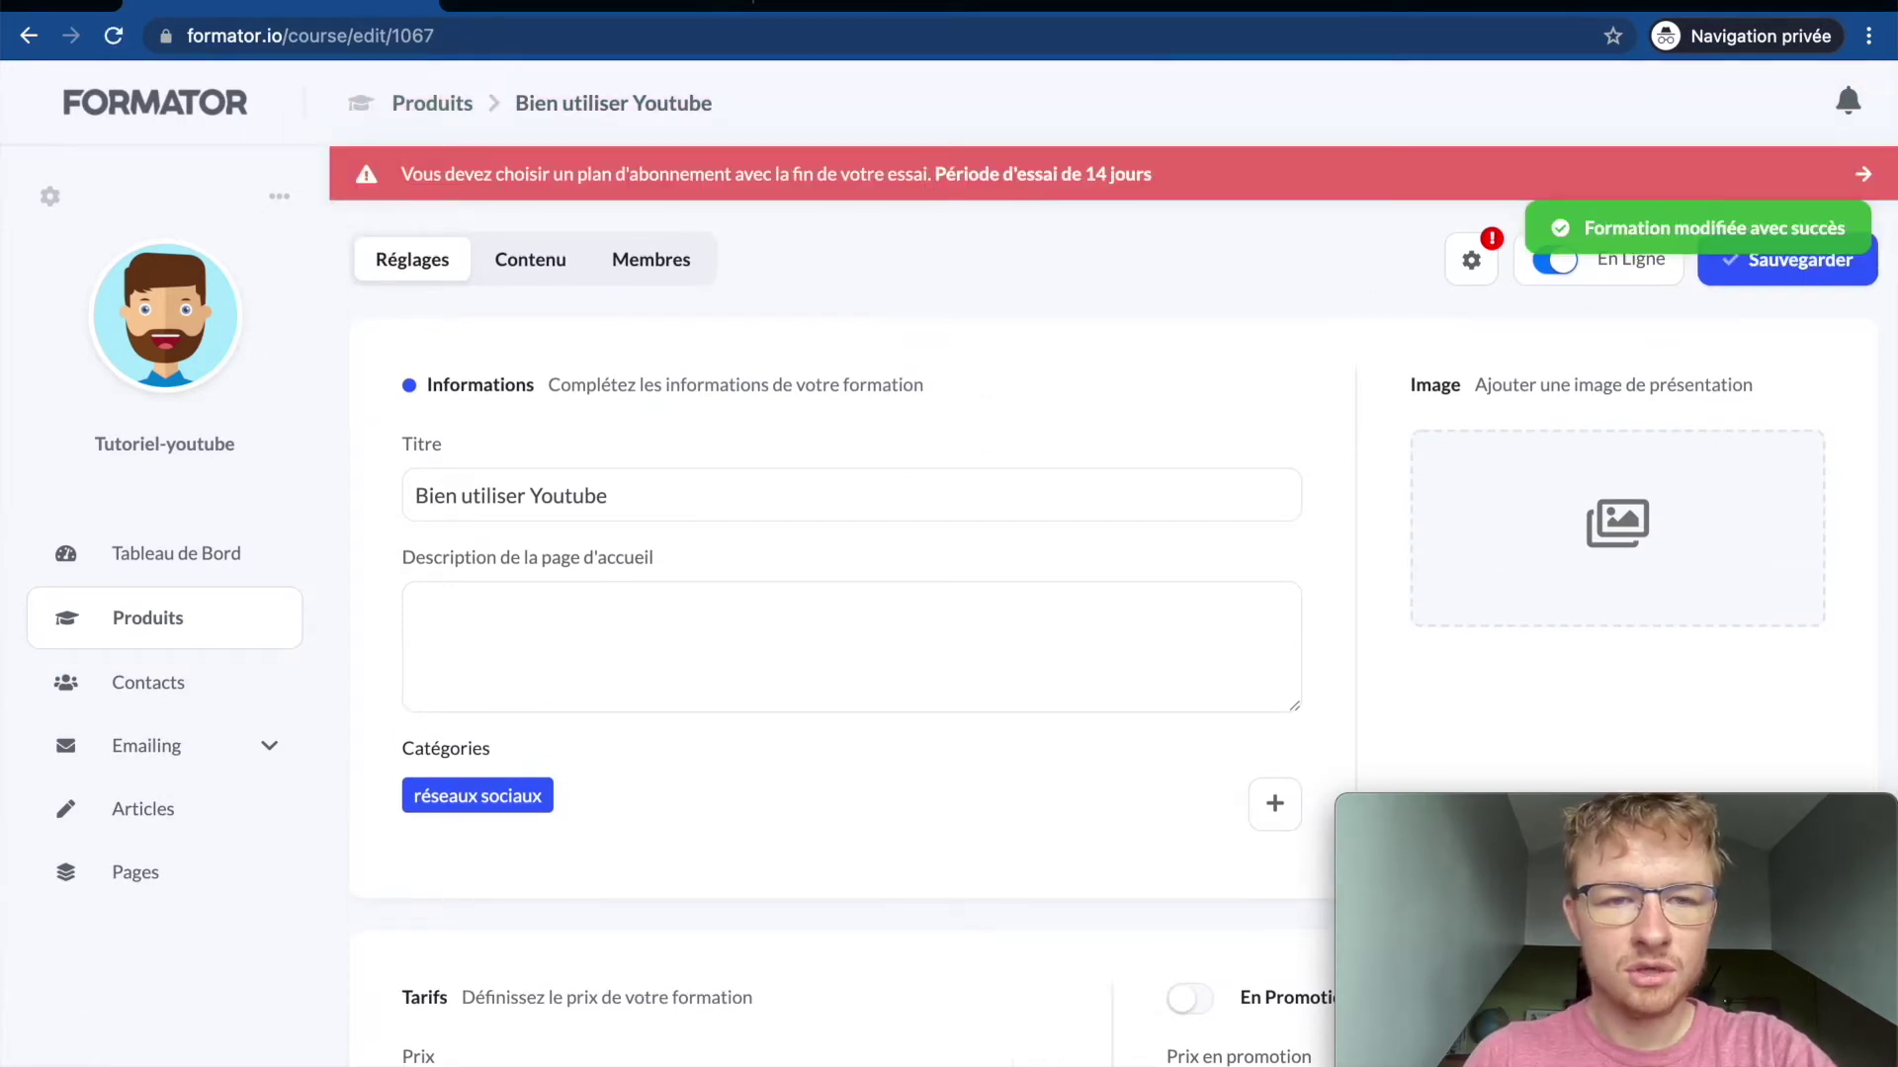
Step: Reload the public course listing and test the Réseaux Sociaux category filter
click(562, 5)
key(super+r)
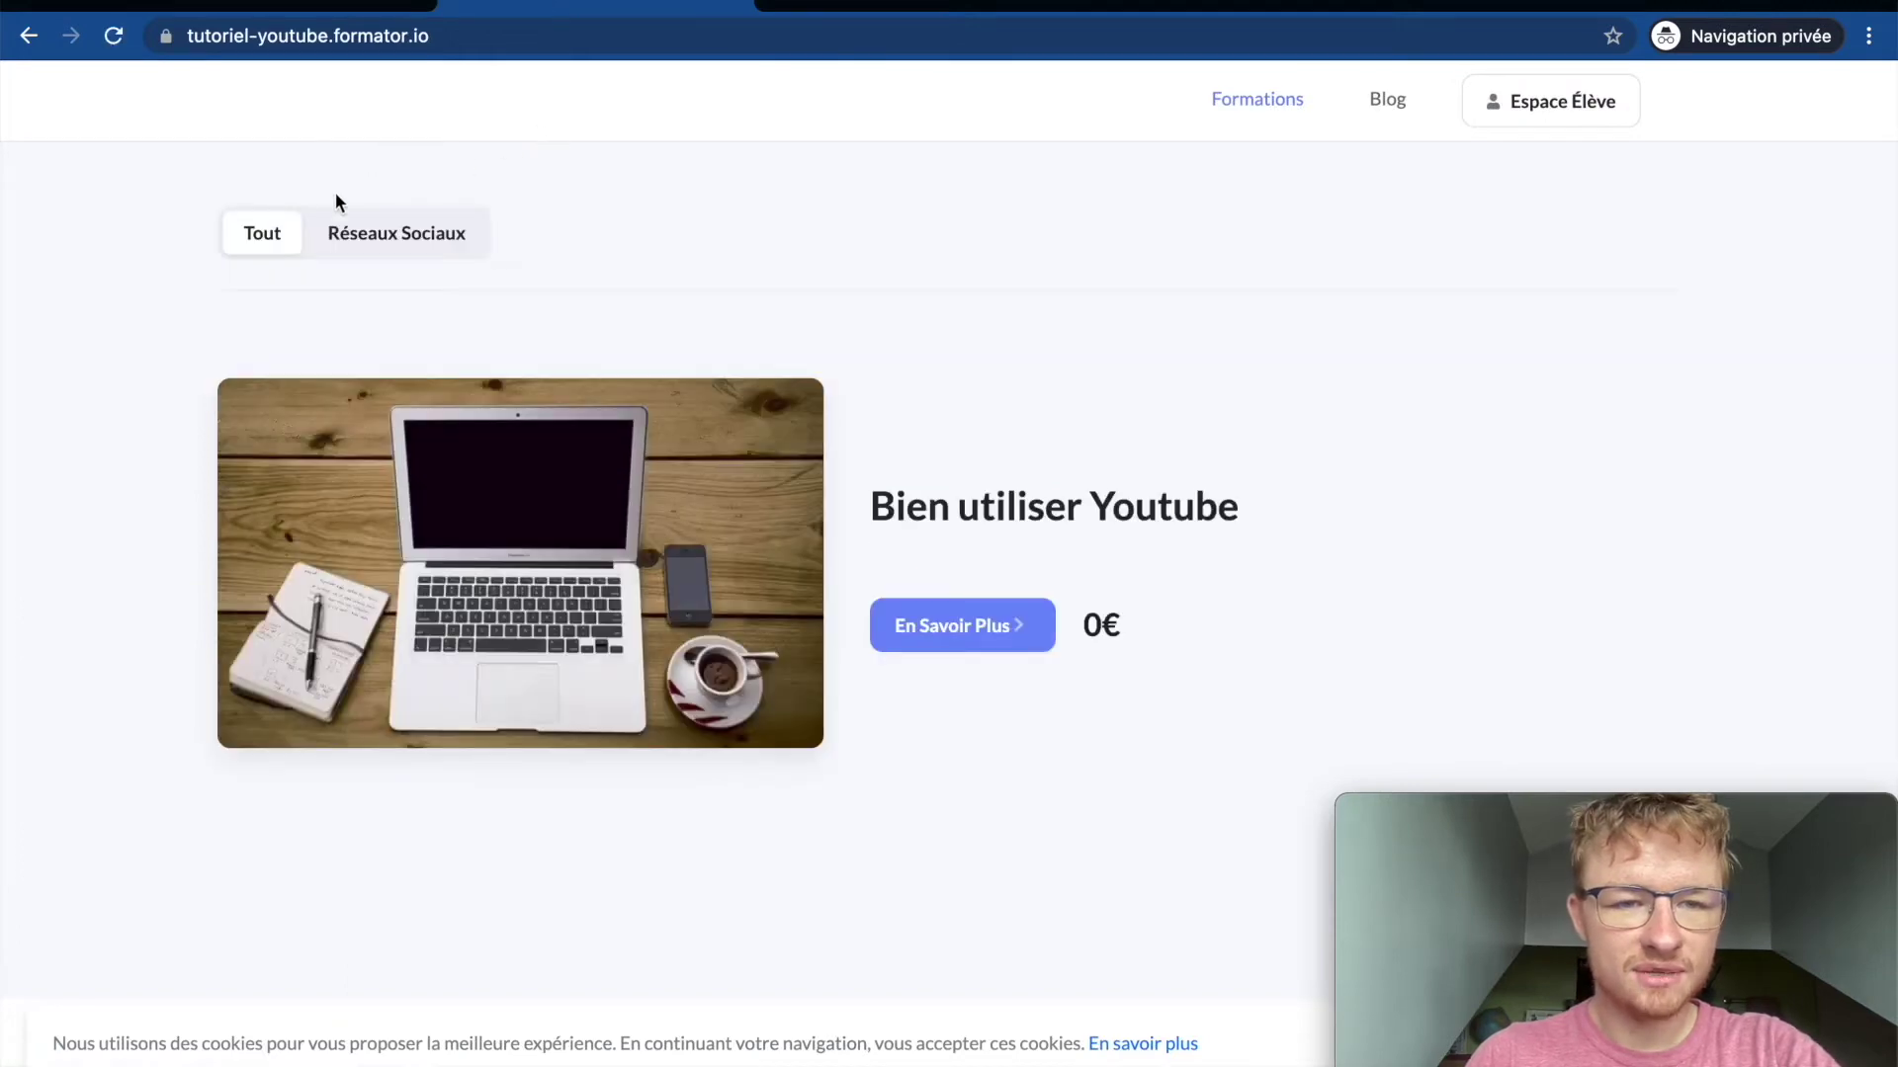
click(376, 246)
click(244, 240)
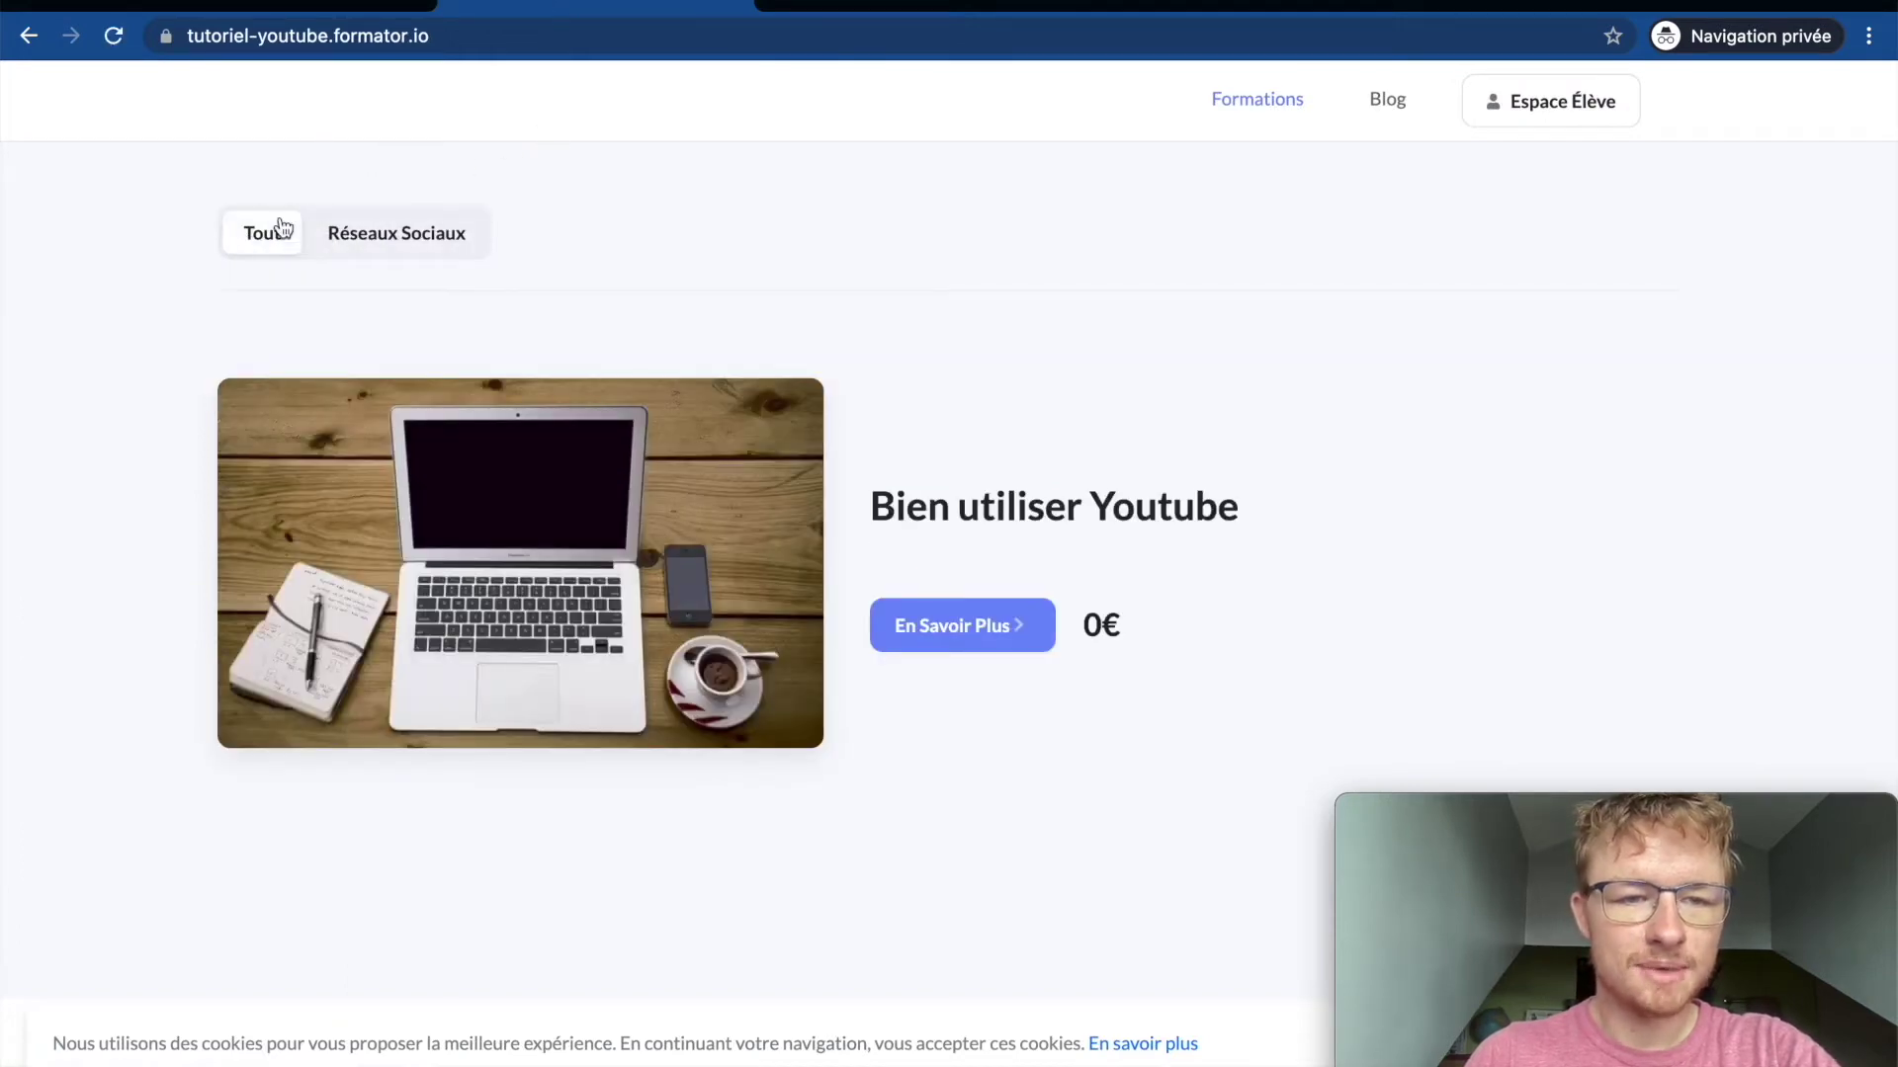
click(314, 8)
click(585, 619)
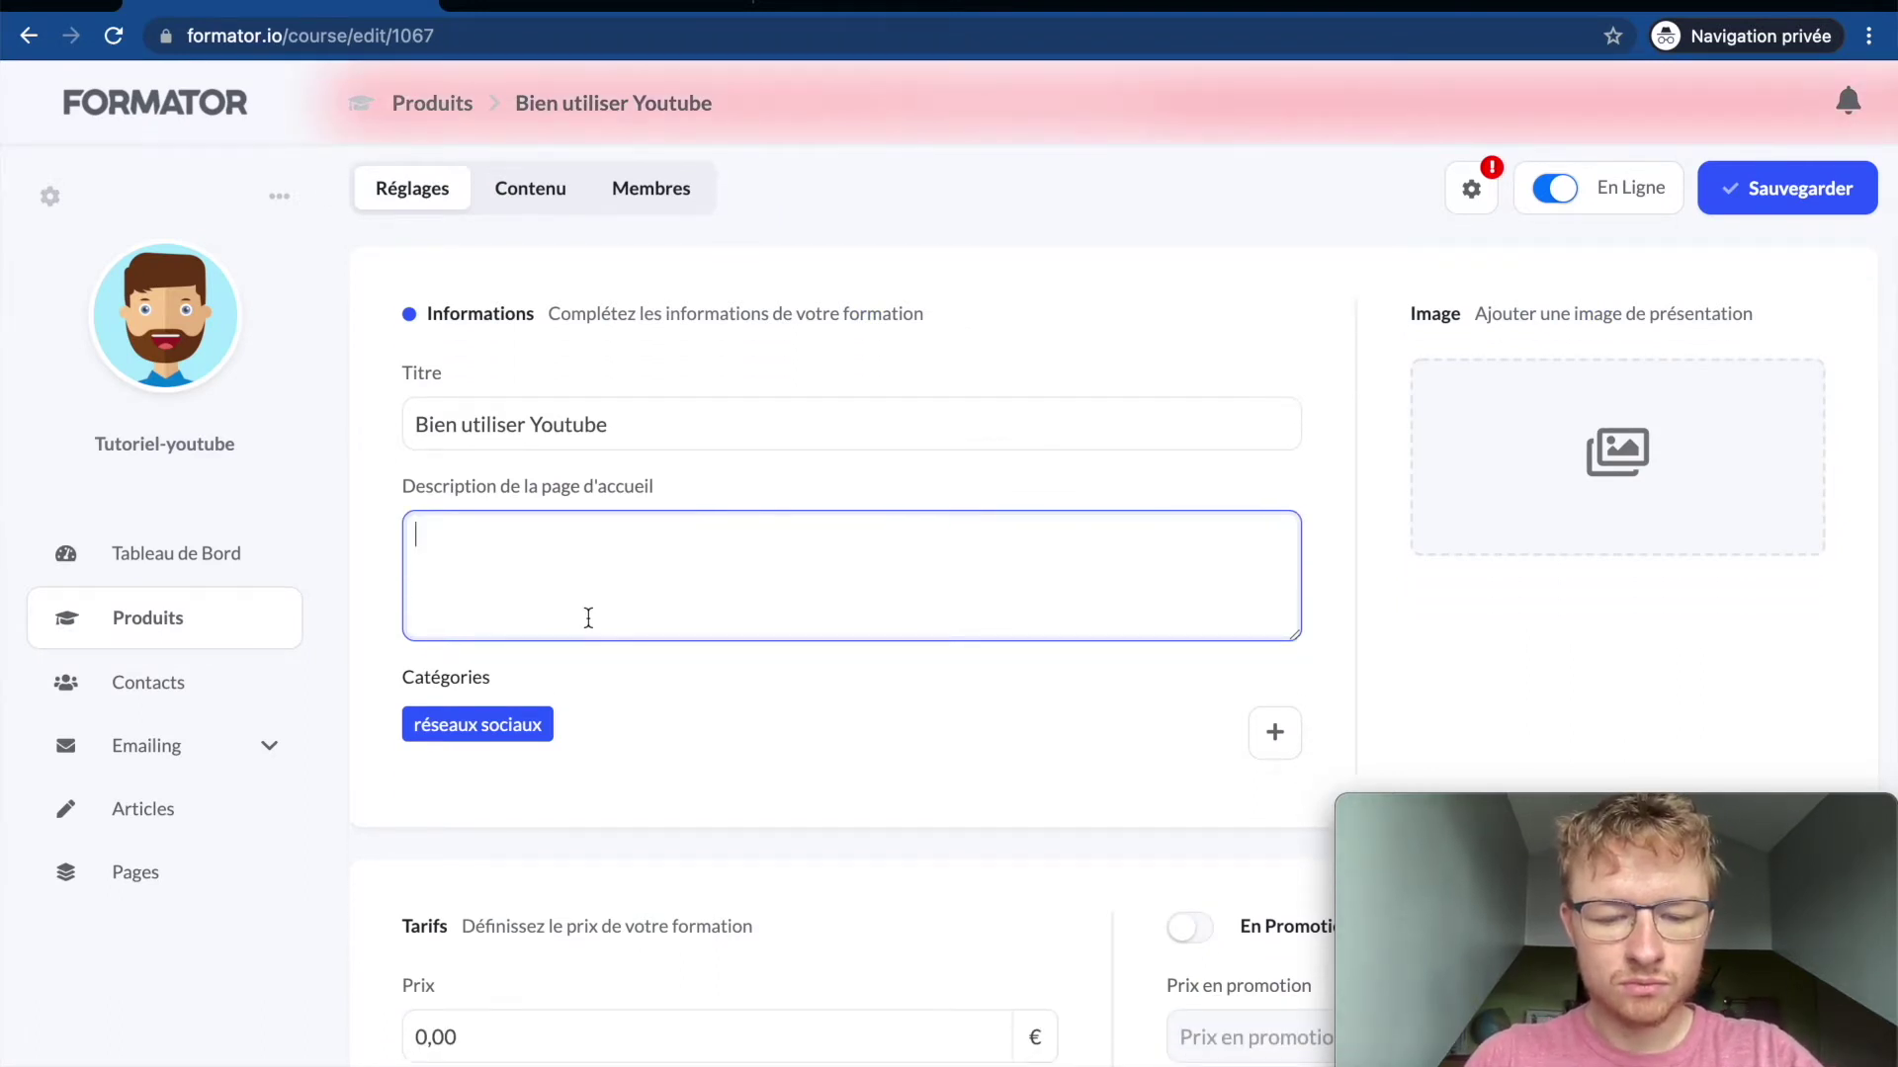
Step: Write the homepage description 'Formations en ligne pour bien être connu sur Youtube super rapidement !'
text(Formations en l)
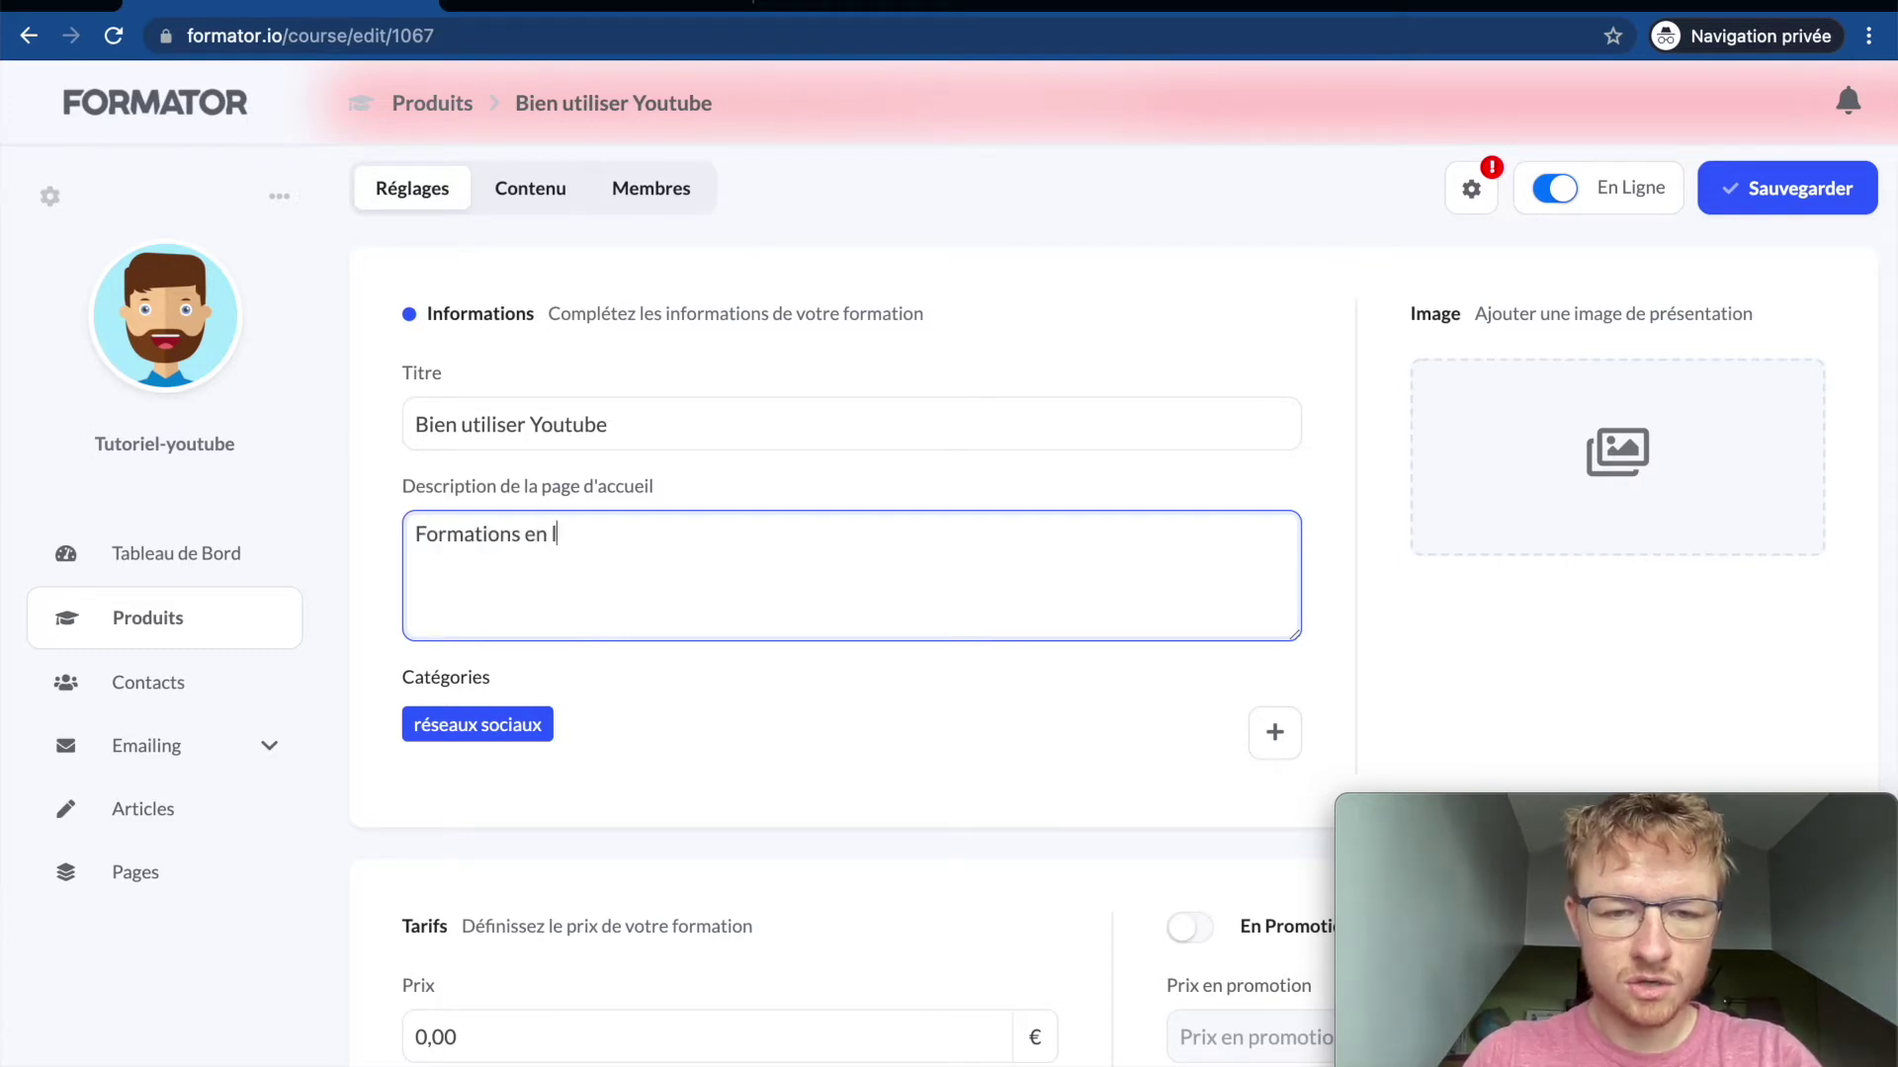
text(gigne po)
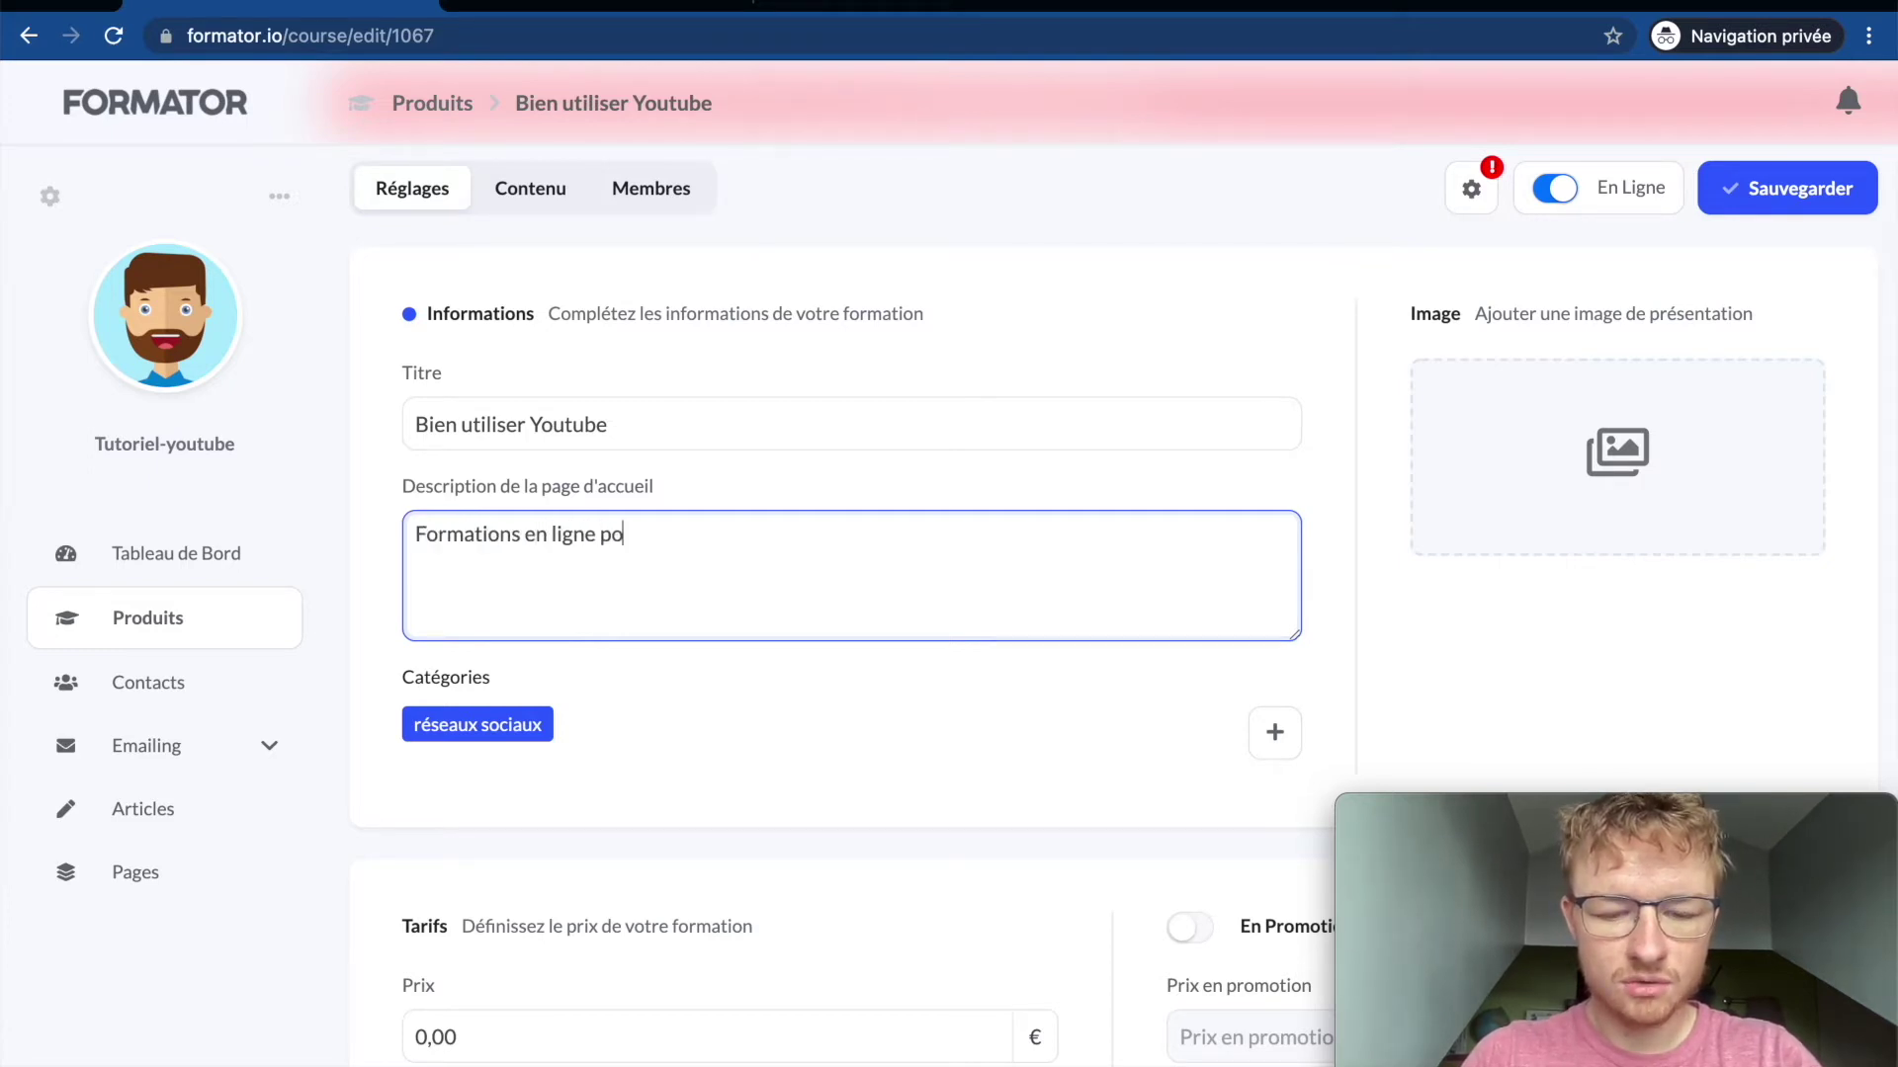
text(ur bien uti)
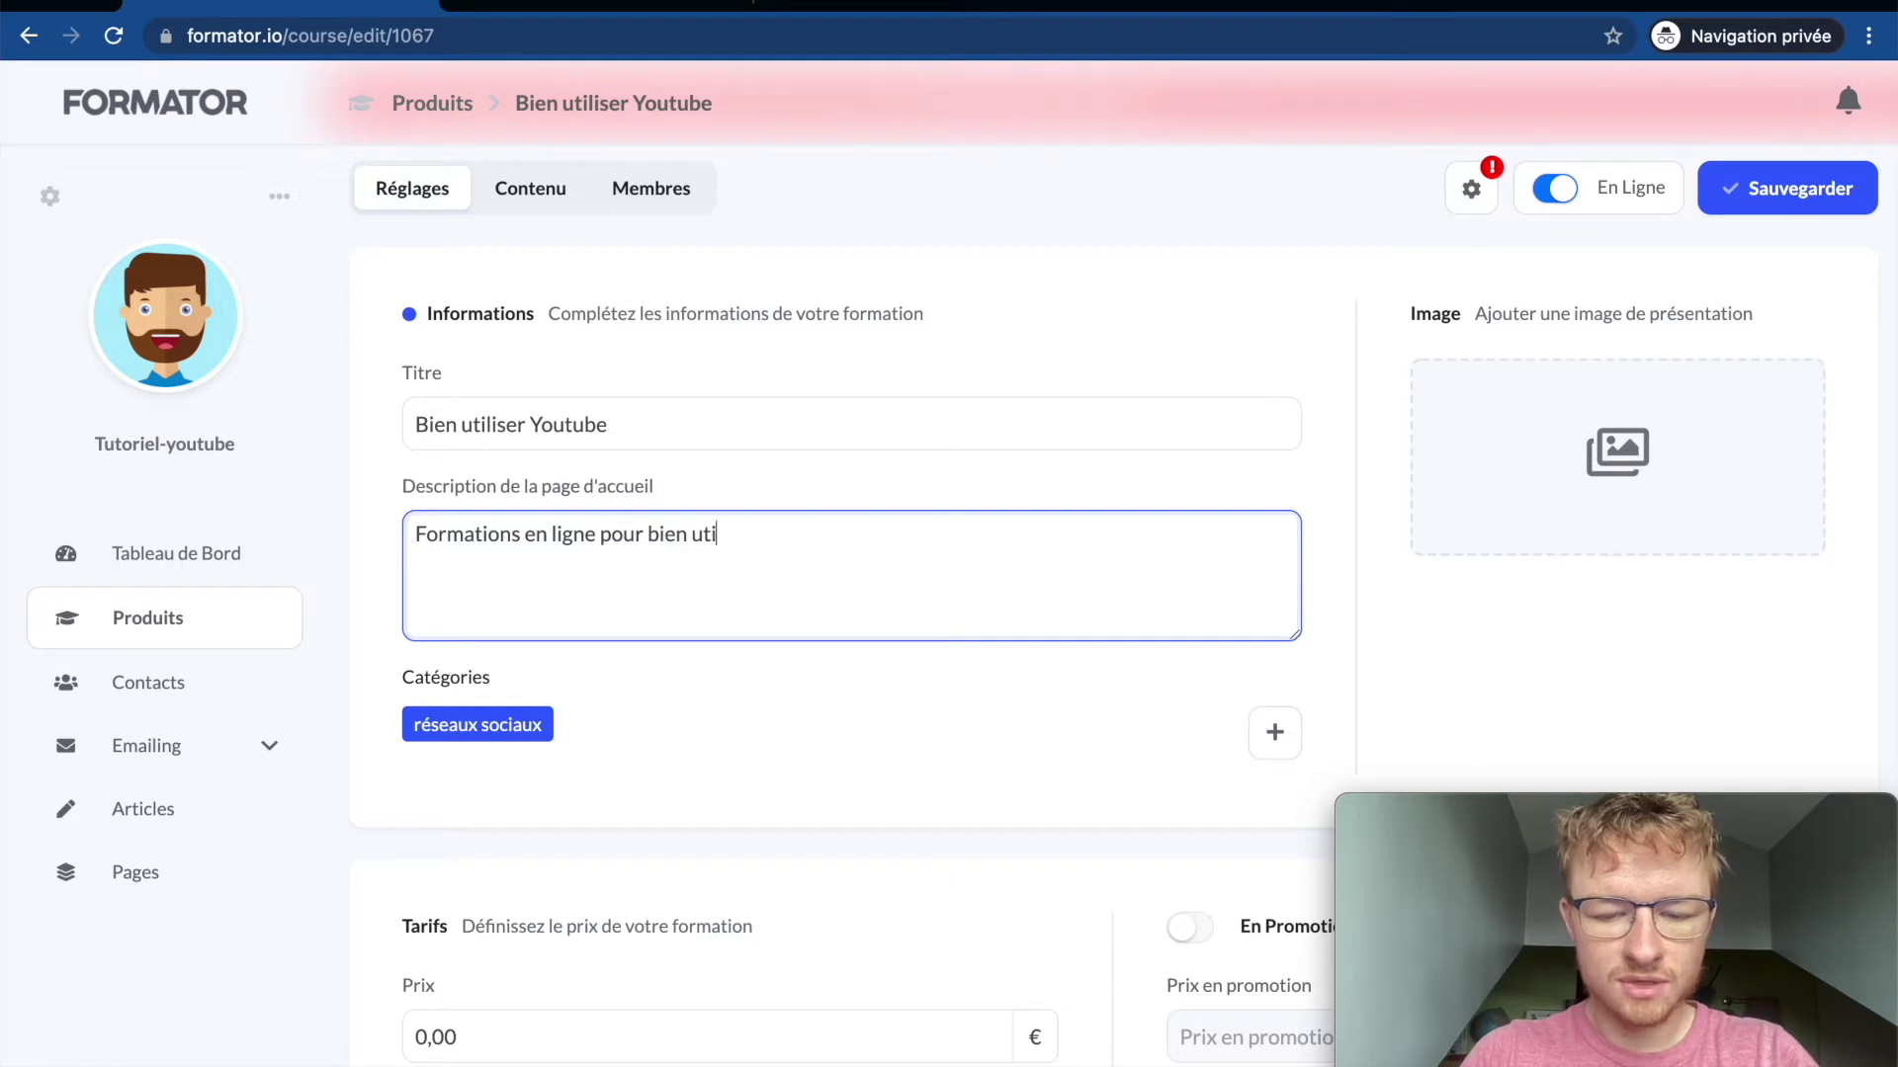
text(liser Youtub)
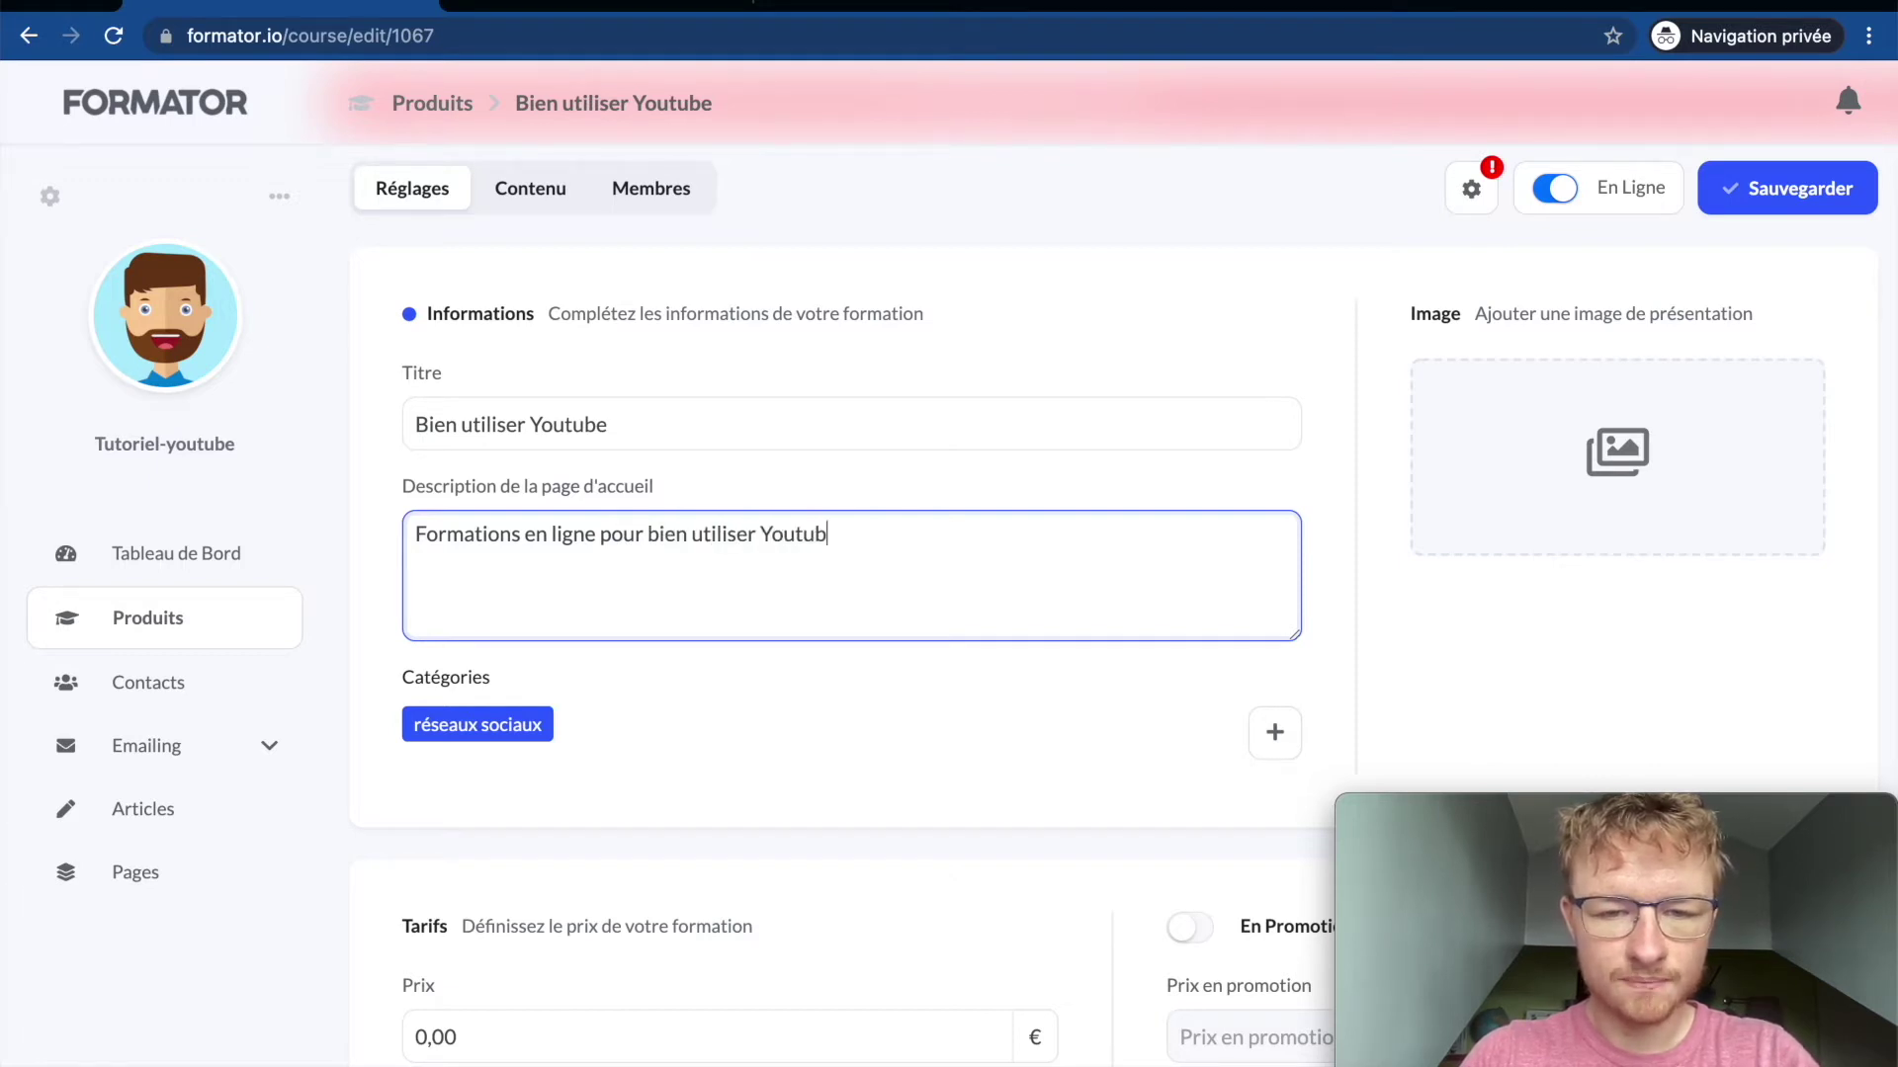
key(BackSpace)
key(BackSpace)
key(BackSpace)
key(BackSpace)
key(BackSpace)
key(BackSpace)
key(BackSpace)
key(BackSpace)
key(BackSpace)
key(BackSpace)
key(BackSpace)
key(BackSpace)
key(BackSpace)
key(BackSpace)
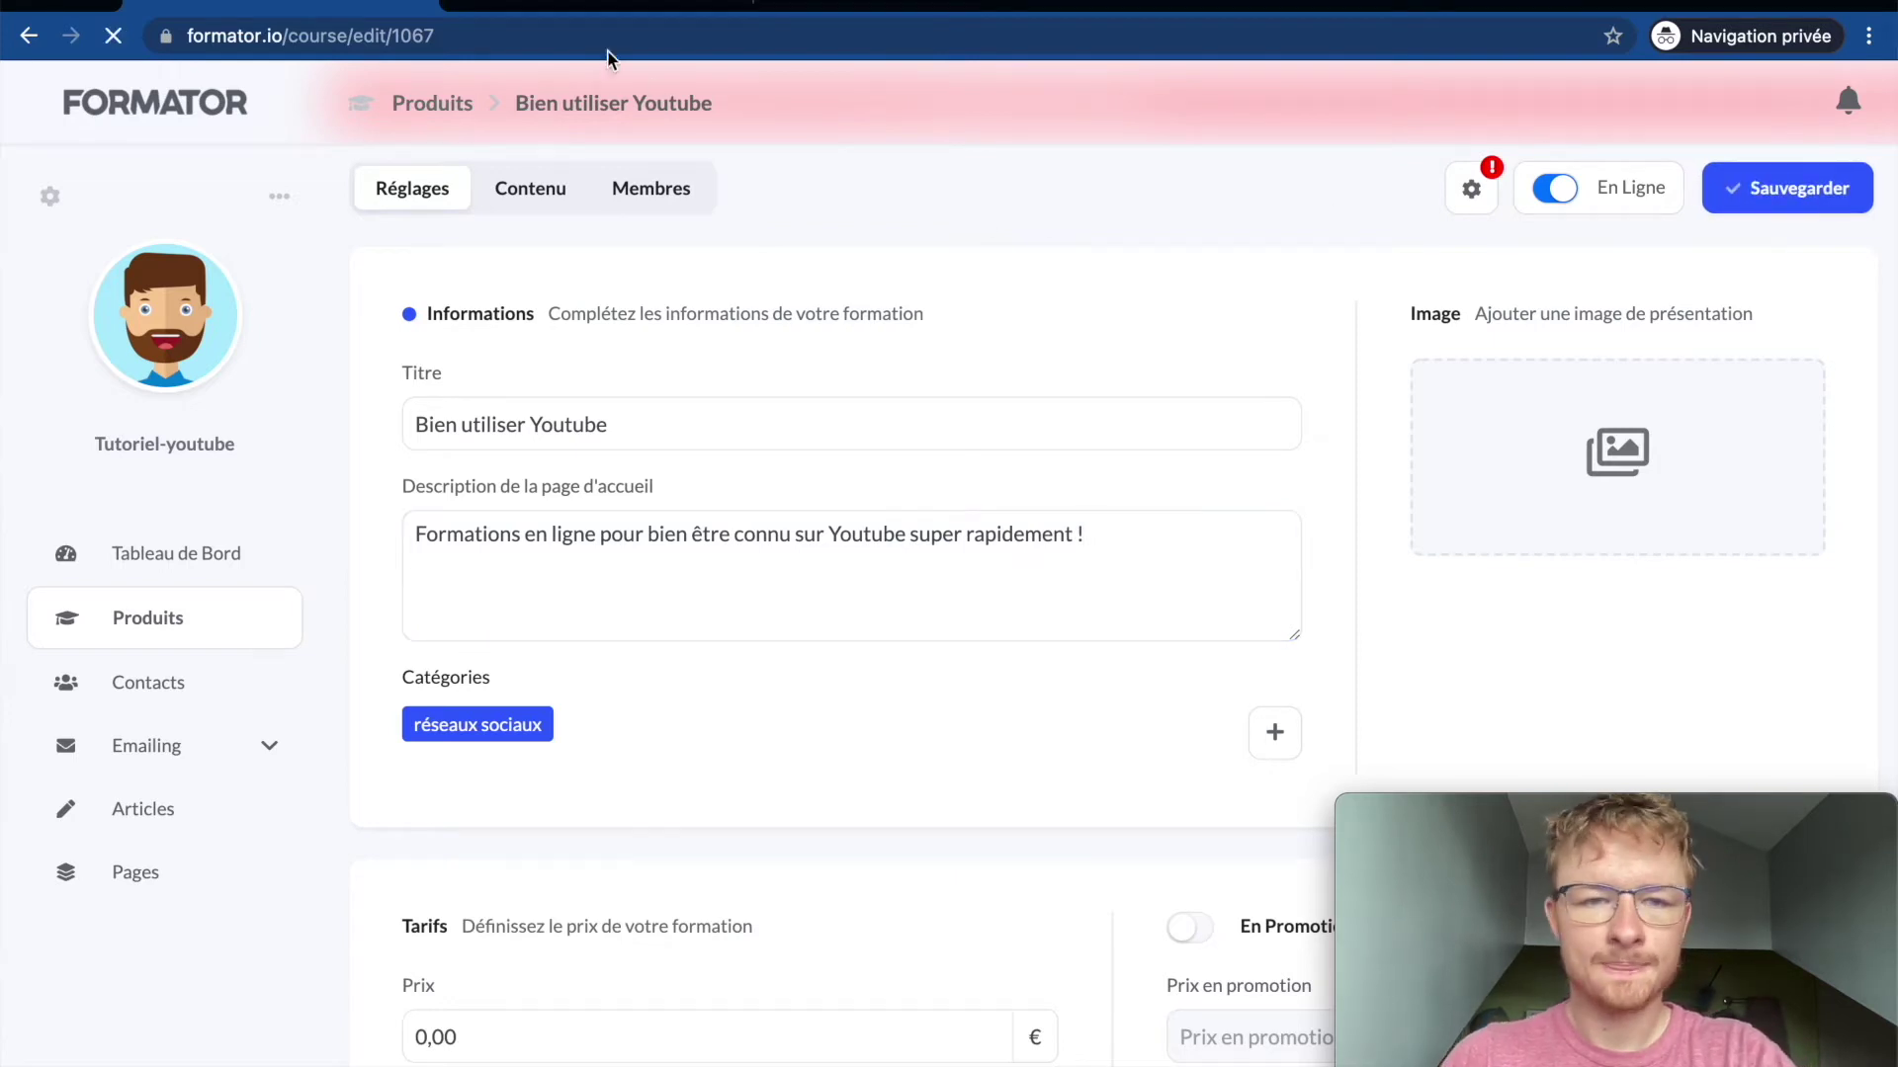
Step: Set the course price to 25 € and save the description and price
scroll(623, 762, down, 5)
click(550, 534)
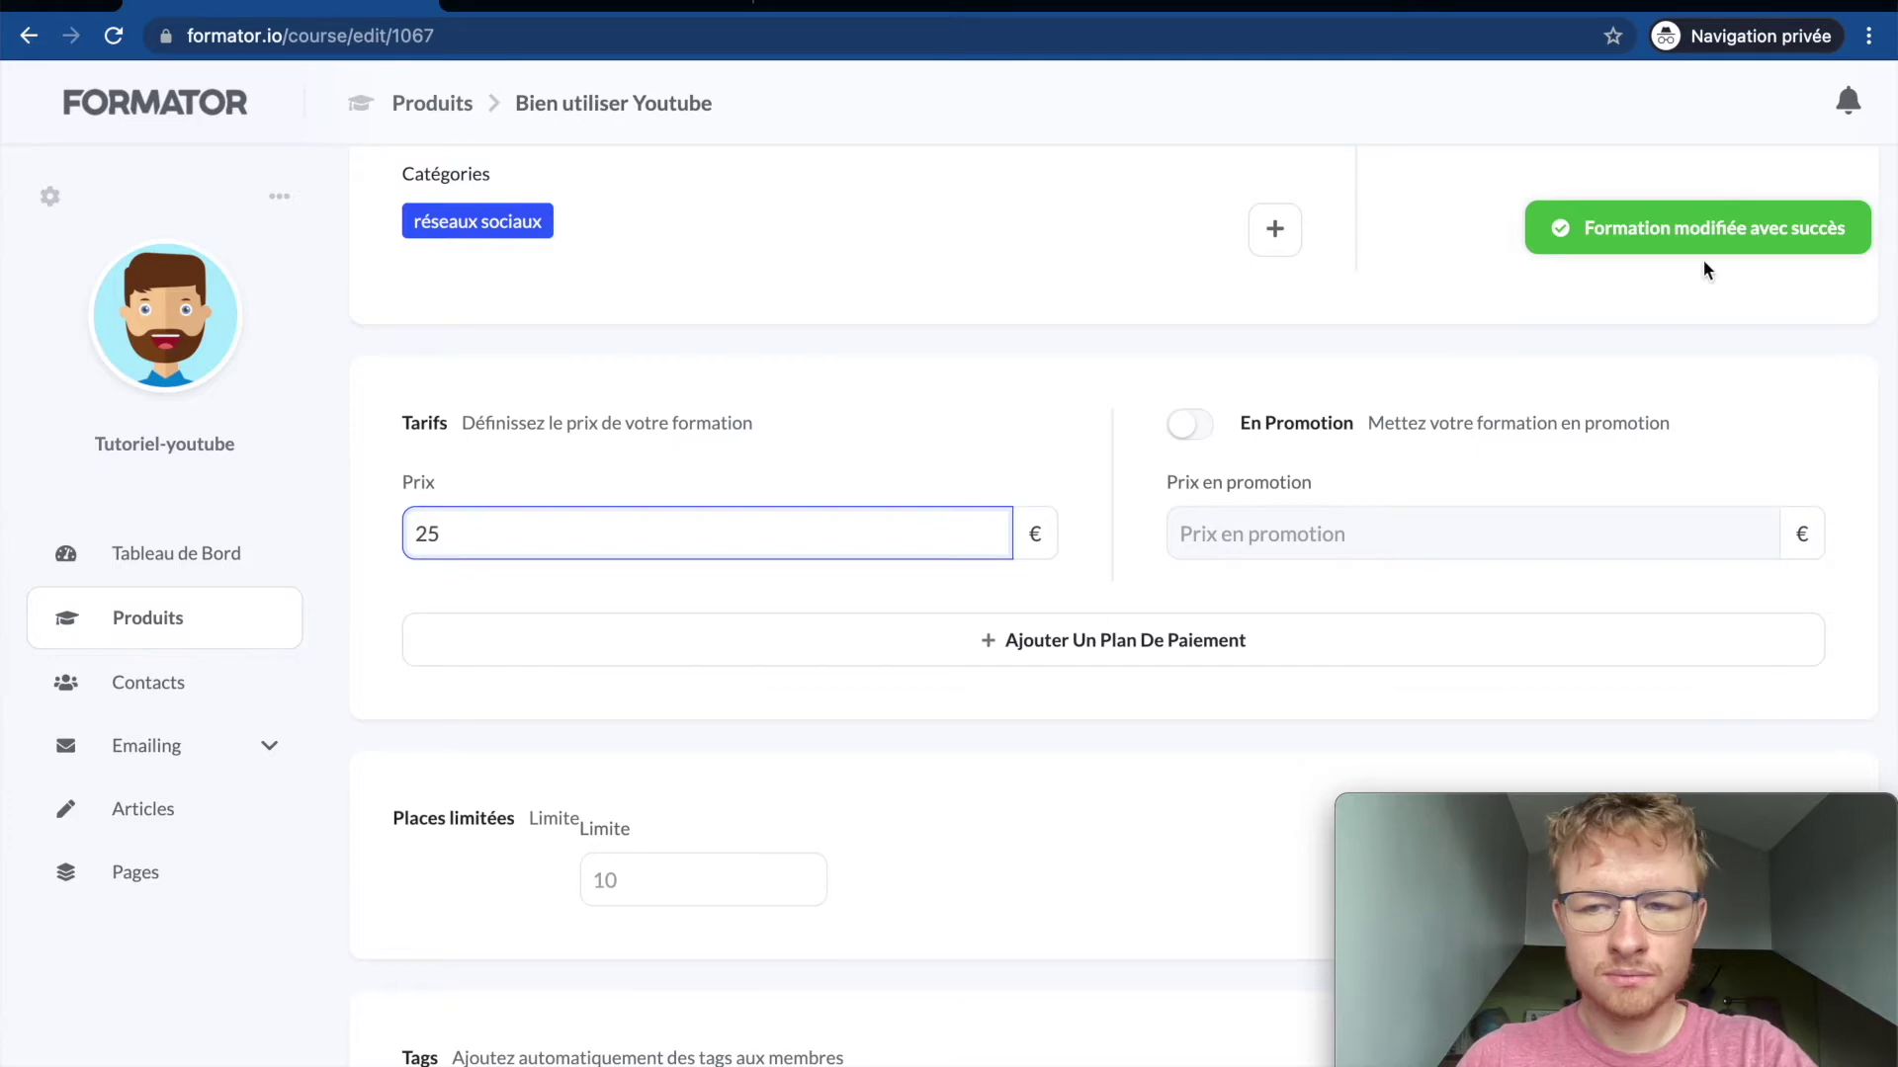
scroll(1736, 249, up, 10)
click(1753, 265)
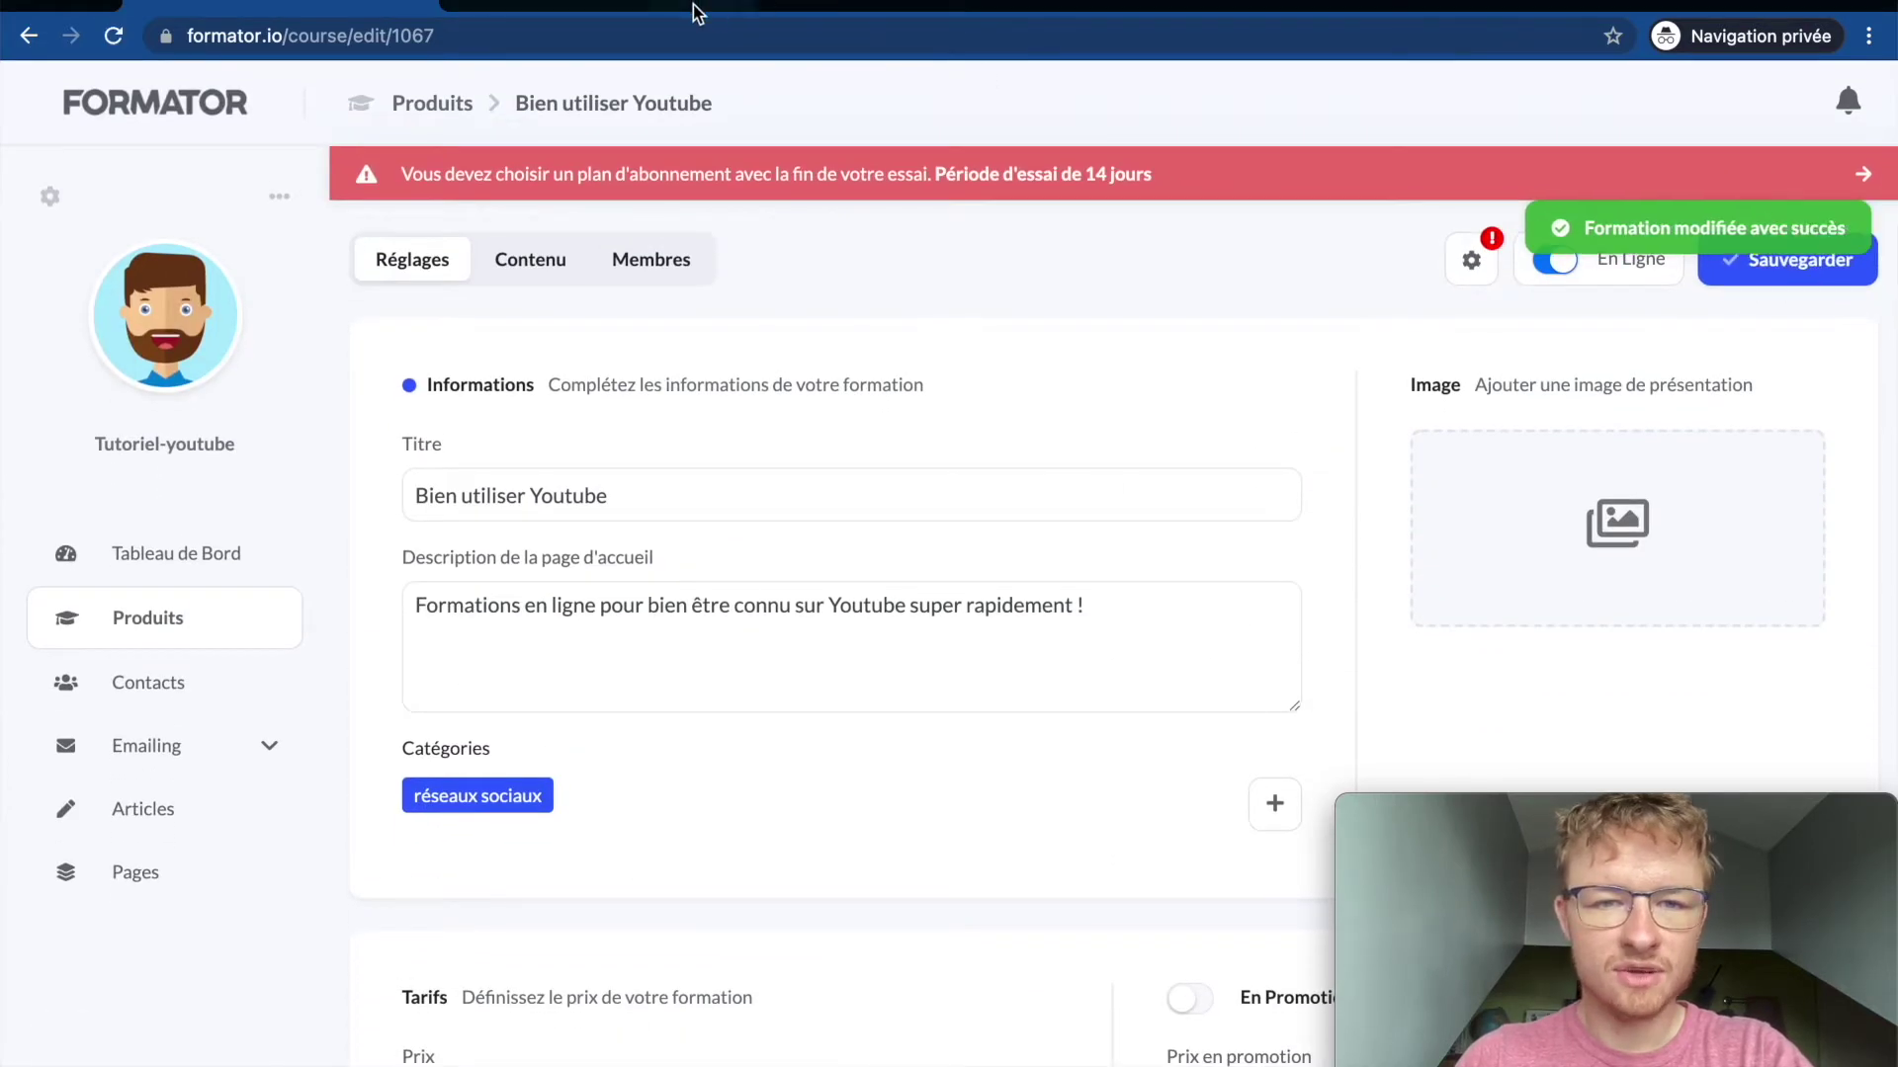
click(668, 8)
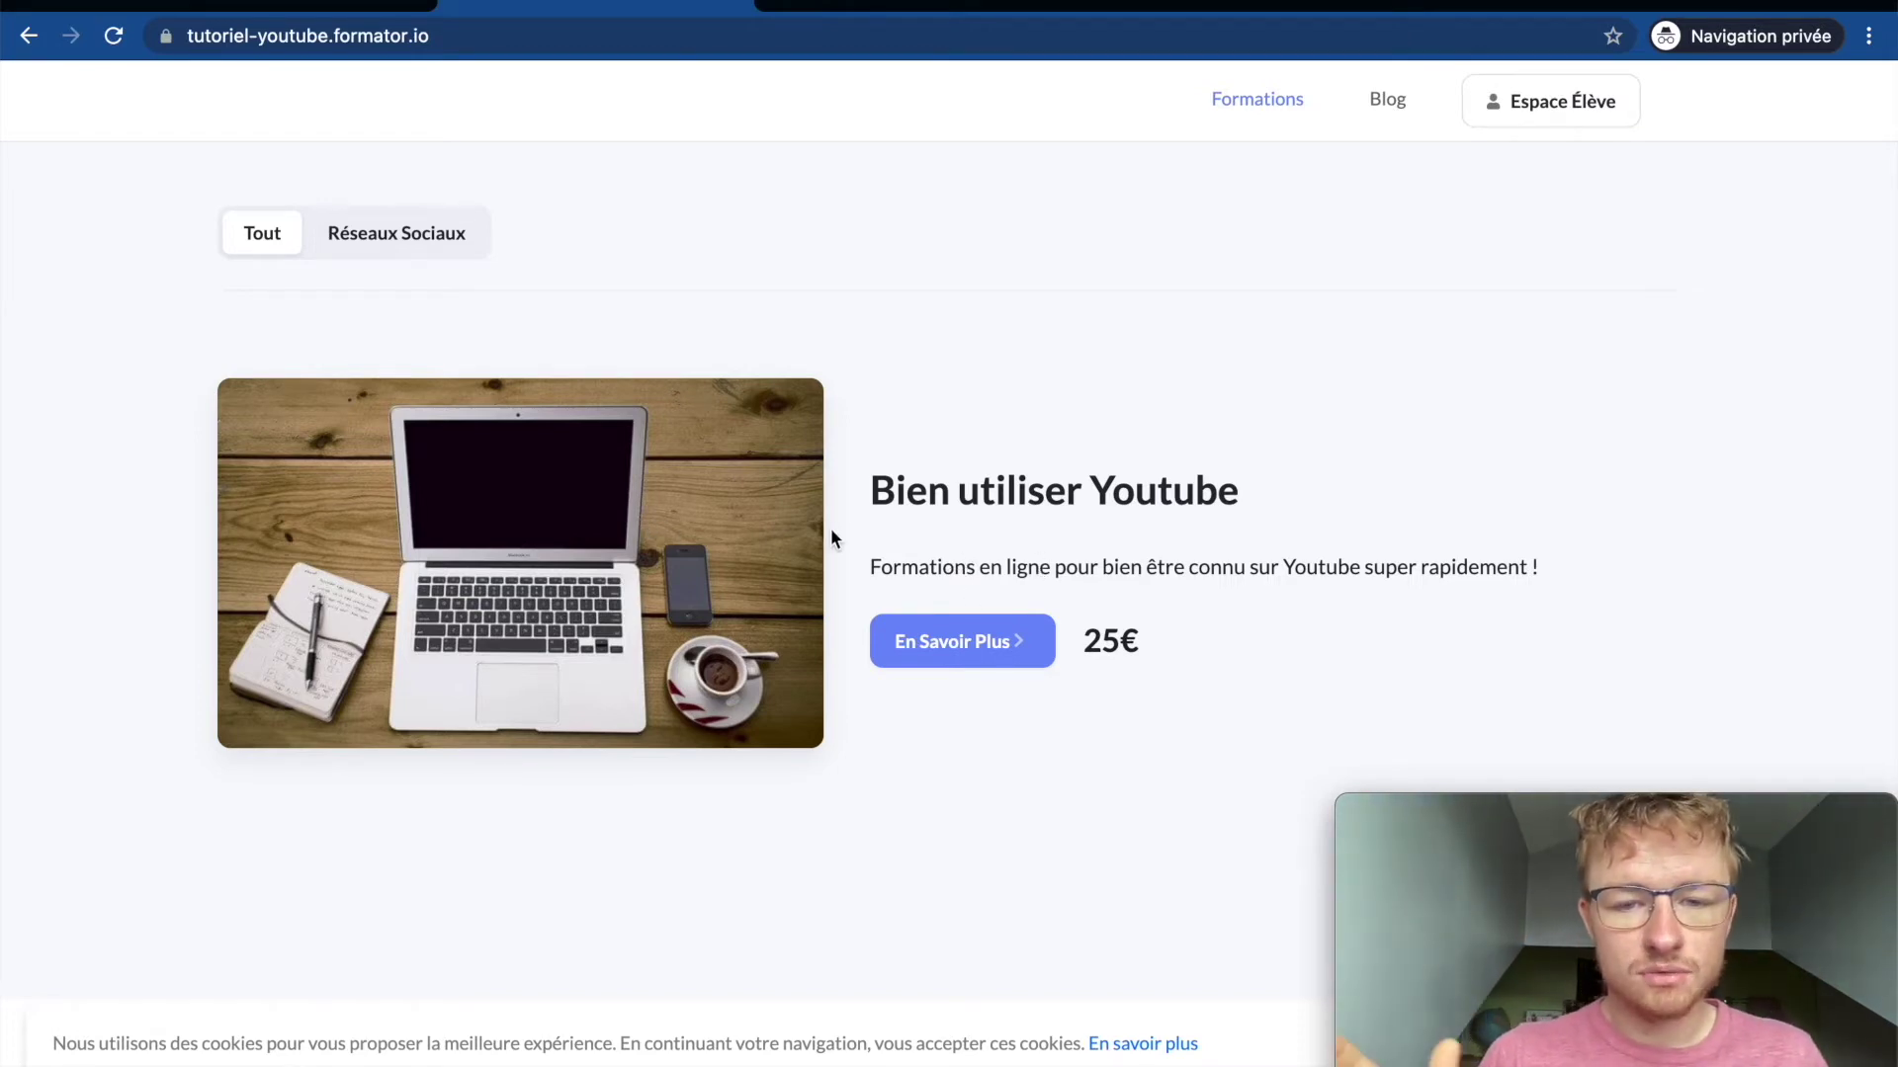
Step: Open the 25 € course's detail page, try Acheter, and dismiss the payment-unavailable message
double_click(1132, 657)
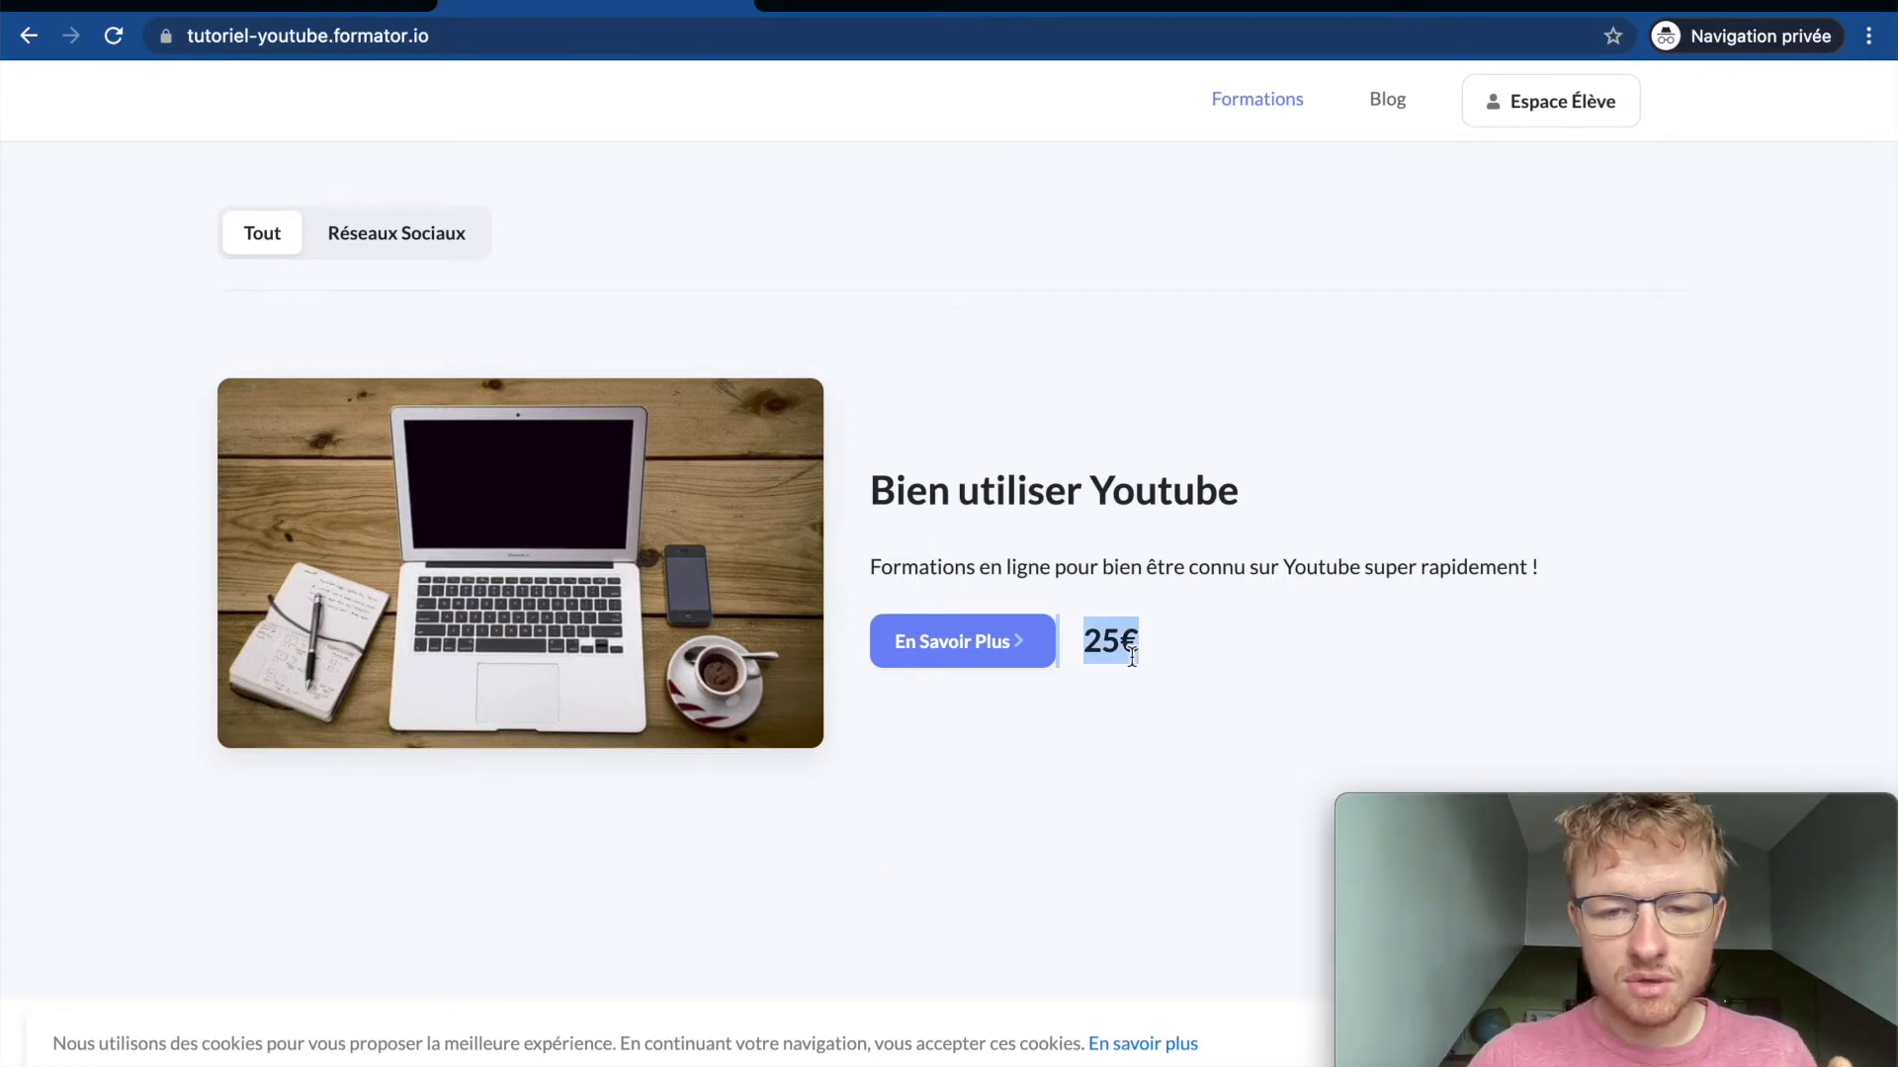
click(956, 660)
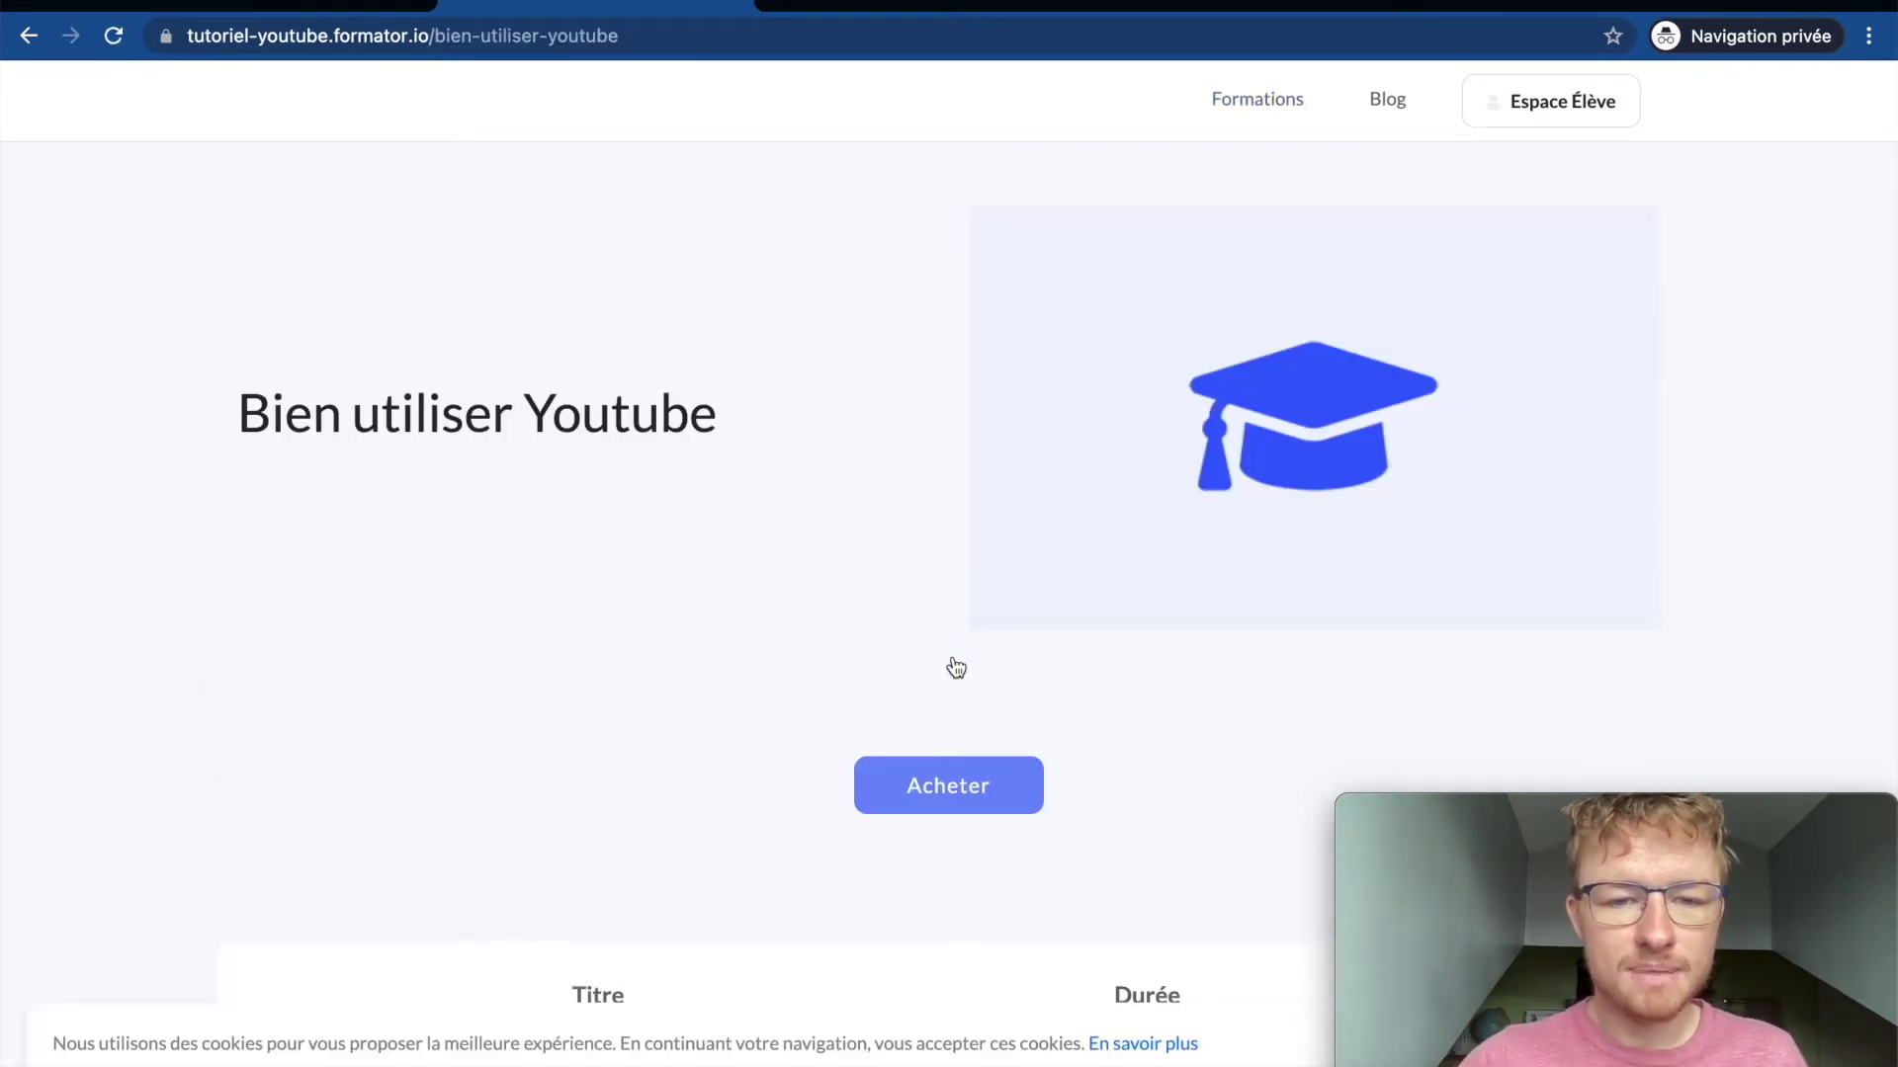
scroll(935, 527, down, 1)
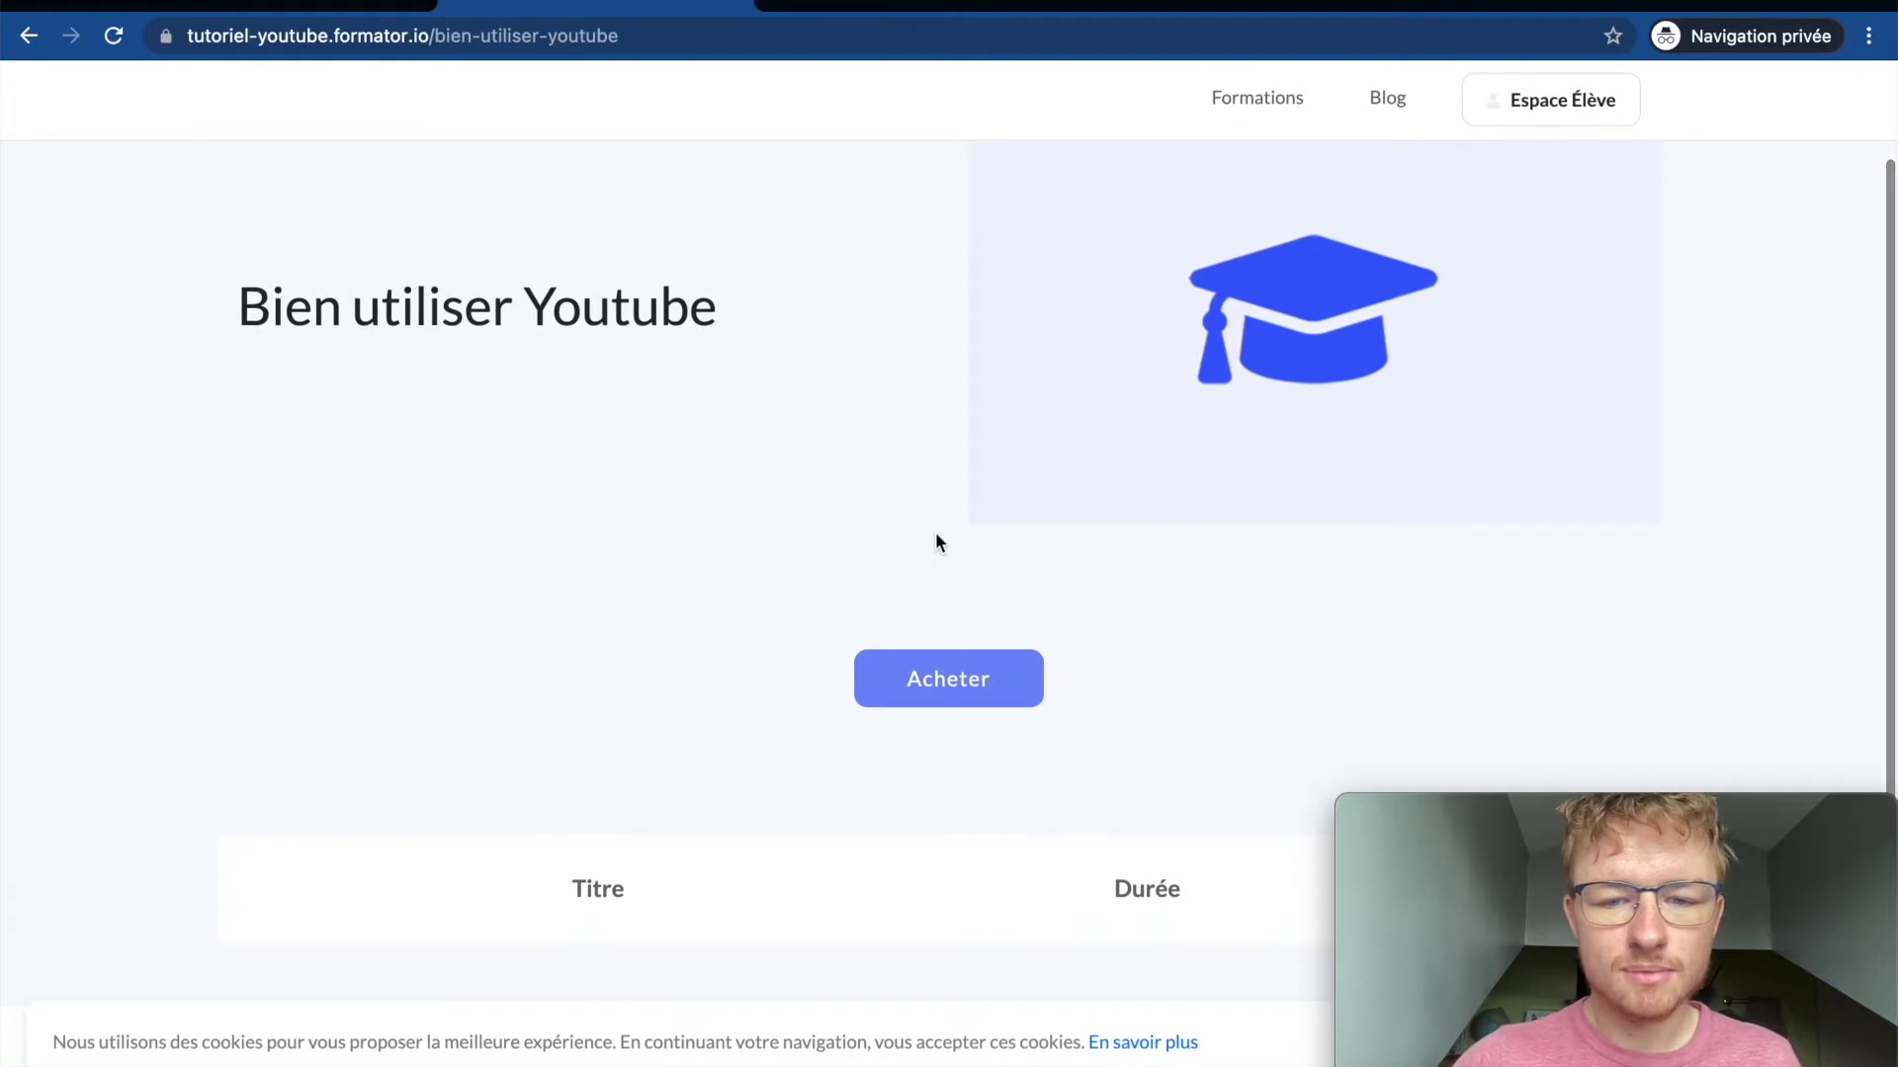
click(932, 690)
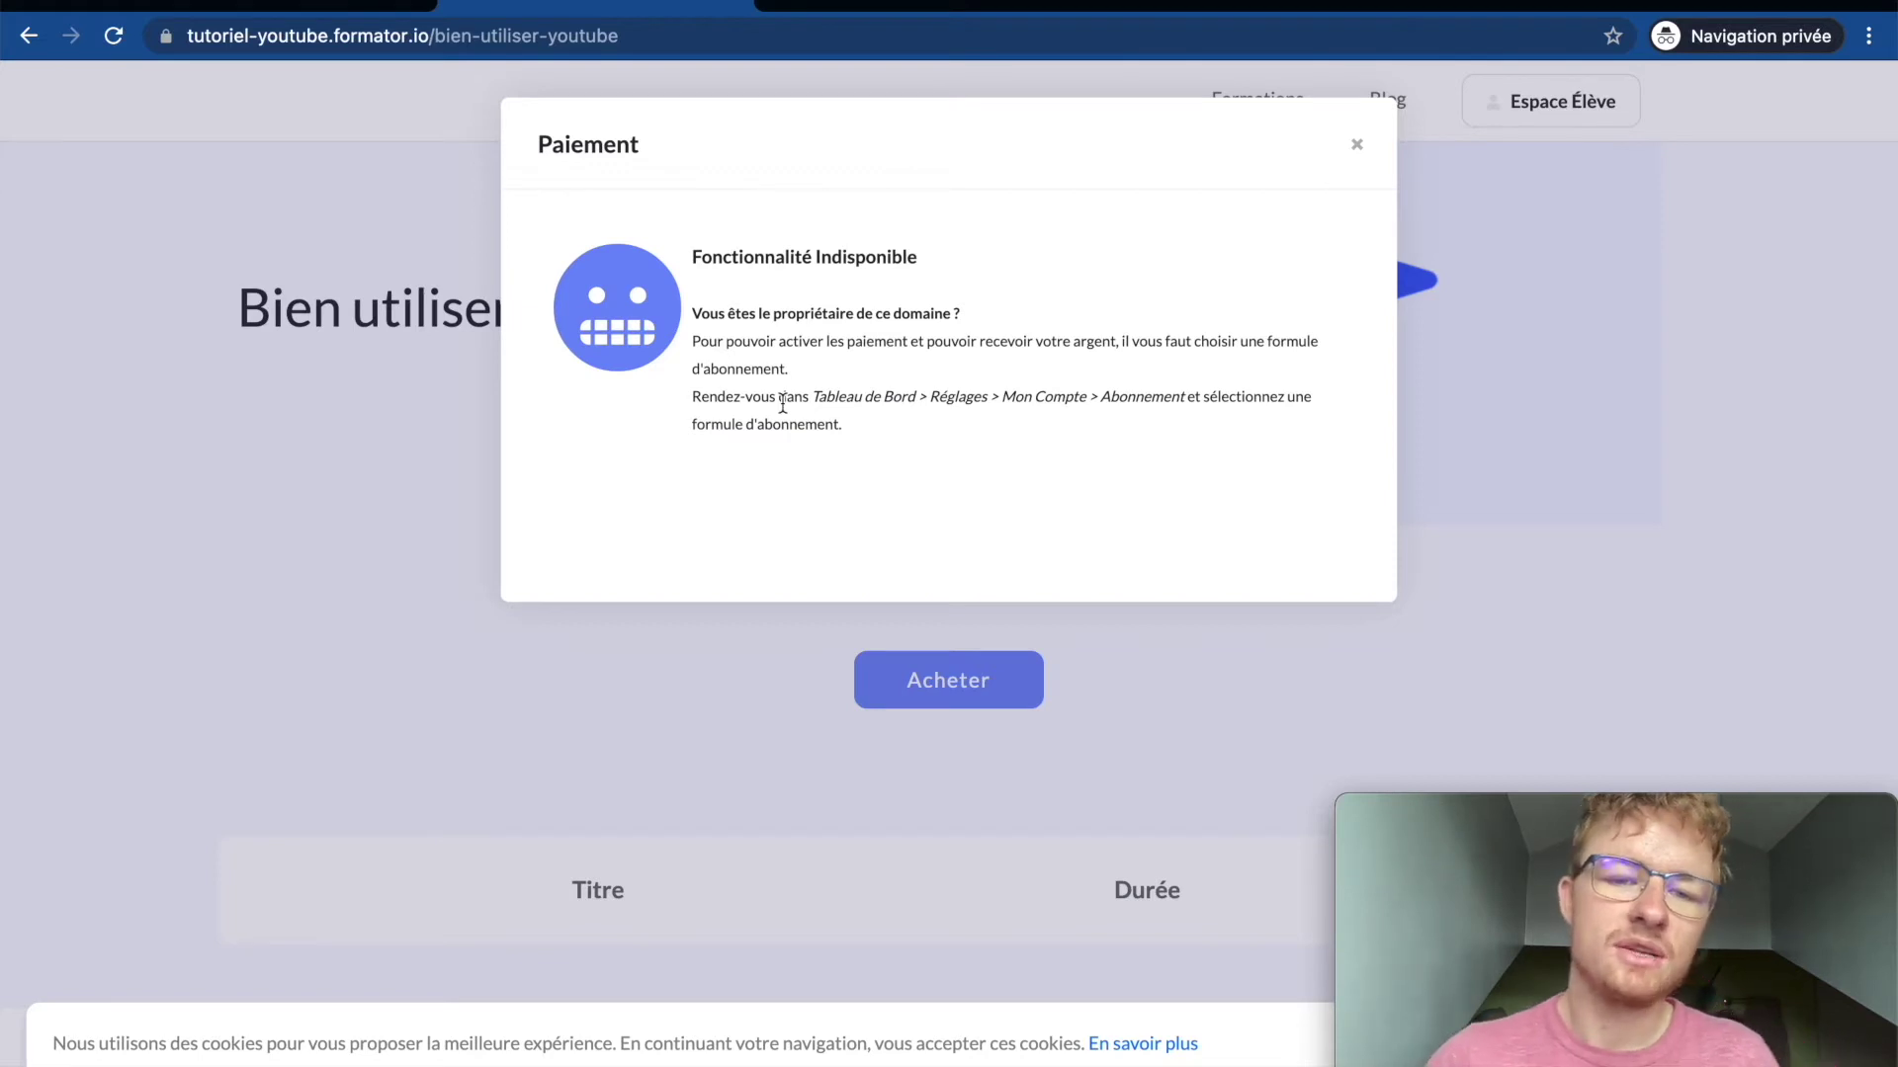
click(381, 467)
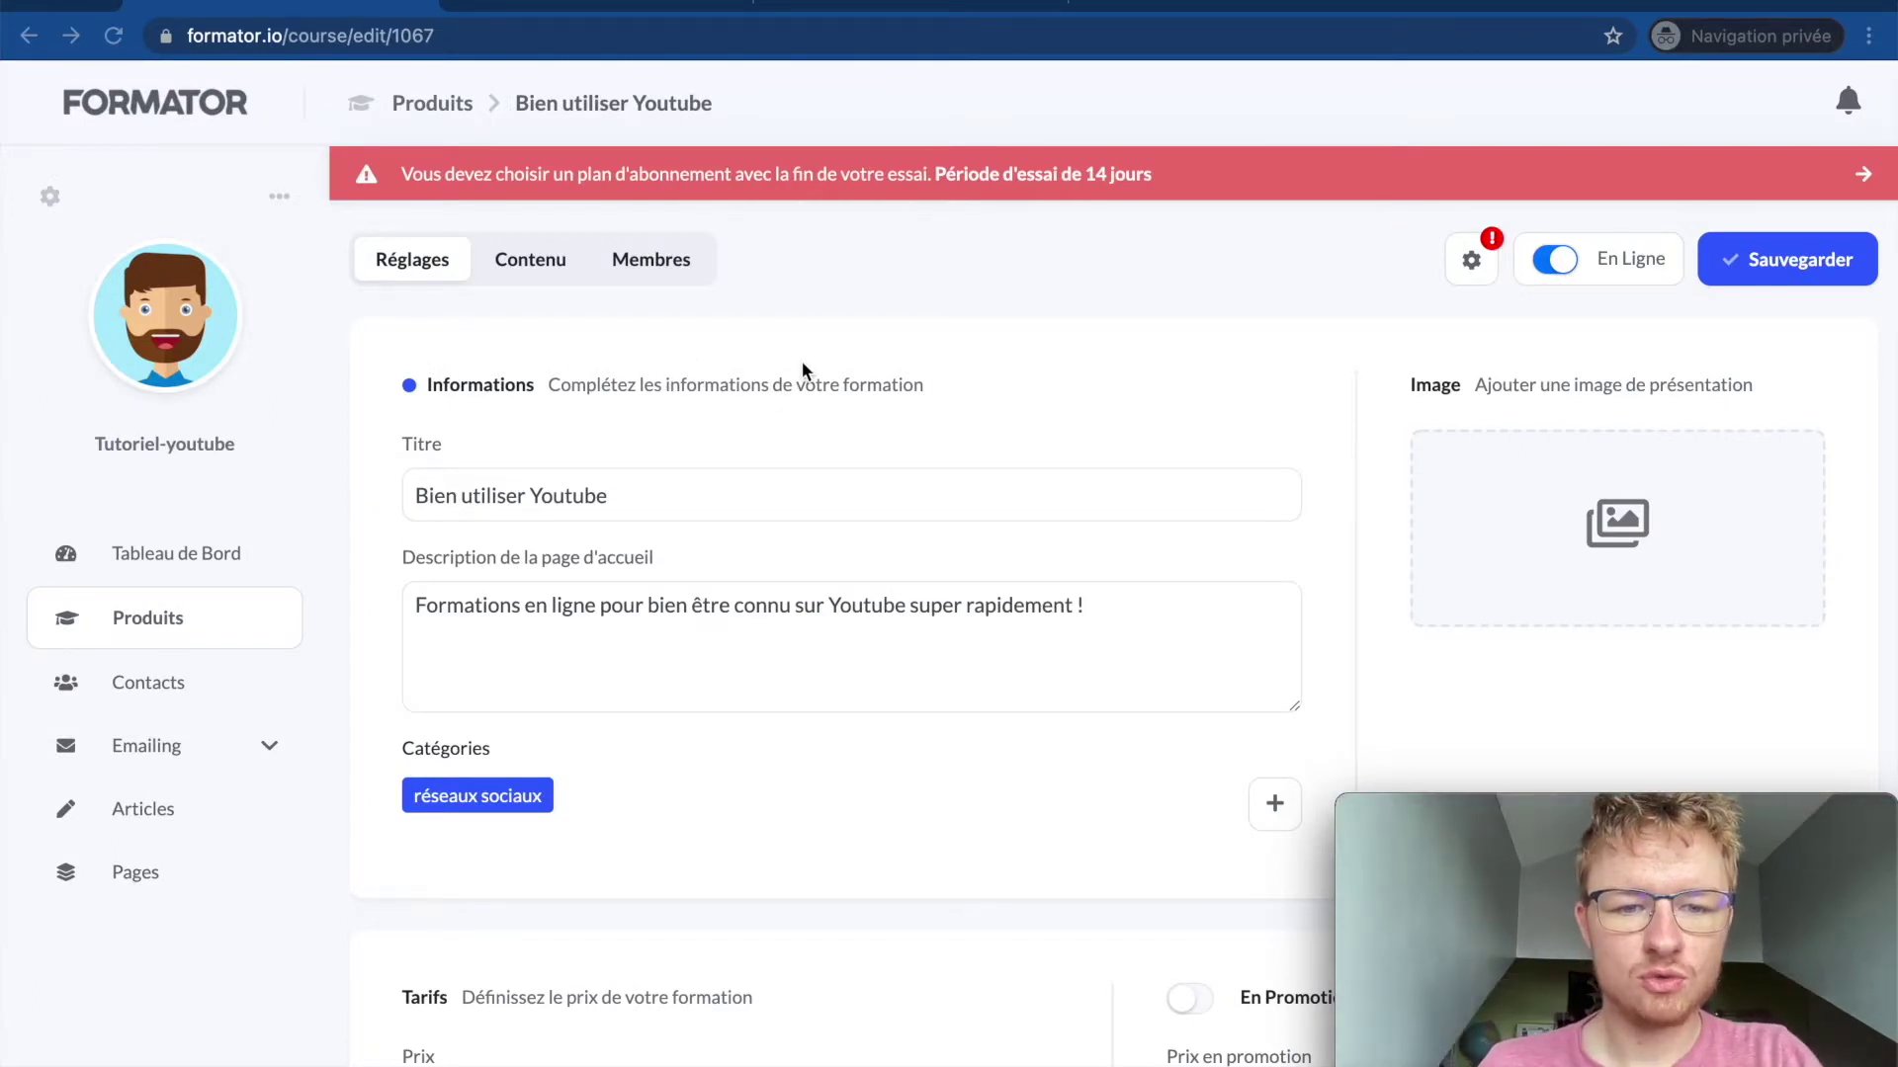
scroll(589, 327, down, 5)
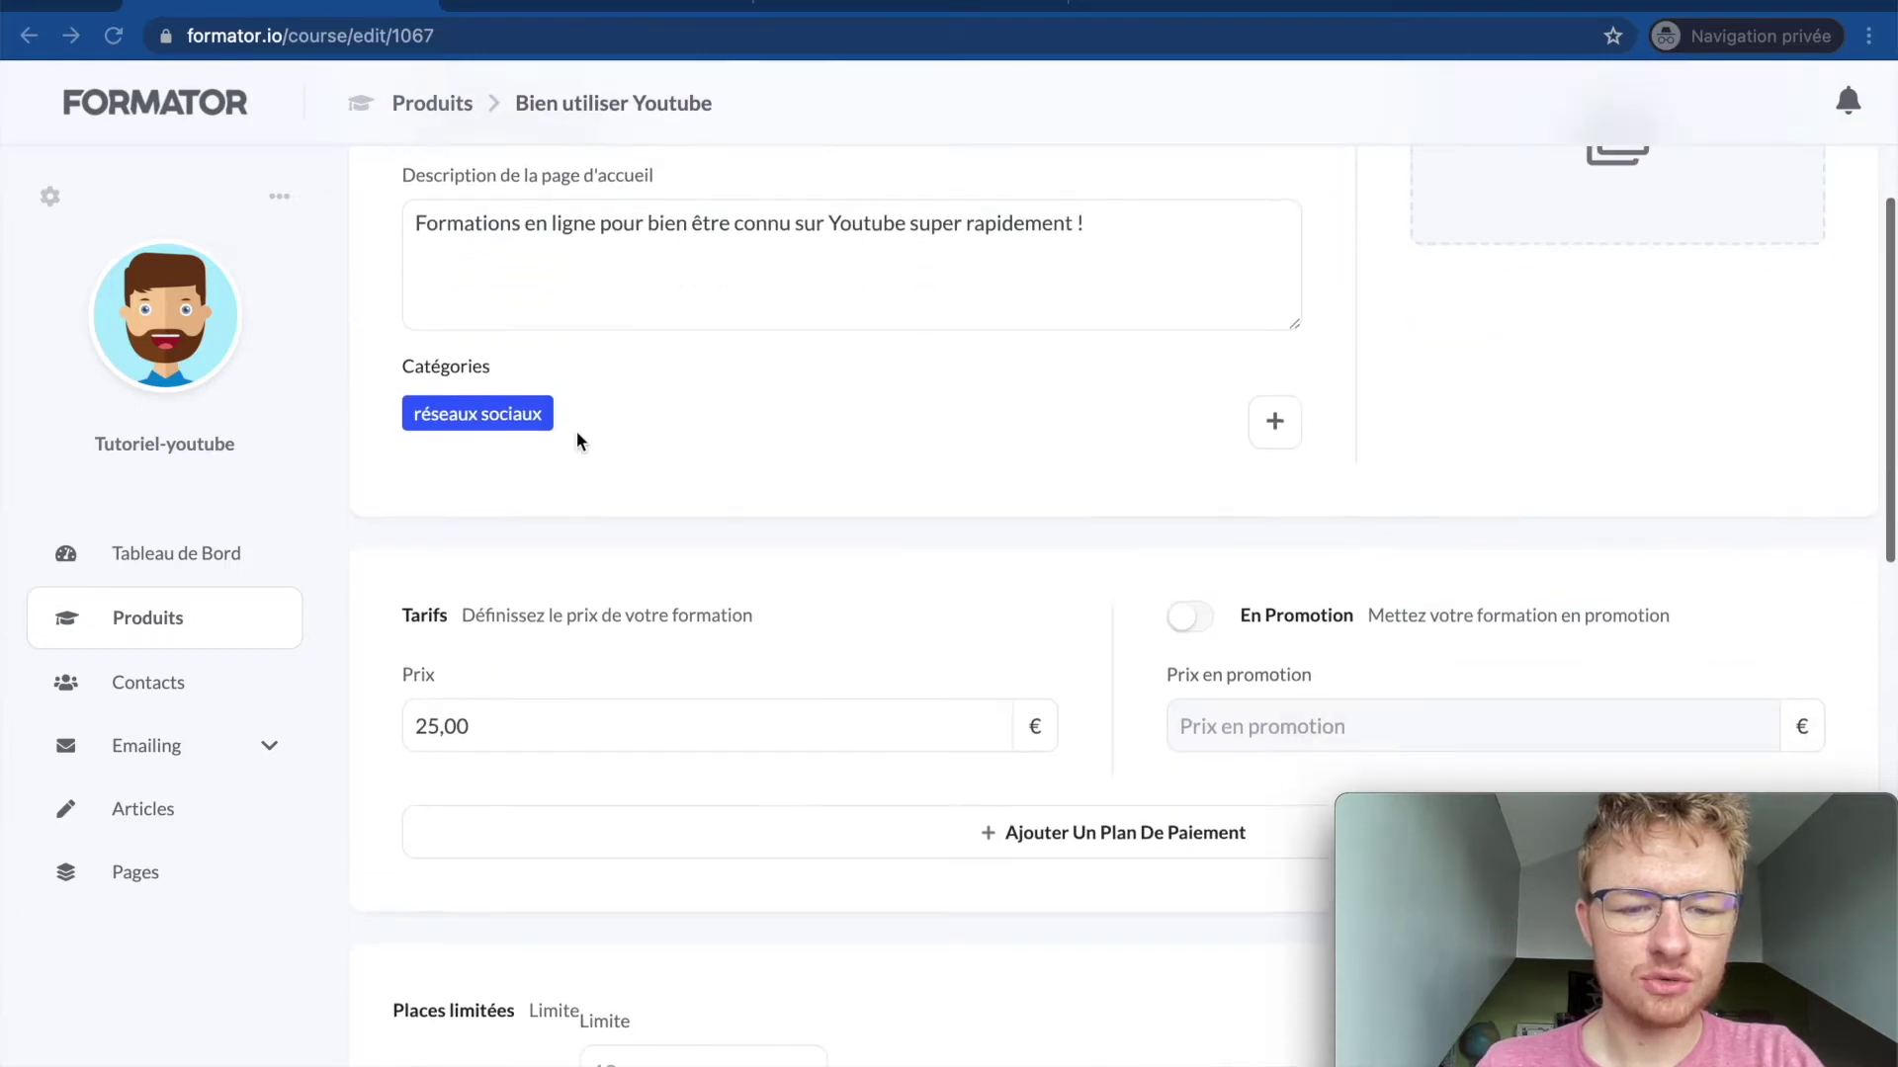
scroll(572, 140, up, 5)
click(584, 4)
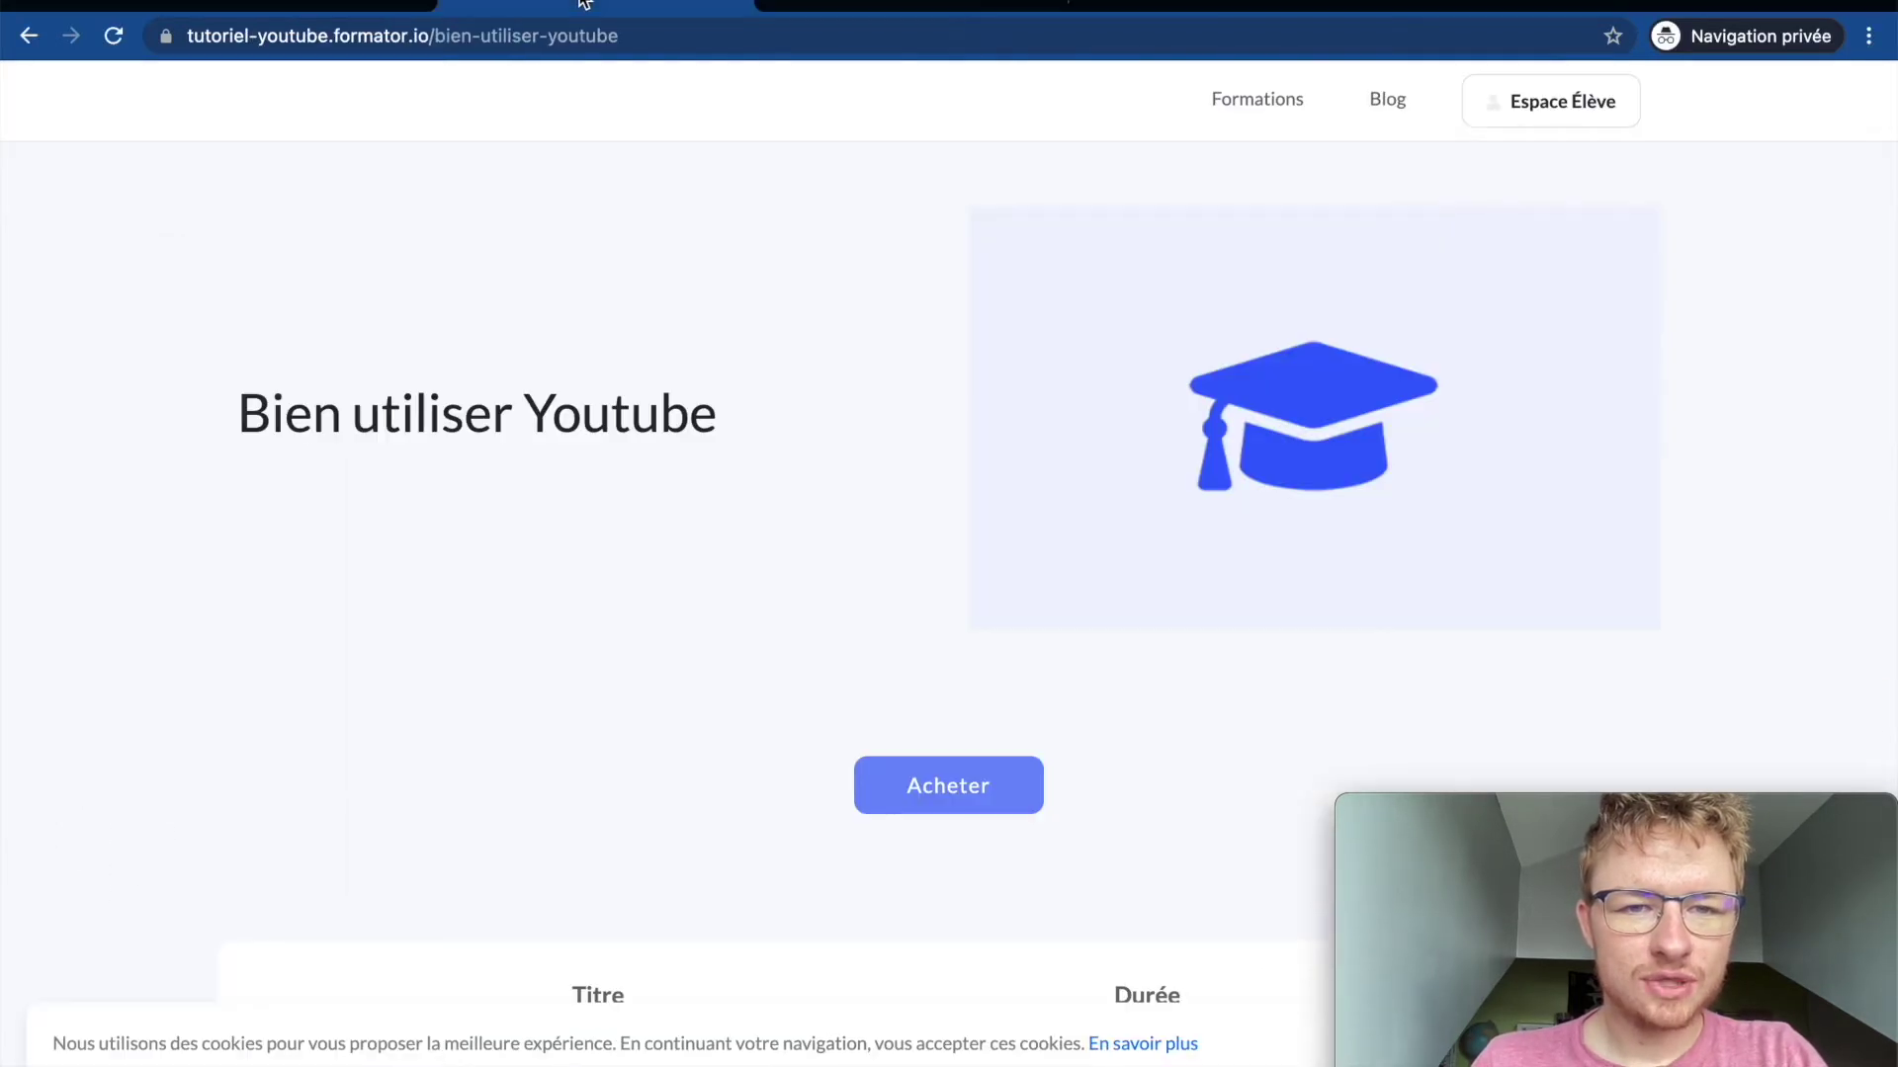
Step: Open the backpacker Vignette YouTube template in Canva for editing
click(884, 12)
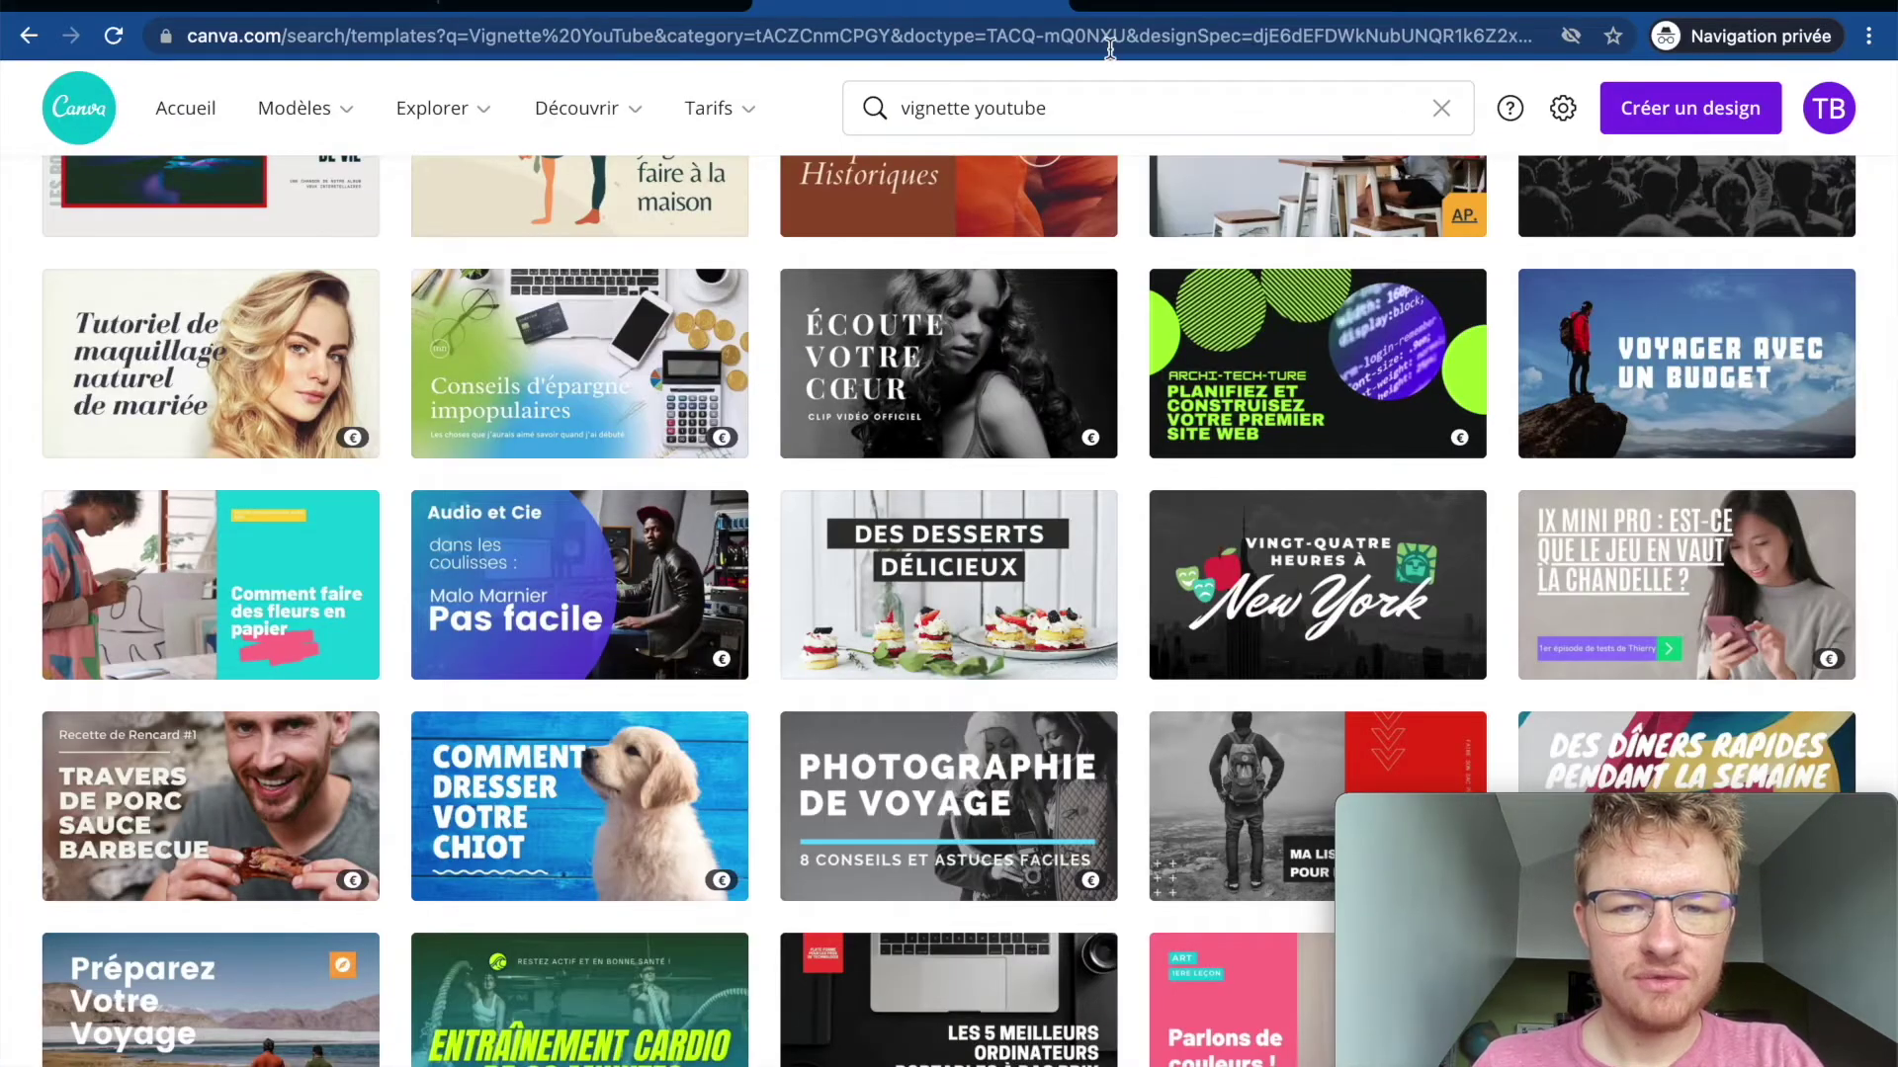
click(1088, 115)
scroll(1084, 613, up, 5)
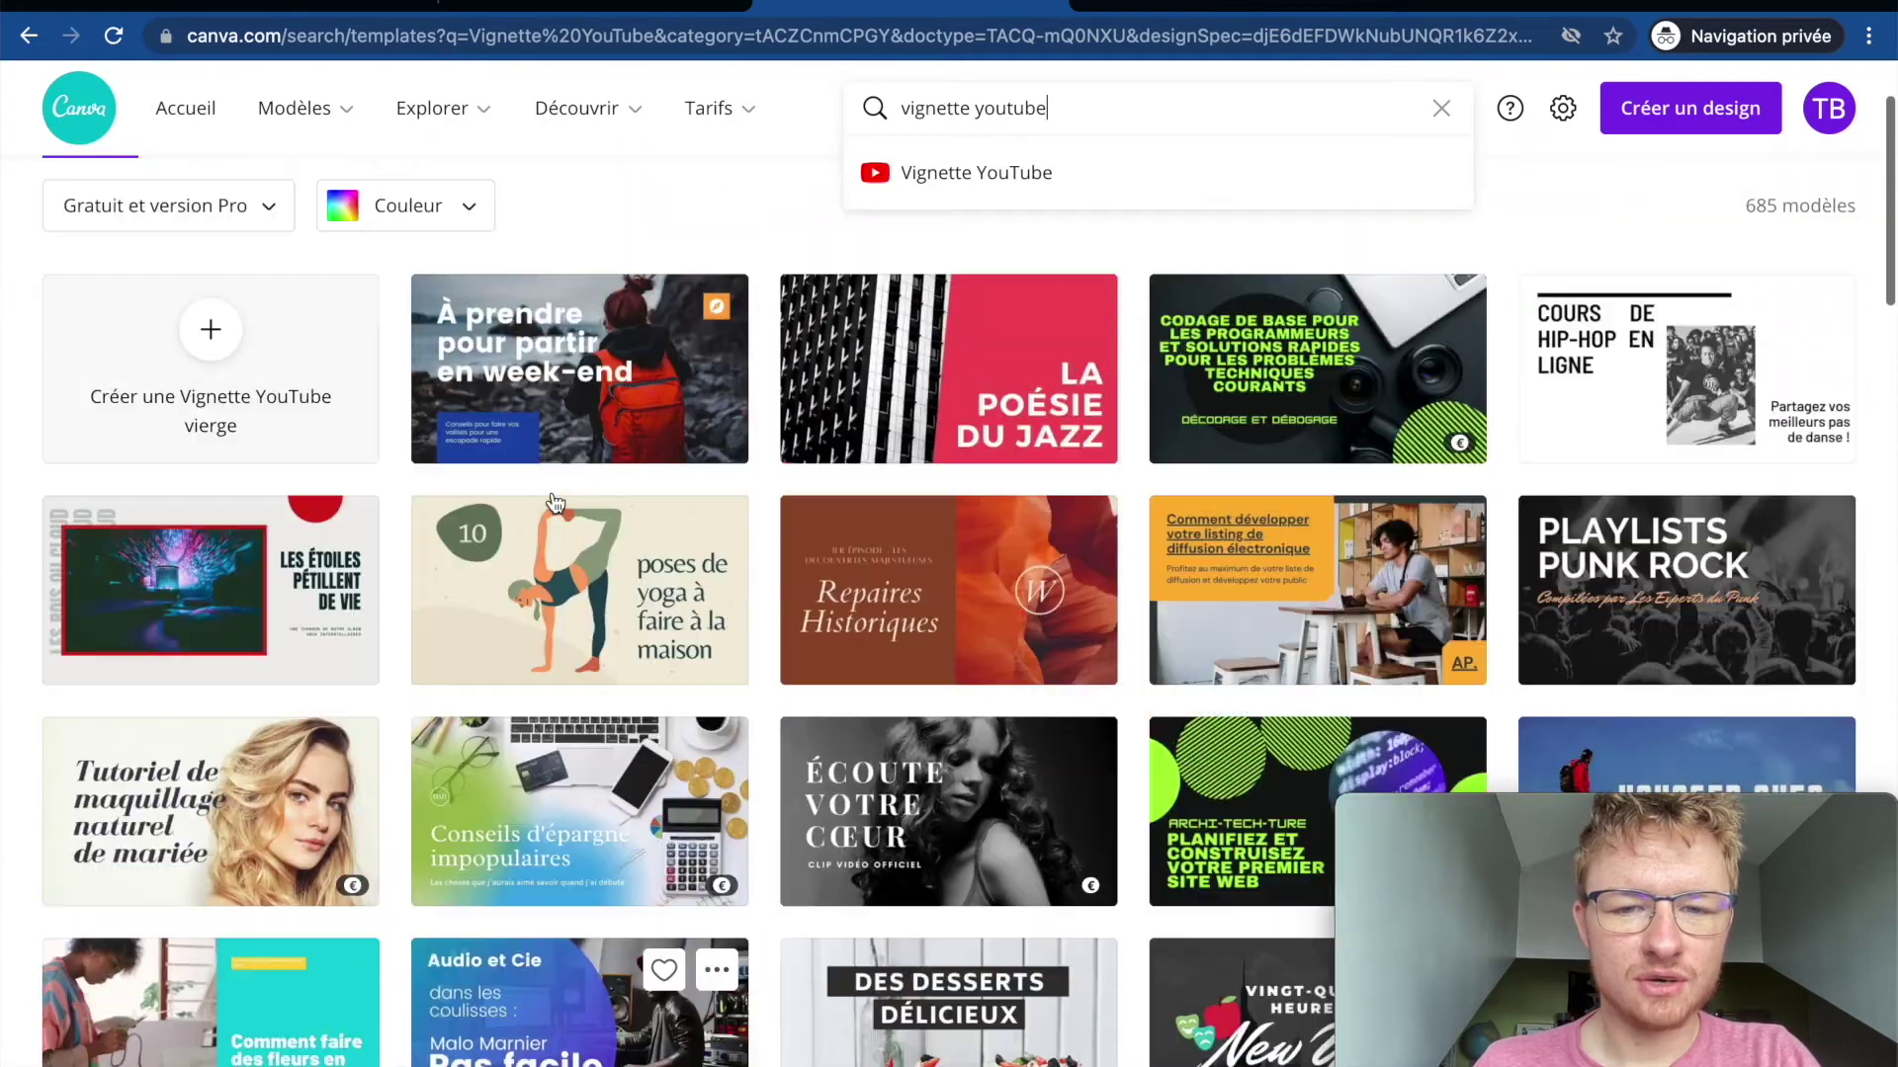
scroll(1085, 613, down, 2)
scroll(1322, 619, down, 5)
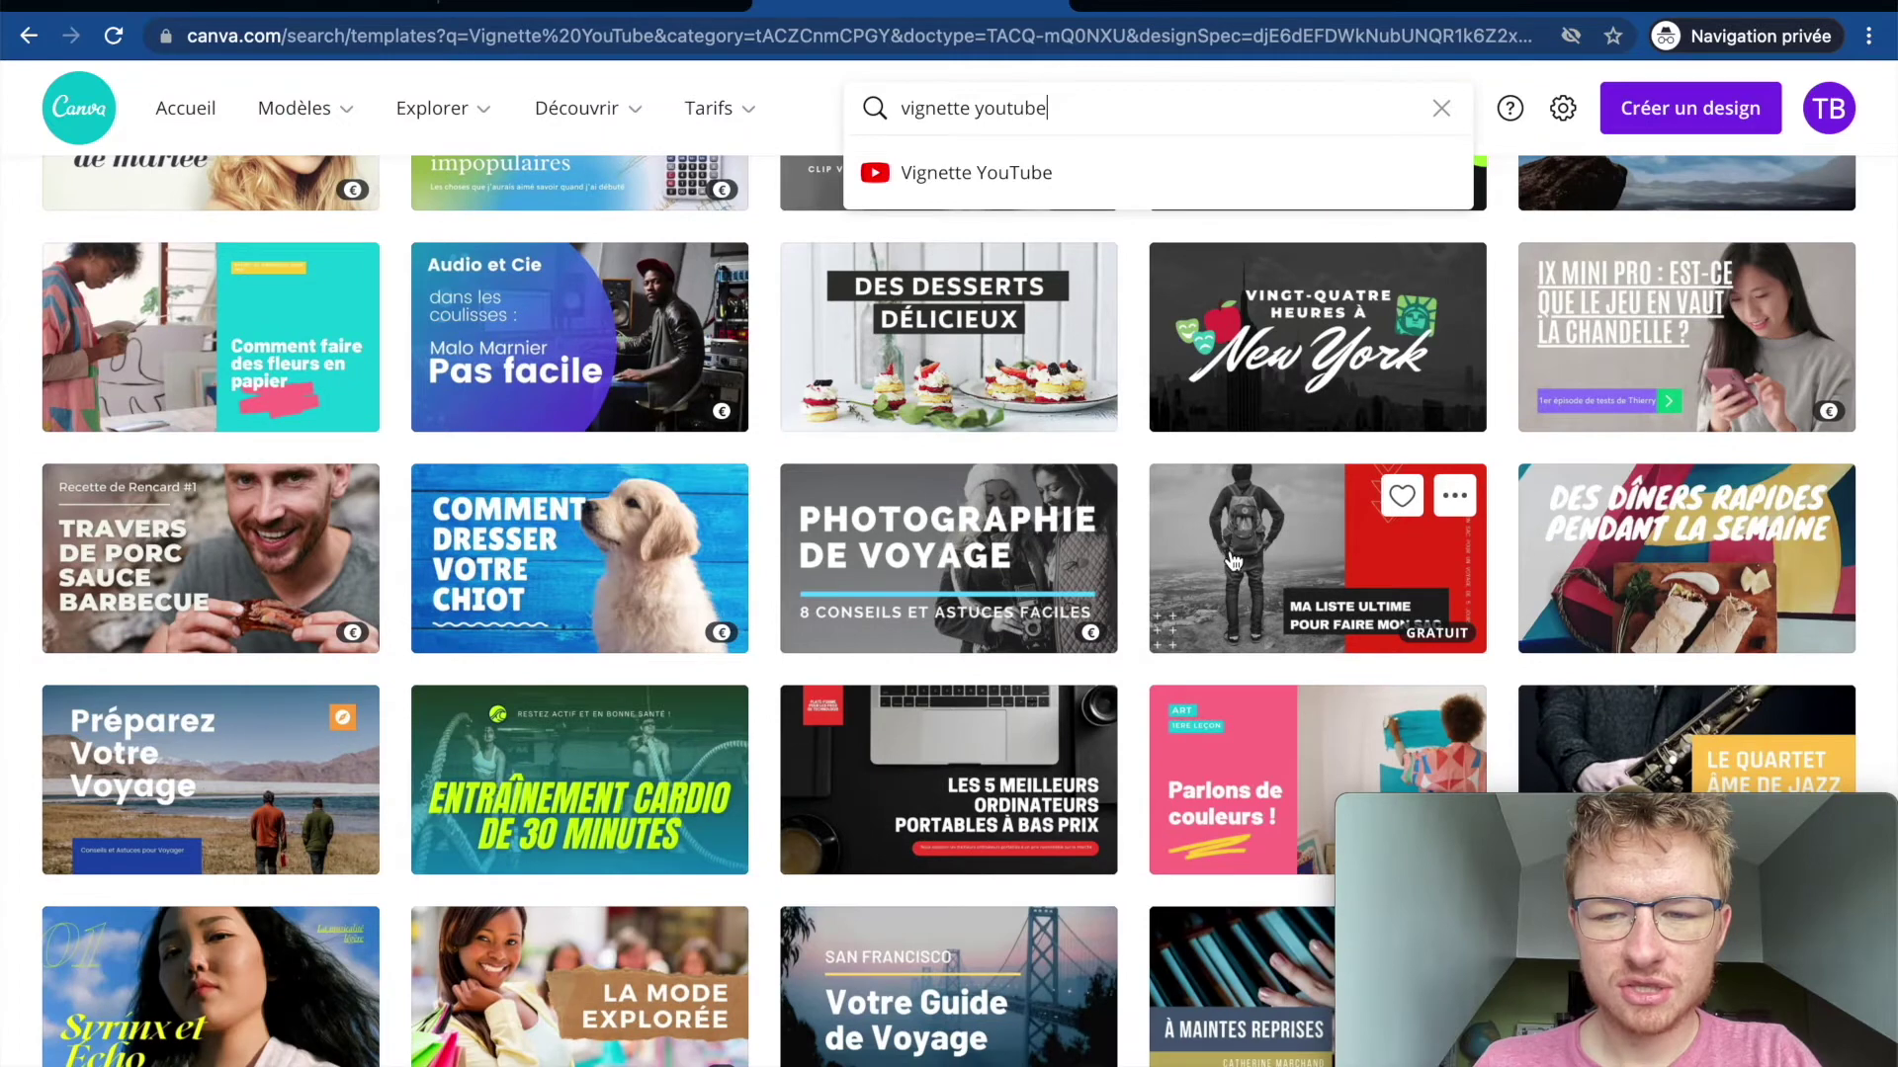
click(1267, 551)
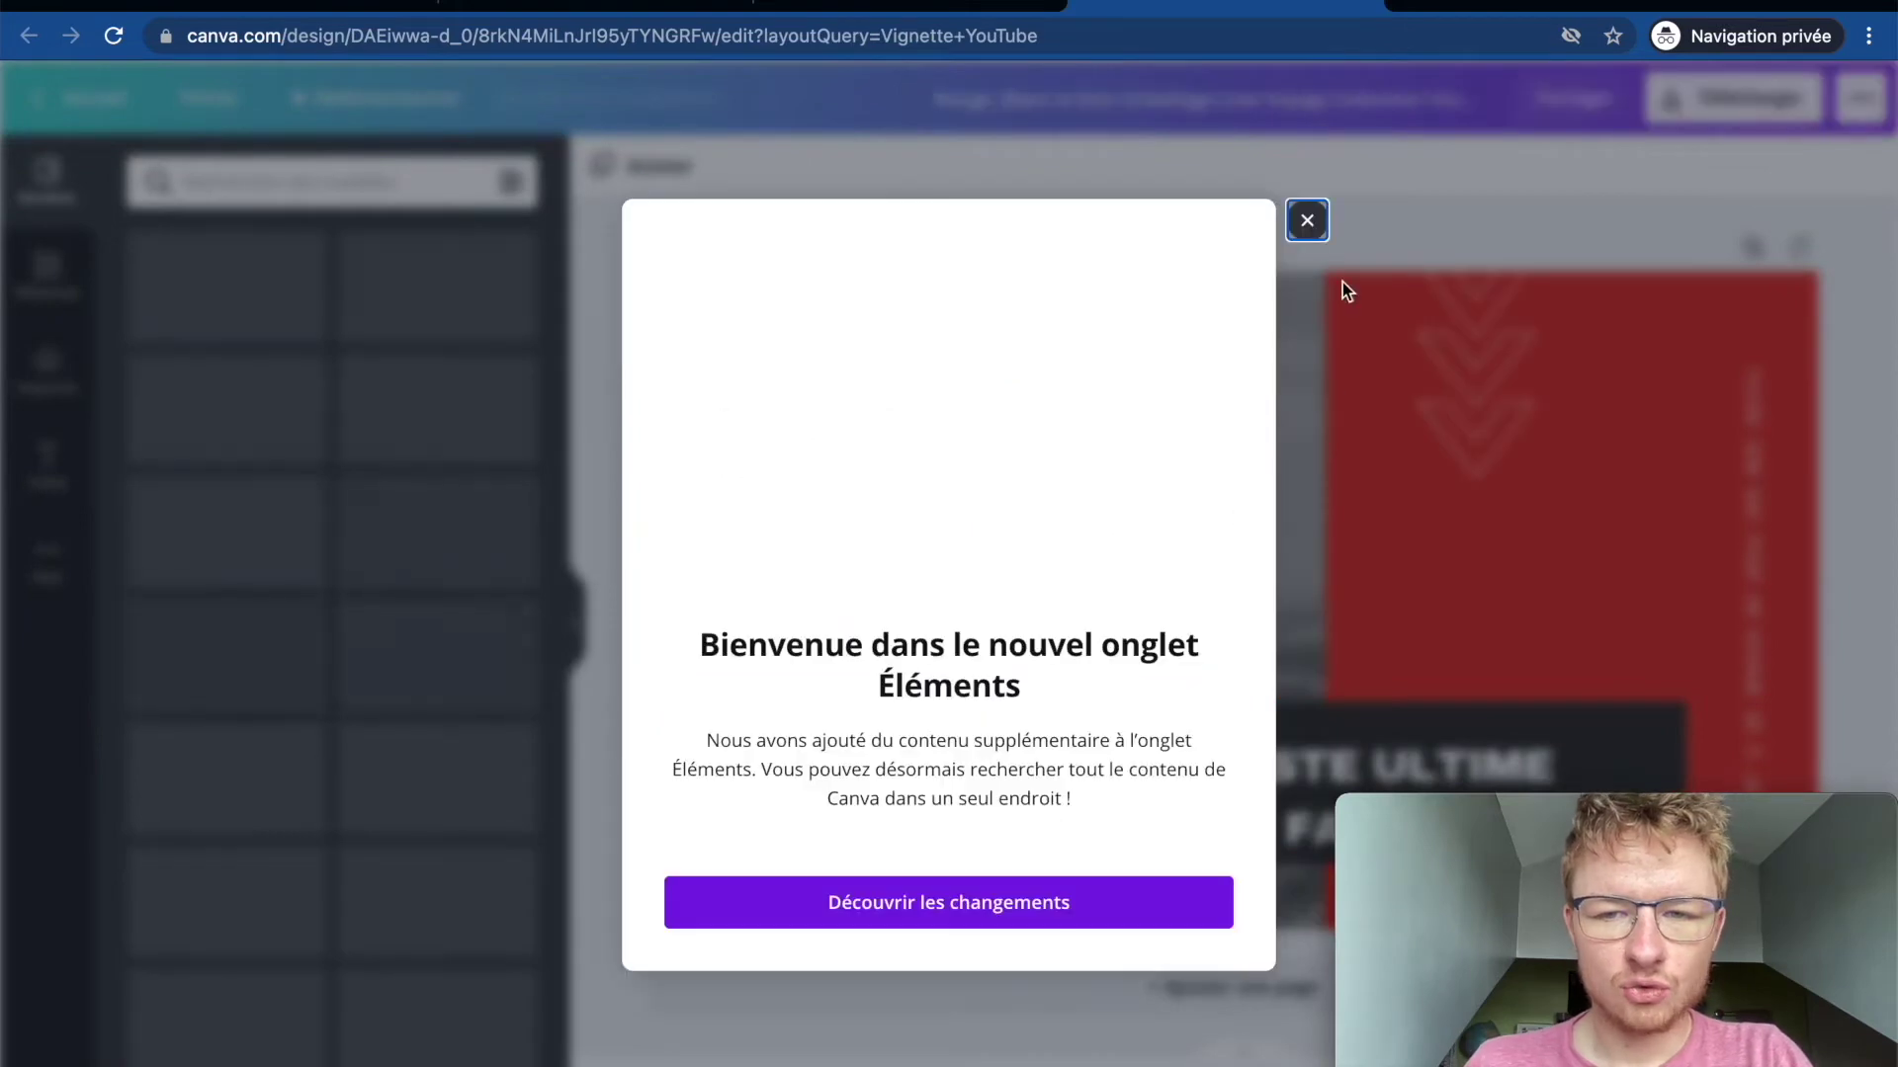
click(1305, 219)
Step: Replace the headline with FORMATION / ULTIME / YOUTUBE on three lines
double_click(1253, 767)
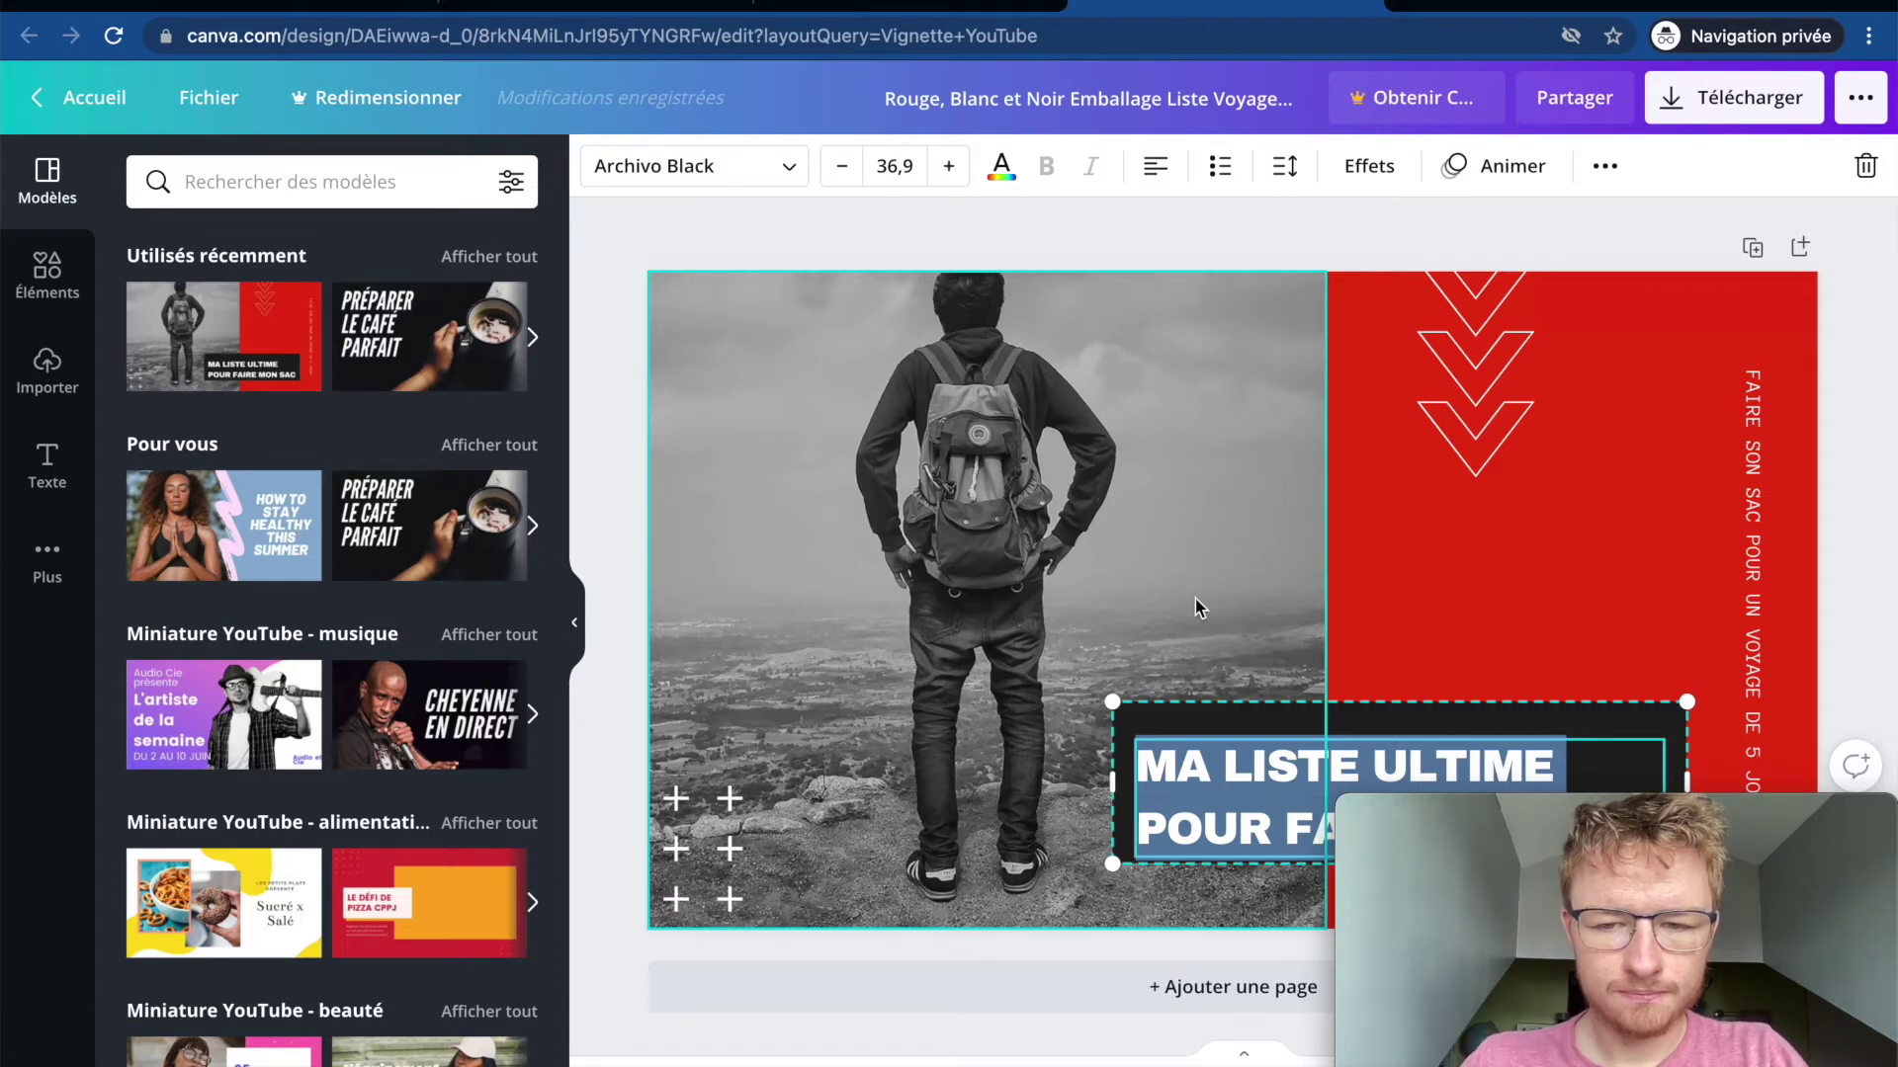
text(MA FOR)
key(BackSpace)
key(BackSpace)
key(BackSpace)
key(BackSpace)
key(BackSpace)
text(F)
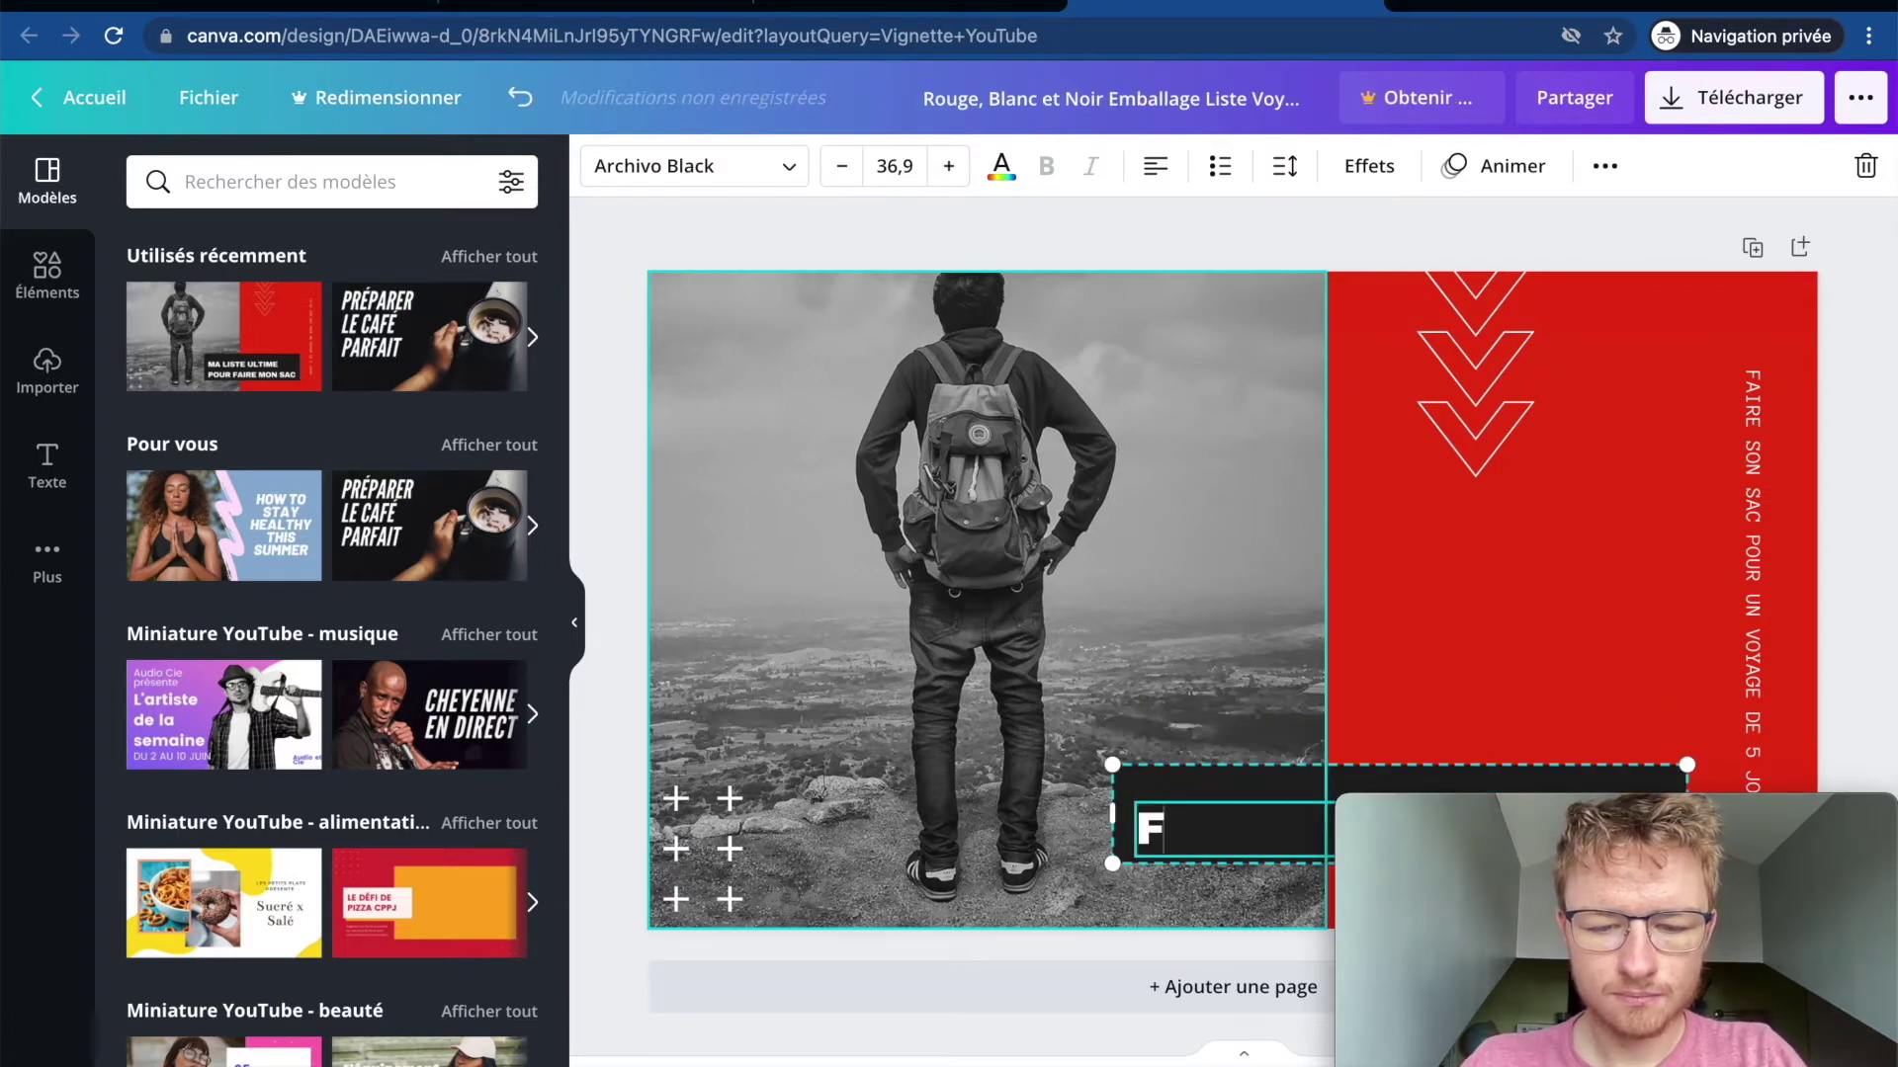
text(ORMATION)
key(Return)
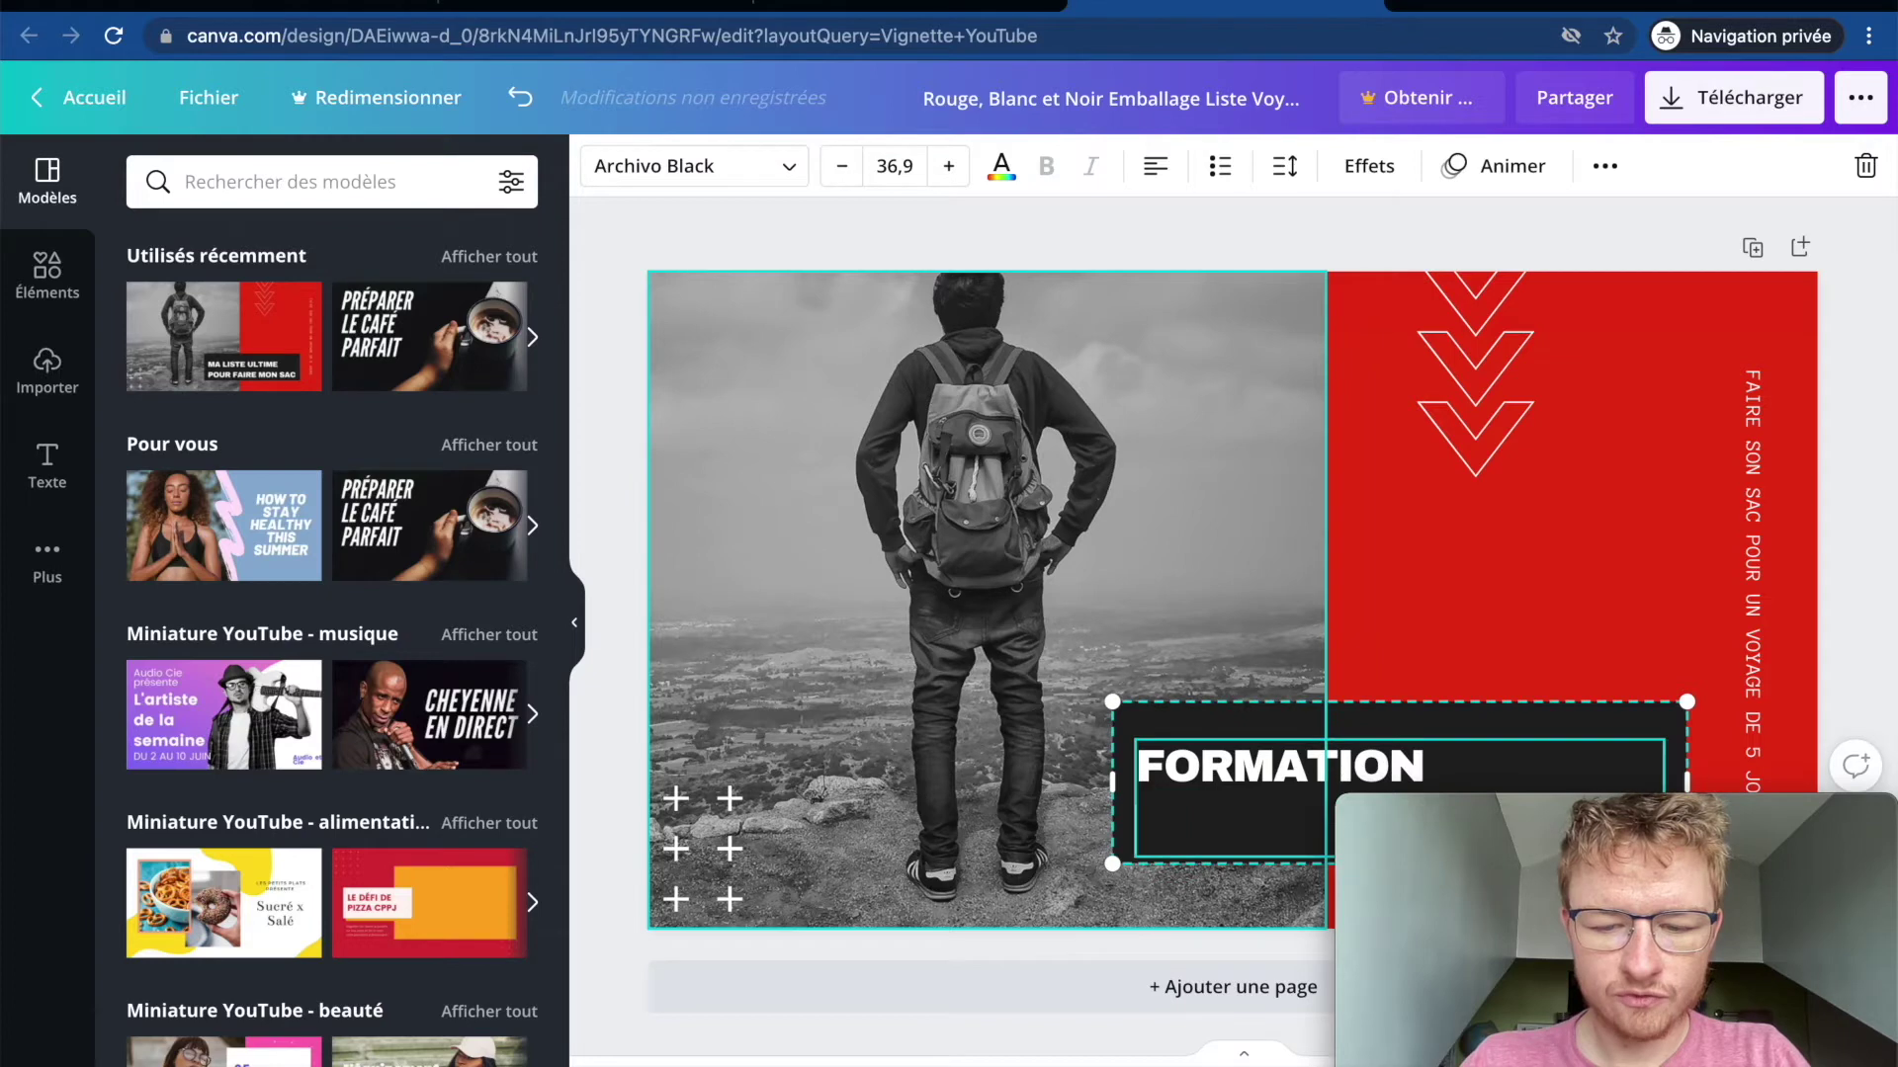
text(ULTIME)
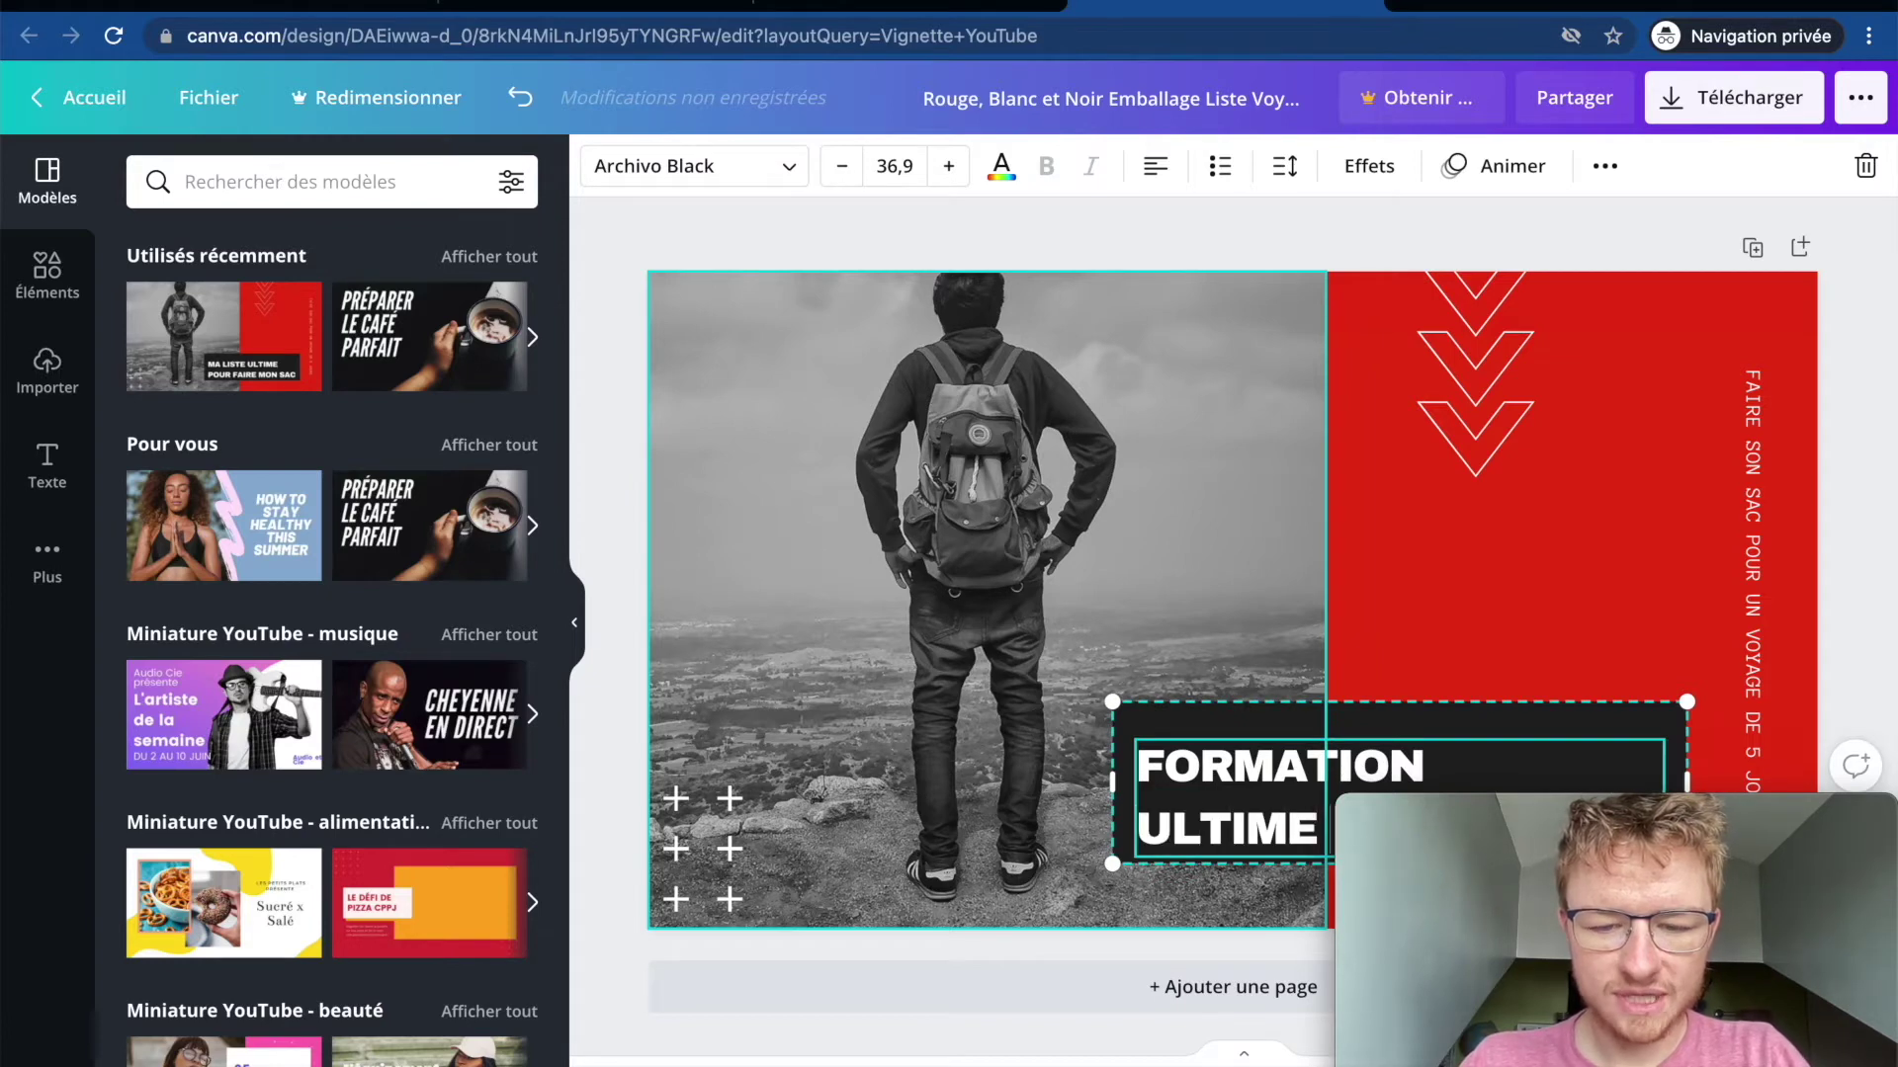
key(Return)
text(YOUTUB)
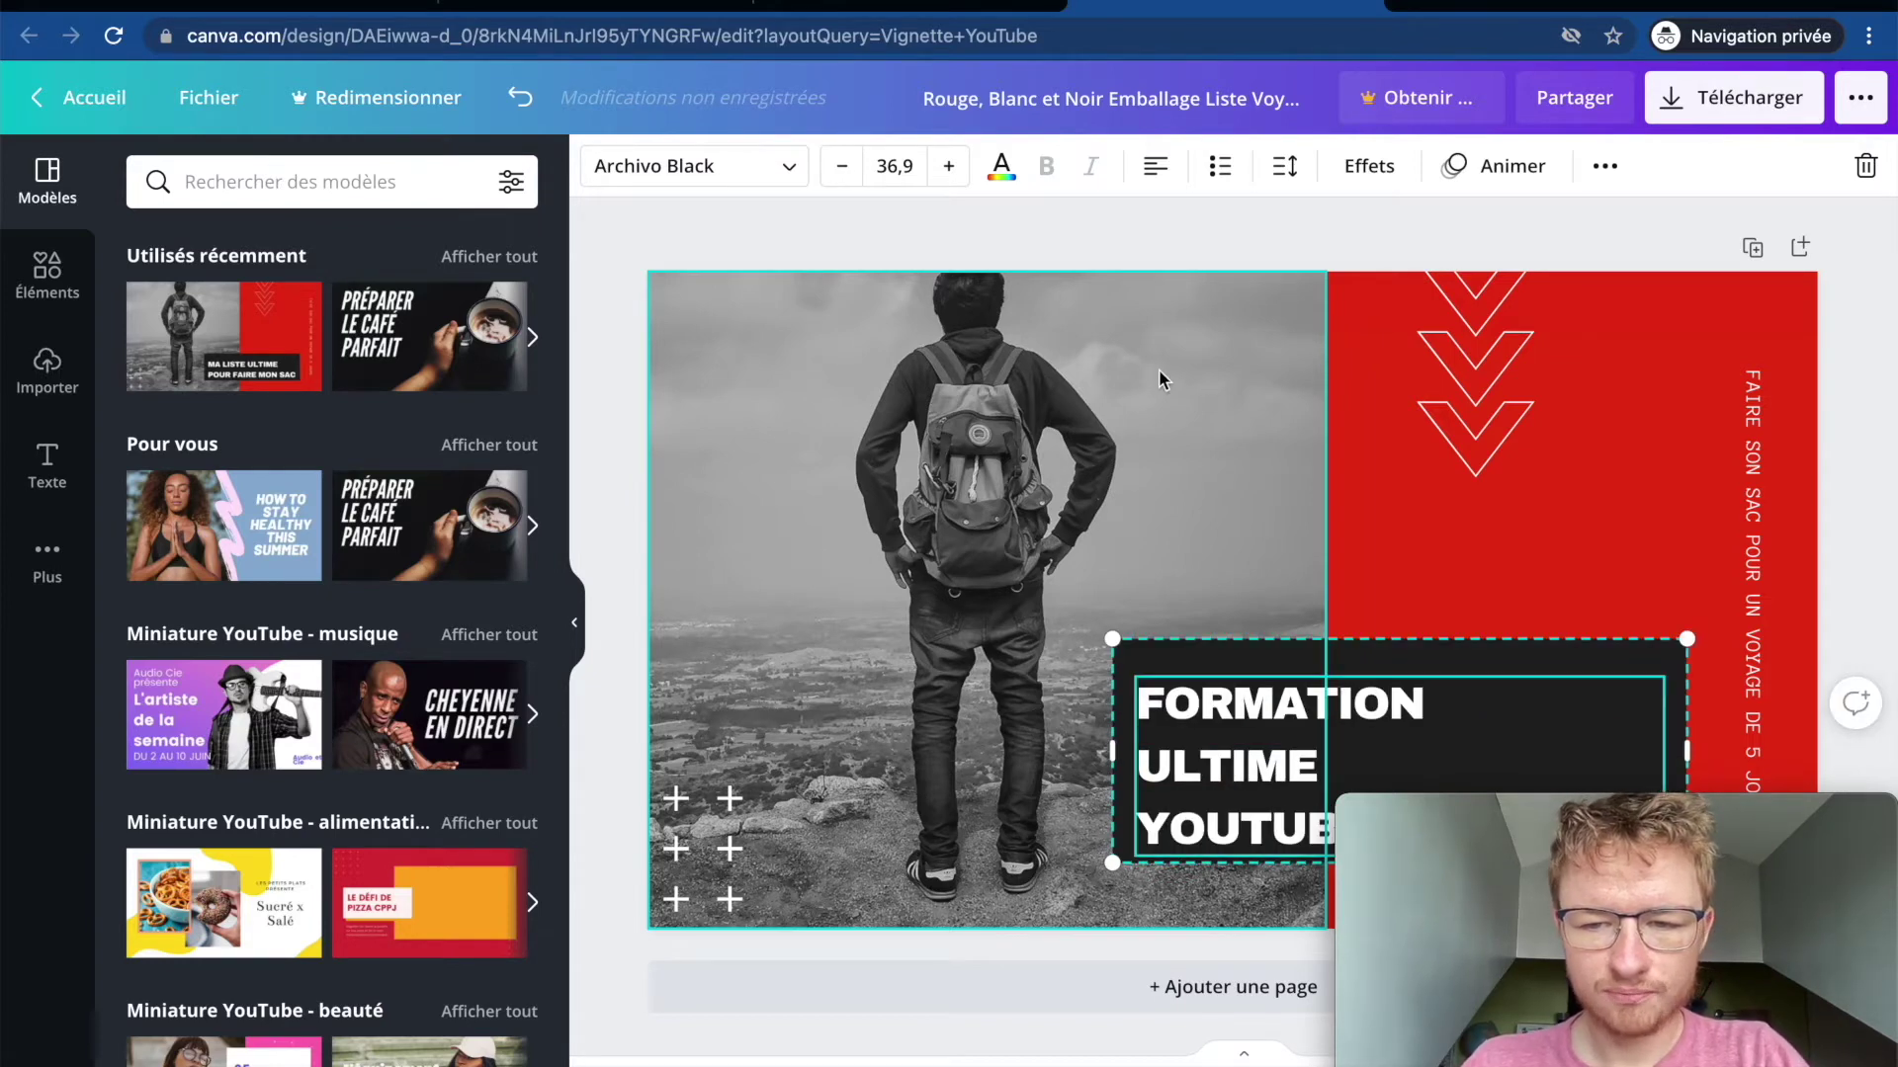
click(1185, 495)
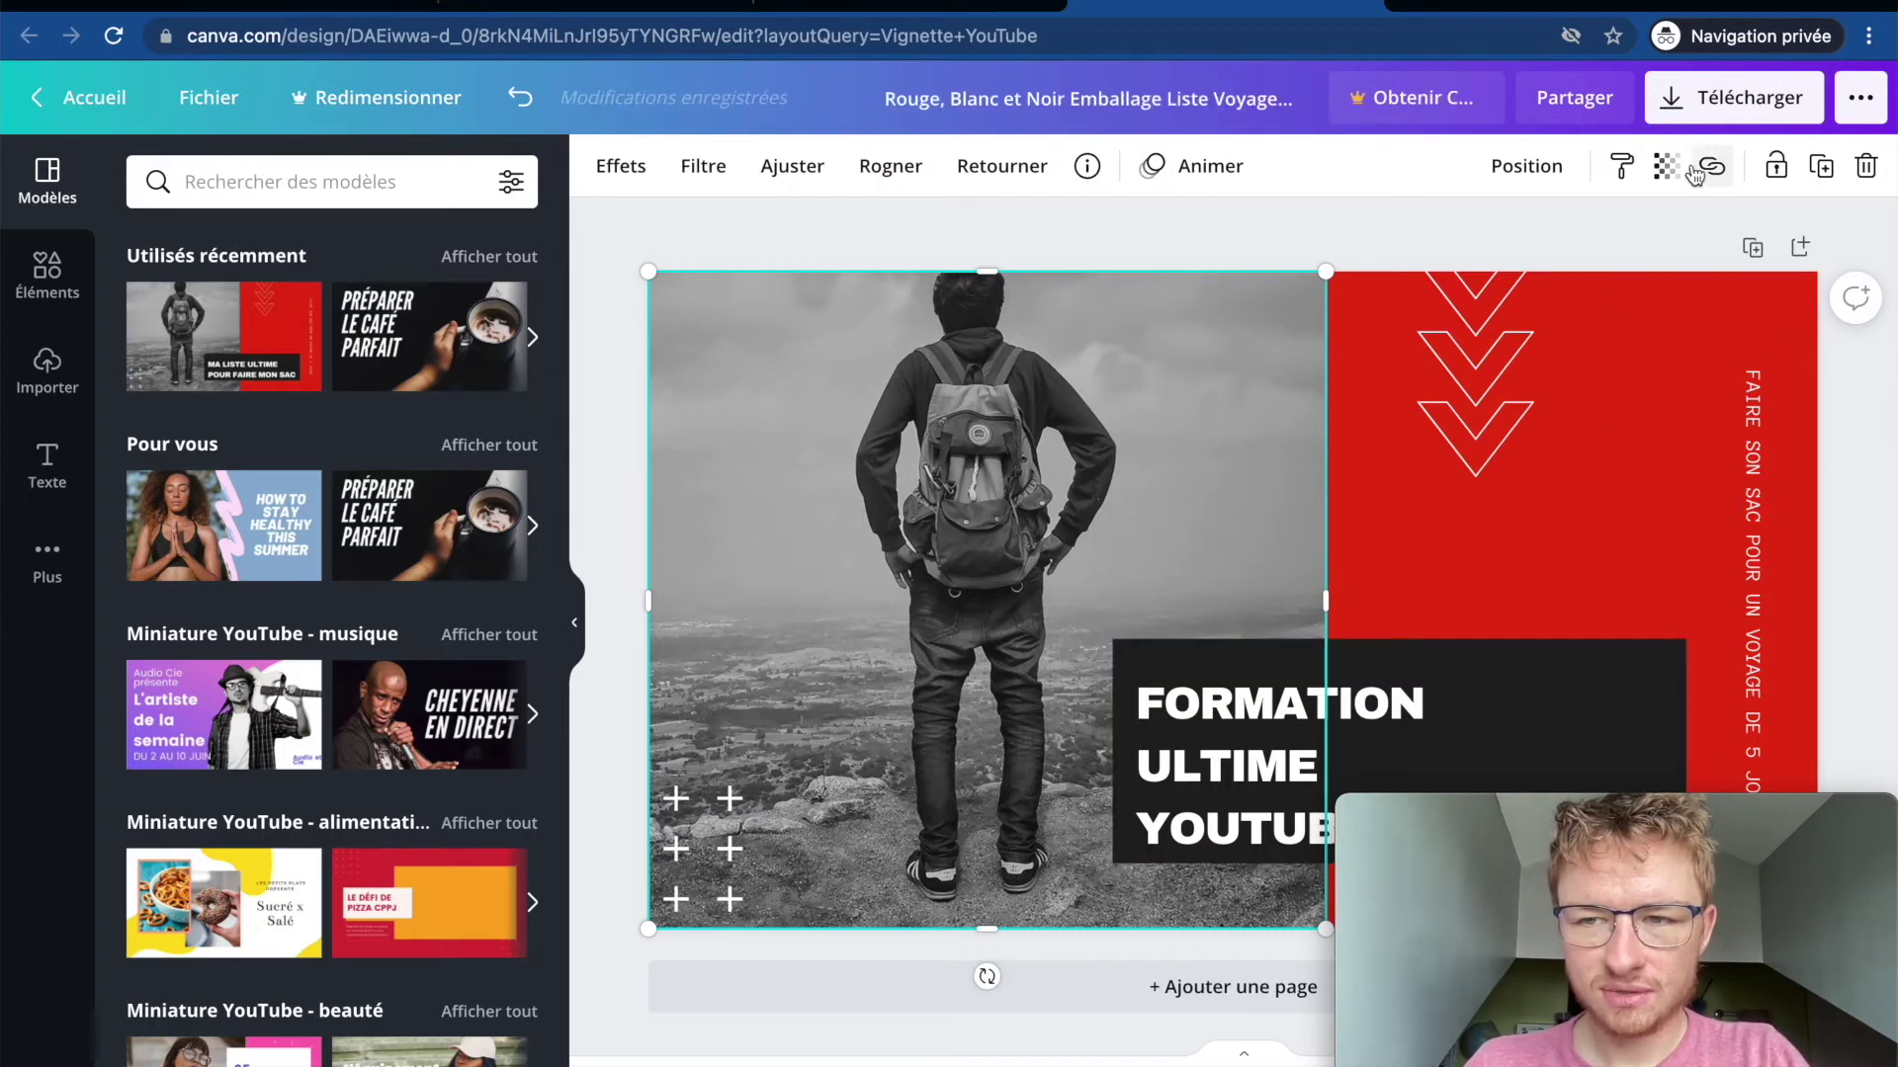
Step: Download the thumbnail as a JPG and save it in Téléchargements
click(1725, 121)
click(1602, 271)
click(1601, 286)
click(1597, 293)
click(1598, 376)
click(1613, 601)
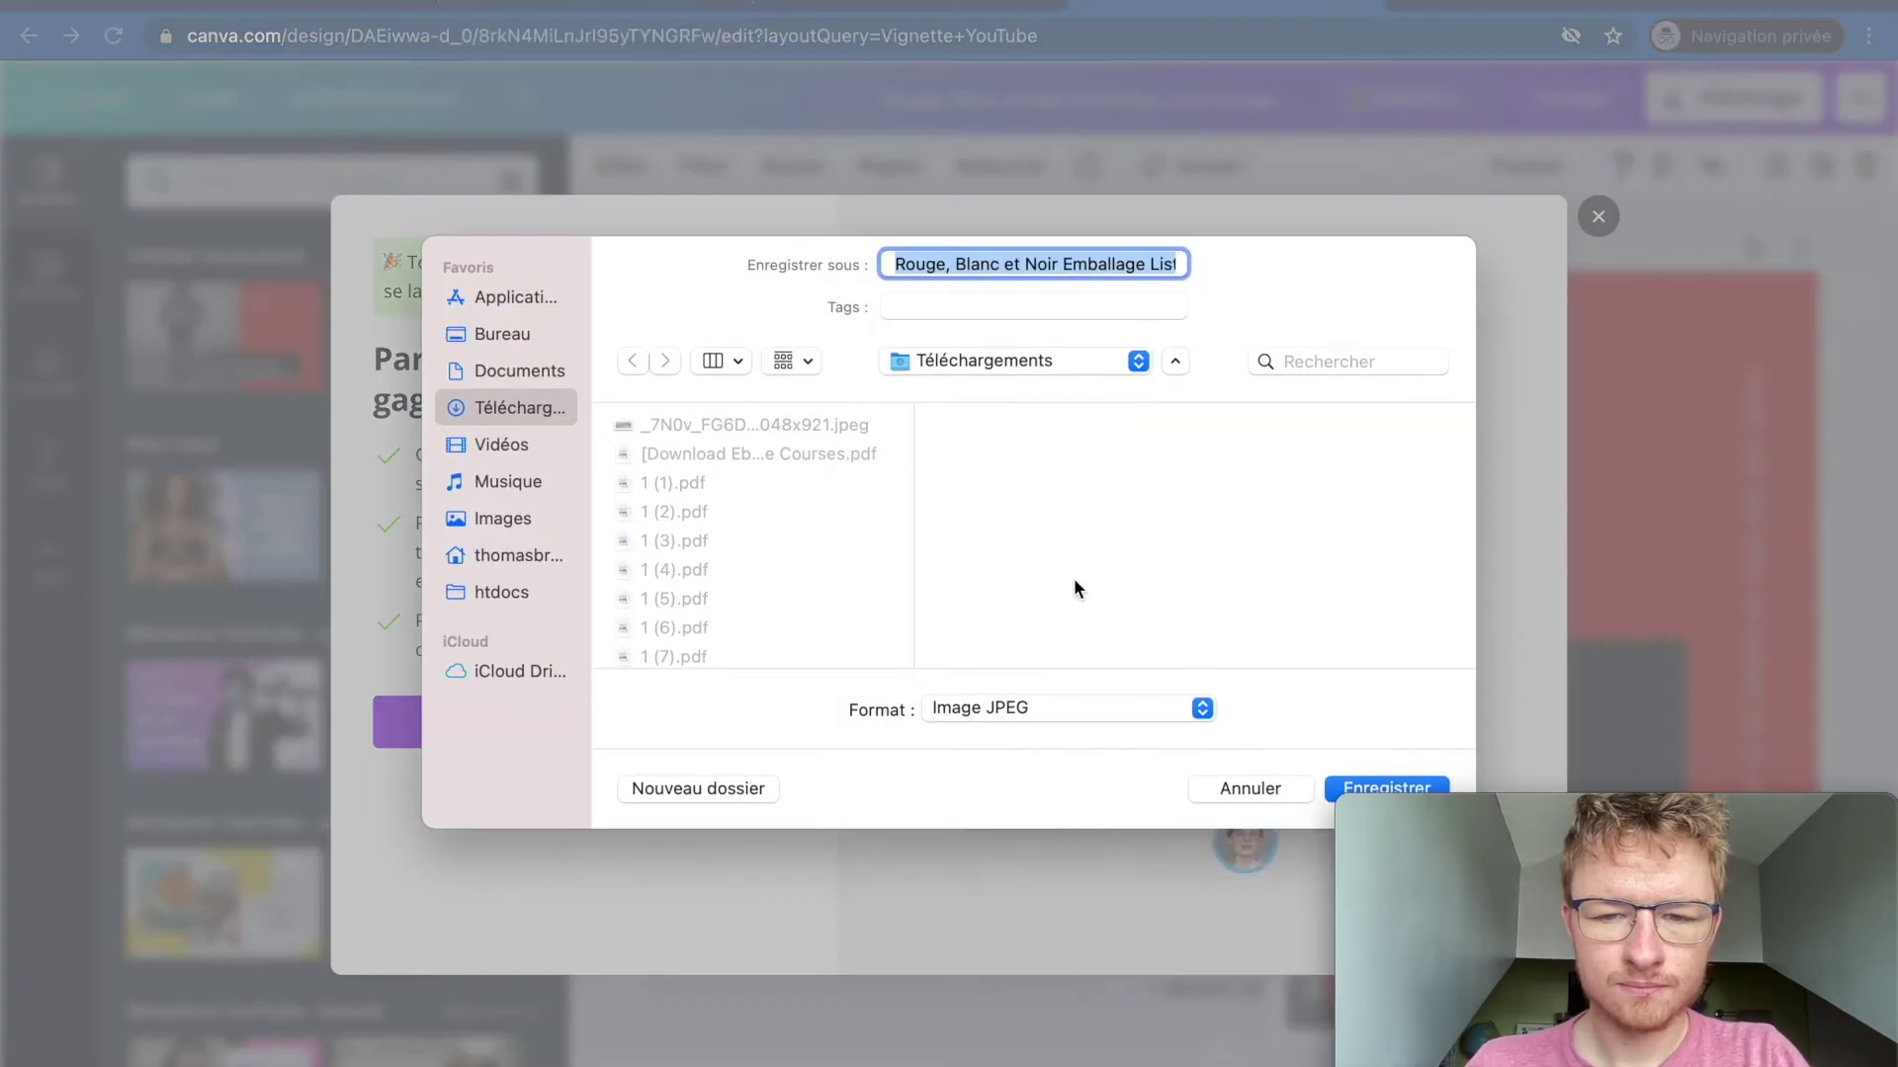
click(1338, 782)
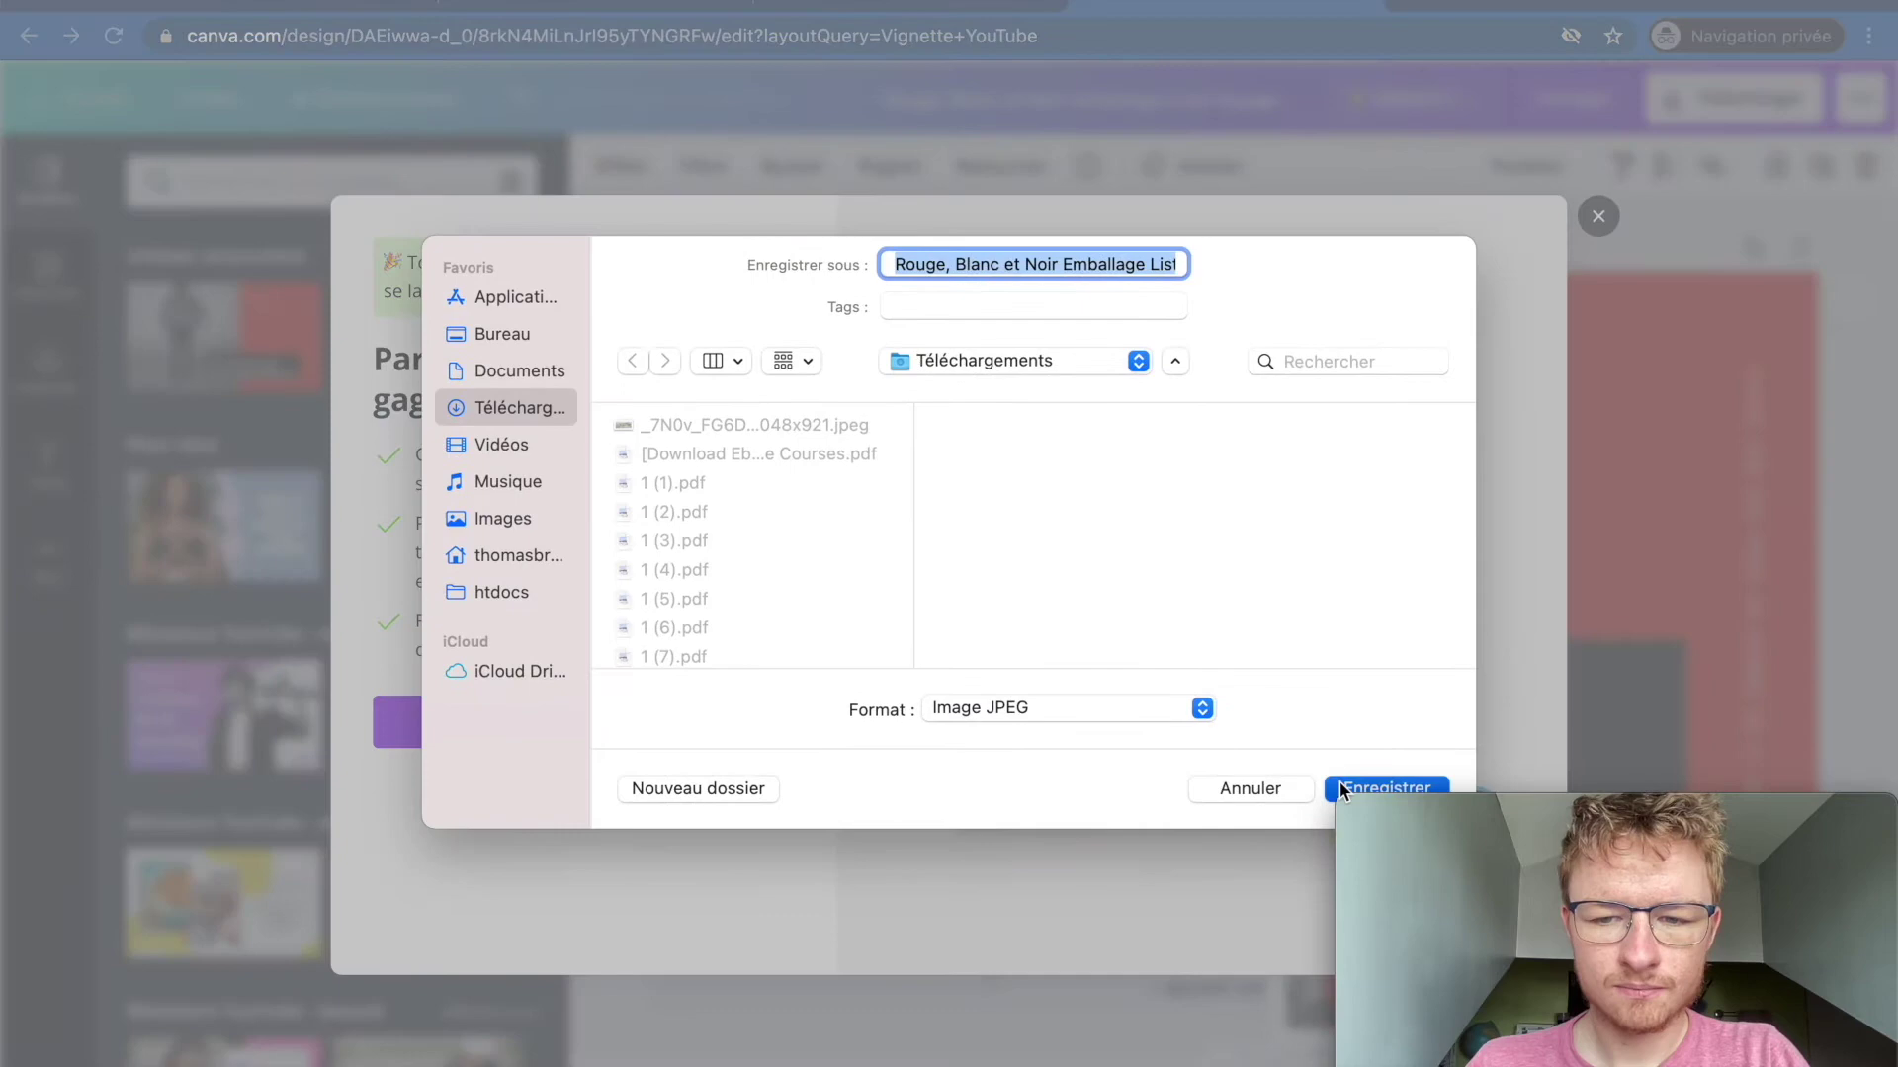
click(627, 4)
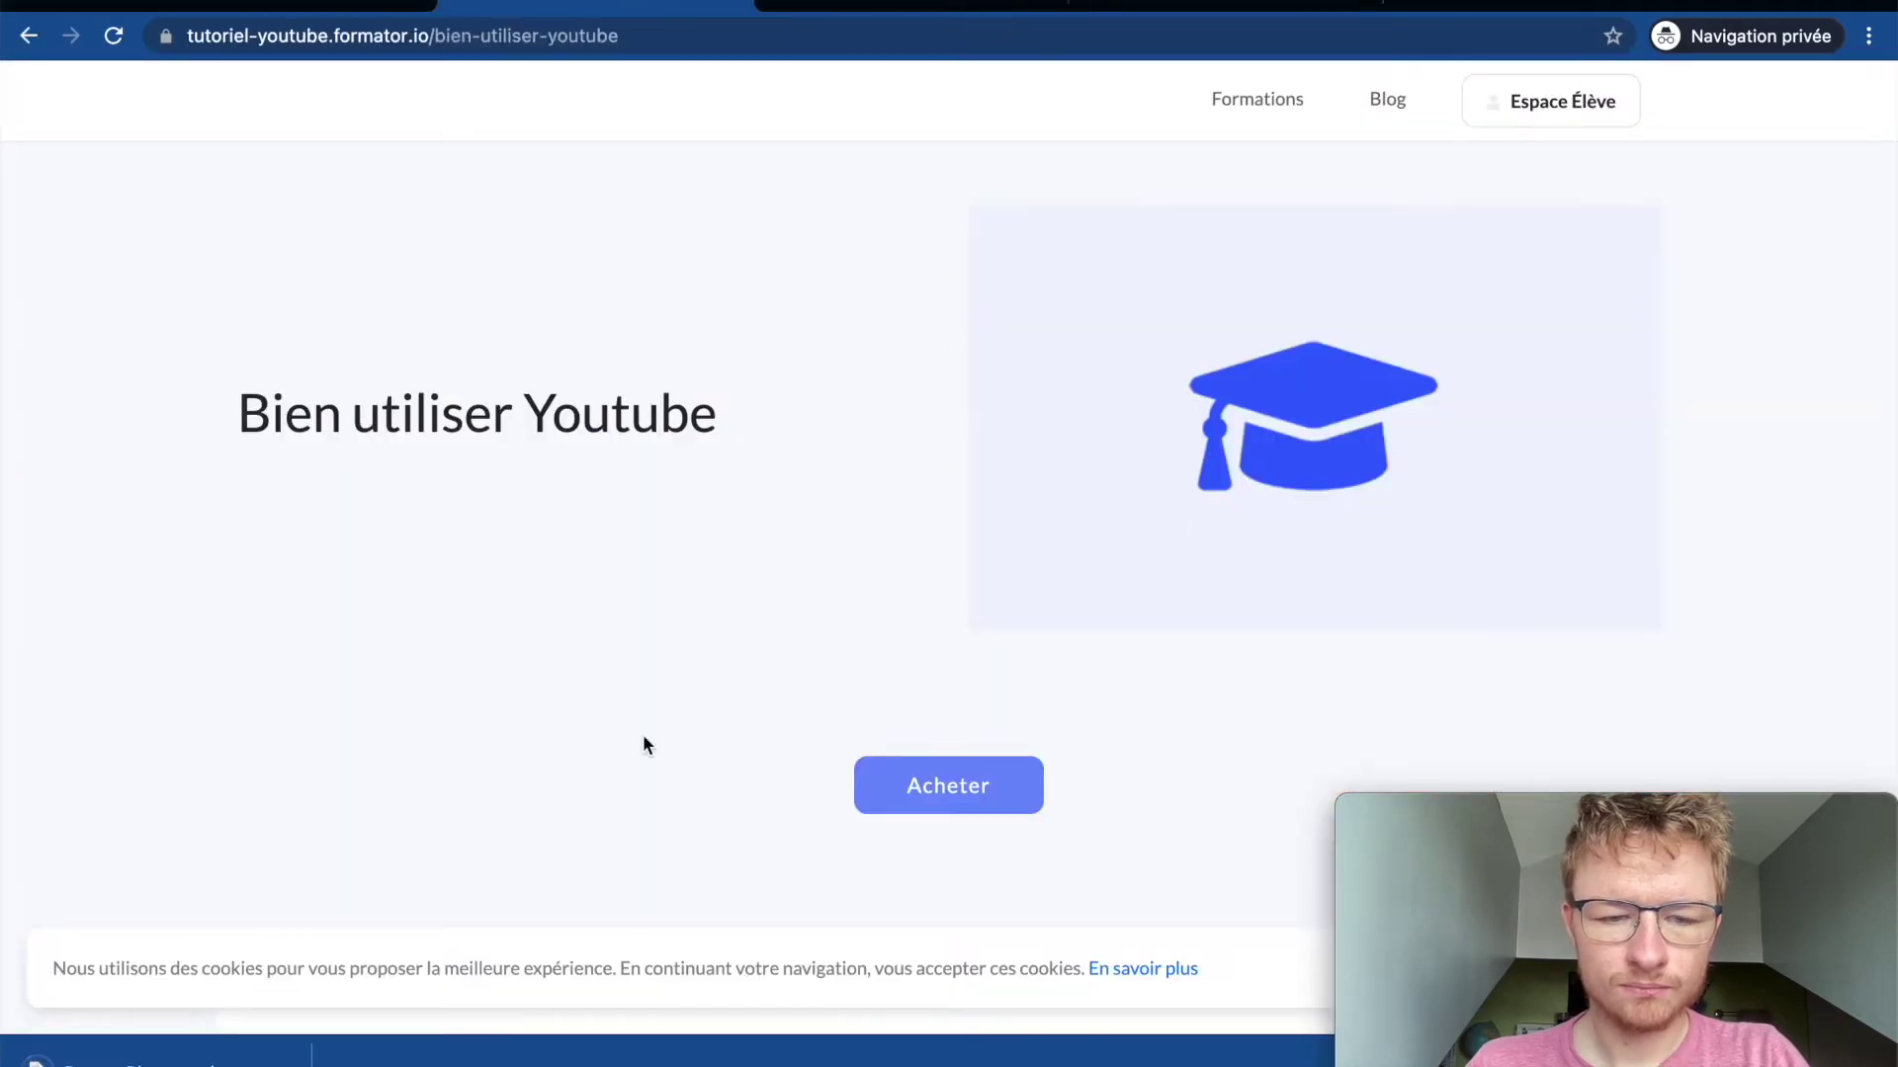
Step: Drop the thumbnail JPEG into the course's Image zone and save the course
drag(856, 568, 2, 999)
click(305, 4)
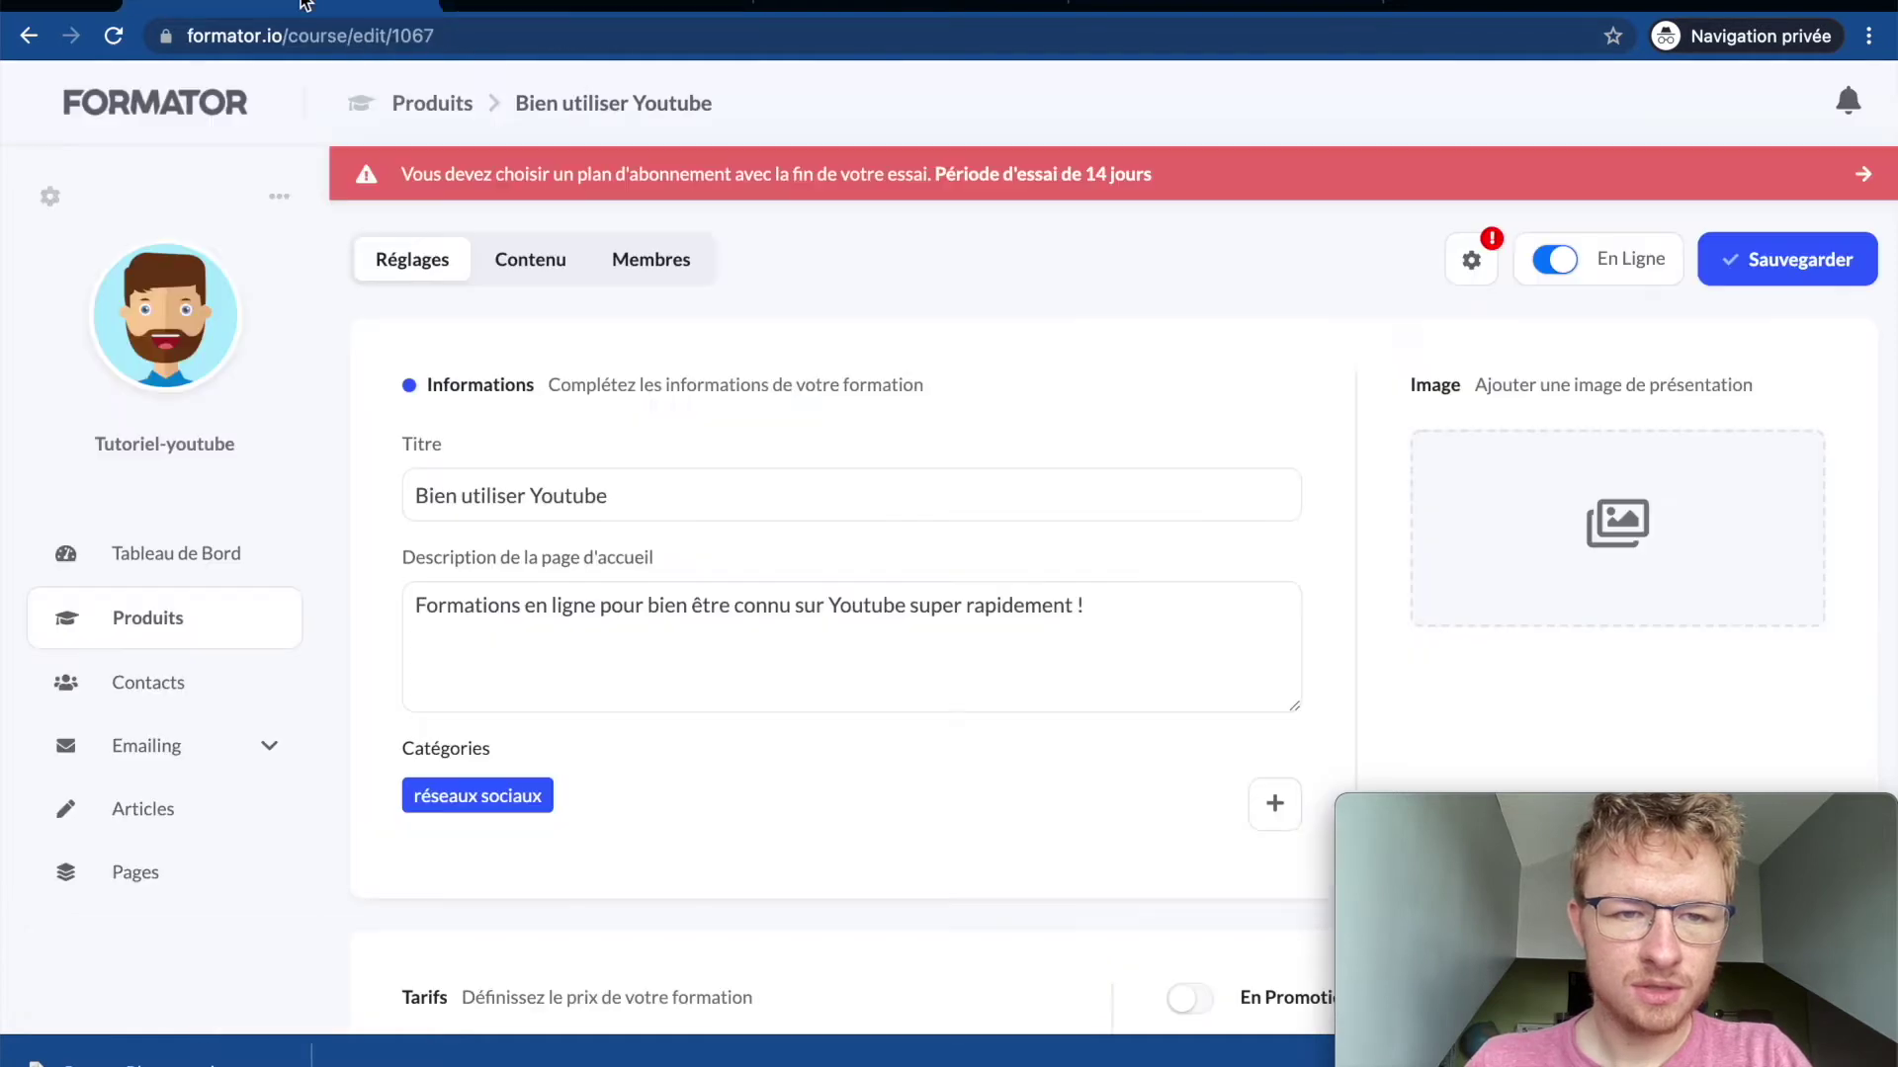
drag(1423, 524, 1423, 530)
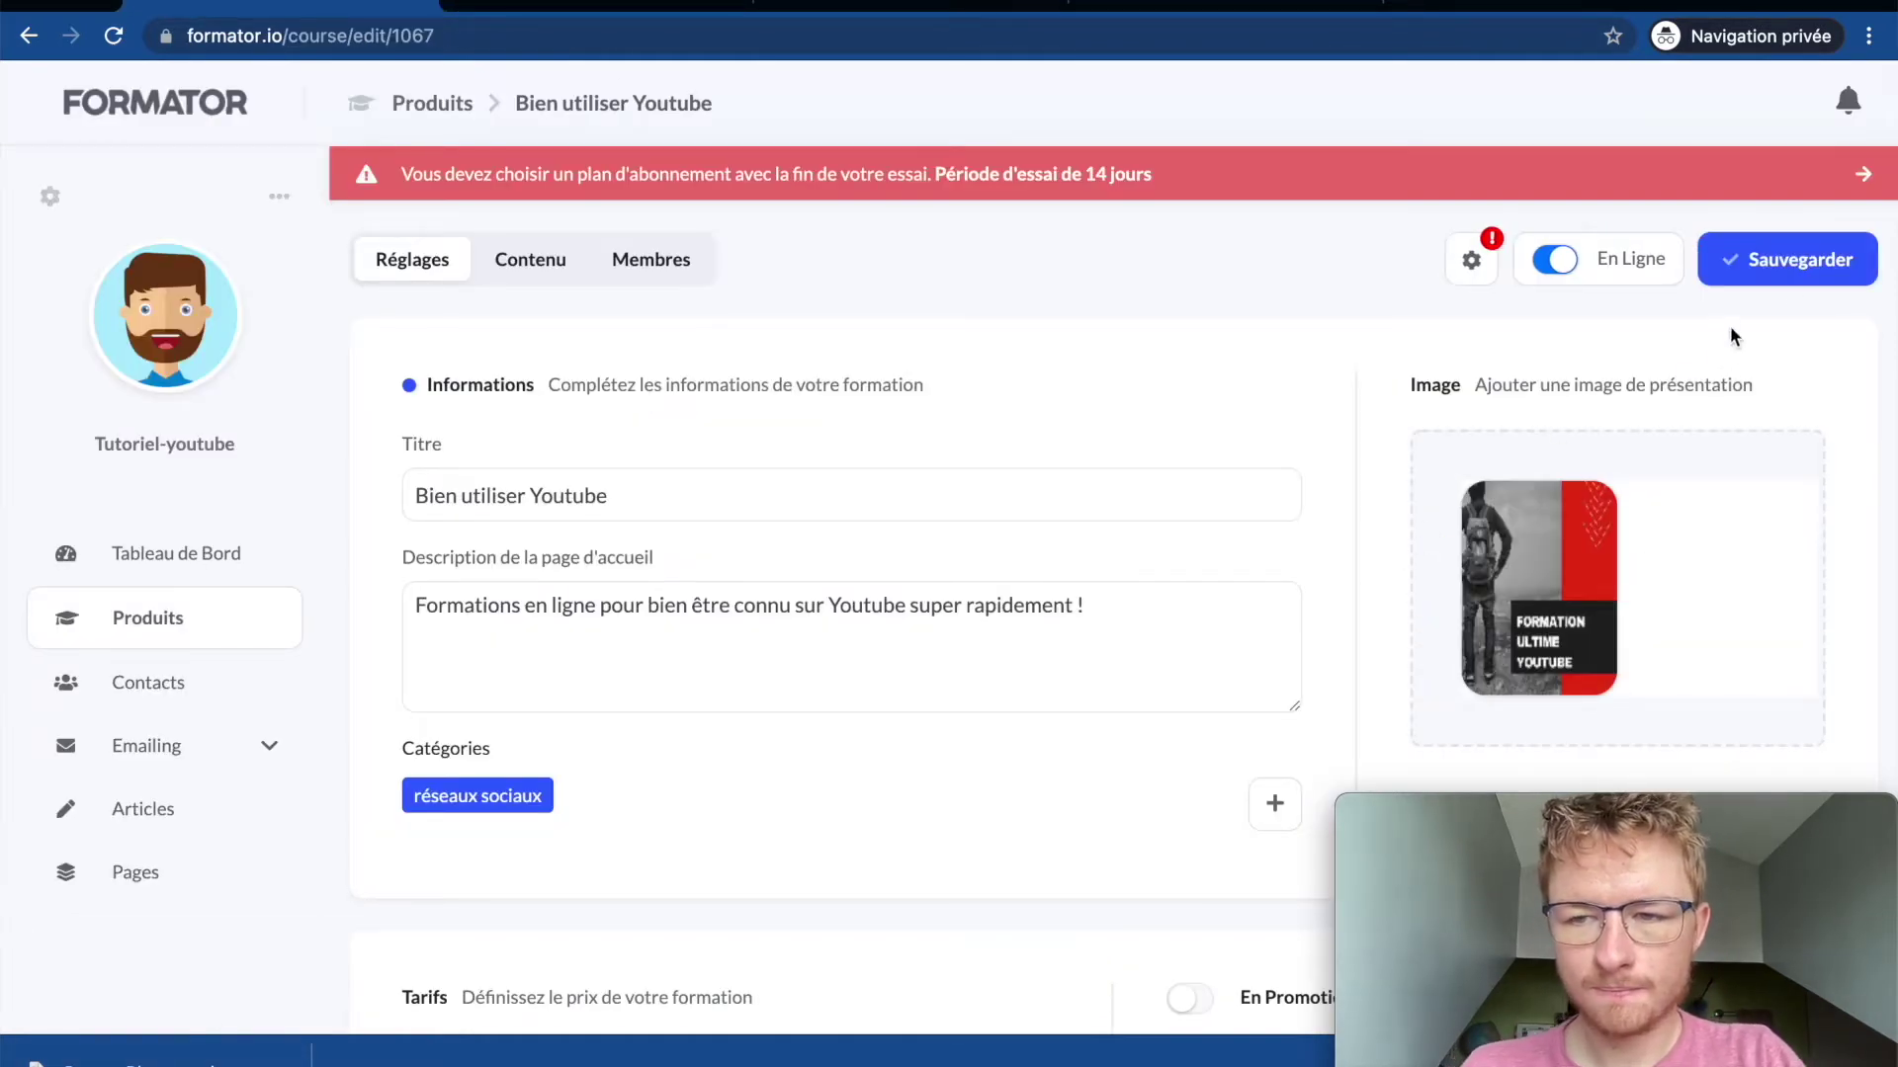
click(1793, 263)
Step: Reload the public course page to check the new image, then return to the editor
click(582, 4)
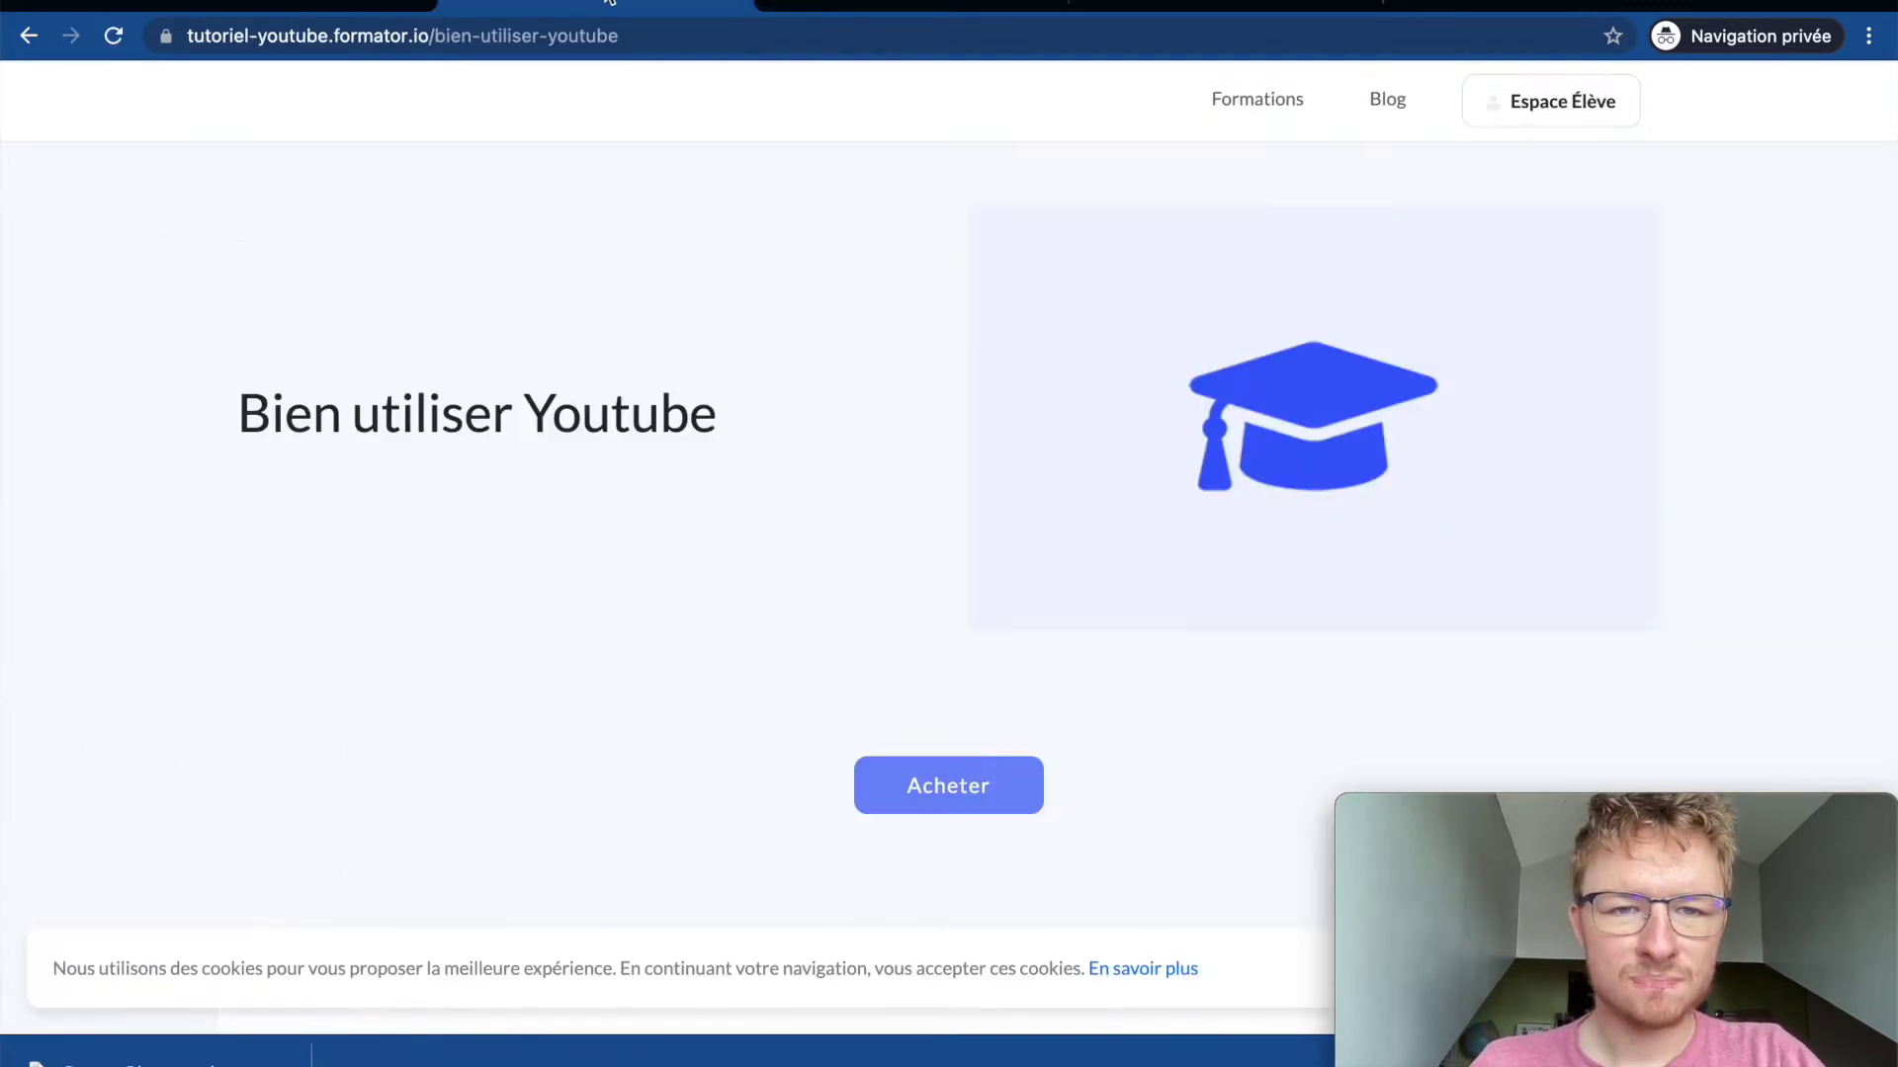
key(super+r)
scroll(633, 479, down, 2)
scroll(632, 479, up, 2)
click(361, 12)
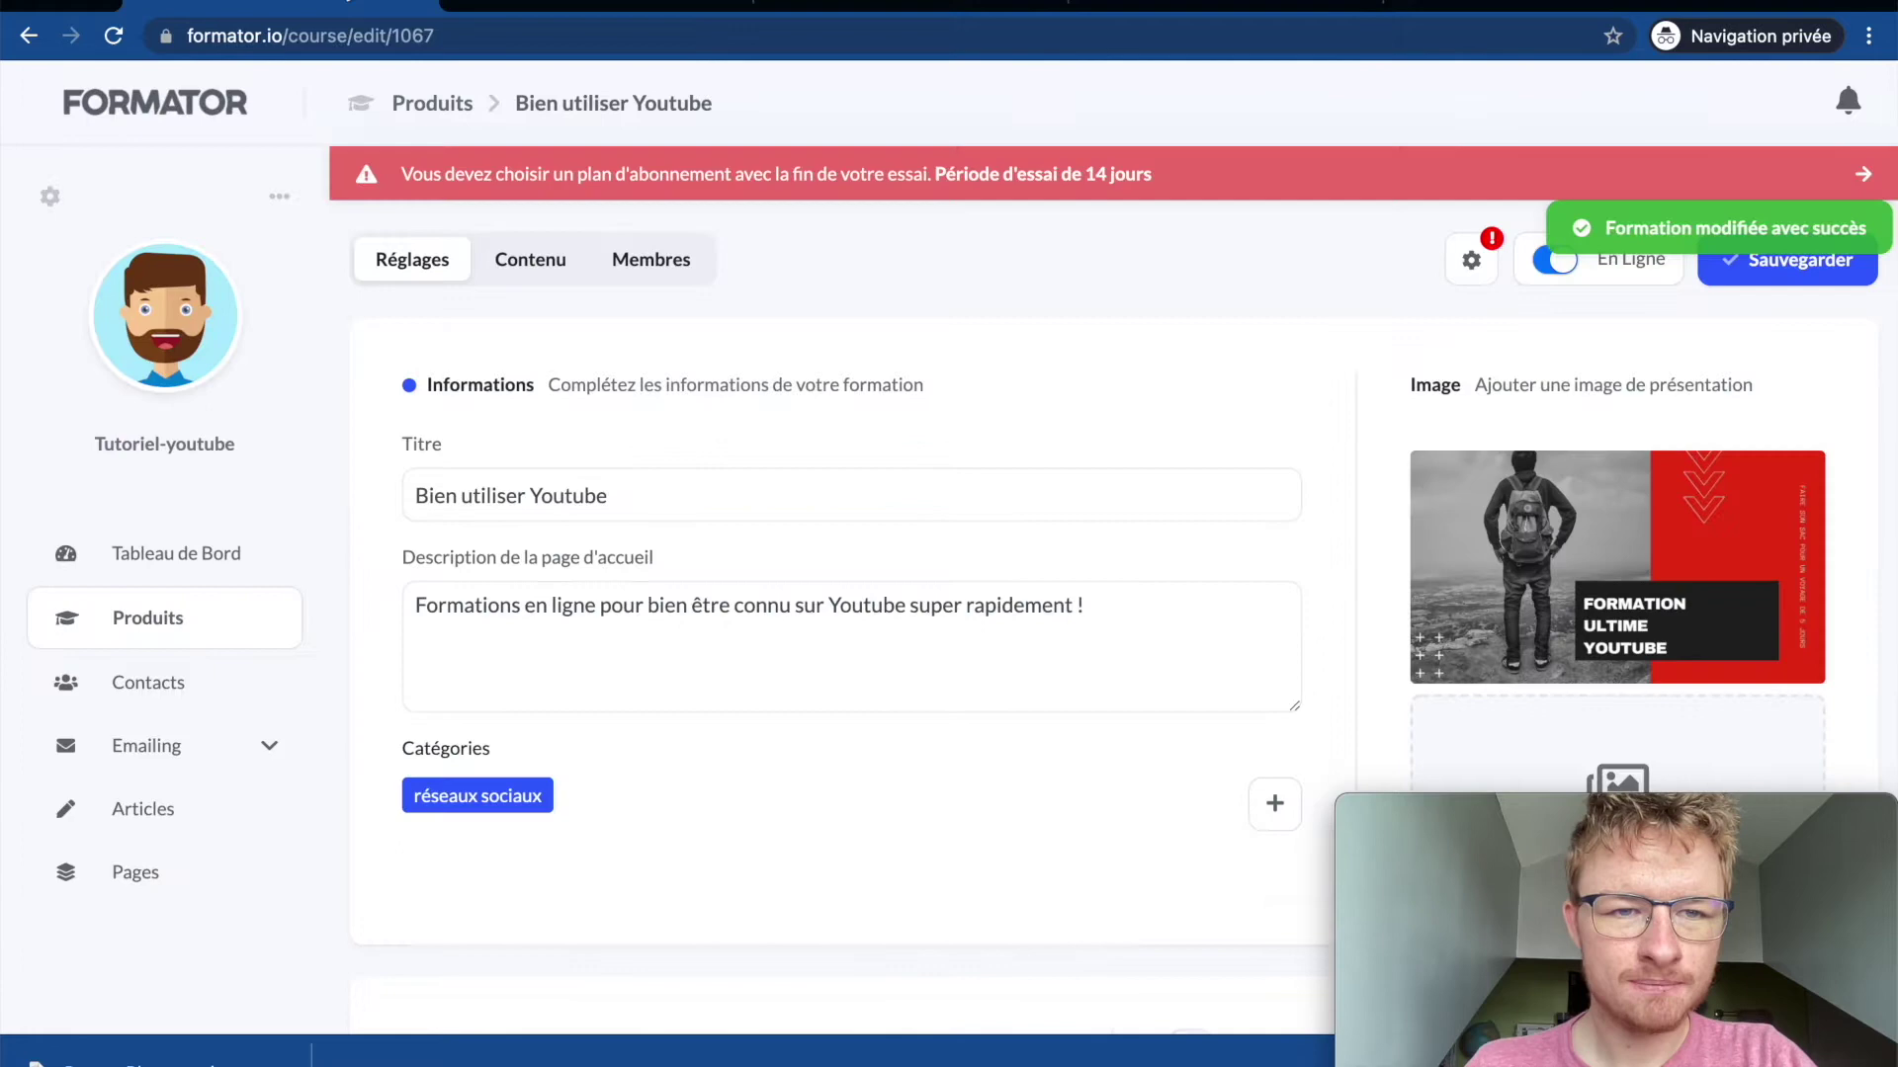
scroll(566, 504, down, 6)
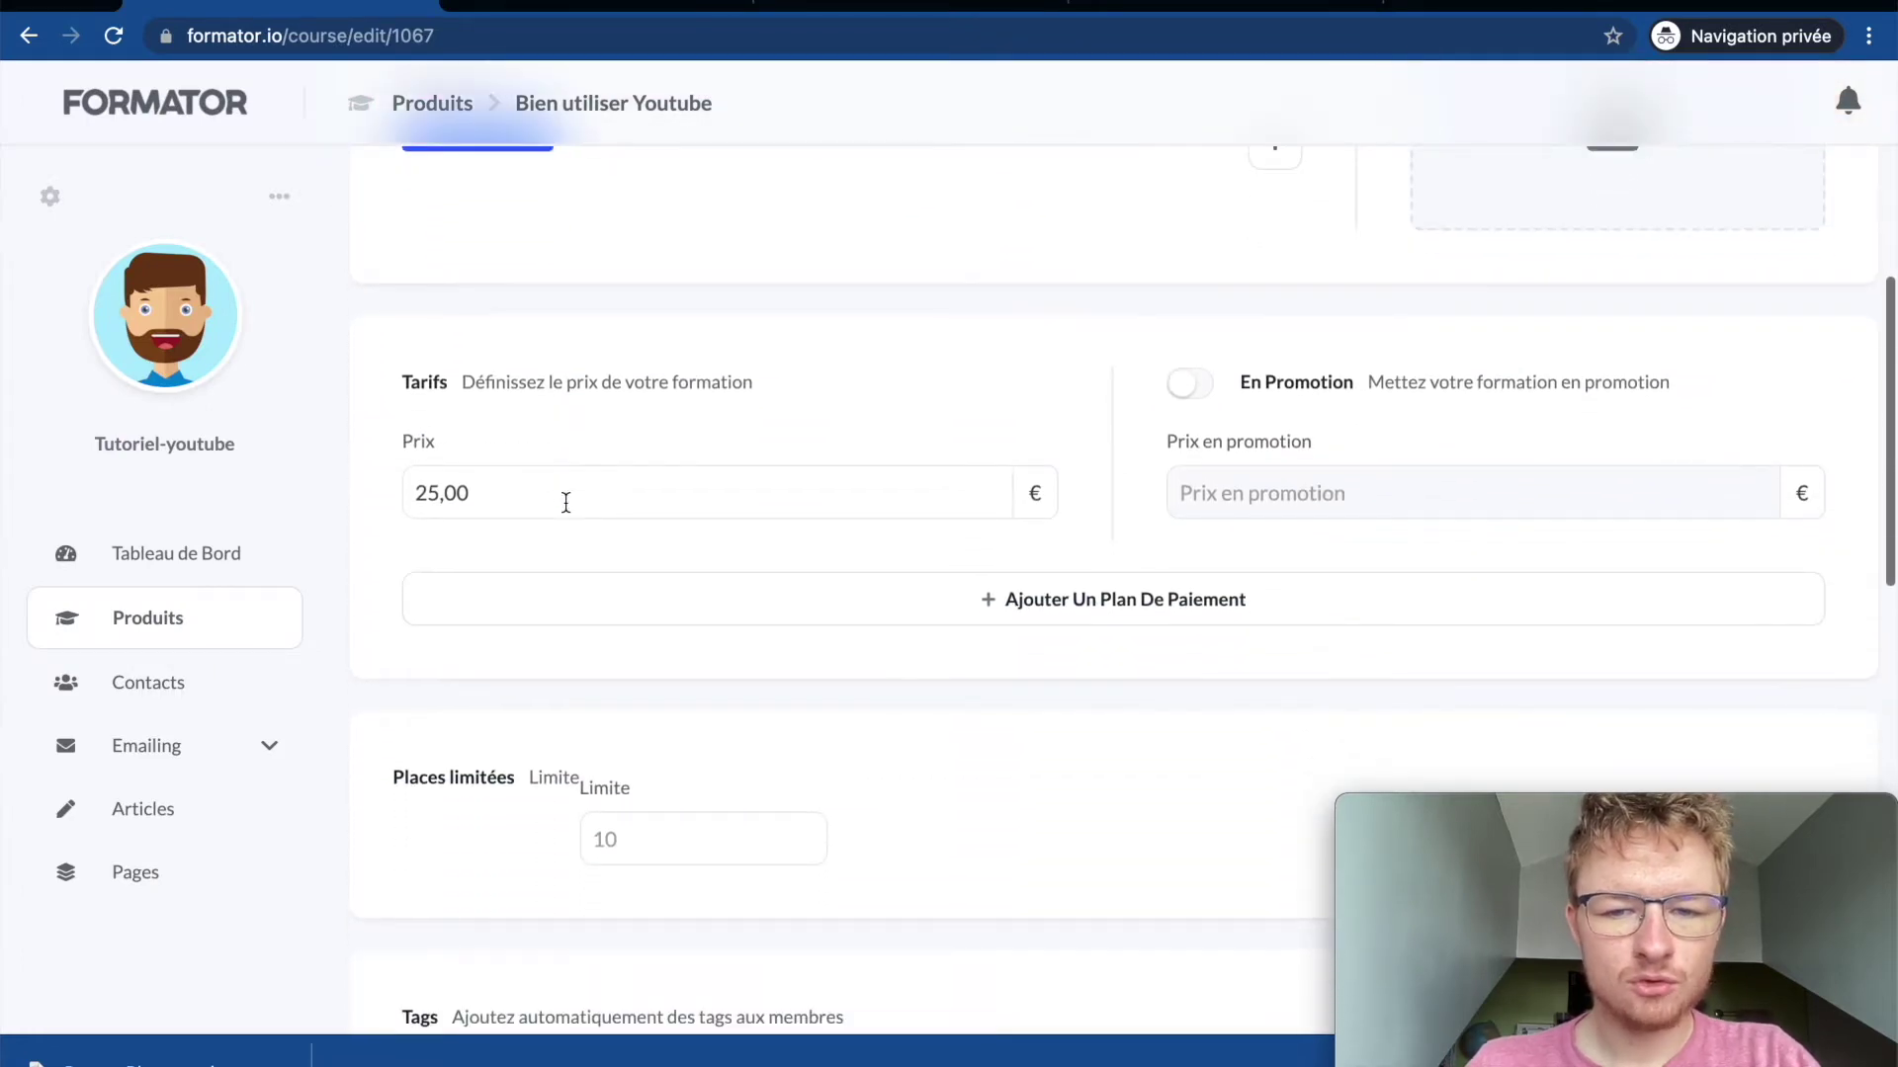
click(627, 482)
click(1192, 386)
click(1261, 473)
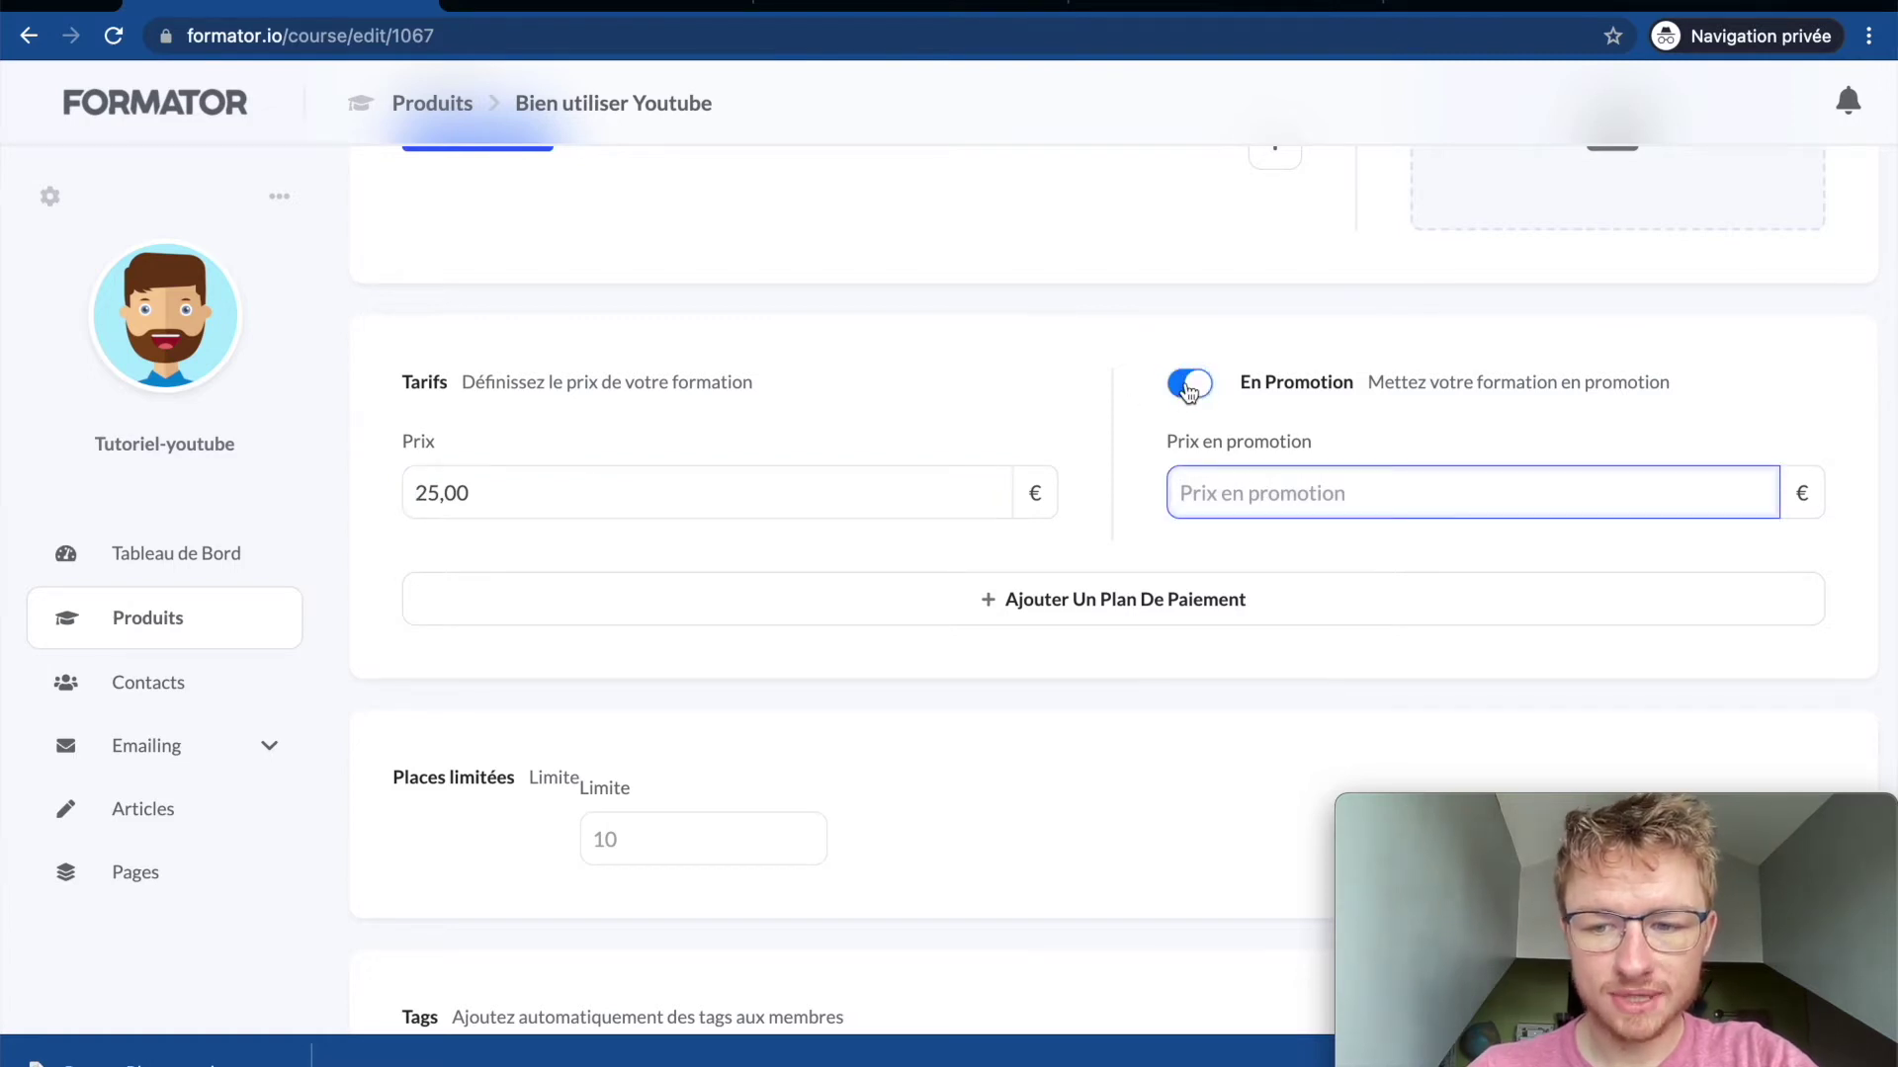
click(1189, 387)
click(1081, 602)
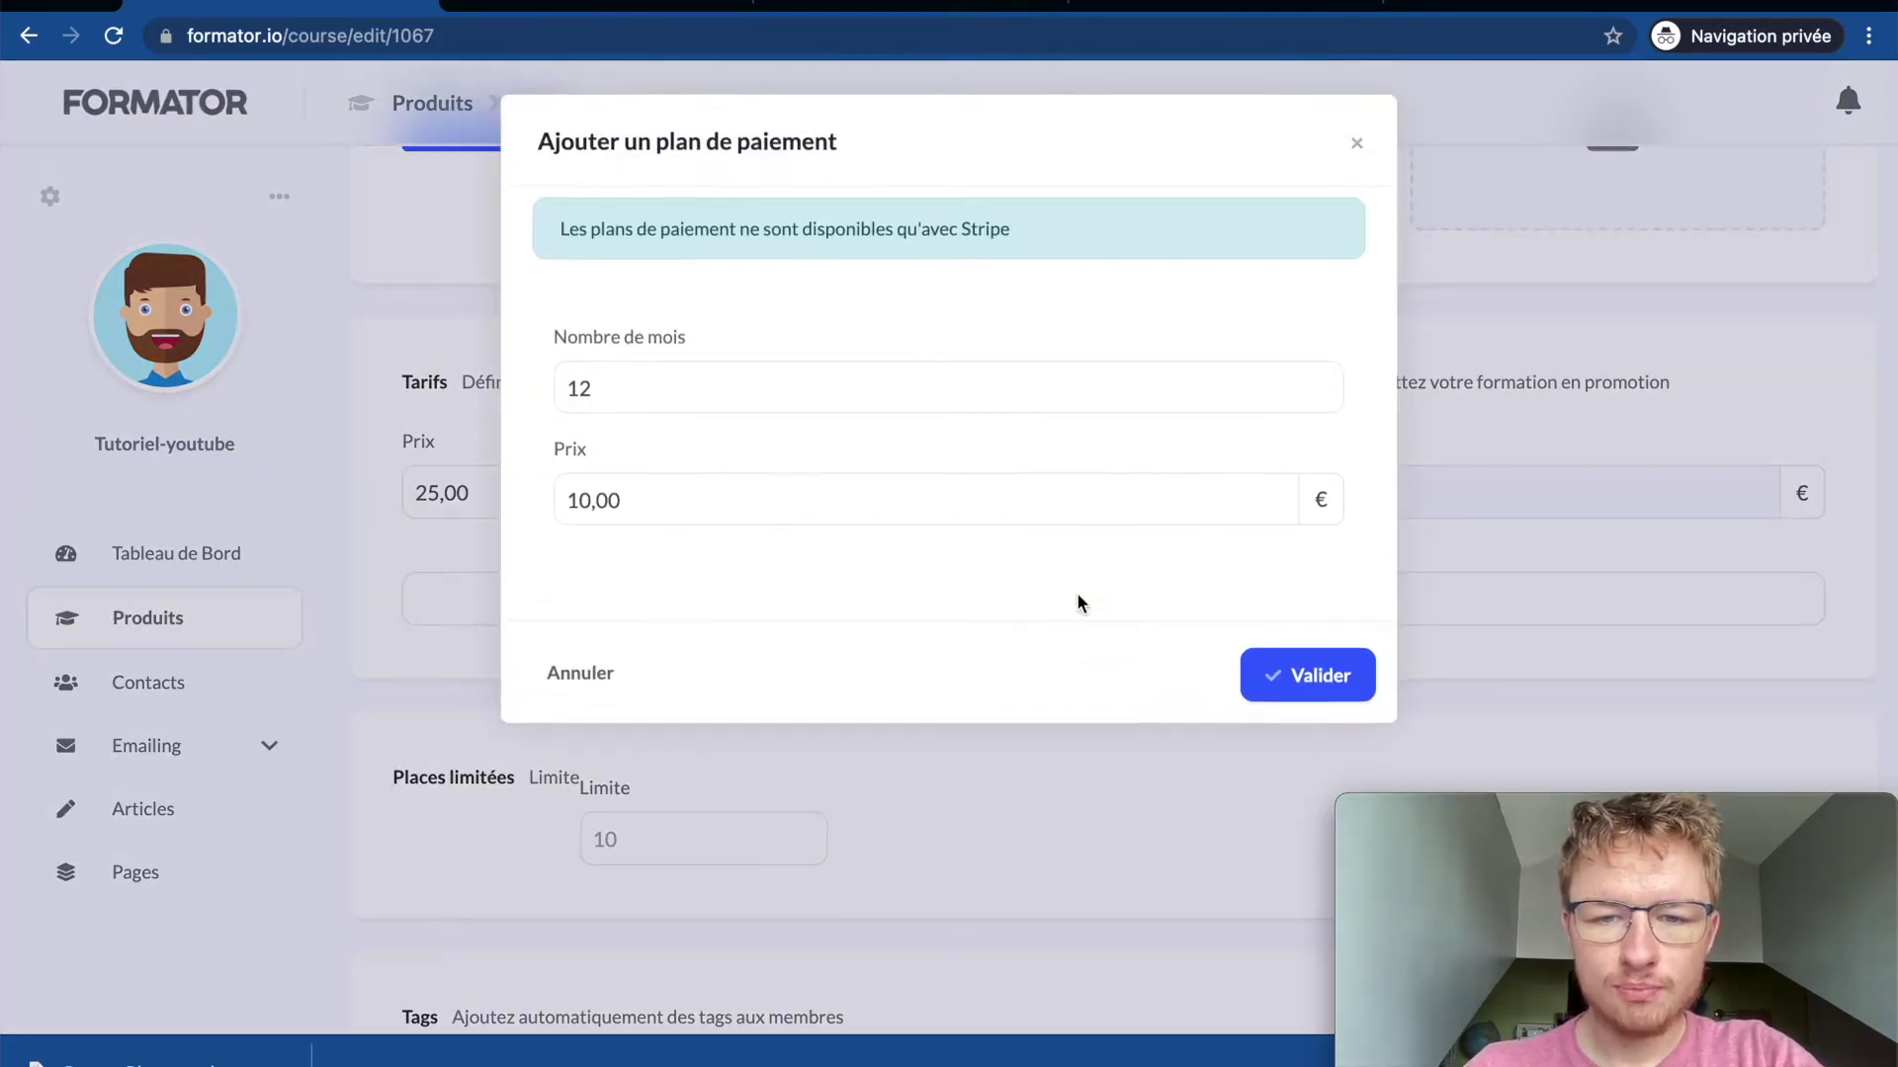
click(707, 386)
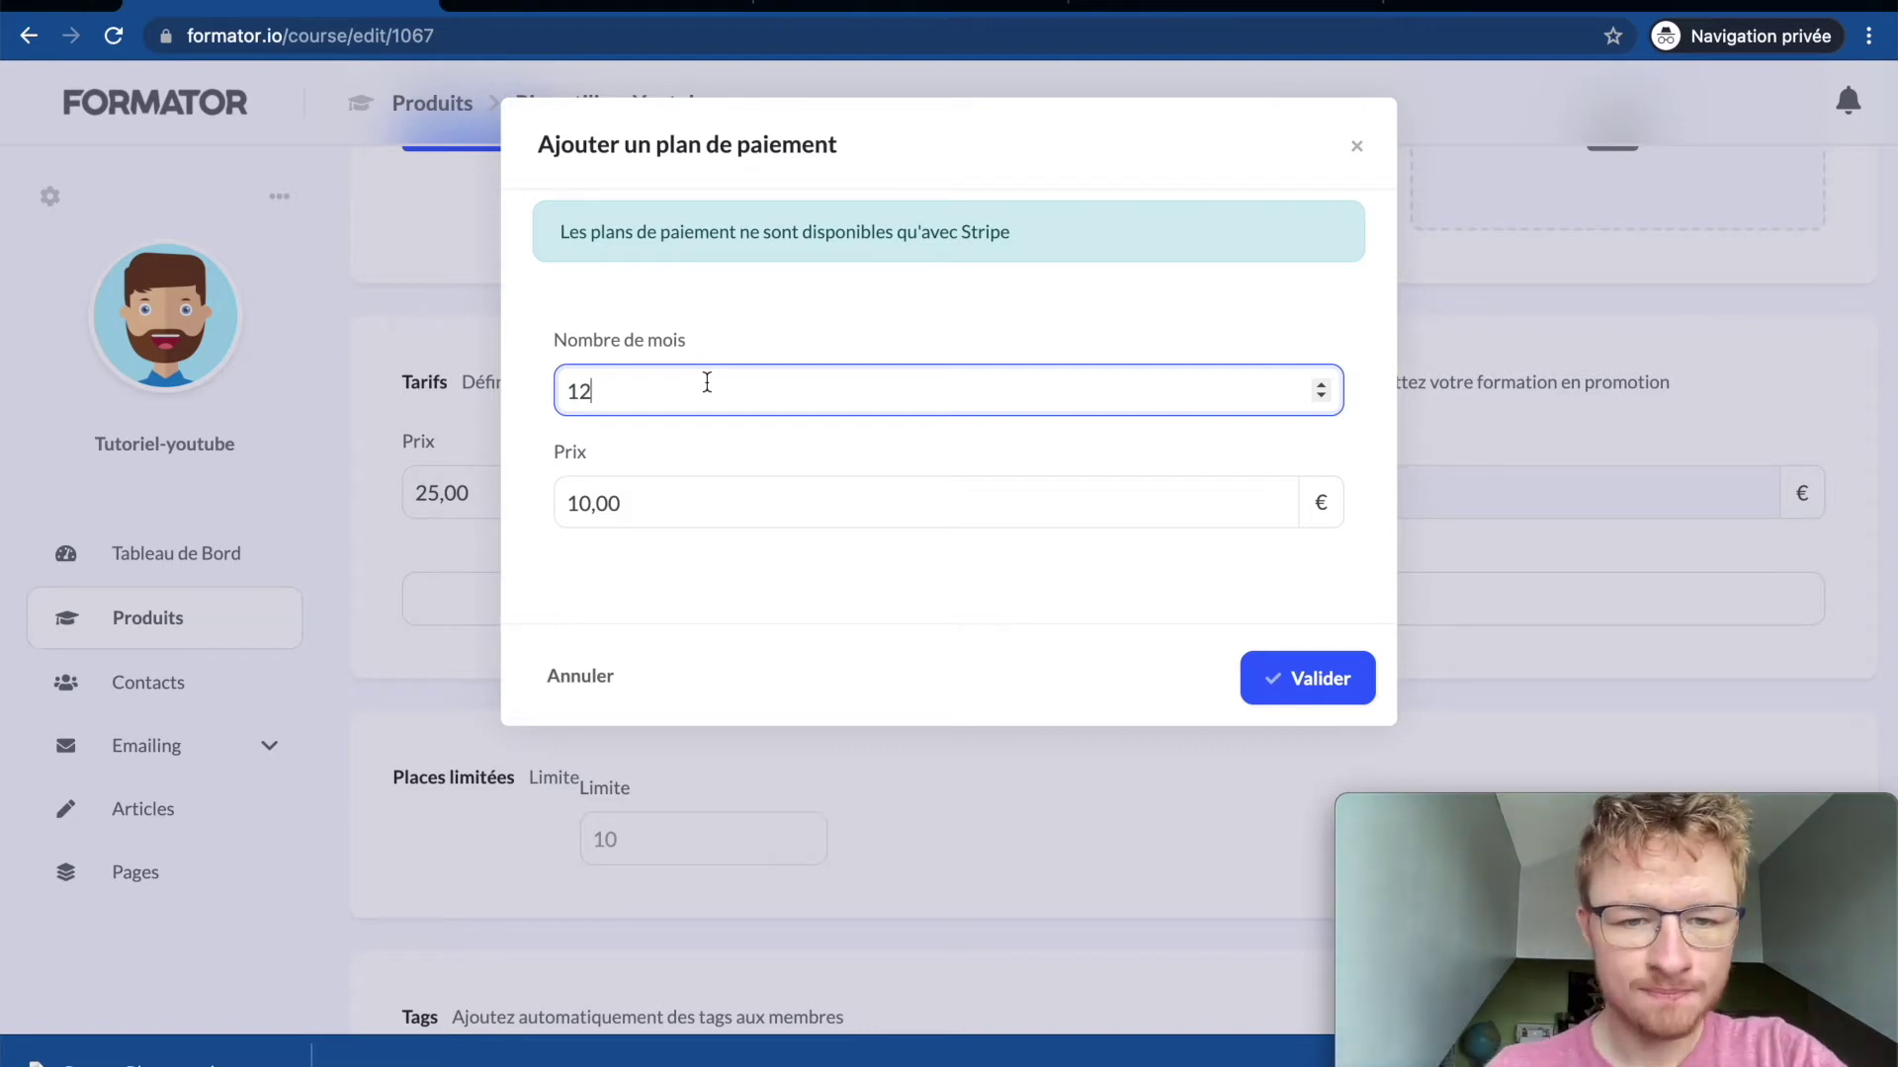
click(421, 371)
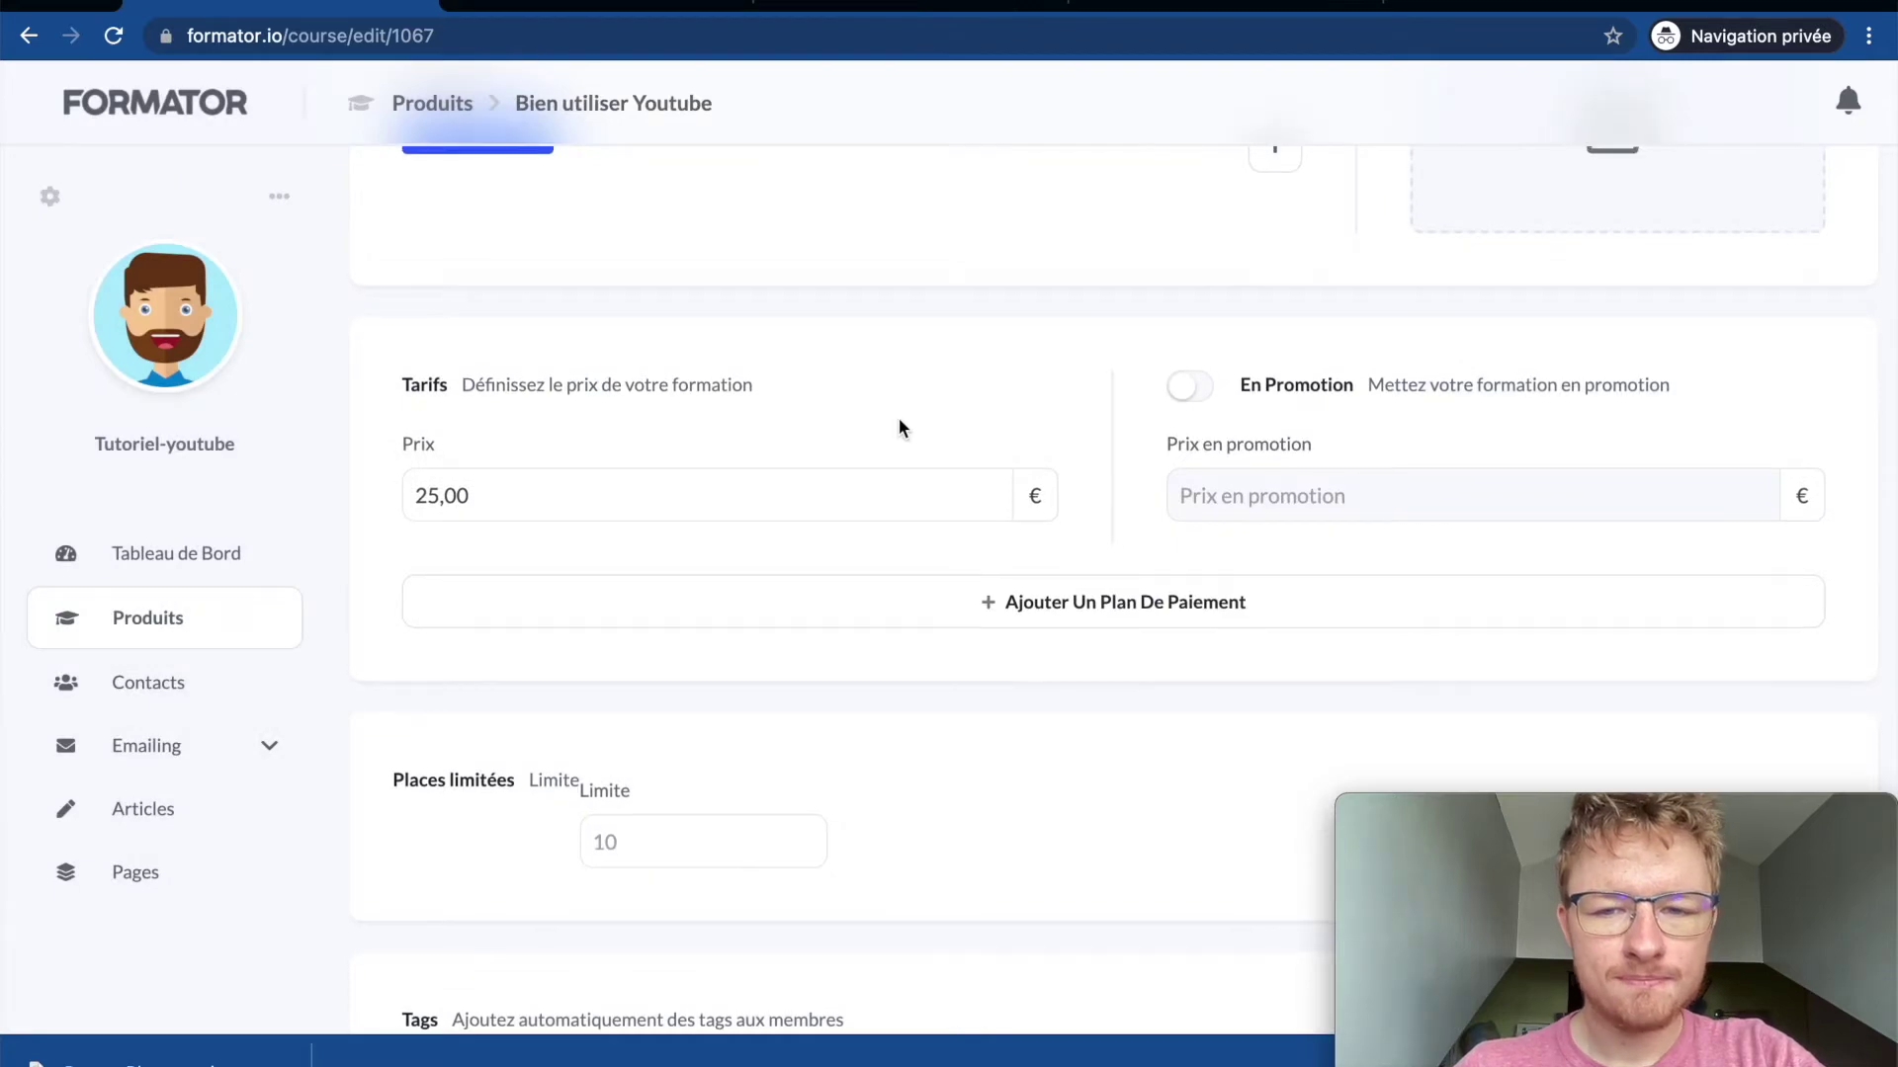
scroll(898, 417, up, 10)
Step: Start a new discount coupon for the course and fill in the code YOUTUBE
click(1466, 263)
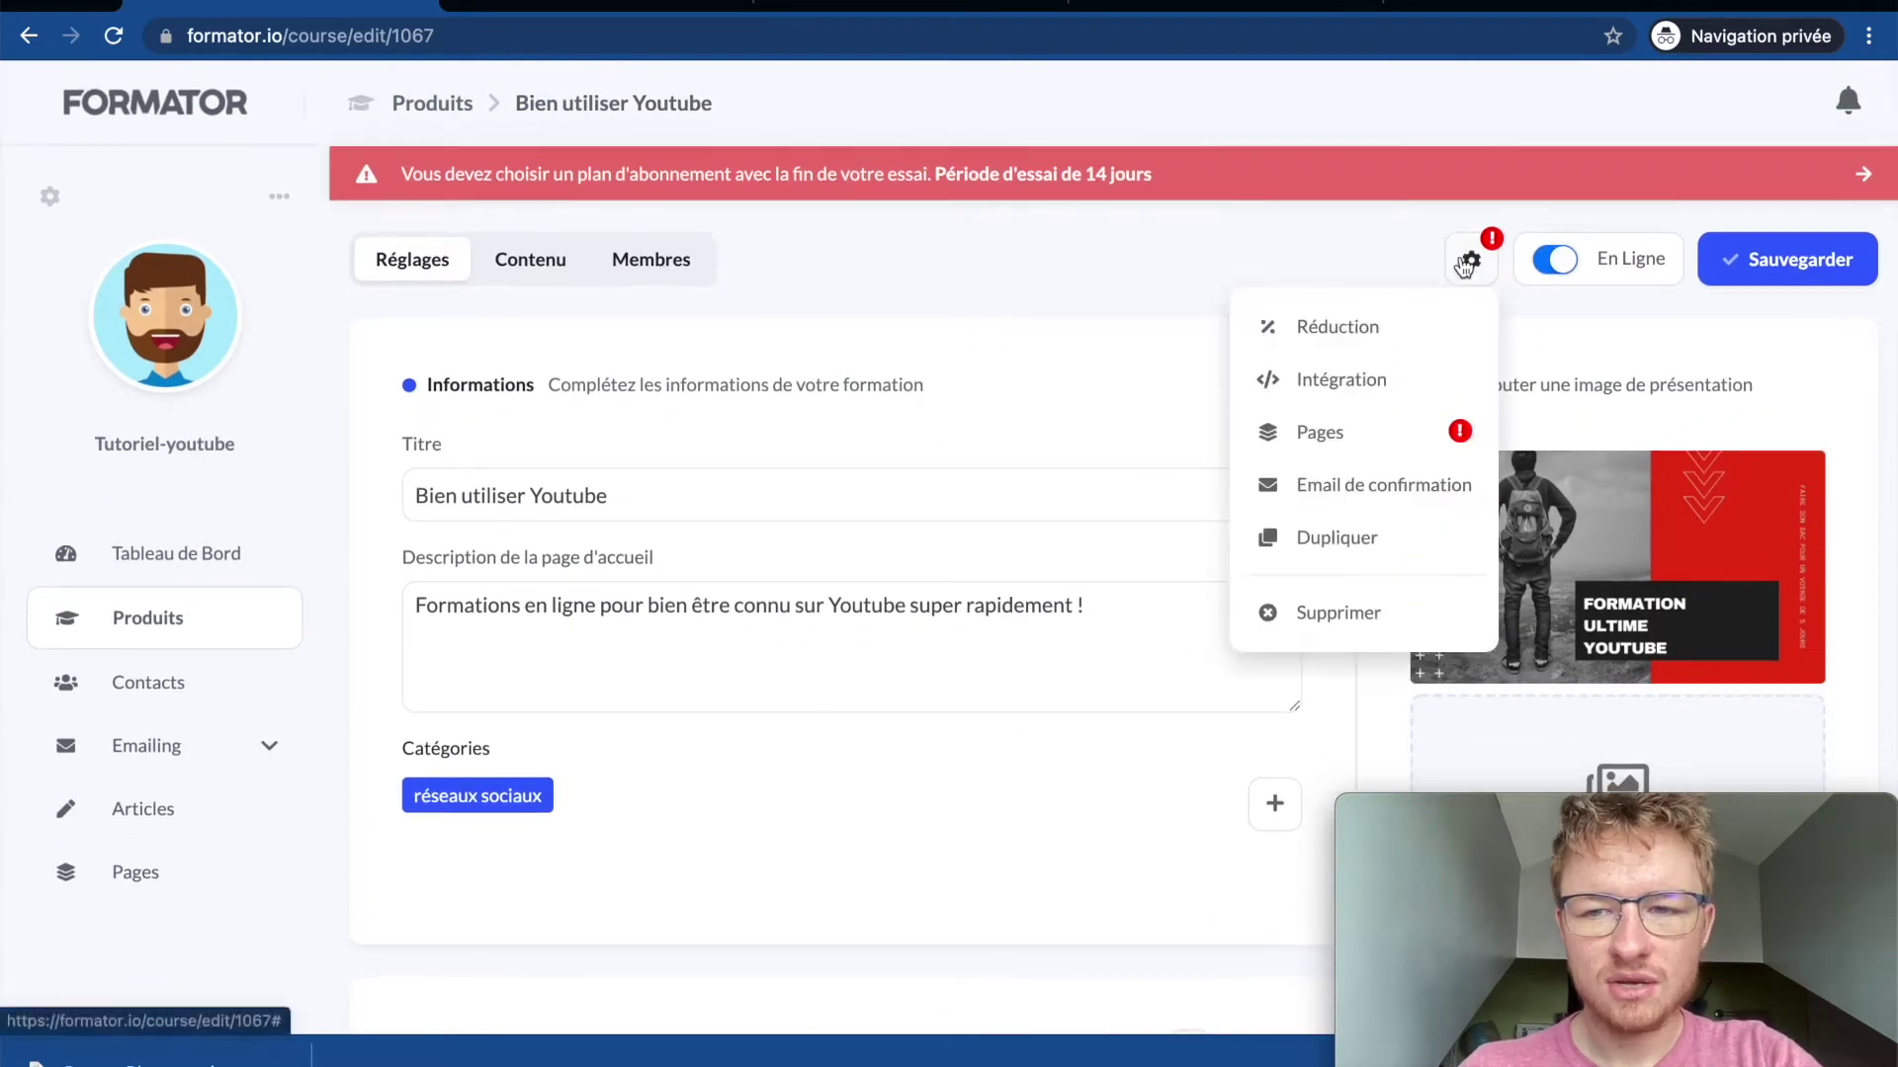
click(1336, 329)
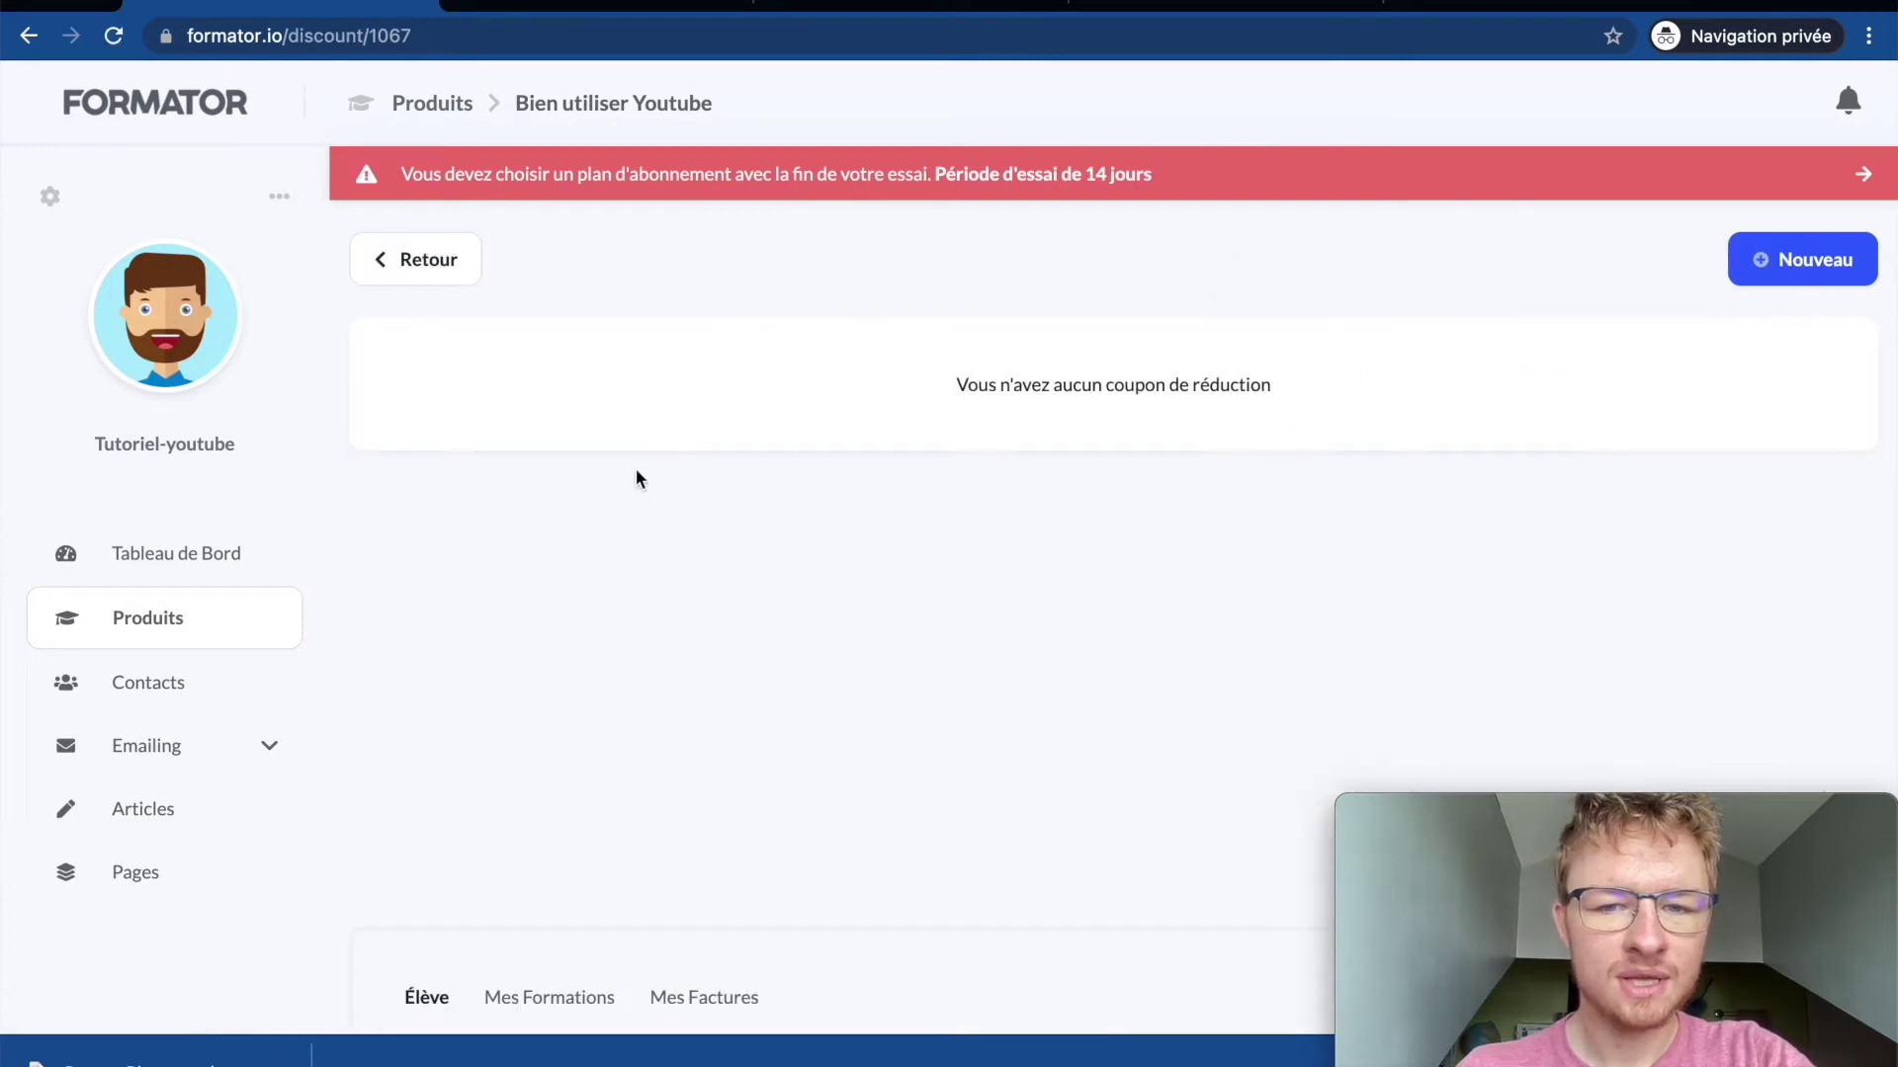
click(1806, 259)
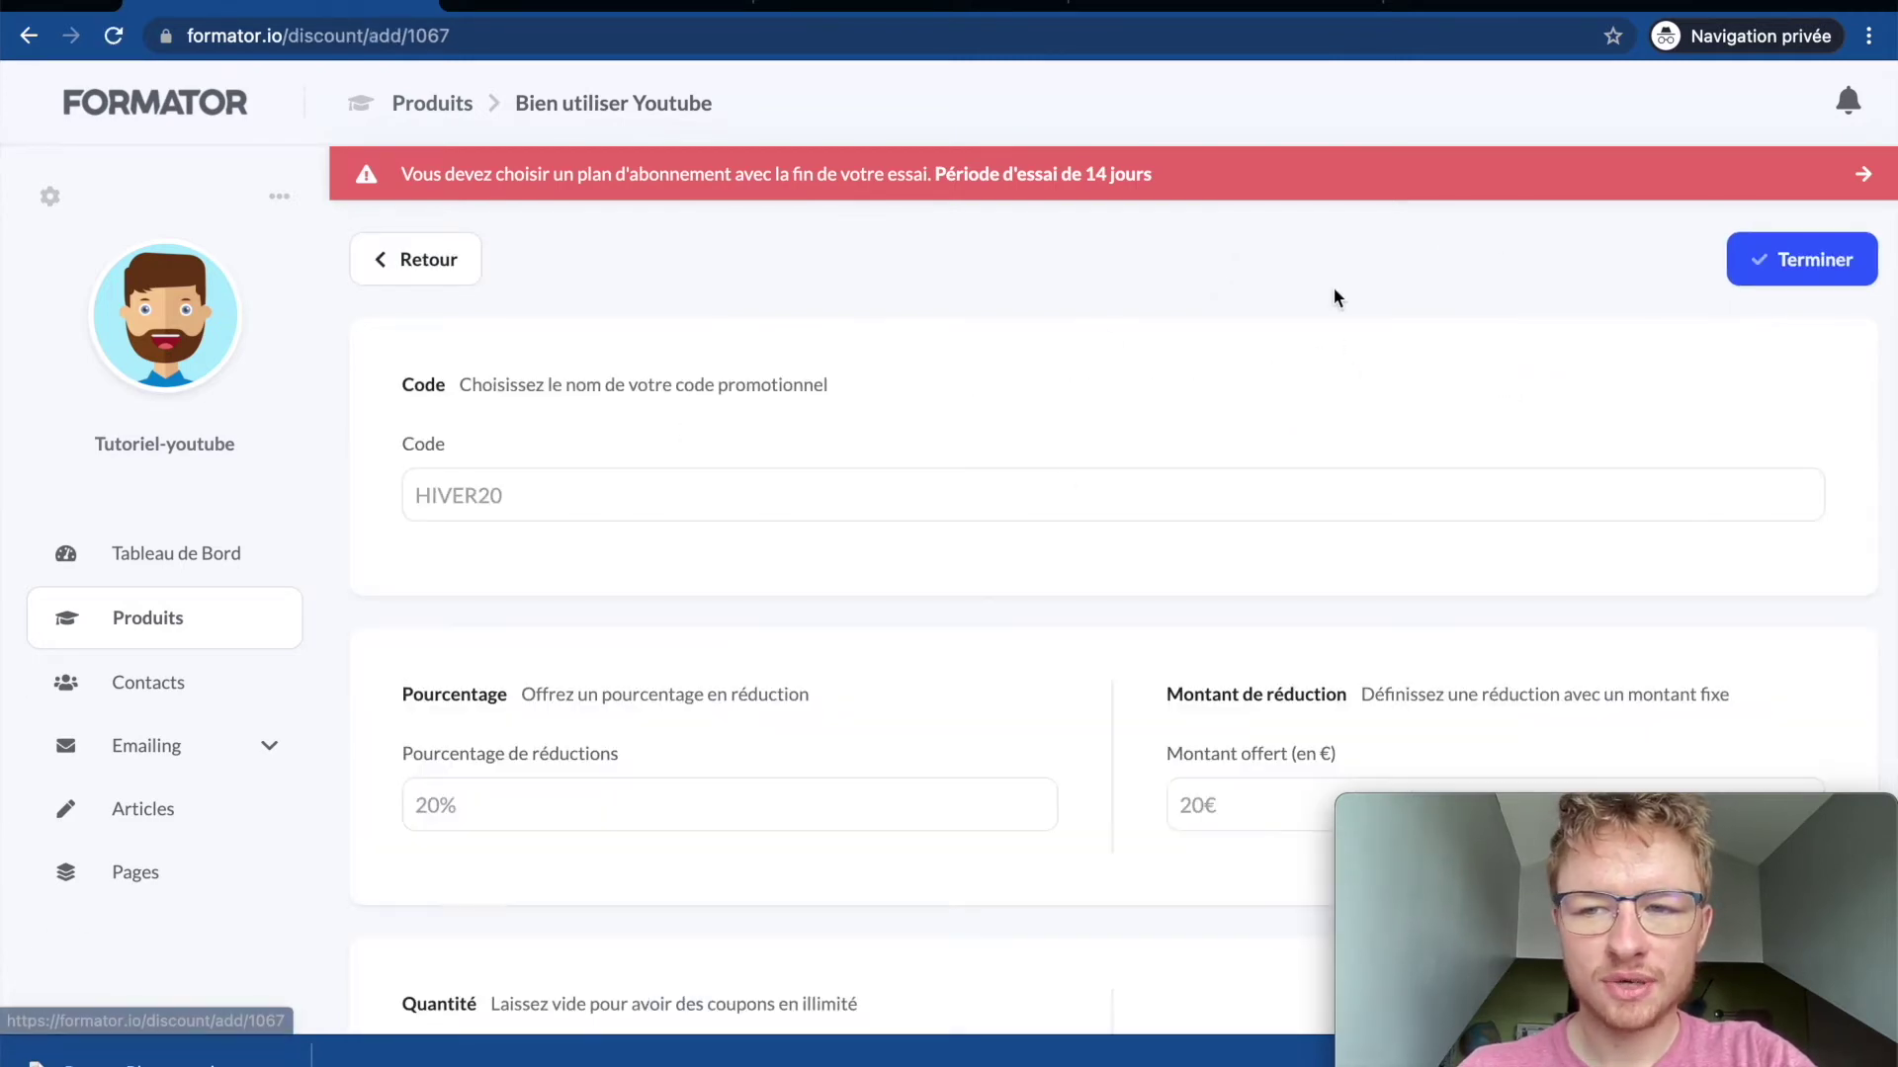
scroll(989, 554, down, 1)
click(769, 407)
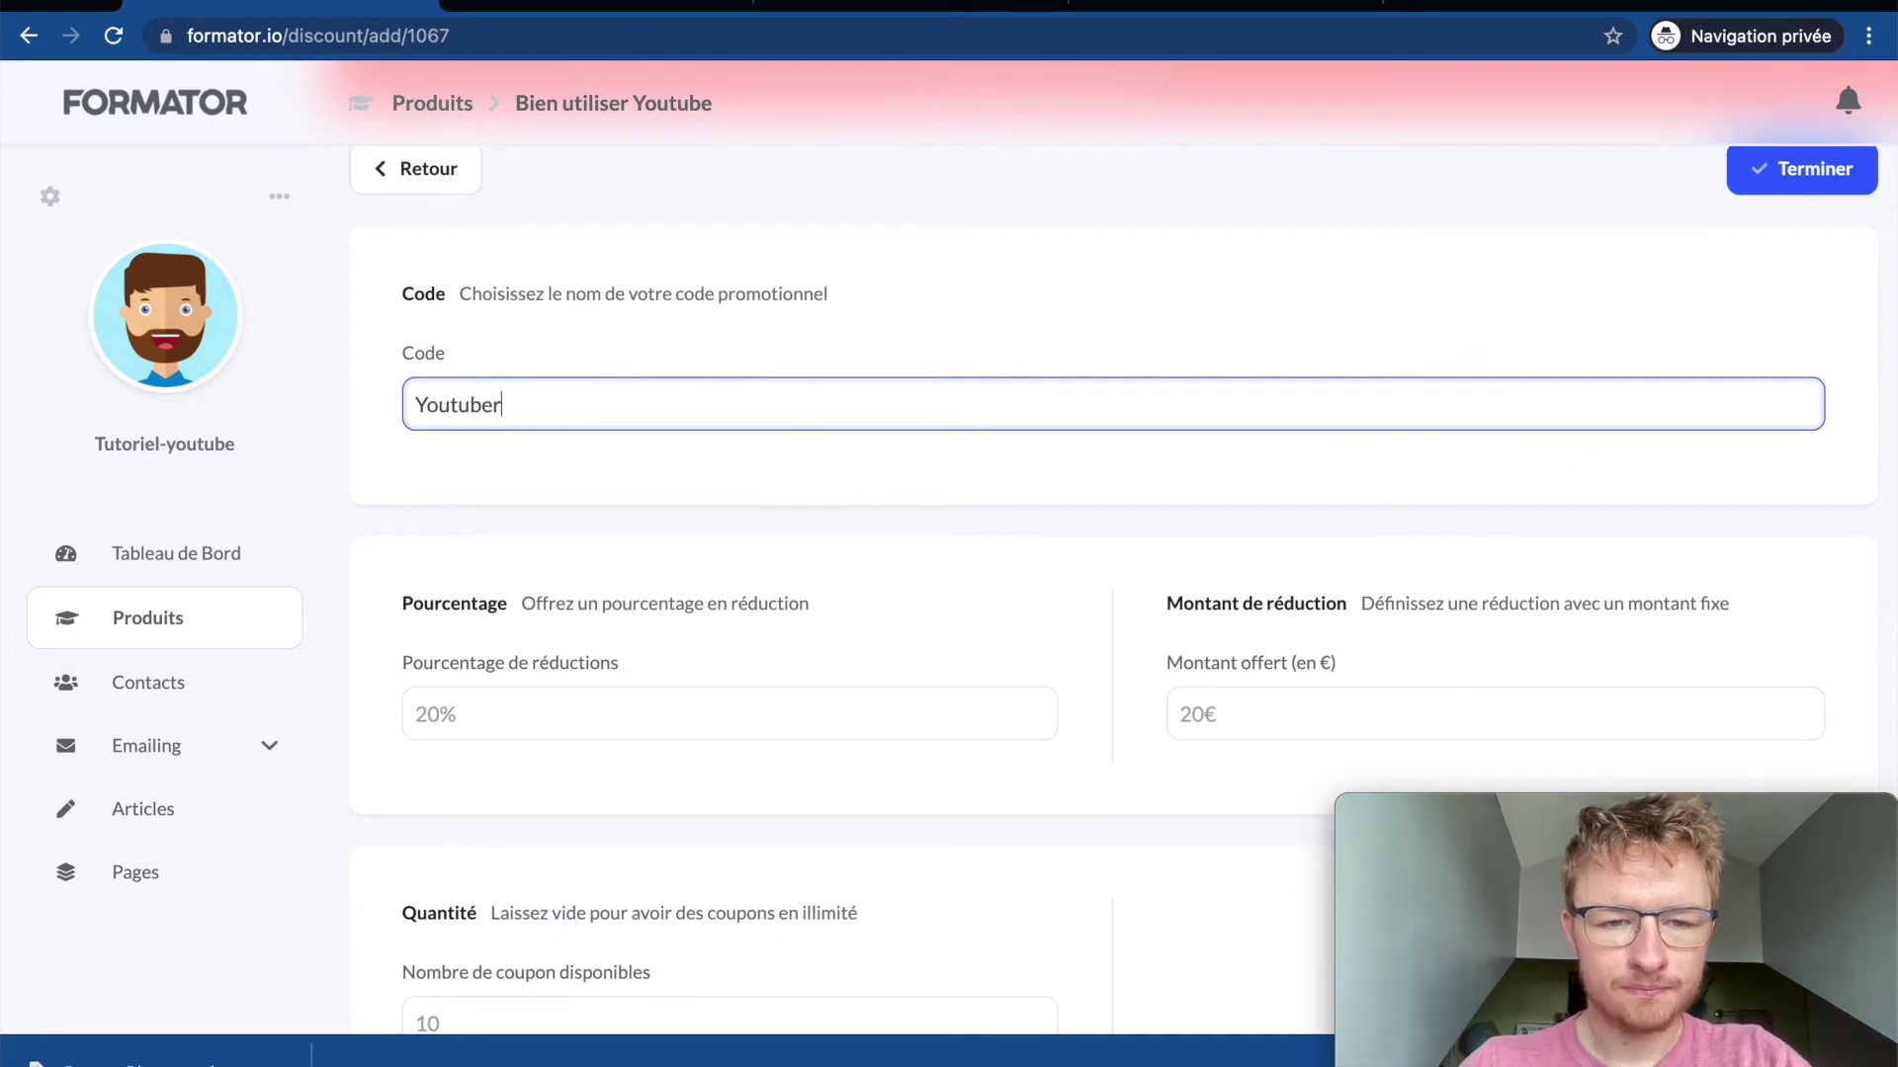
Step: Make the coupon a 10 € fixed-amount discount, set the available count, and create it
scroll(741, 625, down, 3)
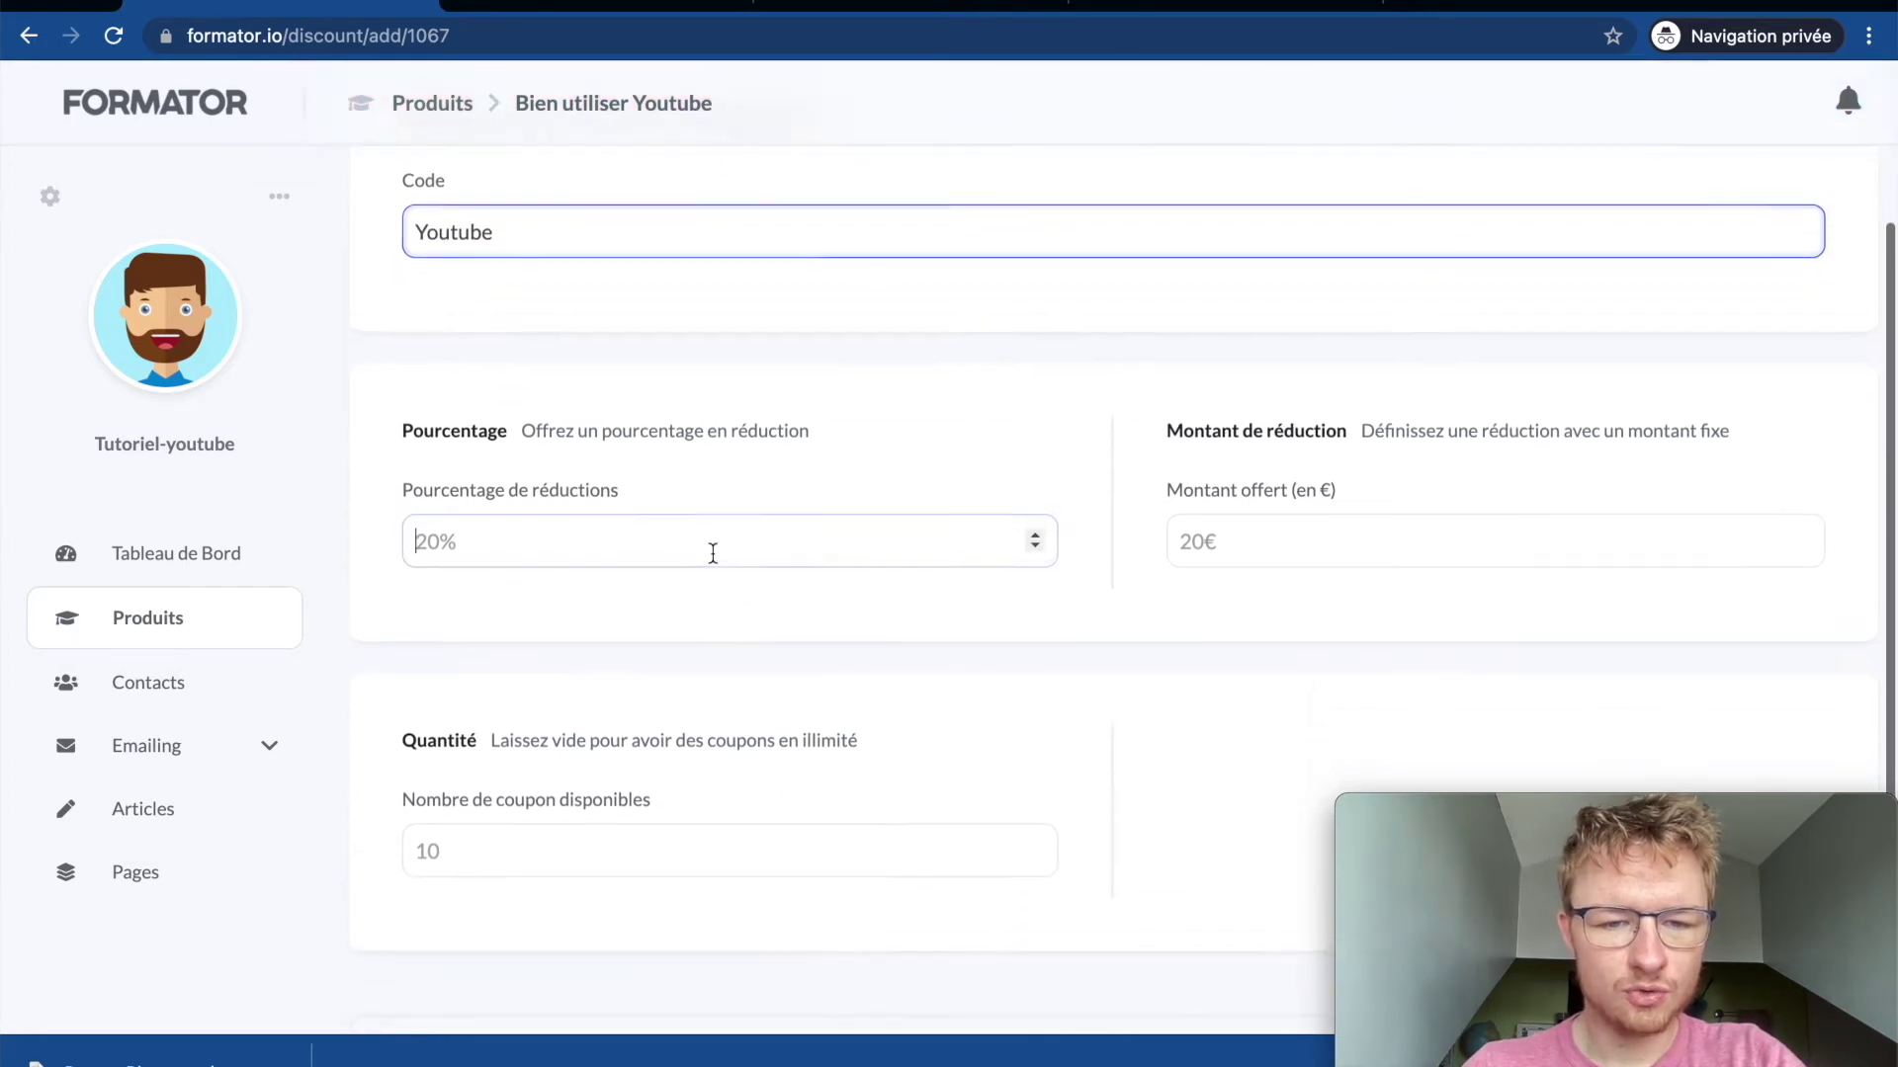
click(713, 552)
text(30)
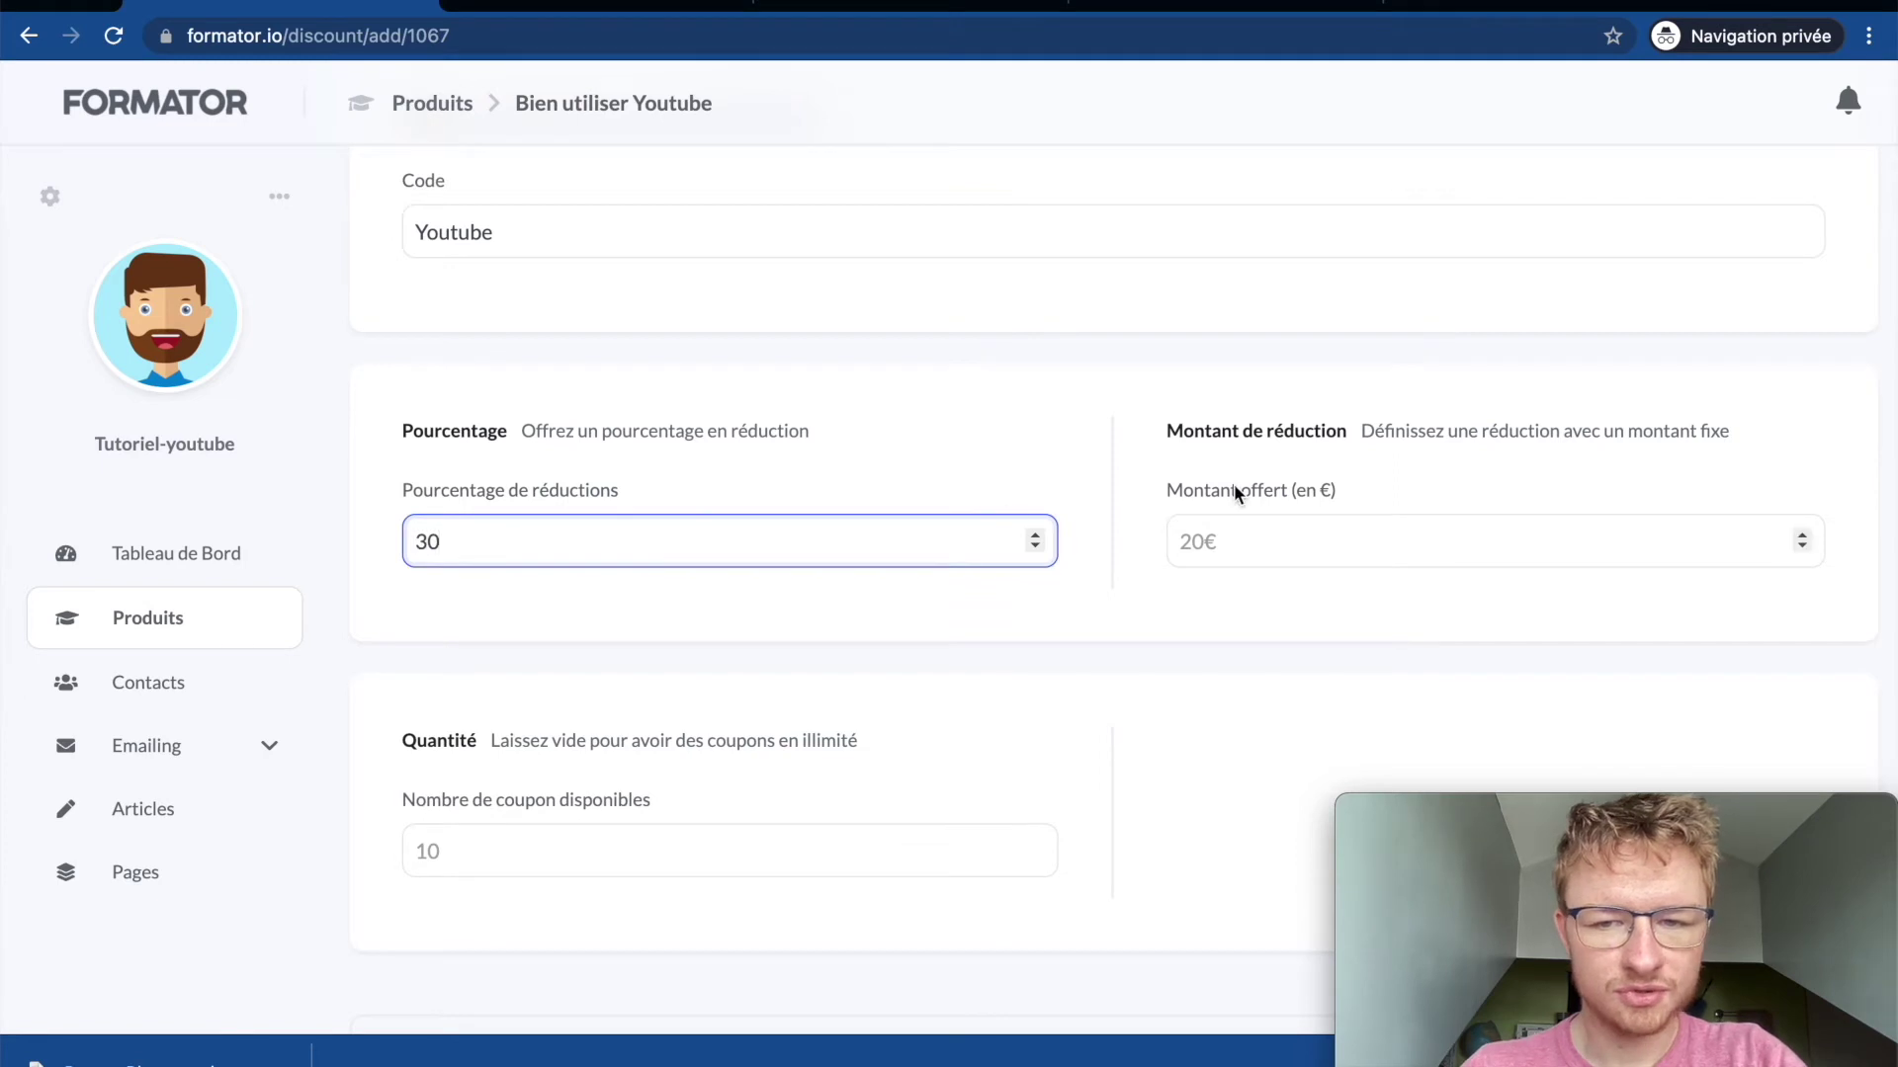
scroll(1232, 487, down, 2)
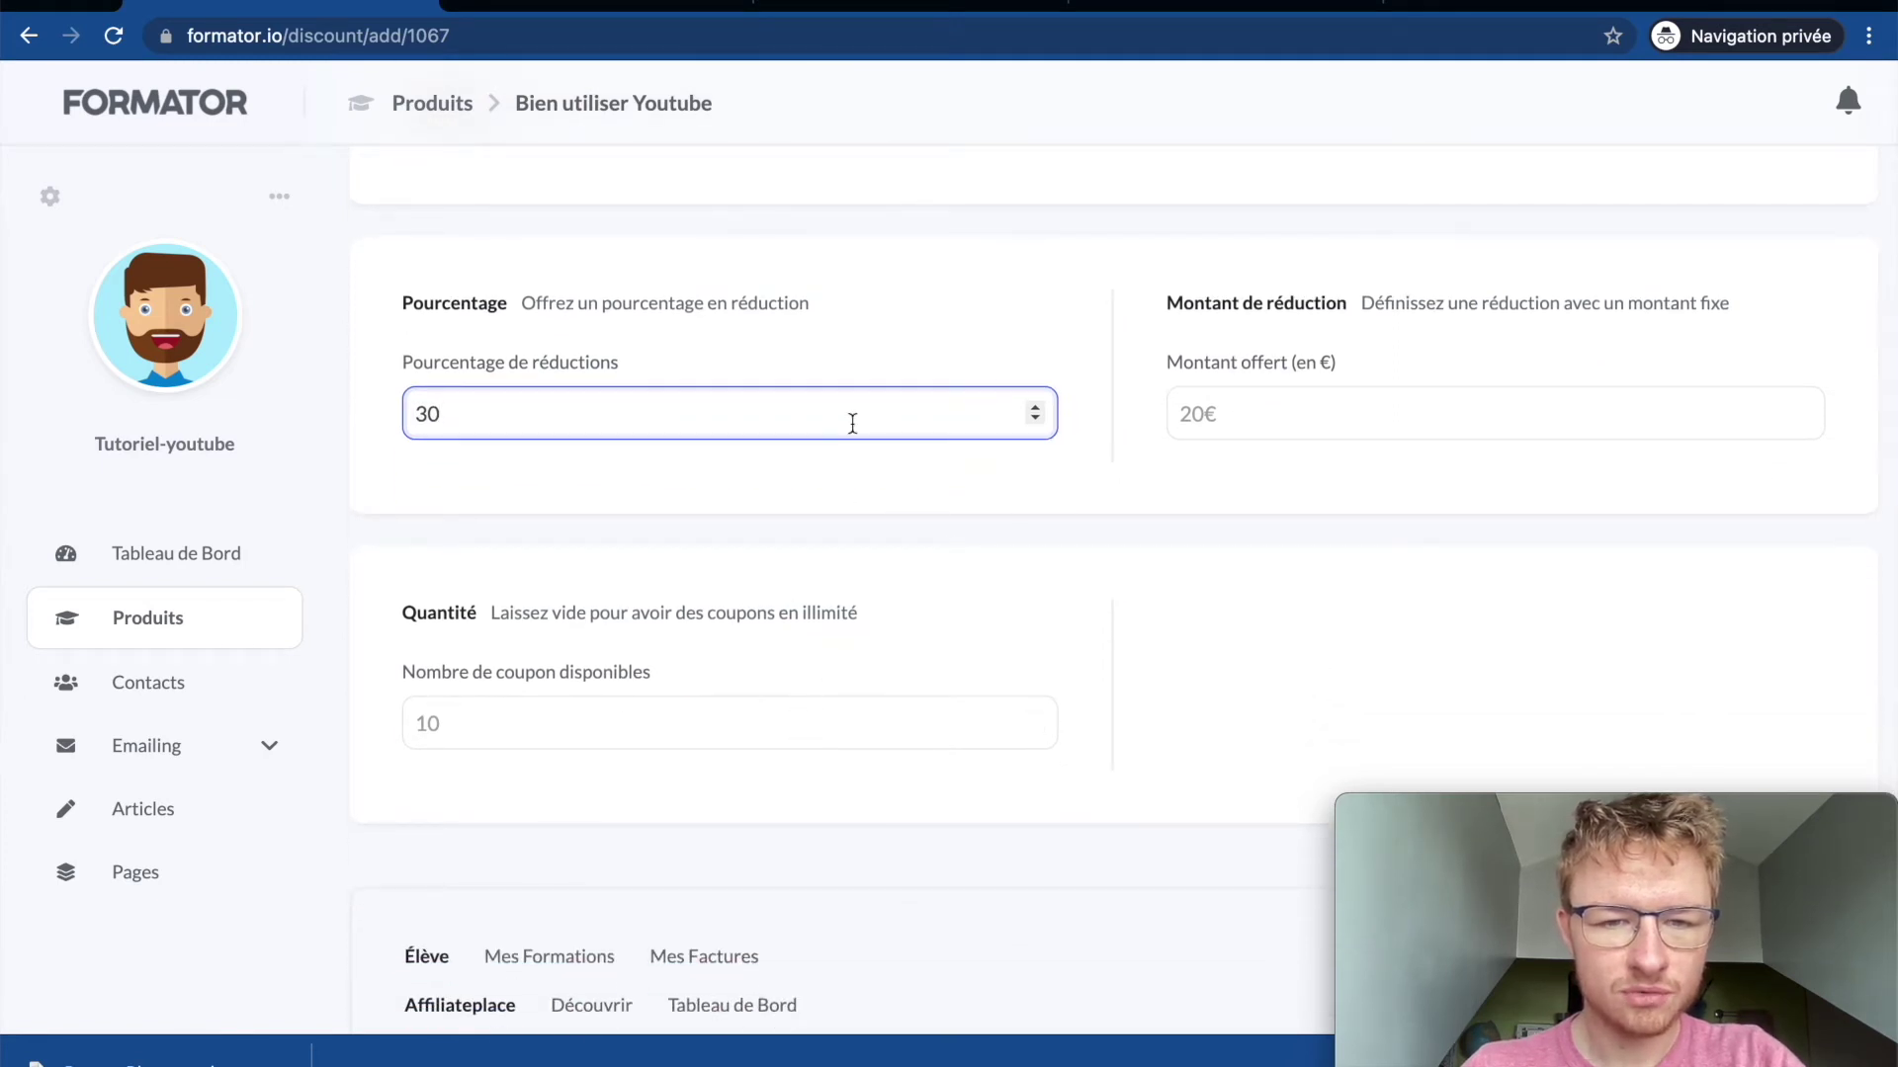
click(1233, 415)
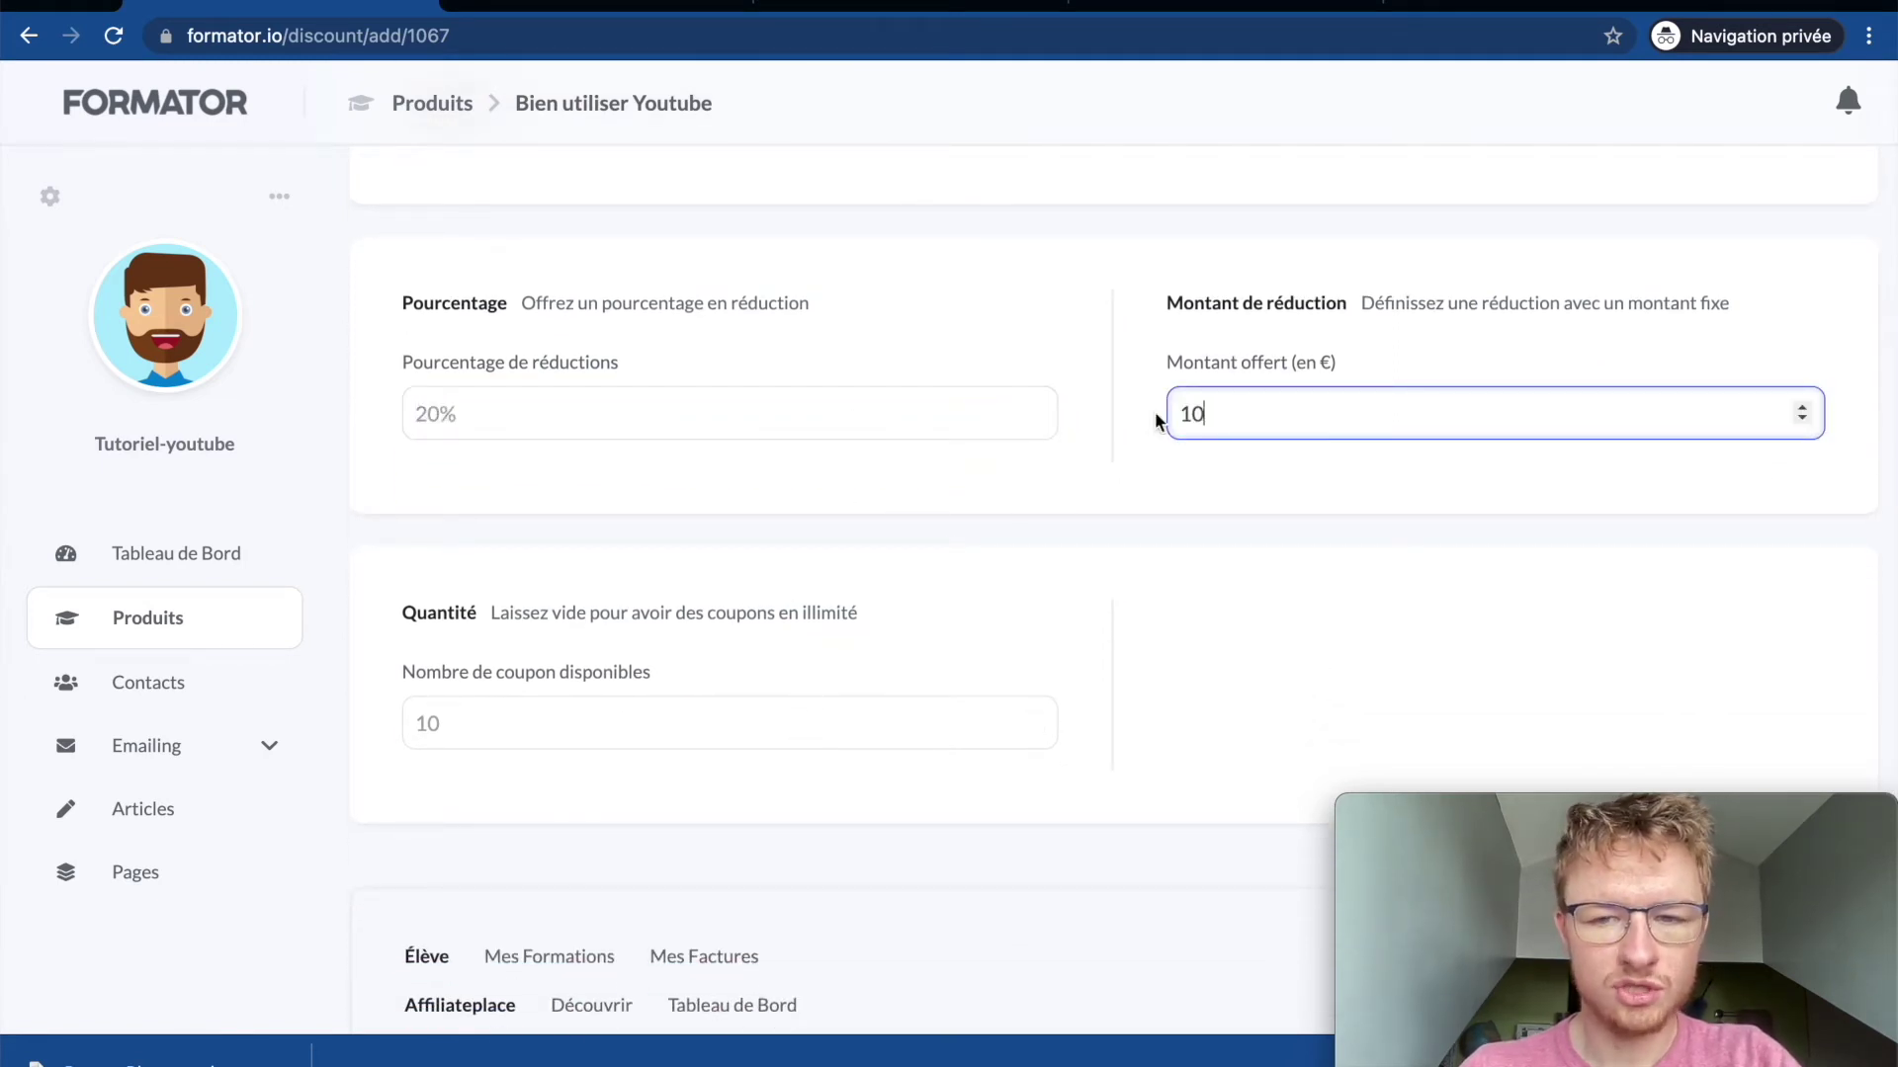
scroll(899, 634, down, 3)
click(764, 526)
scroll(1284, 435, up, 9)
click(1789, 261)
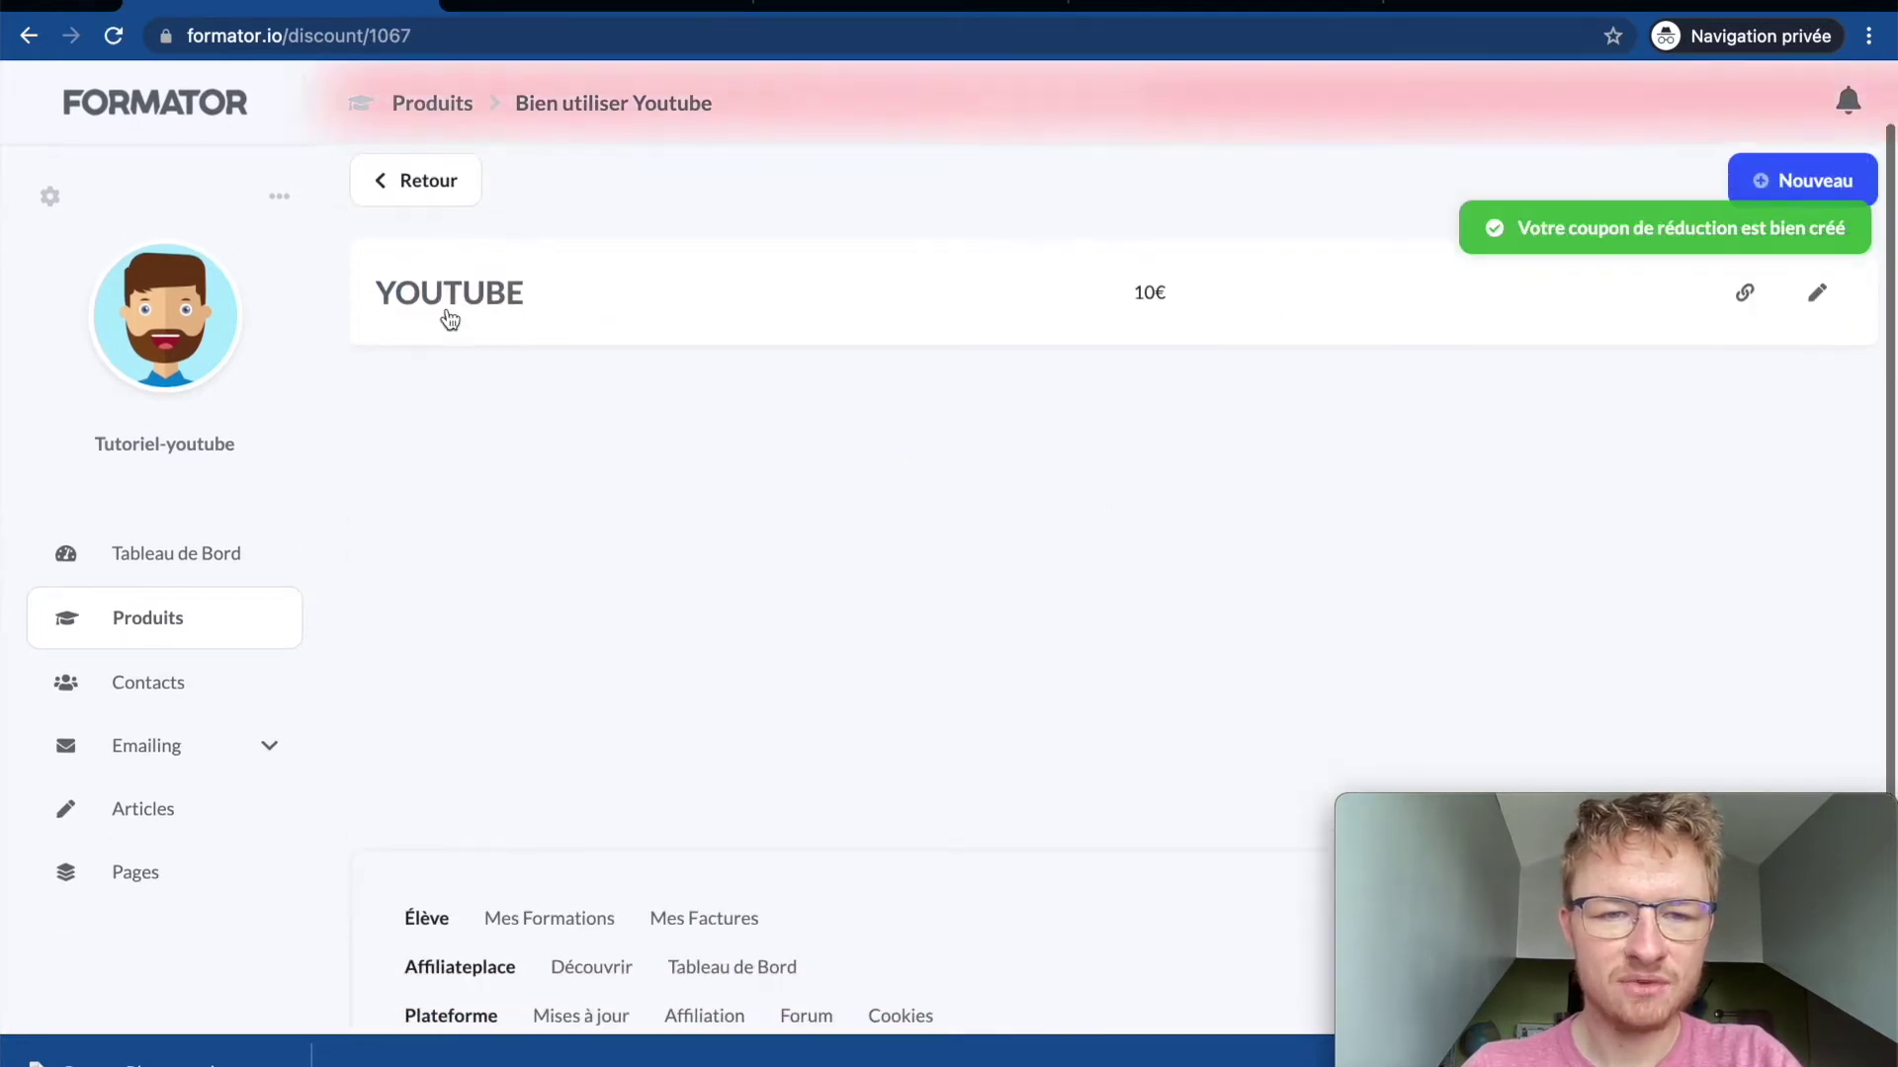
Step: Return to the course settings and scroll past Tarifs toward Places limitées
click(427, 267)
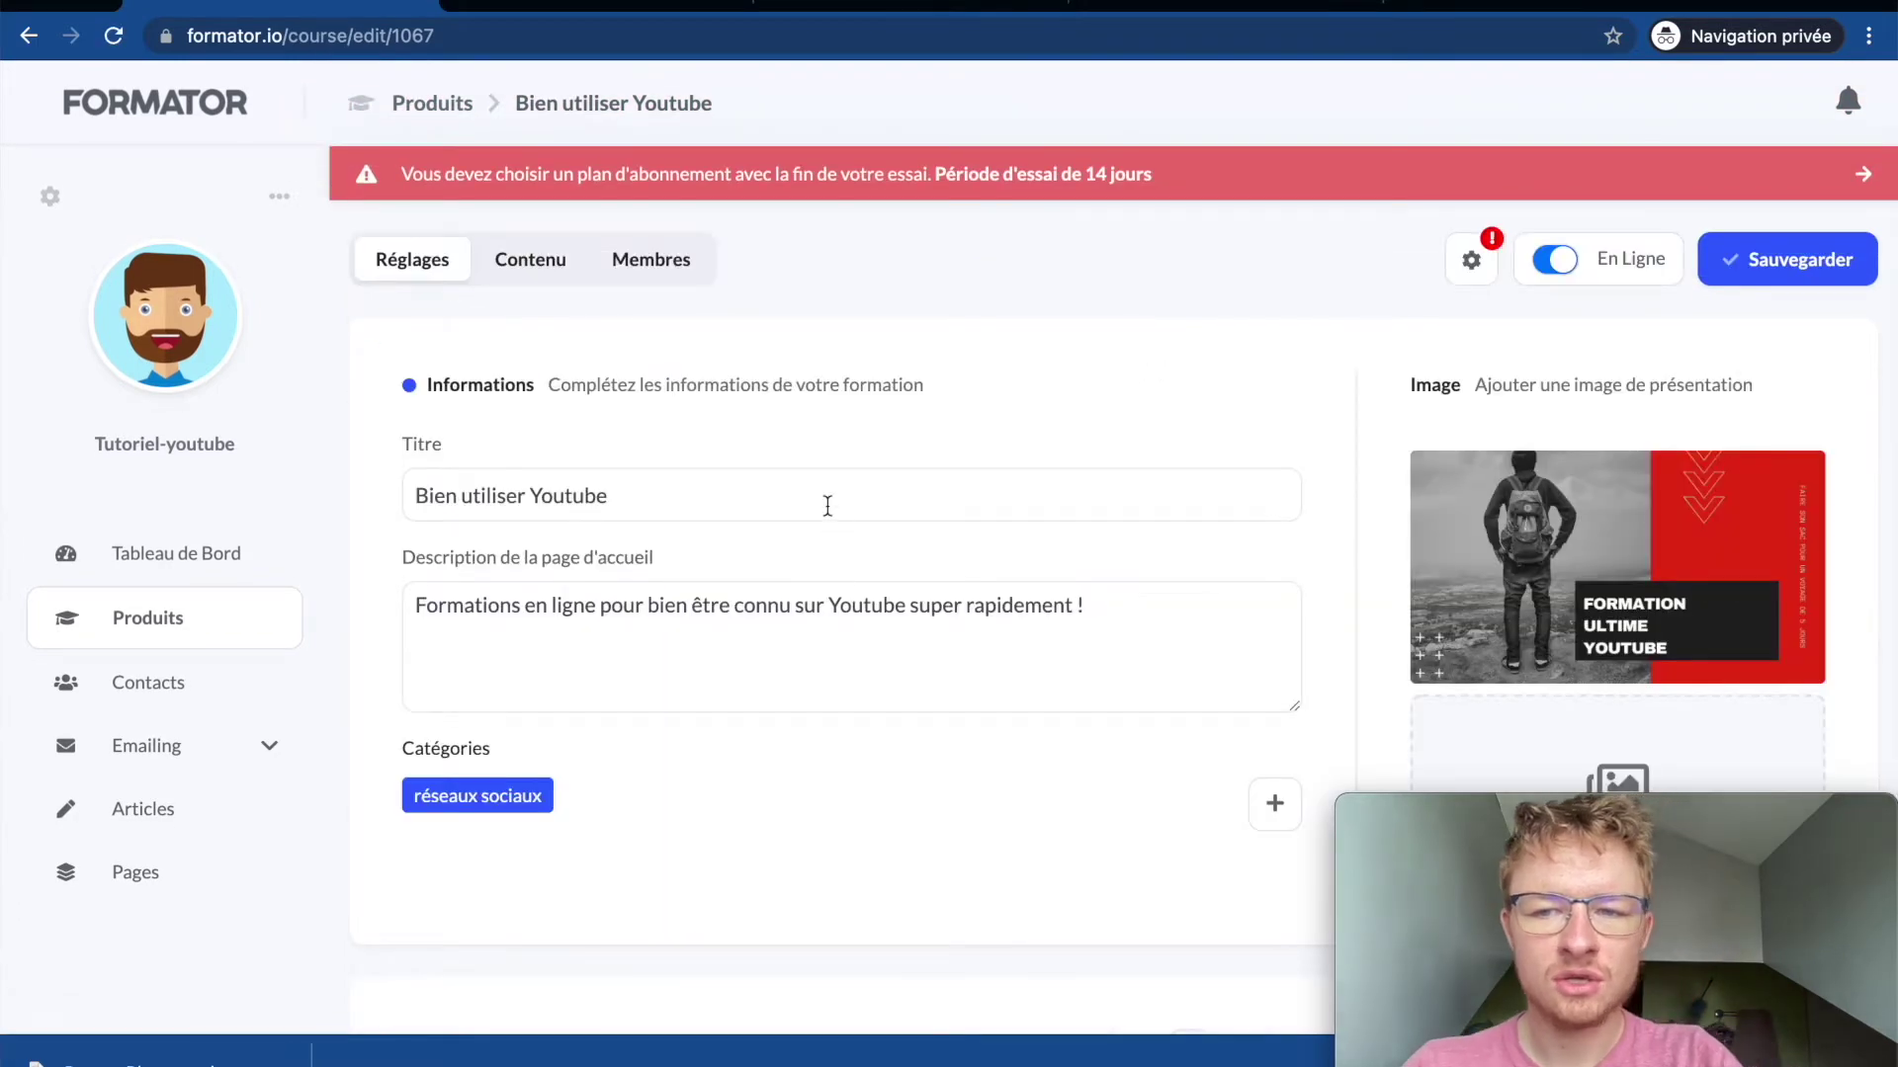
scroll(827, 505, down, 5)
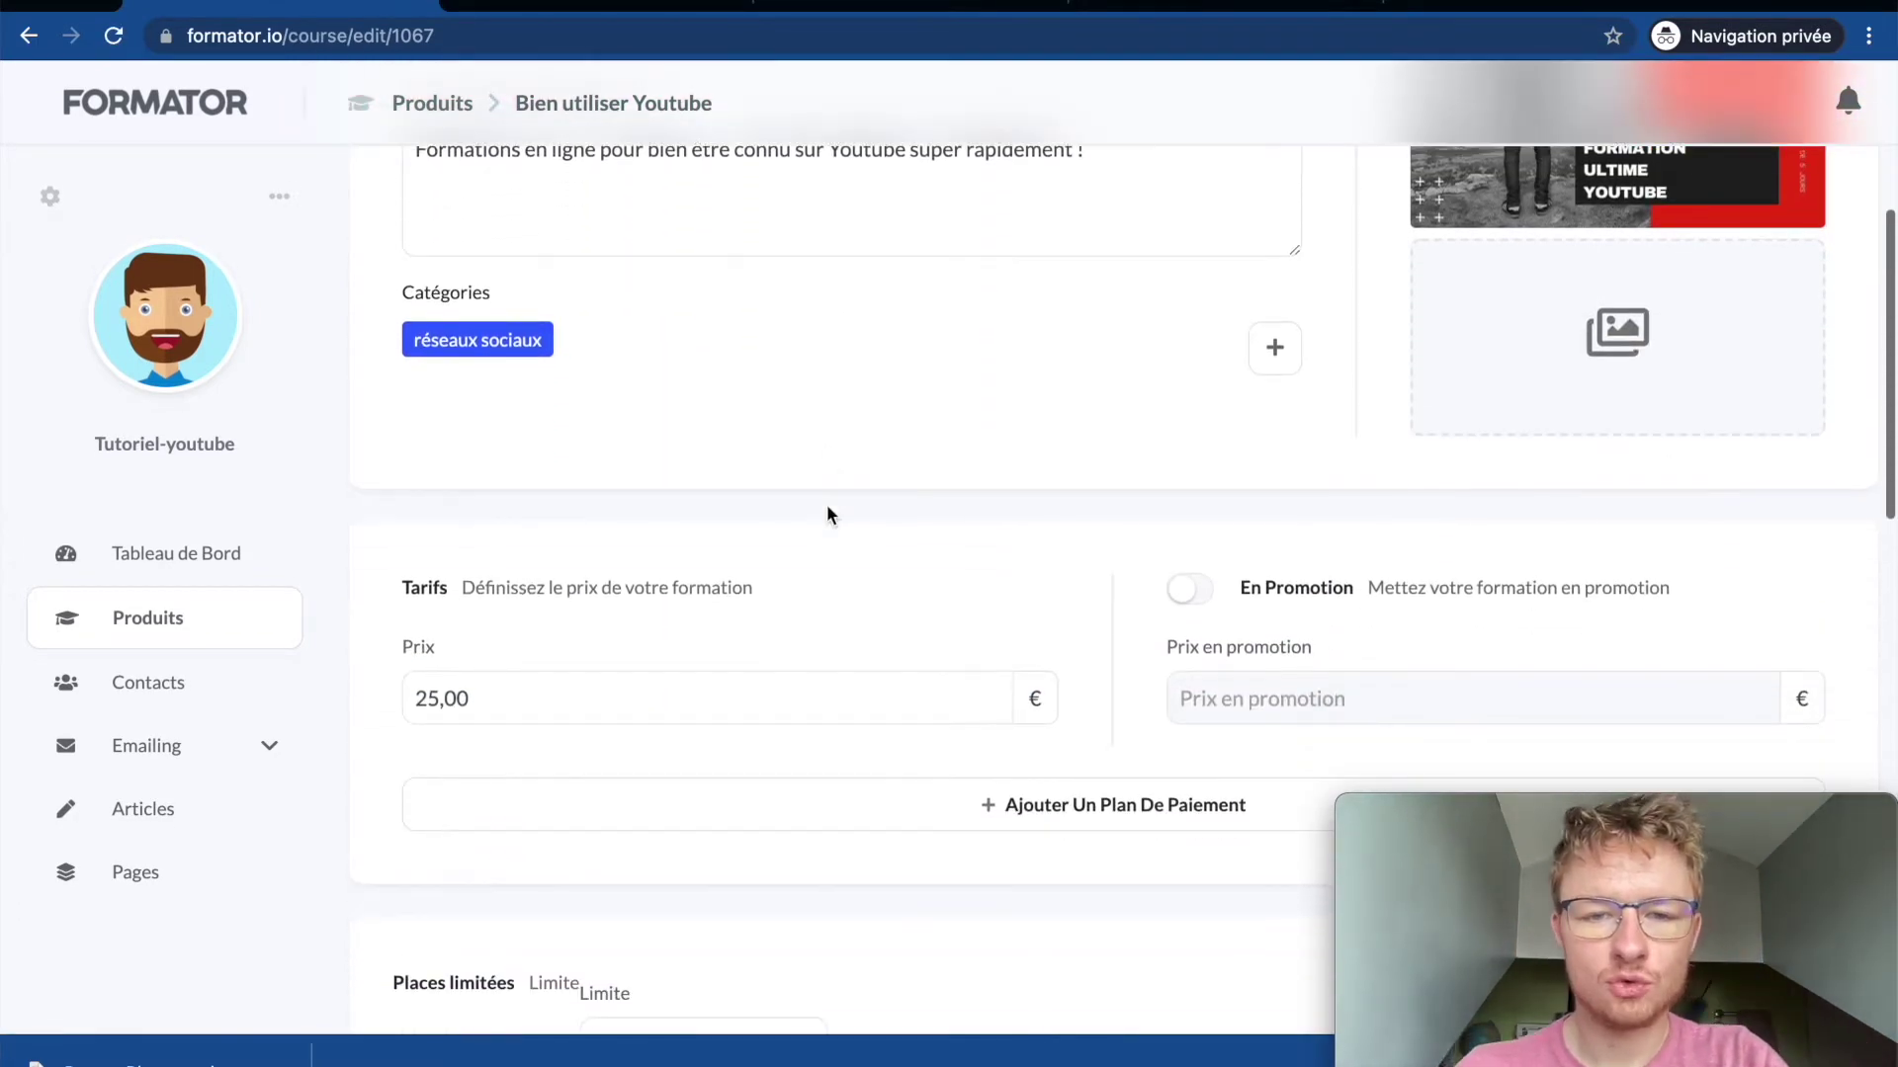
scroll(1008, 558, down, 4)
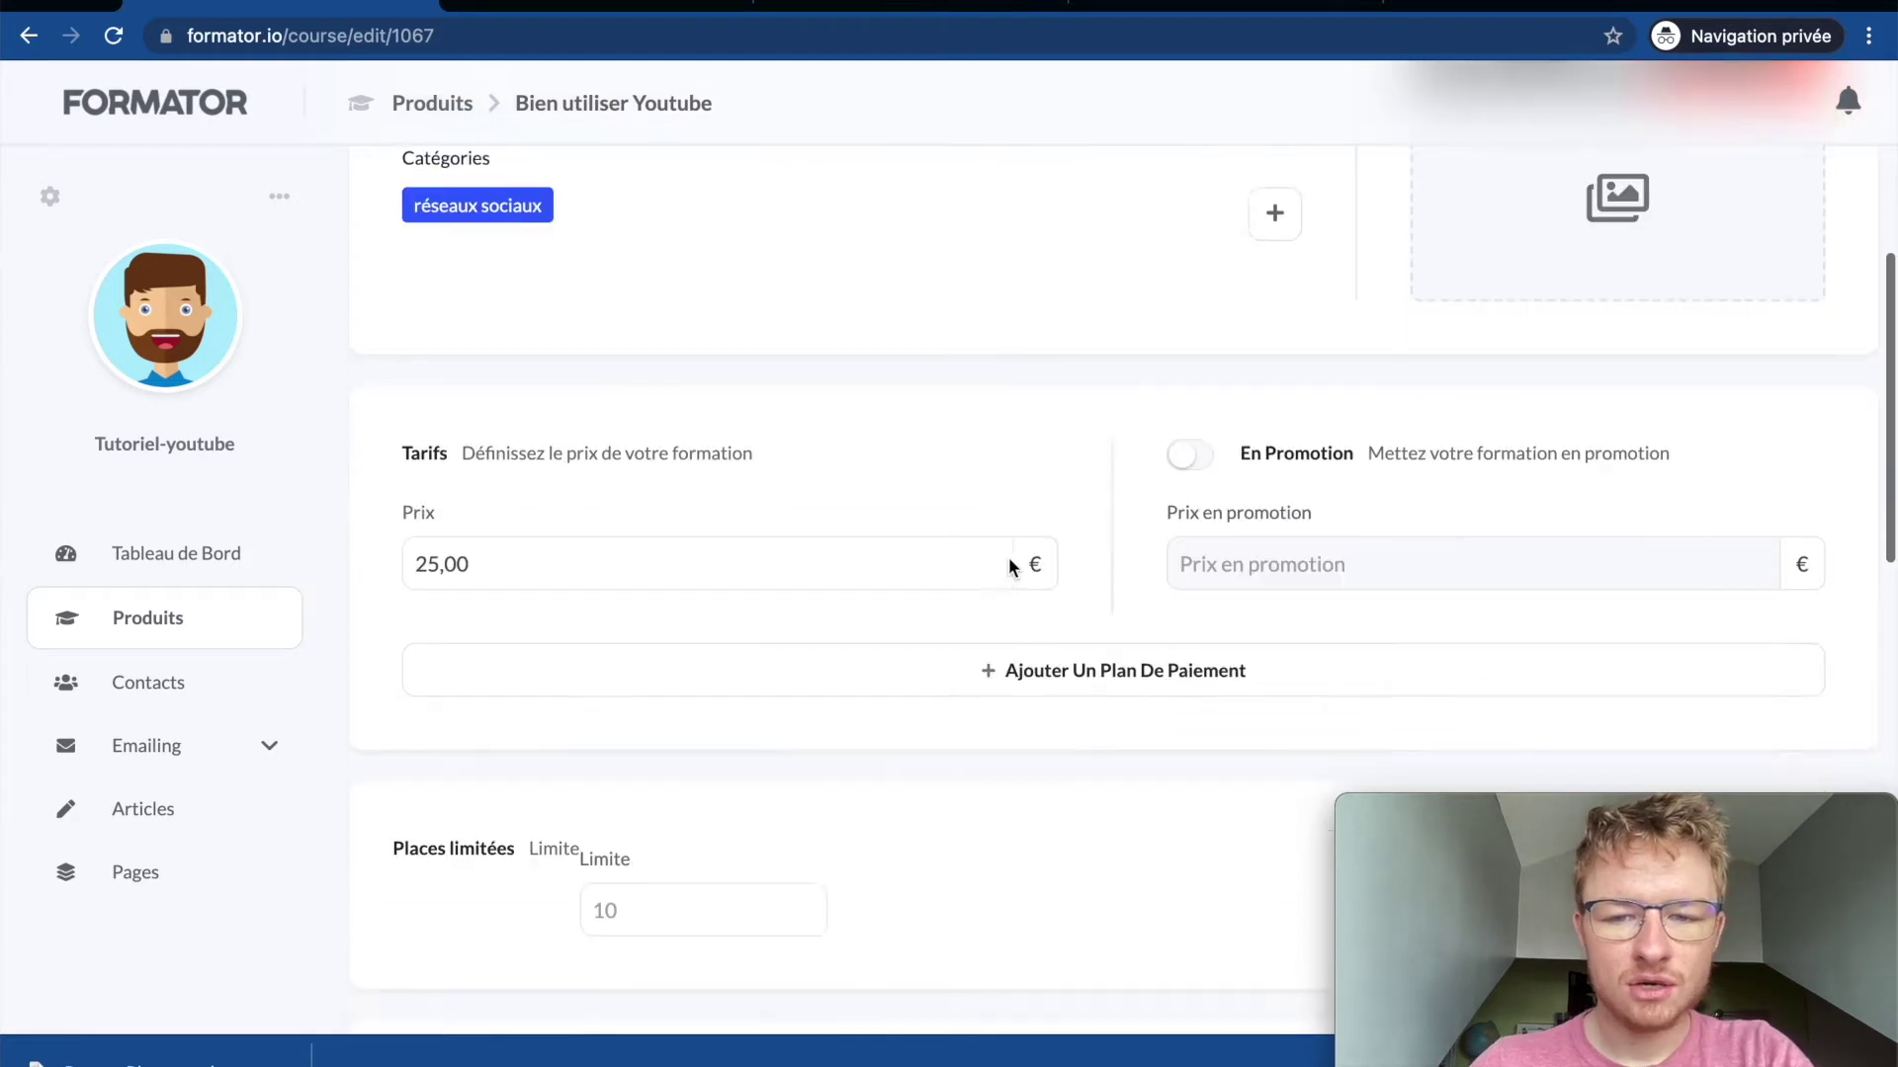
scroll(678, 458, down, 3)
click(671, 445)
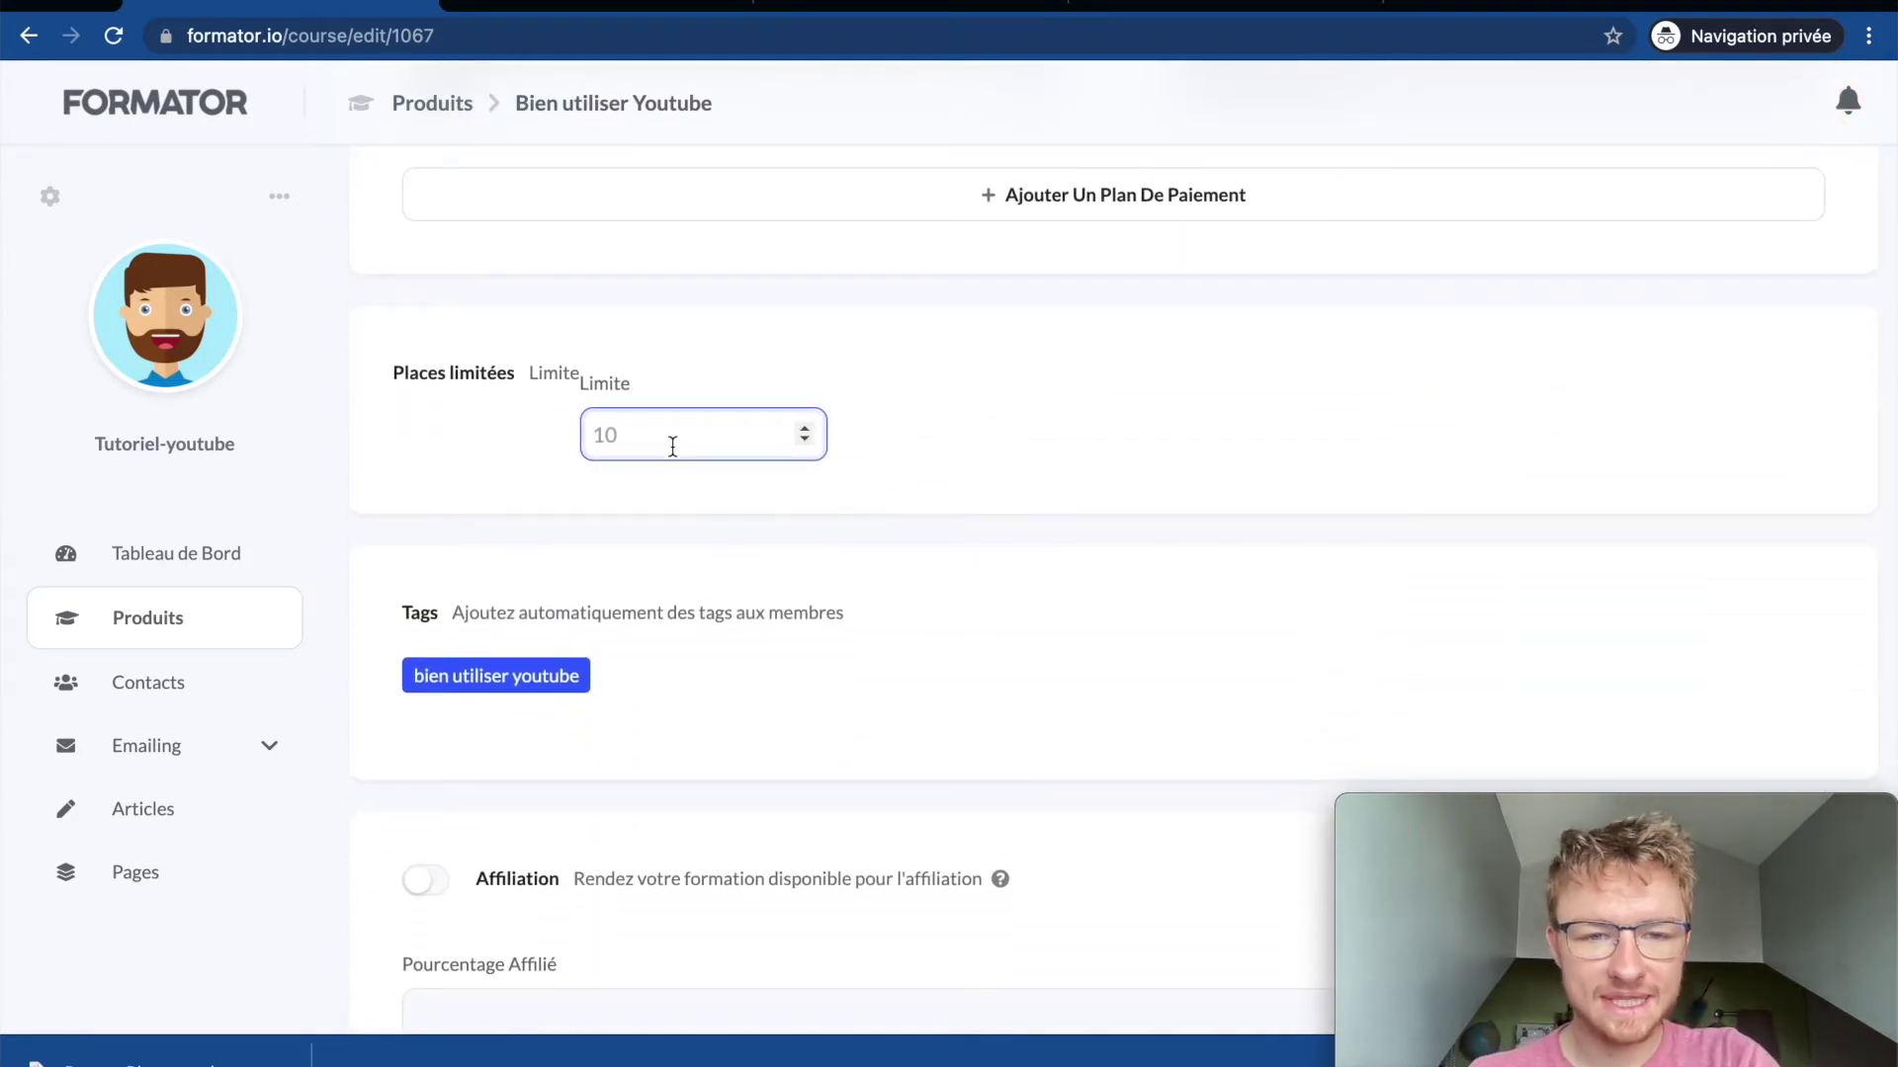
click(755, 366)
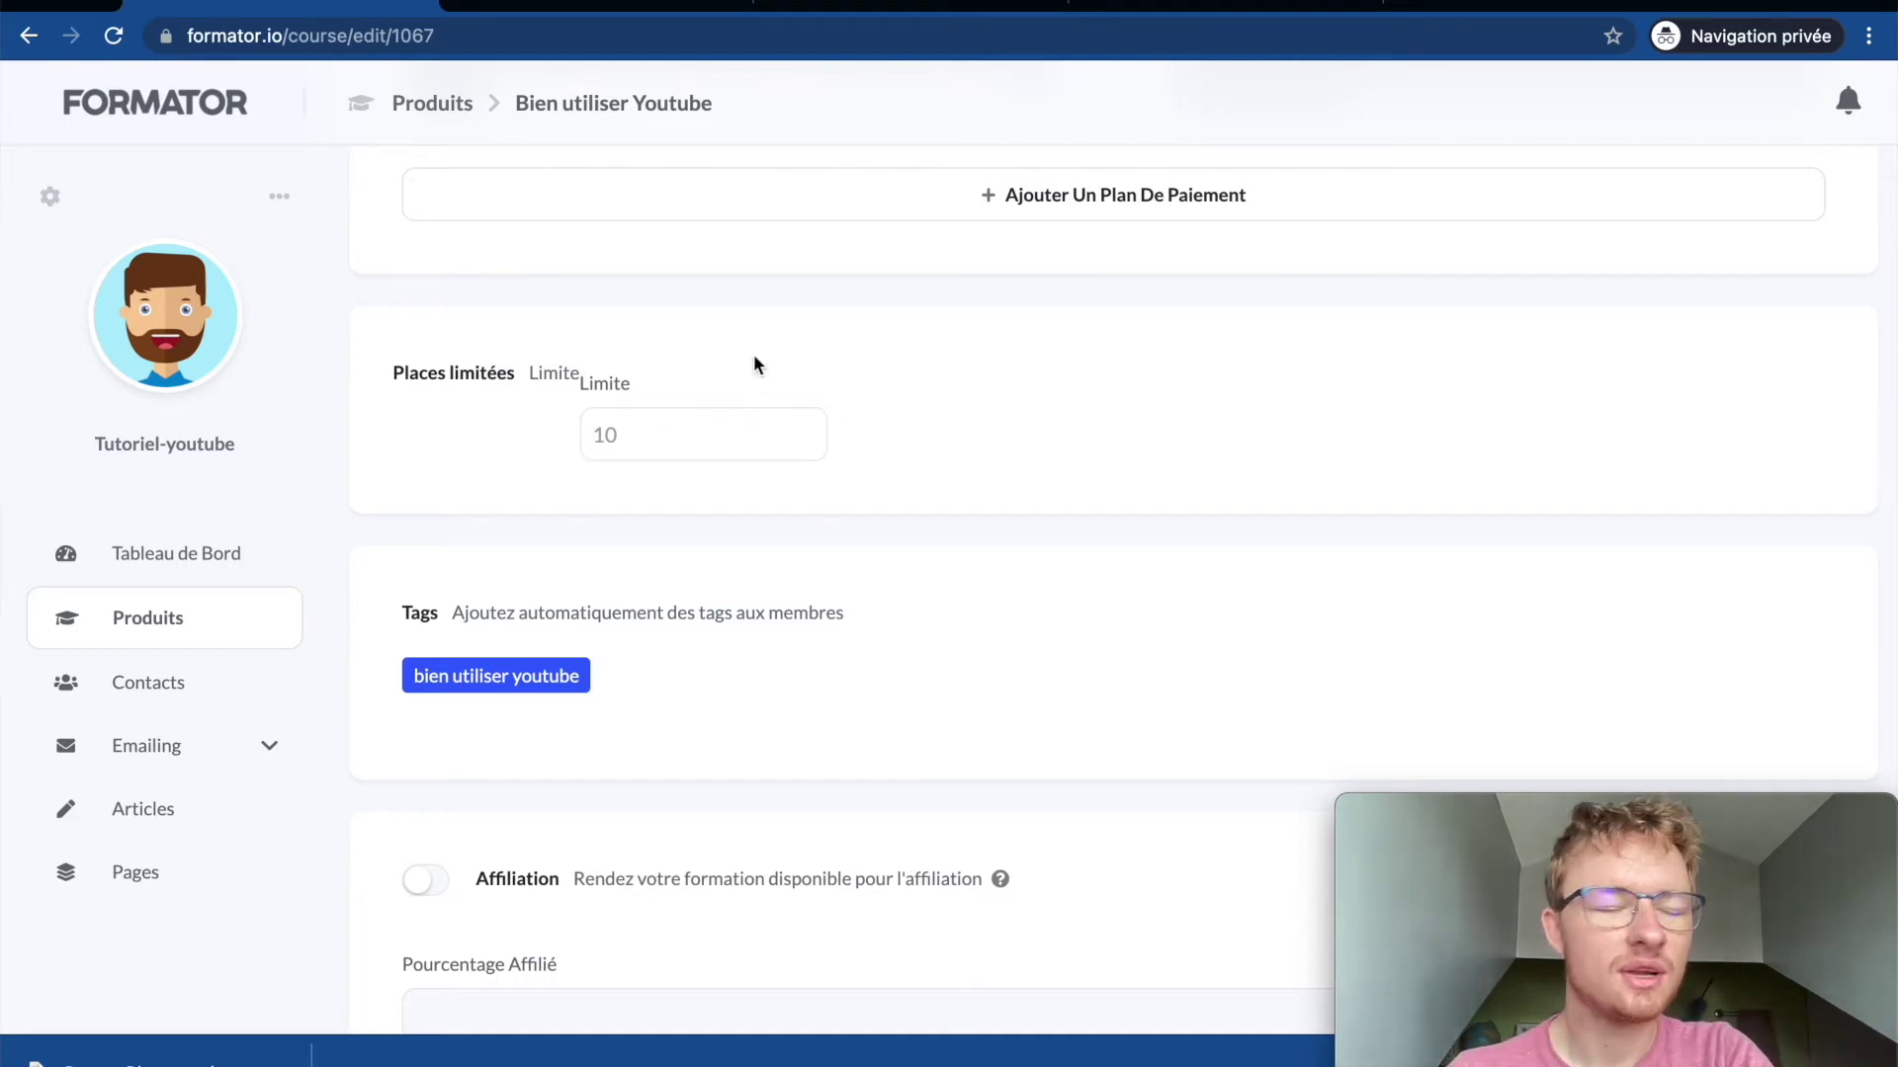
click(697, 433)
click(1034, 423)
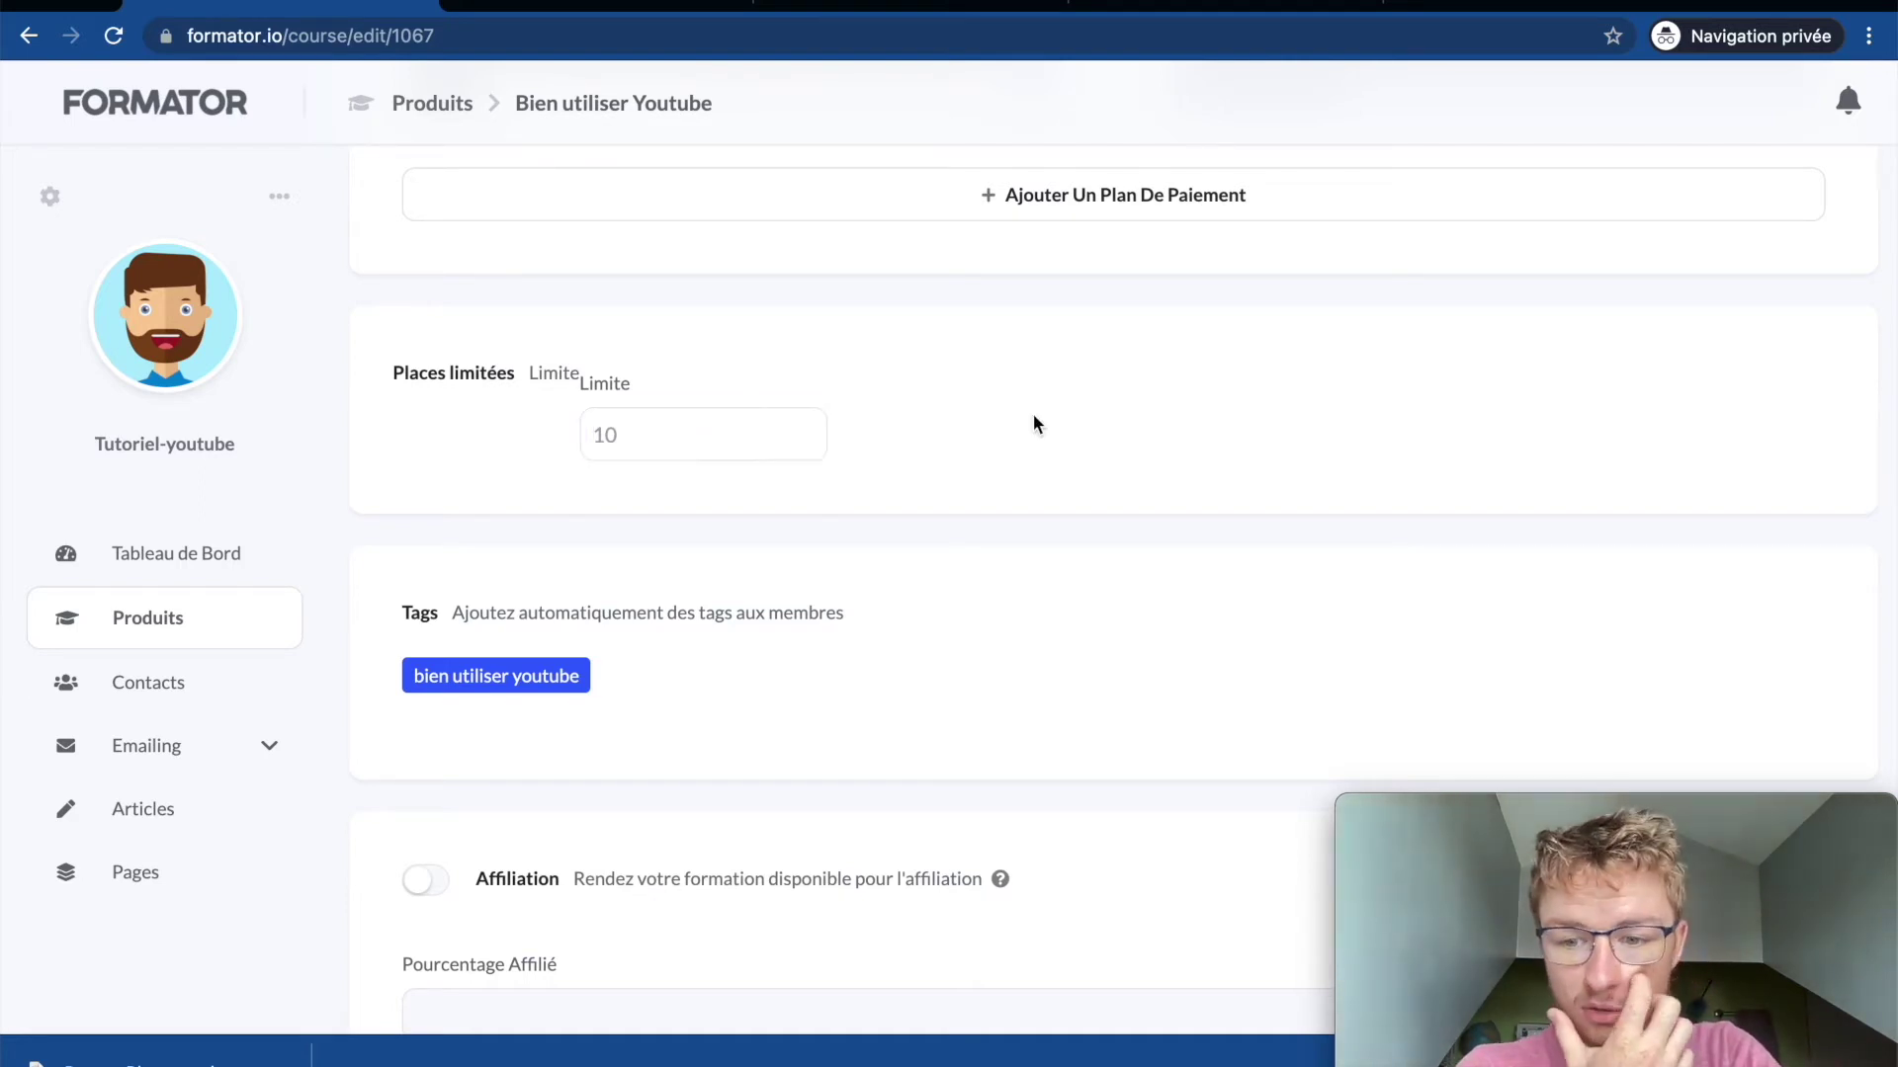
click(672, 436)
click(864, 360)
scroll(682, 676, down, 4)
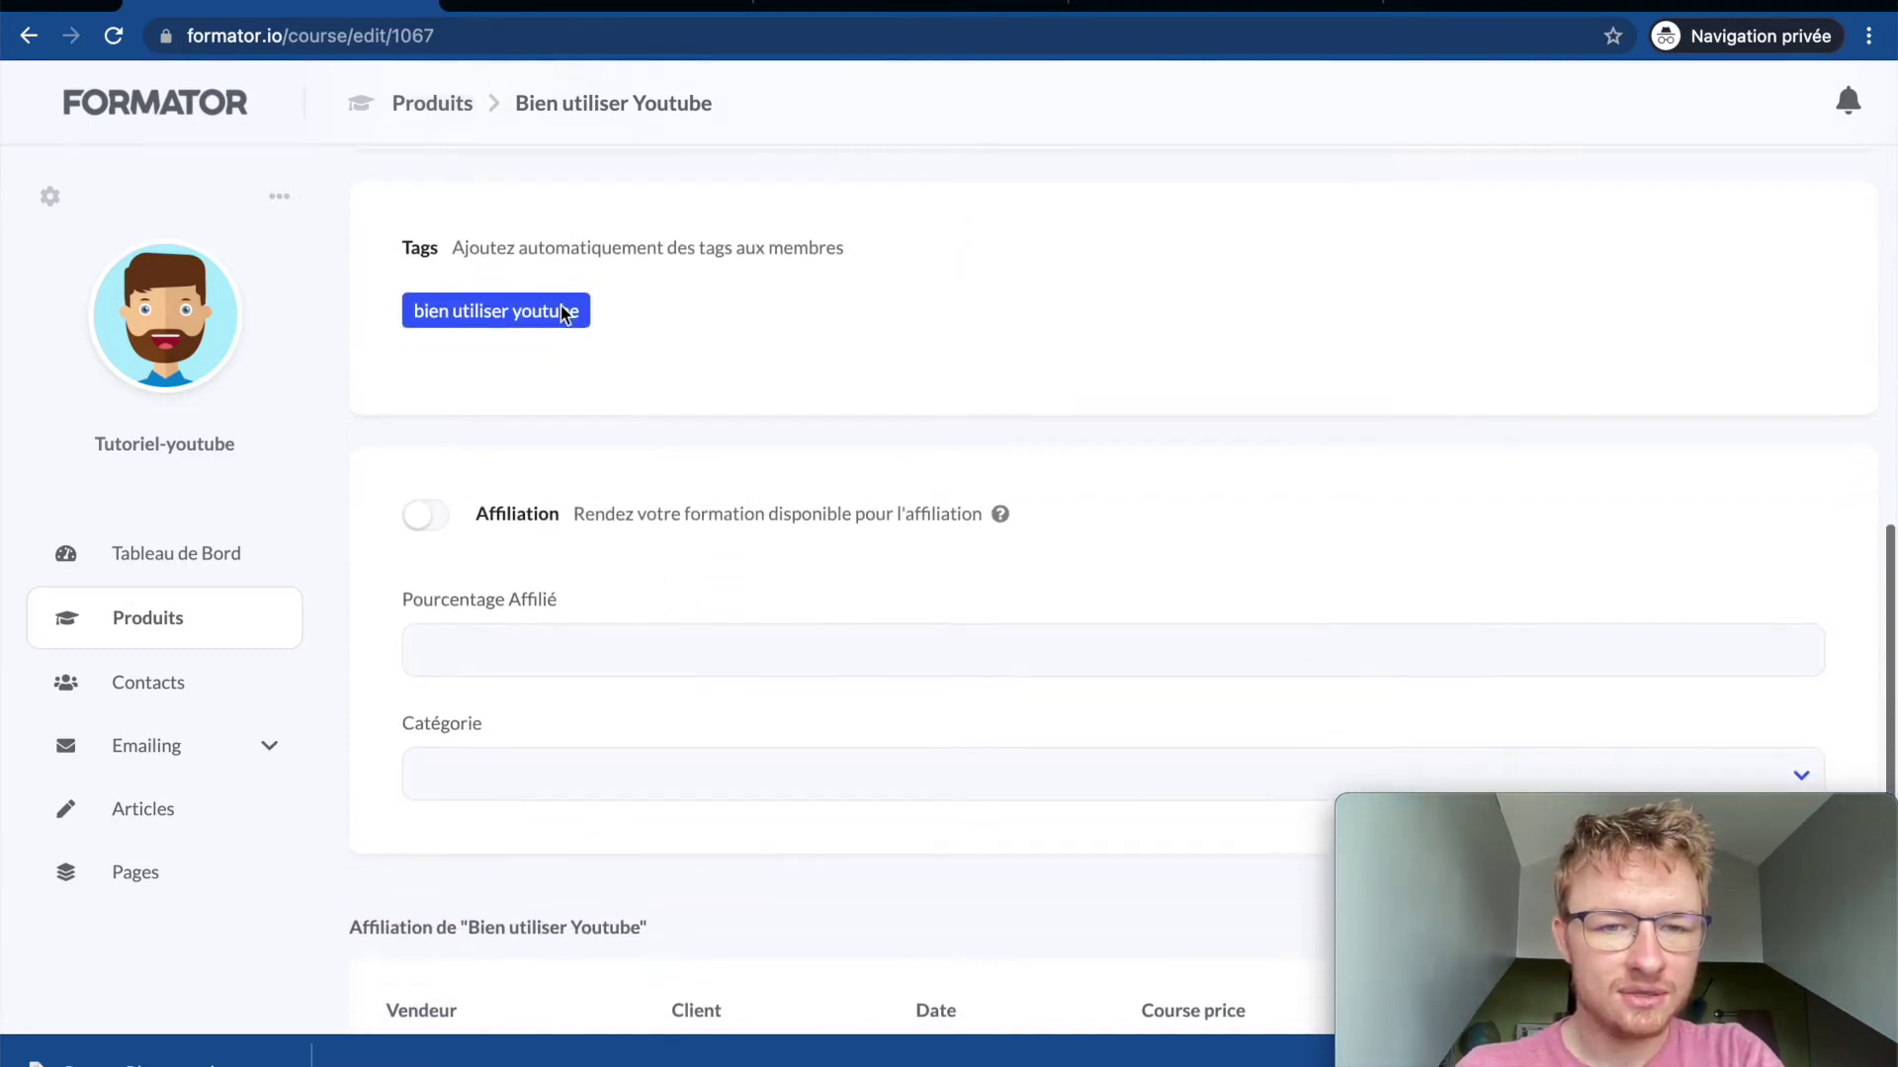
scroll(561, 316, up, 1)
click(529, 396)
click(529, 396)
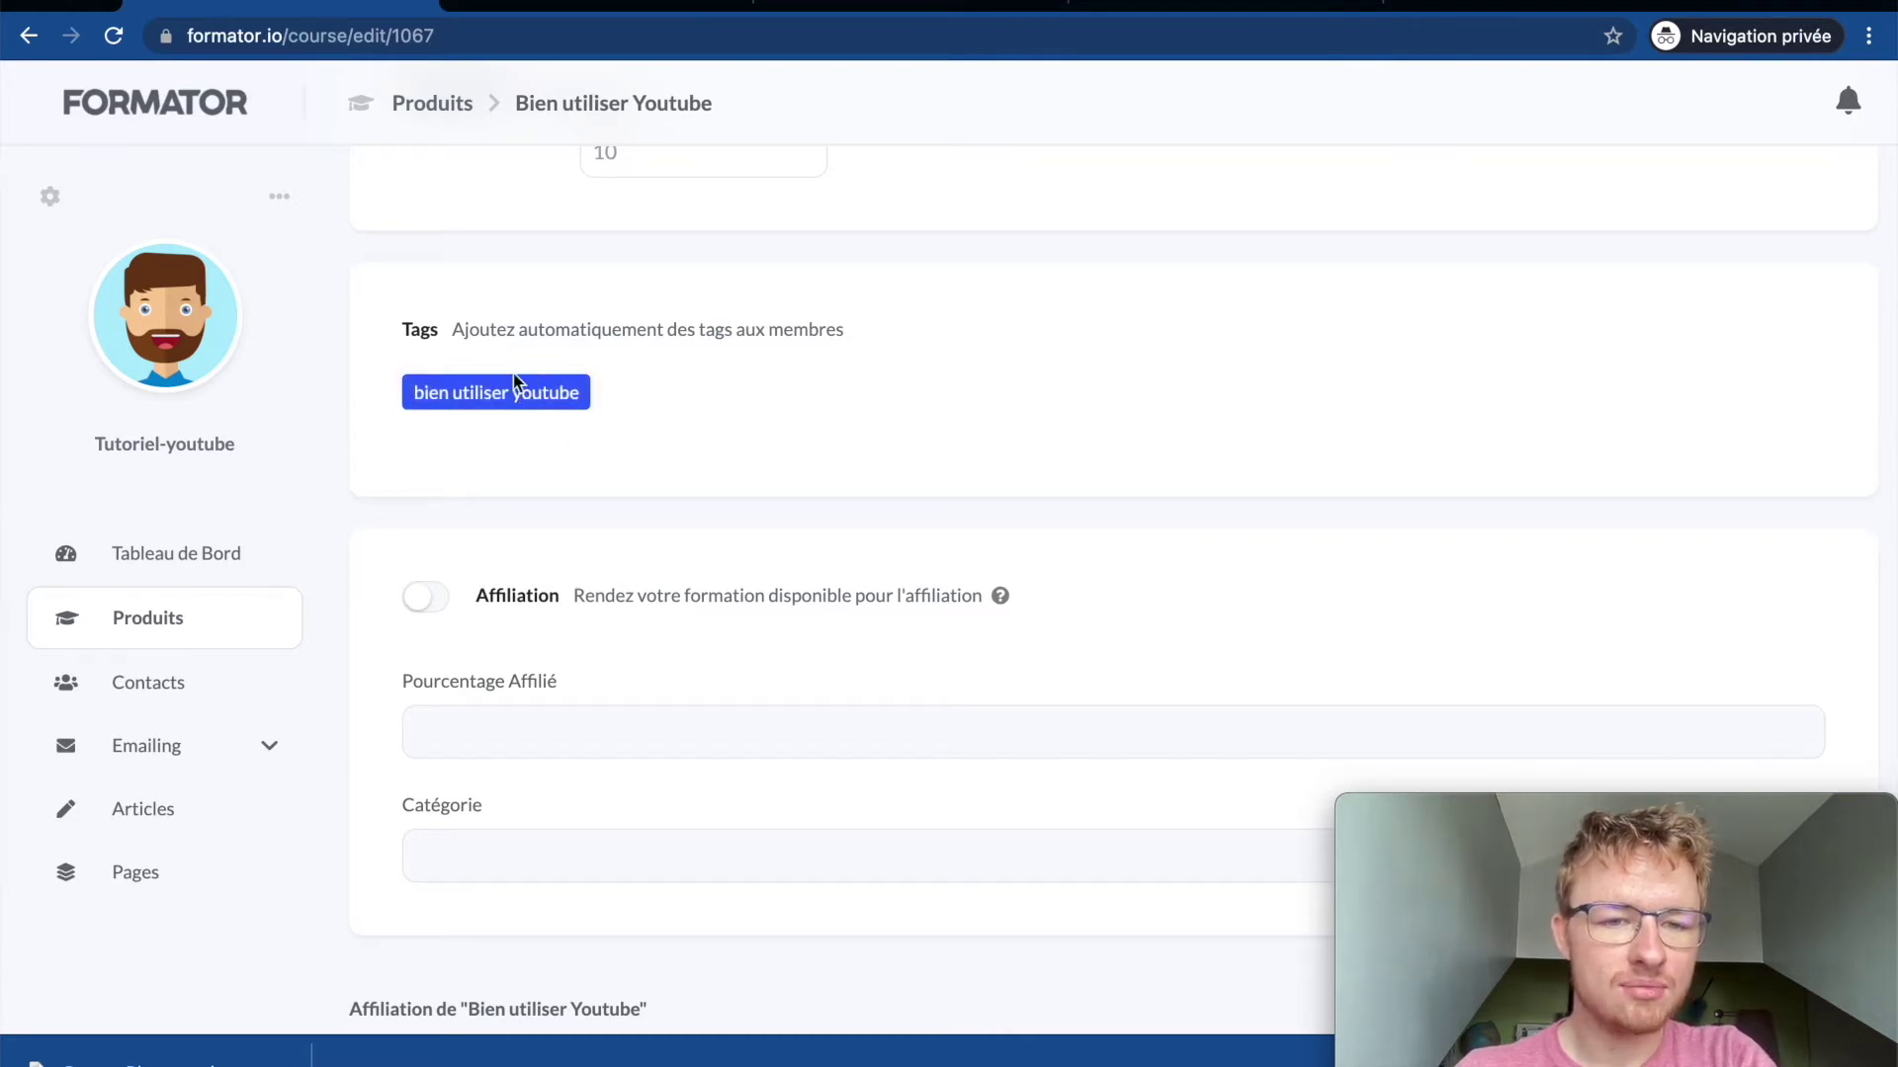
click(502, 401)
click(502, 400)
click(502, 400)
click(502, 401)
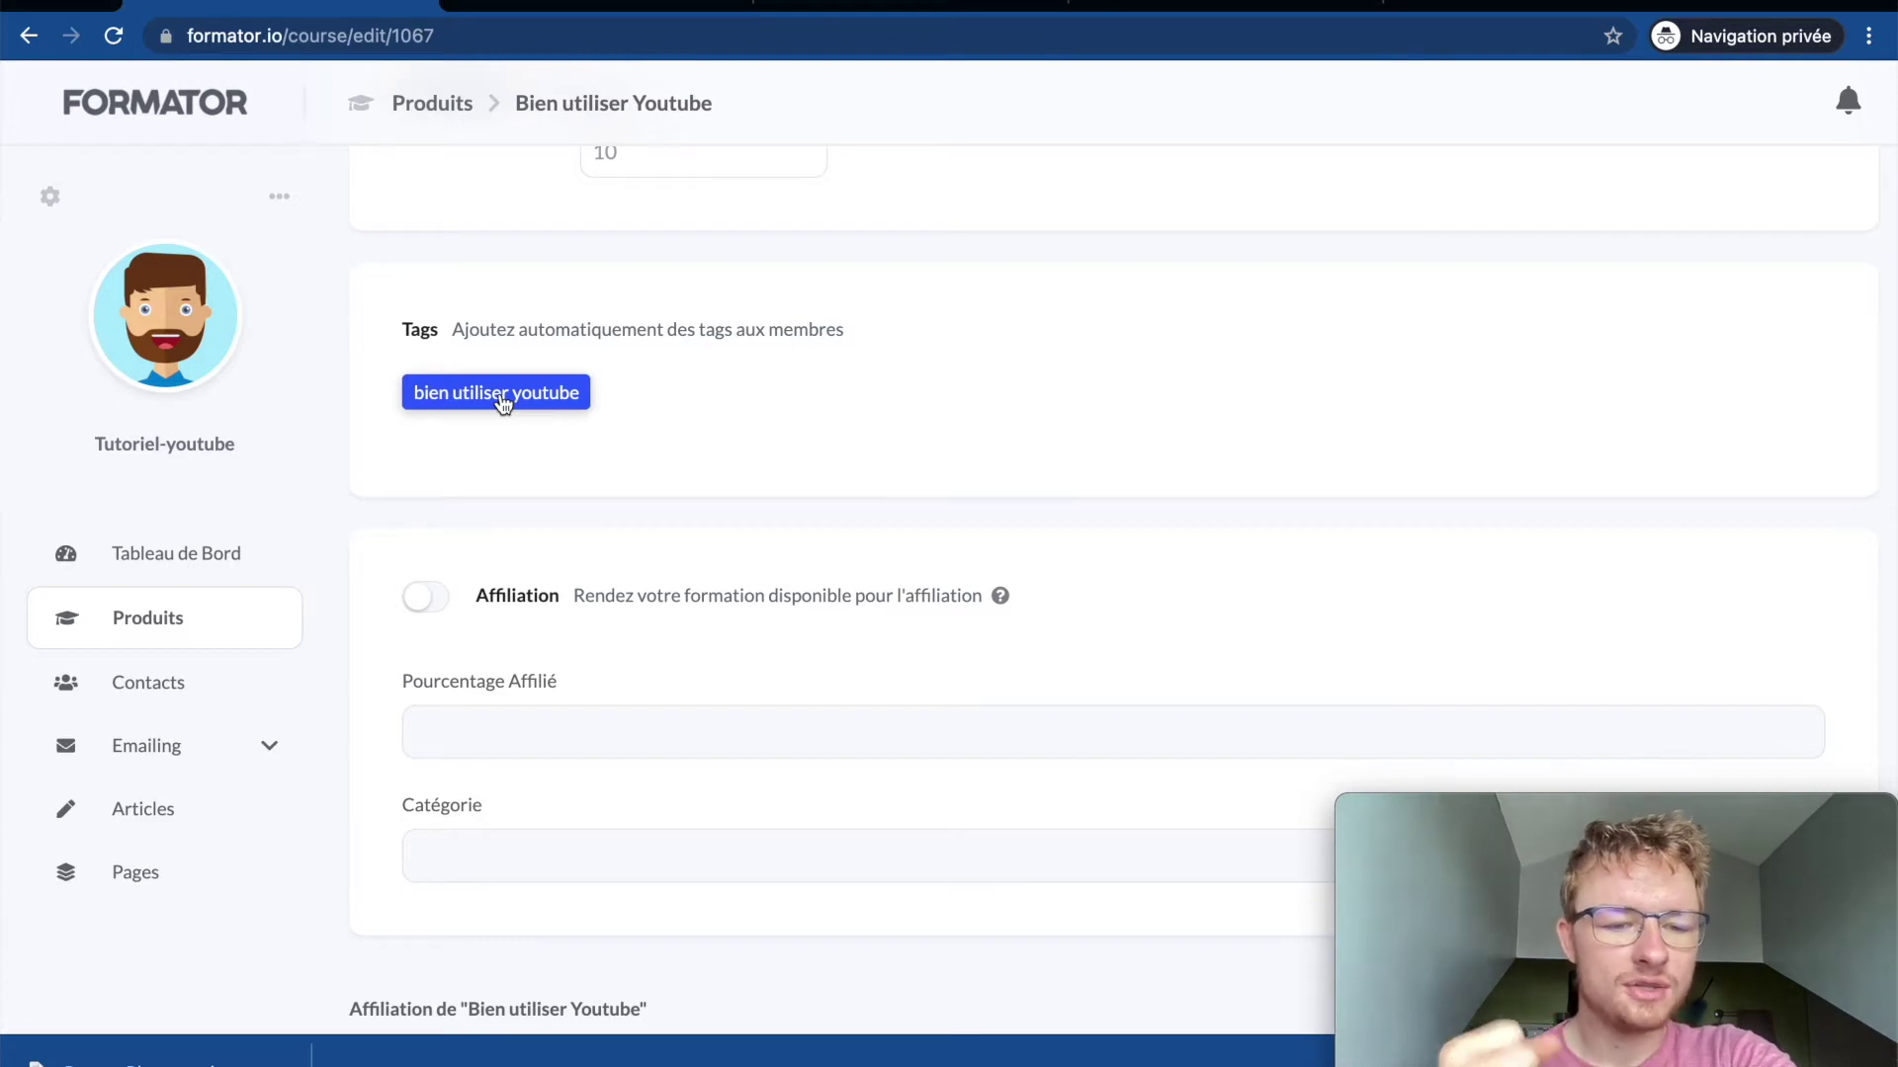
drag(1512, 809, 1384, 810)
drag(1609, 813, 1731, 812)
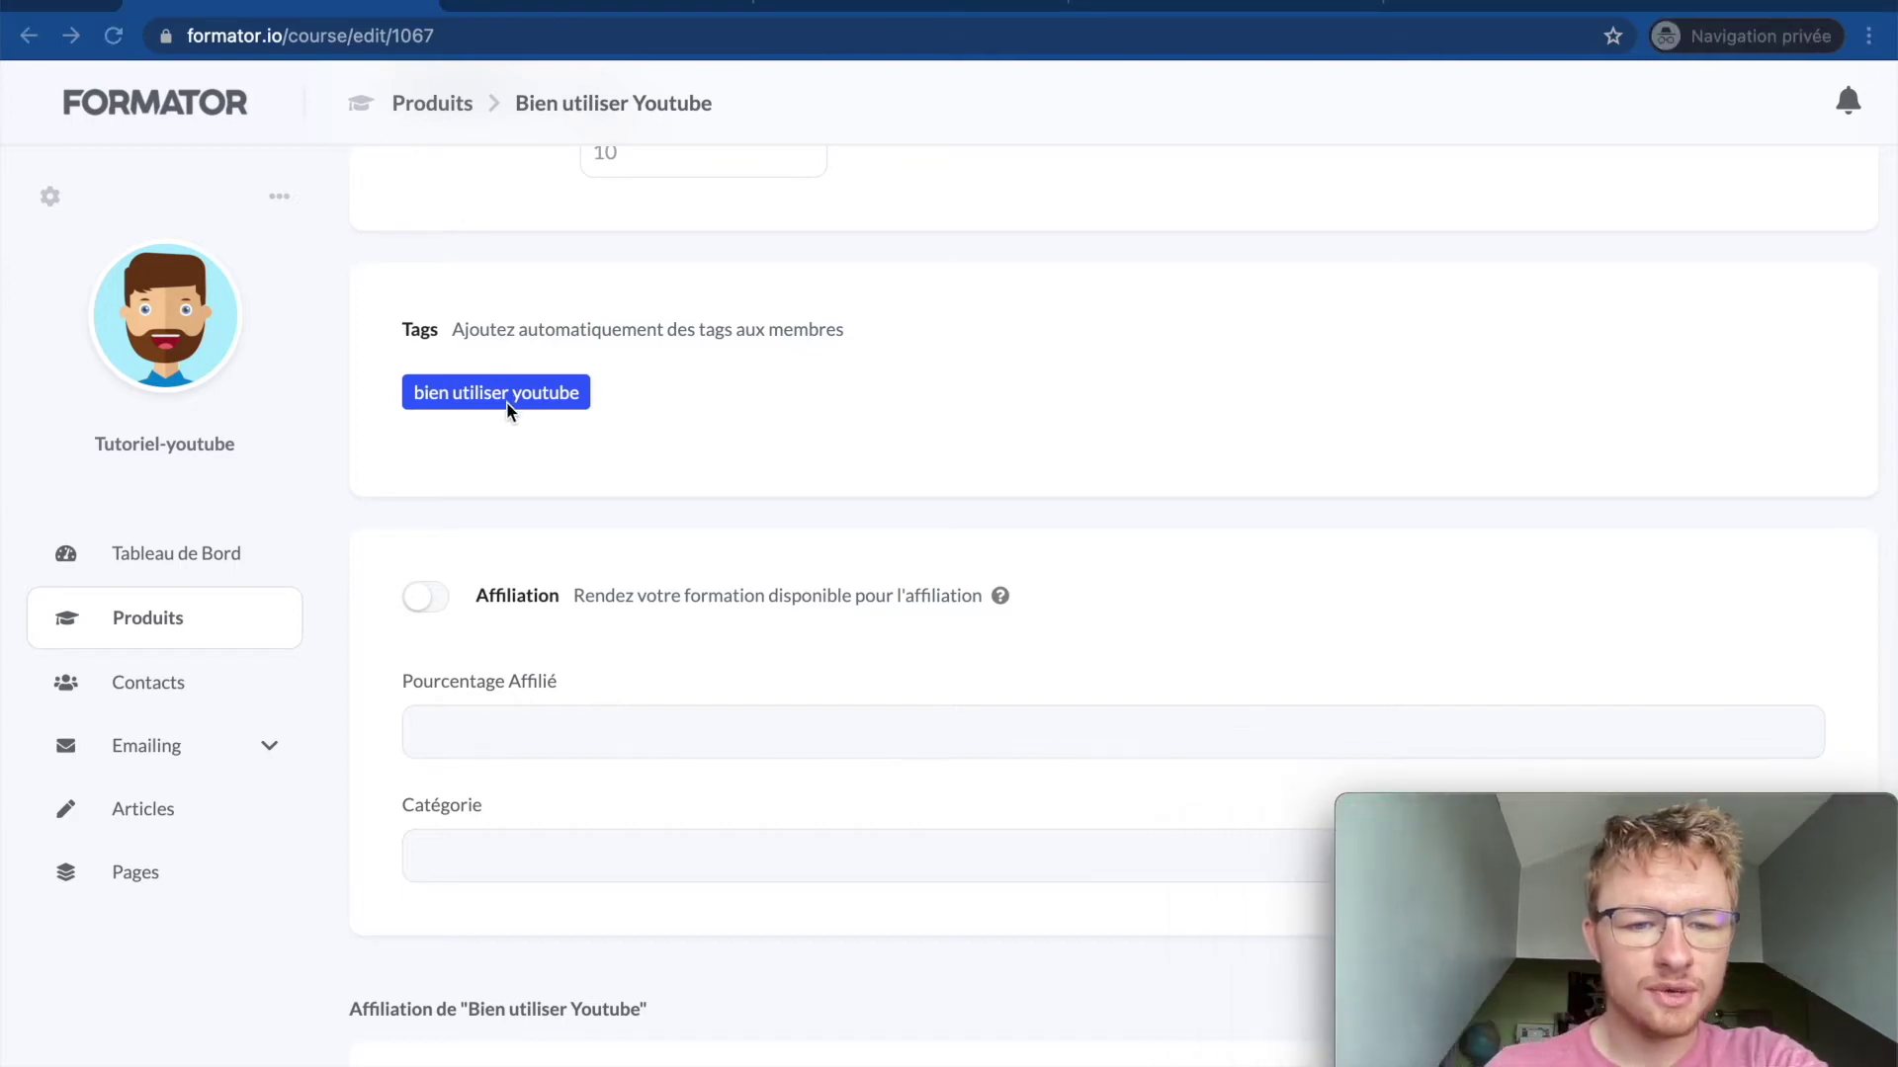
scroll(486, 522, down, 1)
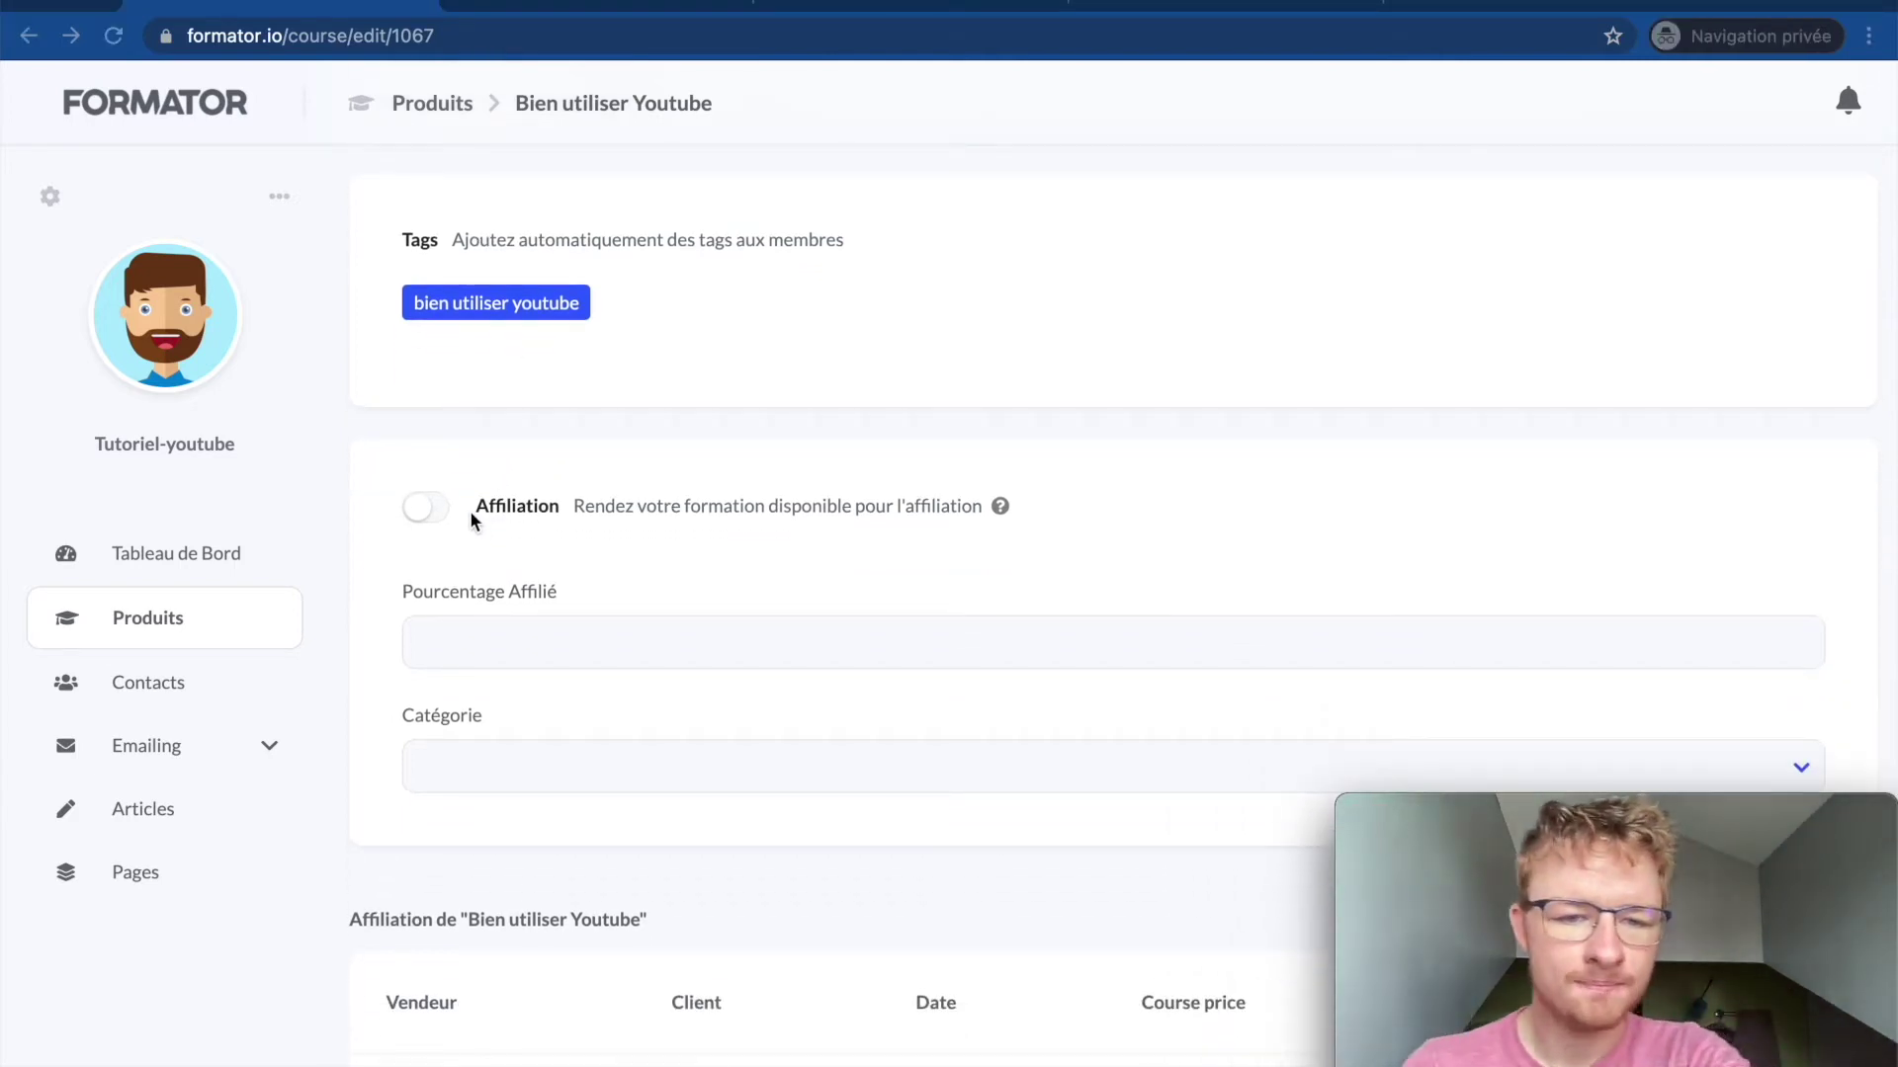
click(423, 510)
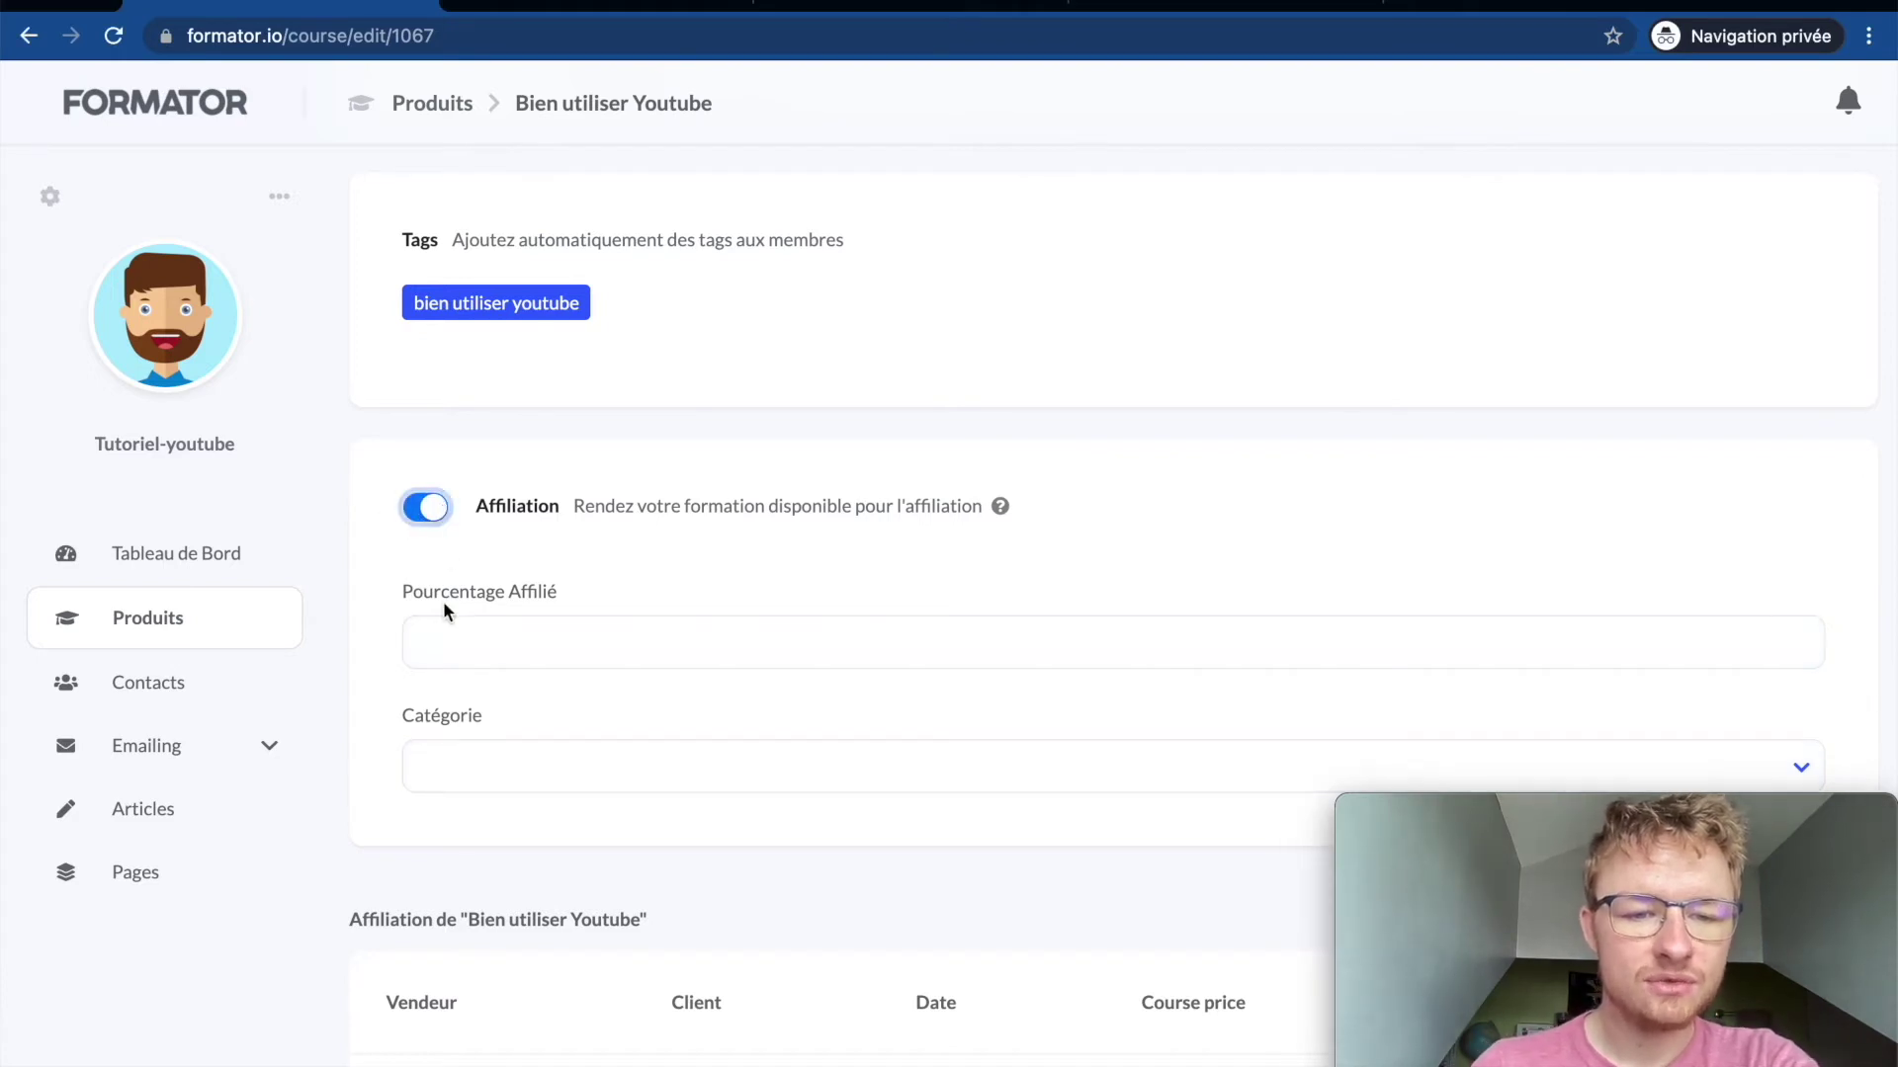
scroll(460, 632, down, 2)
click(477, 423)
click(479, 566)
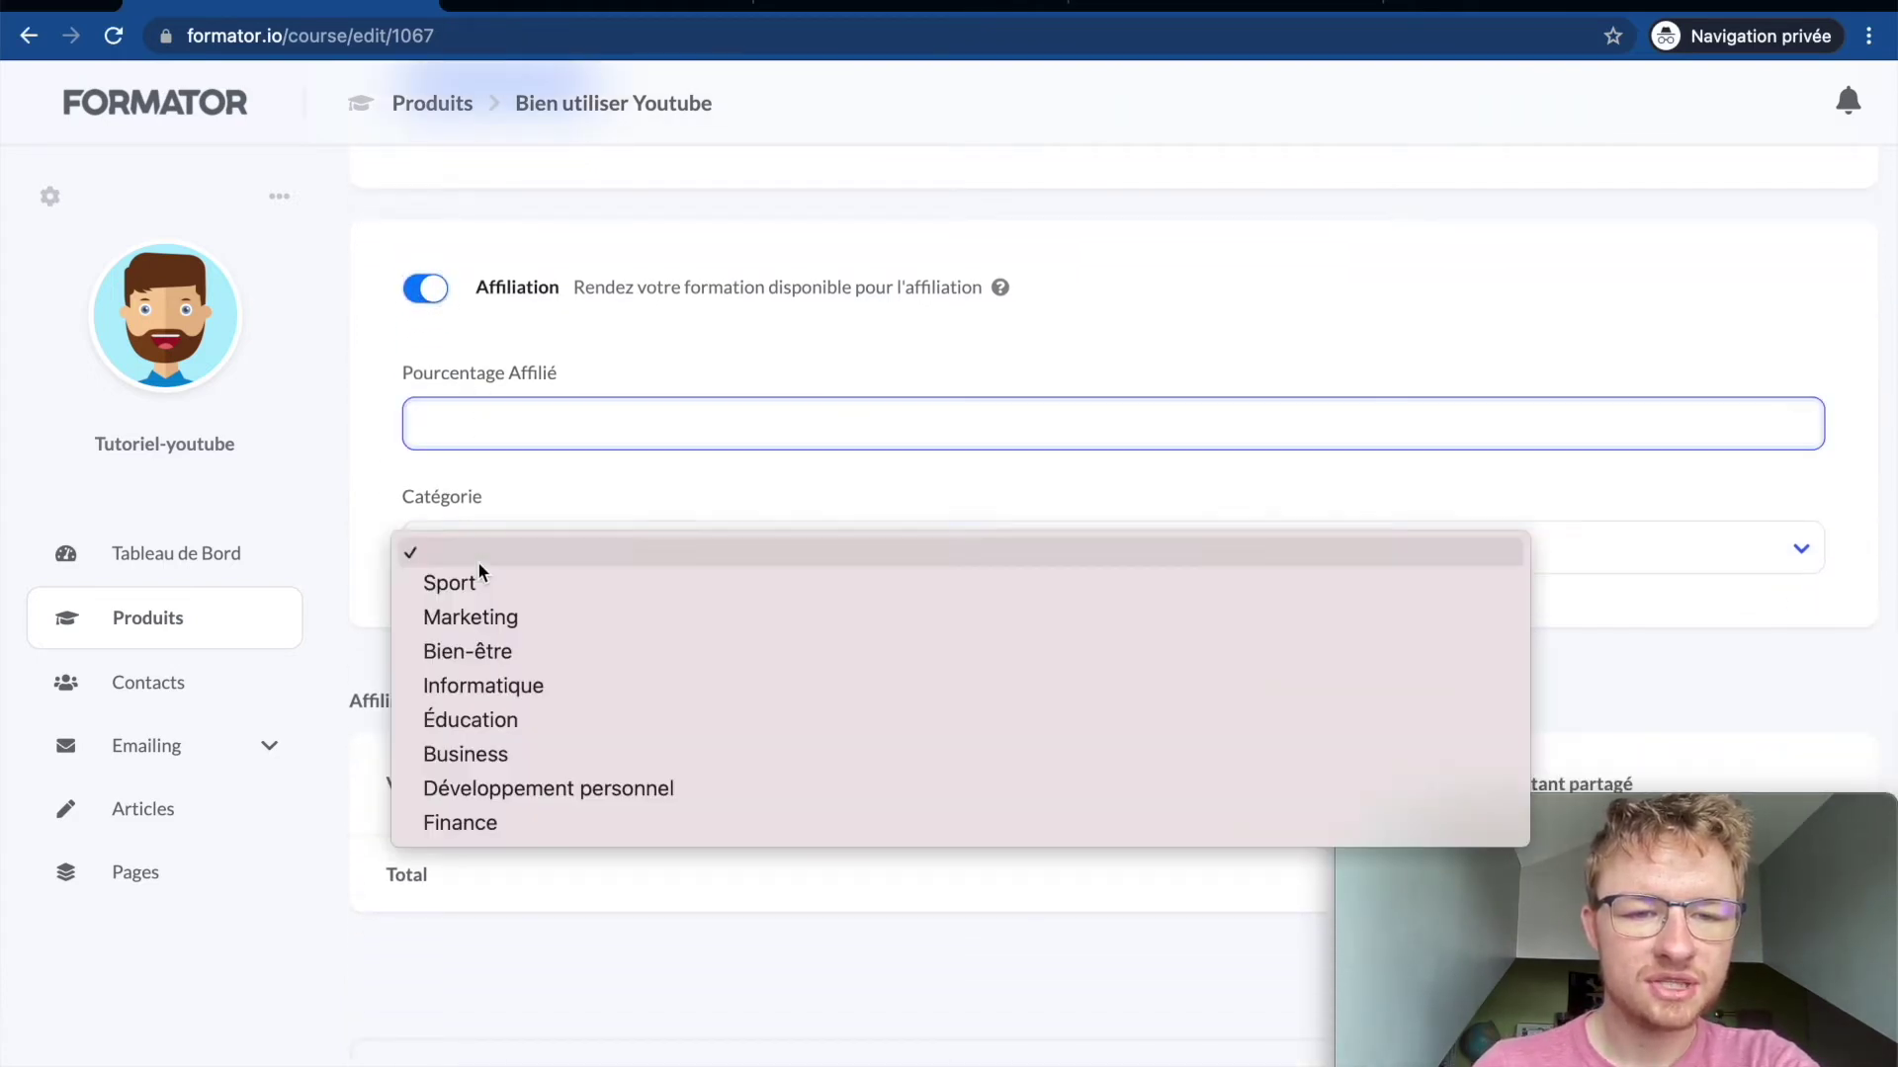
click(353, 515)
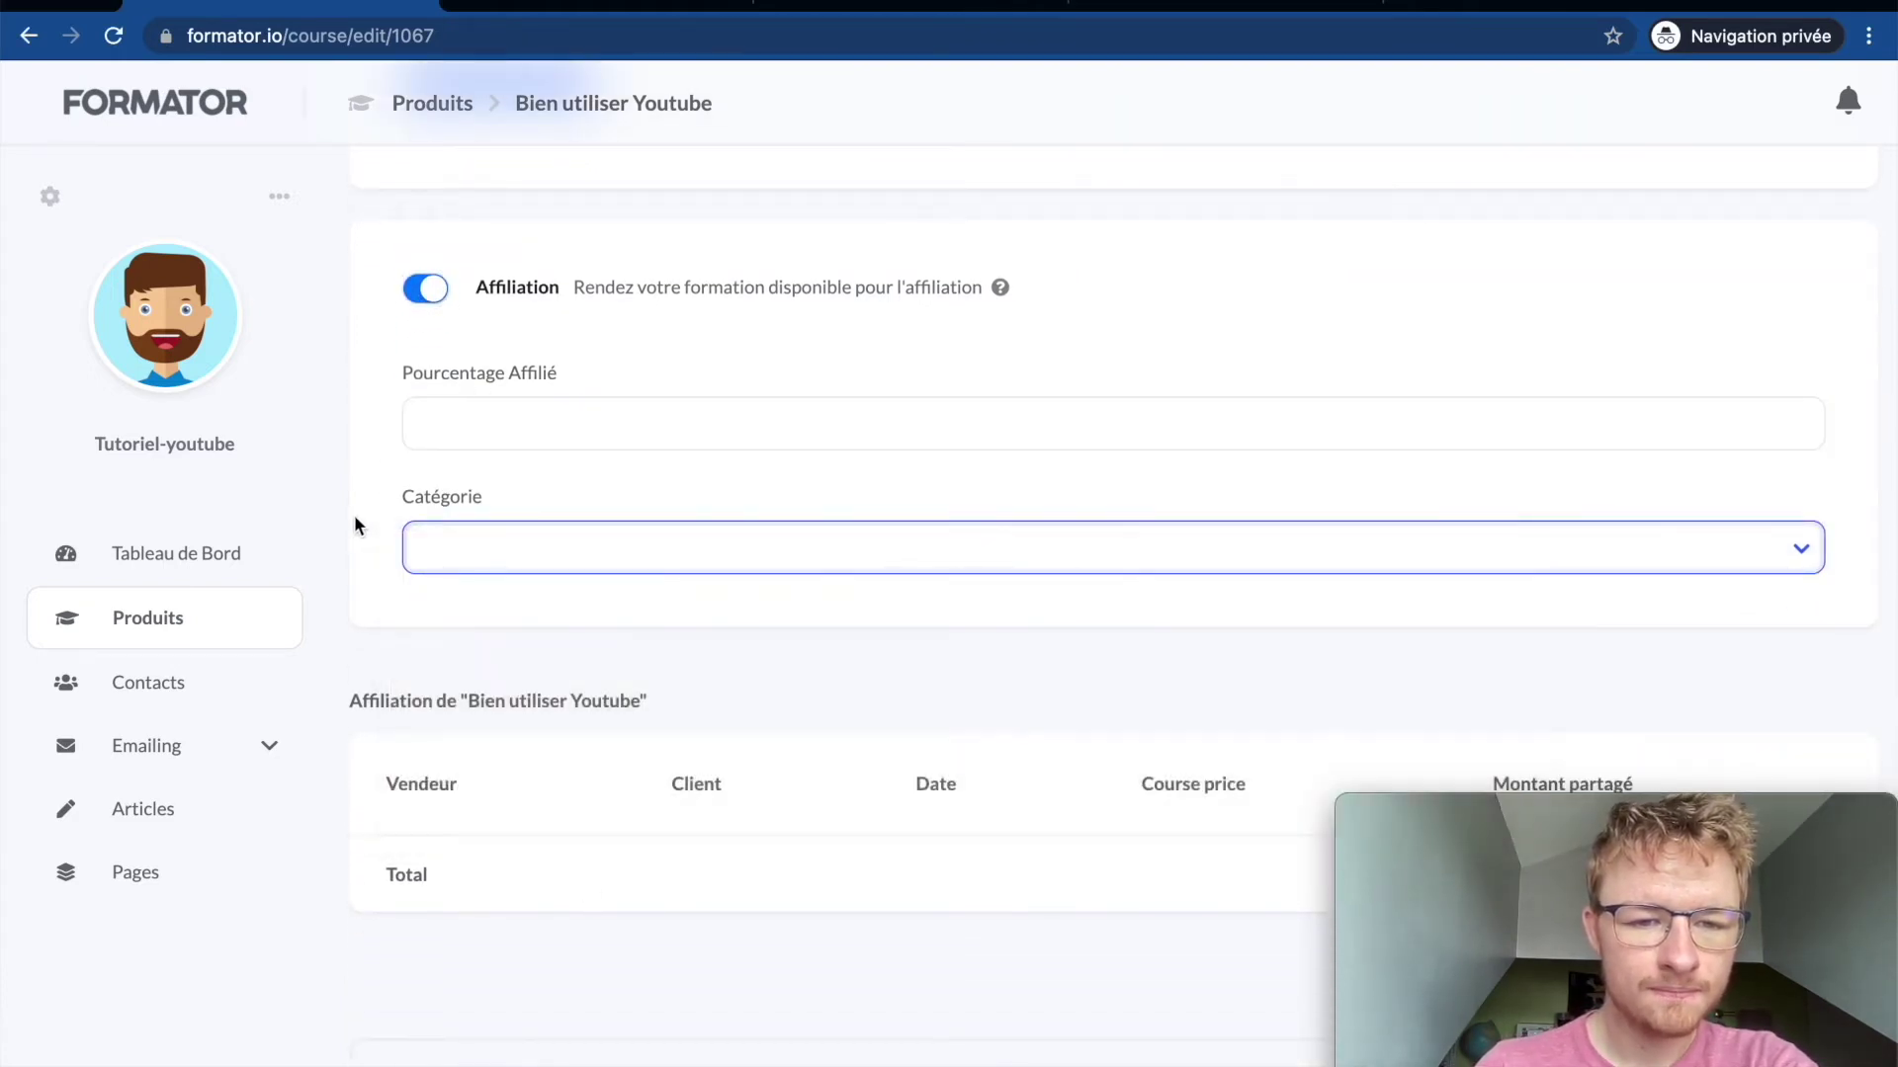
click(436, 289)
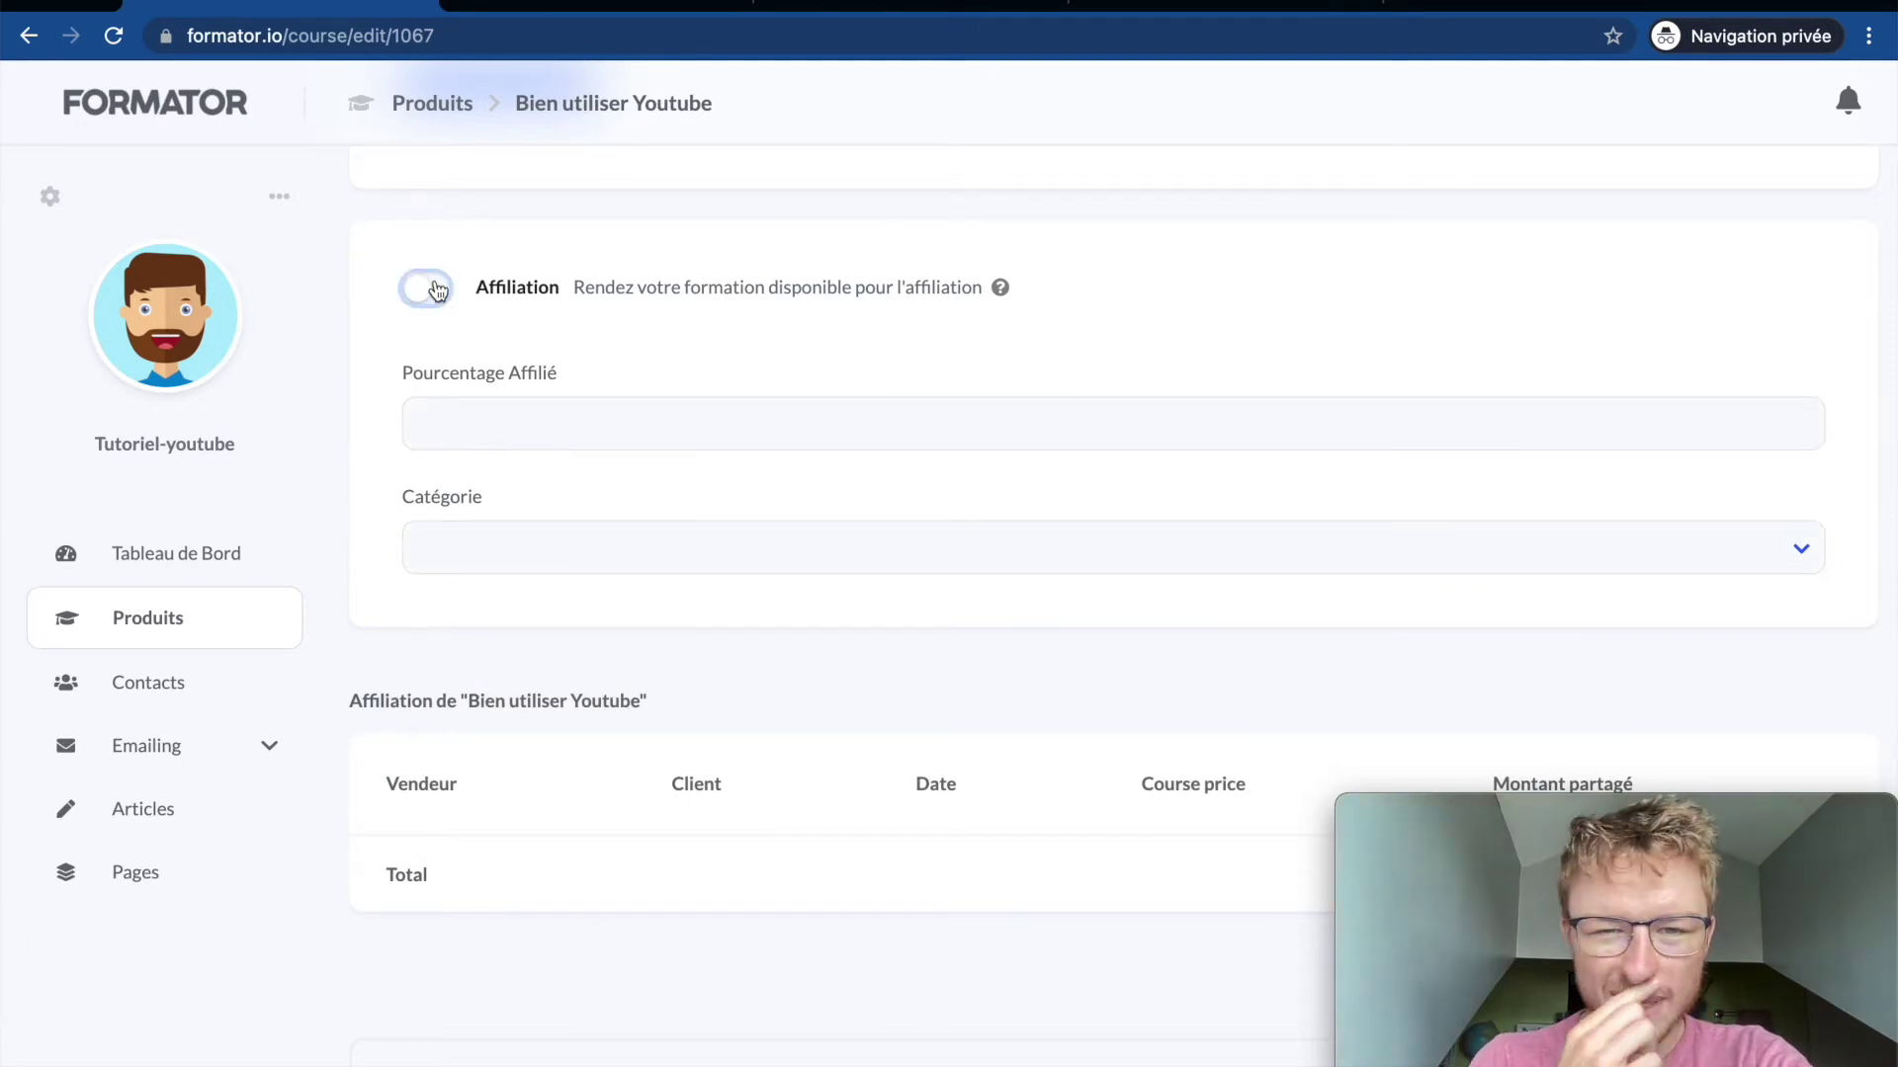
scroll(459, 386, down, 3)
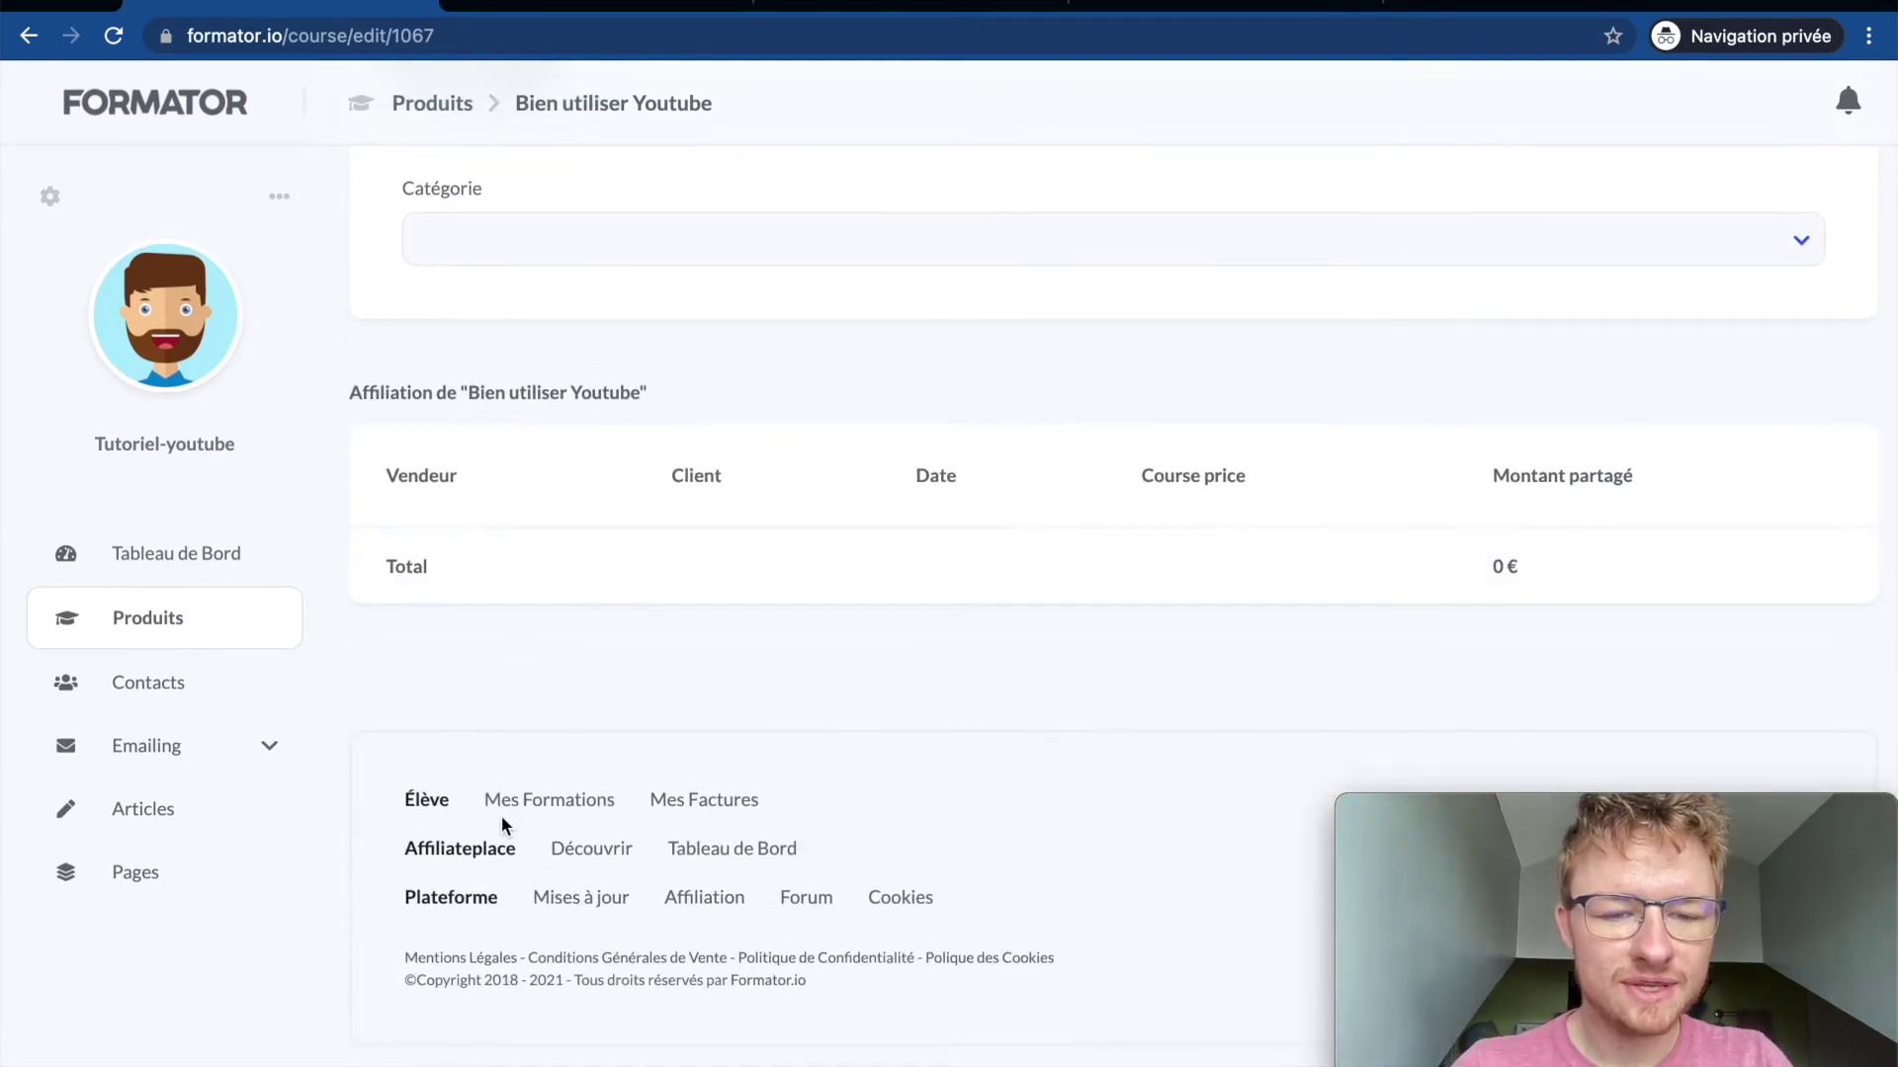
click(606, 856)
Step: Open the full Nouveautés list of newest courses on Affiliateplace
scroll(603, 856, down, 6)
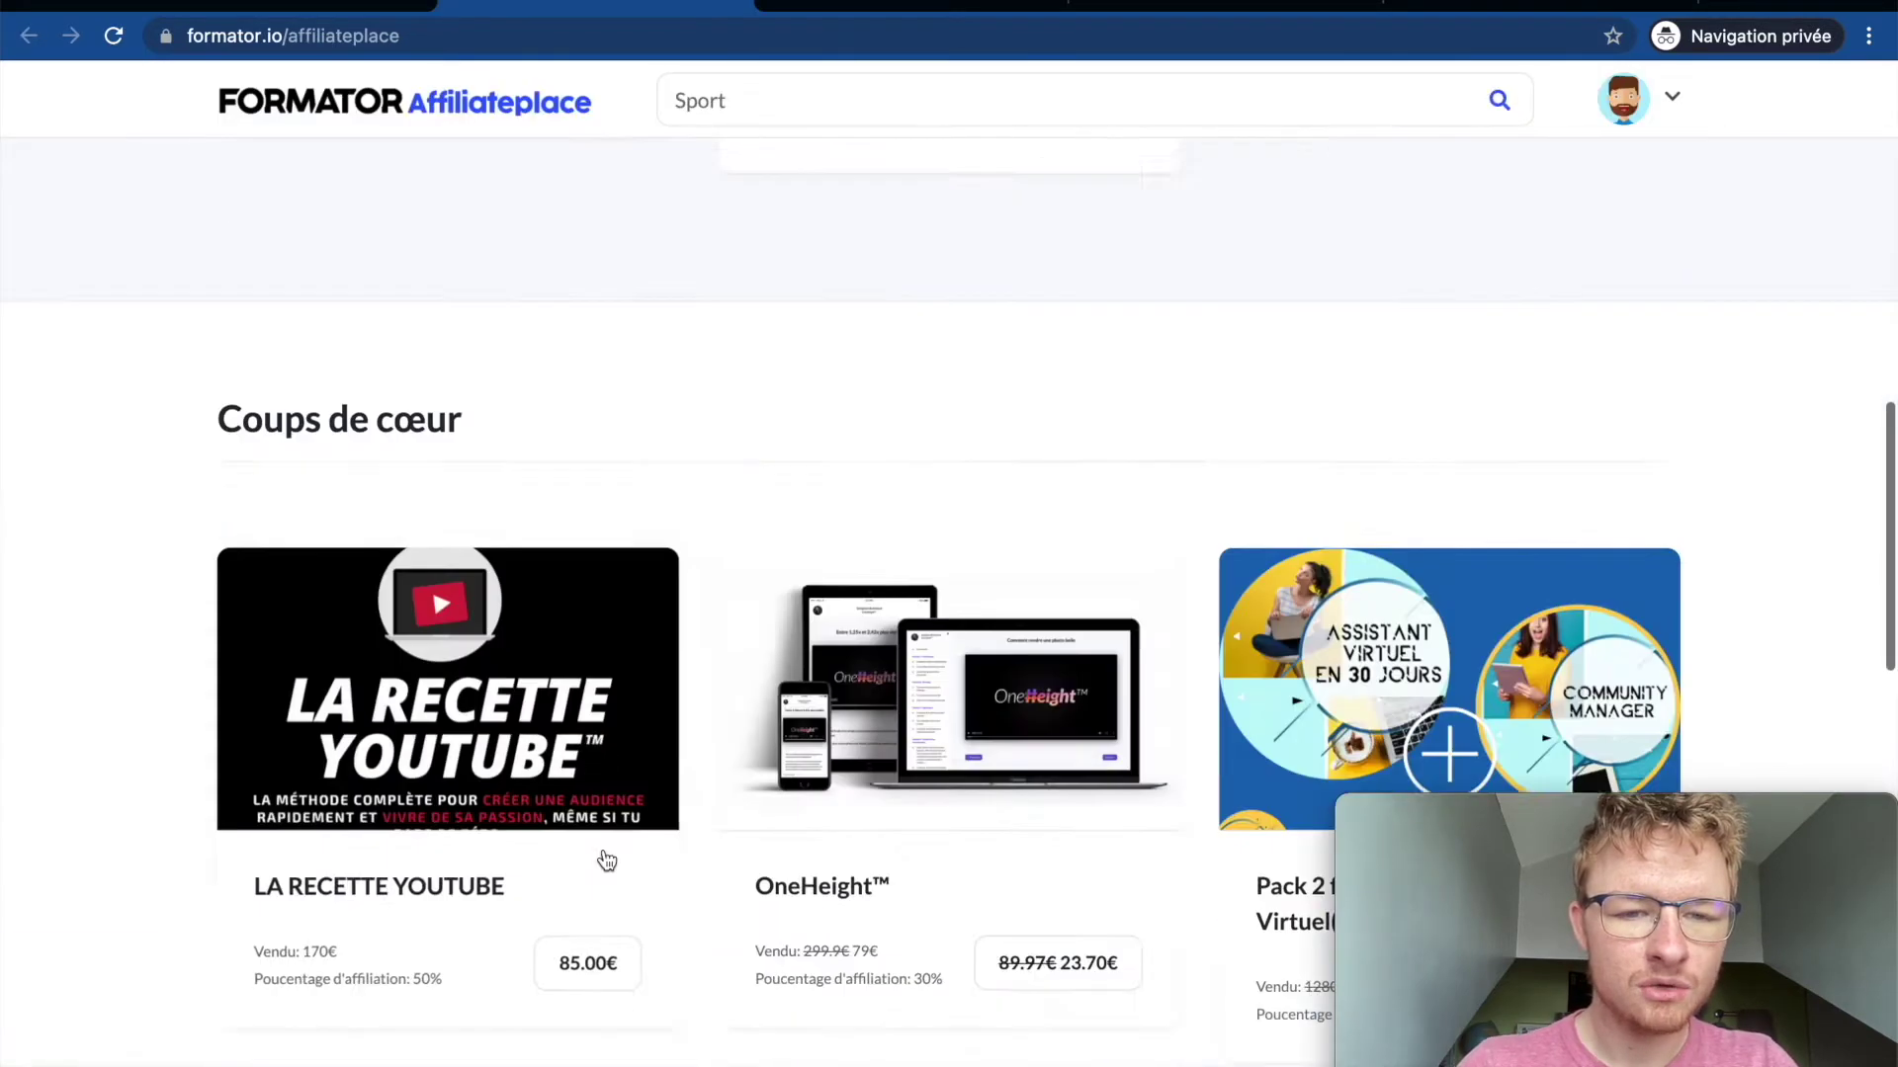
scroll(606, 859, down, 10)
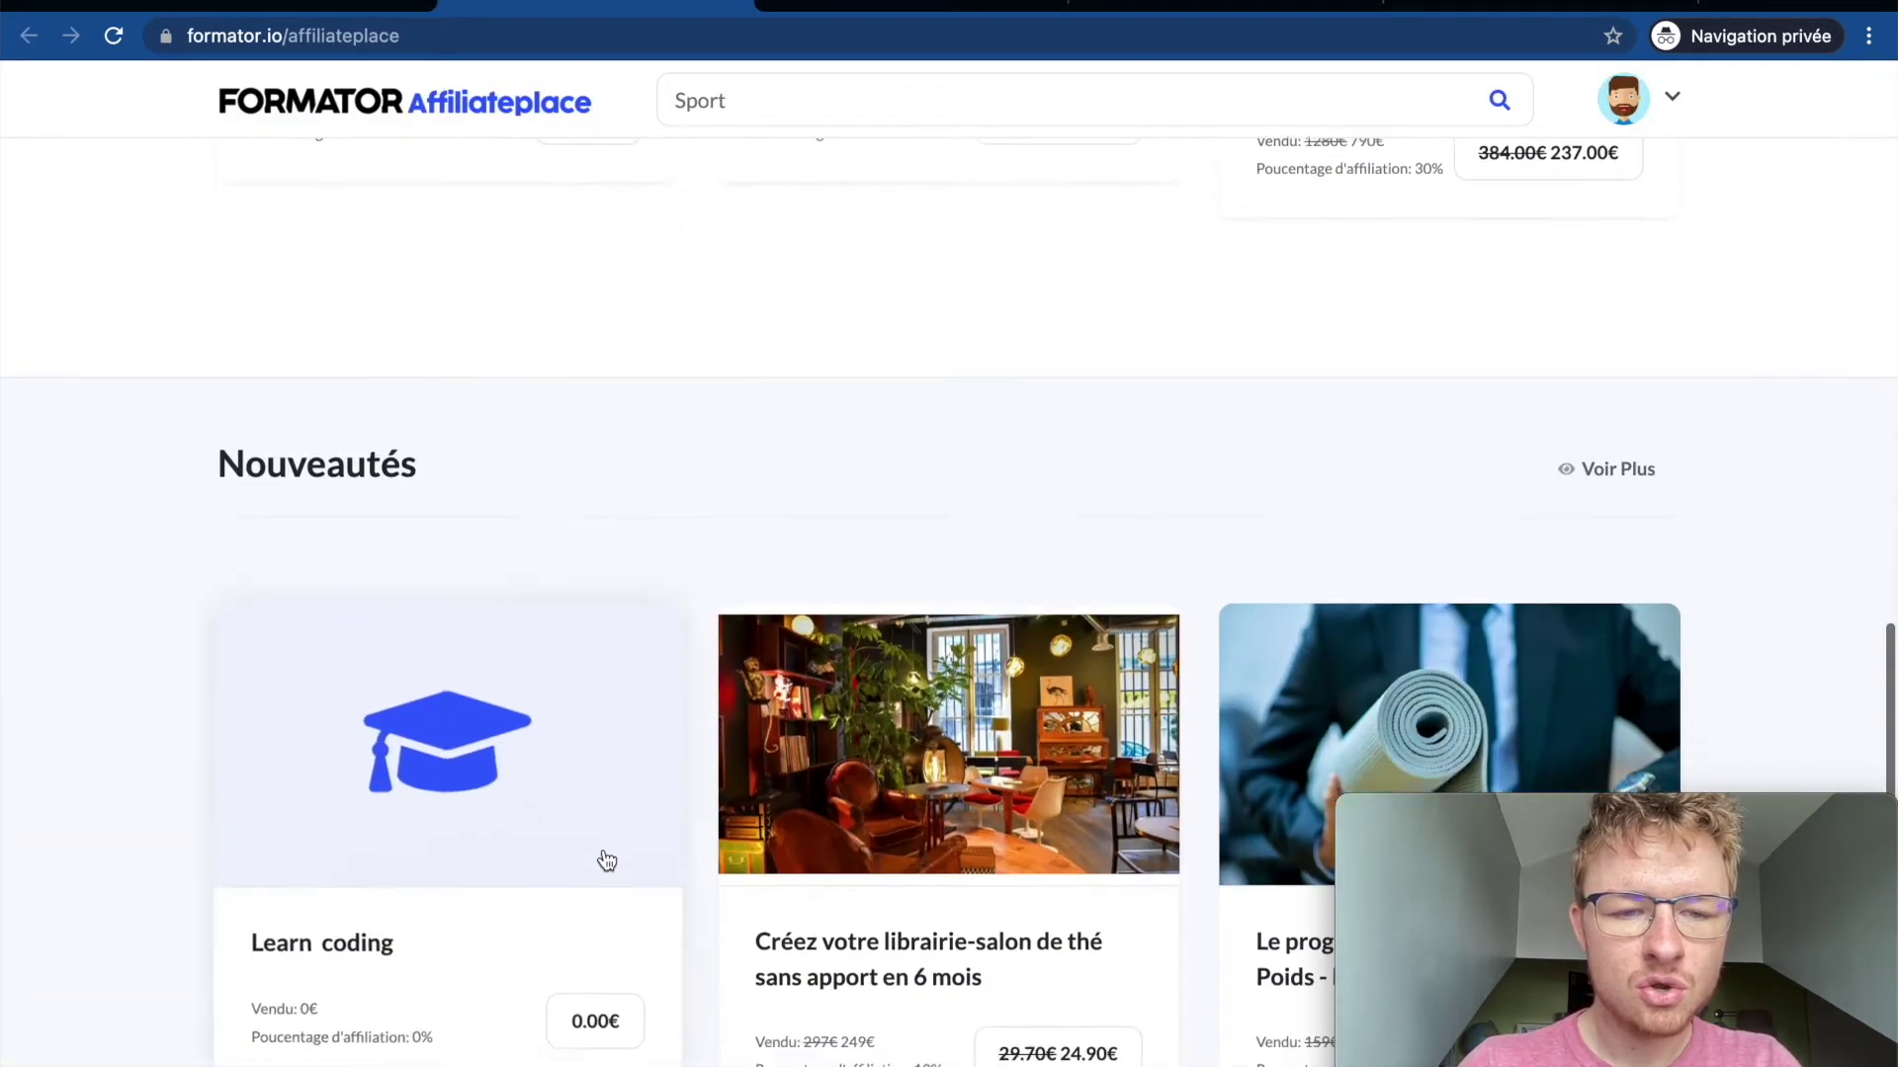
click(1642, 365)
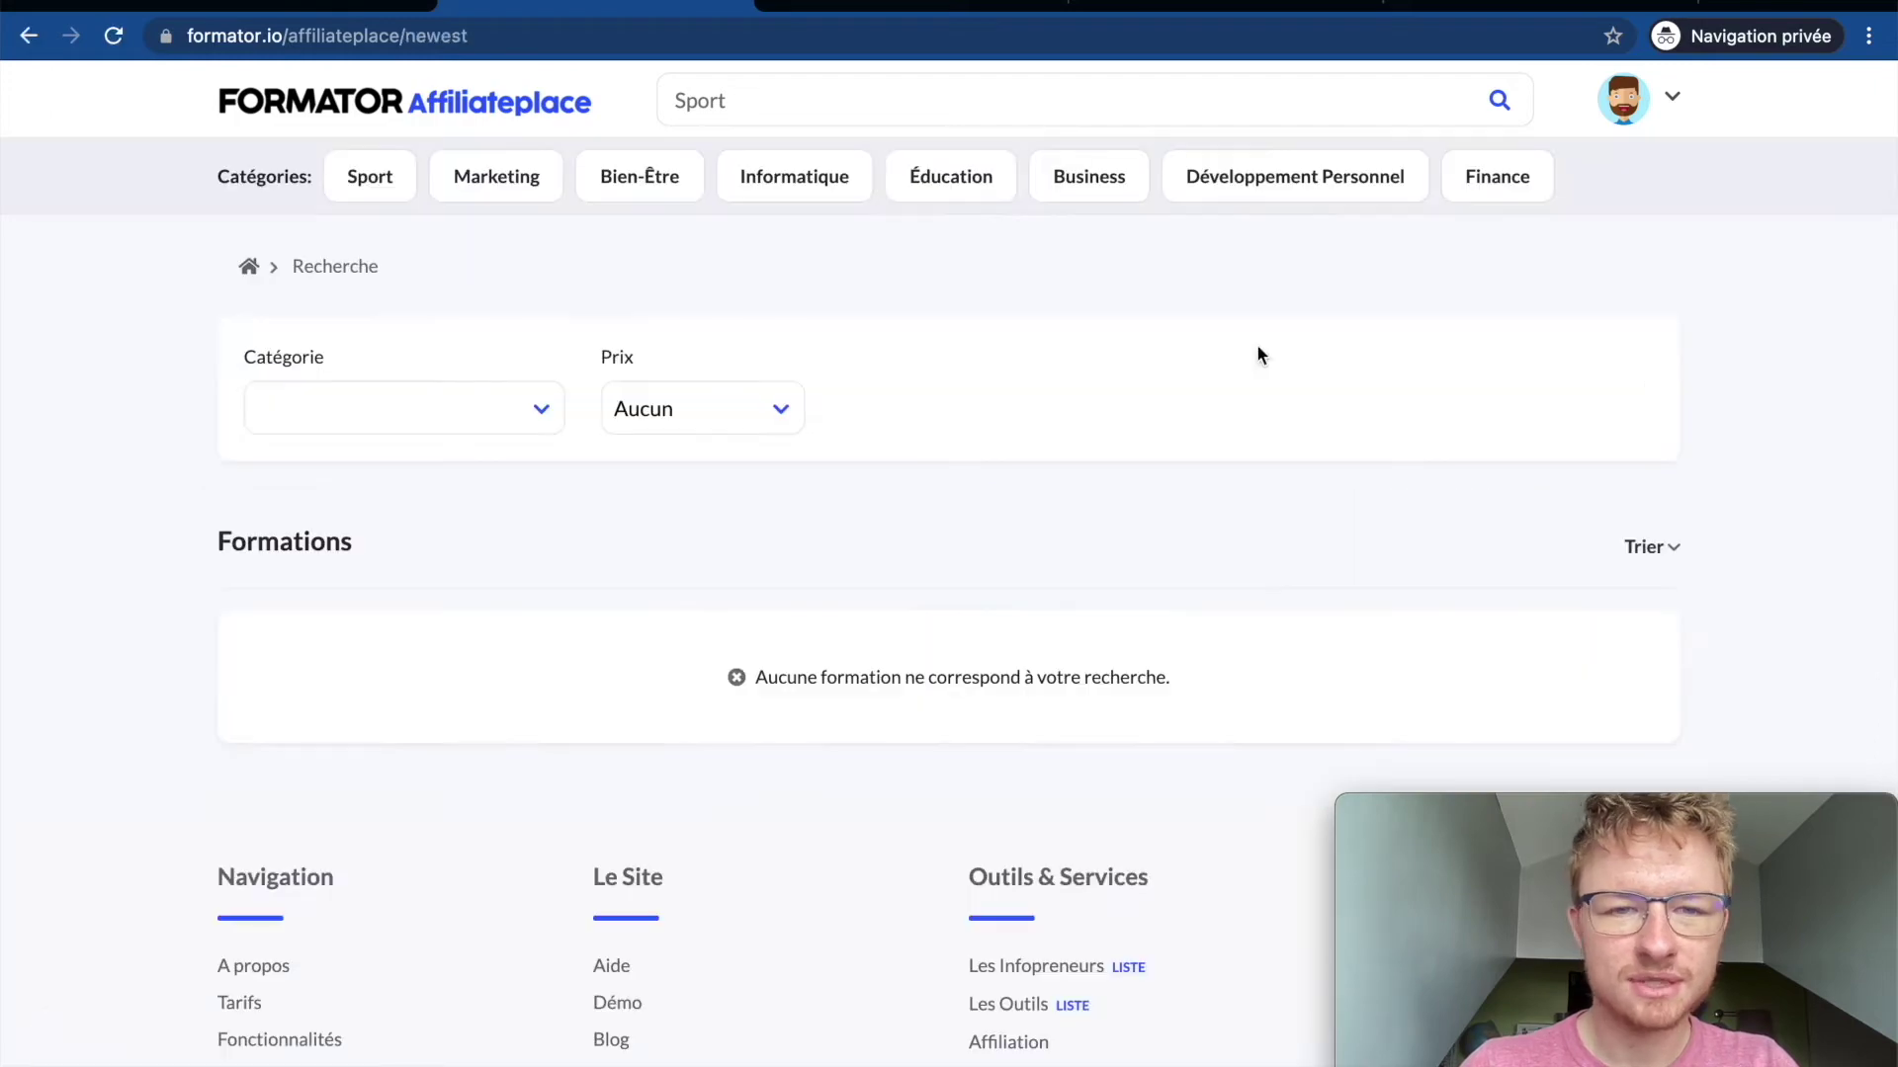
scroll(754, 941, down, 10)
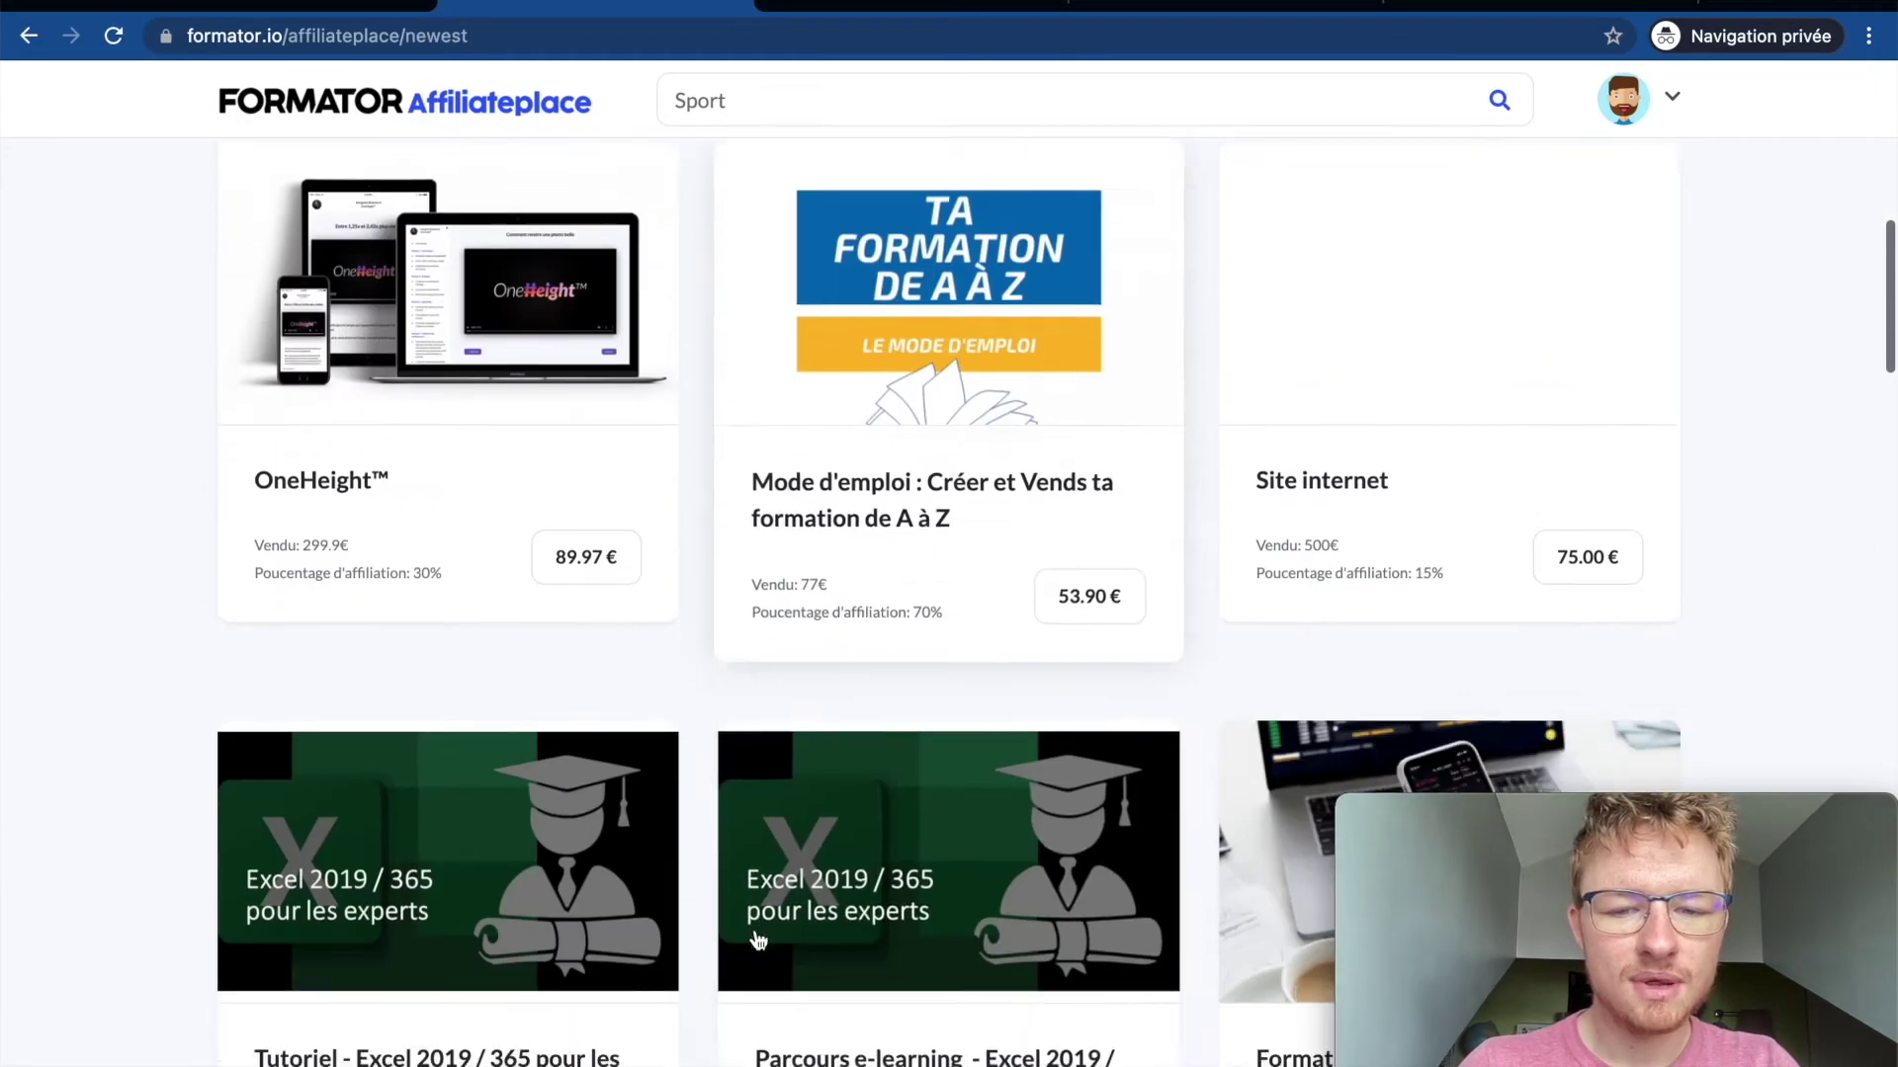
scroll(756, 939, up, 11)
Step: Look at the Catégorie, Prix and Trier filters without changing them, then go back to the course tab
click(514, 411)
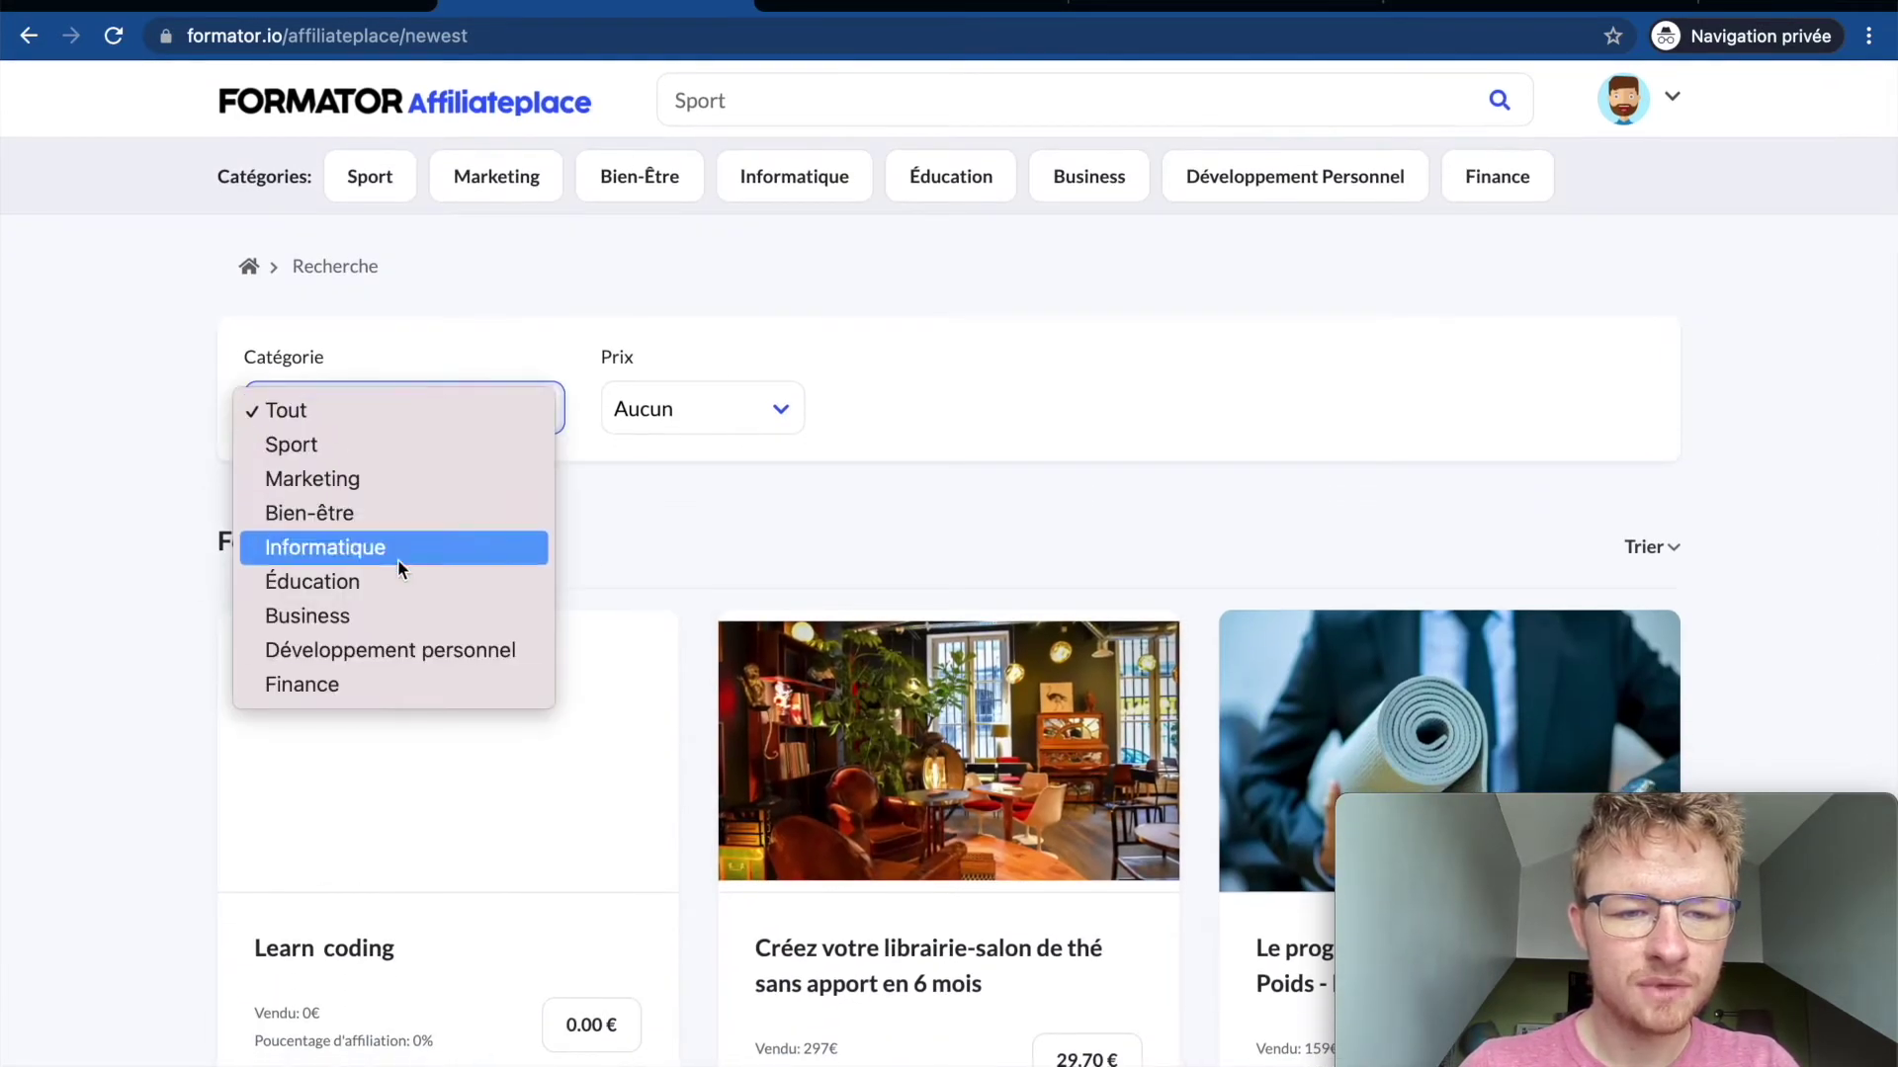
click(165, 441)
click(754, 411)
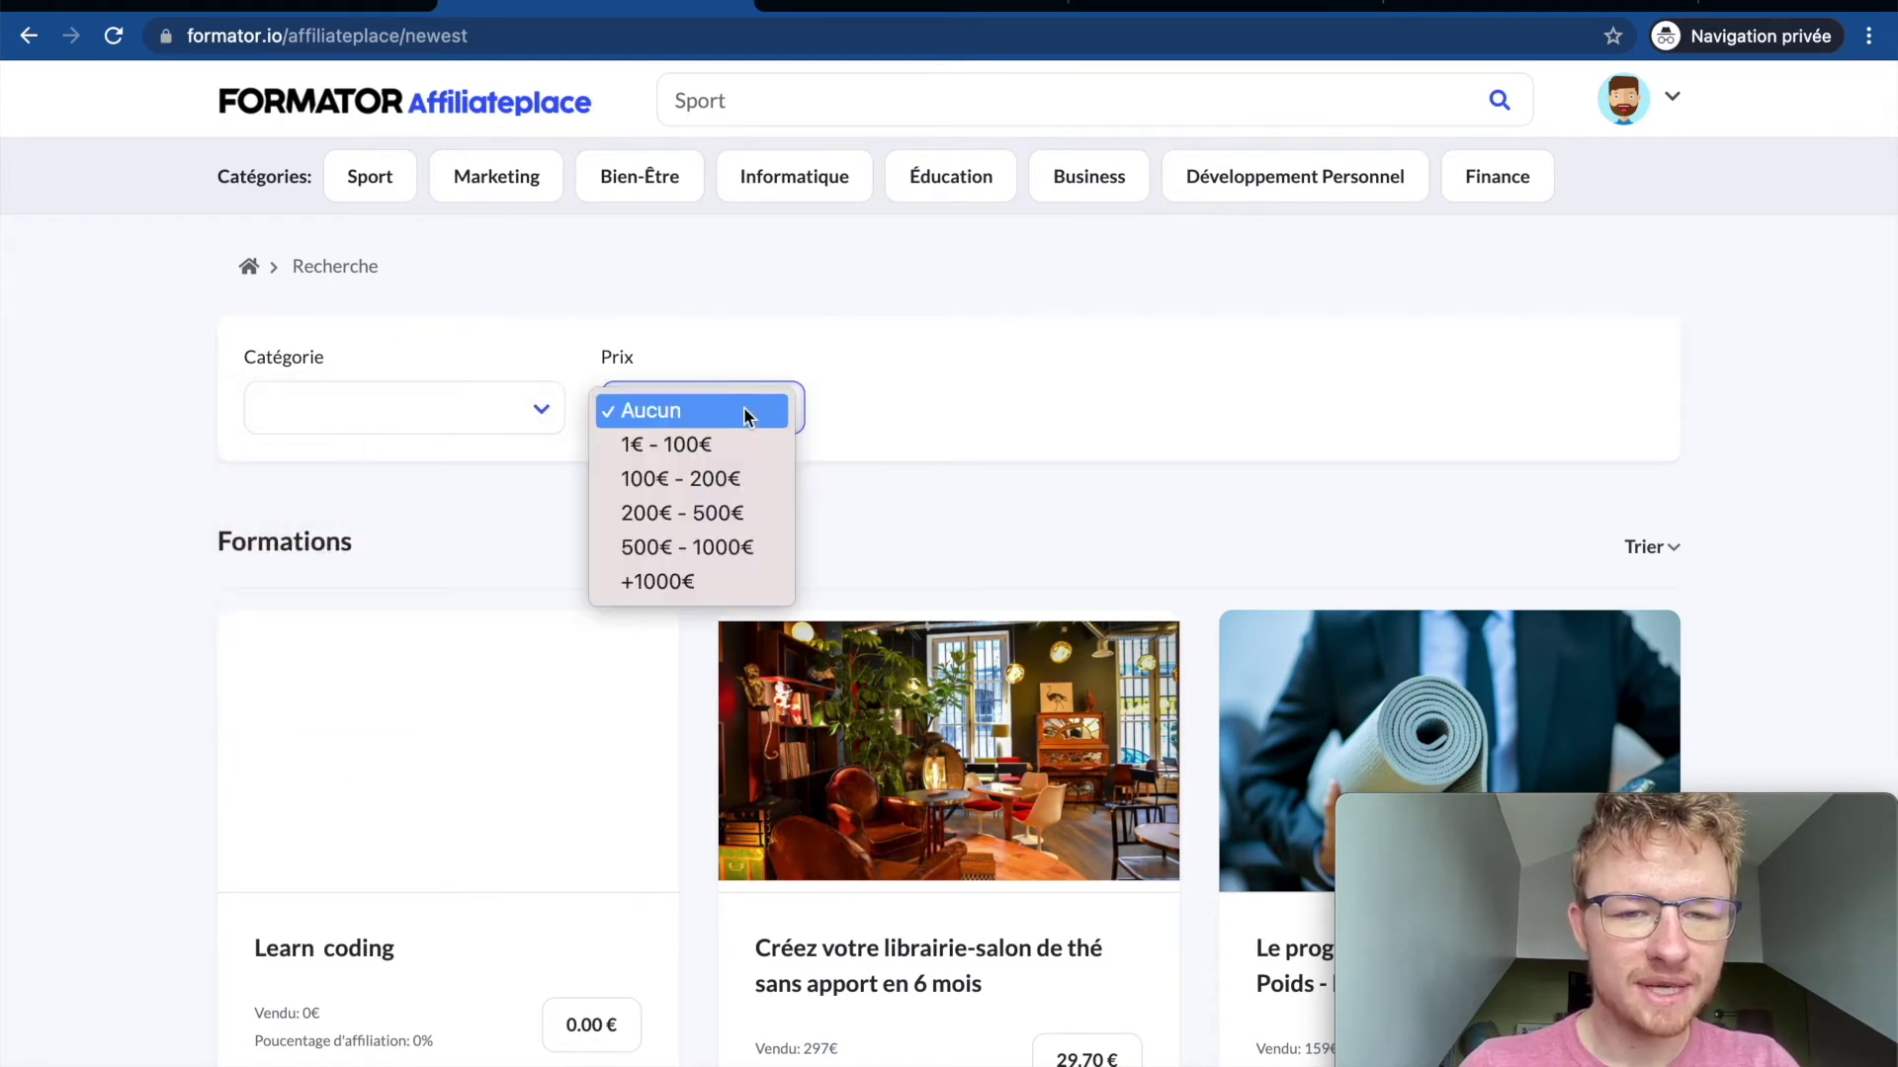
click(832, 340)
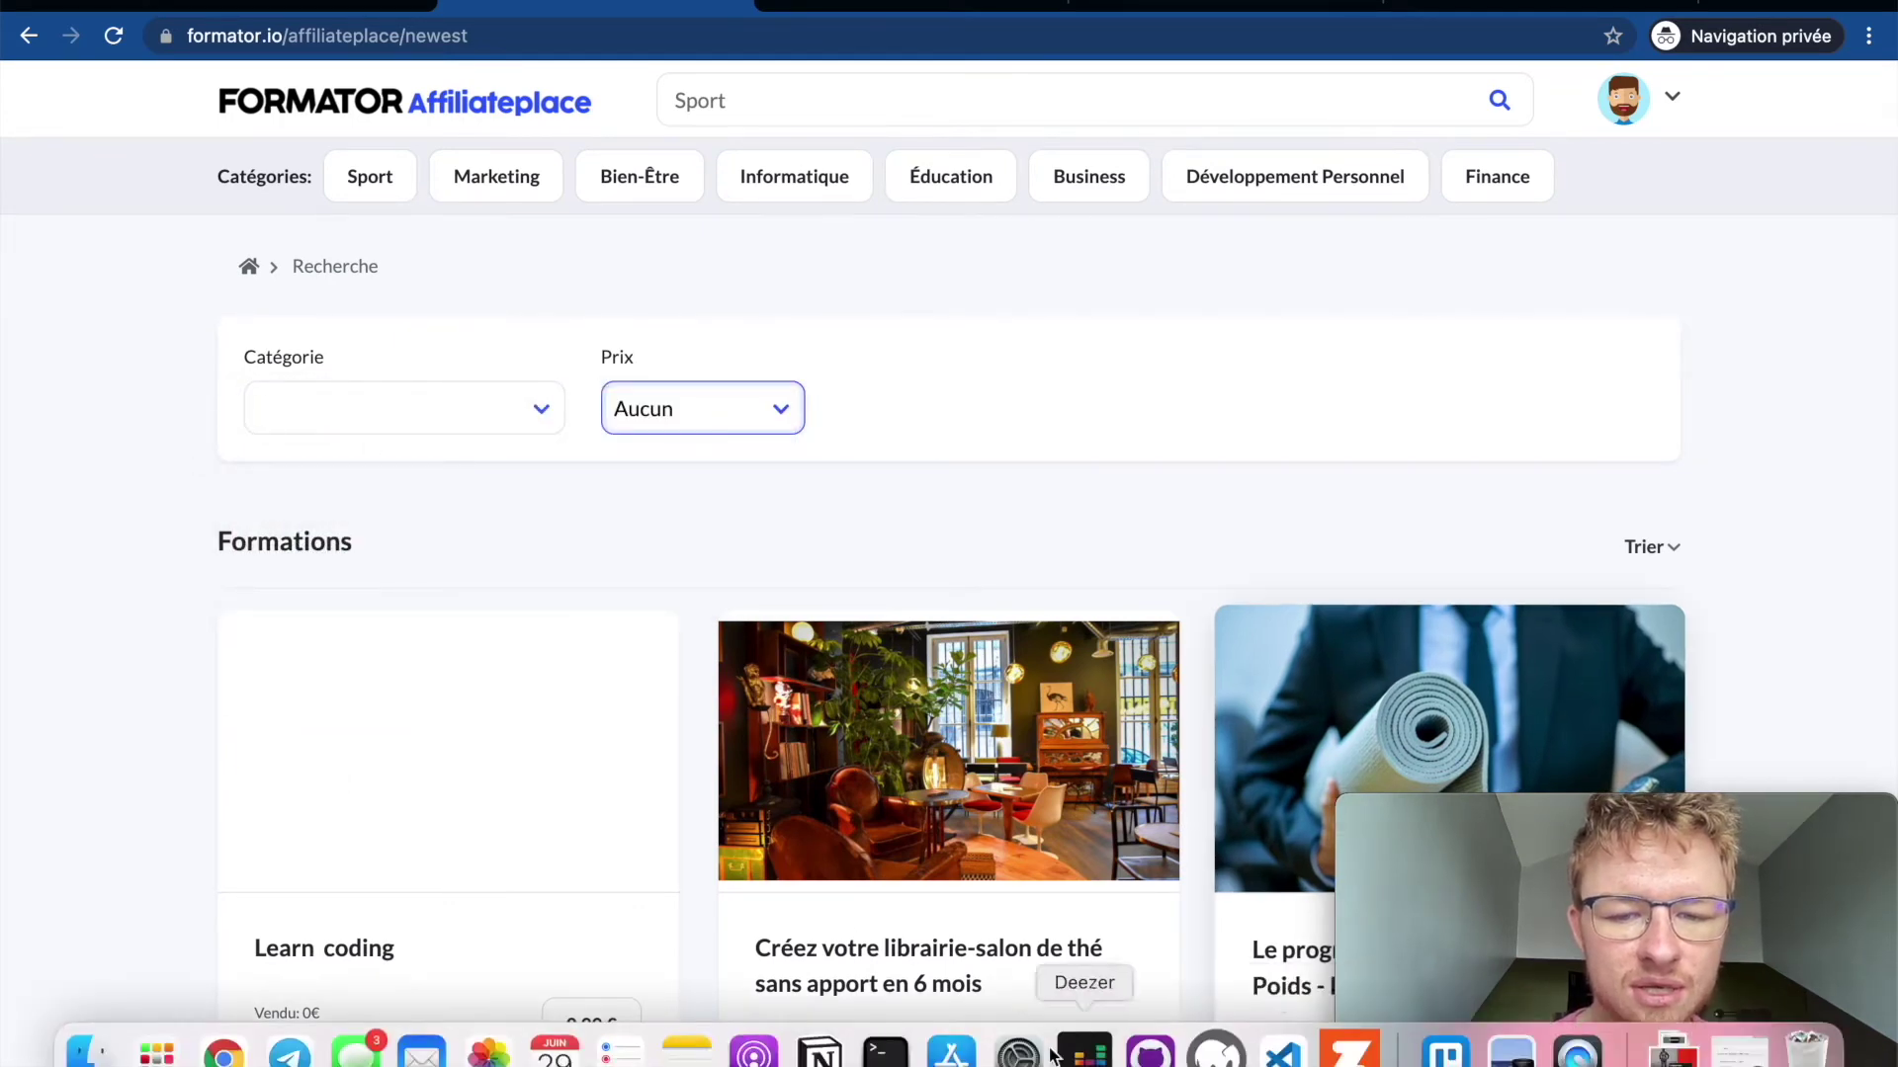
scroll(856, 941, down, 3)
click(1670, 309)
click(1374, 296)
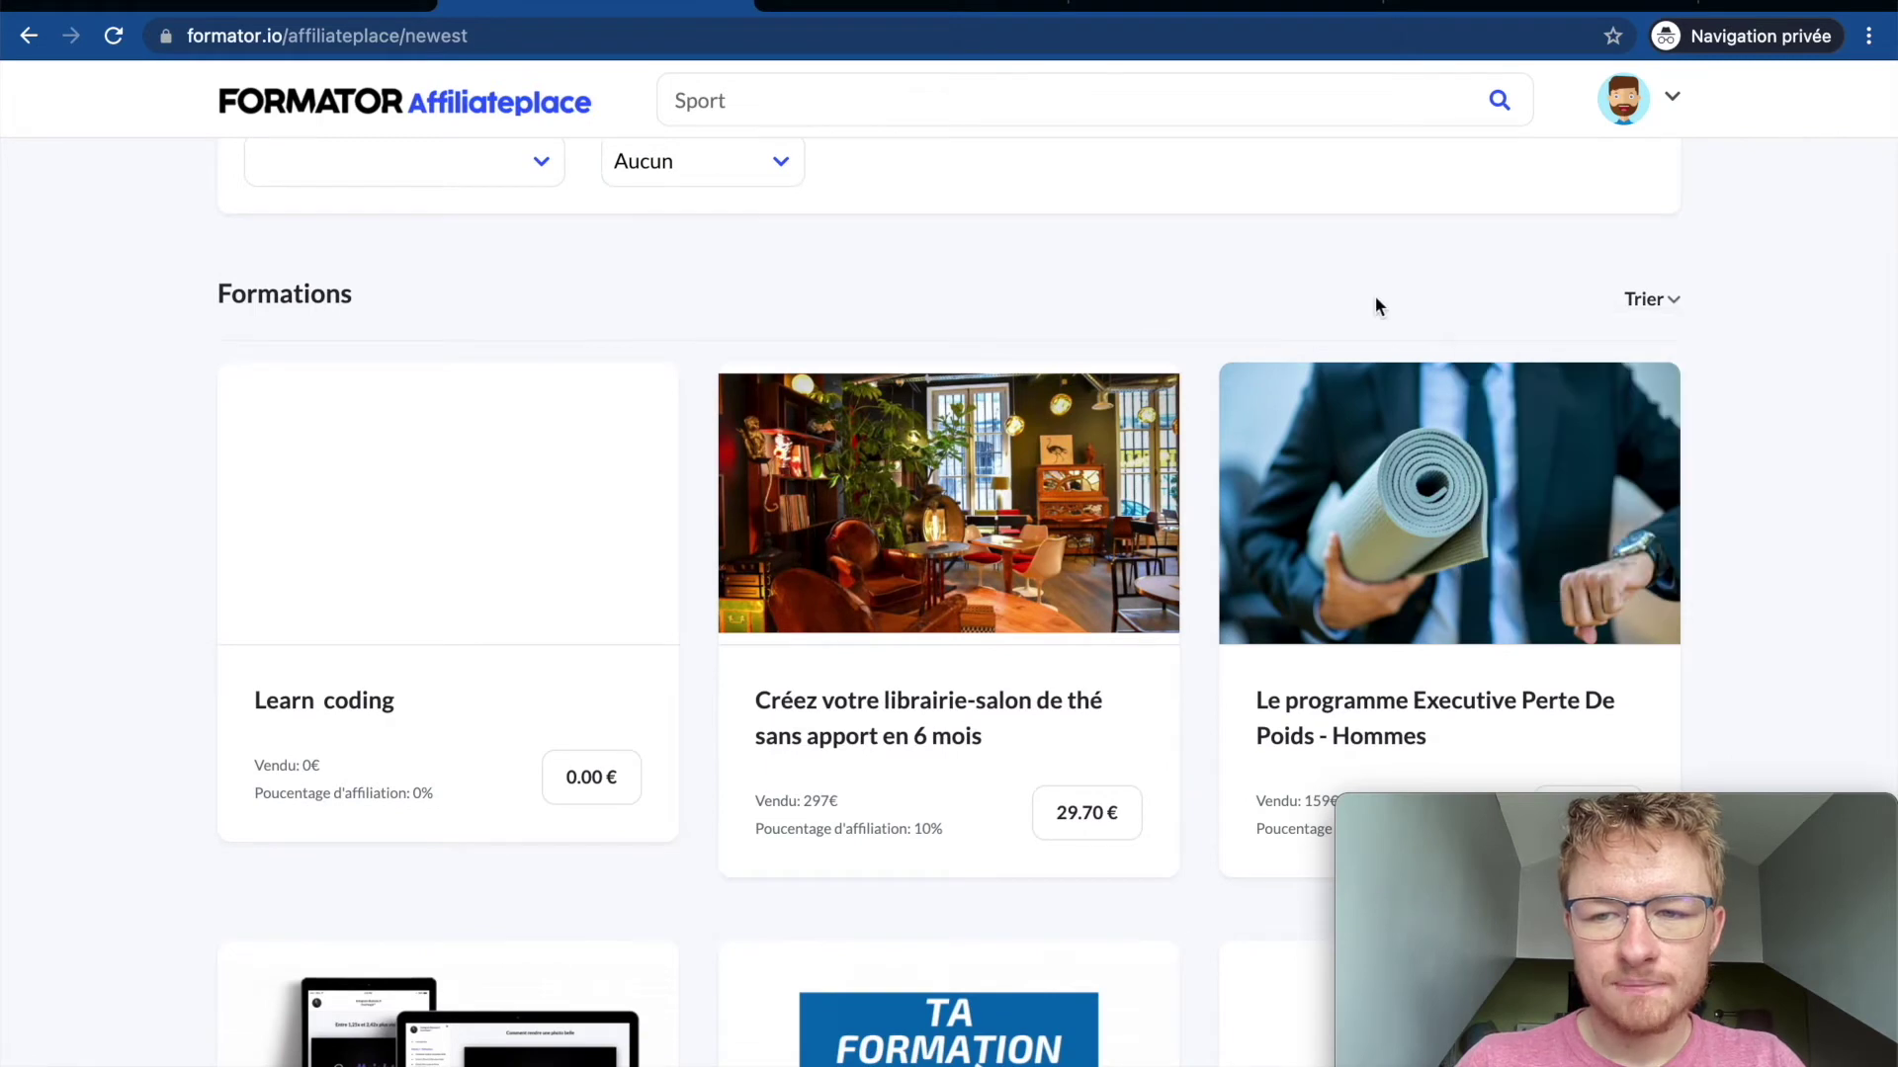
scroll(1357, 529, down, 1)
scroll(1357, 531, down, 5)
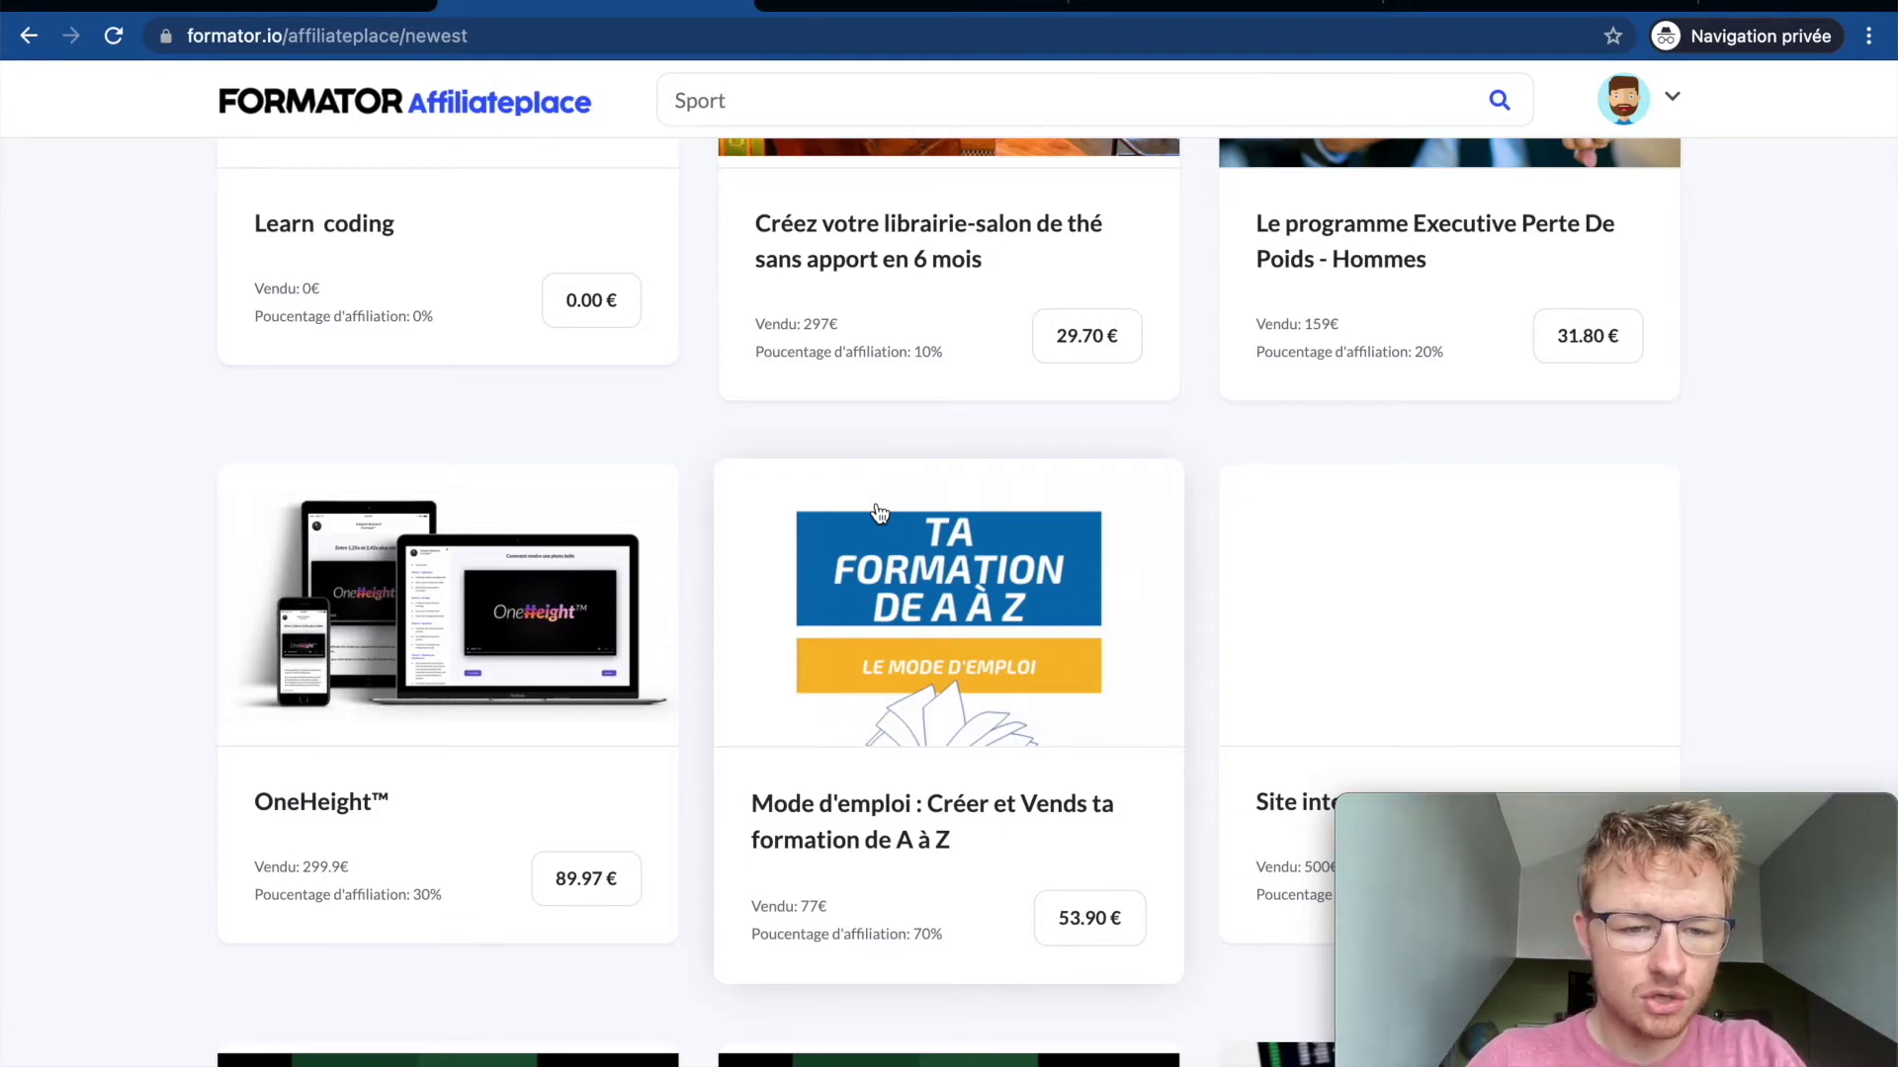
click(329, 4)
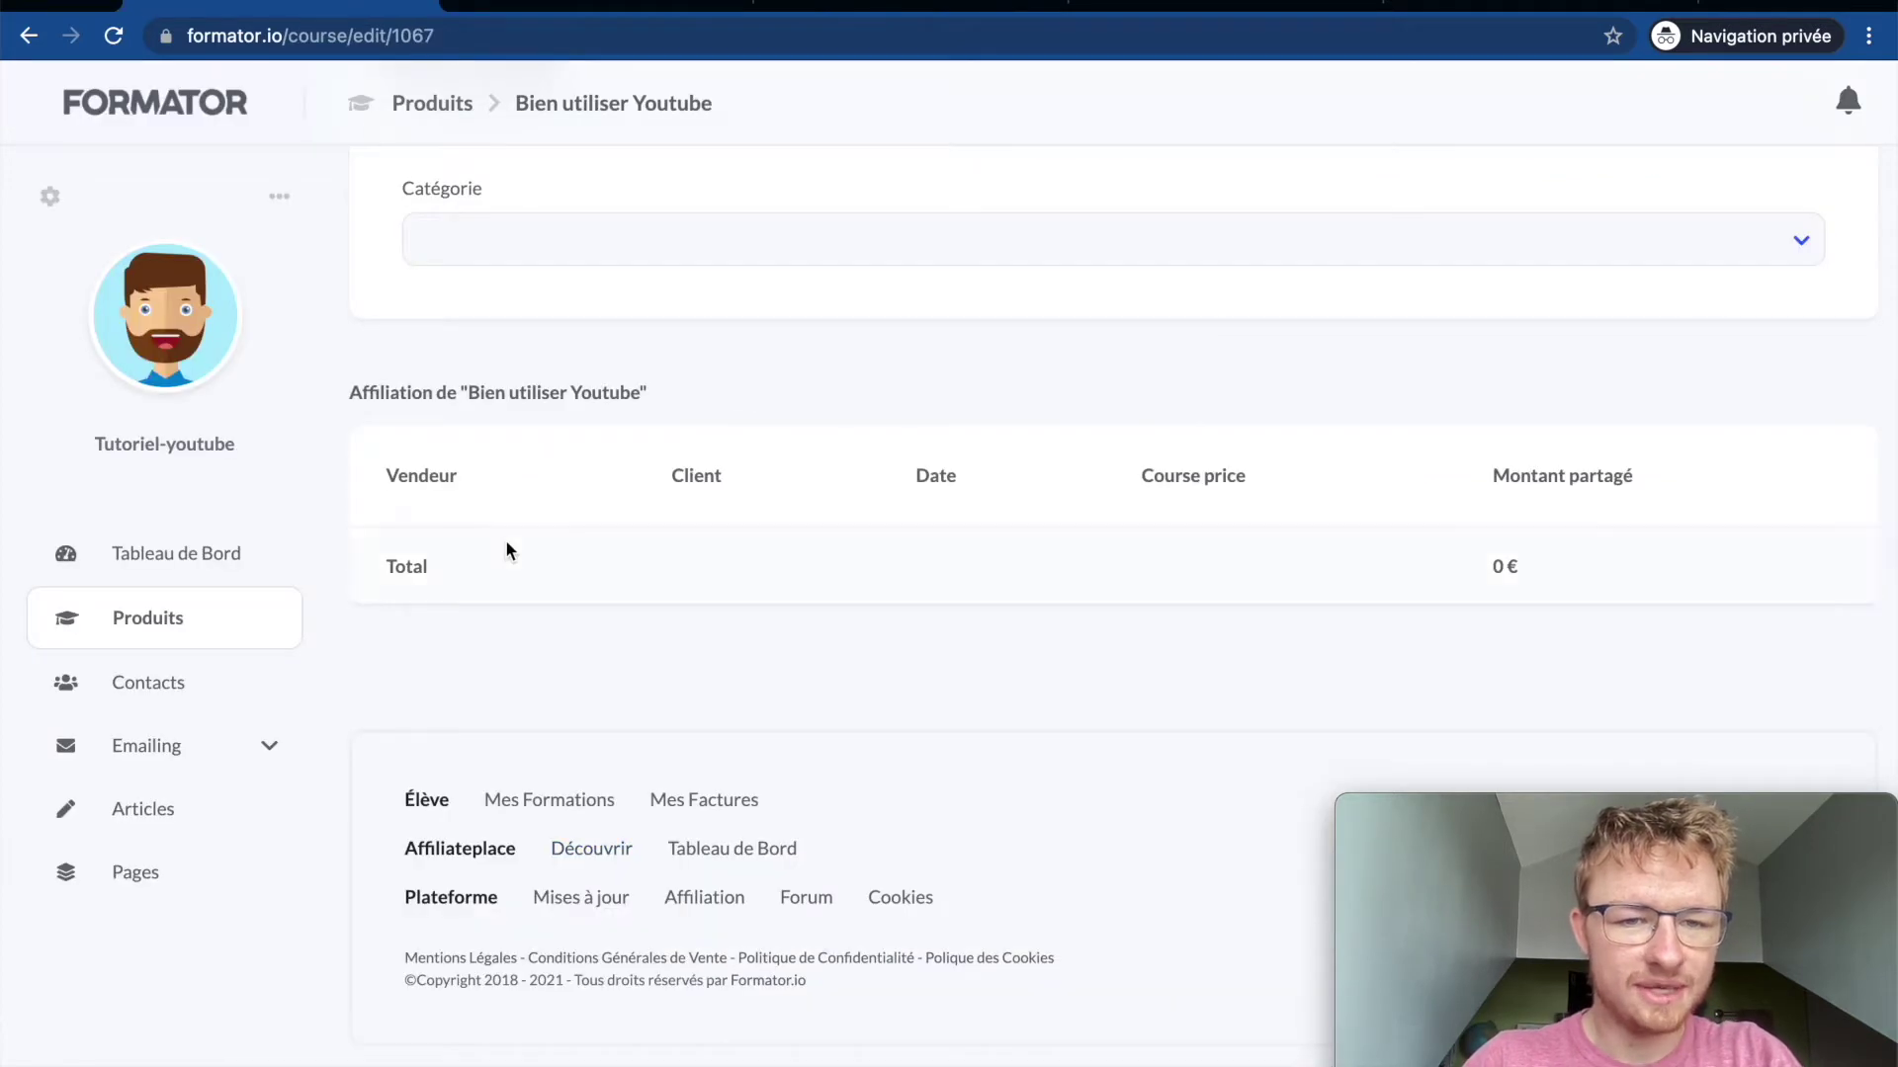
scroll(506, 551, up, 4)
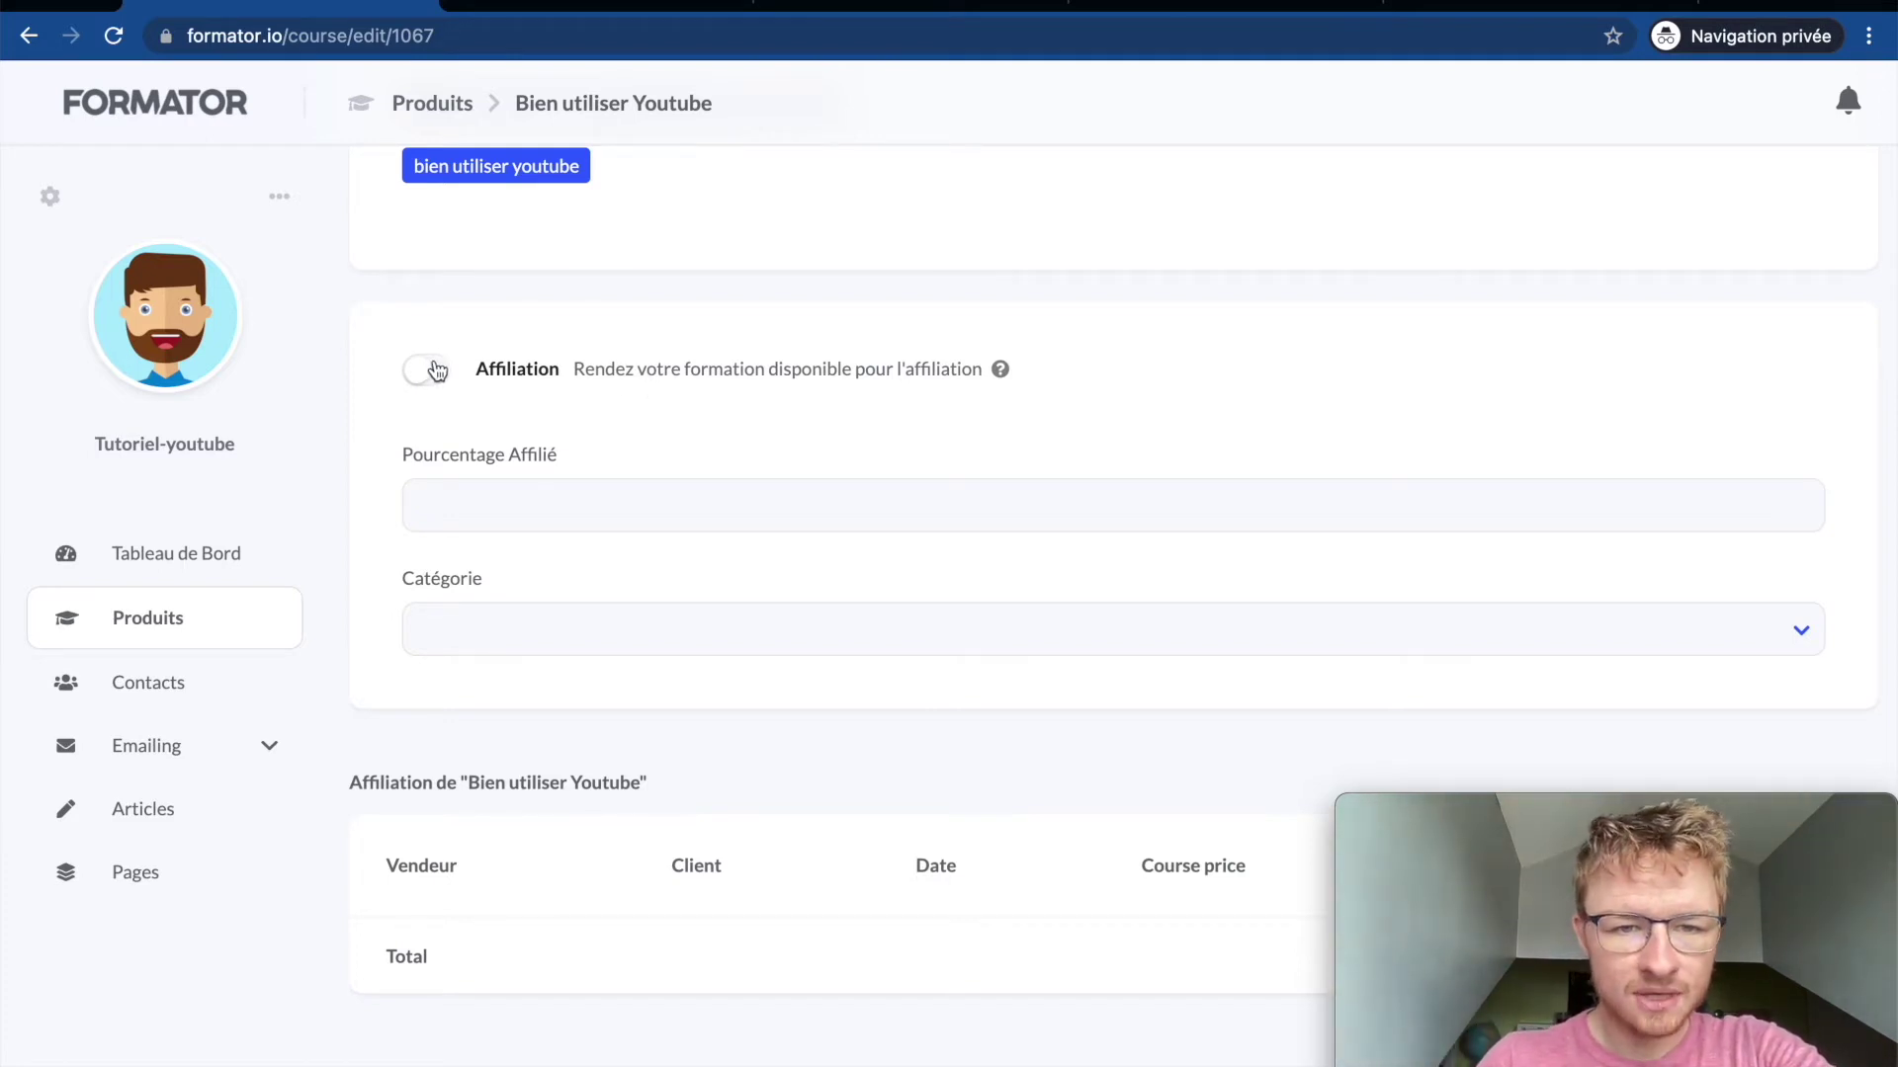
click(578, 4)
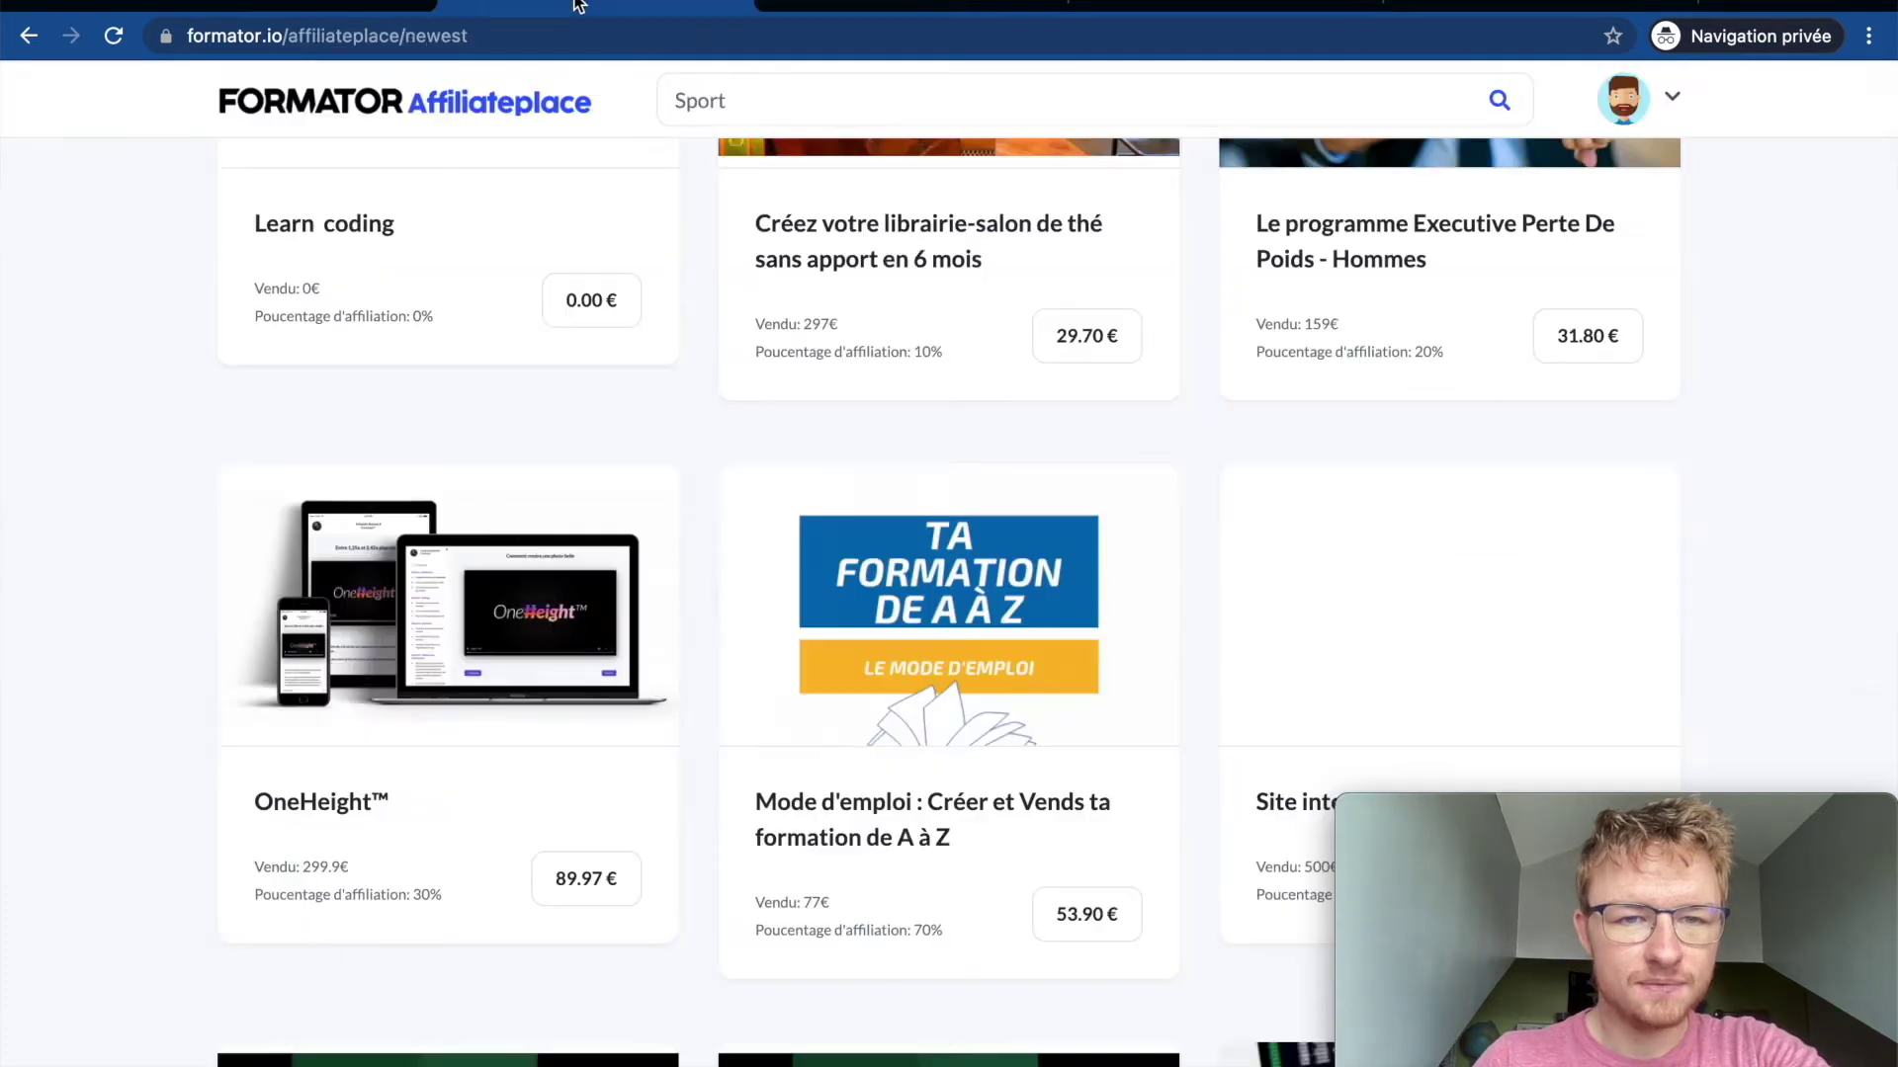
click(381, 3)
click(415, 373)
click(504, 522)
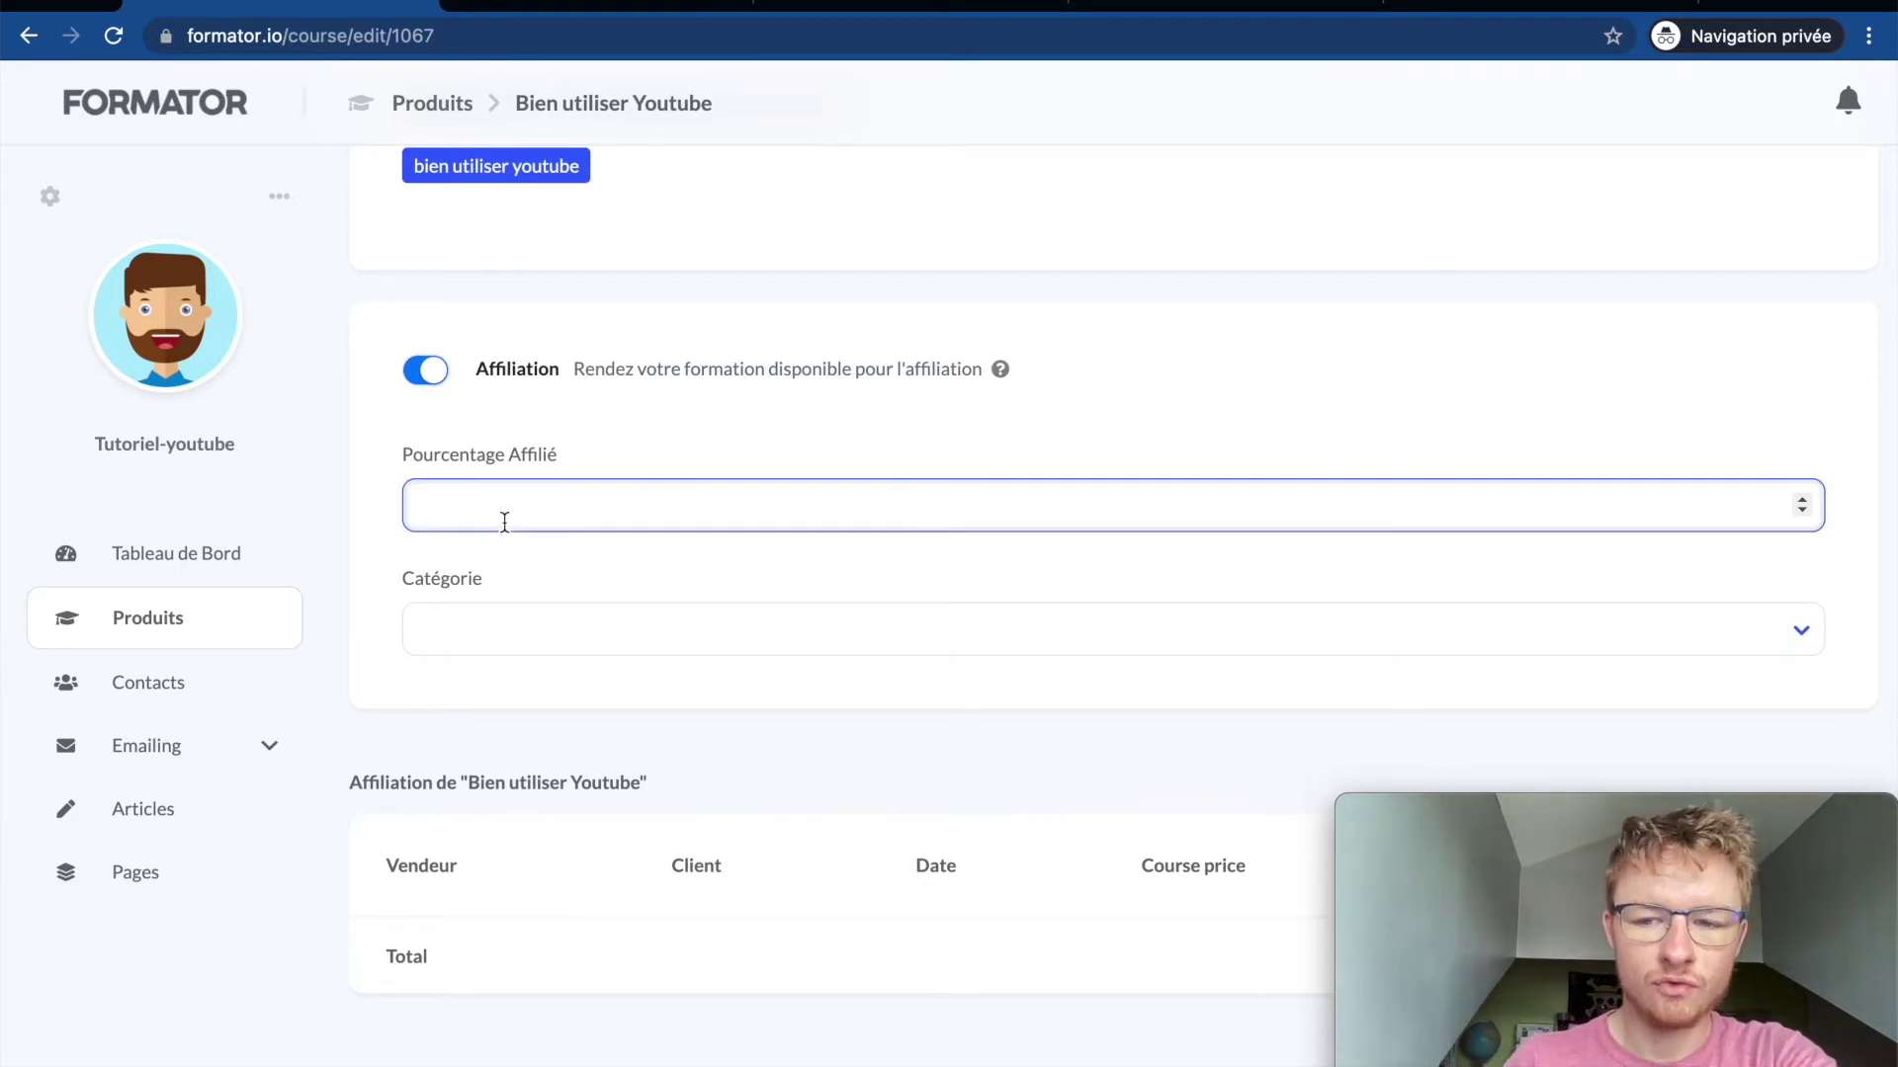
click(384, 465)
click(435, 374)
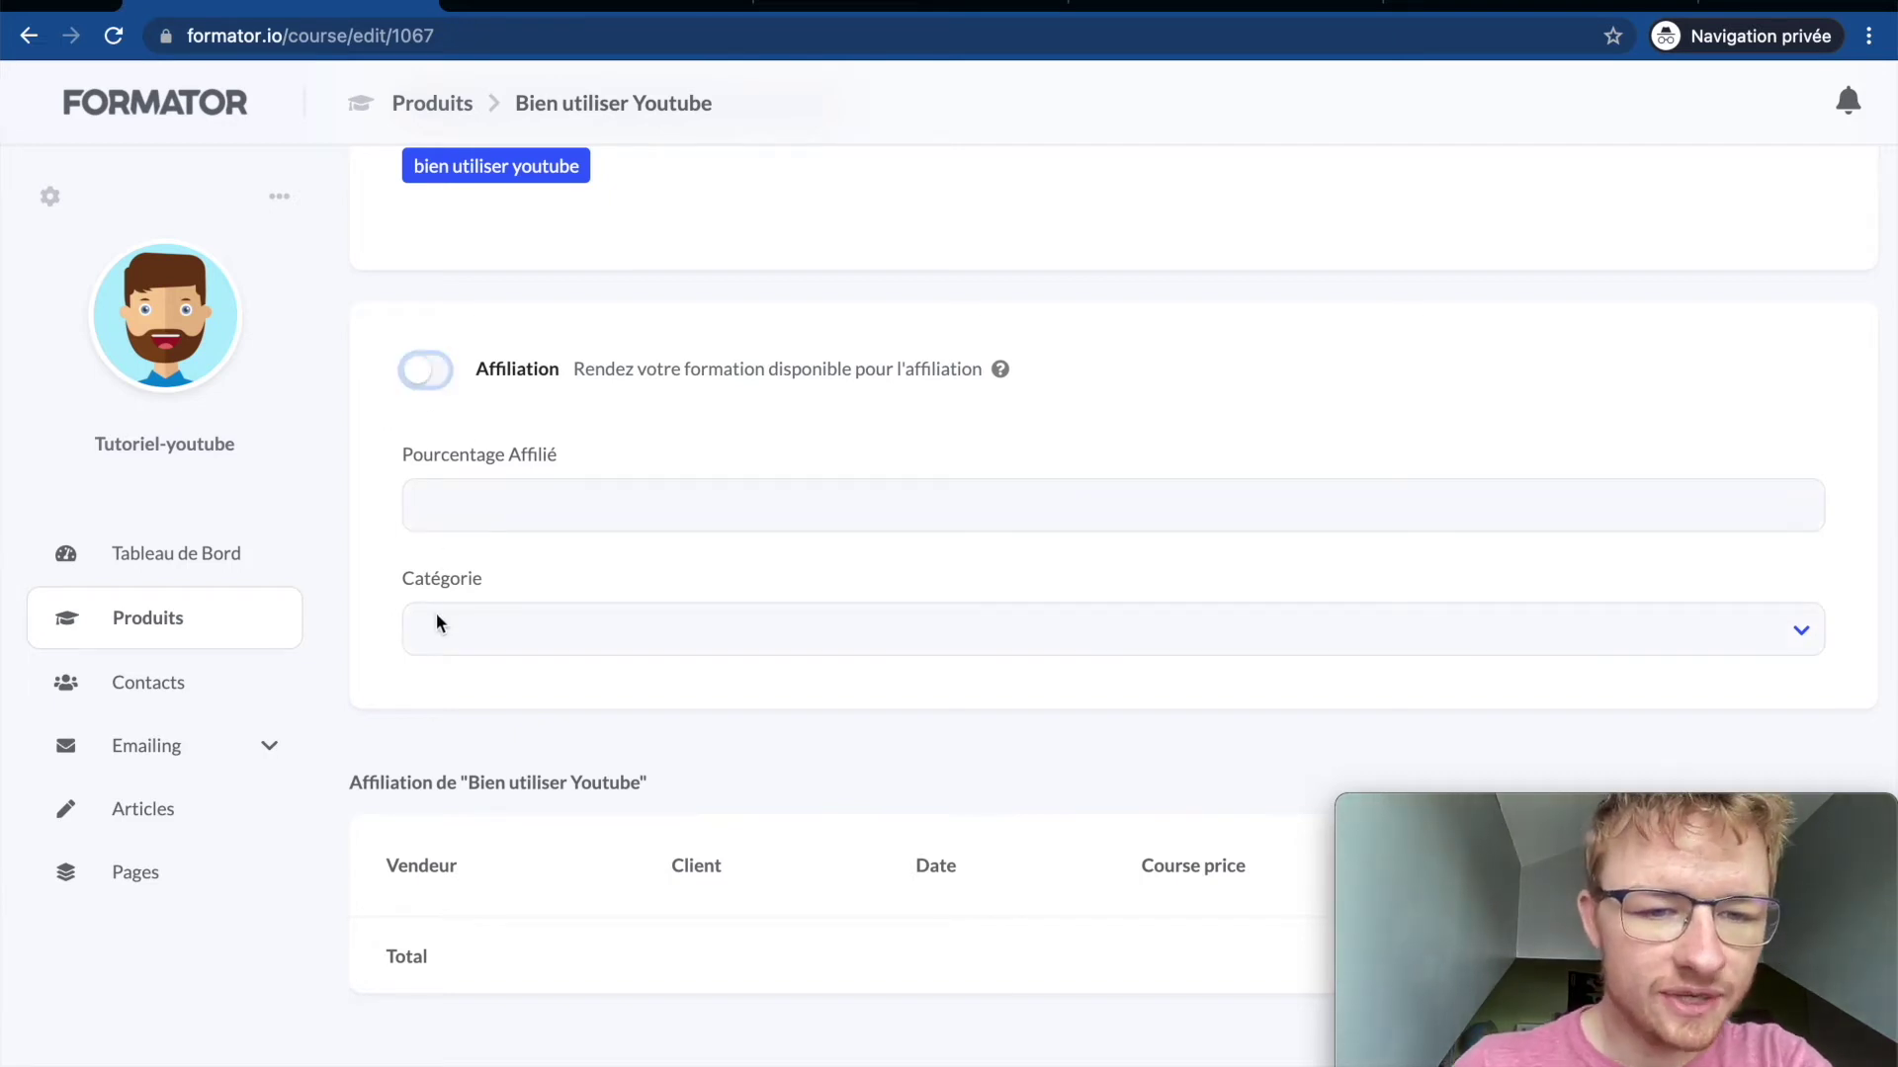
scroll(448, 773, down, 4)
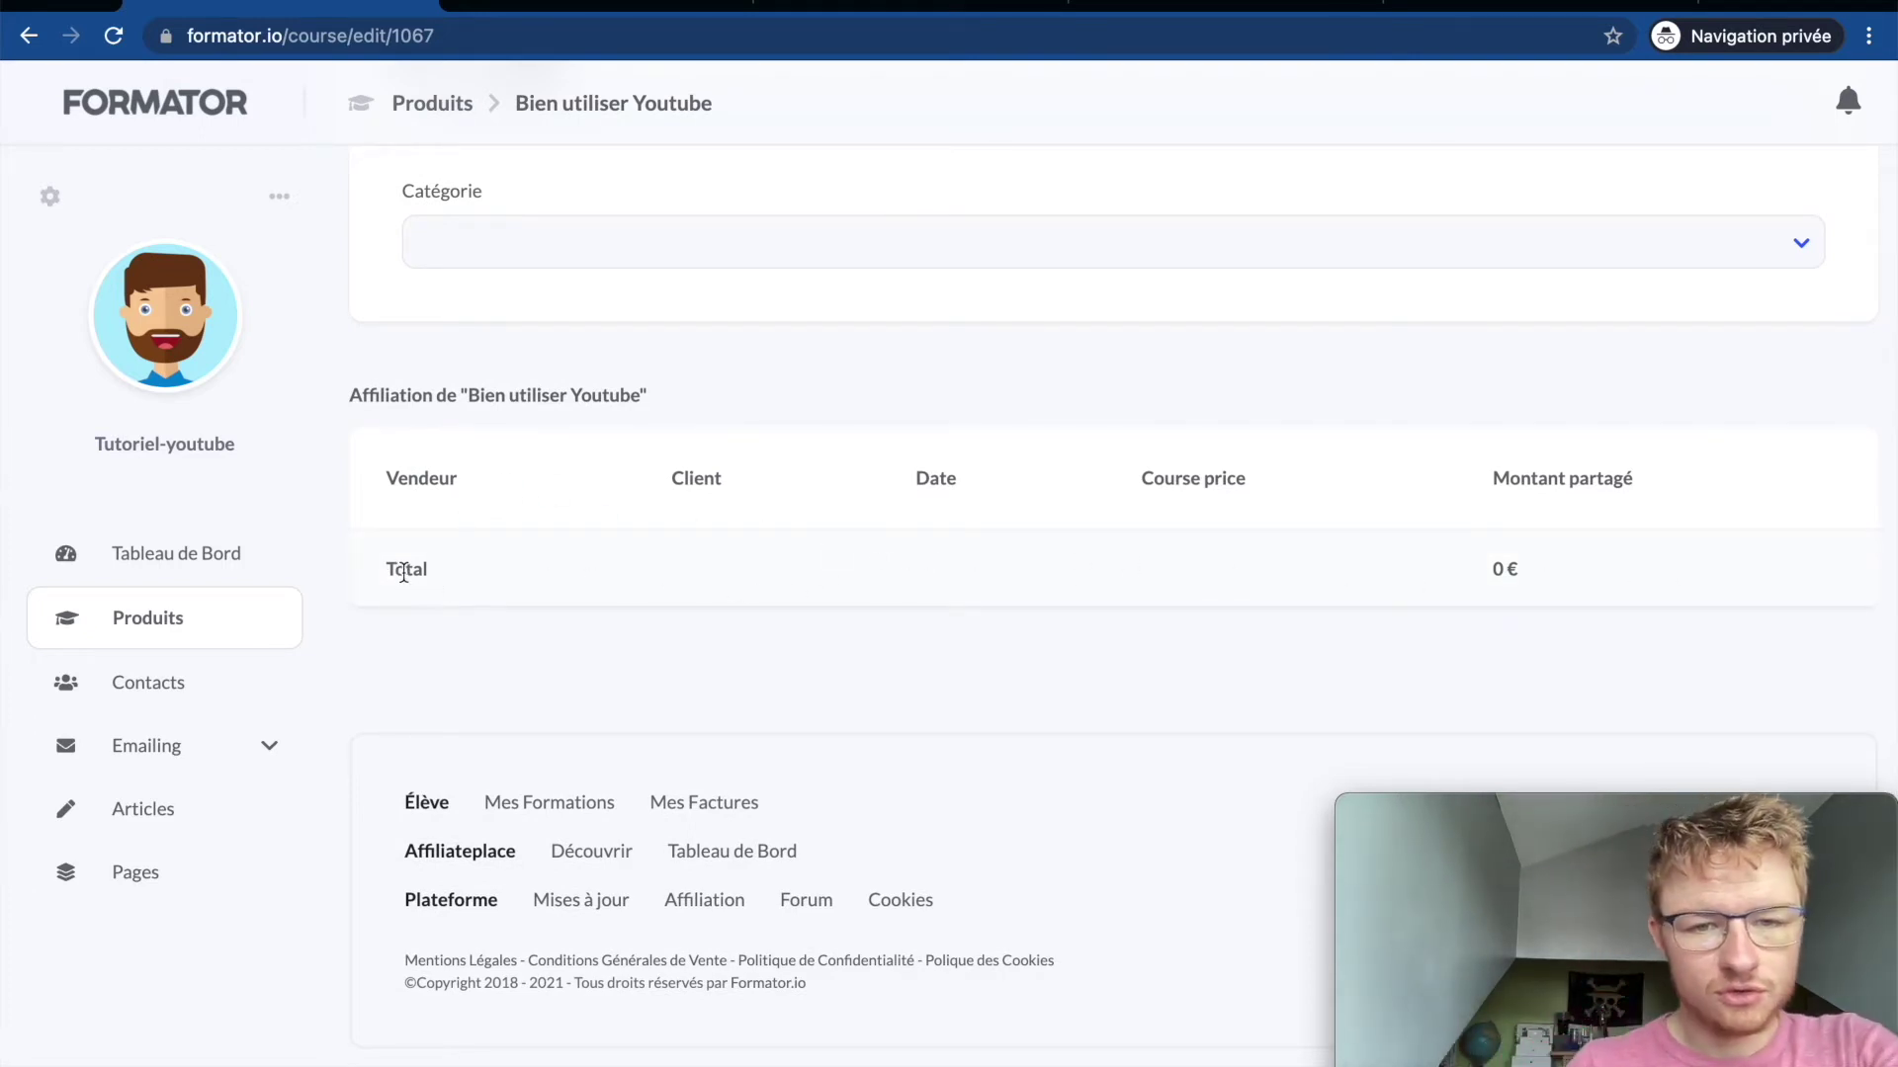
scroll(403, 571, up, 2)
scroll(403, 571, up, 15)
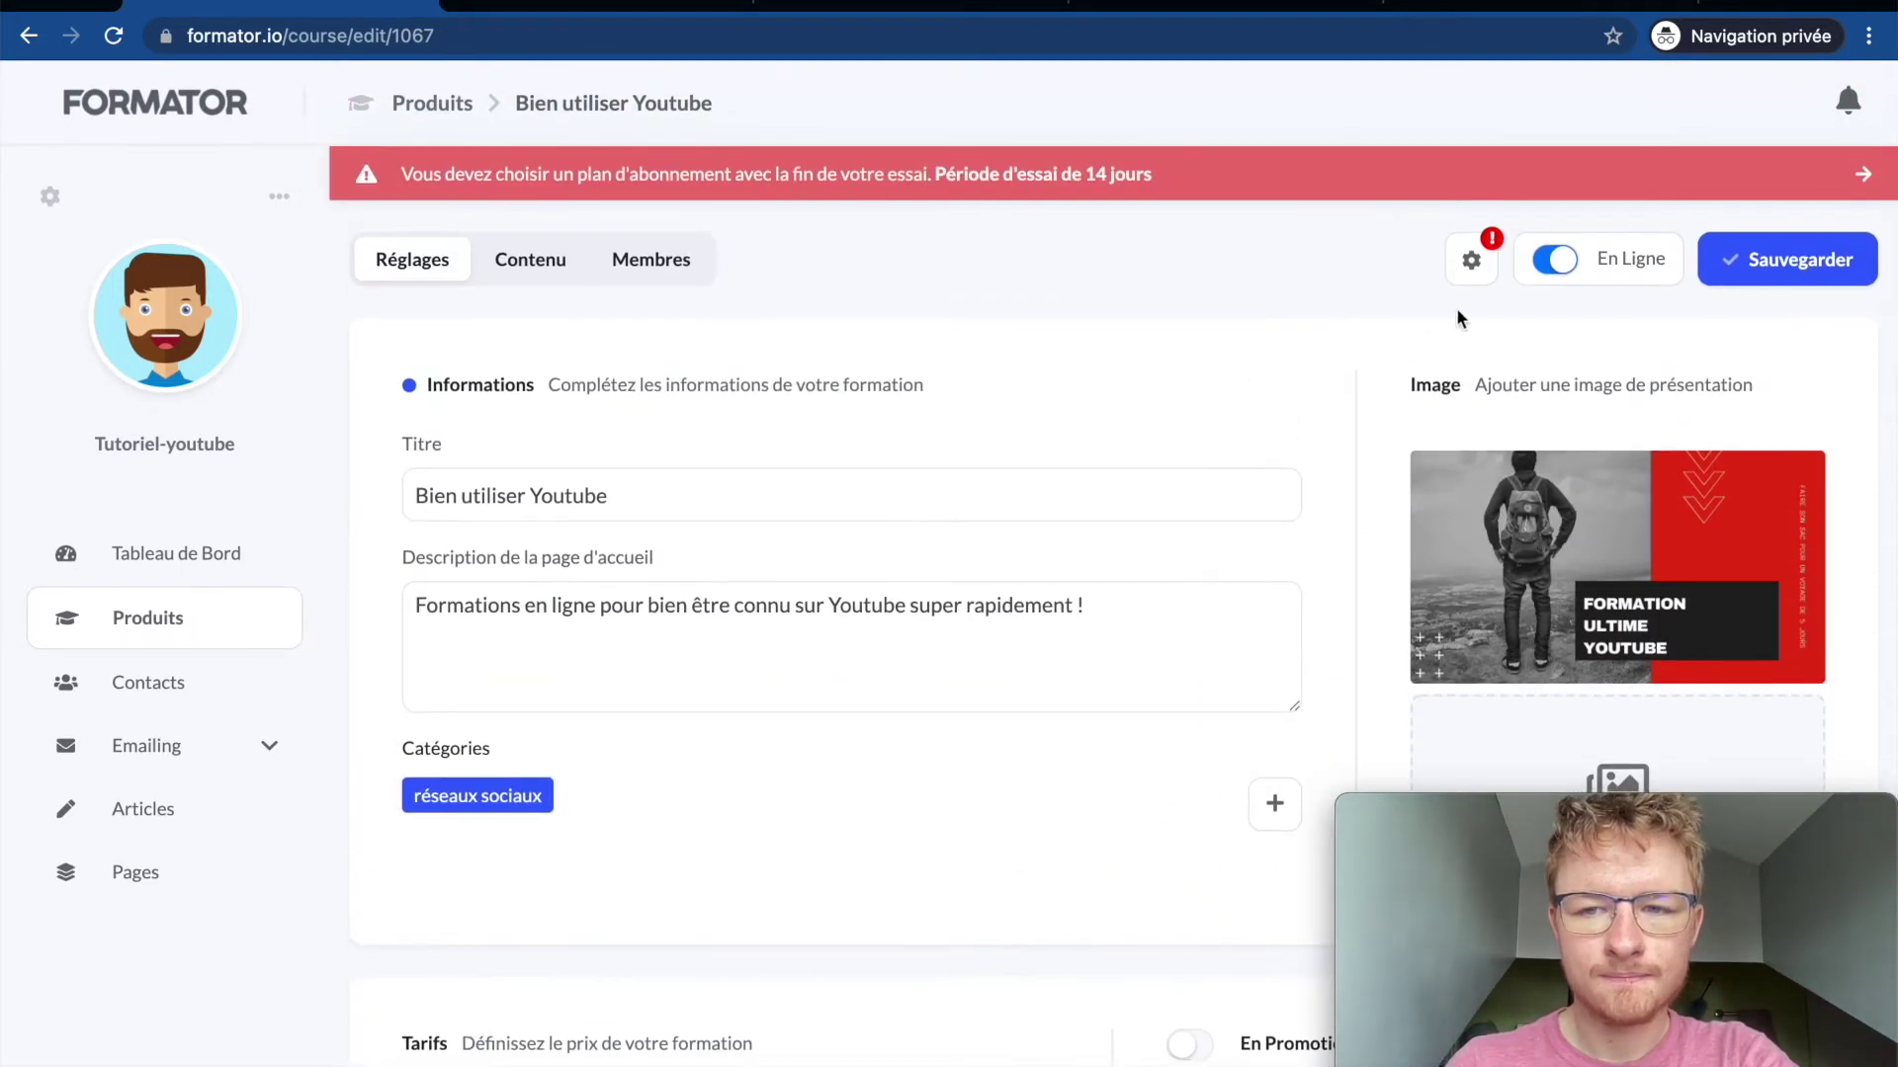
click(1482, 280)
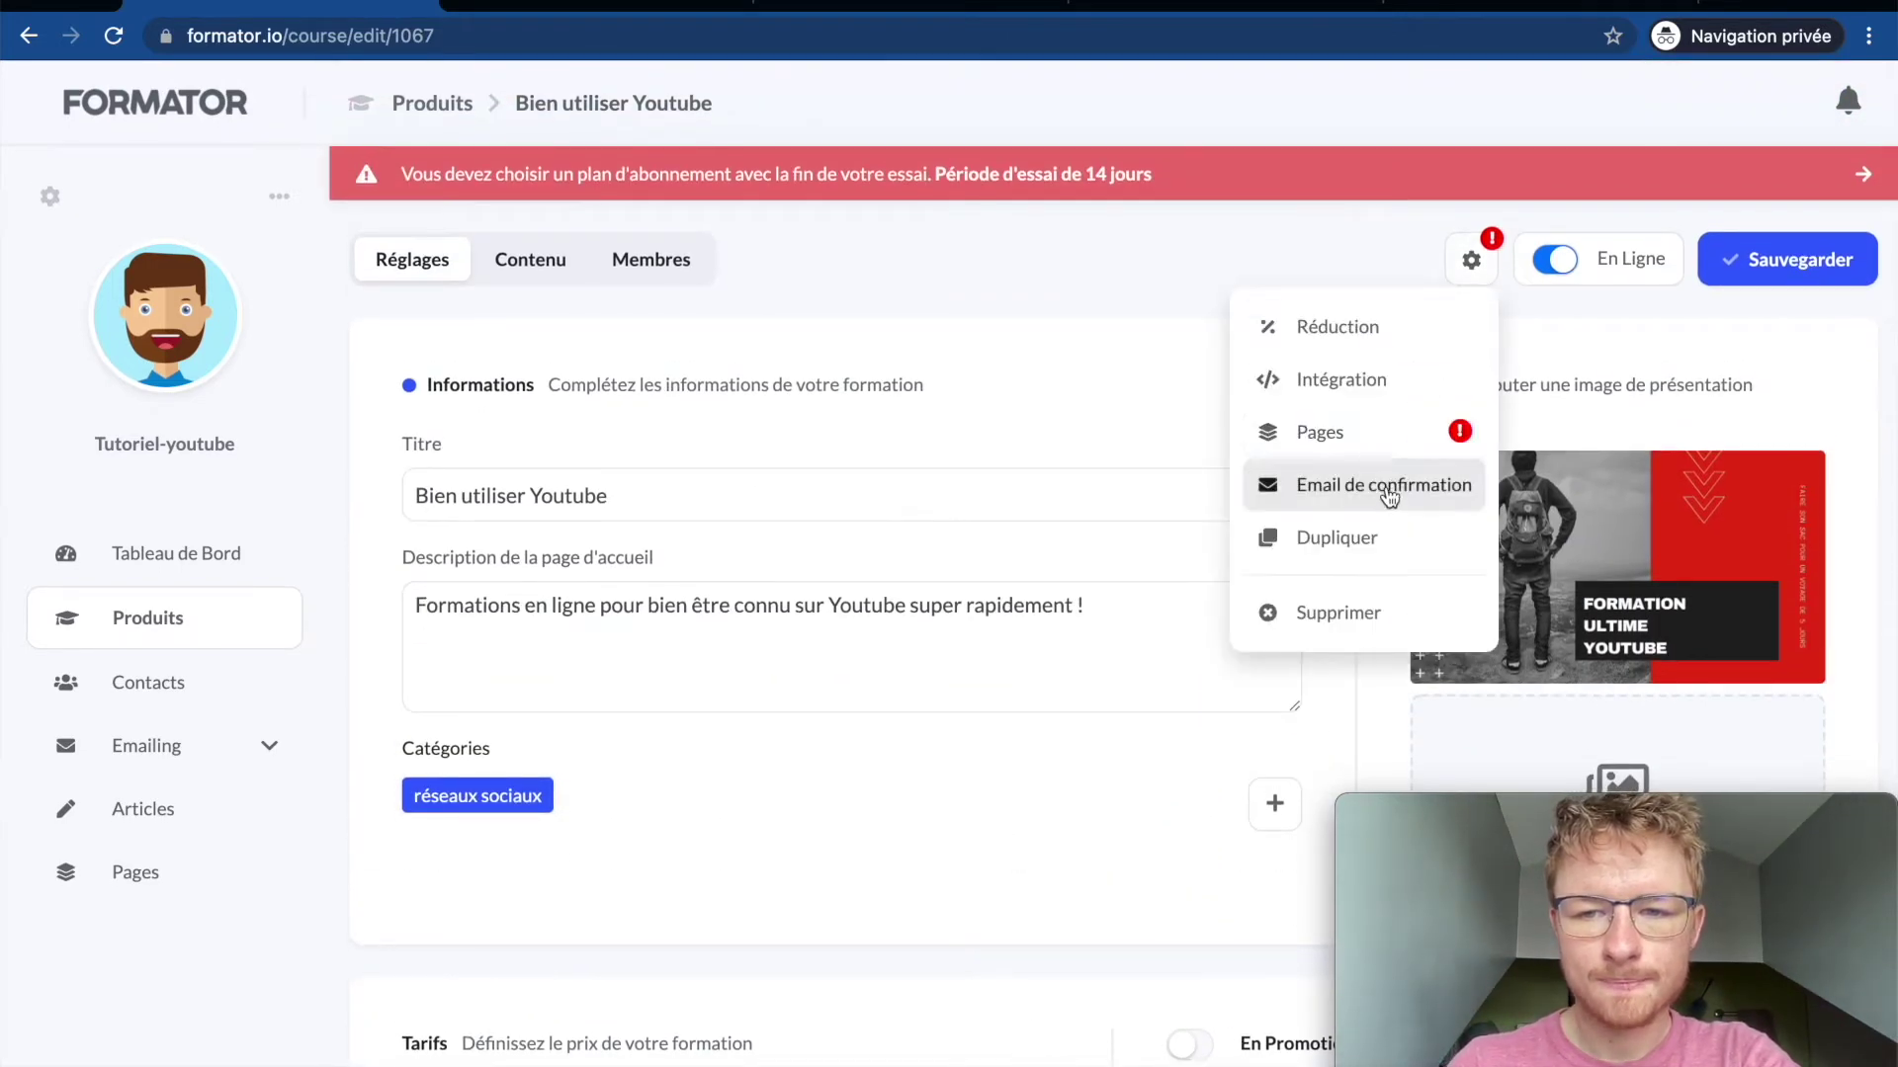
click(1360, 393)
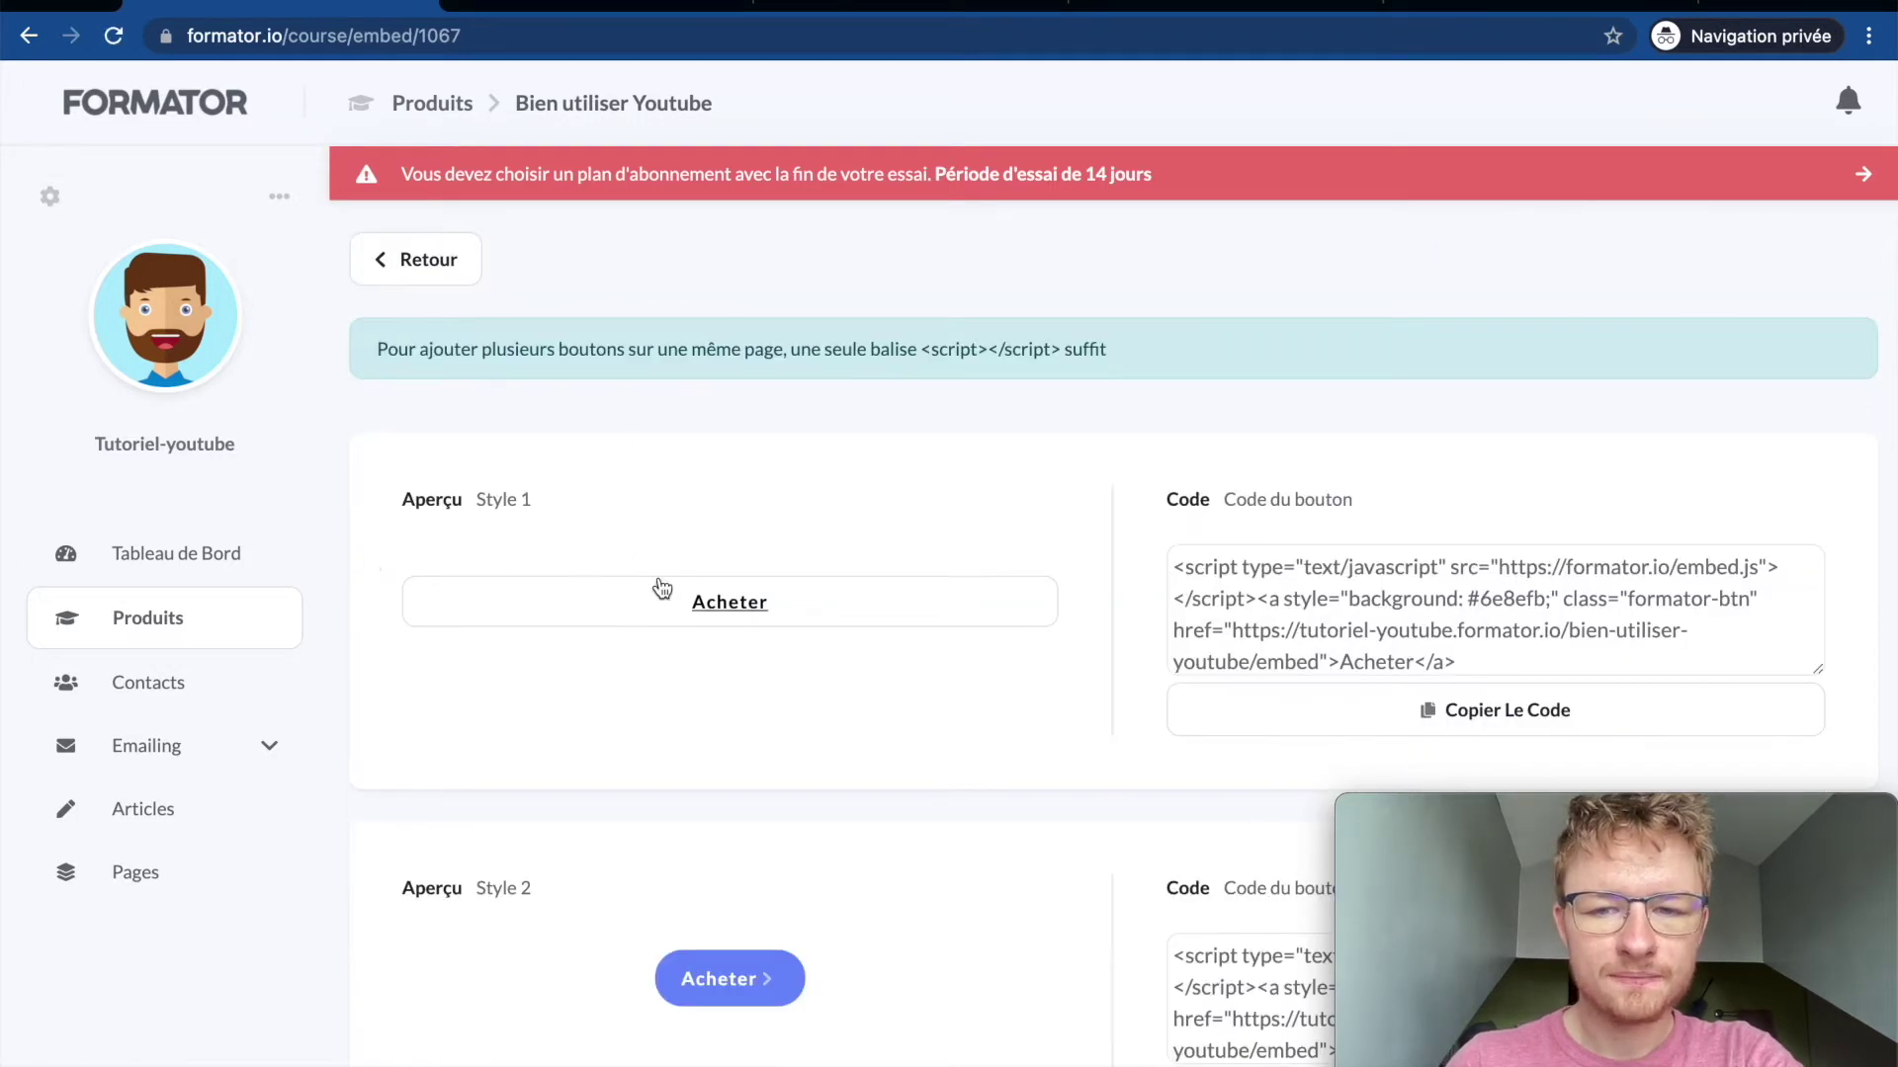
scroll(658, 583, down, 2)
scroll(753, 573, down, 2)
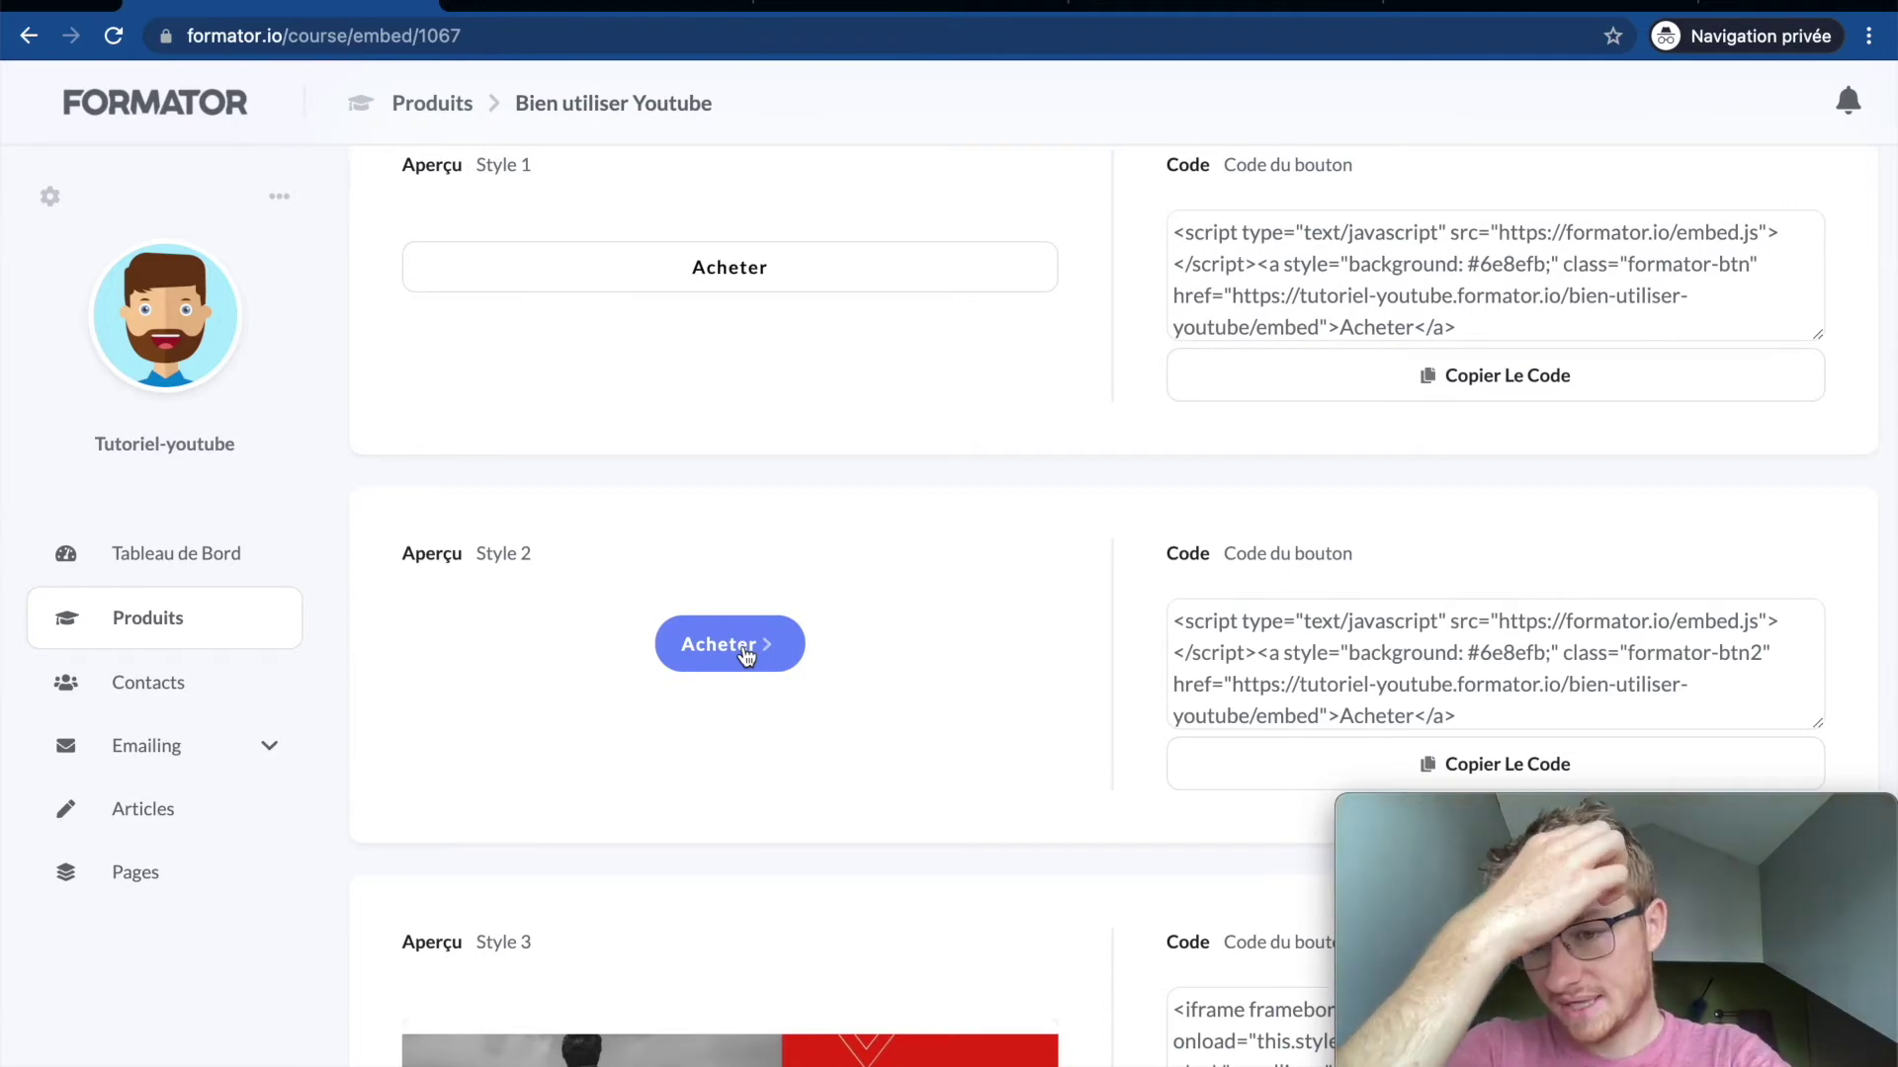
scroll(744, 653, down, 4)
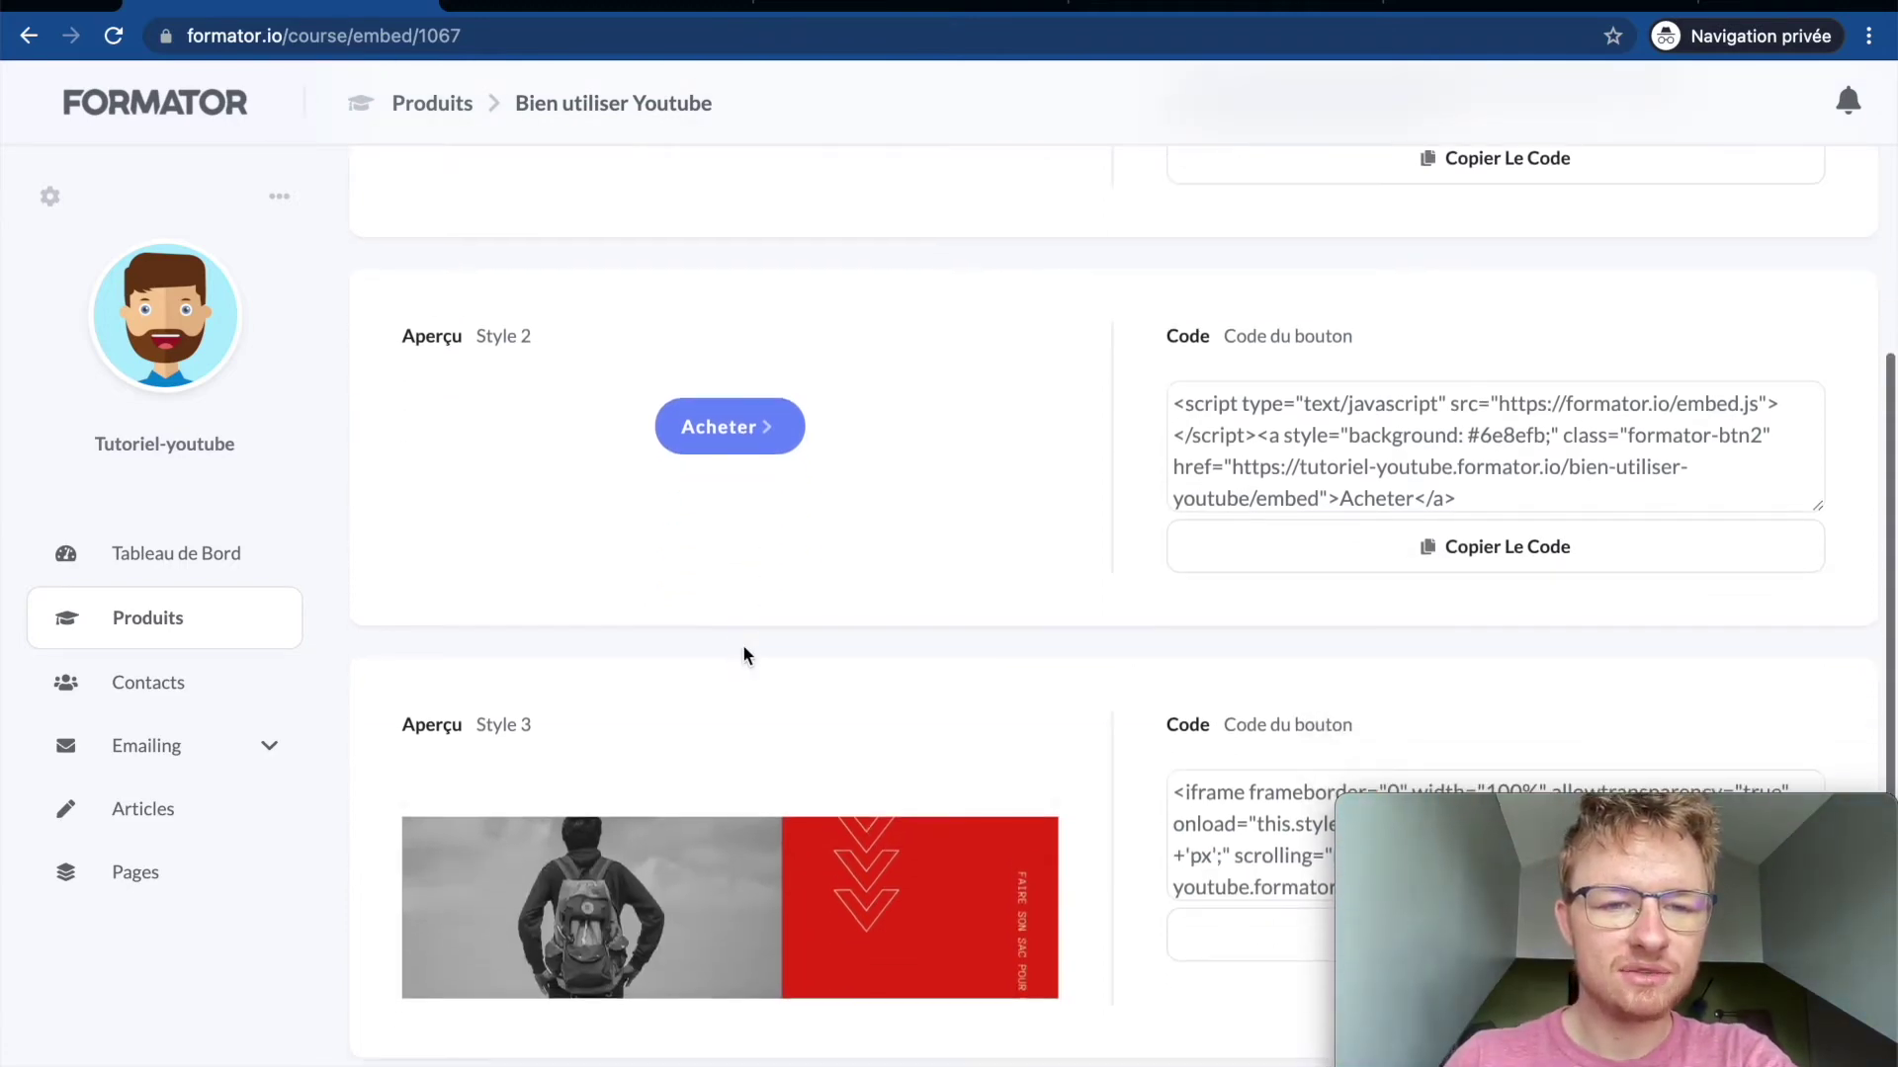
scroll(799, 757, down, 3)
scroll(798, 757, up, 1)
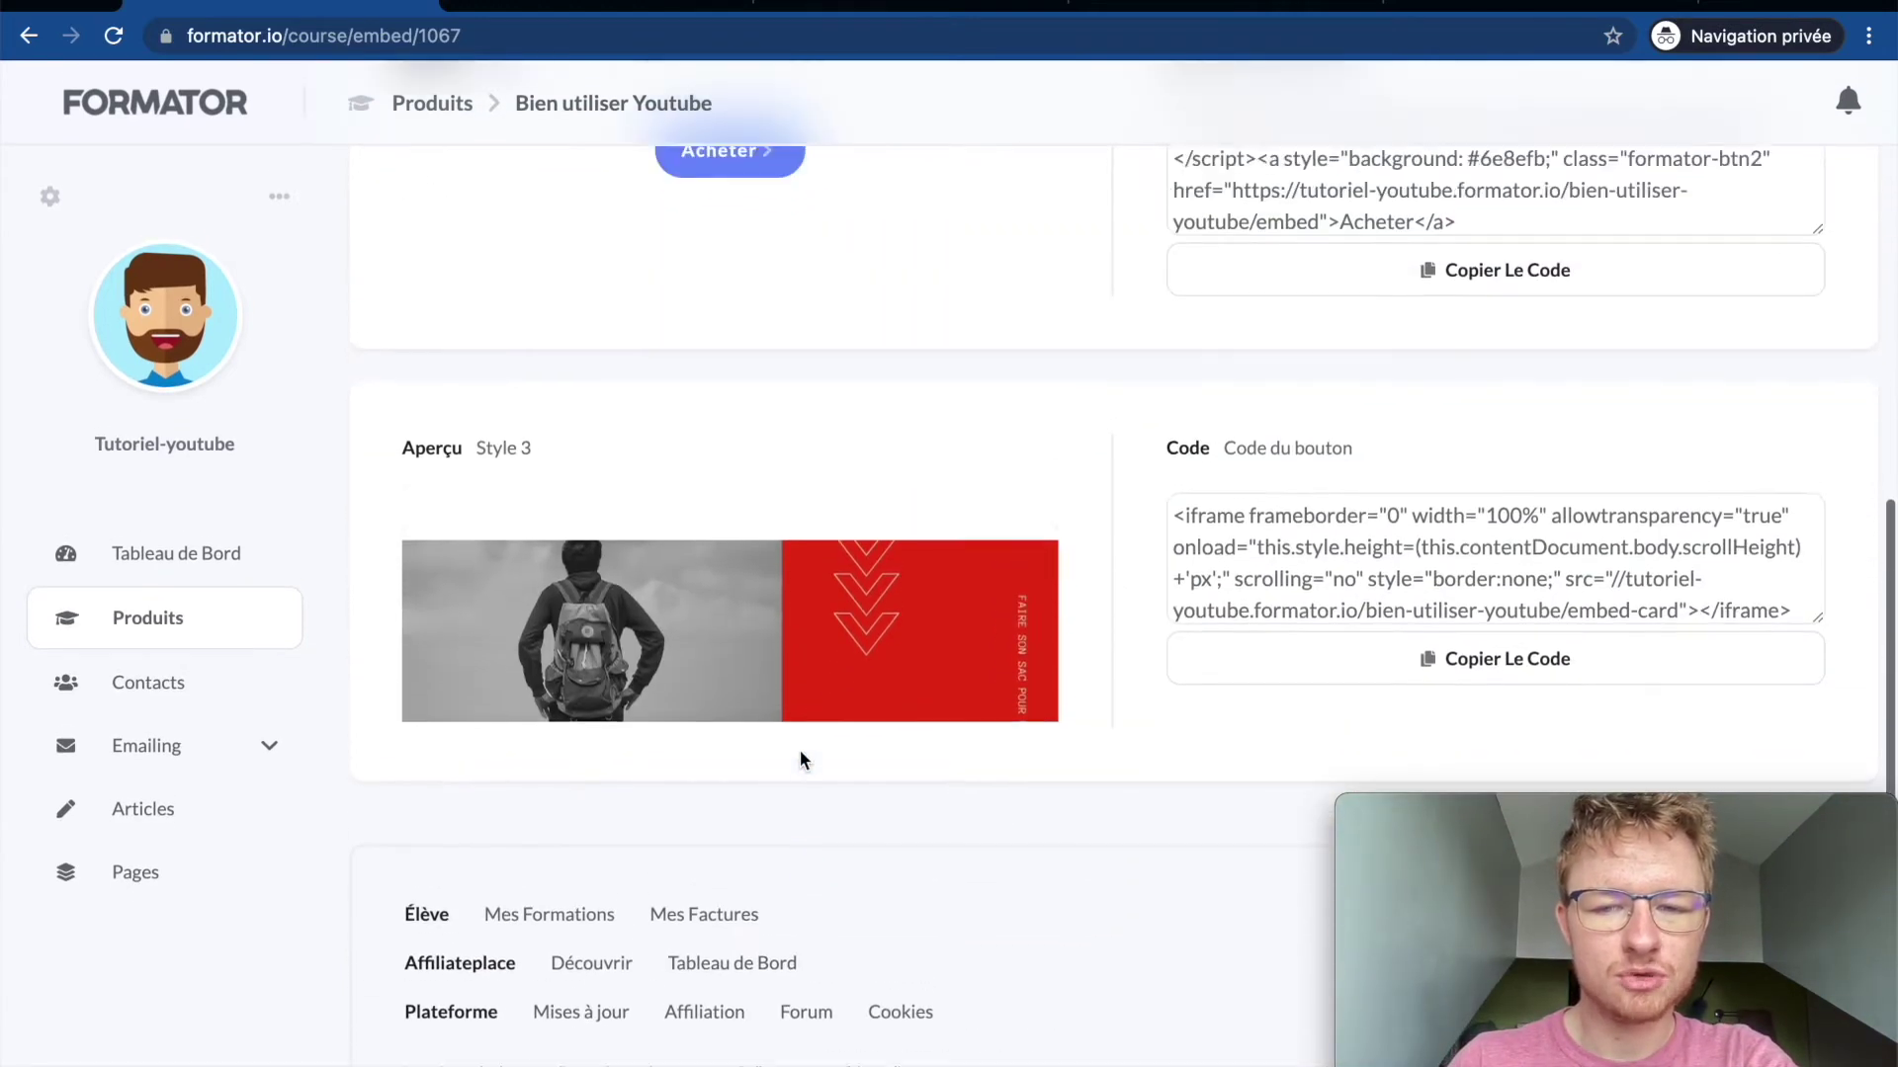
scroll(880, 656, down, 1)
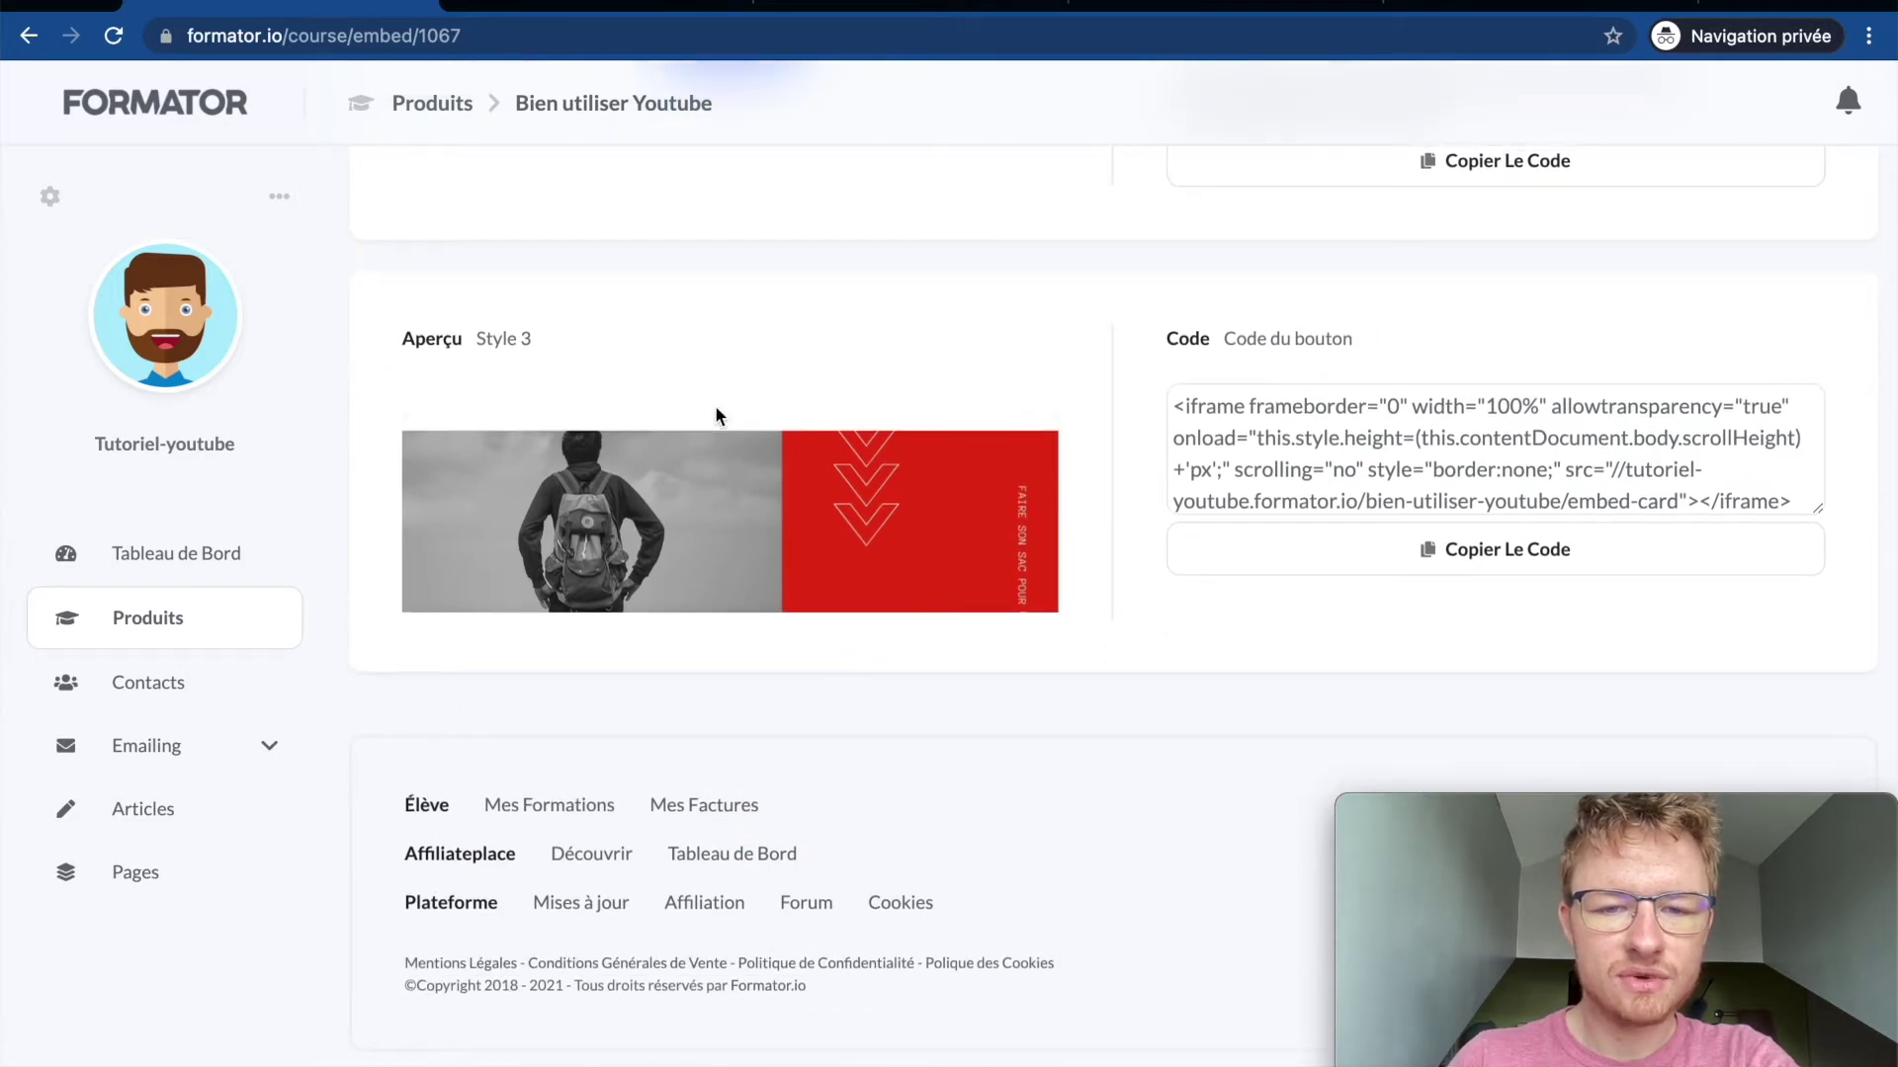
scroll(720, 411, up, 9)
scroll(900, 691, down, 1)
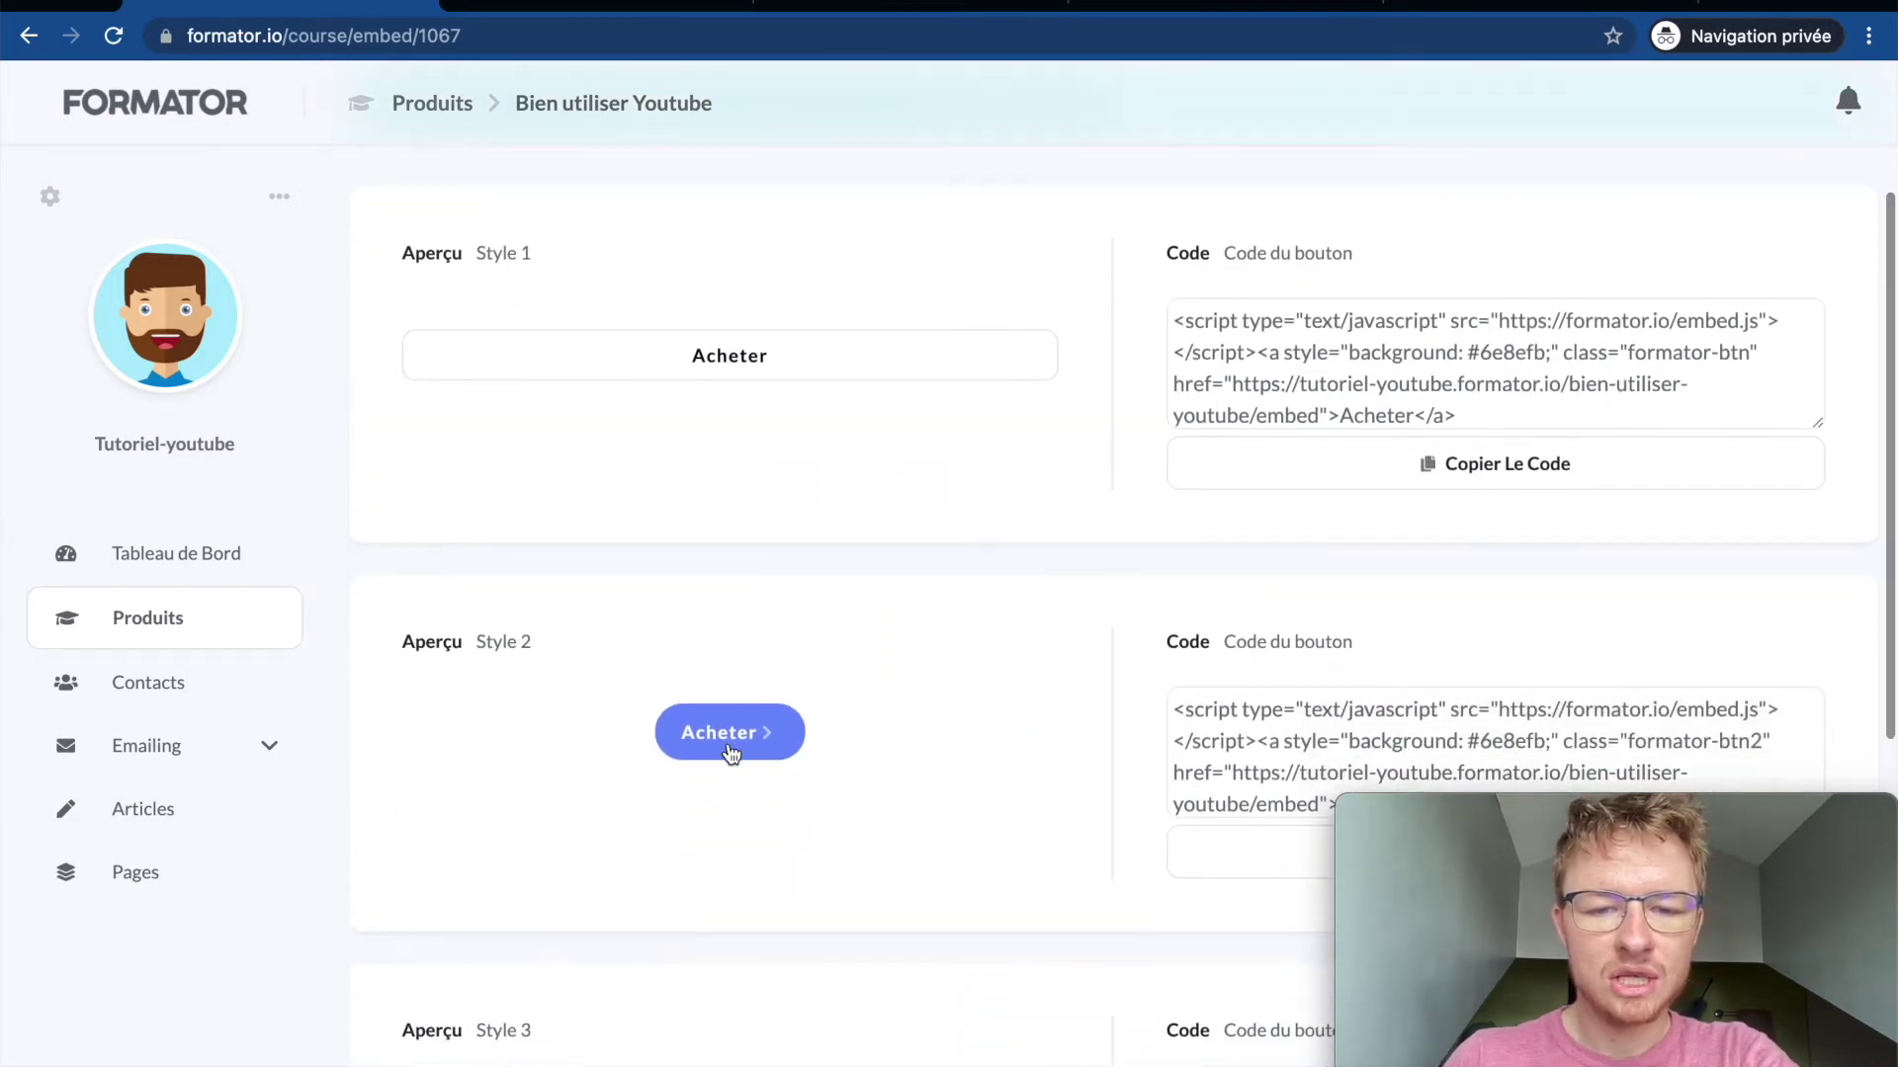
click(678, 365)
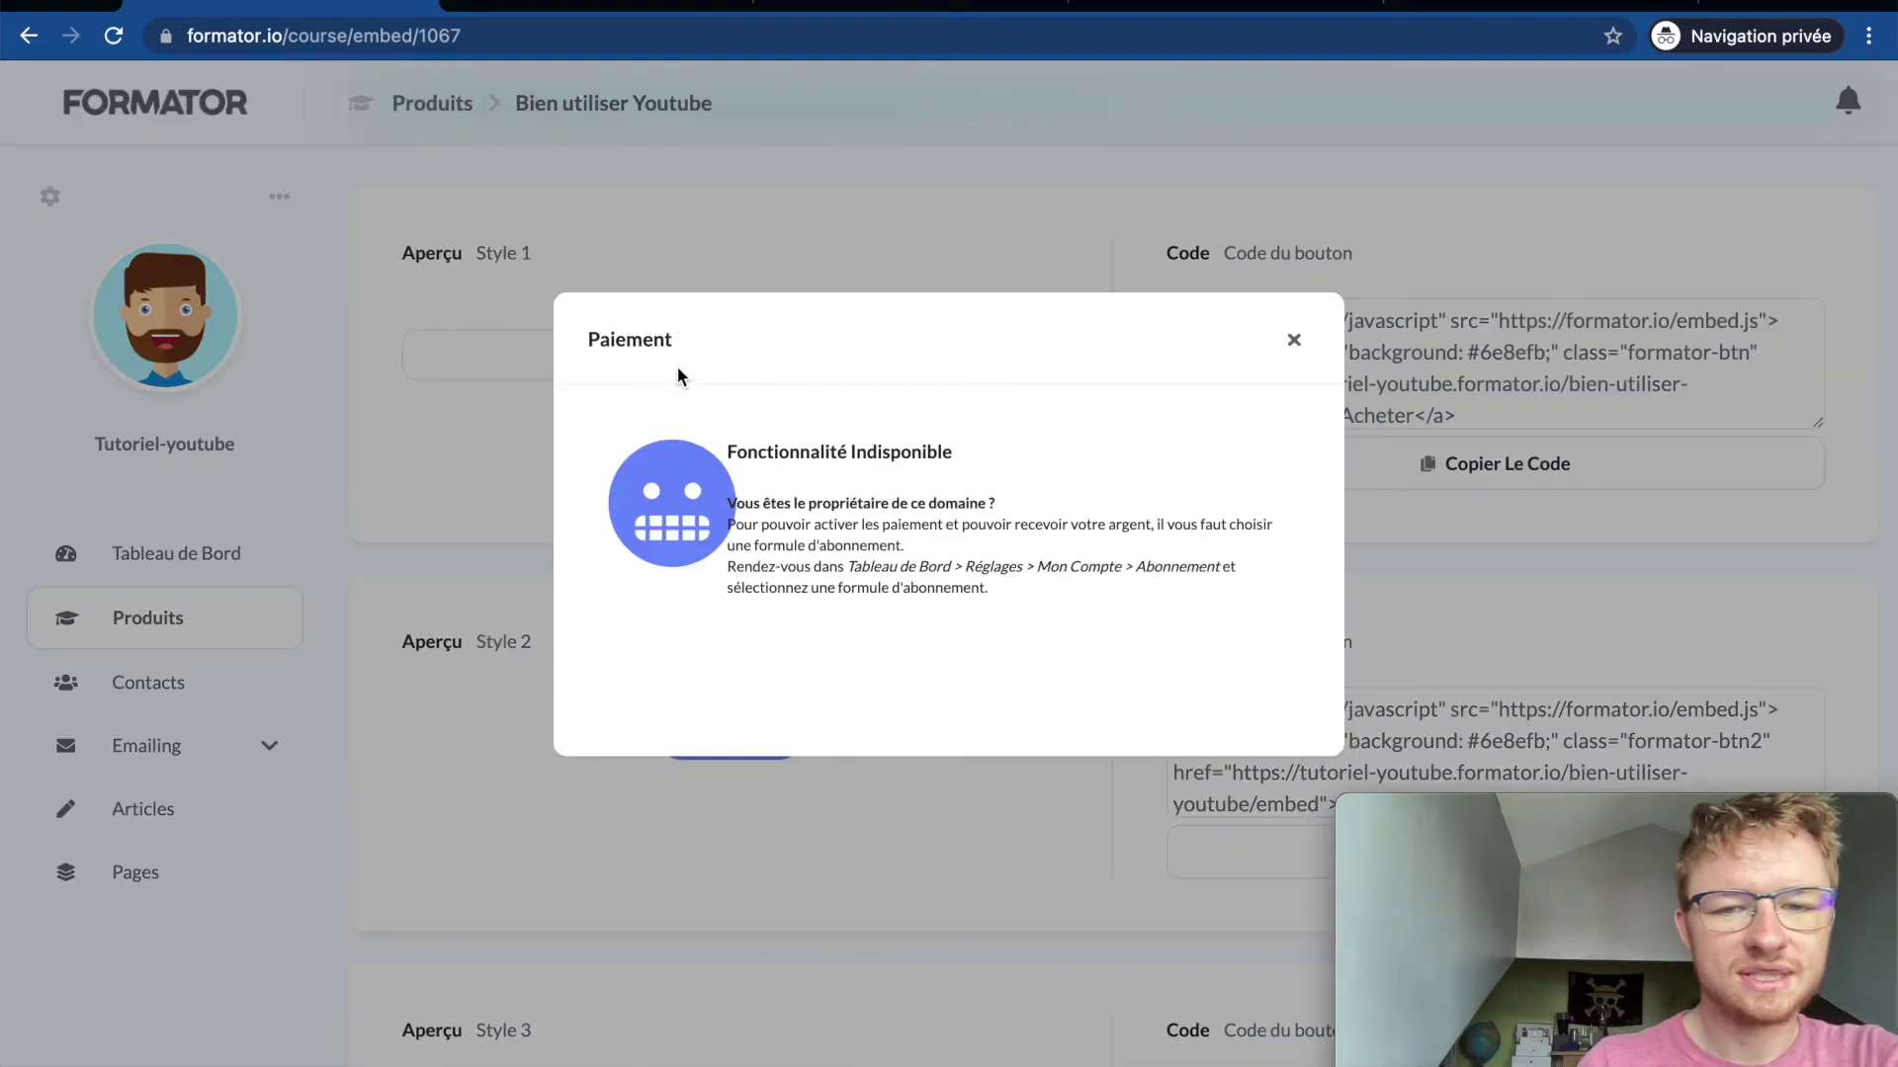
click(1293, 339)
triple_click(1376, 402)
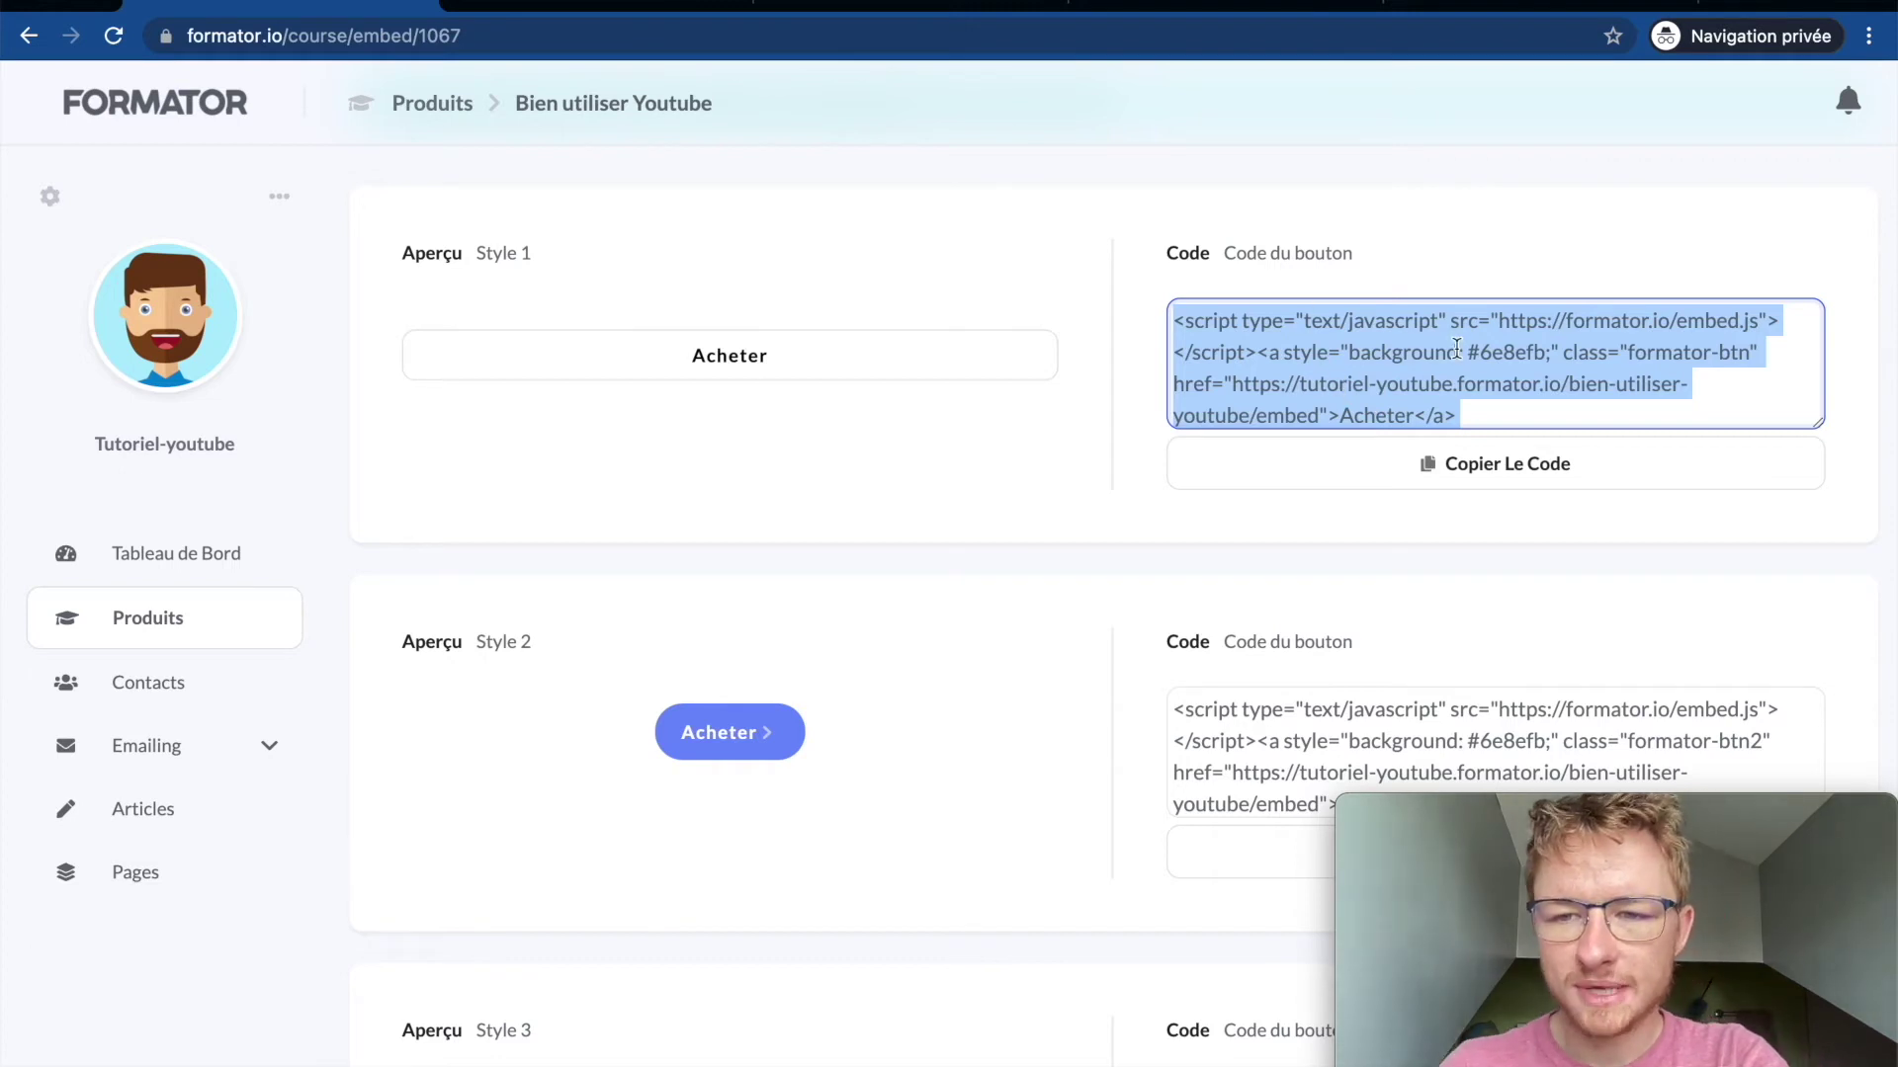
scroll(988, 326, up, 3)
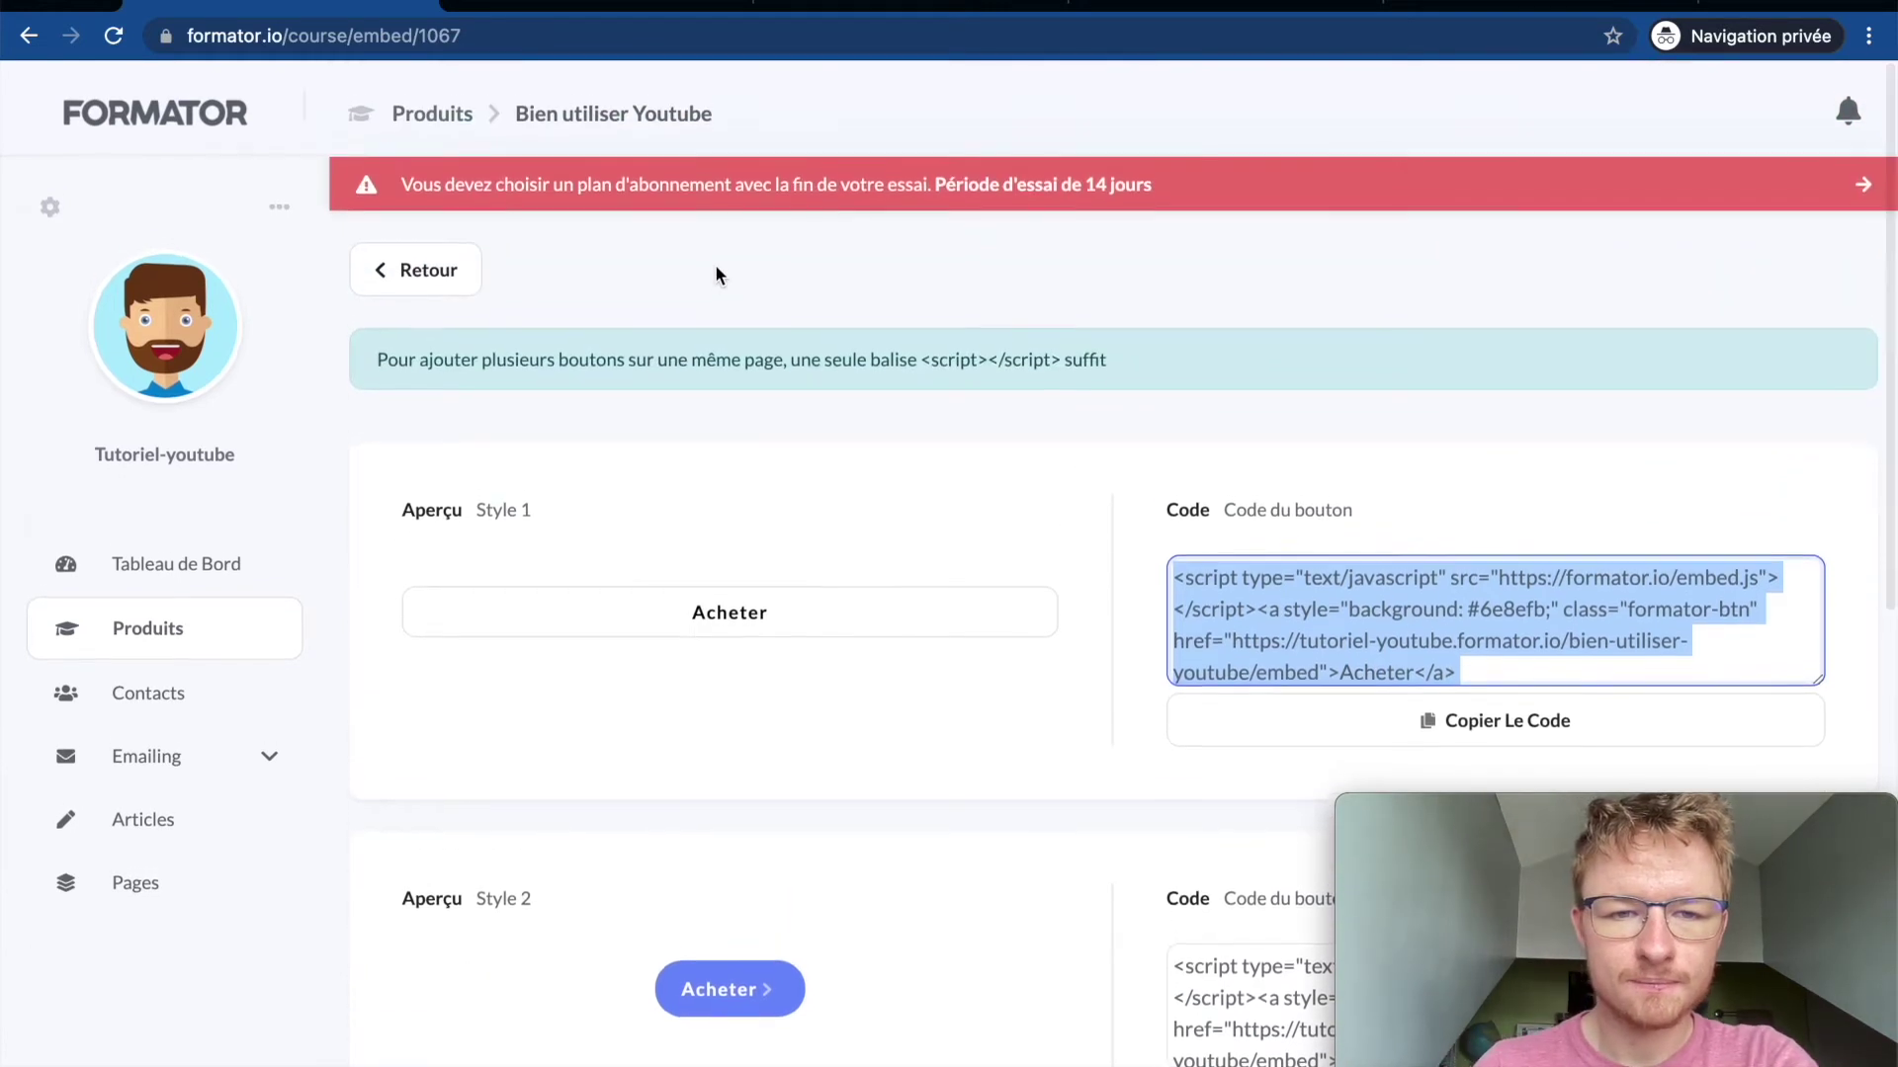
click(450, 265)
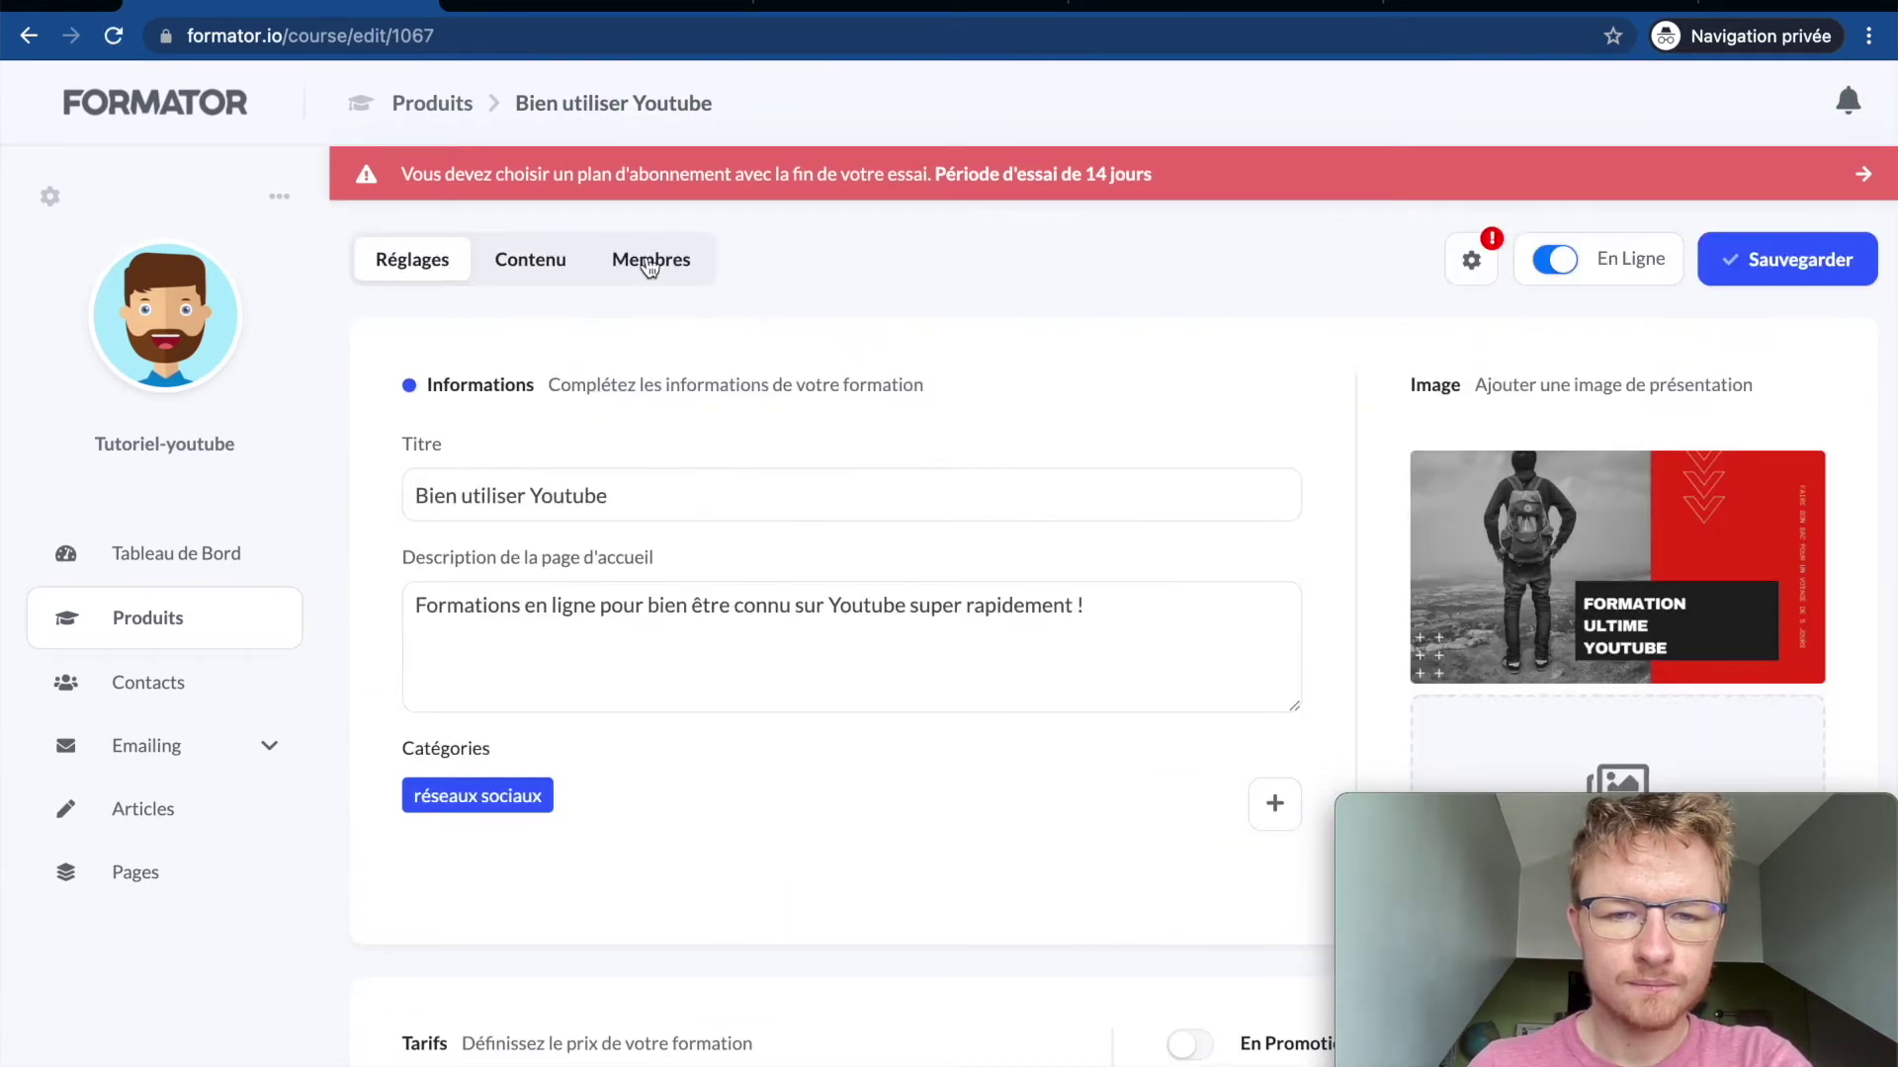
Step: Glance at the Membres list, then peek at the Email de confirmation editor
click(648, 263)
click(435, 265)
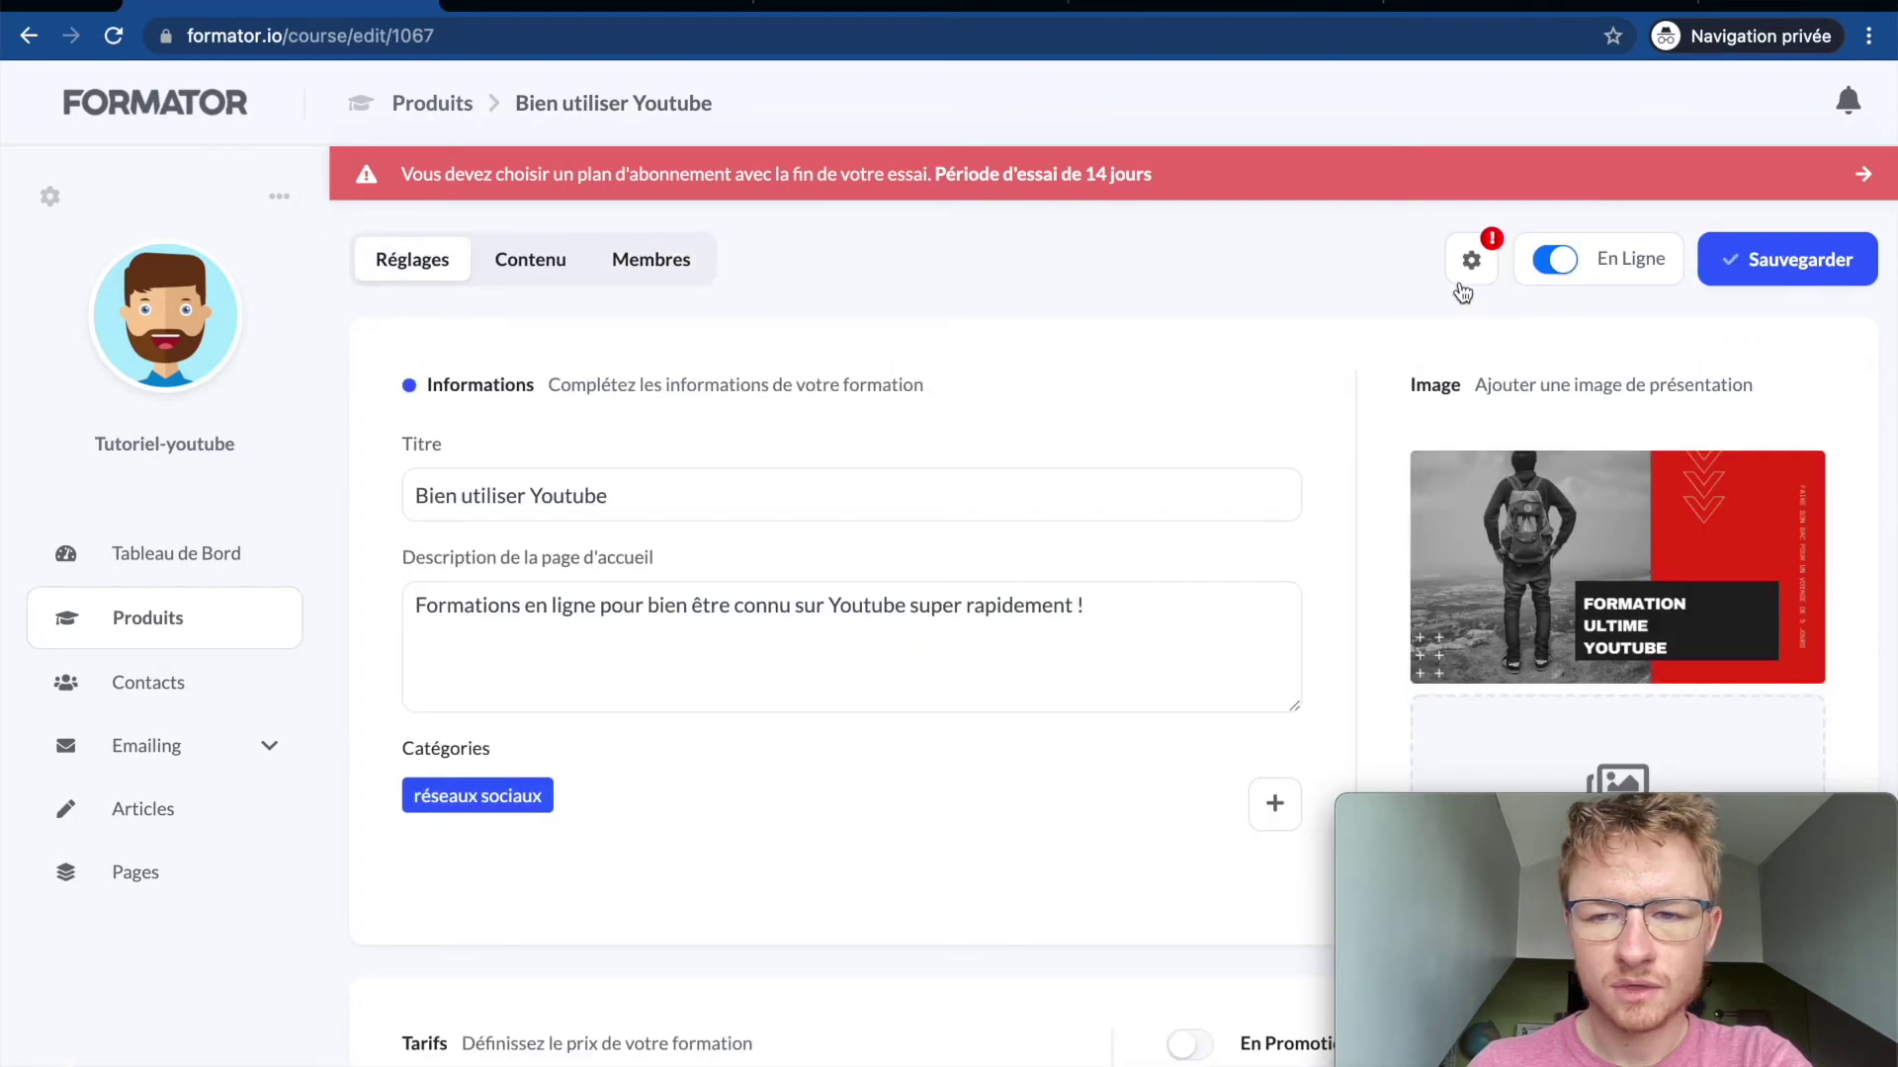
click(1471, 260)
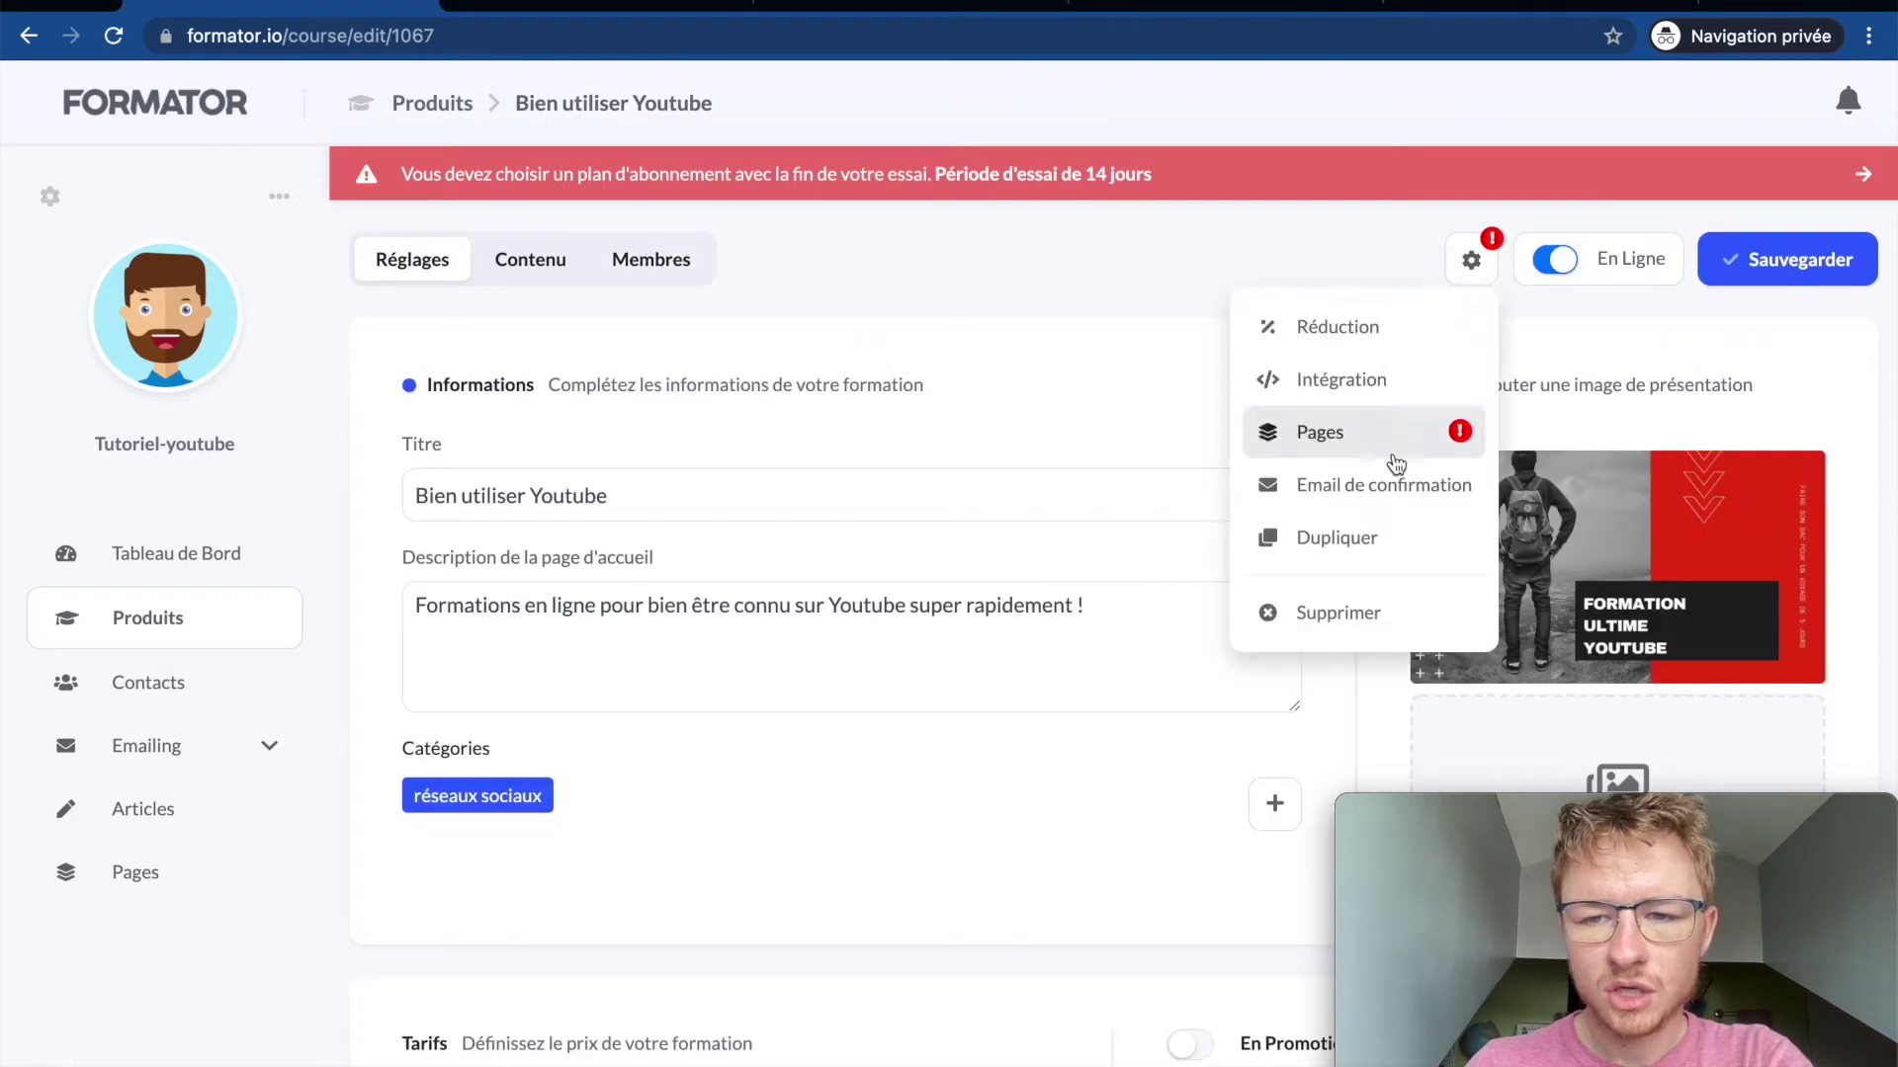
click(1346, 486)
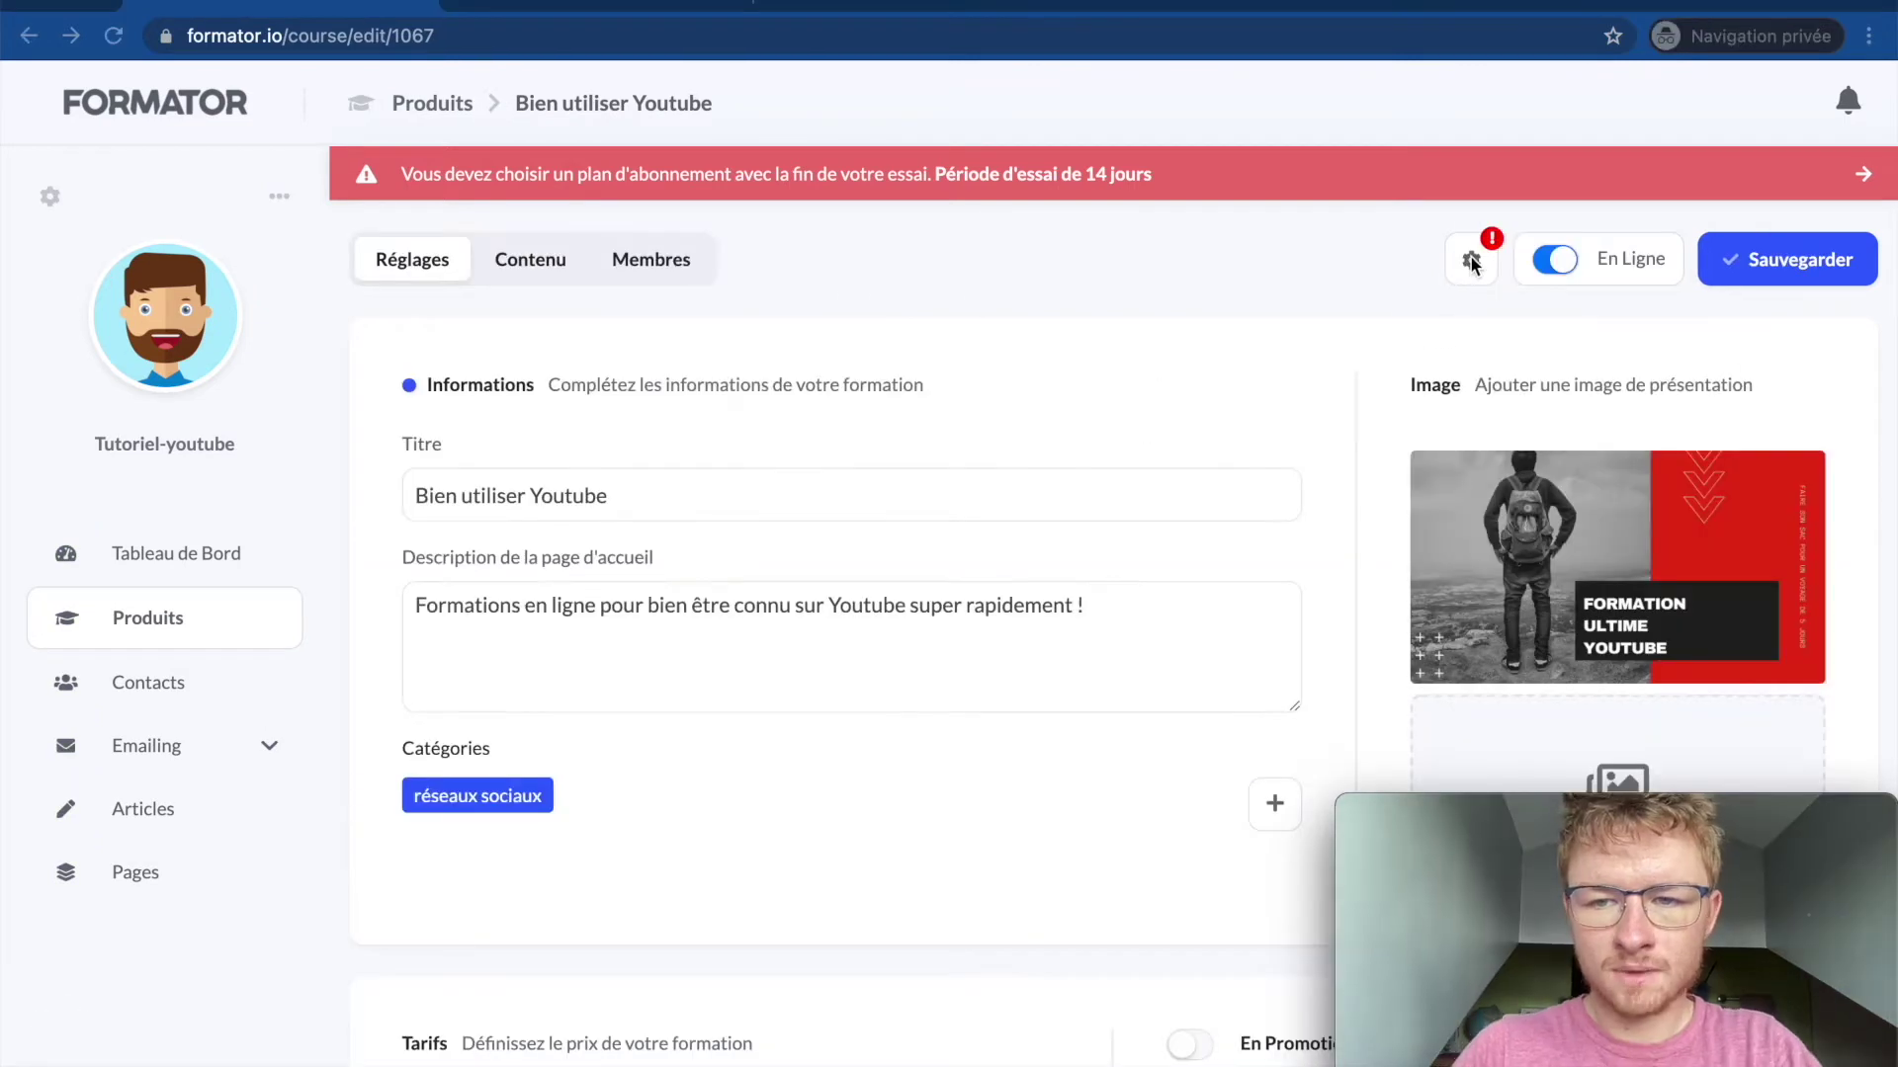
click(1472, 263)
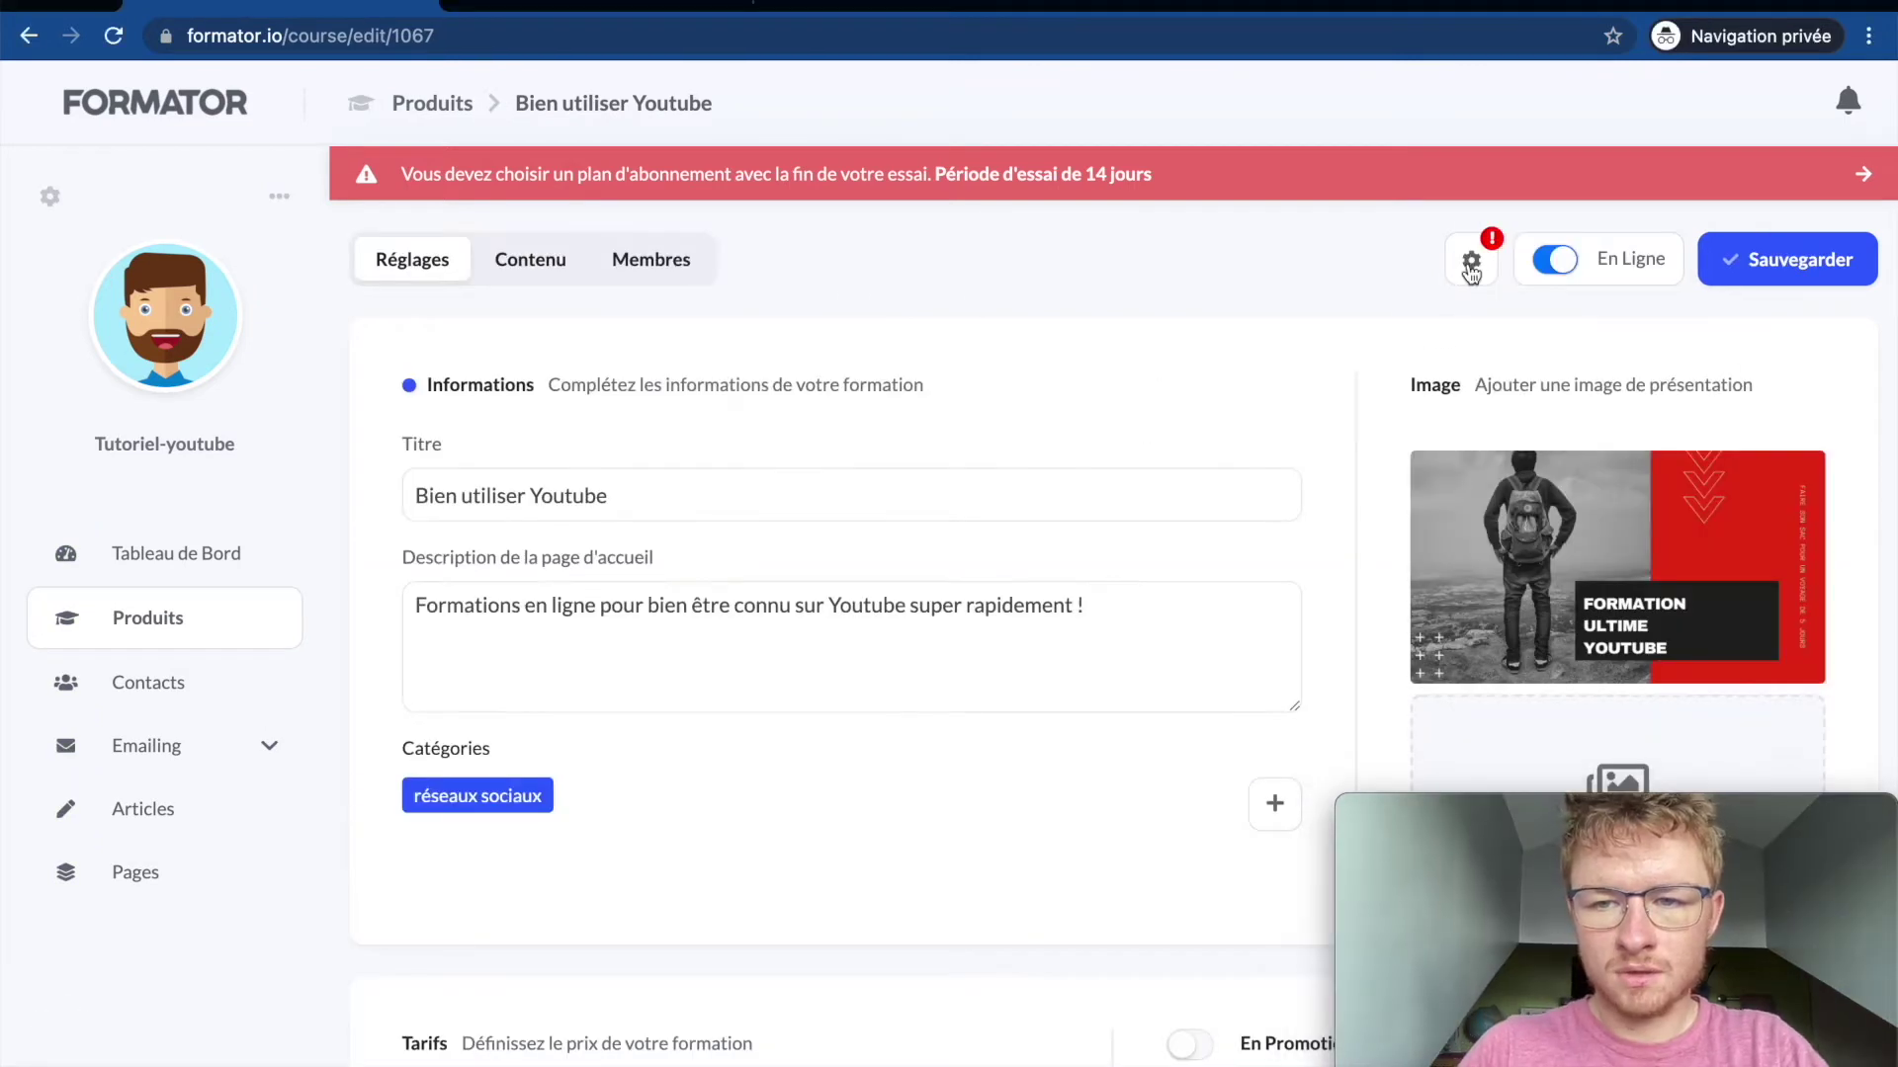
click(1470, 272)
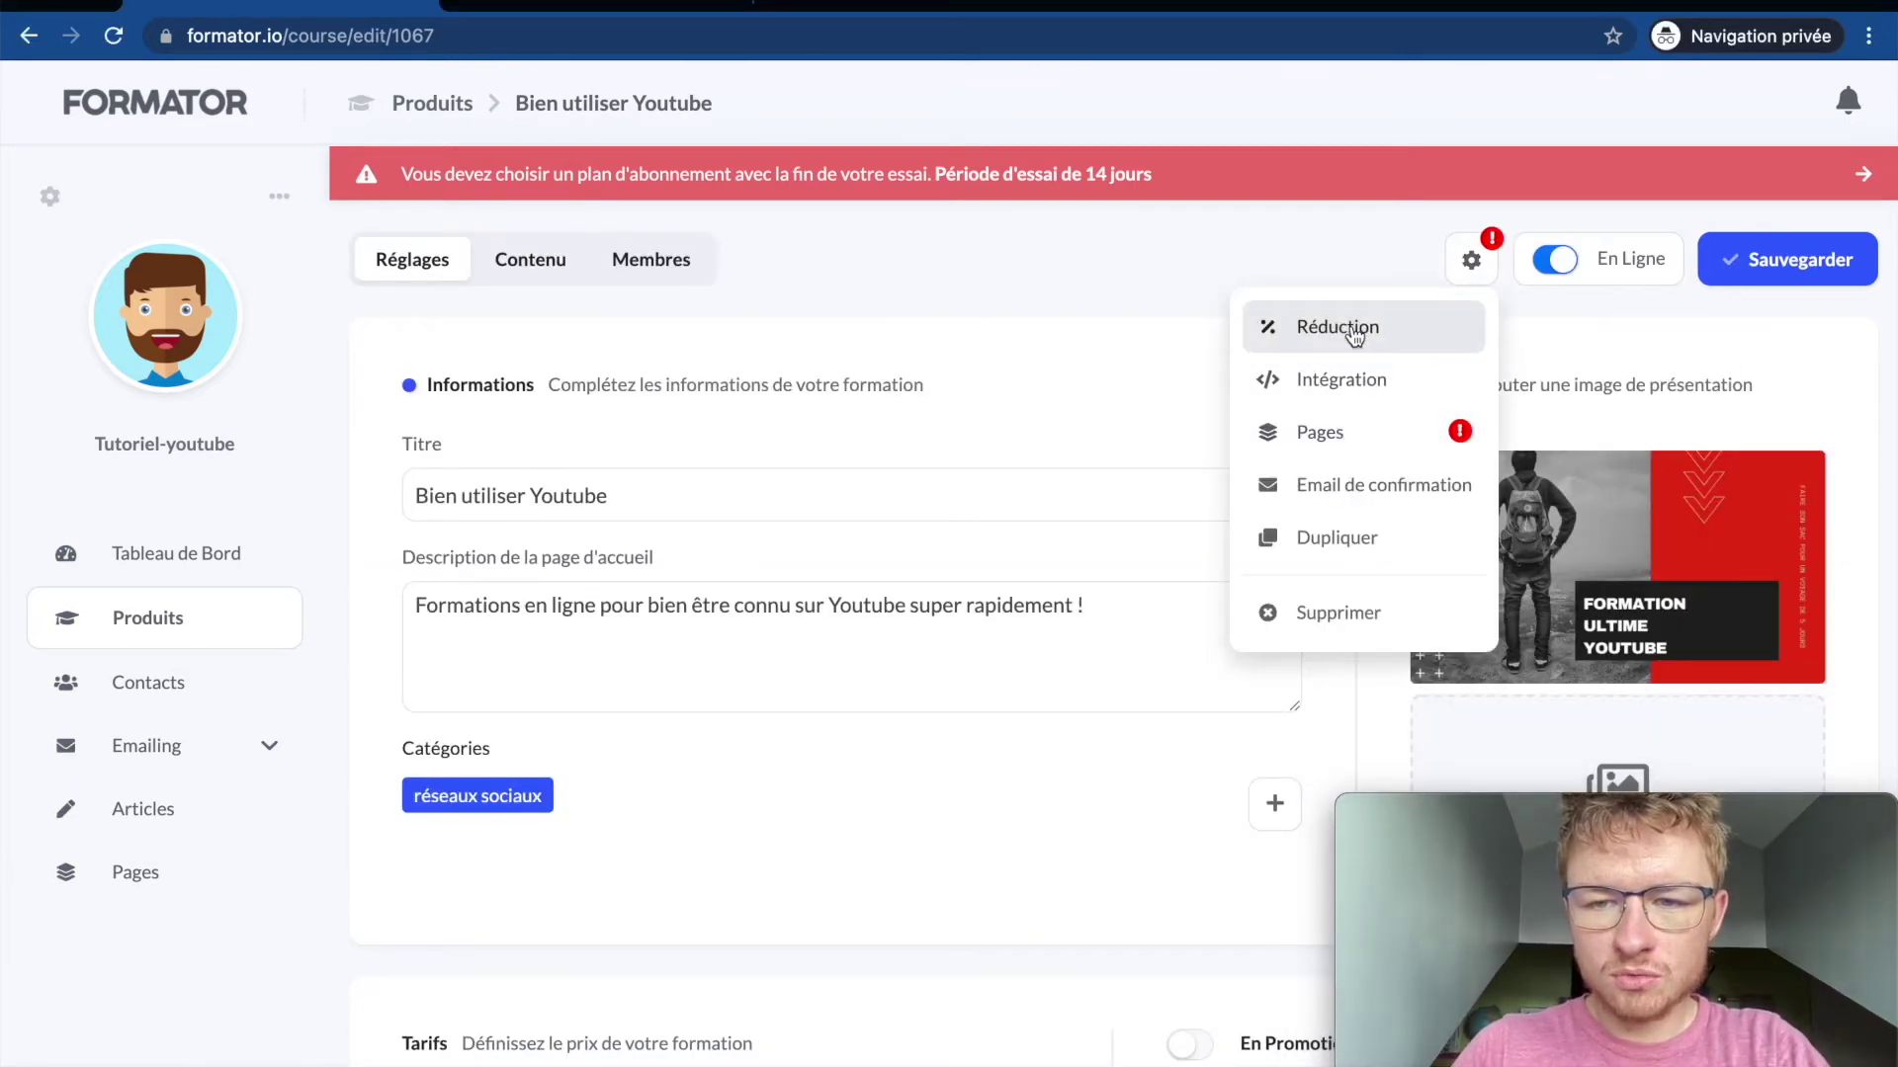
Step: Leave the confirmation email content empty and return to settings with the options list open
click(1353, 499)
click(572, 496)
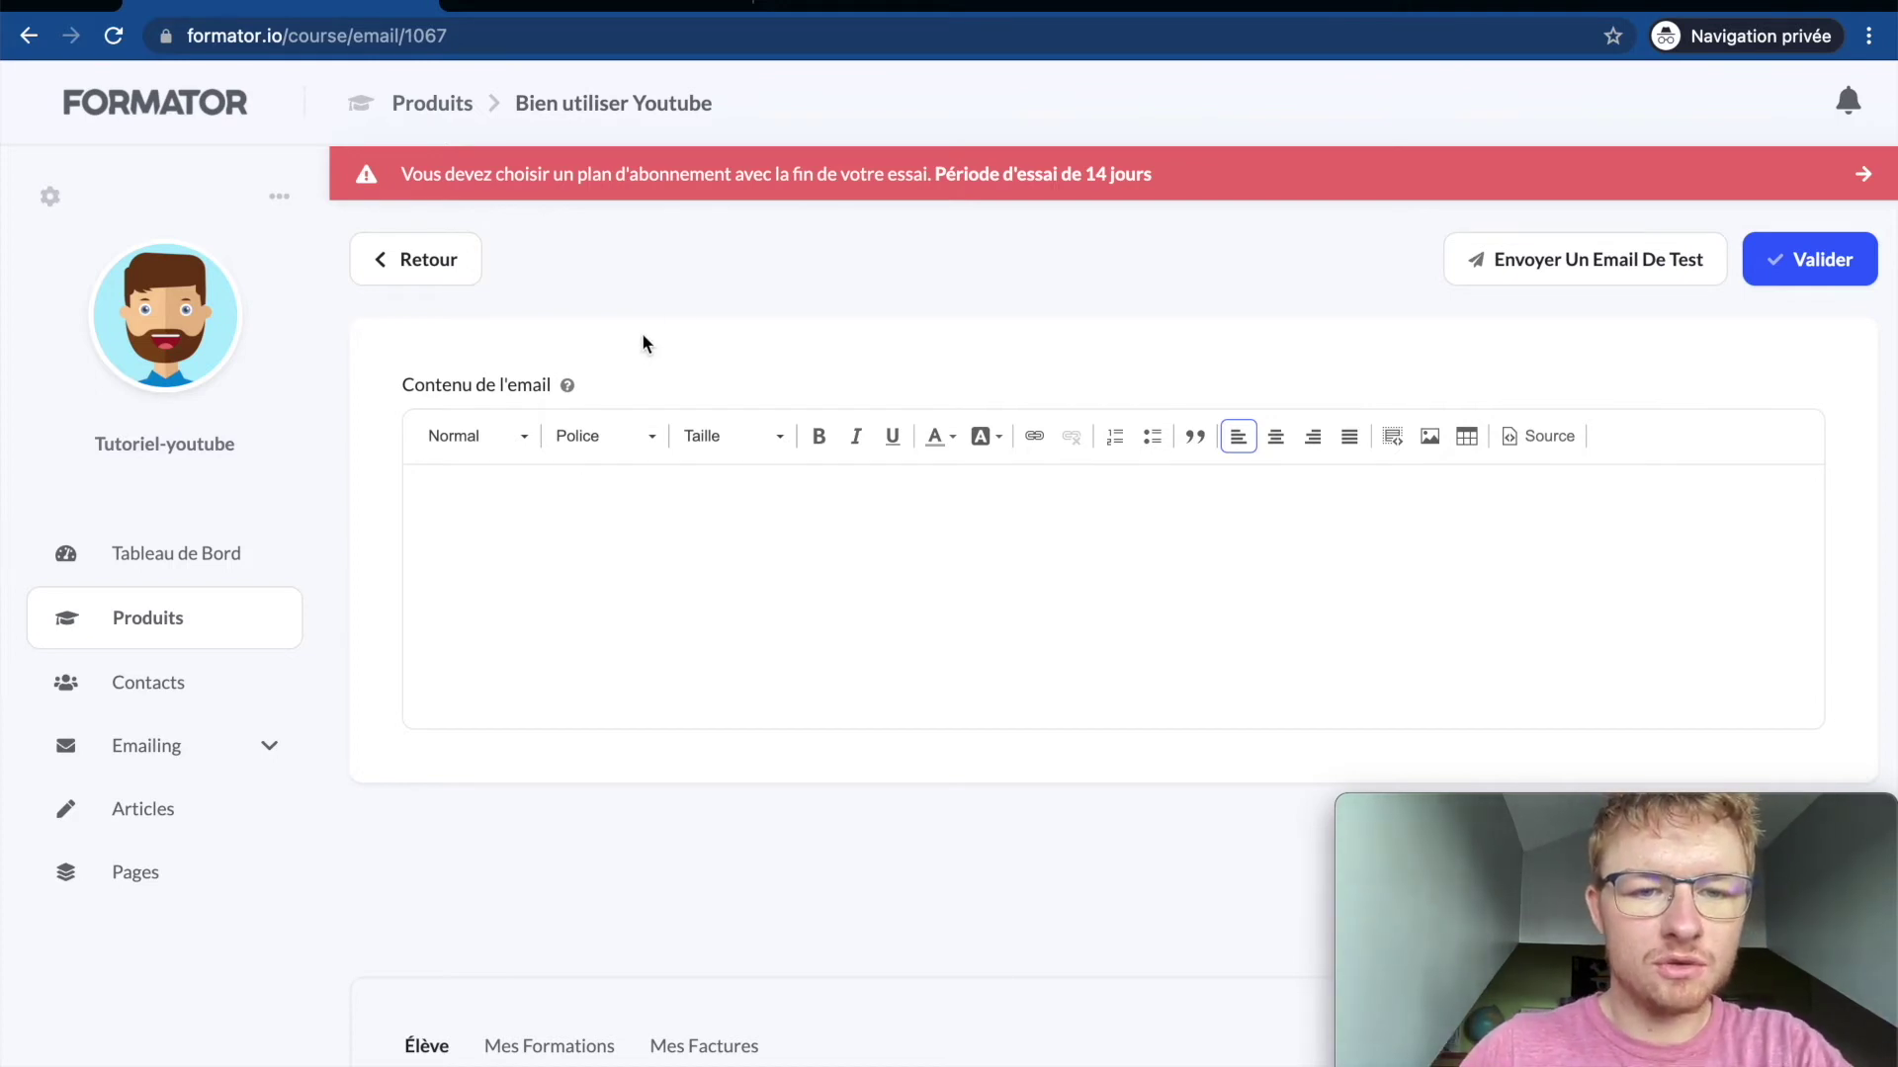
click(441, 262)
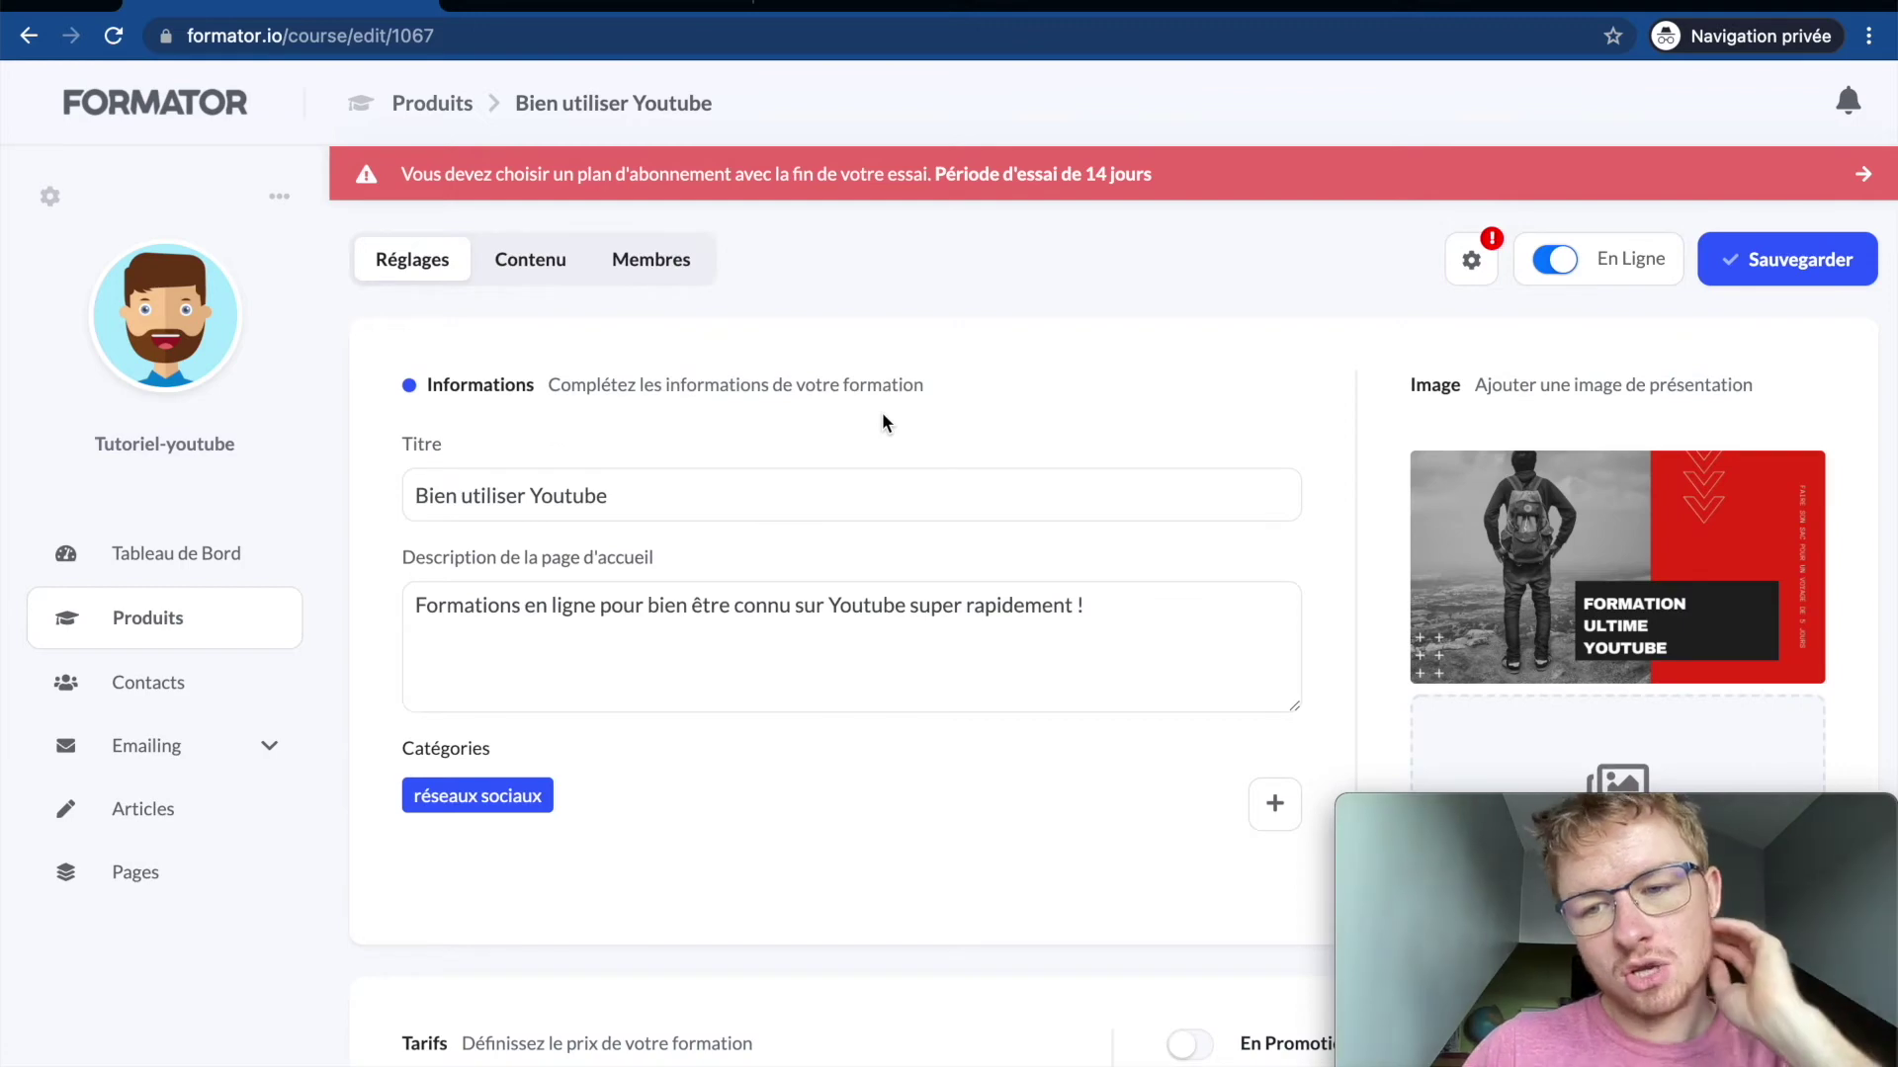
click(1473, 263)
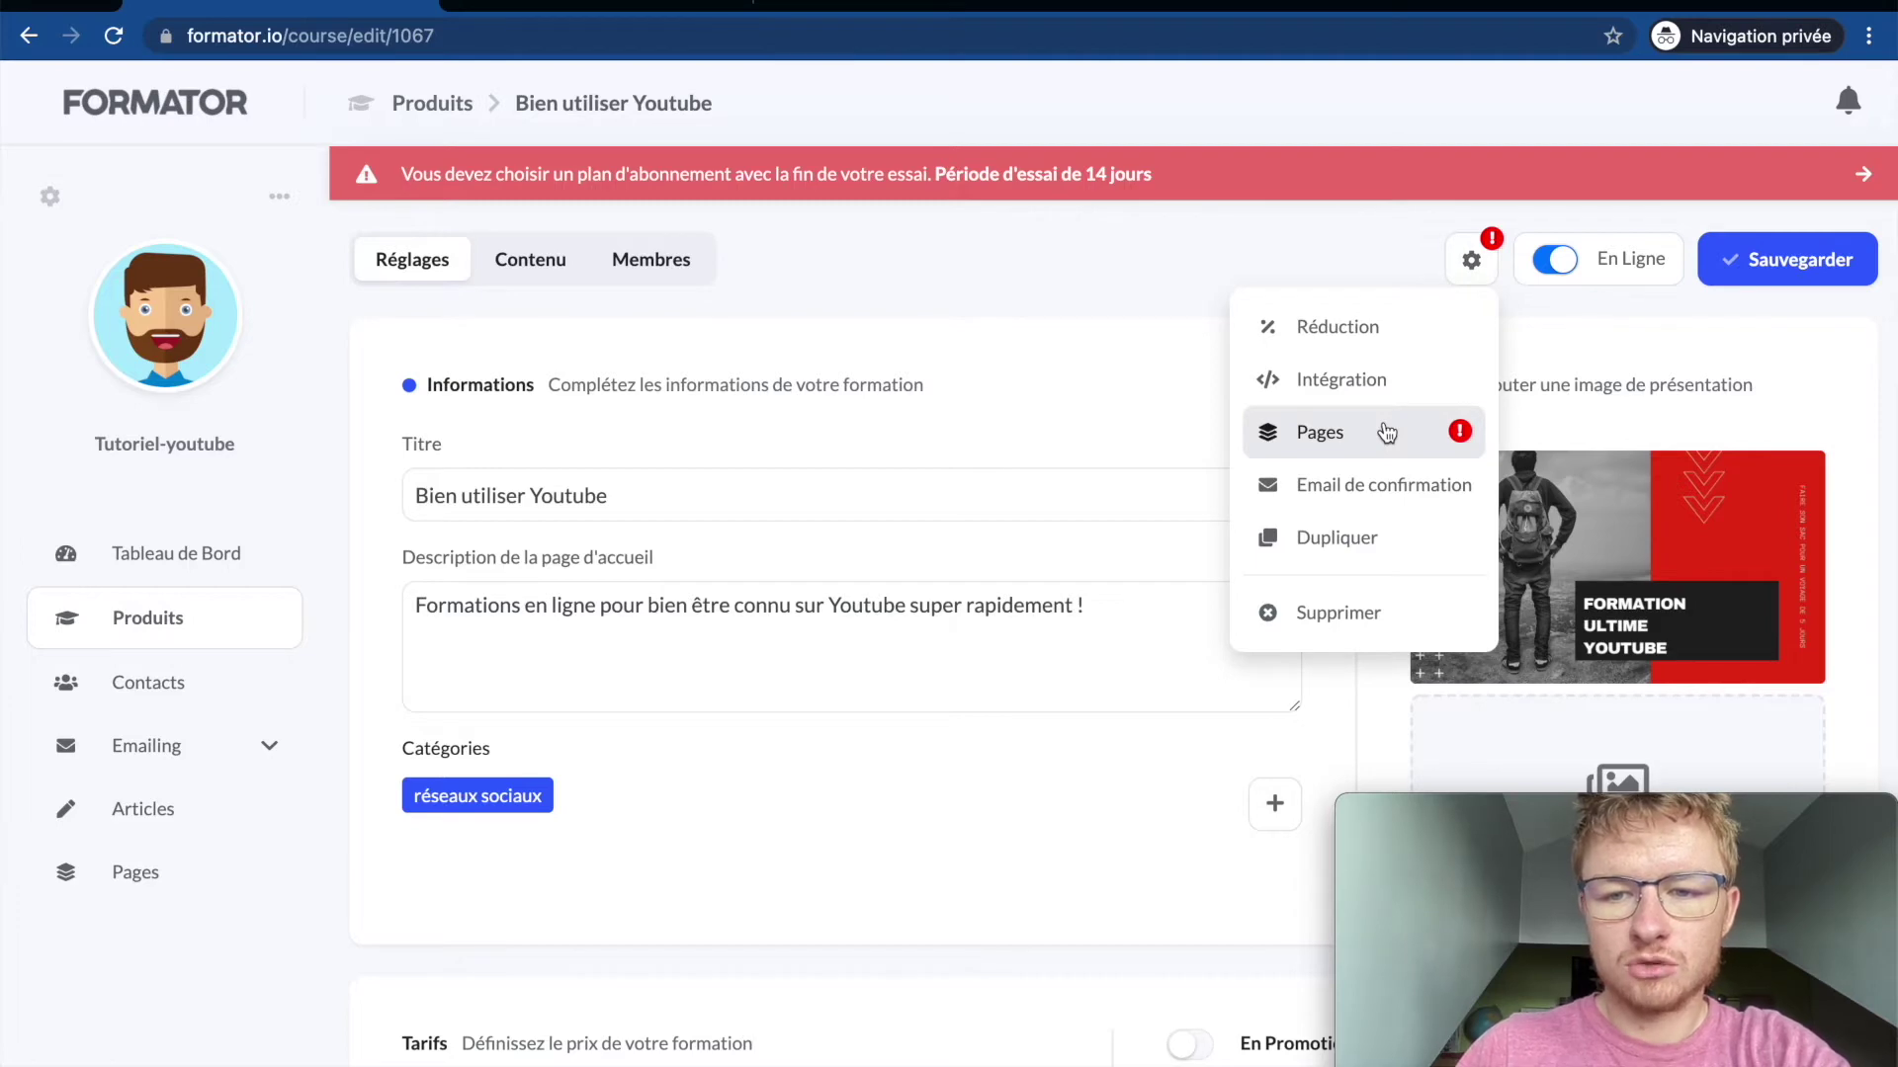
Step: Browse the course Pages list under Page De Vente, Page De Remerciement and Tout, then close it
click(1387, 432)
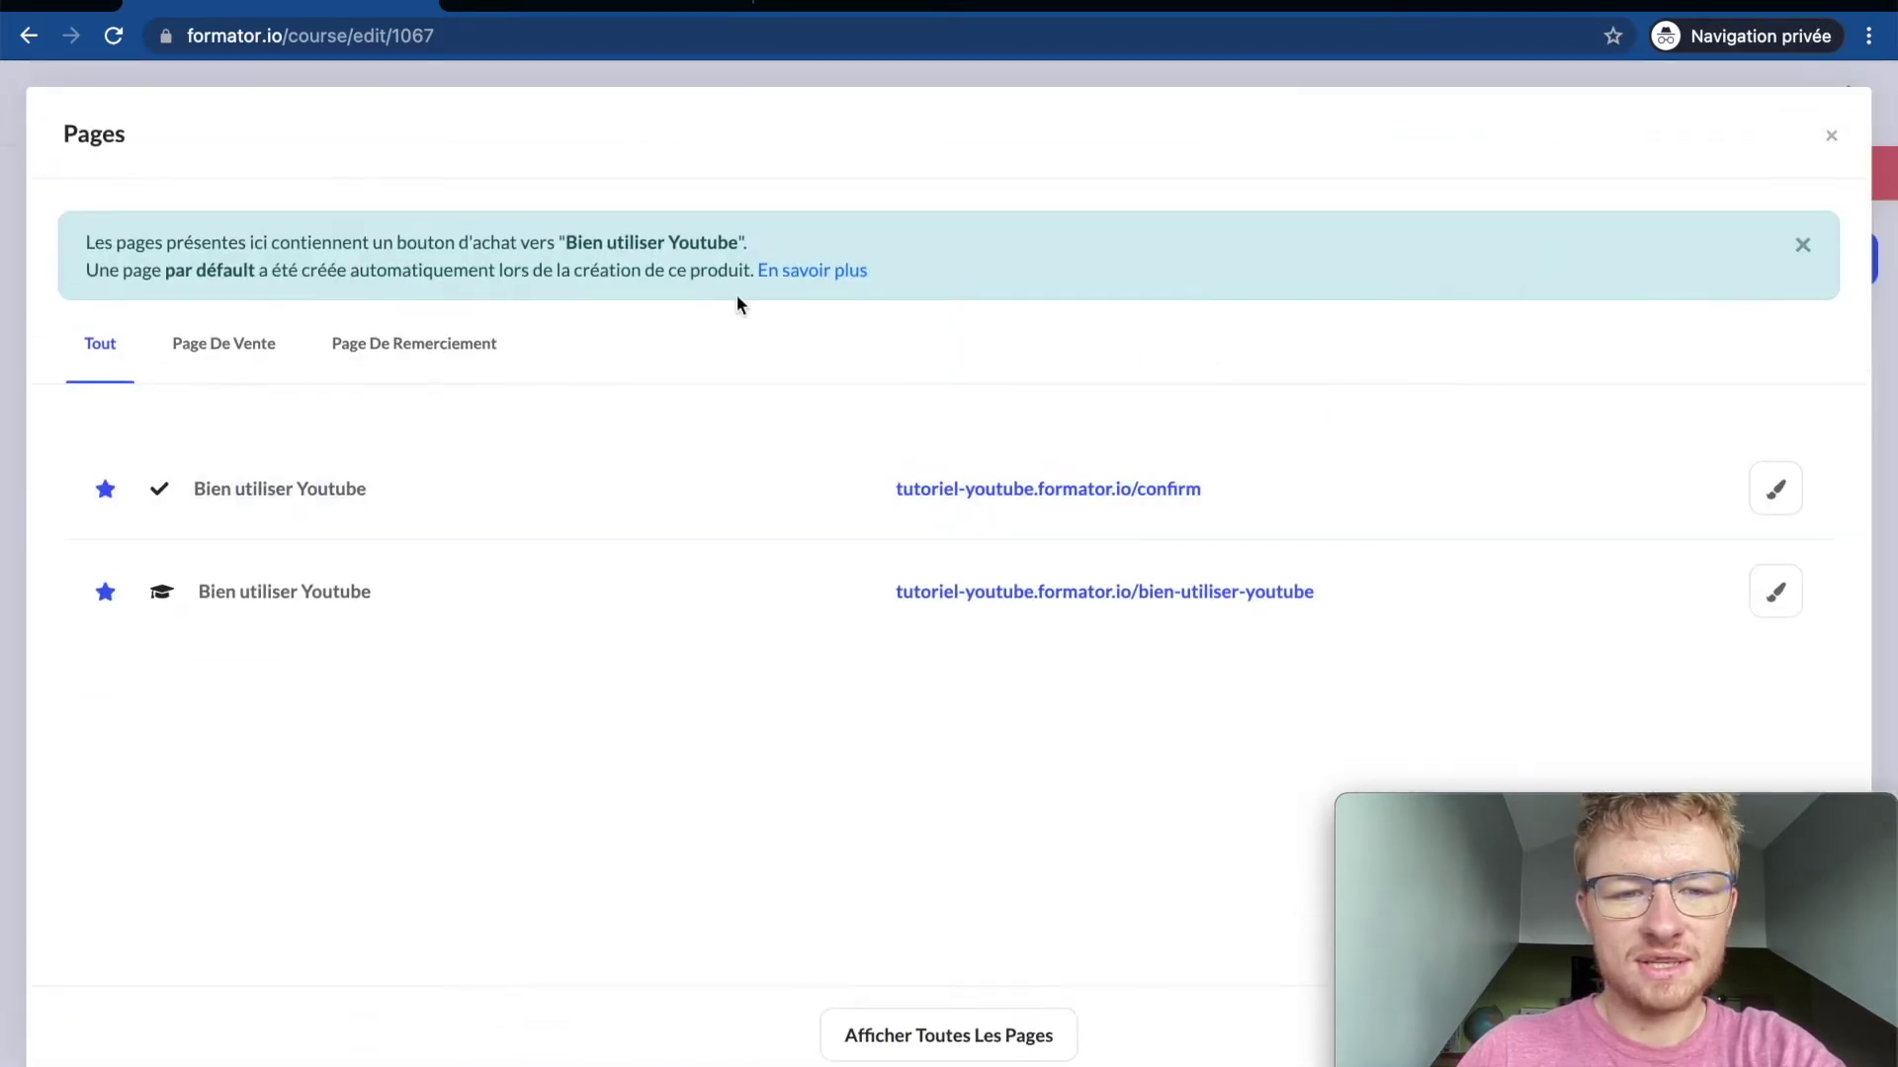
click(237, 363)
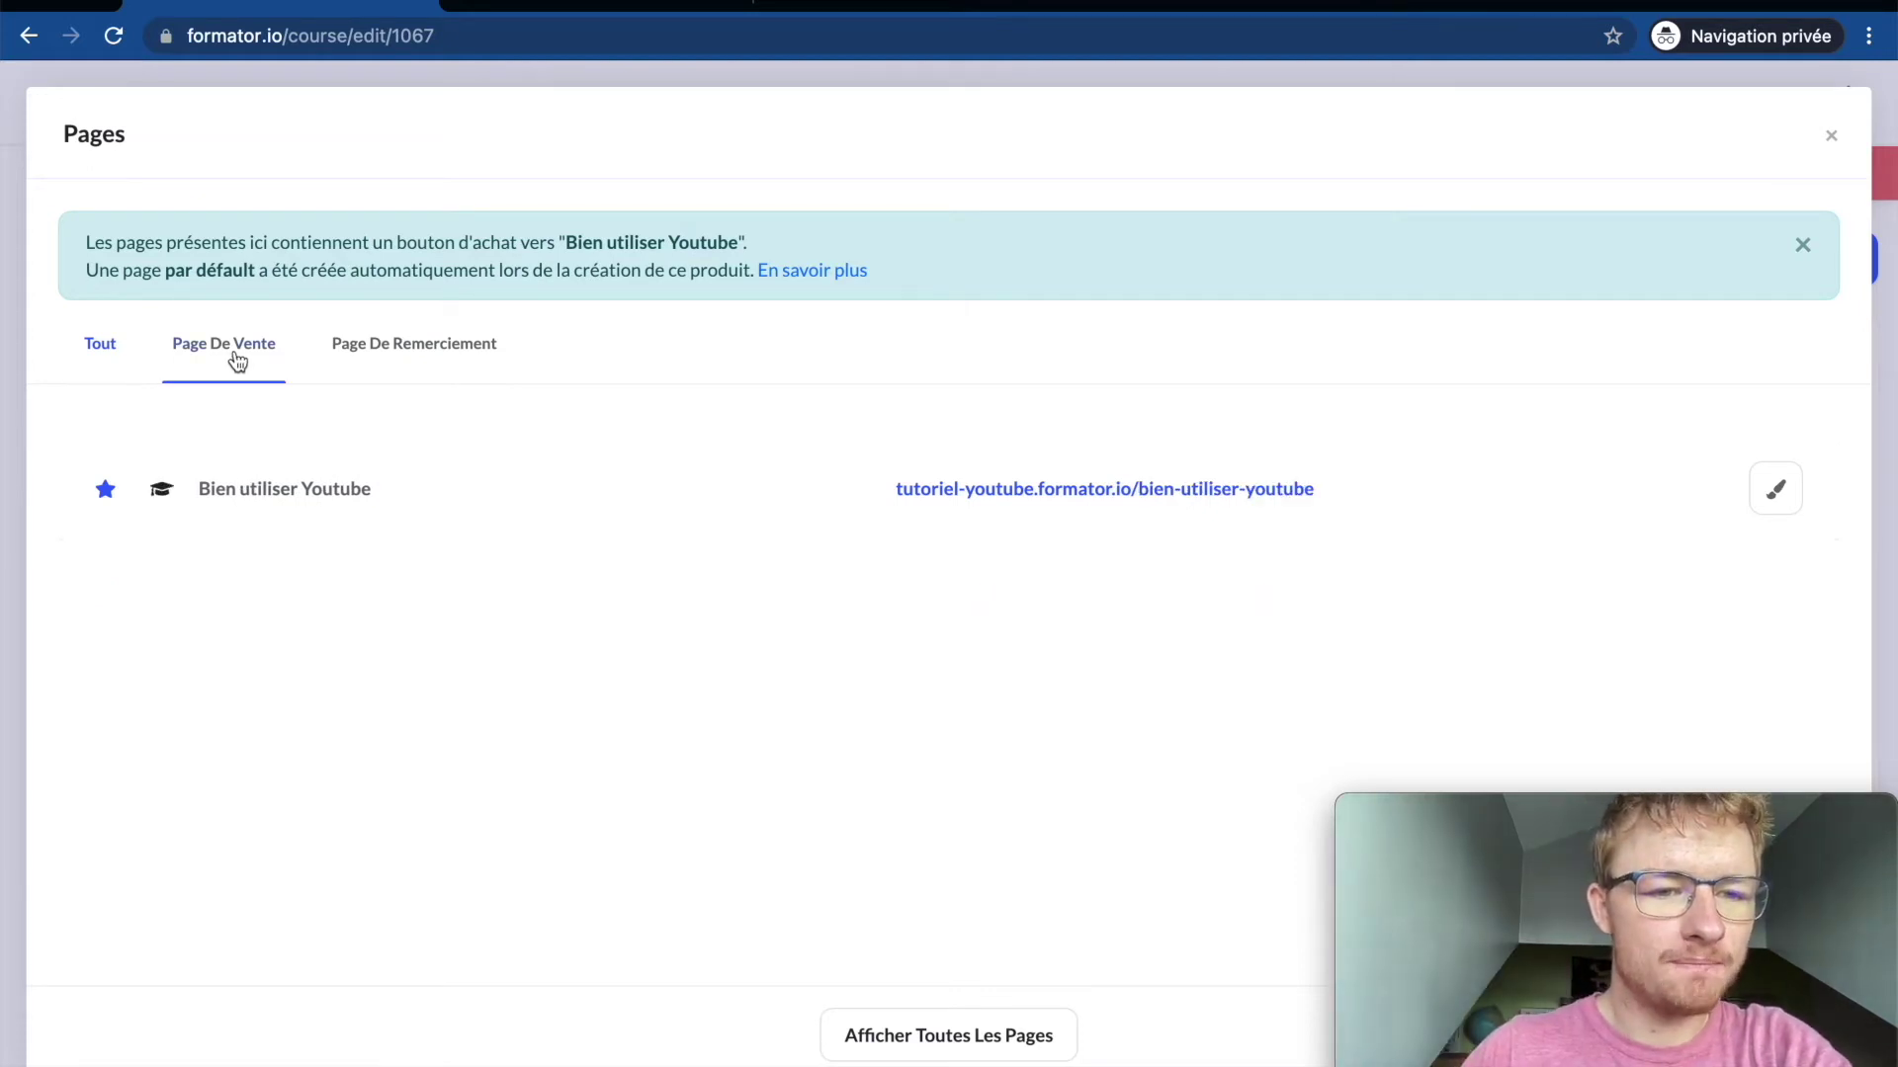
click(420, 361)
click(96, 353)
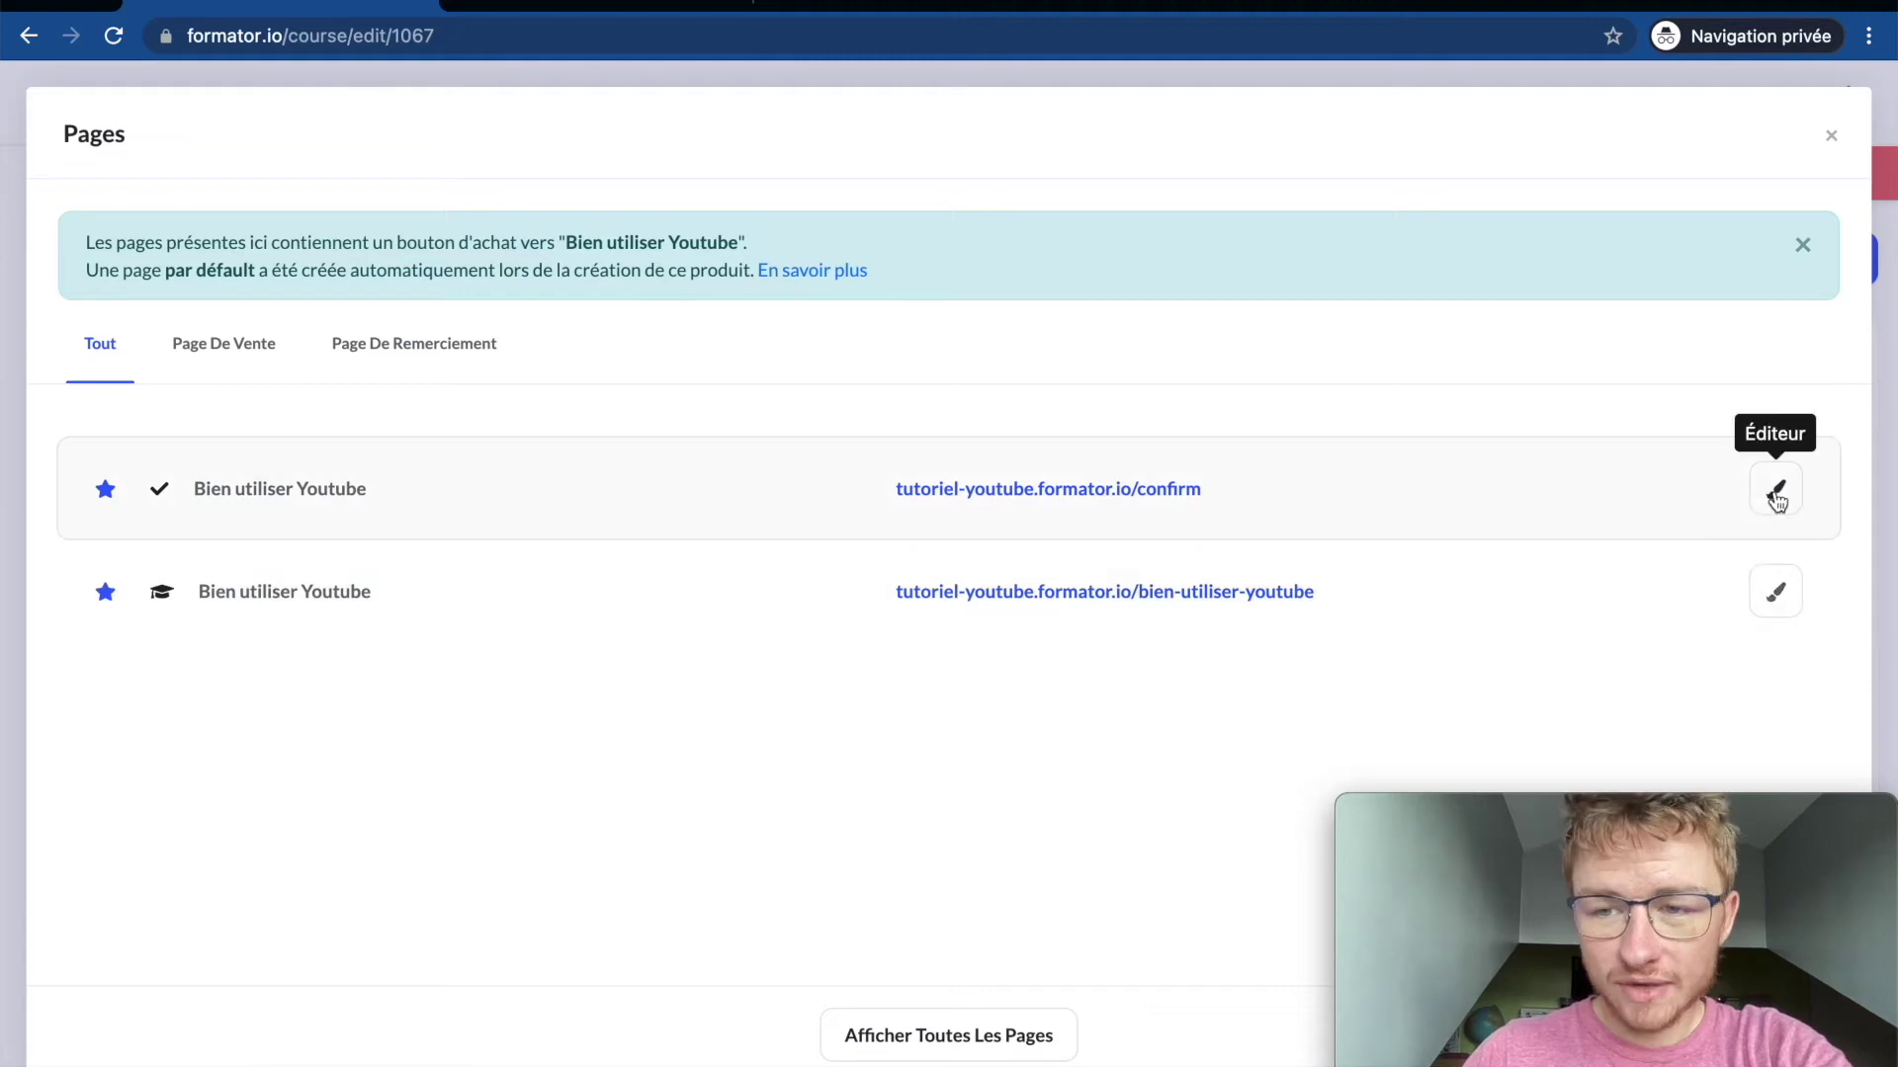
click(1880, 142)
scroll(1213, 530, down, 3)
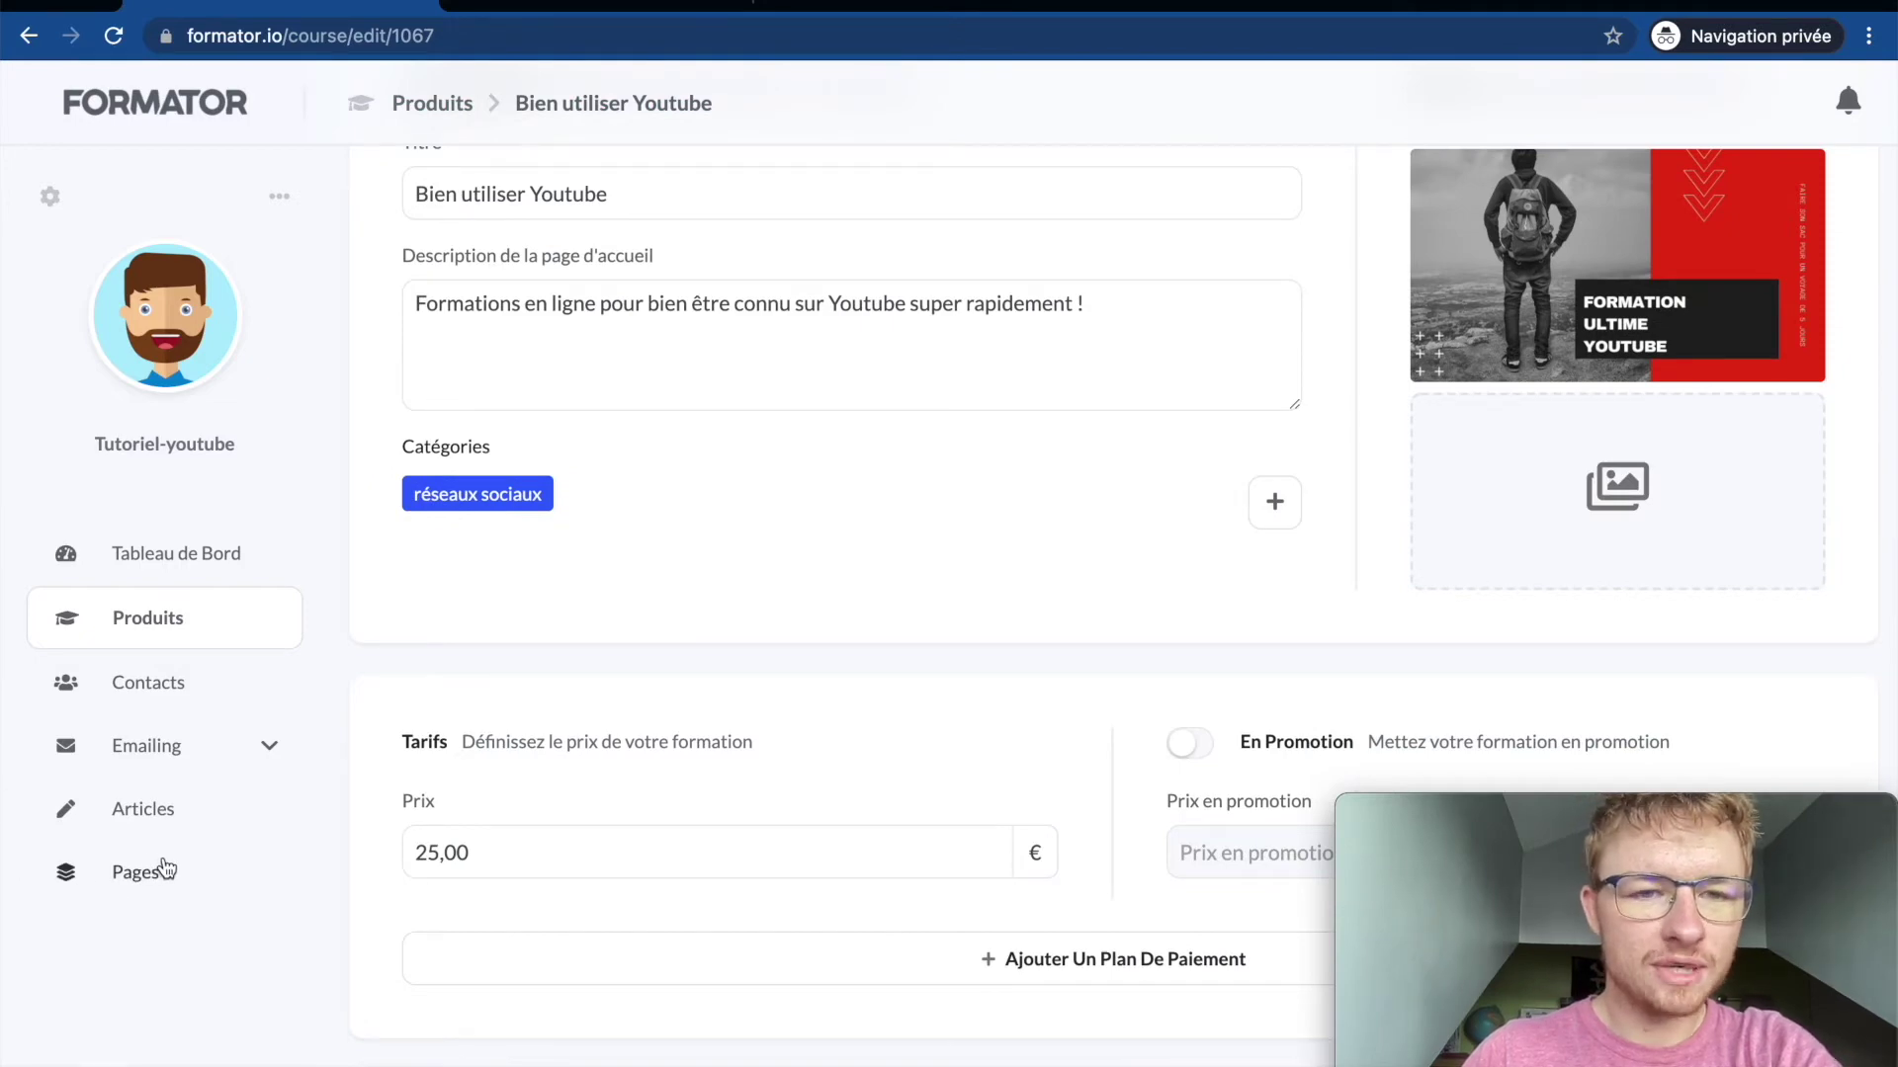
scroll(630, 682, up, 5)
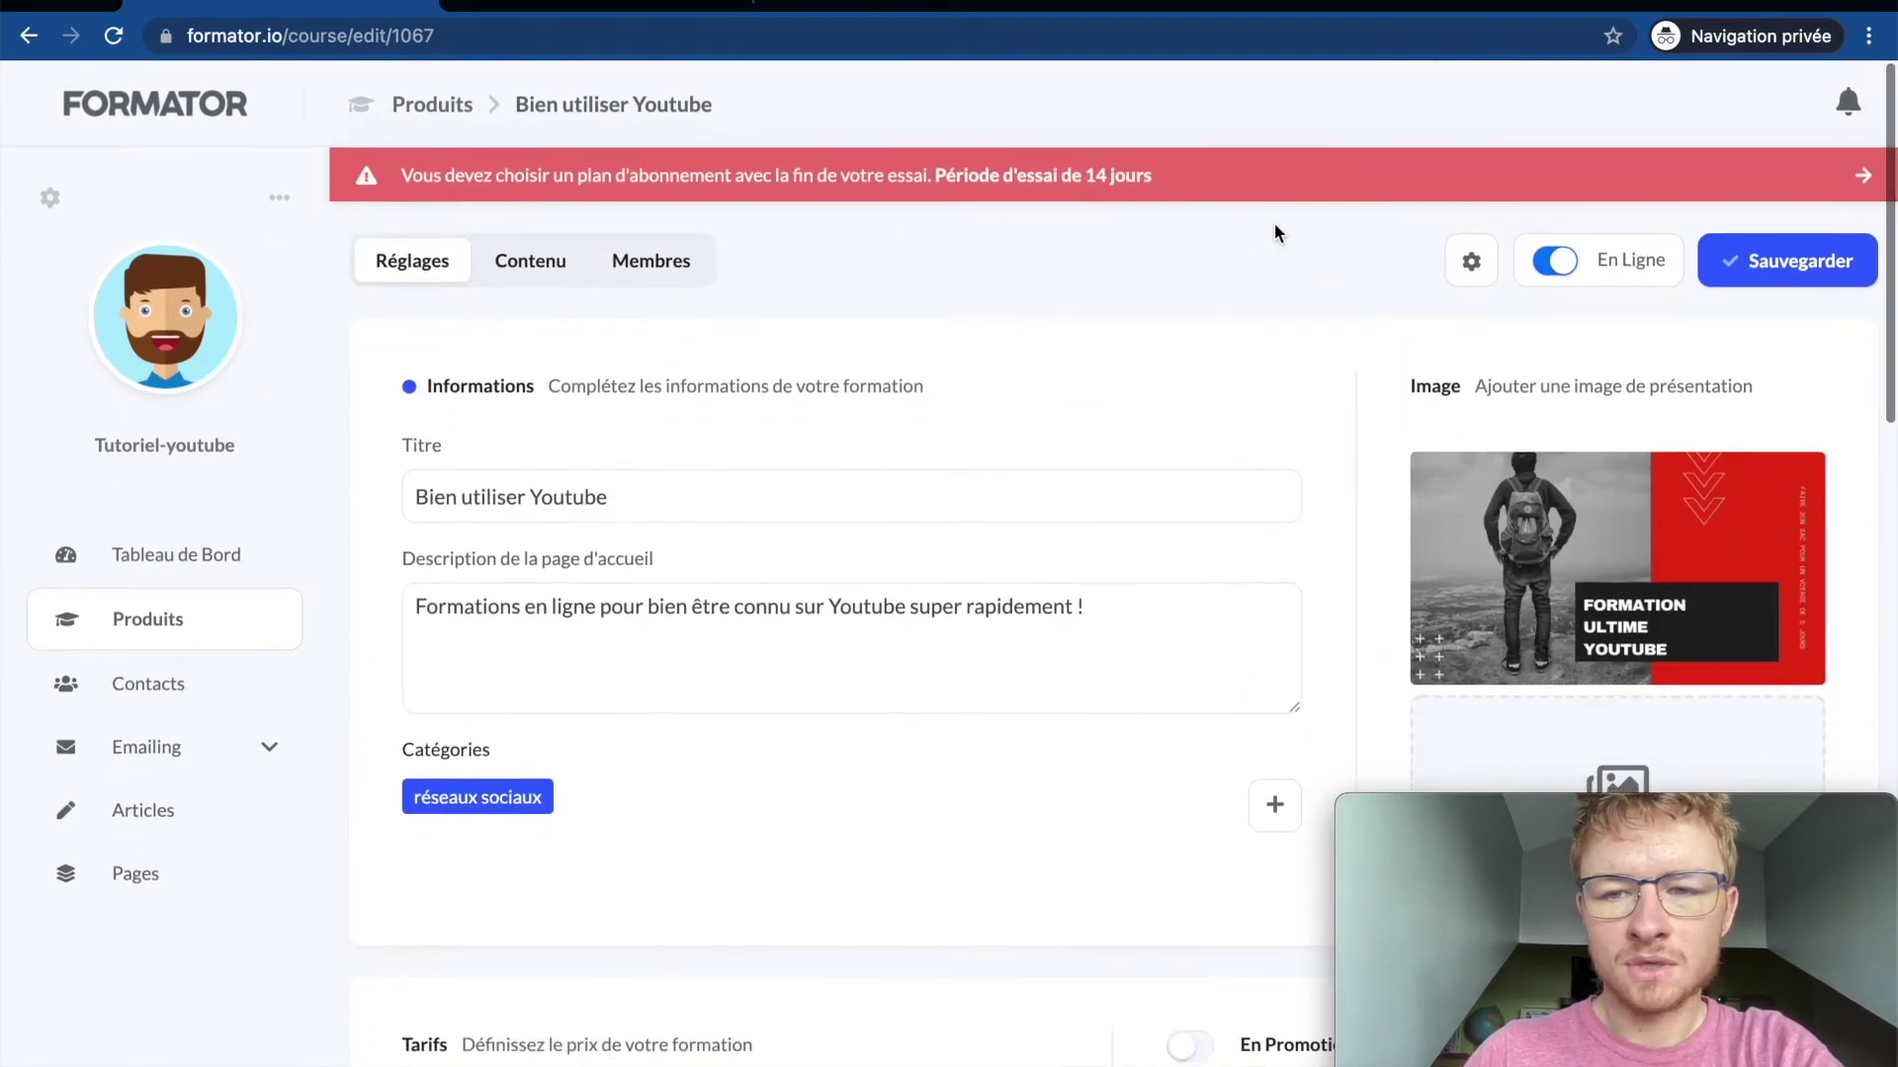
Step: Reopen Pages and view the live sales page at tutoriel-youtube.formator.io/bien-utiliser-youtube
click(1470, 259)
click(1349, 439)
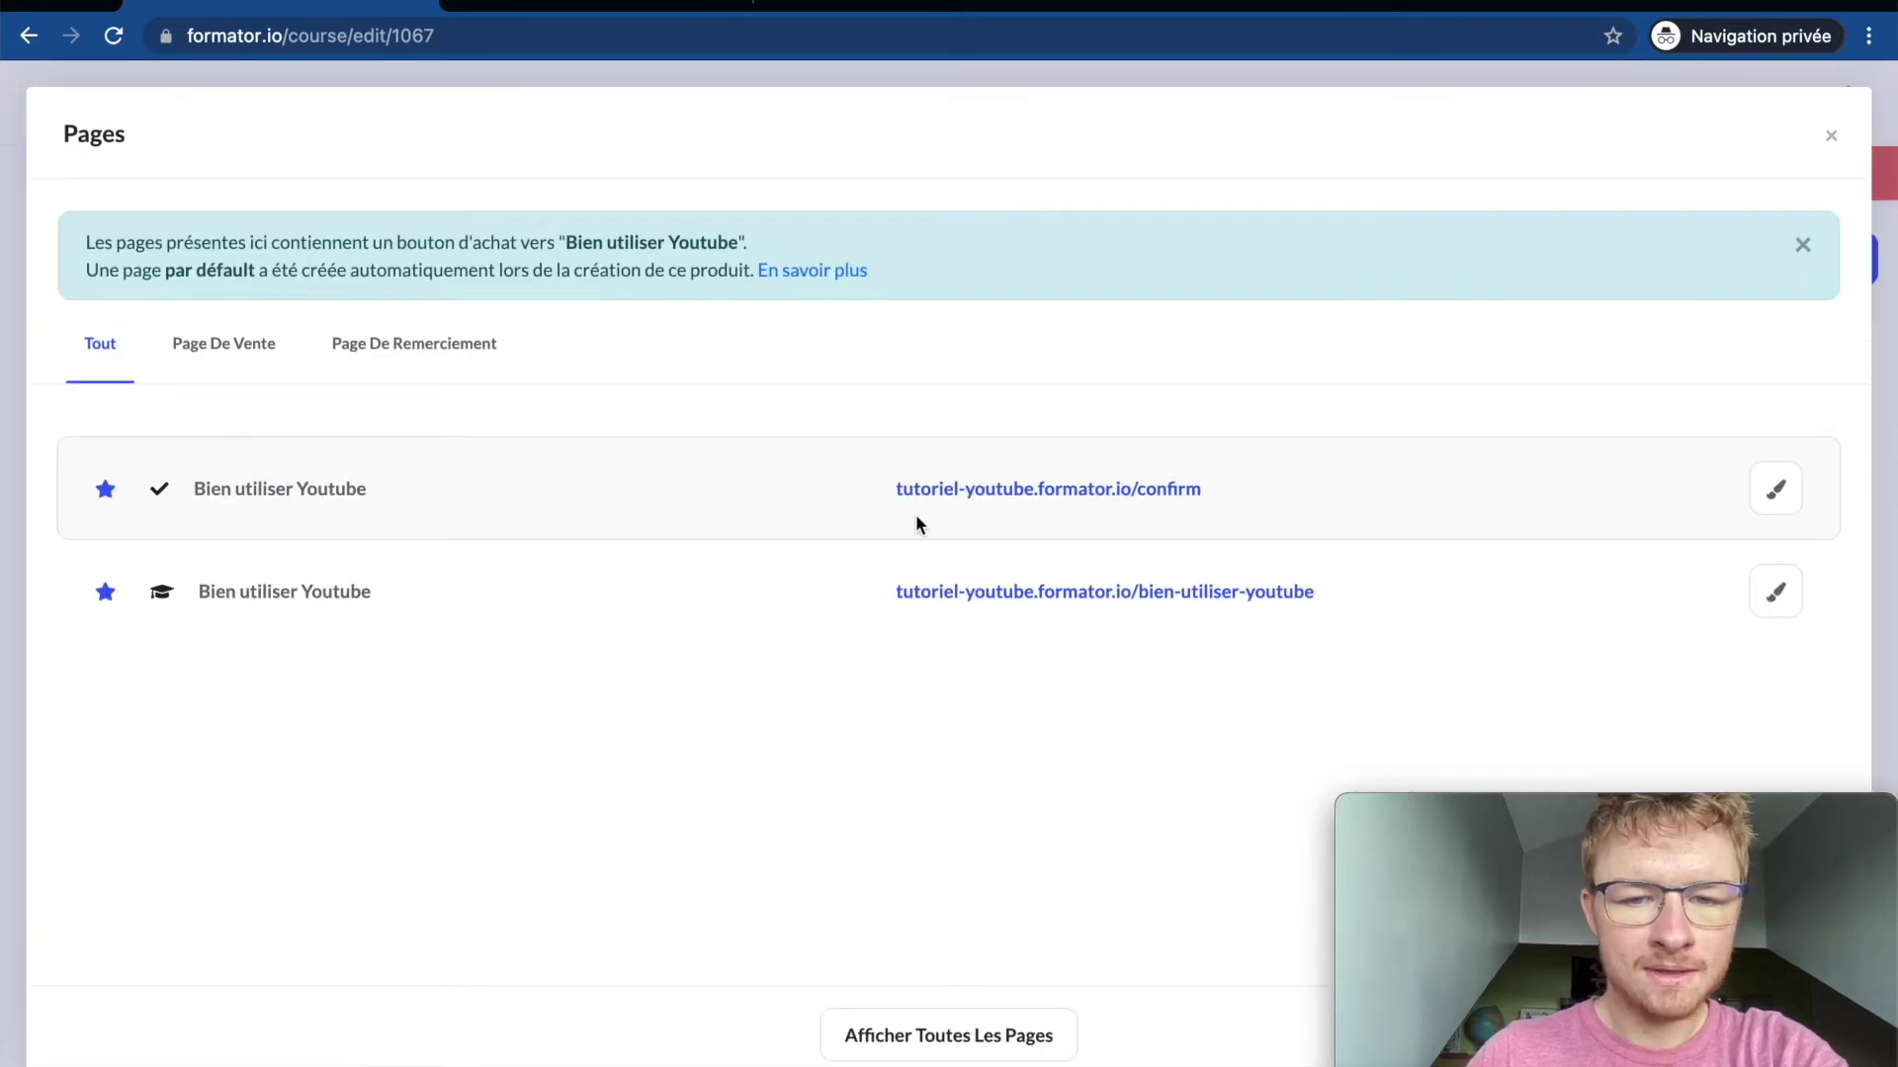
click(528, 8)
scroll(596, 305, down, 1)
scroll(599, 303, up, 1)
Step: Check the Félicitations confirmation page preview and its /confirm address
click(1190, 4)
click(1362, 5)
click(674, 4)
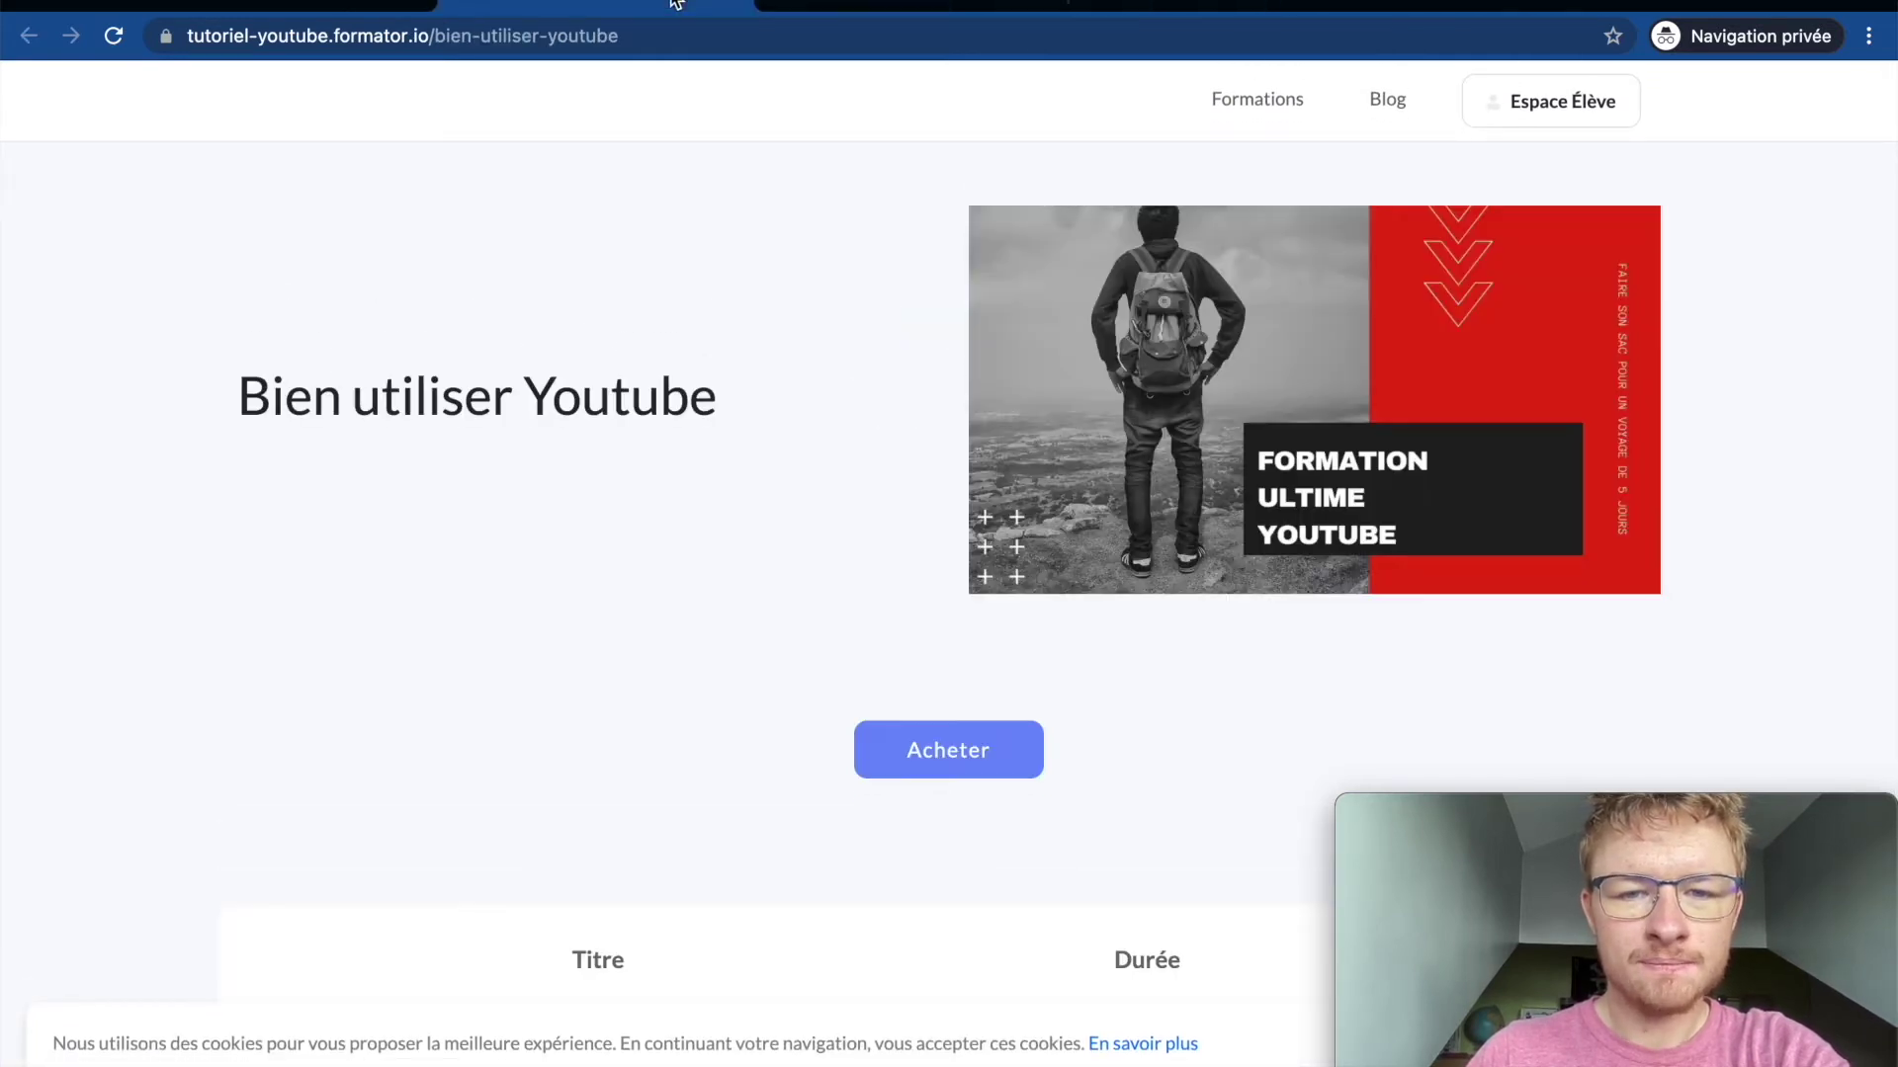
click(964, 4)
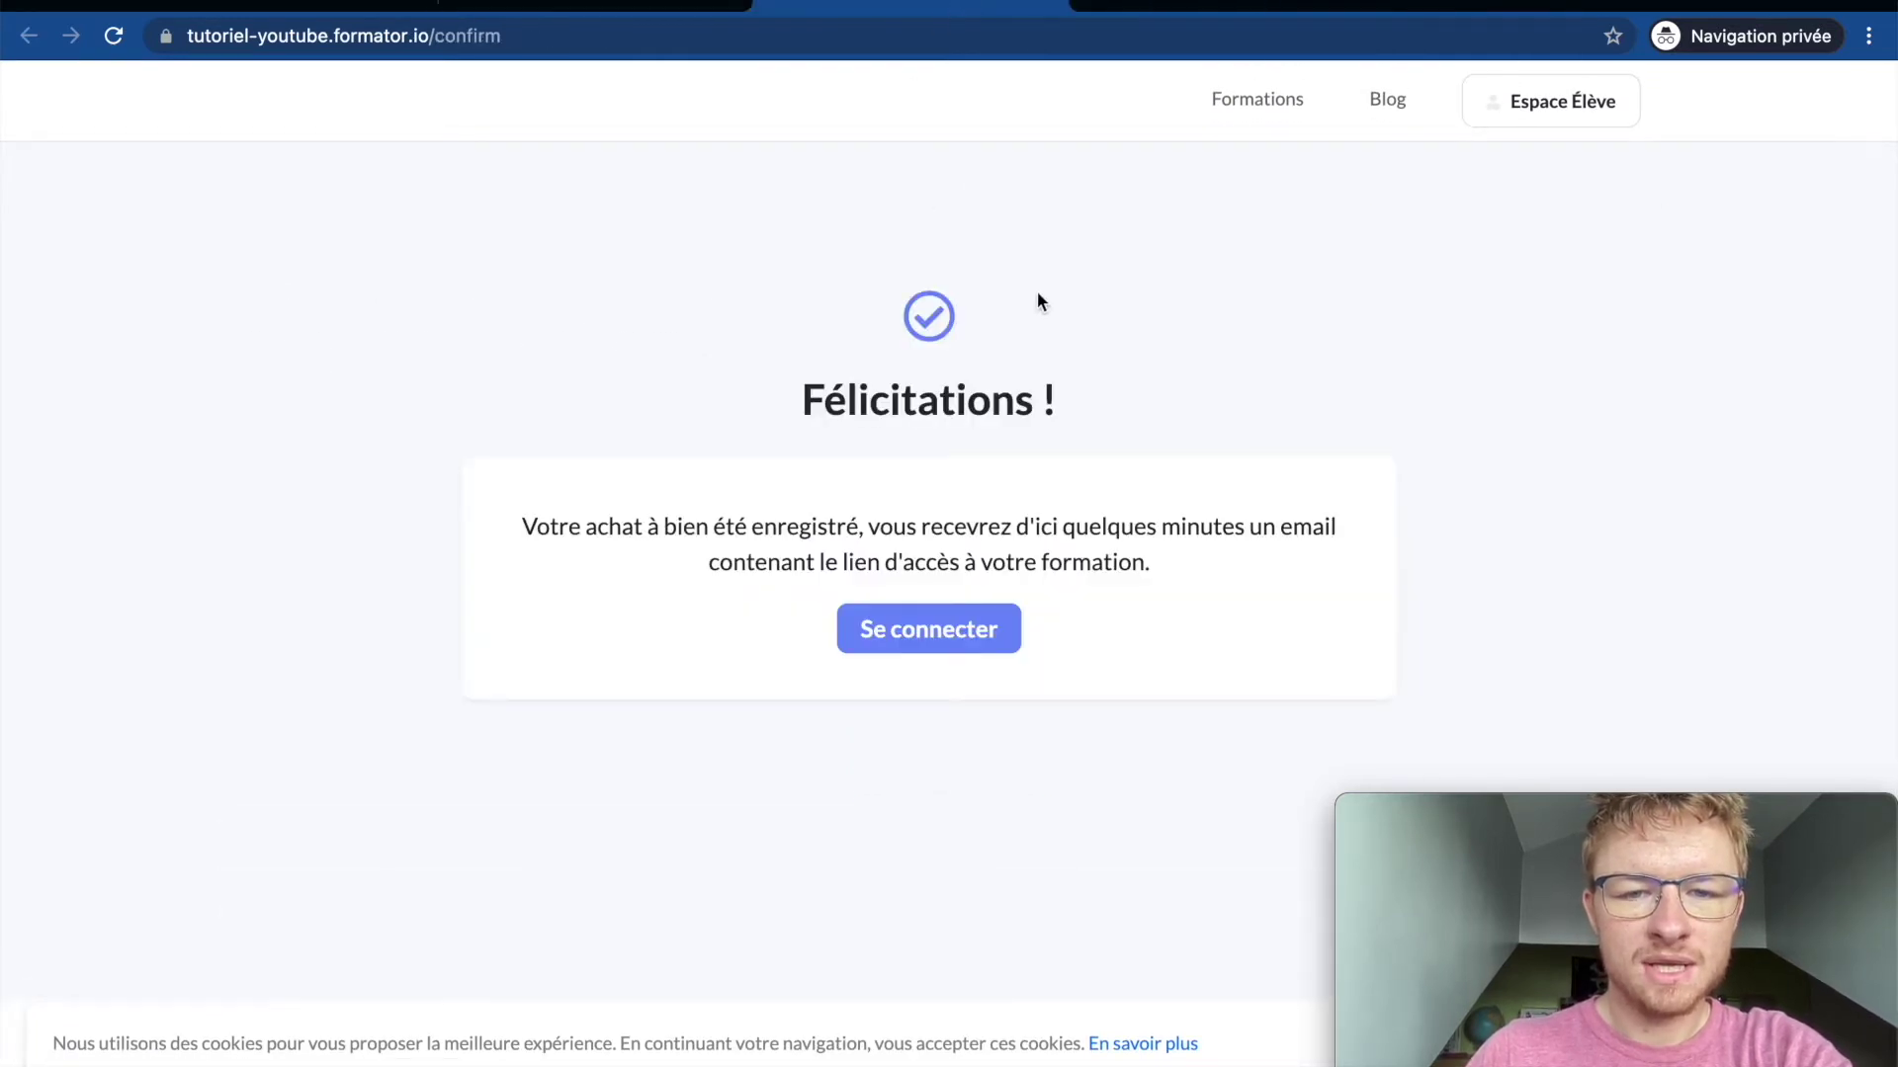
click(486, 30)
click(421, 228)
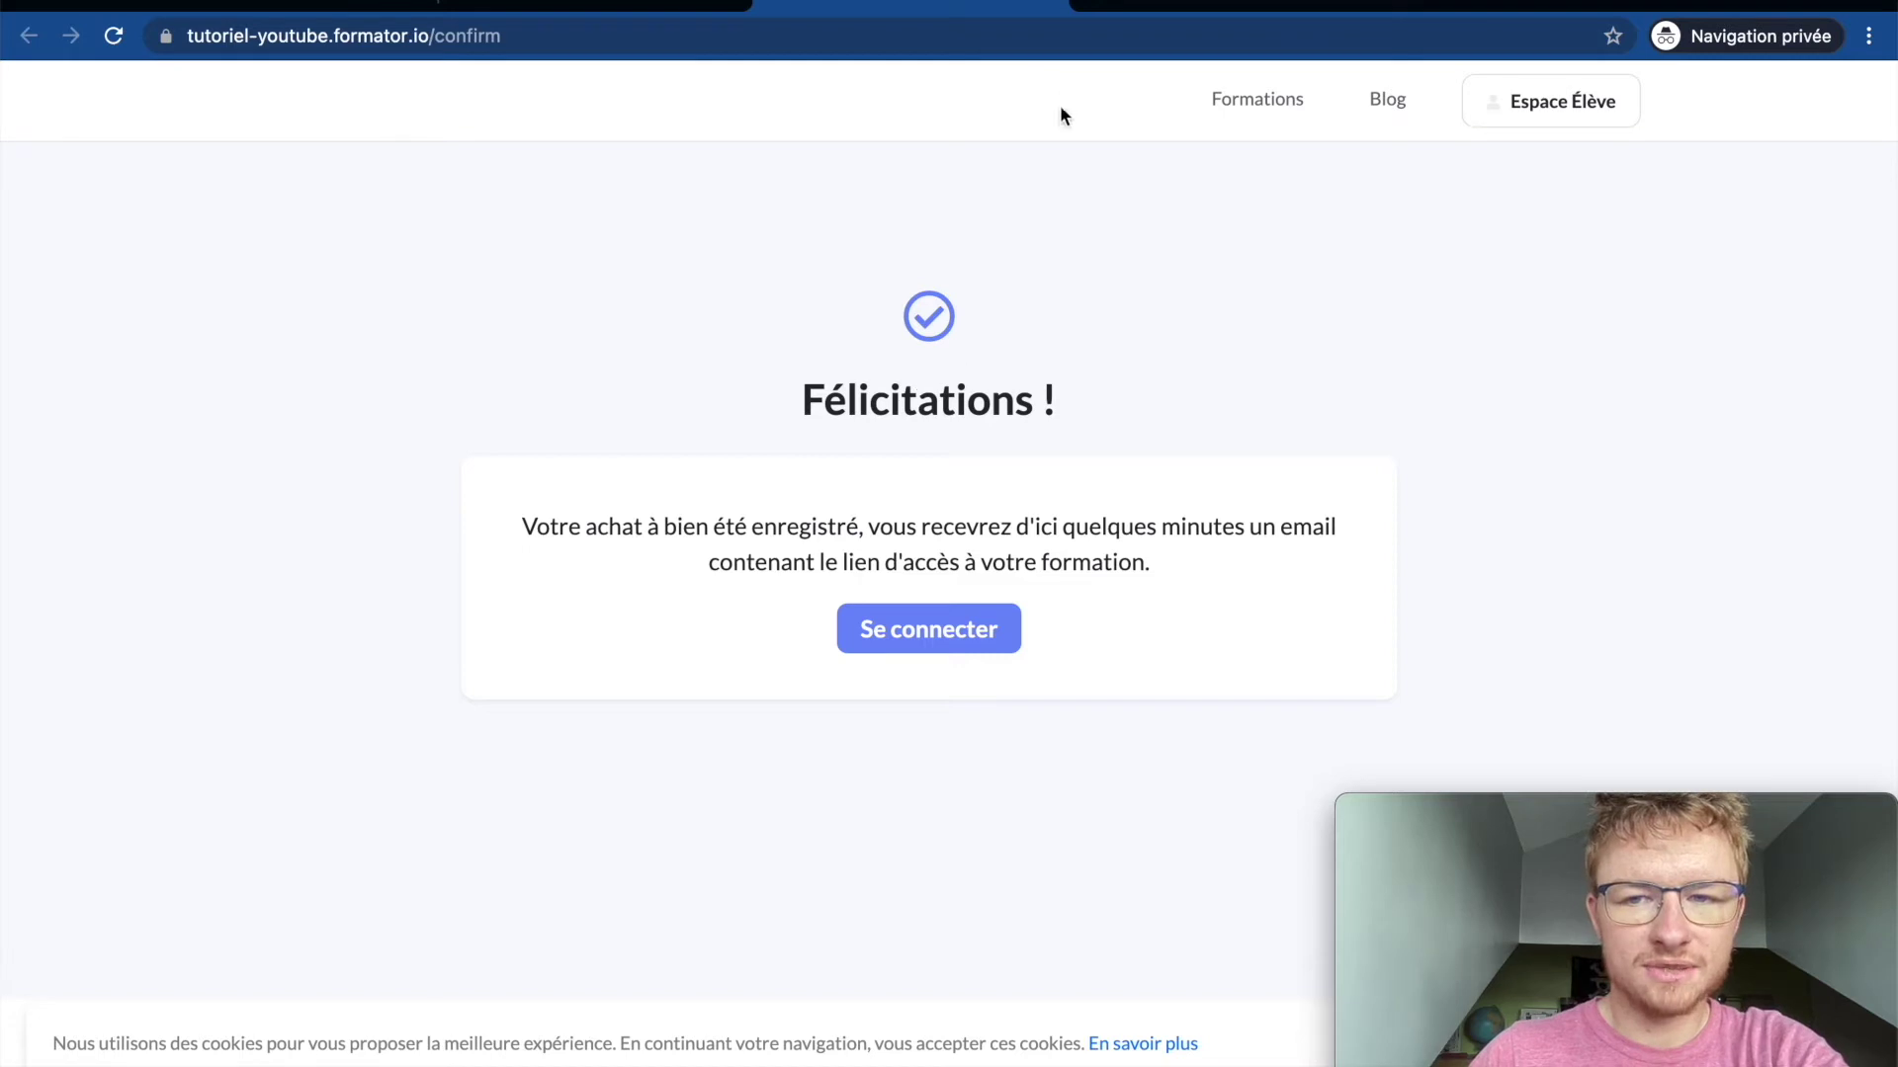
Step: Close the confirmation and sales page previews and the course Pages list
click(1051, 15)
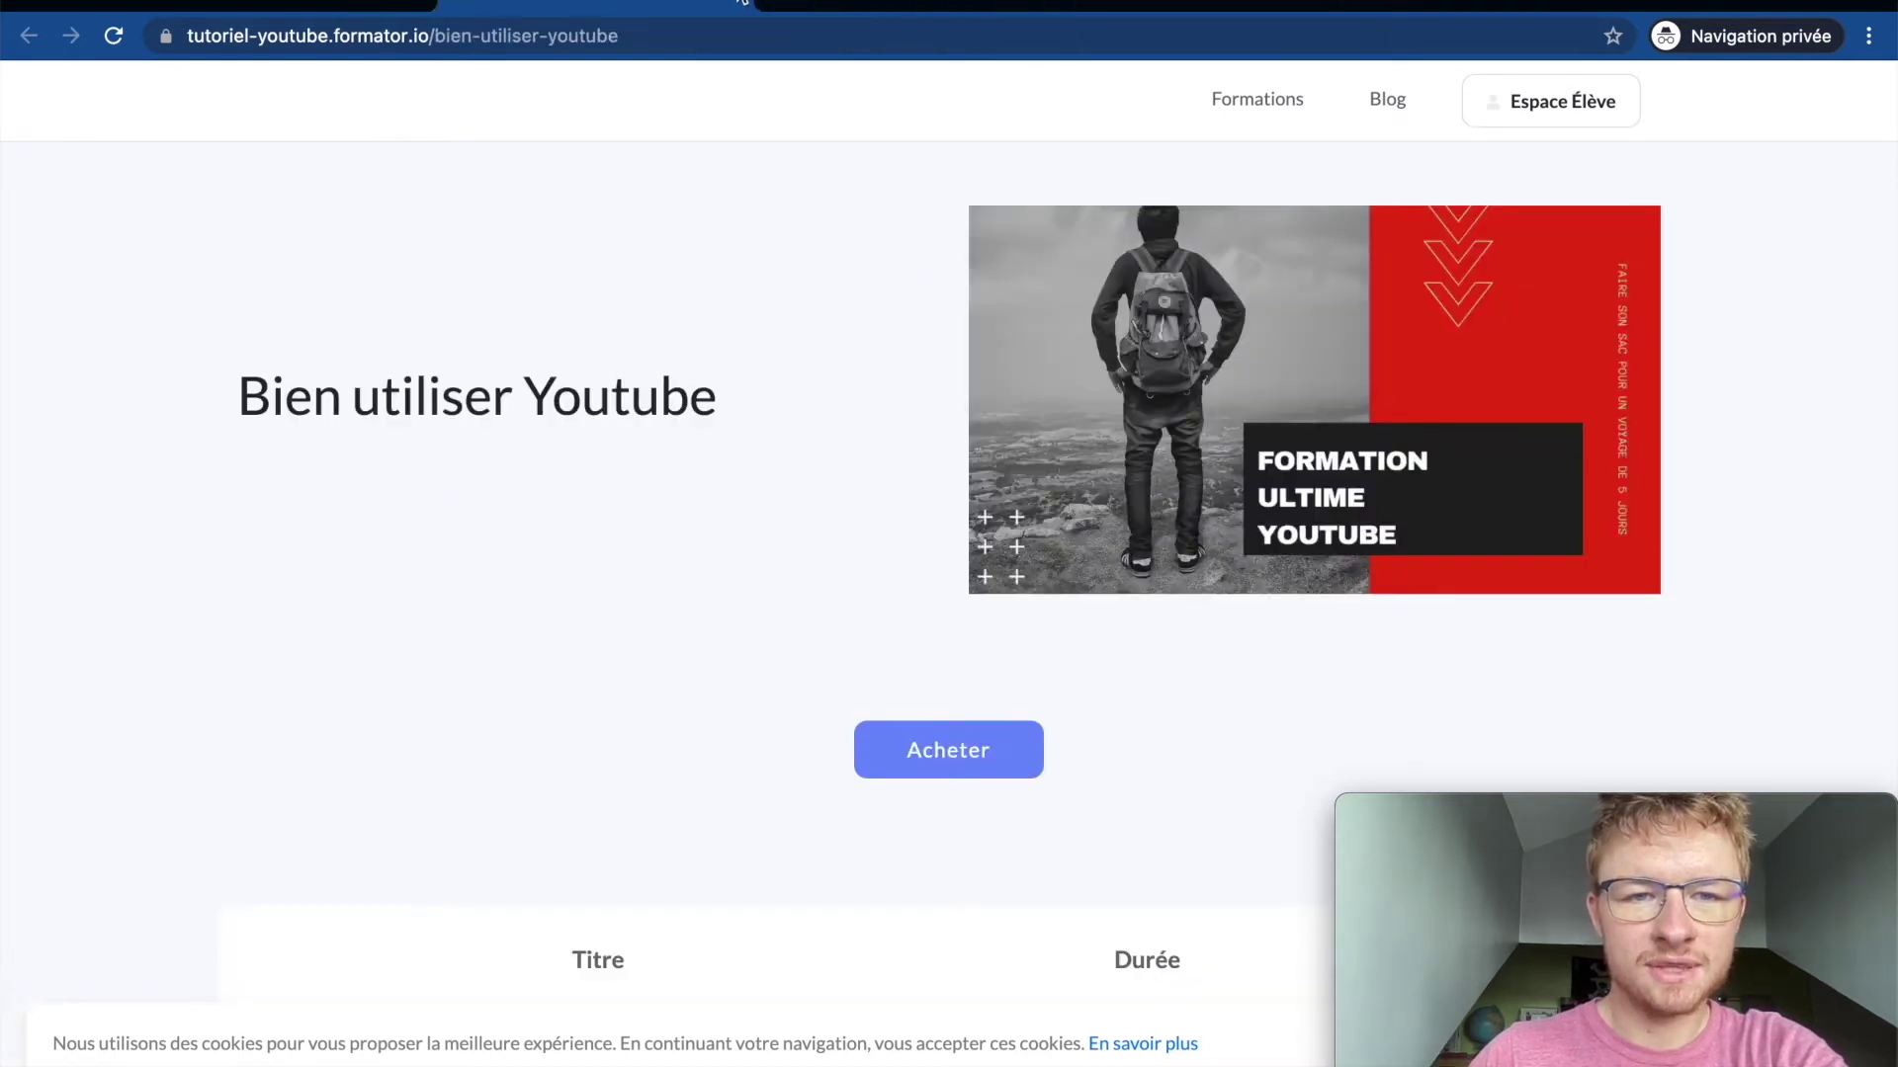
click(741, 5)
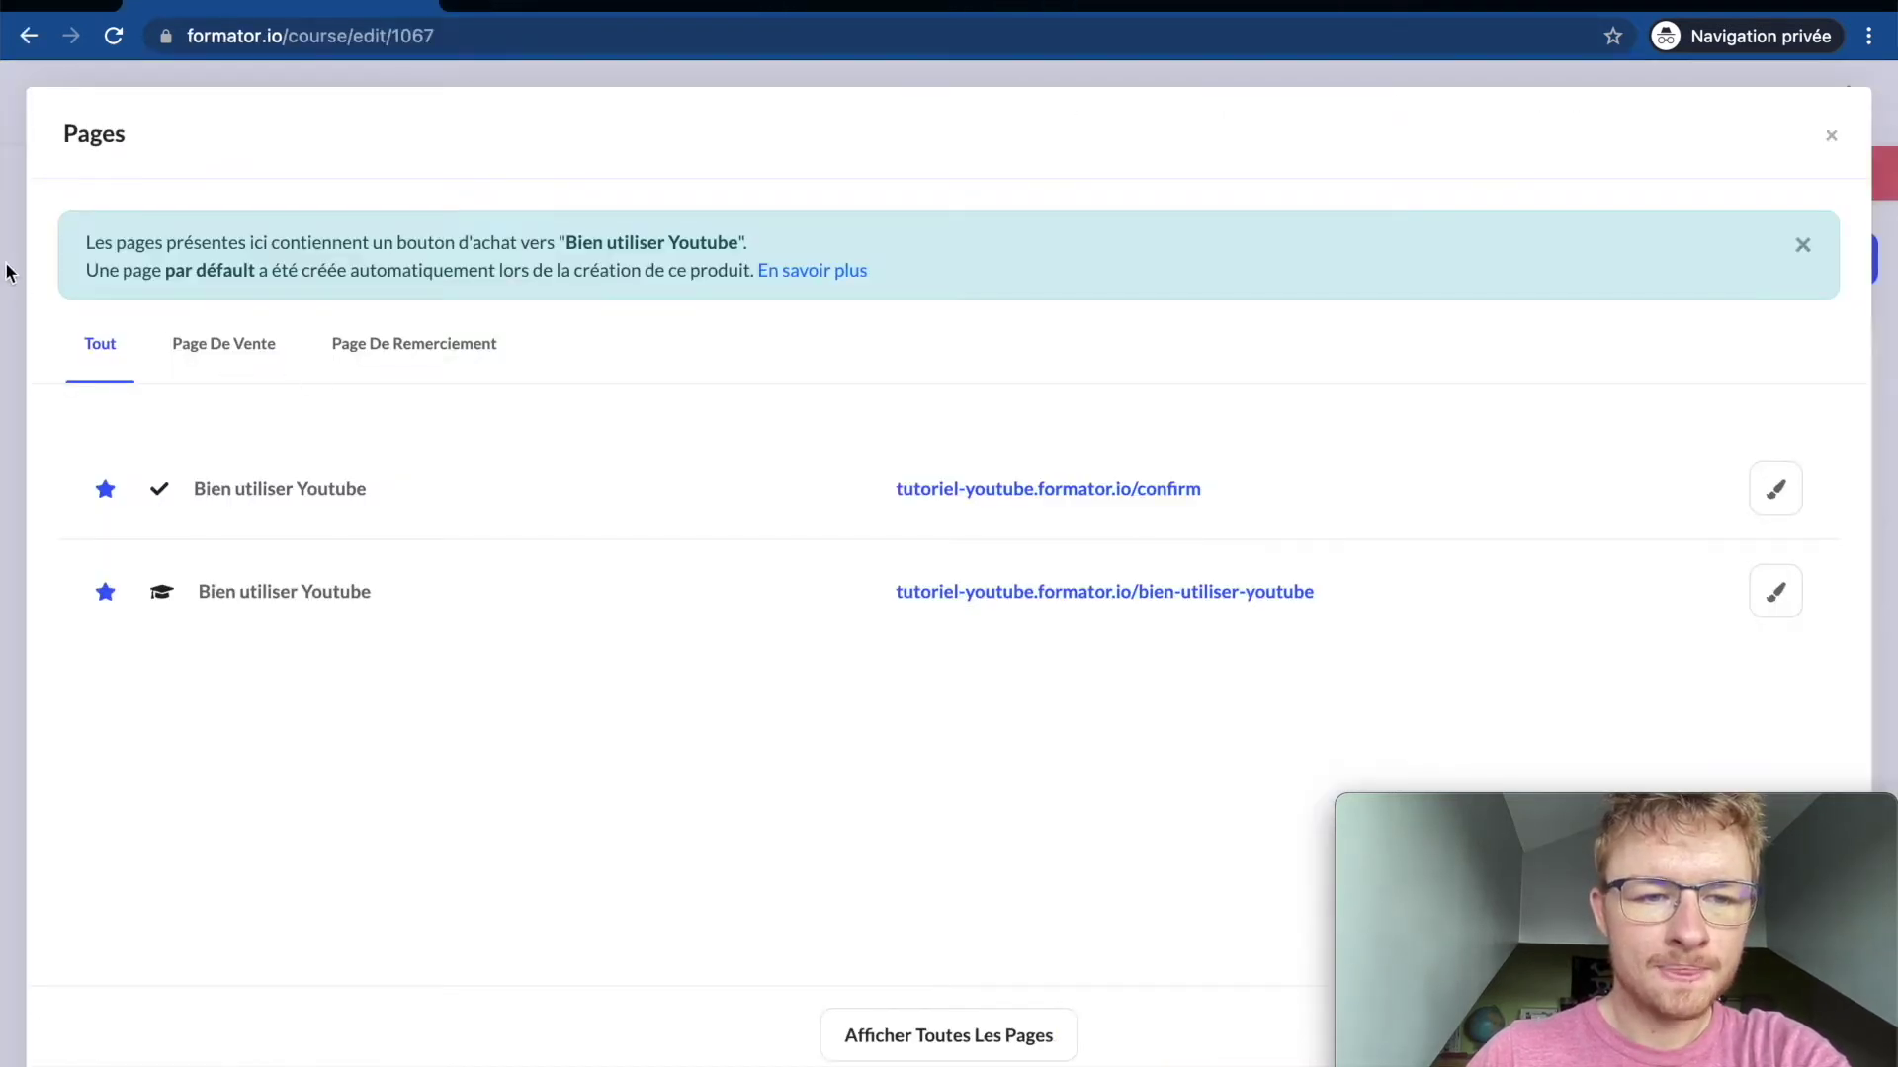
click(8, 271)
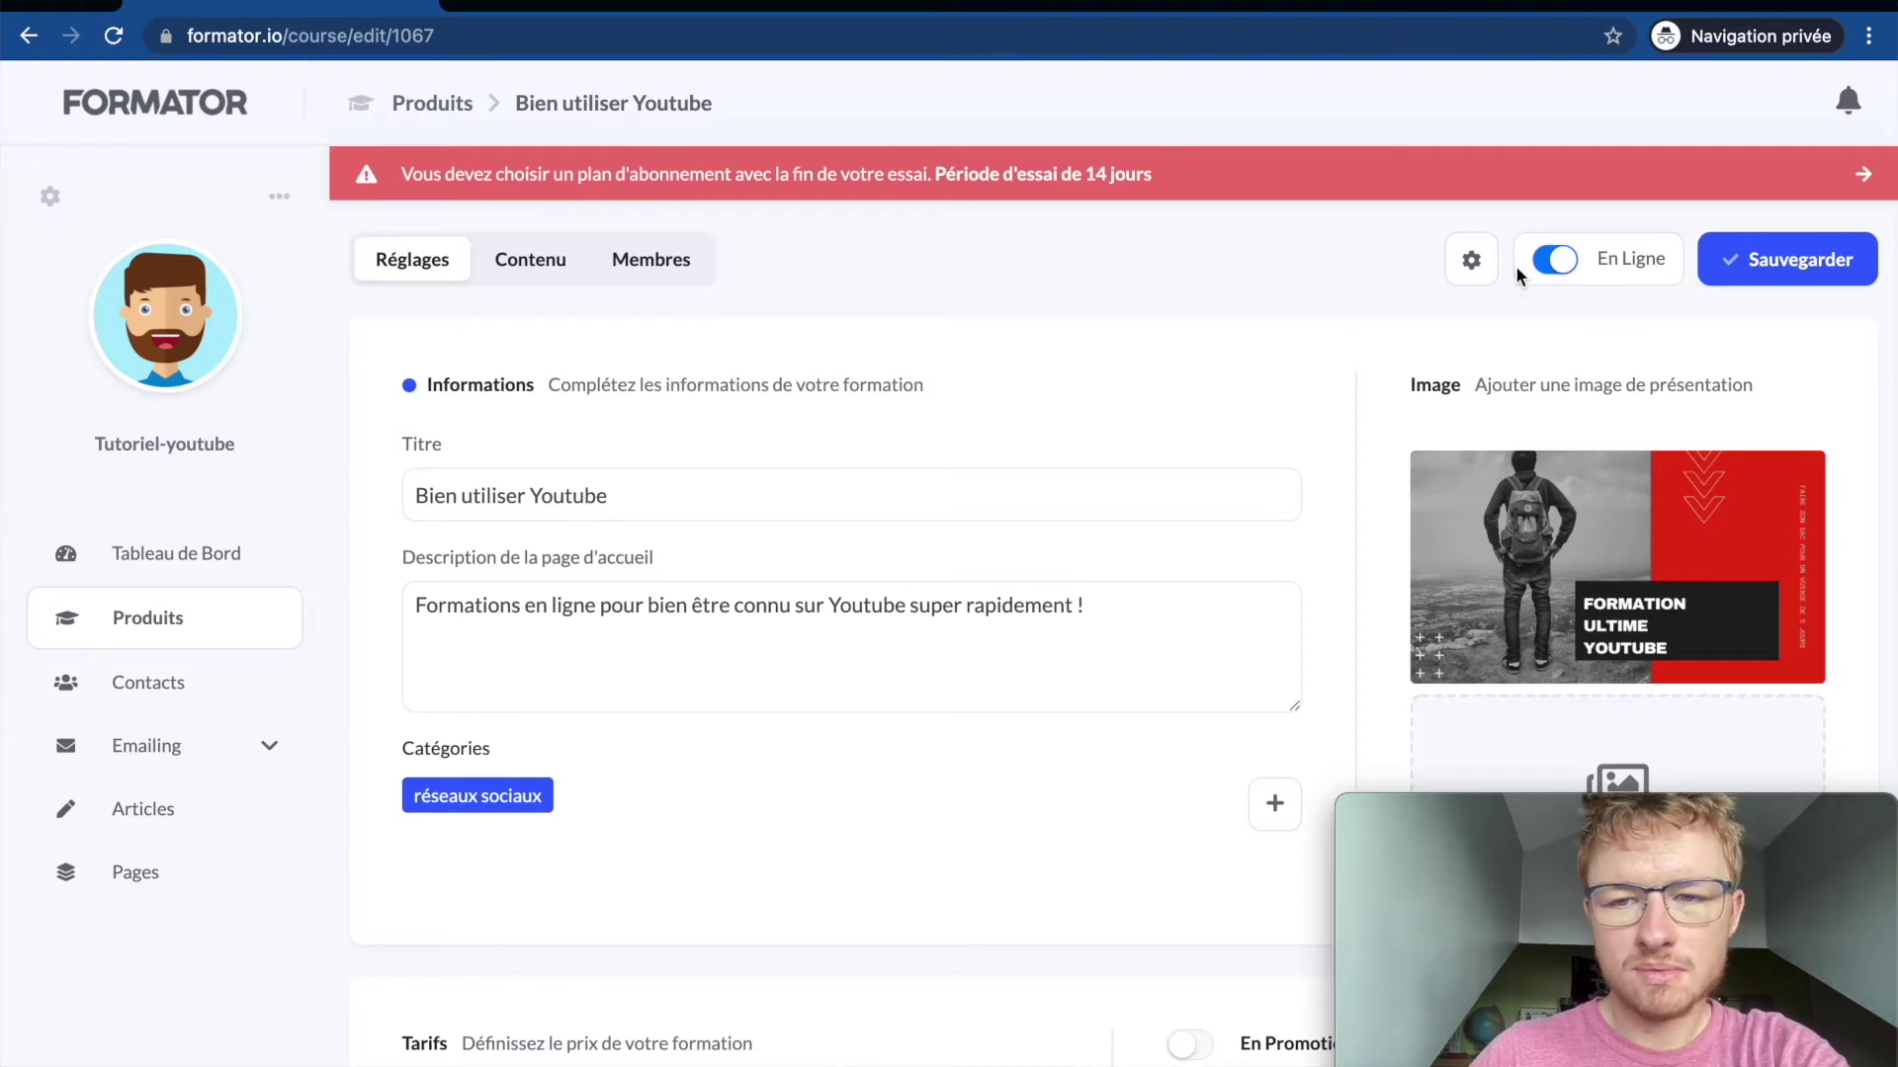
Step: Open the /confirm Félicitations page in the Éditeur from the course's Pages list
click(1477, 262)
click(1423, 484)
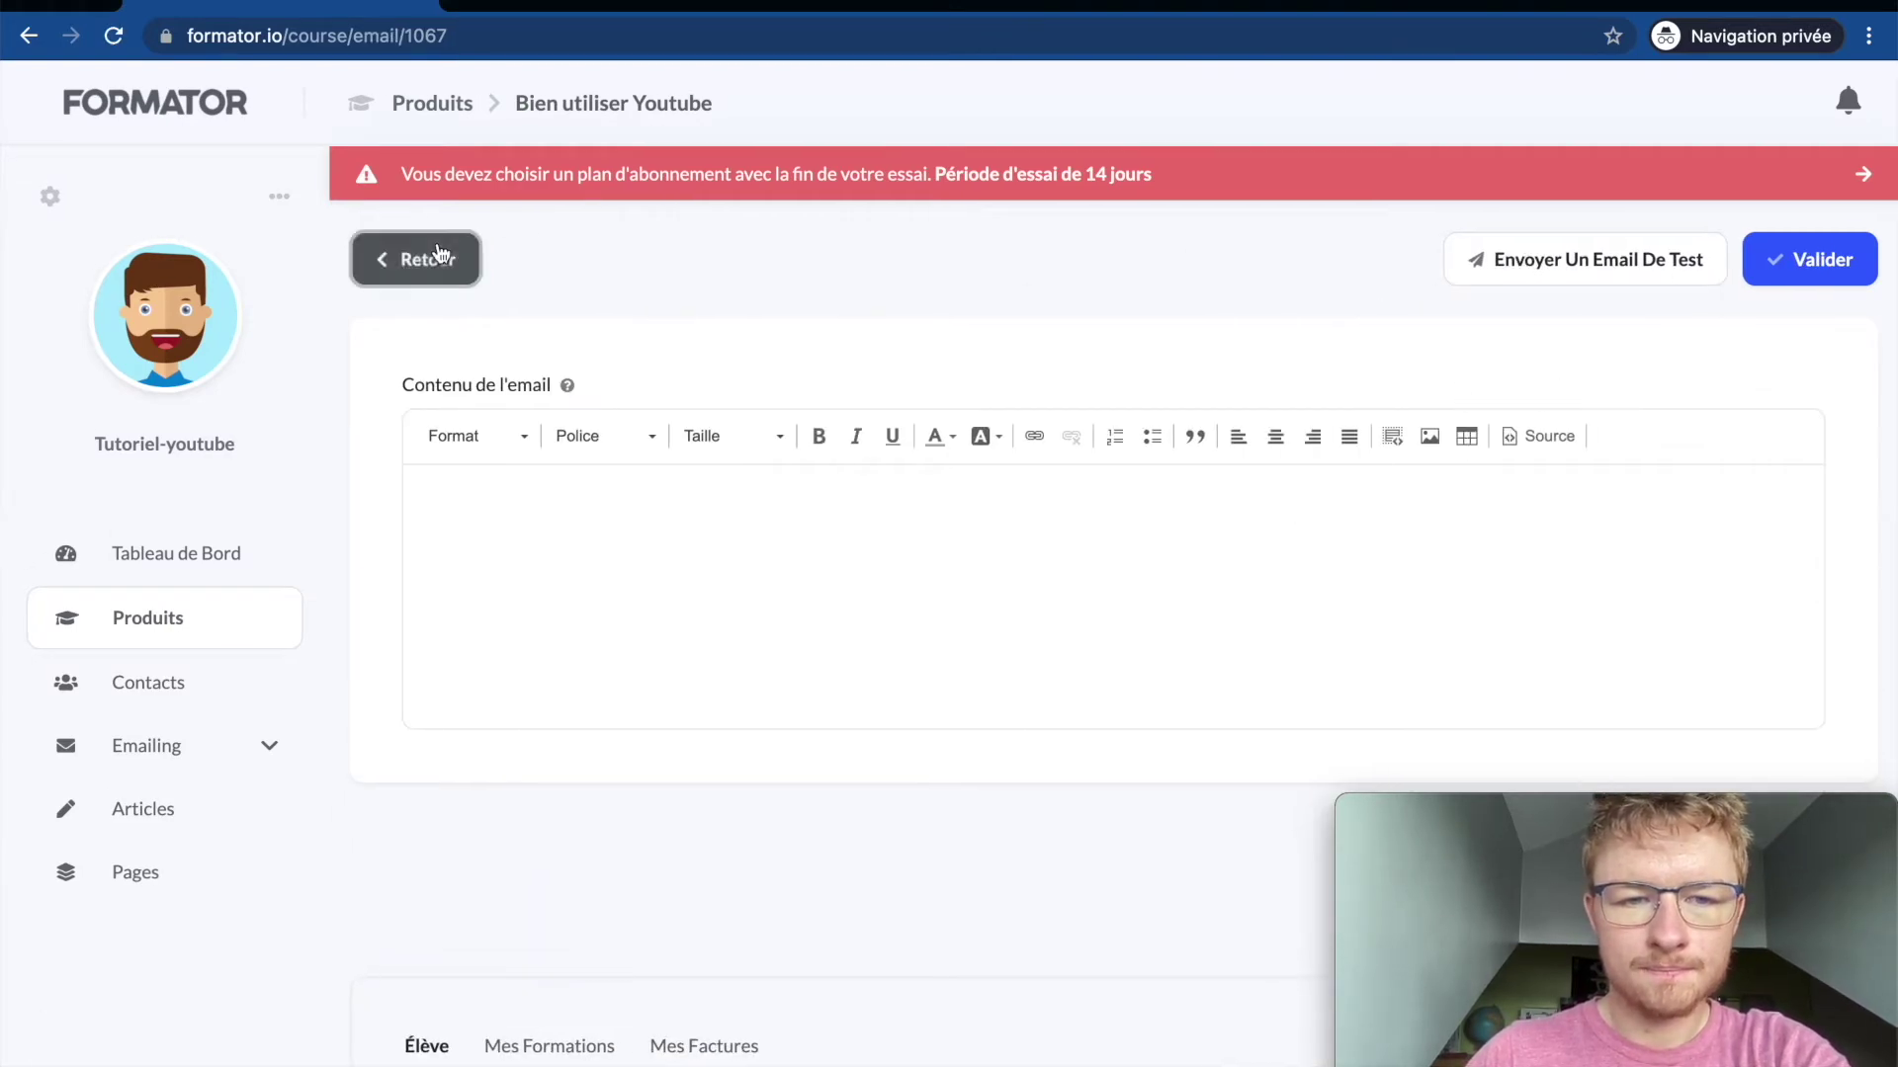
click(431, 258)
click(1470, 259)
click(1408, 500)
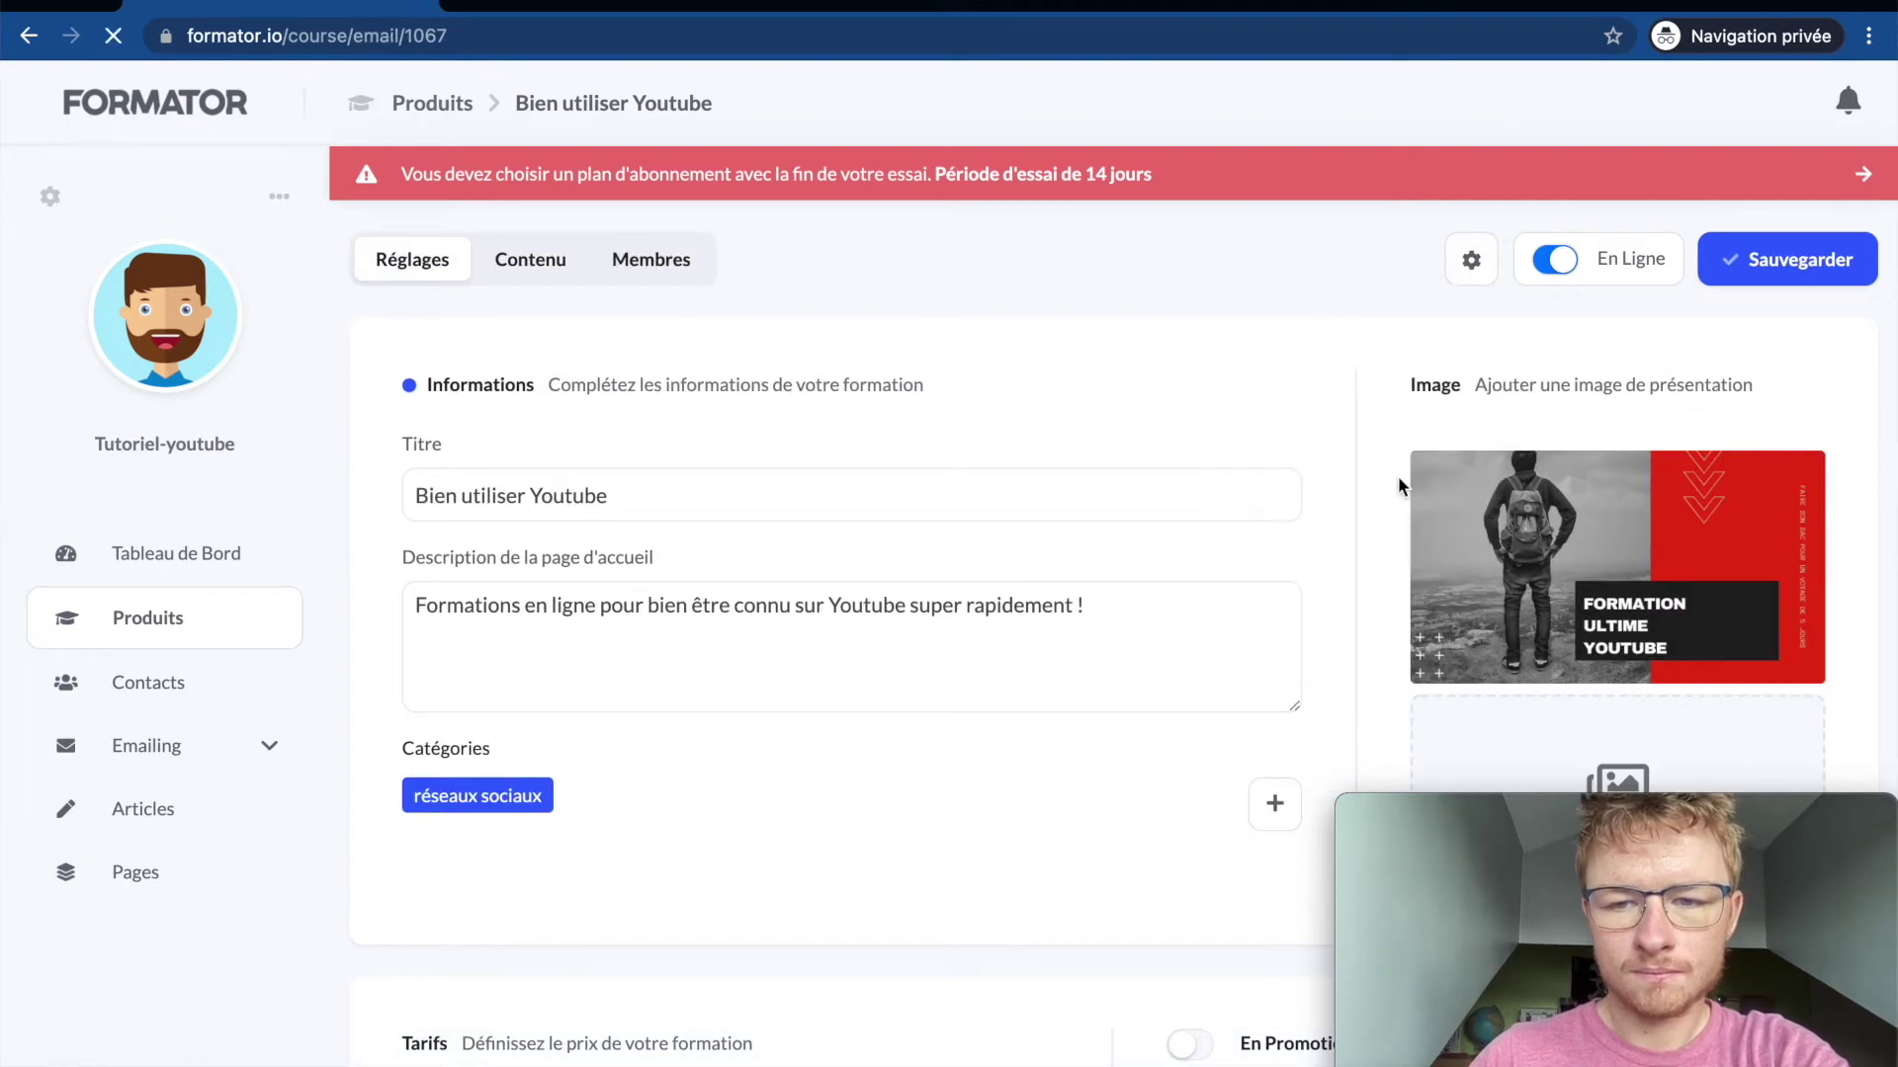
click(413, 258)
click(1471, 259)
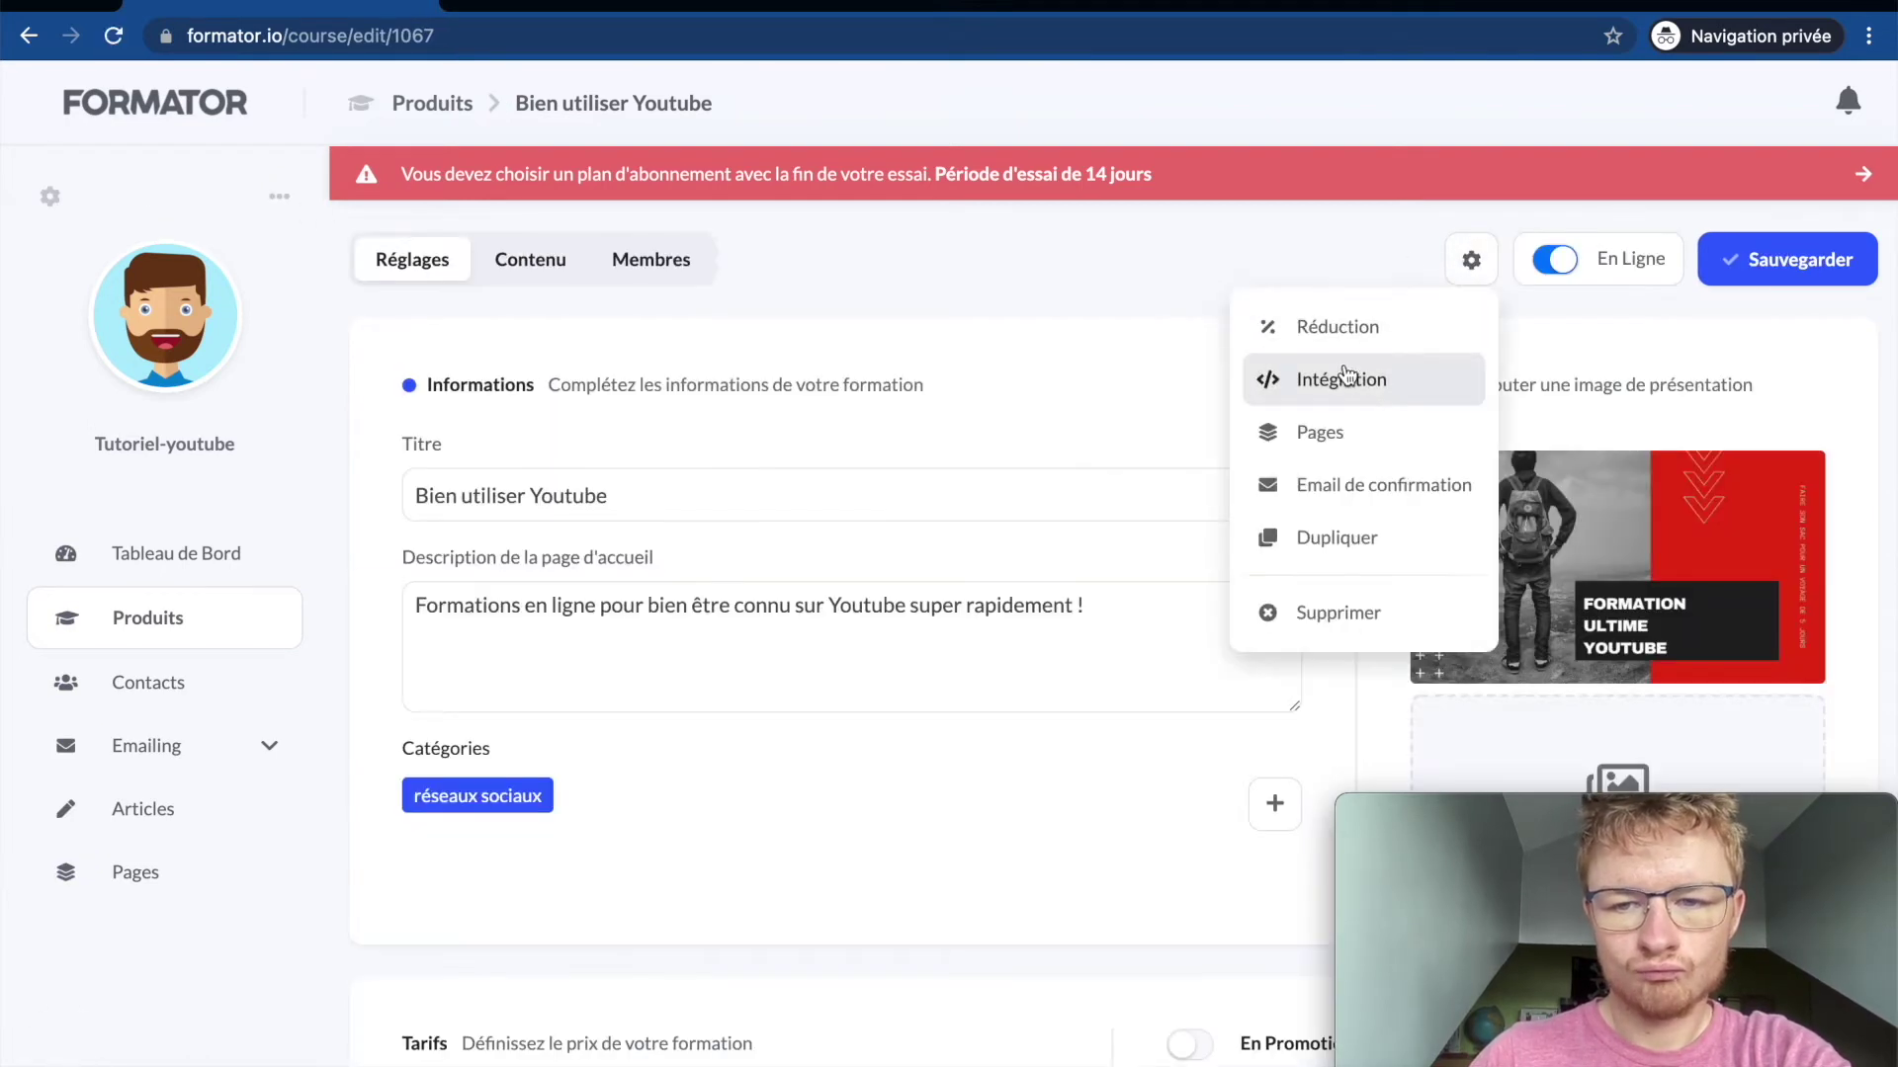
click(1330, 413)
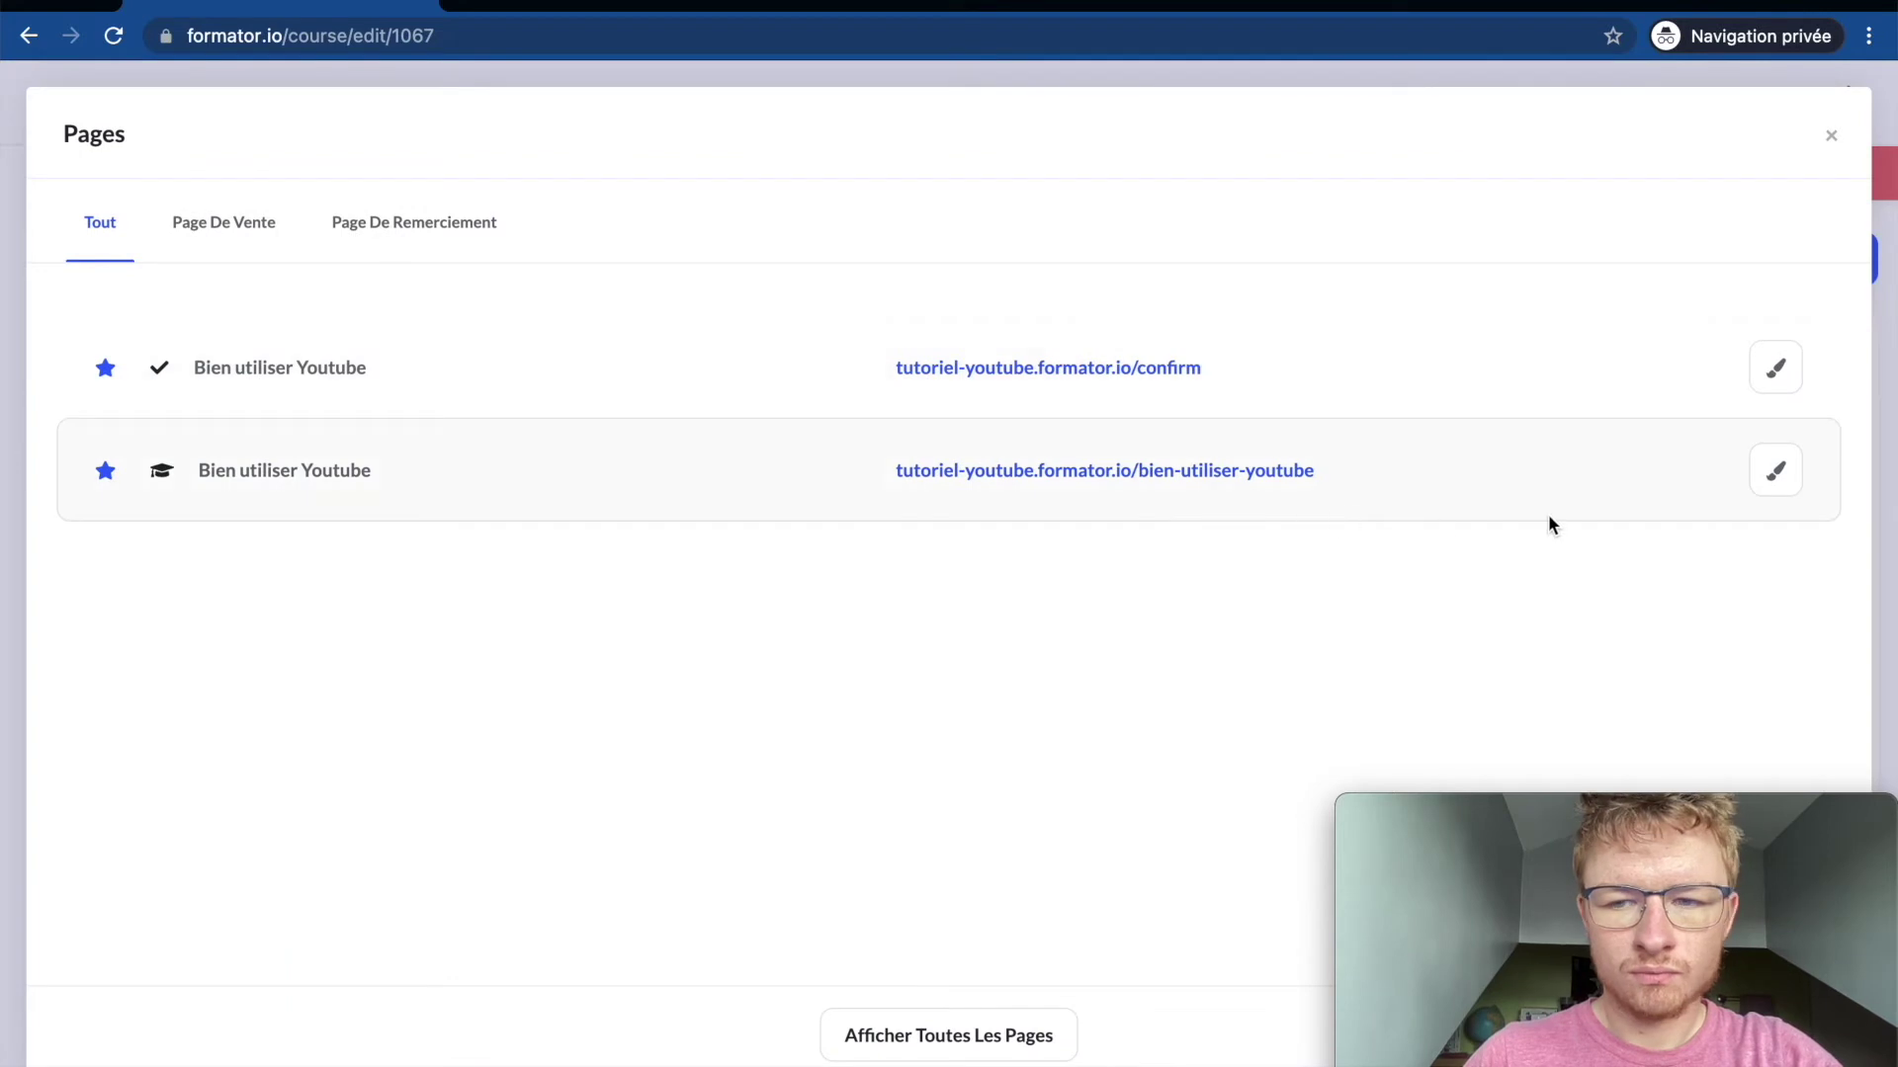
click(1774, 386)
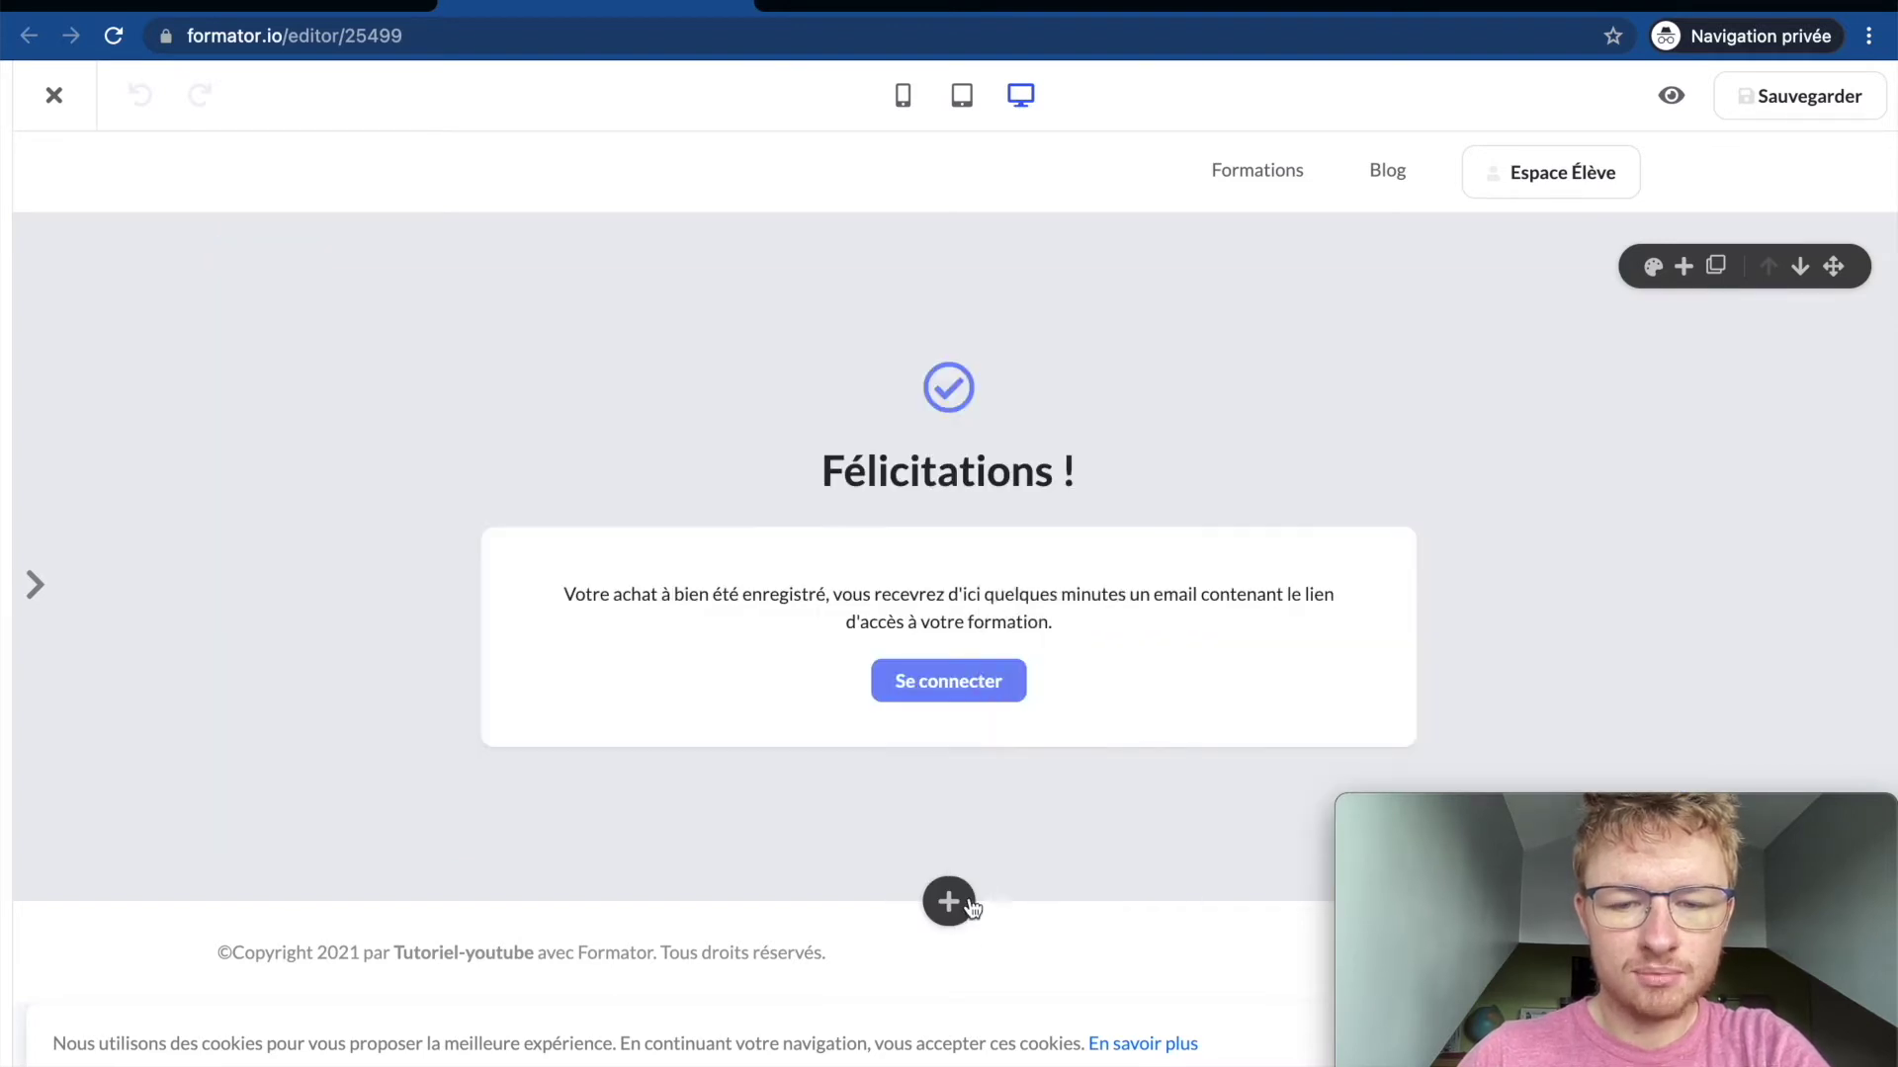
click(973, 908)
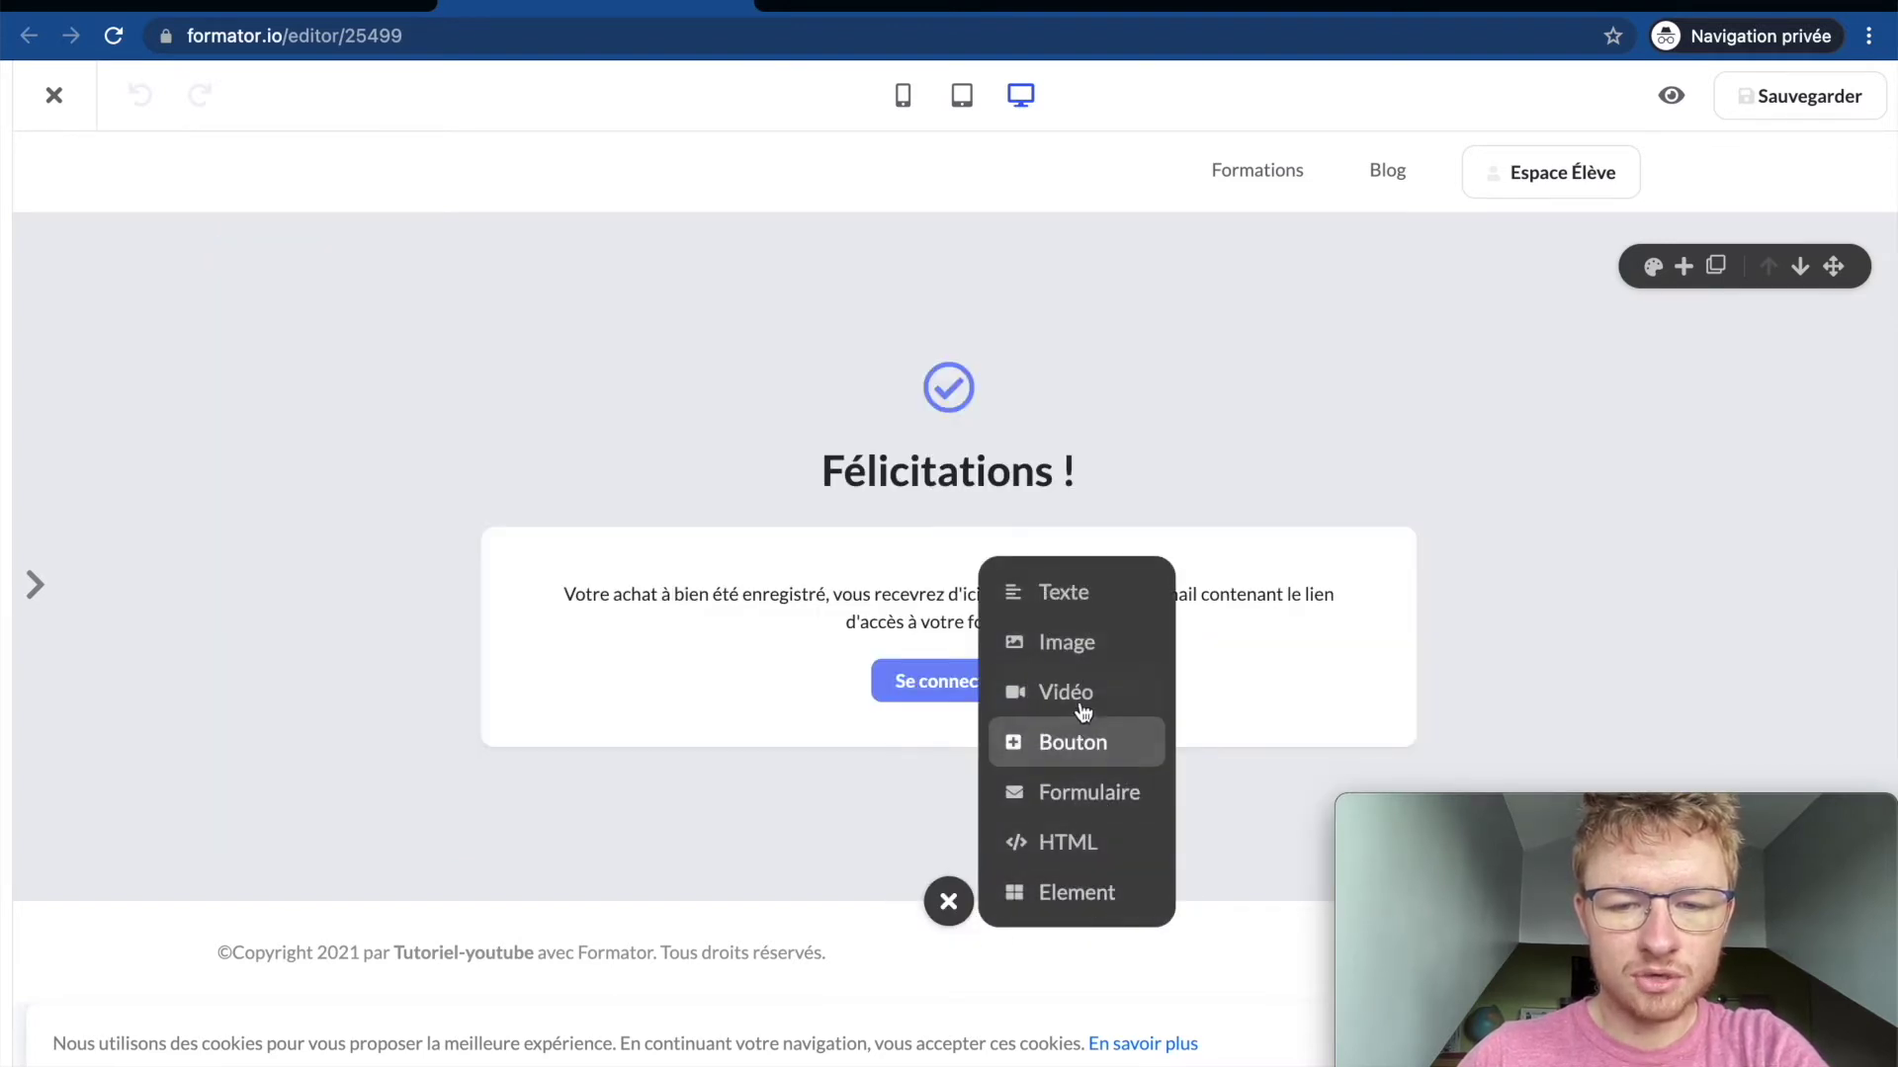
click(1076, 804)
click(724, 329)
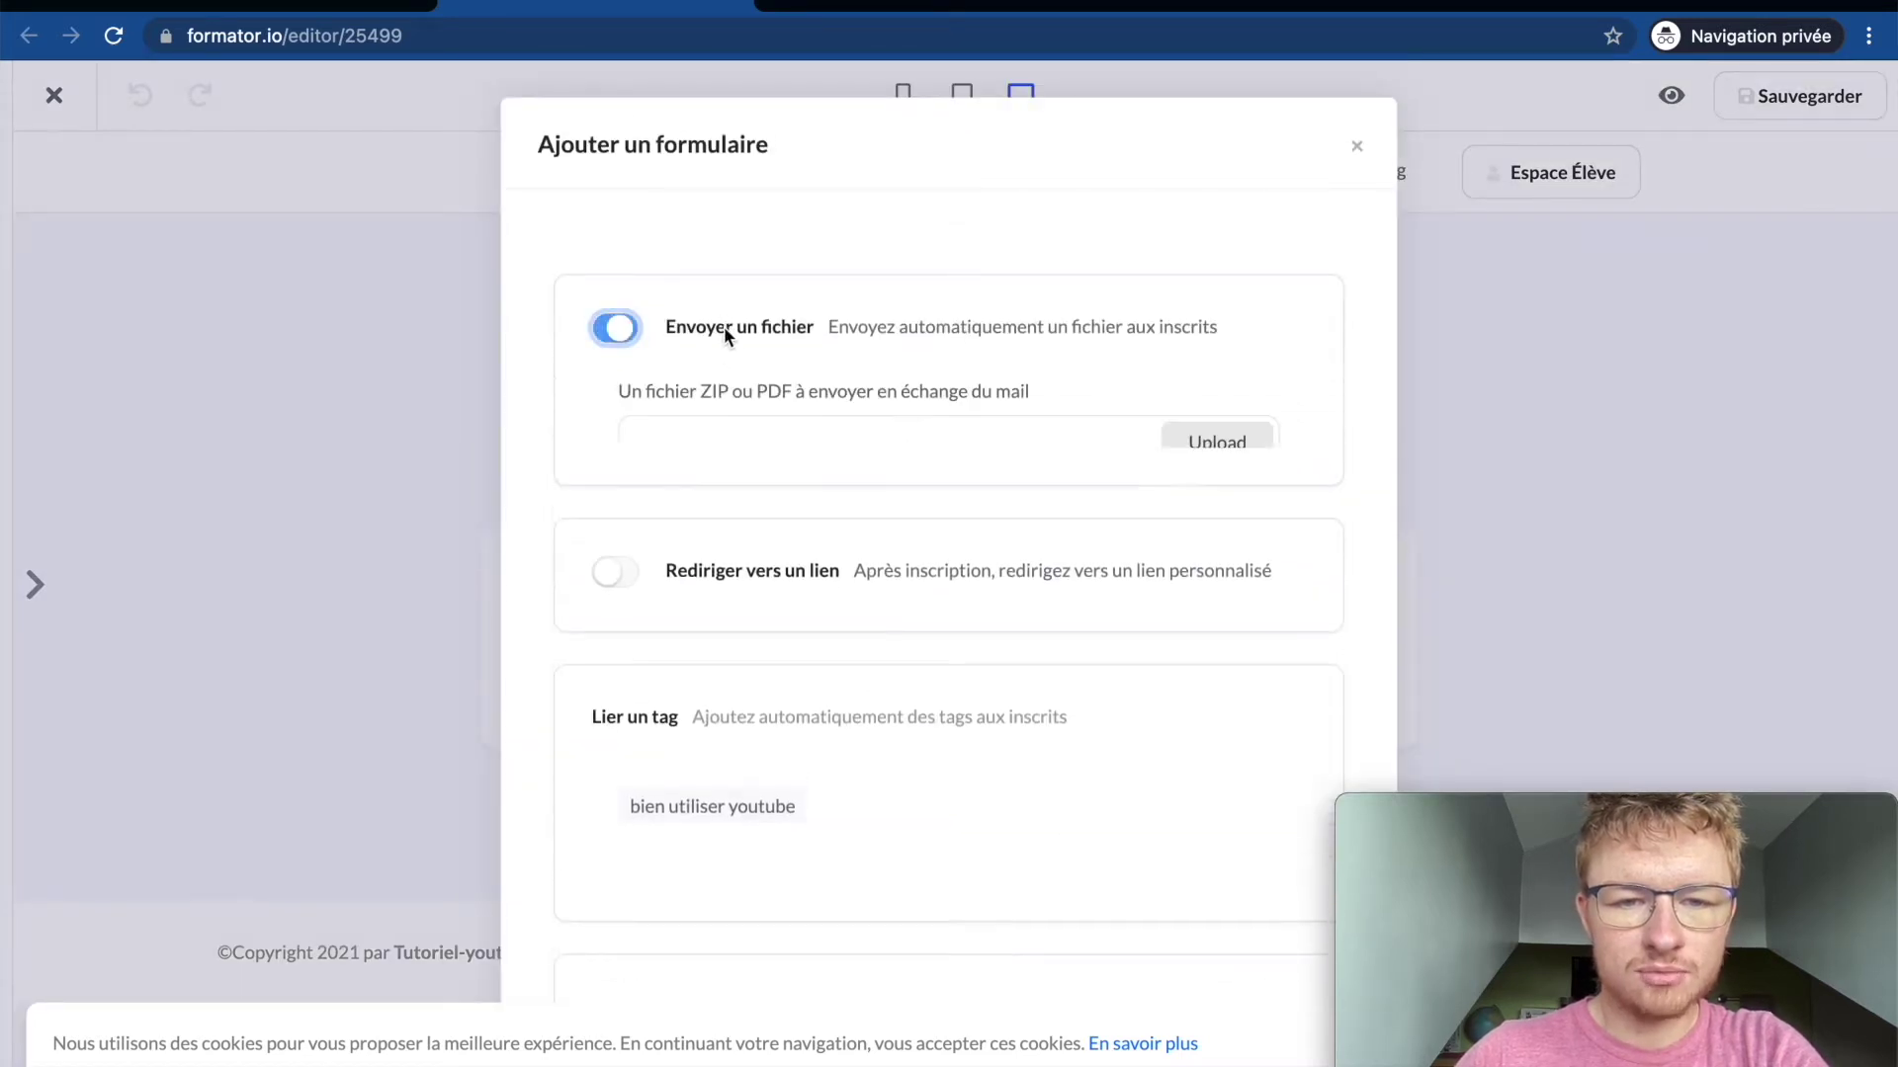
click(724, 329)
click(757, 474)
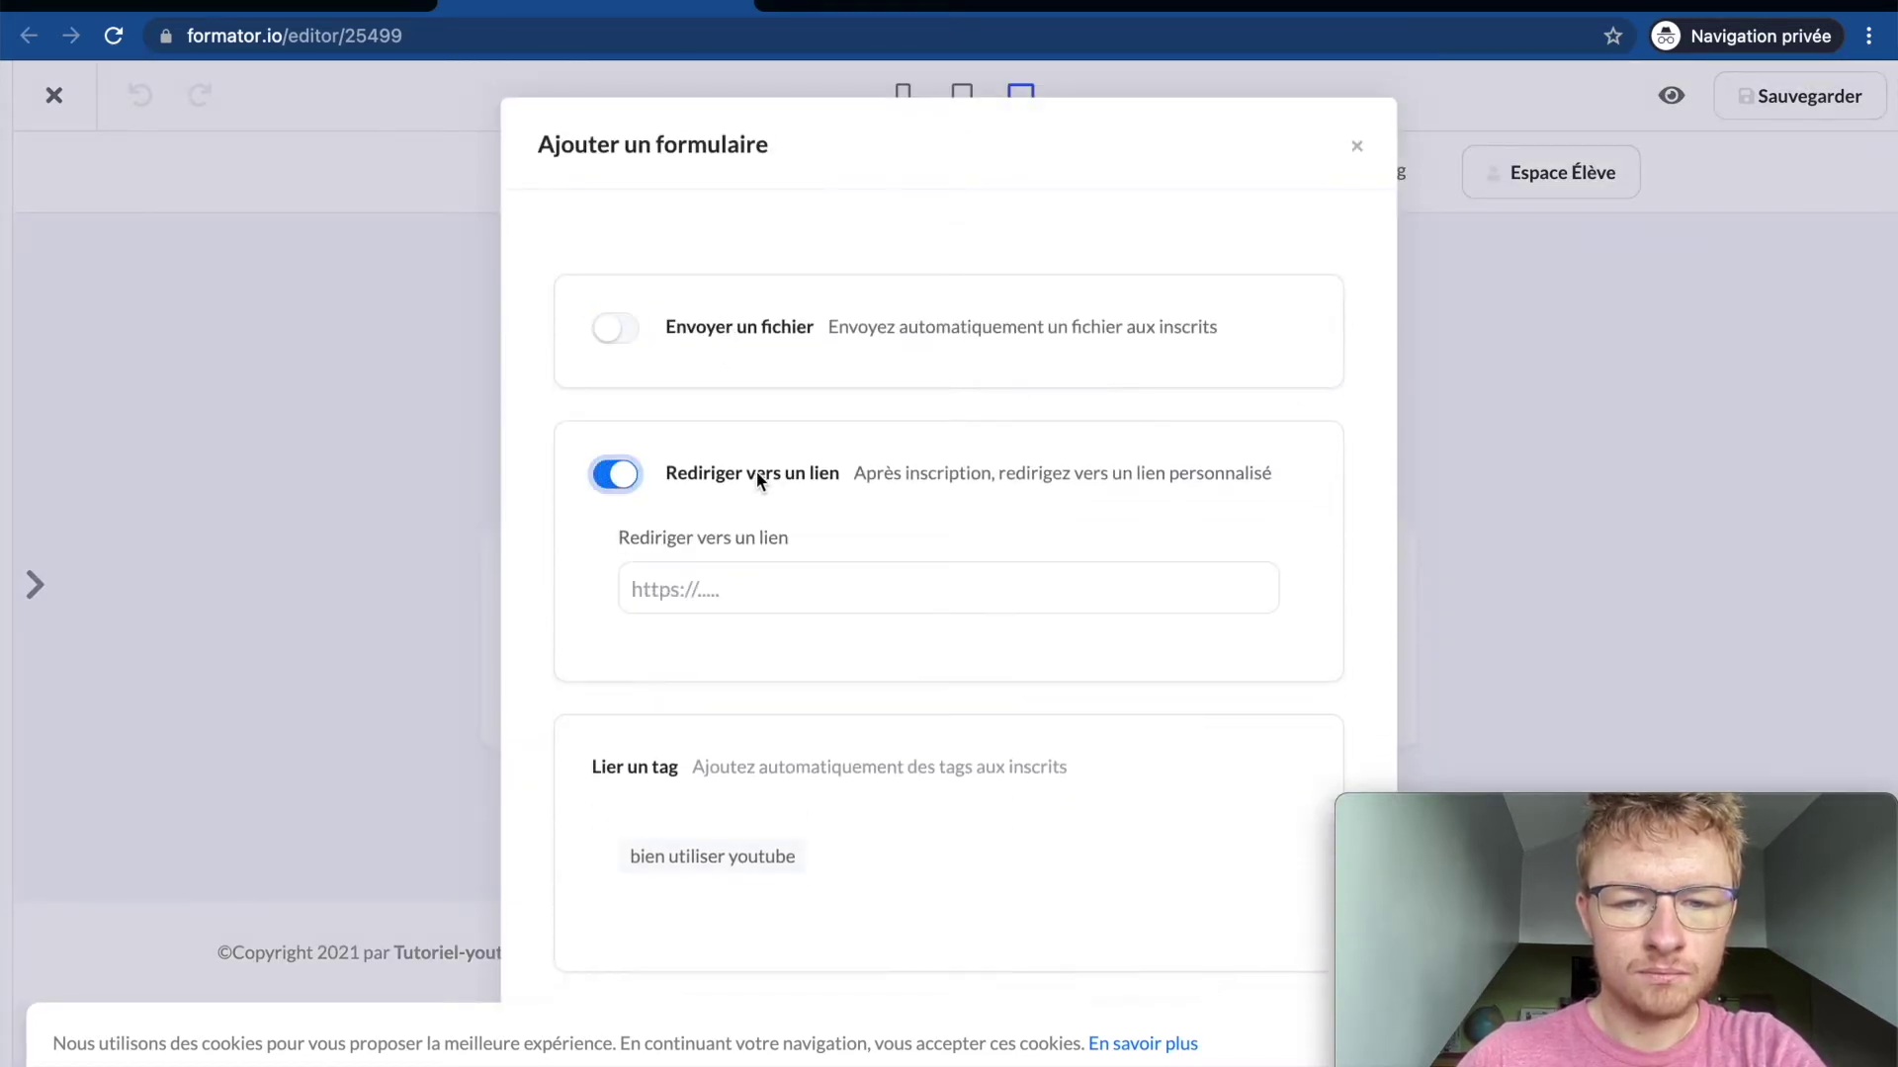
click(750, 593)
text(httt)
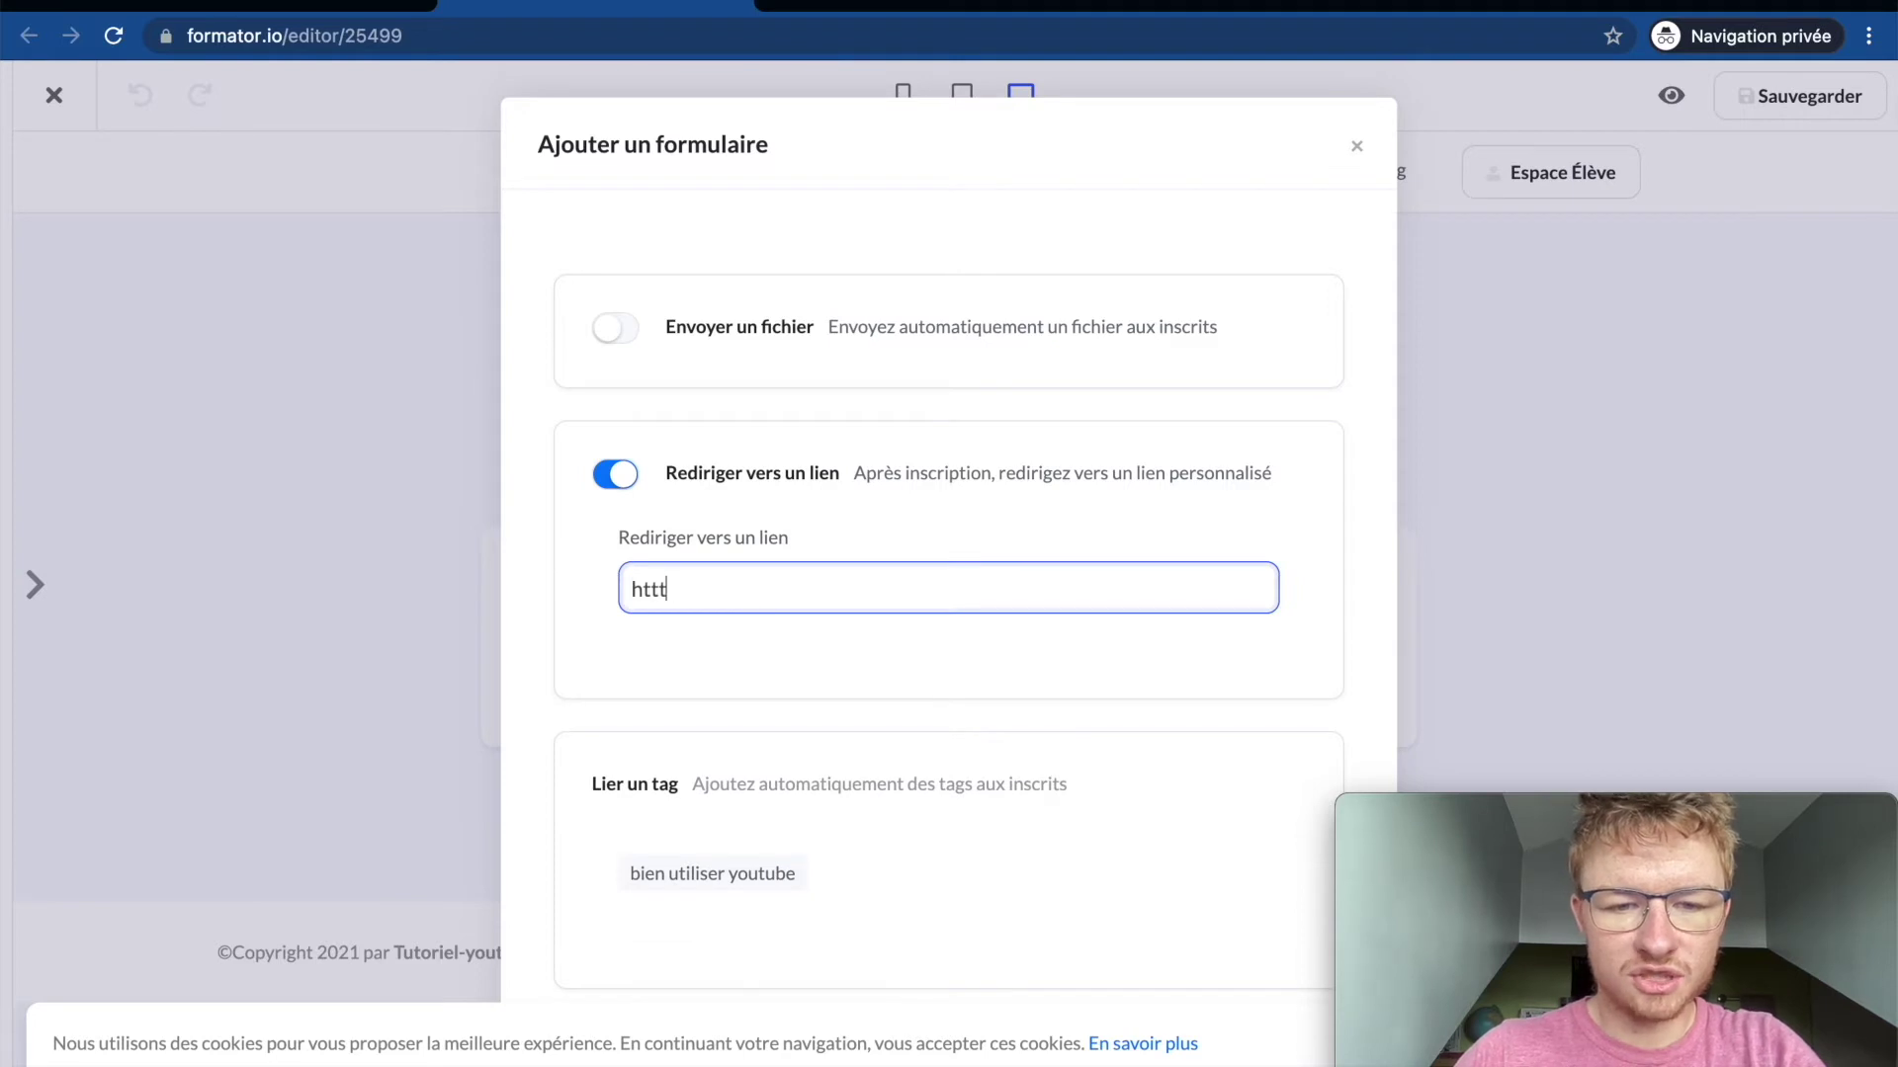
text(s://form)
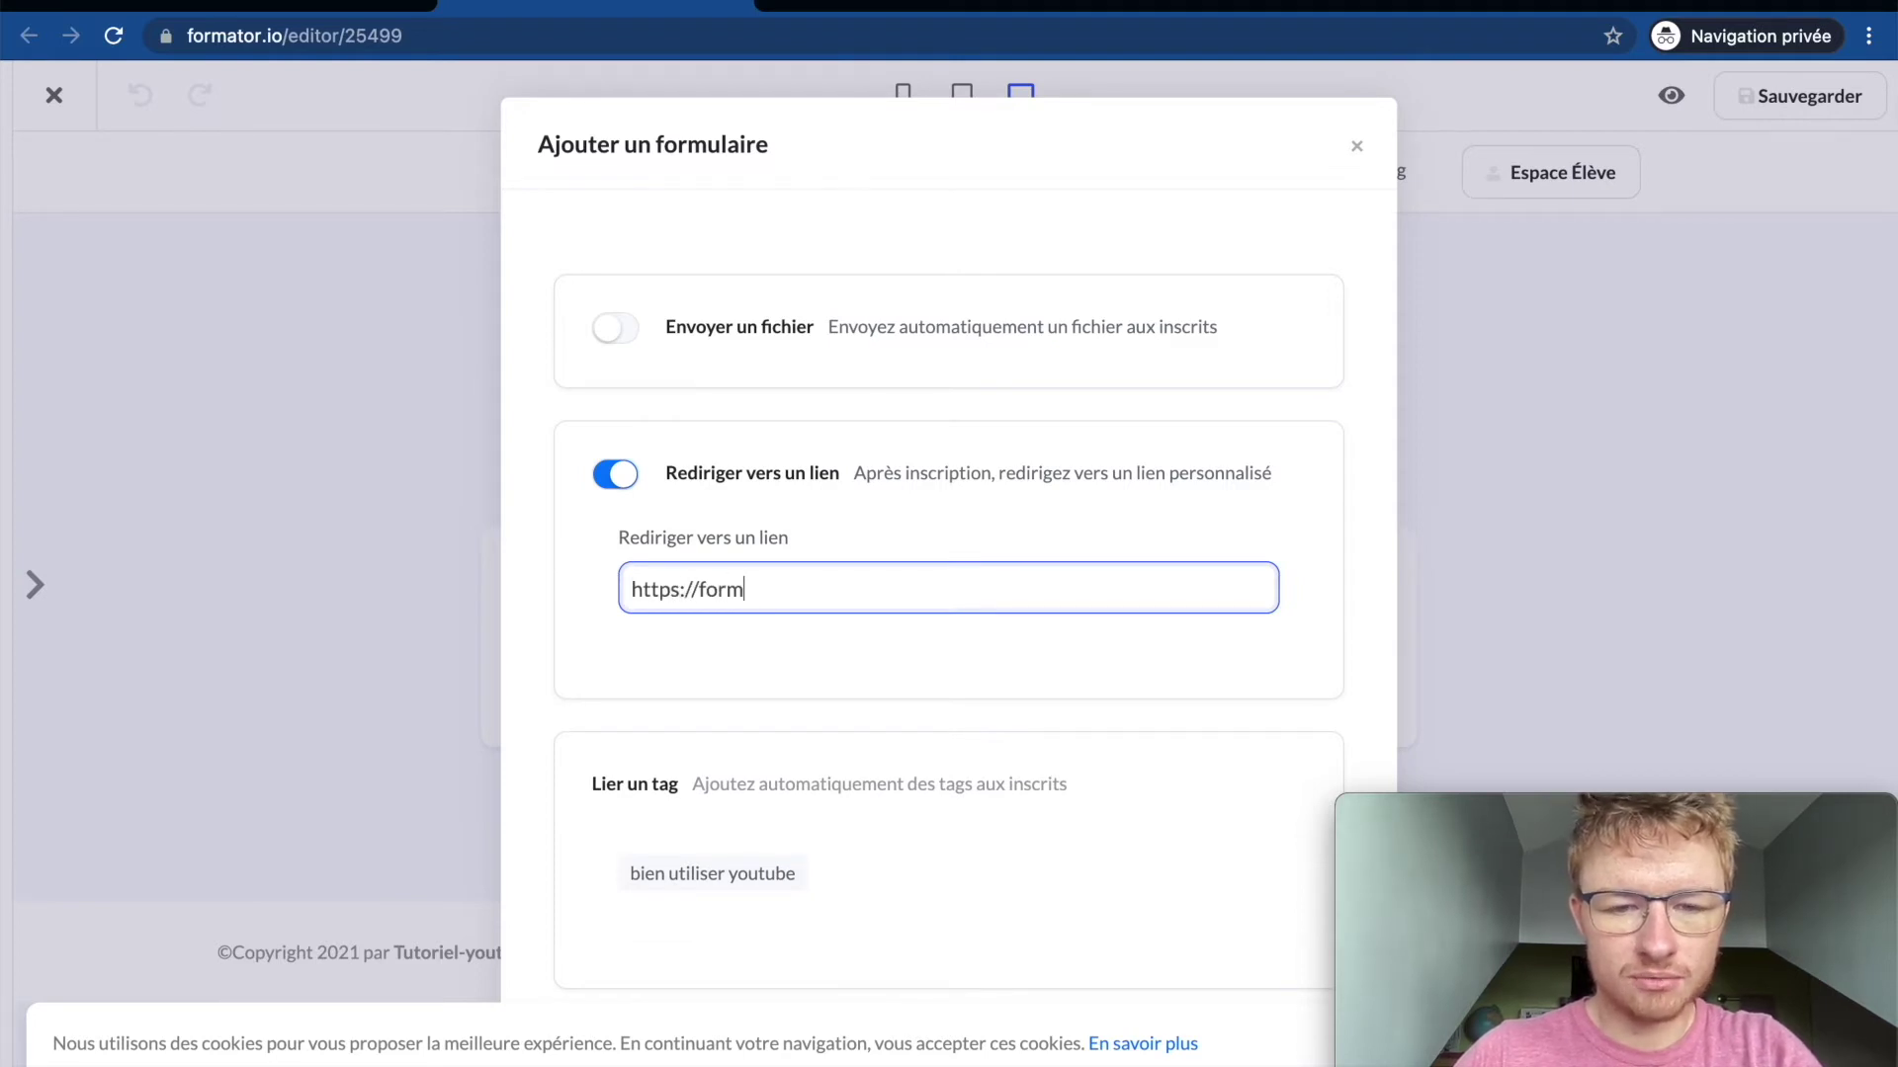
text(ator.io)
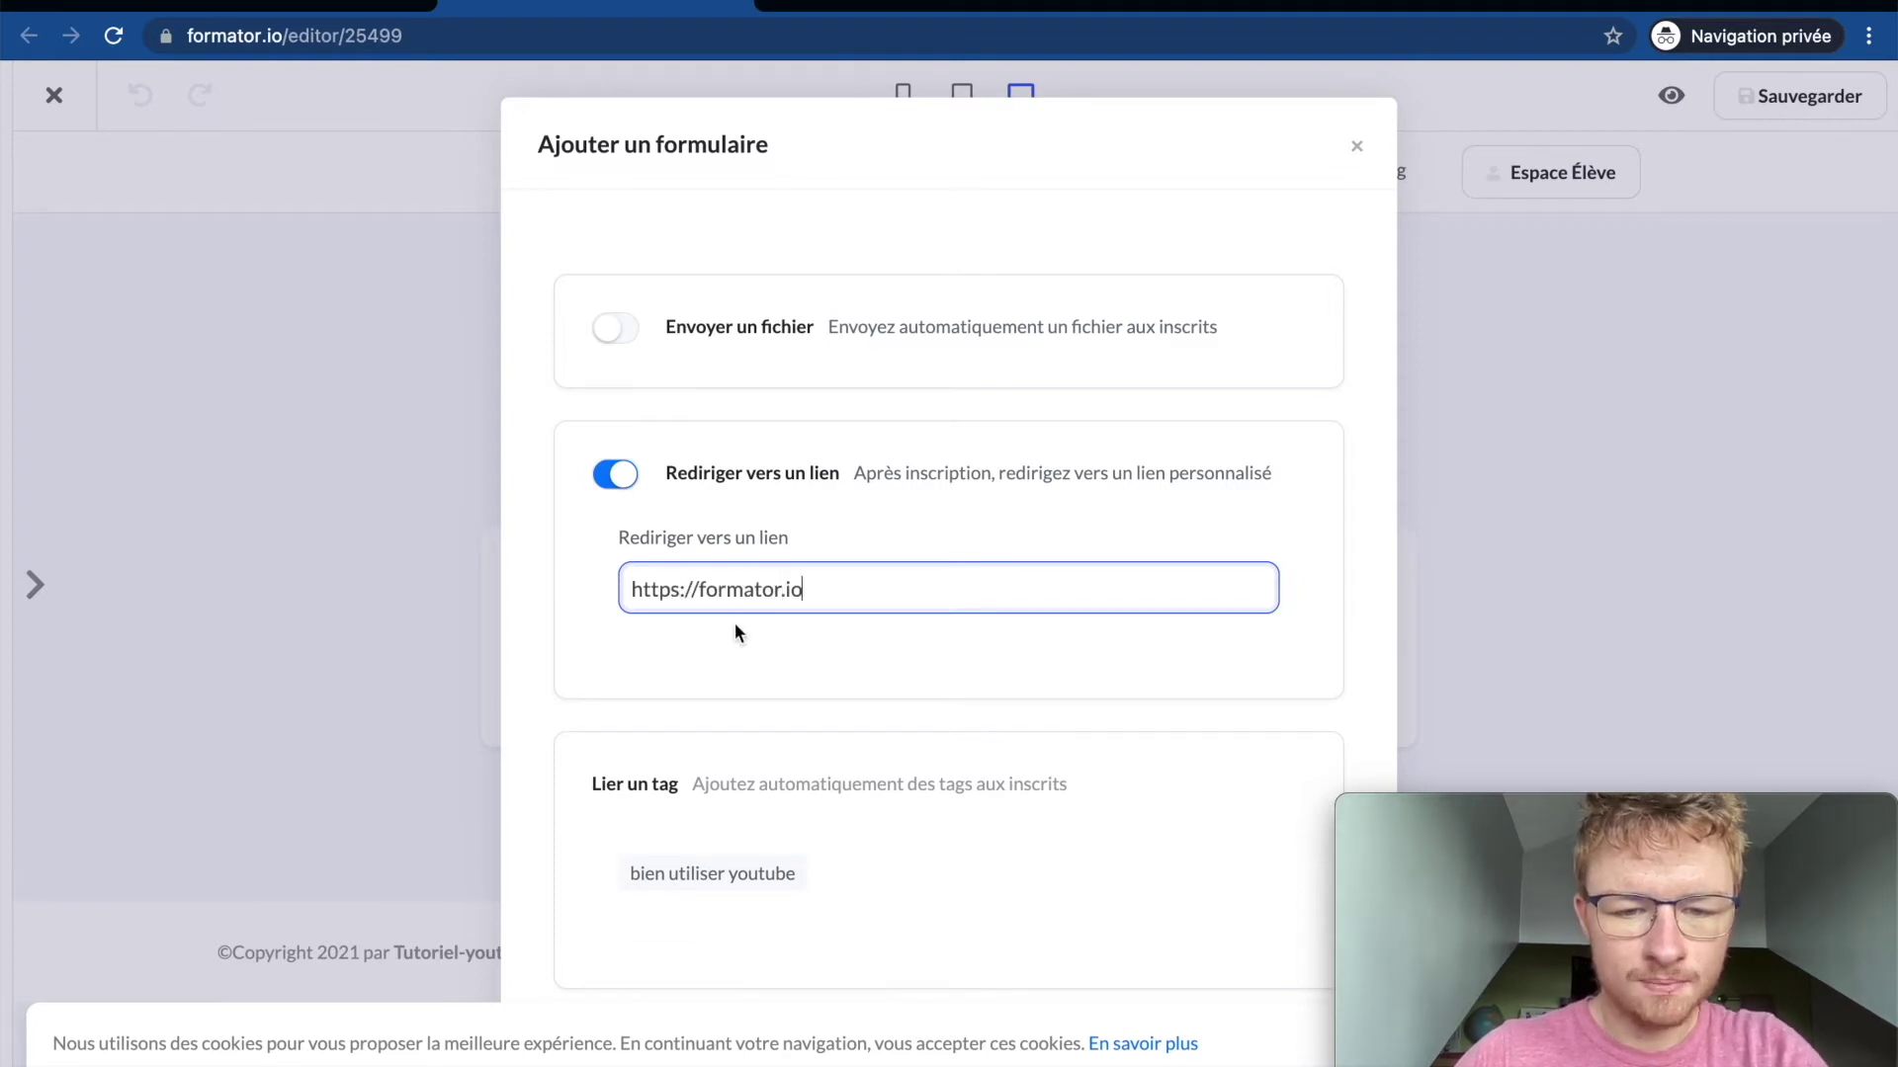
Step: Tag subscribers 'bien utiliser youtube', keep the Email field on, and validate the form
click(698, 860)
scroll(697, 869, down, 6)
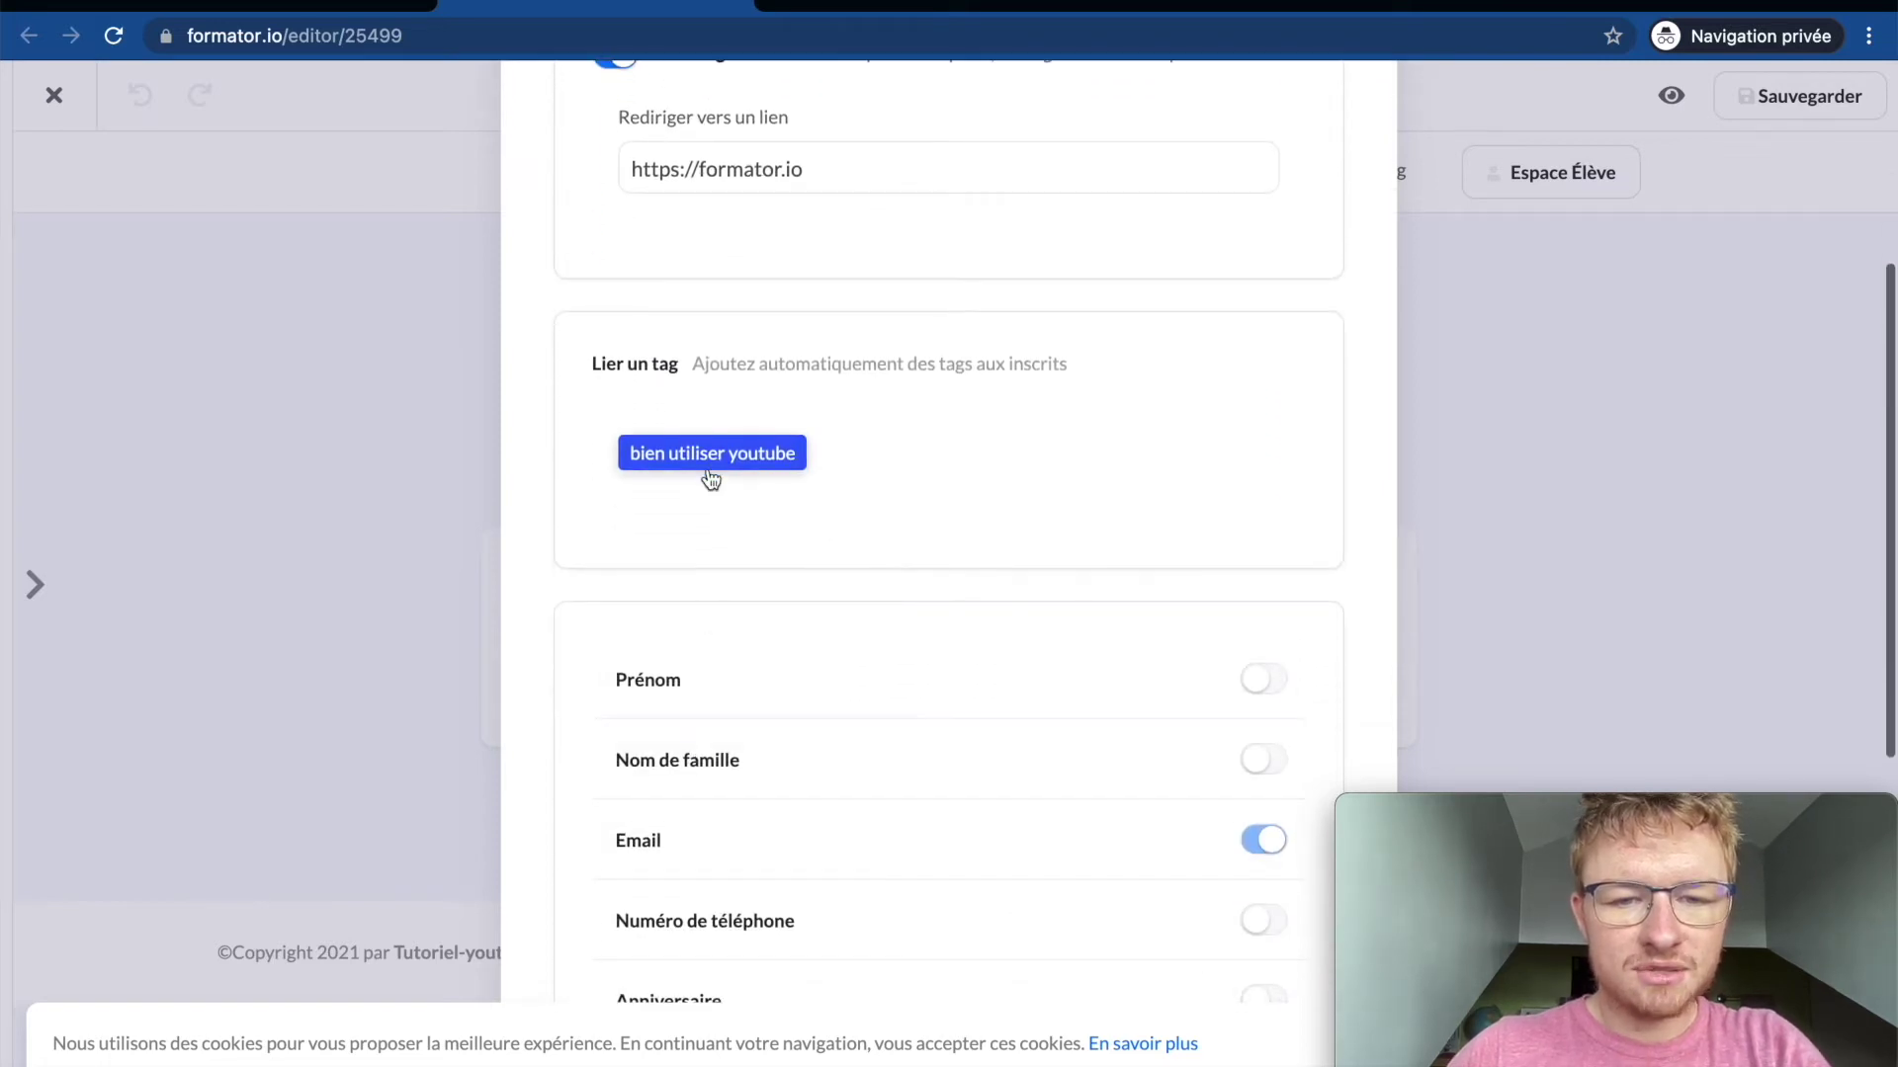
scroll(885, 504, down, 5)
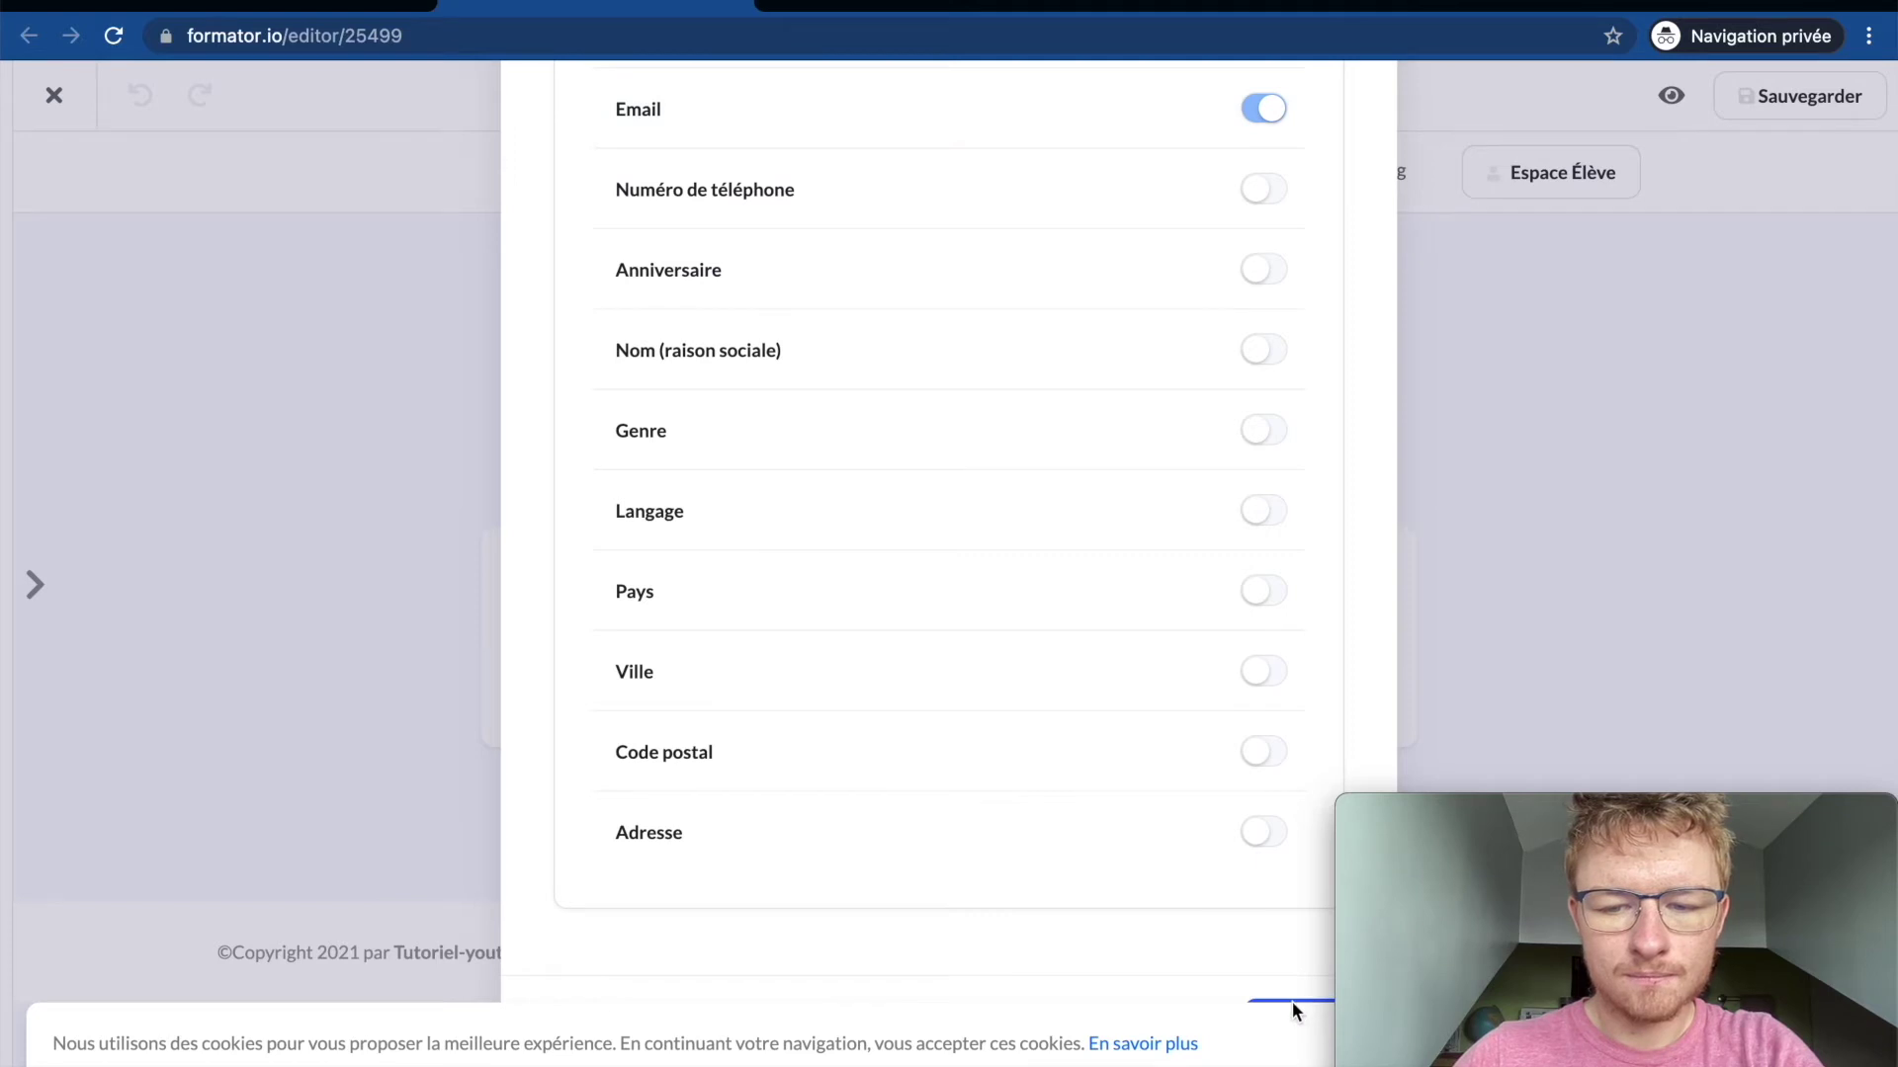
drag(1574, 808, 1221, 808)
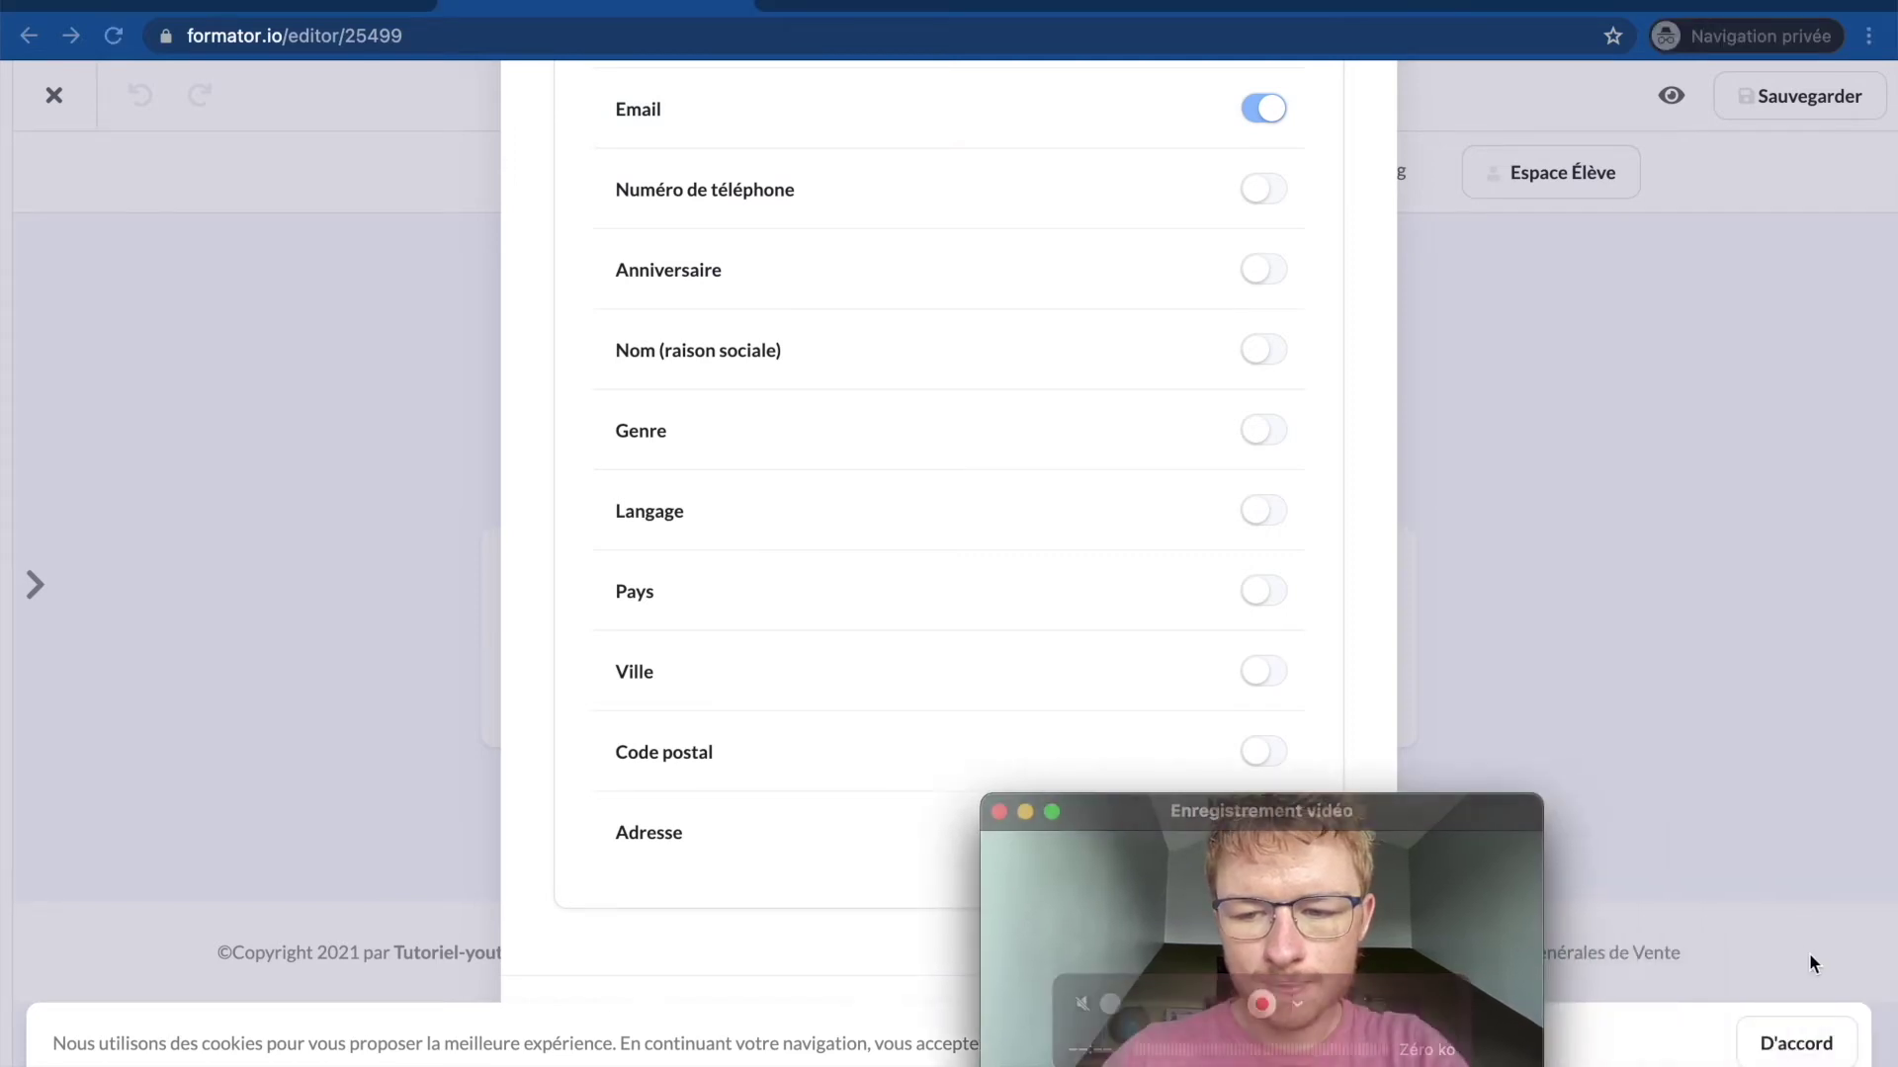
click(1769, 1044)
drag(1334, 818, 1705, 819)
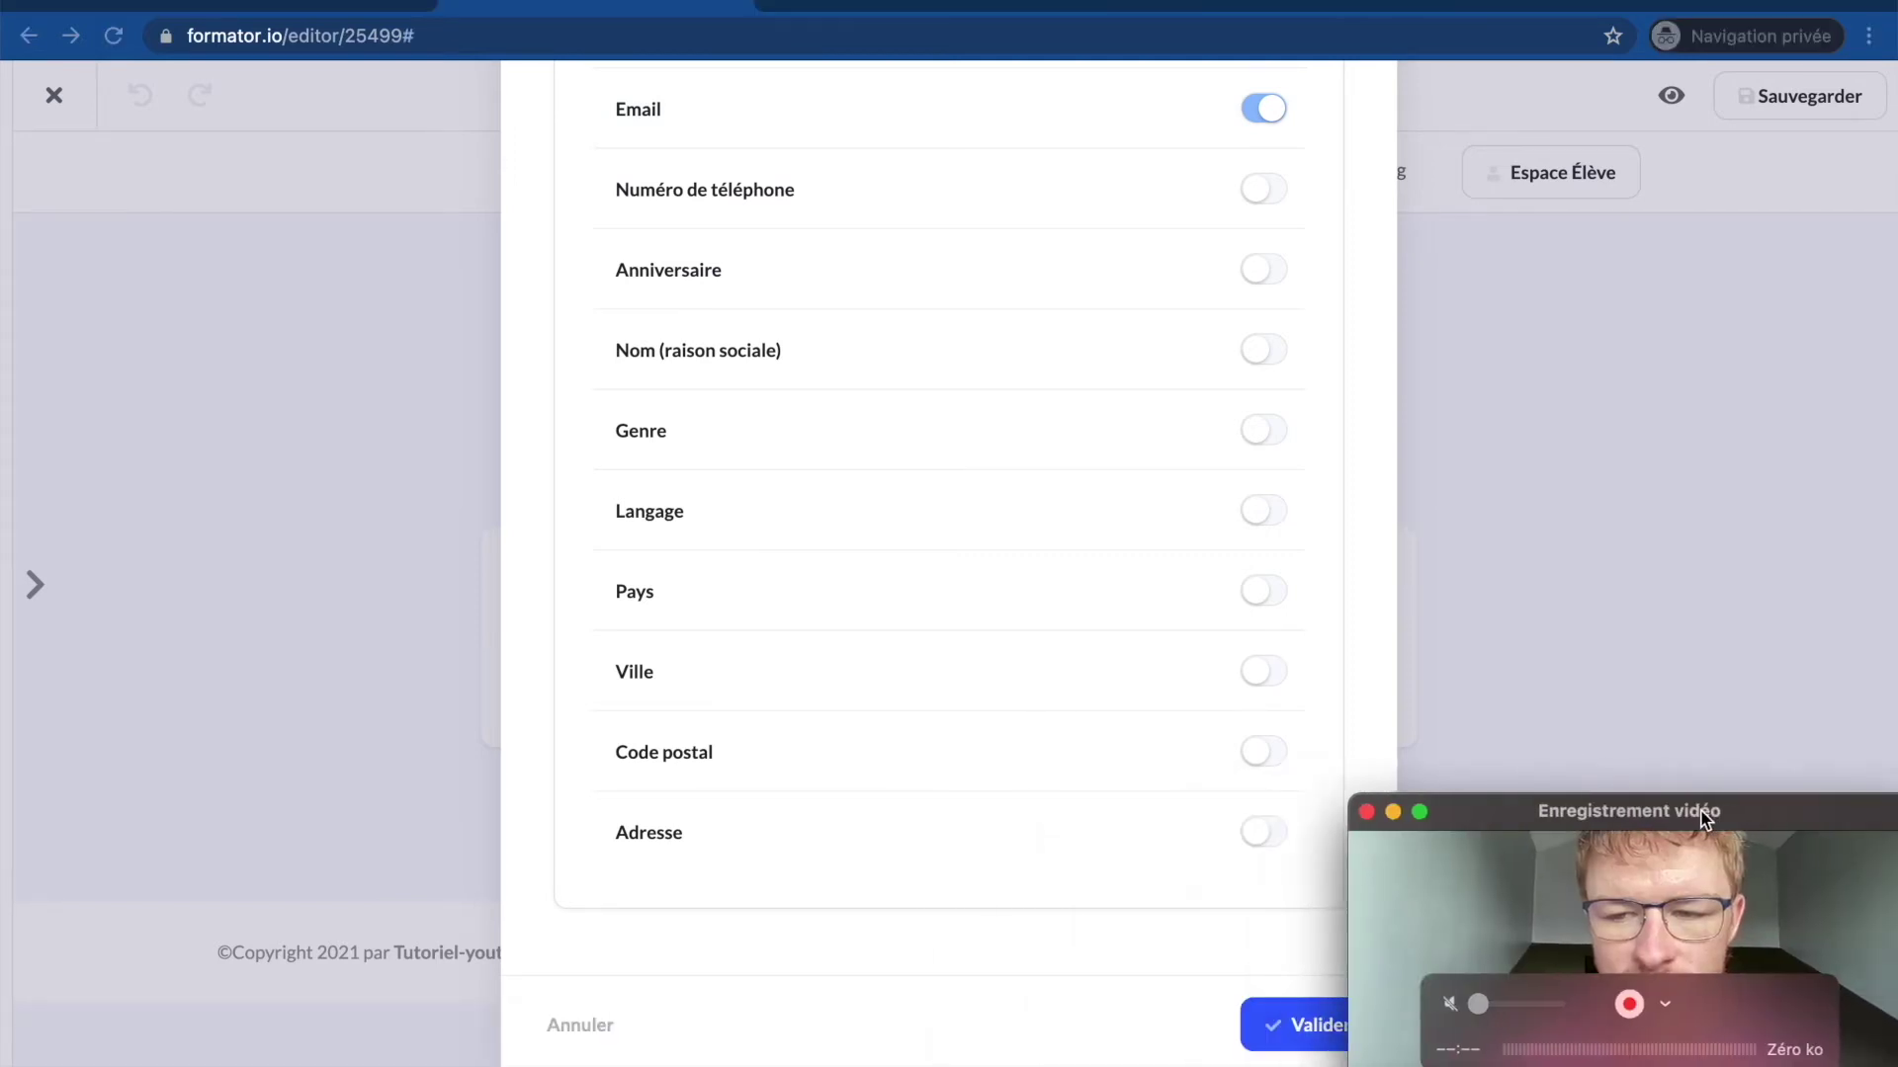
click(1285, 1044)
scroll(571, 928, down, 3)
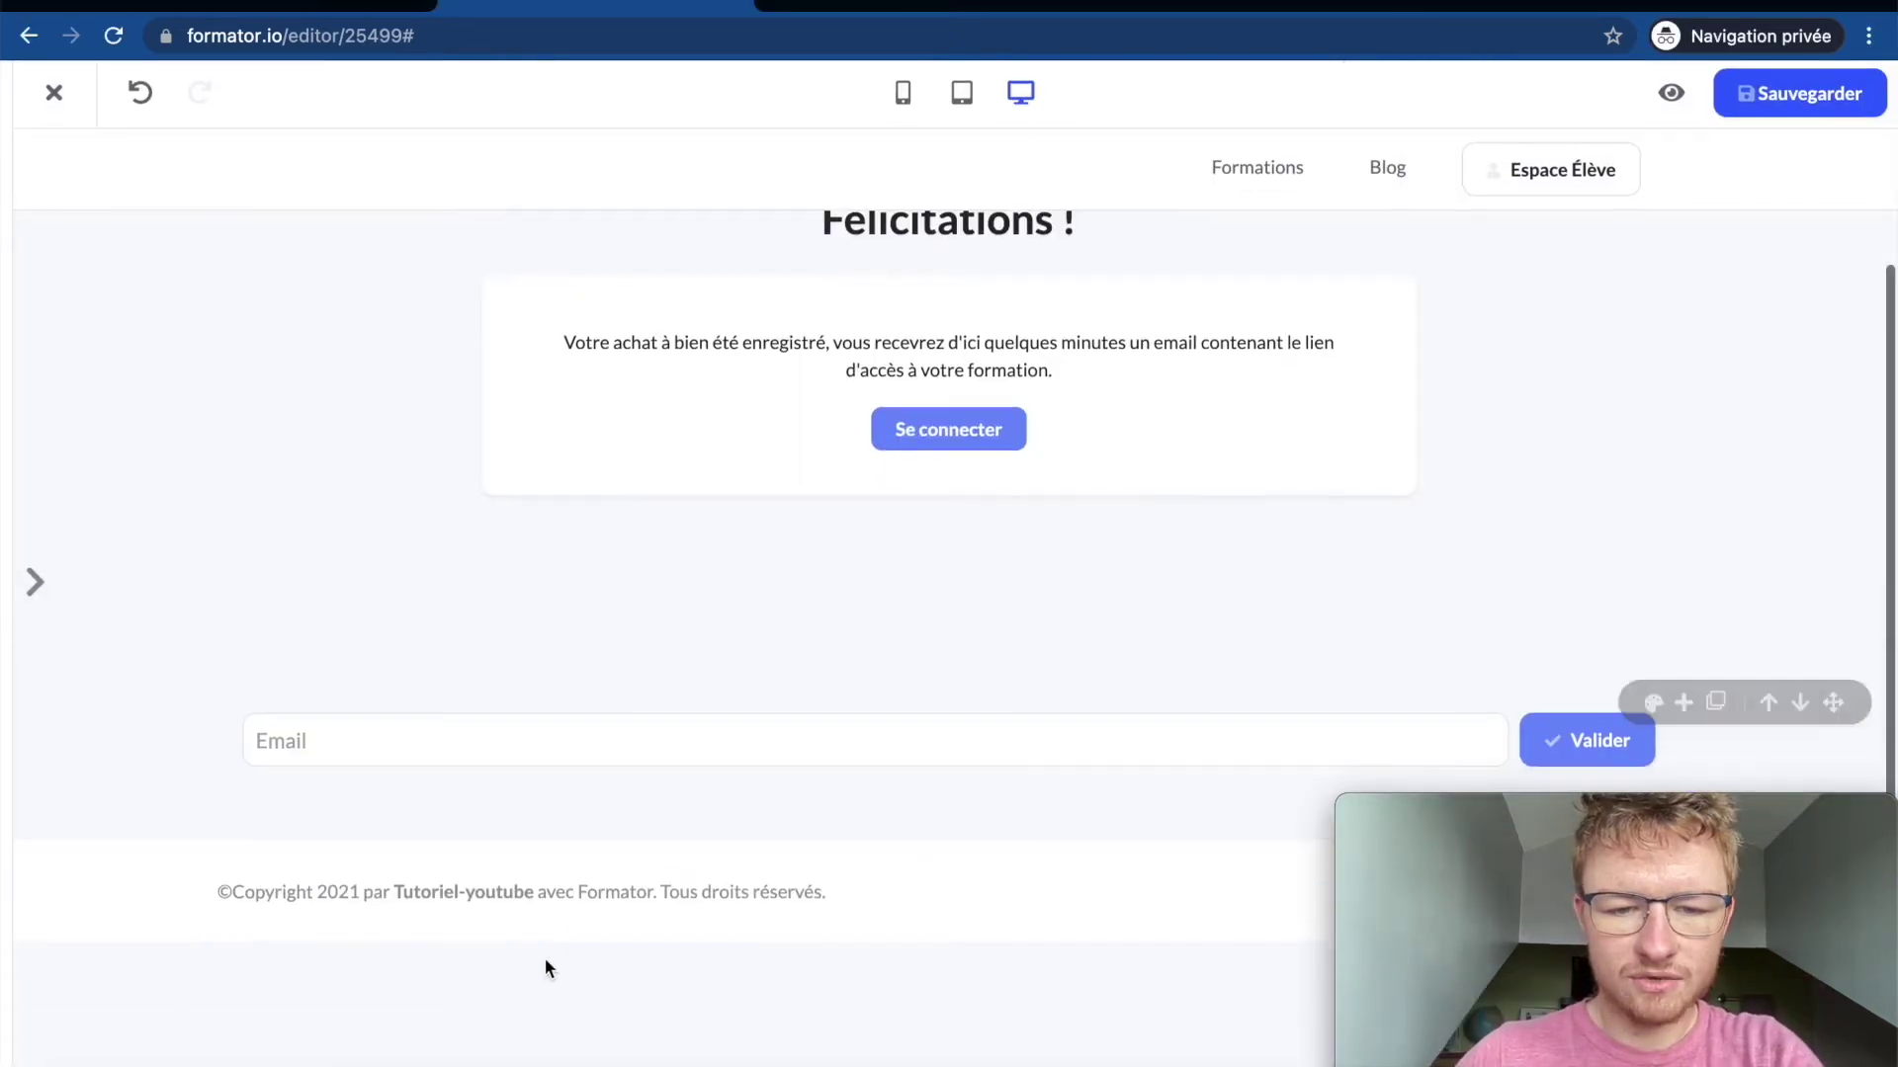
Step: Add a text block below the email form and replace its placeholder with 'Coucou'
click(944, 879)
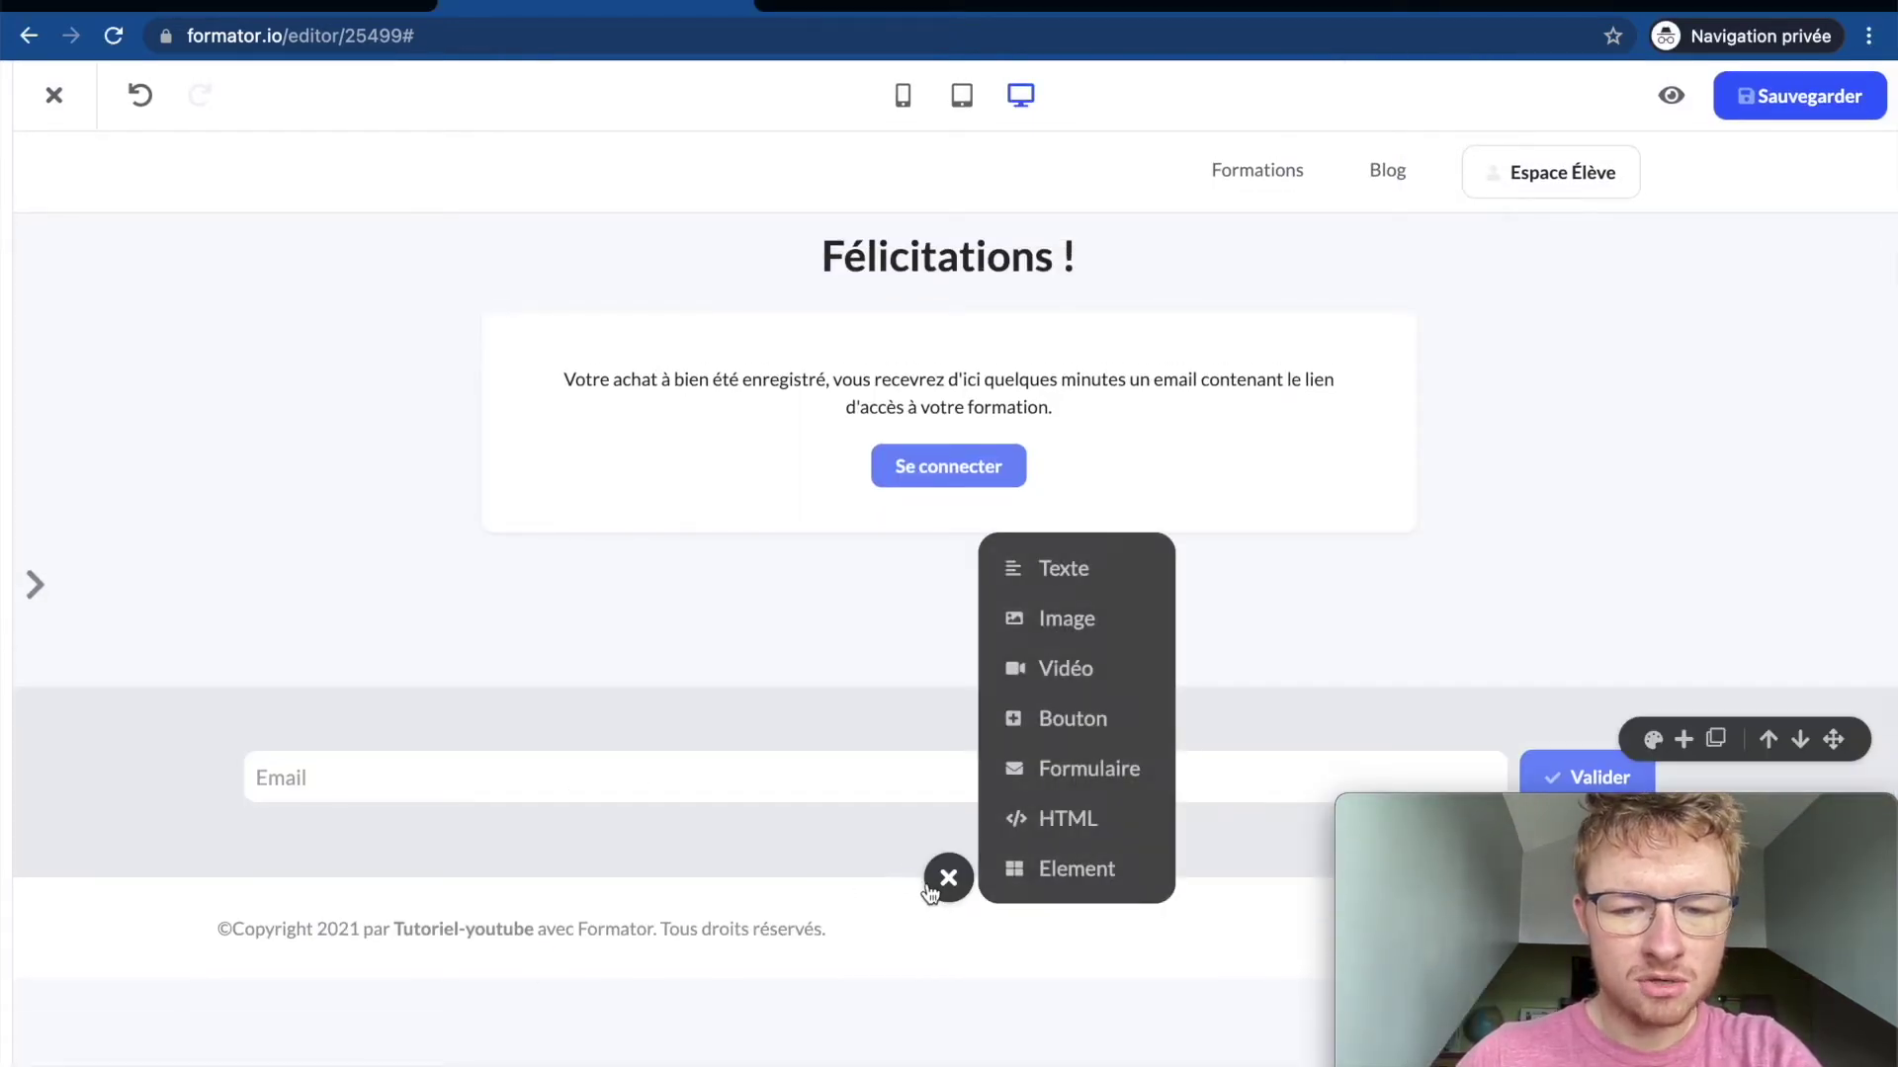
click(1051, 569)
scroll(838, 889, down, 2)
click(838, 816)
key(super+a)
text(CouCou)
key(BackSpace)
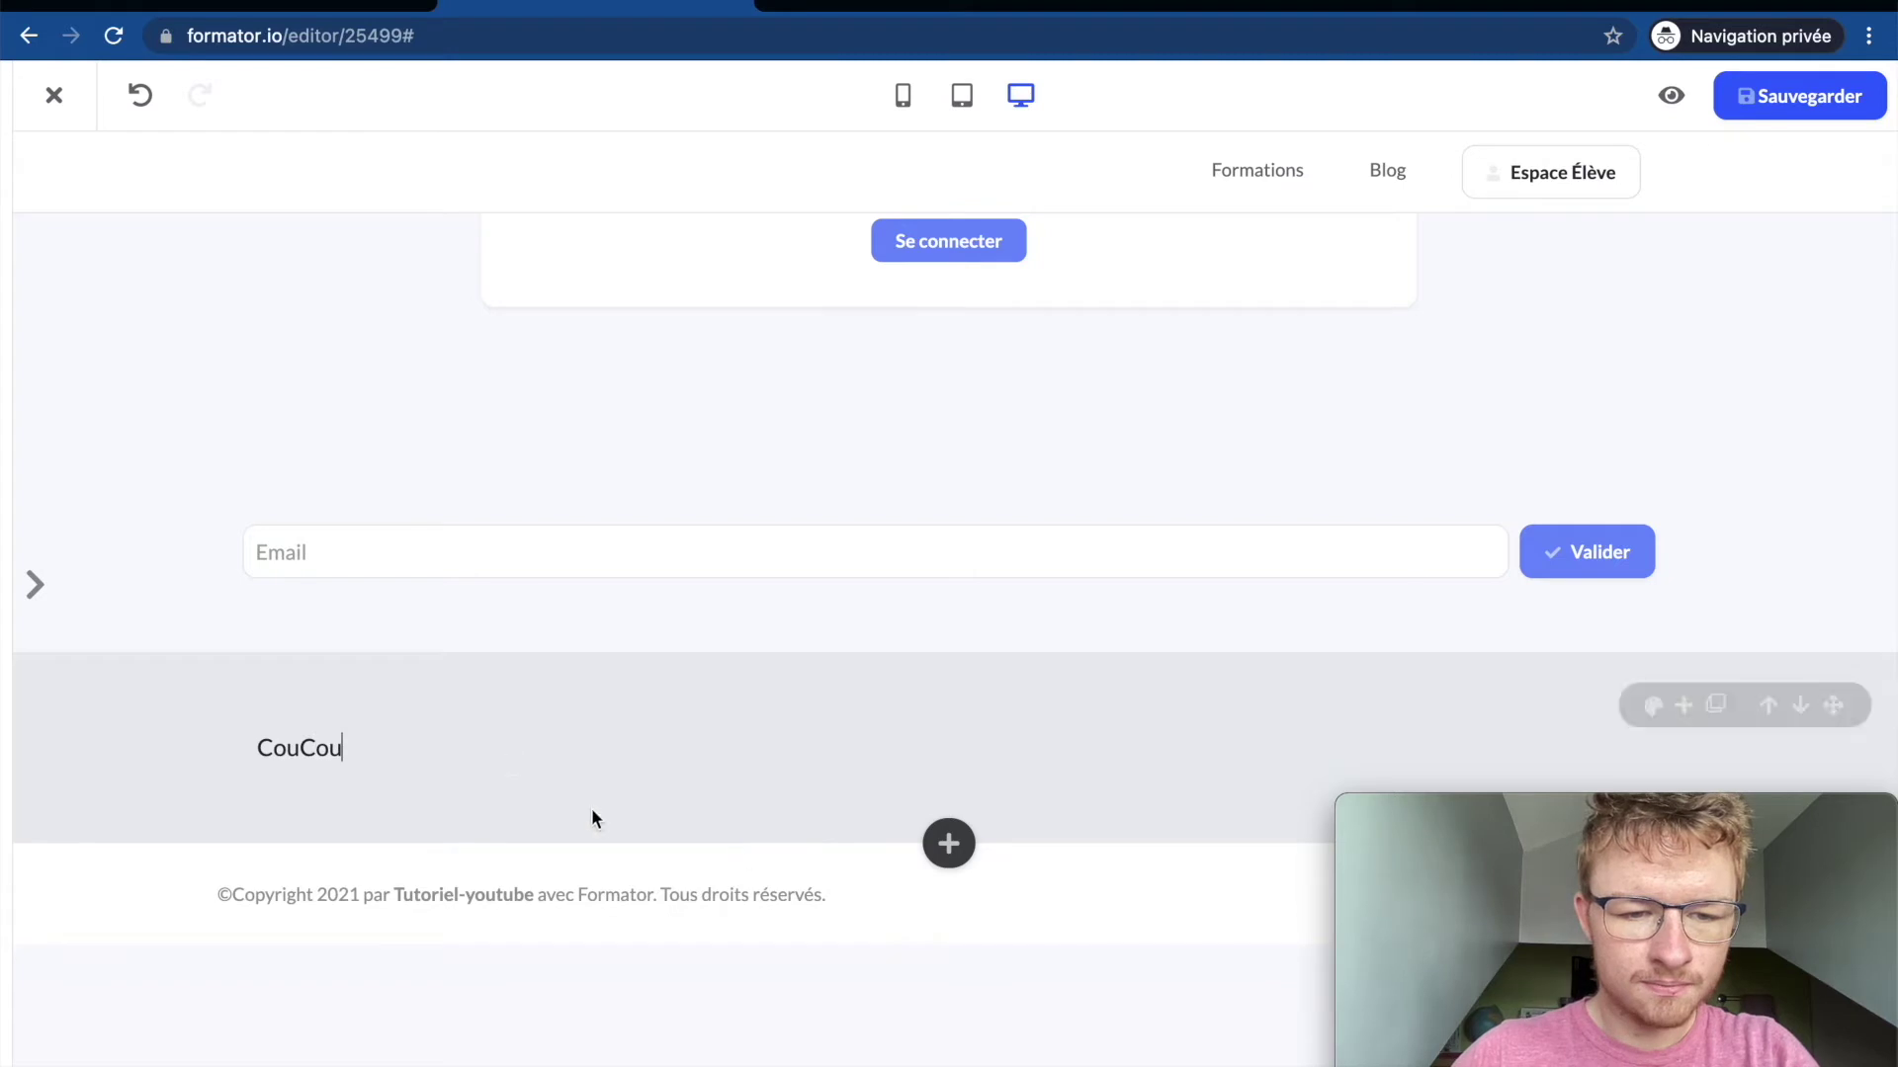
key(BackSpace)
key(BackSpace)
text(cou)
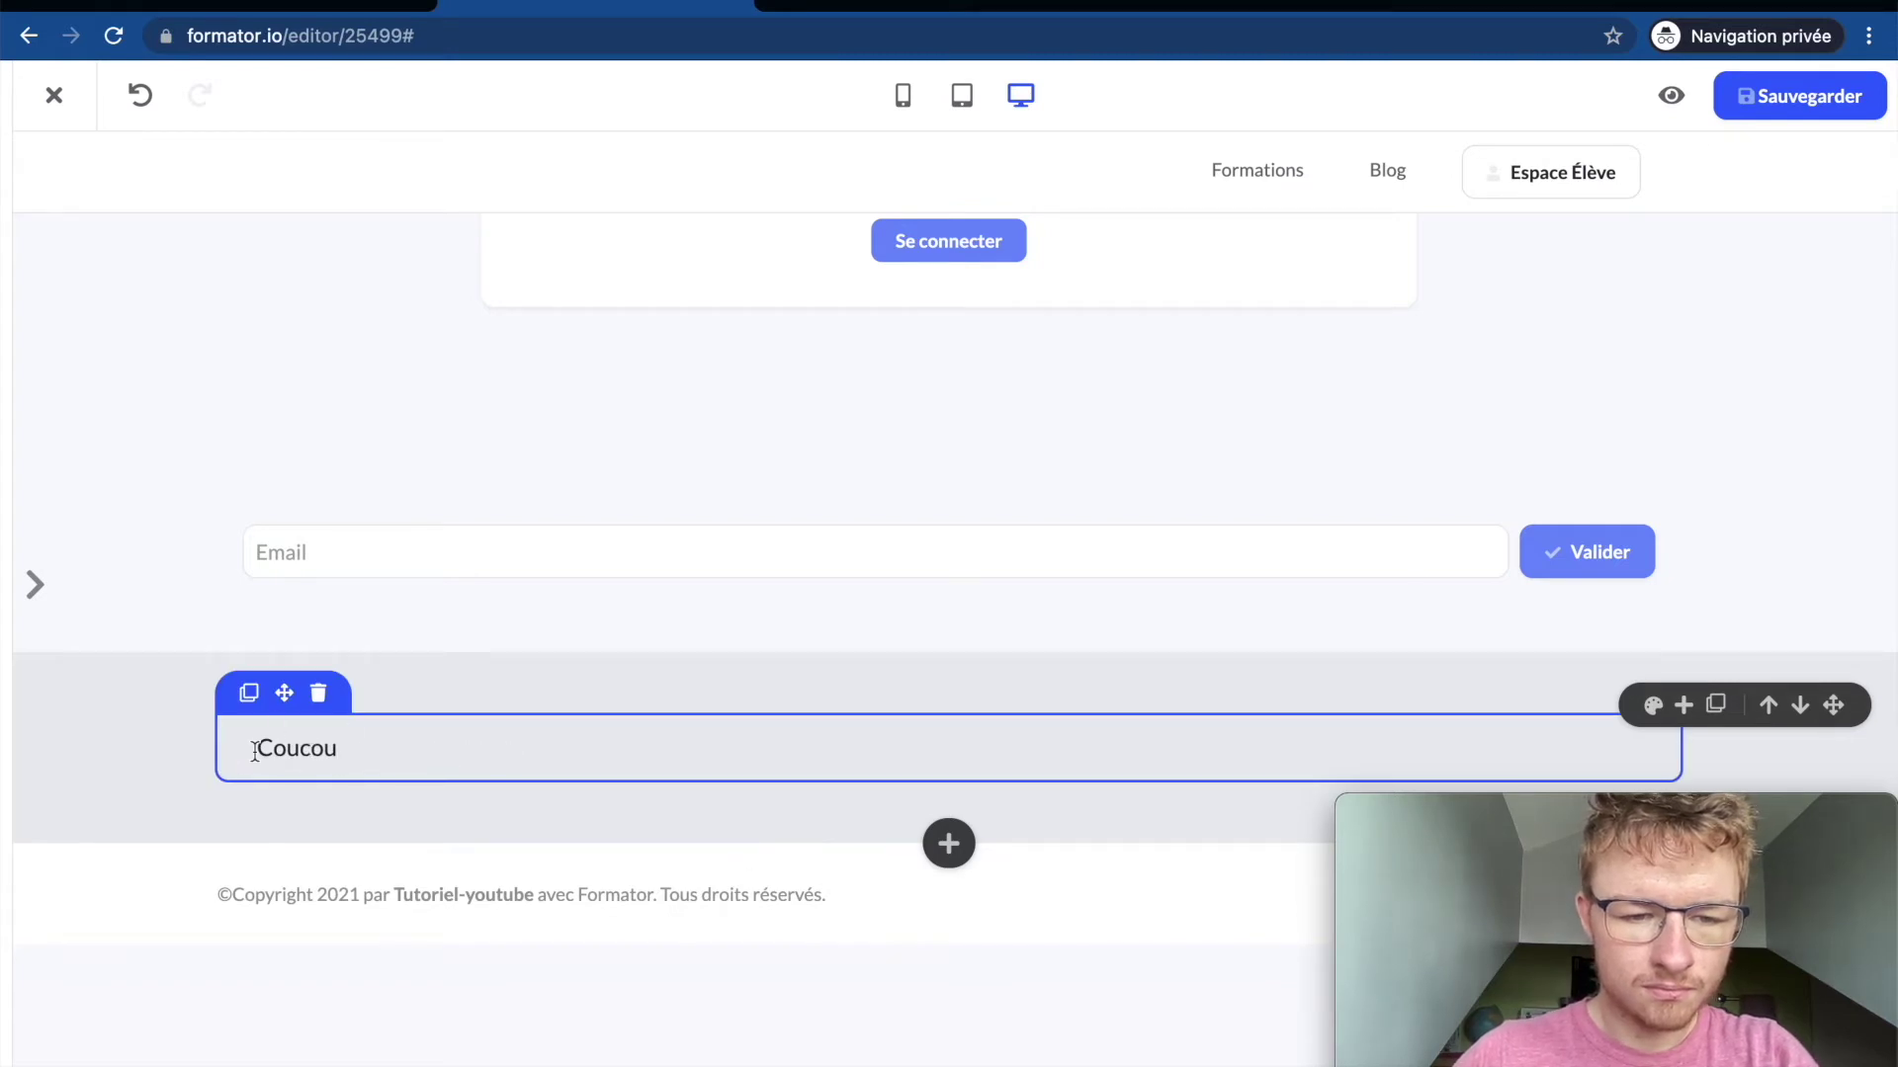
Step: Make 'Coucou' a centred Heading 1 and move its section to the top of the page
double_click(255, 751)
click(316, 693)
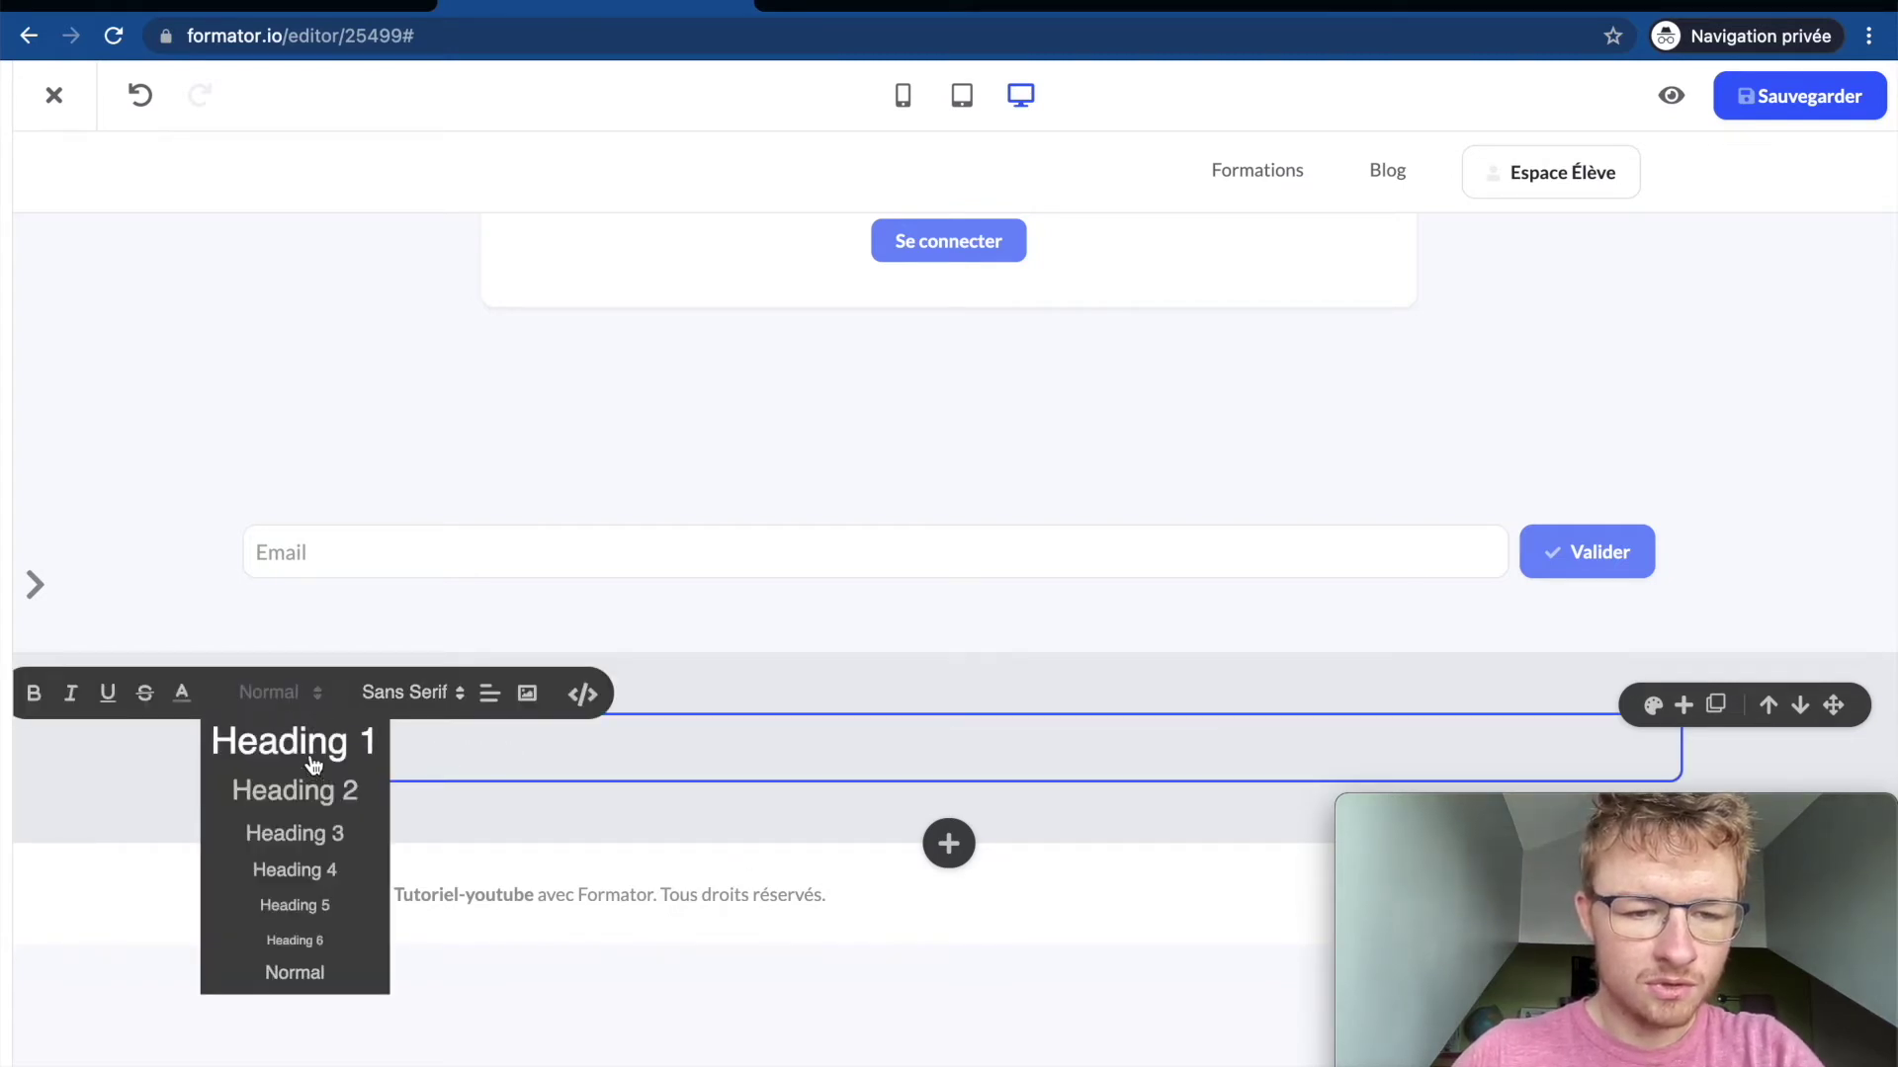
click(317, 746)
click(519, 690)
click(530, 766)
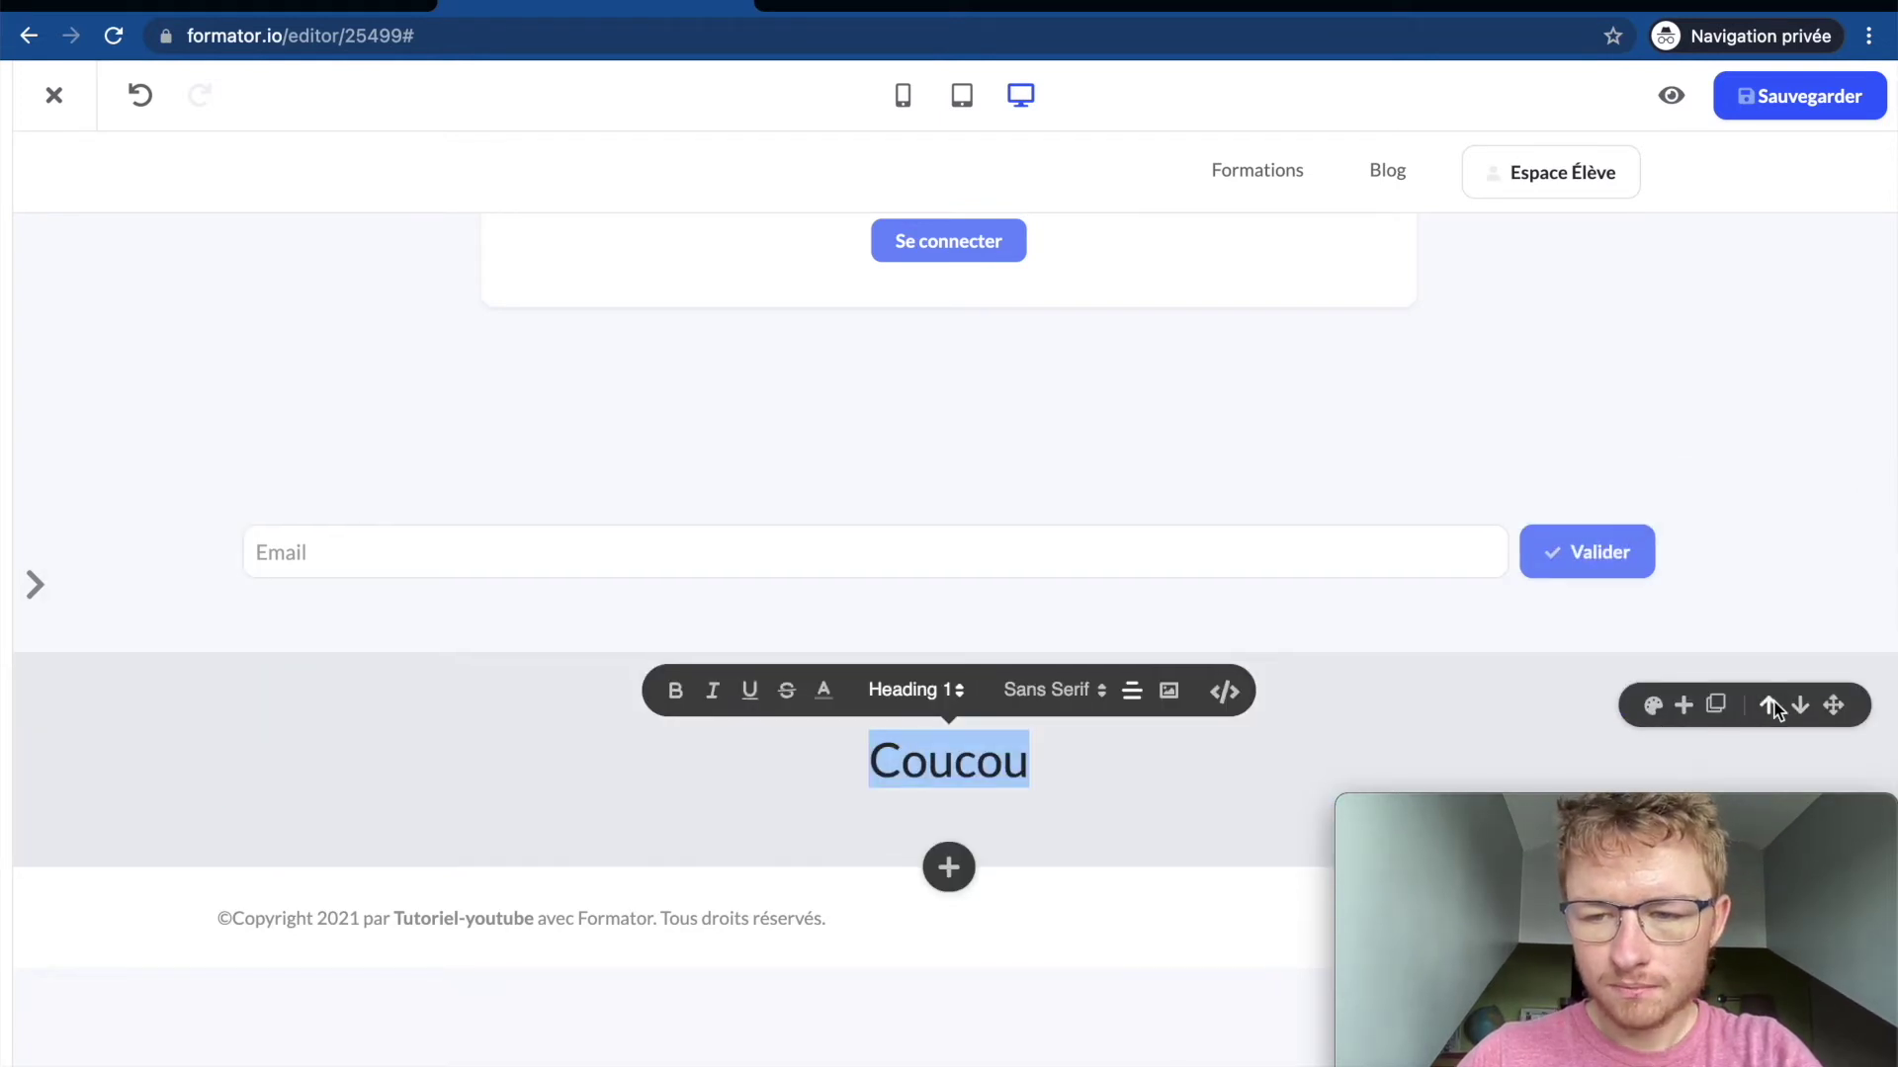
click(1769, 706)
click(1770, 514)
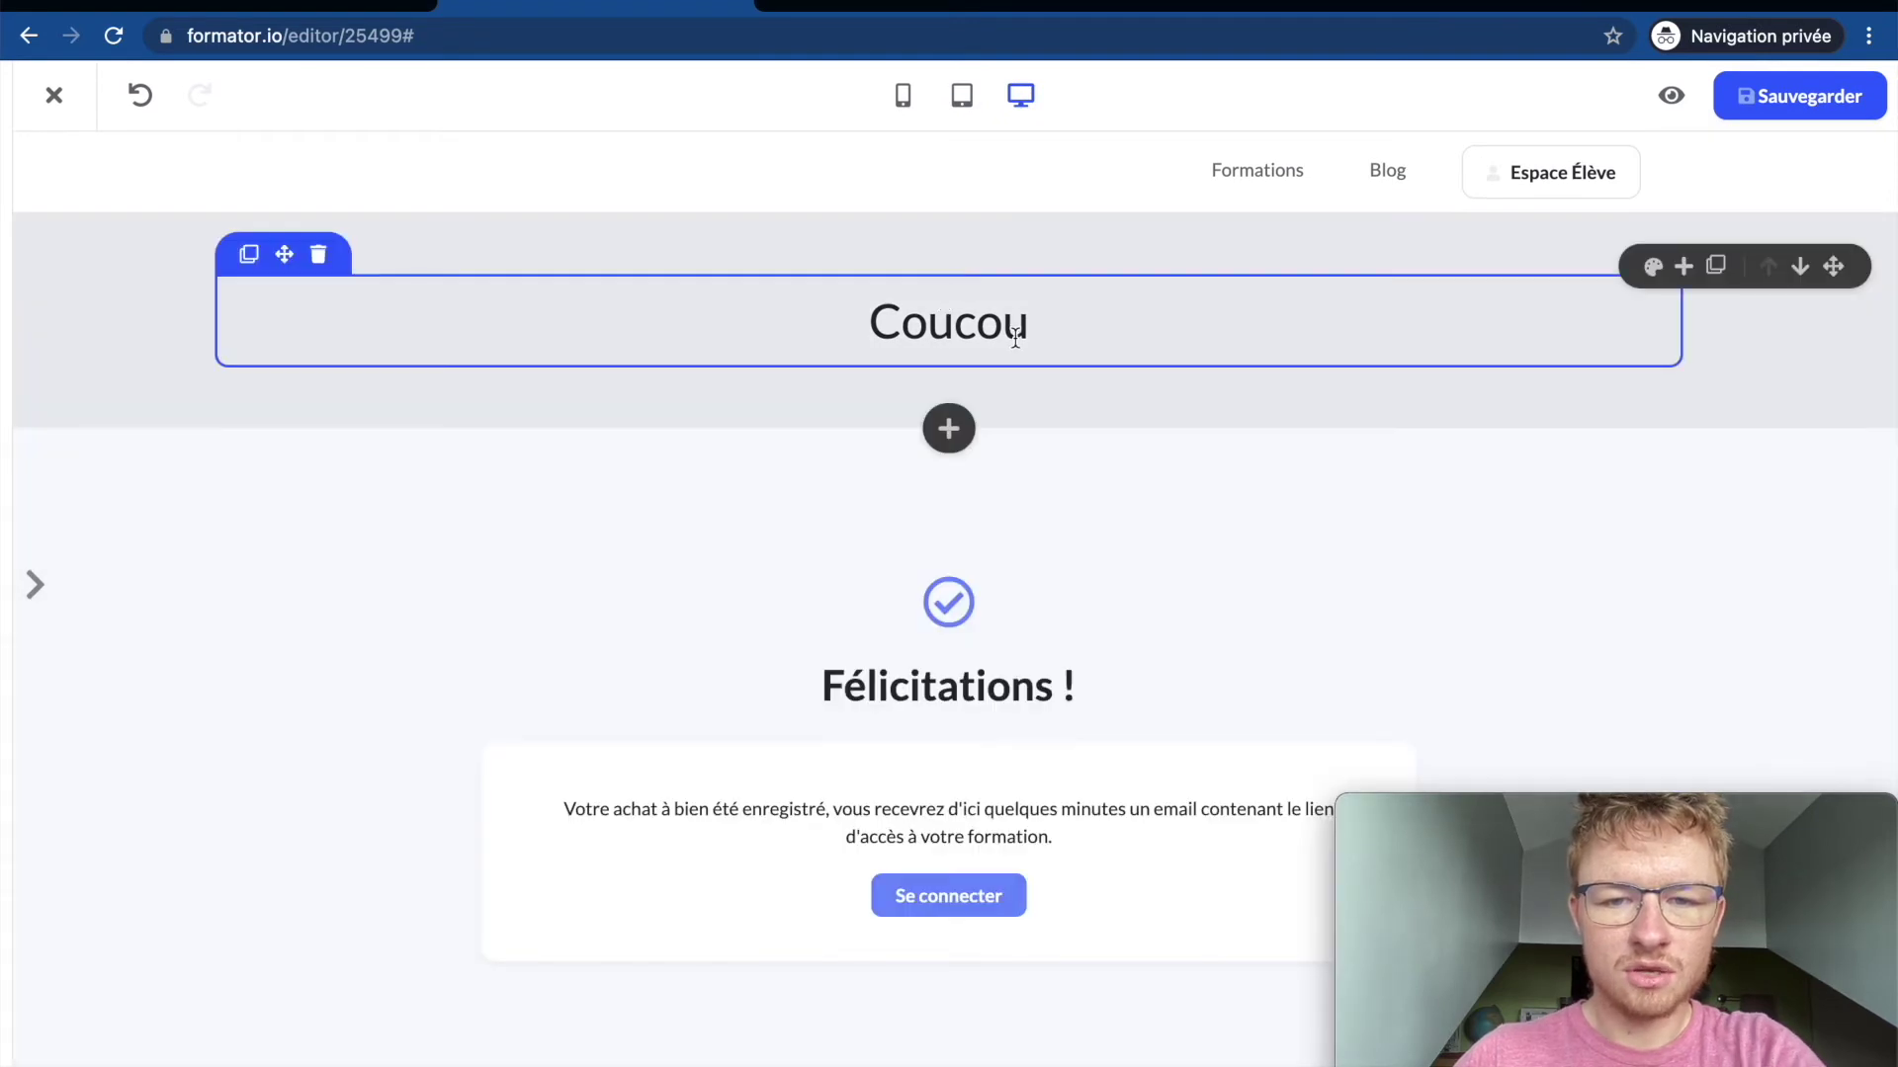
Step: Add a text block beside the Coucou heading and type 'co' over its placeholder
double_click(1015, 336)
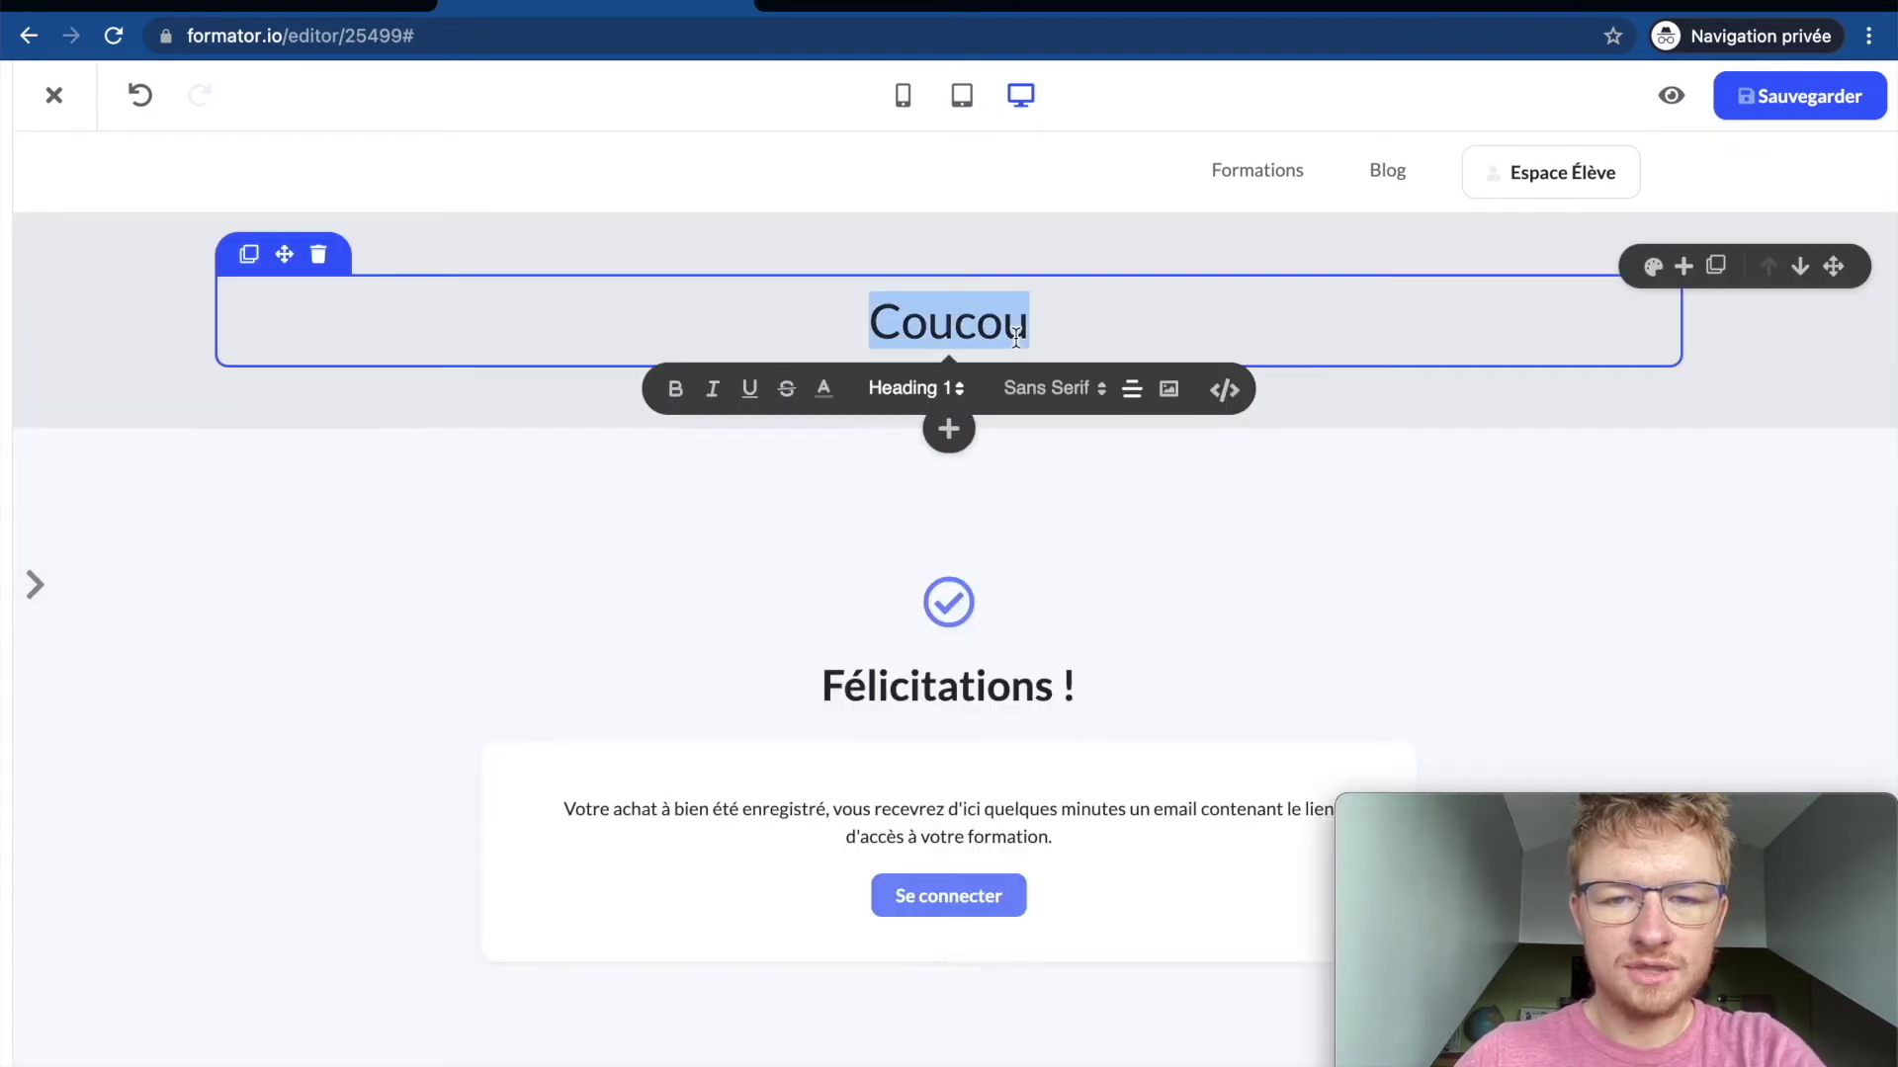
scroll(912, 698, down, 3)
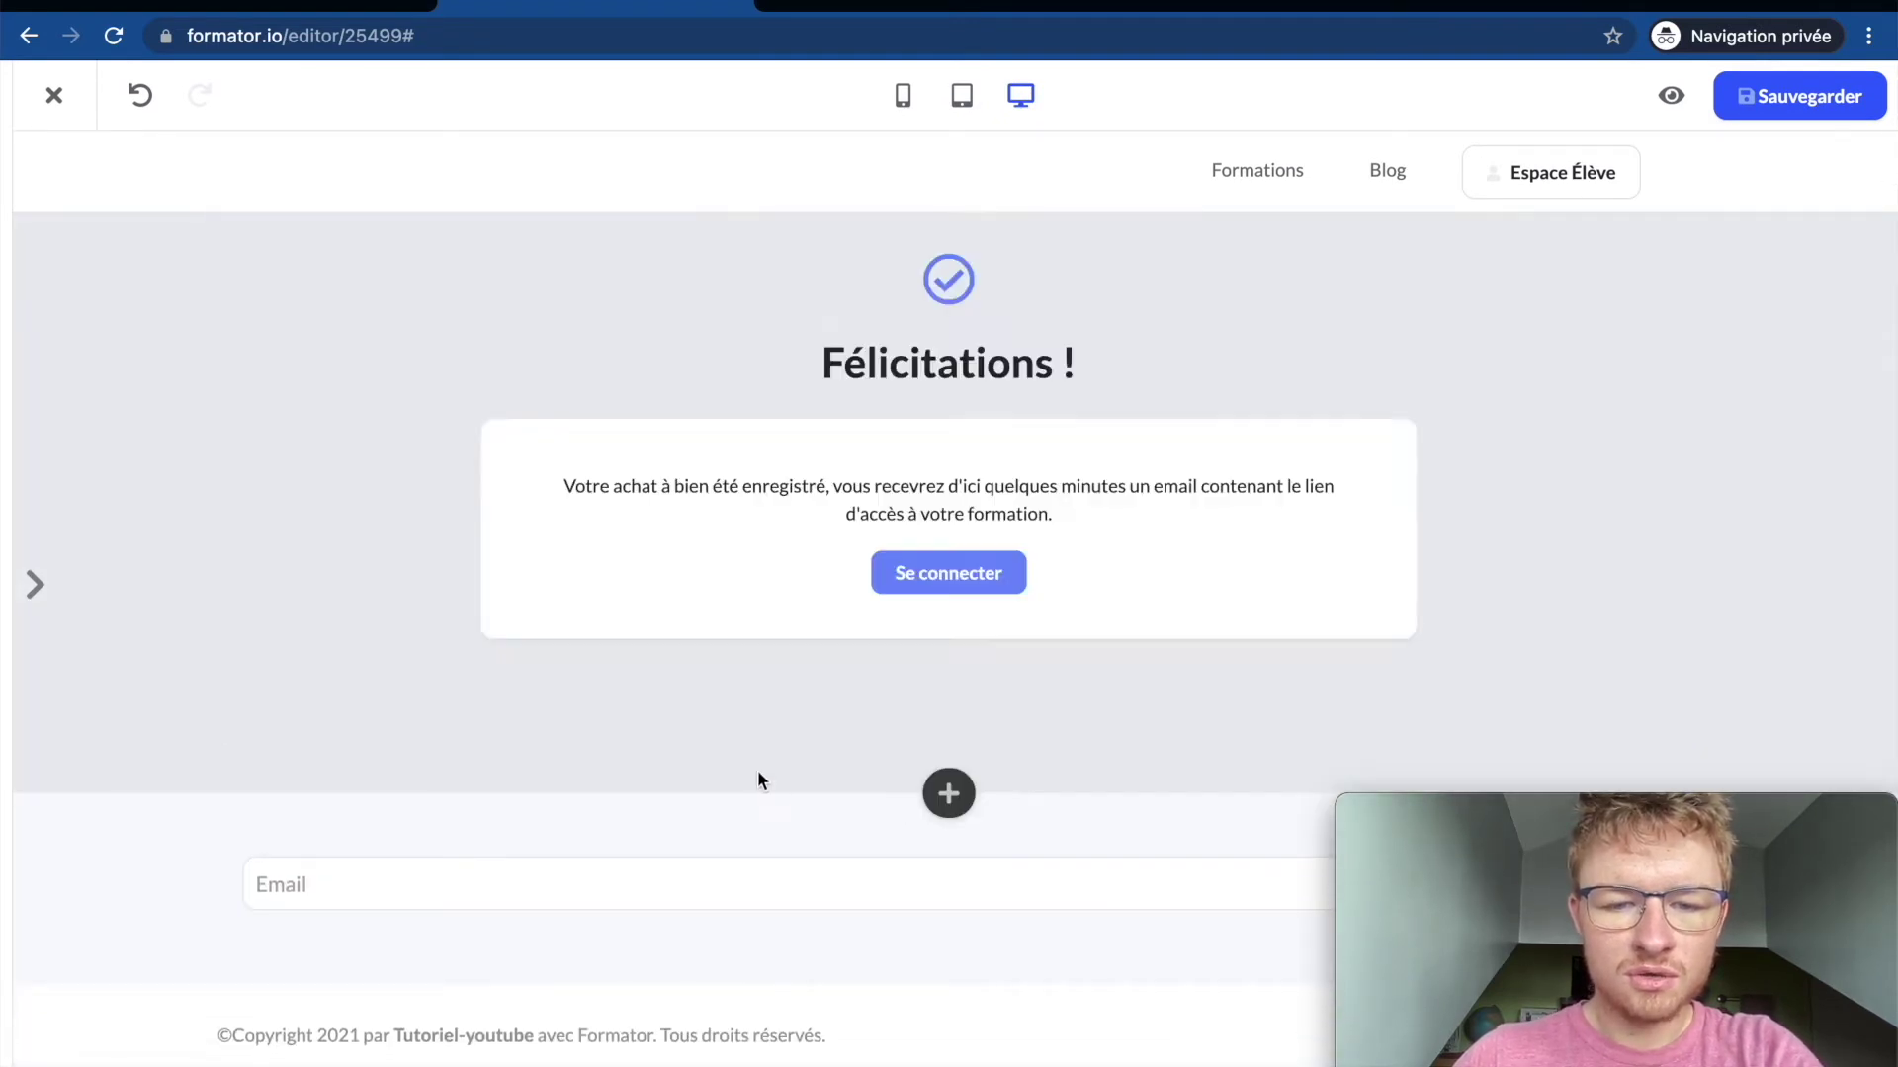
click(758, 889)
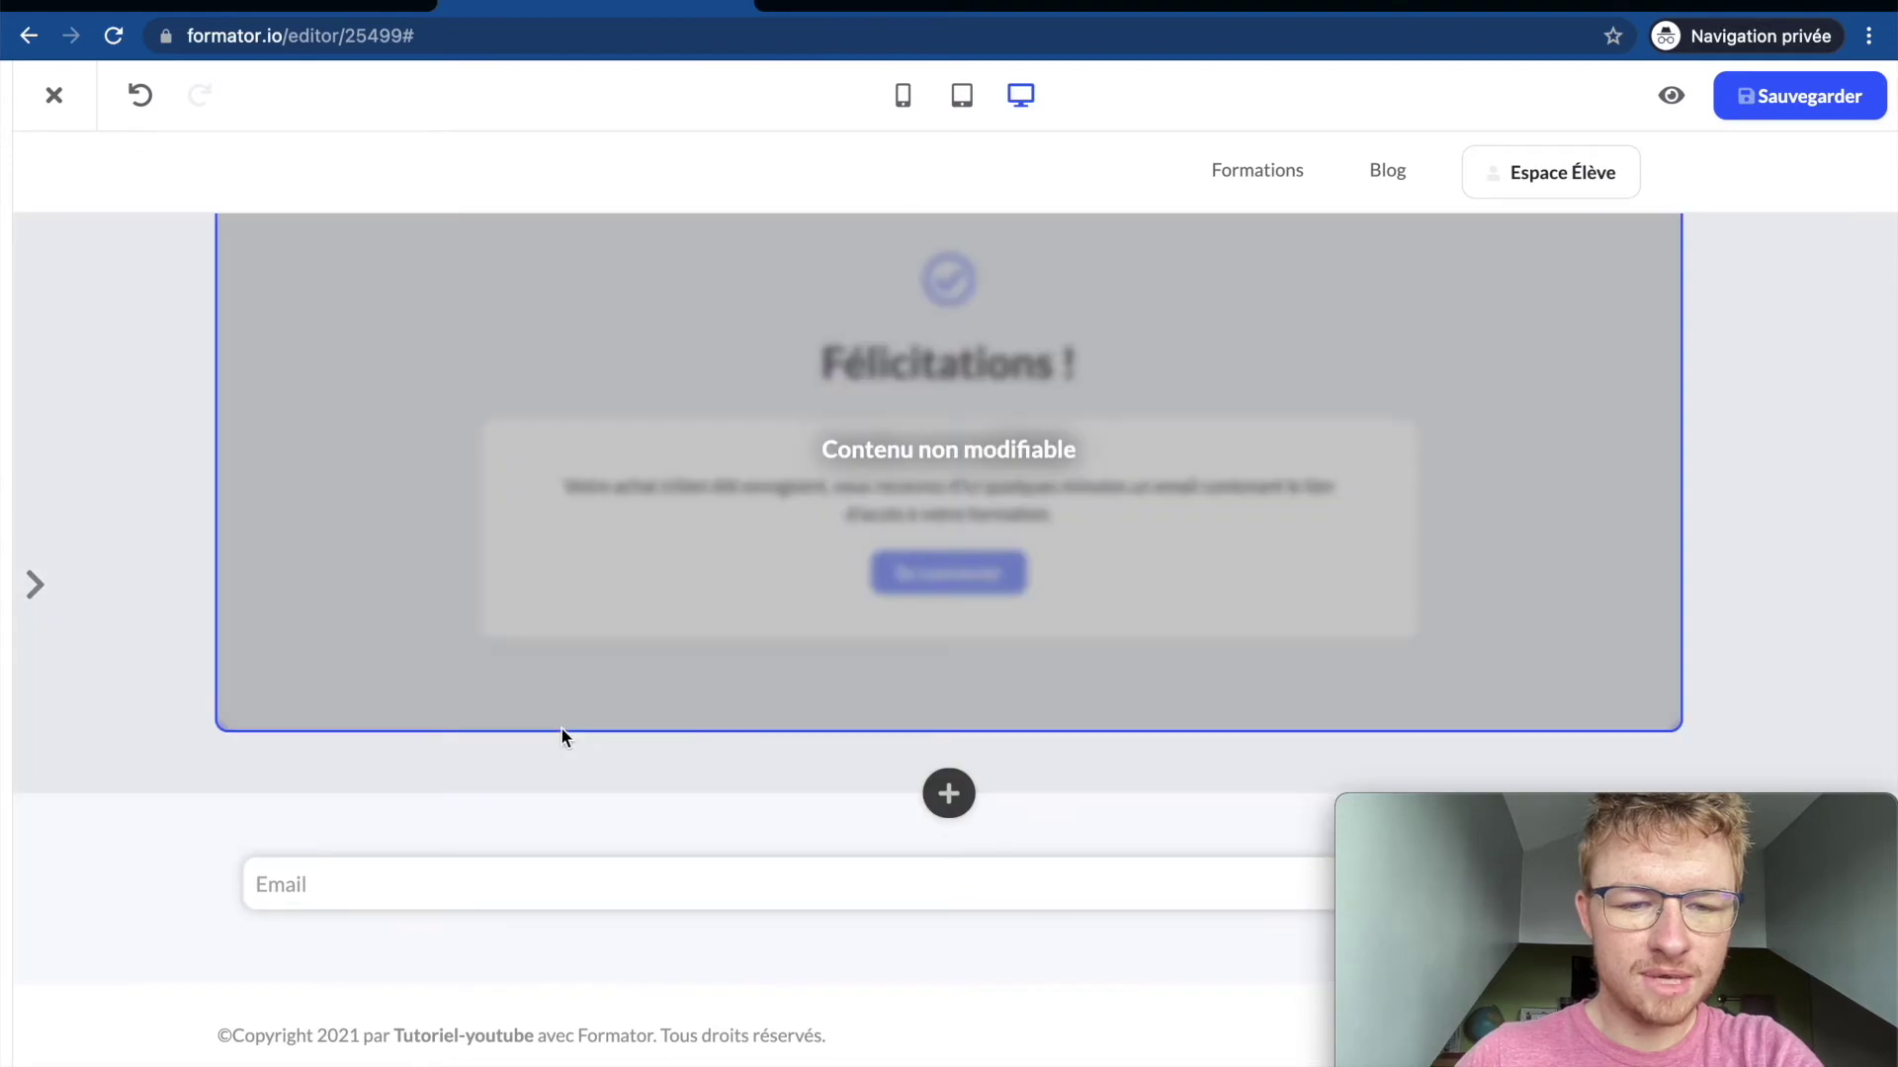
scroll(559, 621, up, 3)
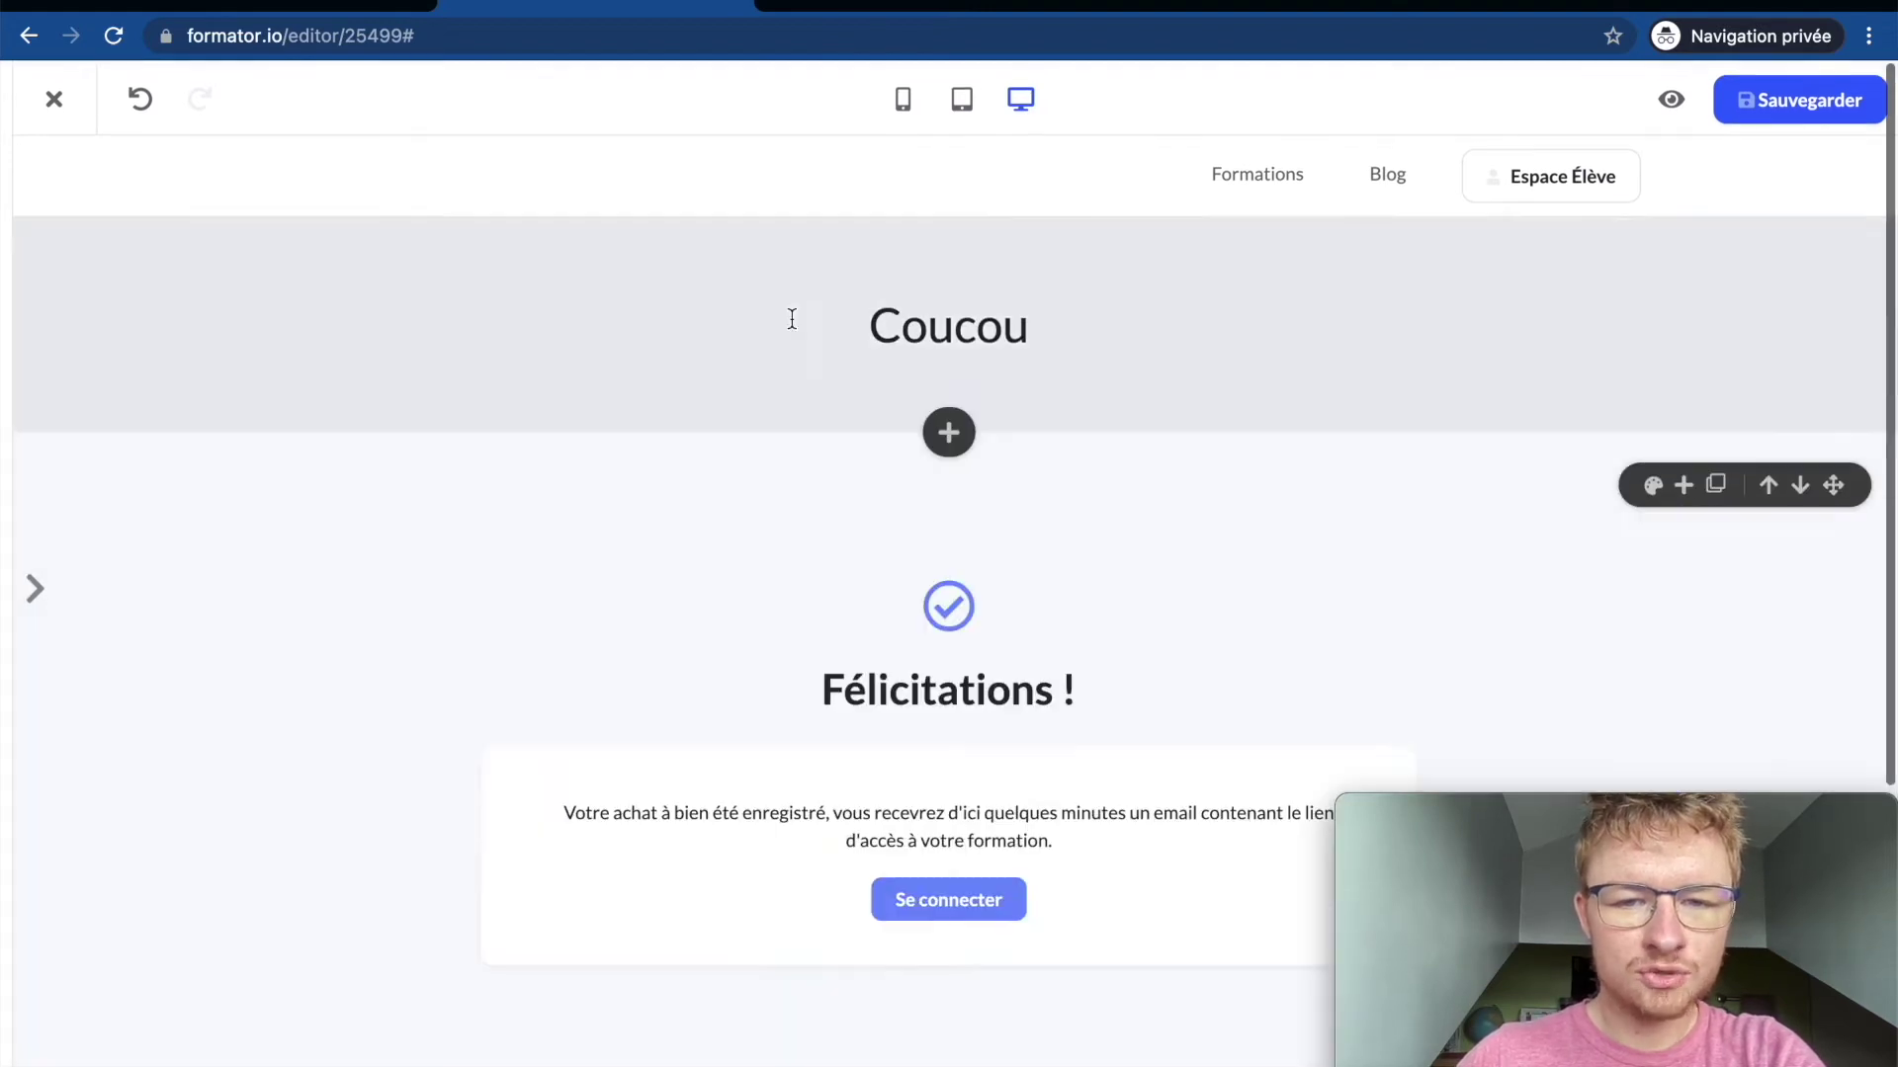
click(1682, 266)
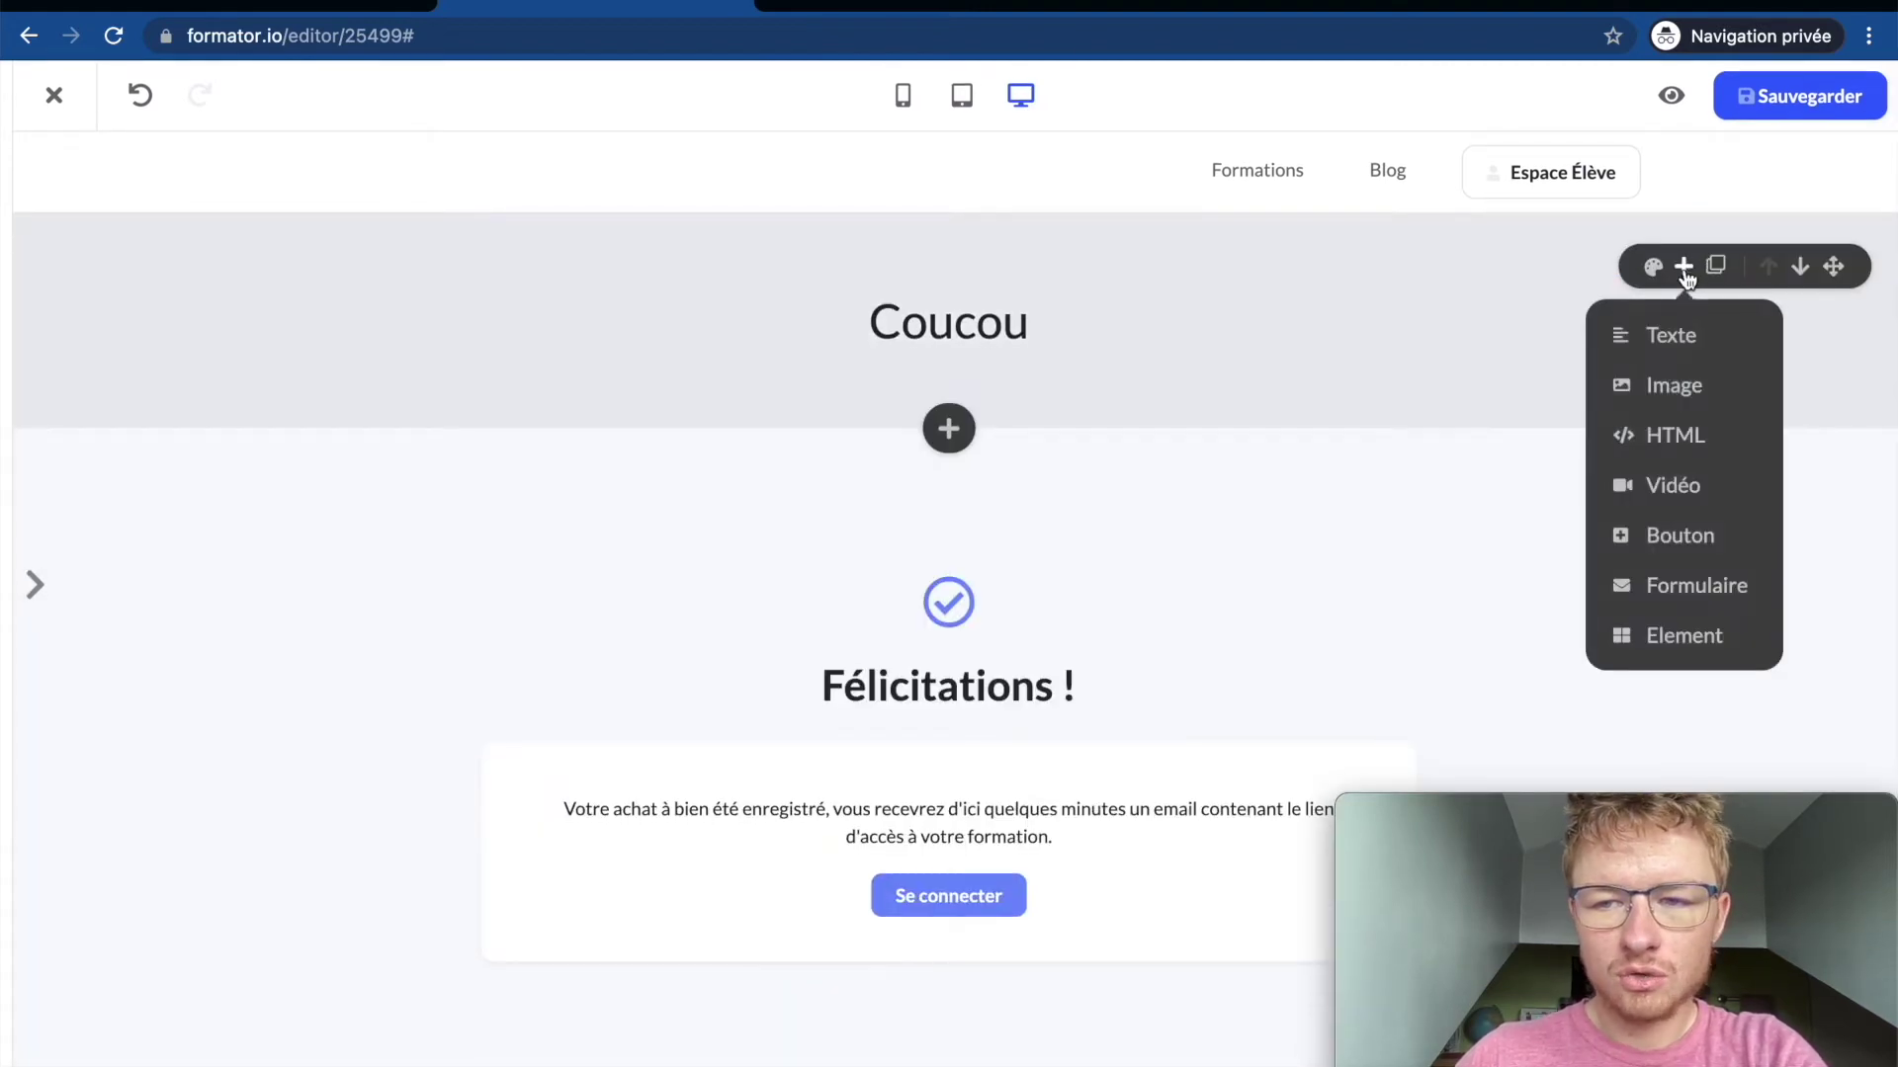
click(1674, 330)
triple_click(1197, 423)
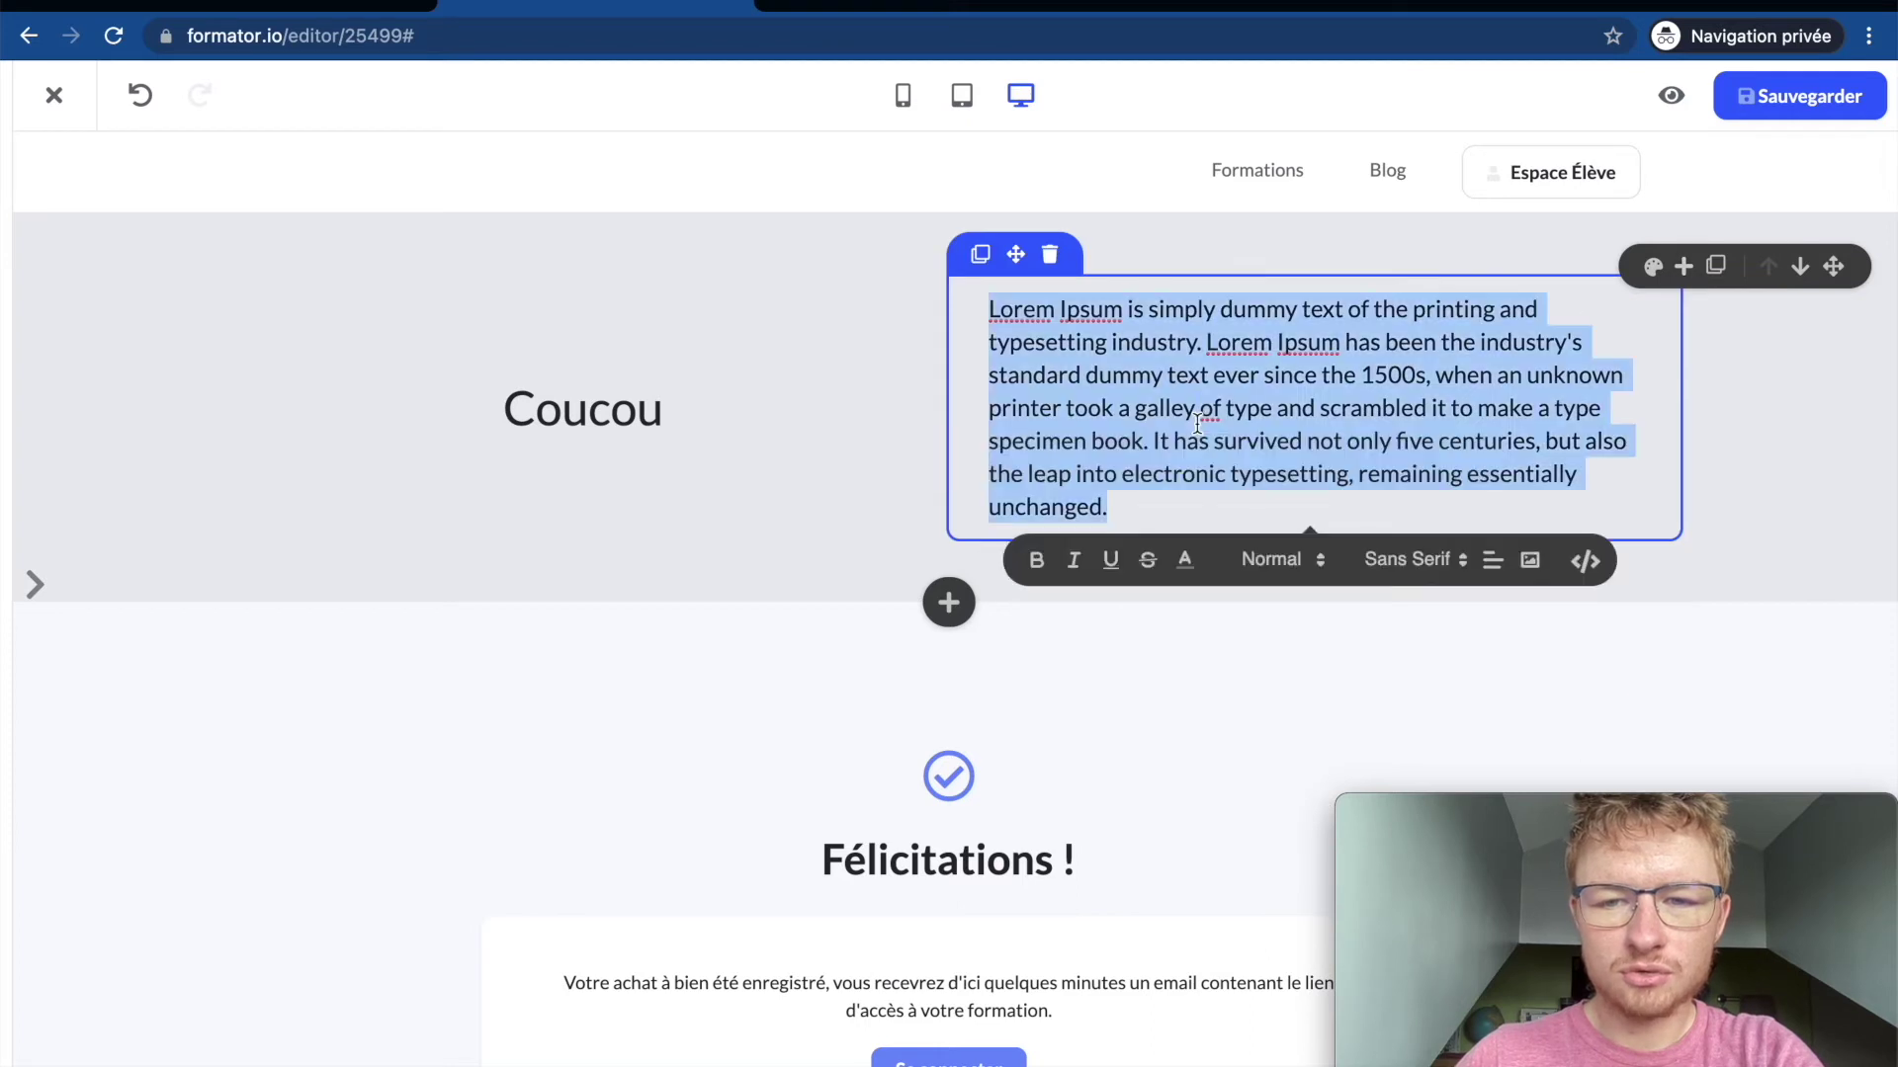
text(cou)
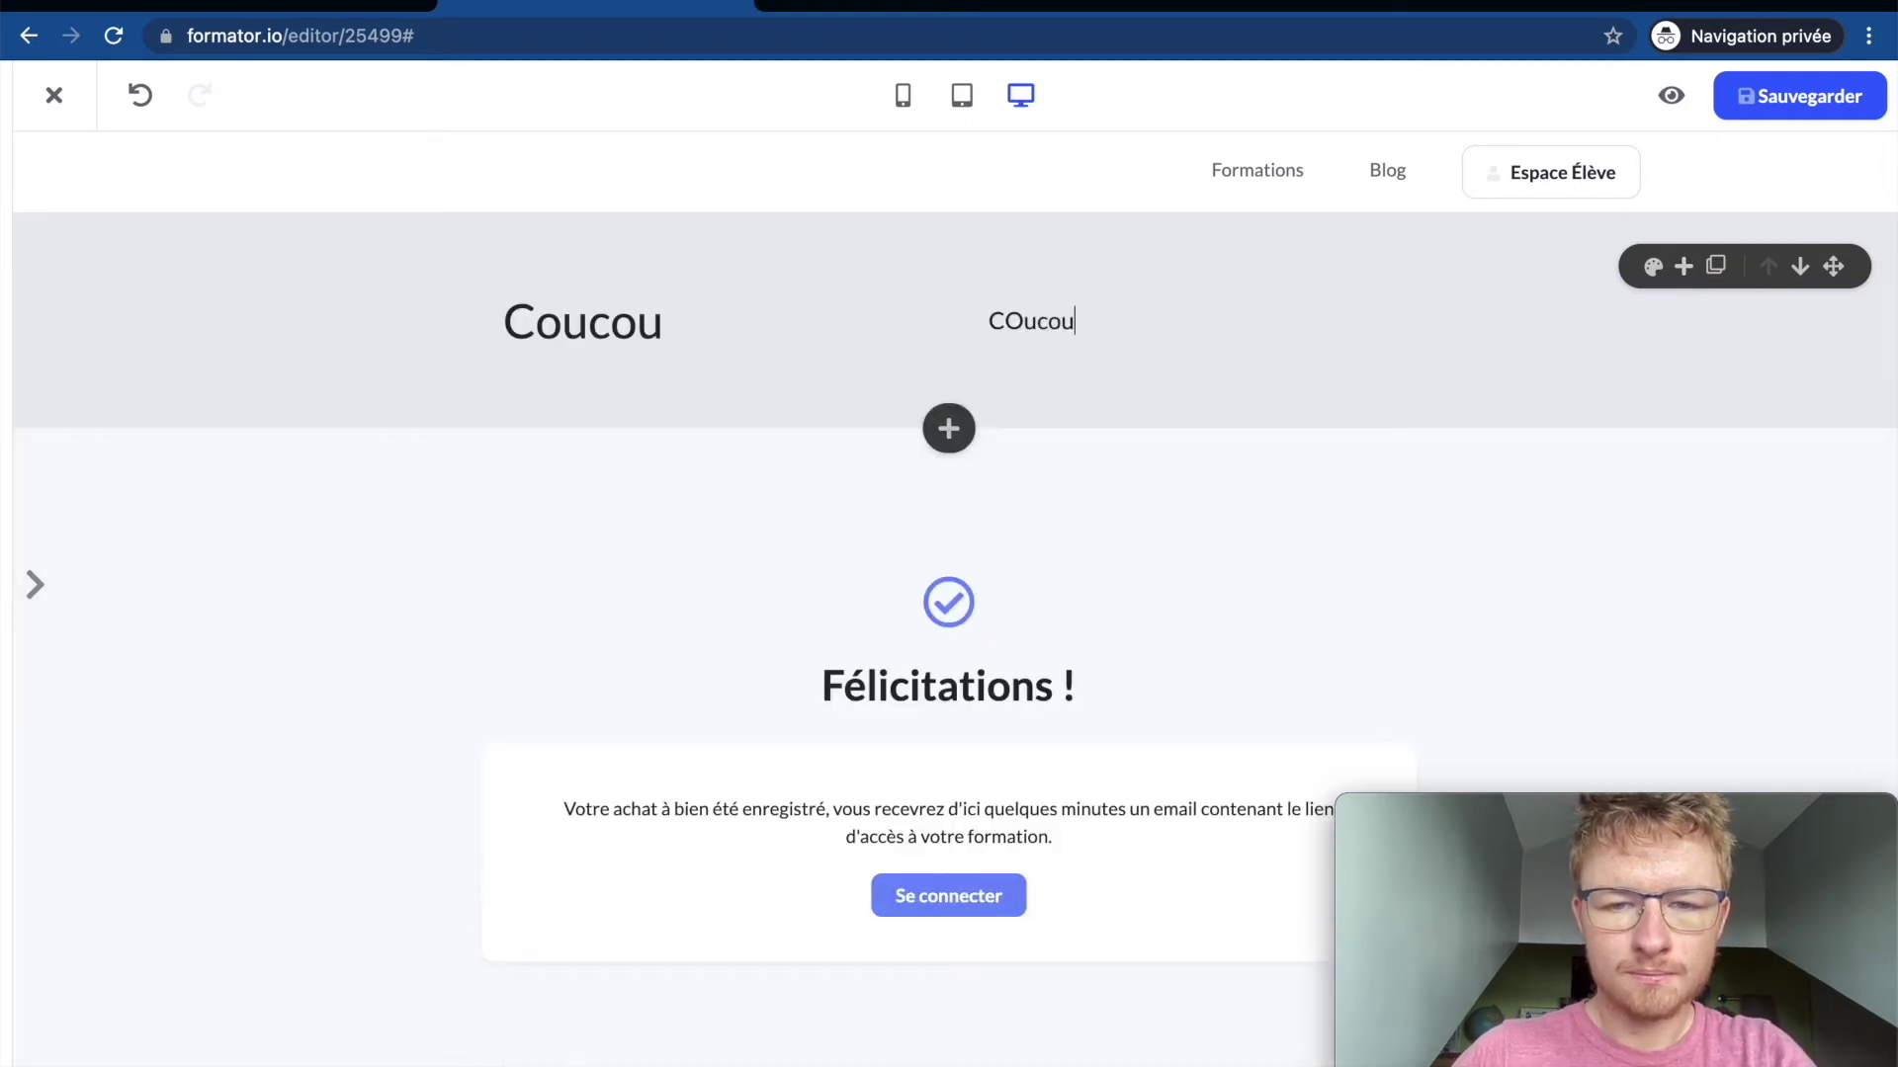
Step: Add another text block, change the section's background colour, and save the page
click(1683, 266)
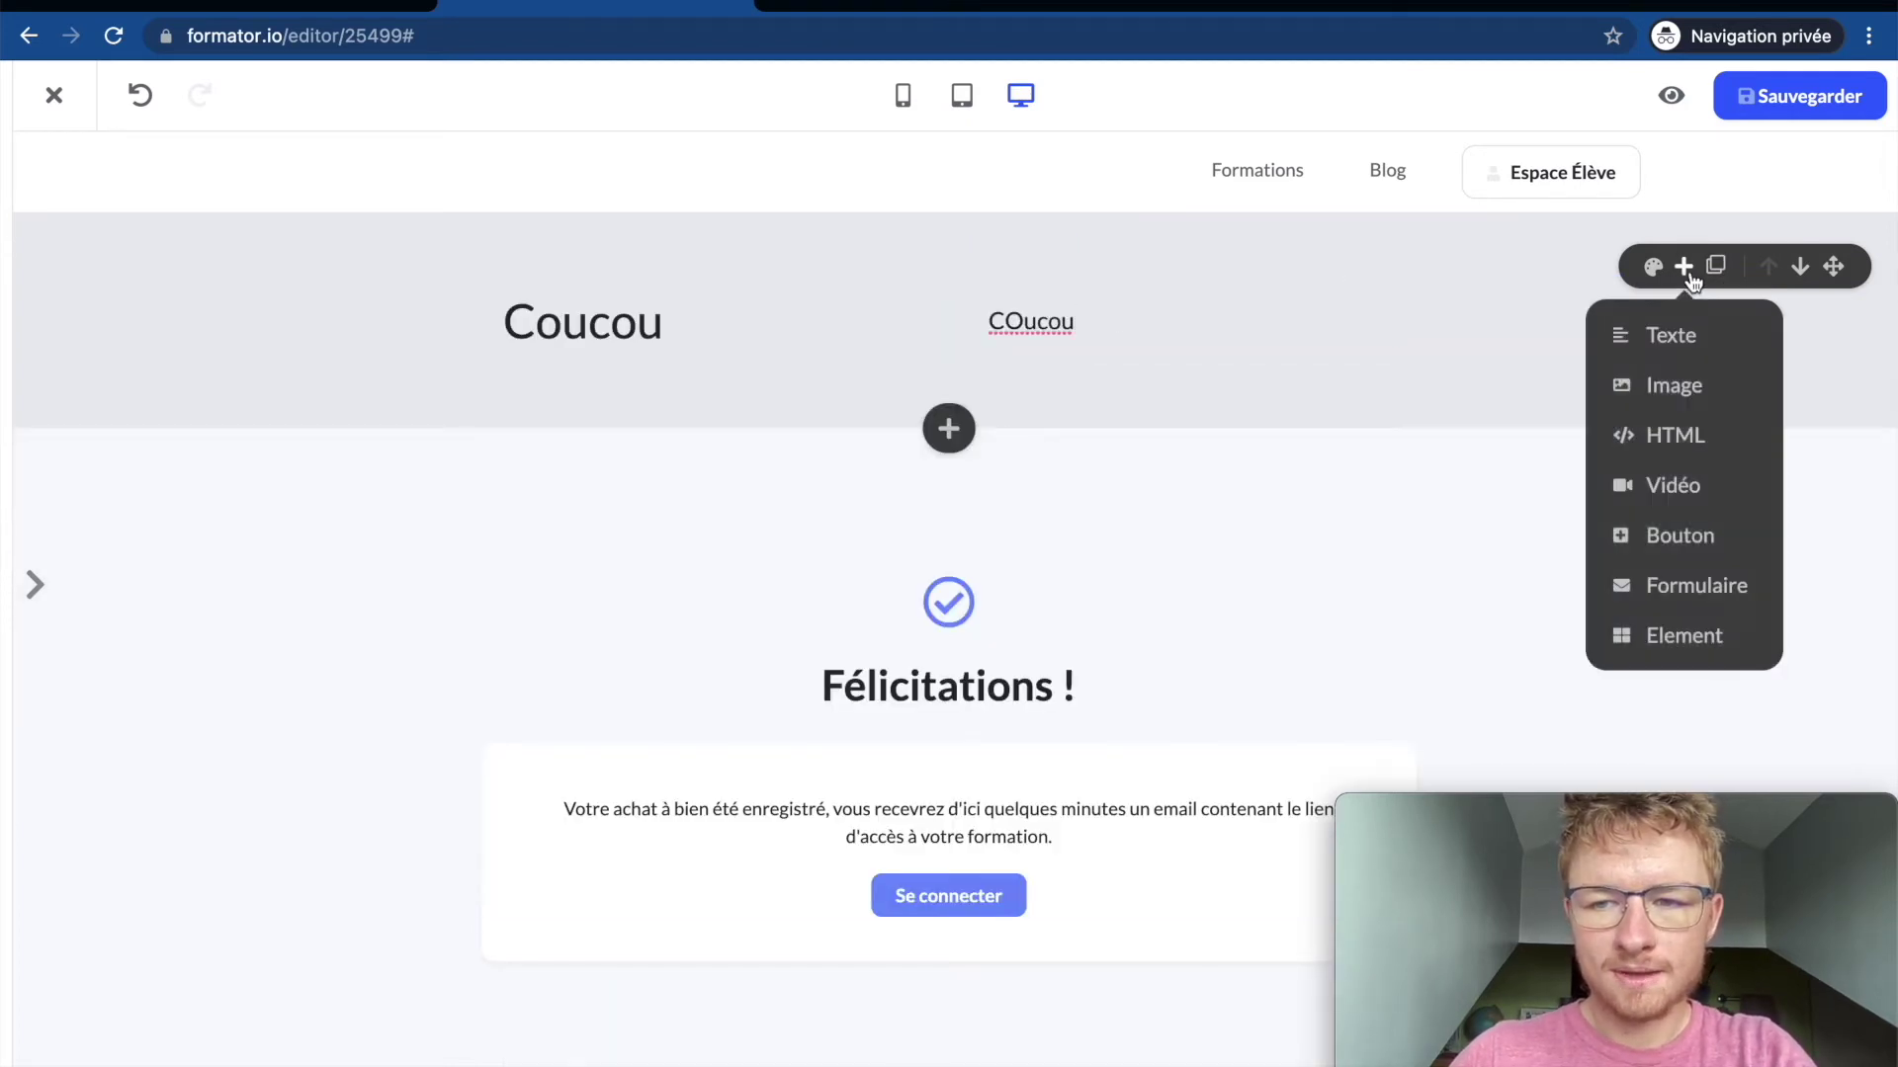
click(1670, 331)
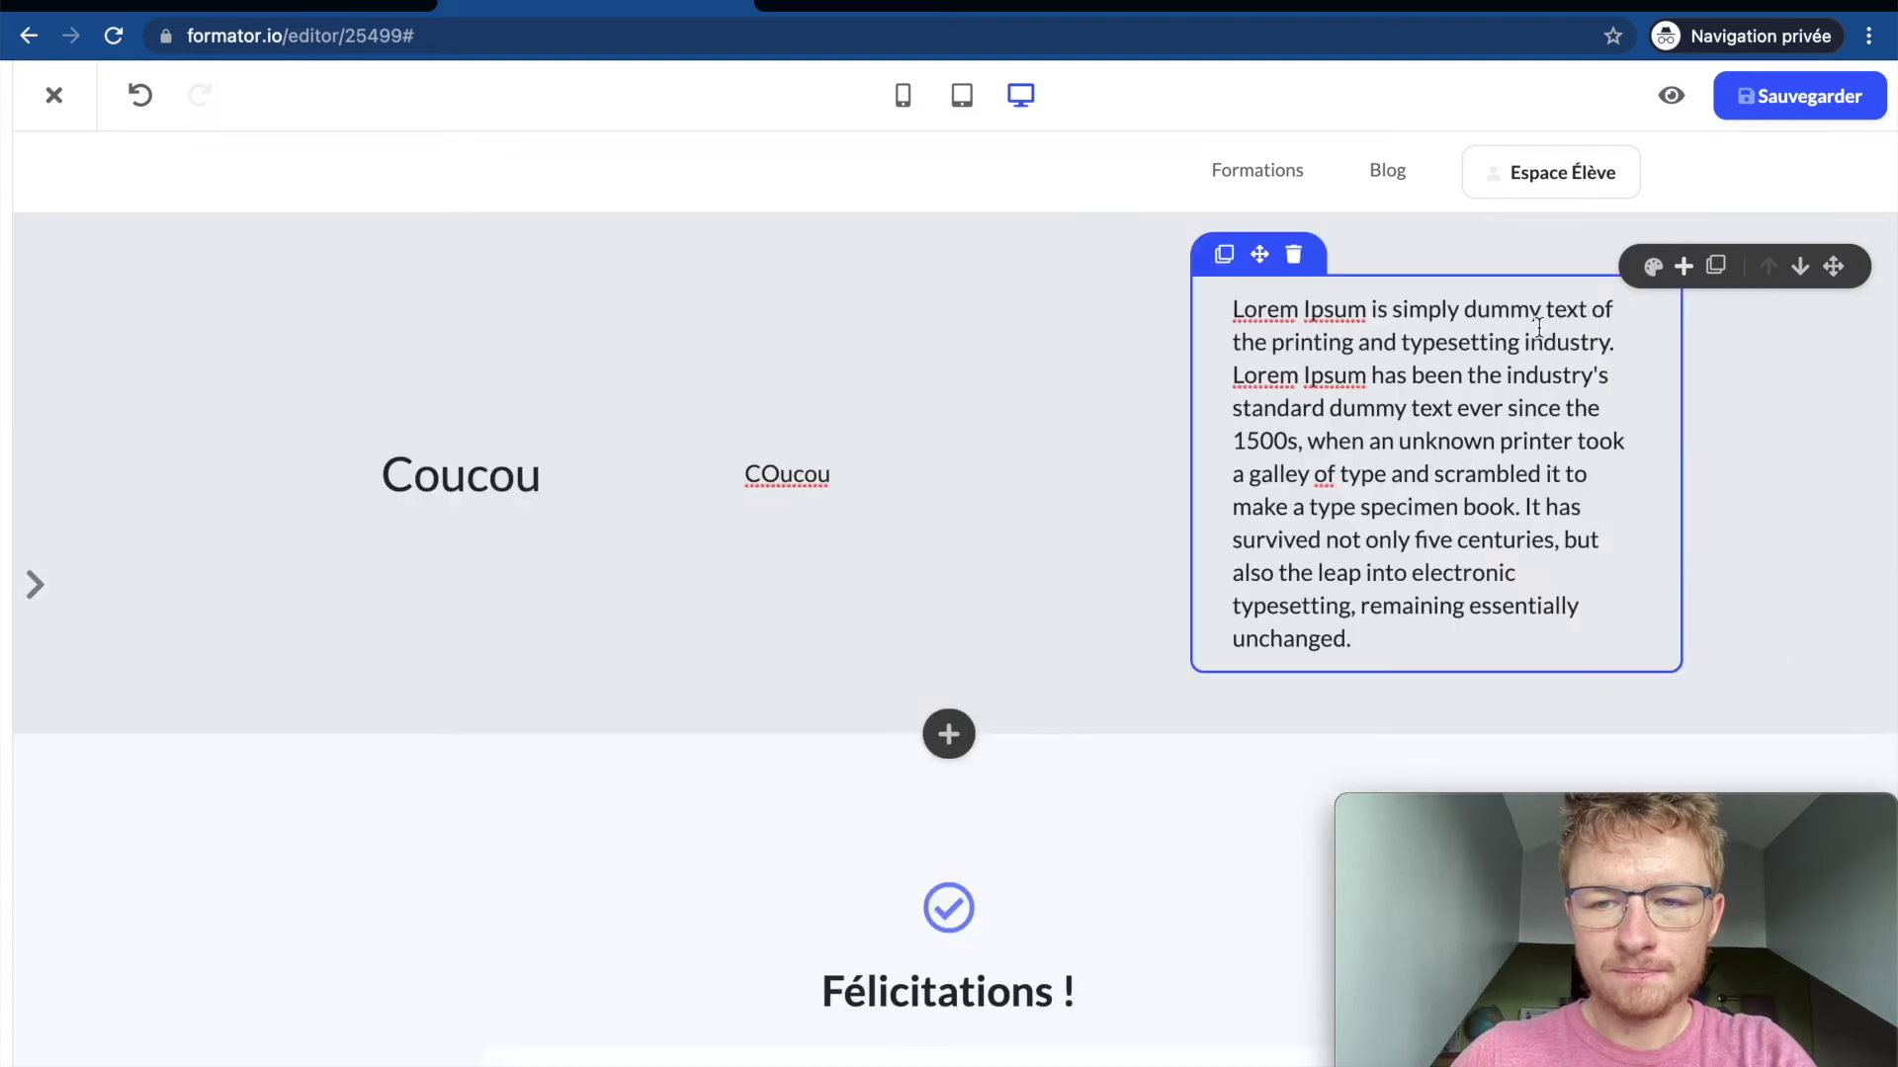
click(1652, 266)
drag(1635, 384, 1613, 297)
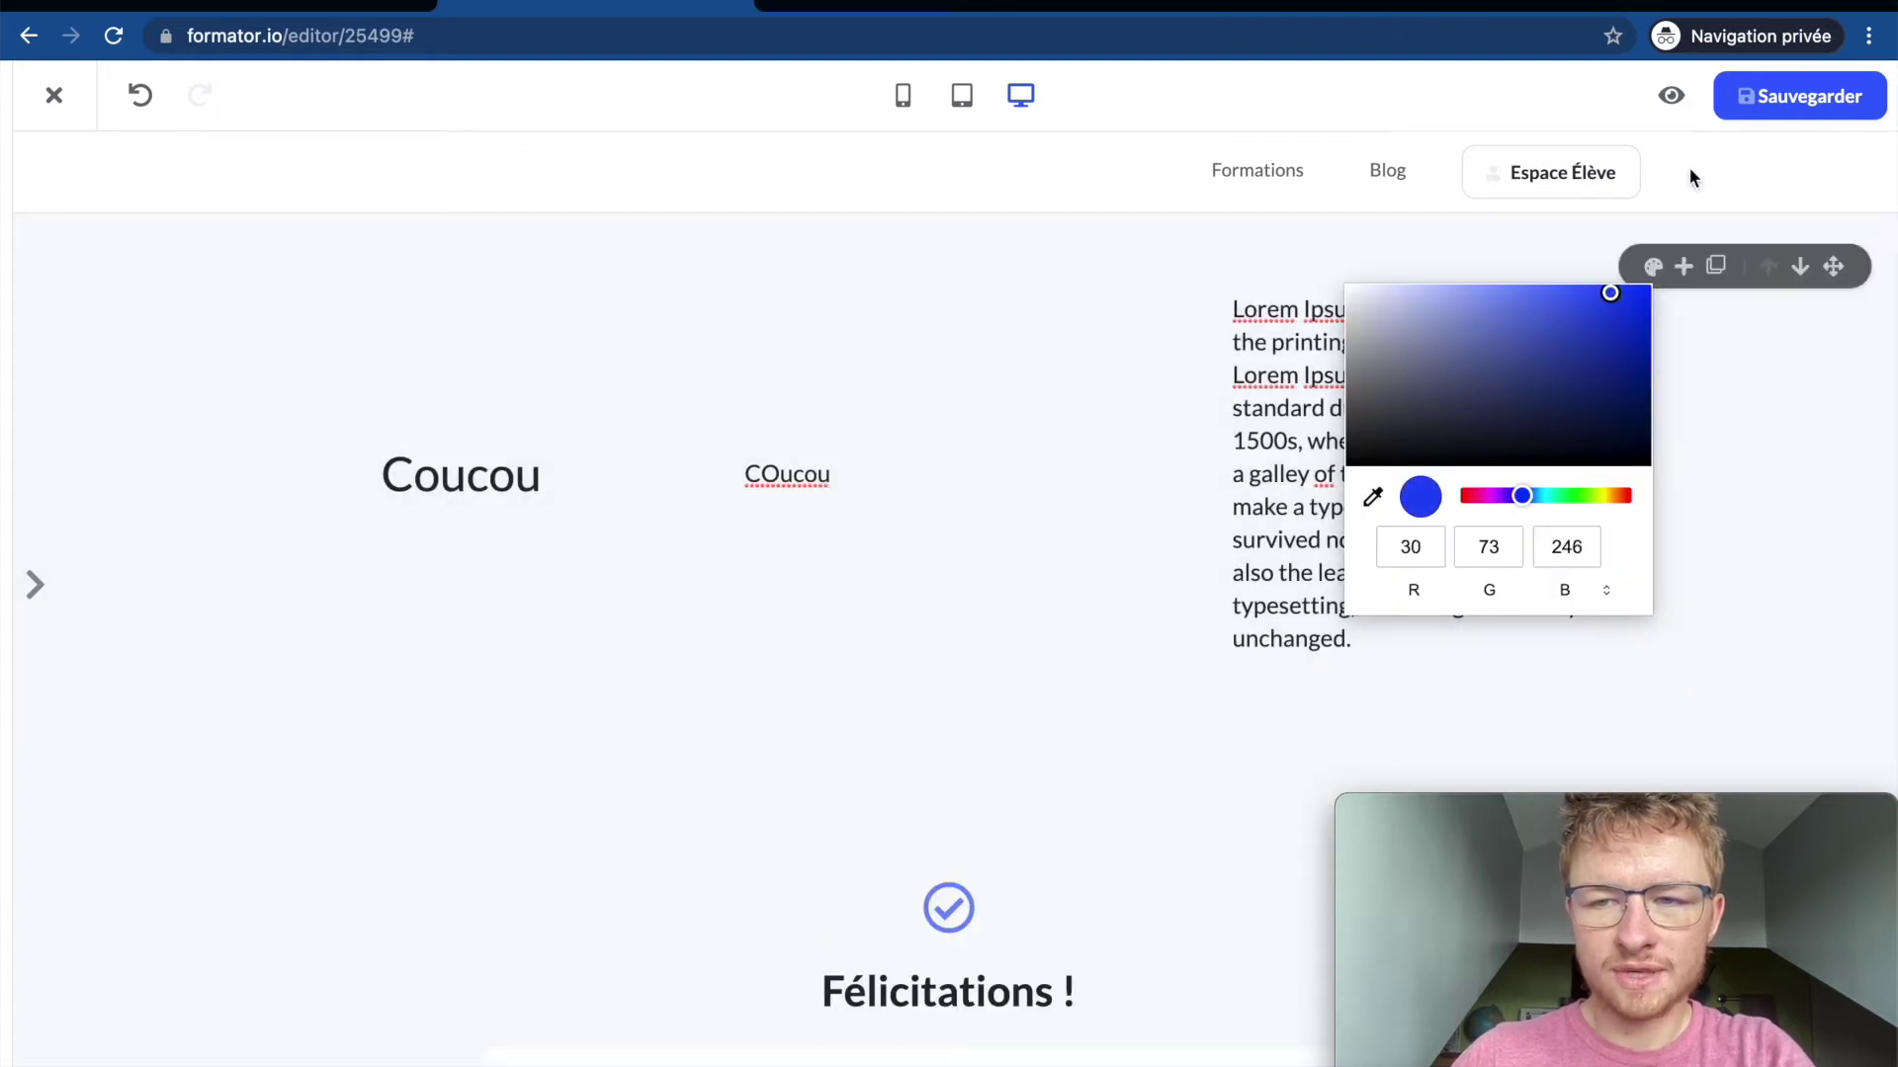
click(1734, 107)
mouse_move(1411, 148)
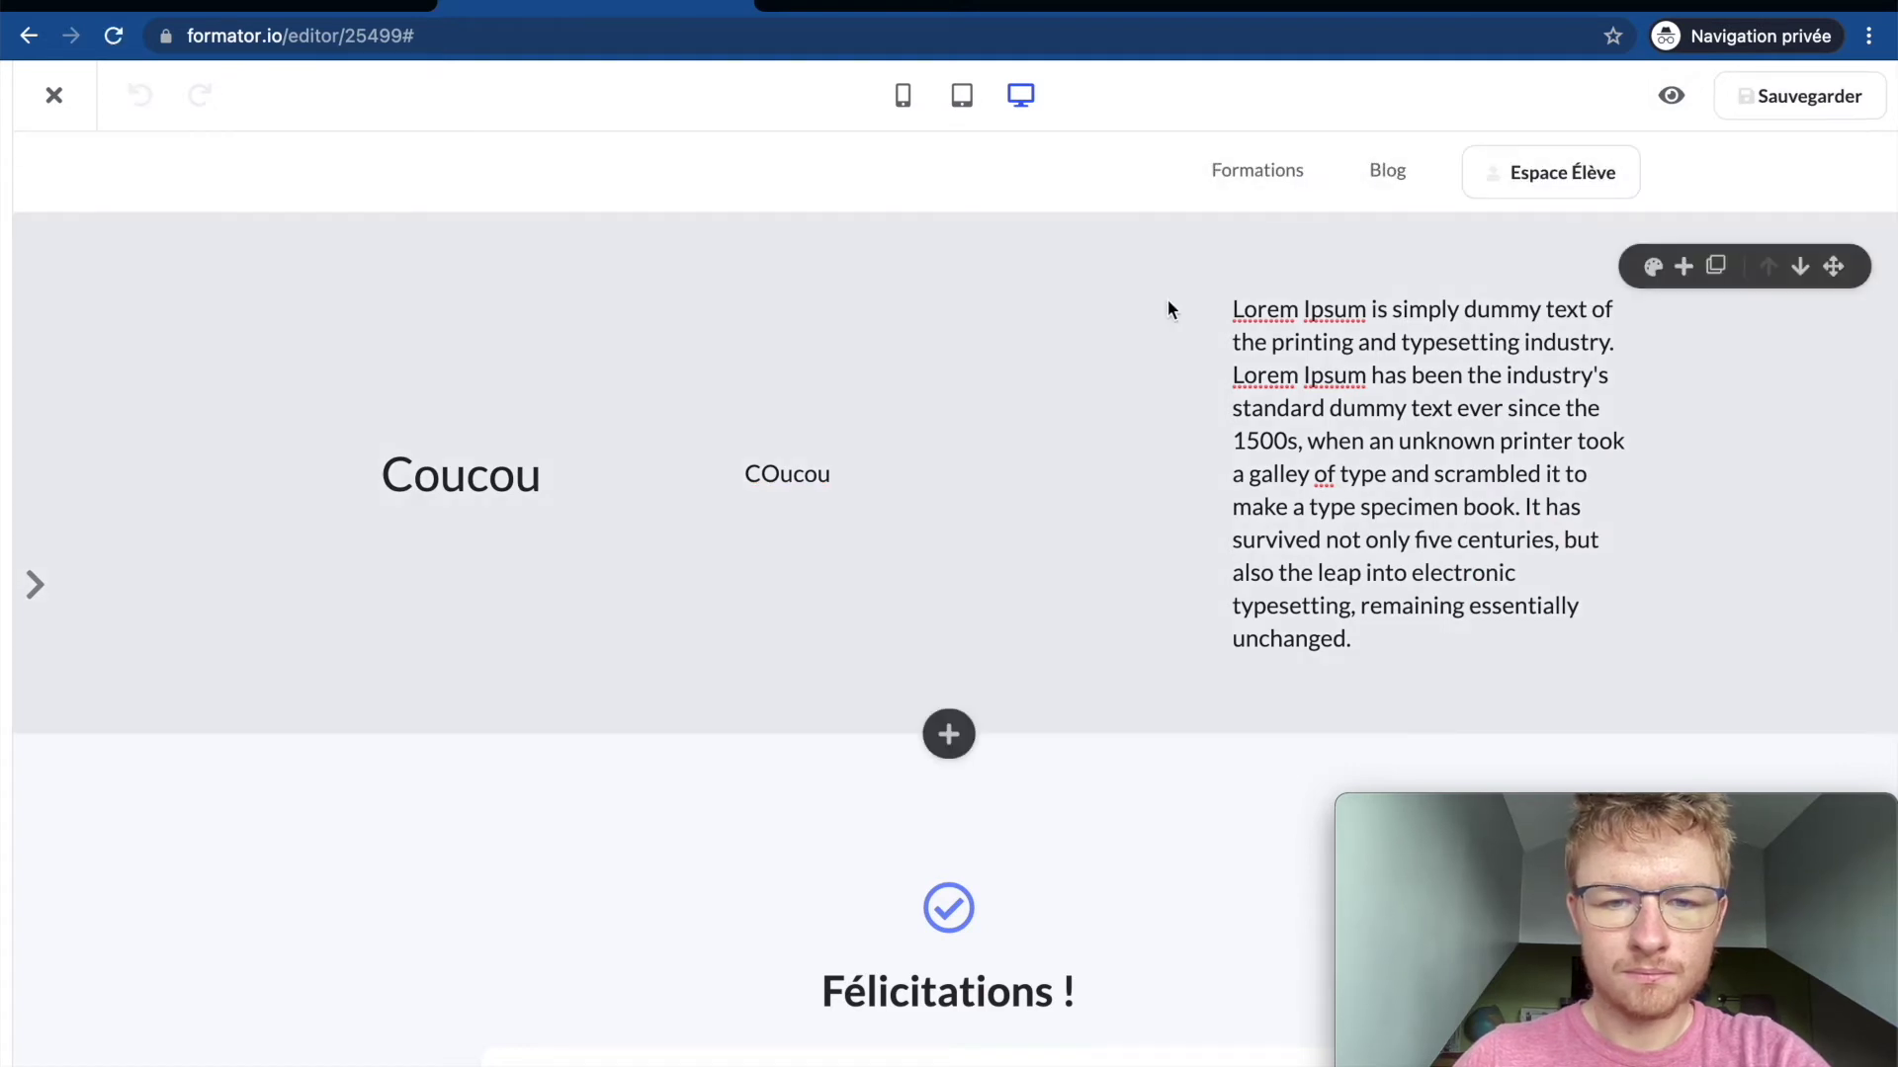
click(1529, 384)
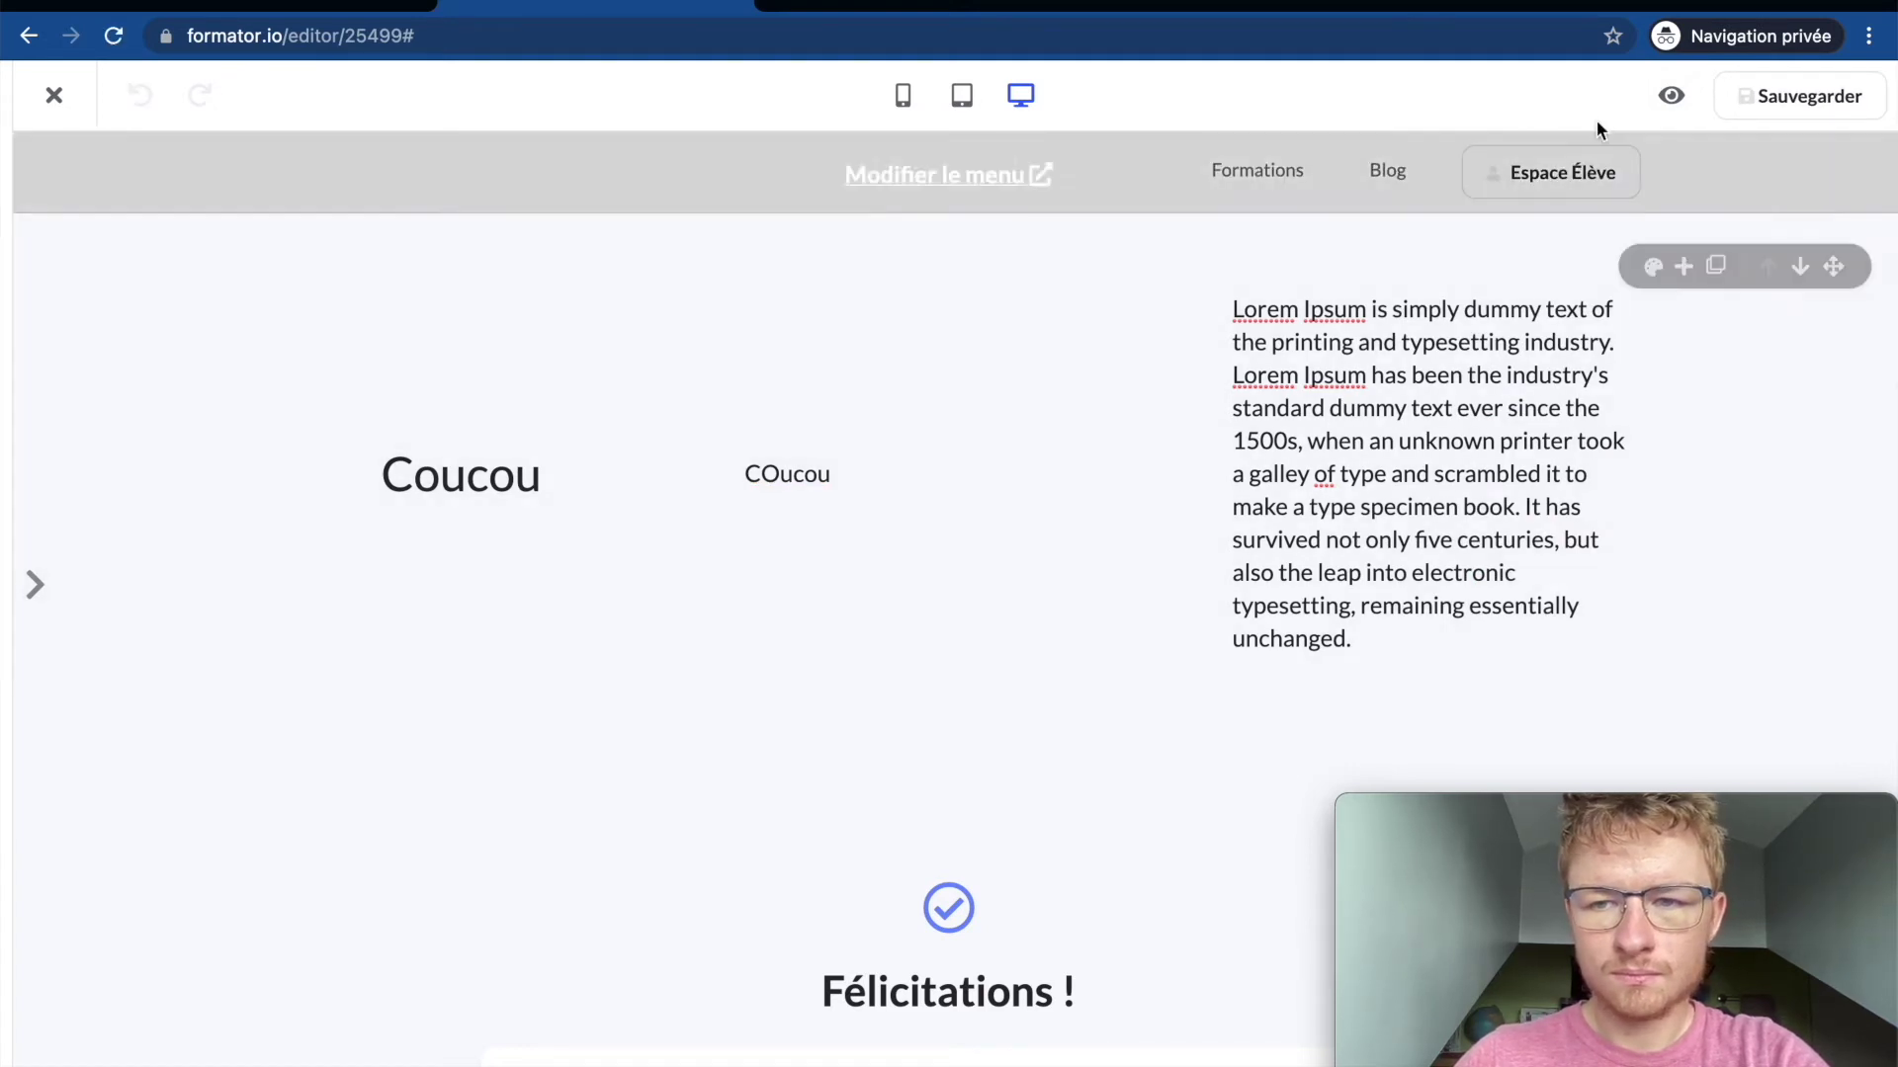
click(1671, 95)
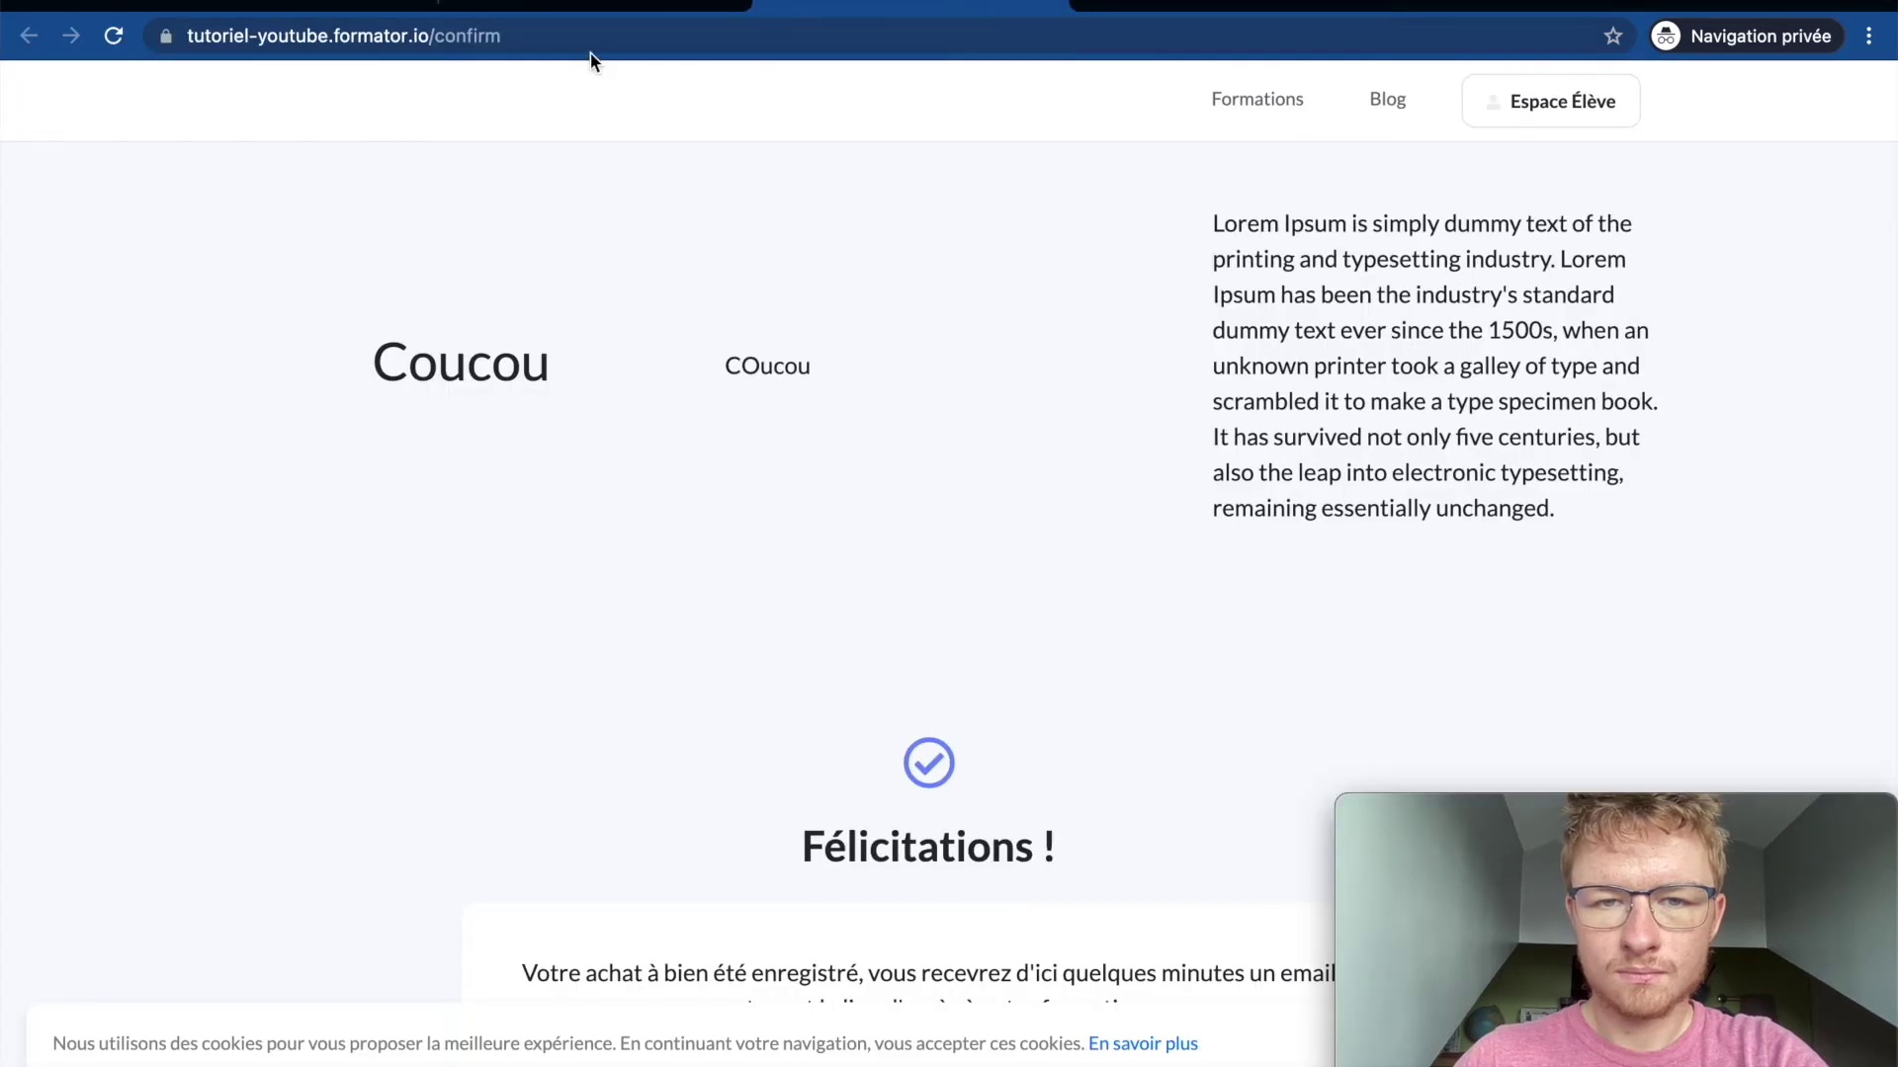
scroll(804, 488, down, 5)
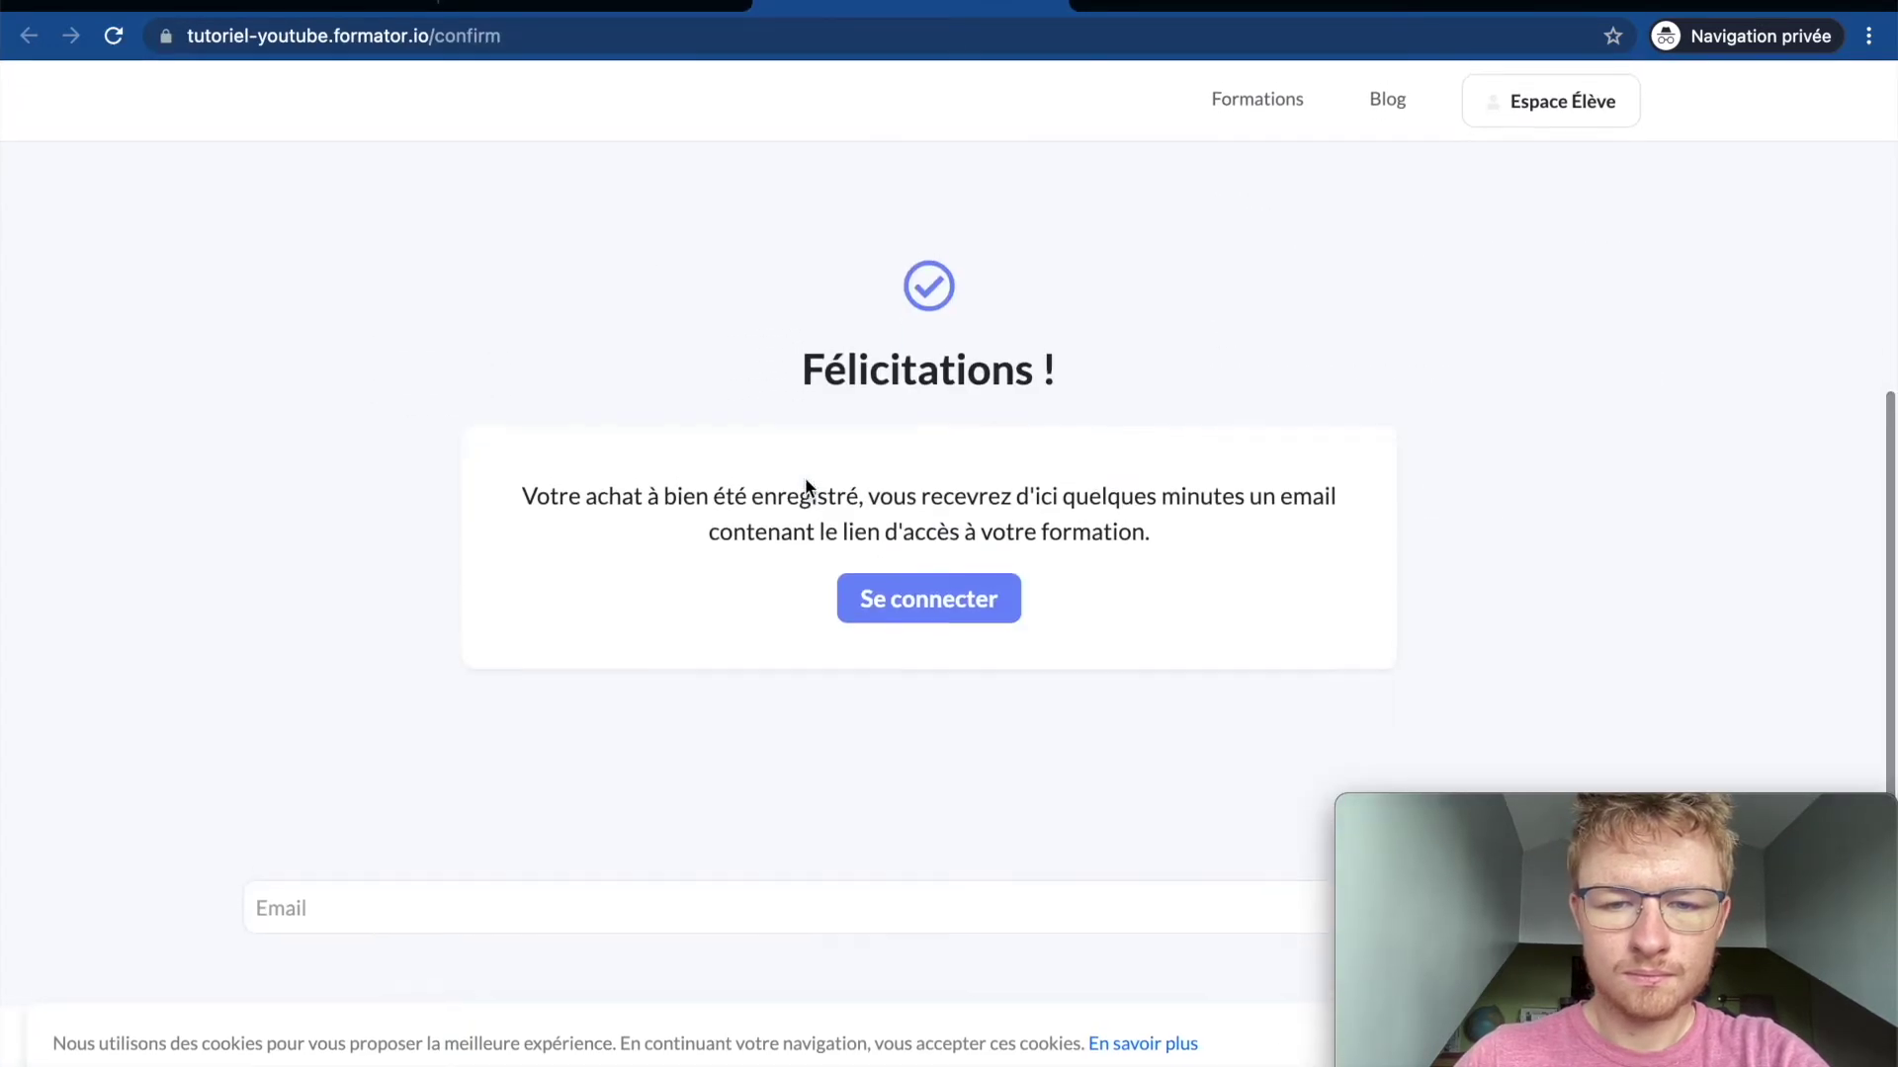
scroll(822, 609, up, 5)
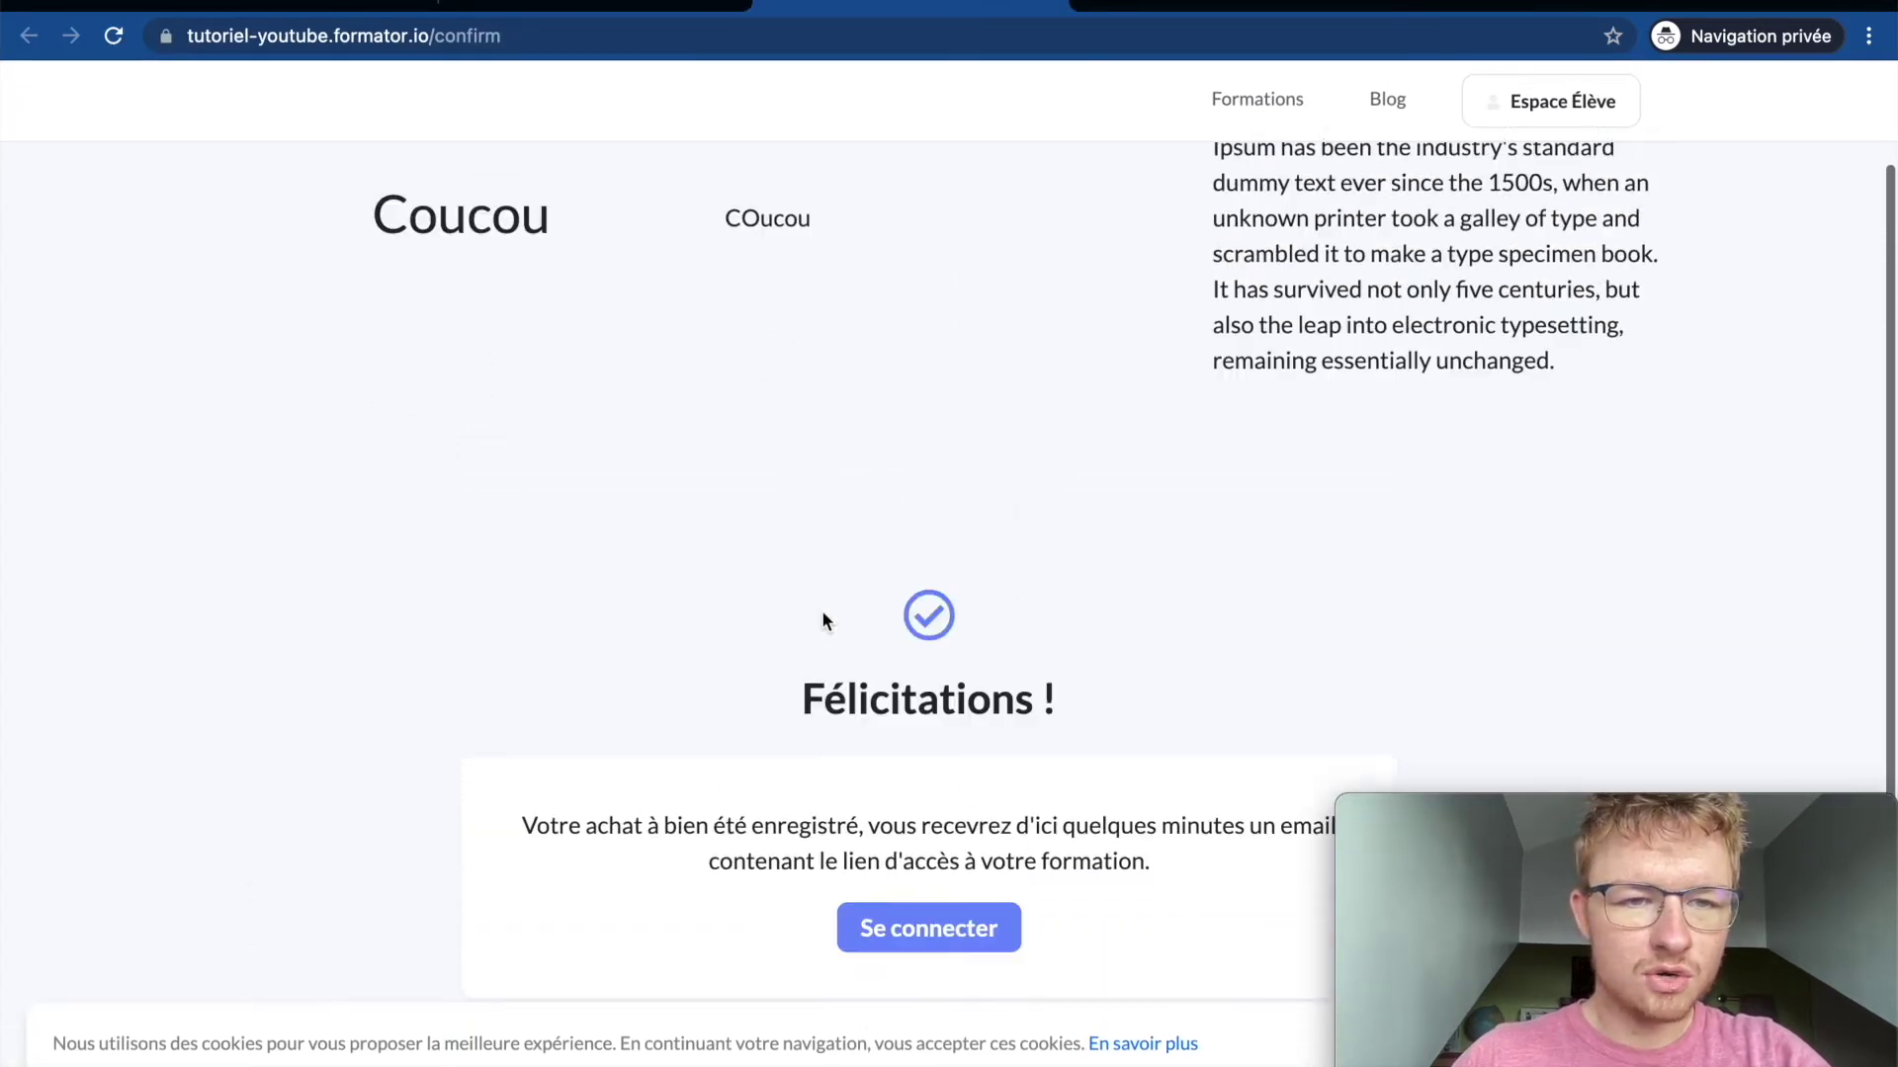
key(super+w)
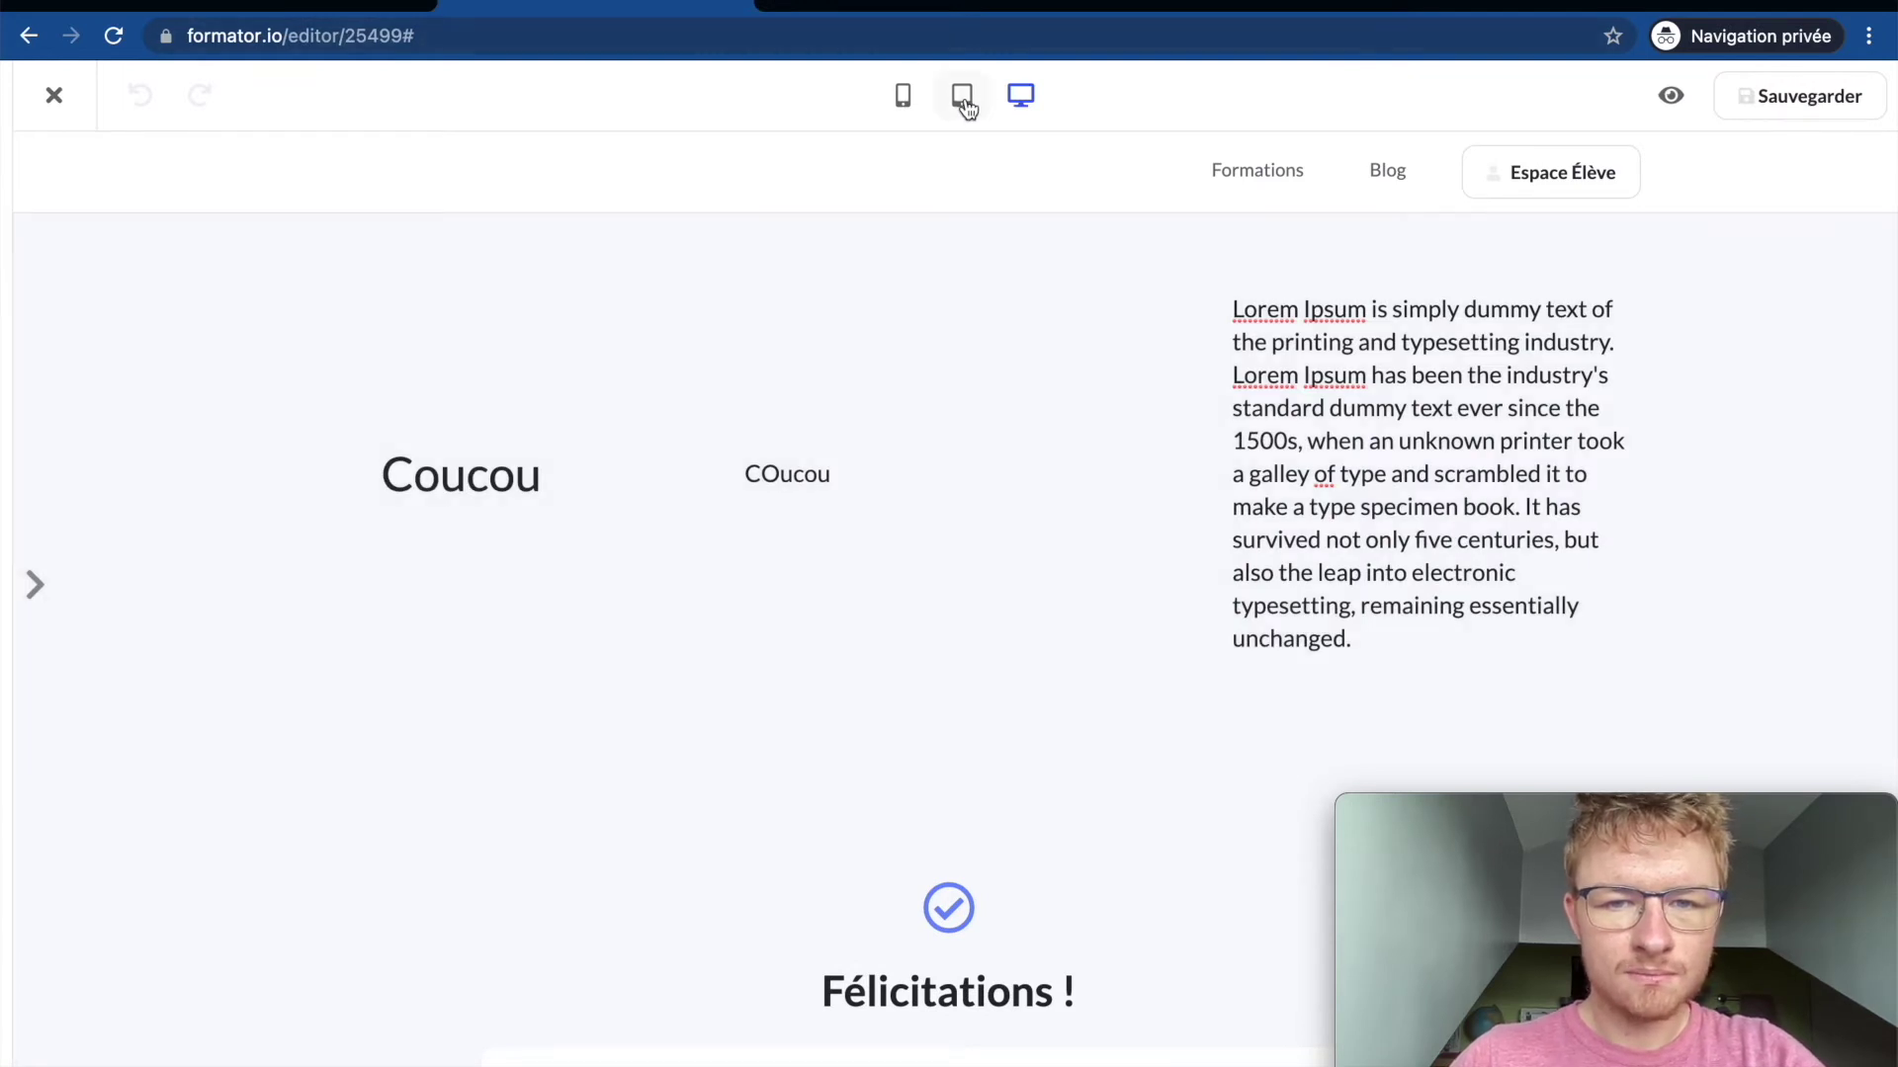
Step: Preview the page at tablet then mobile width, toggling between the Réglages and Général panels
click(964, 102)
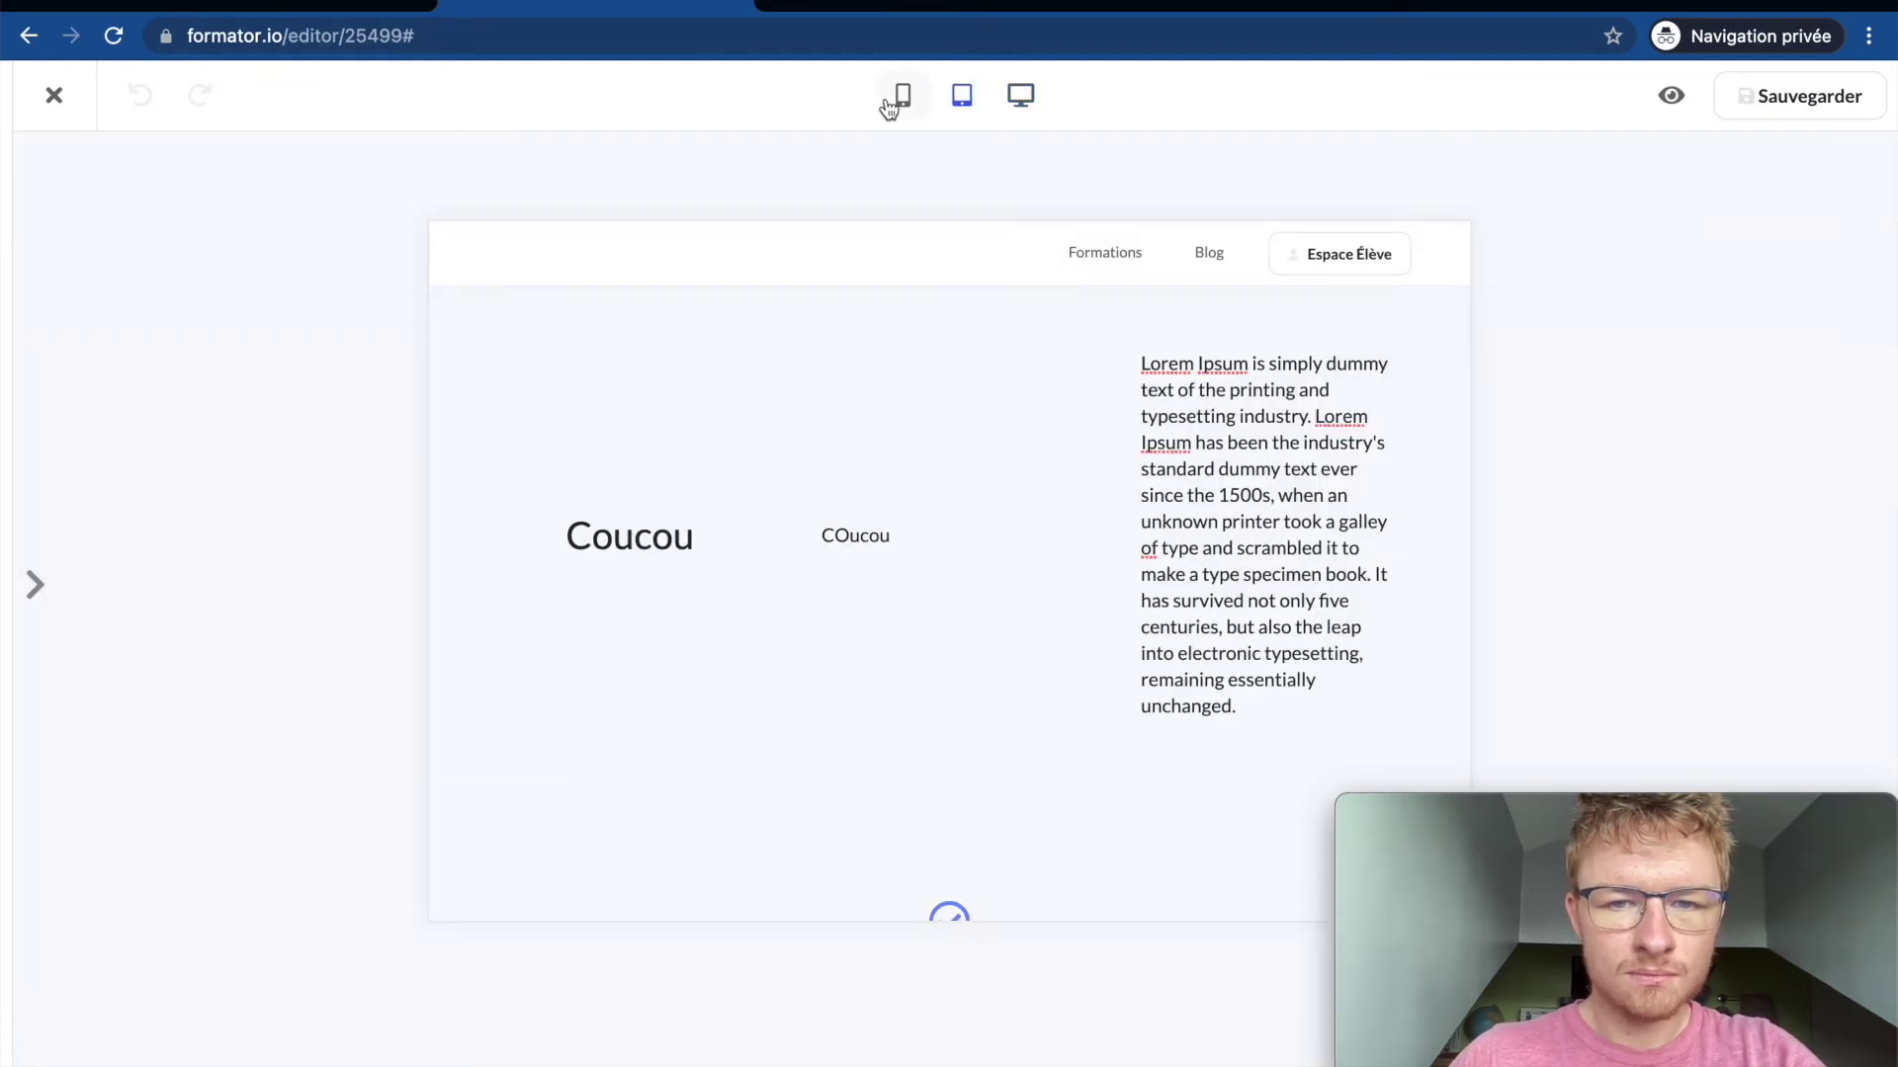
click(904, 105)
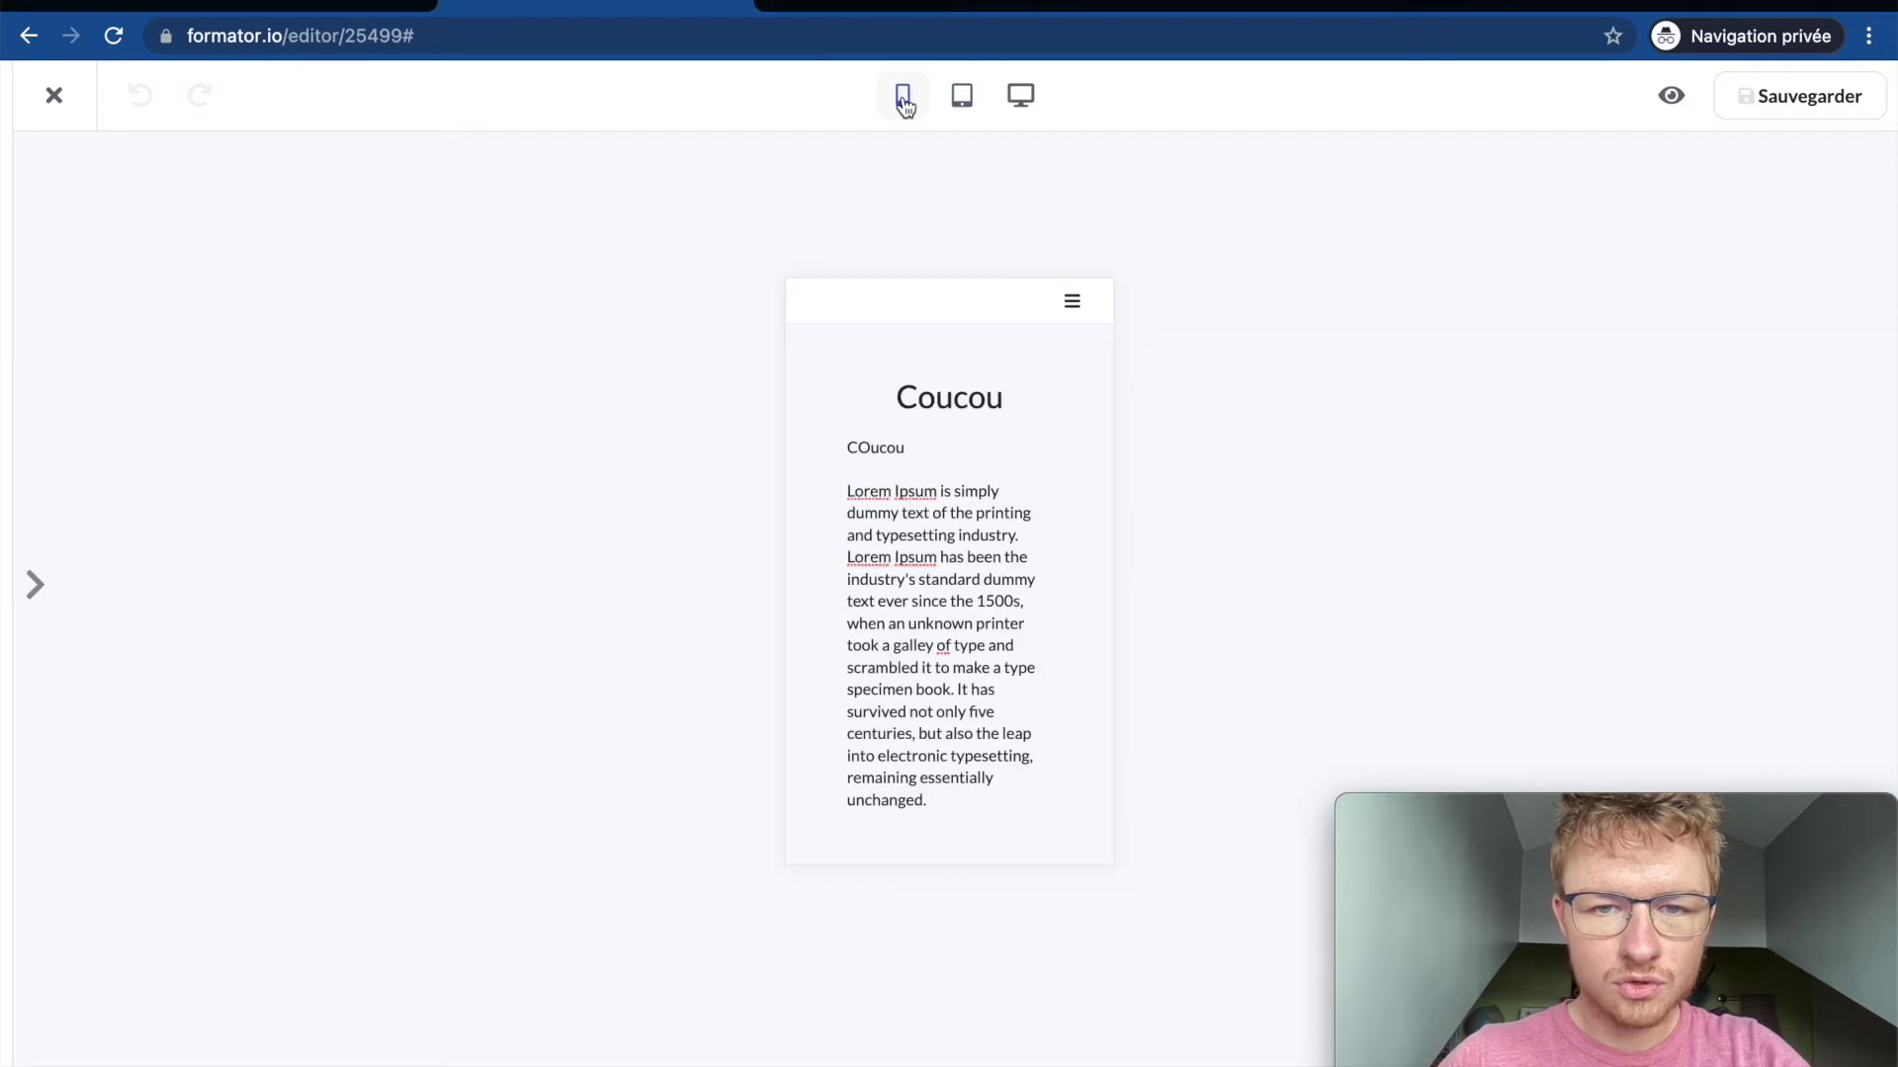
mouse_move(59, 127)
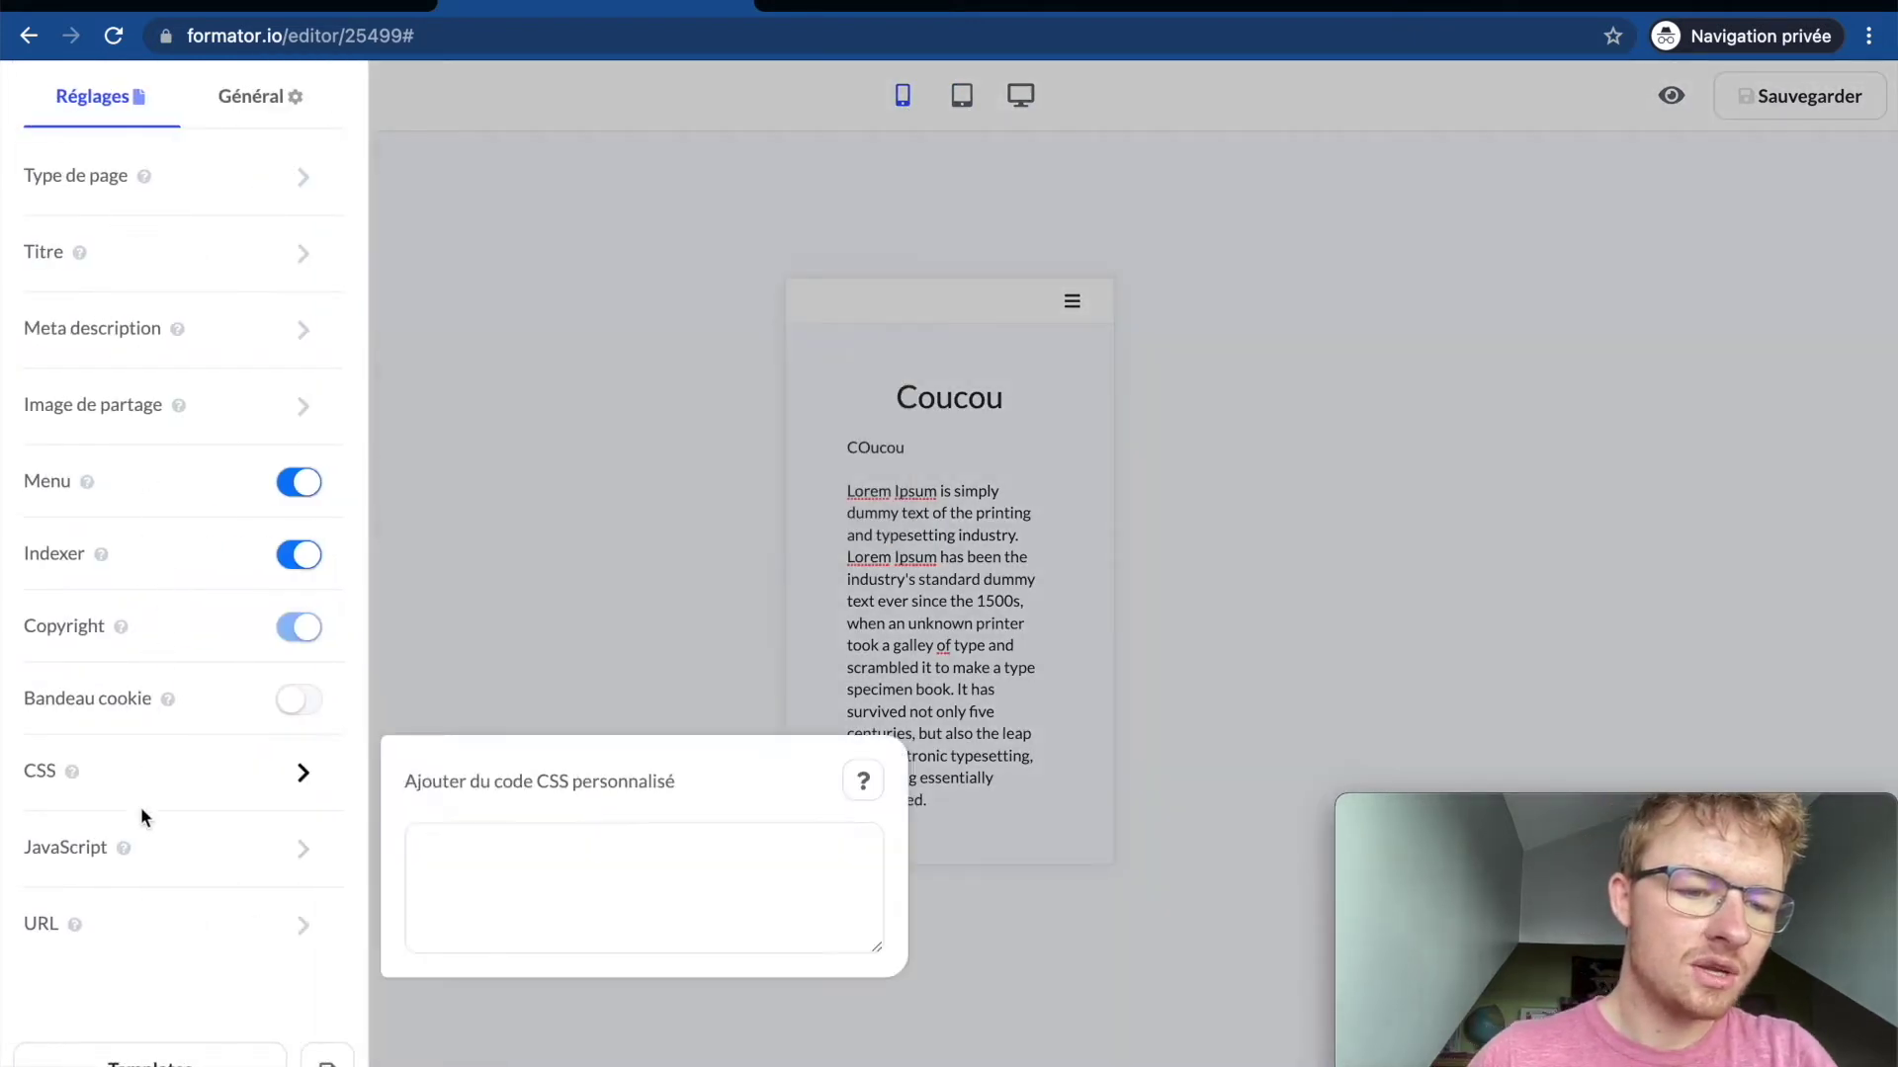
click(261, 98)
click(120, 111)
click(254, 95)
click(126, 95)
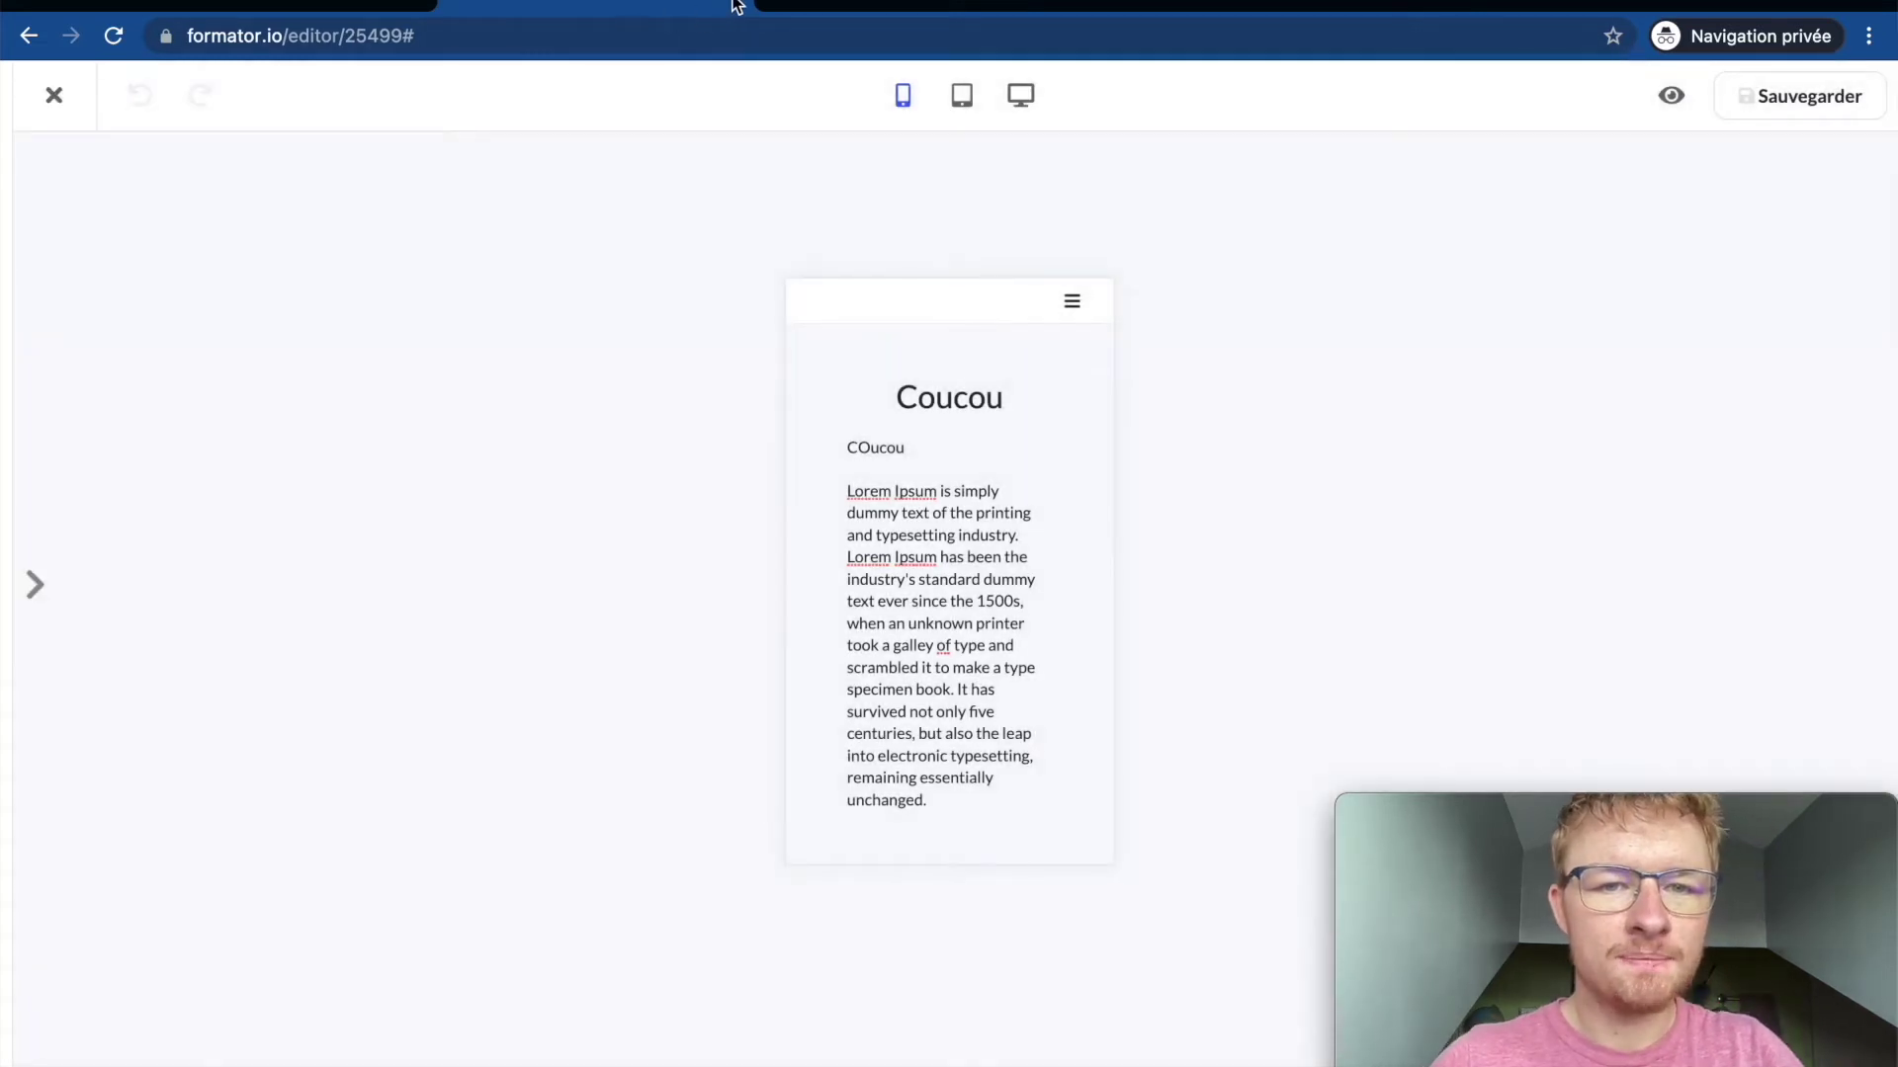
Step: Leave the page editor and Pages list, then show the course's Contenu section
click(737, 5)
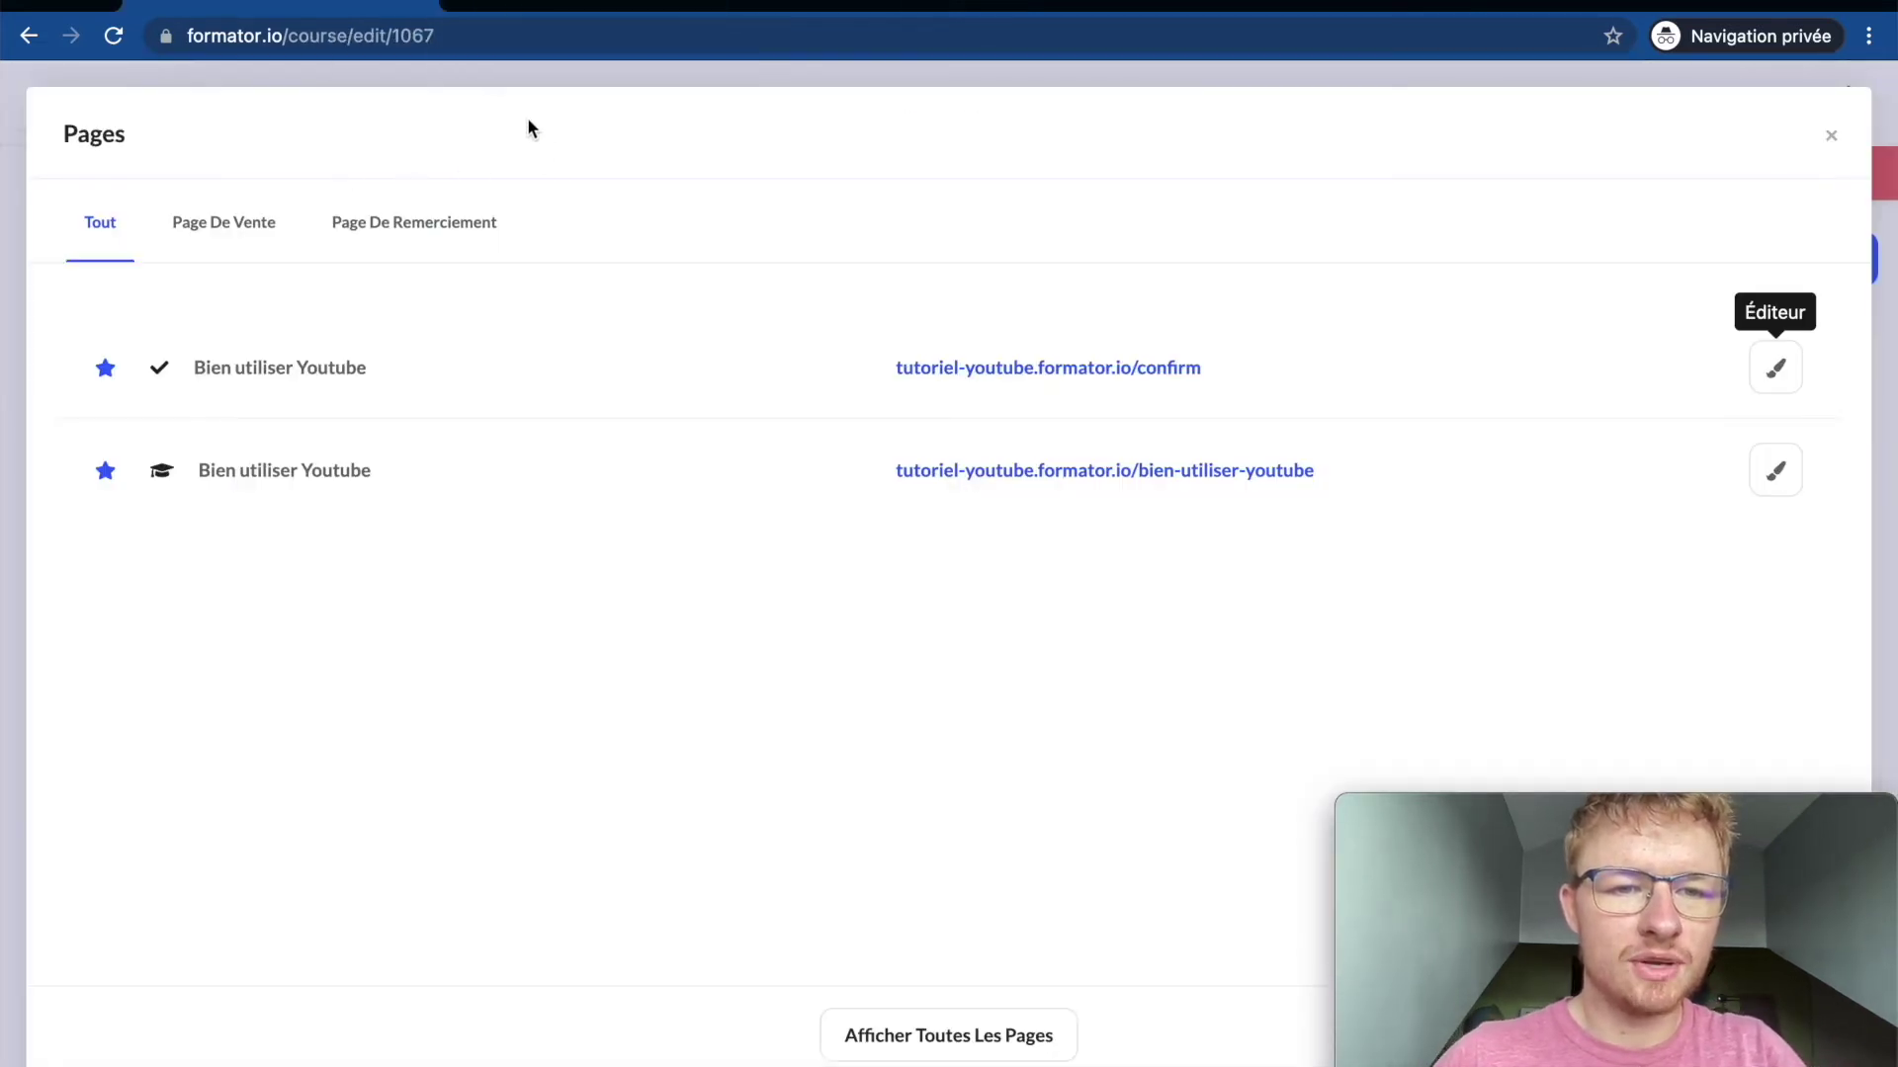
click(500, 75)
scroll(577, 357, down, 20)
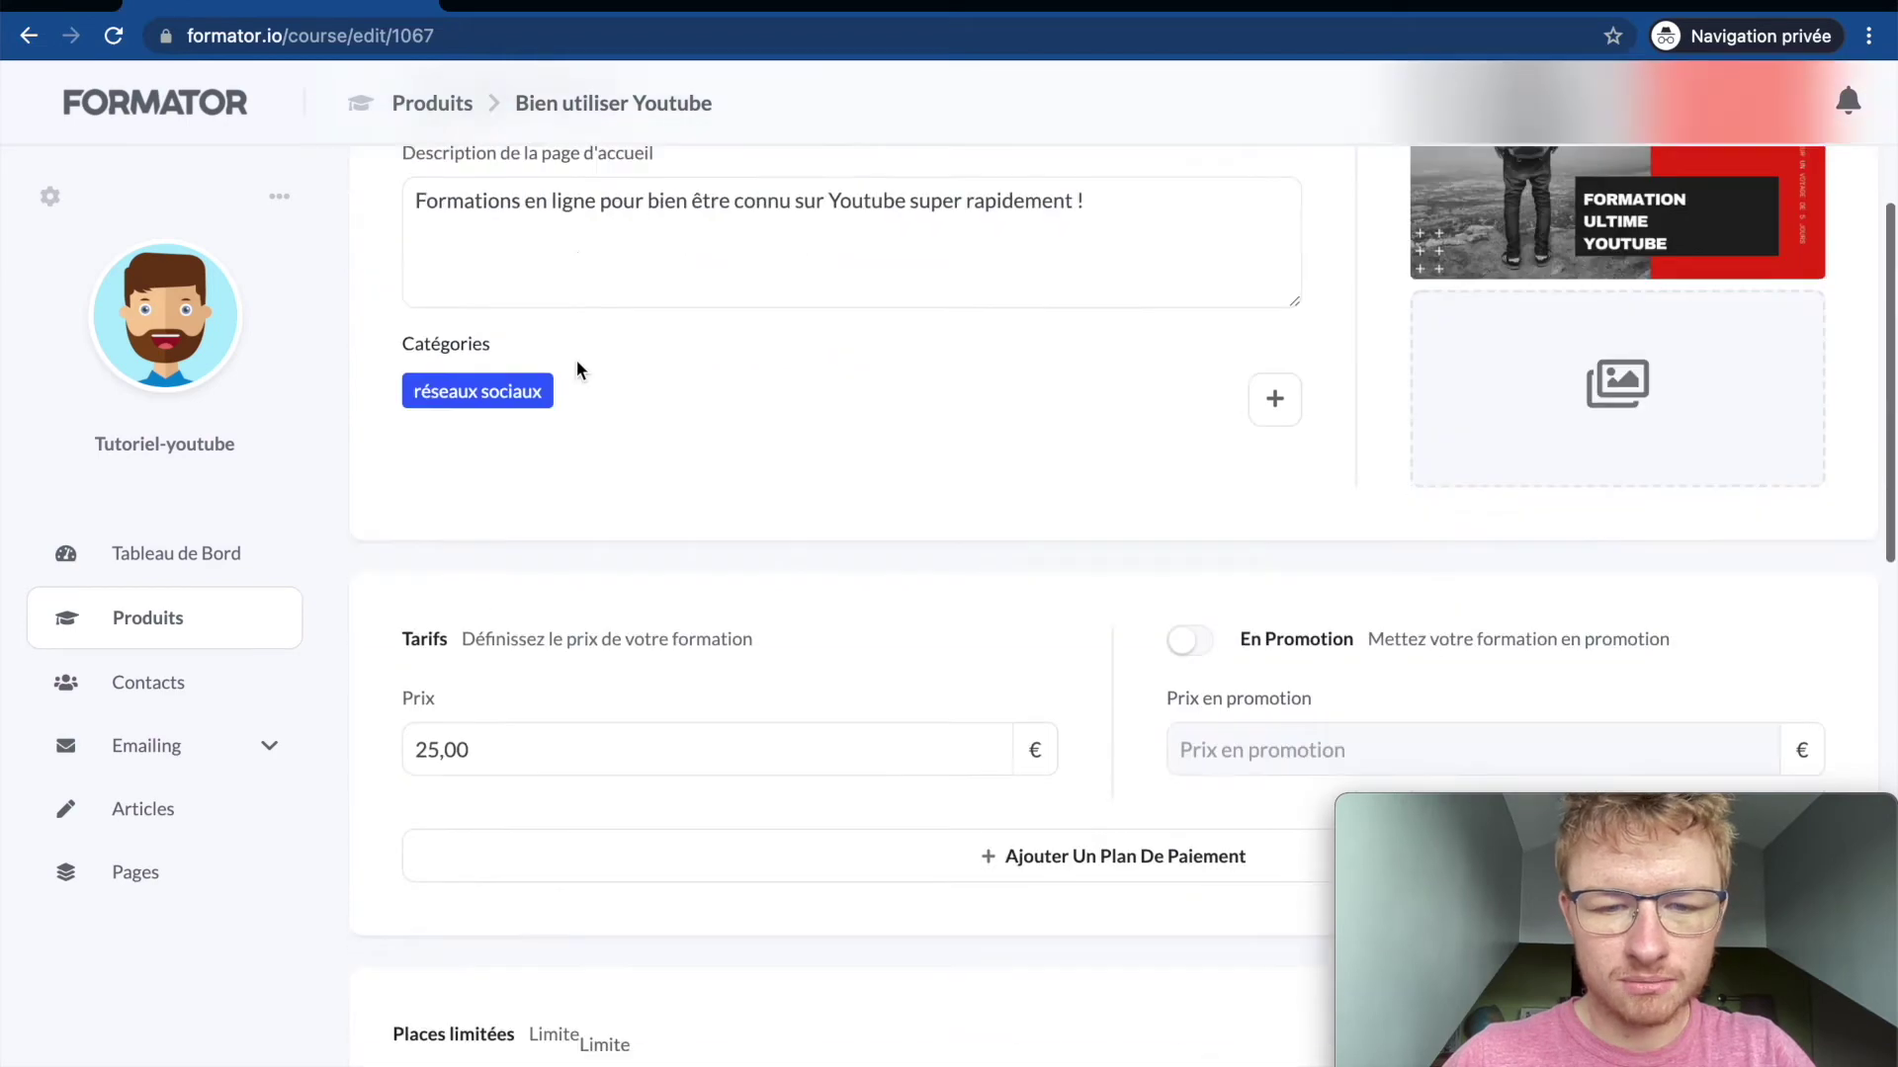
scroll(577, 360, up, 20)
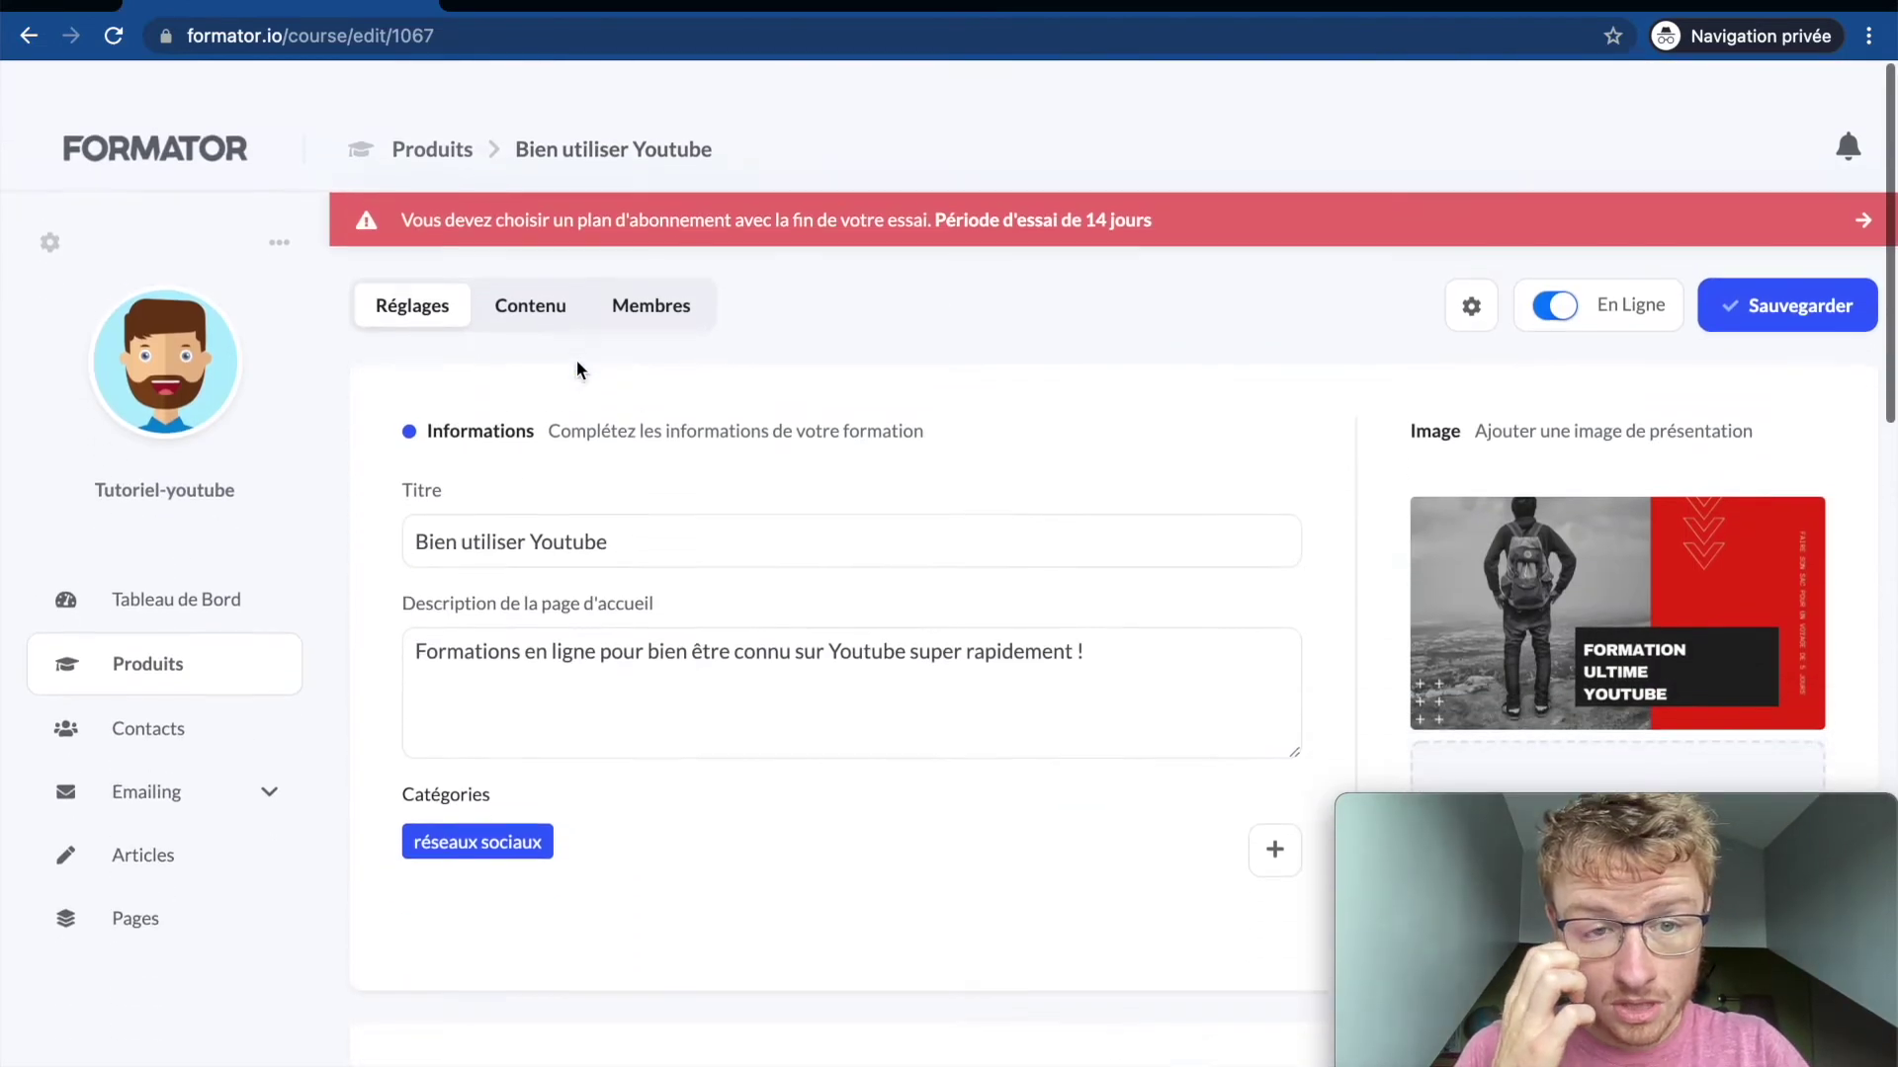
click(1475, 263)
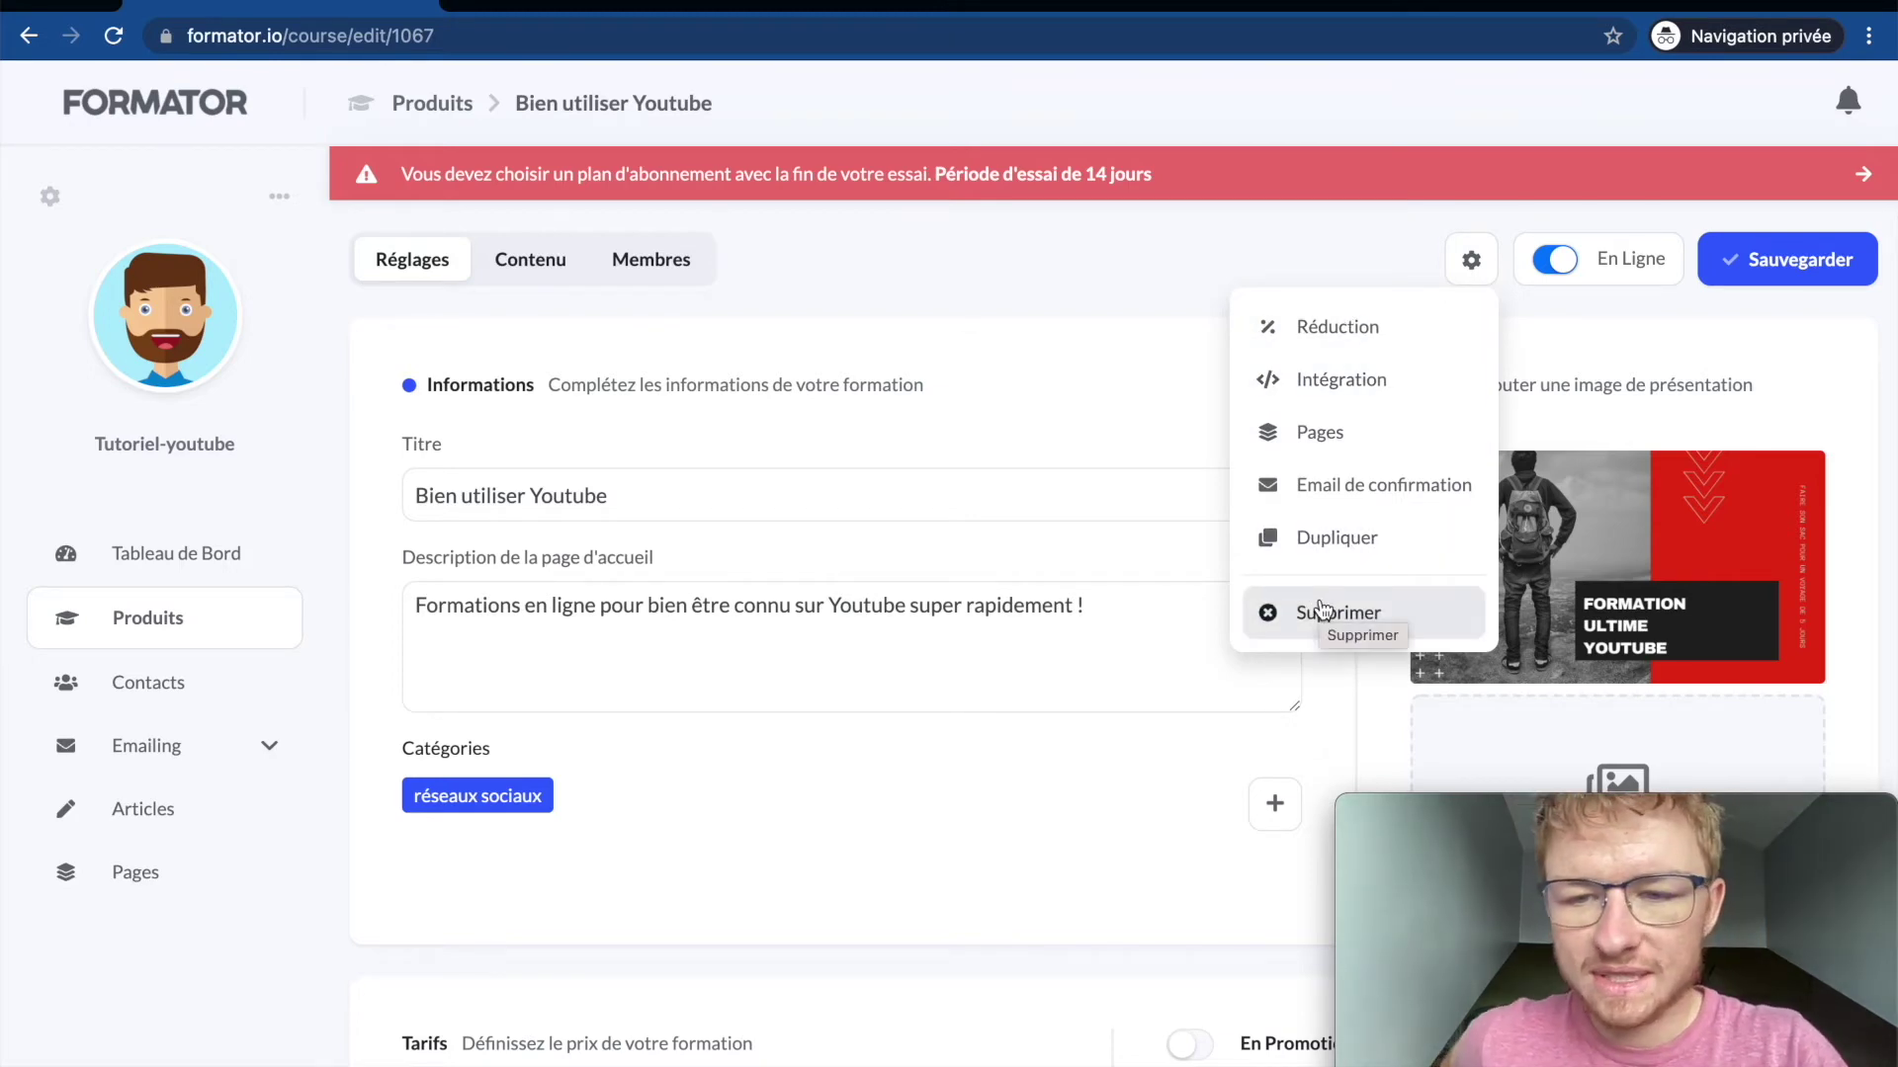
click(1079, 292)
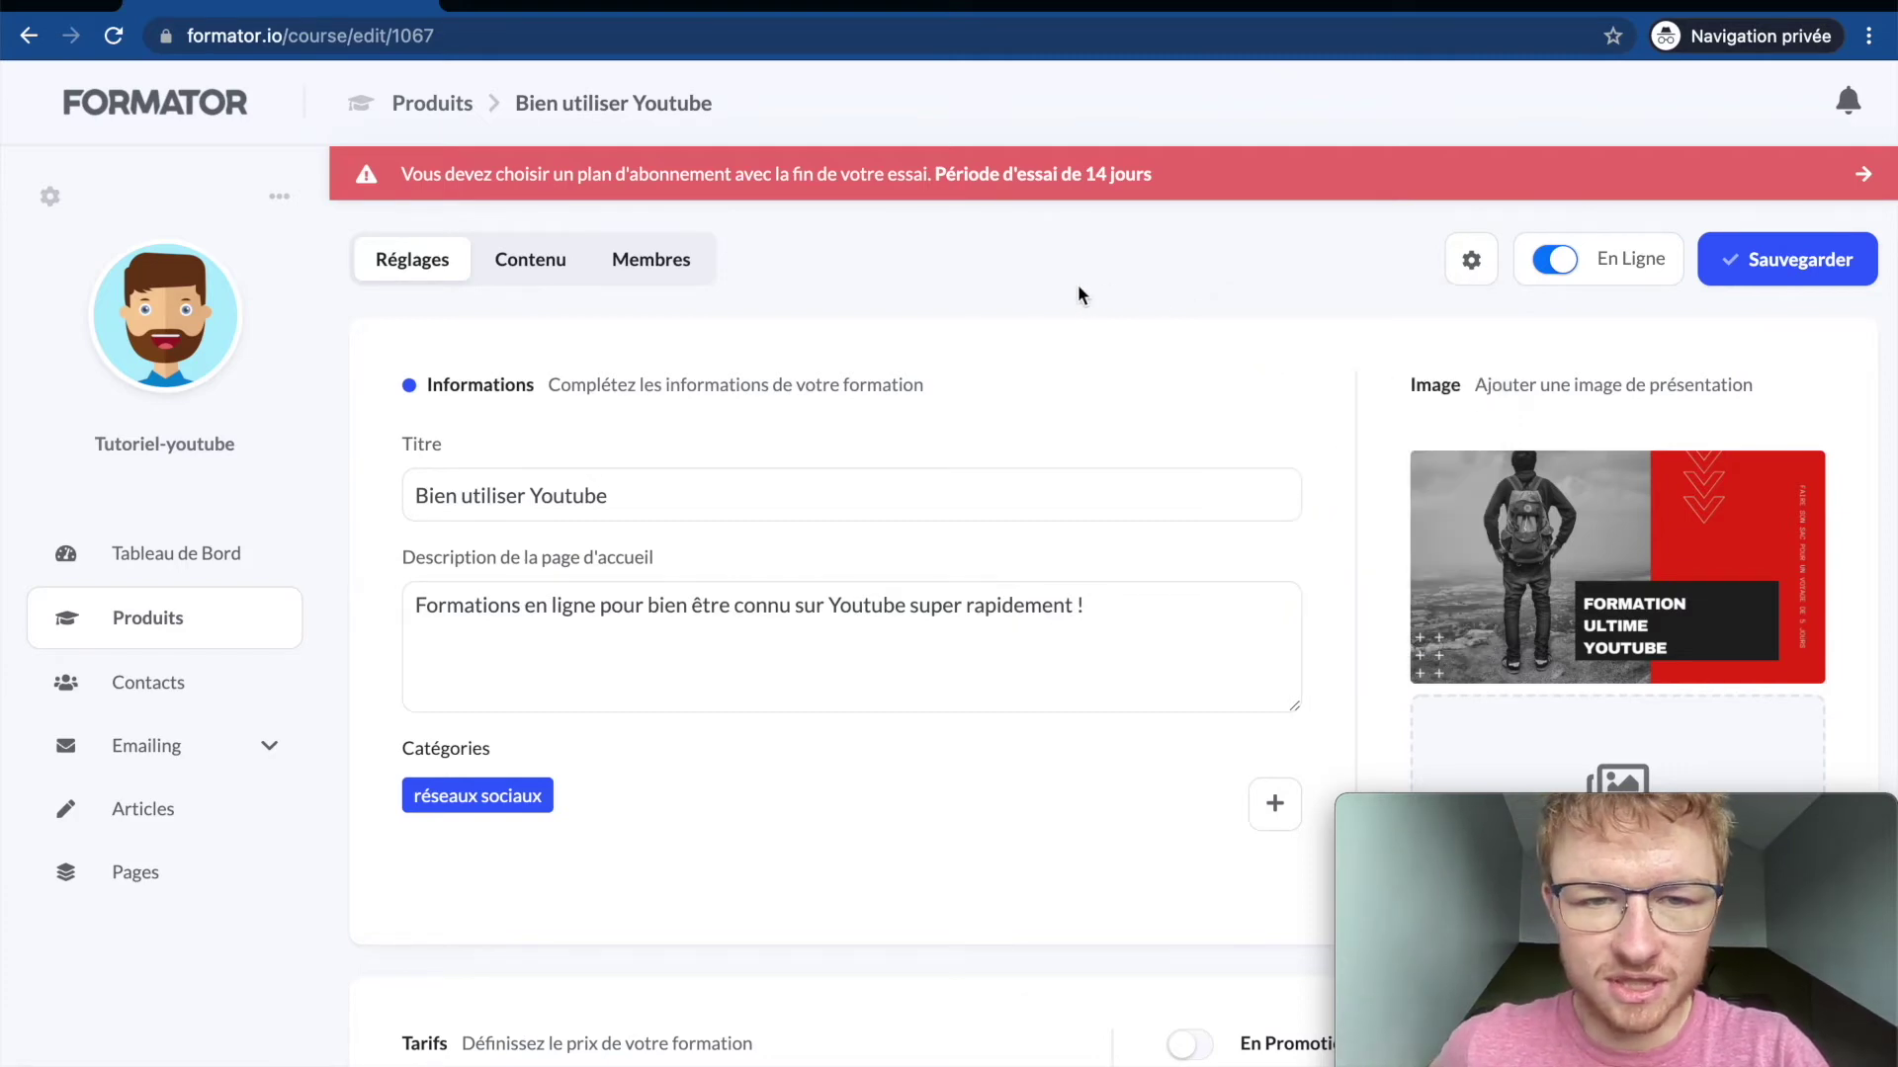
click(533, 263)
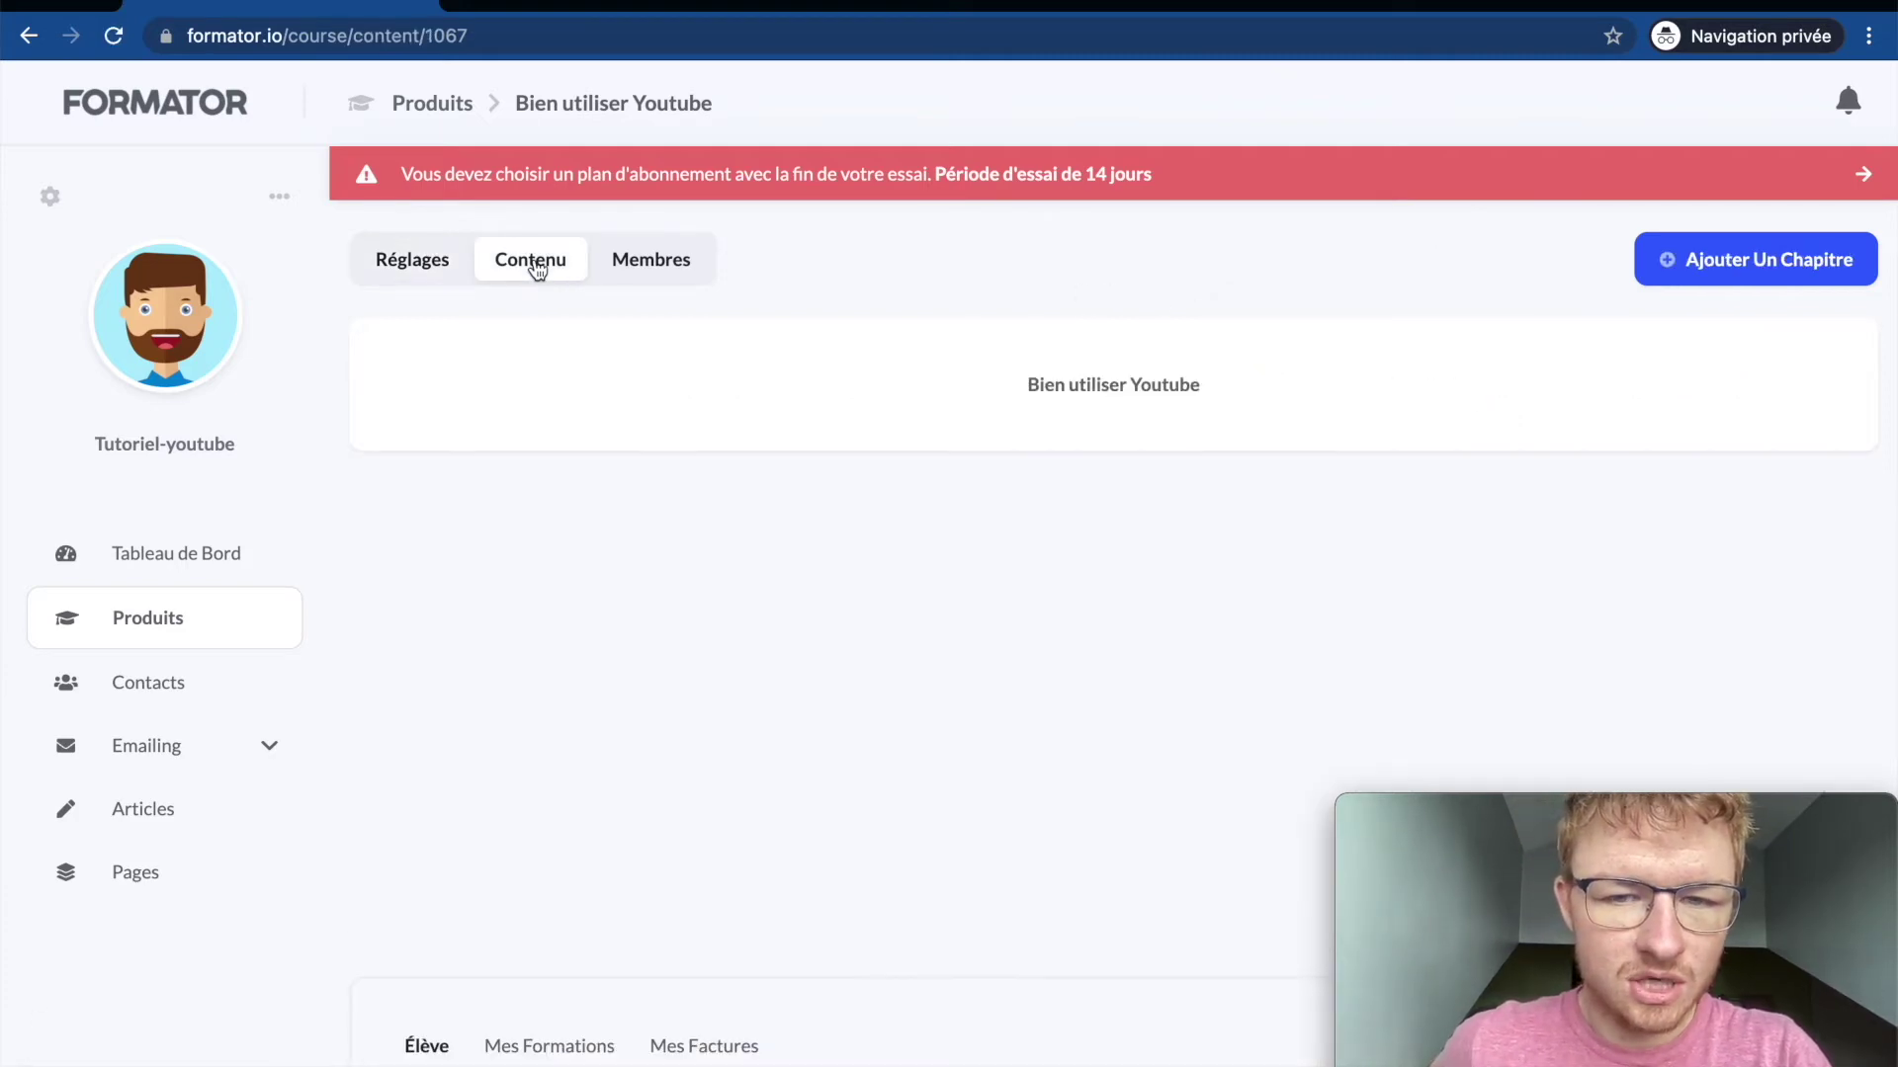
Step: Create a text chapter titled 'Intro' with content 'introduction' and add it to the course
click(1758, 279)
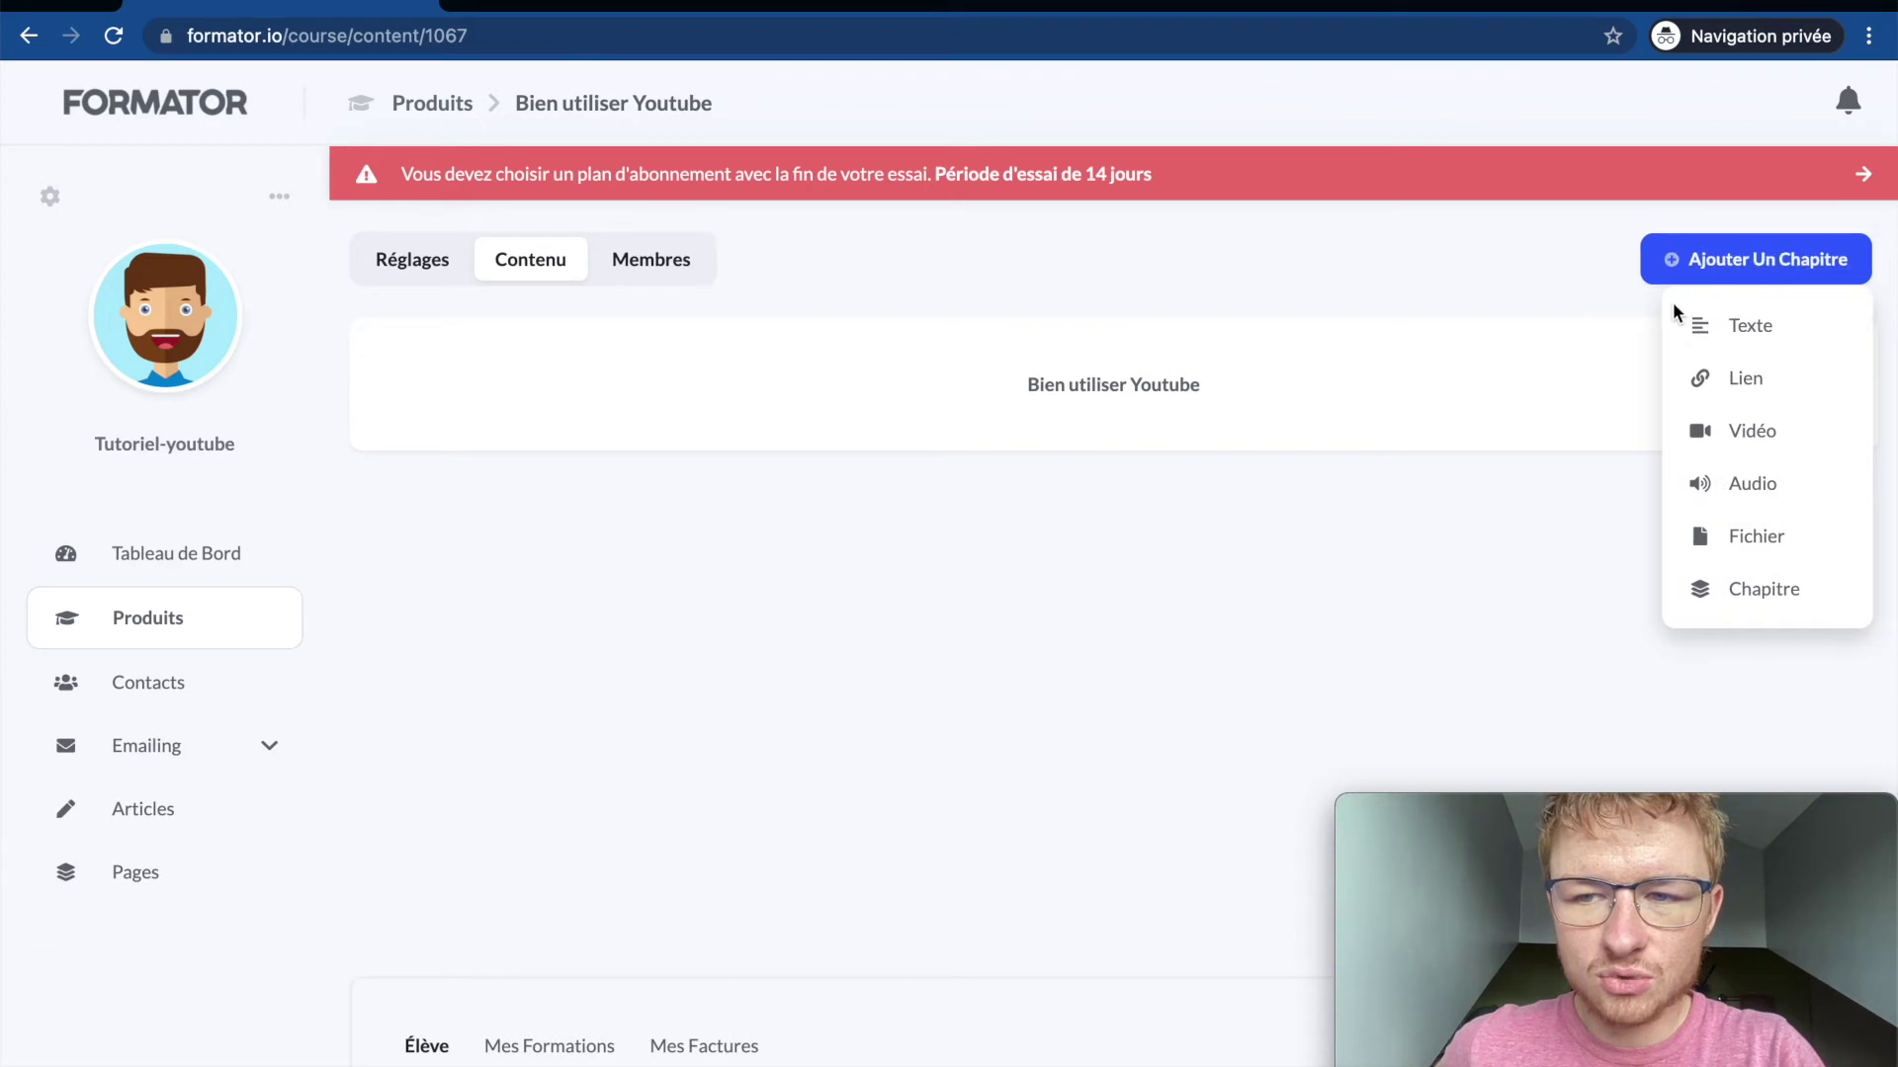
click(1696, 320)
click(678, 545)
click(791, 786)
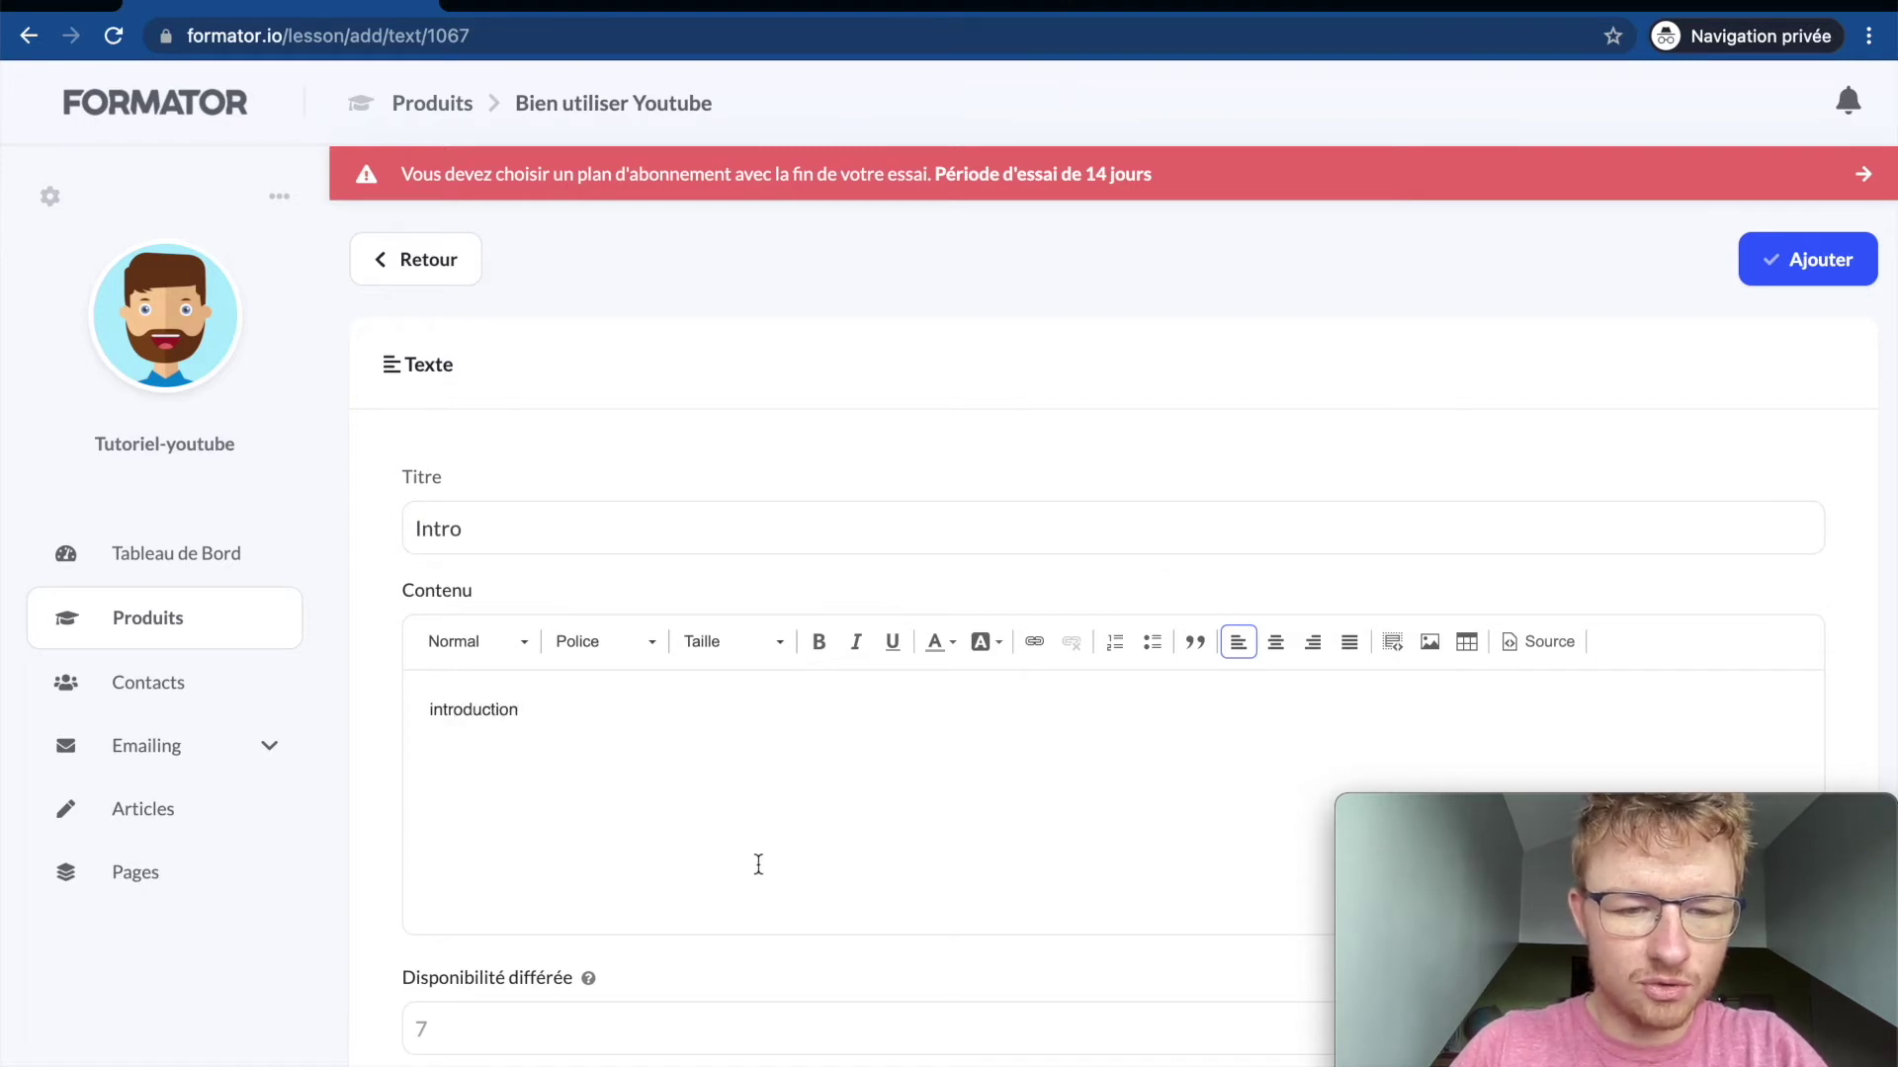
scroll(757, 863, down, 5)
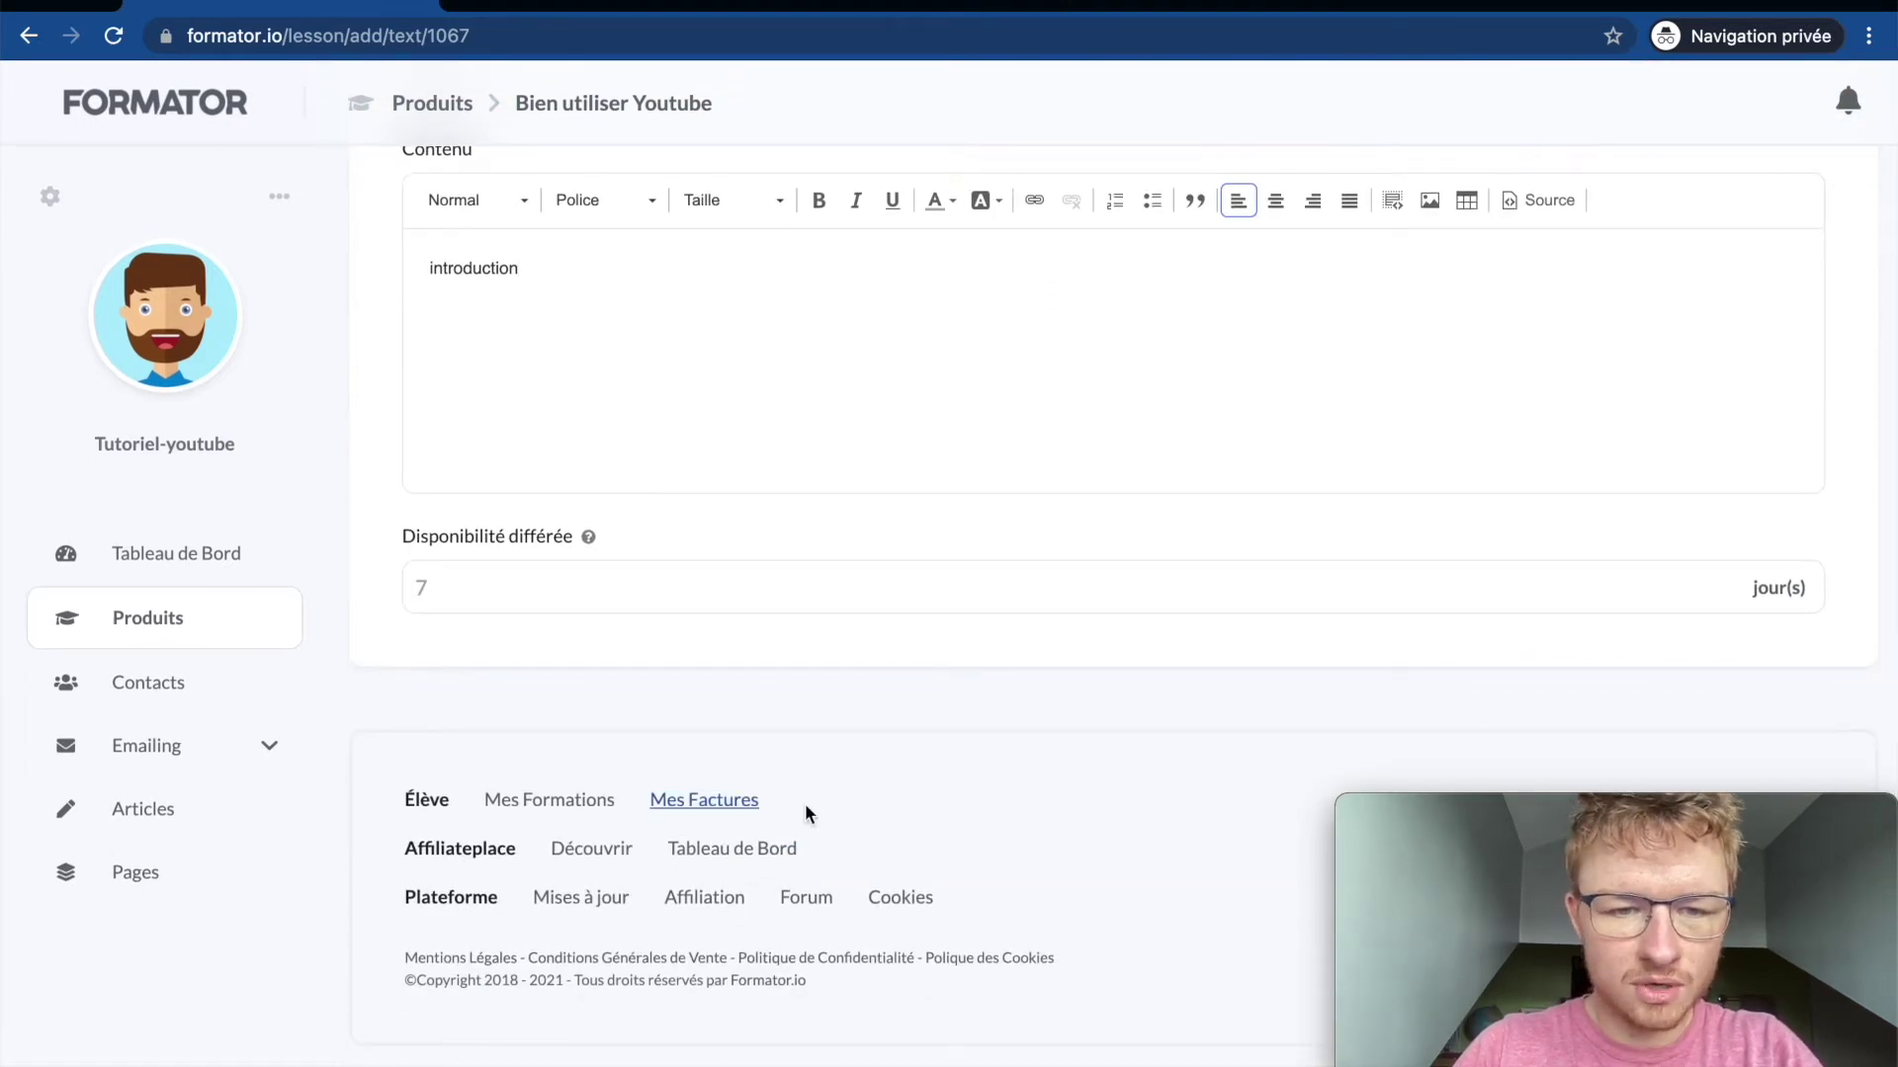
scroll(891, 400, up, 1)
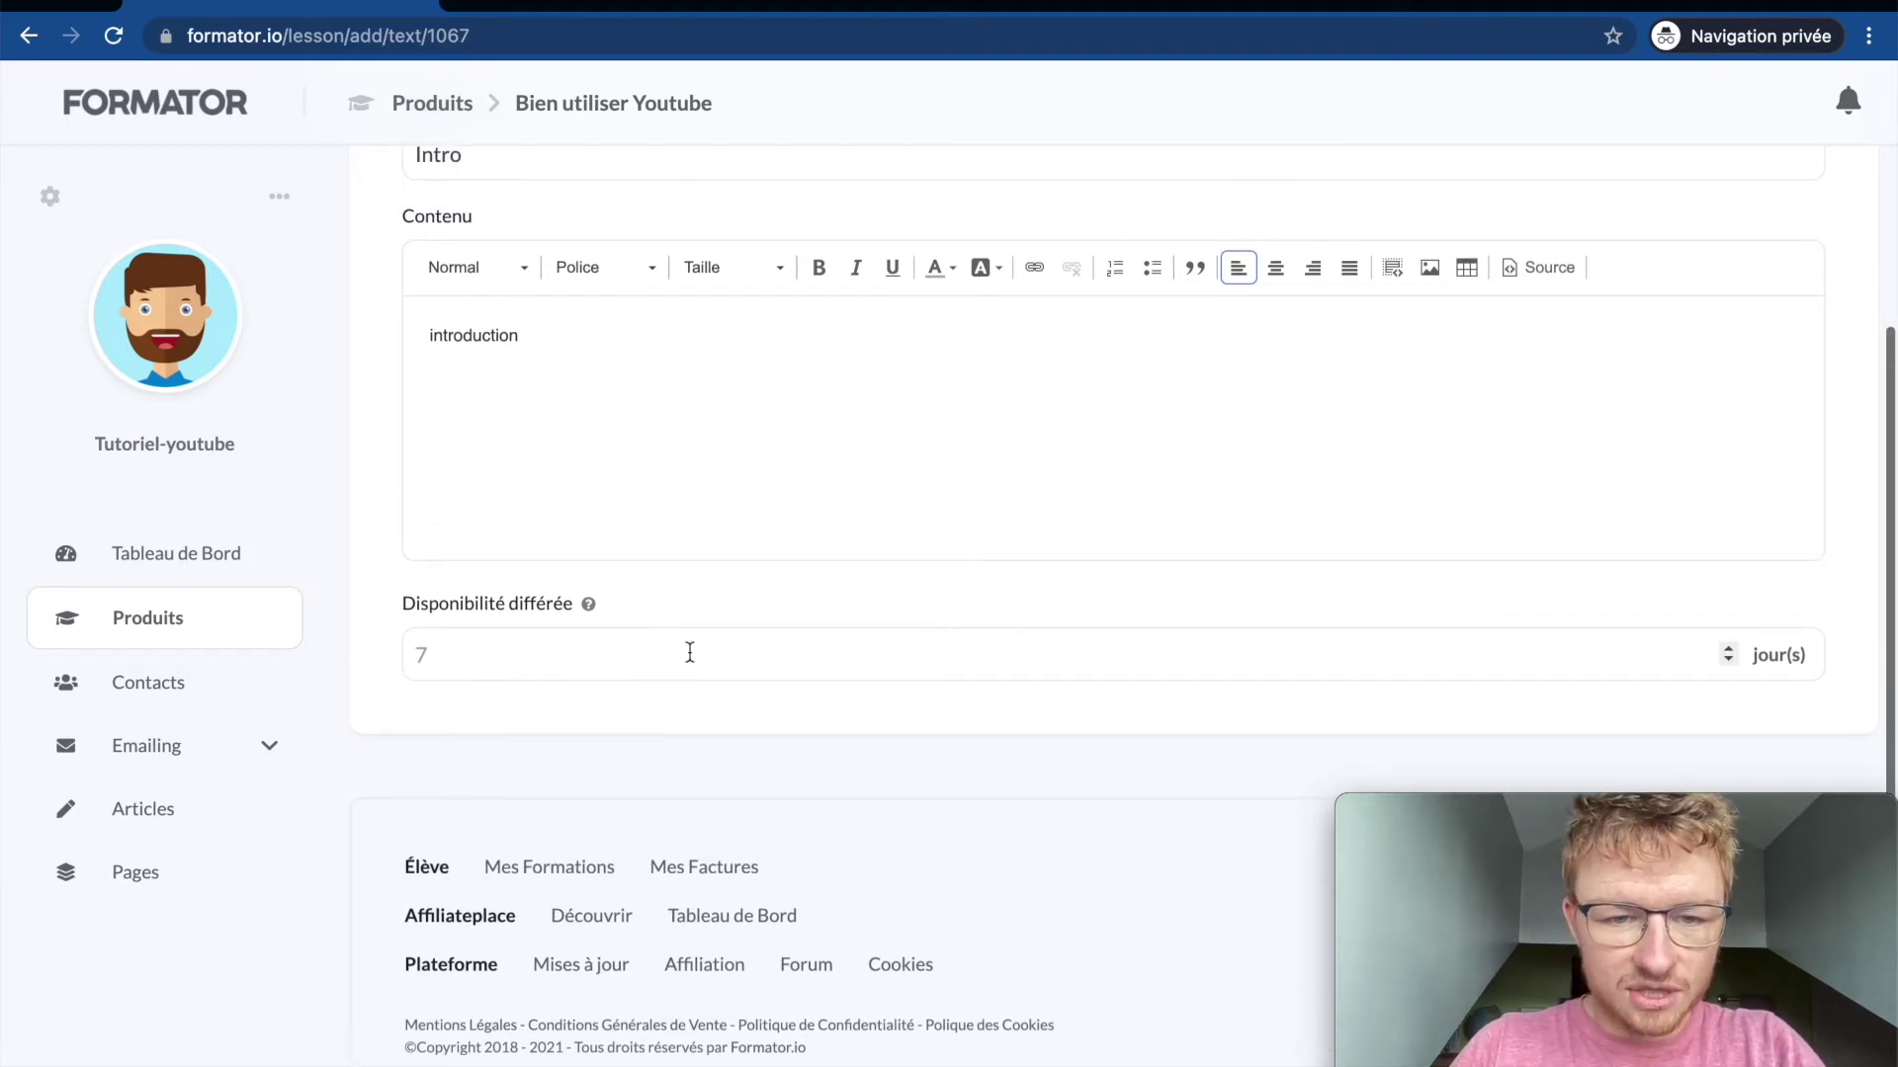
click(740, 669)
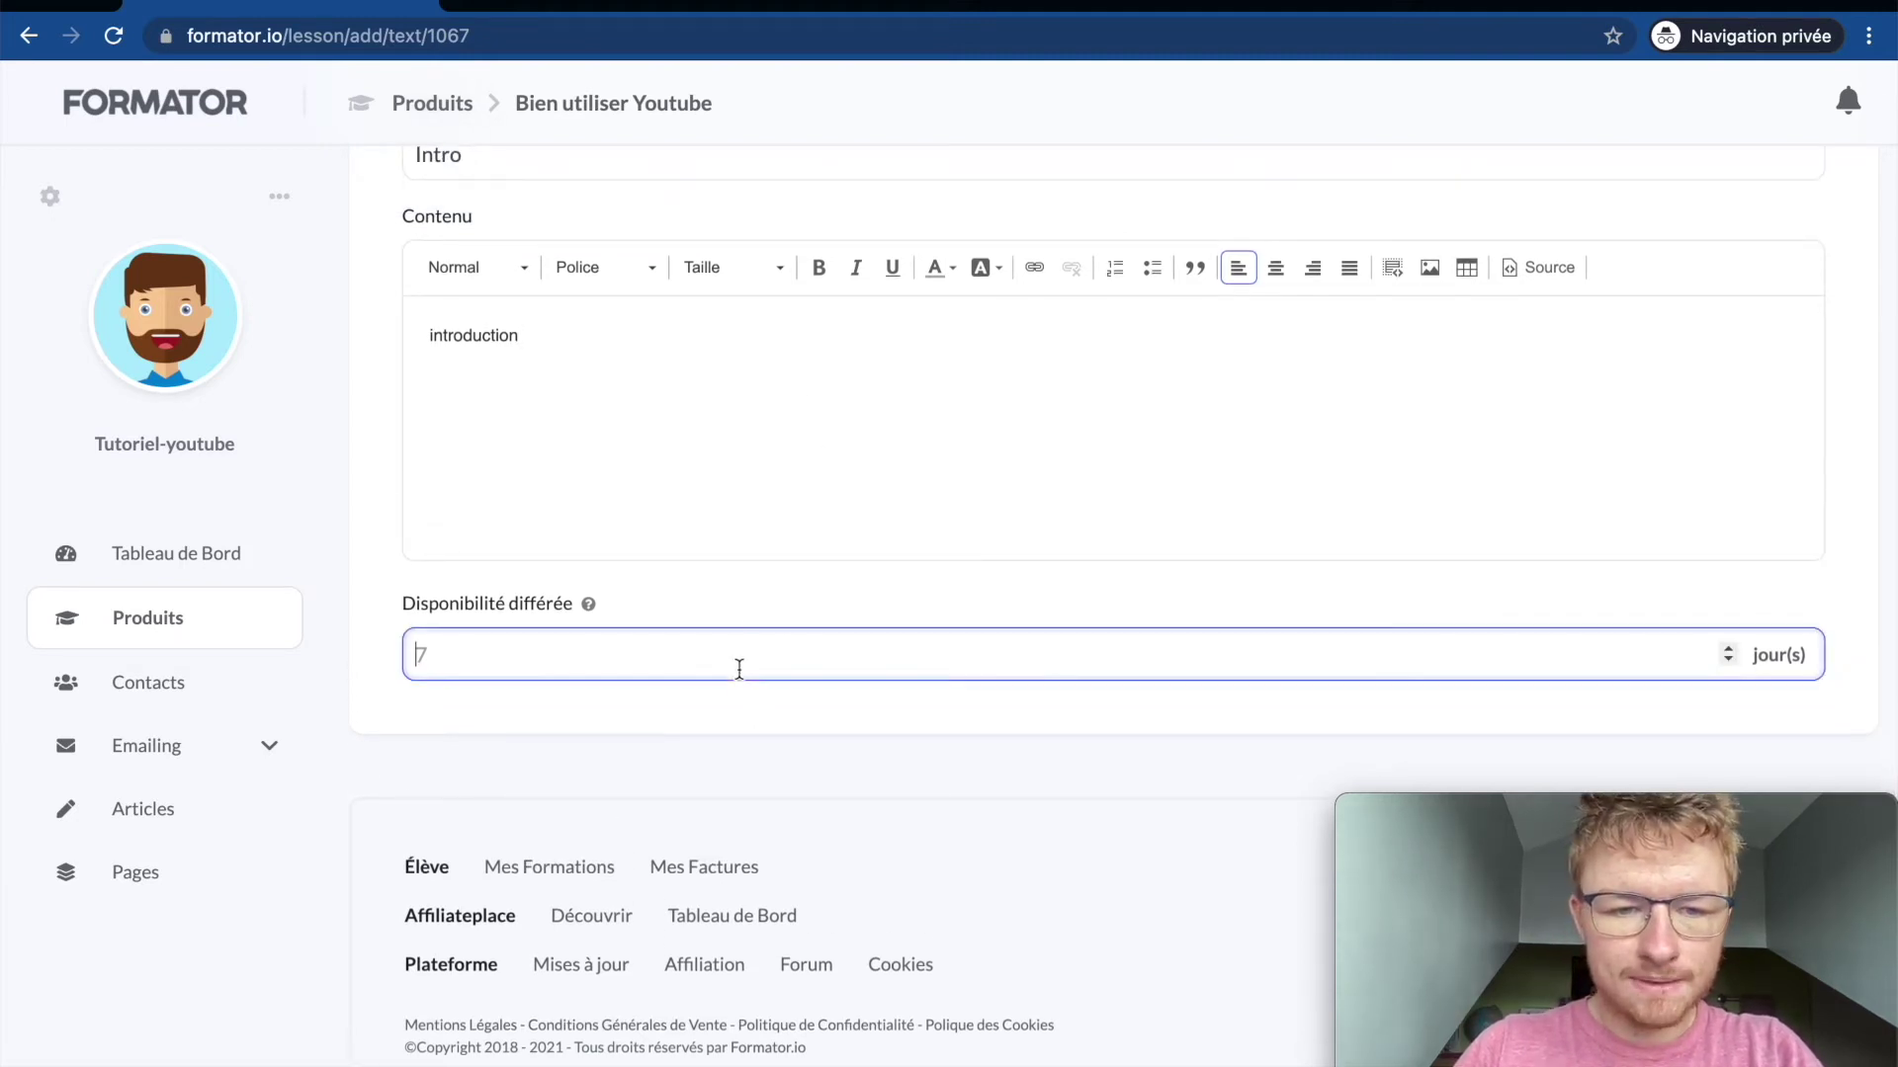
click(744, 619)
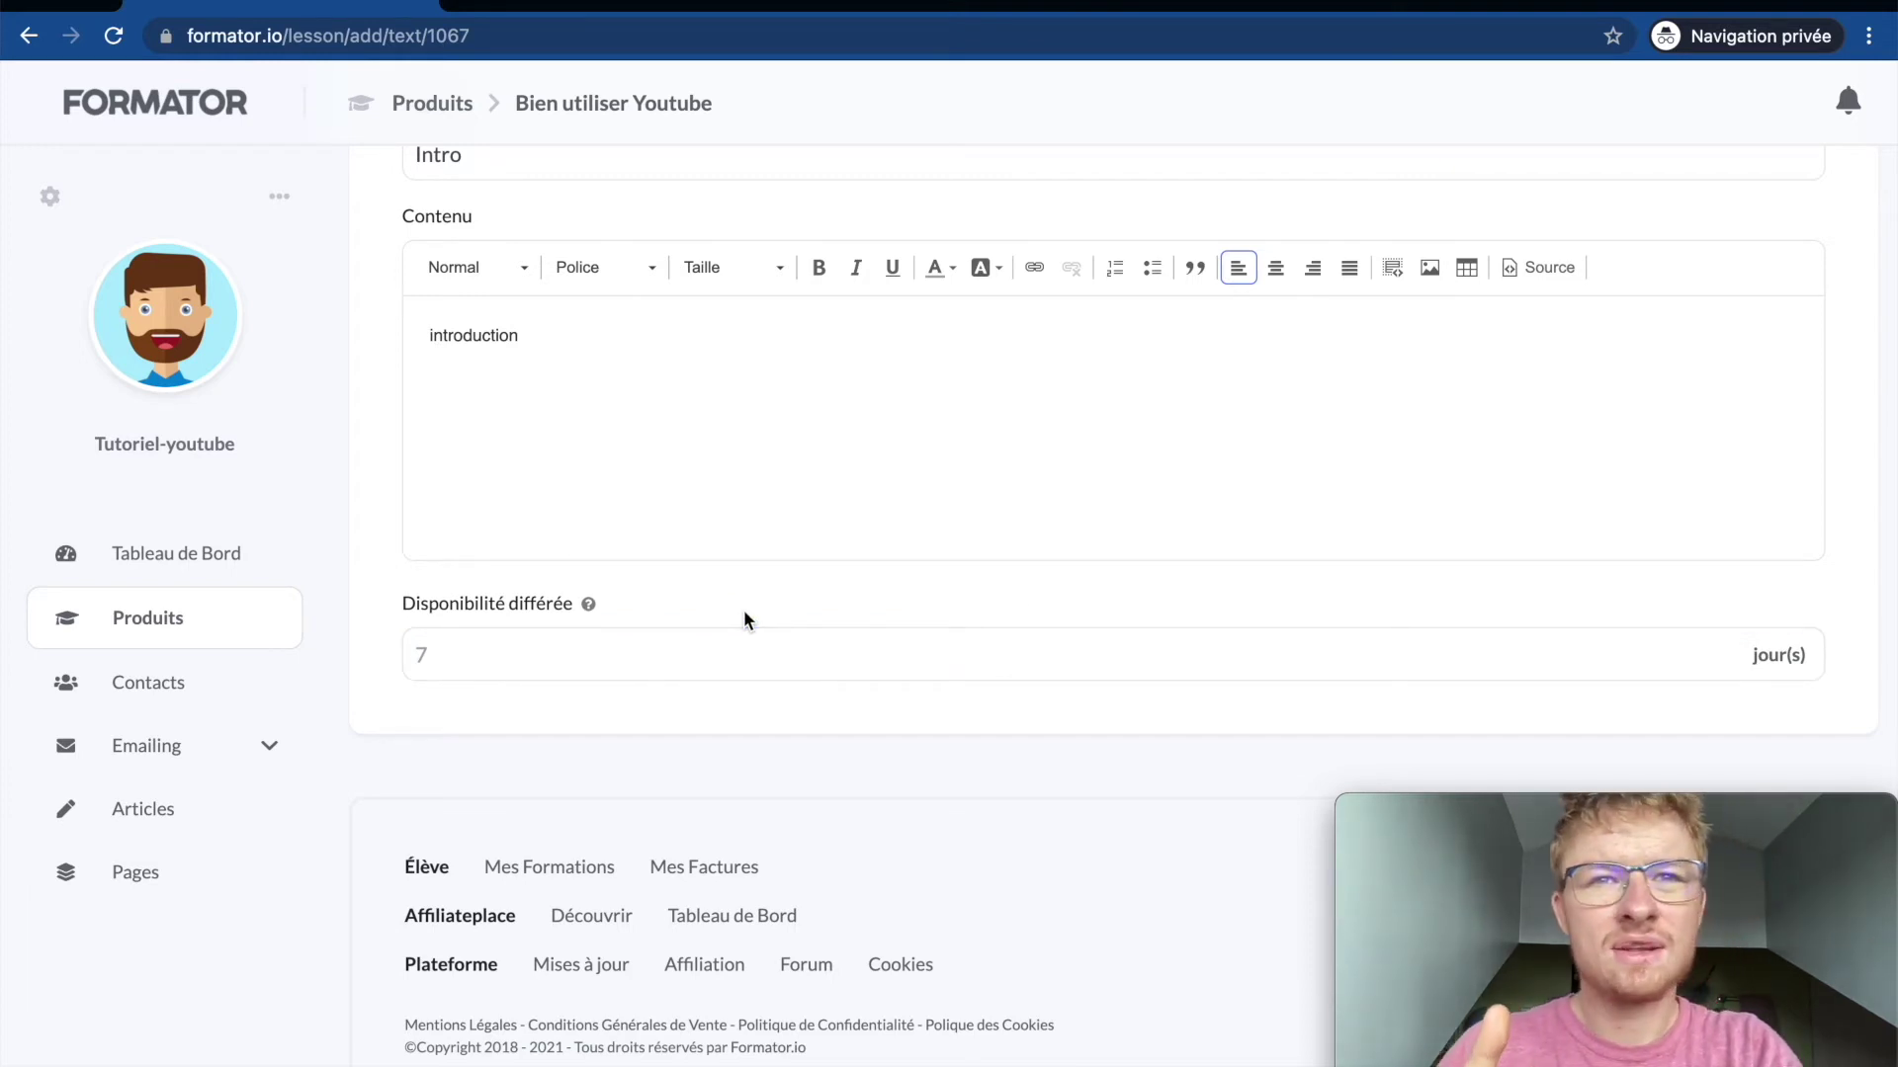
click(803, 676)
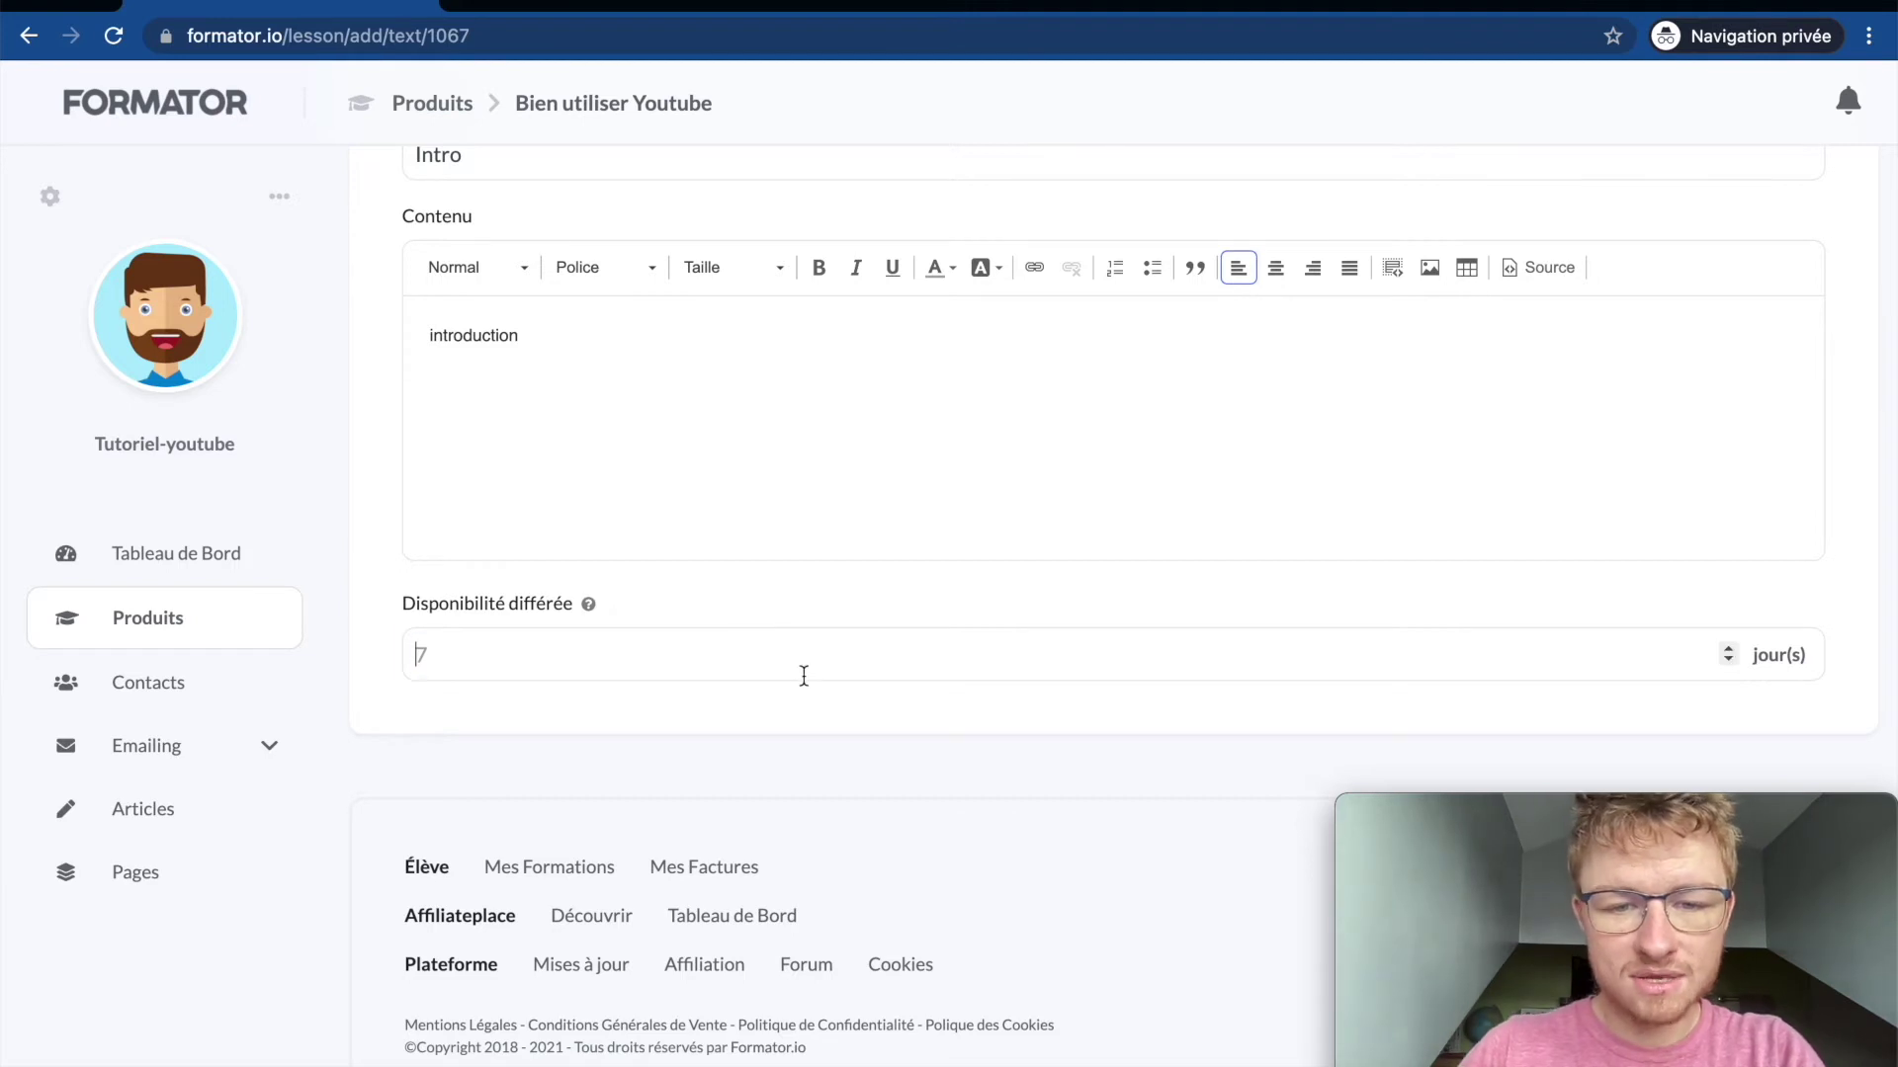
scroll(804, 676, up, 1)
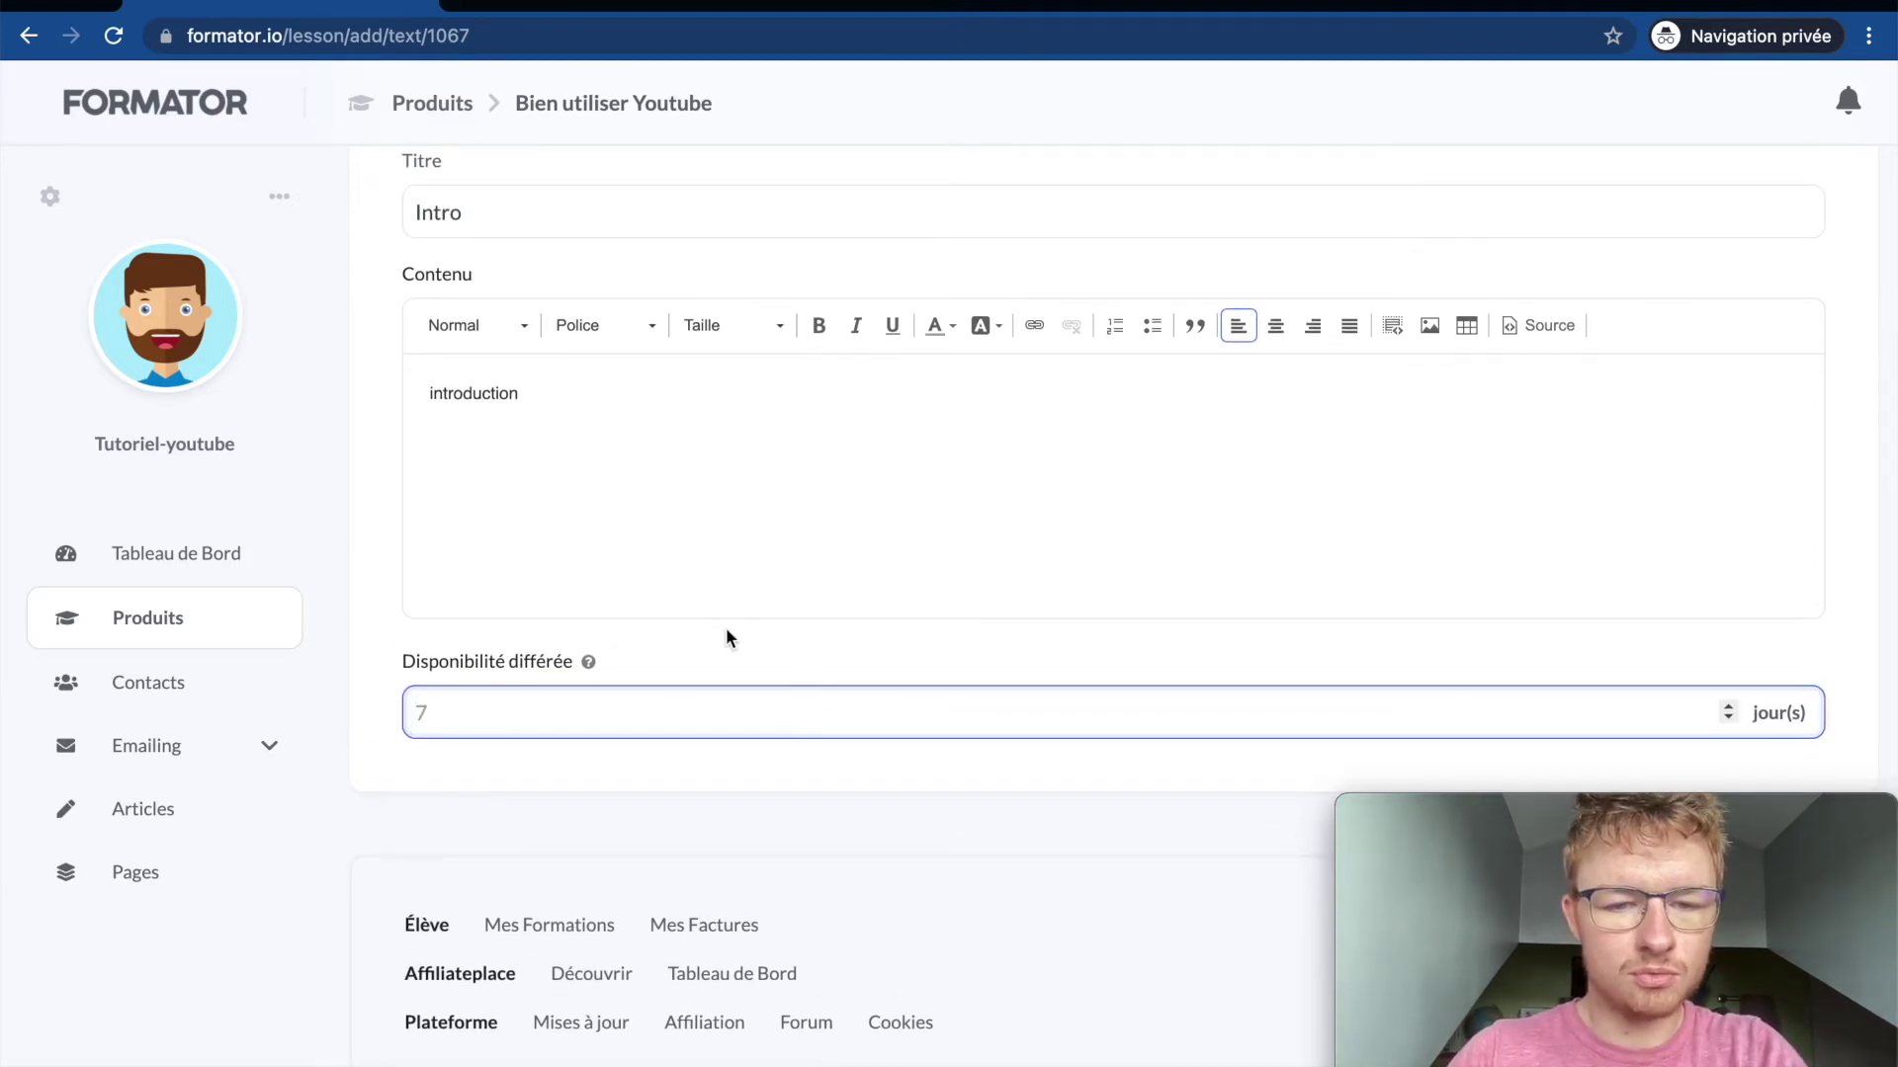
scroll(725, 637, up, 5)
click(1794, 266)
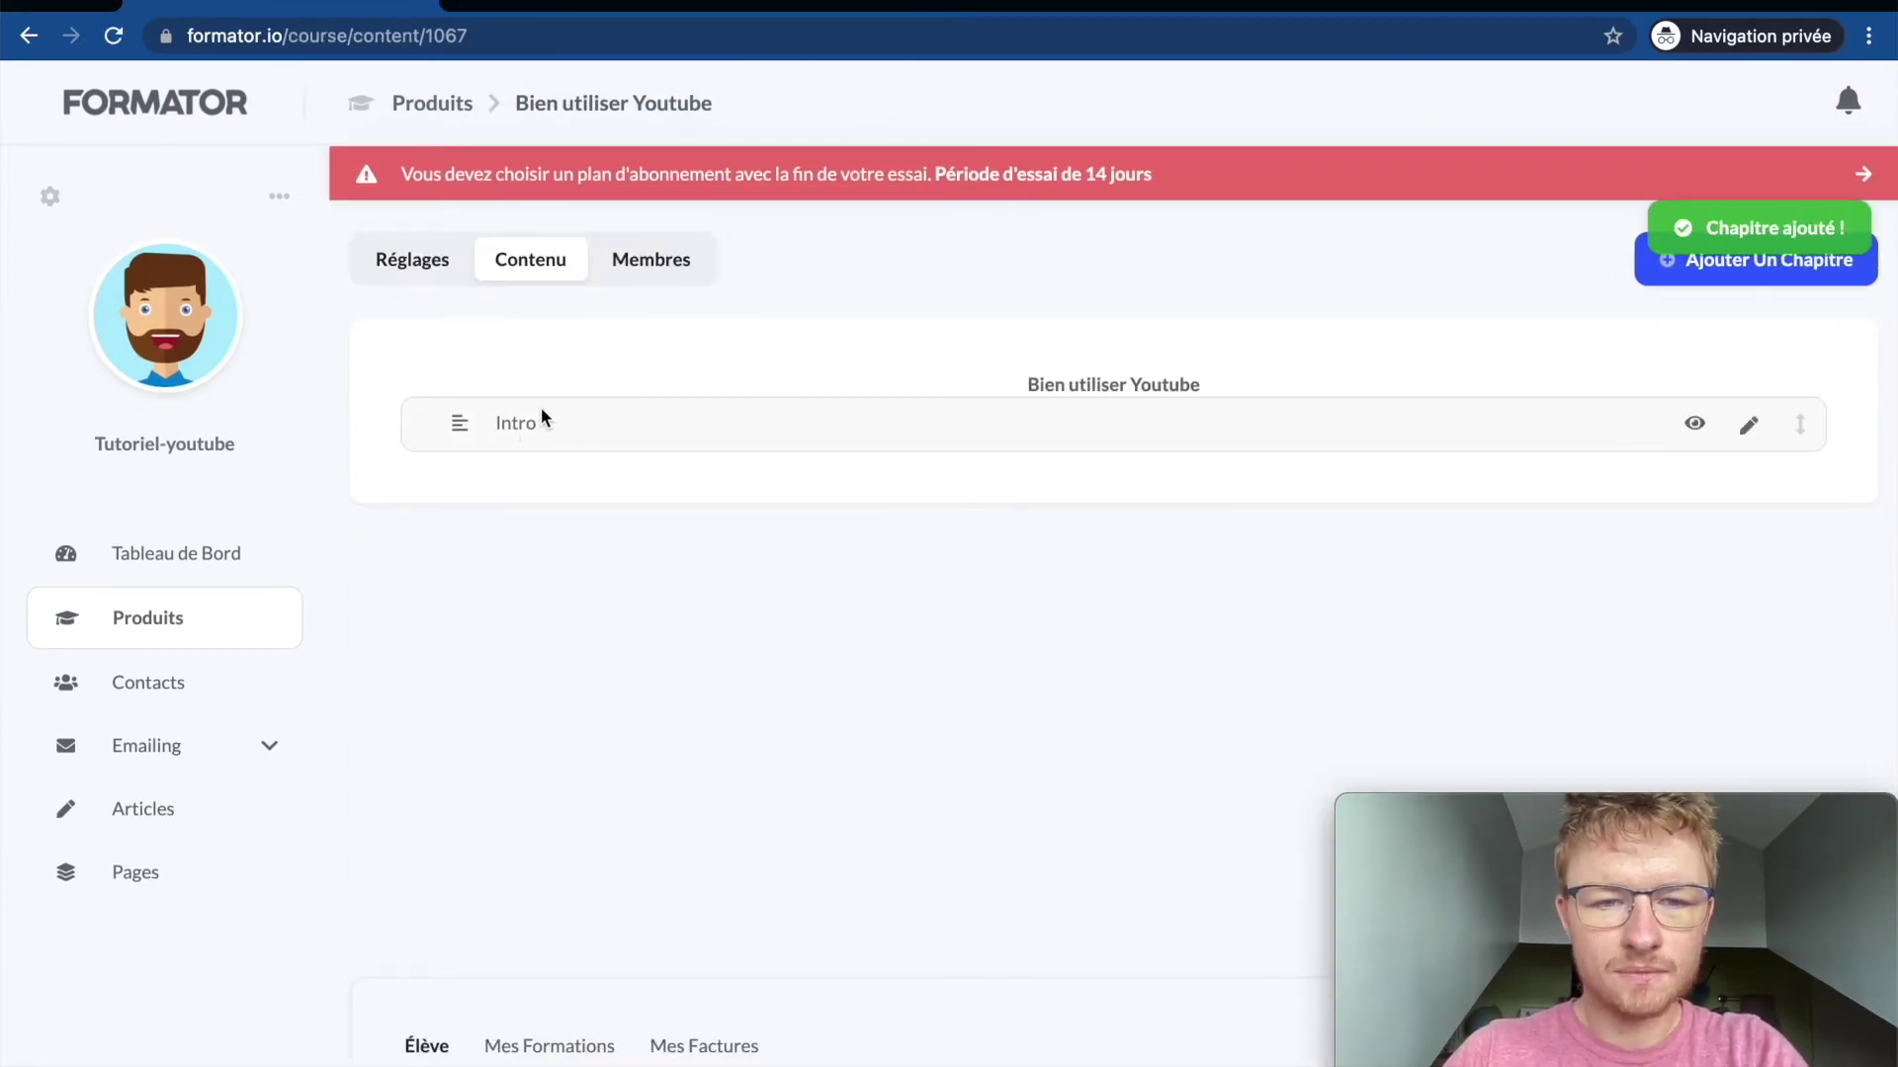
Step: Create a video chapter 'Utiliser Youtube' with the file 'course (4).sql' and add it
click(1794, 259)
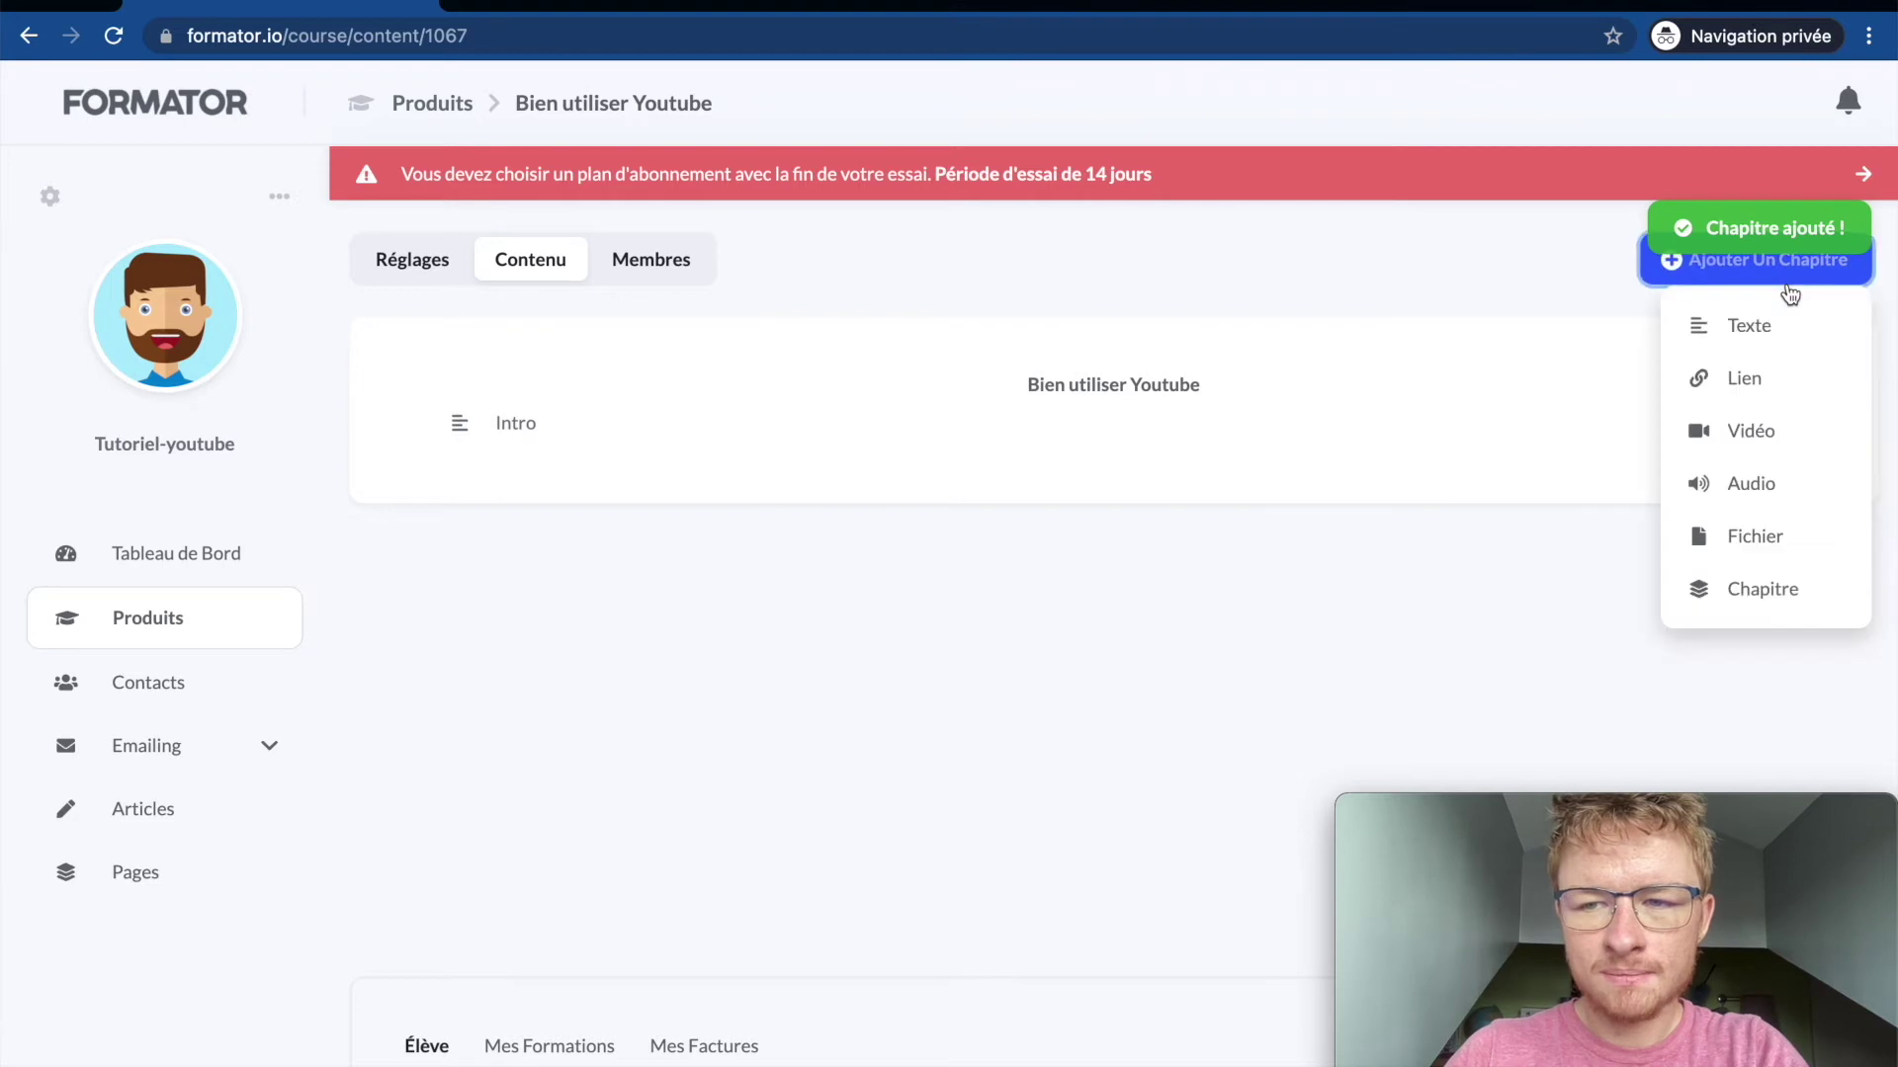
click(1745, 430)
click(730, 526)
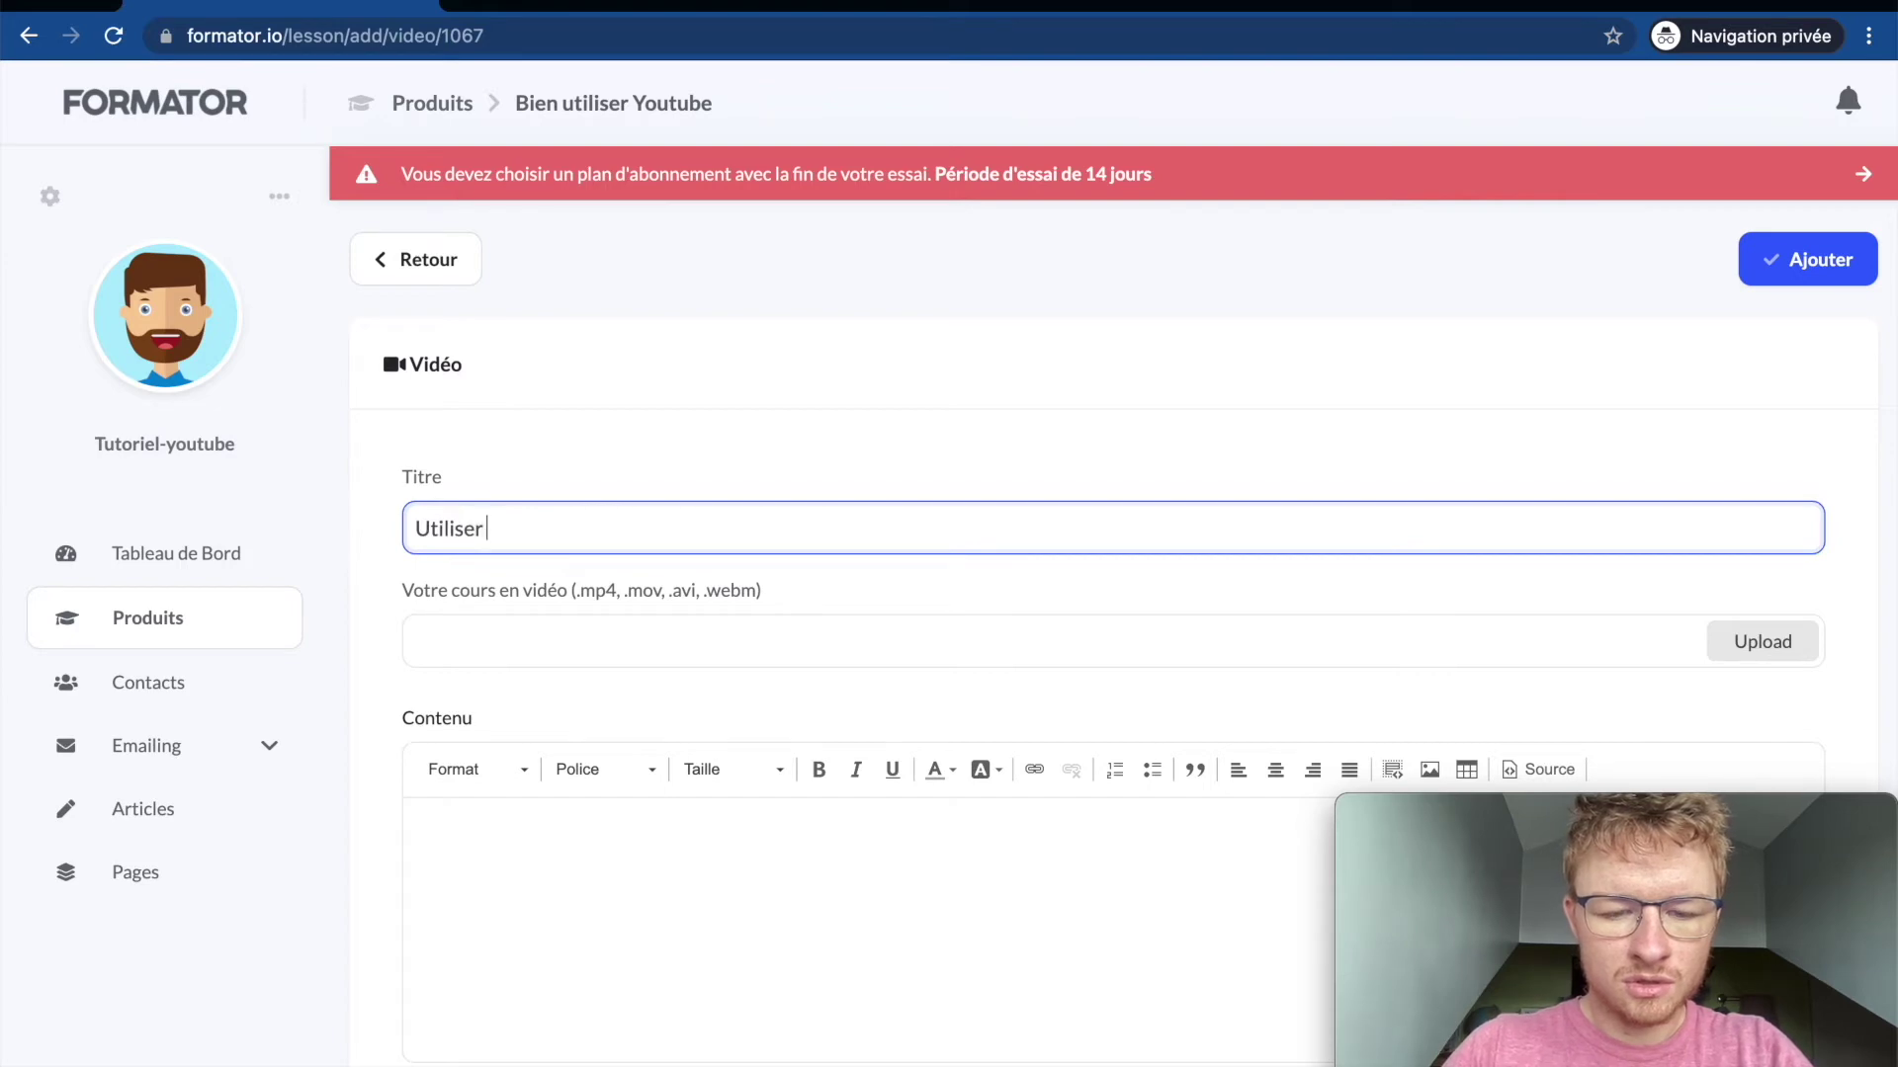
click(781, 655)
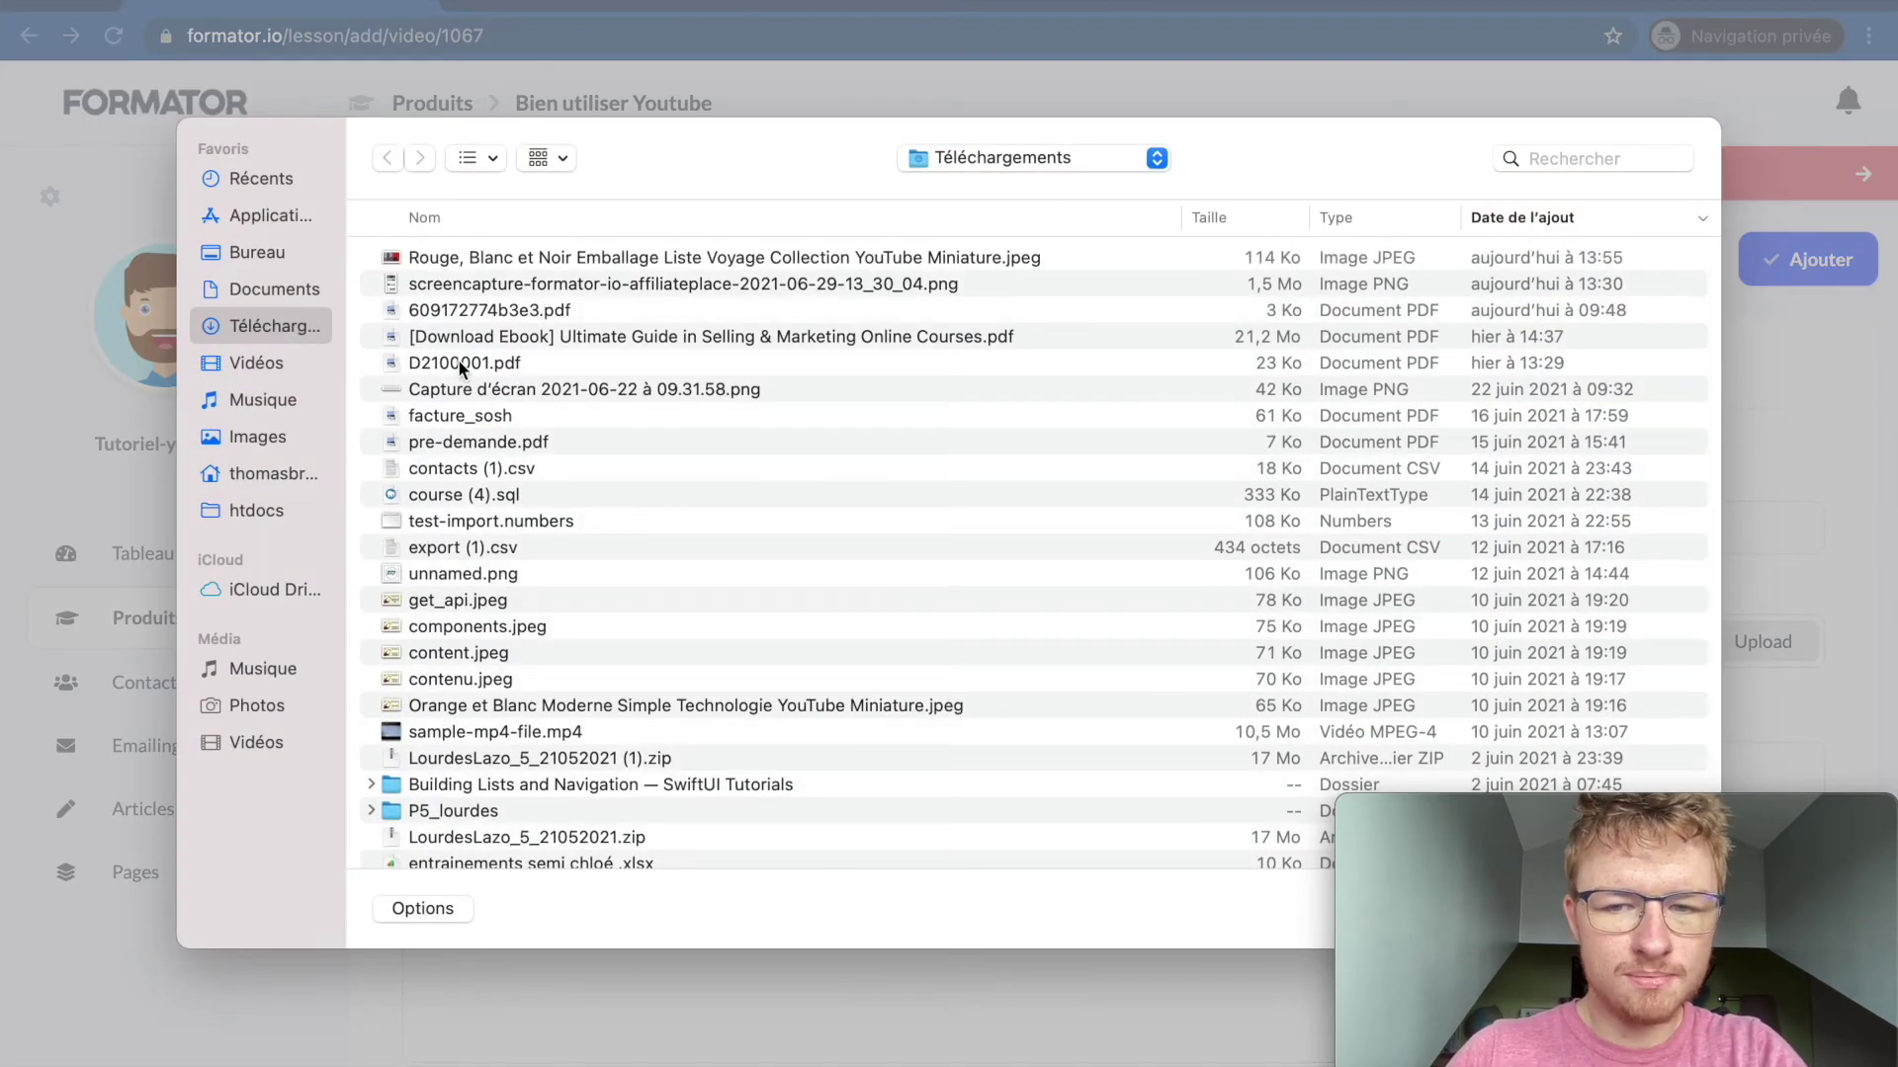
double_click(468, 490)
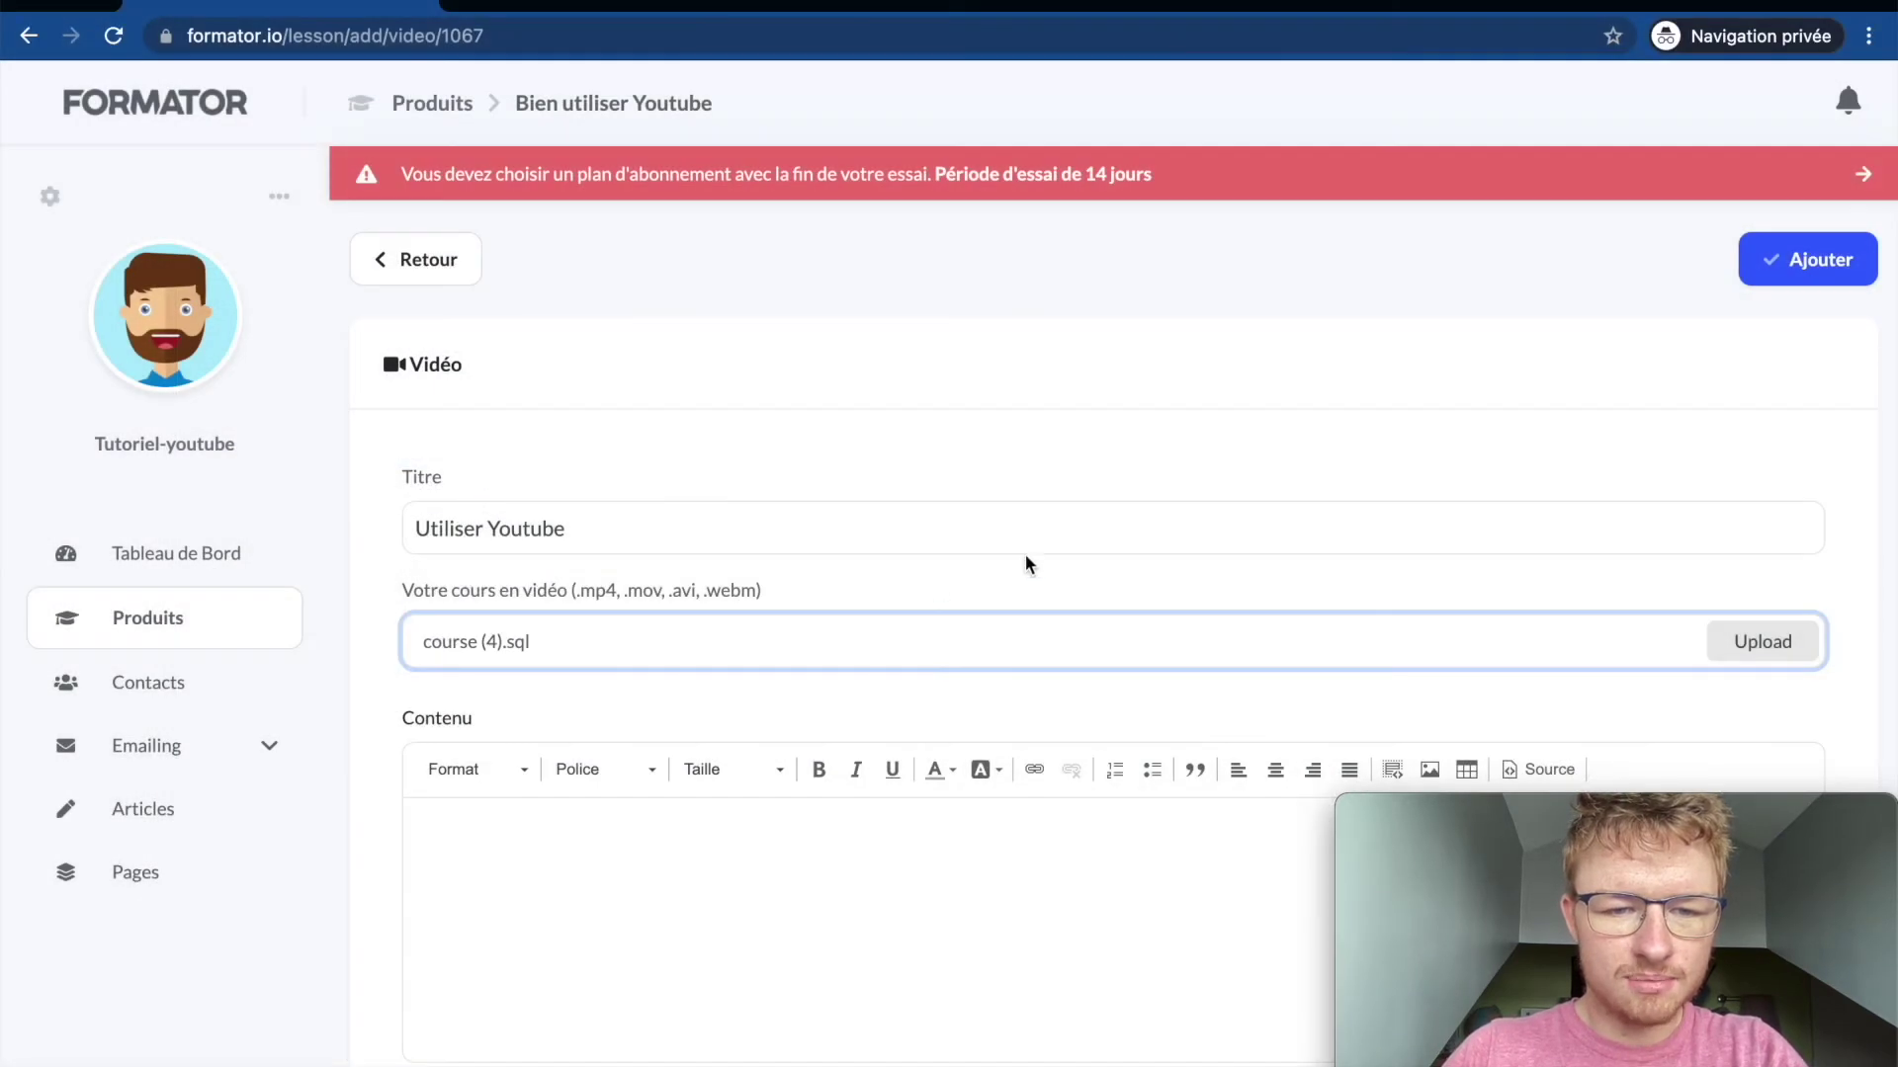
scroll(1152, 521, down, 5)
scroll(1363, 411, up, 6)
click(1818, 184)
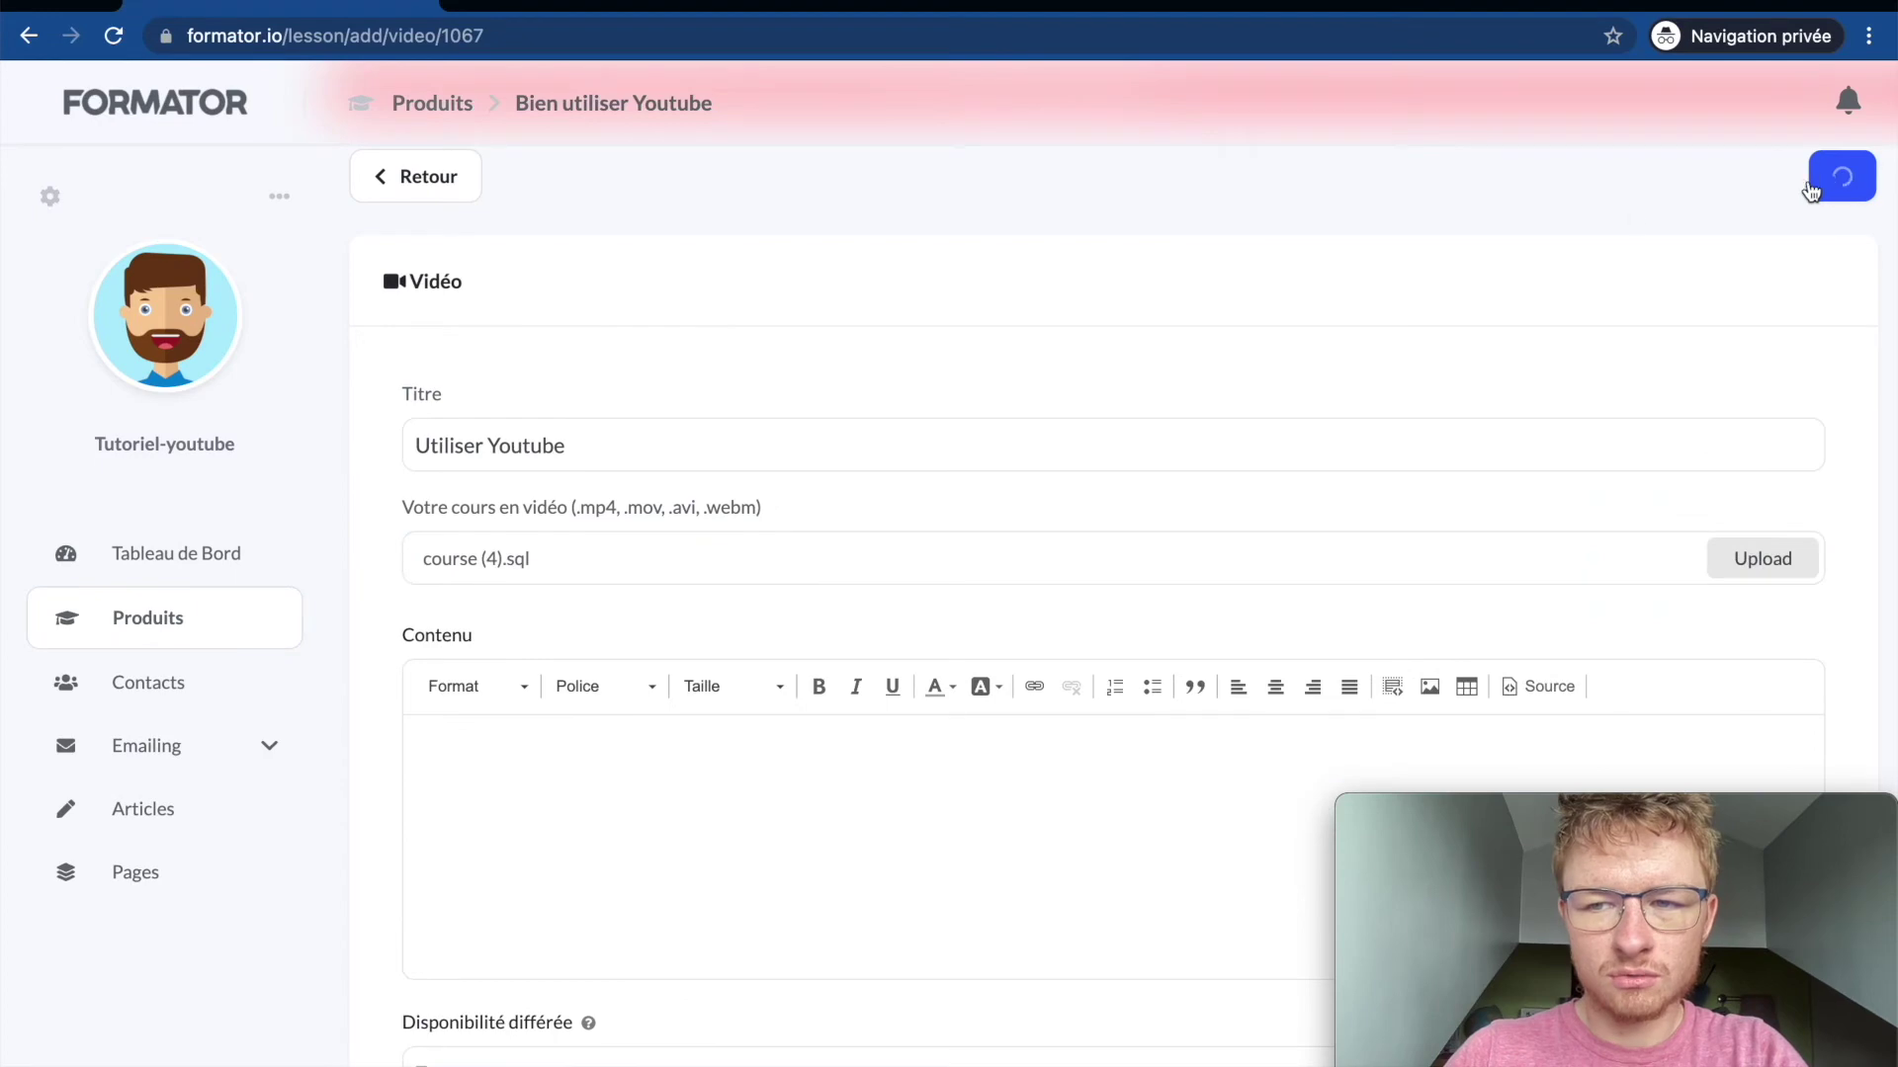
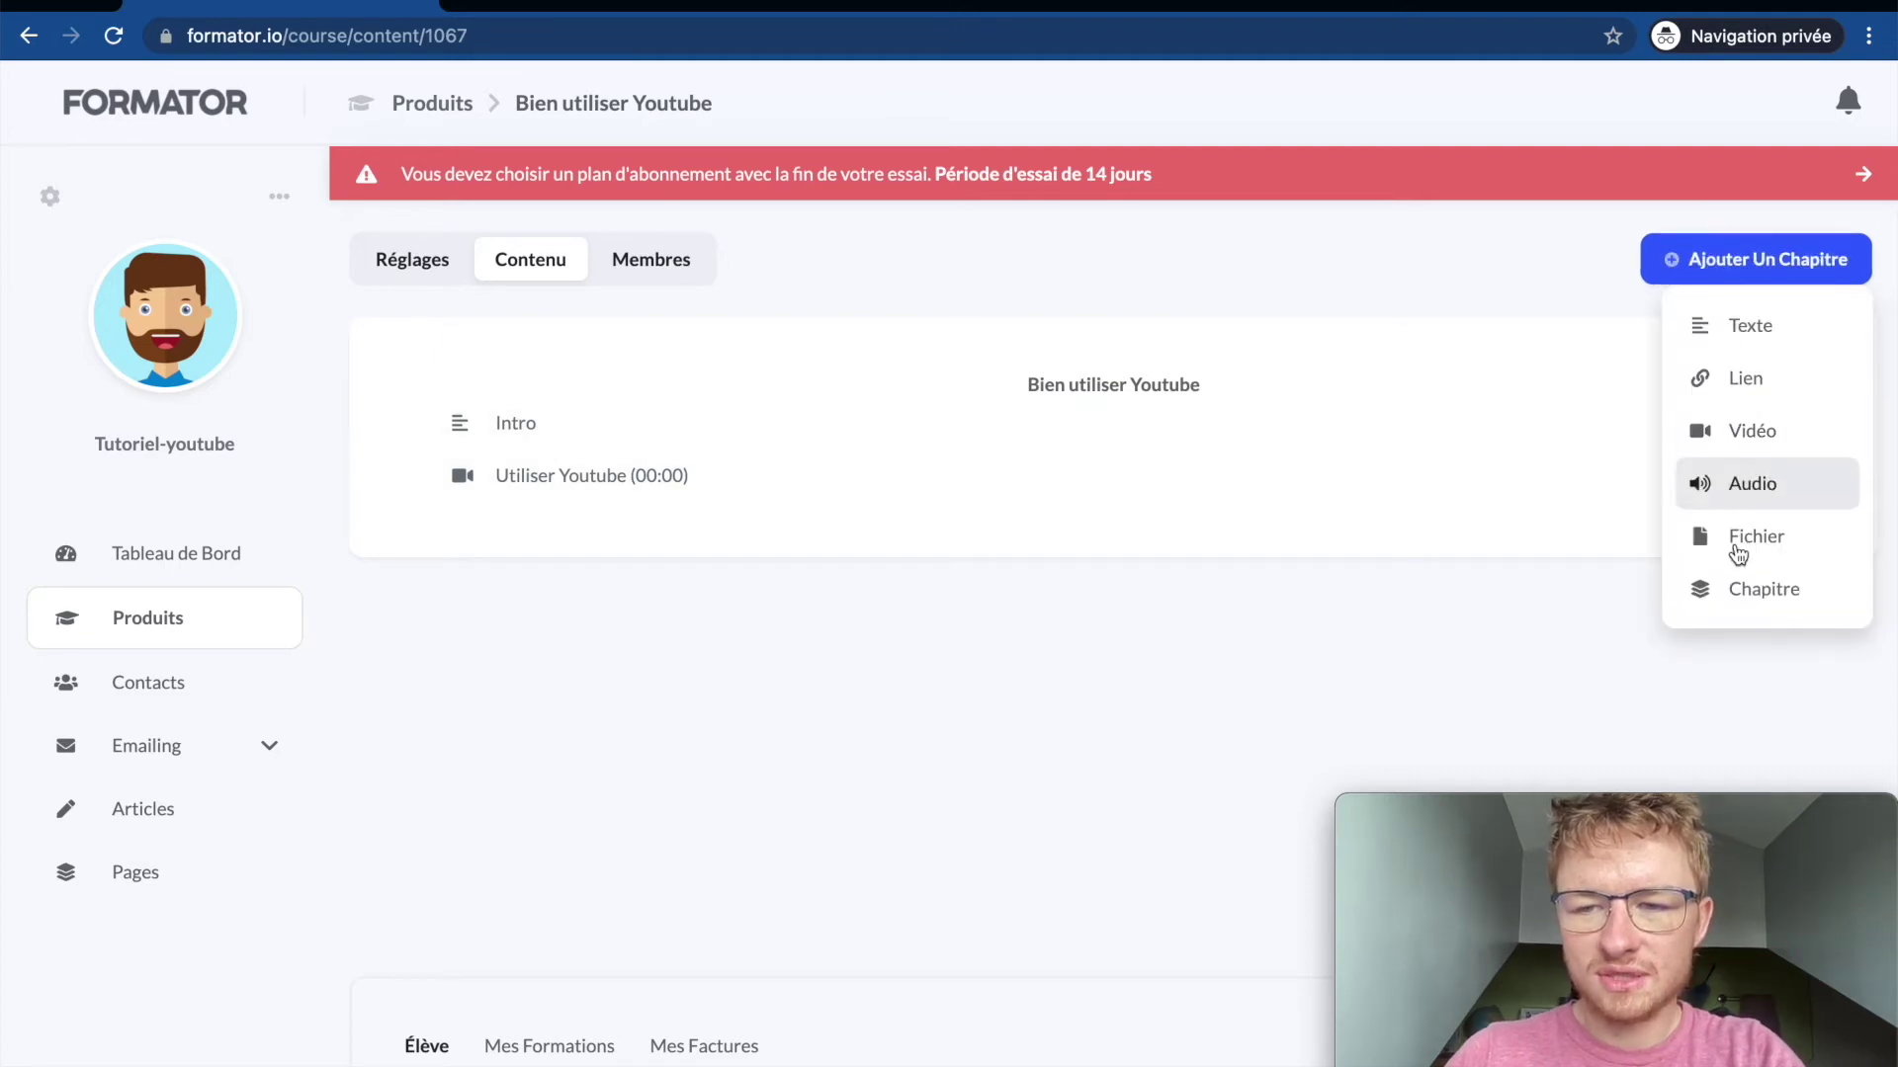
Step: Add a chapter titled 'I' (Intro) and drag it above the two lessons
click(1740, 589)
click(858, 595)
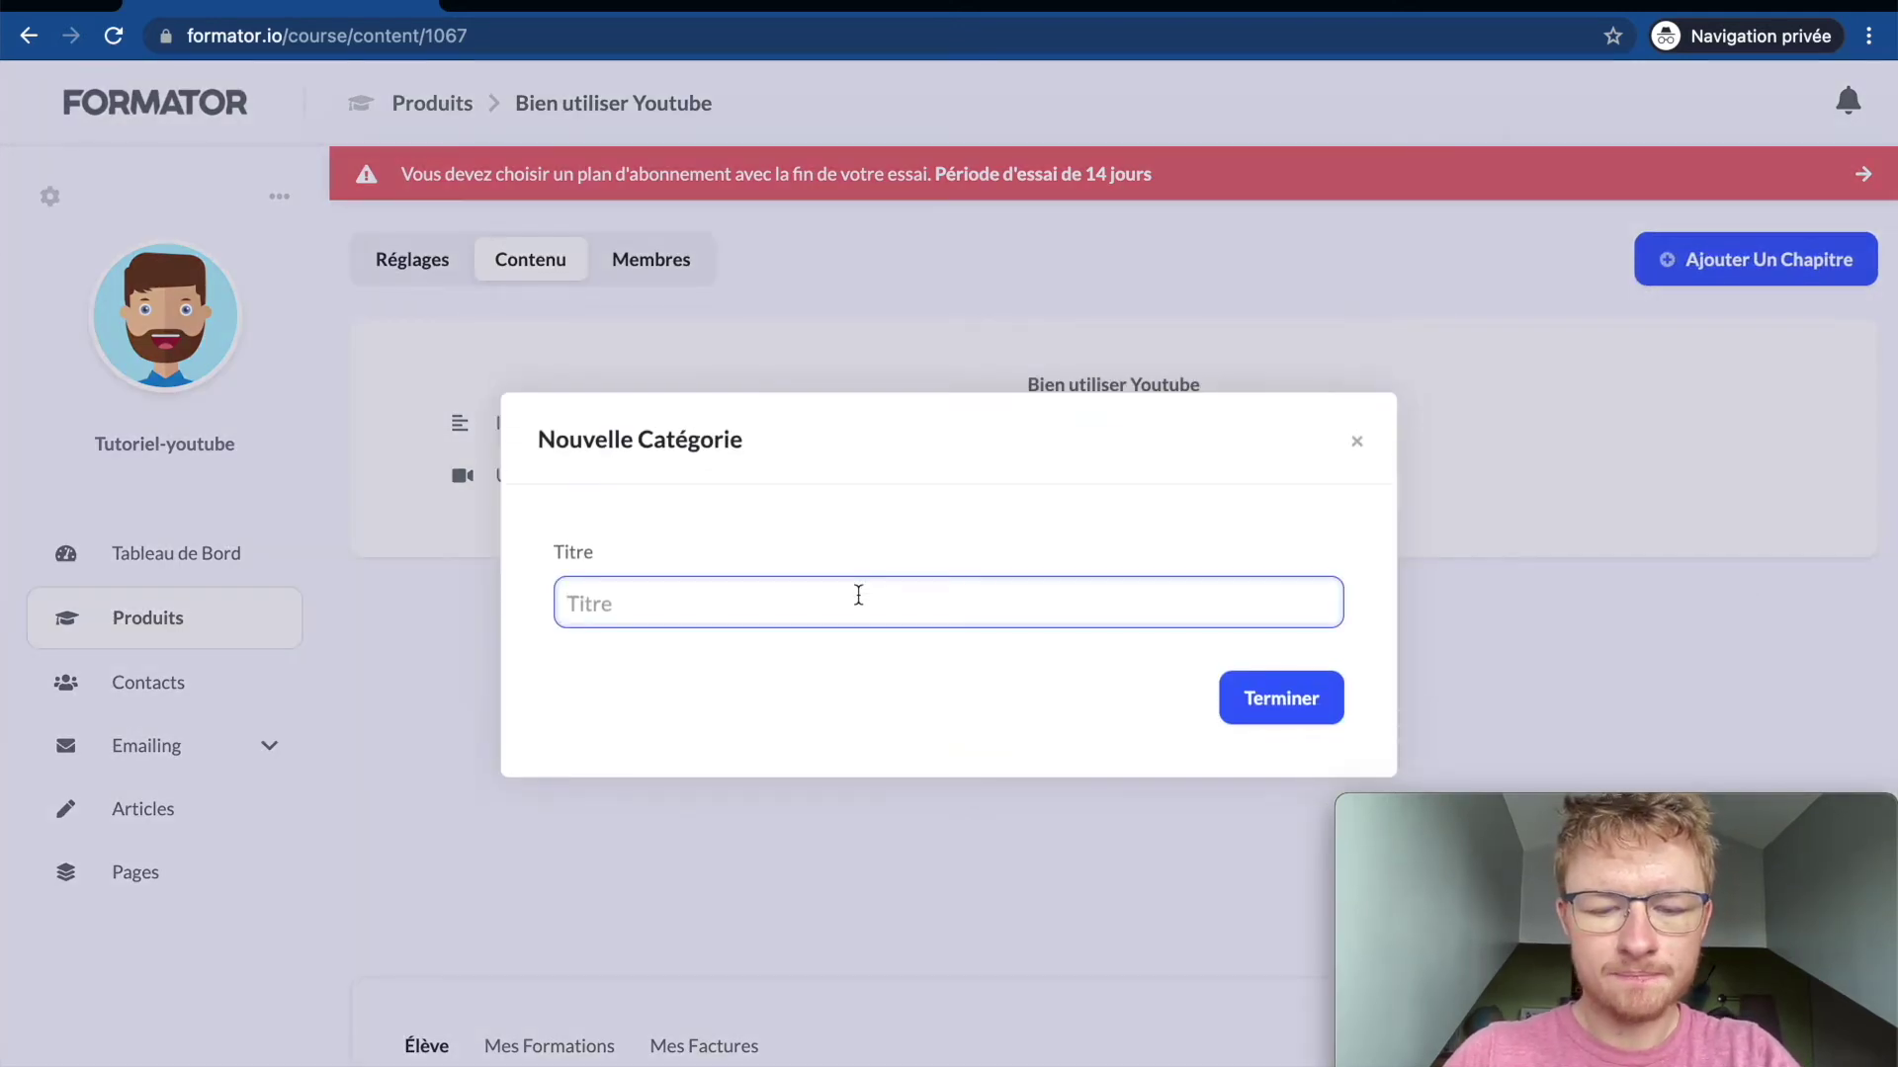
text(Intro)
click(1262, 714)
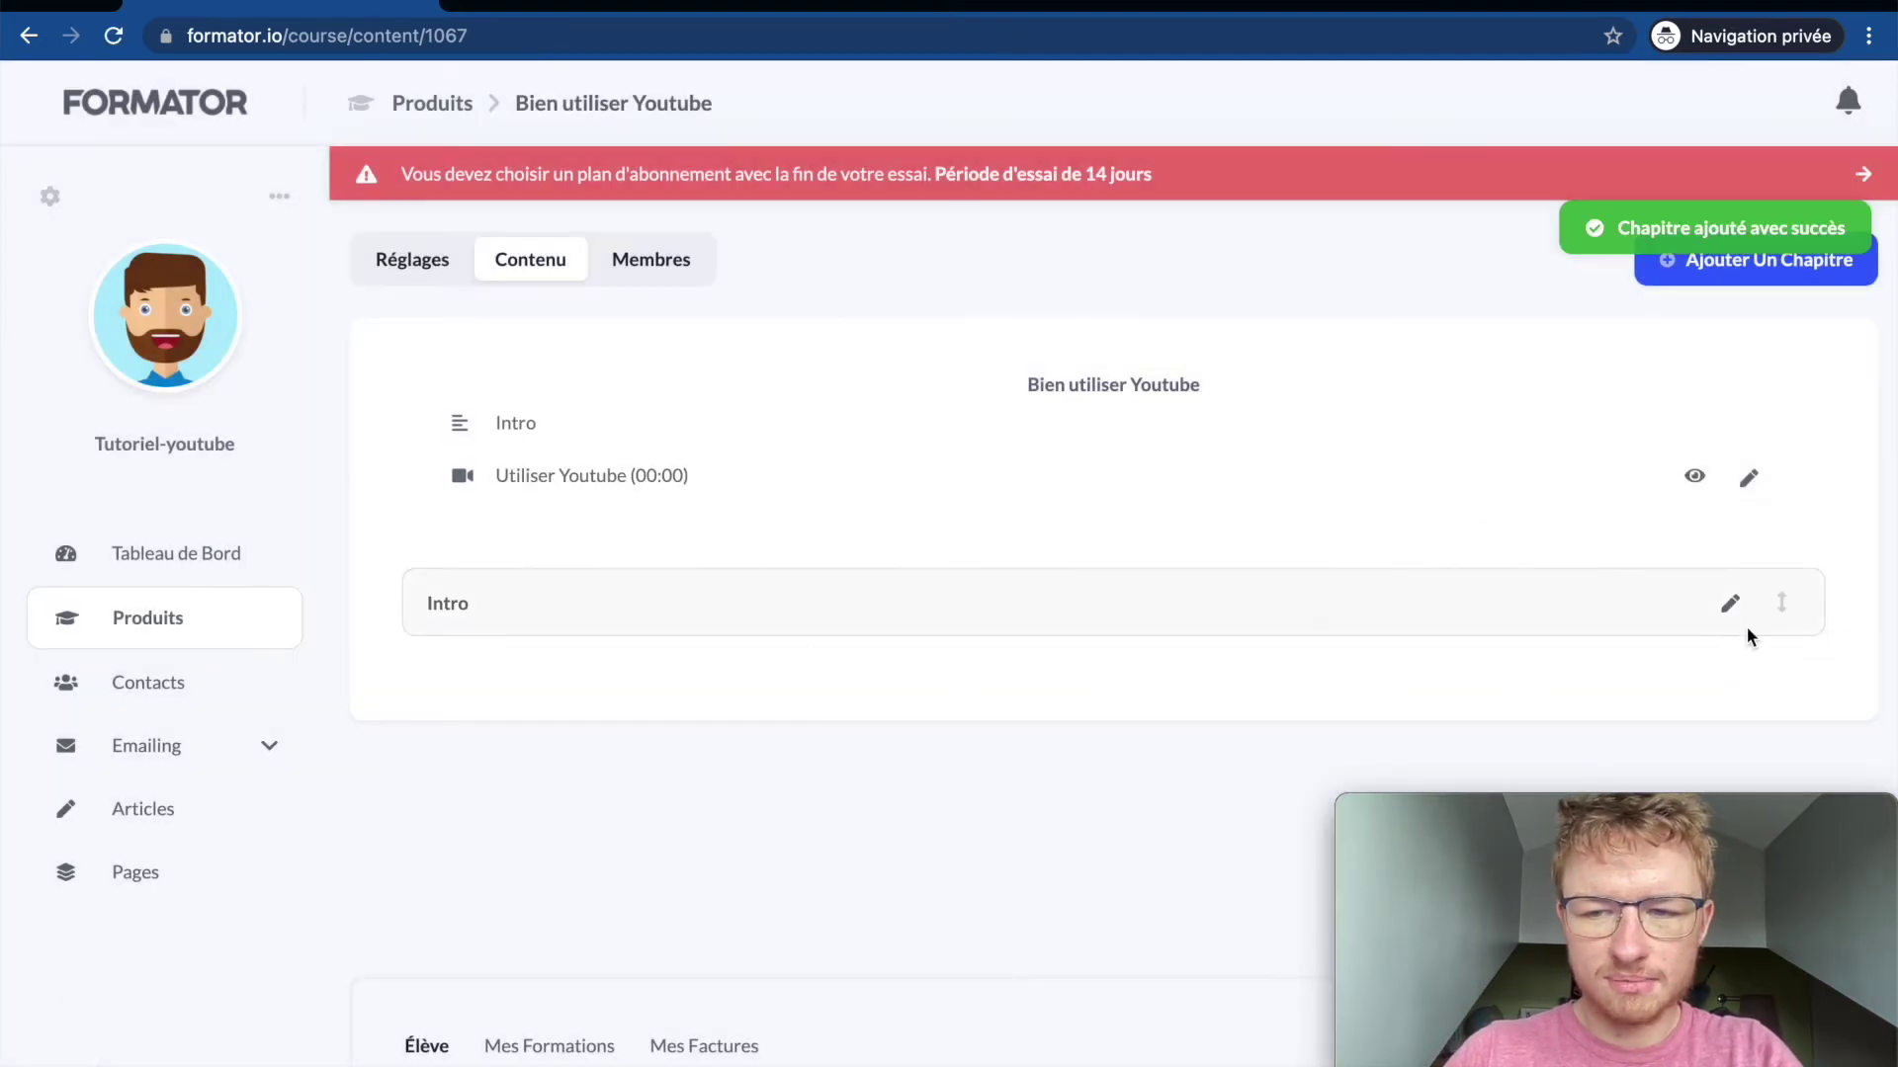
drag(1789, 601, 1783, 427)
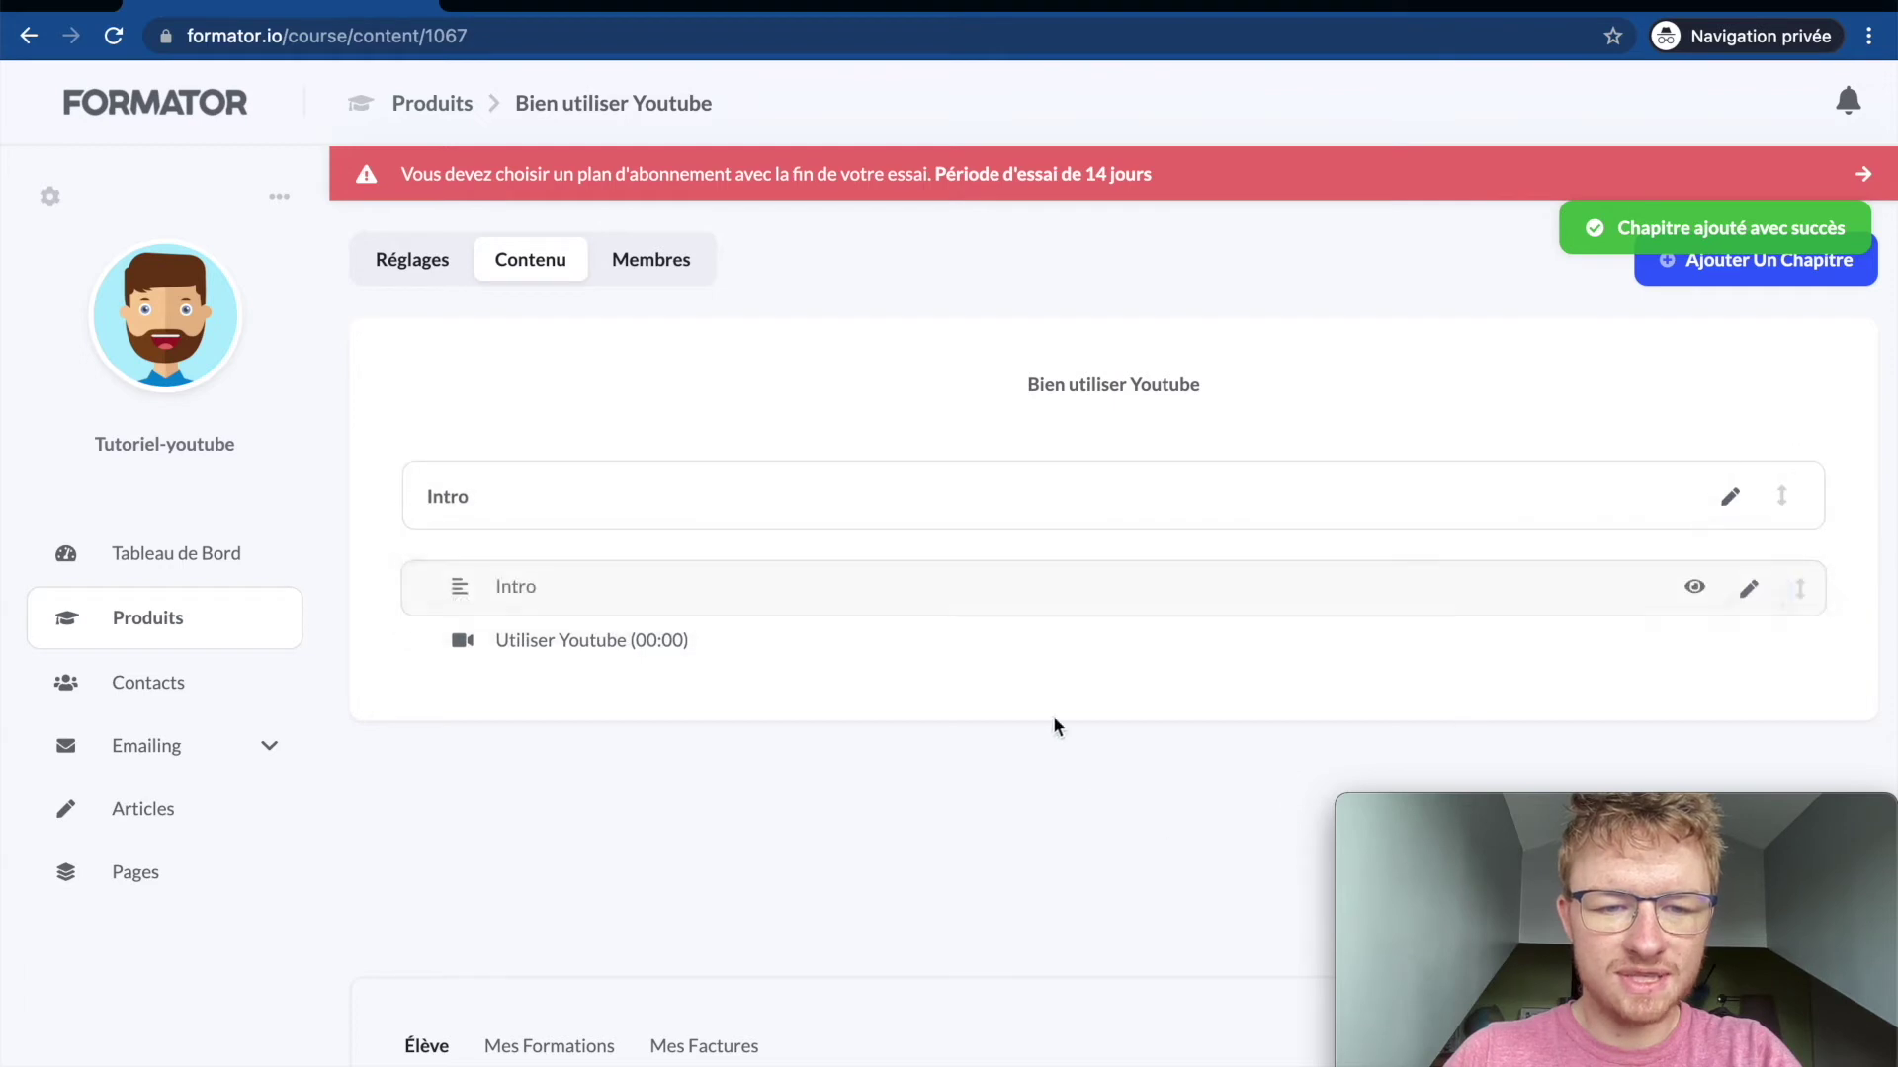
Step: Add a second chapter titled 'Se faire connaitre' after the lessons
click(1779, 271)
click(1741, 587)
click(983, 605)
text(Se faire connaitre)
click(1318, 710)
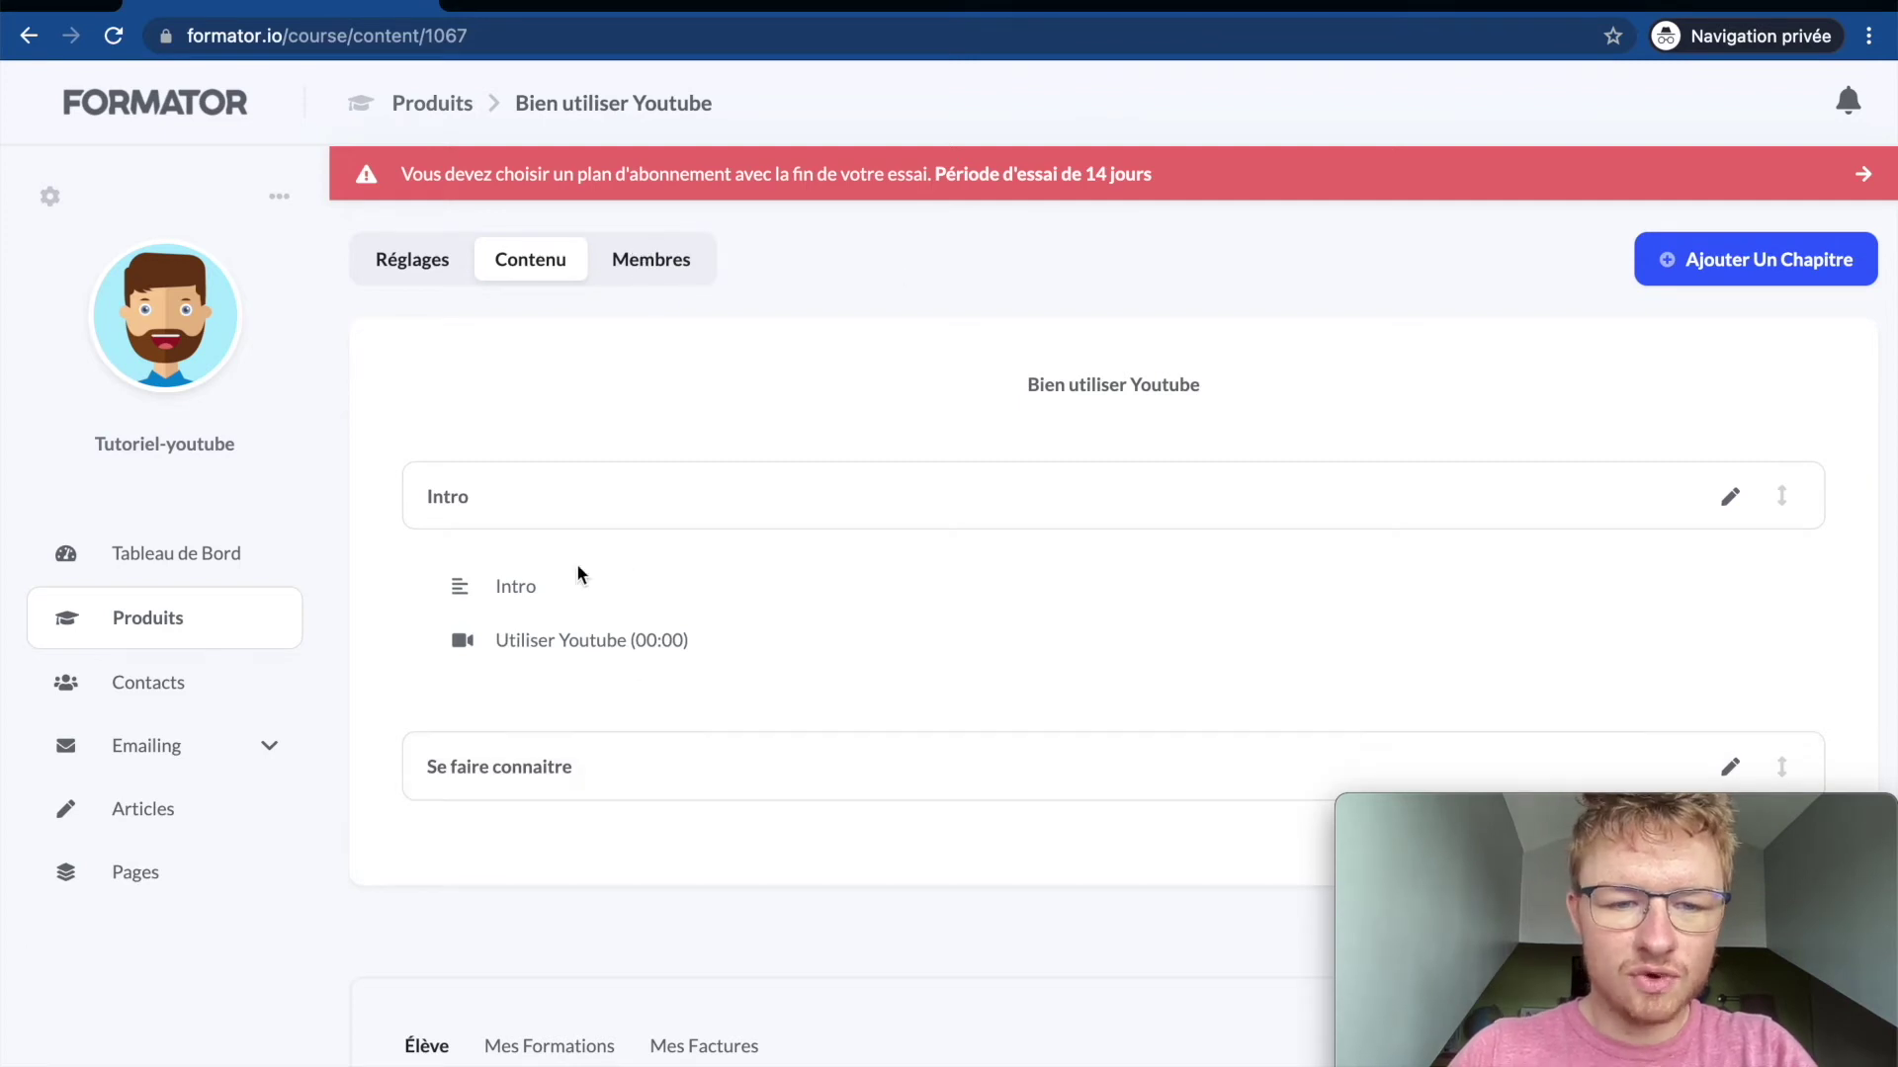
Step: Check the course's Membres tab, then open its student preview from the Produits list
click(681, 273)
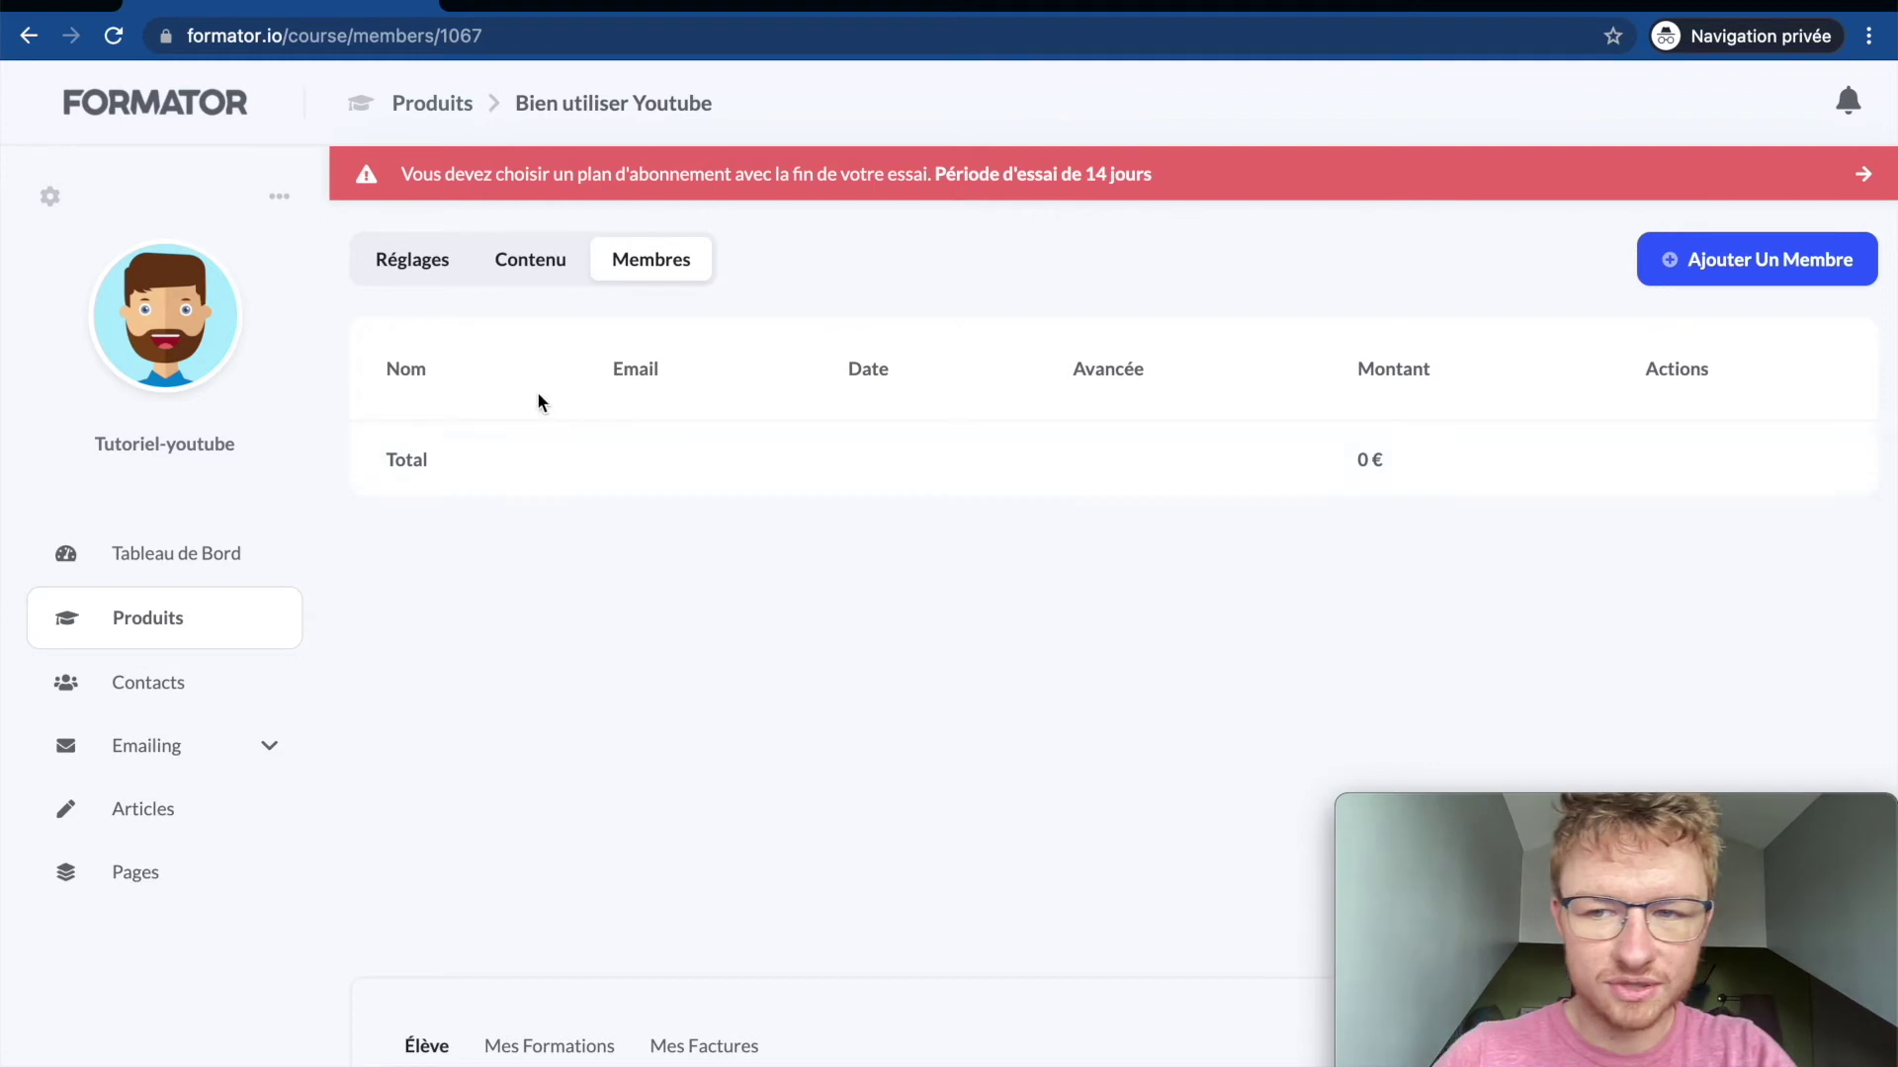
click(147, 639)
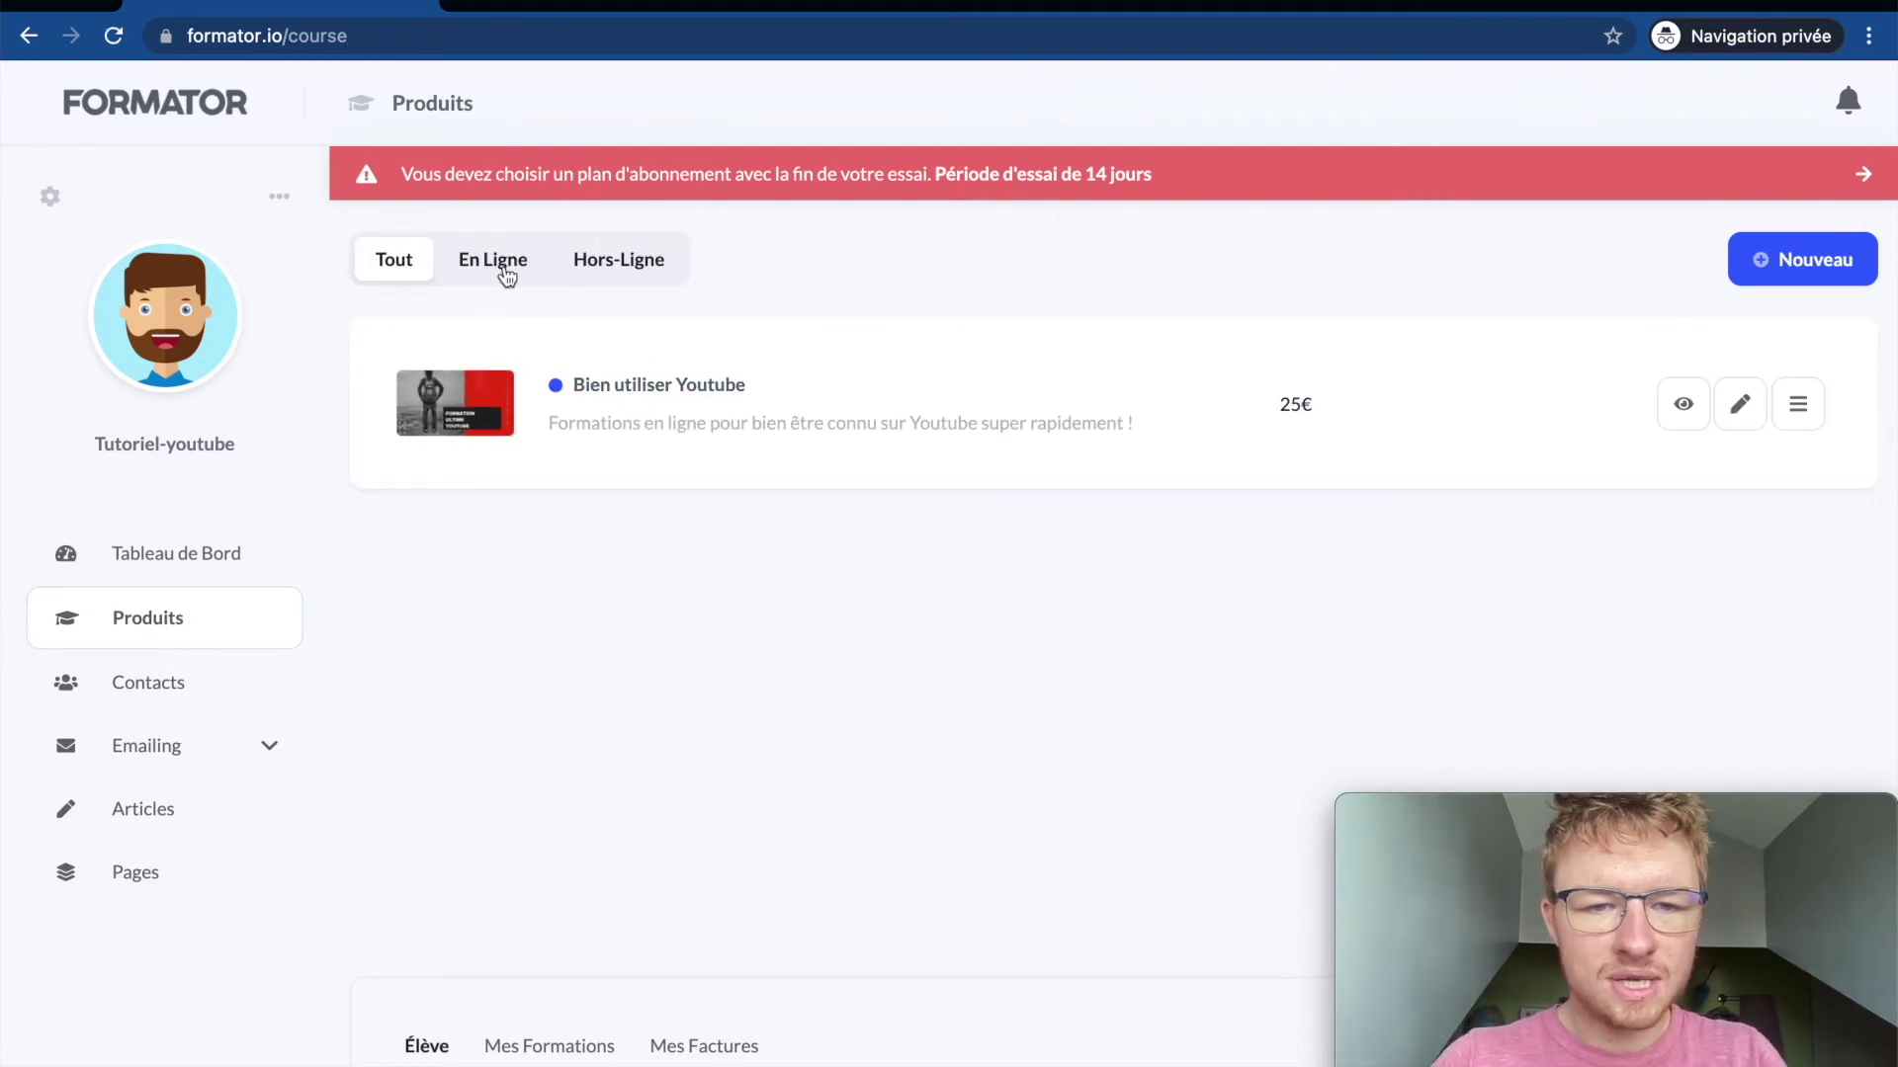
mouse_move(555, 393)
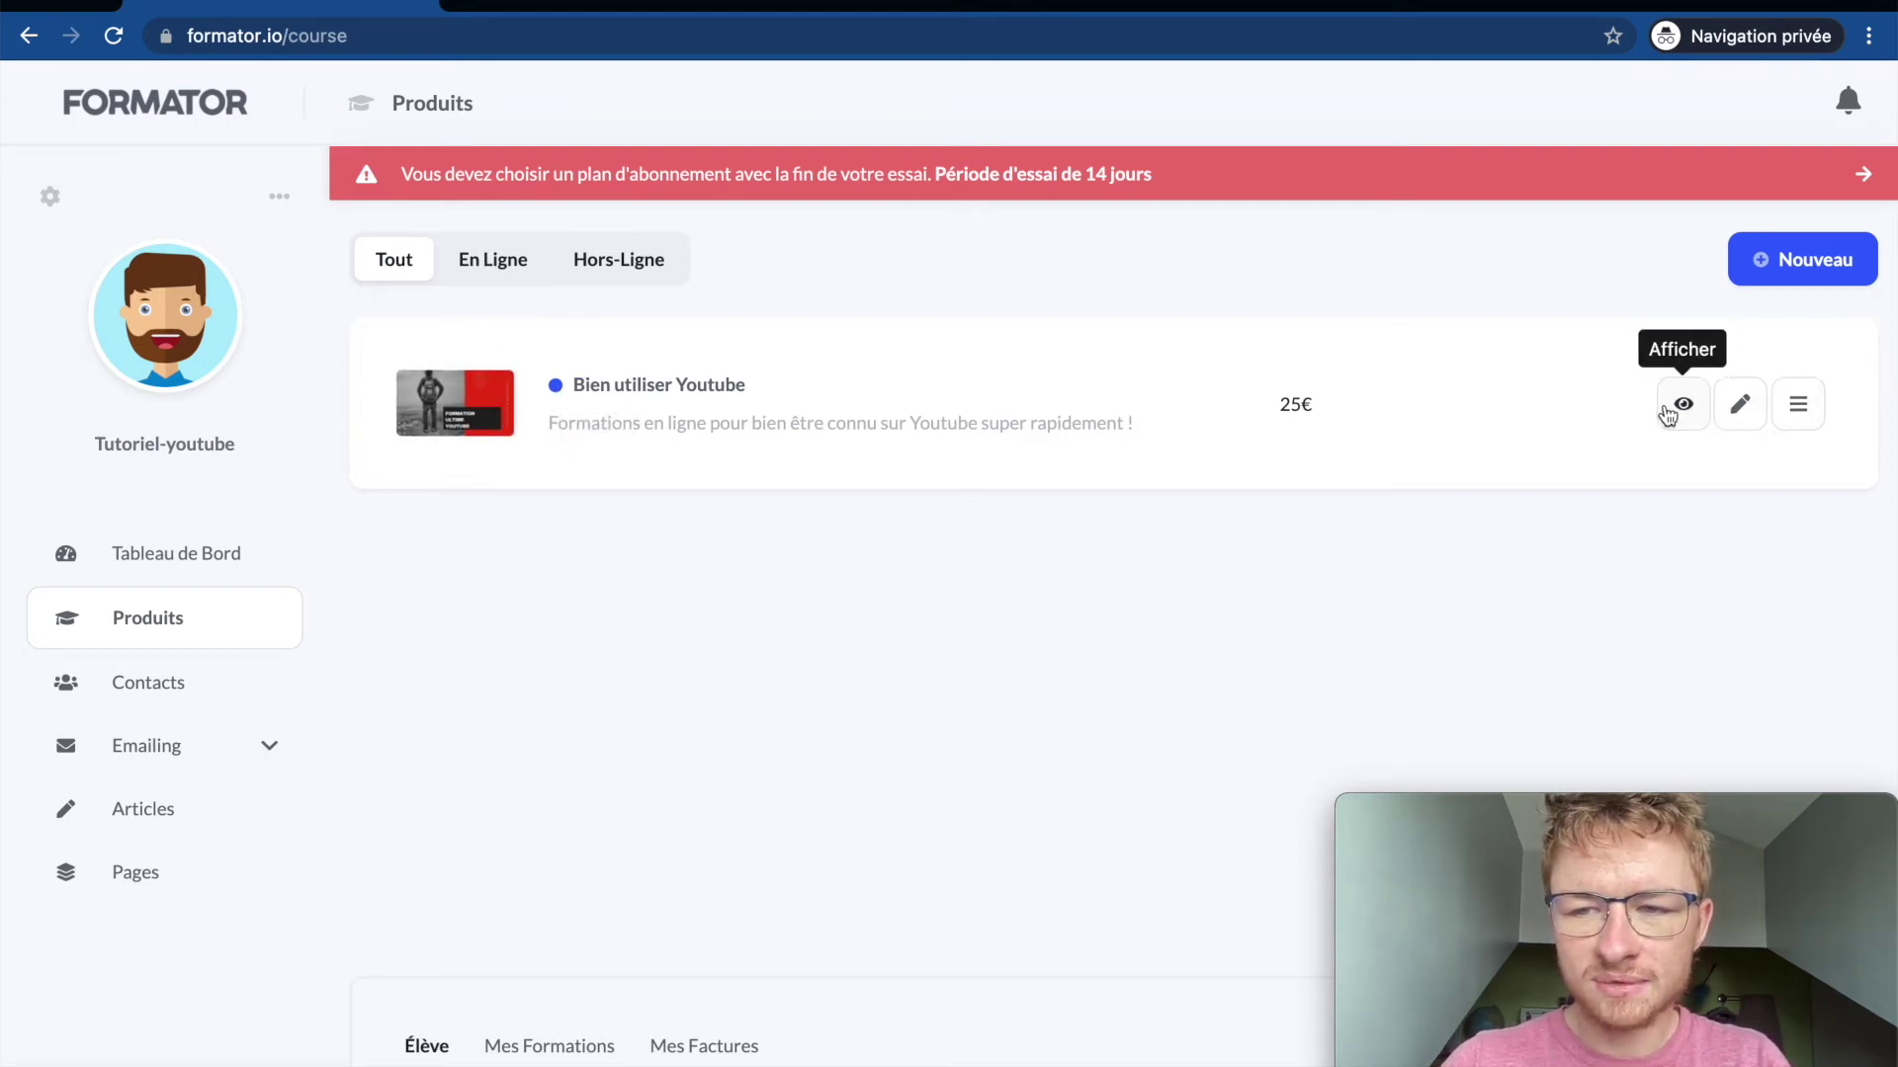
click(1677, 407)
Step: Read the Intro lesson, continue to Utiliser Youtube, then exit the lesson viewer
scroll(456, 727, down, 2)
scroll(457, 727, up, 2)
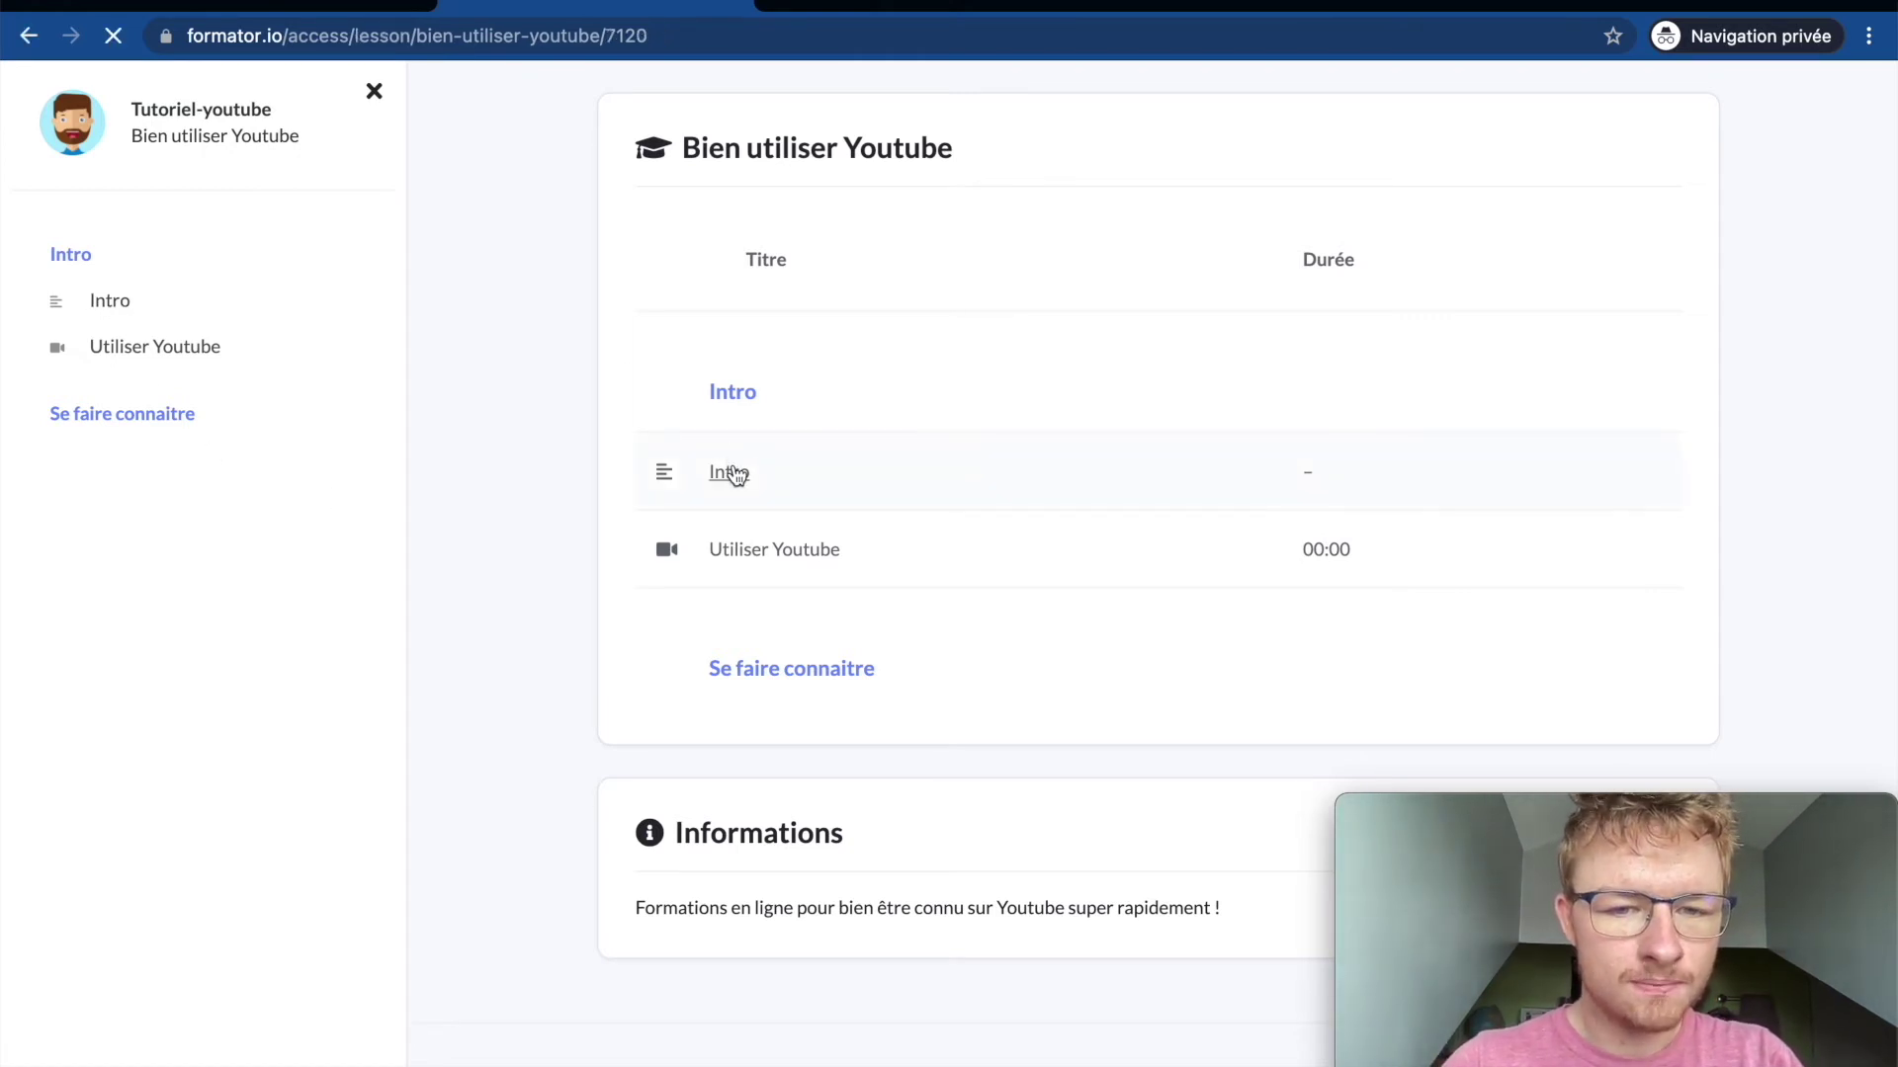
double_click(711, 350)
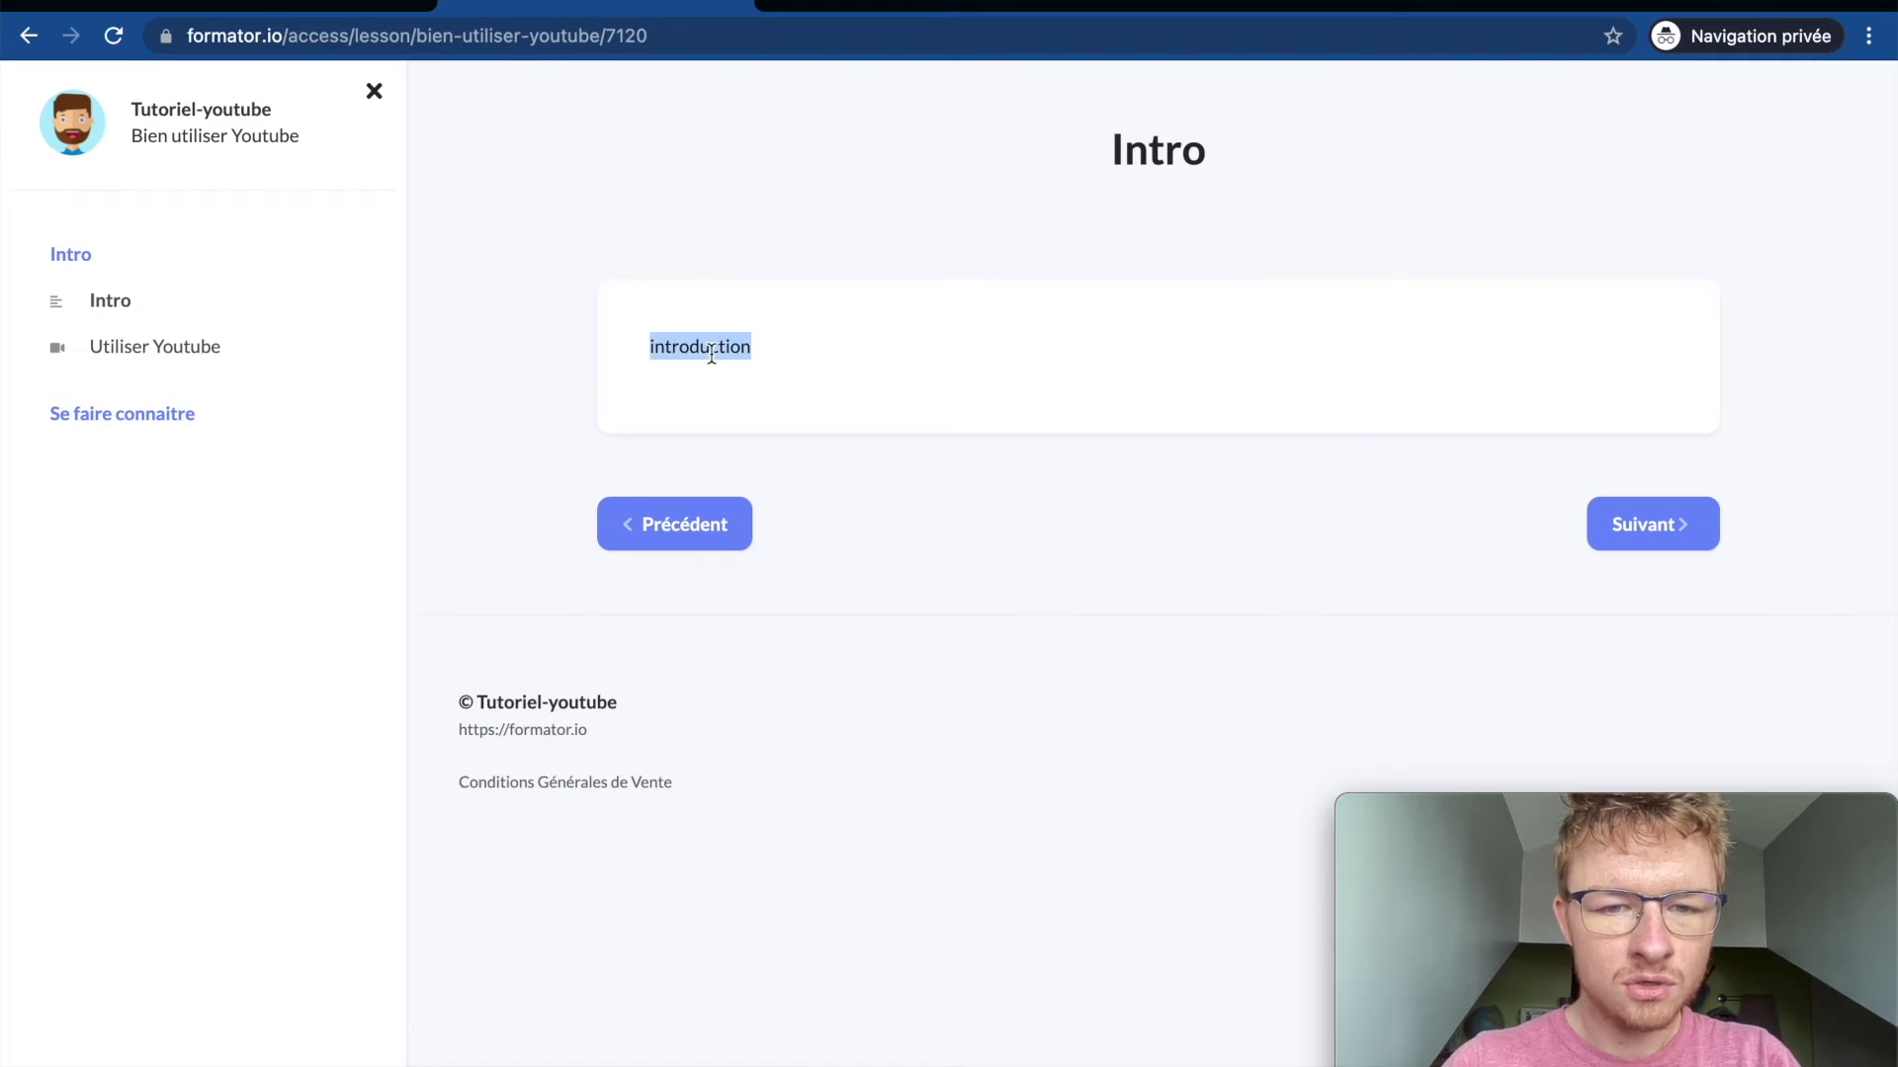
click(800, 342)
click(1660, 525)
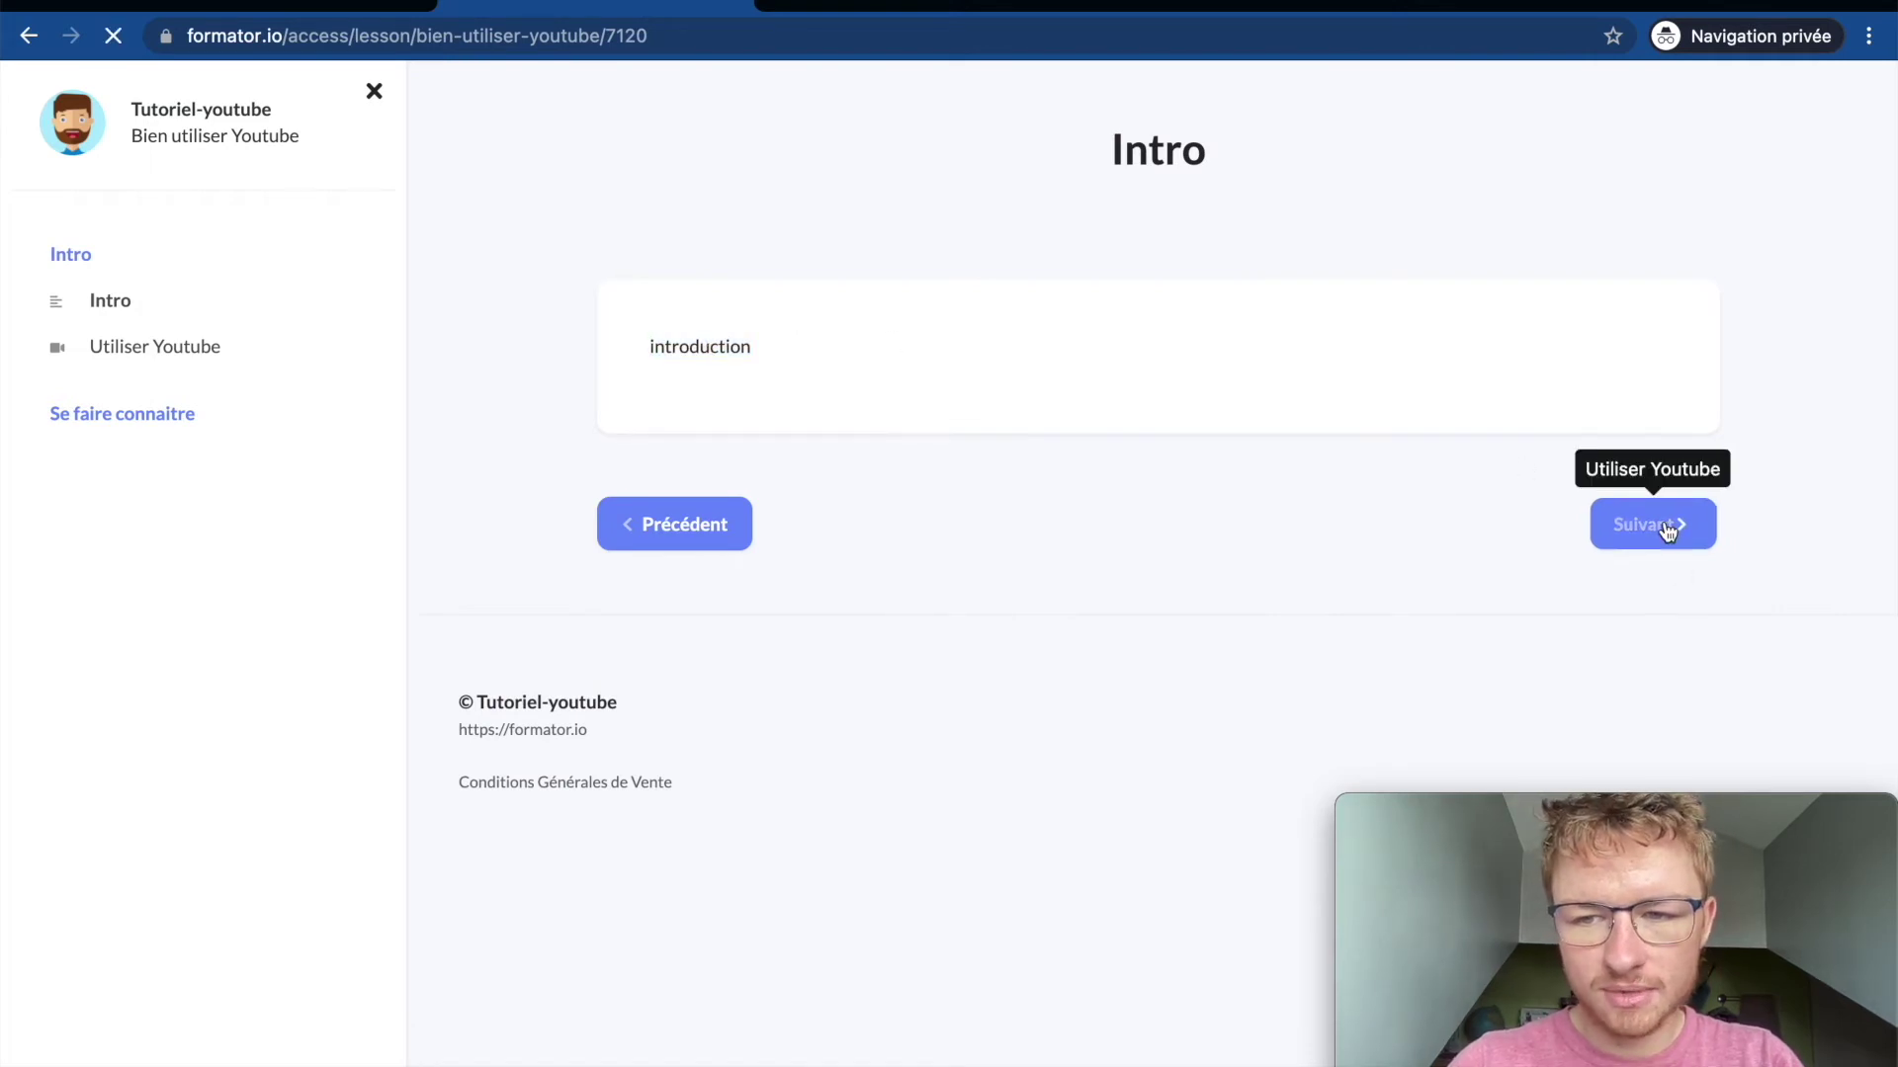
scroll(939, 579, down, 2)
scroll(939, 579, up, 2)
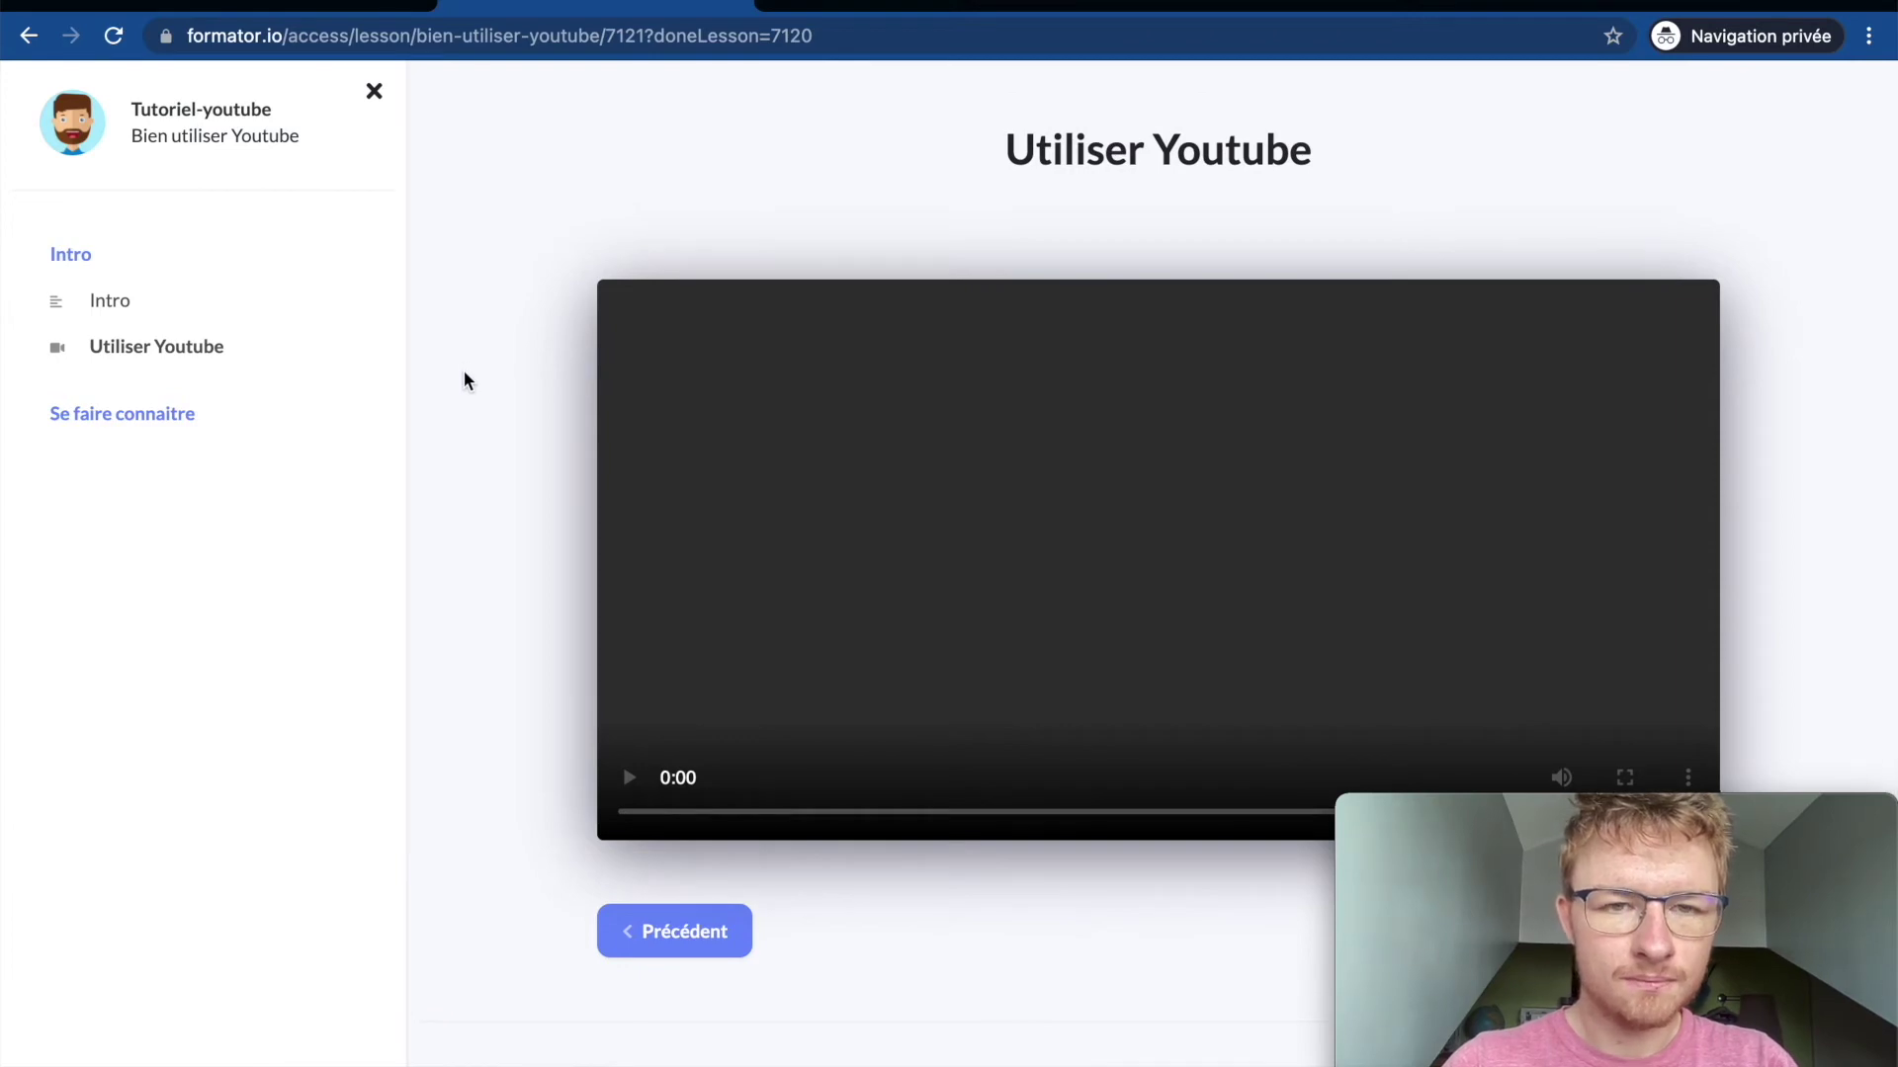
click(373, 91)
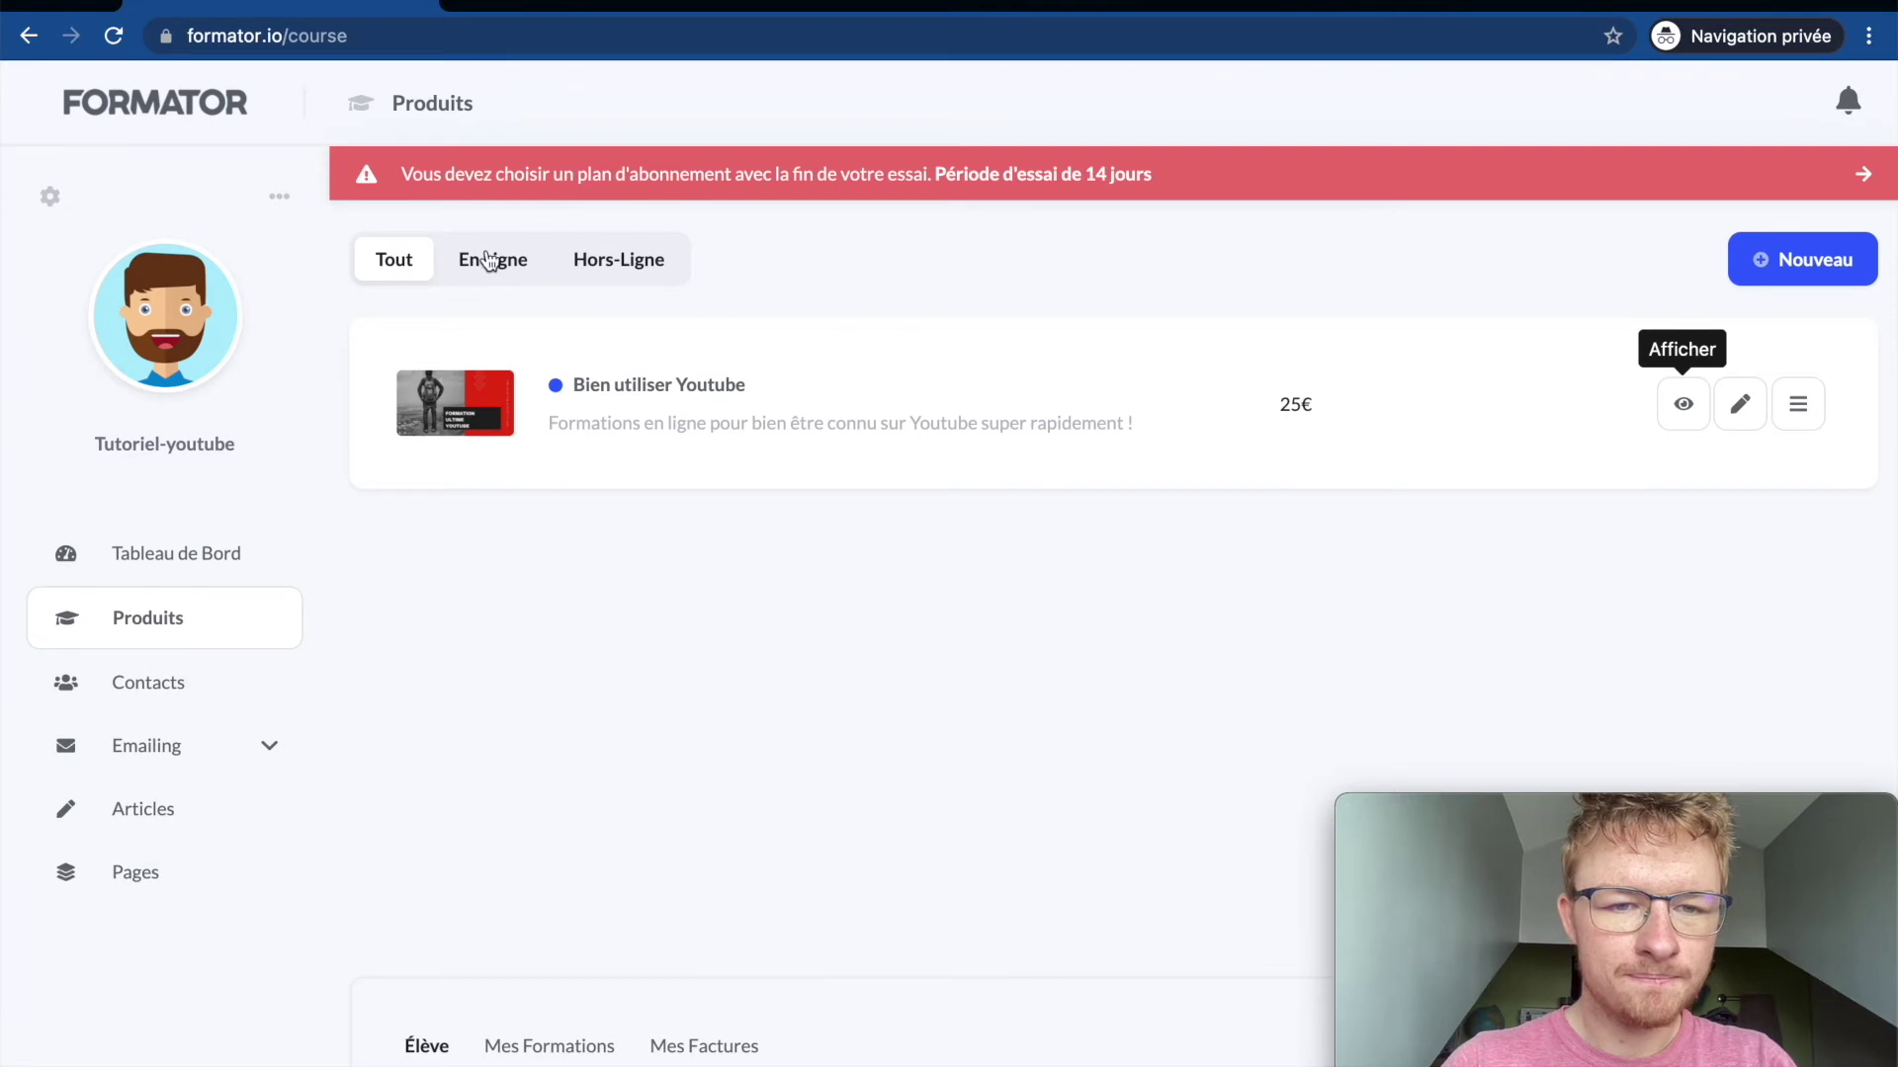
Step: Toggle the En Ligne and Tout product filters, then open the Abonnement page
click(495, 259)
click(405, 259)
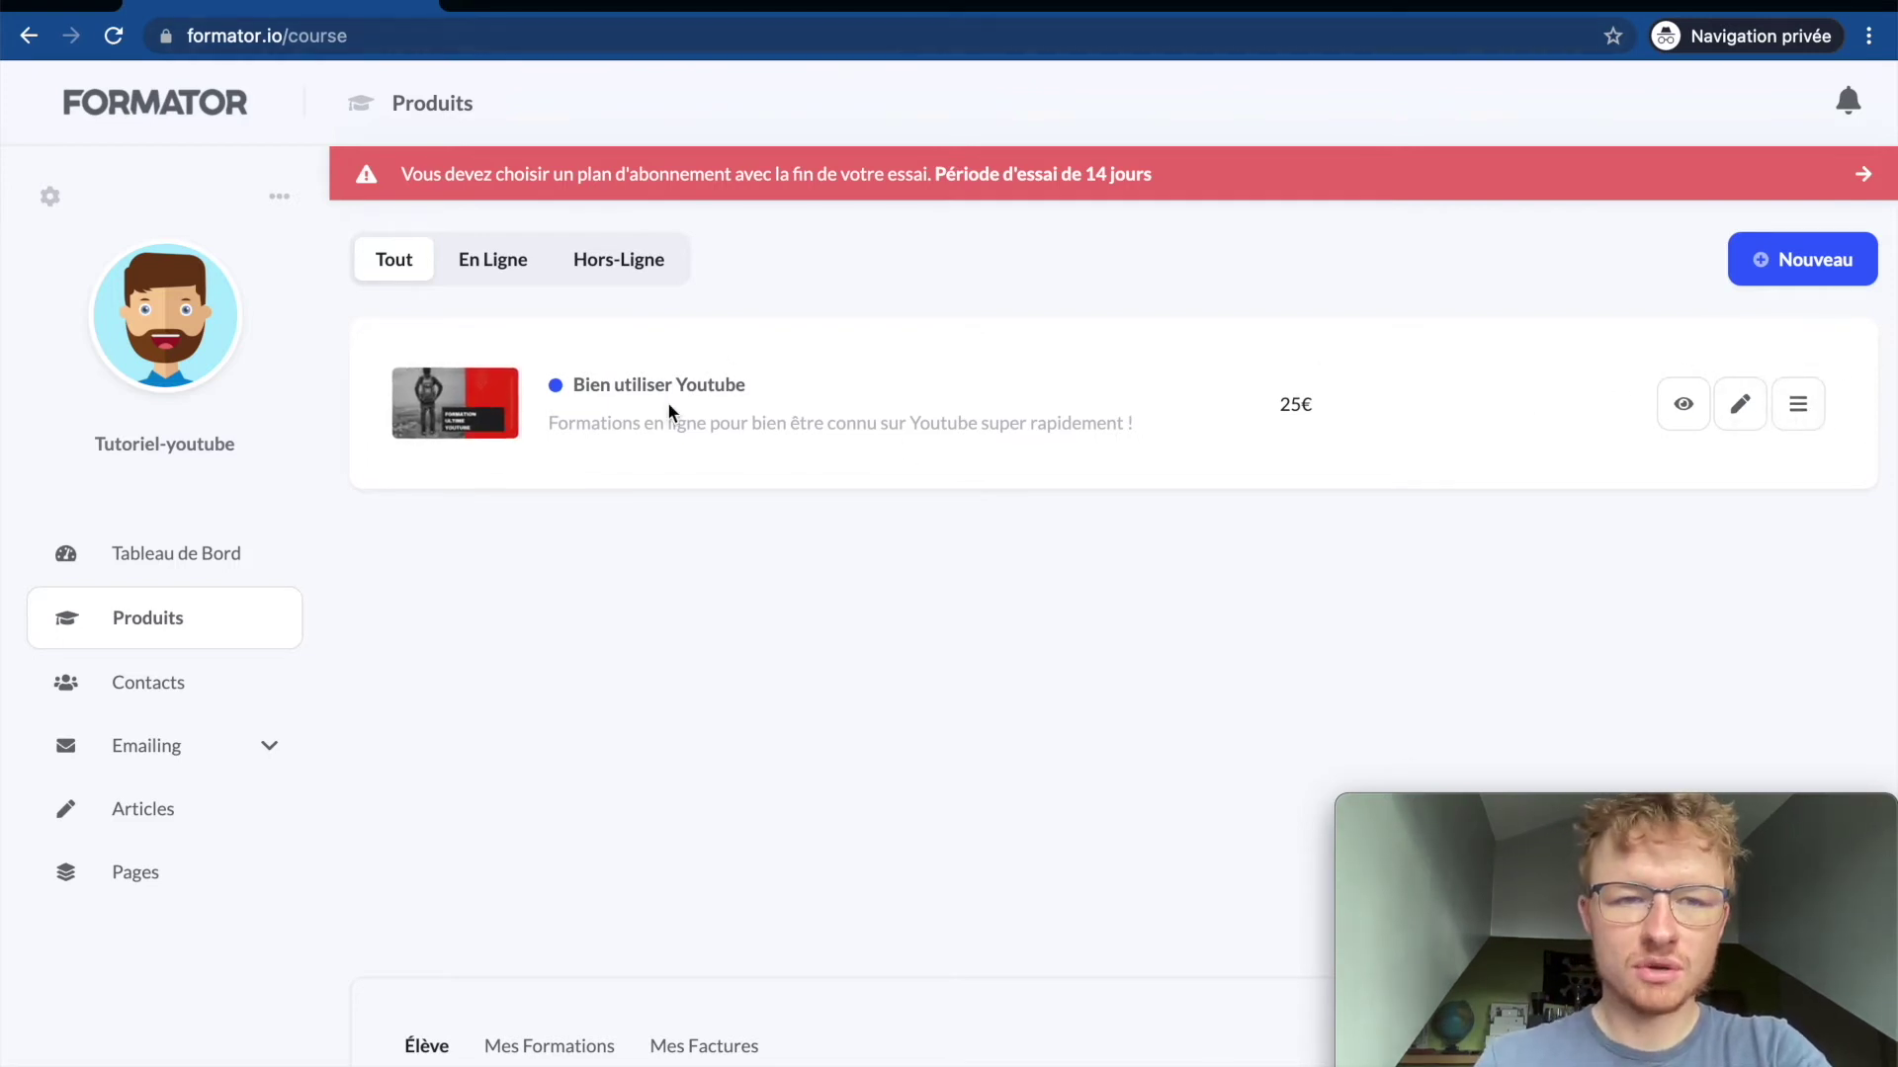
click(280, 199)
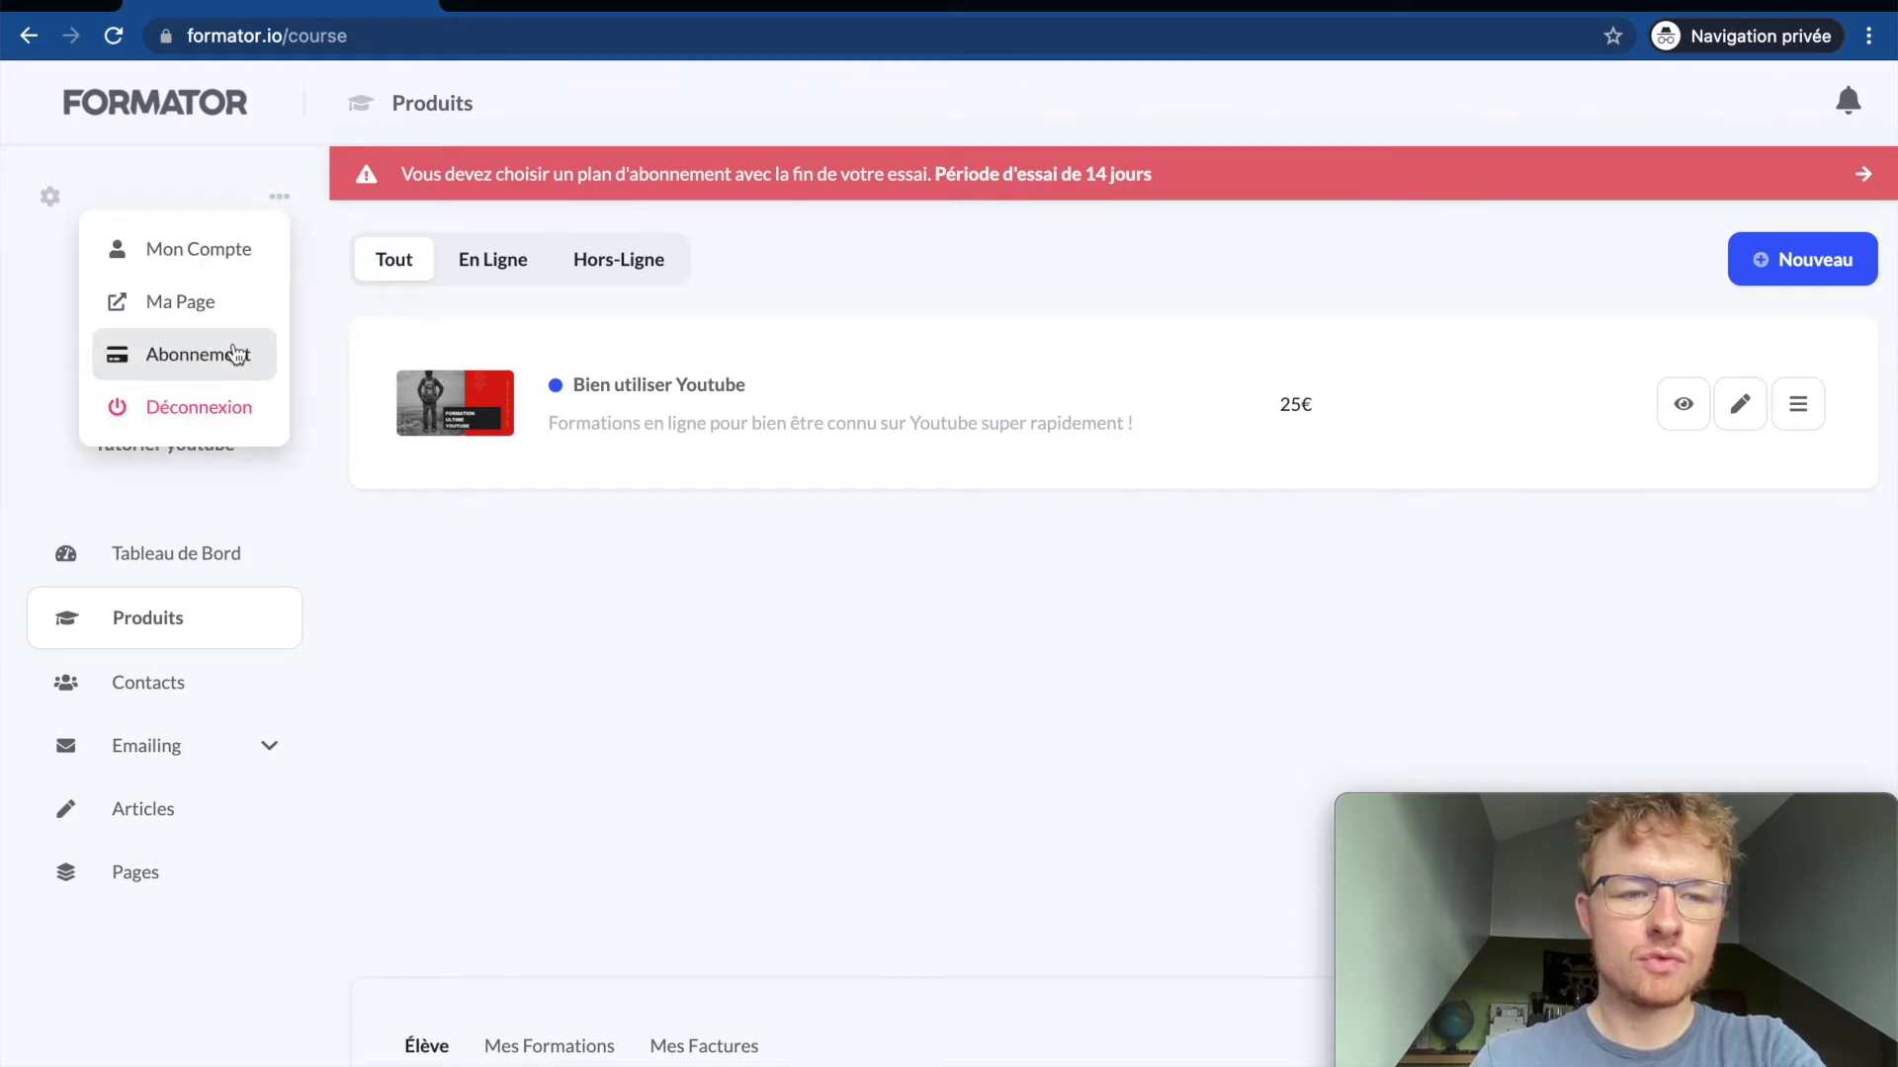
click(234, 356)
Step: Flip between the browser tabs and return to the dashboard's products page
click(378, 3)
click(554, 4)
click(302, 4)
click(450, 3)
click(420, 4)
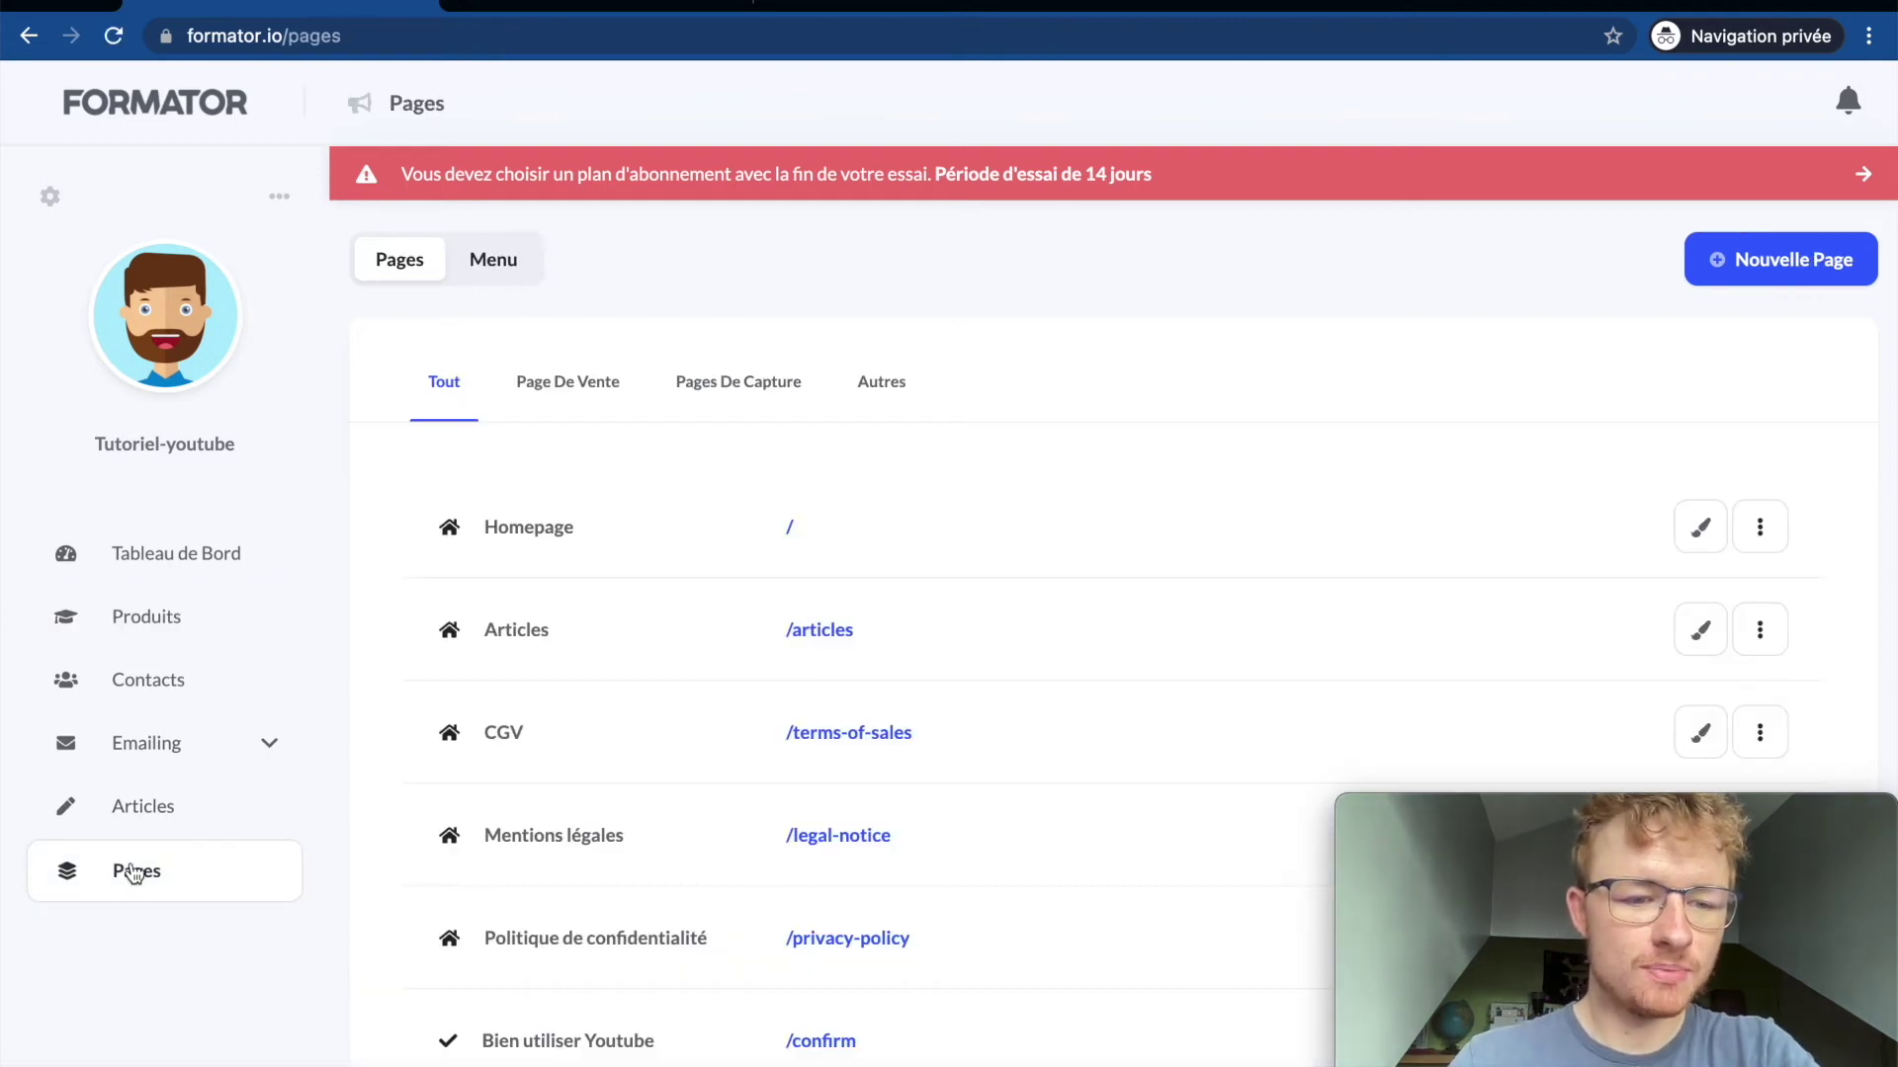
Step: Scroll the Pages list and compare it with the public course site tab
scroll(518, 596, down, 4)
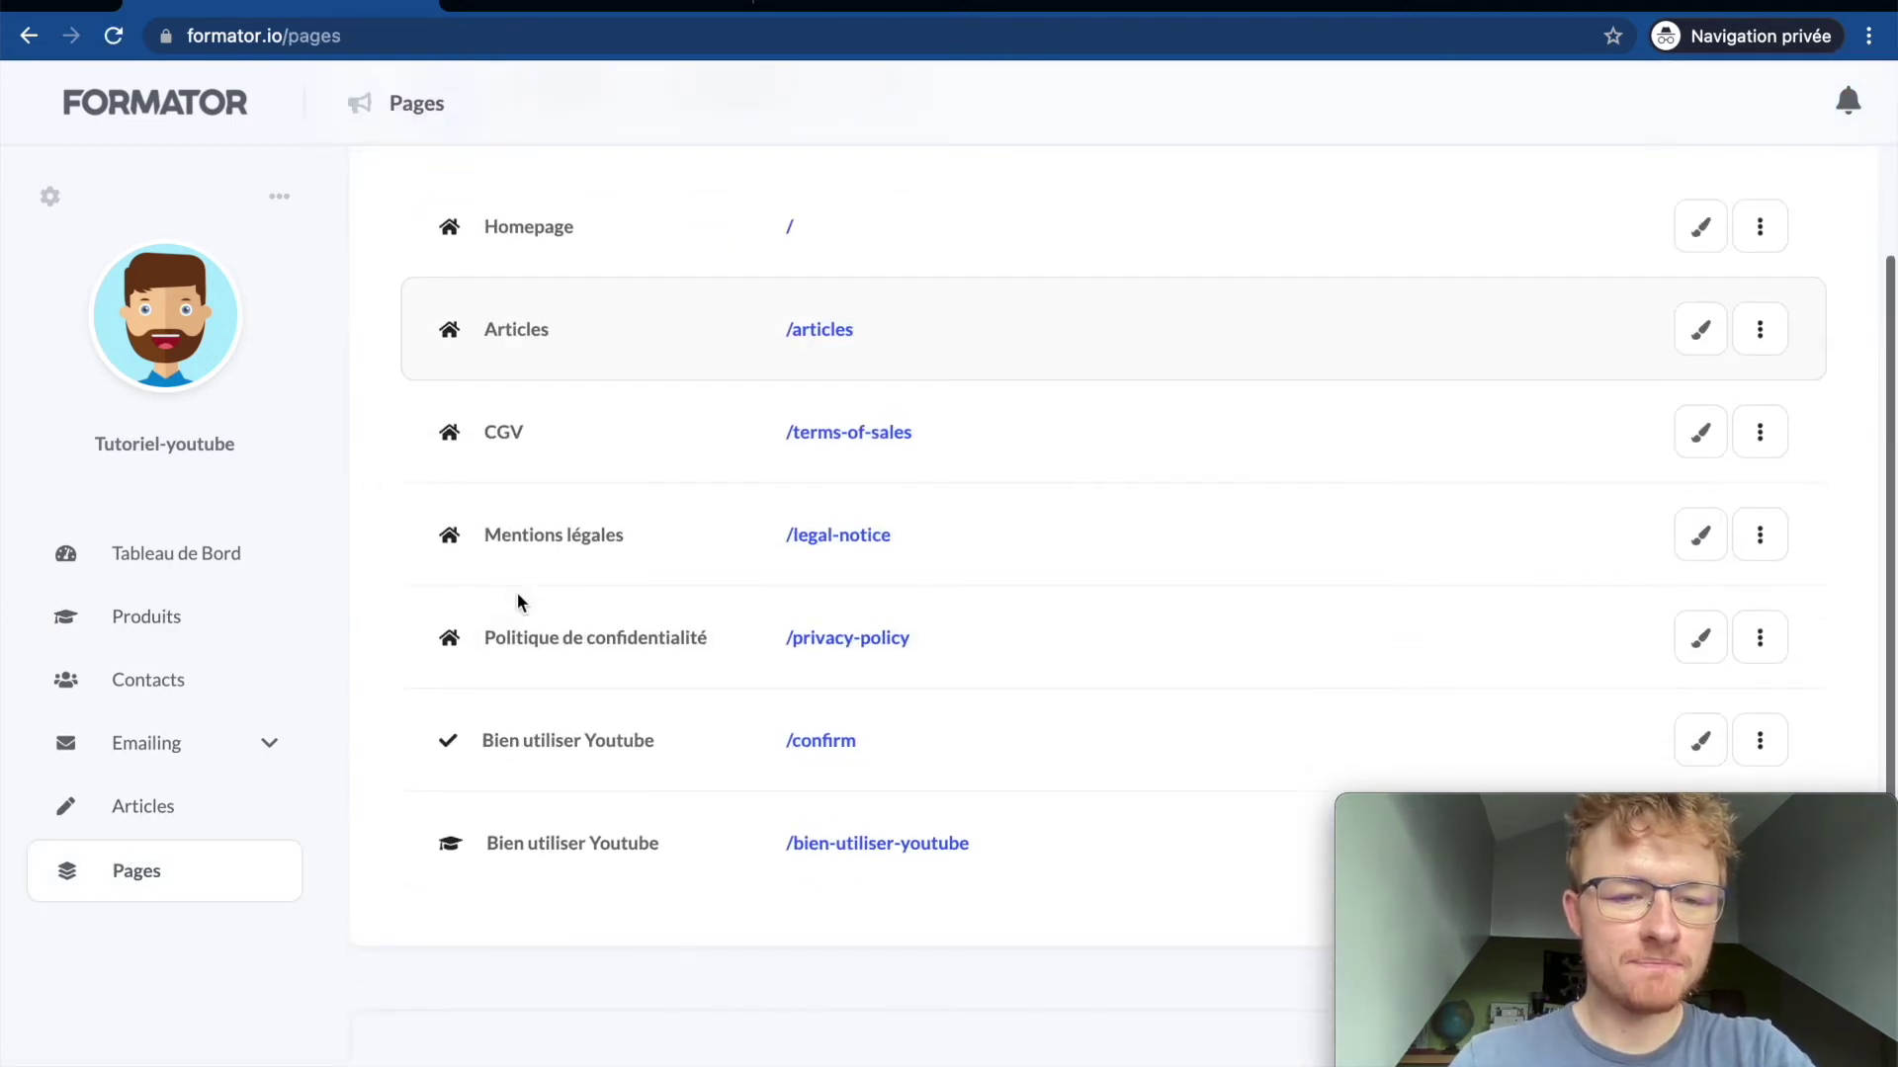
scroll(518, 596, up, 3)
scroll(517, 602, down, 3)
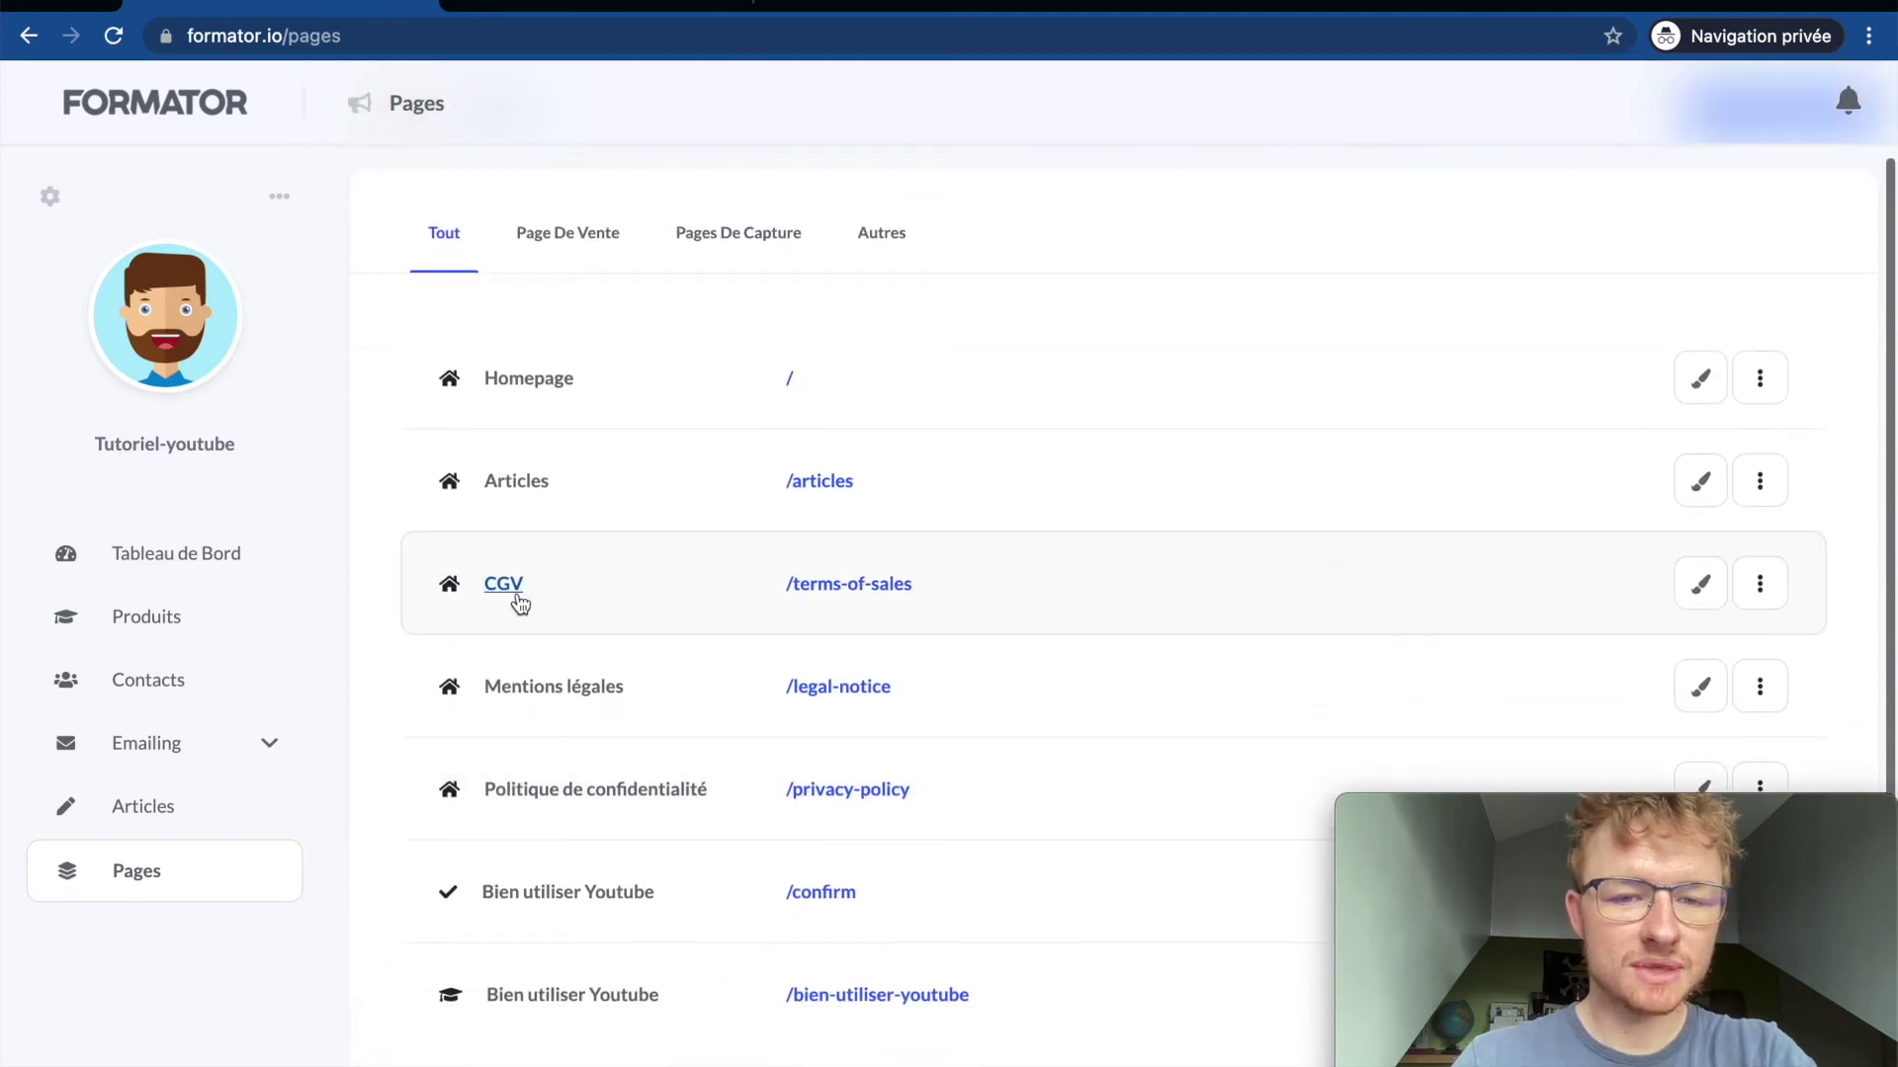
scroll(517, 602, up, 5)
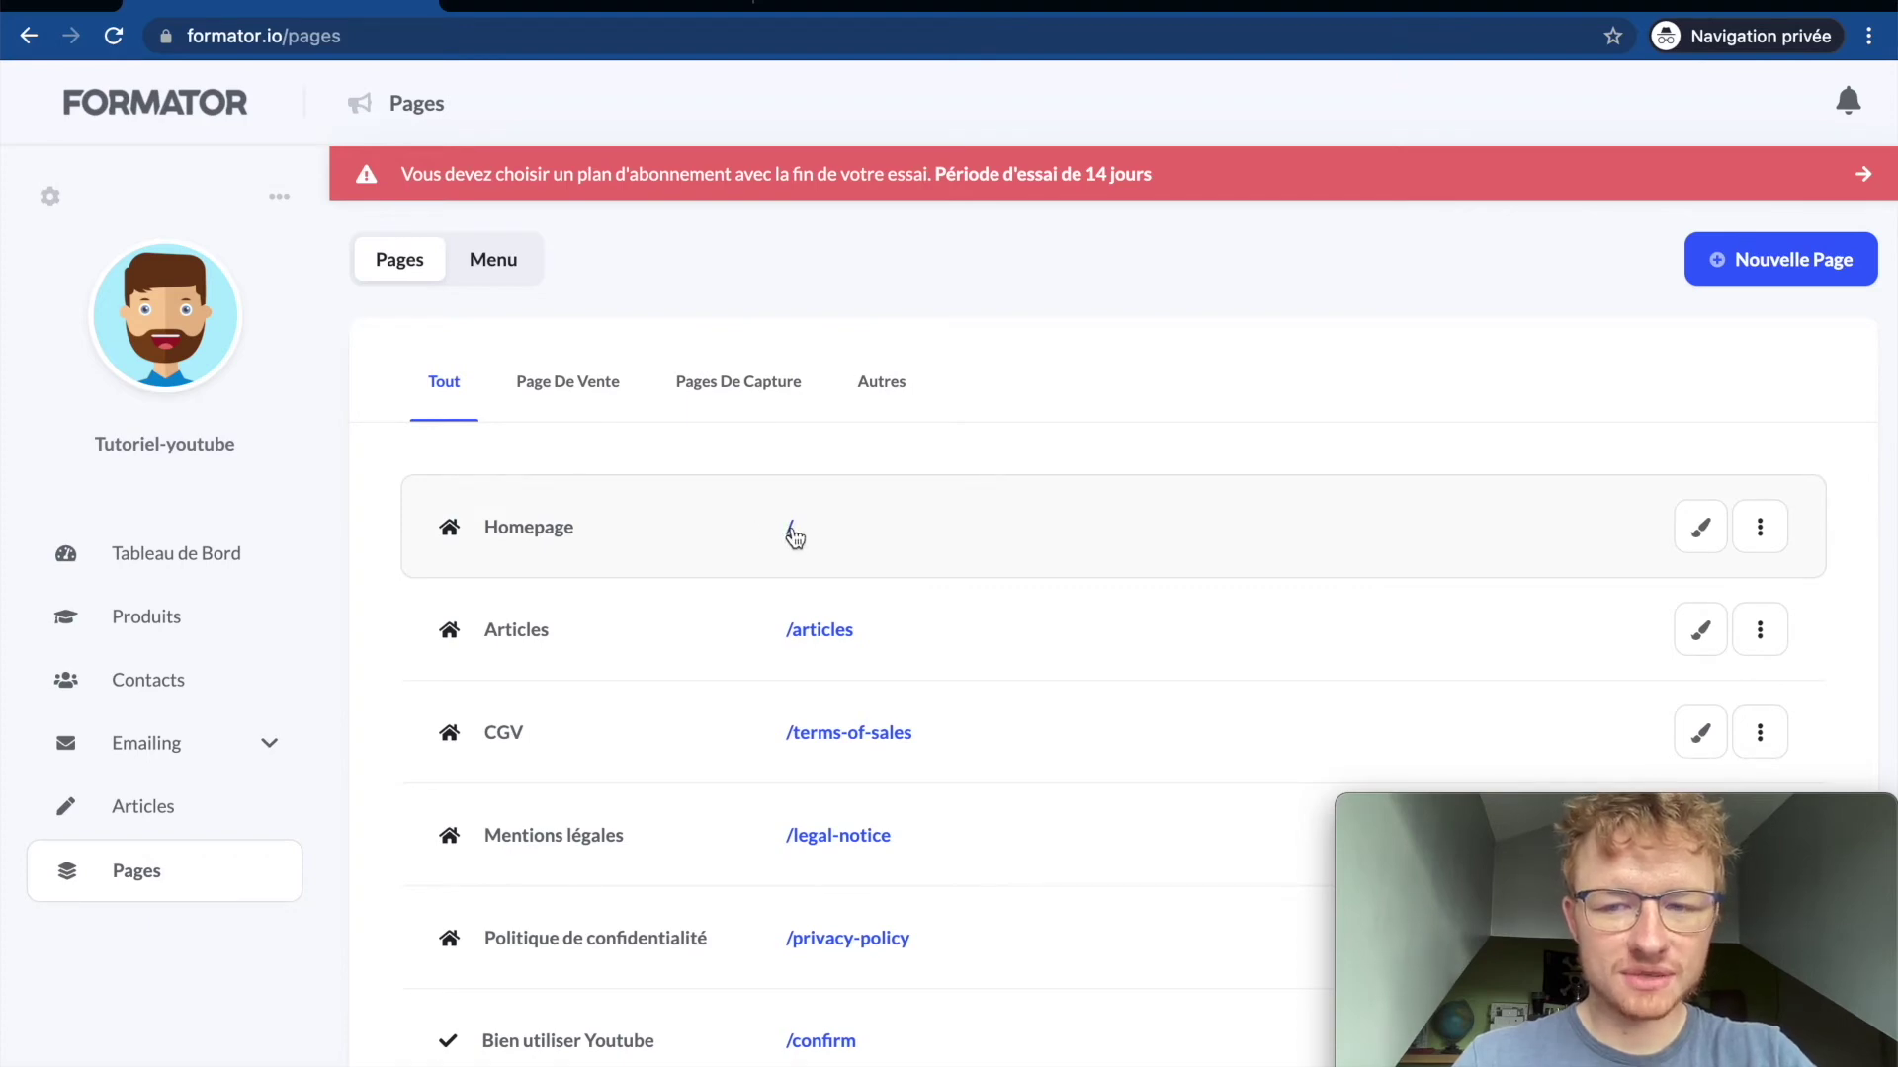
click(671, 7)
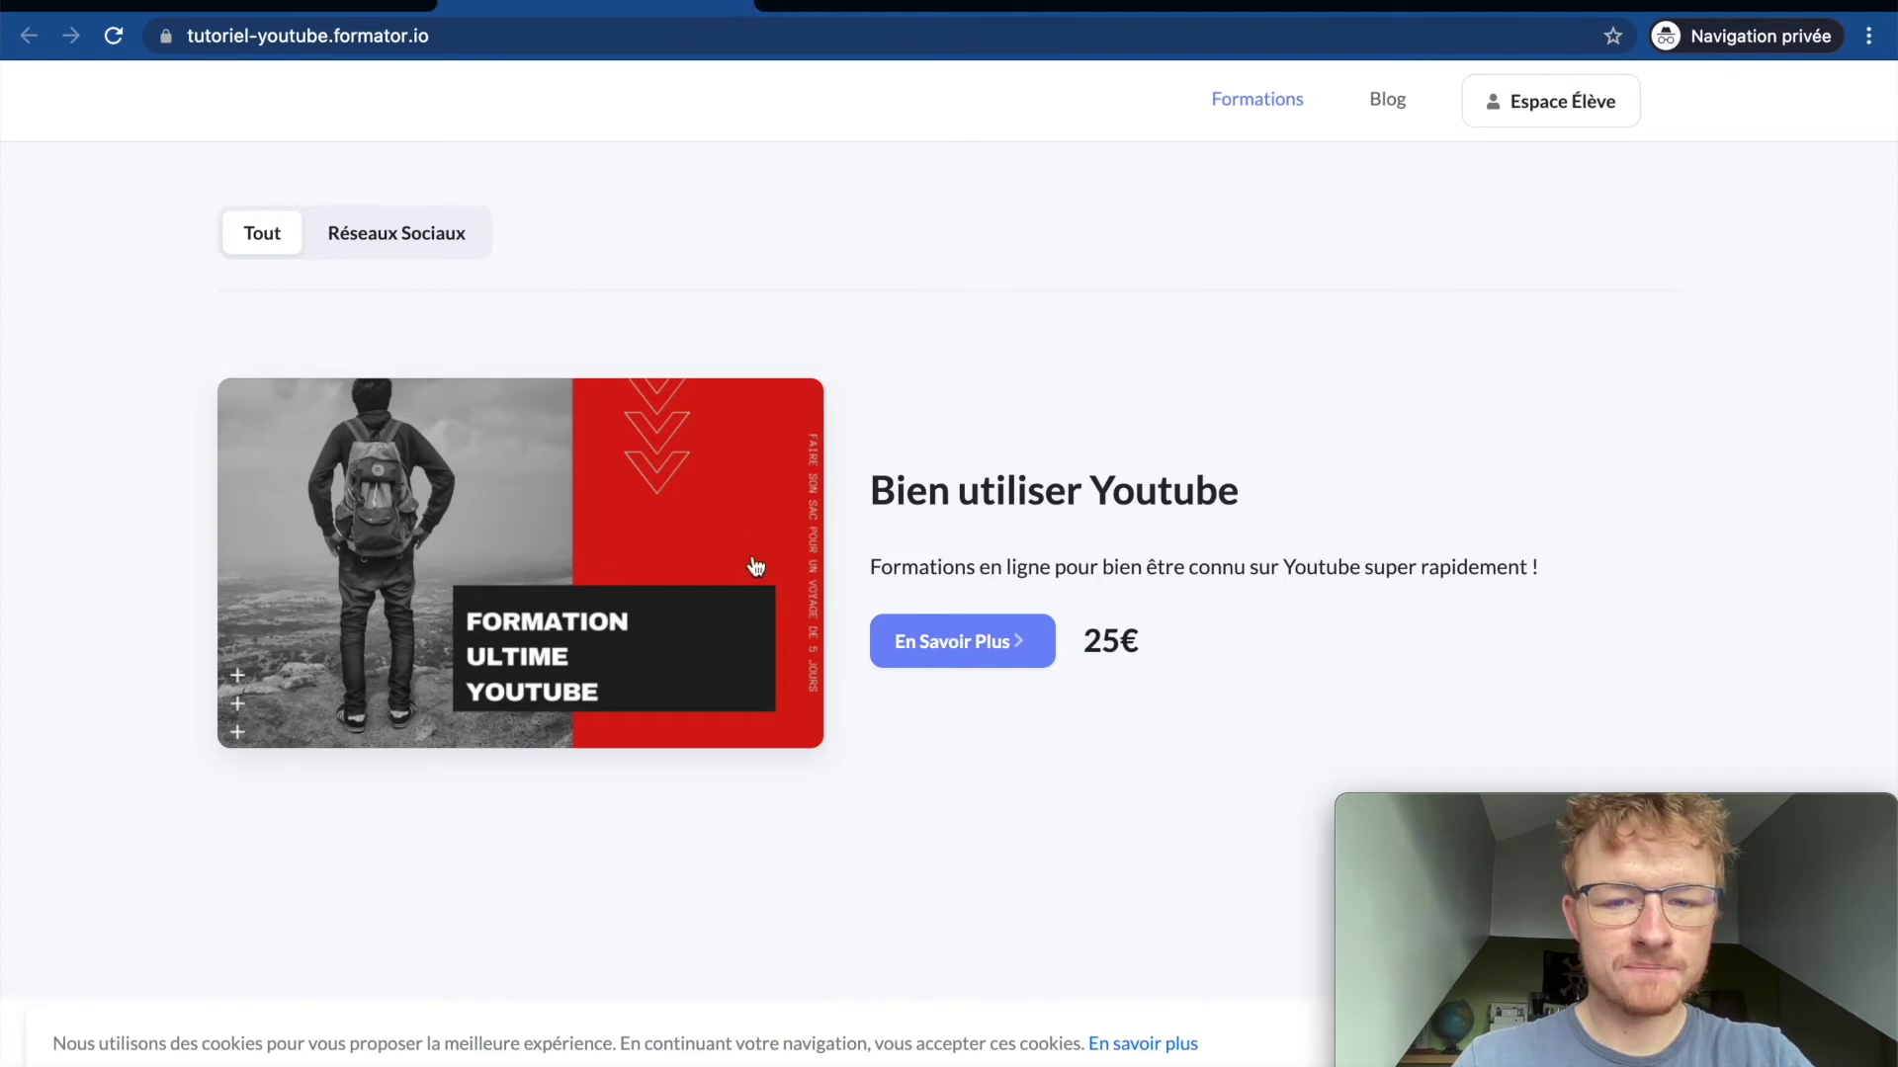
click(283, 10)
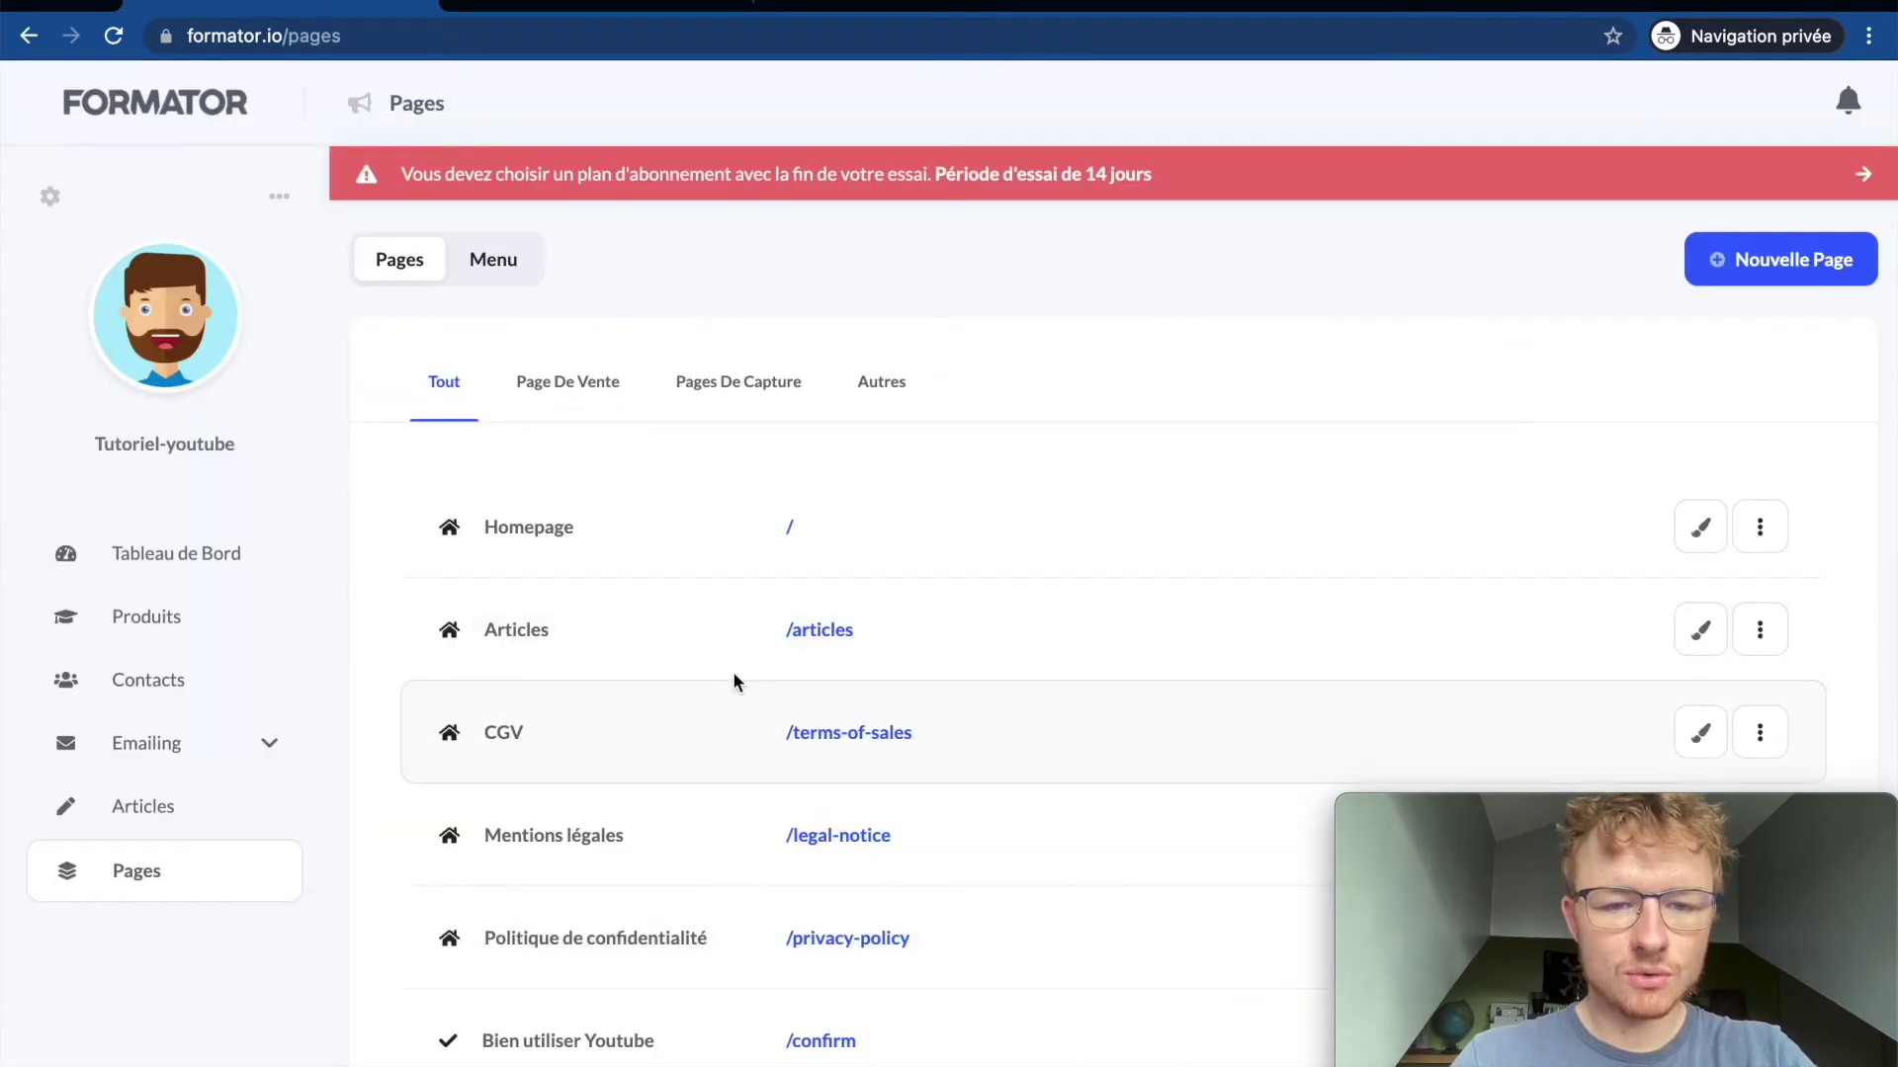
click(593, 8)
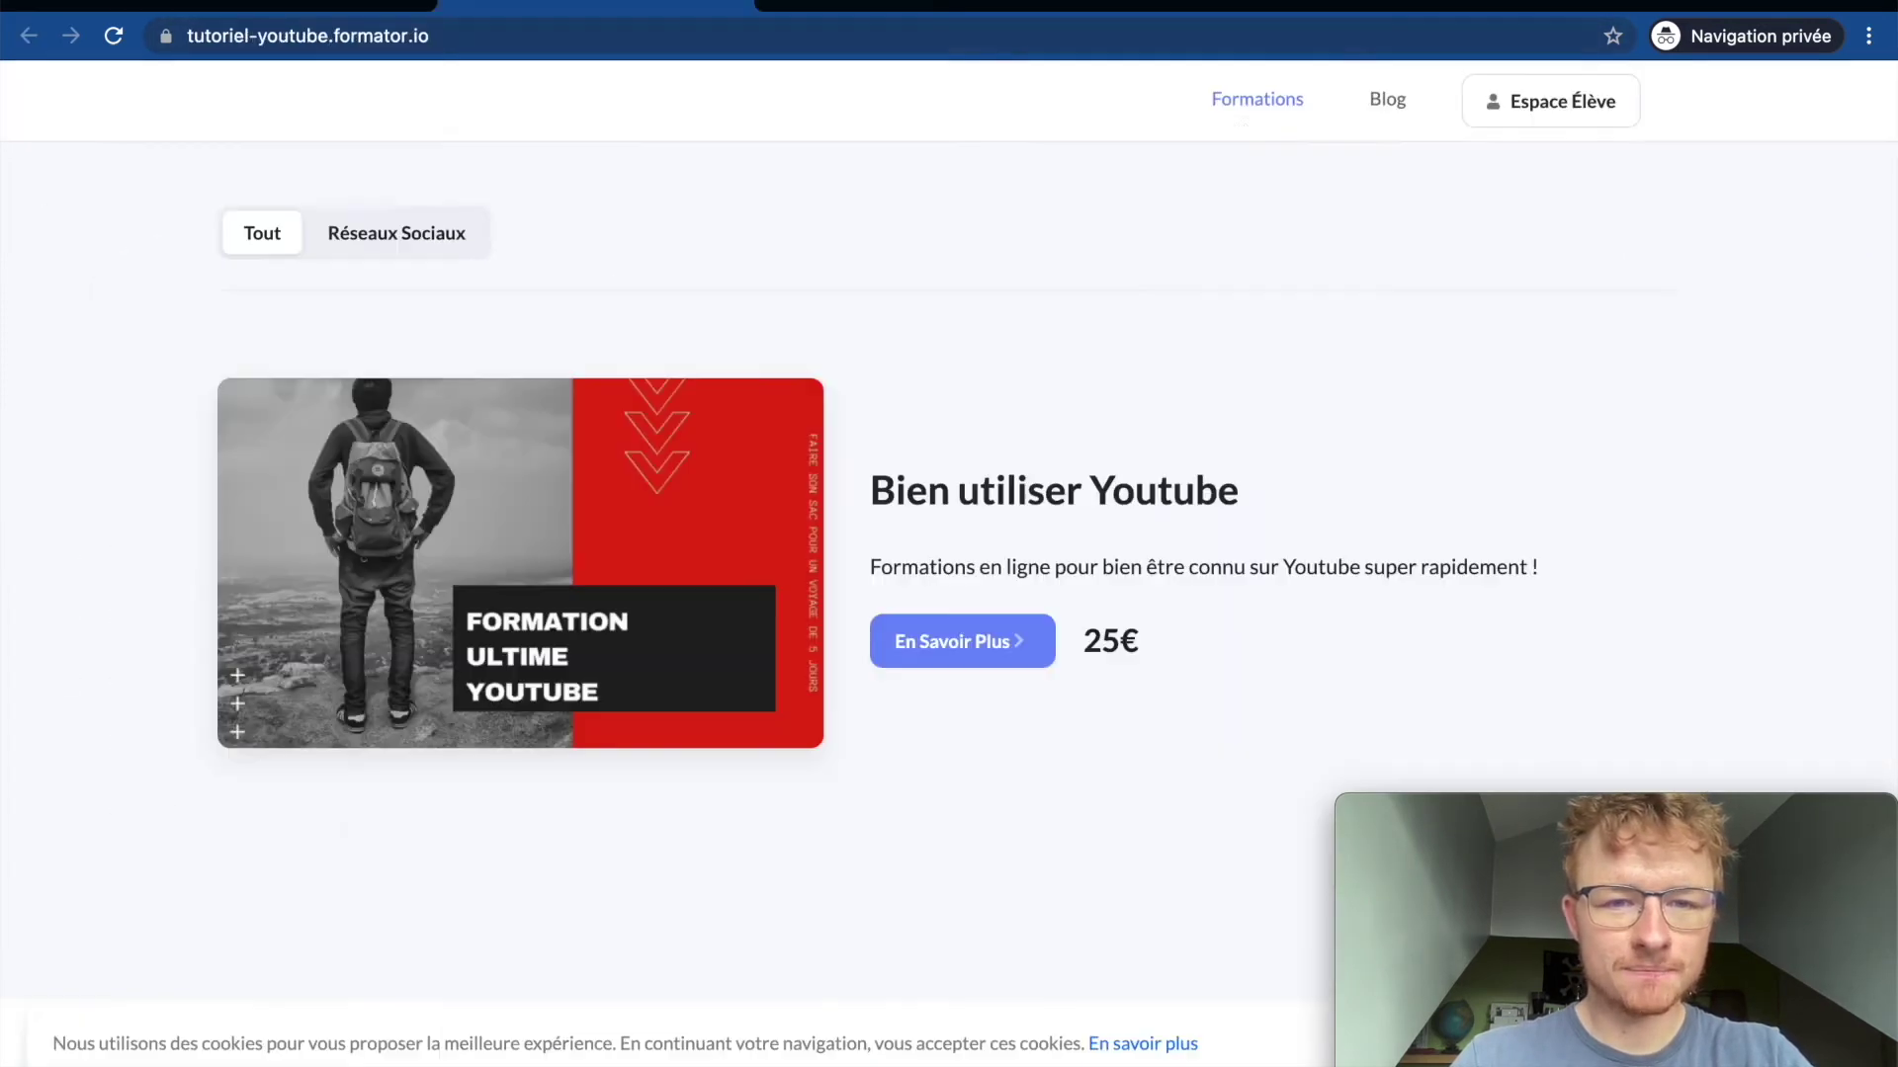
click(283, 10)
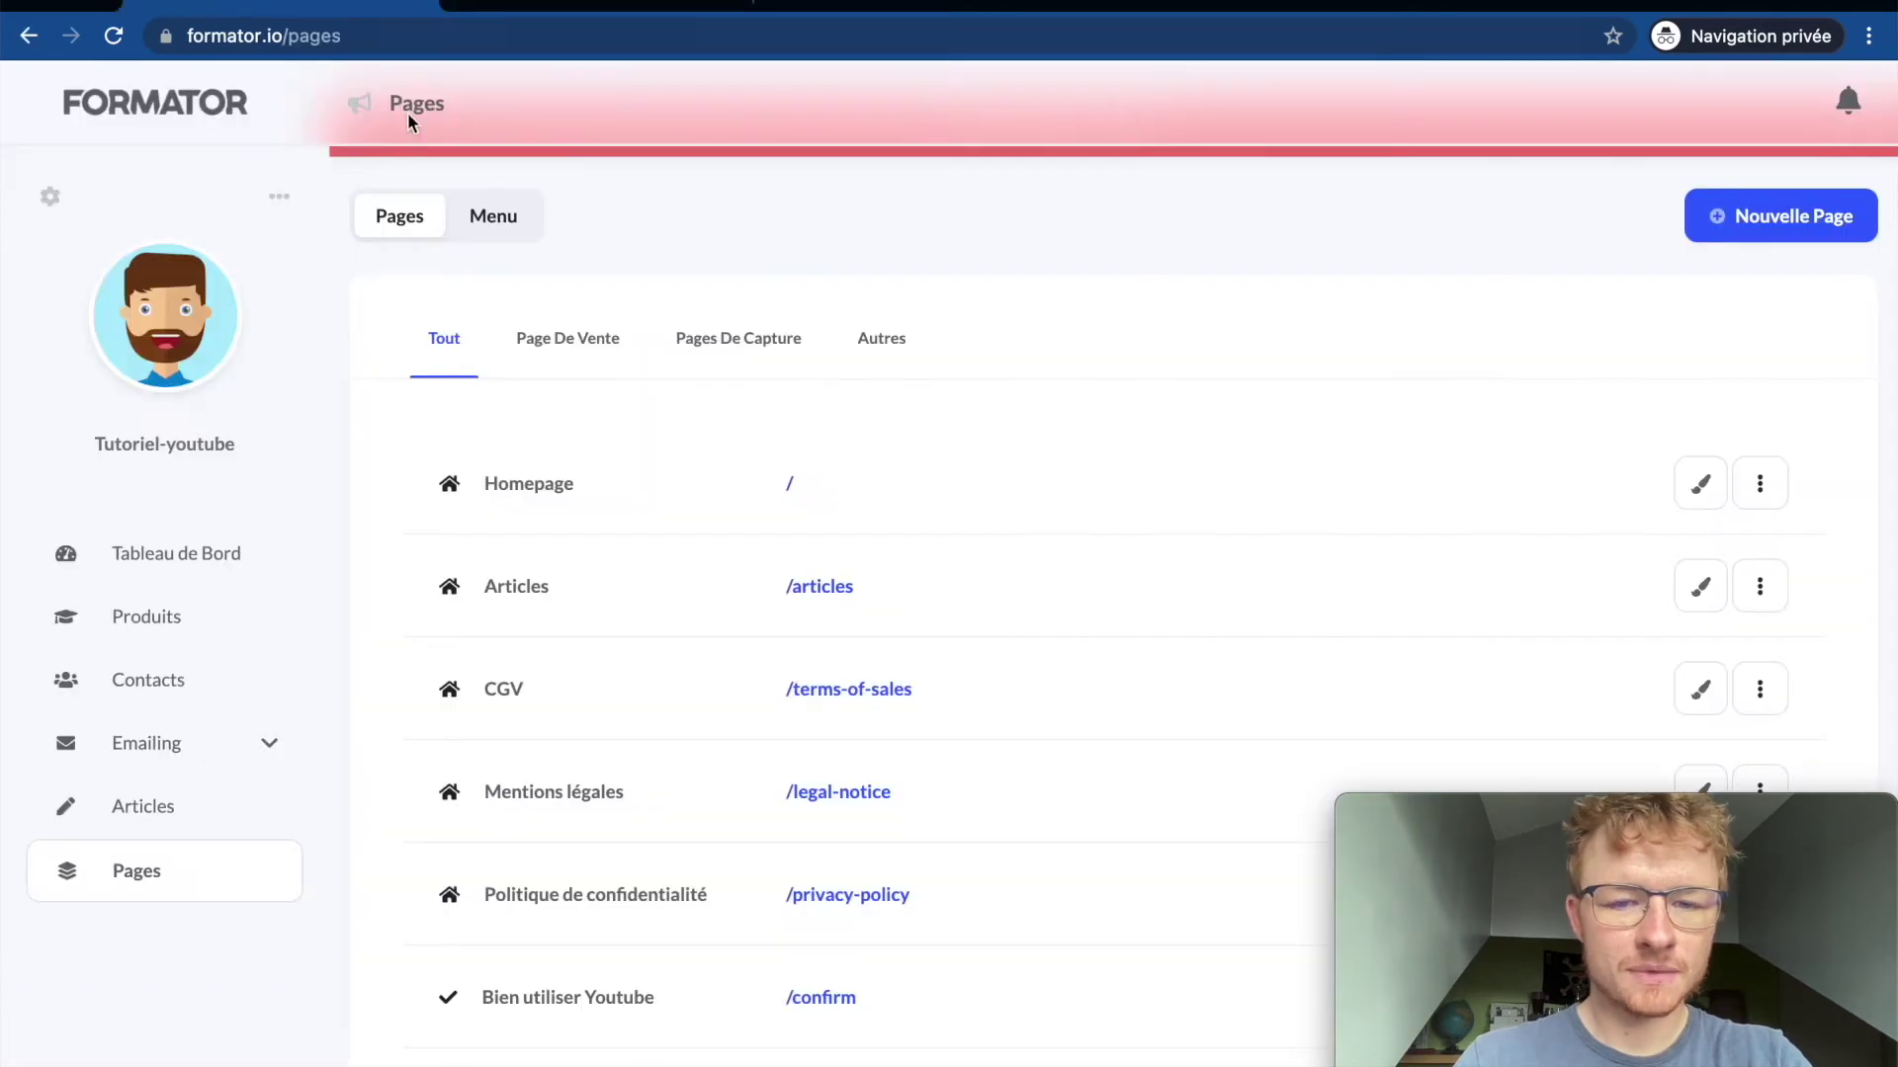
Step: Scroll the pages list again, then bring up the Réglages settings overview
scroll(744, 746, down, 2)
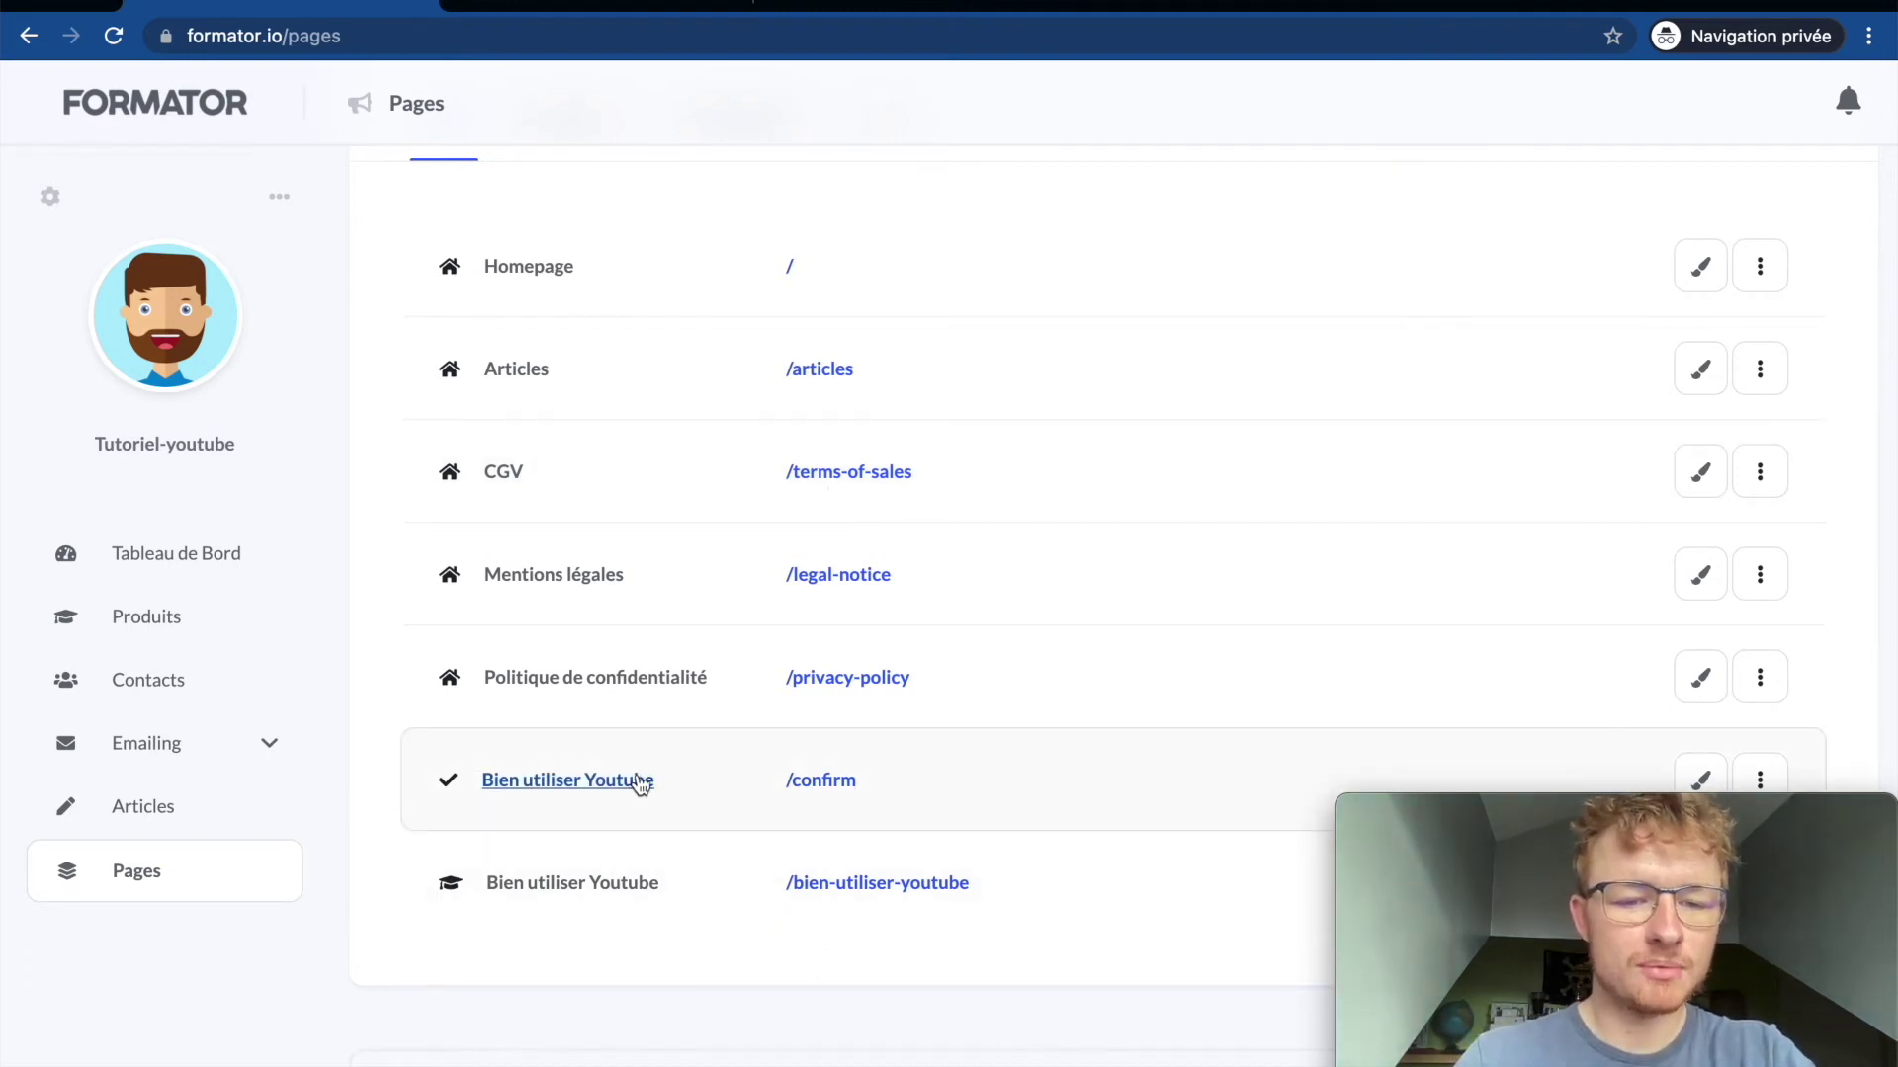
scroll(805, 721, up, 3)
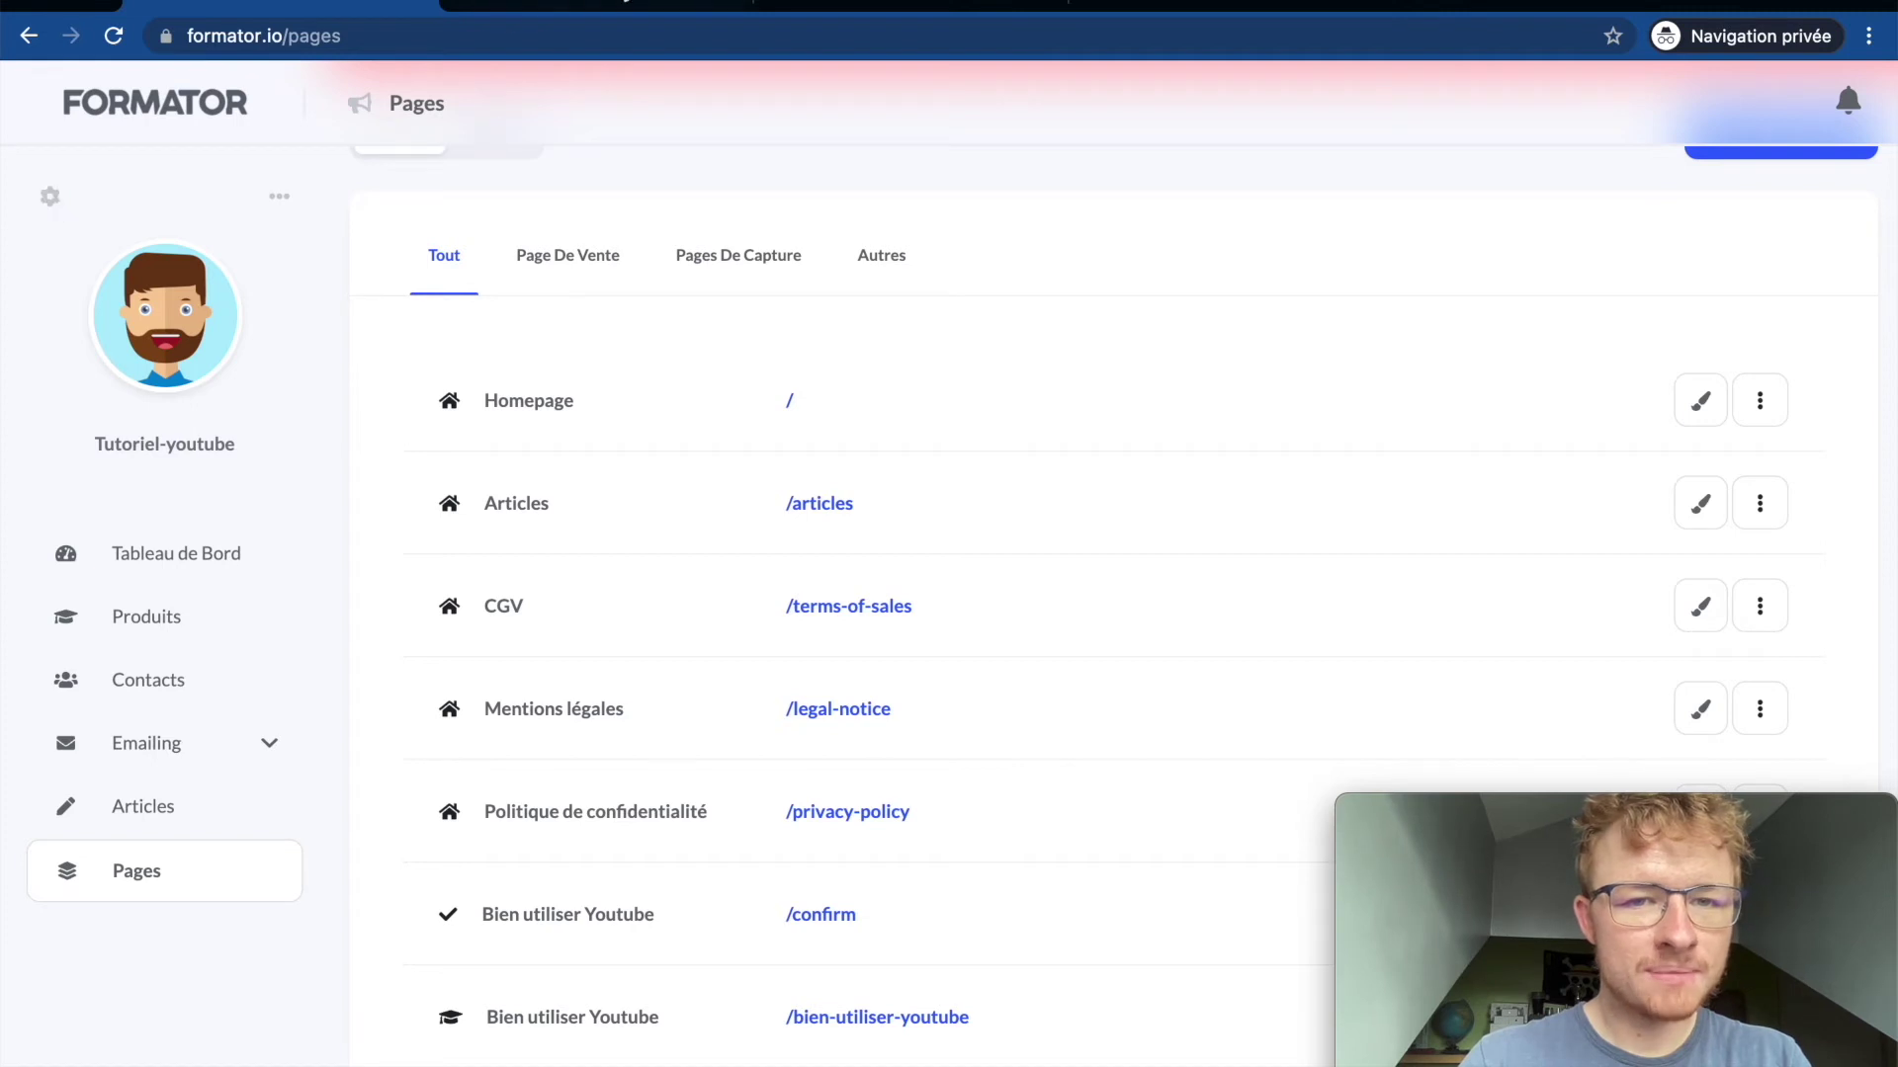
click(816, 6)
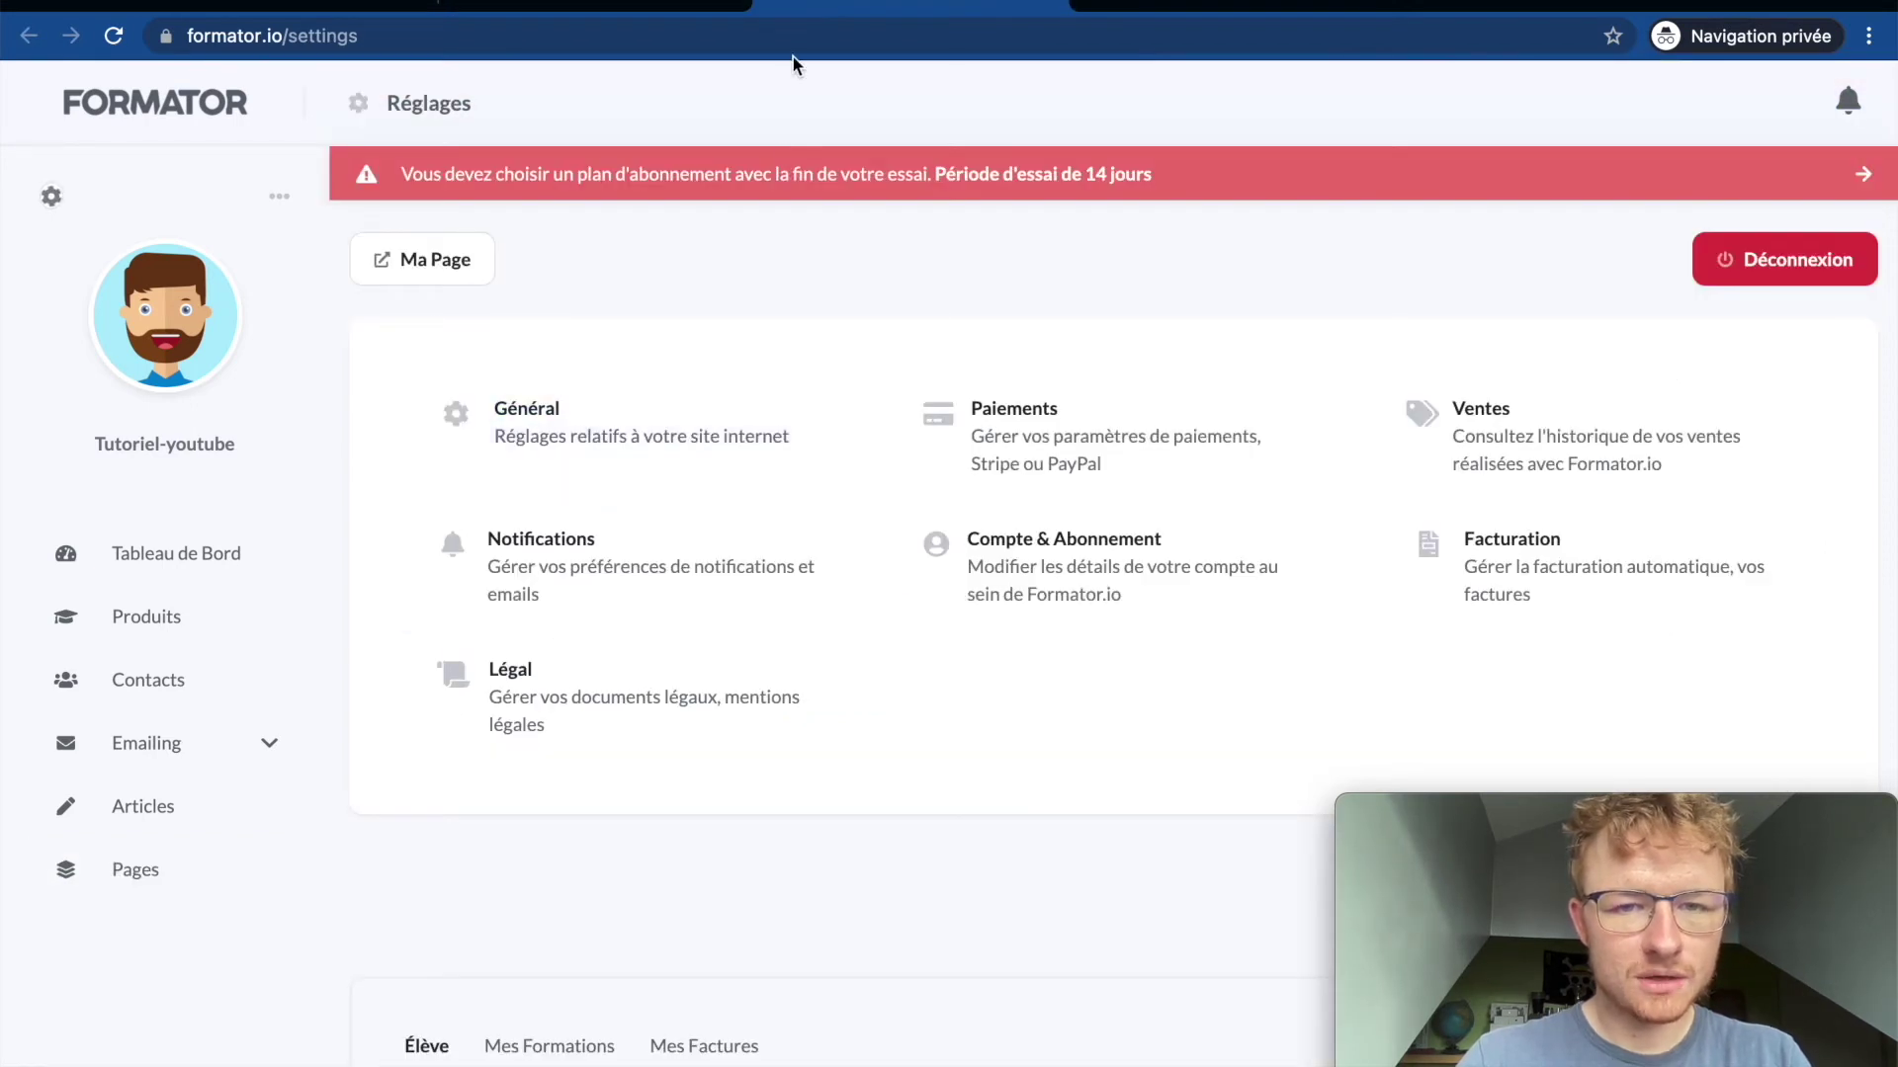
click(610, 700)
scroll(475, 682, down, 3)
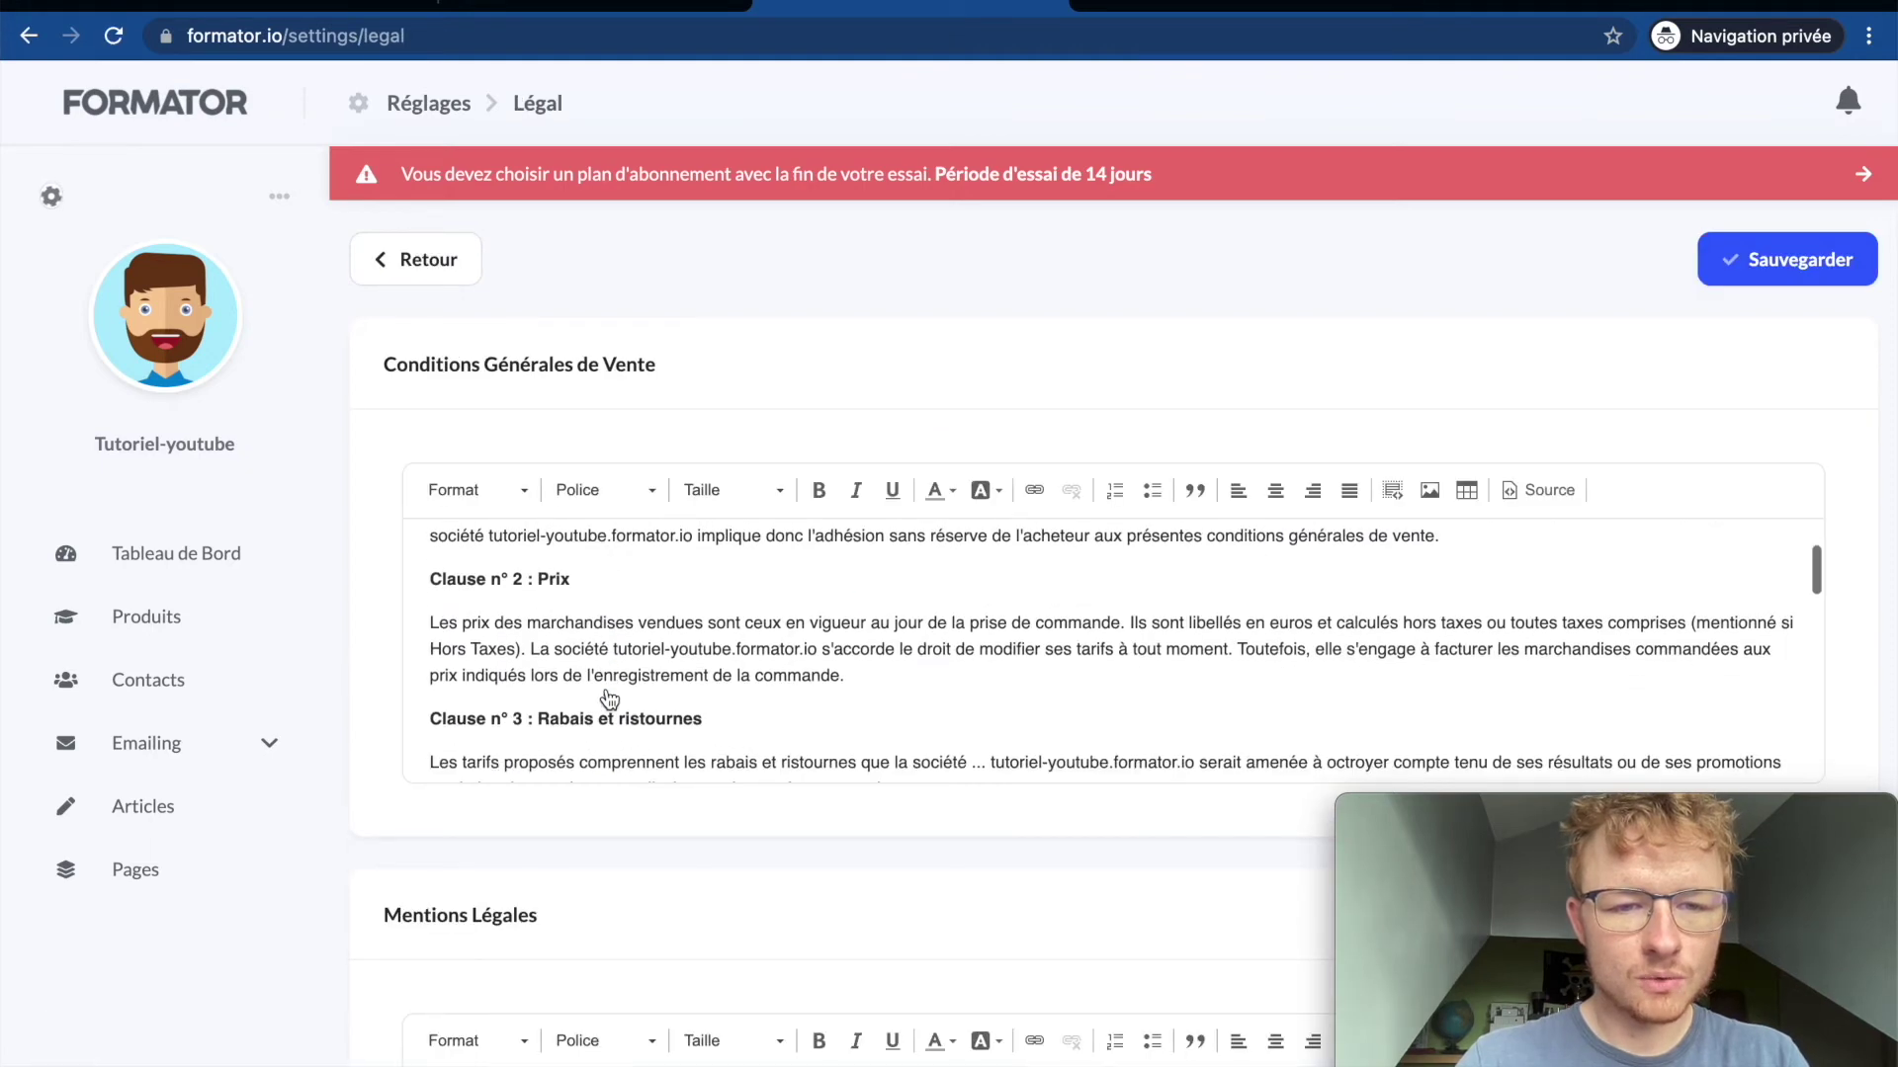
scroll(418, 572, up, 2)
scroll(387, 614, down, 7)
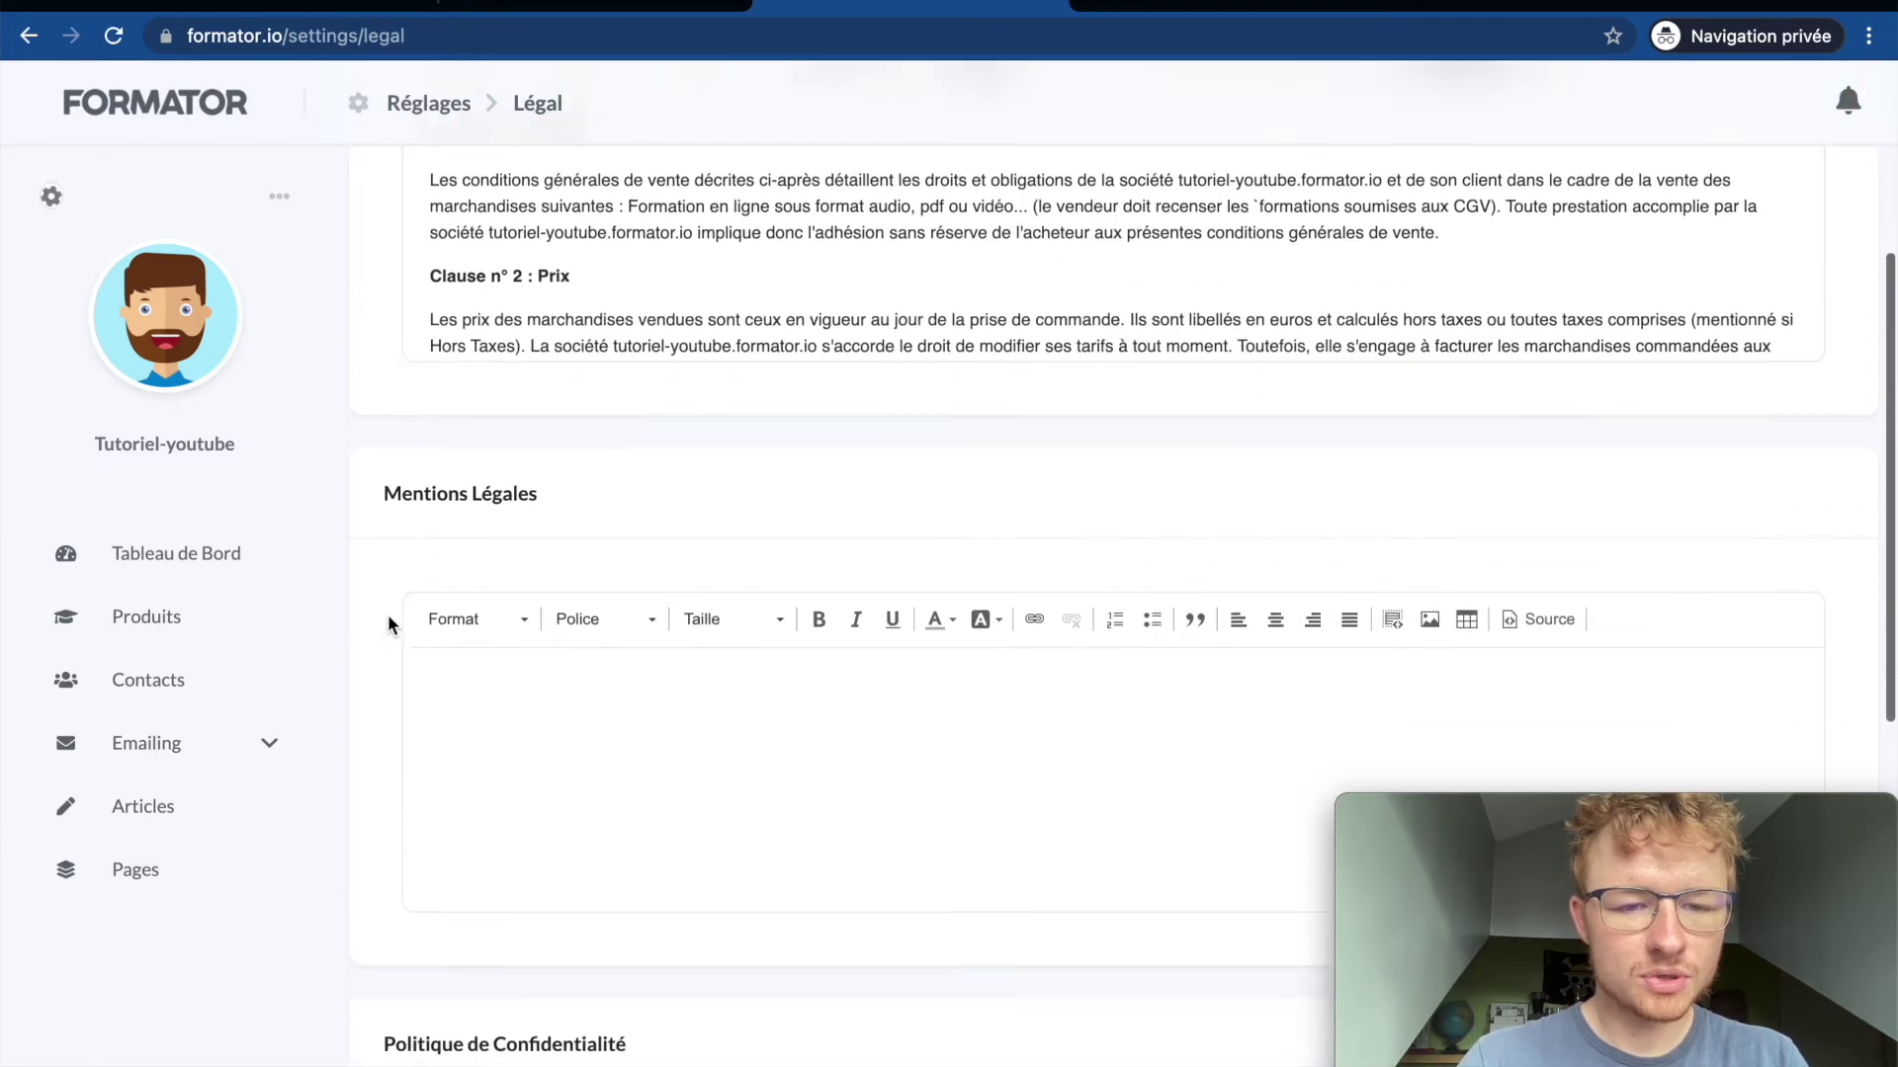
click(573, 551)
scroll(543, 610, down, 3)
scroll(542, 610, up, 10)
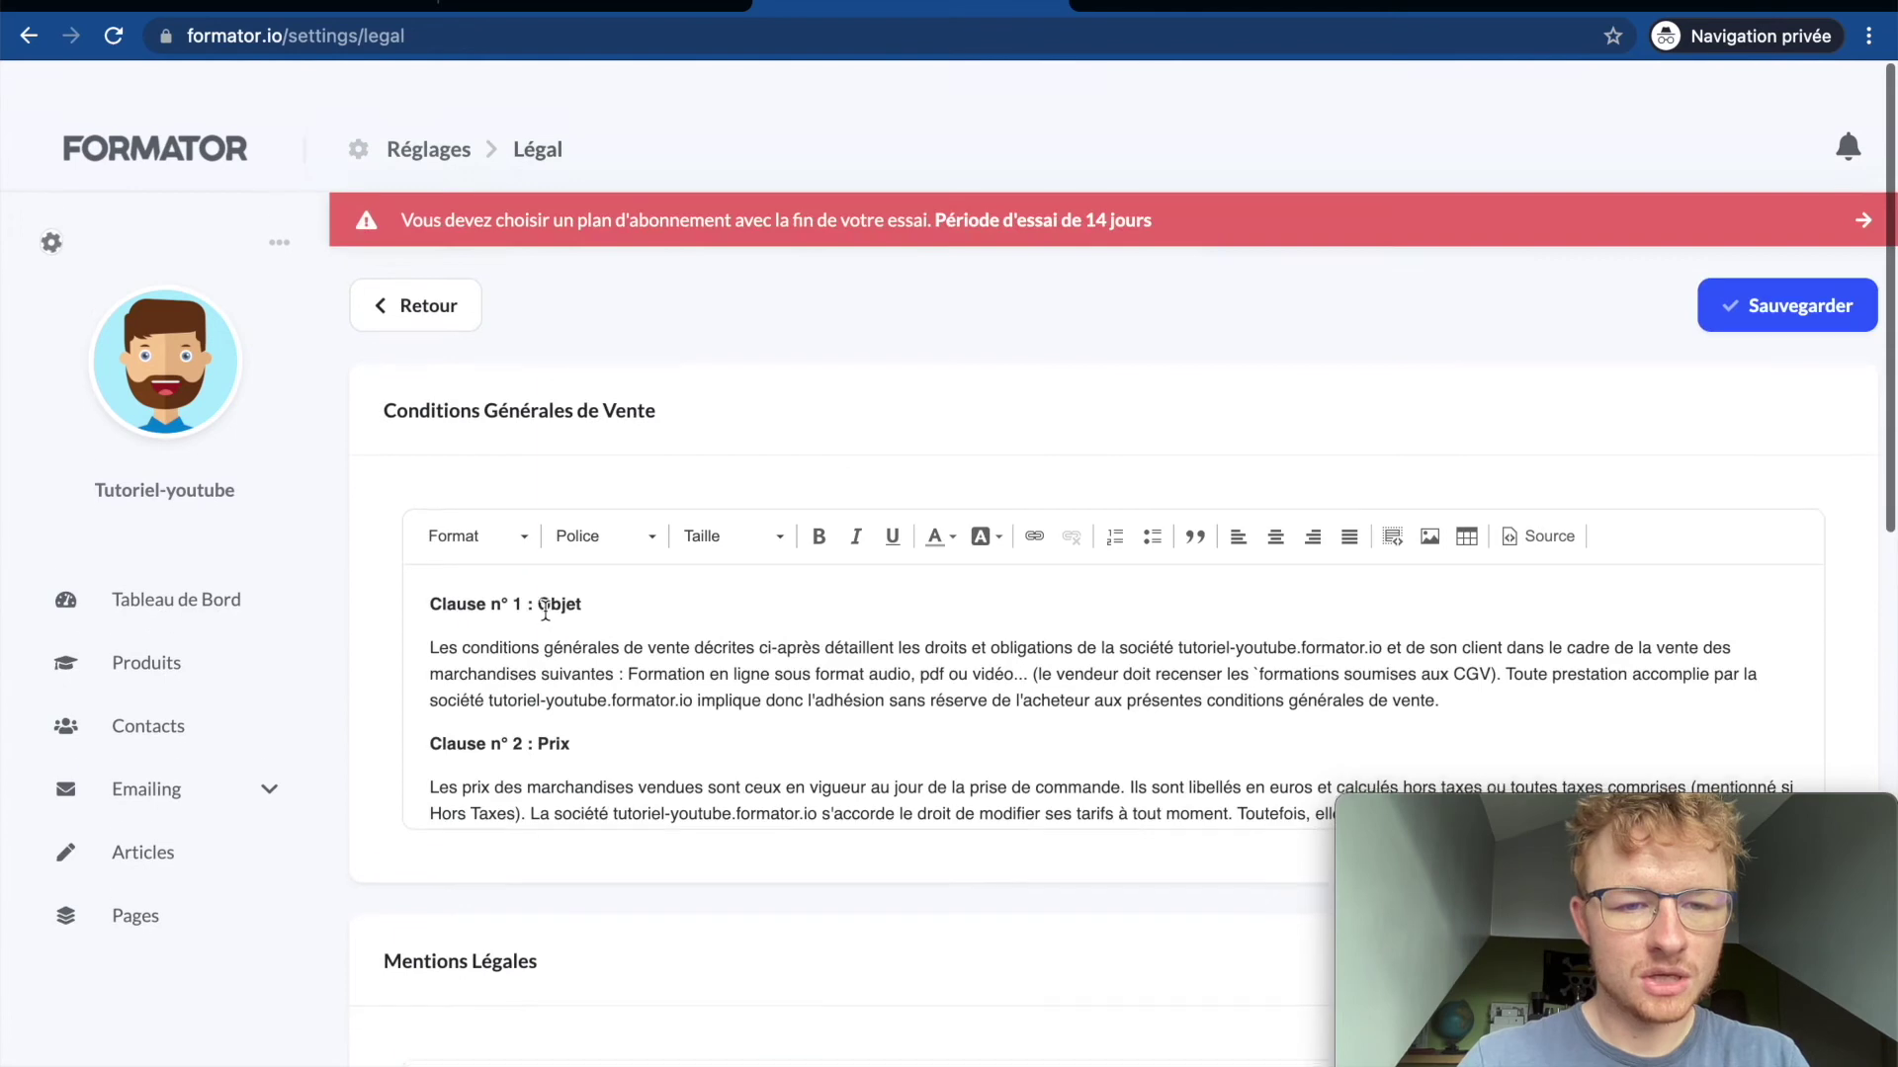
click(489, 605)
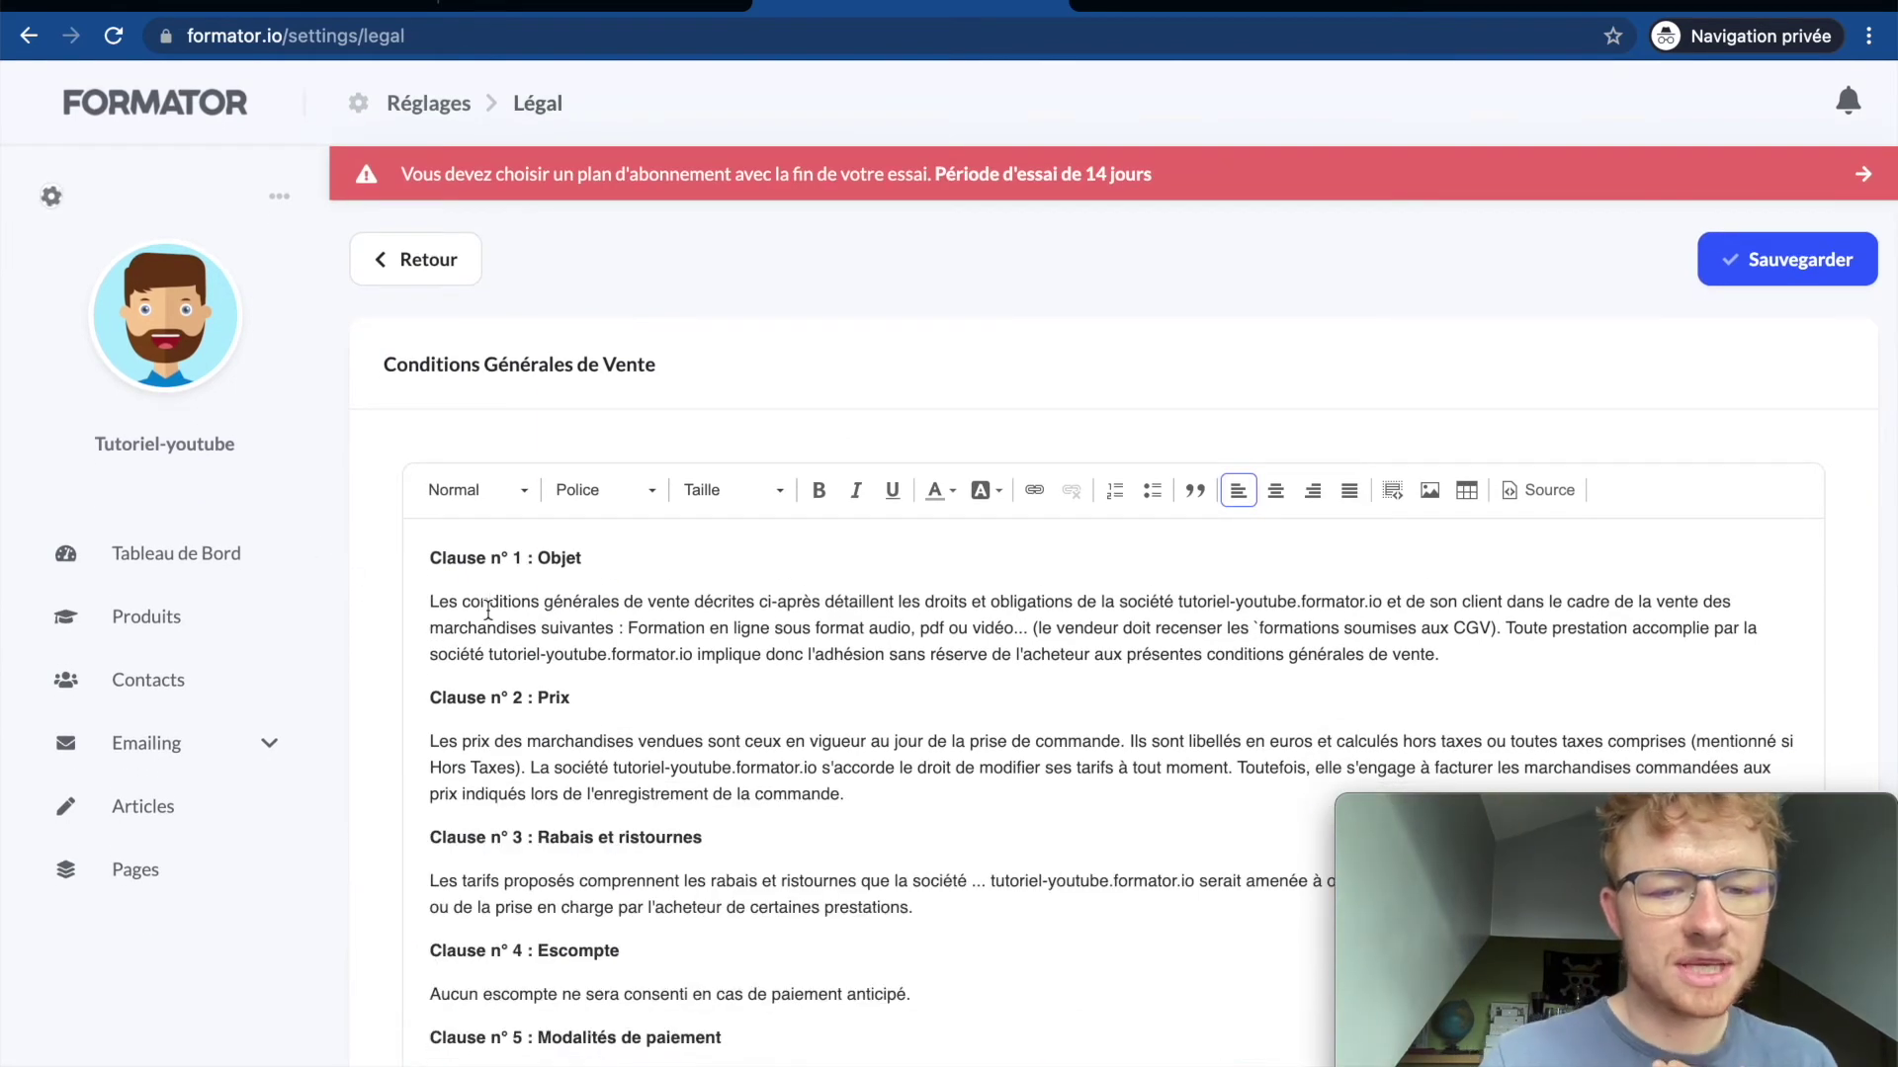
scroll(488, 607, down, 3)
key(ctrl+a)
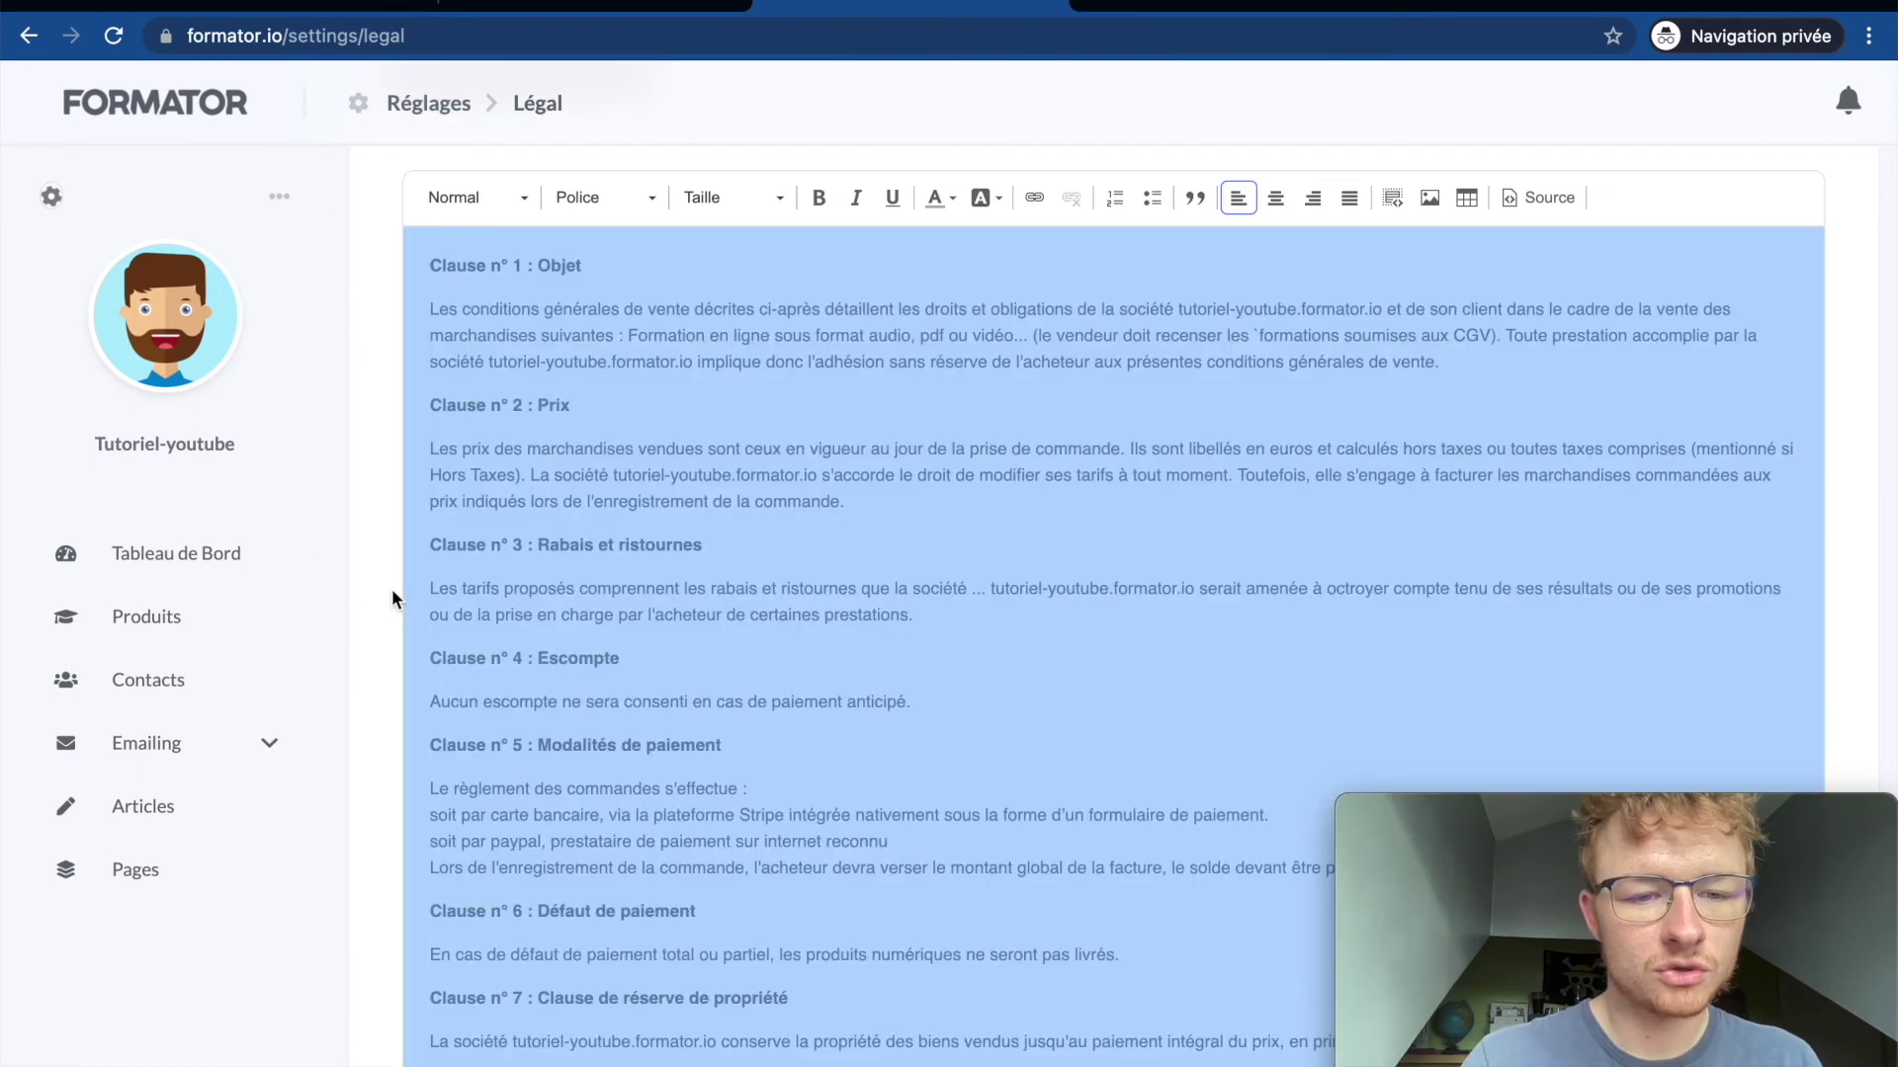
click(365, 581)
scroll(388, 576, down, 10)
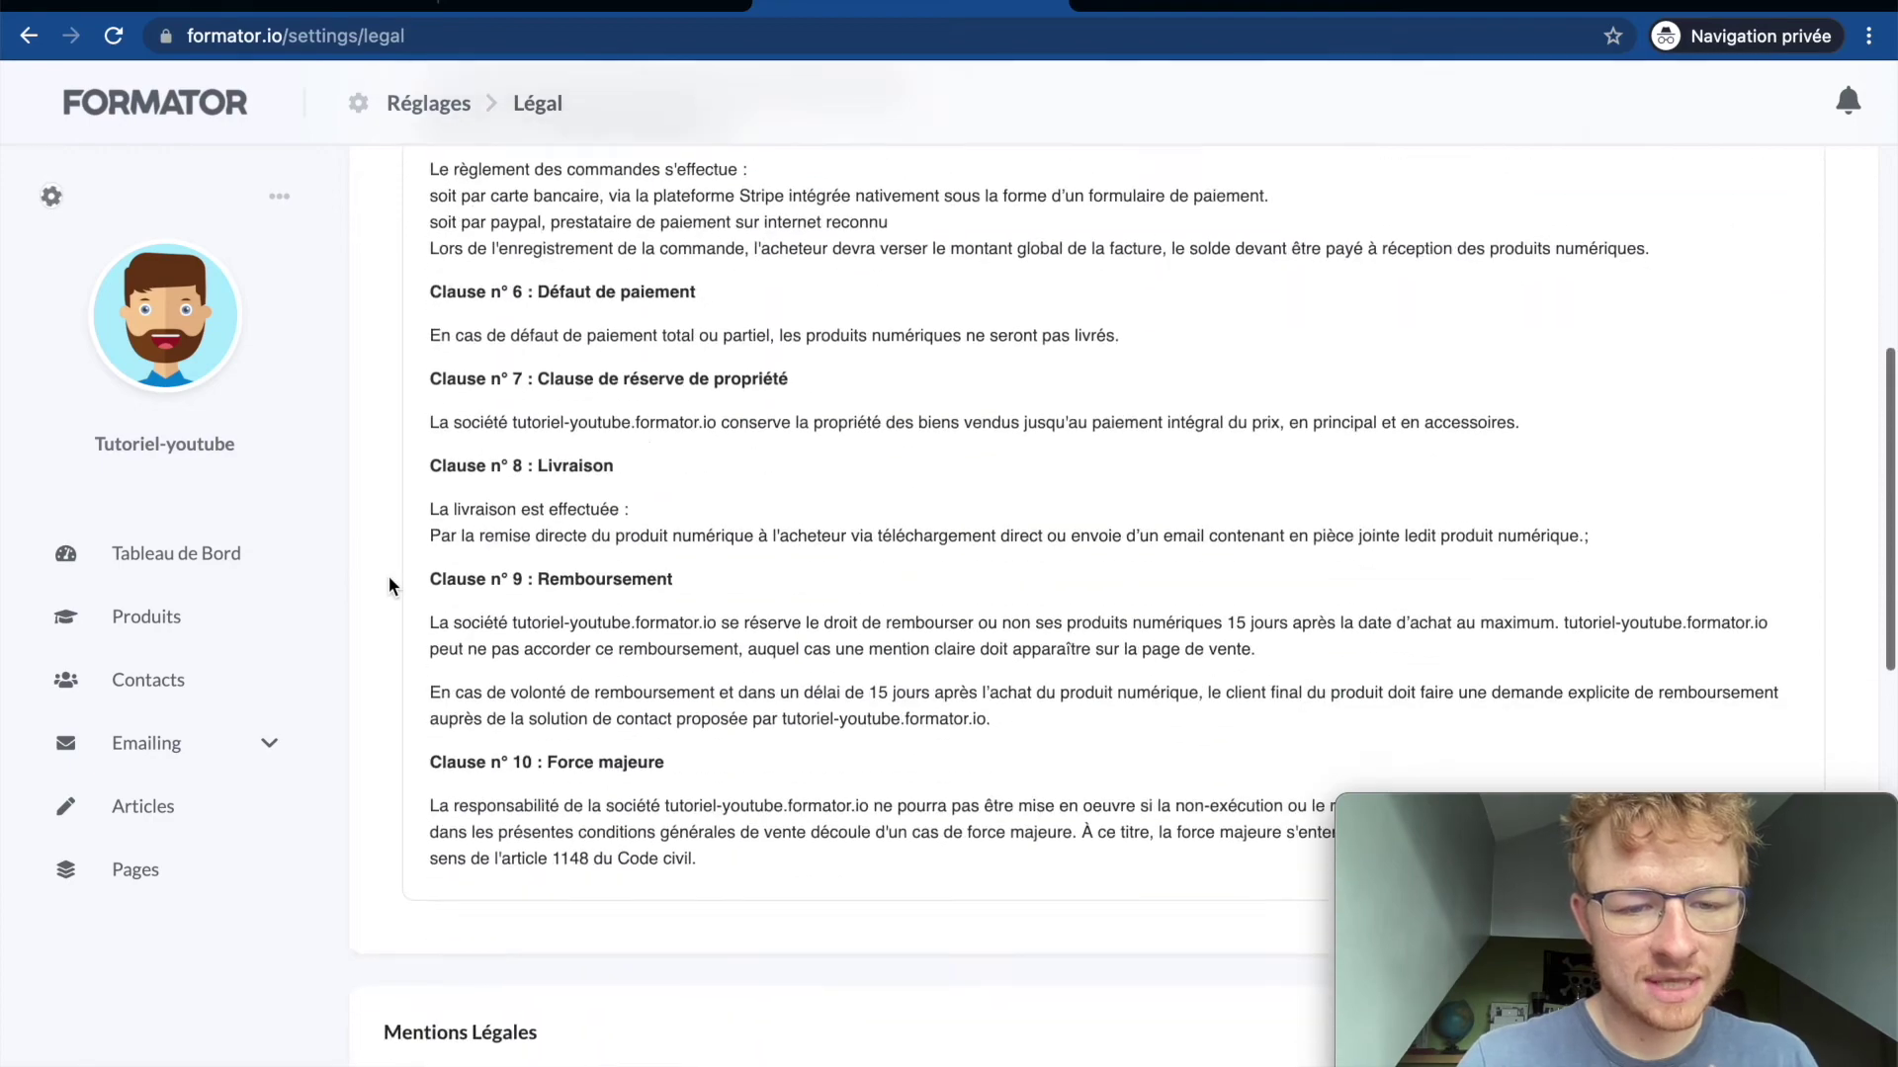
scroll(388, 577, down, 5)
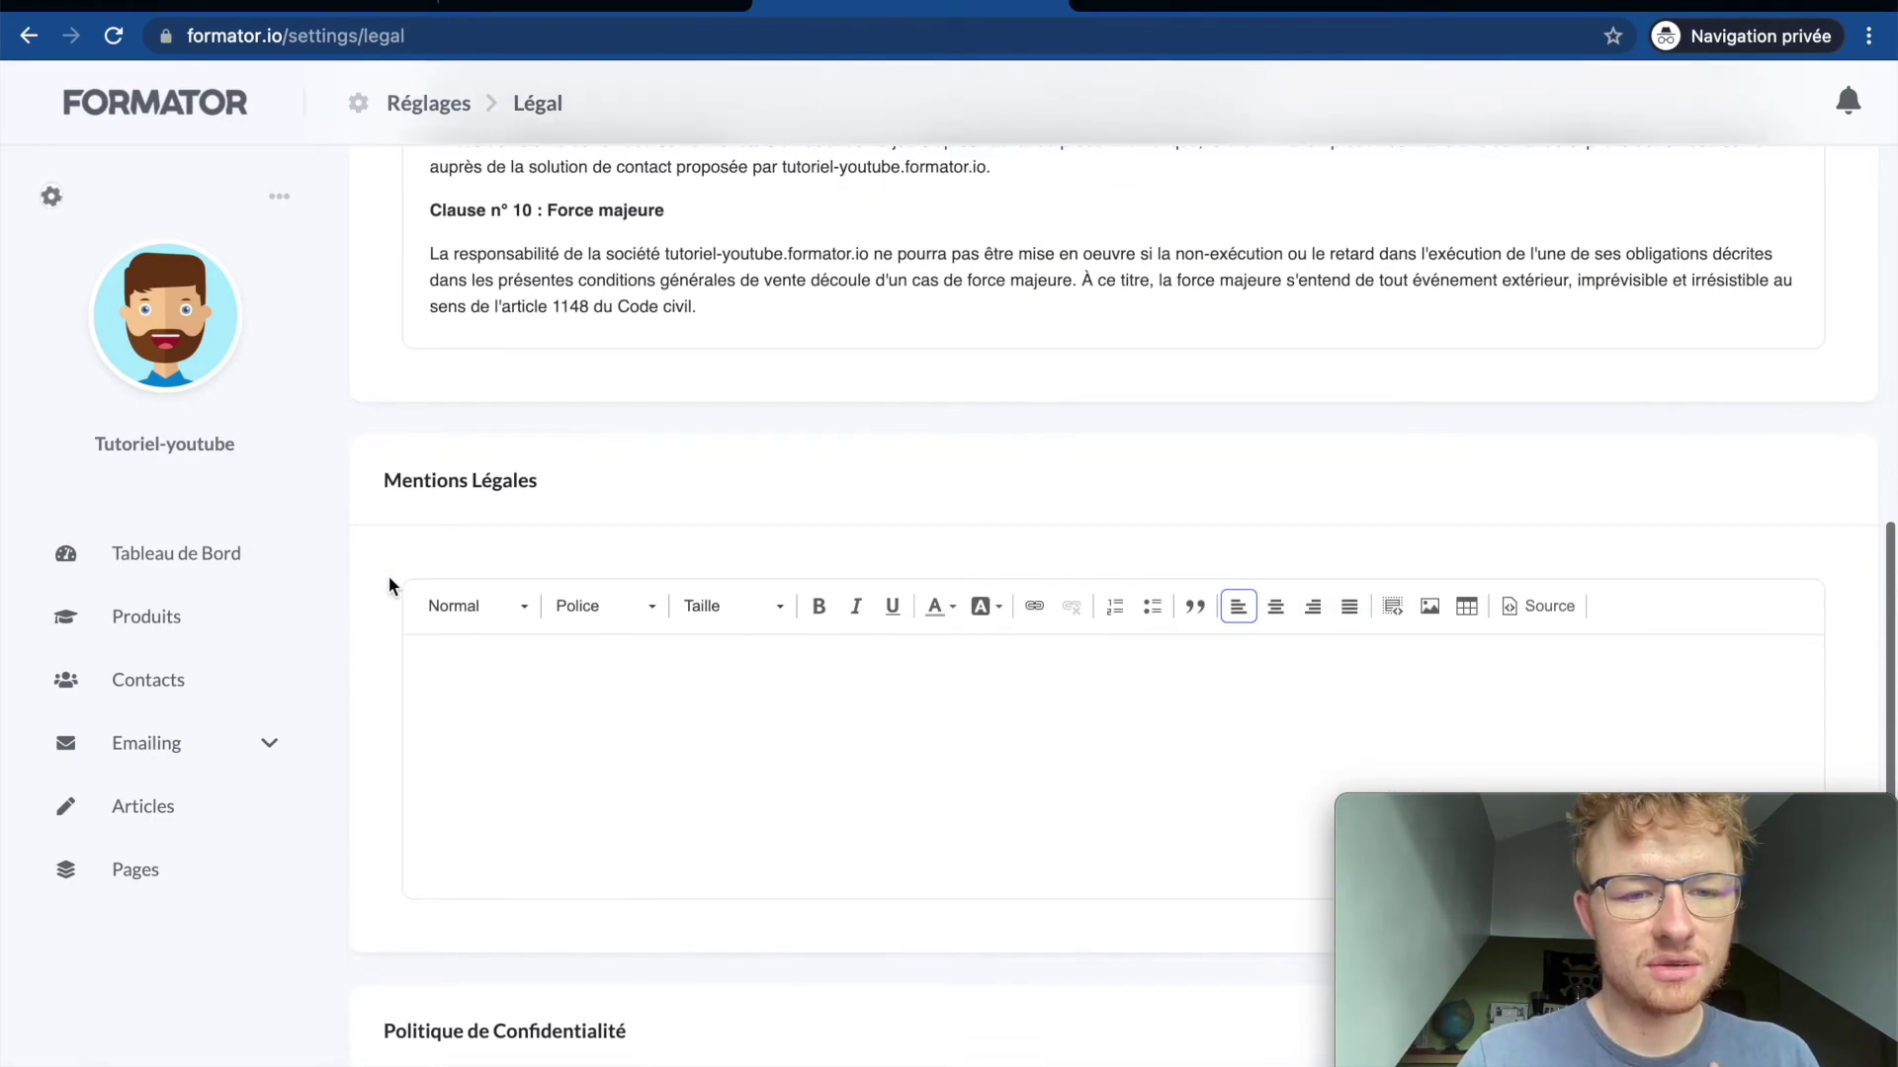
scroll(389, 577, up, 7)
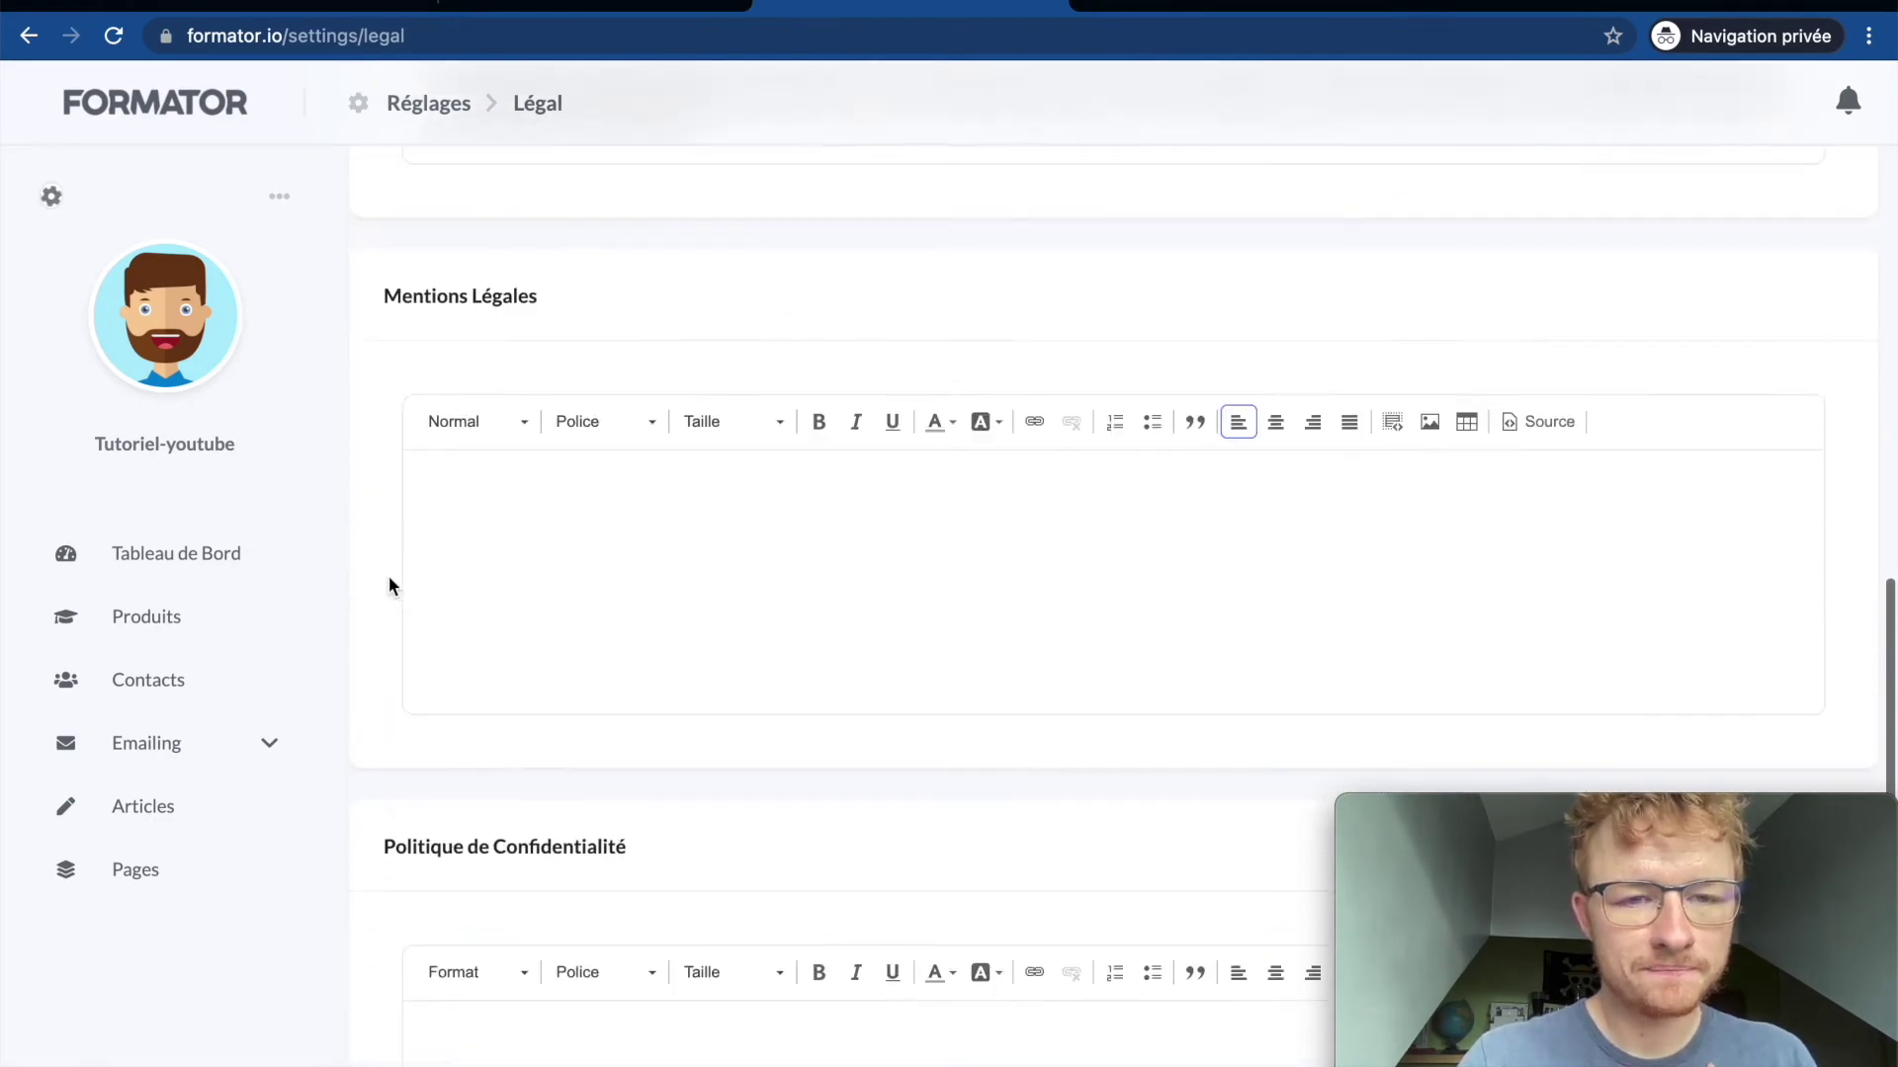
scroll(388, 577, down, 5)
click(541, 463)
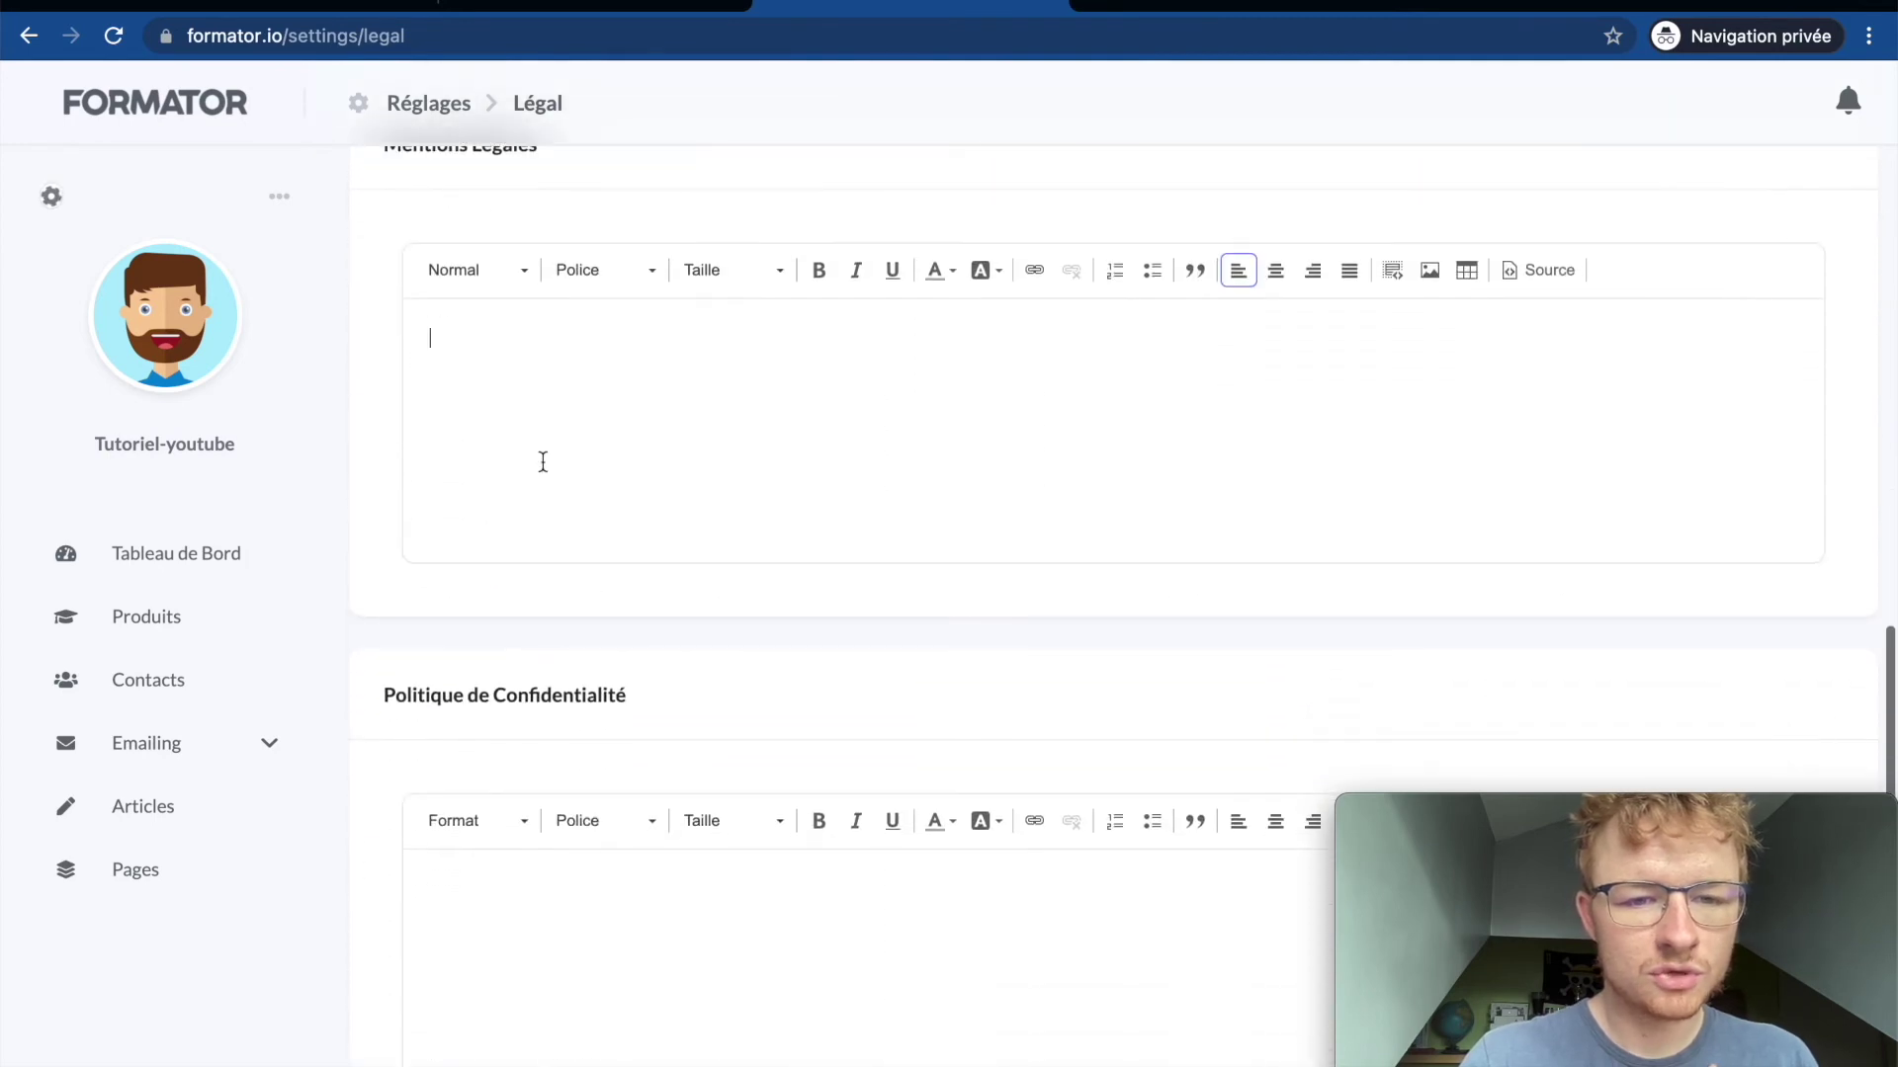
scroll(534, 869, down, 2)
scroll(533, 869, up, 3)
click(551, 479)
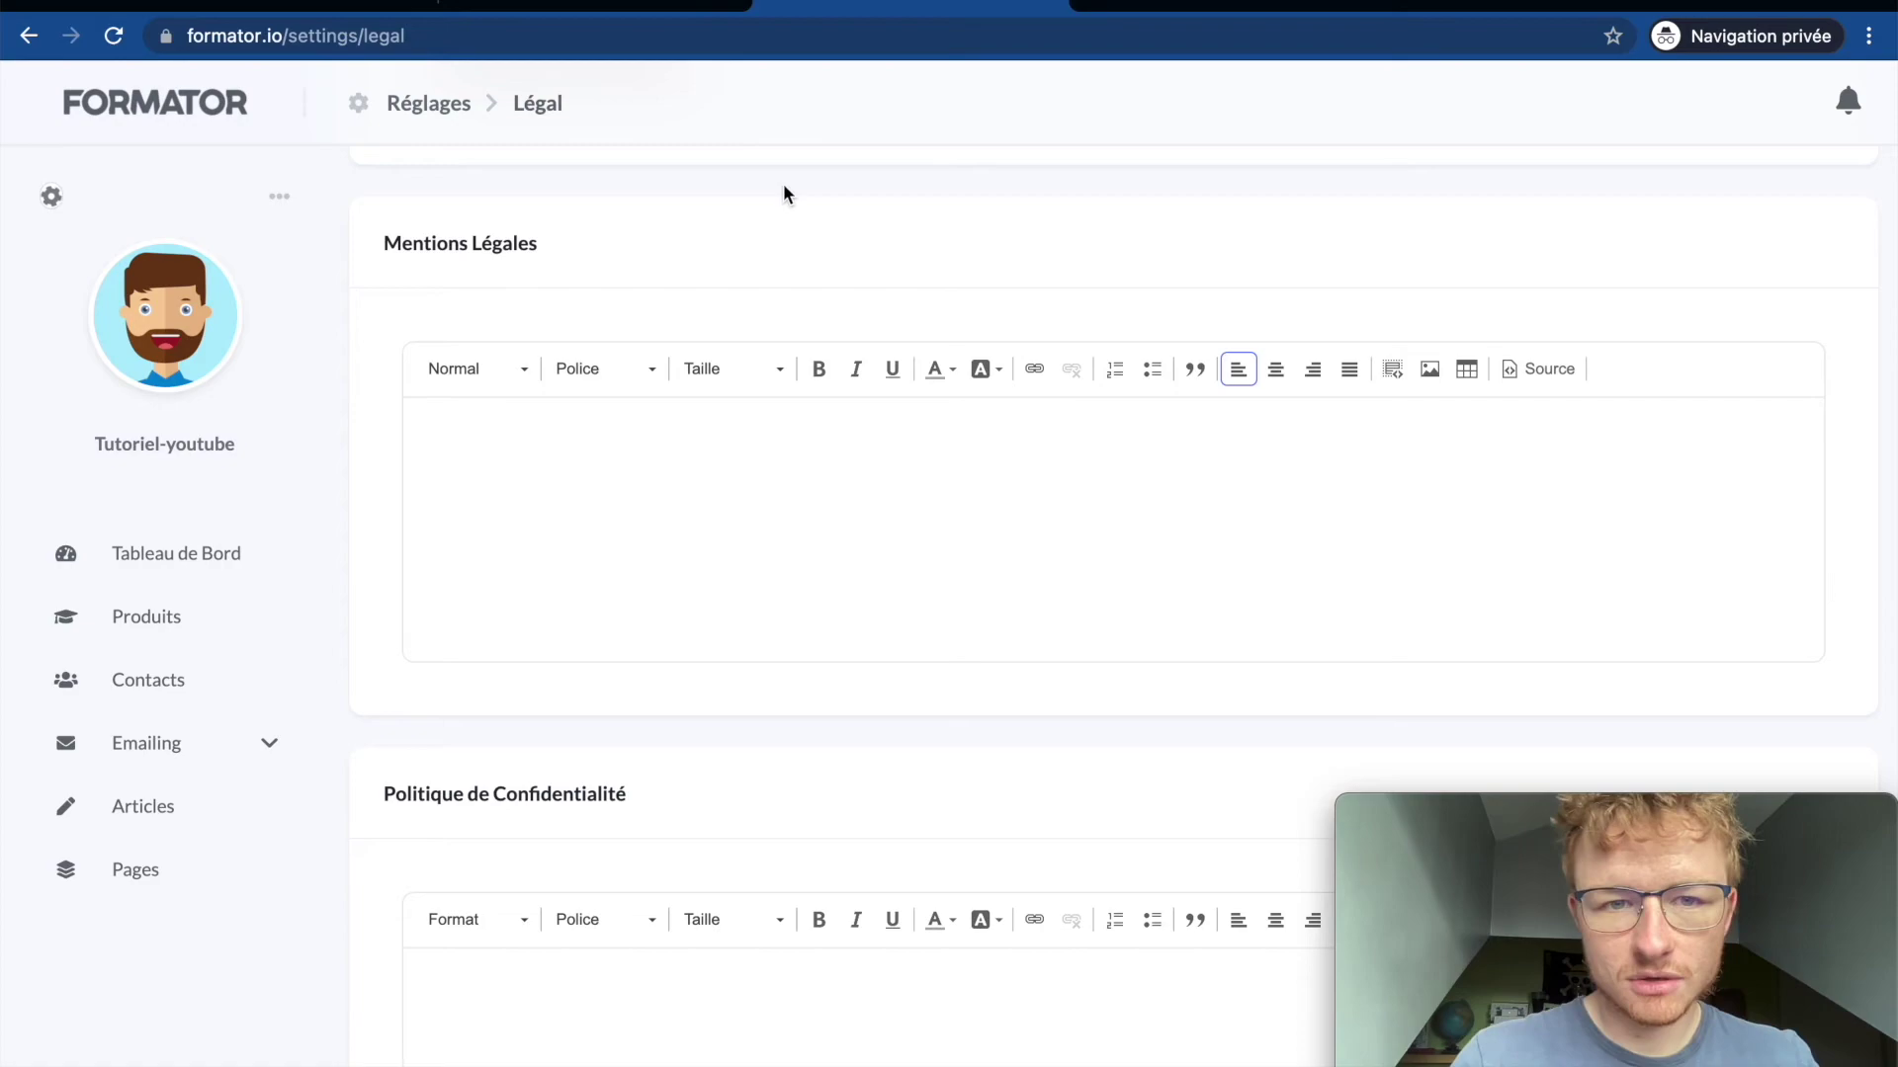
scroll(783, 182, up, 15)
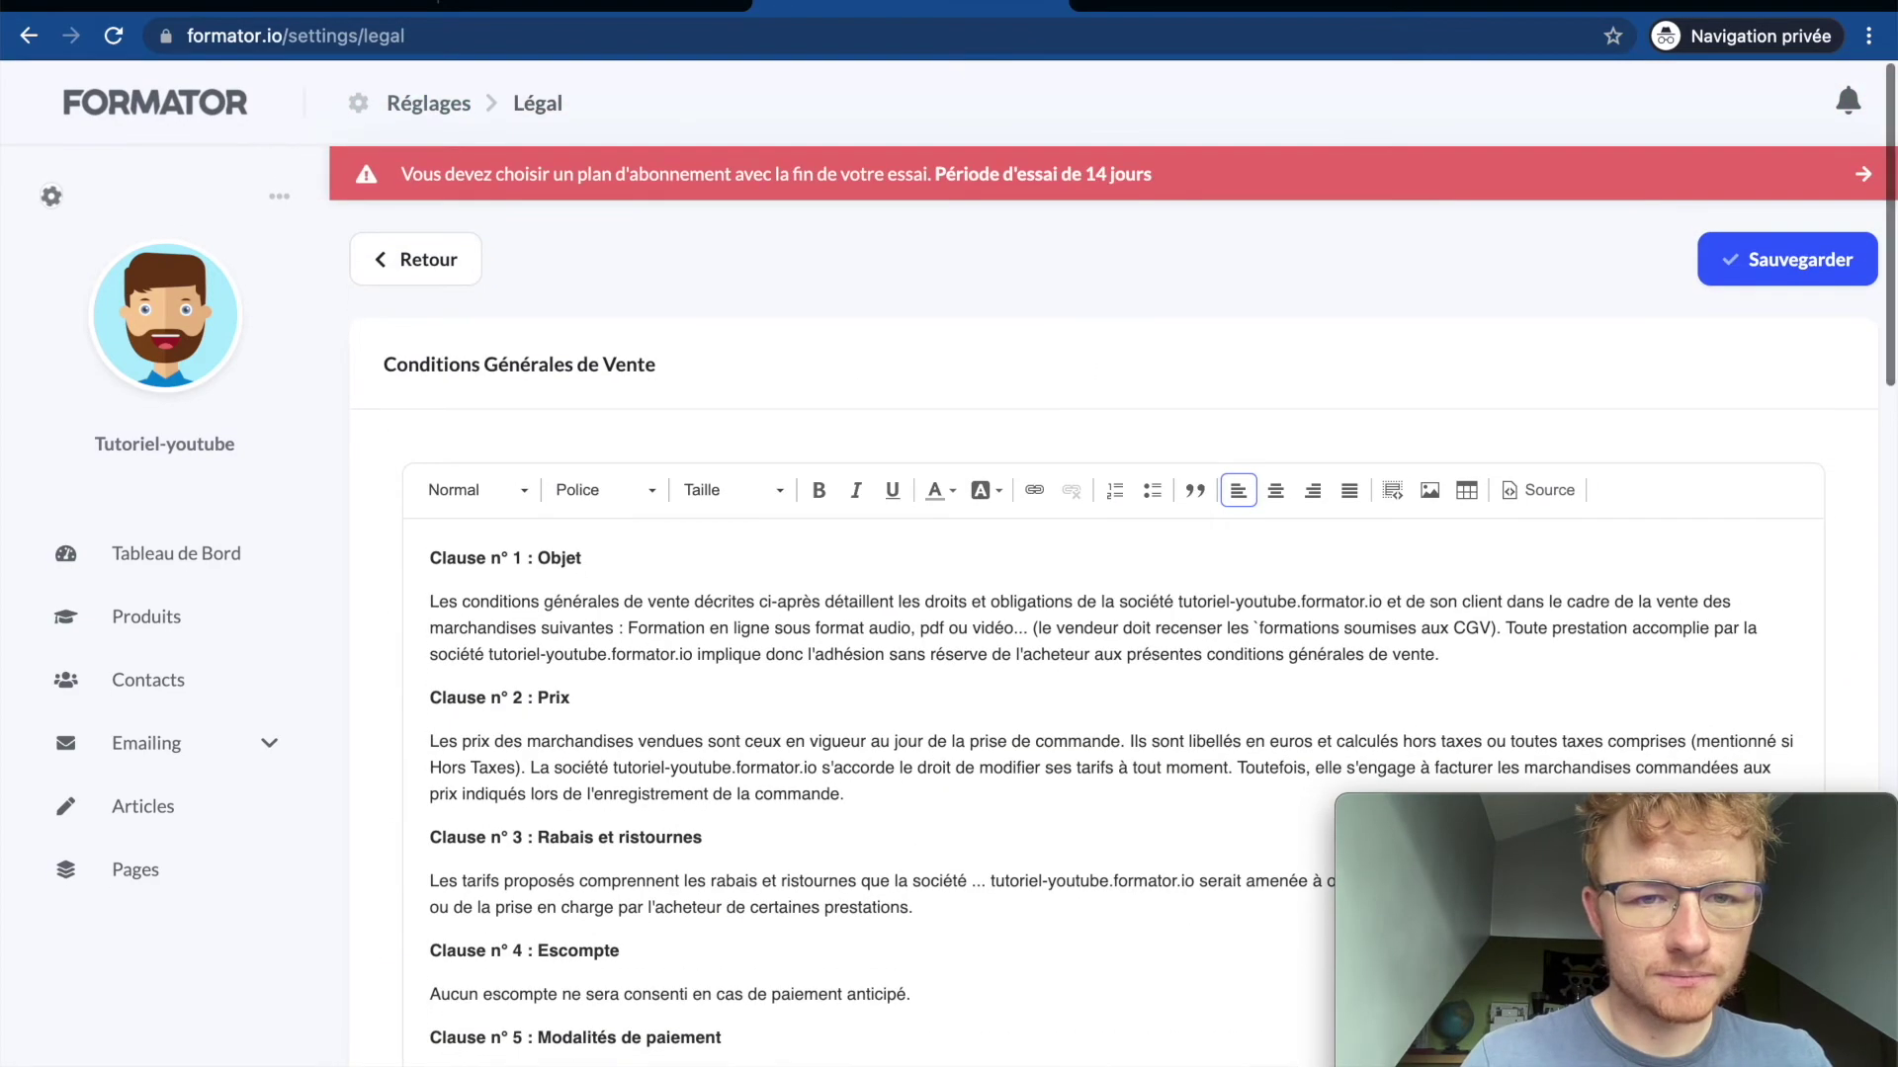
click(642, 6)
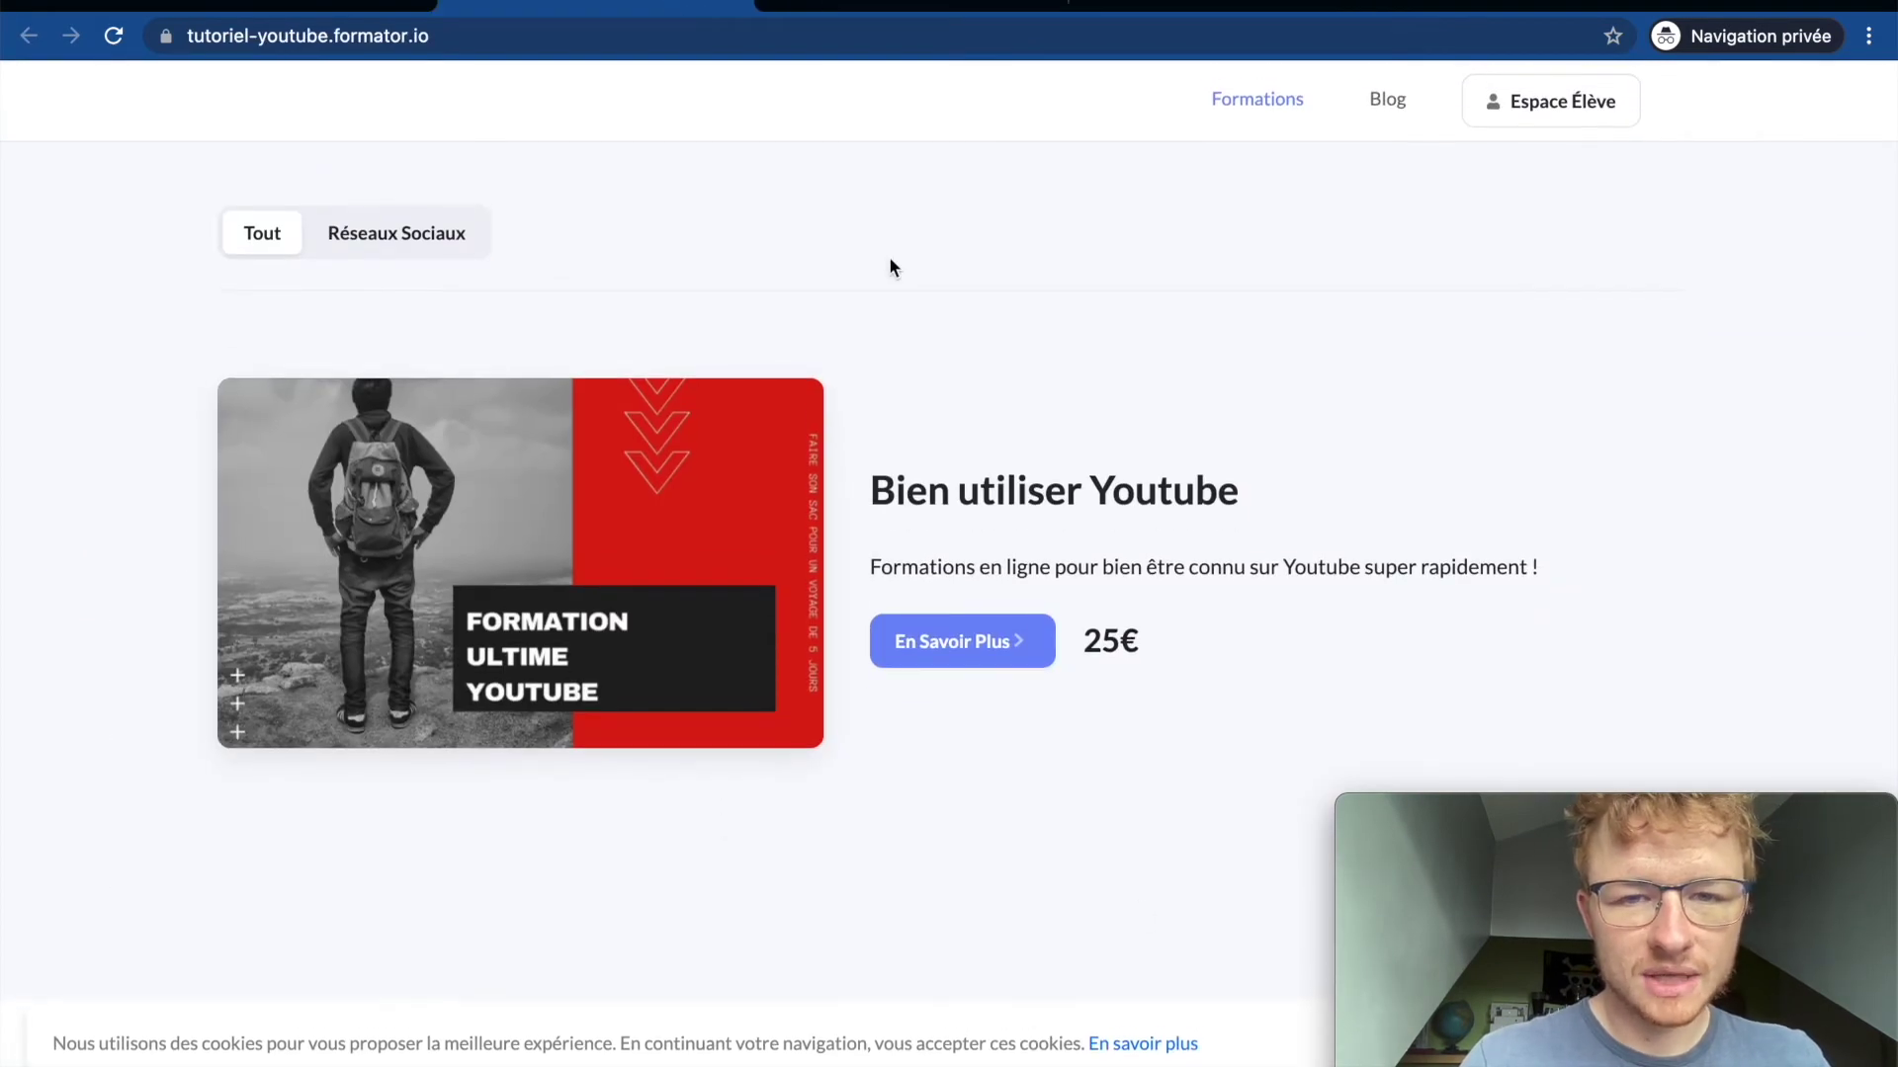
click(868, 4)
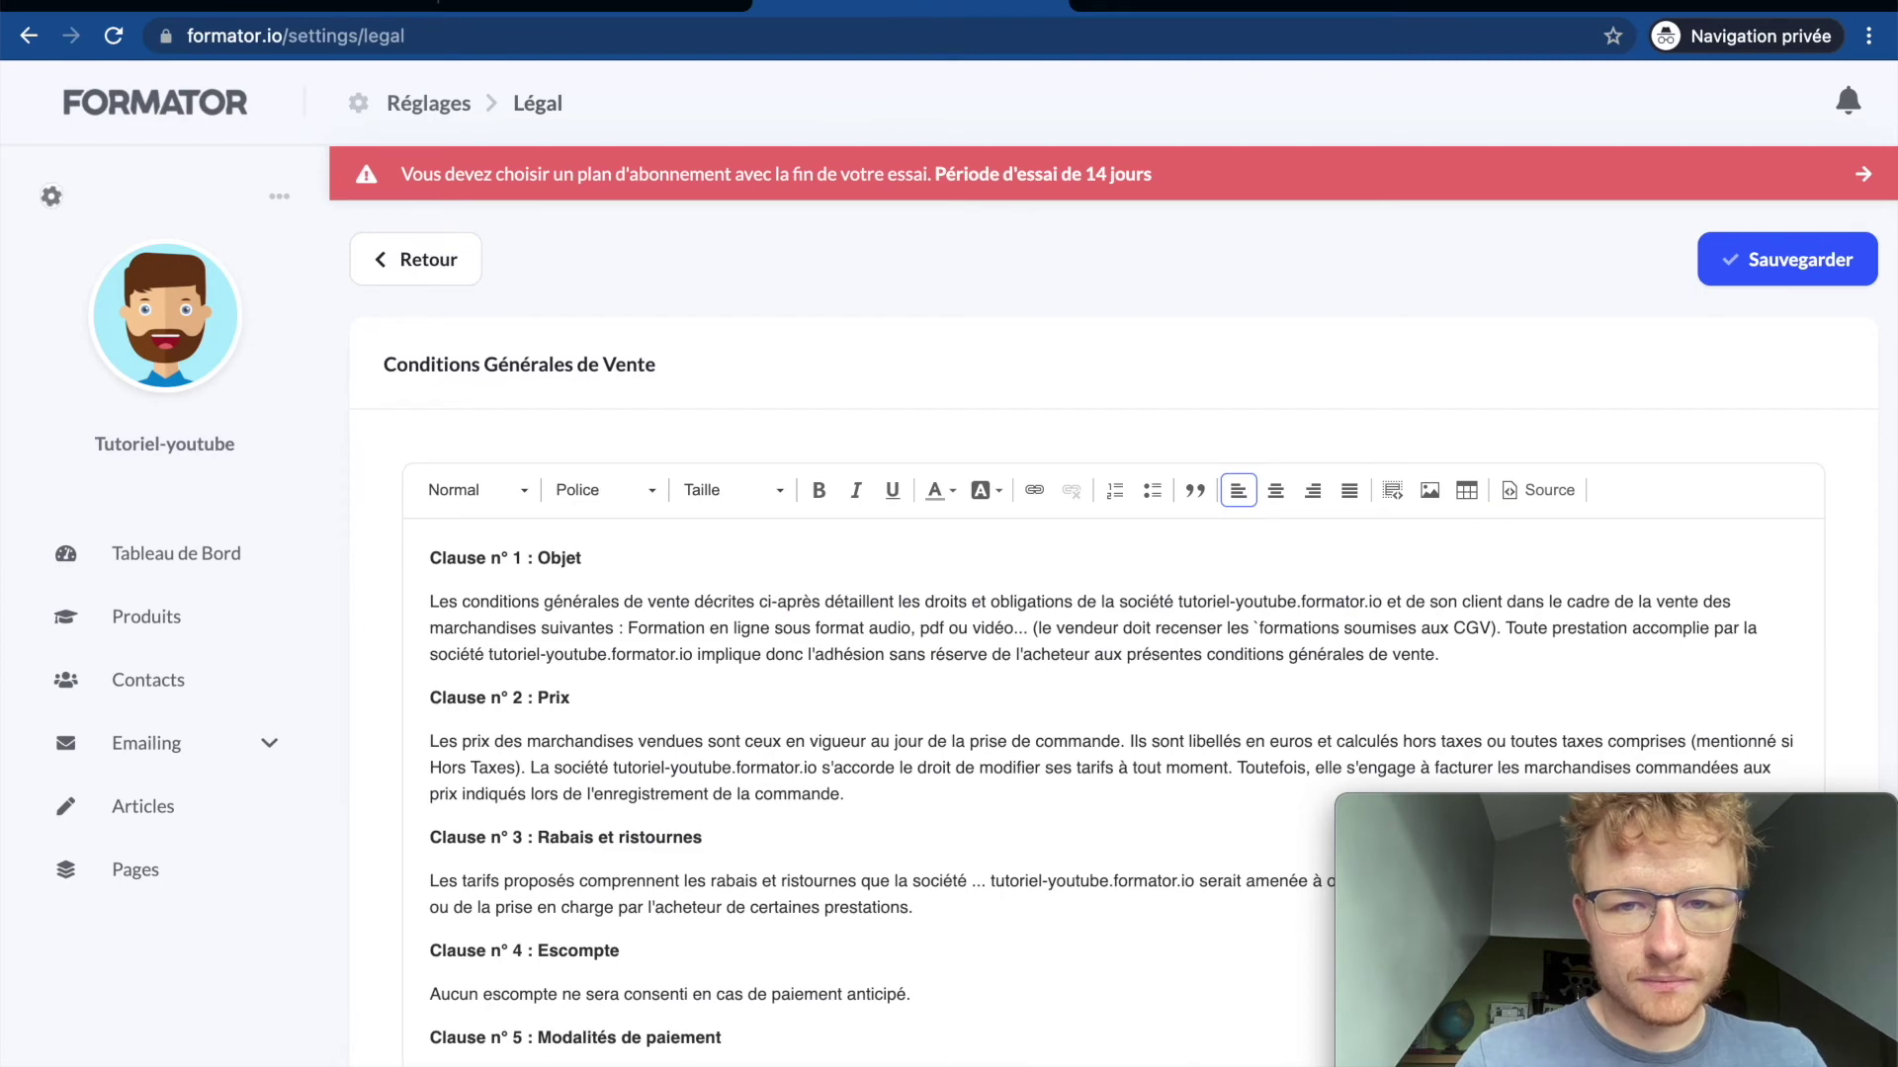
click(1056, 4)
Step: From the admin Pages list, open the CGV page in the editor and review its clauses
click(255, 5)
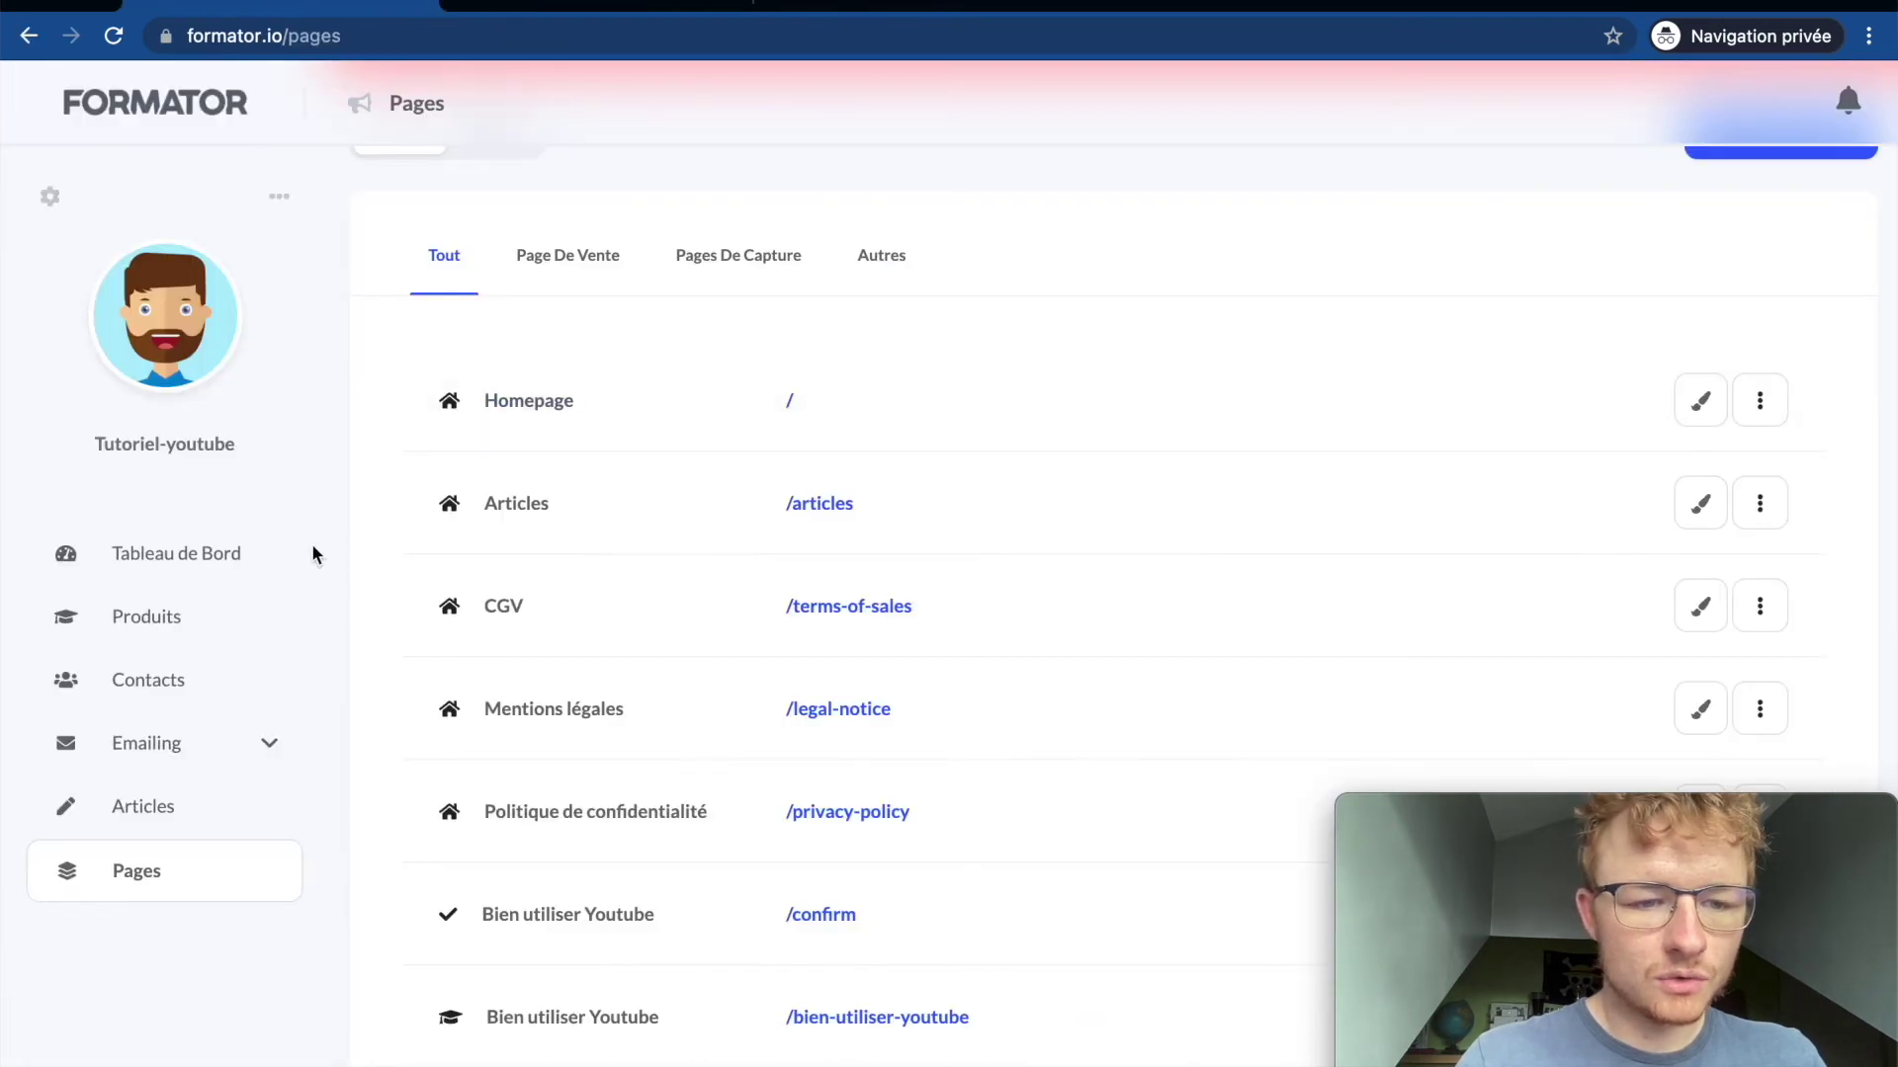
scroll(524, 613, down, 1)
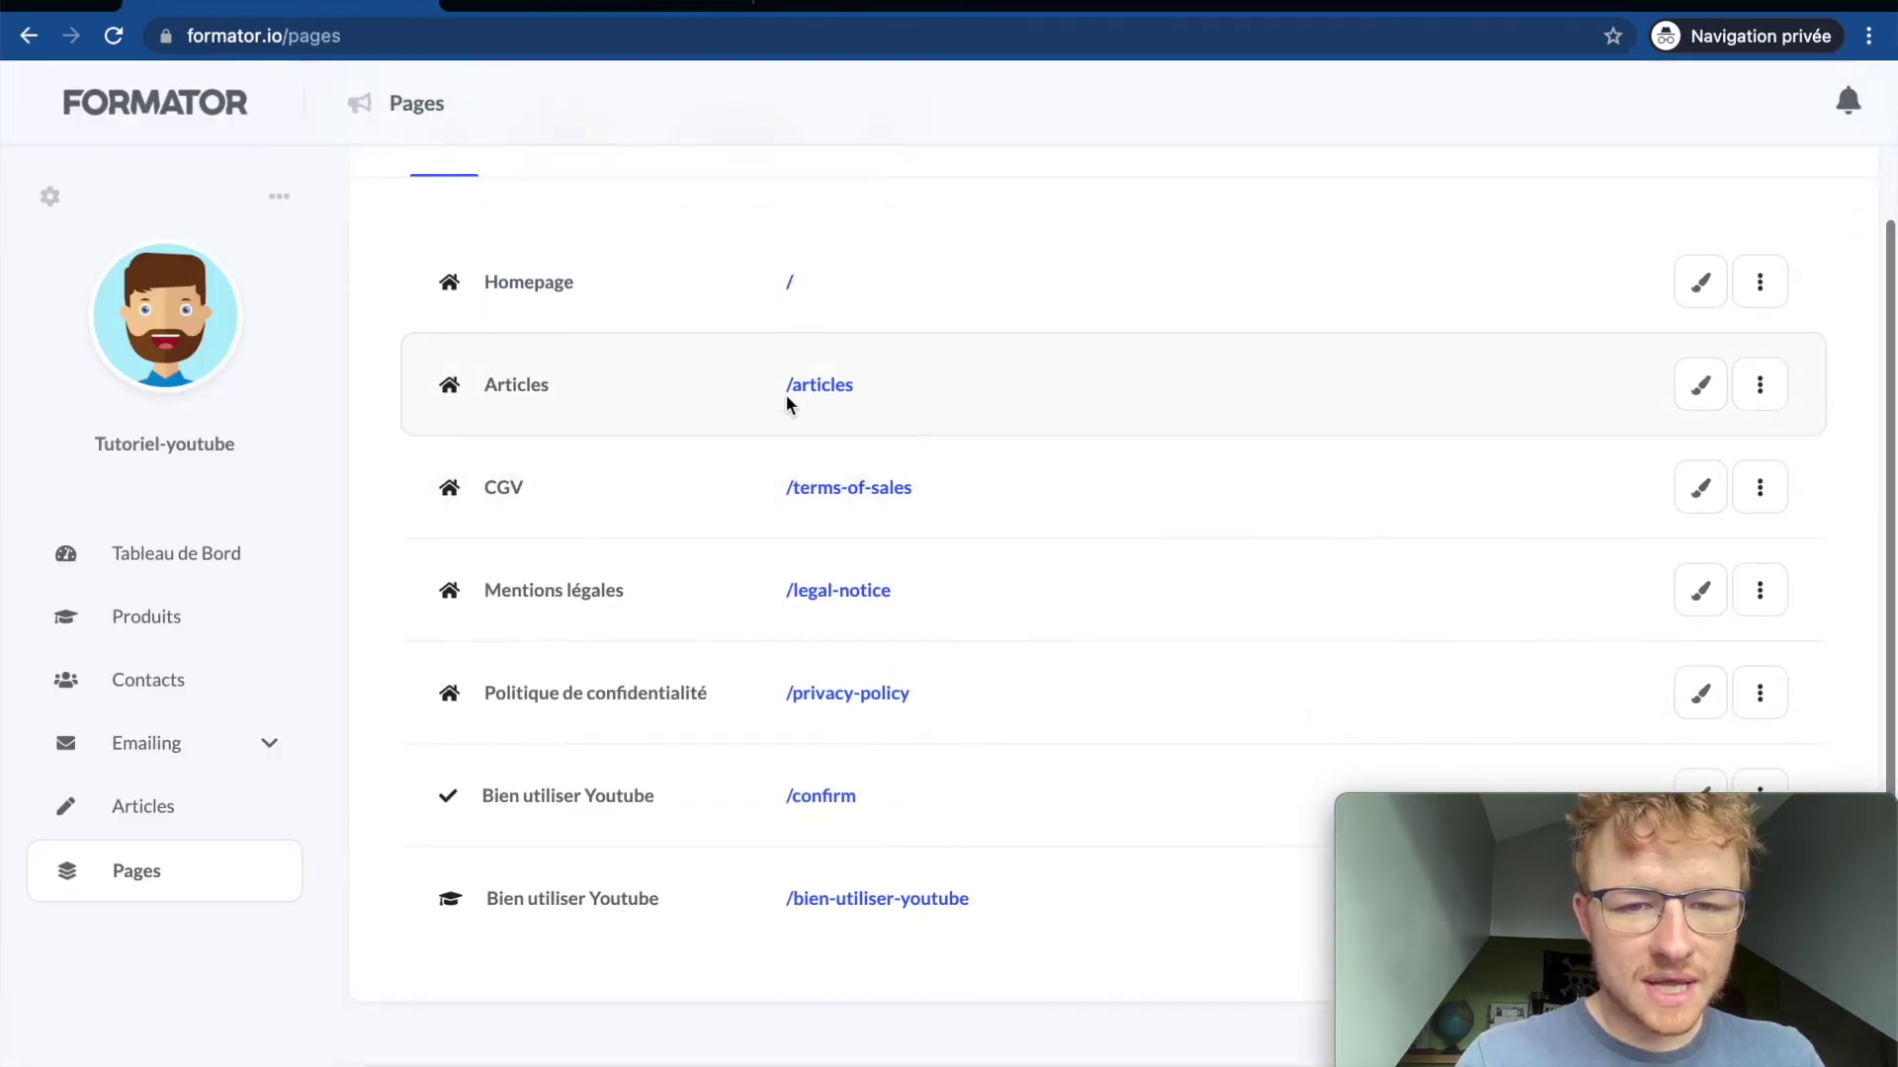
click(1715, 492)
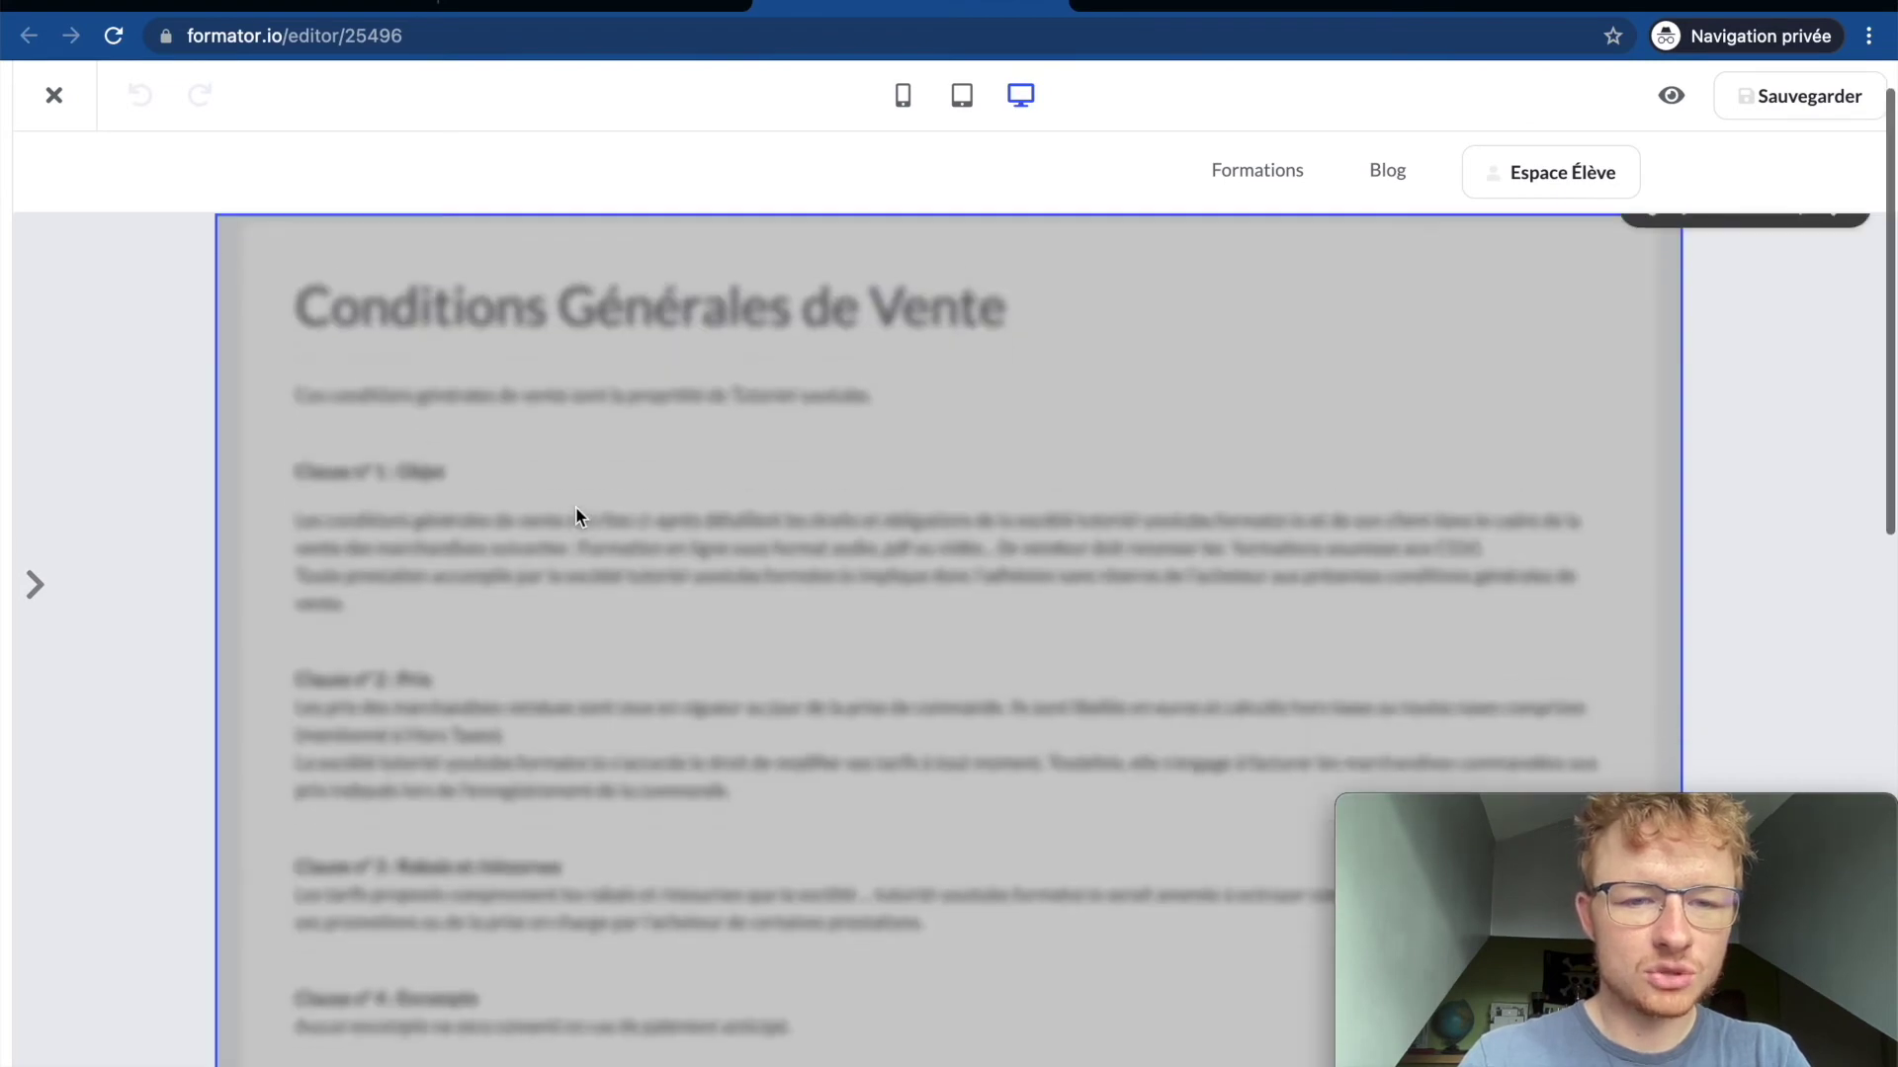
mouse_move(521, 216)
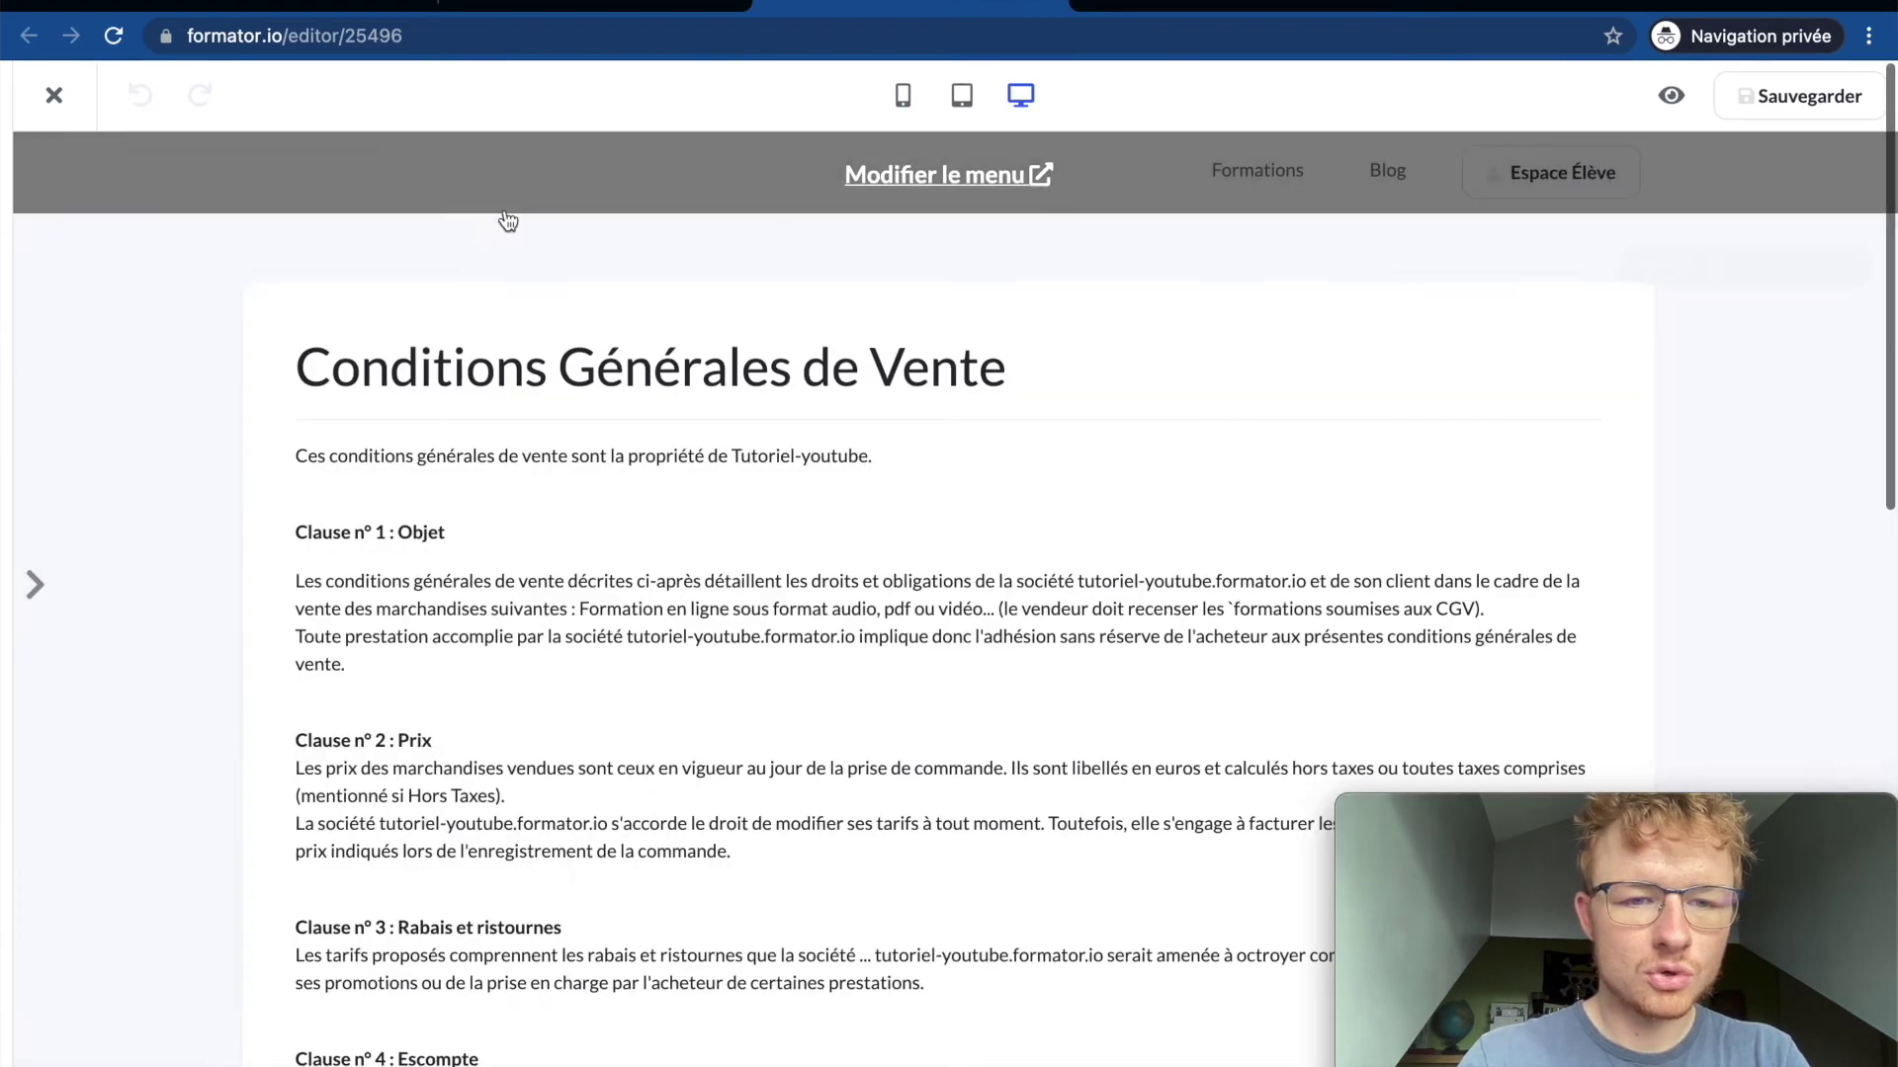
scroll(601, 657, down, 10)
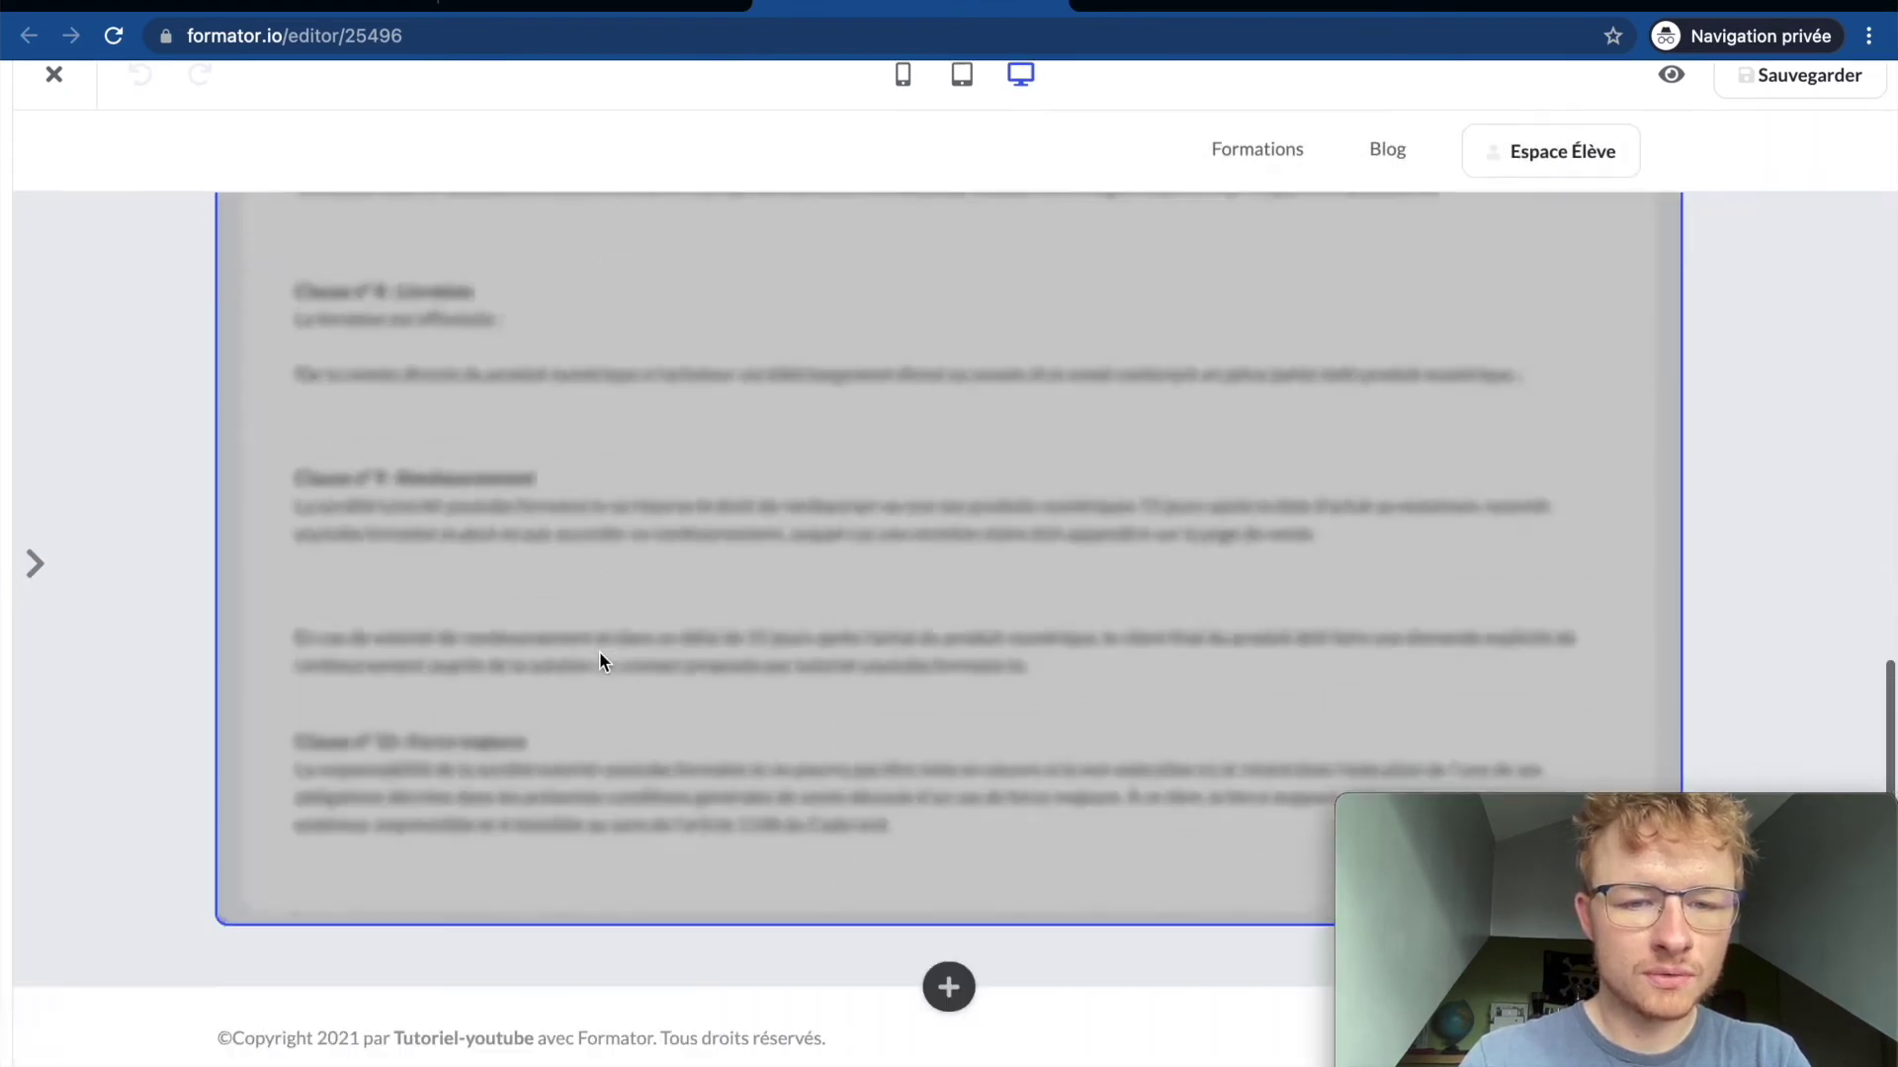
scroll(601, 657, up, 10)
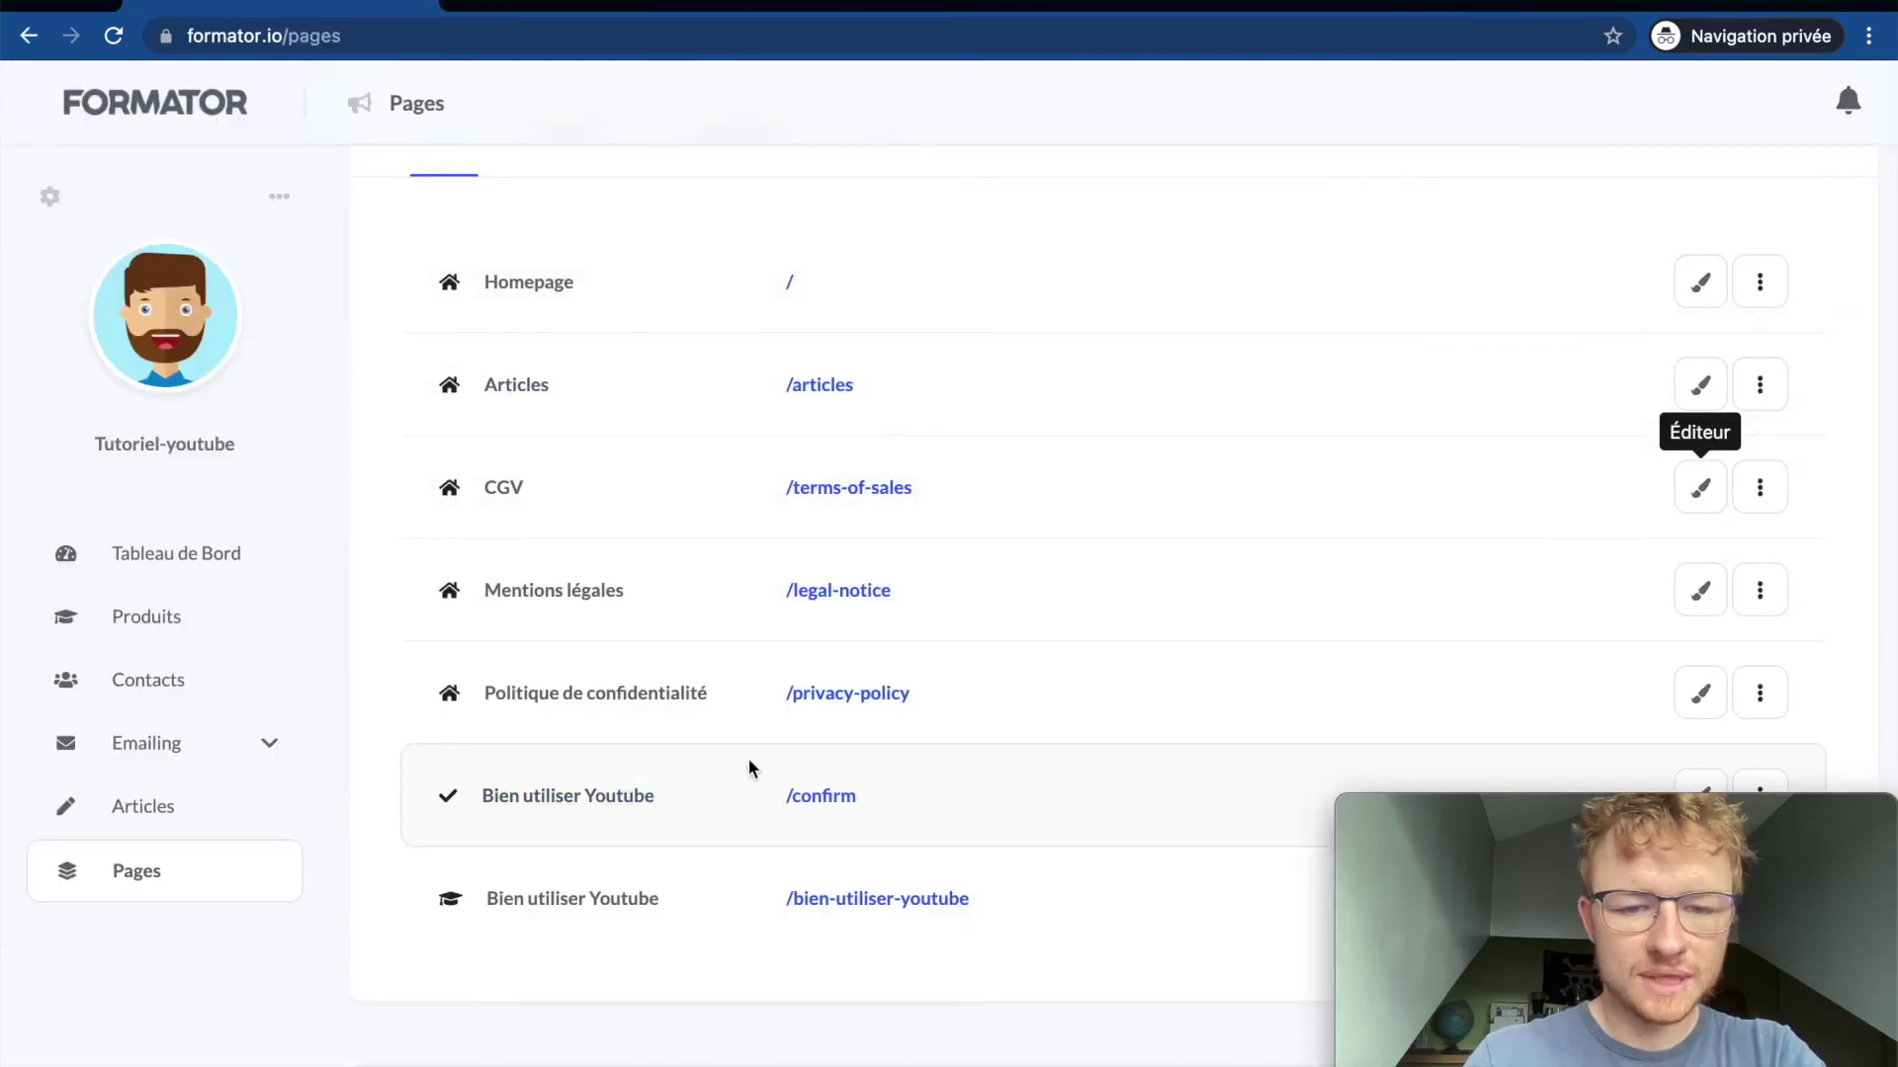
Step: Browse the Menu tab and the sales, capture, other and all page filters, ending on Menu
scroll(799, 783, down, 2)
scroll(751, 533, up, 4)
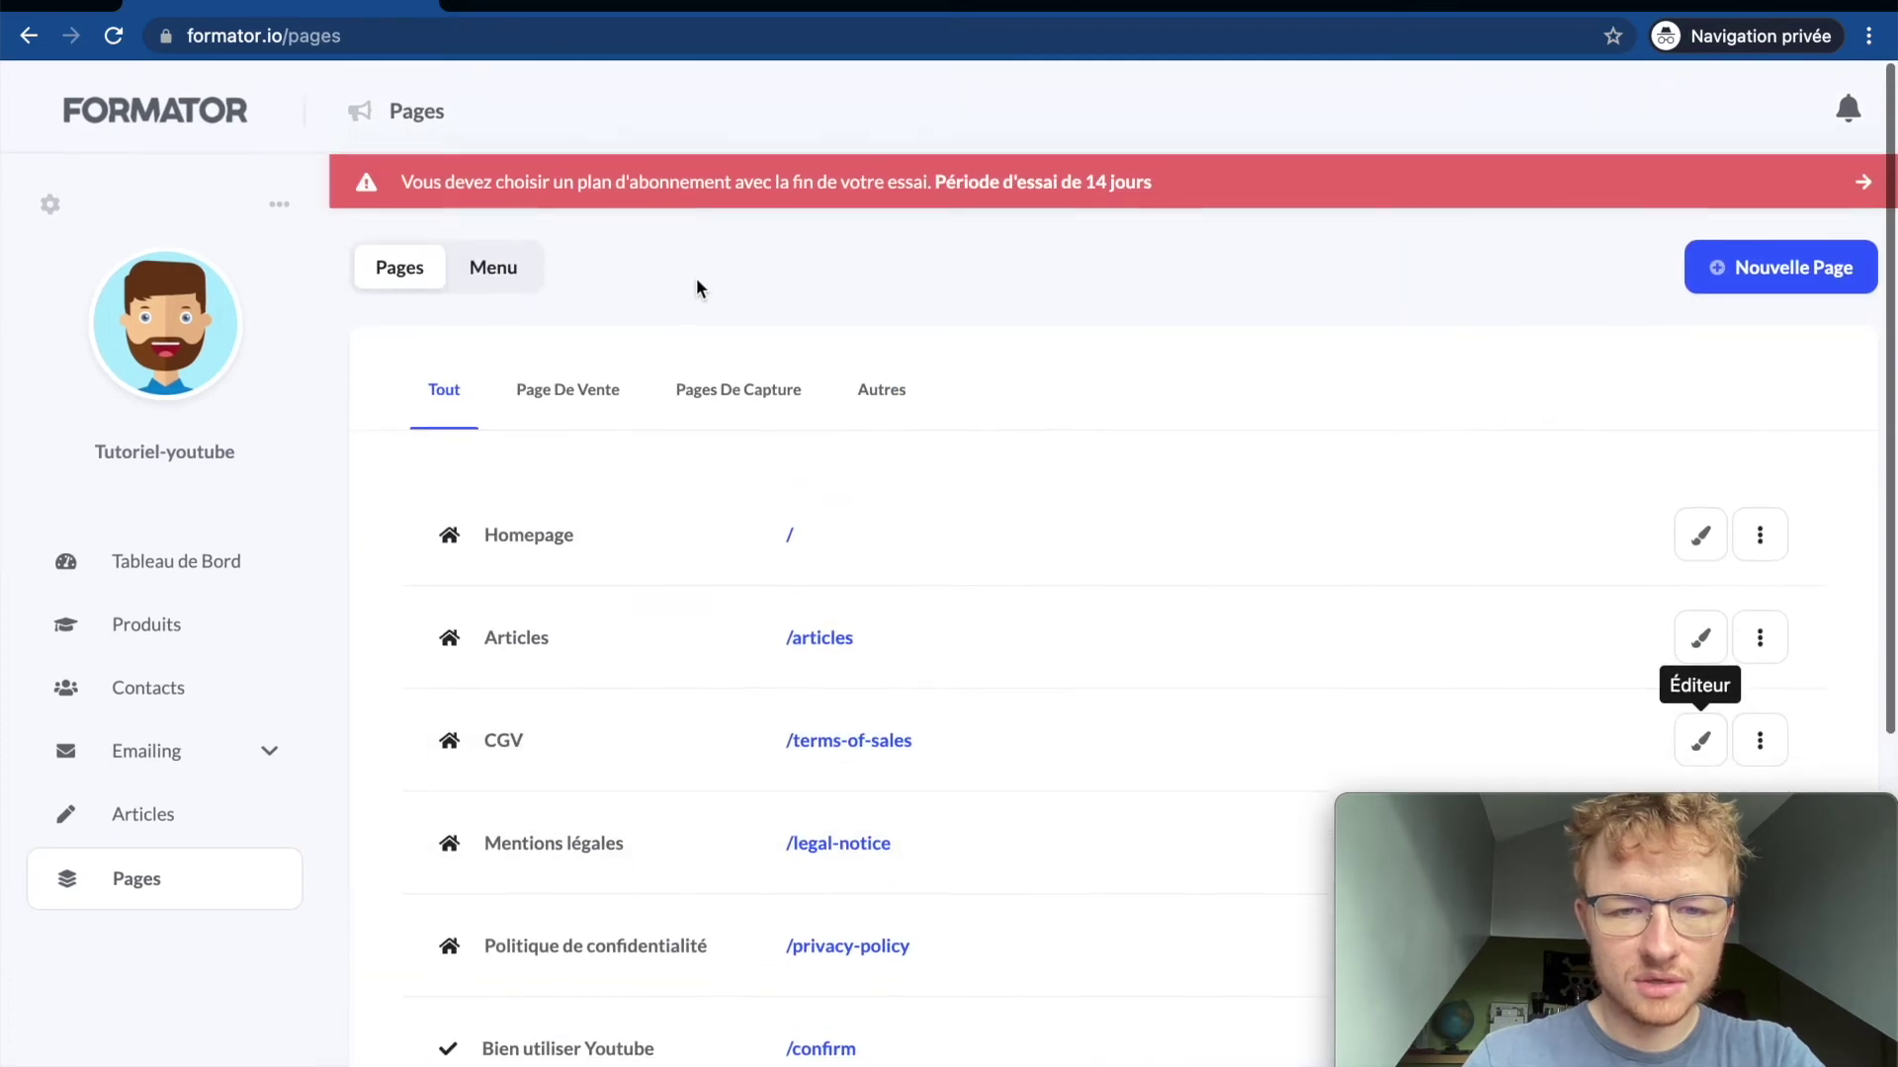
click(504, 283)
click(413, 263)
click(569, 382)
click(736, 384)
click(885, 391)
click(670, 392)
click(555, 393)
click(466, 392)
click(484, 253)
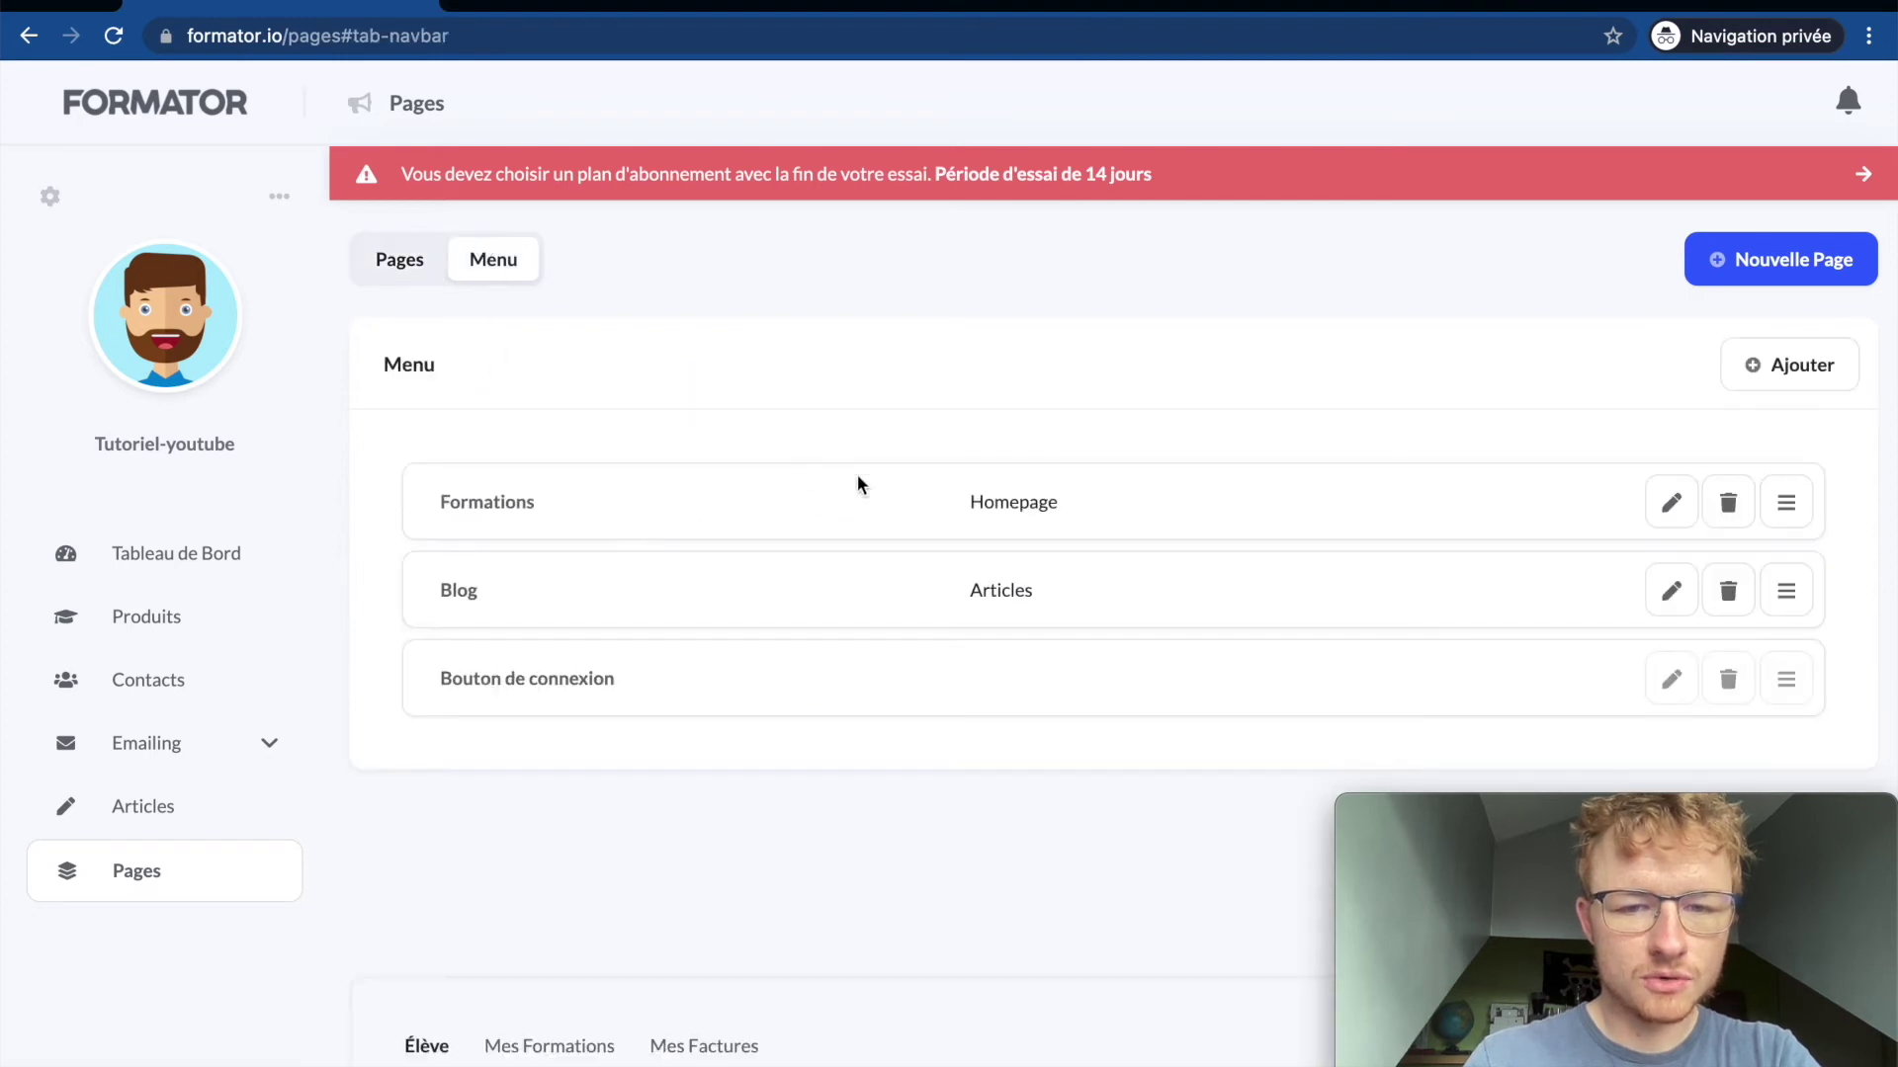
Step: Open the live site in a new tab, then return to the admin menu settings
click(280, 198)
click(254, 300)
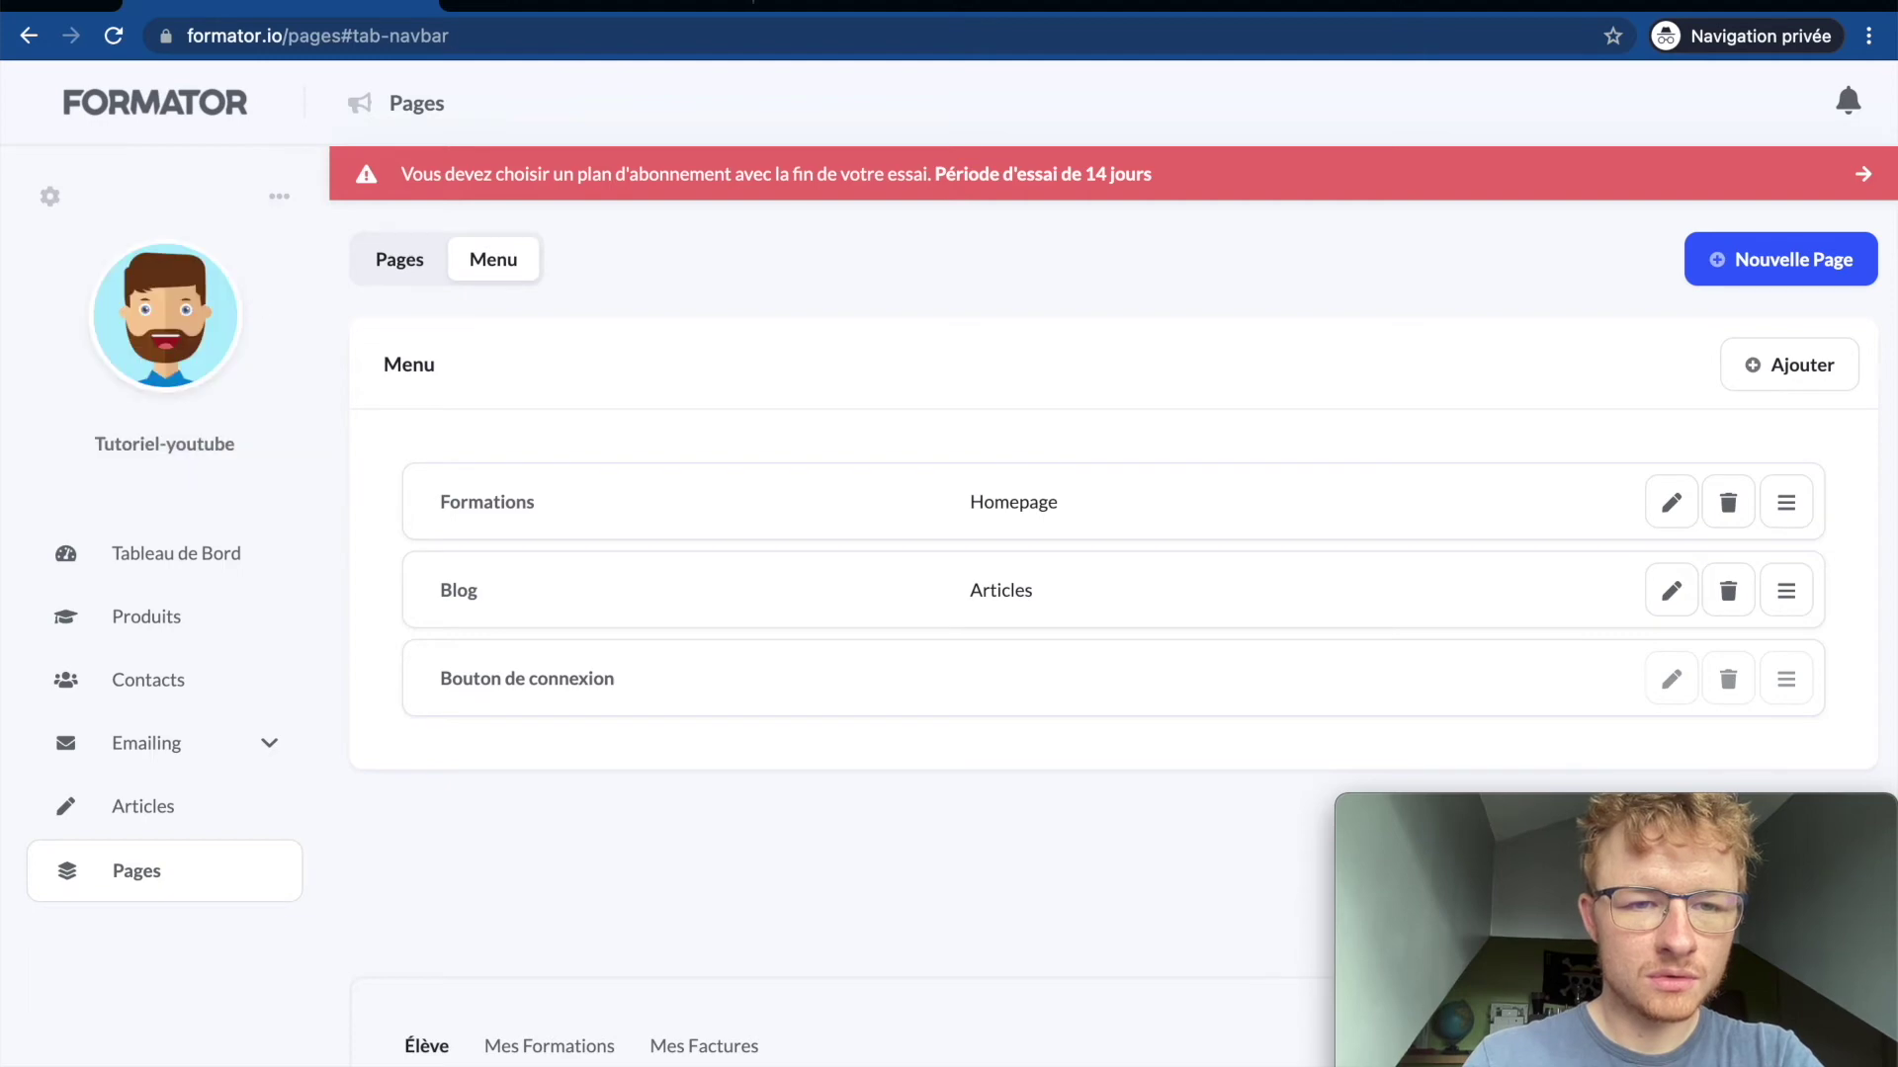
click(601, 12)
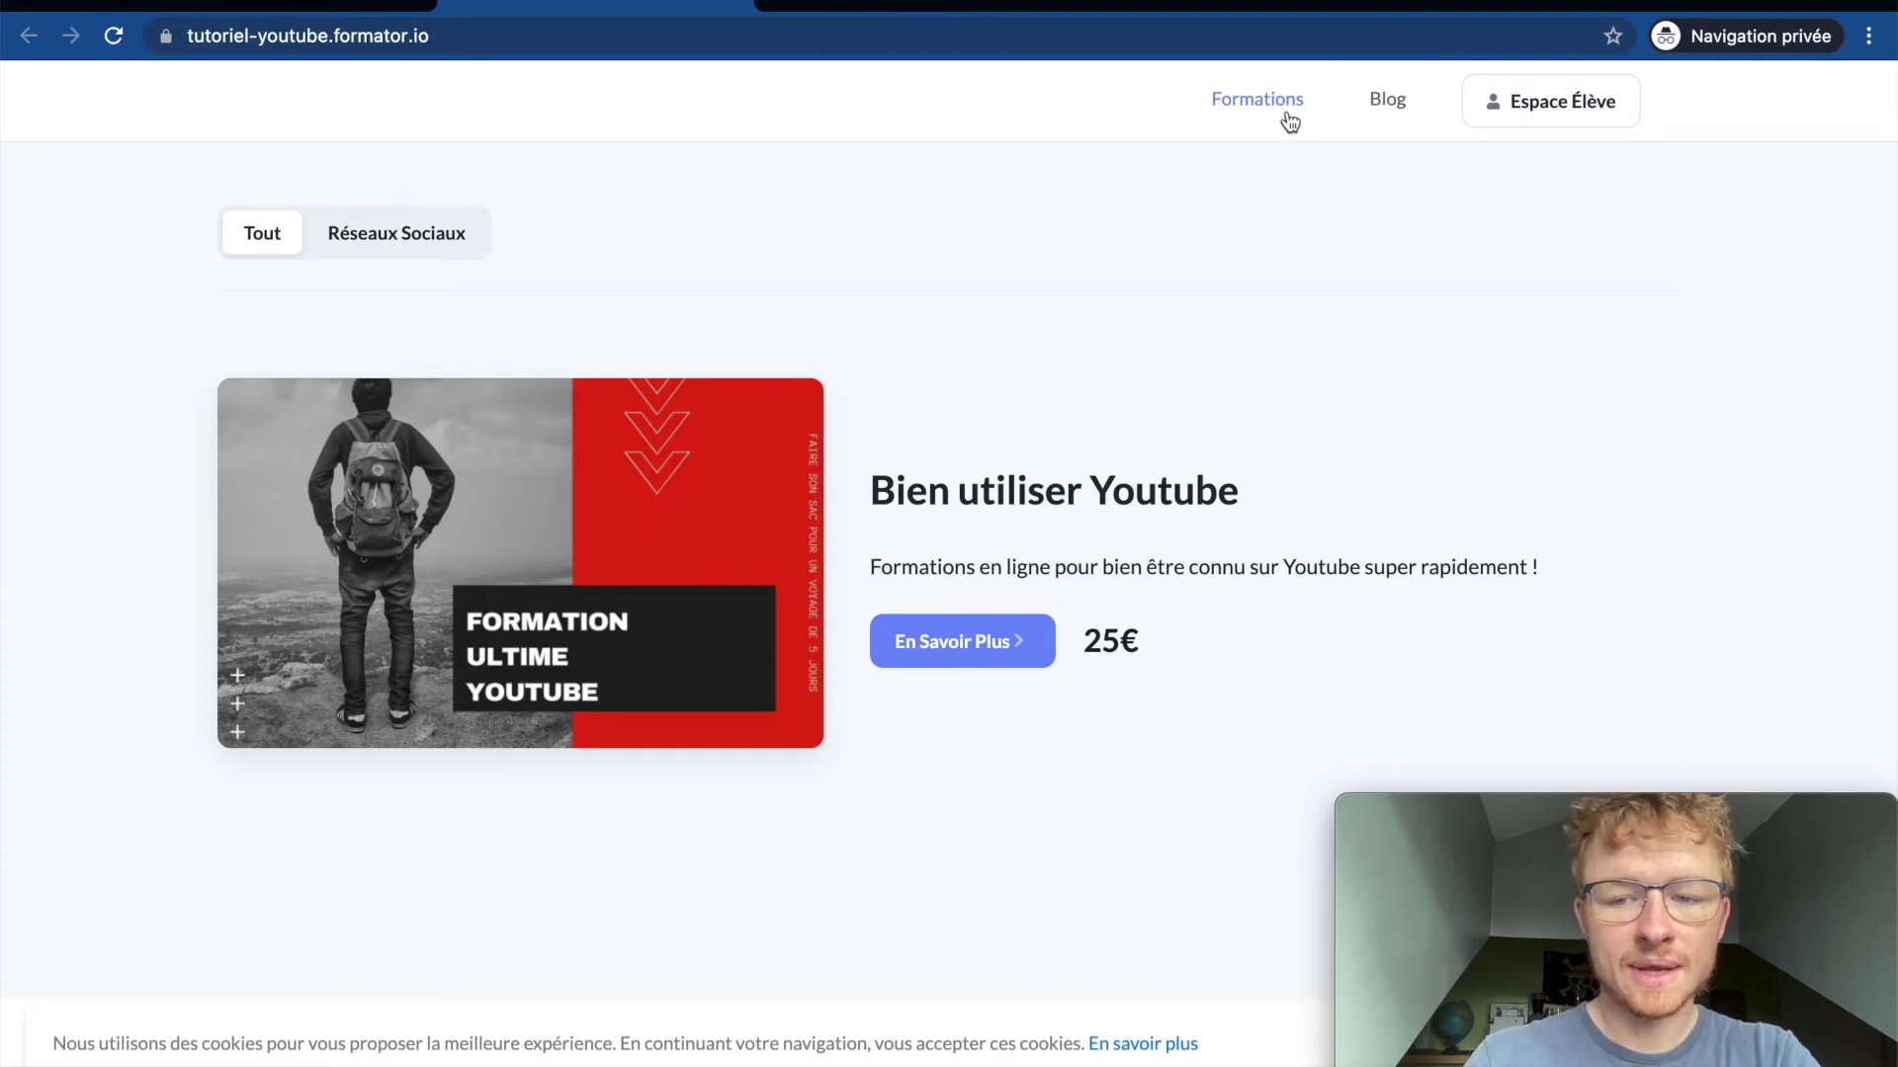
click(377, 12)
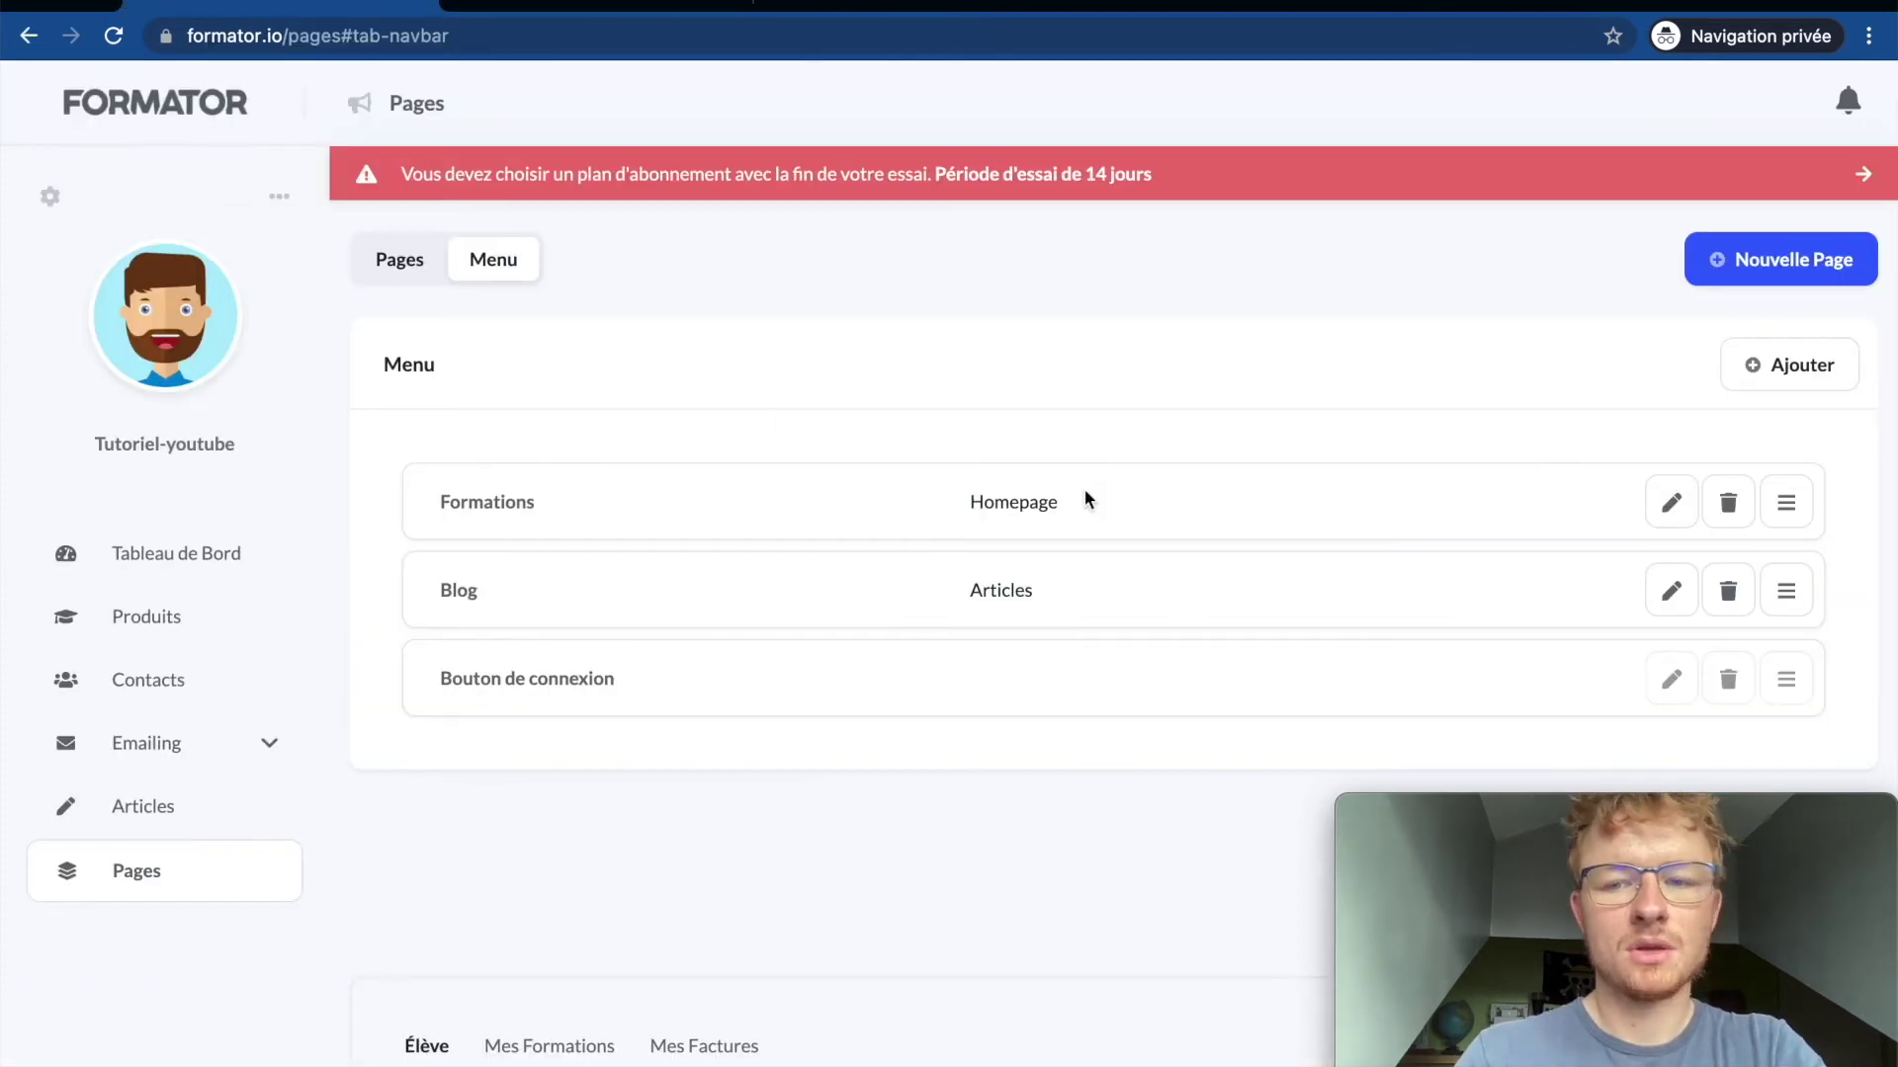
click(1772, 380)
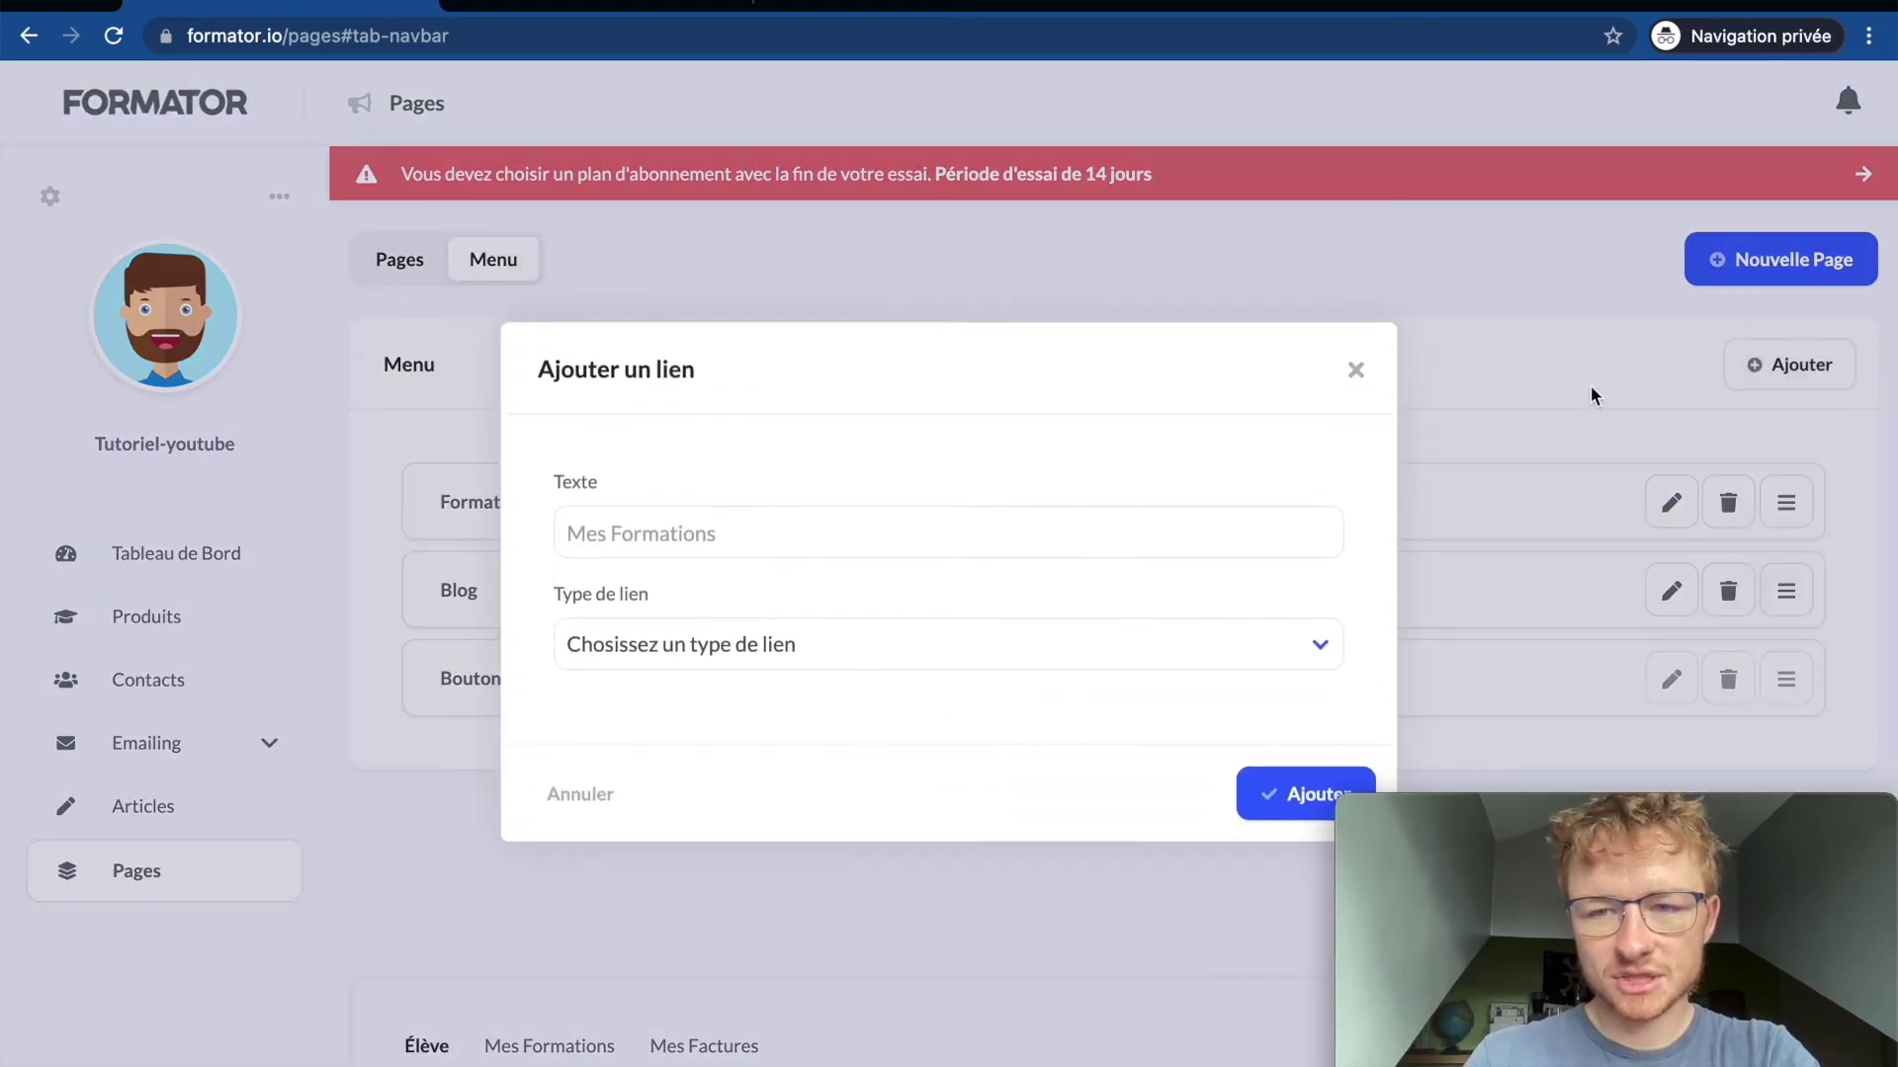
click(784, 650)
click(777, 714)
click(737, 706)
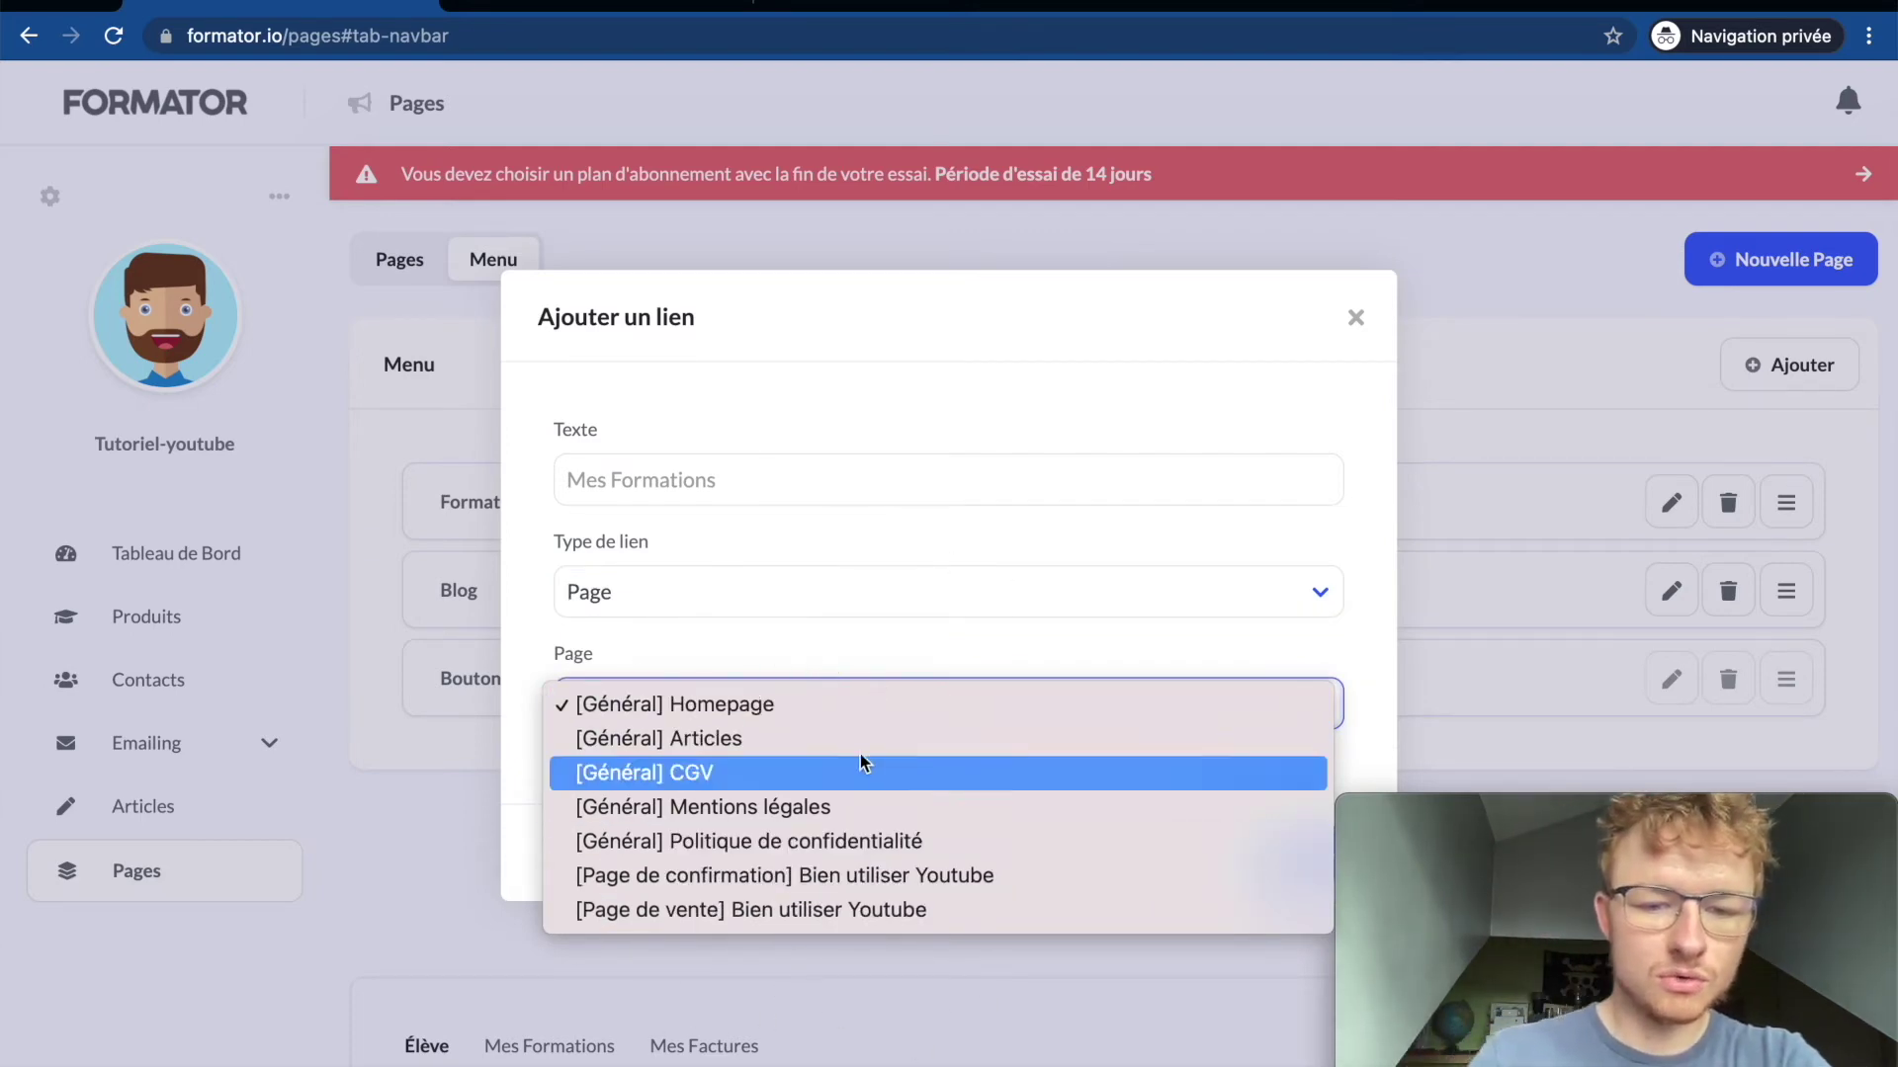
click(732, 701)
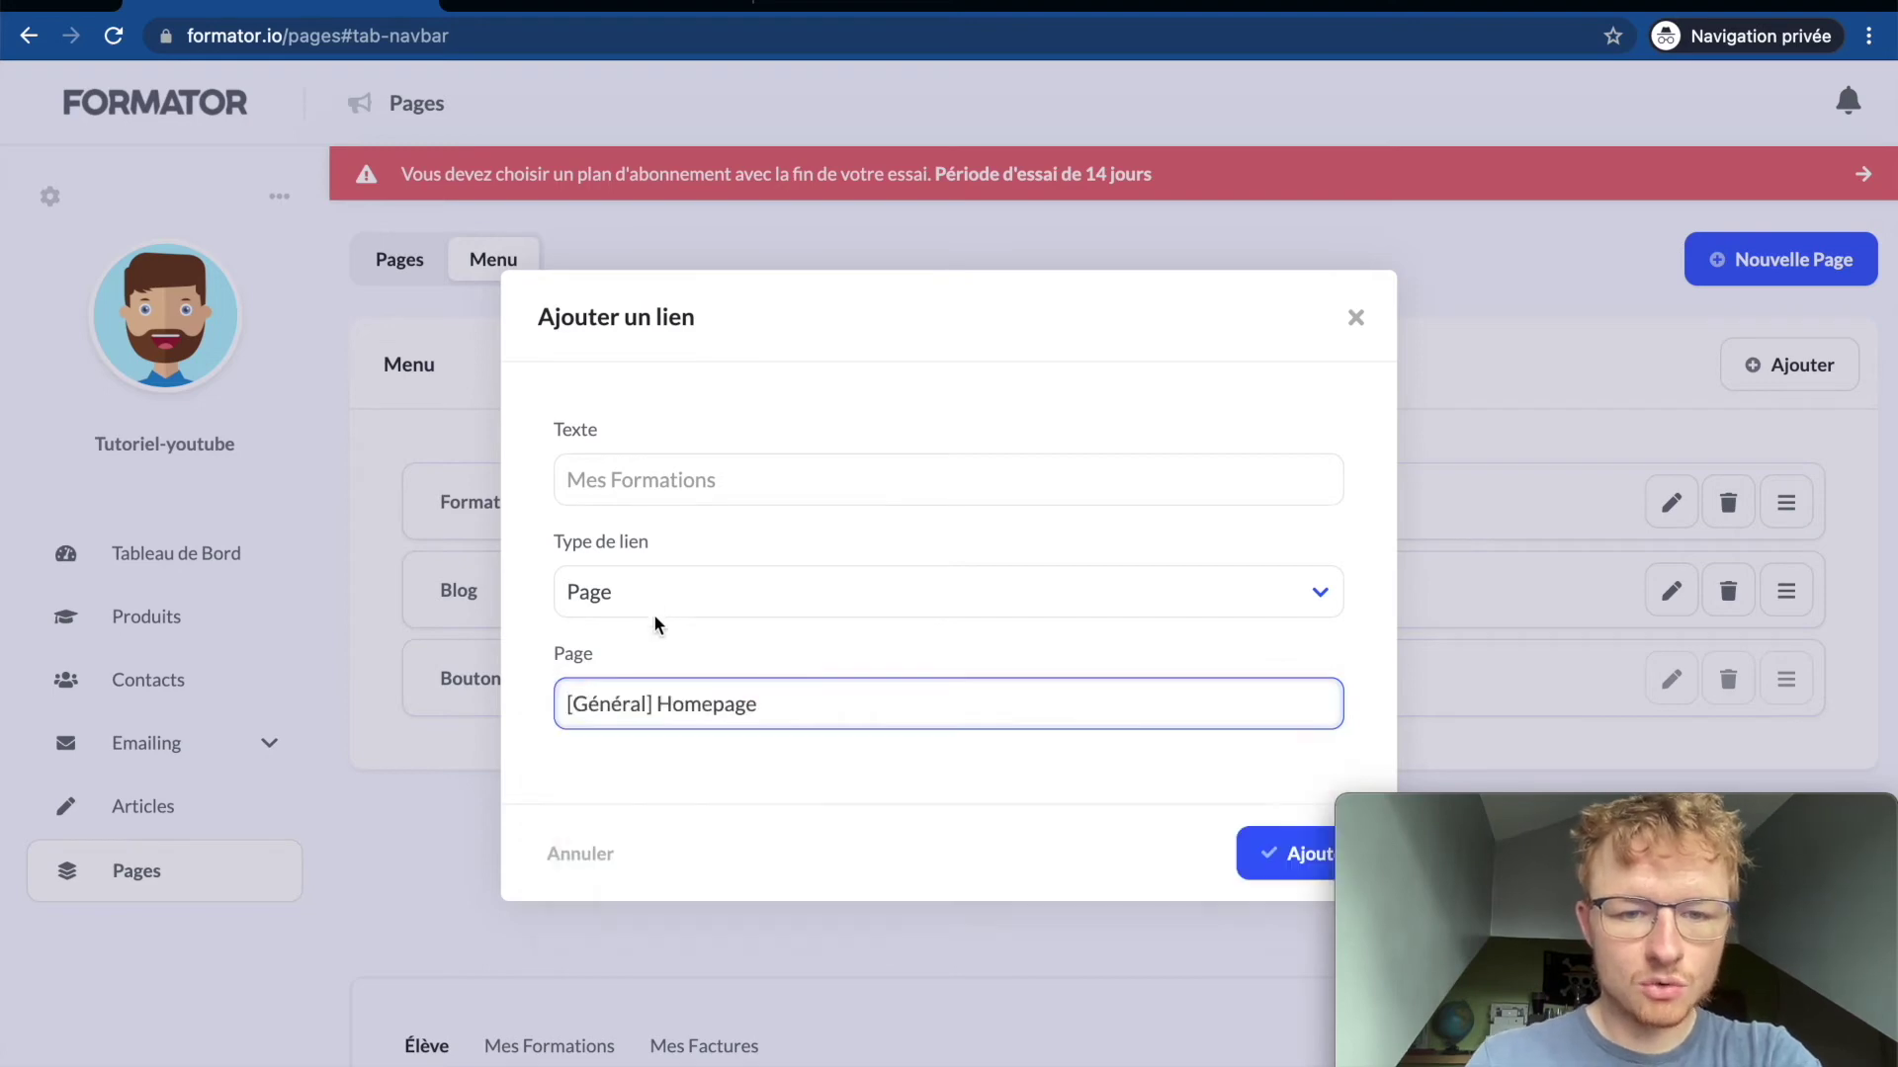
click(654, 611)
click(638, 555)
click(635, 482)
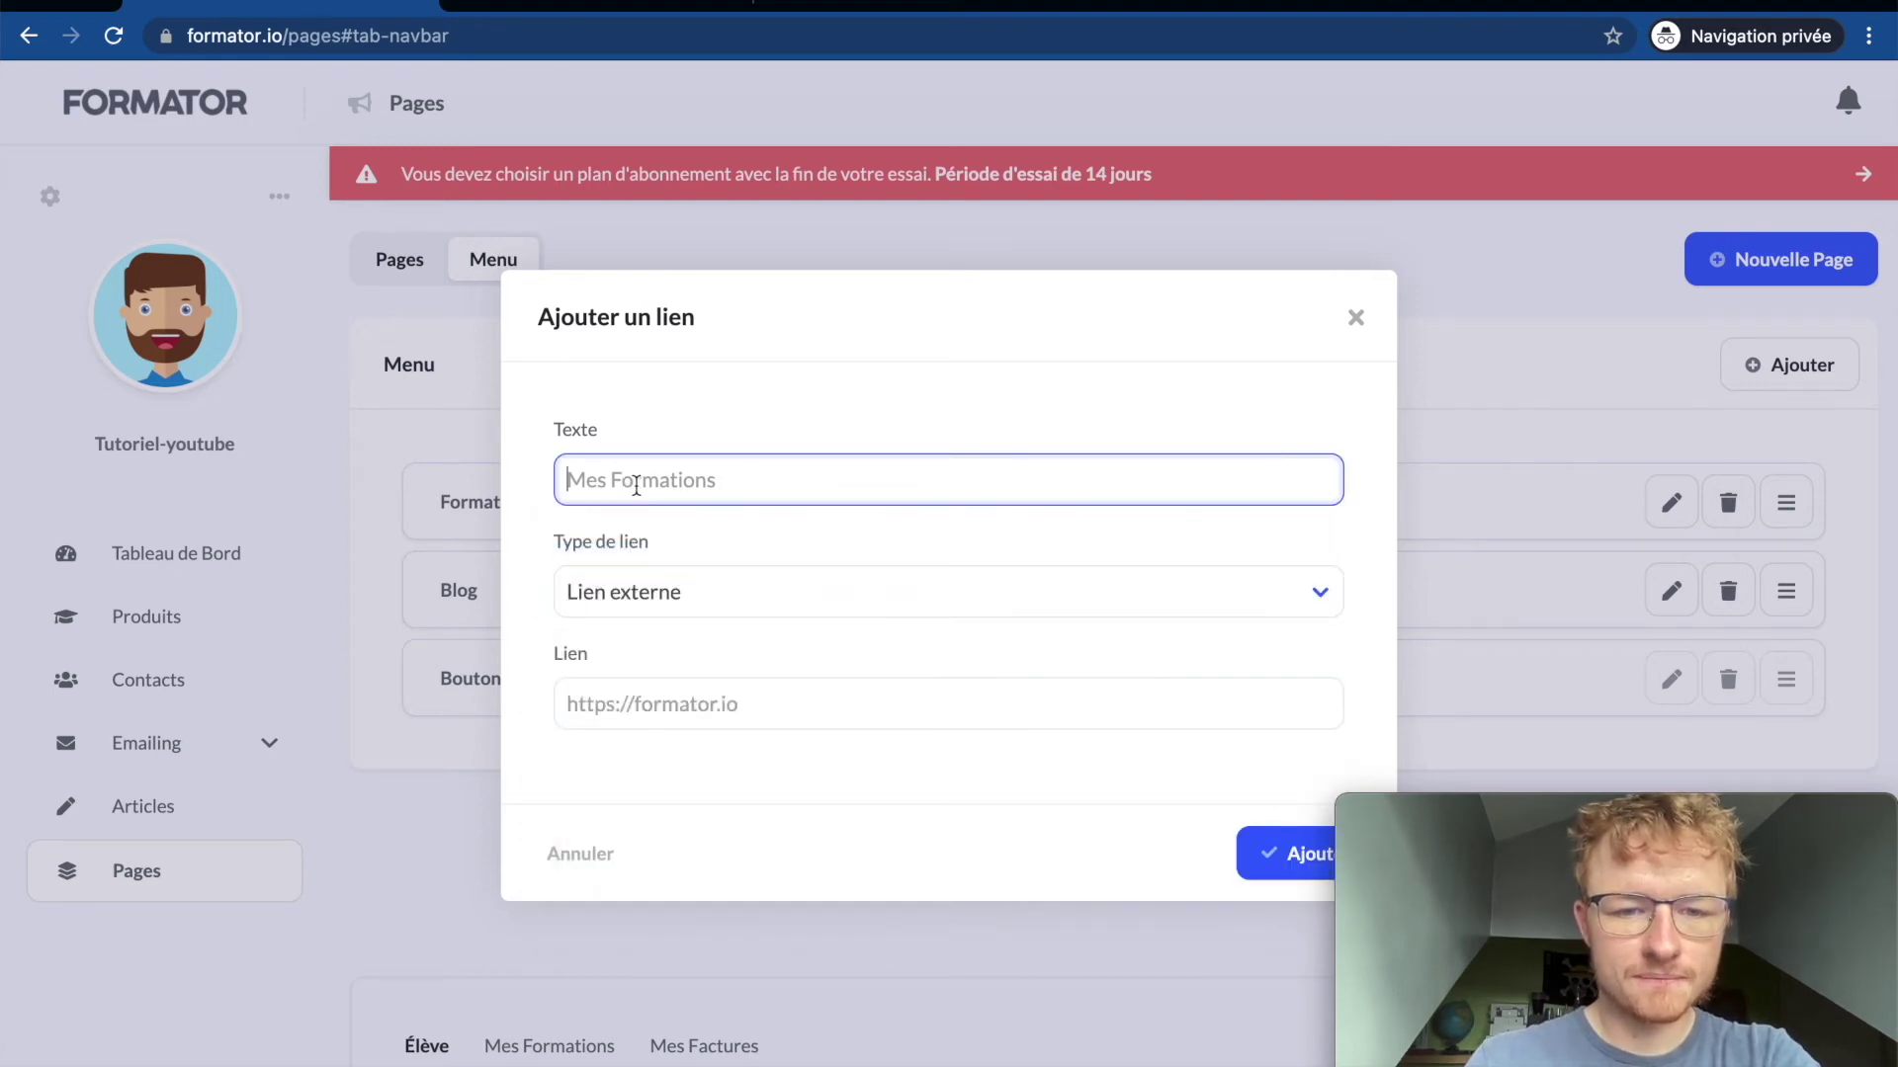
click(652, 708)
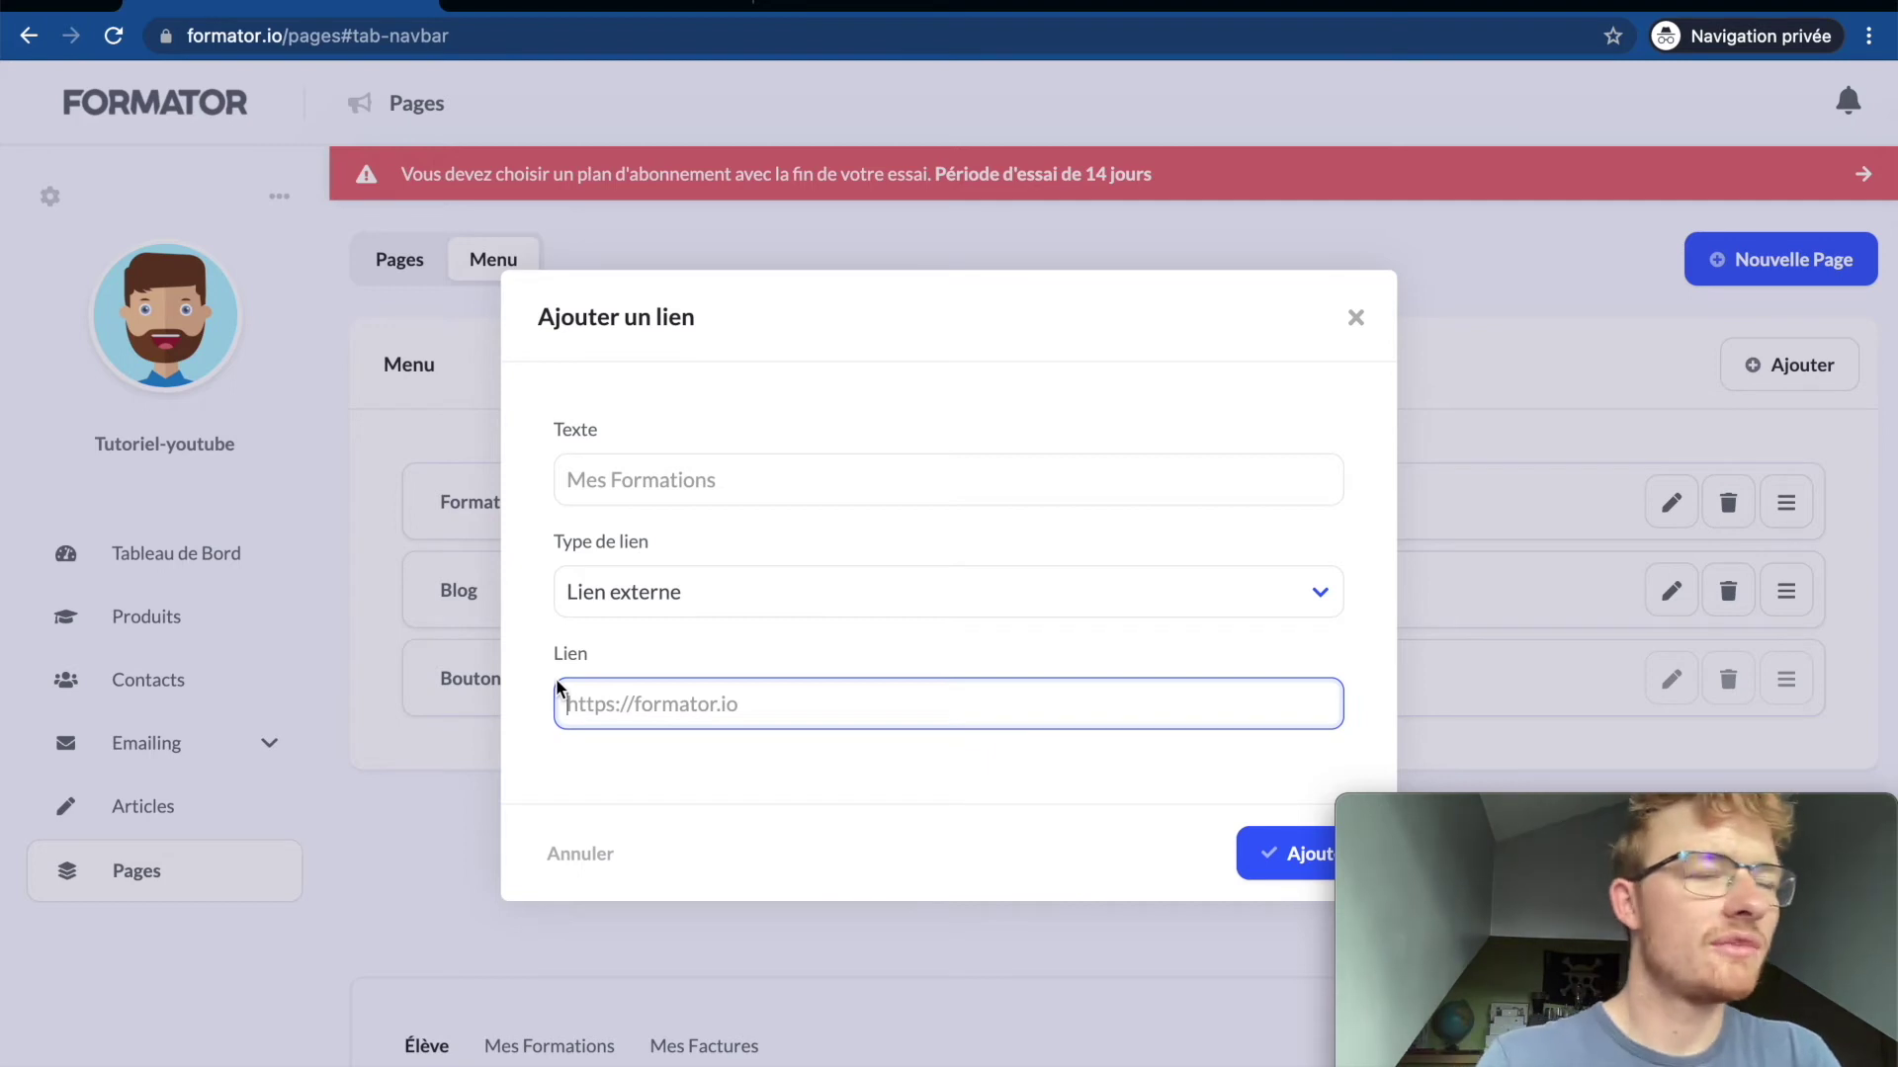
click(667, 483)
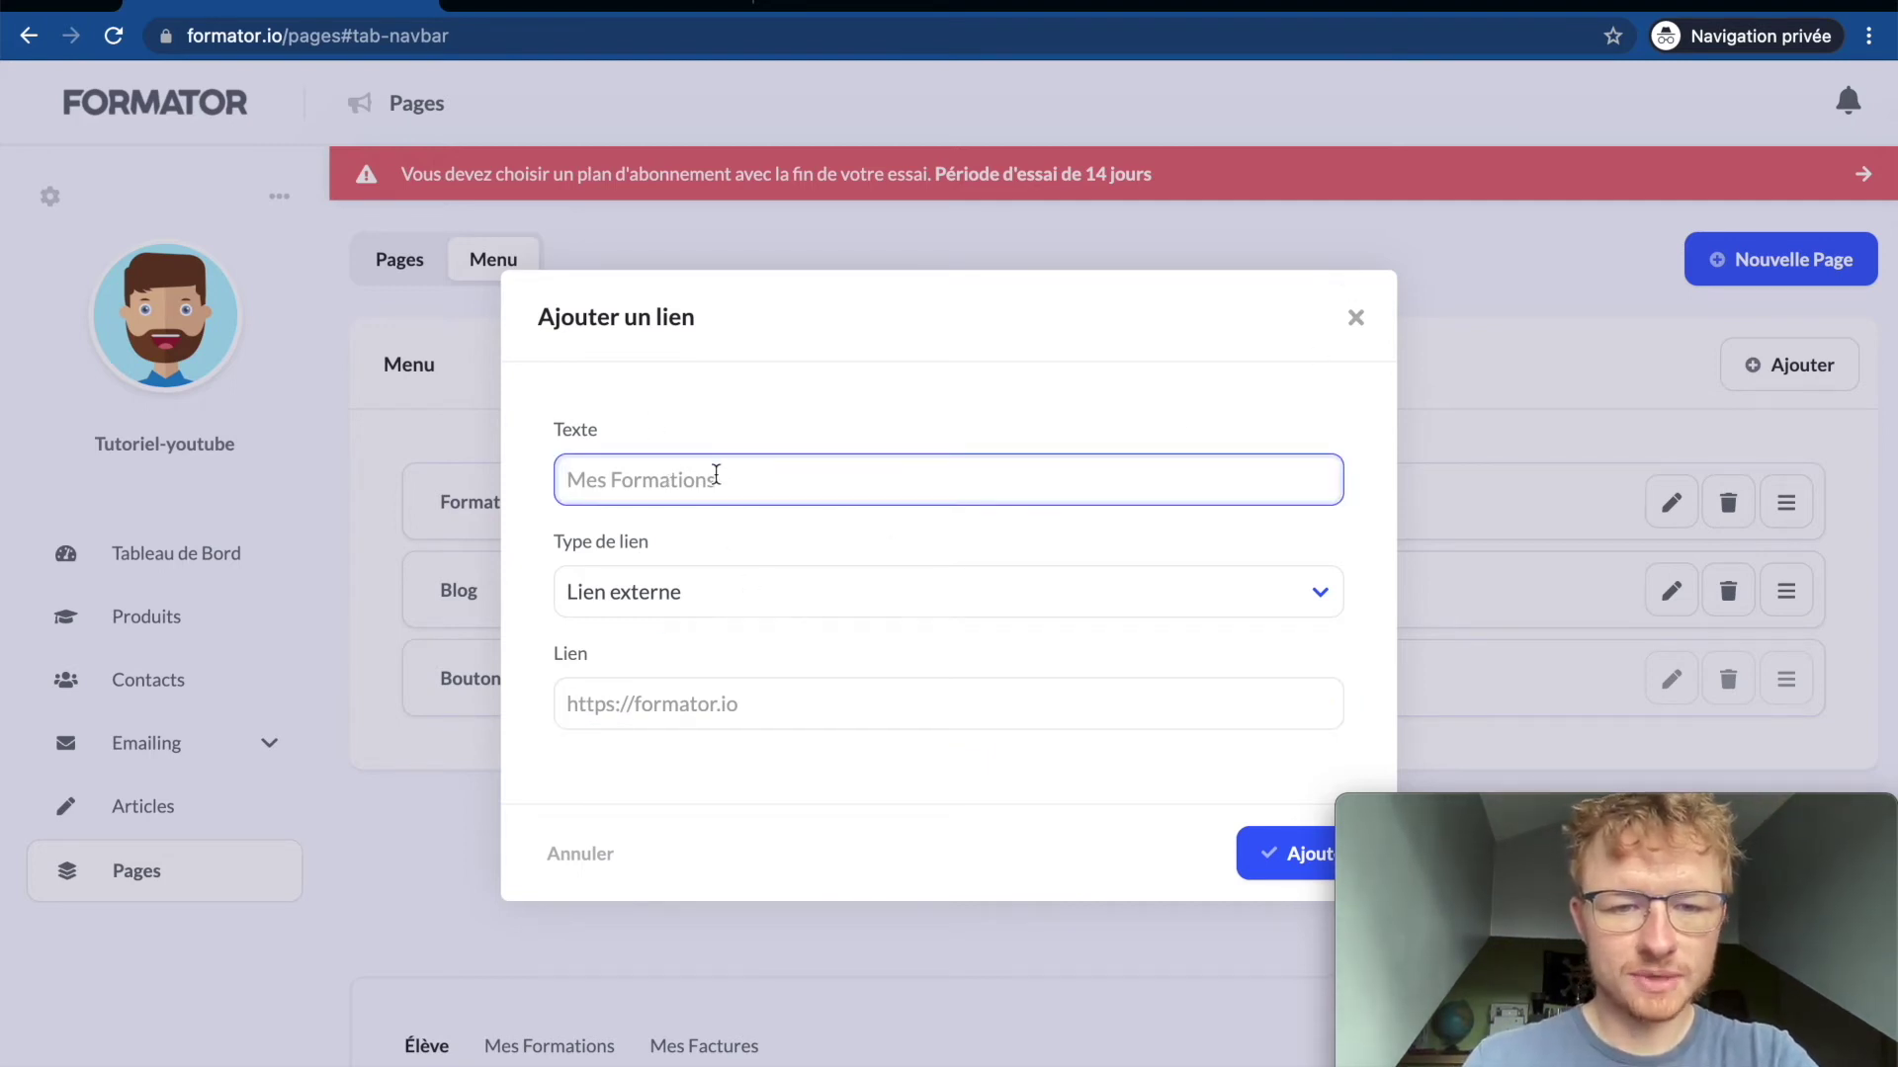
click(1358, 318)
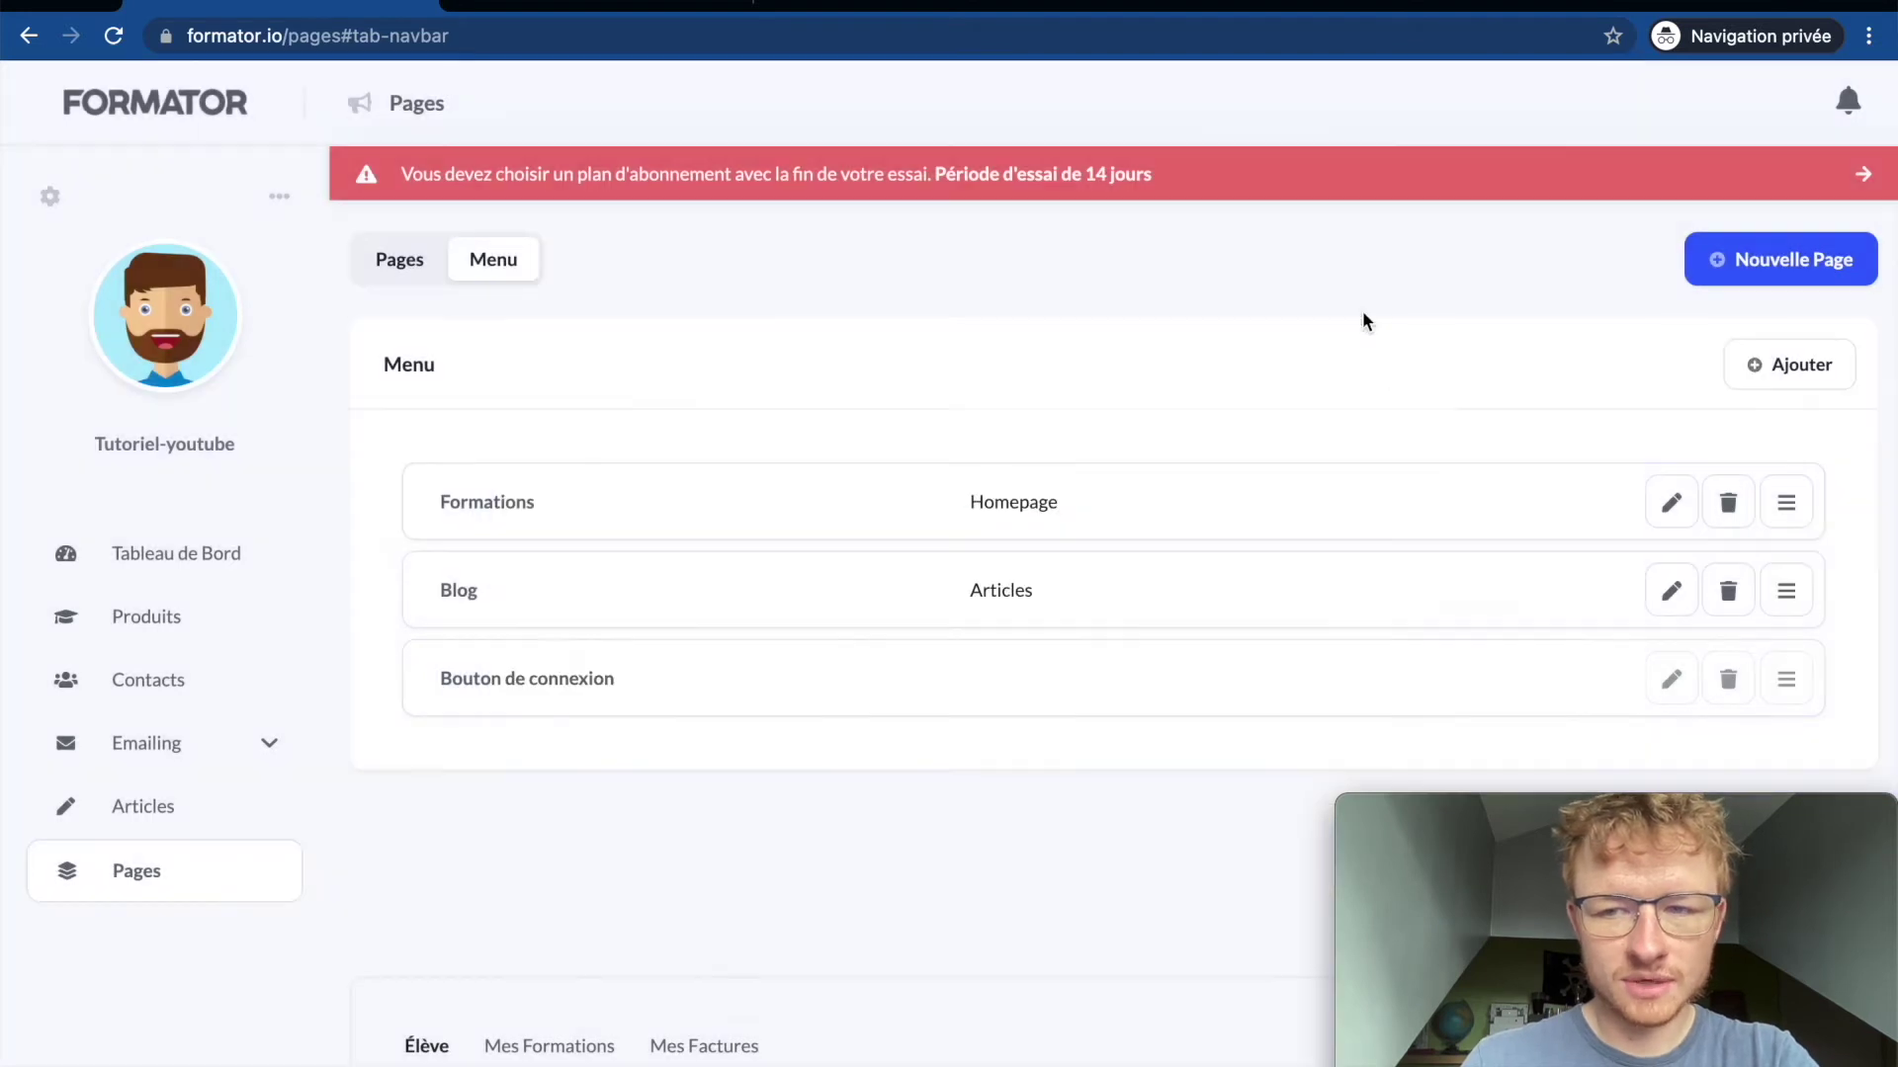
Step: Scroll through the site pages list, then switch to the Homepage editor tab
click(407, 262)
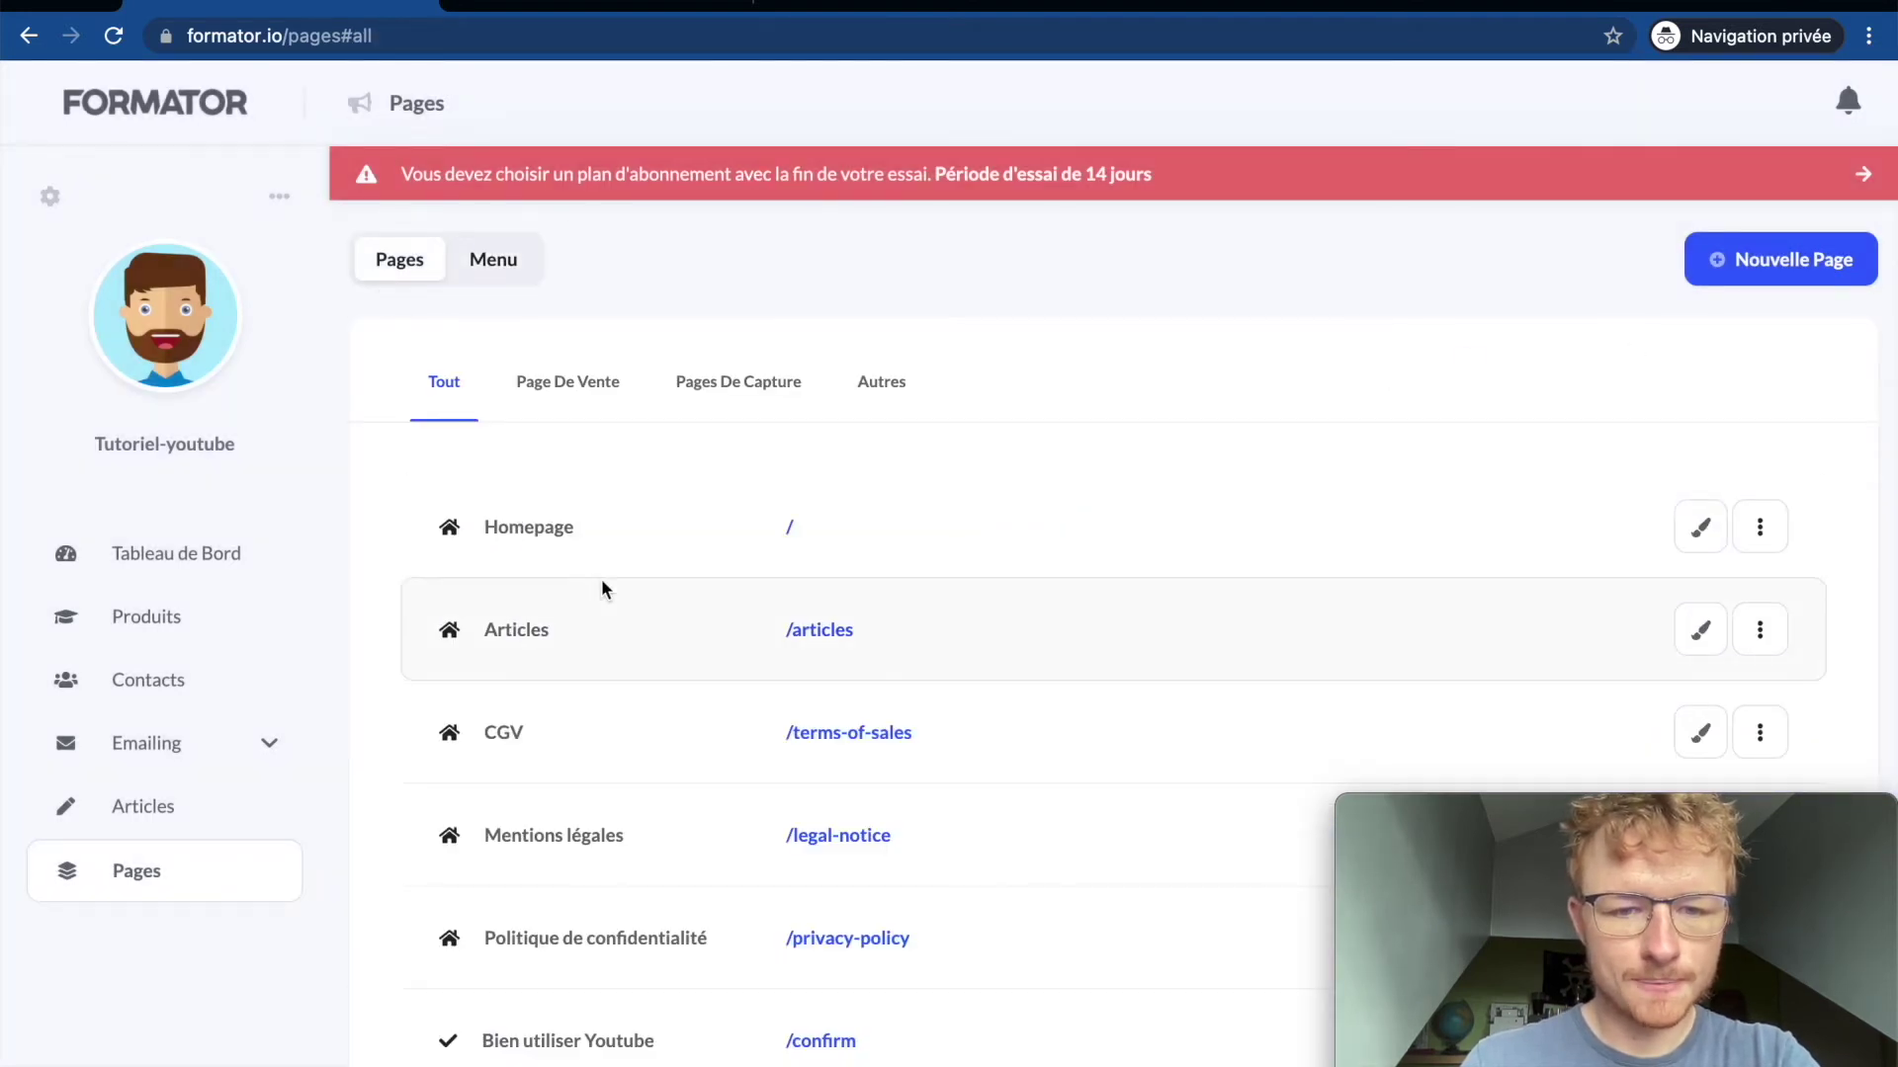
scroll(603, 588, down, 3)
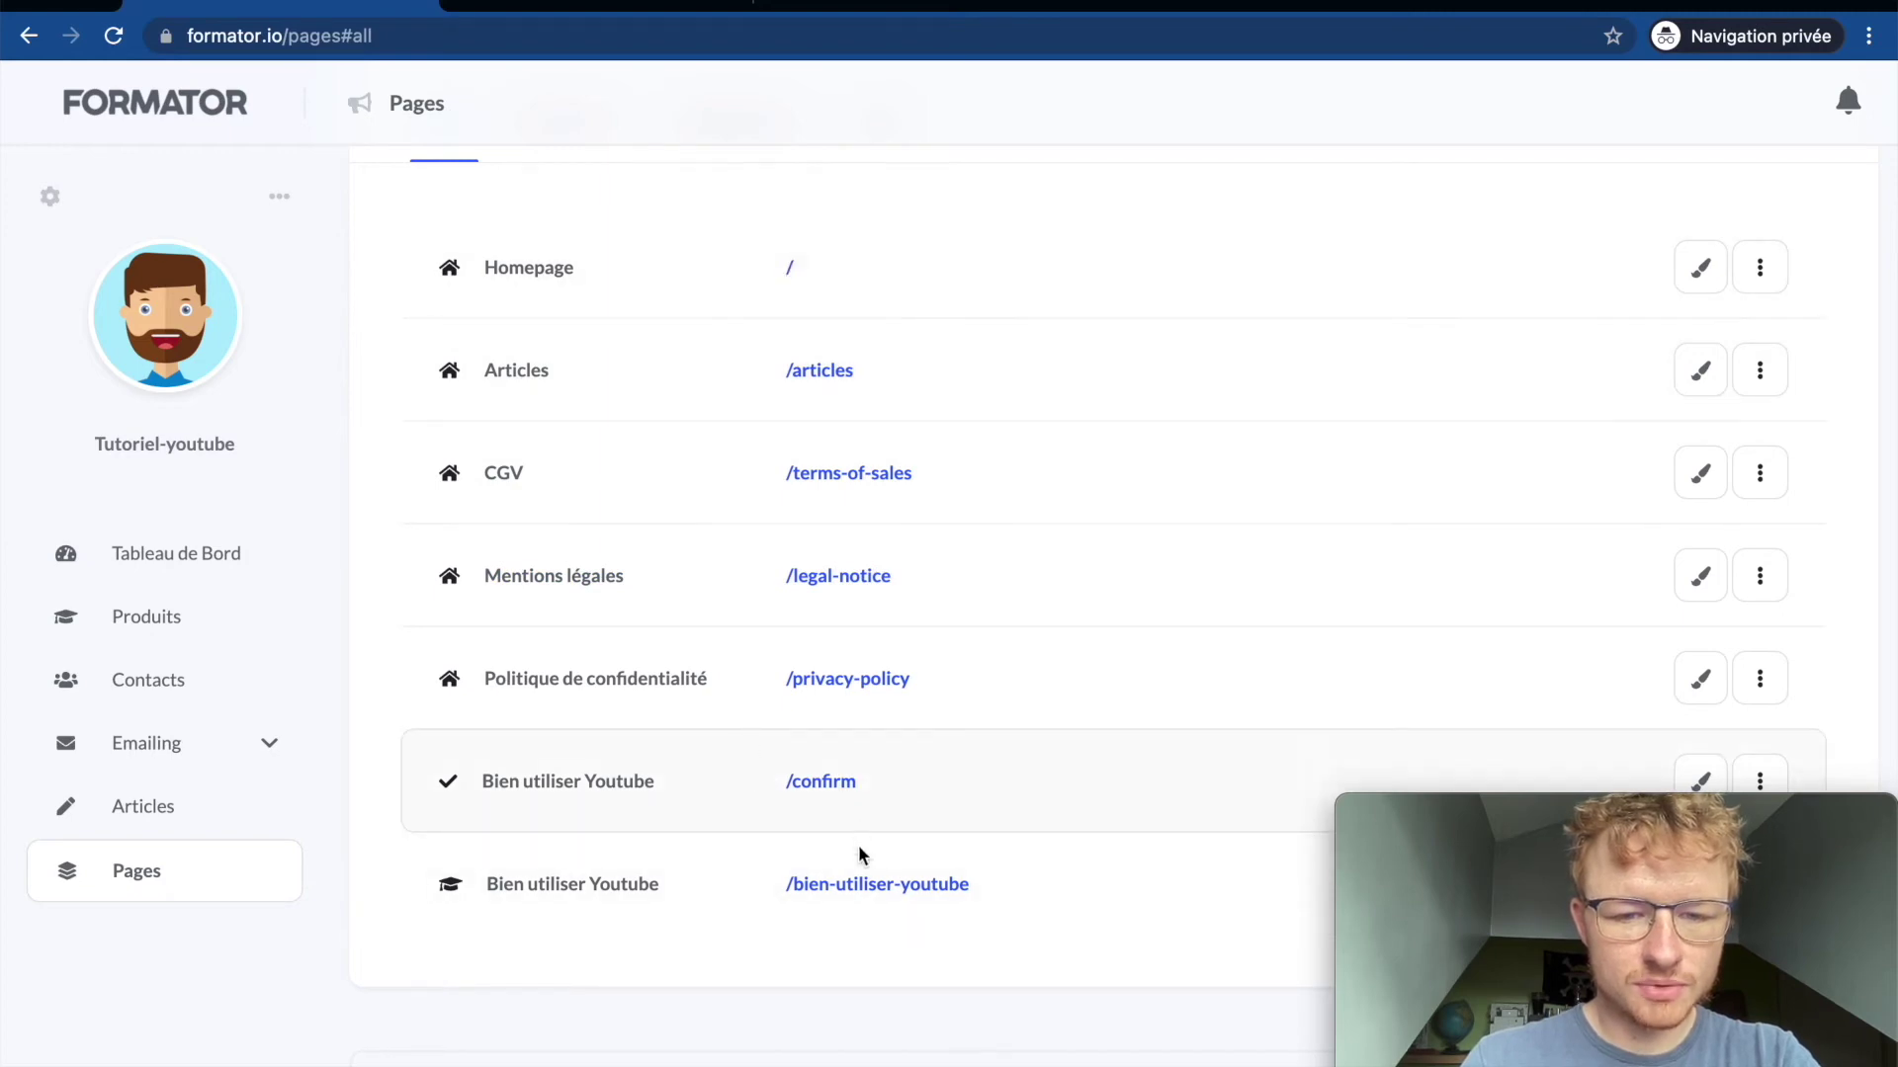
scroll(895, 802, down, 3)
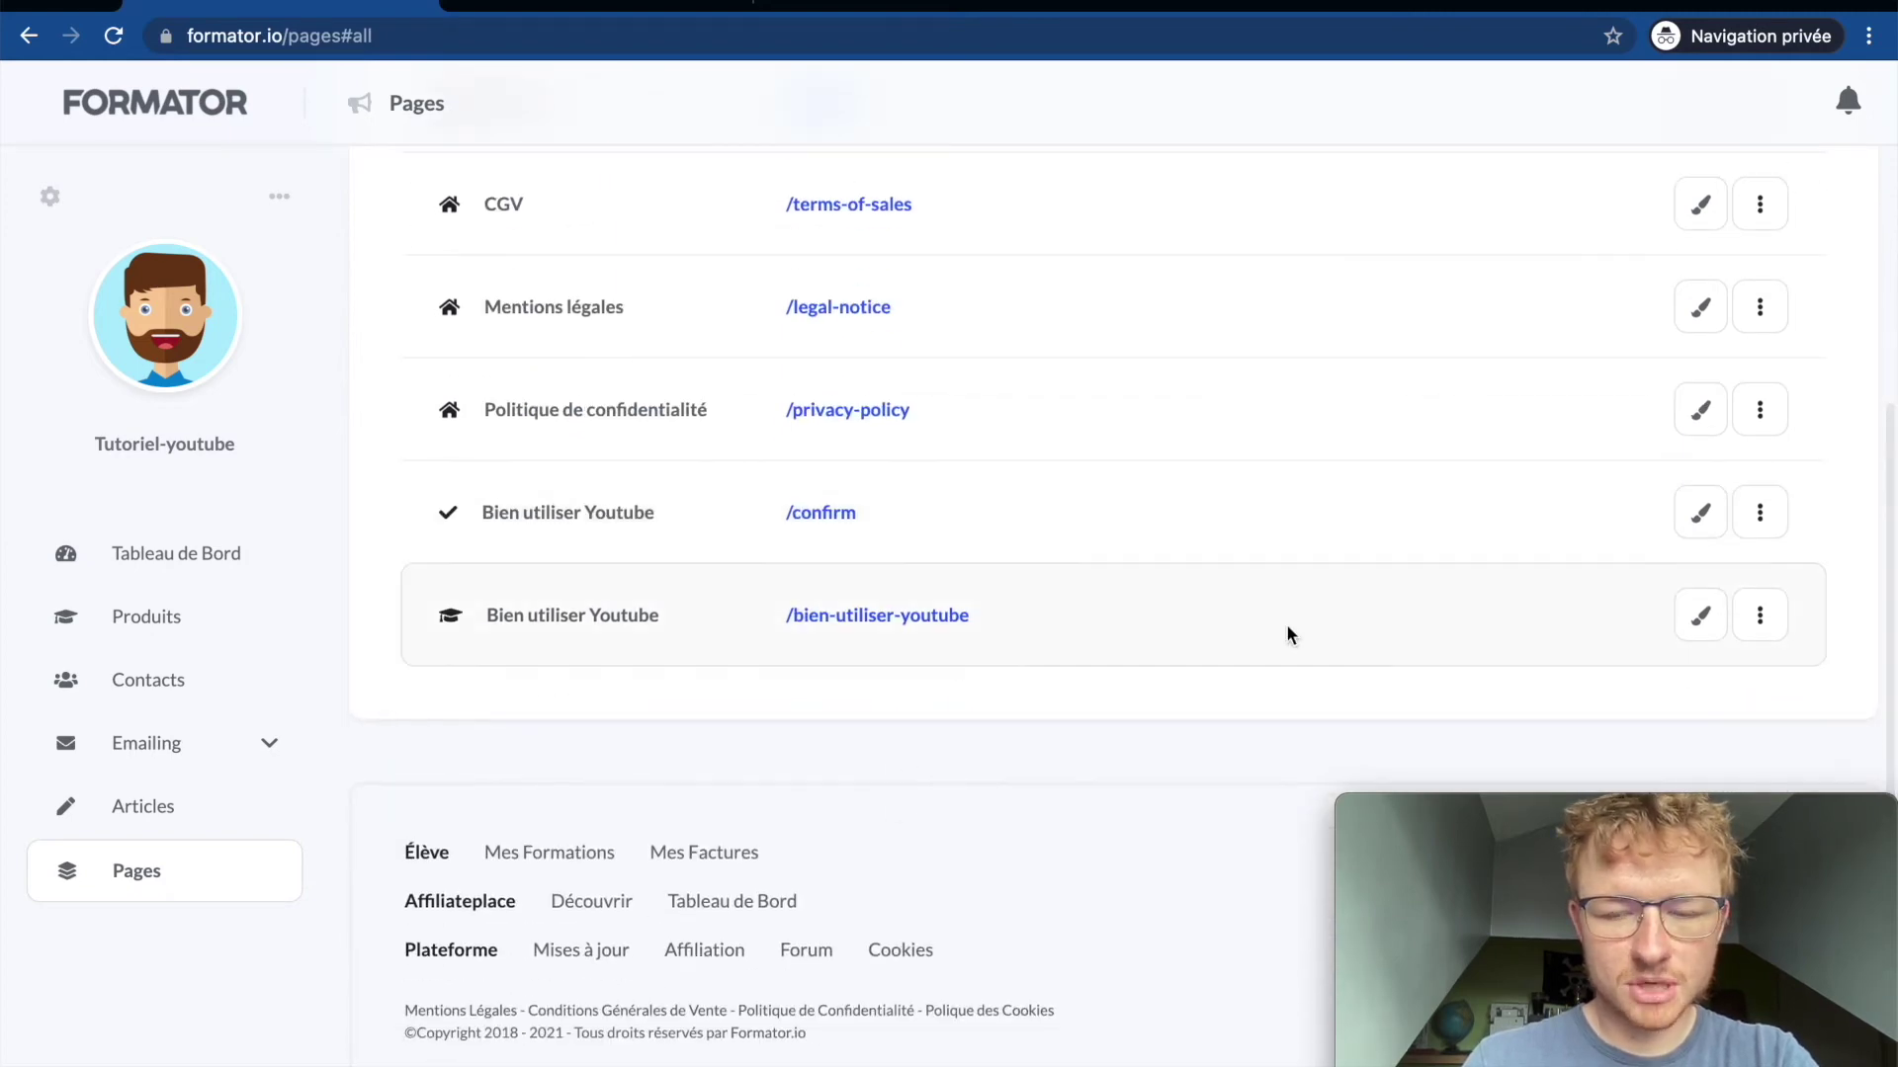
scroll(1137, 553, up, 6)
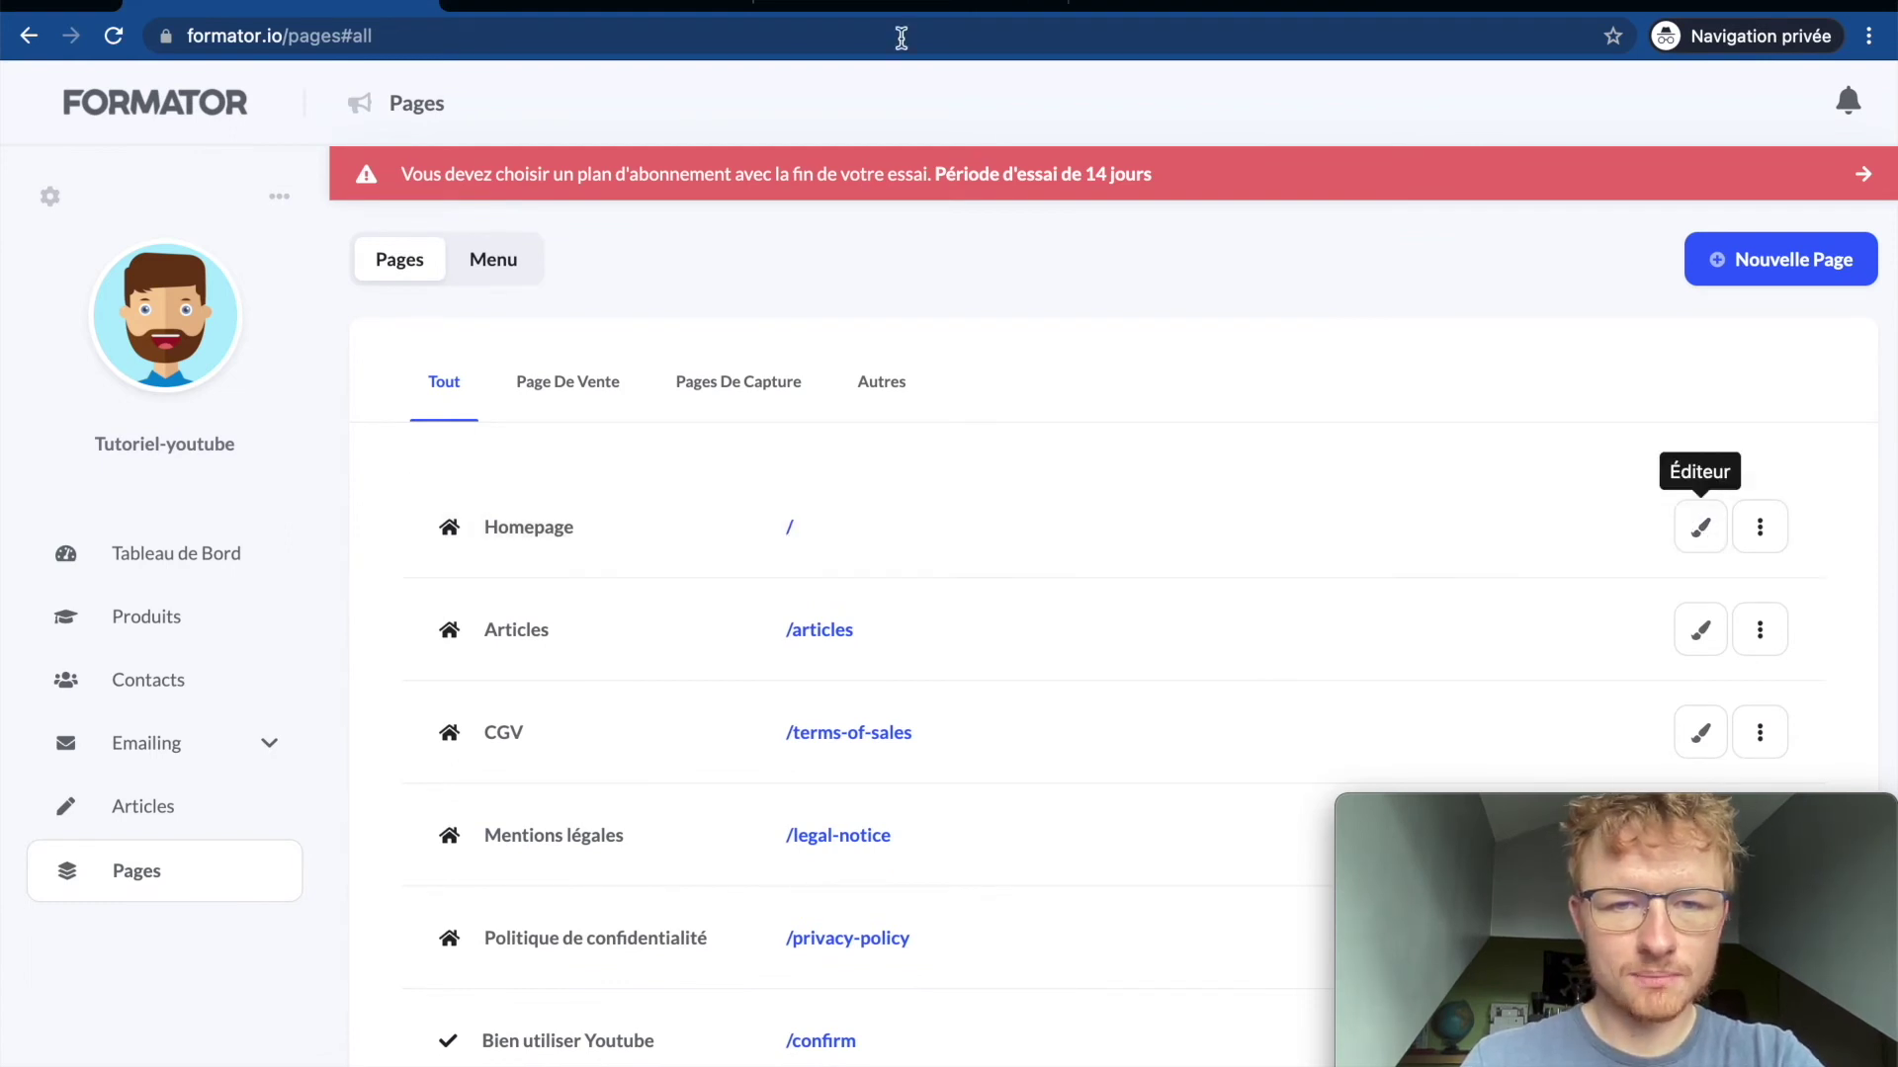
click(554, 10)
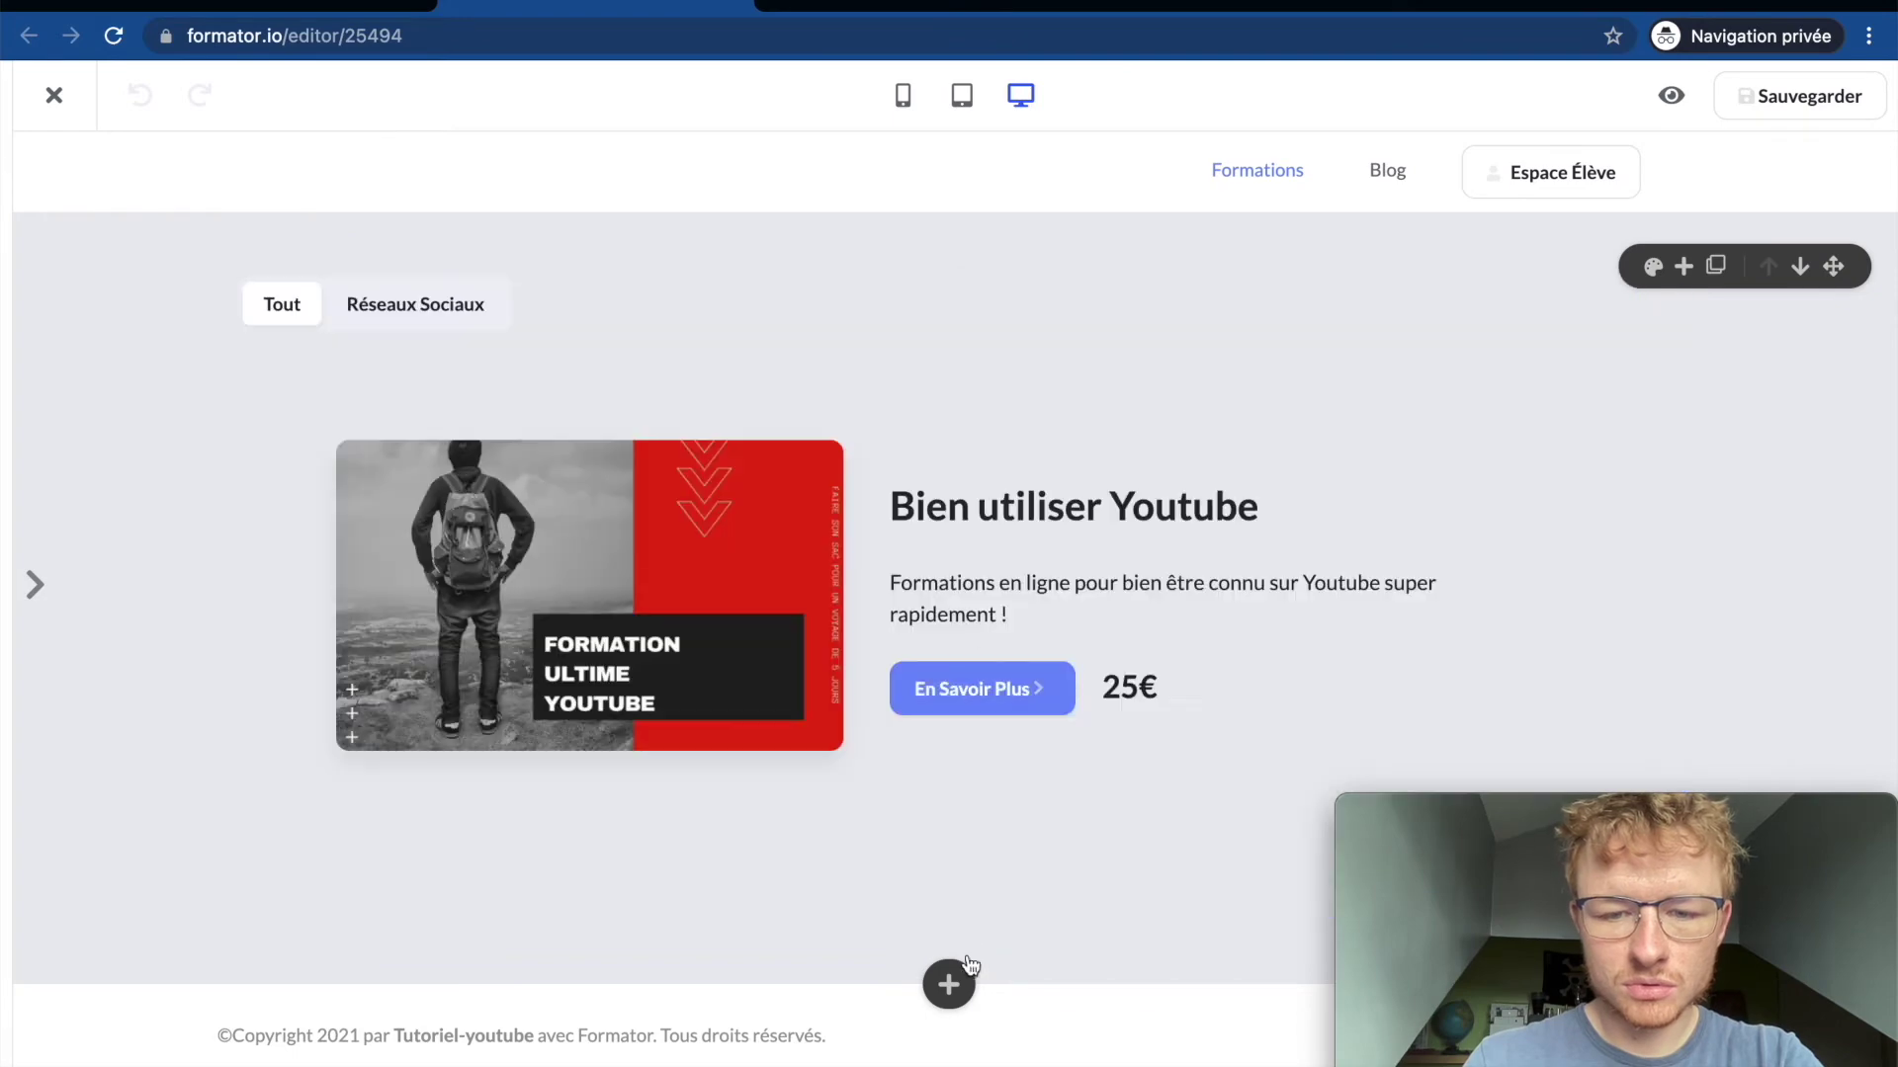
Step: Add the À propos (Horizontal) block, move it above the course listing, and preview the page
mouse_move(951, 981)
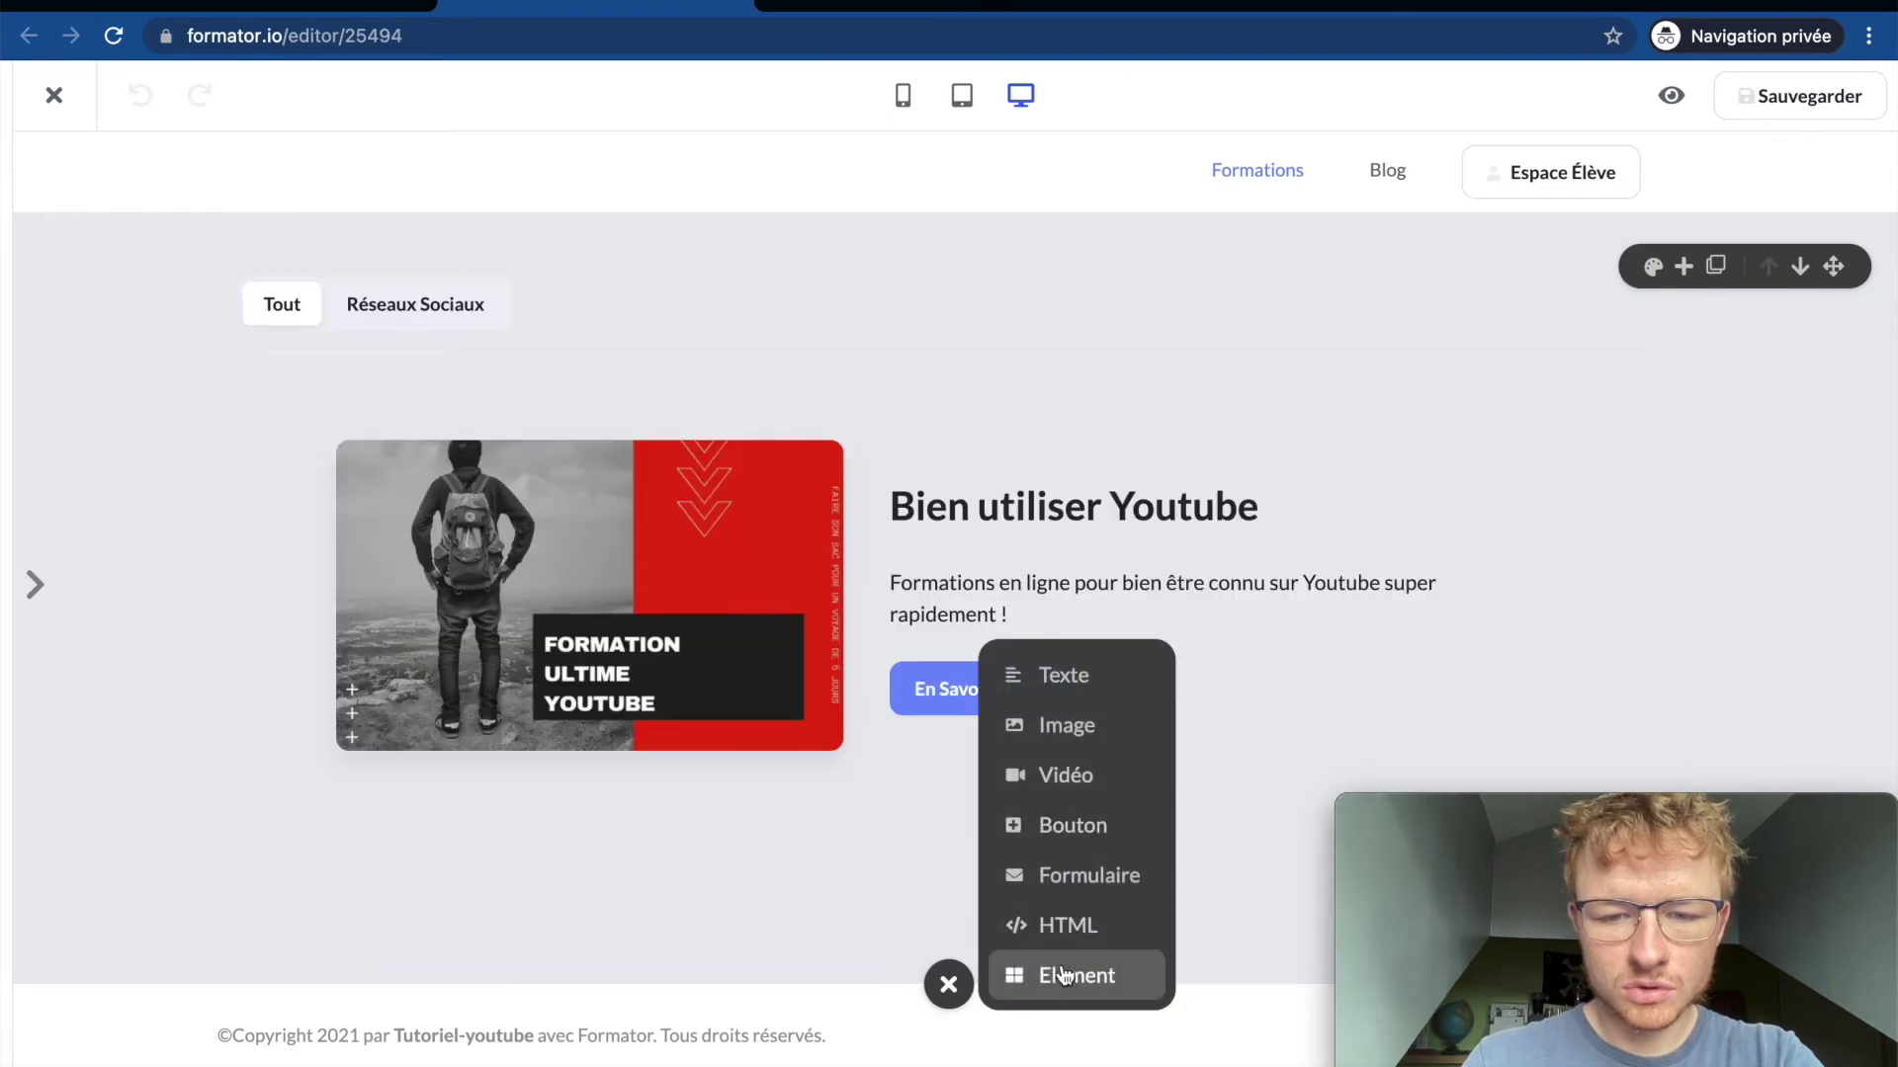
click(1066, 975)
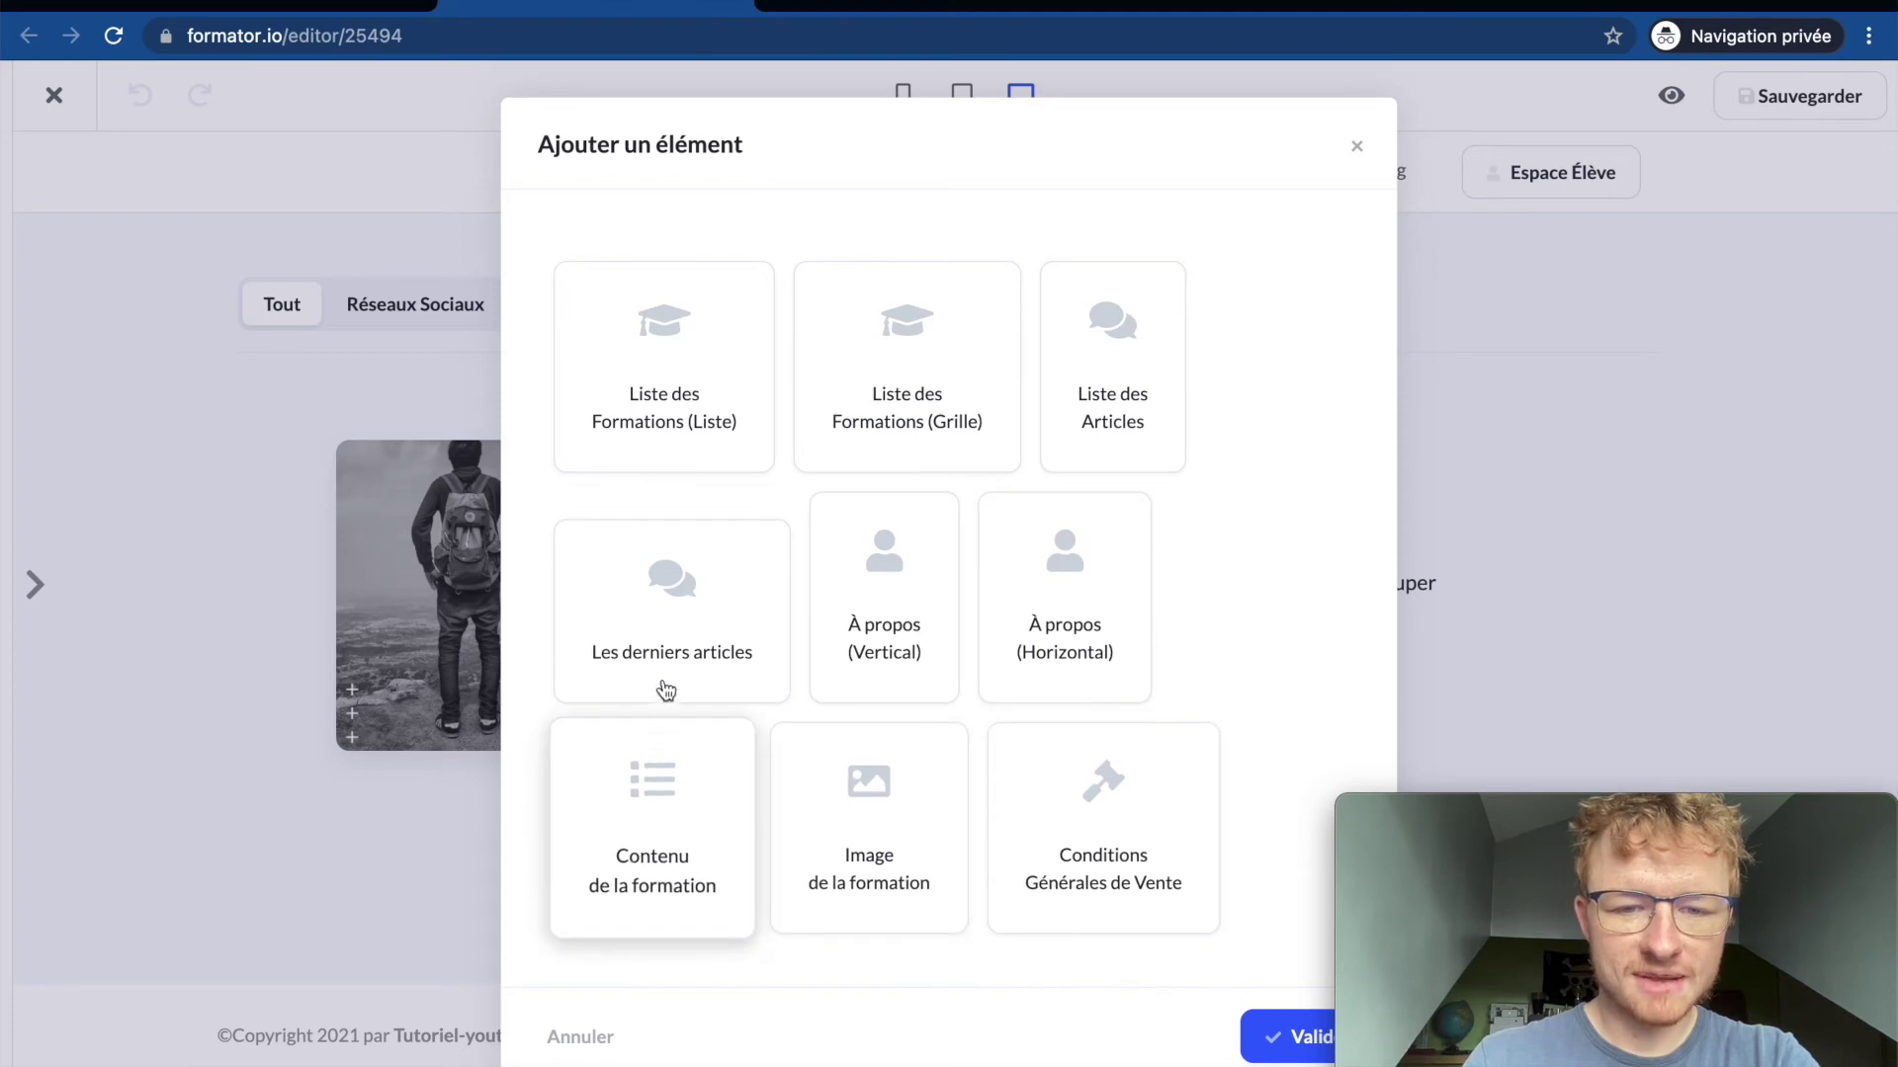
click(1036, 625)
scroll(1036, 620, down, 3)
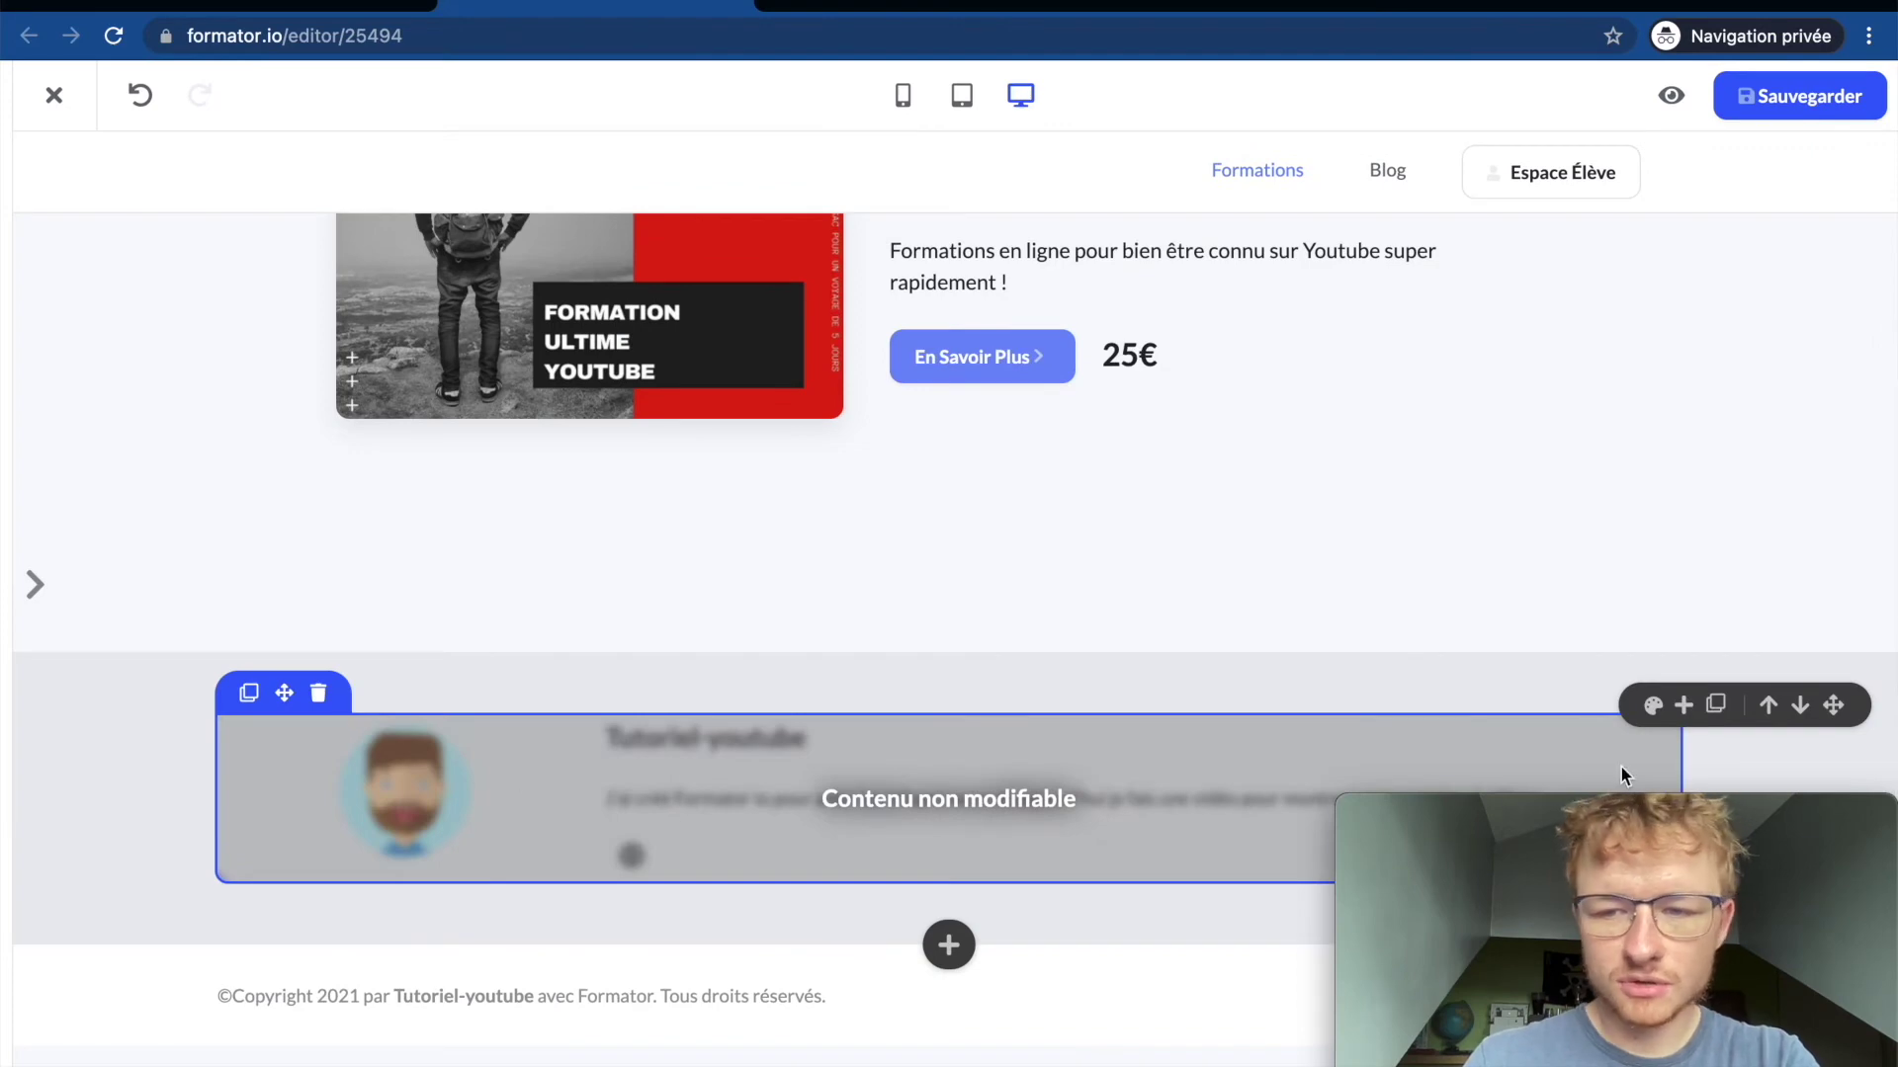
click(1768, 705)
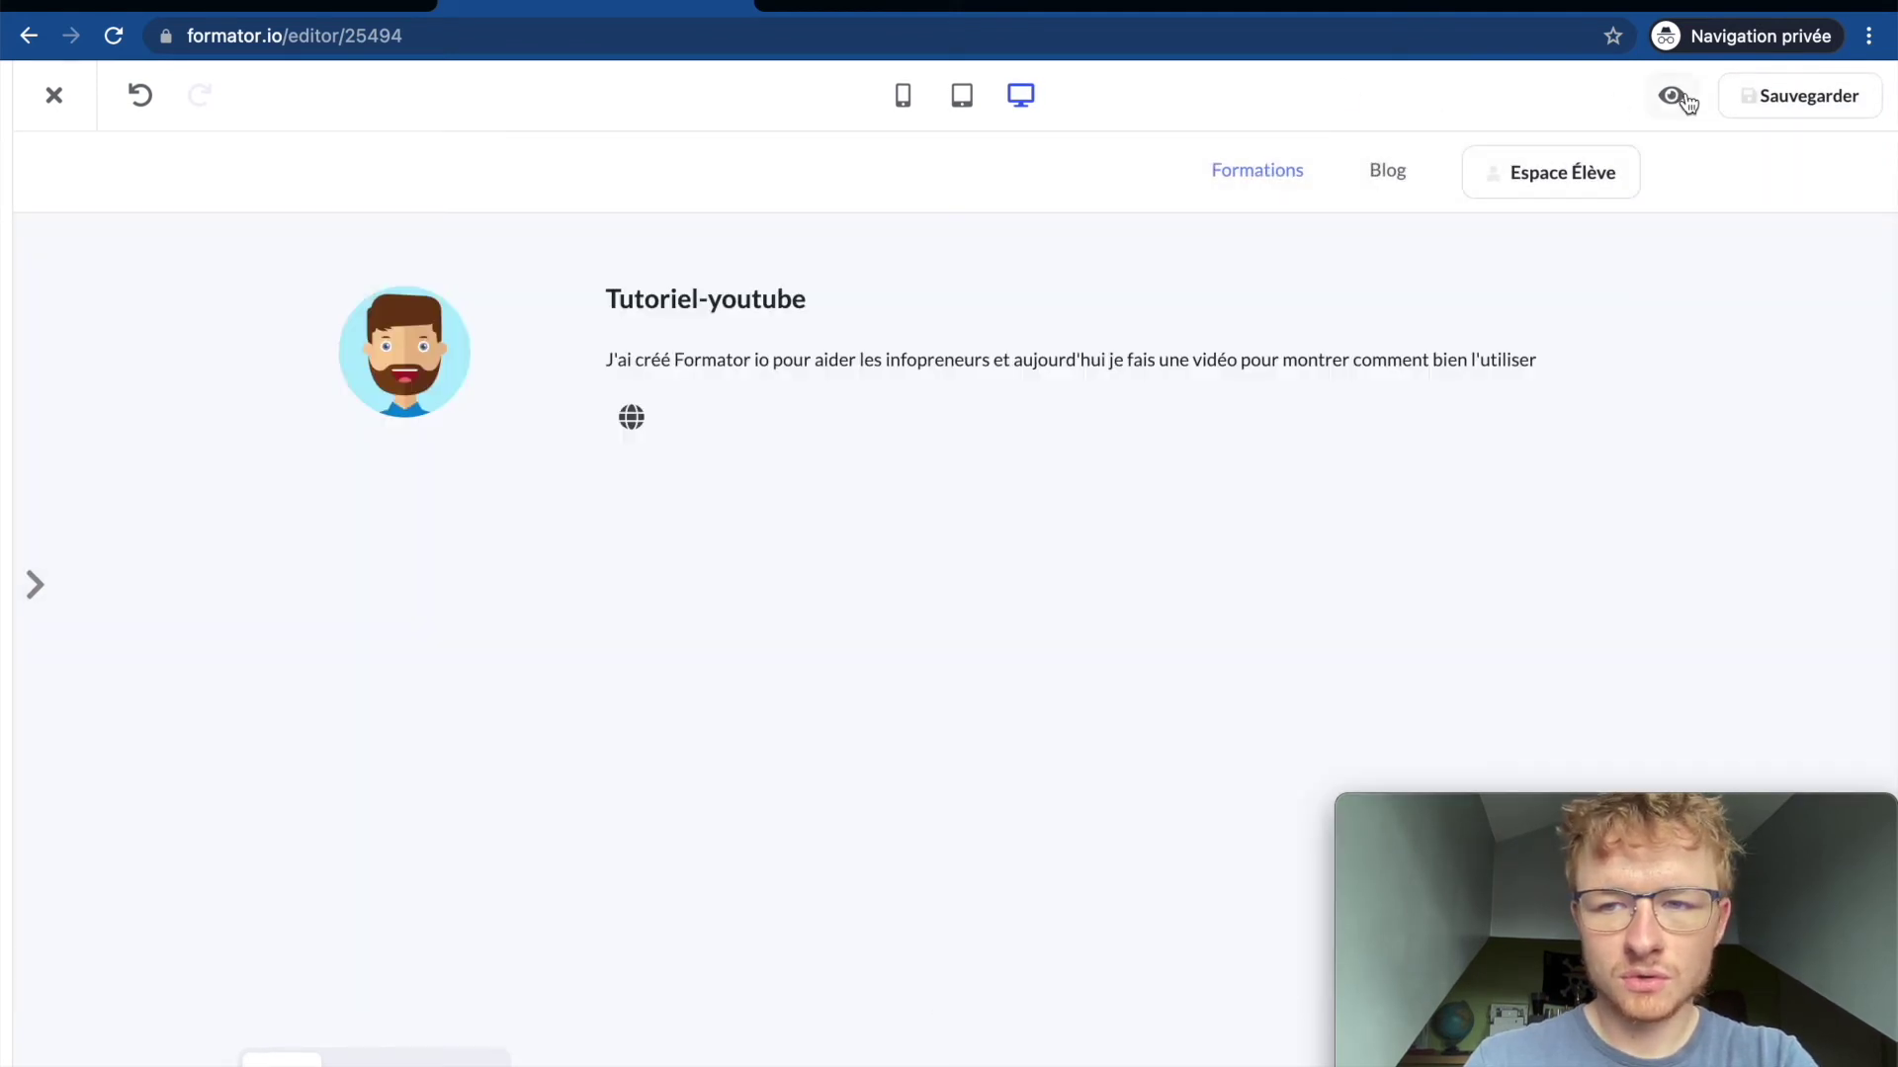
click(1672, 95)
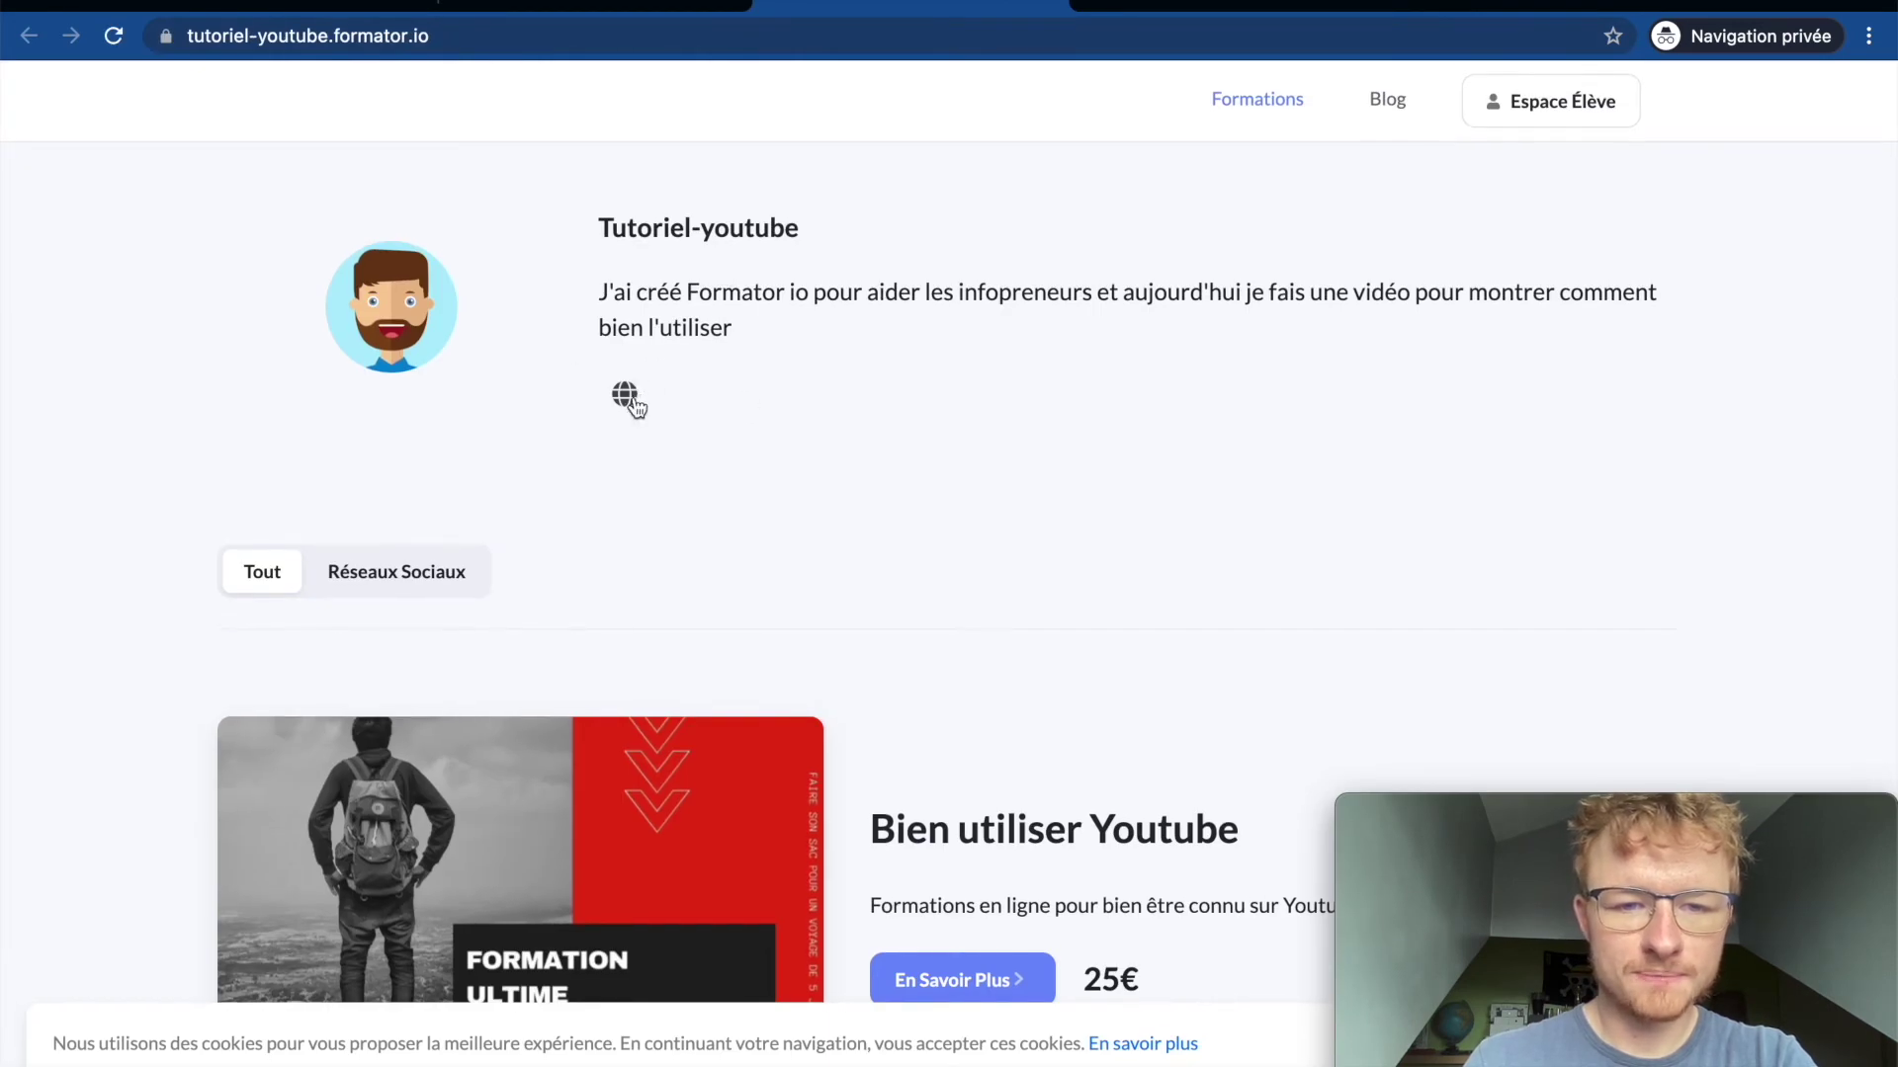
Step: Review the About description paragraph on the public page, then return to the editor
scroll(691, 514, down, 3)
scroll(727, 591, up, 3)
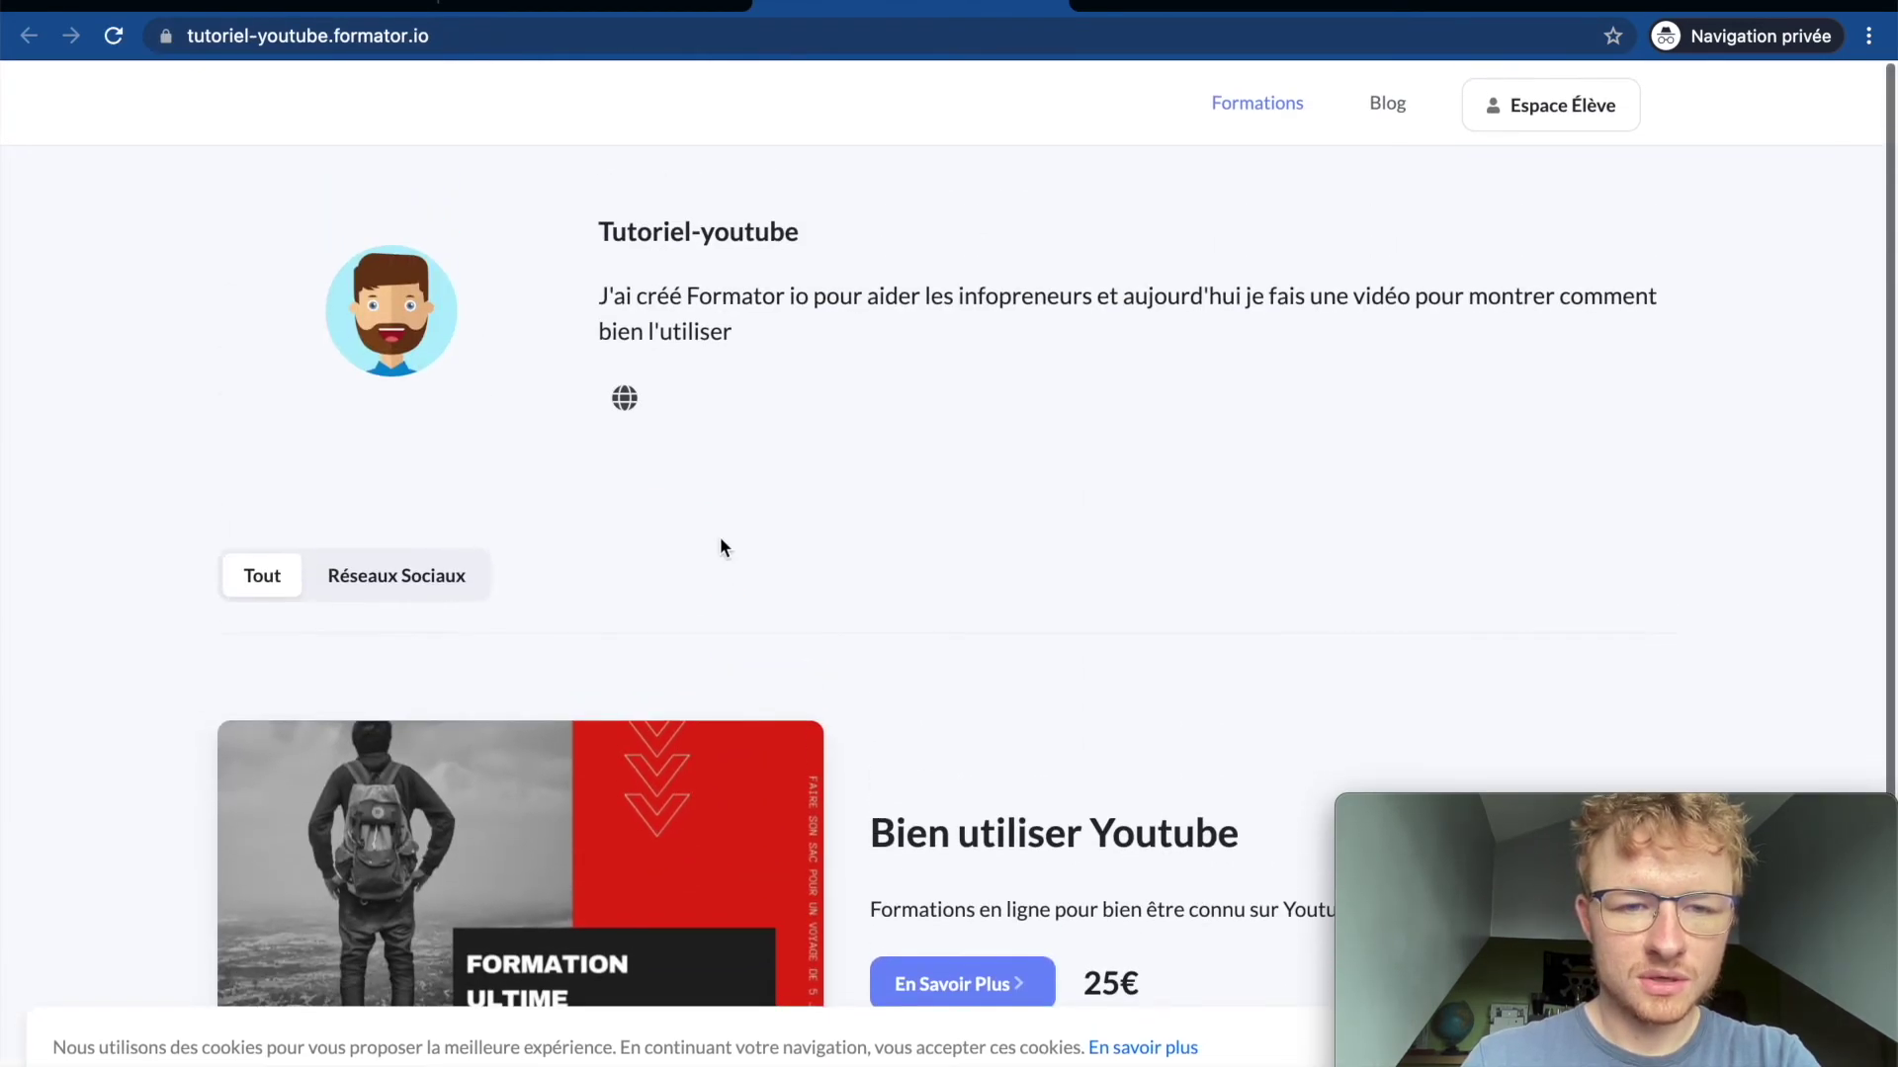
triple_click(634, 319)
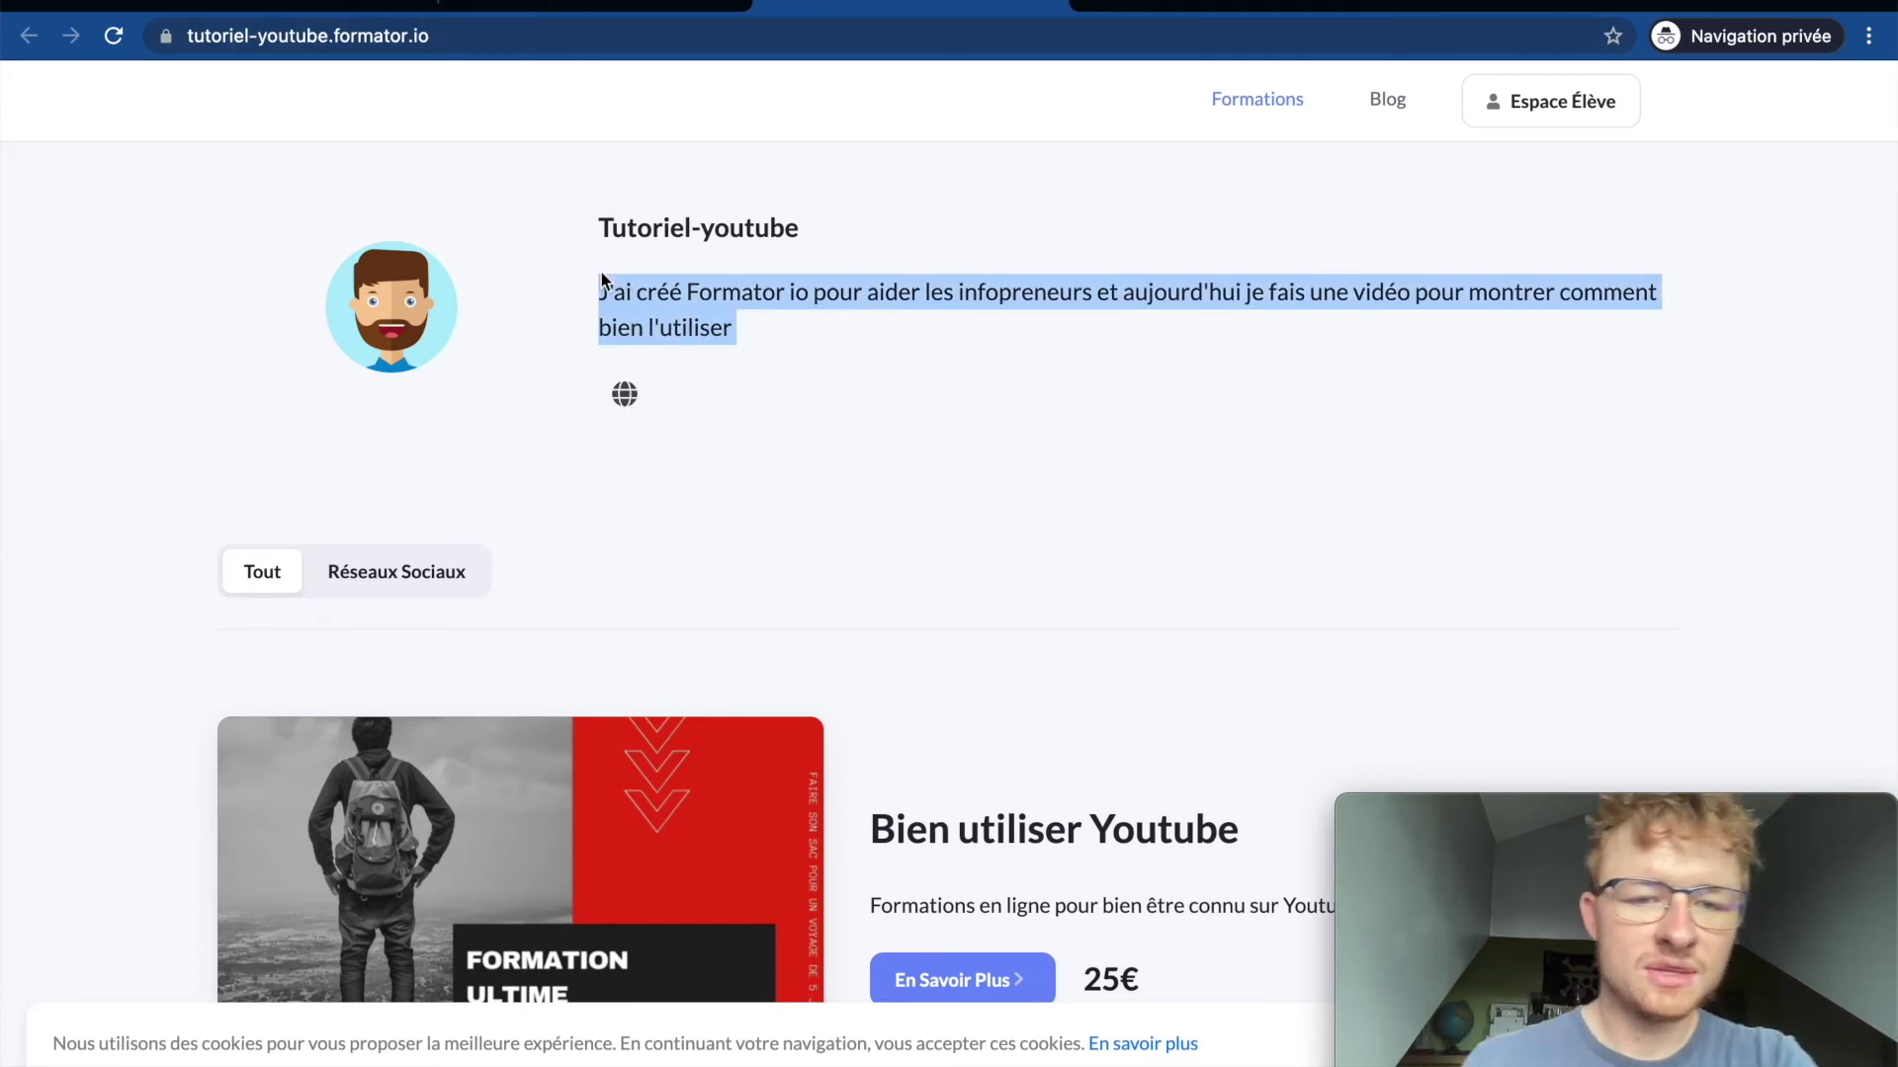
click(737, 290)
click(615, 4)
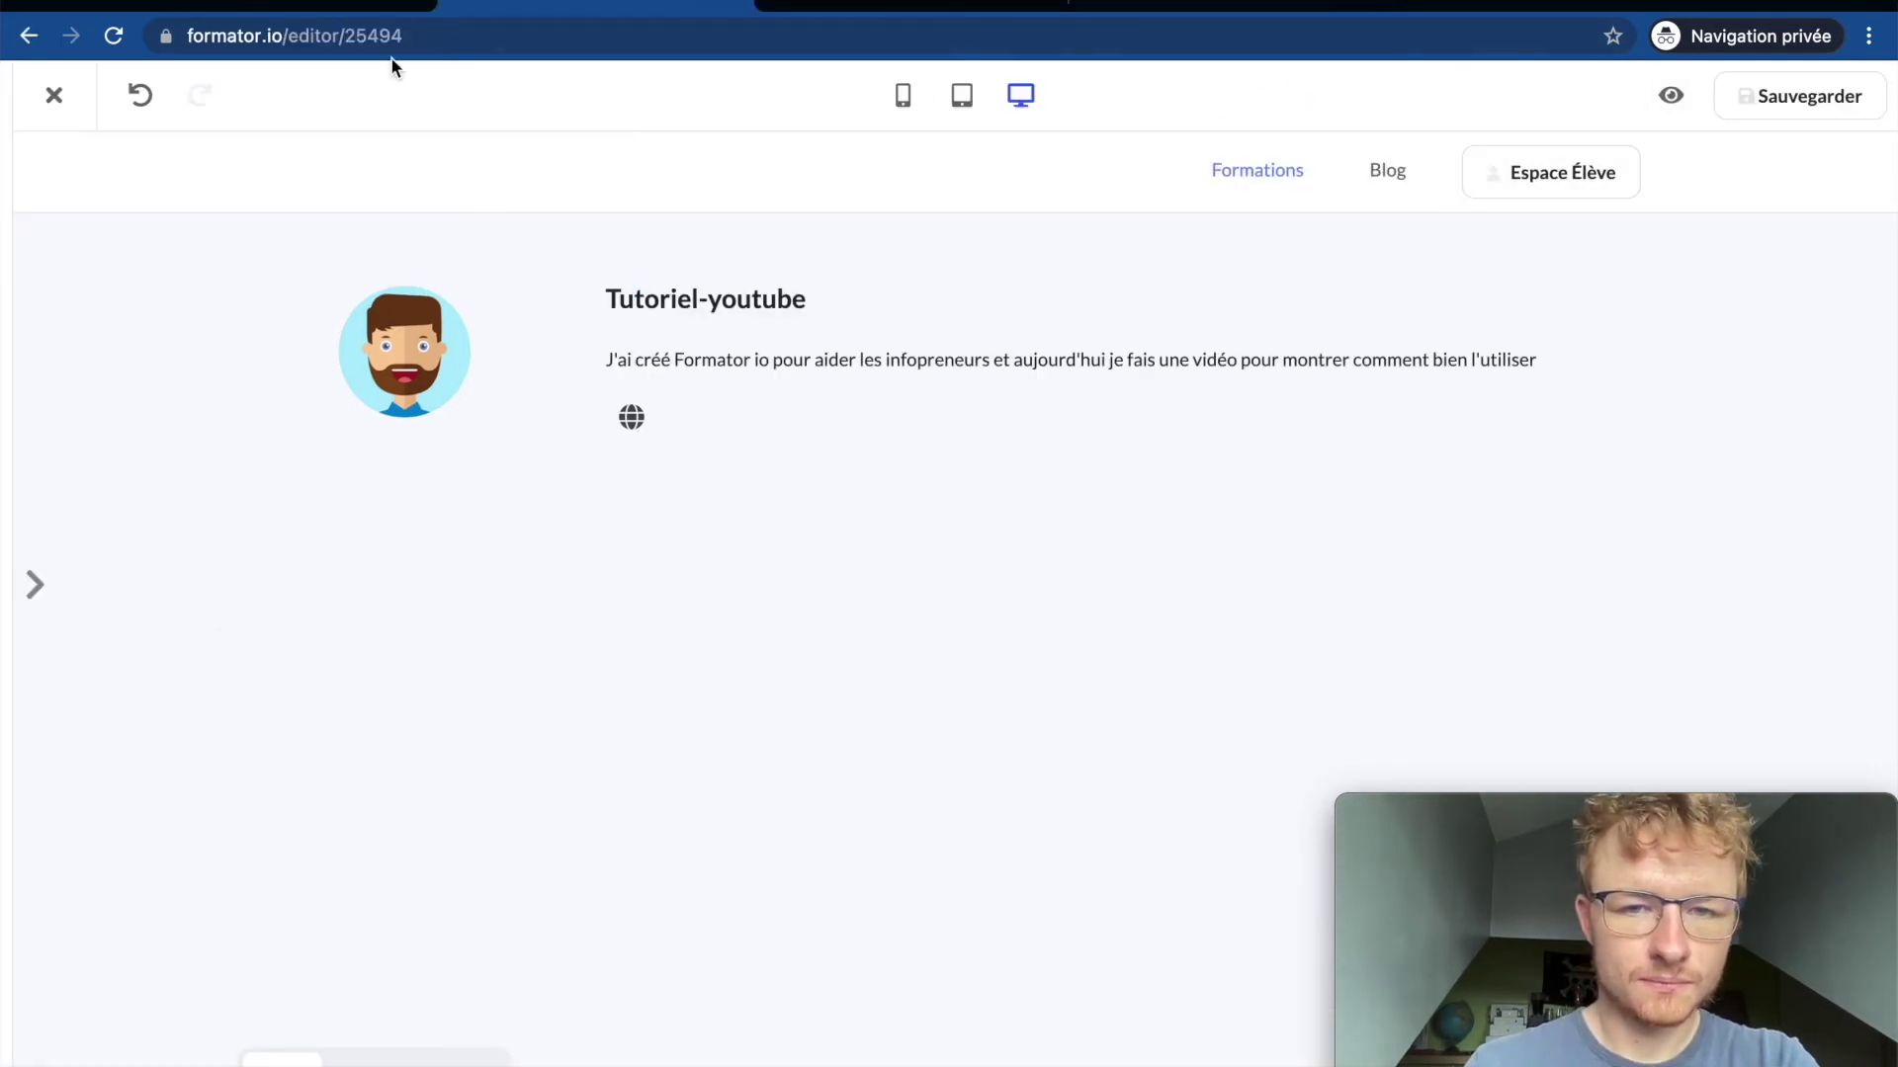
Step: Preview the Homepage at tablet and mobile widths, then return to desktop width
click(964, 97)
click(901, 99)
click(963, 99)
click(1021, 99)
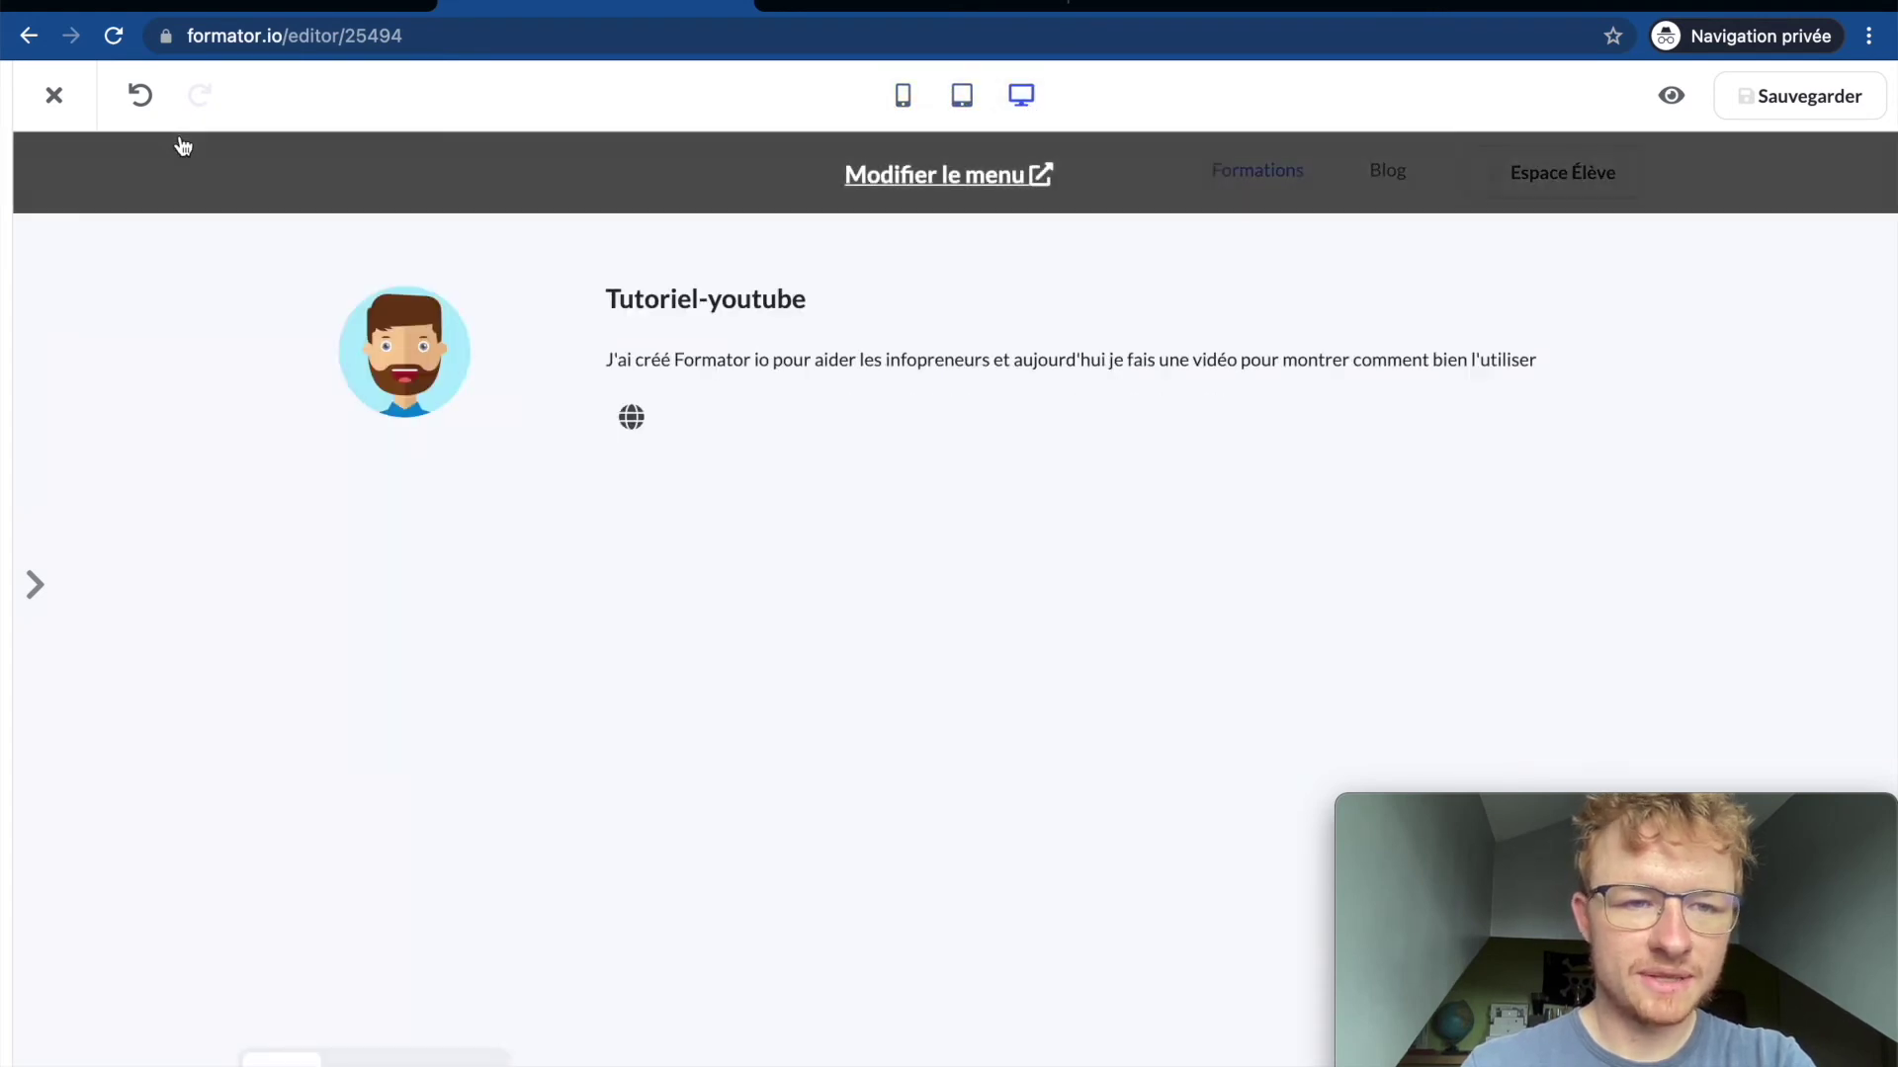
Step: Slide out the Réglages sidebar showing the page title 'Homepage'
mouse_move(13, 193)
mouse_move(214, 144)
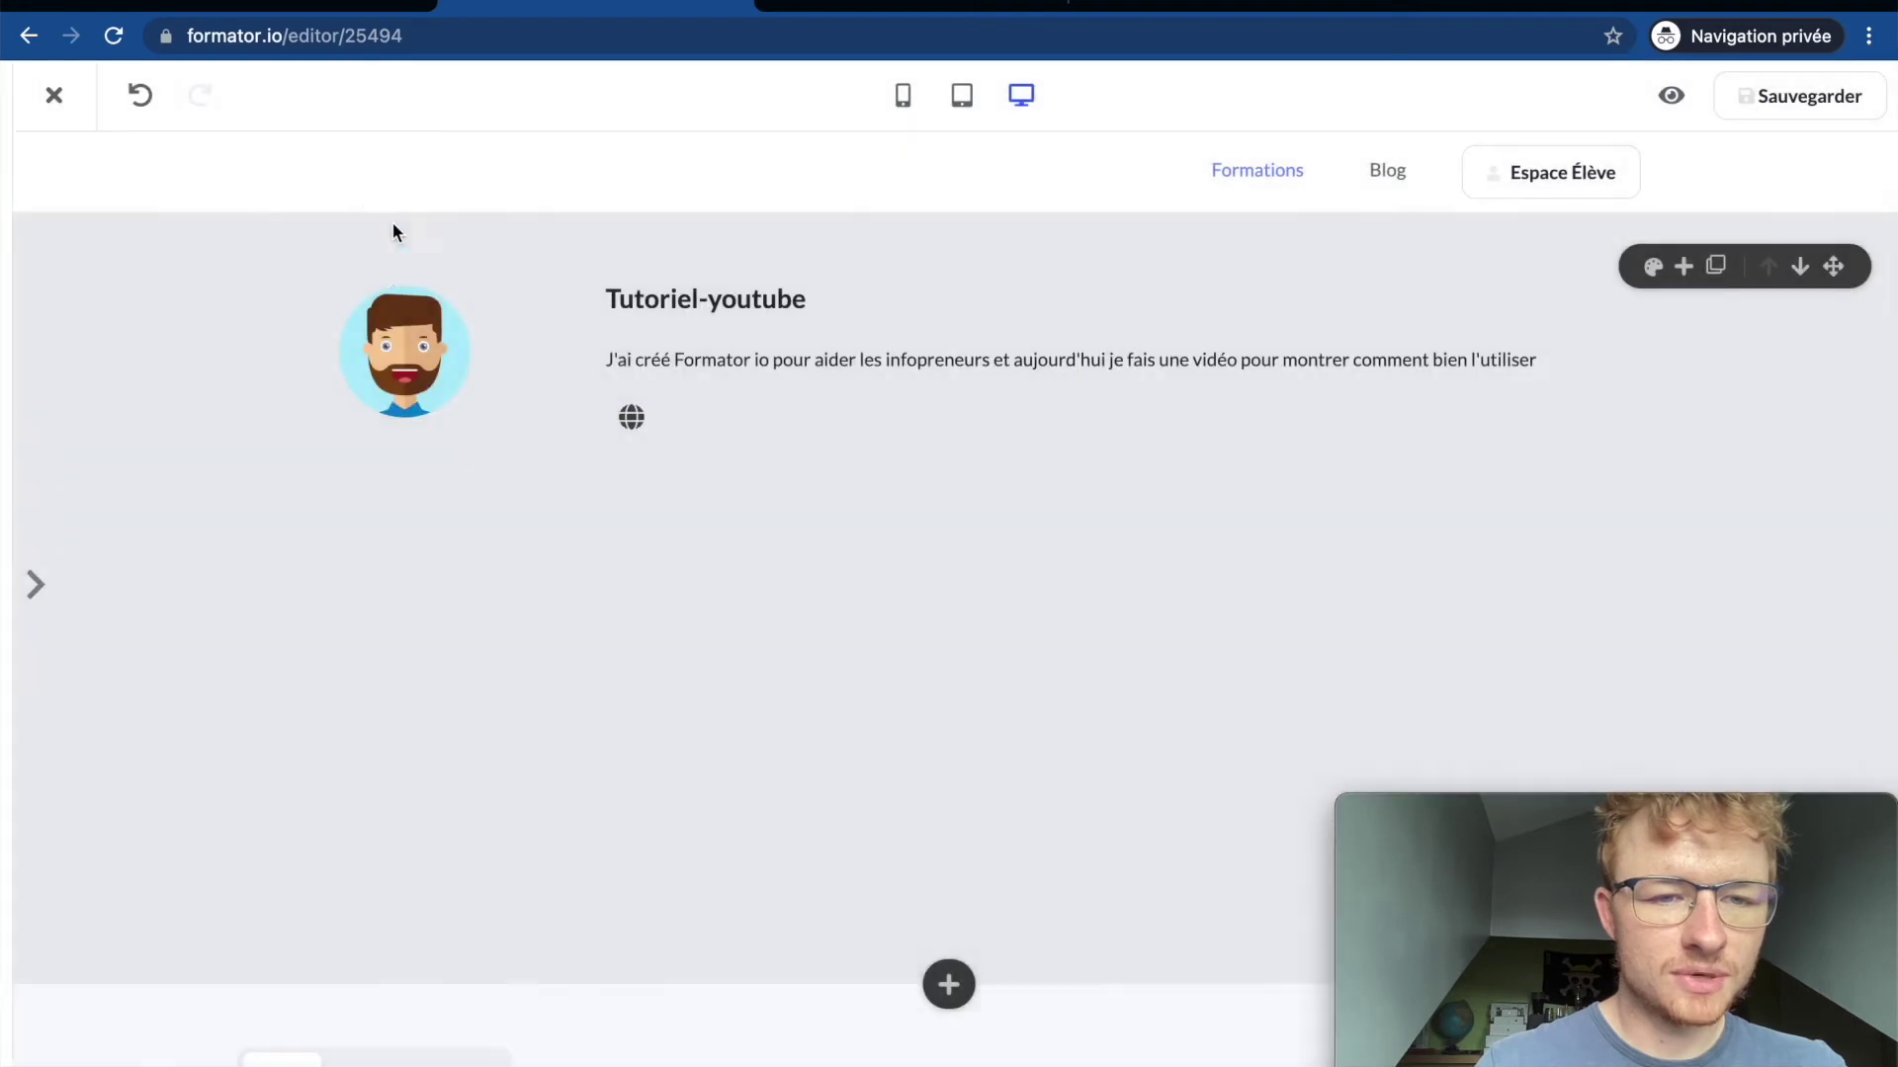
mouse_move(4, 240)
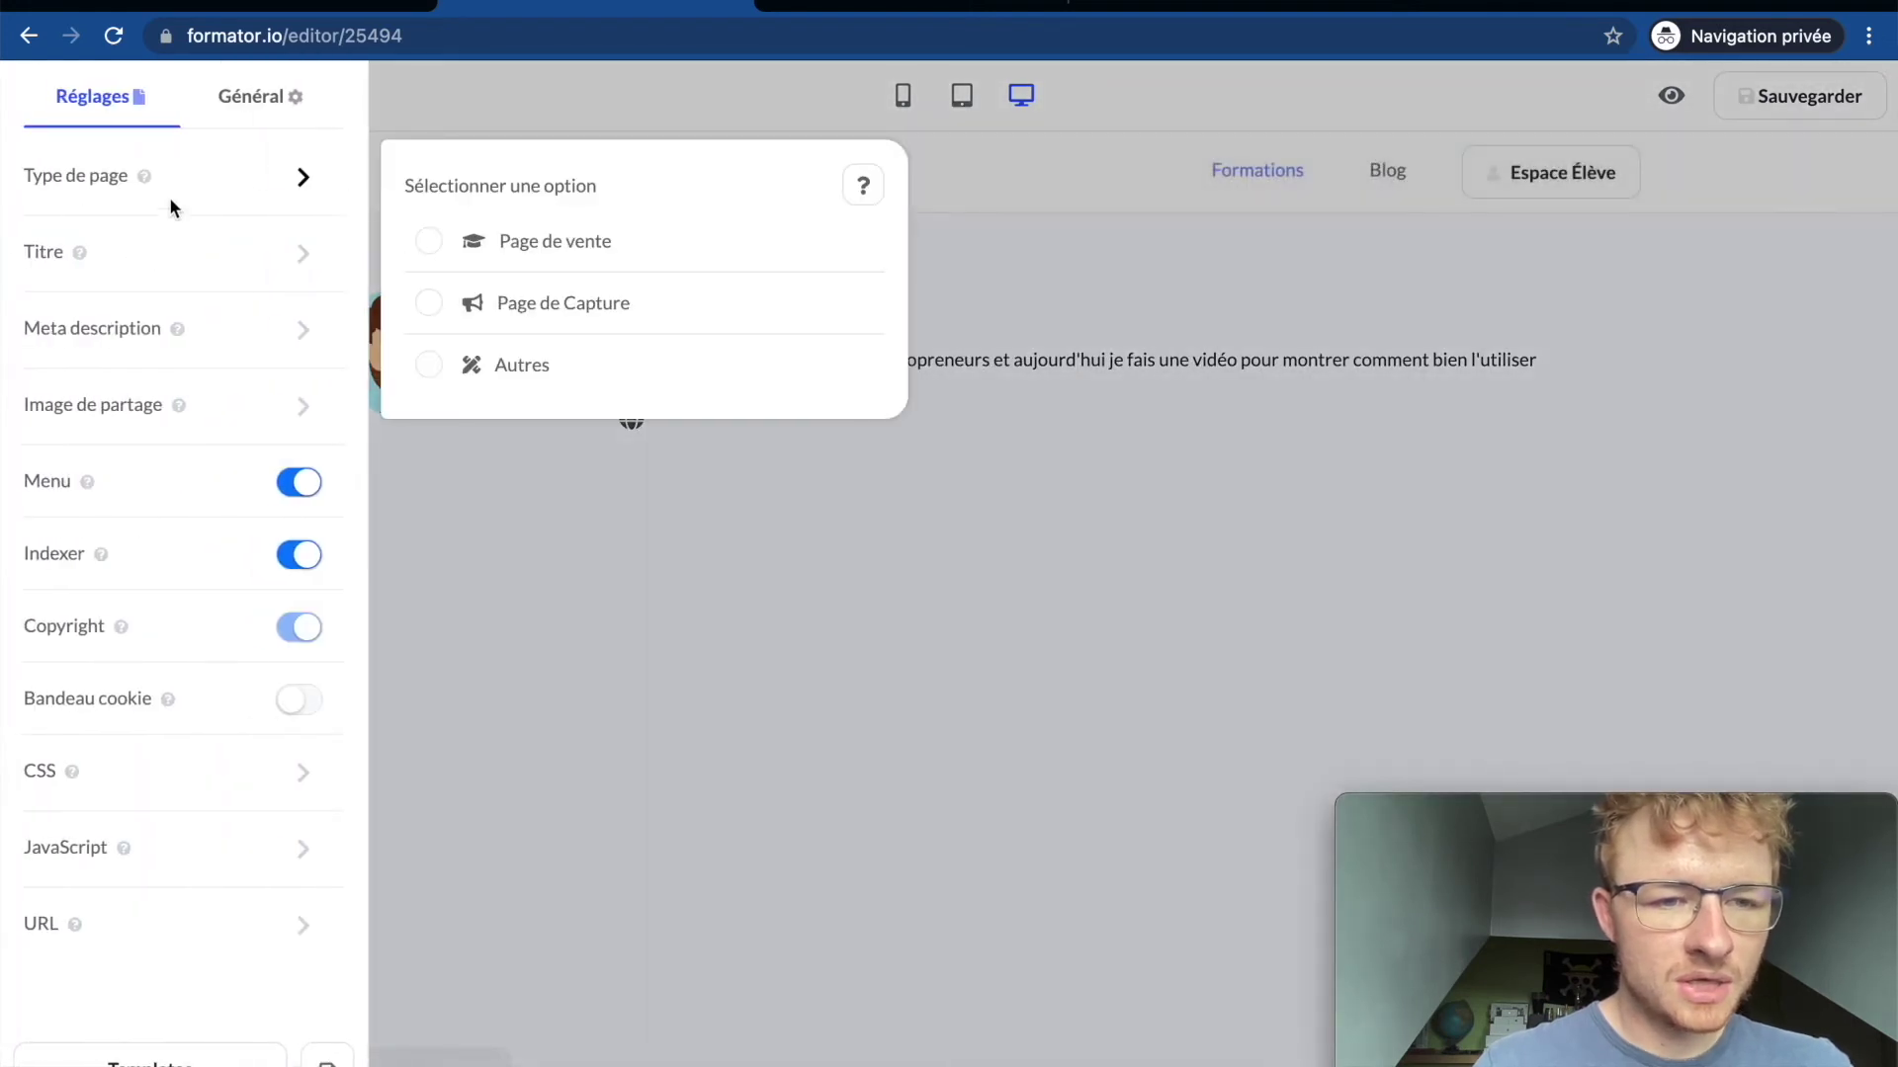
mouse_move(164, 267)
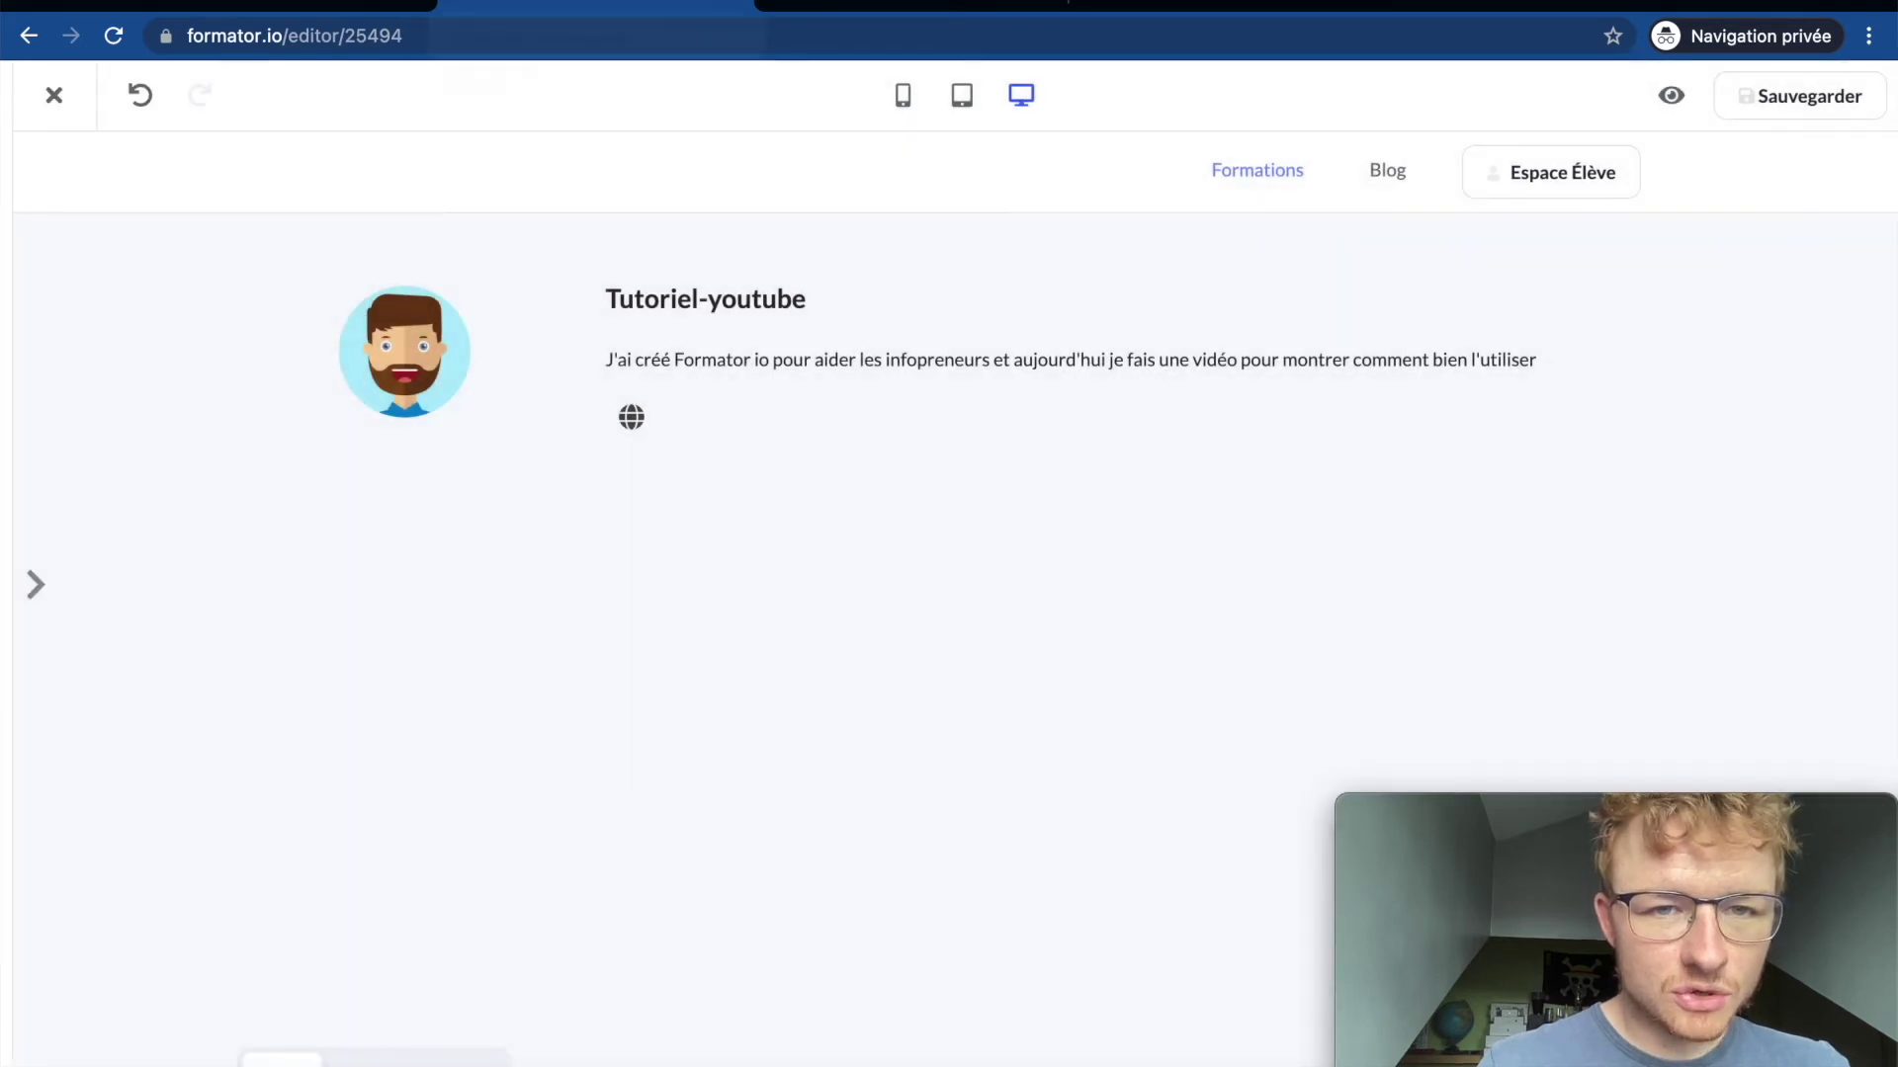
Step: Check the Homepage title and its empty meta description, ending on the Image de partage option
mouse_move(5, 158)
mouse_move(238, 247)
click(570, 329)
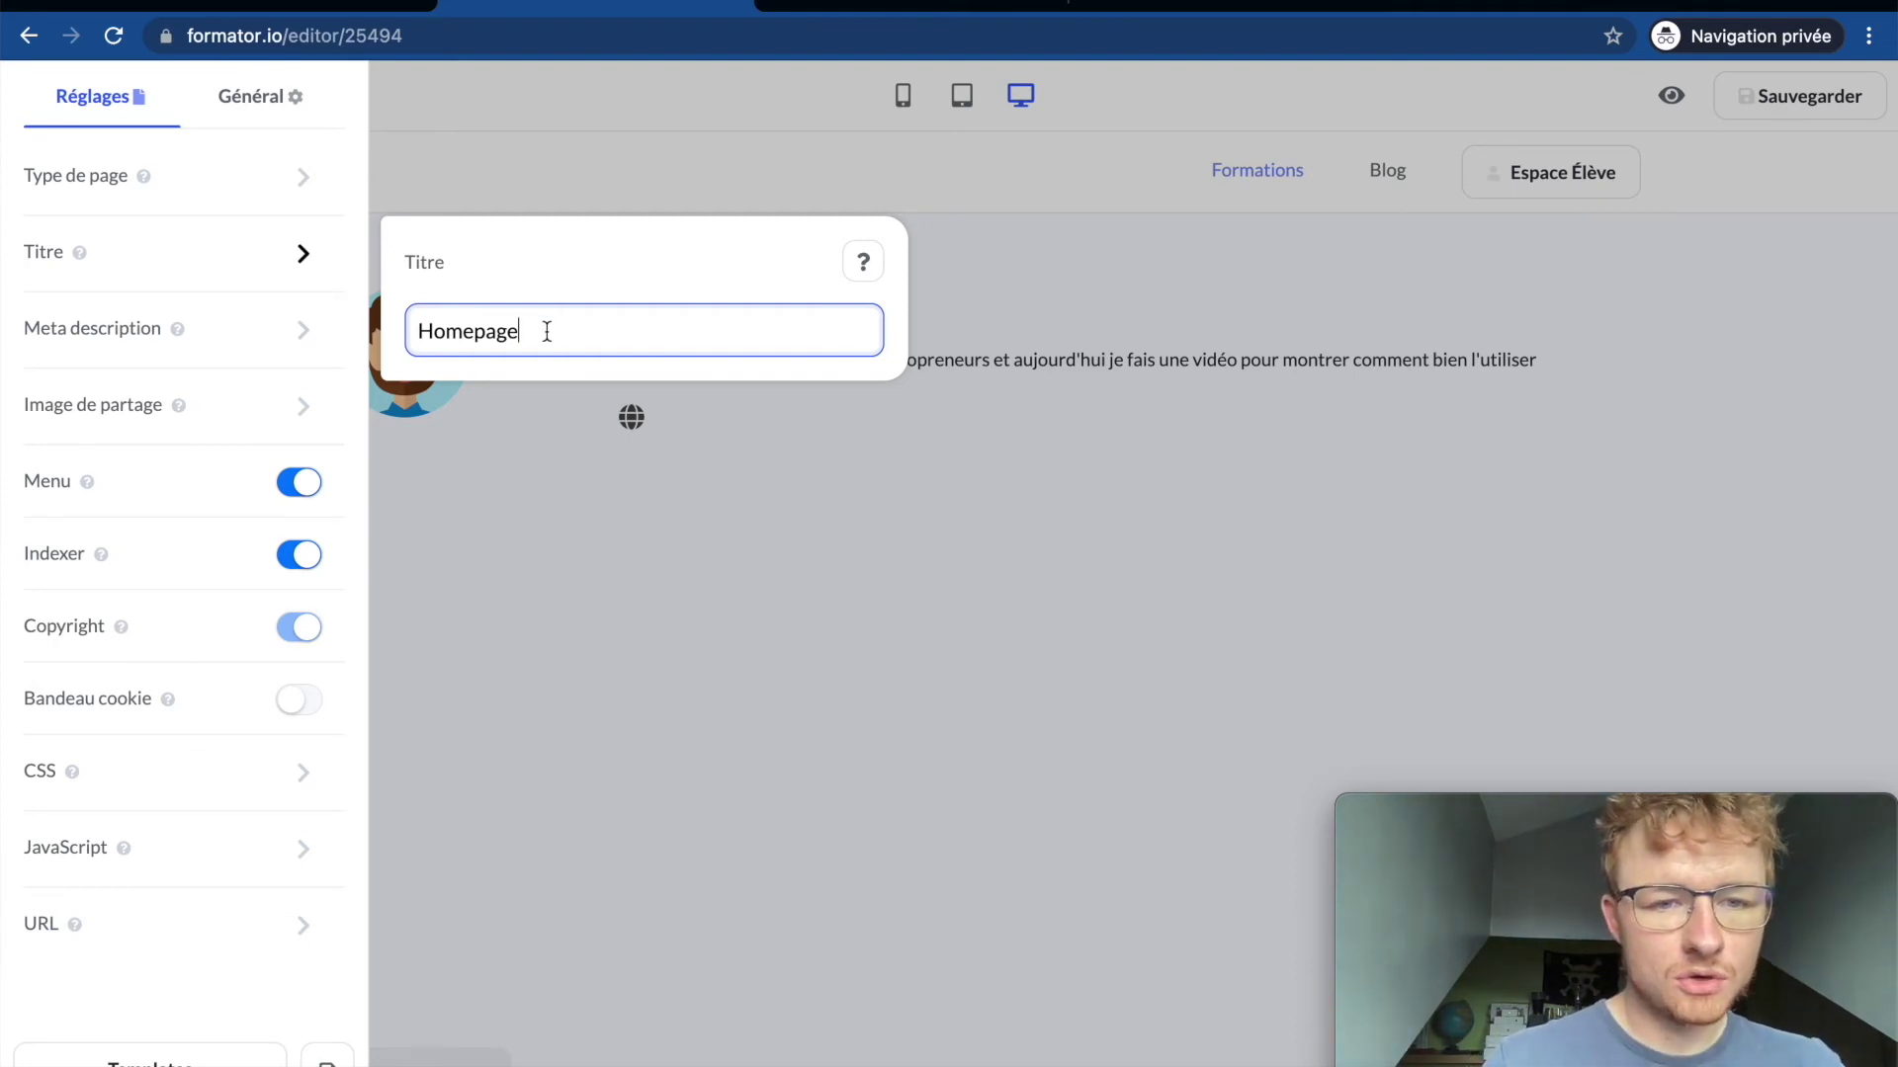
mouse_move(221, 344)
click(568, 446)
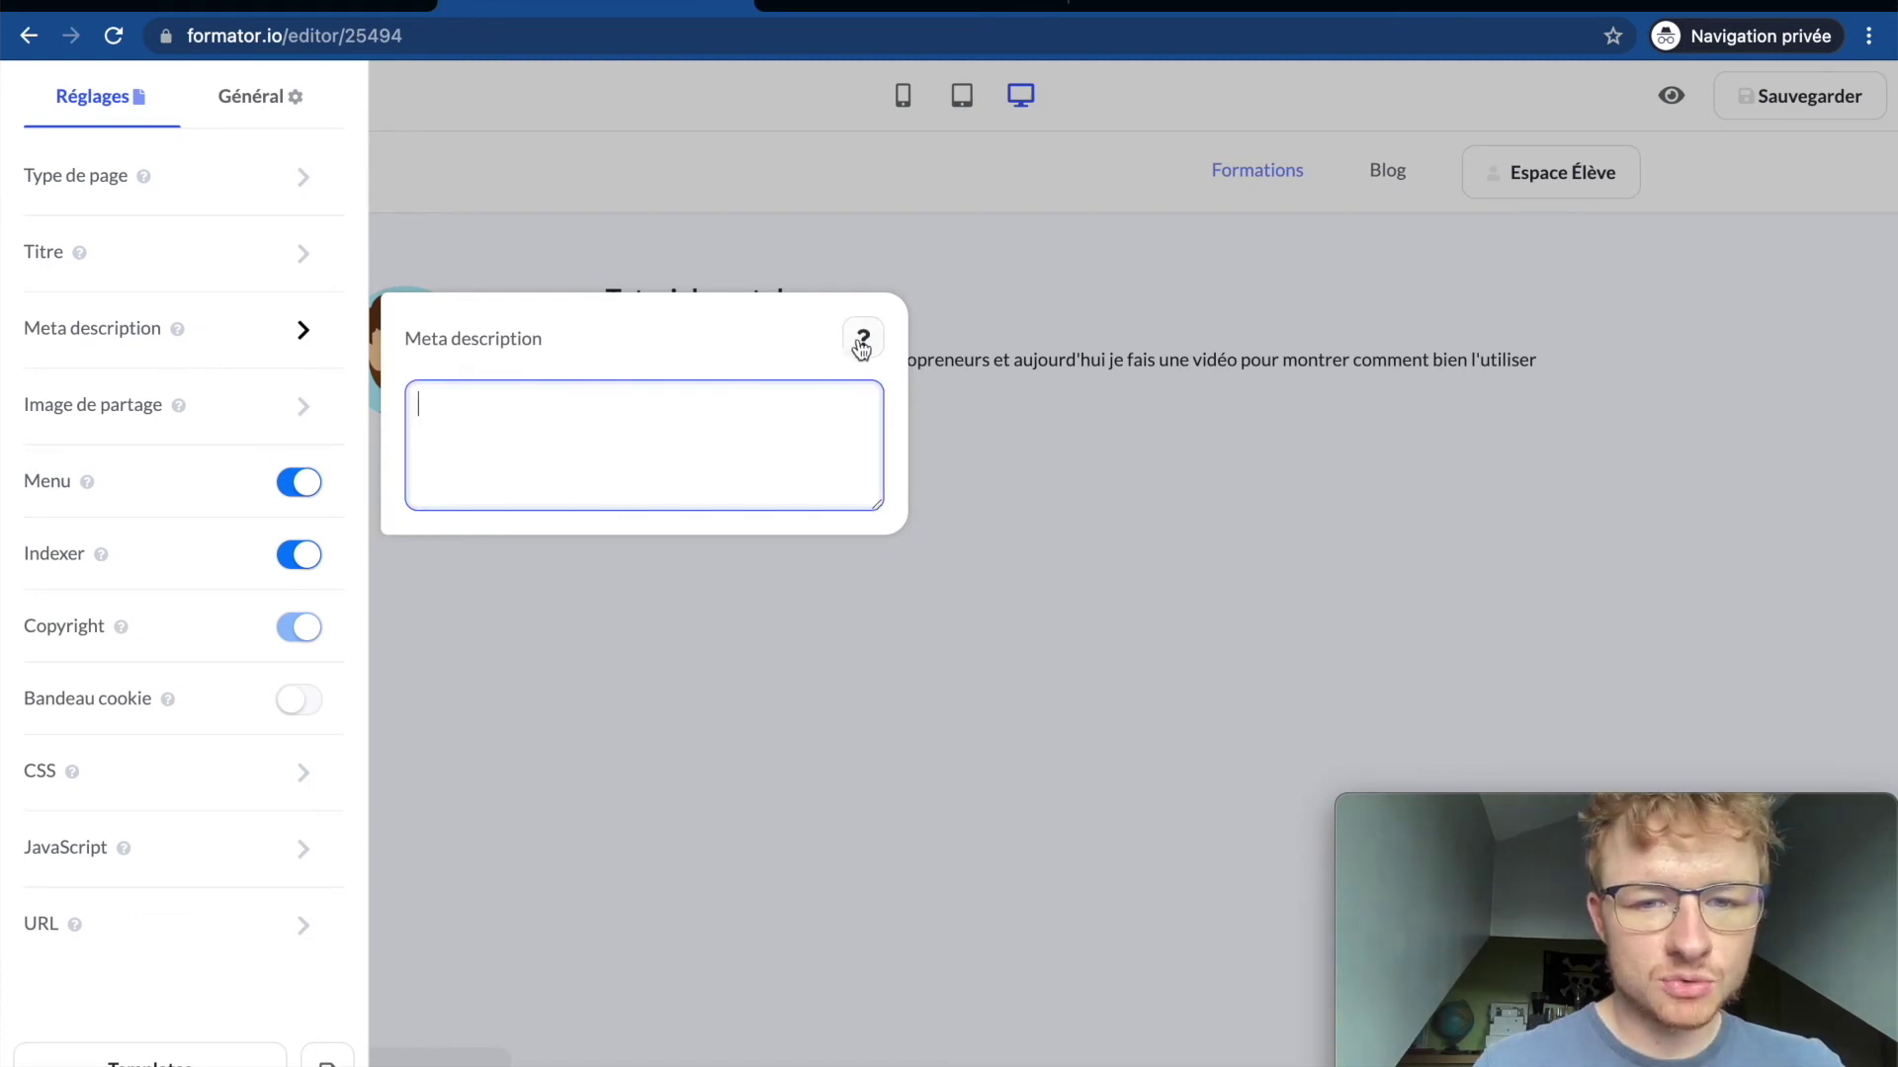
mouse_move(223, 411)
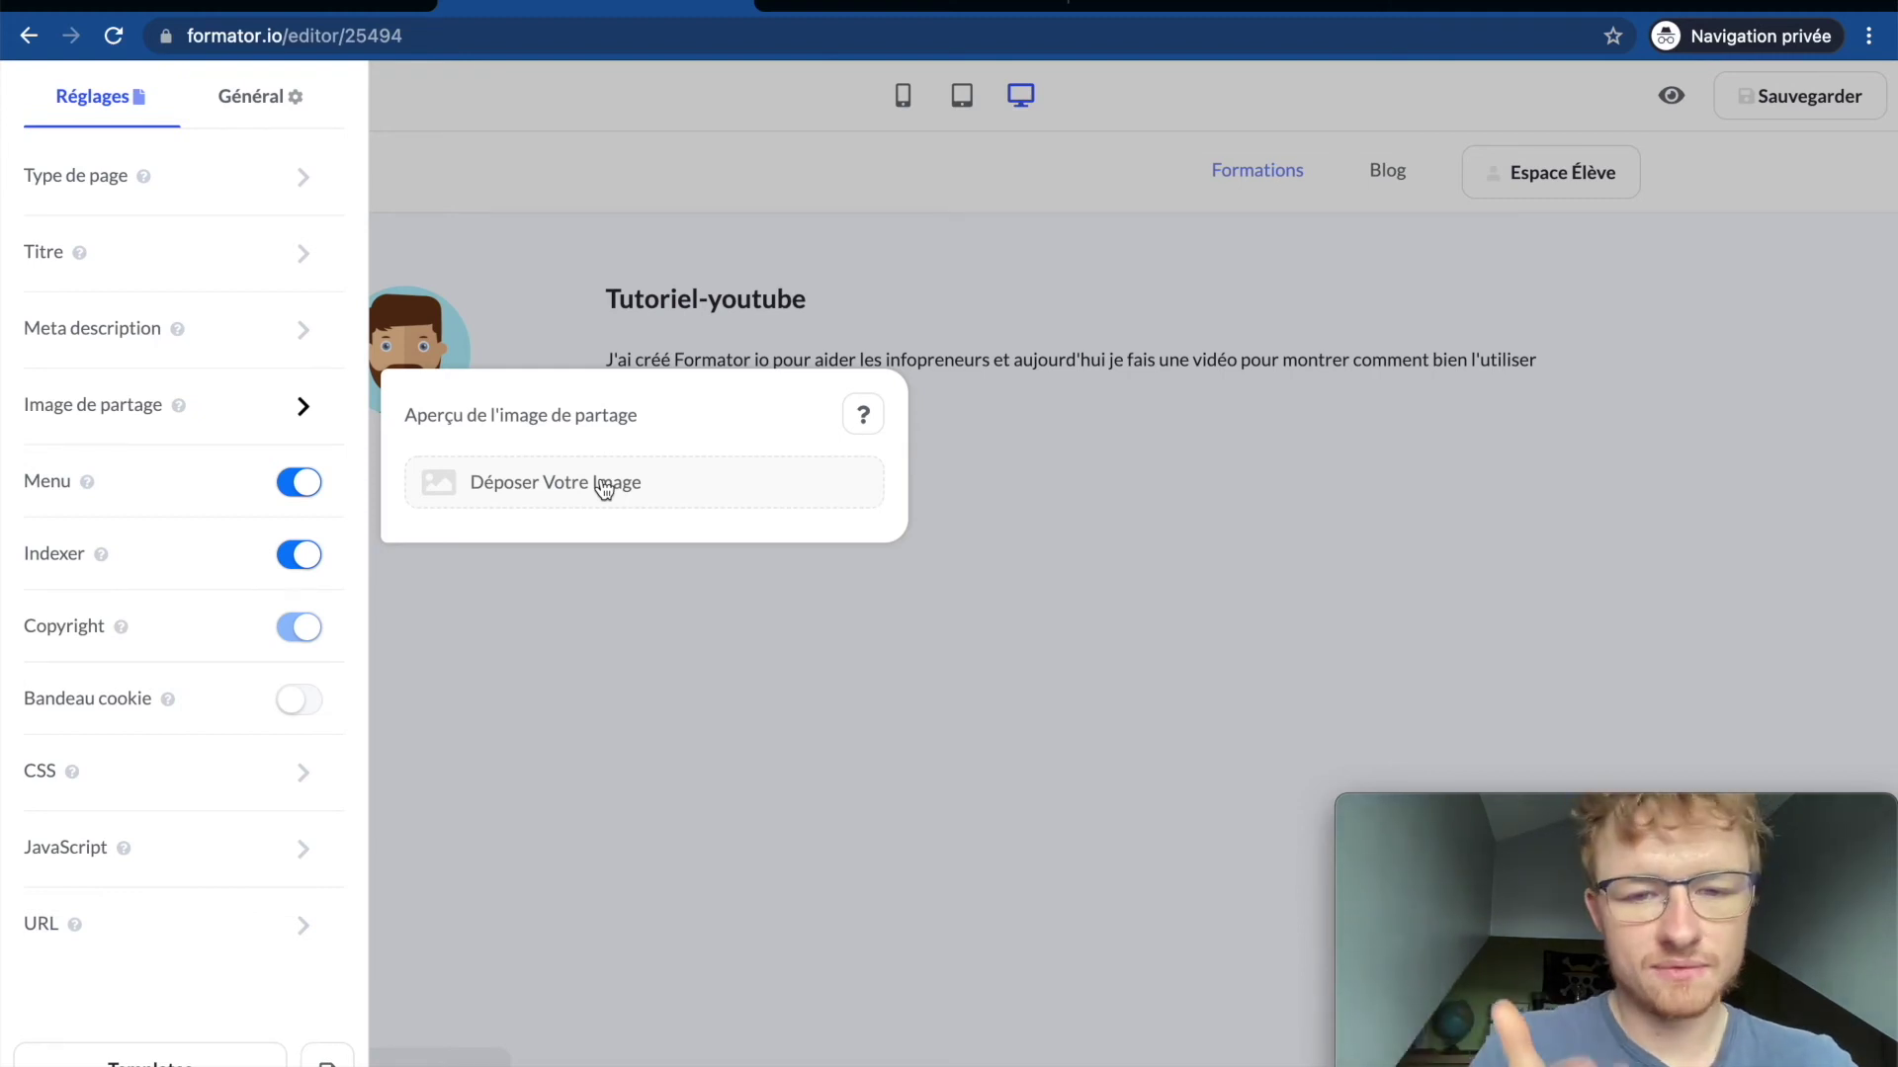
click(300, 483)
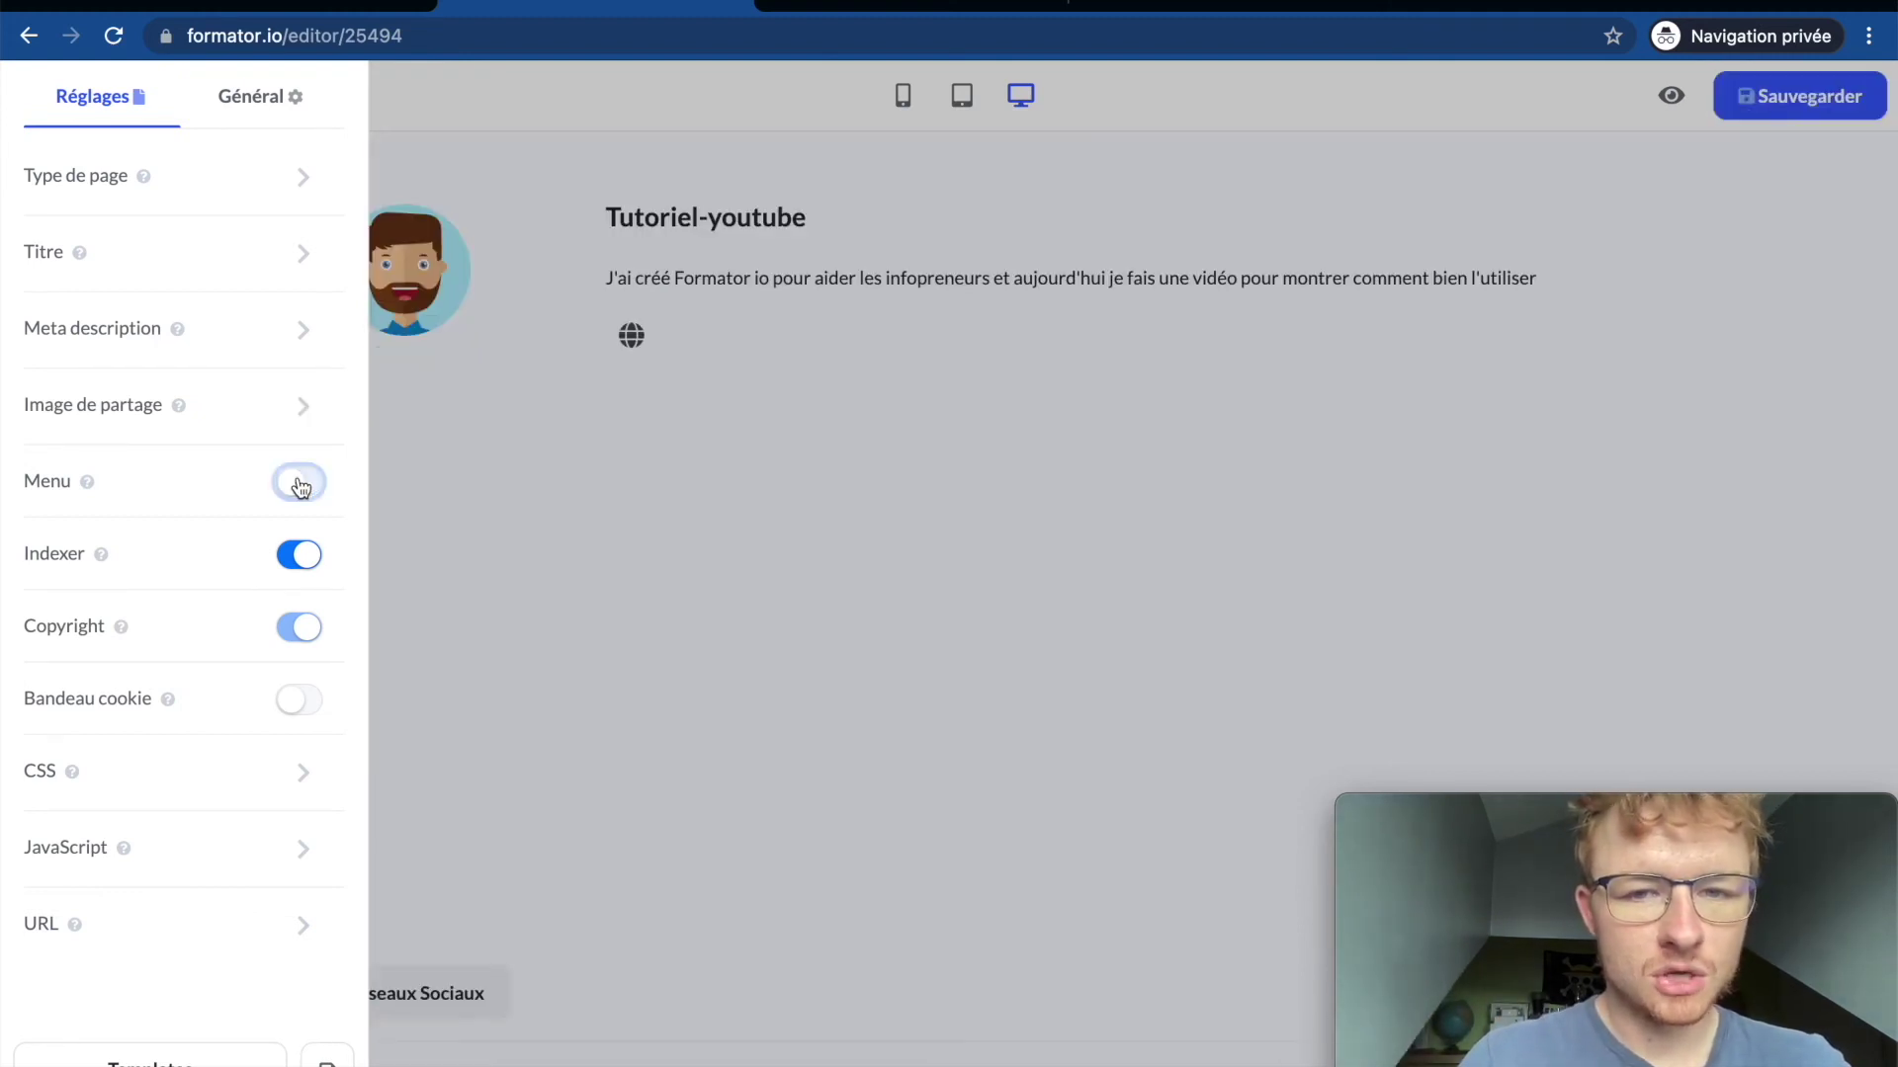
click(299, 483)
click(299, 483)
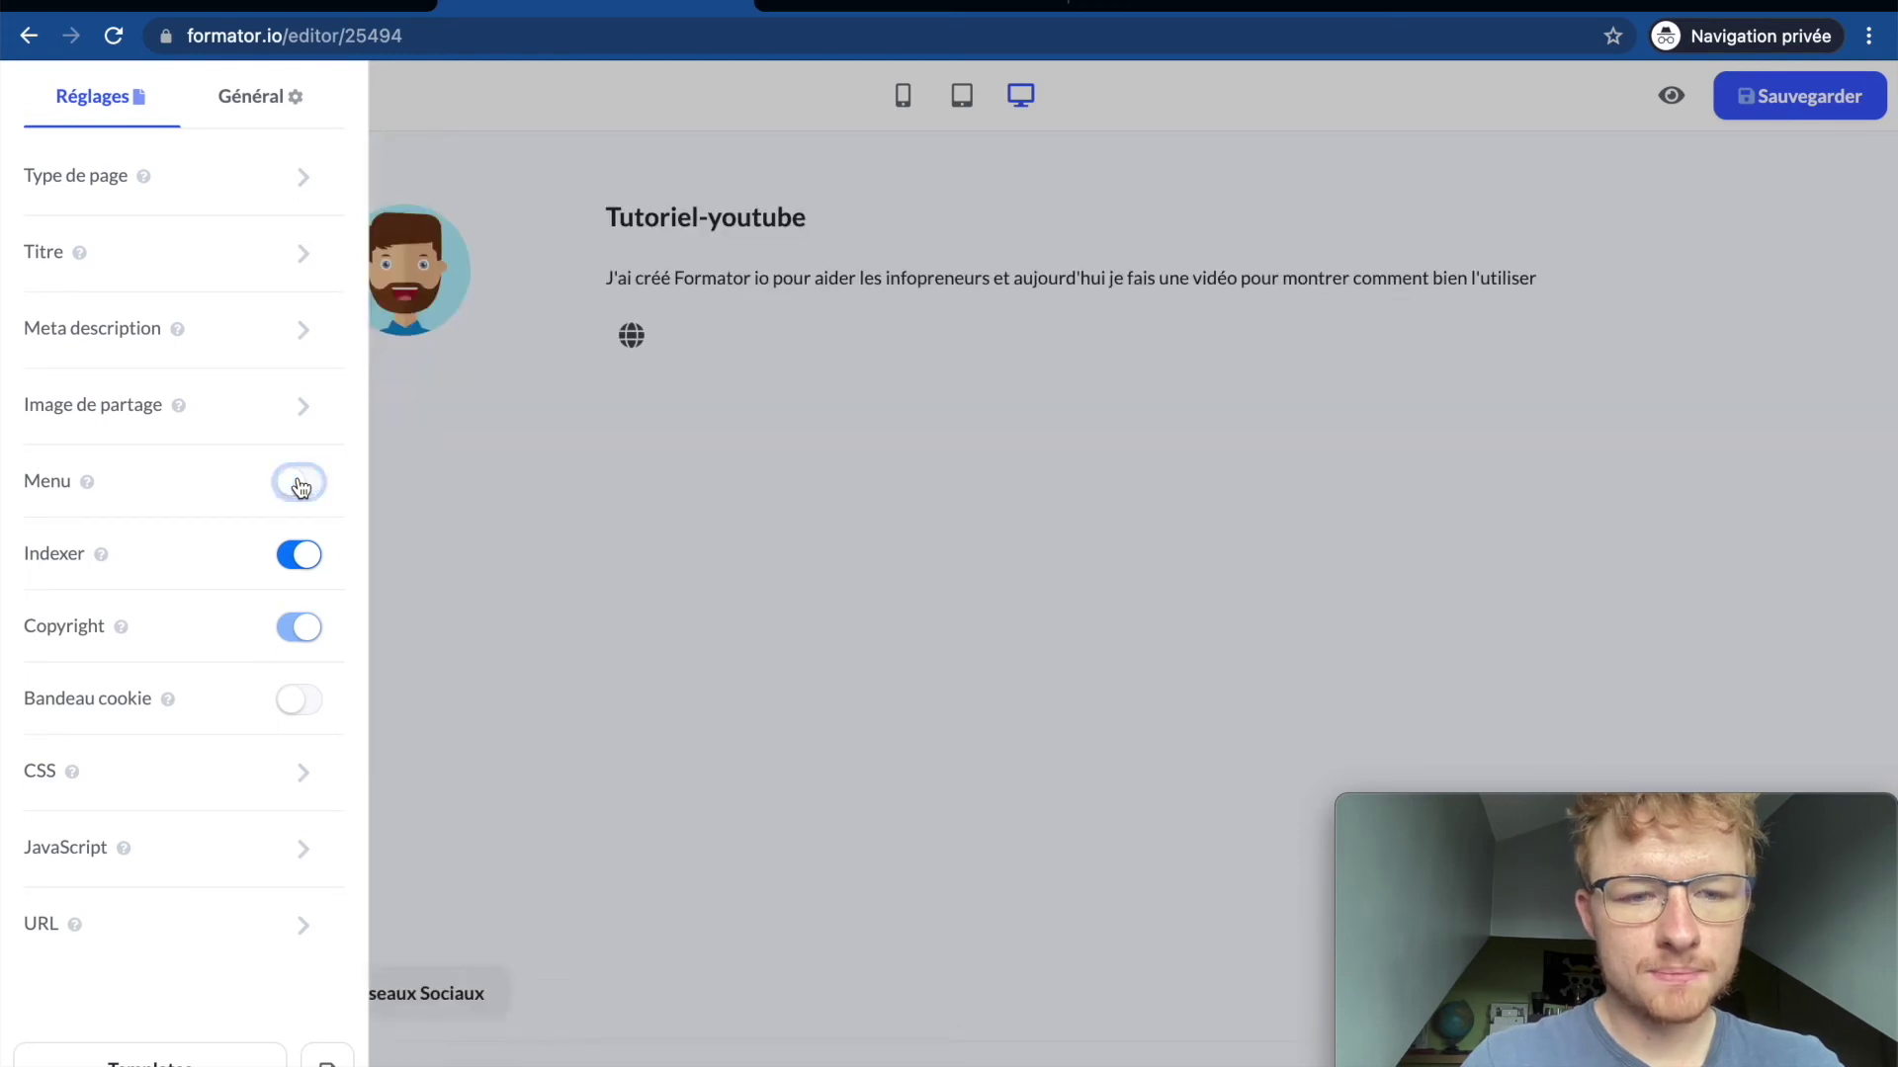
click(299, 483)
click(303, 557)
click(305, 563)
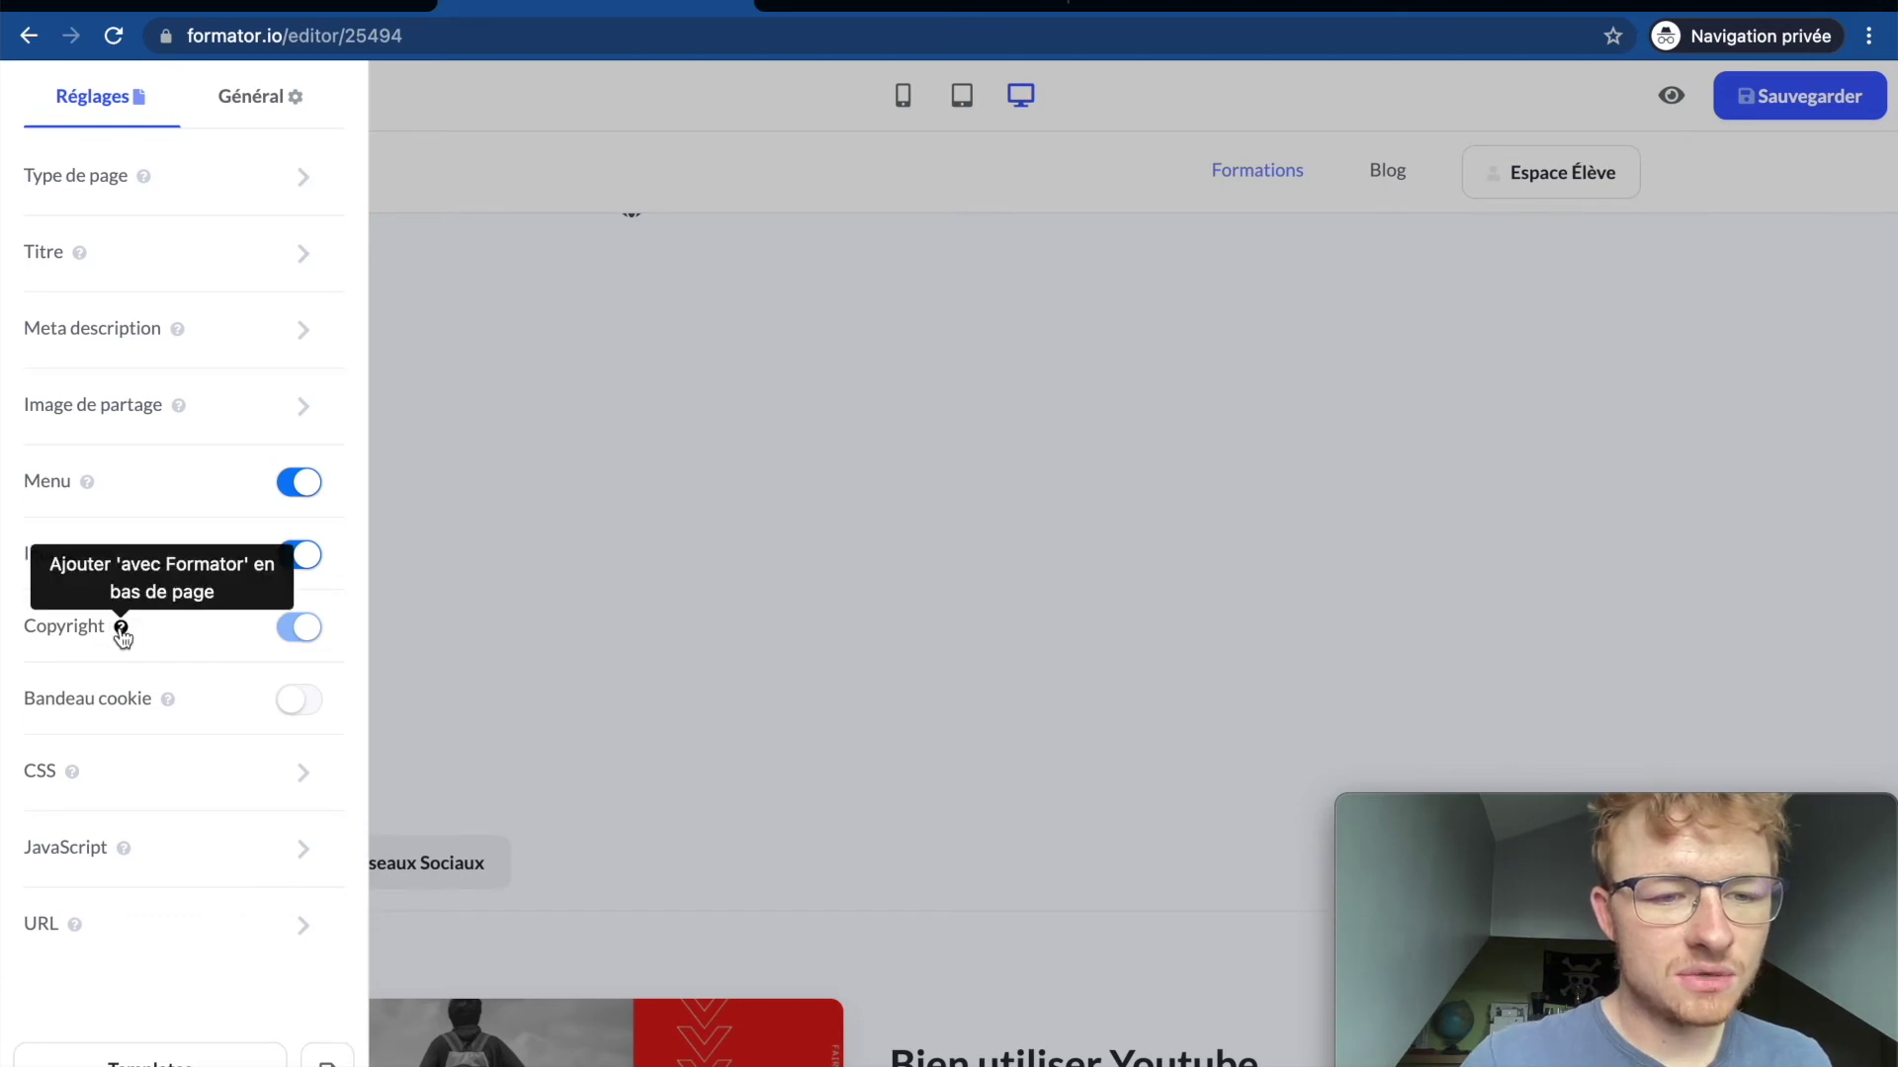
click(645, 591)
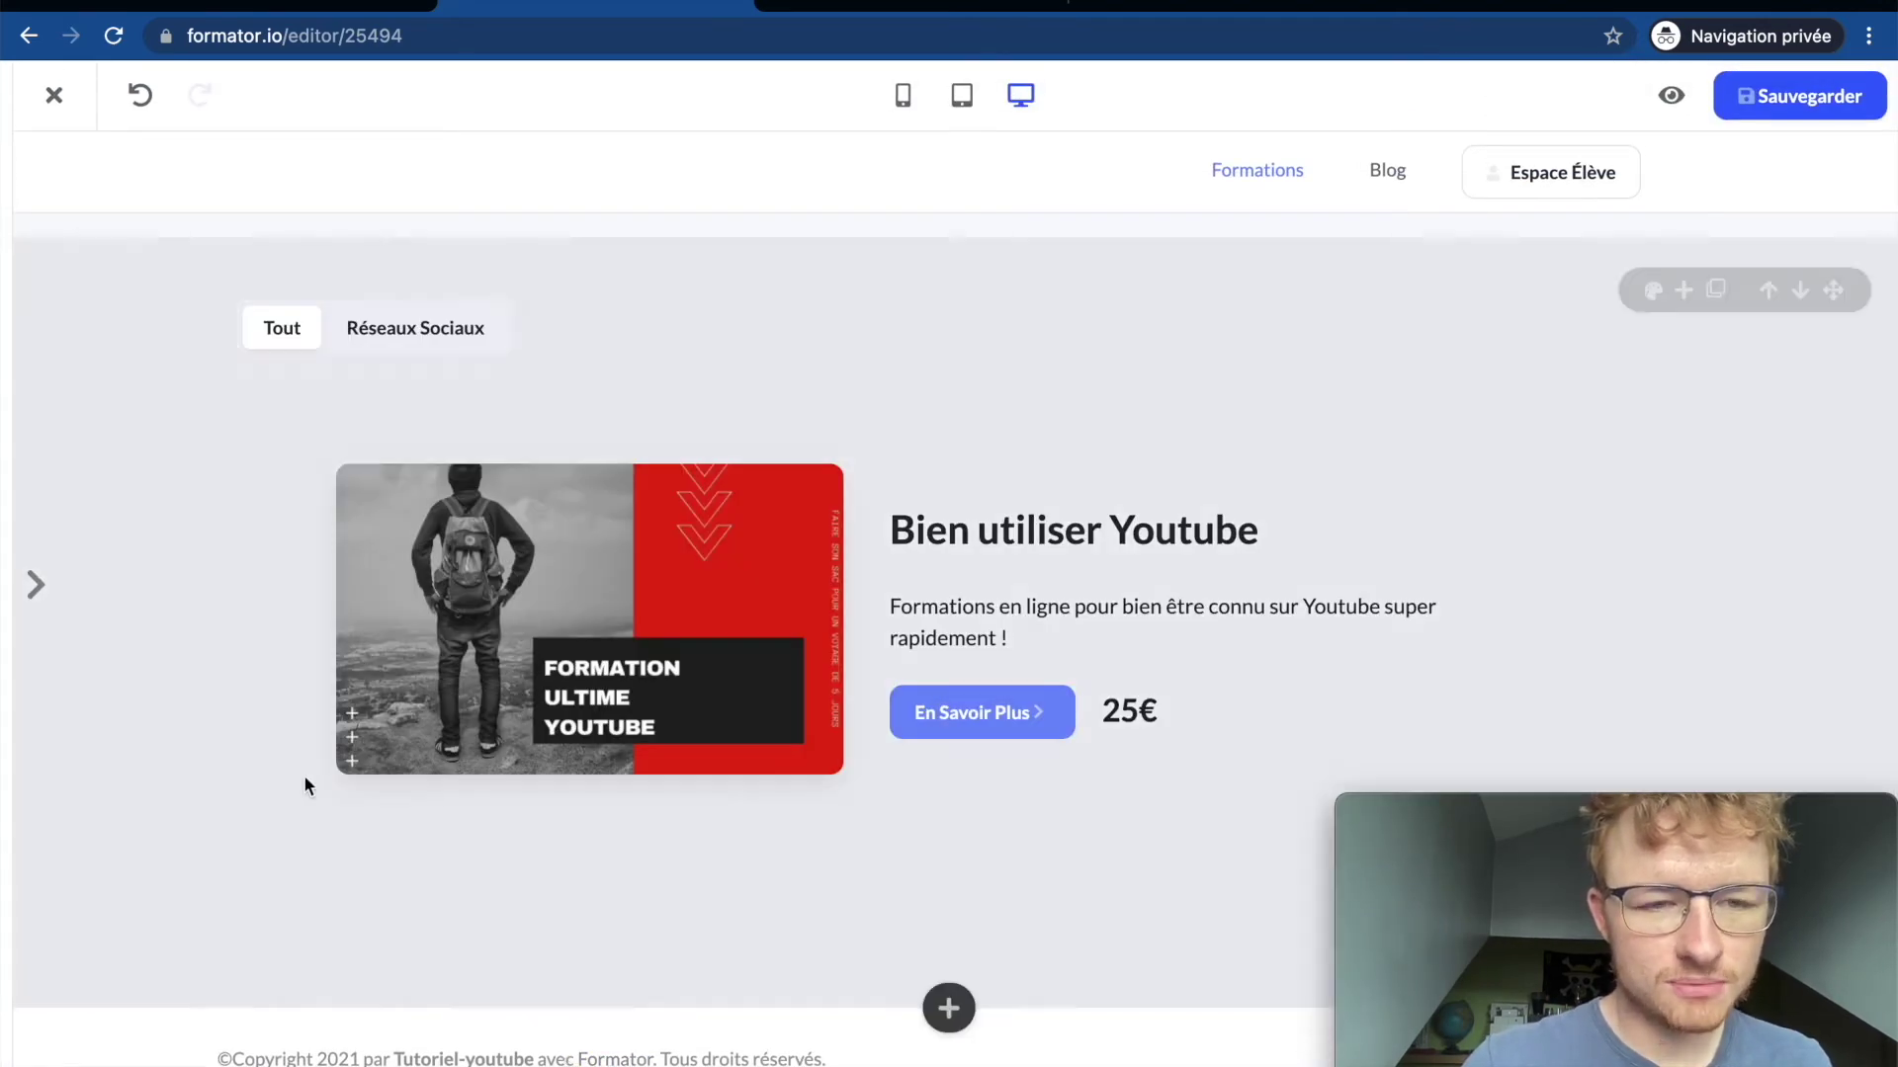
mouse_move(5, 161)
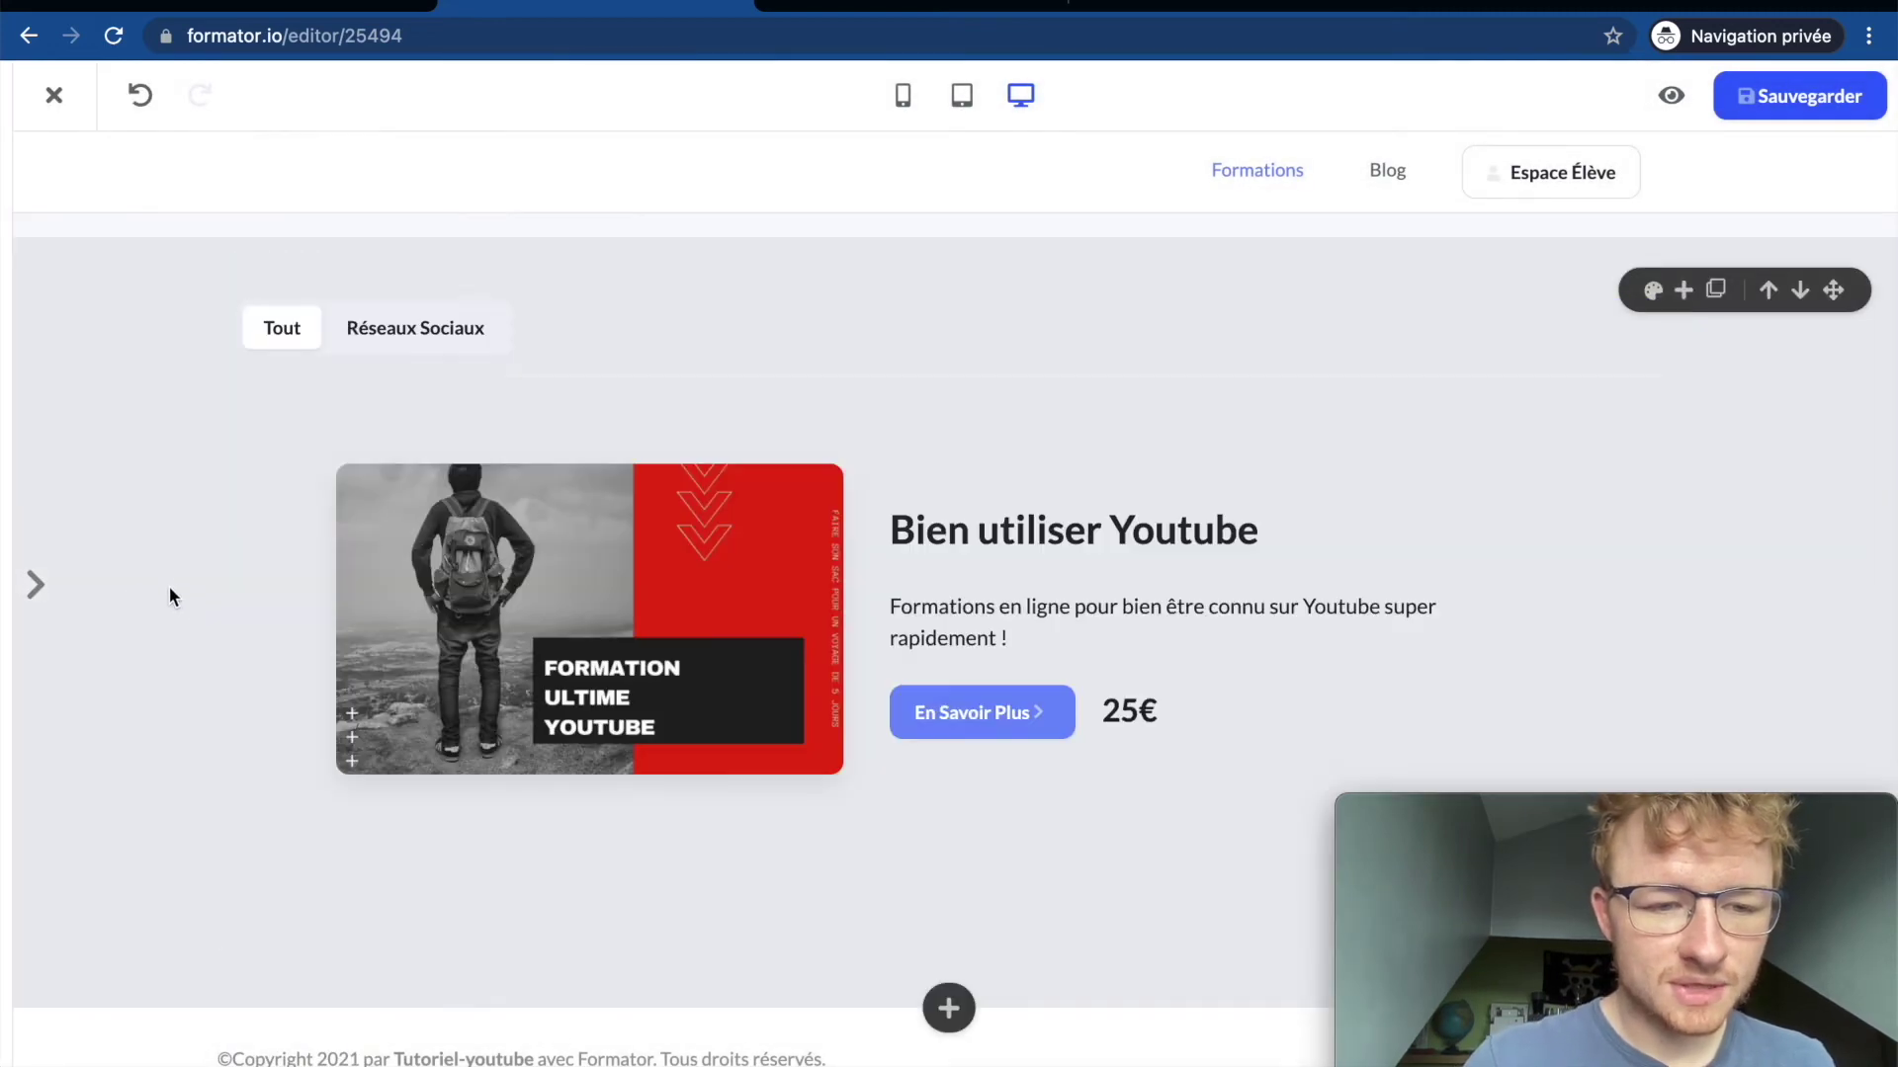
mouse_move(36, 586)
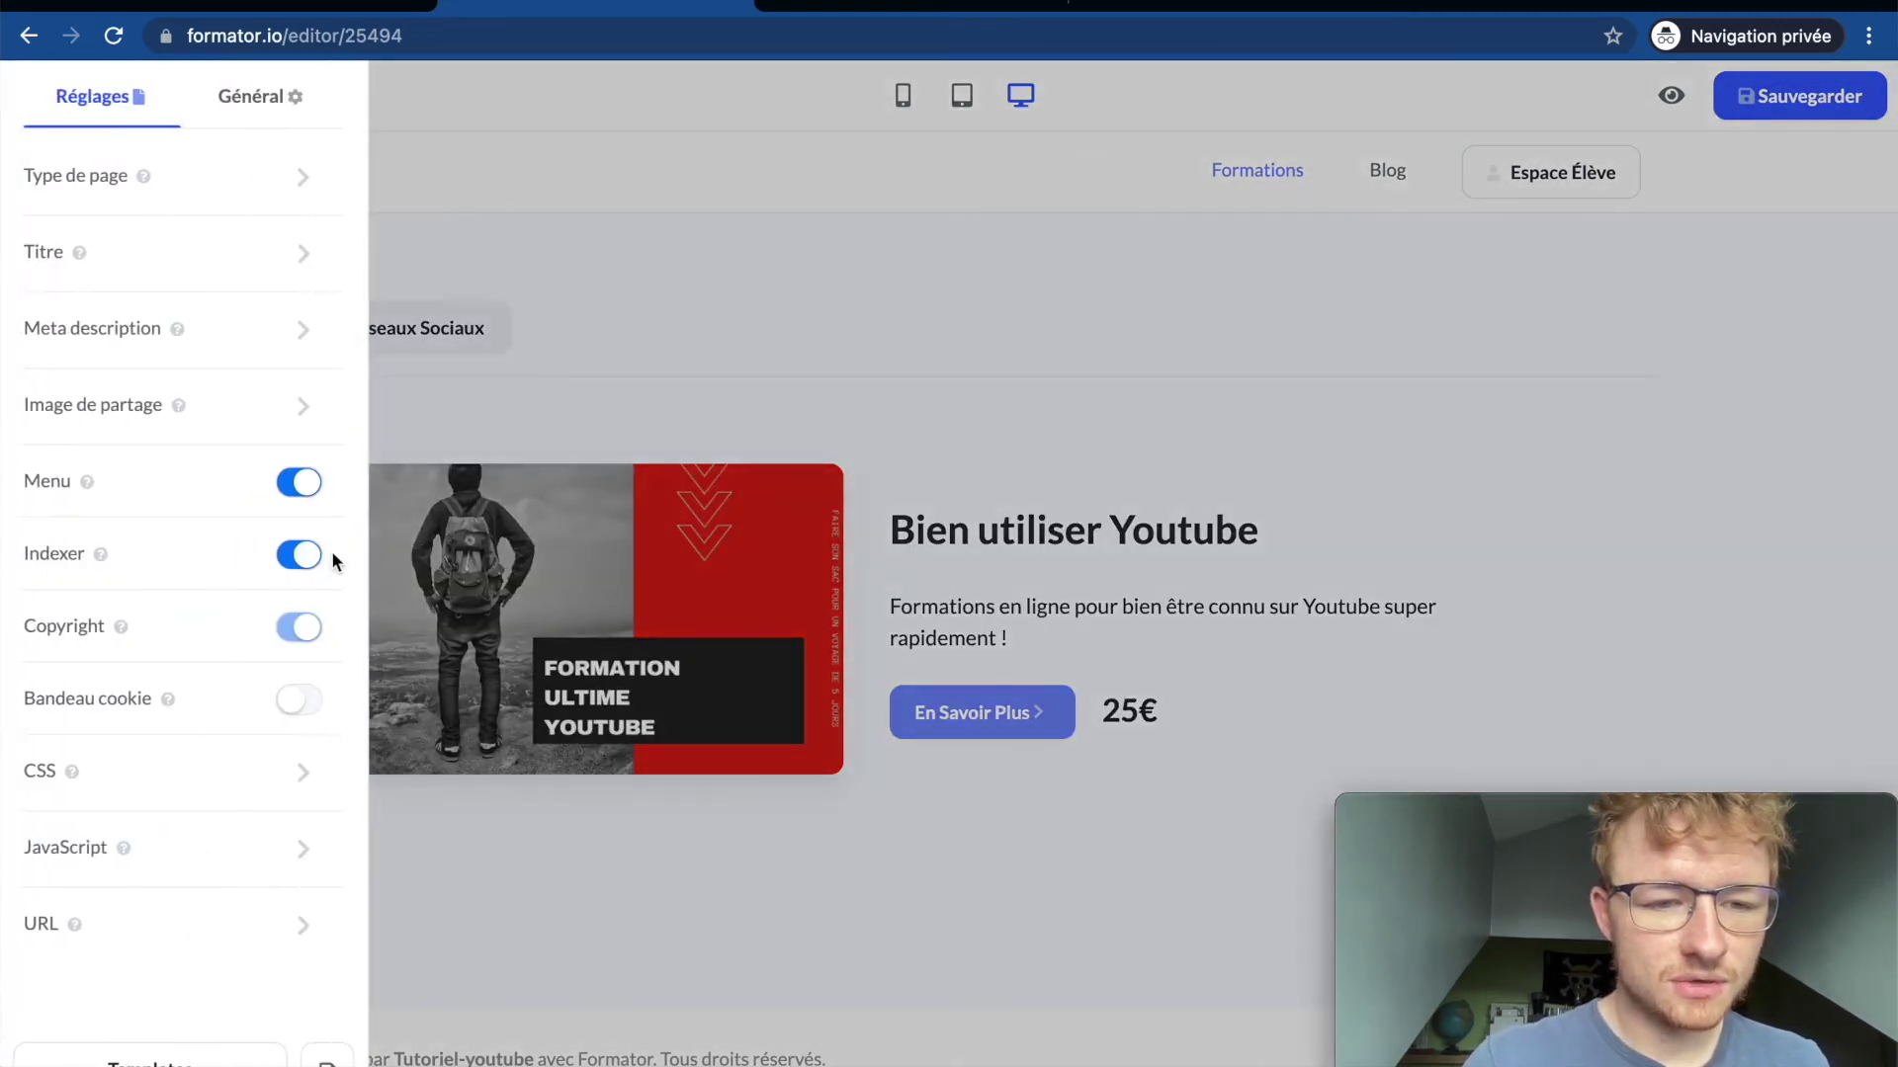
click(299, 700)
click(298, 699)
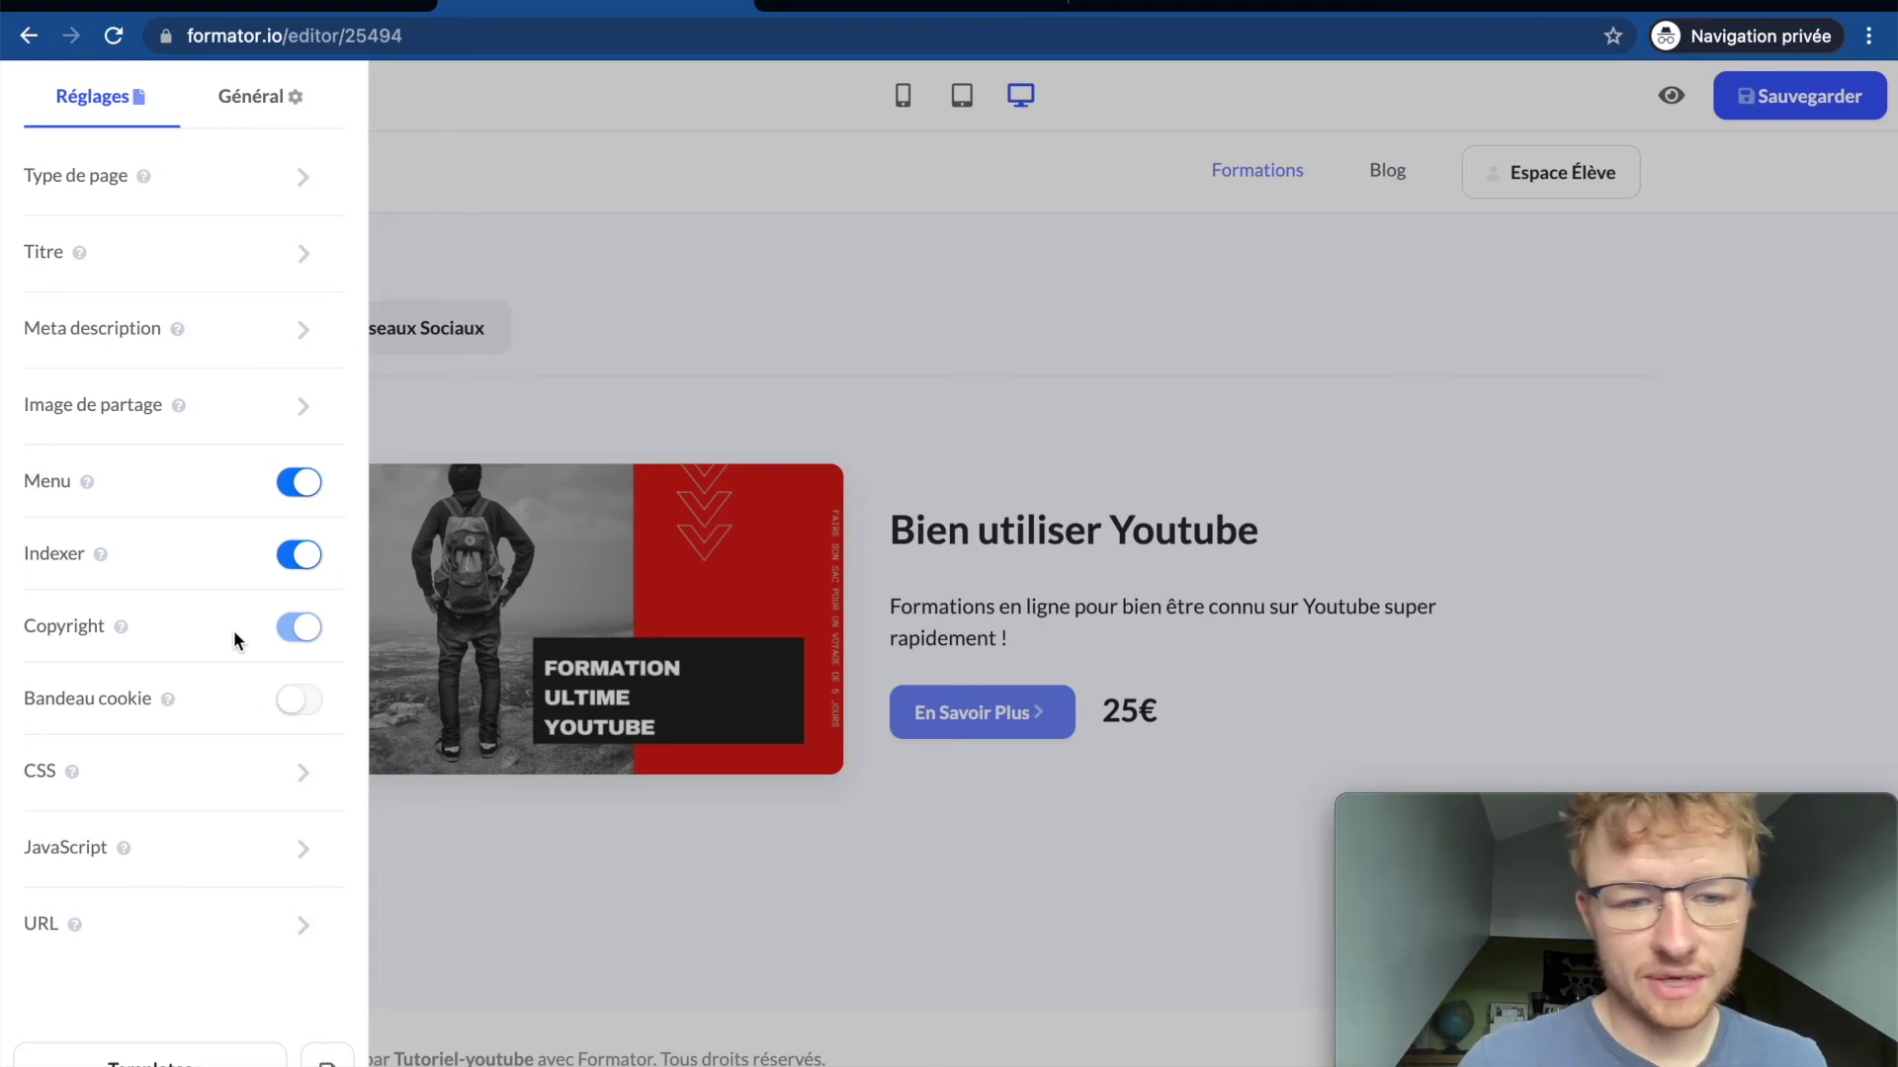
mouse_move(265, 795)
mouse_move(244, 826)
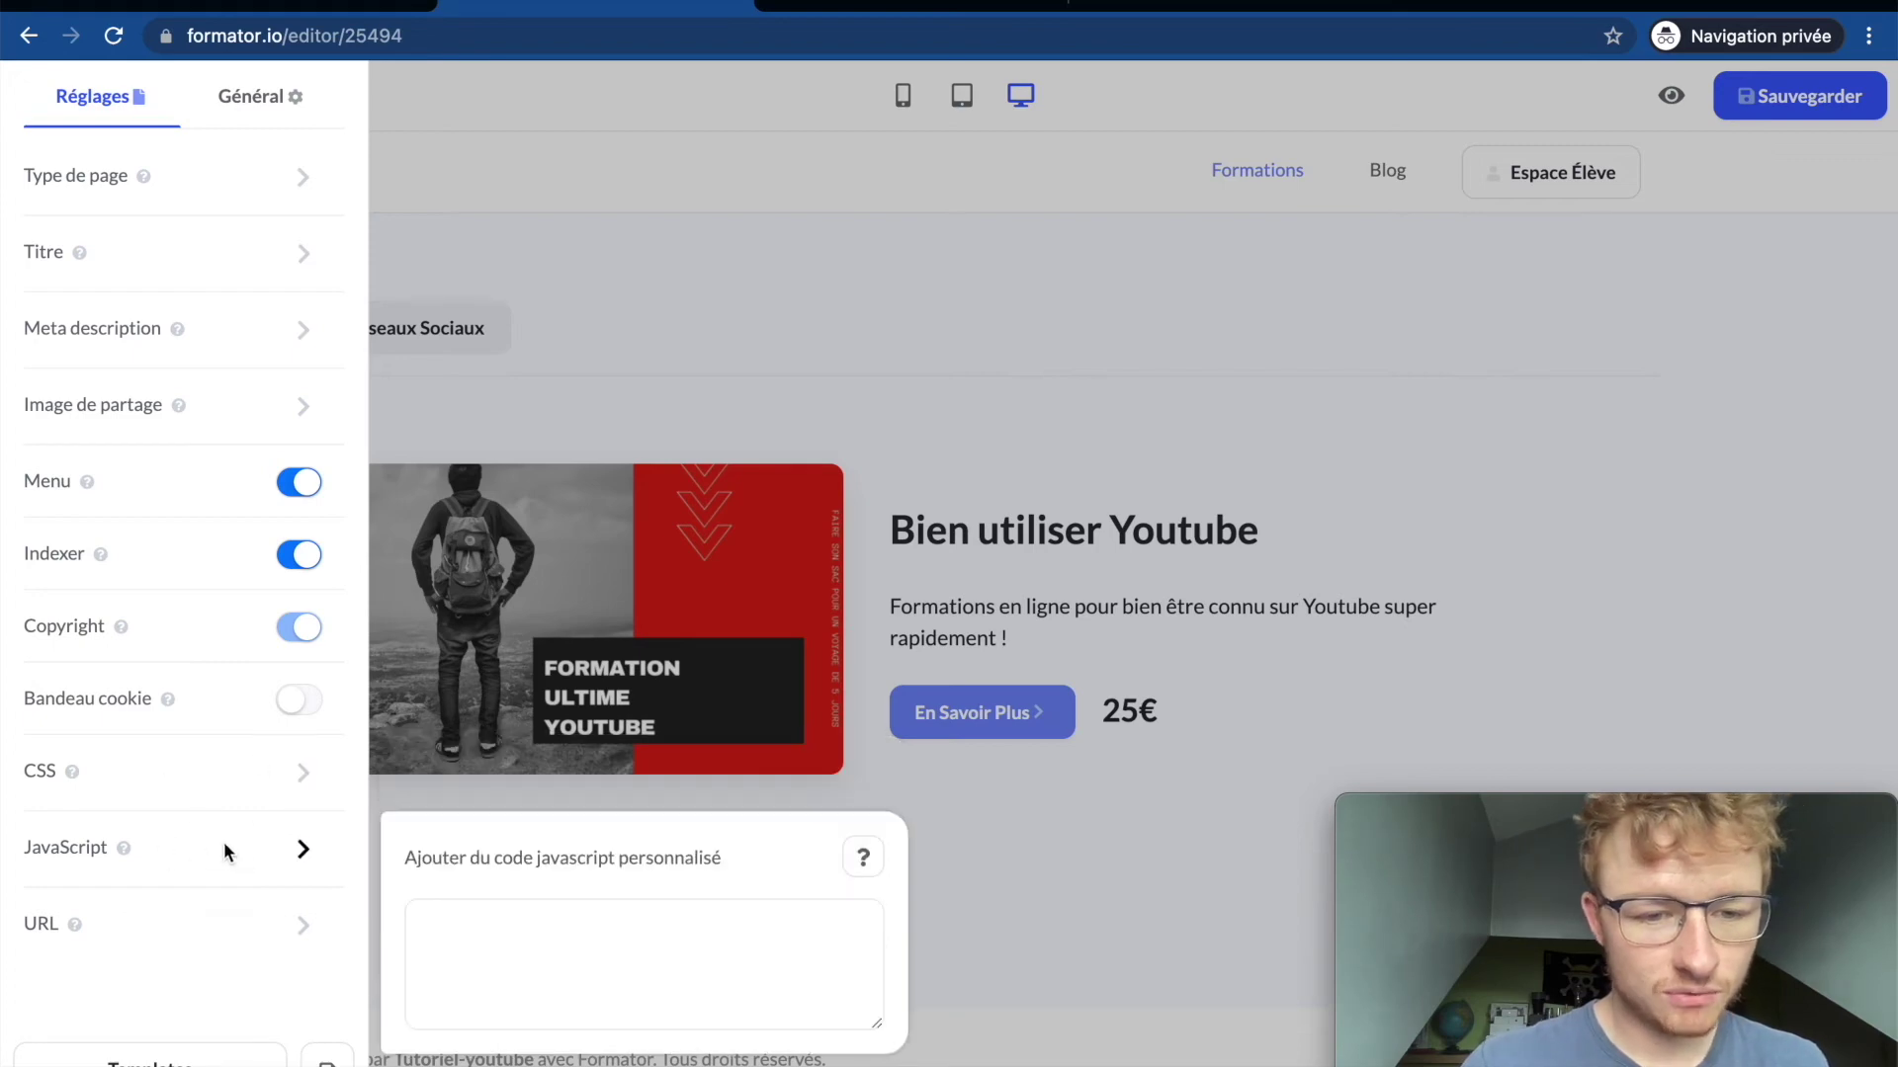
mouse_move(129, 901)
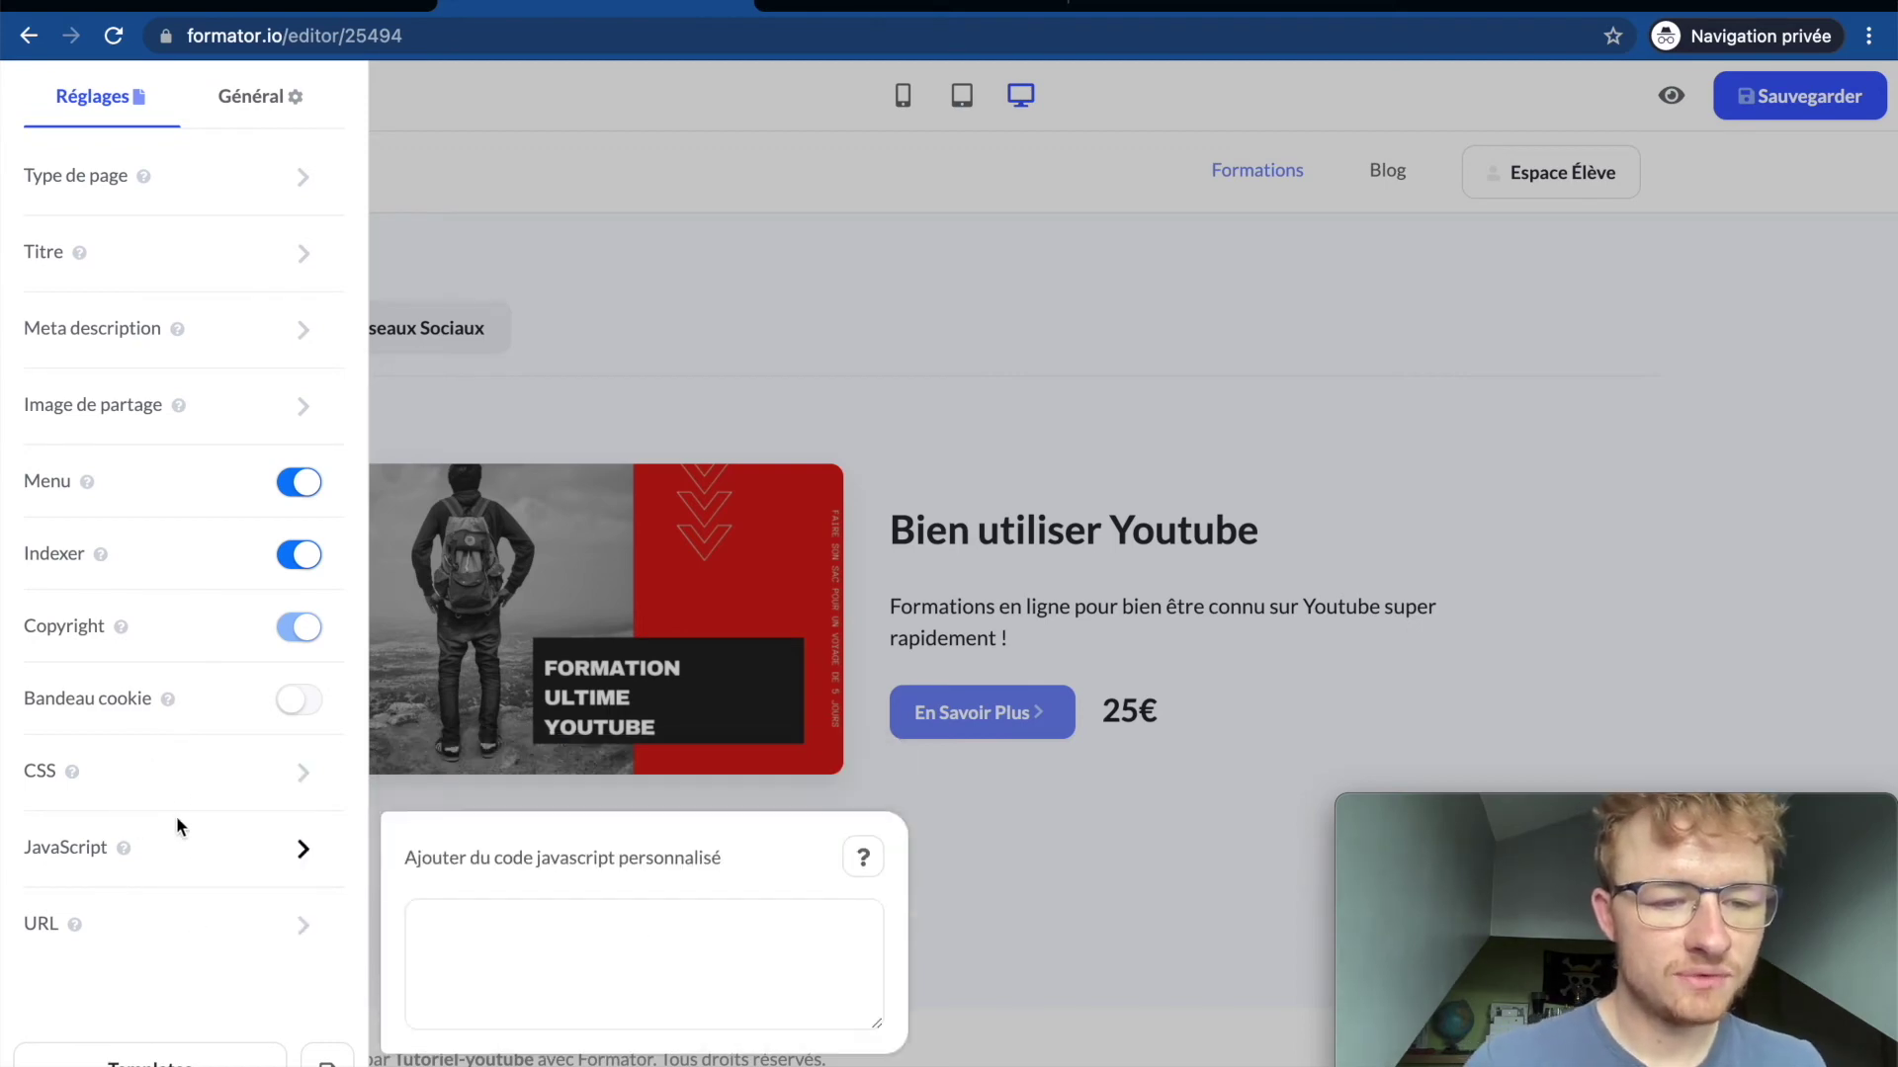
mouse_move(222, 935)
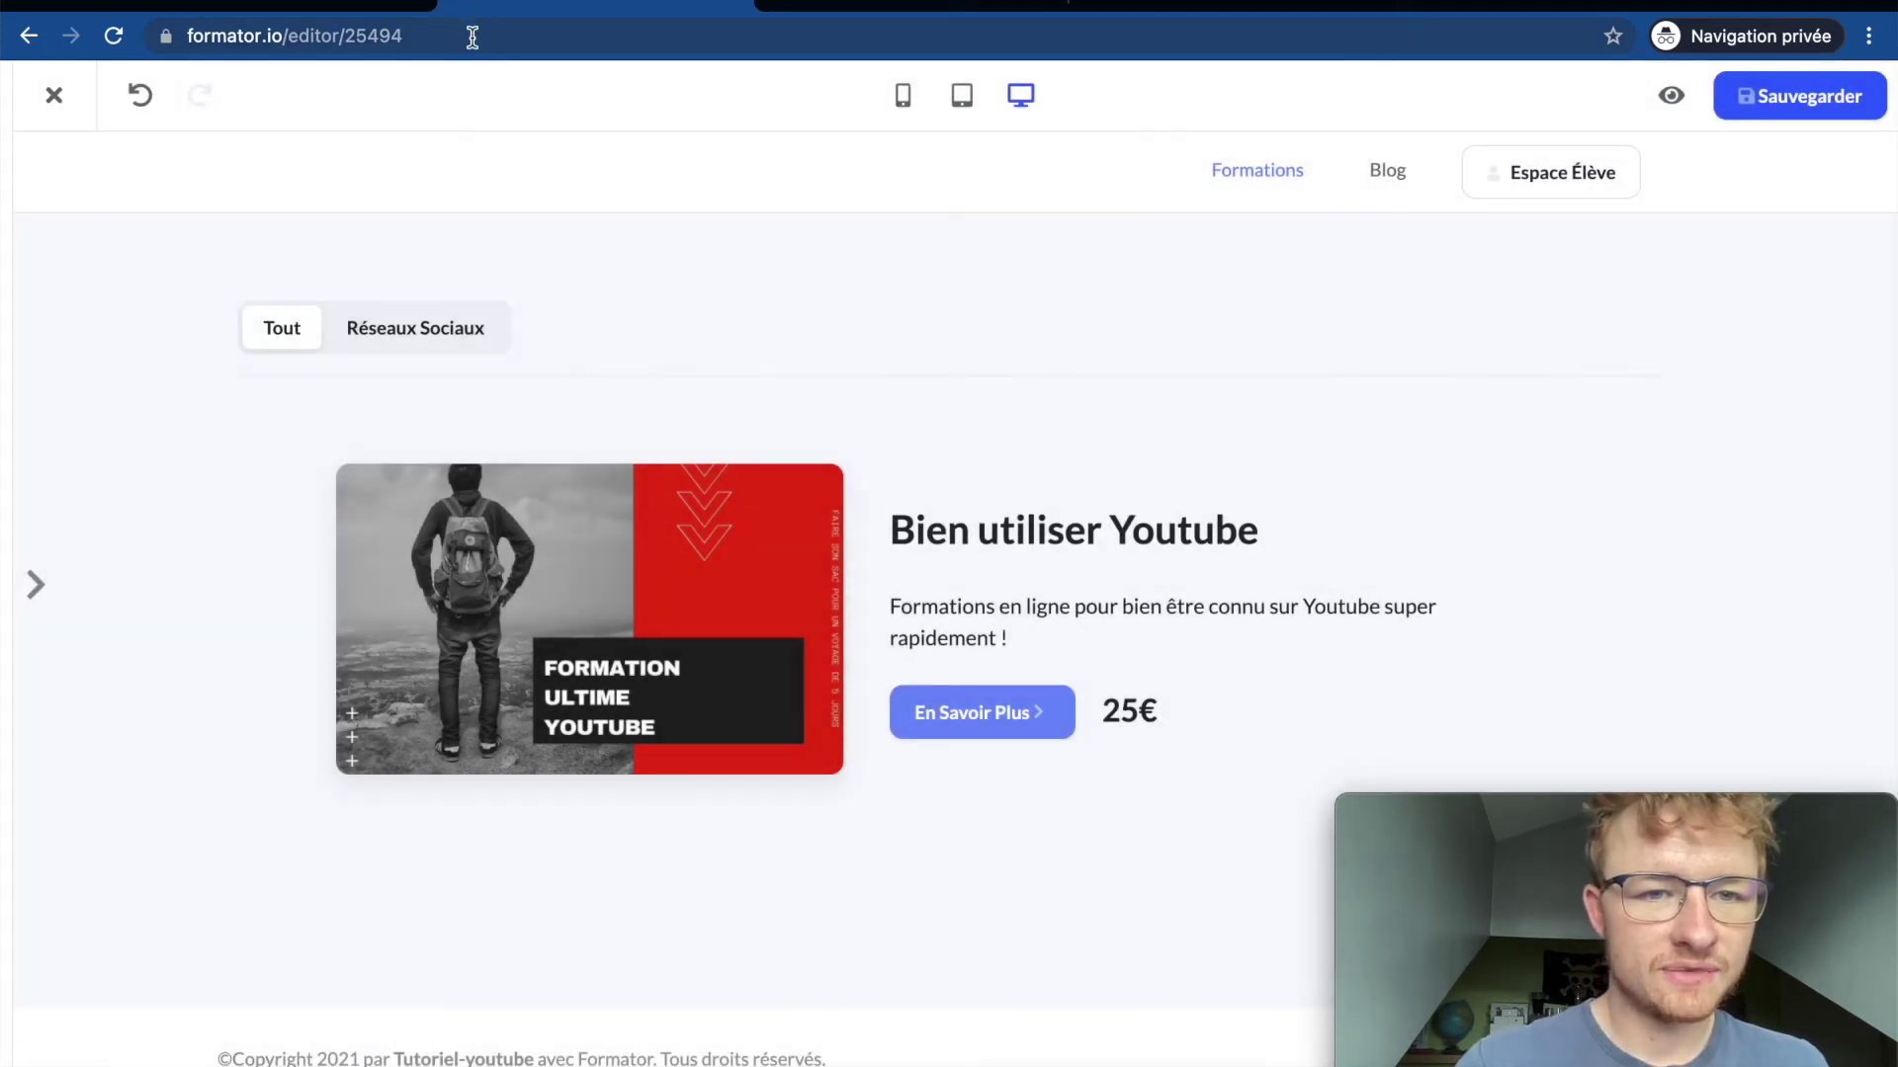
Step: View the public Bien utiliser Youtube course page via En Savoir Plus, then return to the editor tab
click(473, 37)
click(843, 8)
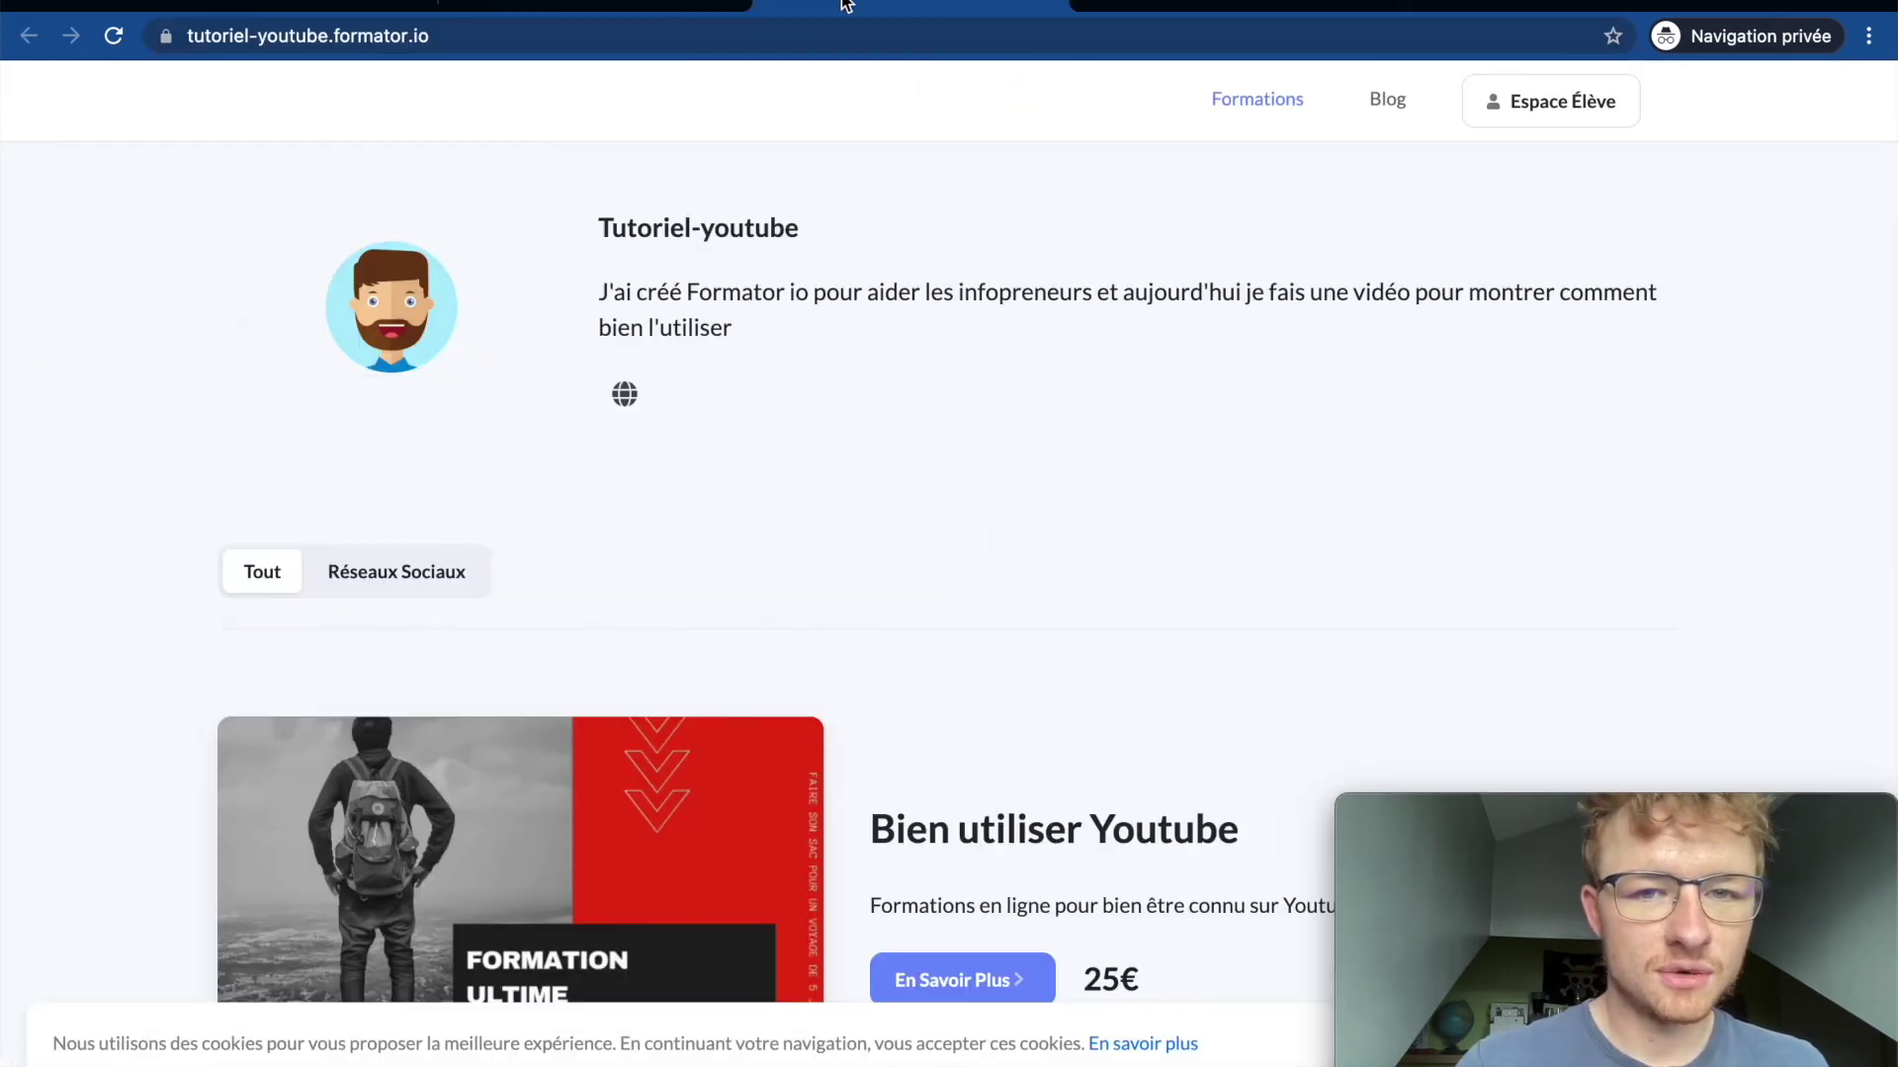
click(506, 37)
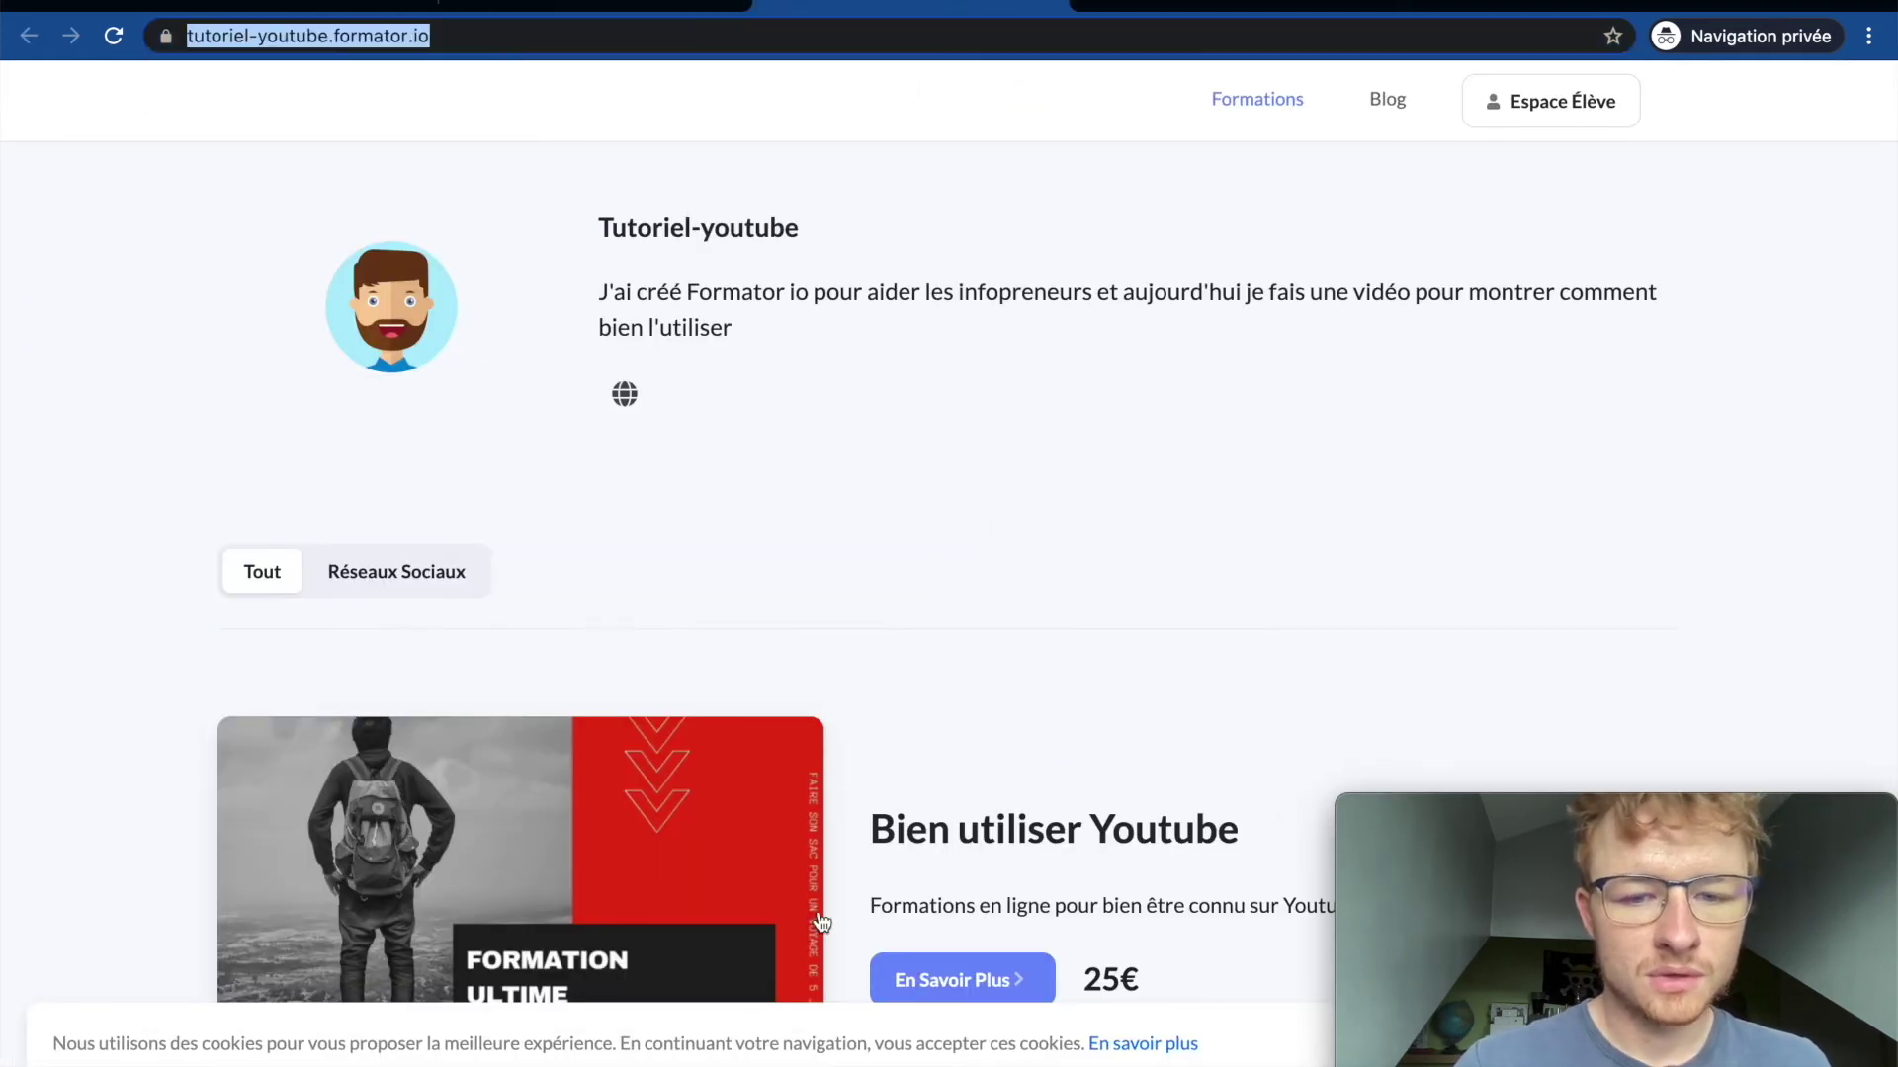
click(999, 979)
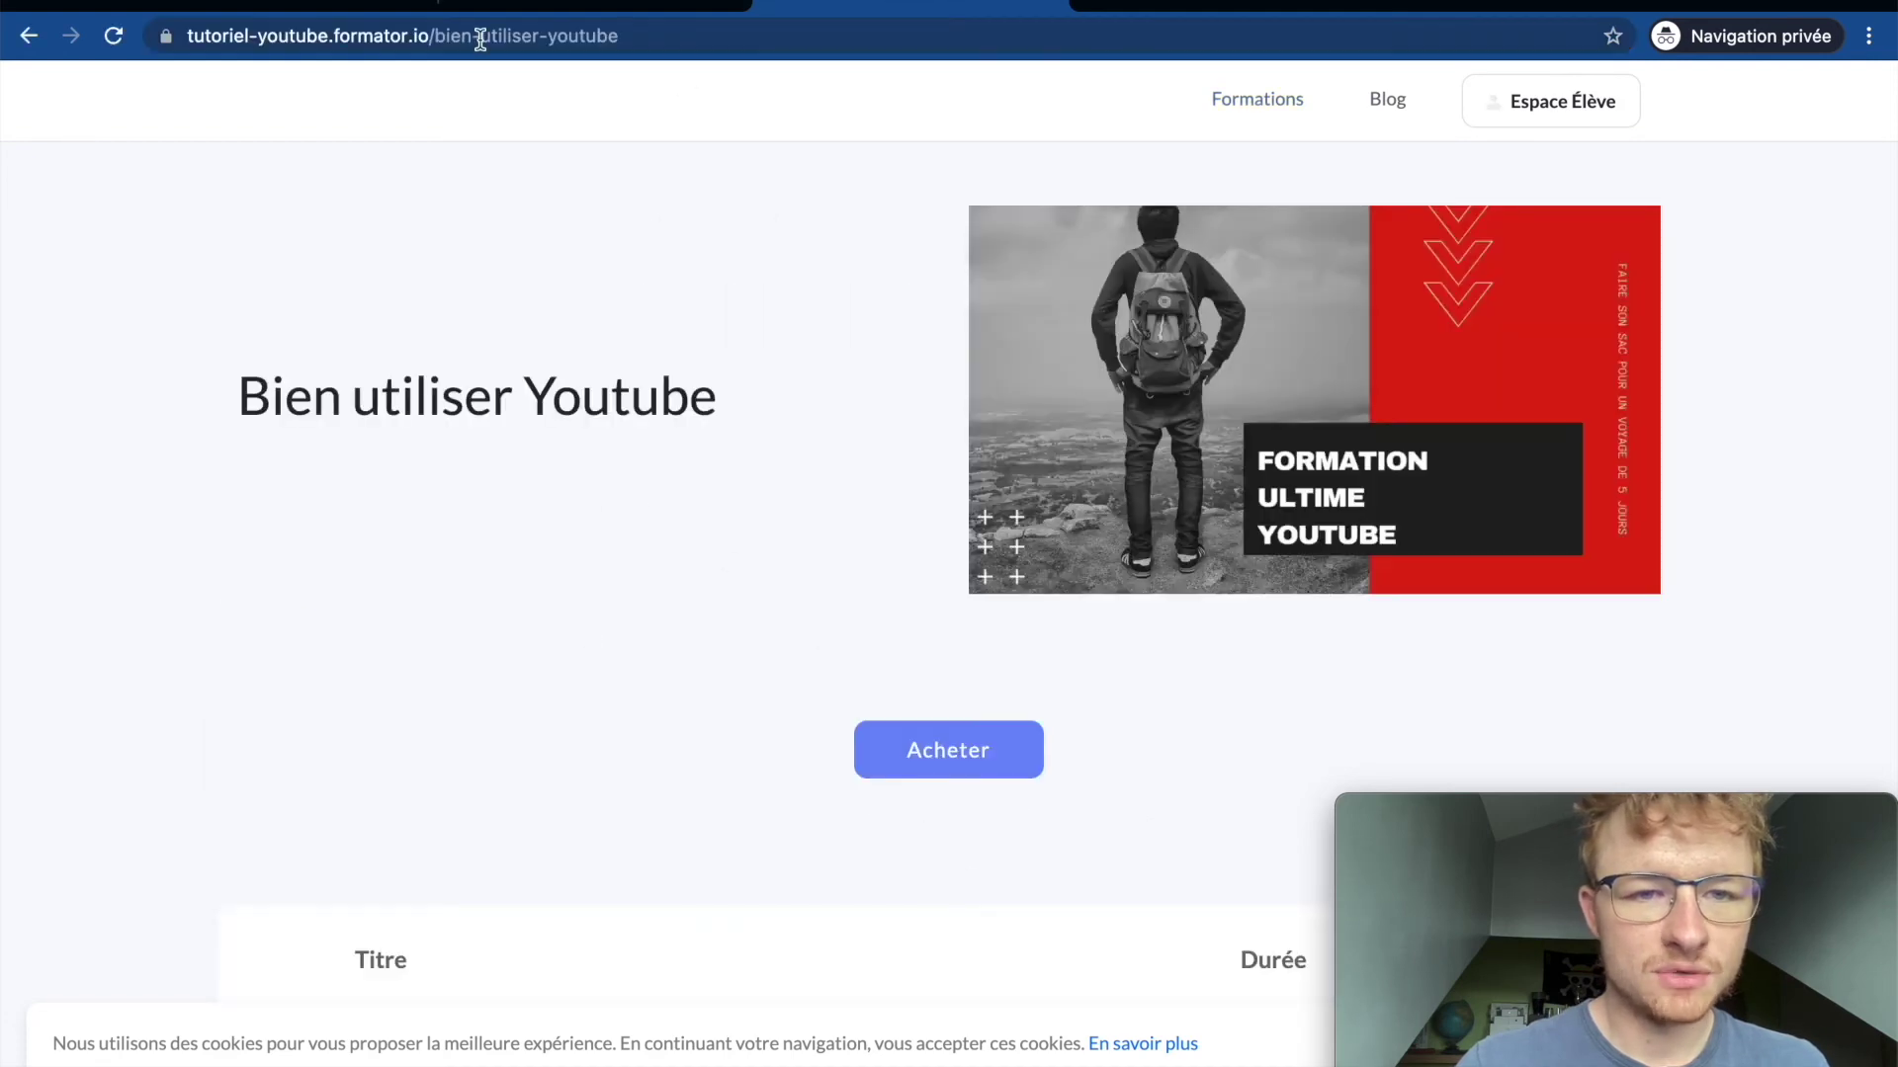
click(695, 36)
click(672, 37)
click(593, 8)
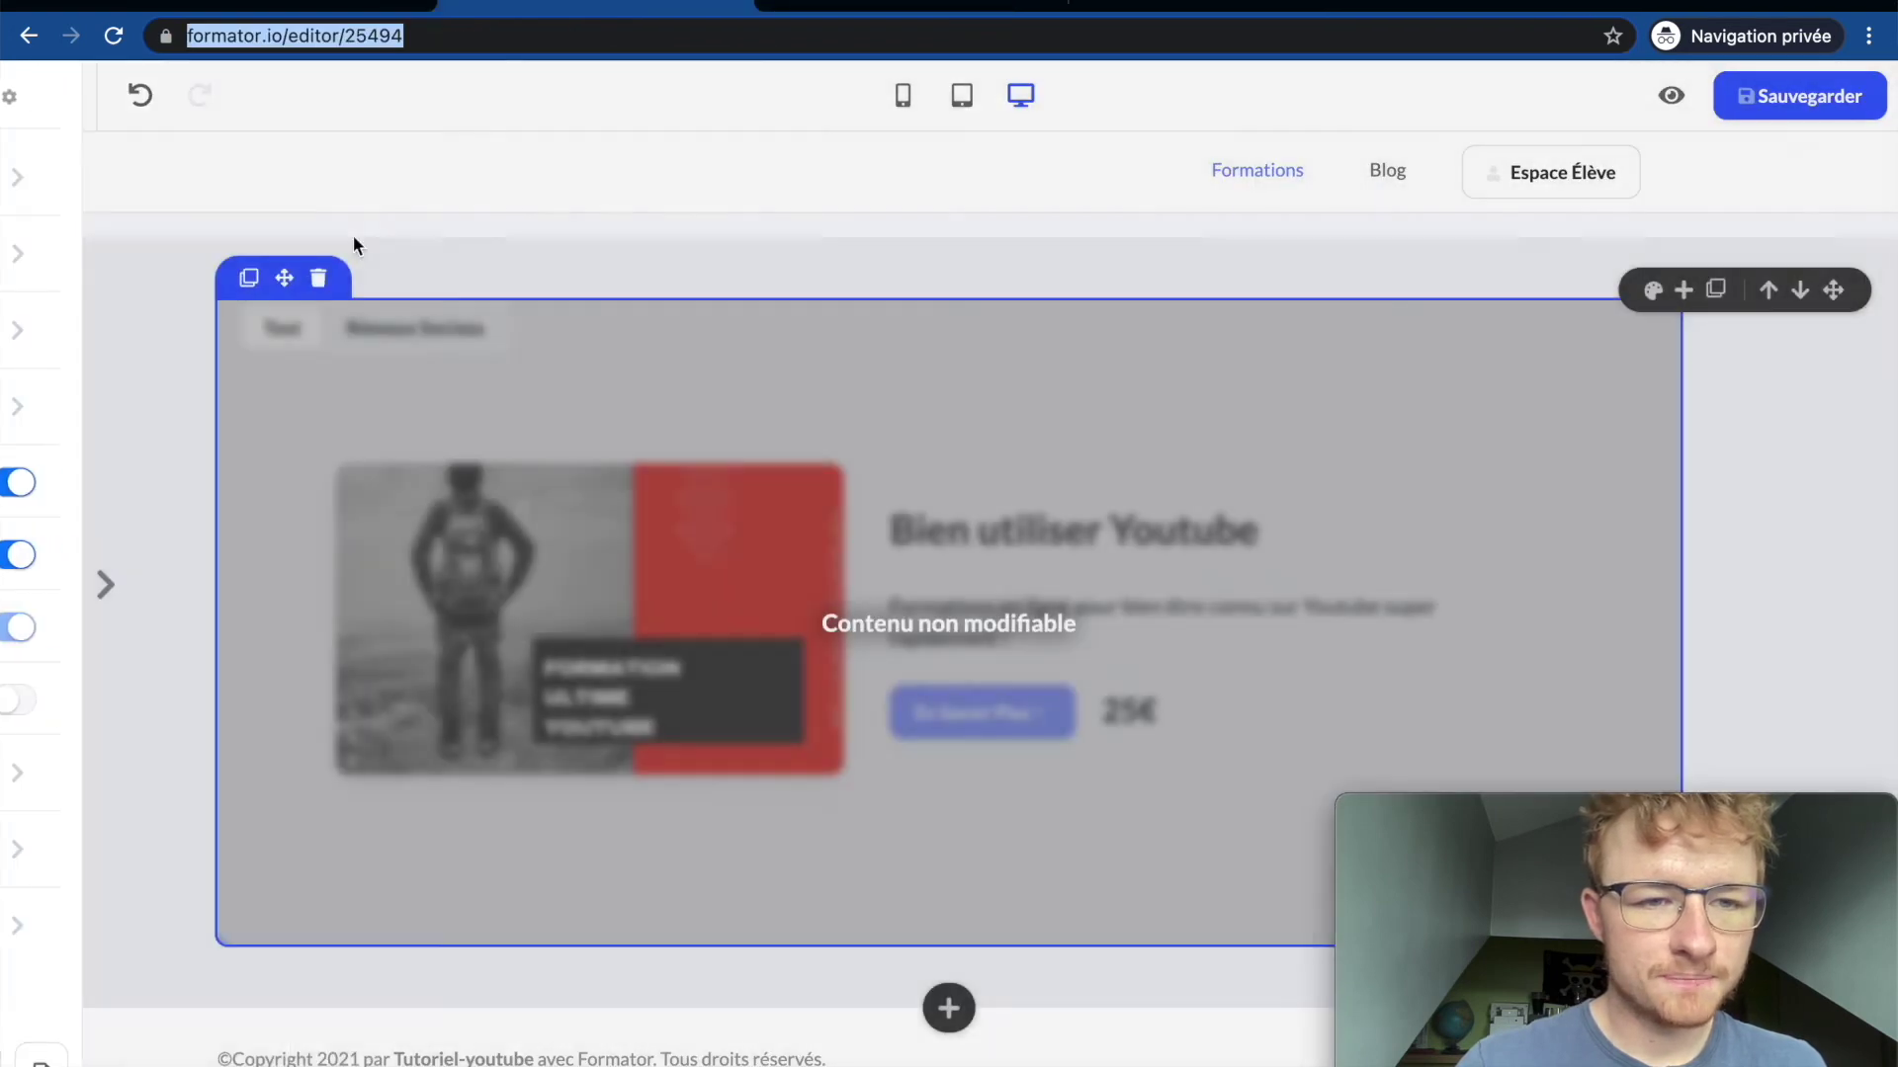
mouse_move(6, 312)
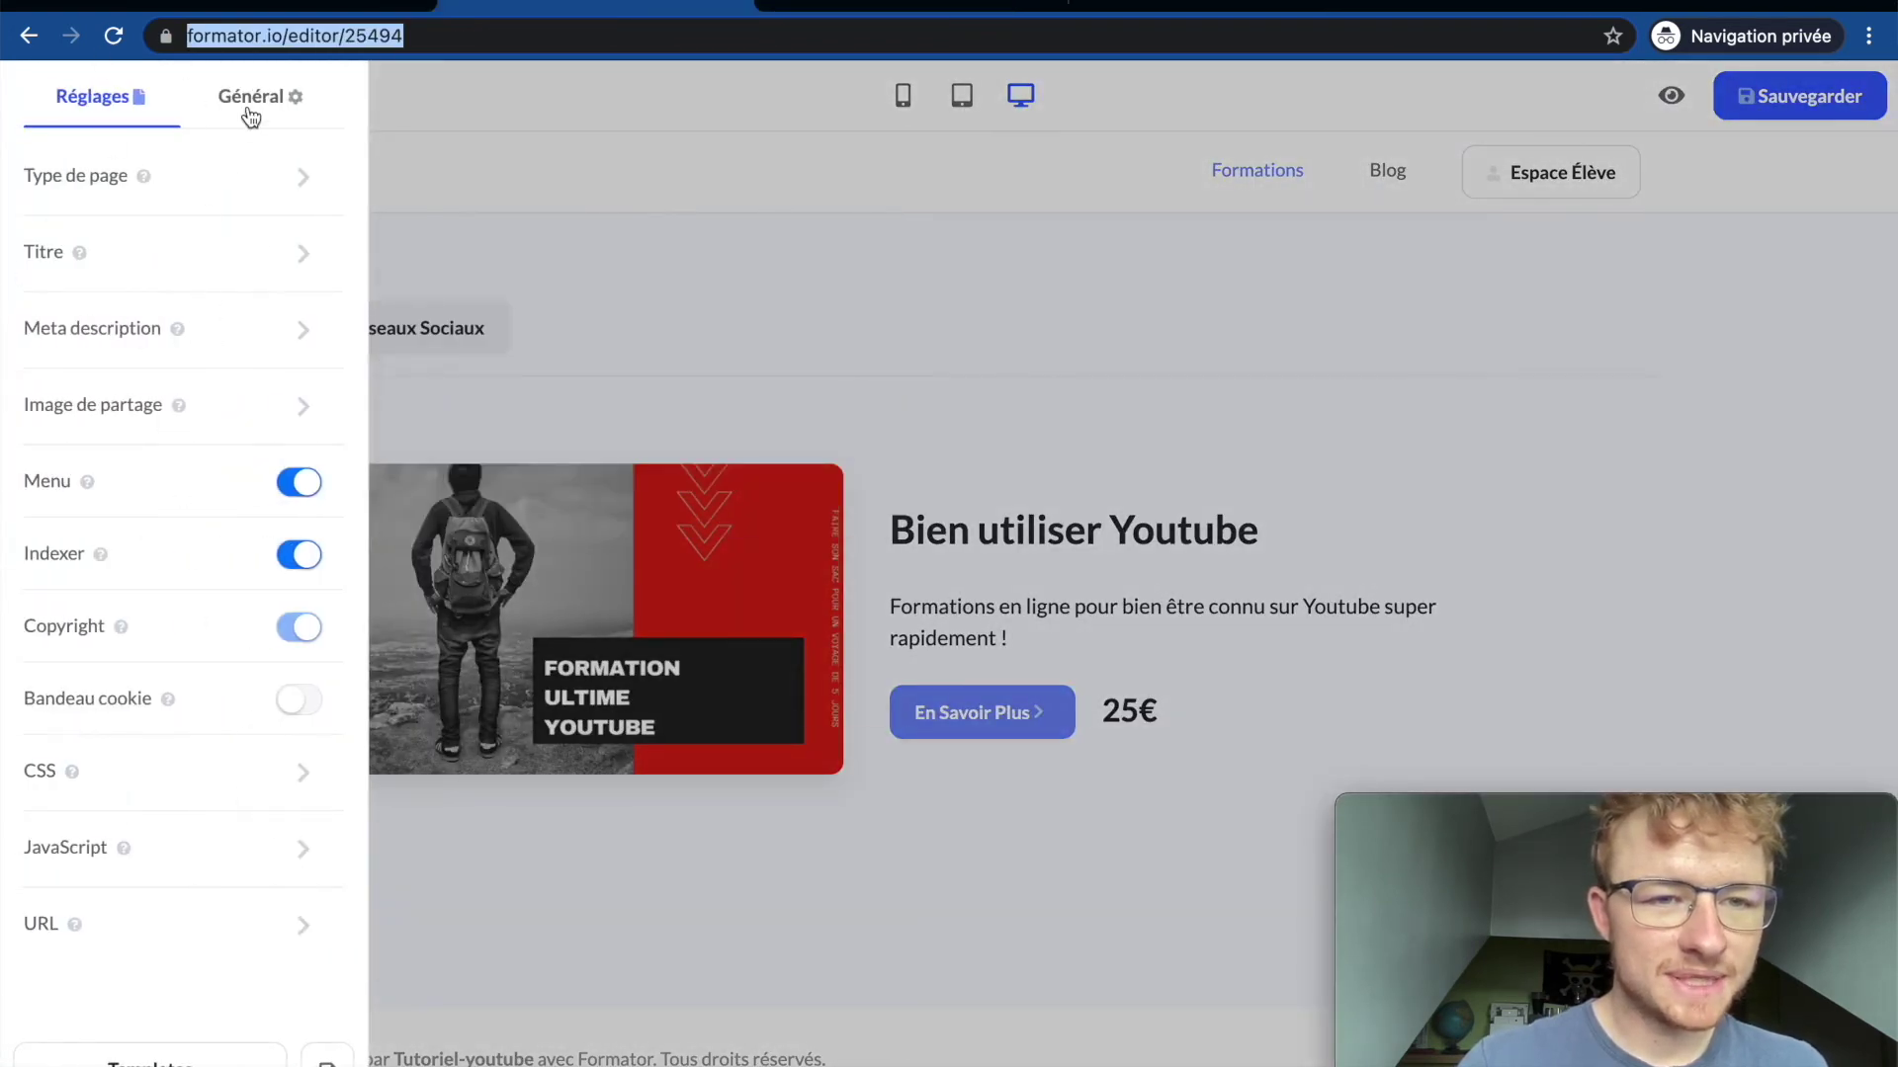
click(251, 115)
mouse_move(169, 295)
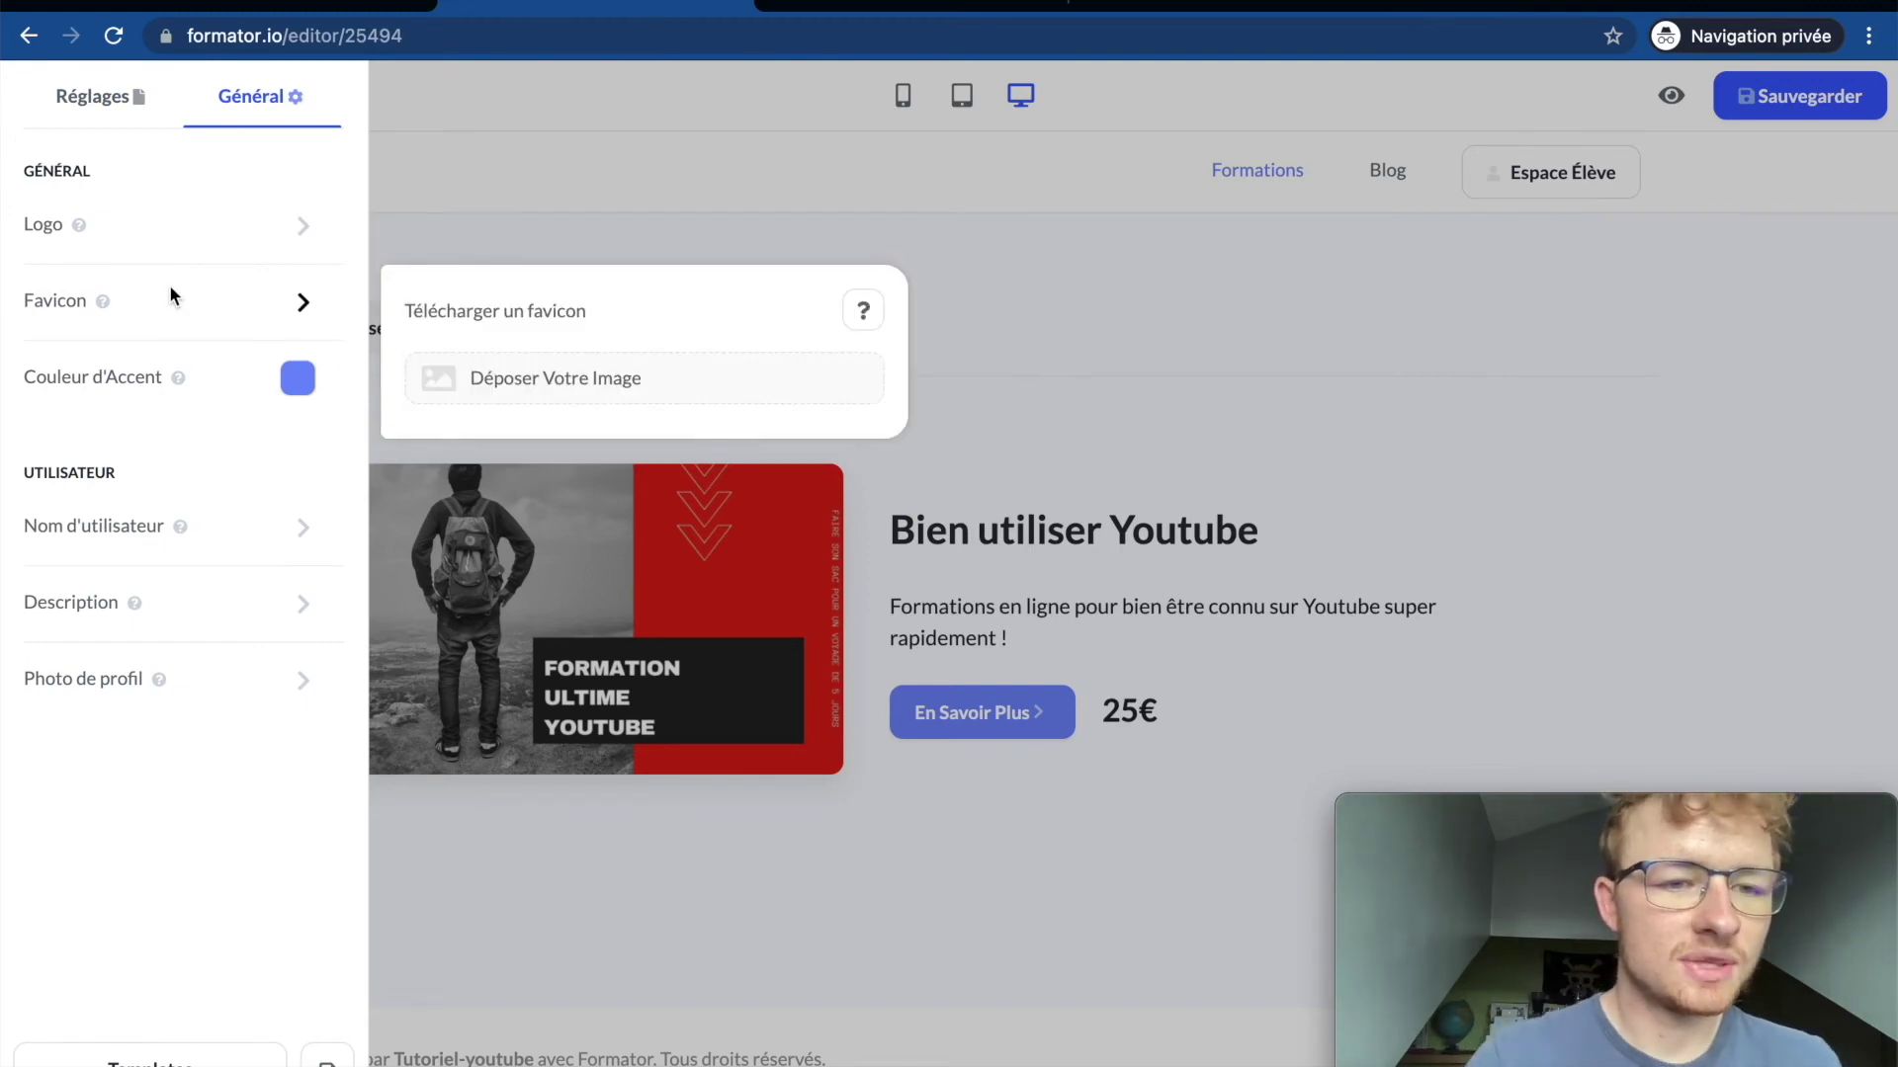
mouse_move(200, 244)
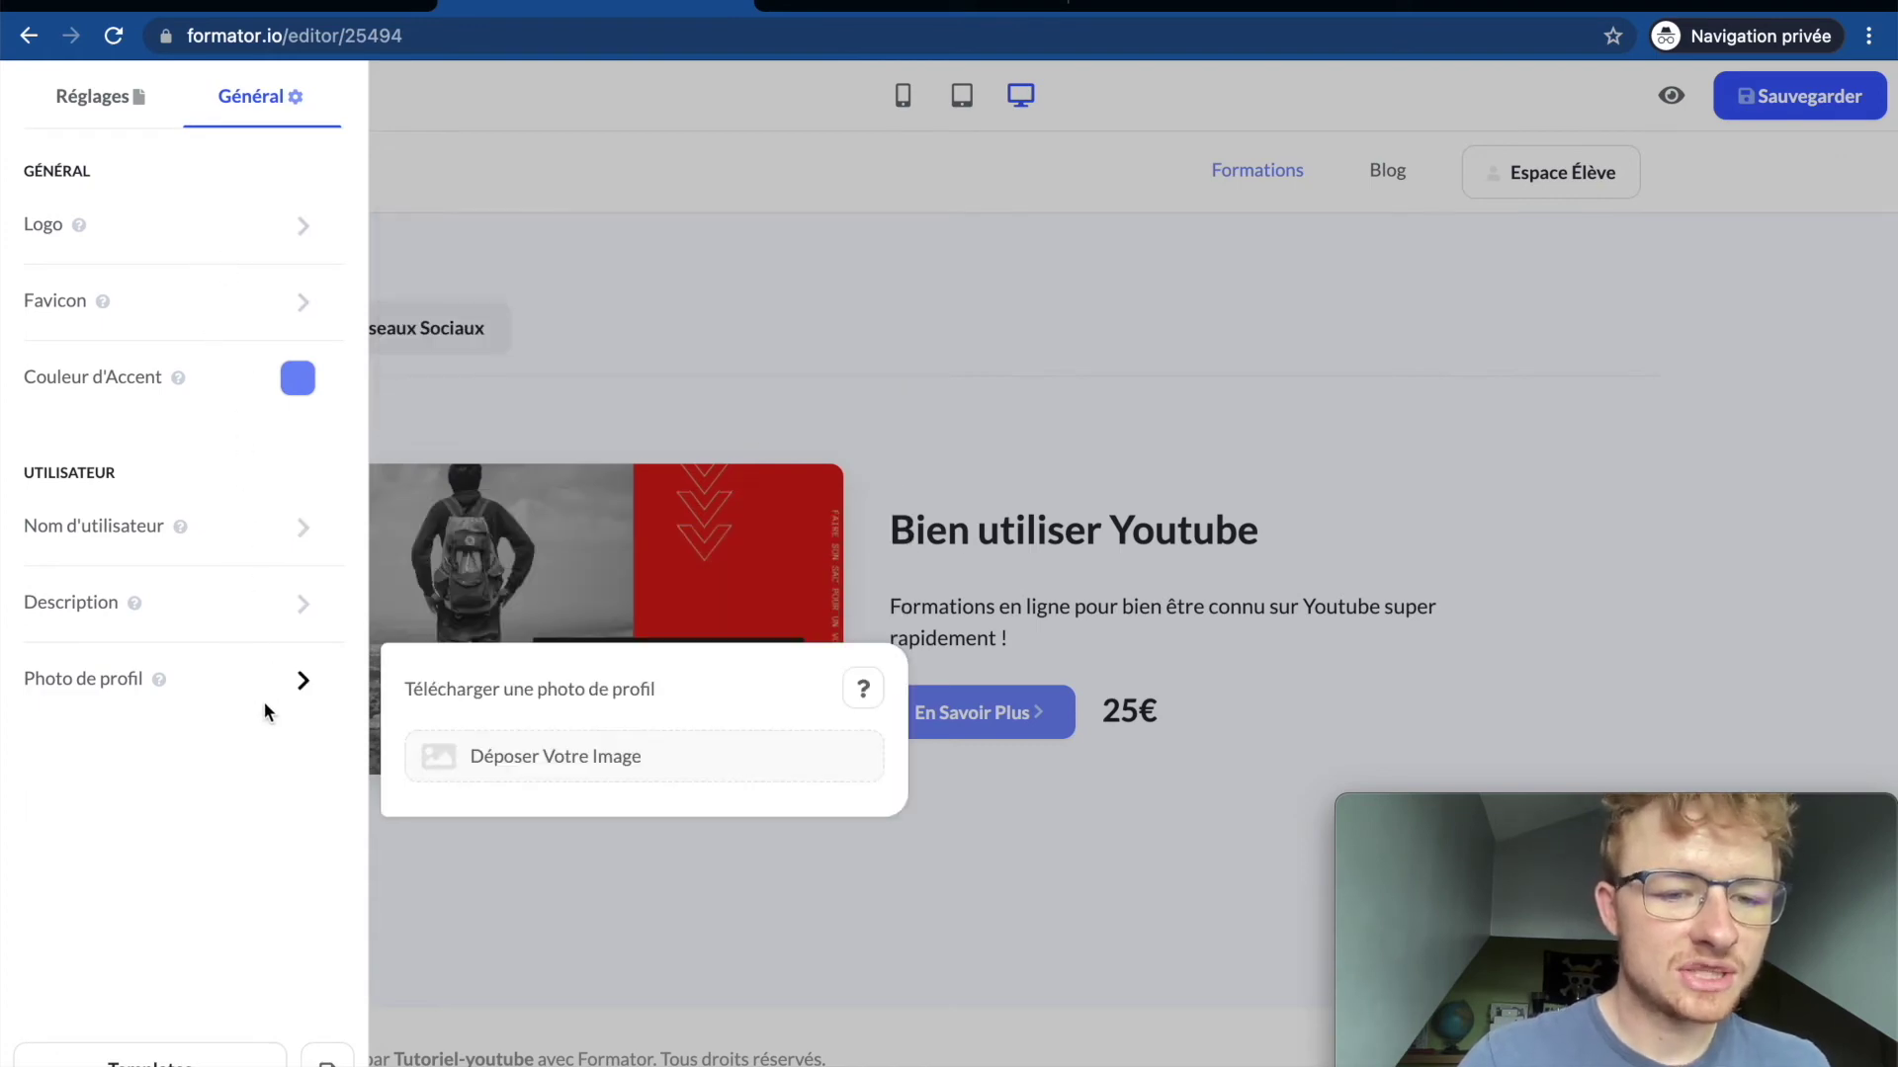
mouse_move(249, 499)
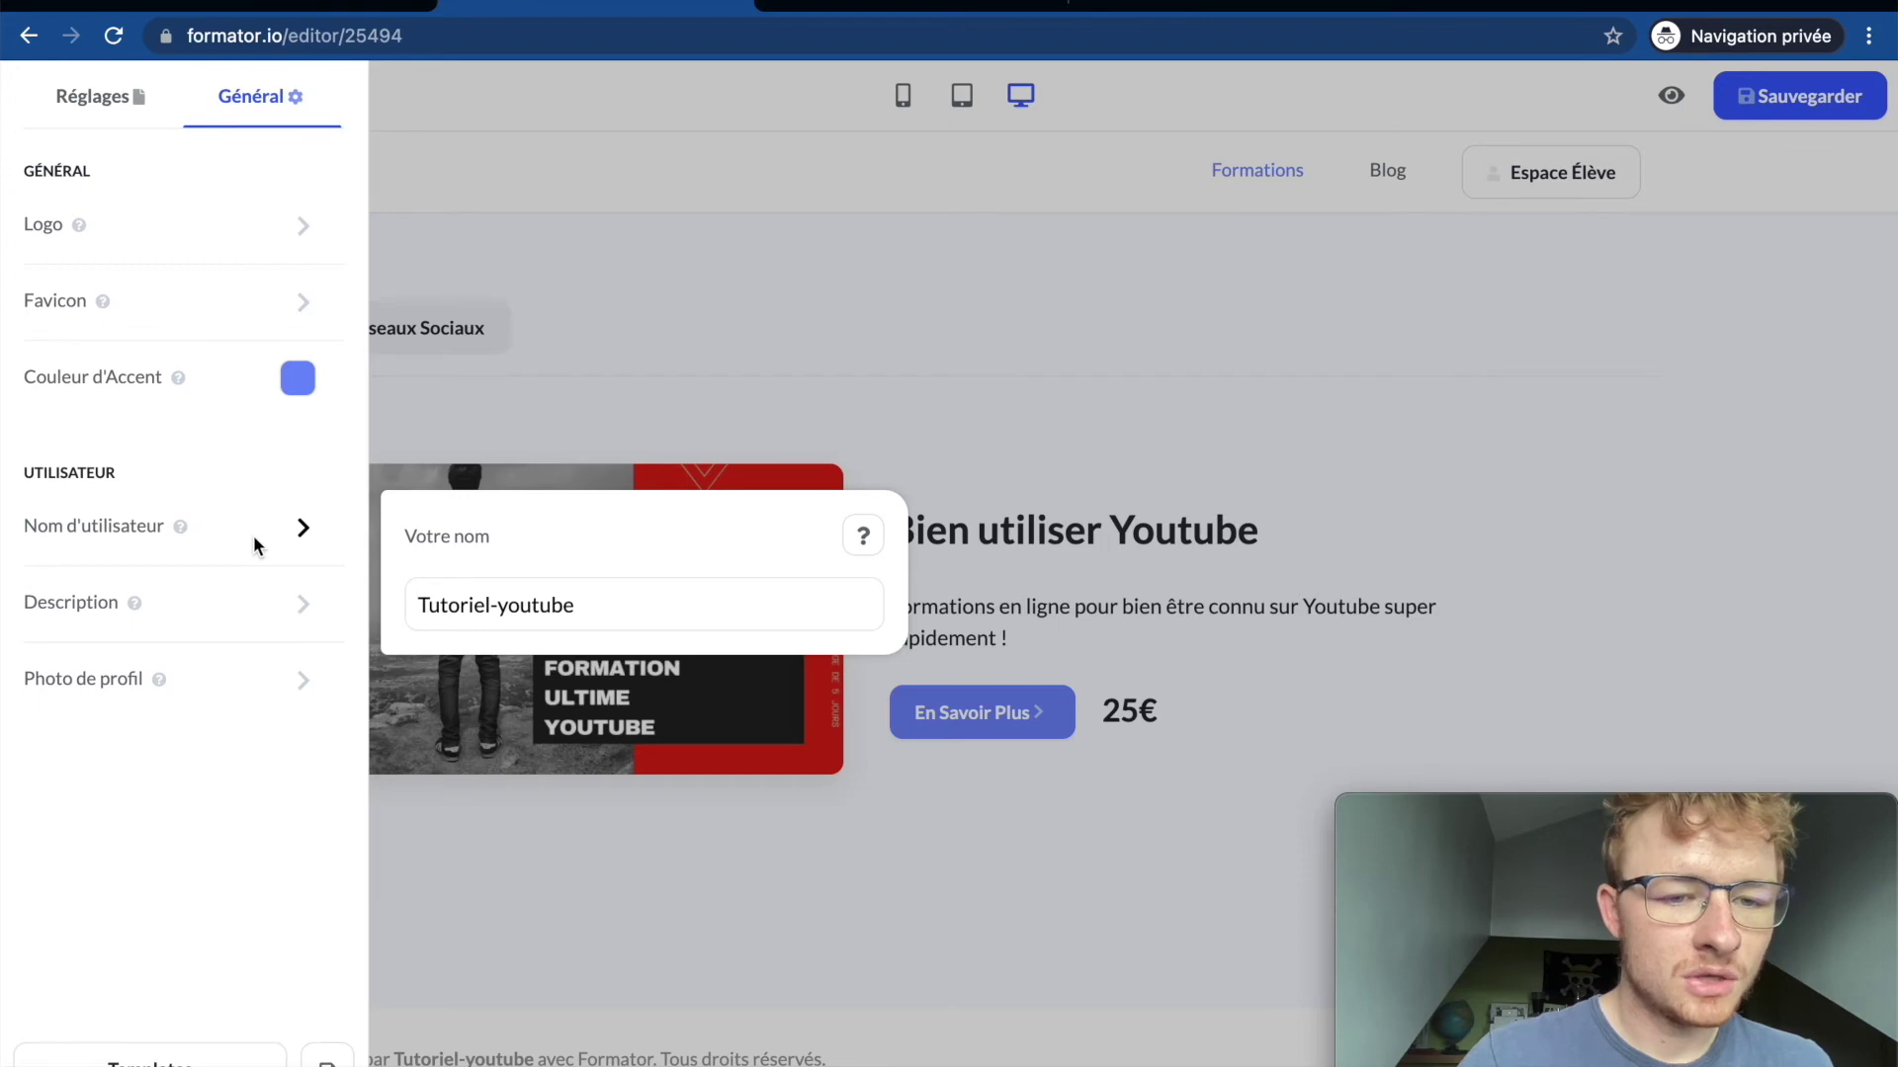
mouse_move(254, 682)
scroll(602, 392, up, 7)
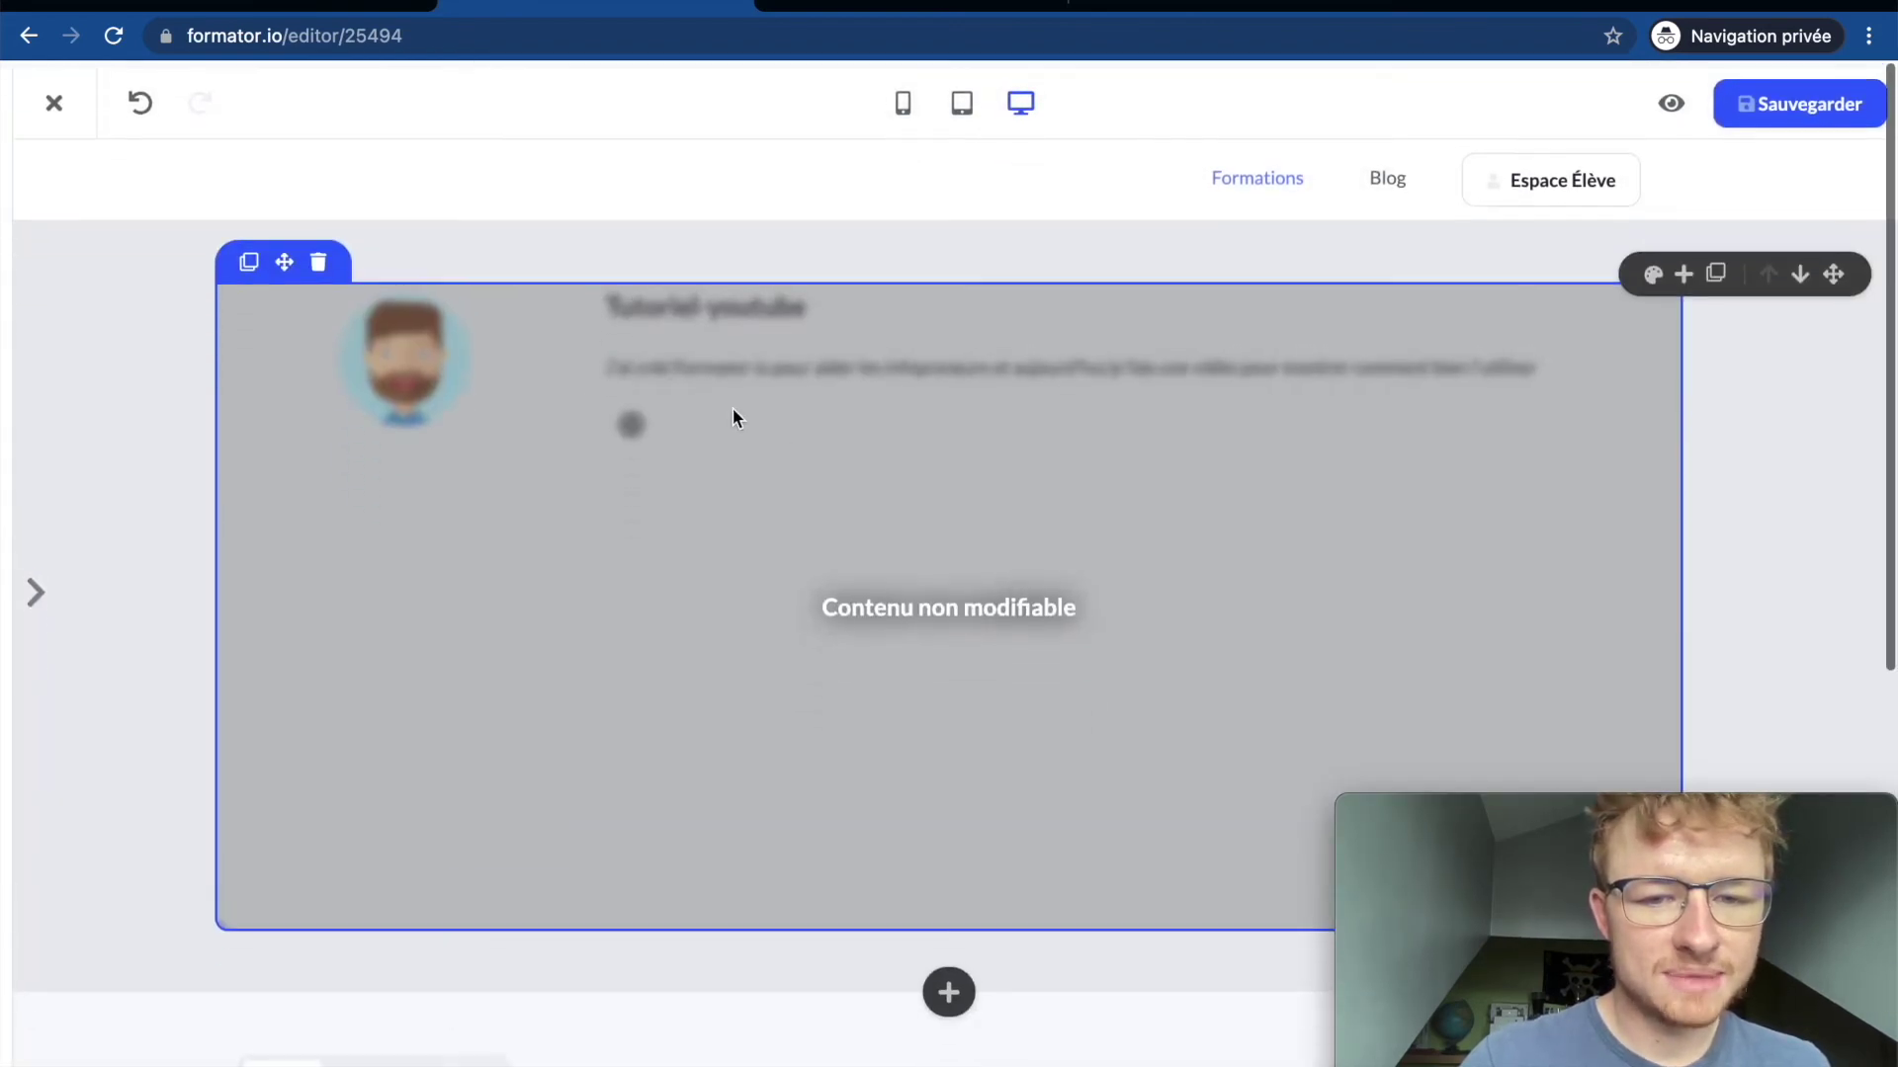
mouse_move(4, 338)
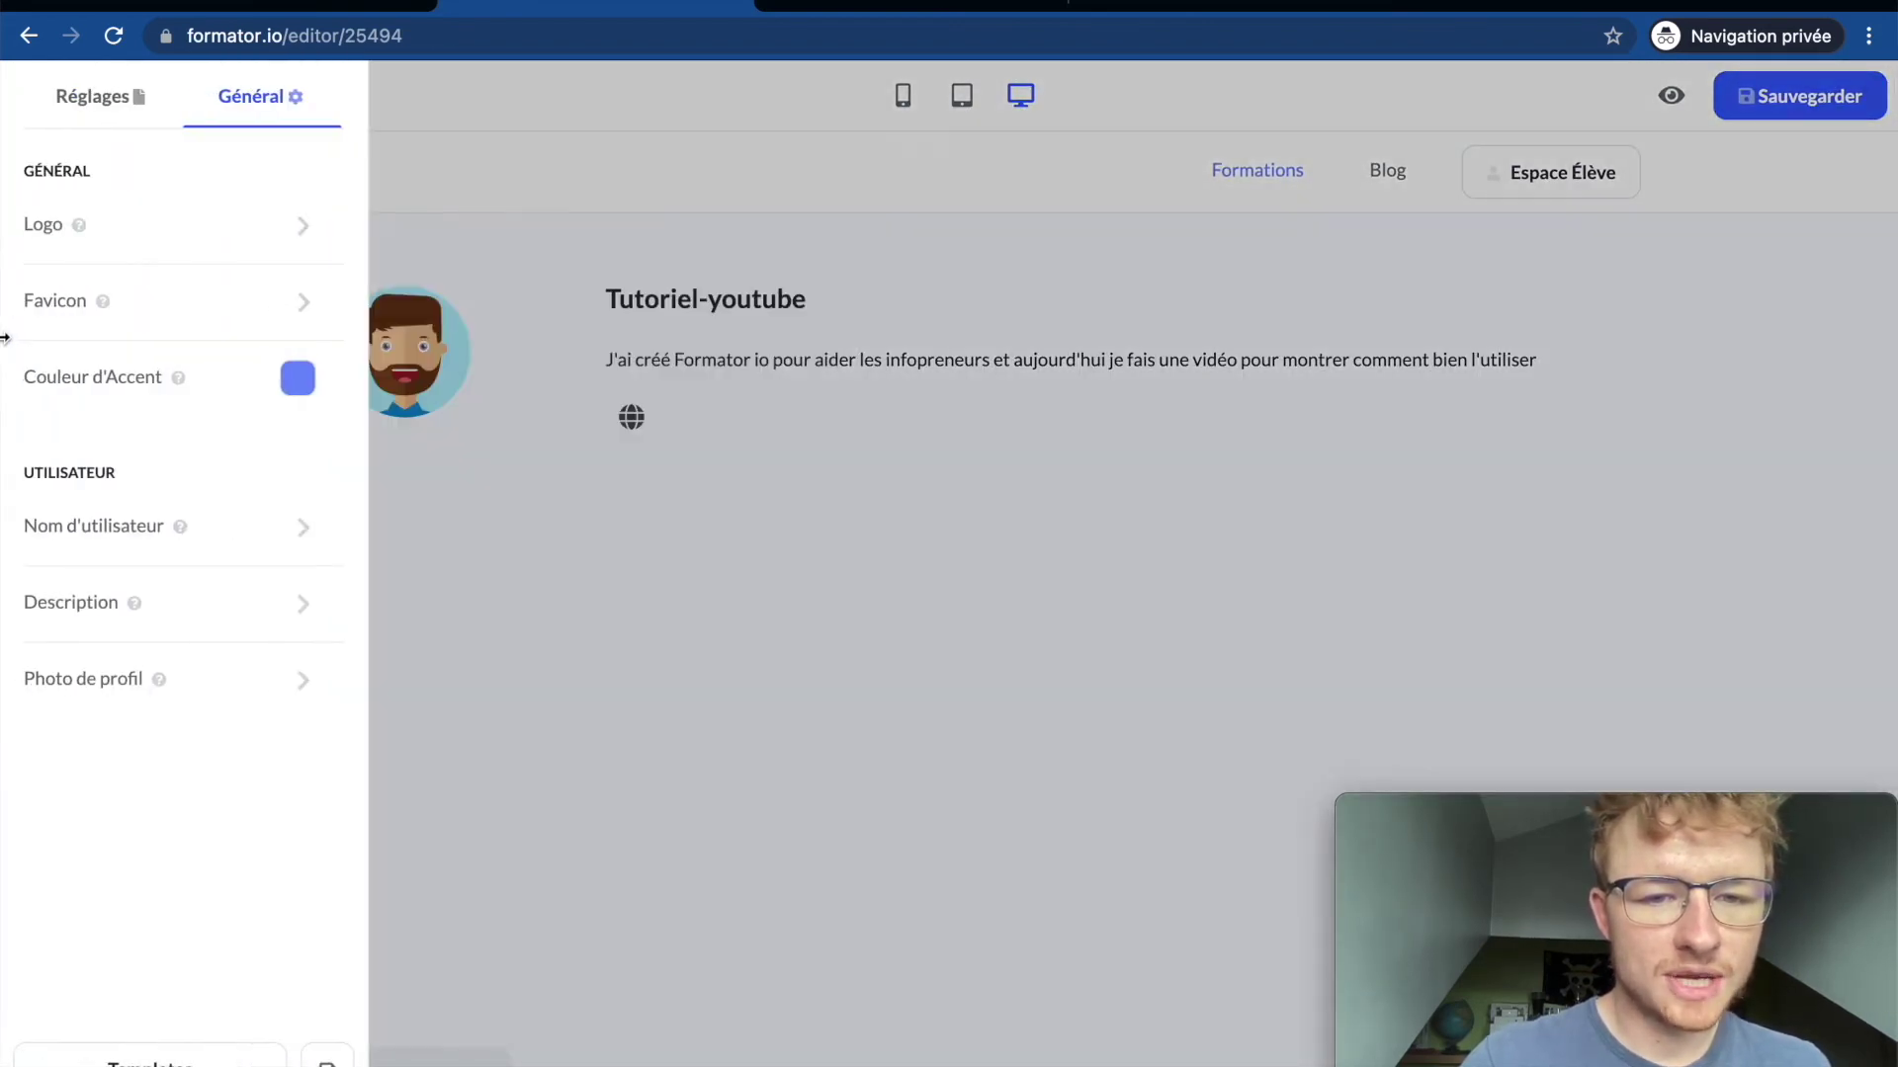
click(296, 378)
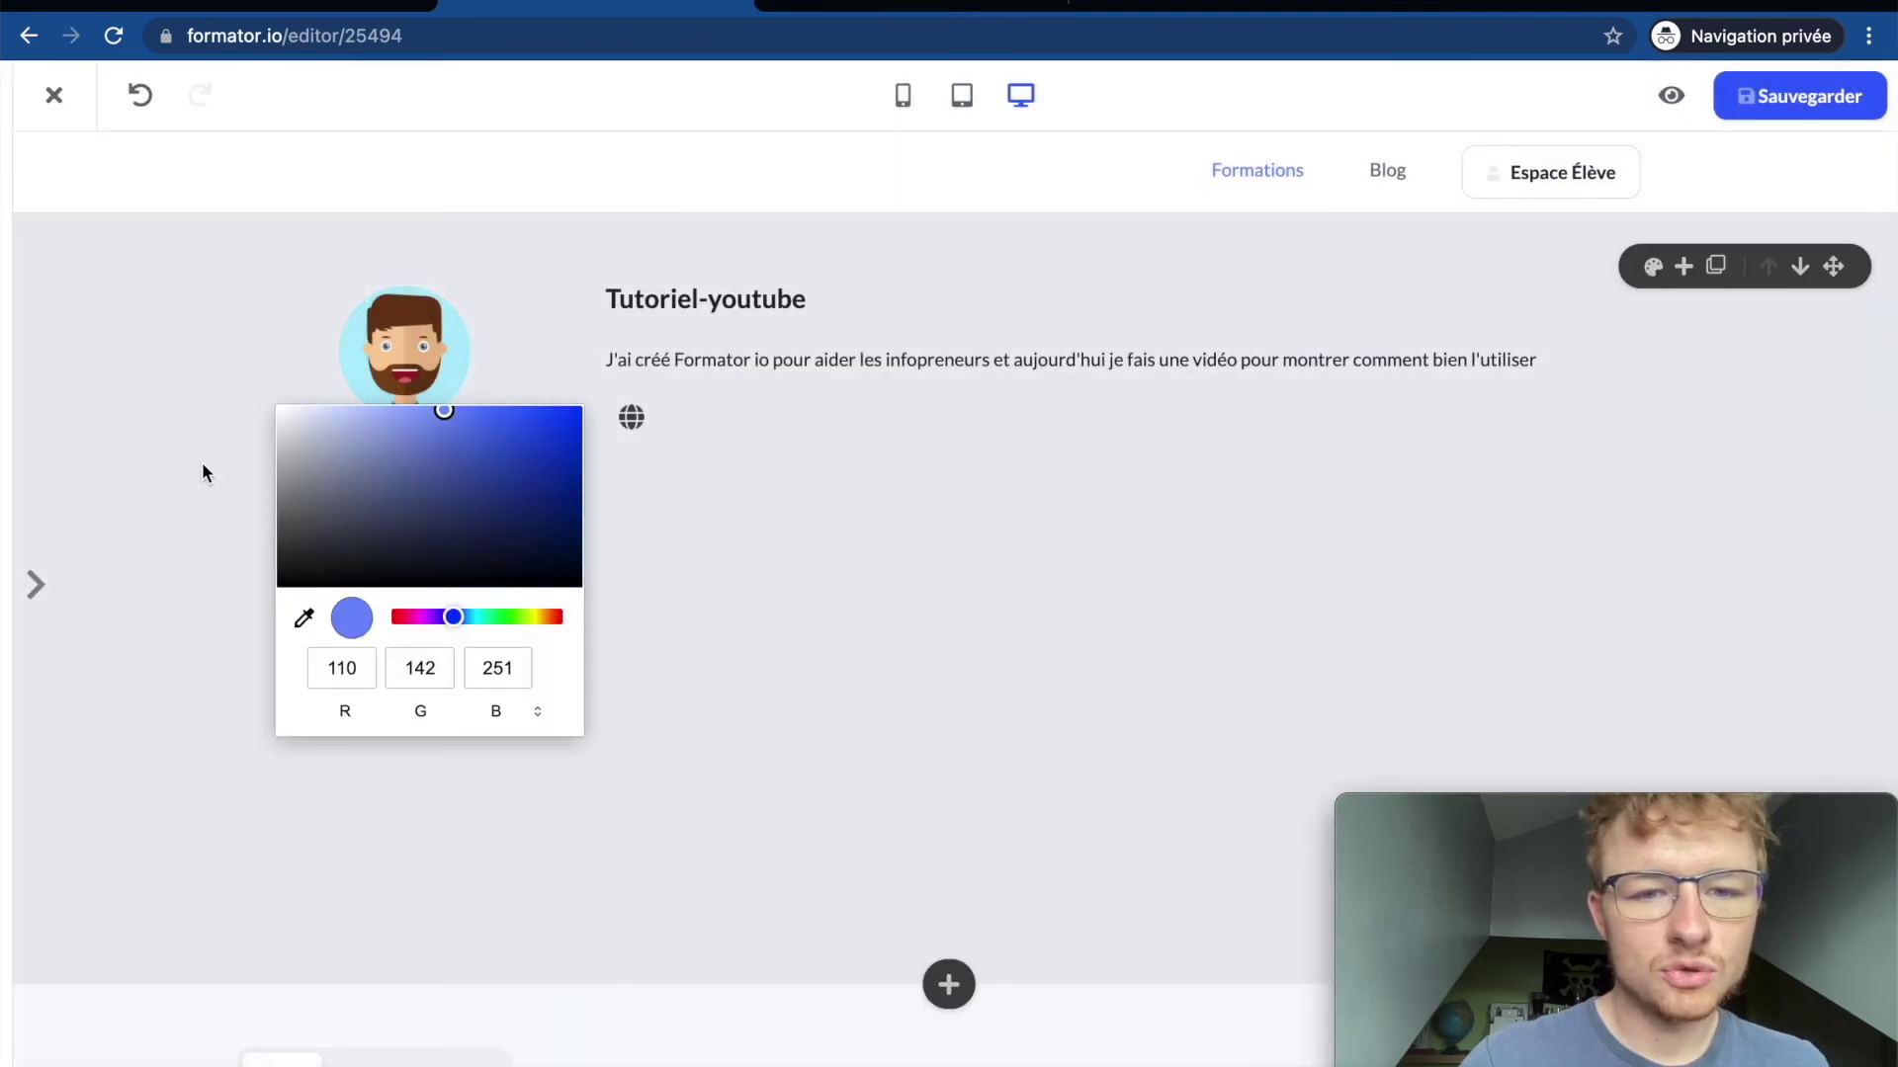
click(201, 465)
scroll(852, 553, down, 7)
scroll(852, 554, up, 7)
mouse_move(6, 373)
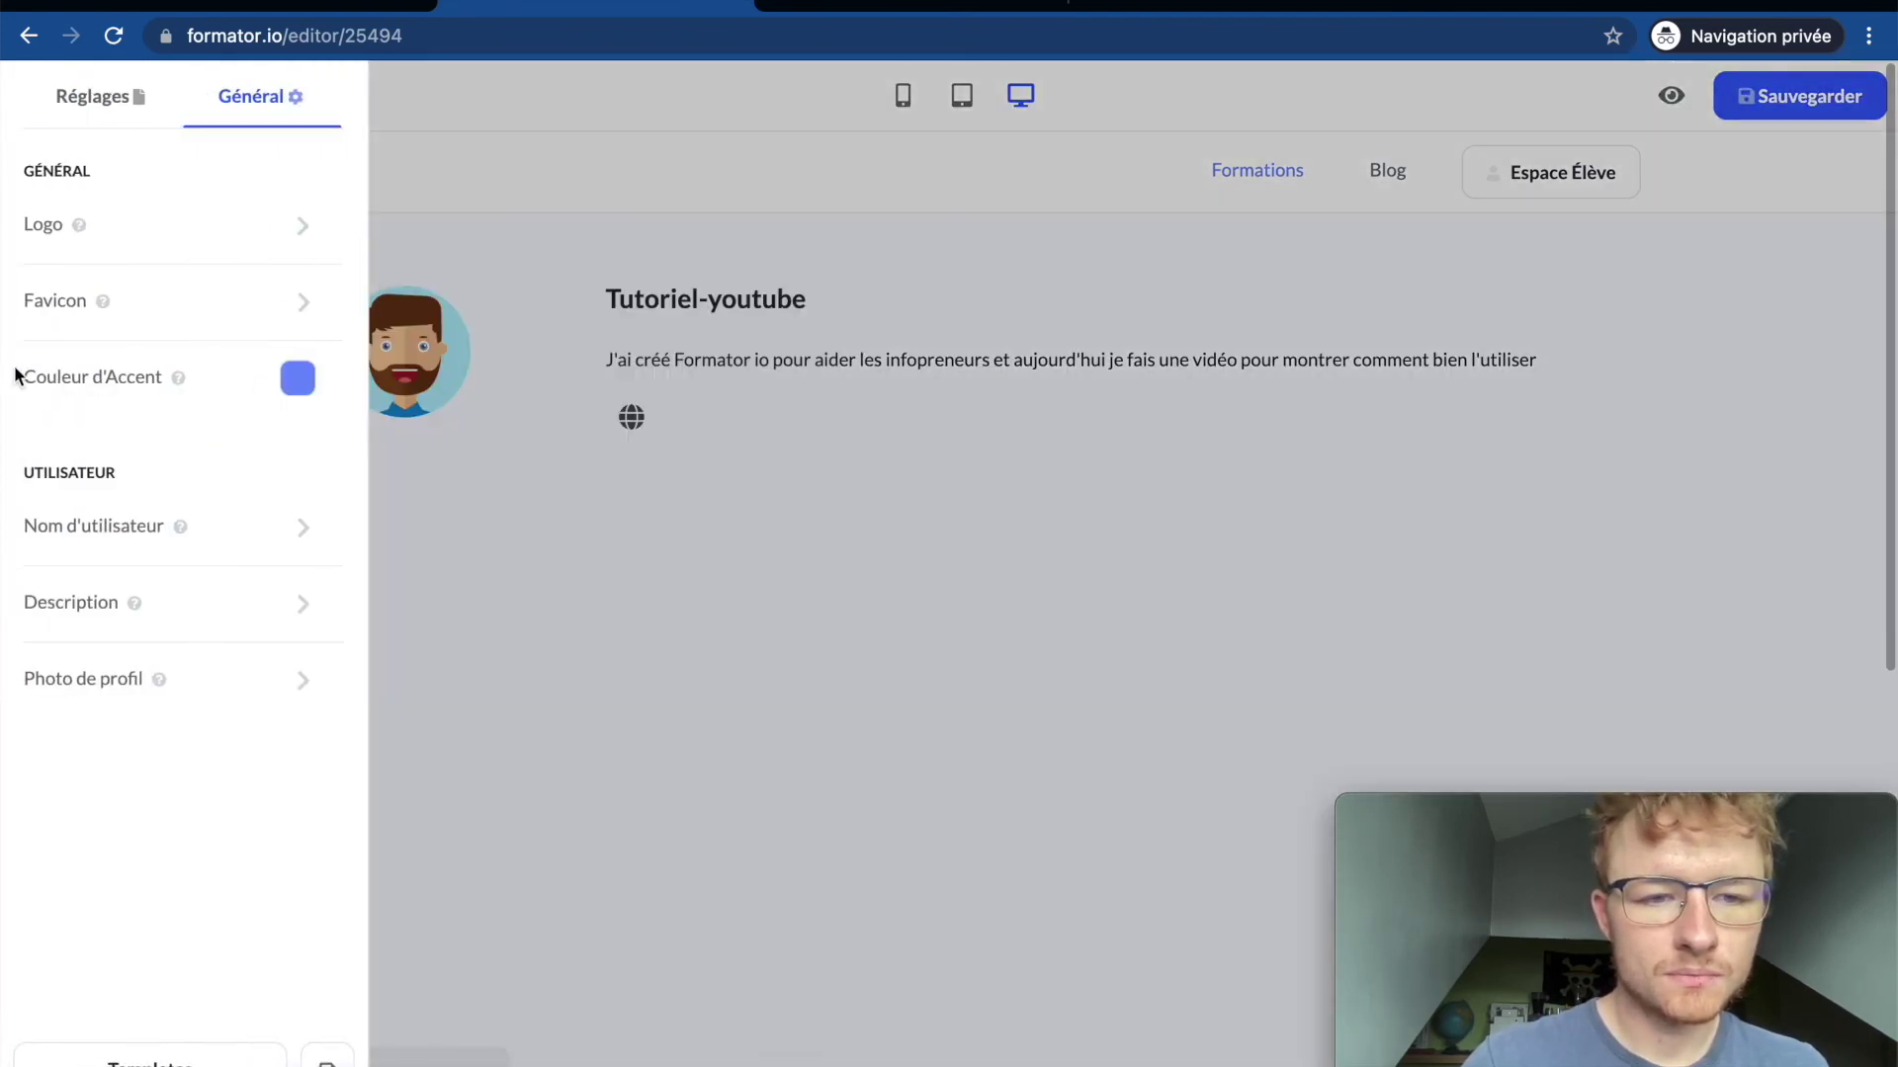
mouse_move(267, 242)
mouse_move(374, 286)
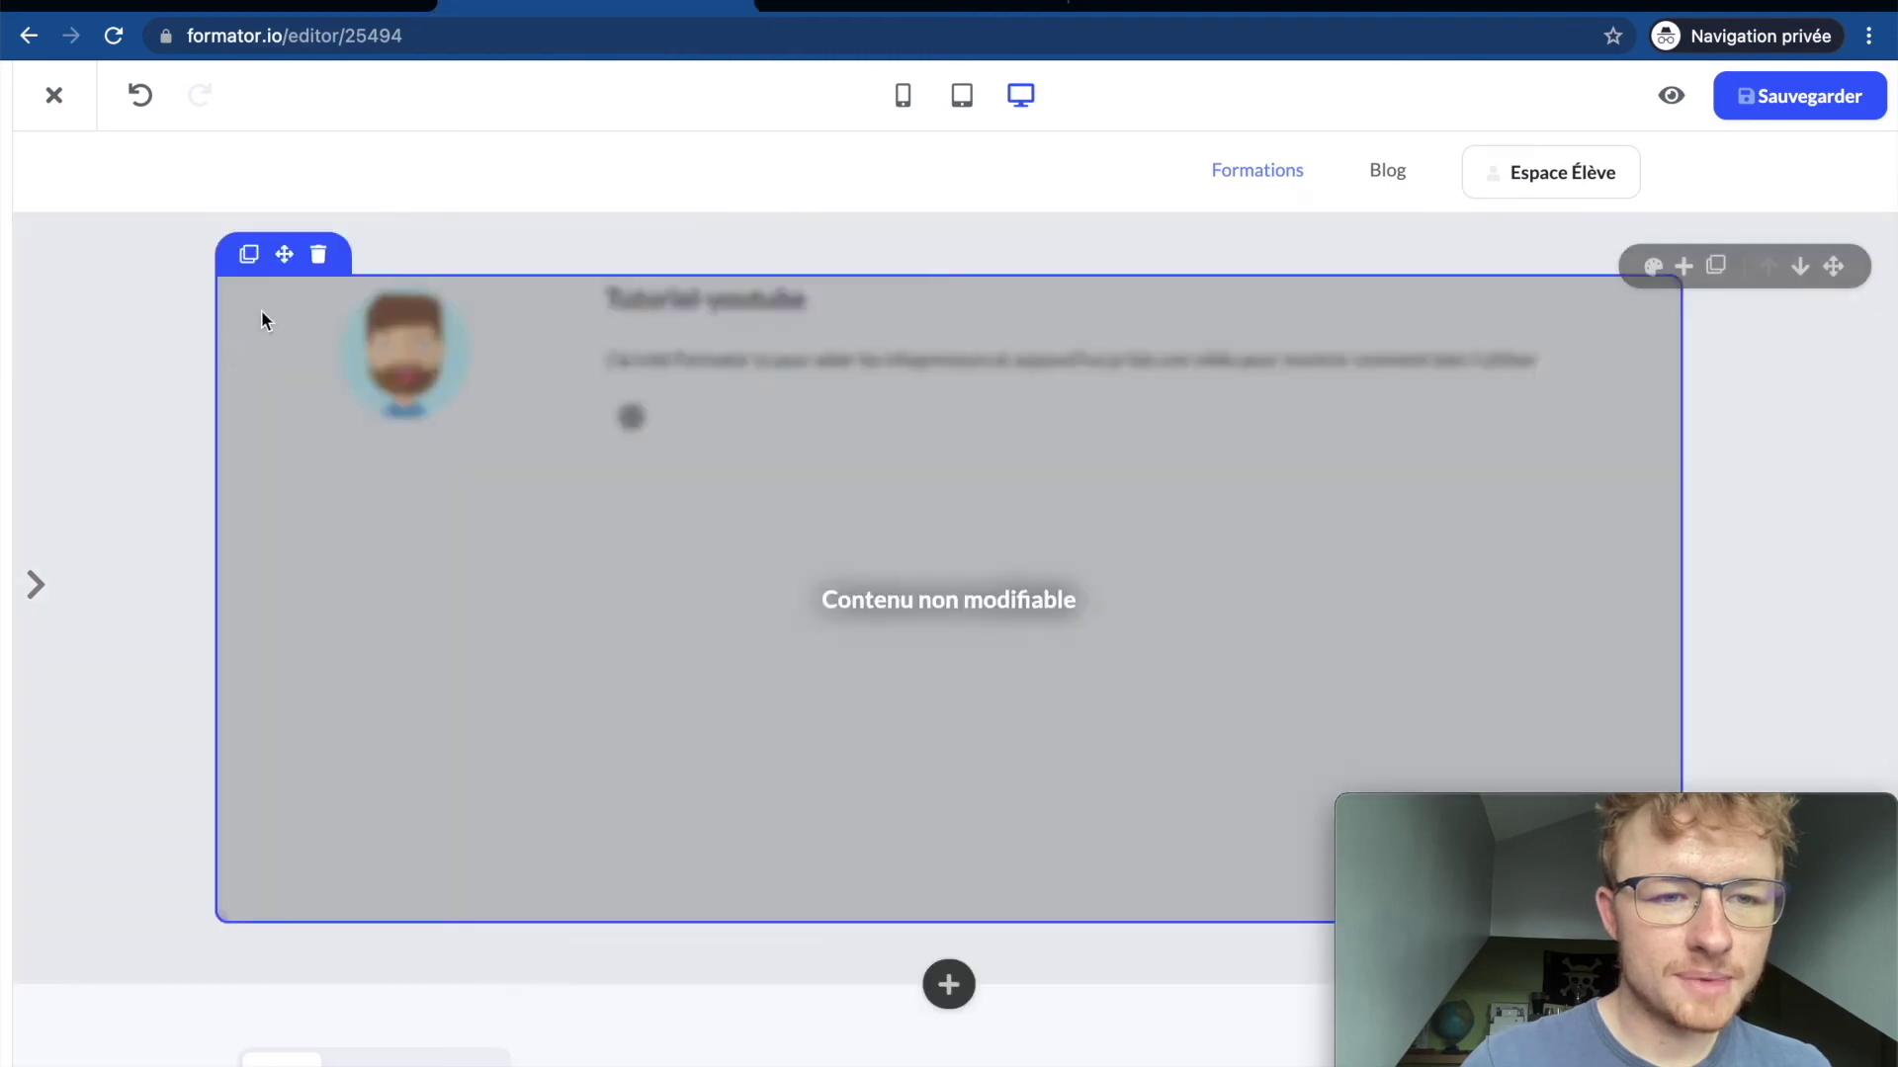
Step: Read the 'Modifier une page' help article, then return to the editor and dismiss the logo popup
mouse_move(16, 297)
mouse_move(193, 202)
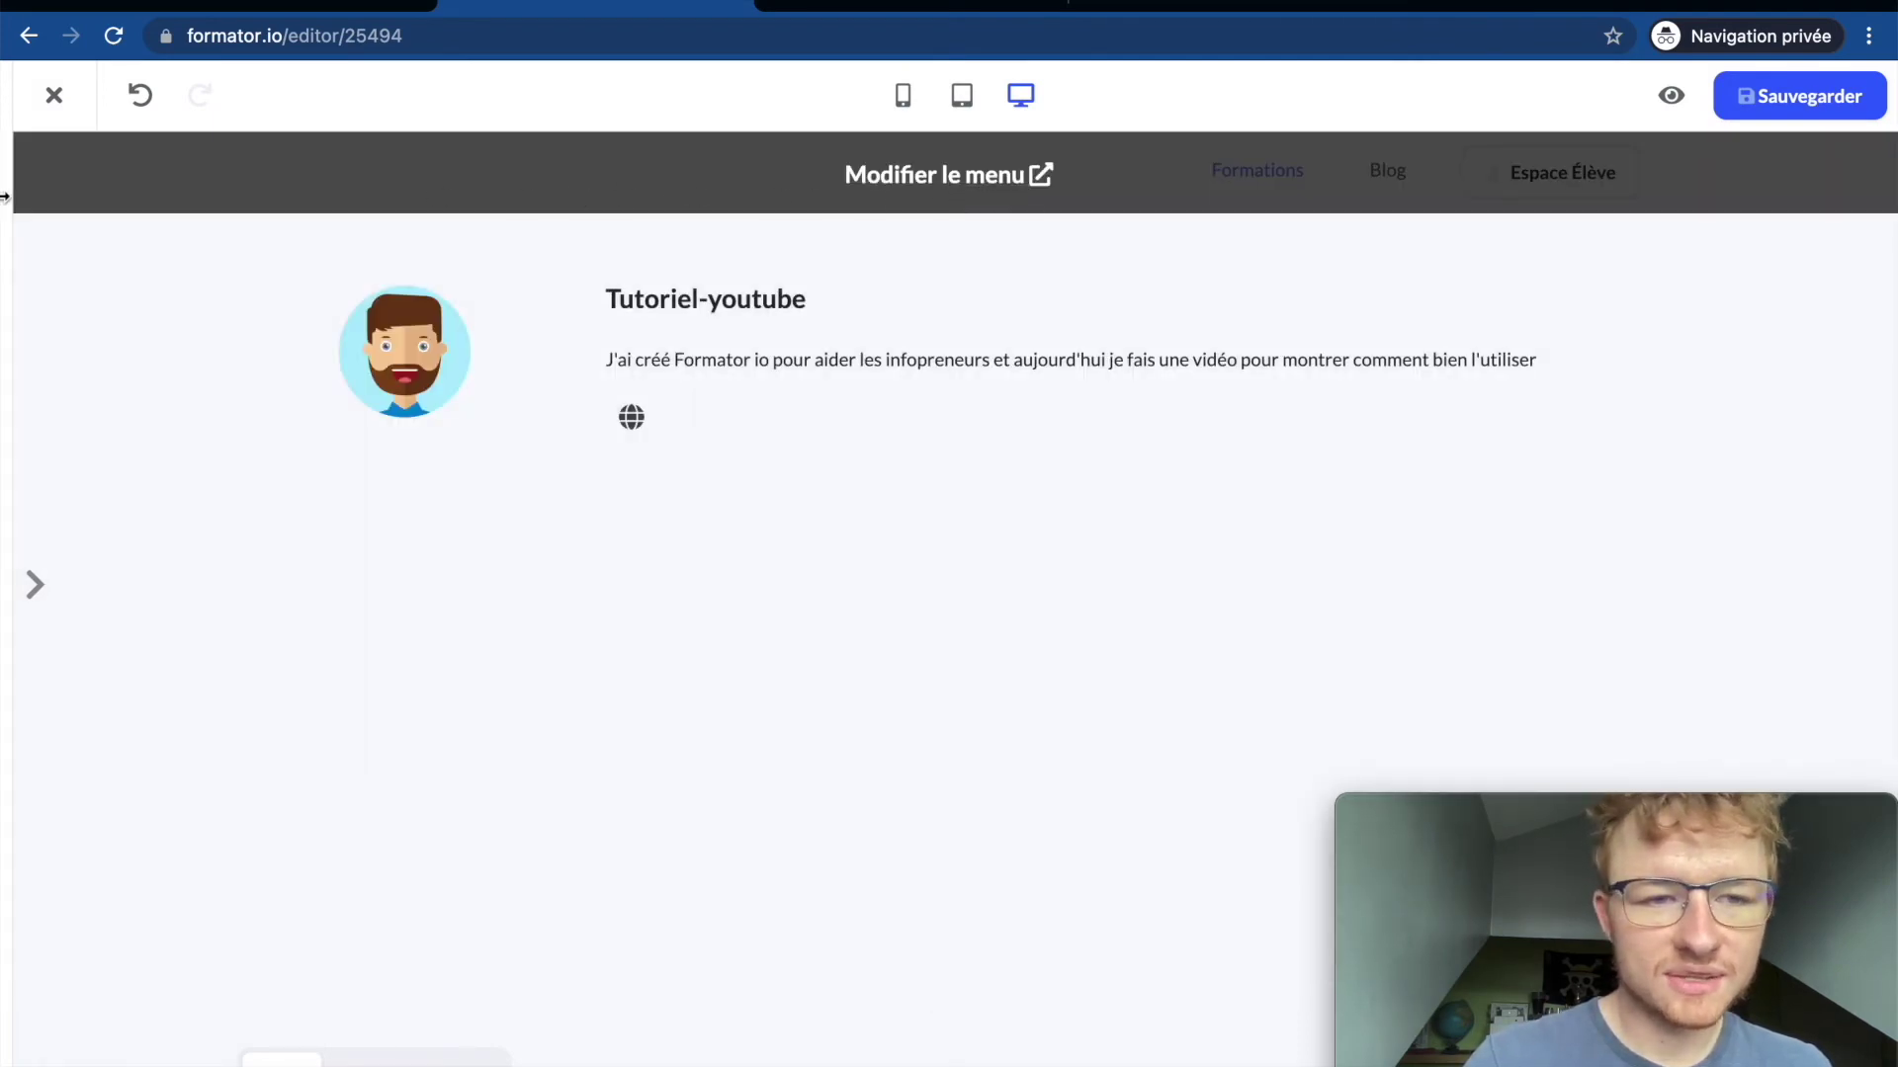
mouse_move(6, 198)
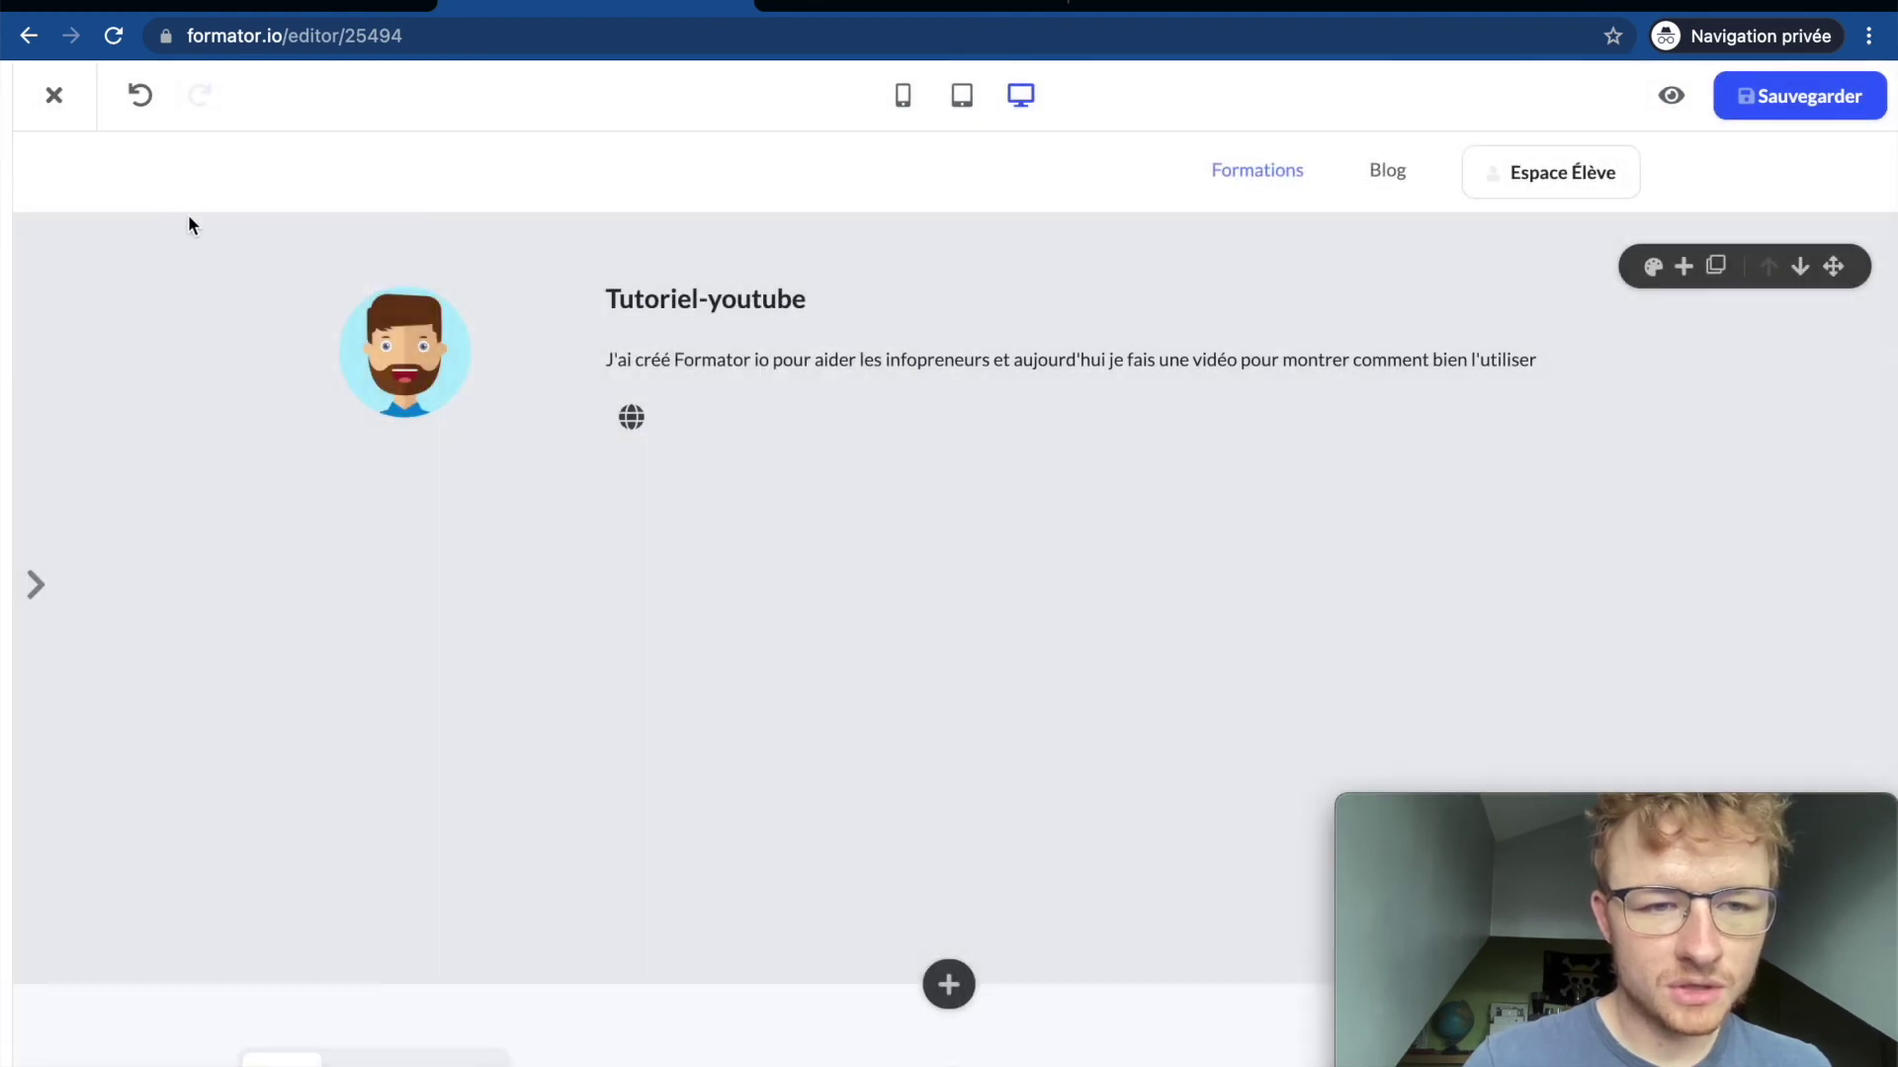
mouse_move(81, 206)
click(864, 233)
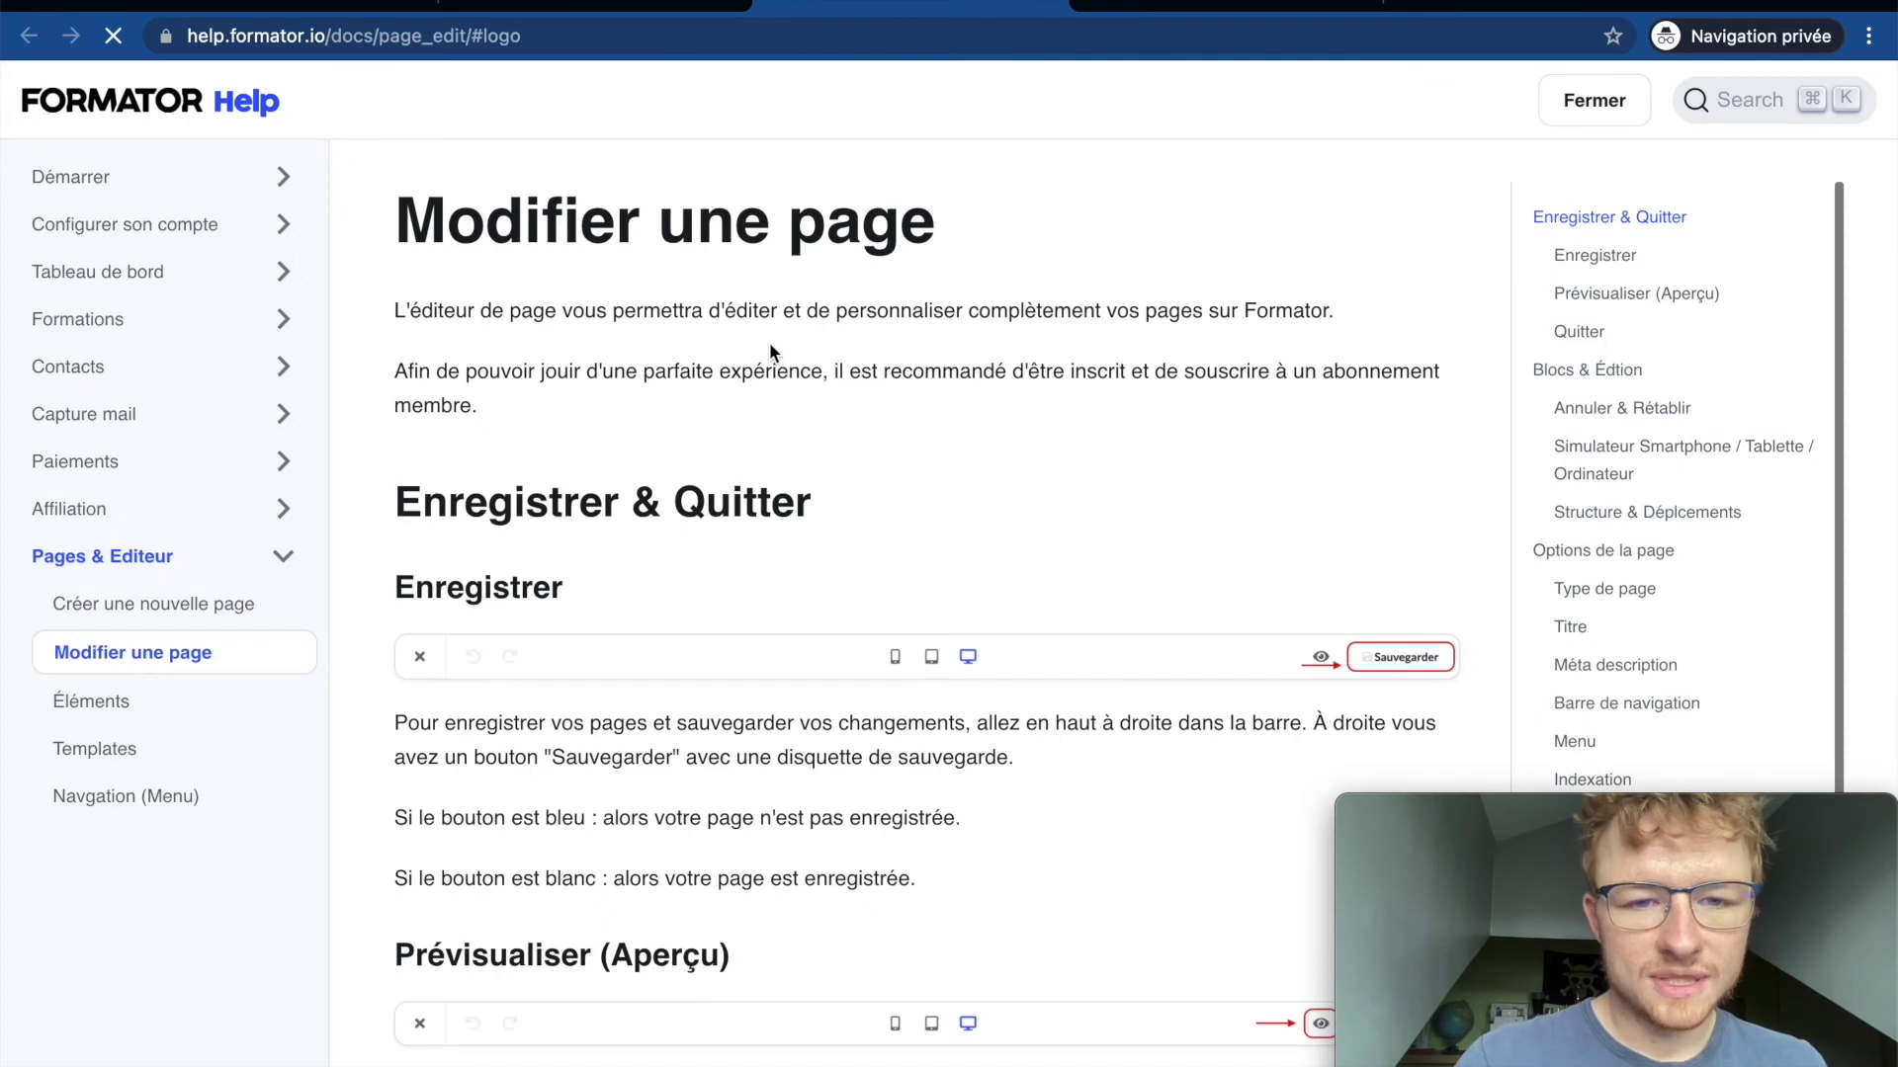
scroll(771, 548, down, 3)
scroll(771, 547, up, 3)
scroll(824, 237, down, 1)
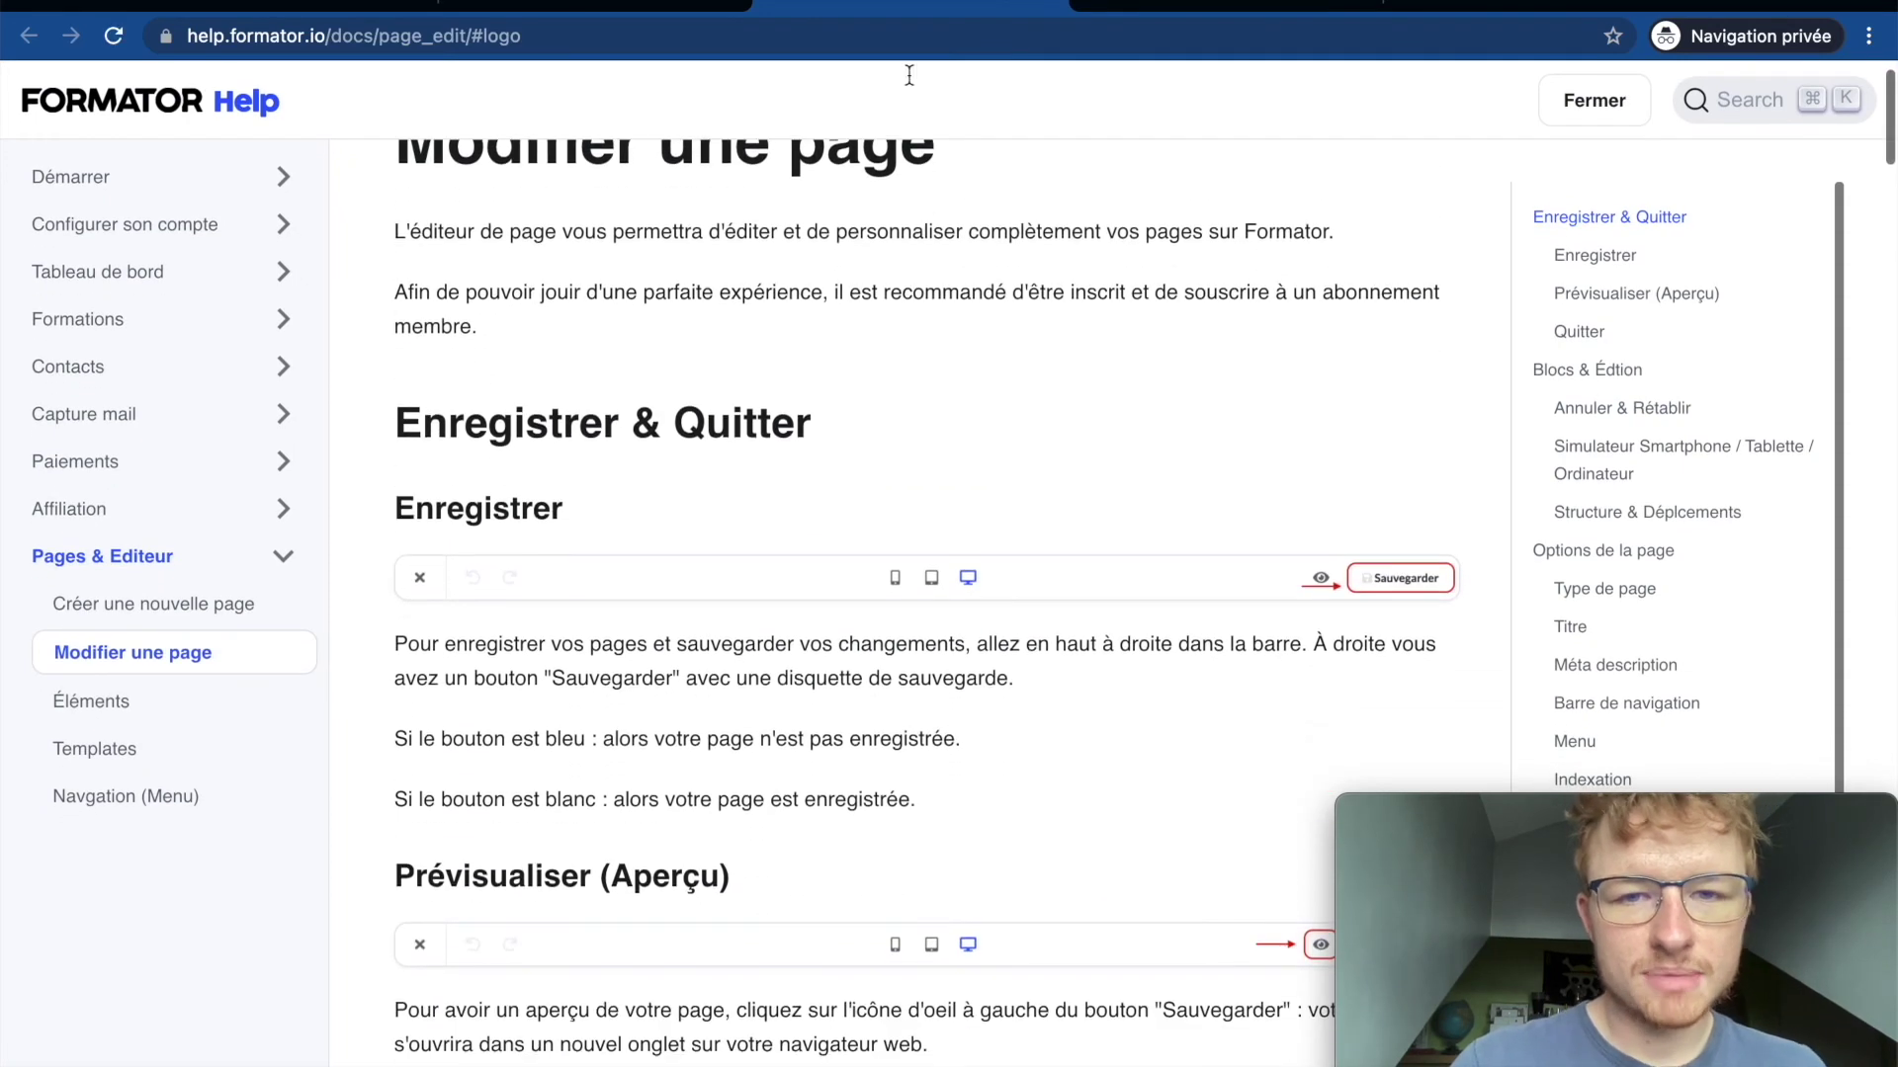
click(593, 6)
click(207, 99)
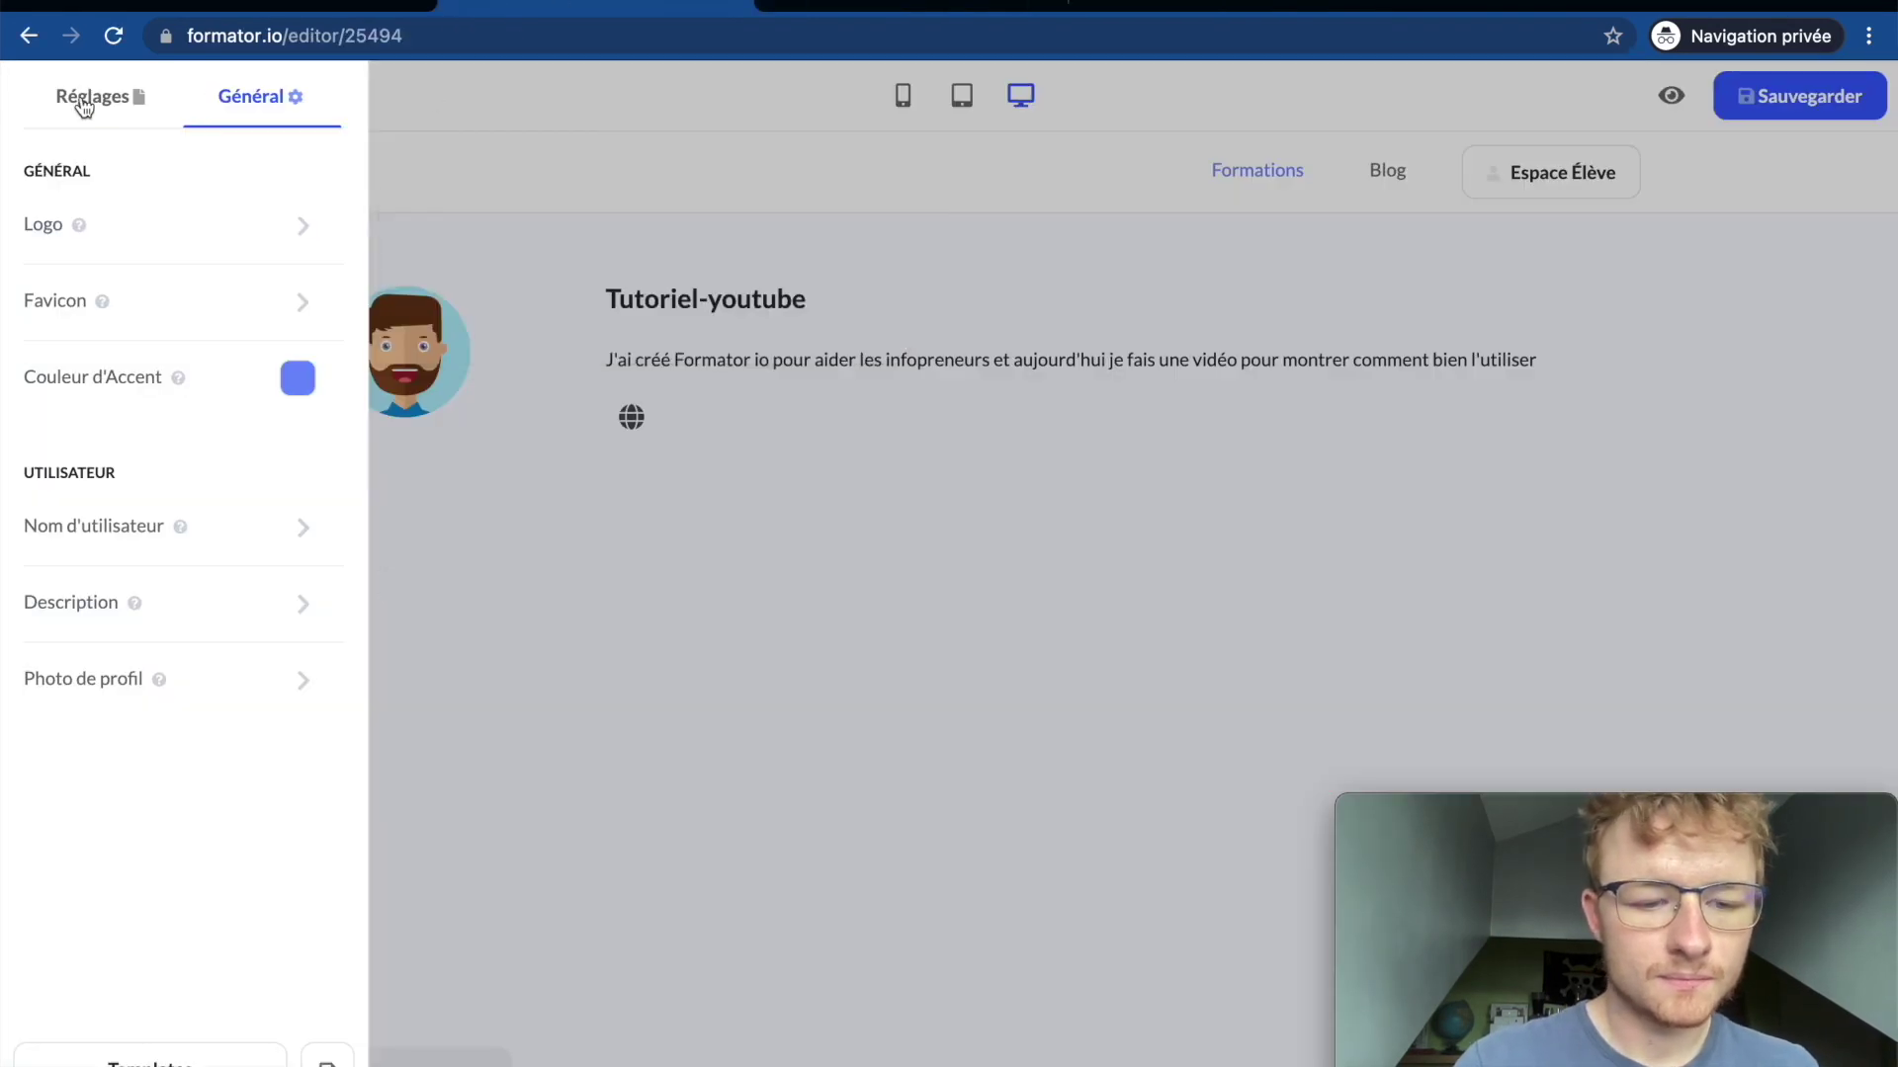
click(84, 104)
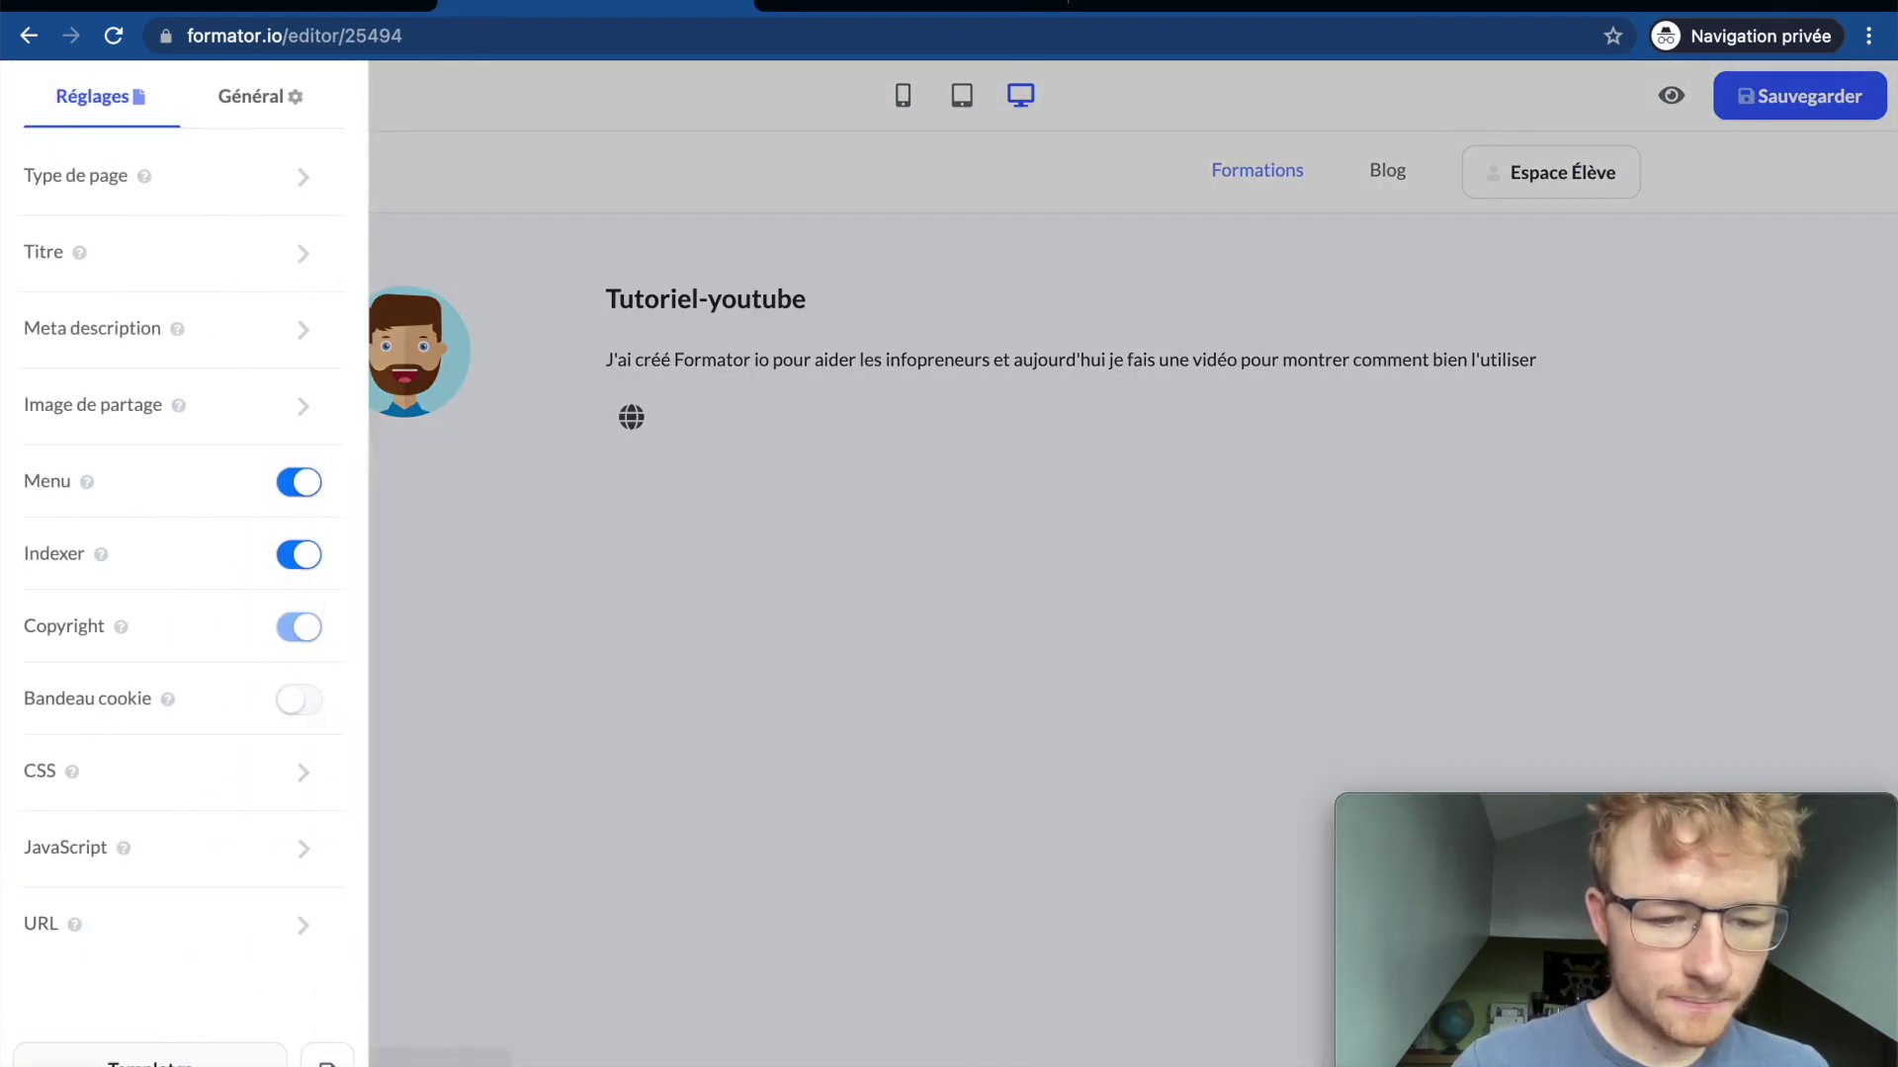
click(149, 1056)
scroll(439, 541, down, 2)
scroll(438, 542, down, 3)
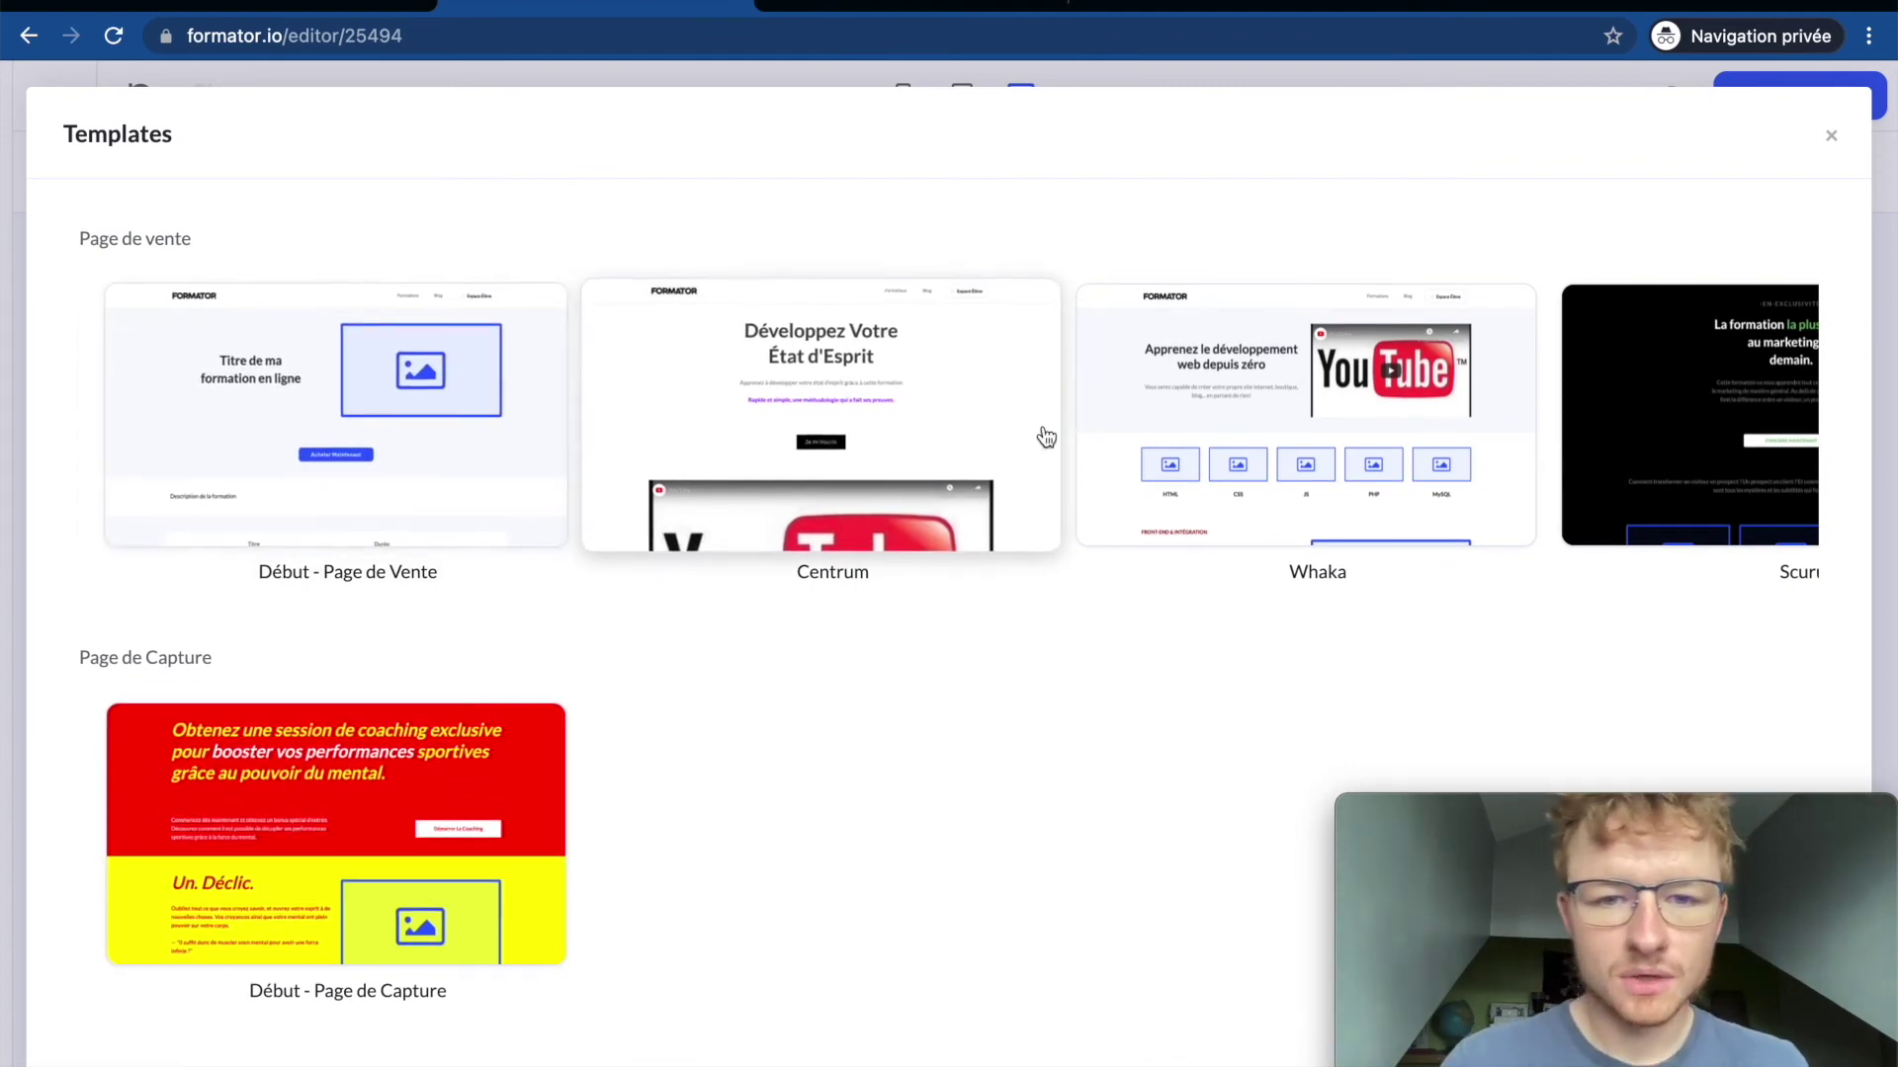
scroll(1042, 432, right, 5)
scroll(1045, 435, left, 5)
scroll(1045, 434, right, 5)
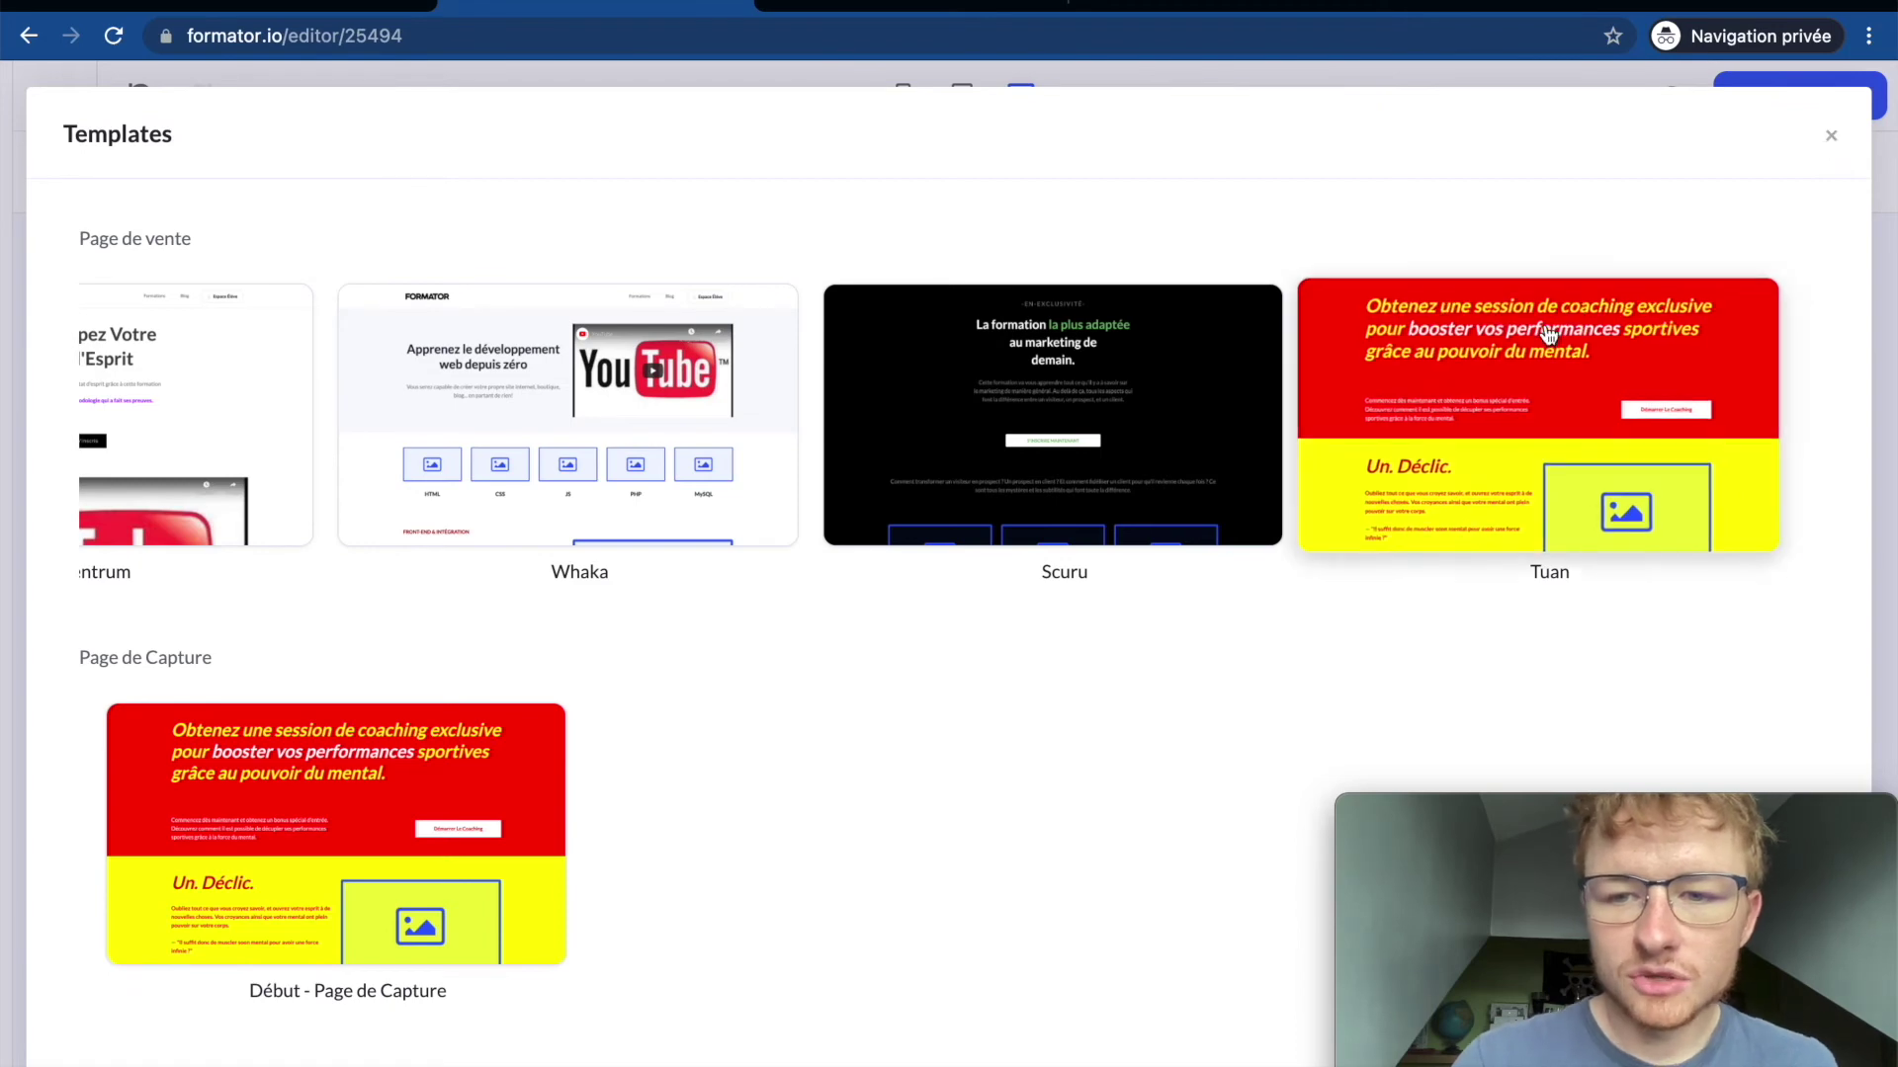
click(1846, 141)
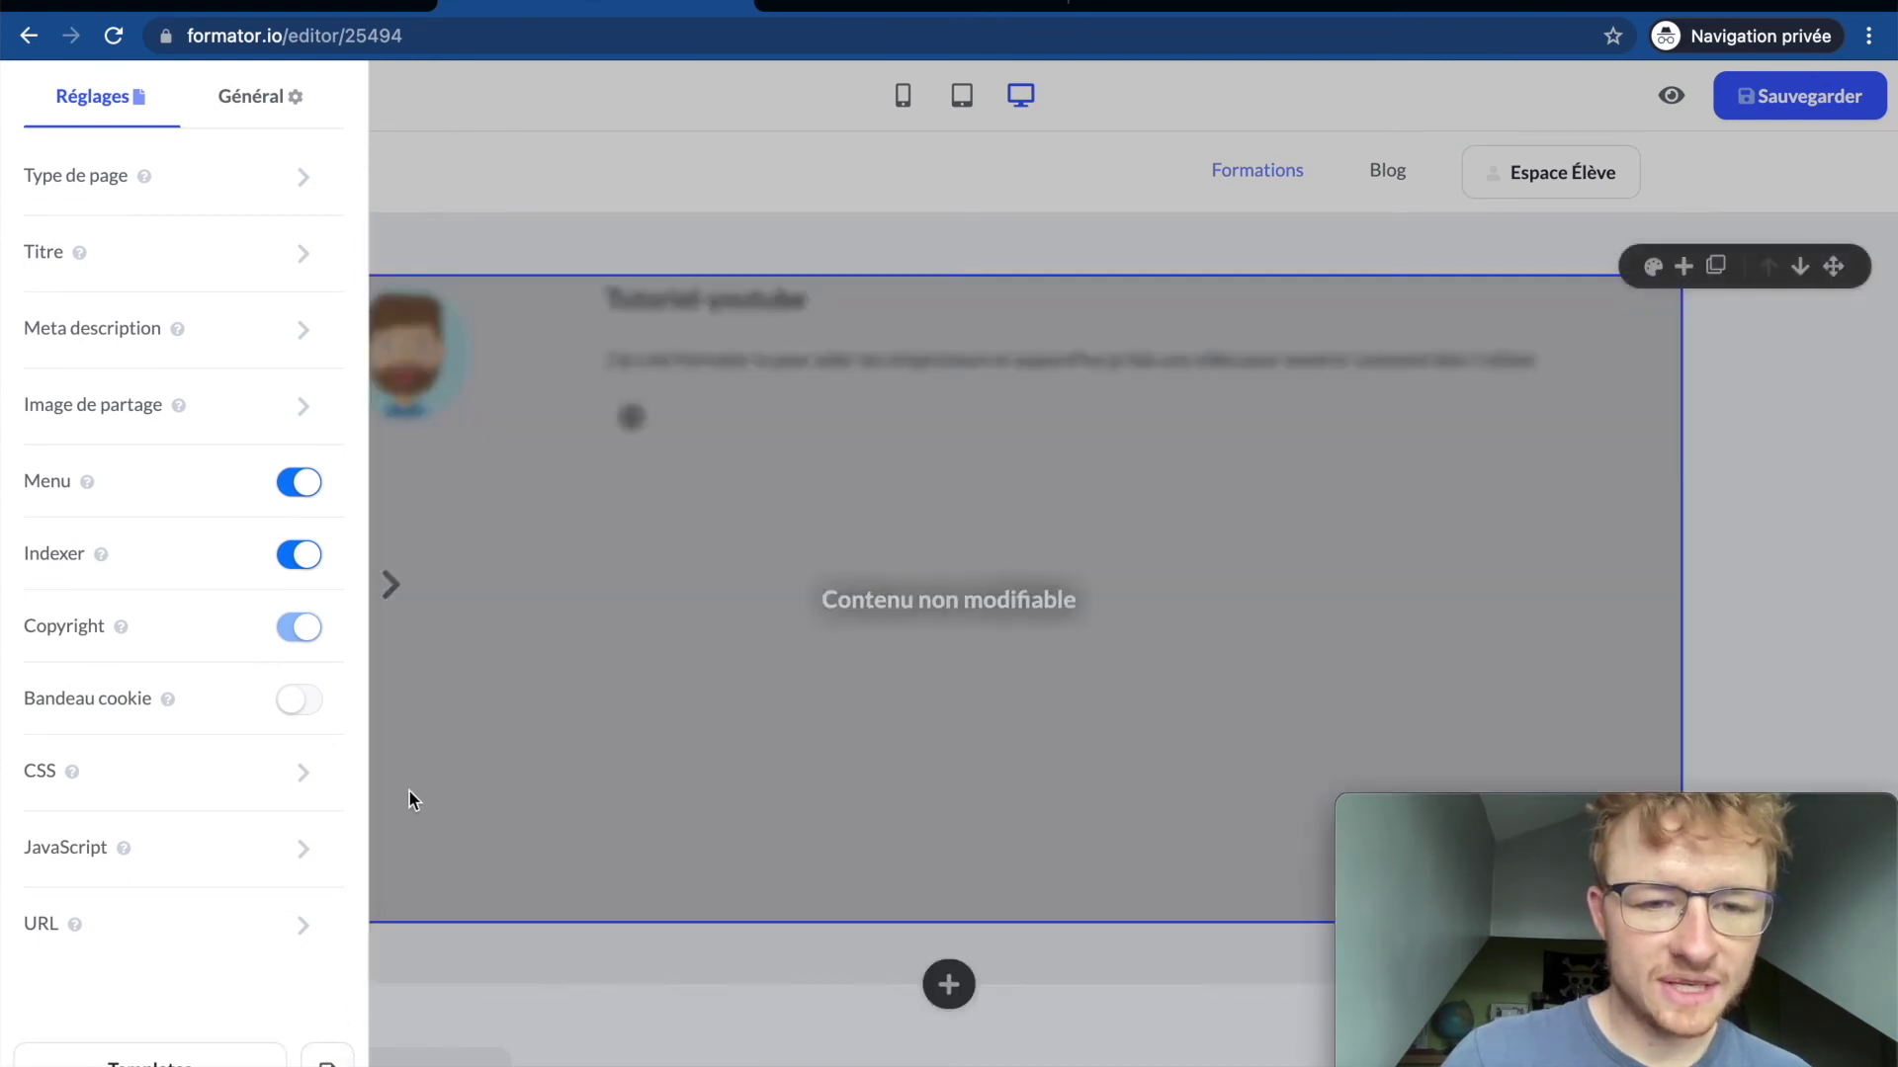
click(552, 546)
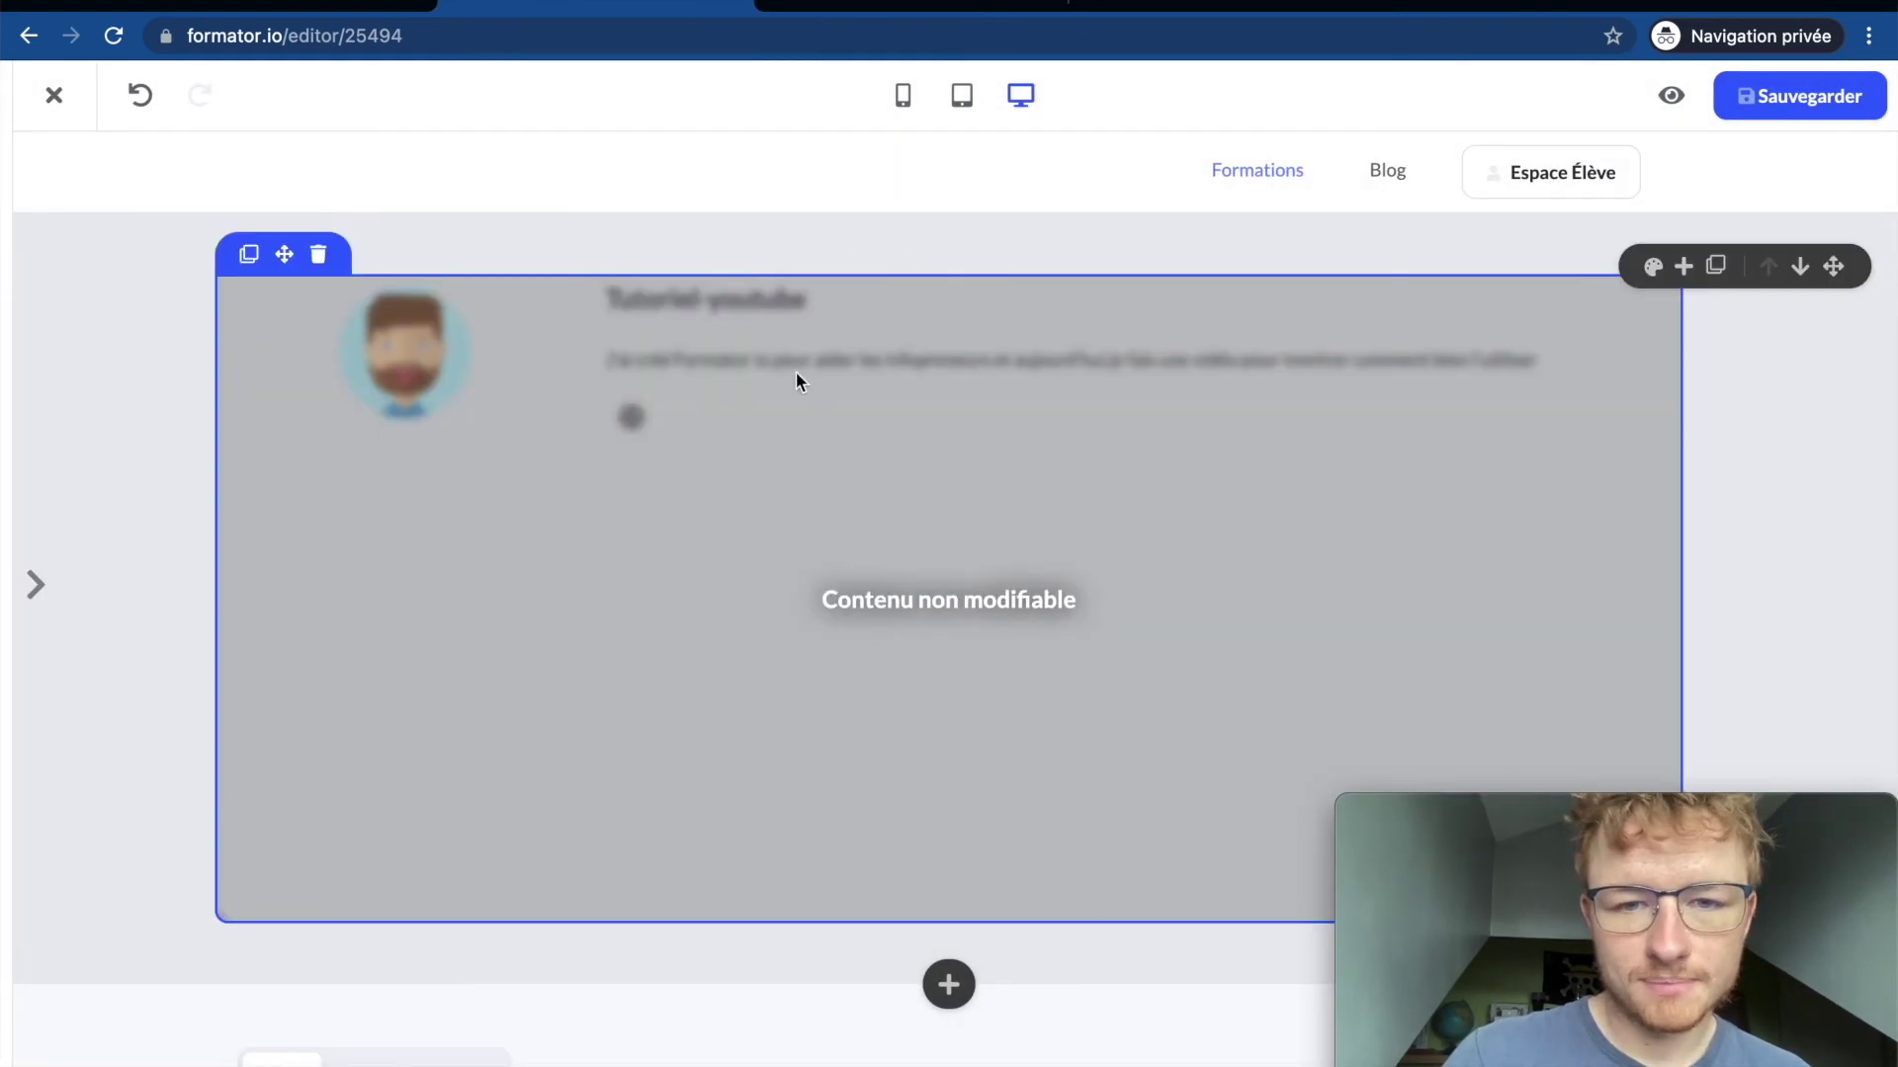
mouse_move(8, 439)
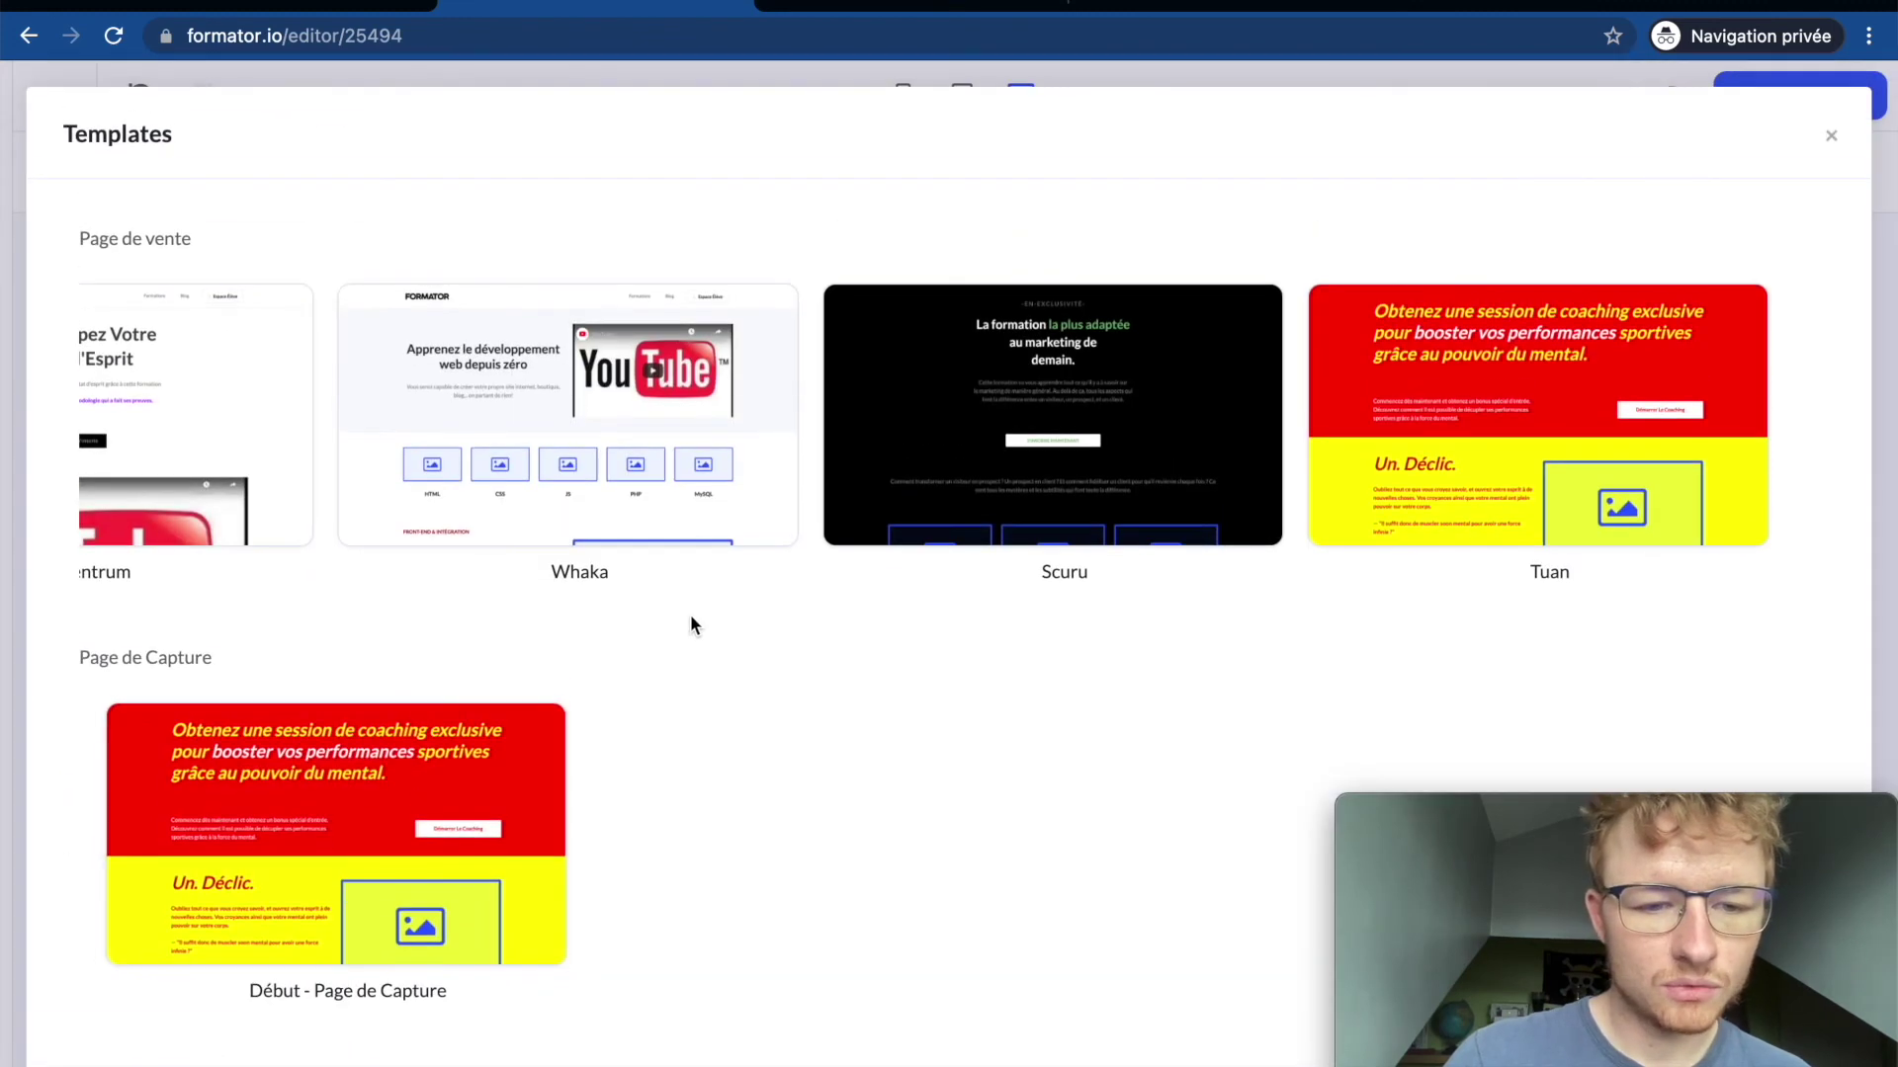
scroll(690, 614, left, 5)
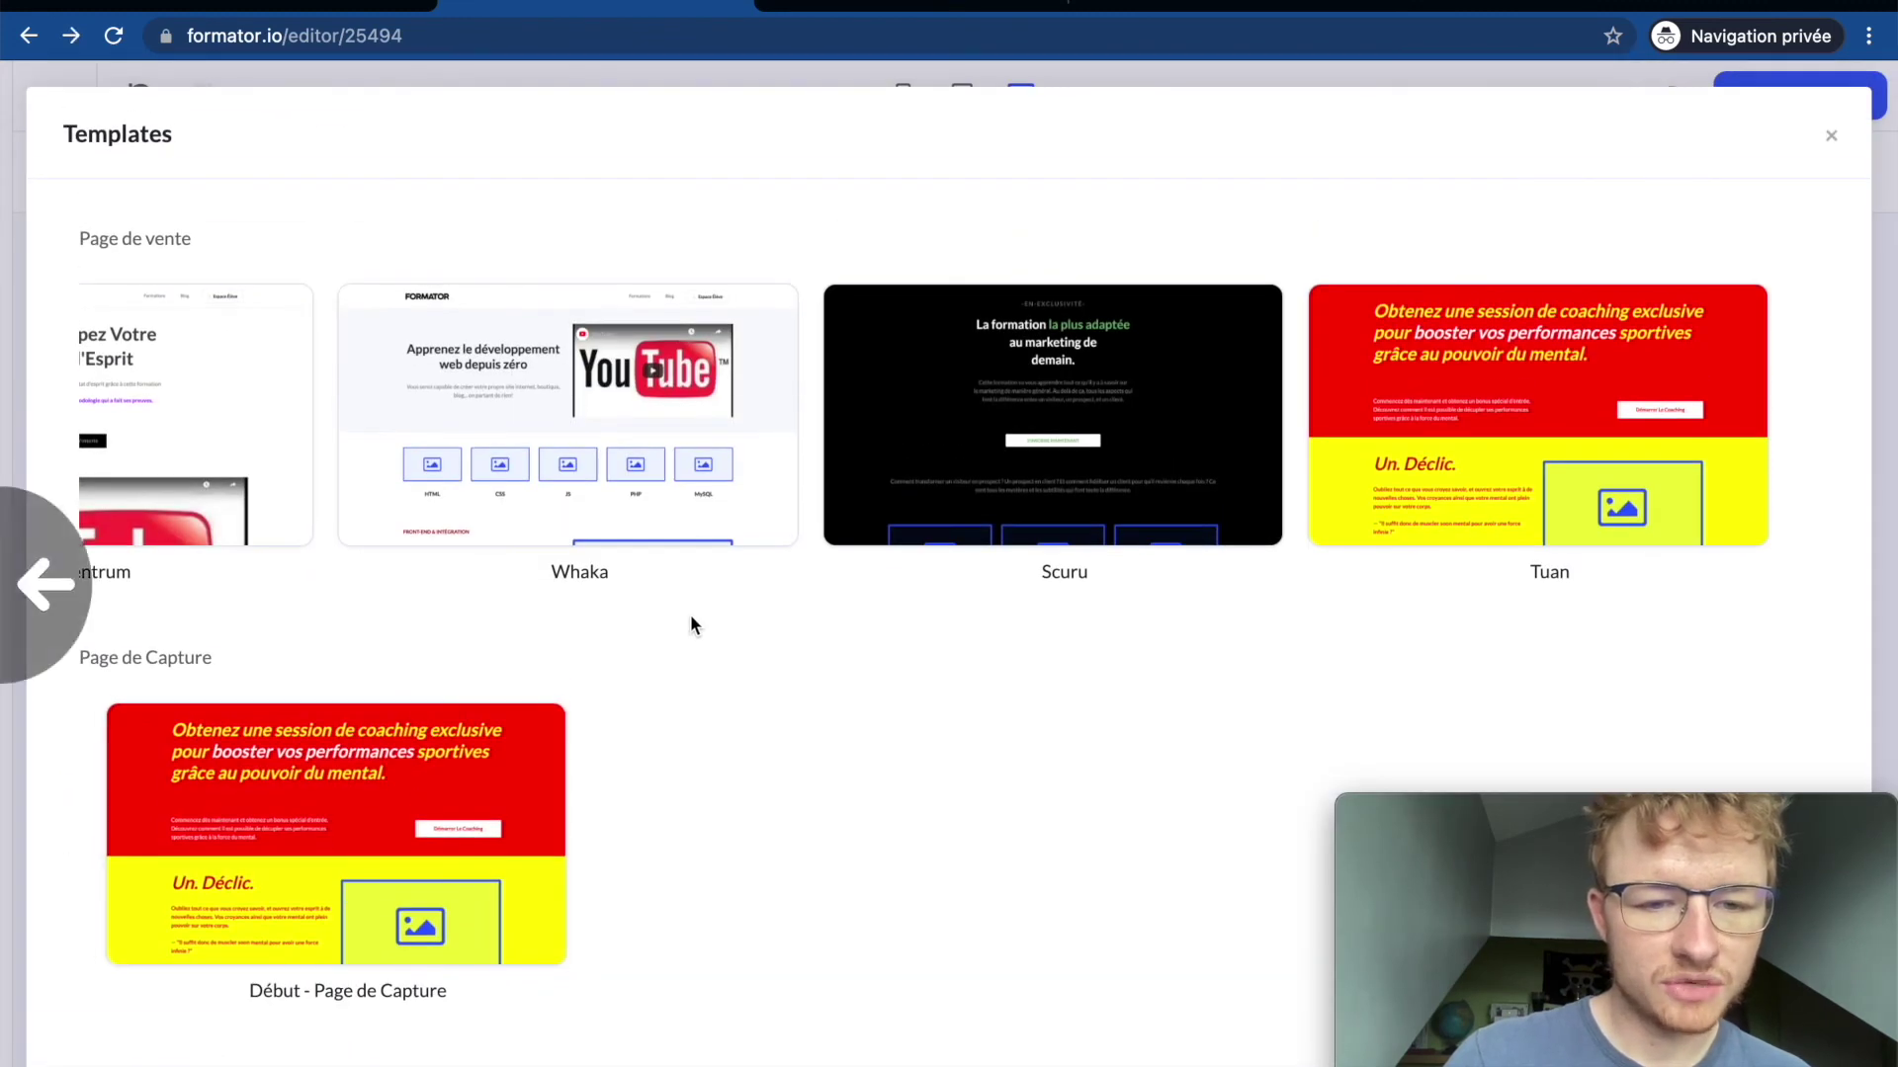
scroll(623, 440, left, 5)
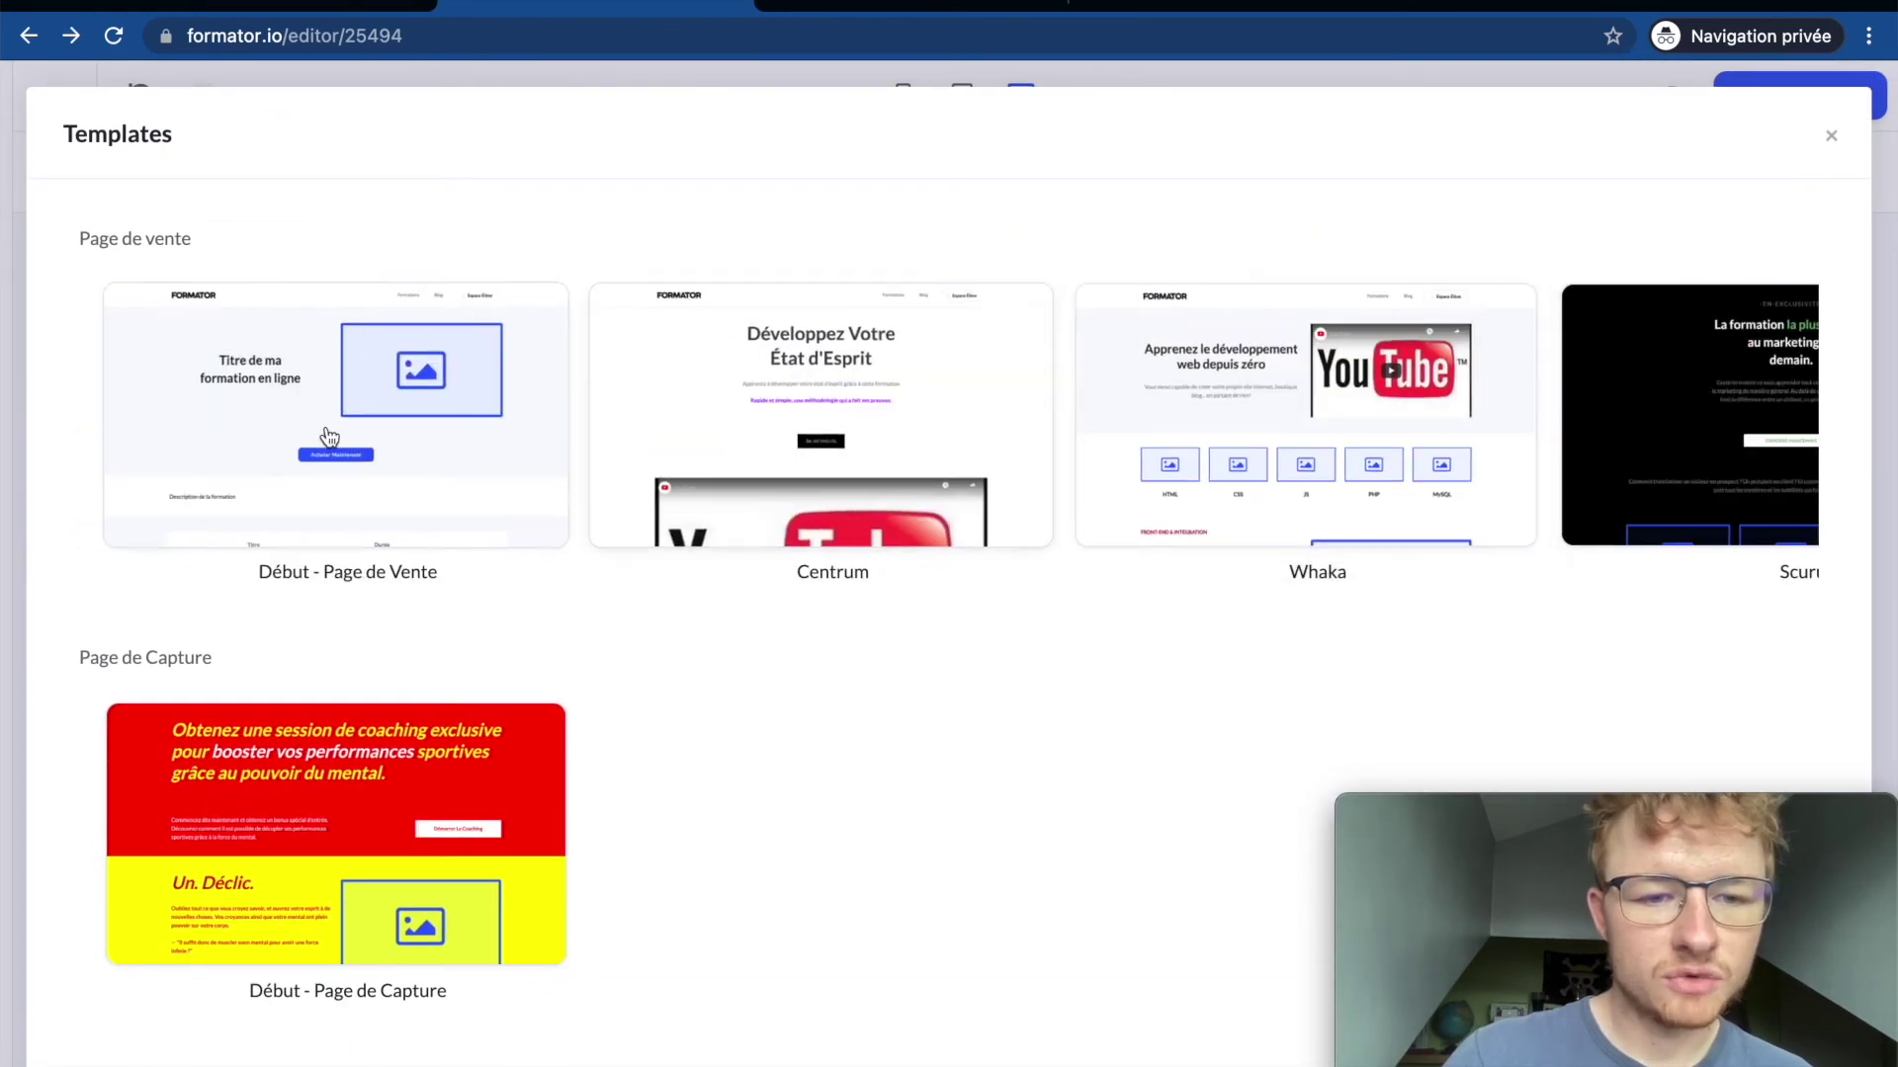
scroll(263, 381, up, 2)
scroll(269, 383, down, 2)
scroll(269, 381, down, 1)
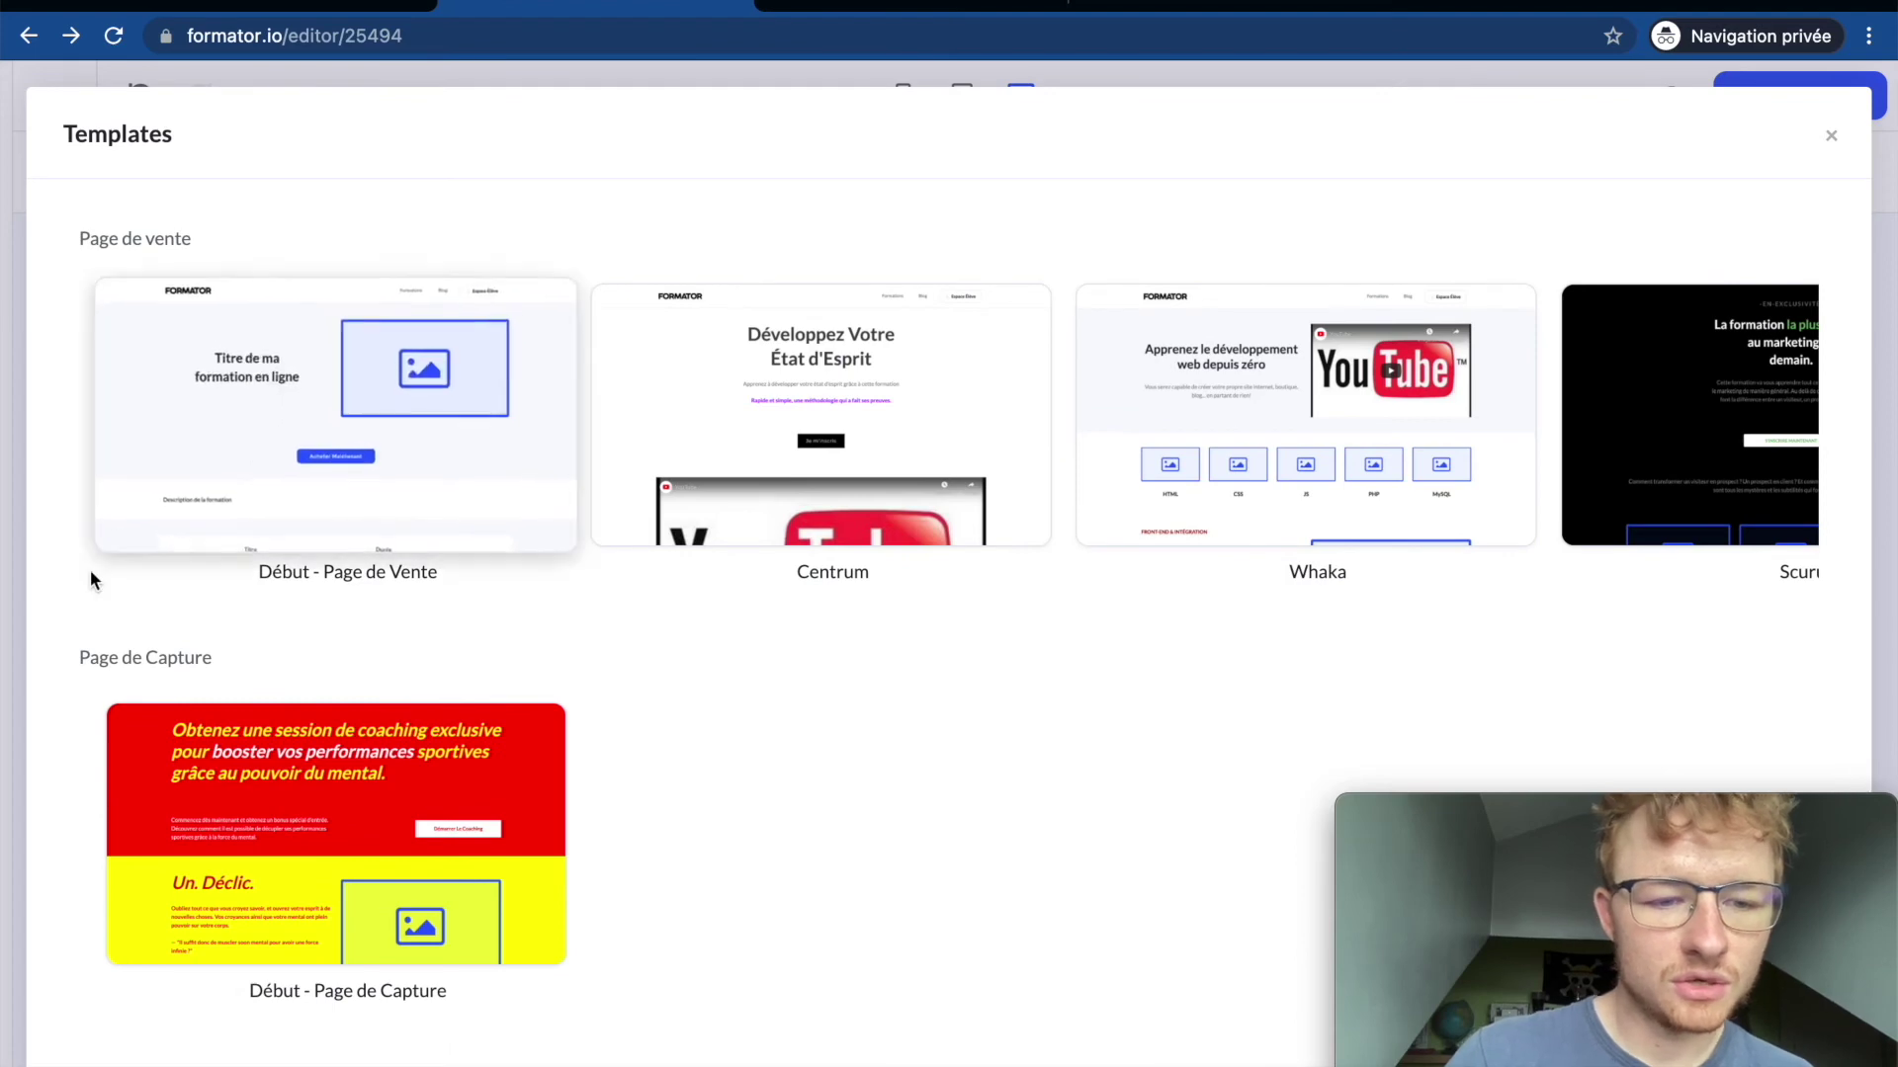
click(9, 530)
click(387, 393)
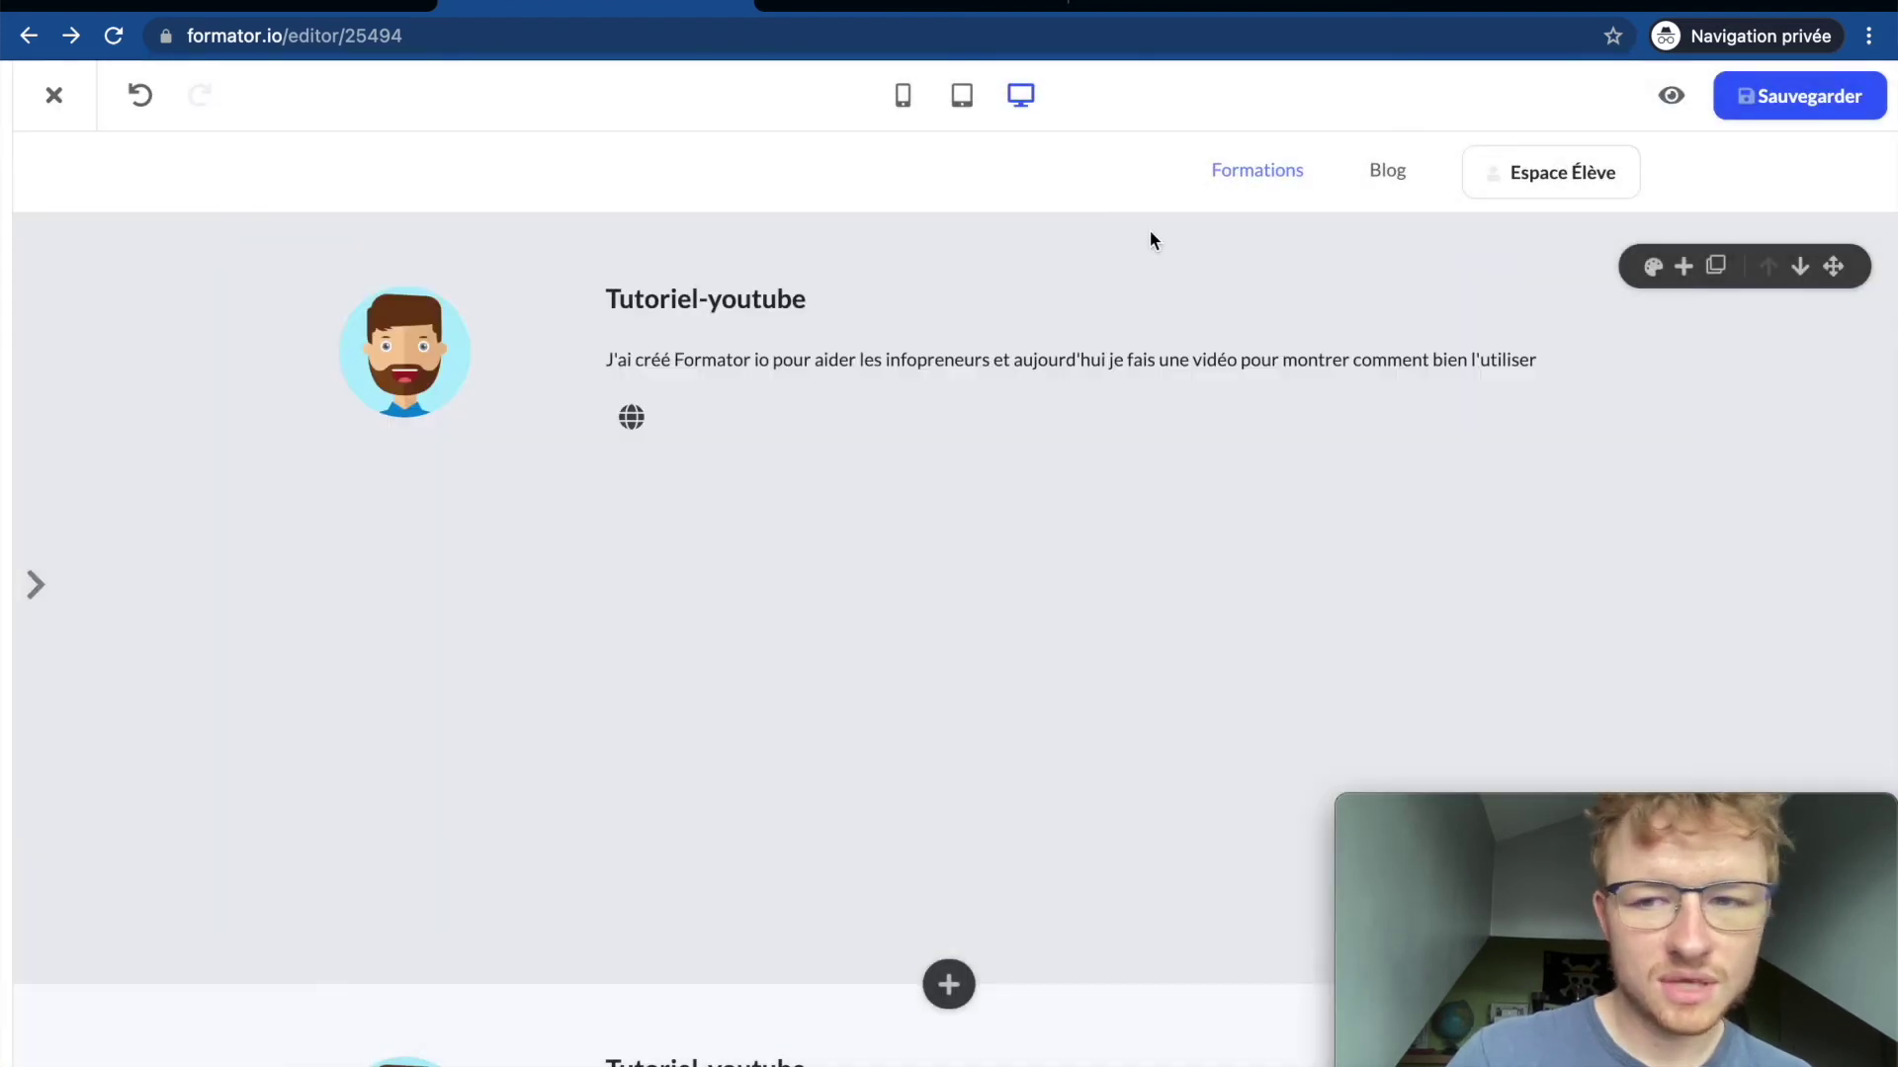
click(1670, 99)
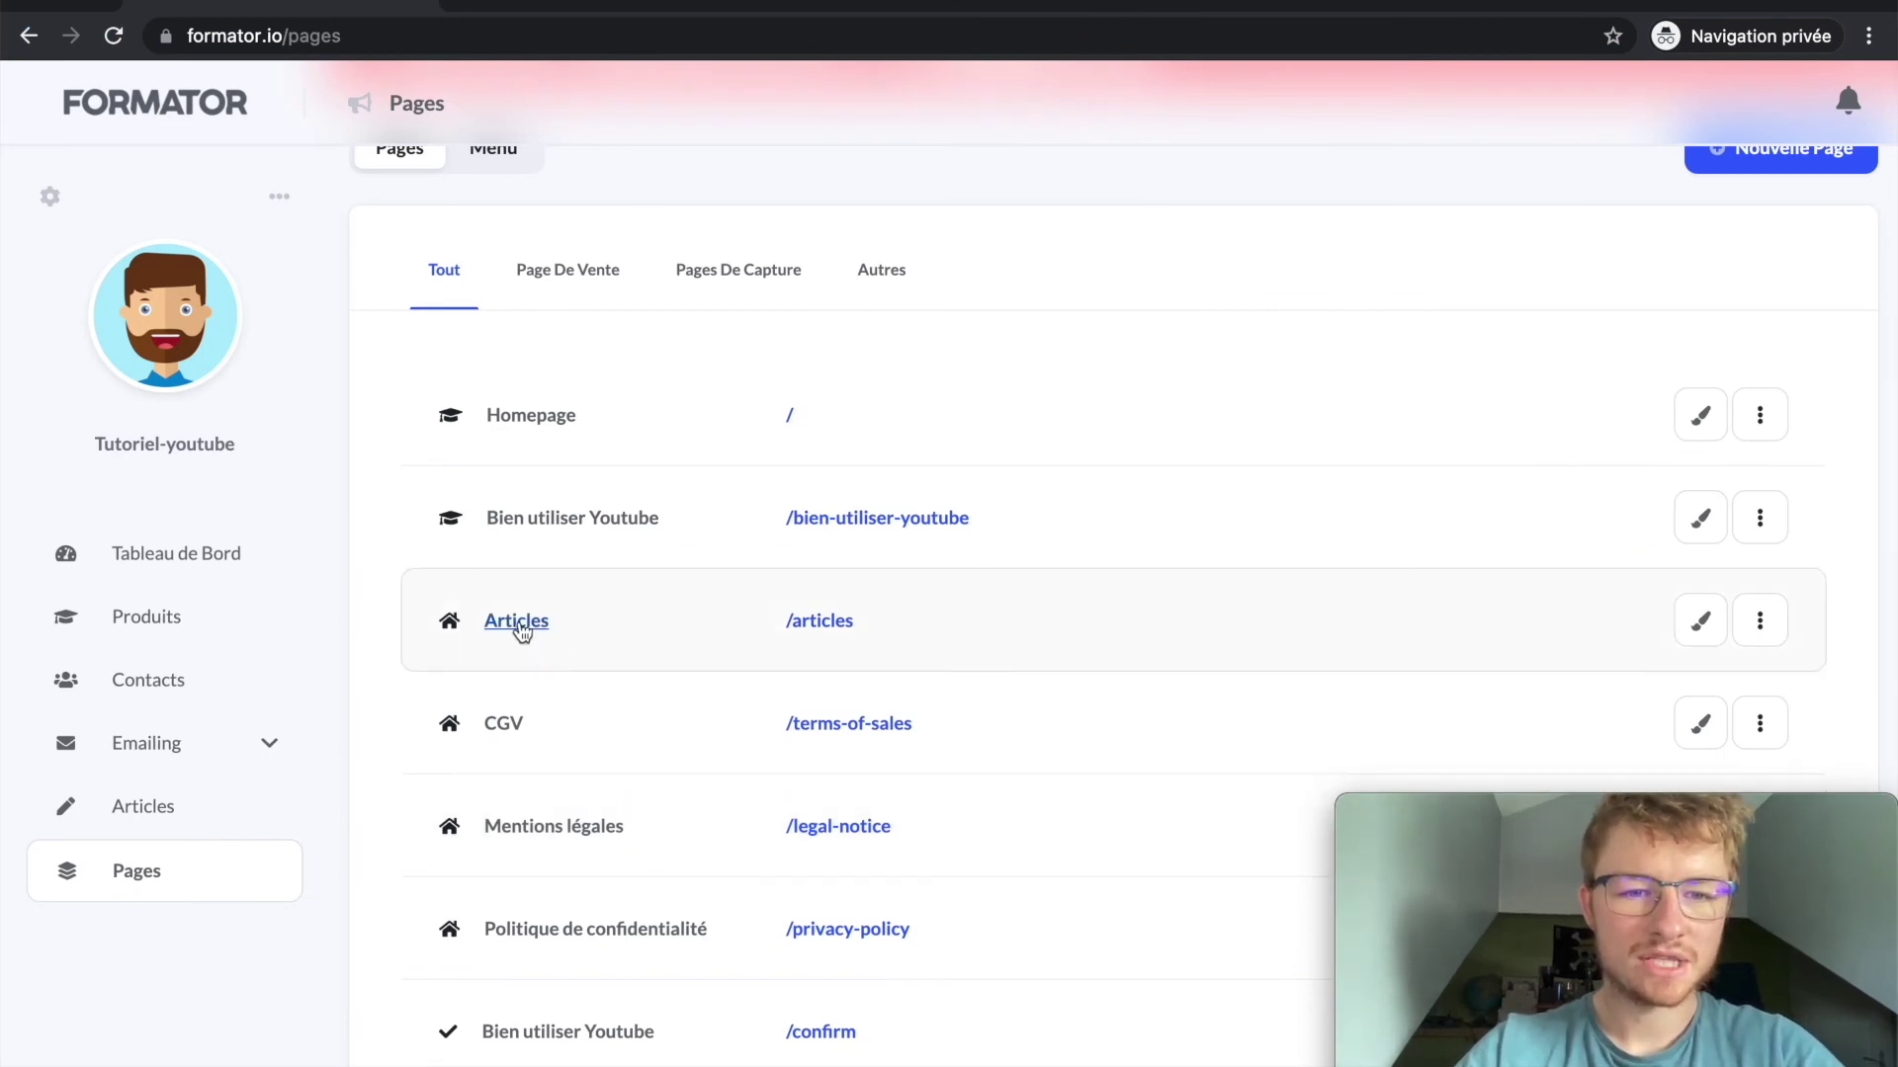
Step: Scroll through the CGV editor, peek at the add-element menu, and close the tab with Cmd+W
scroll(550, 623, down, 2)
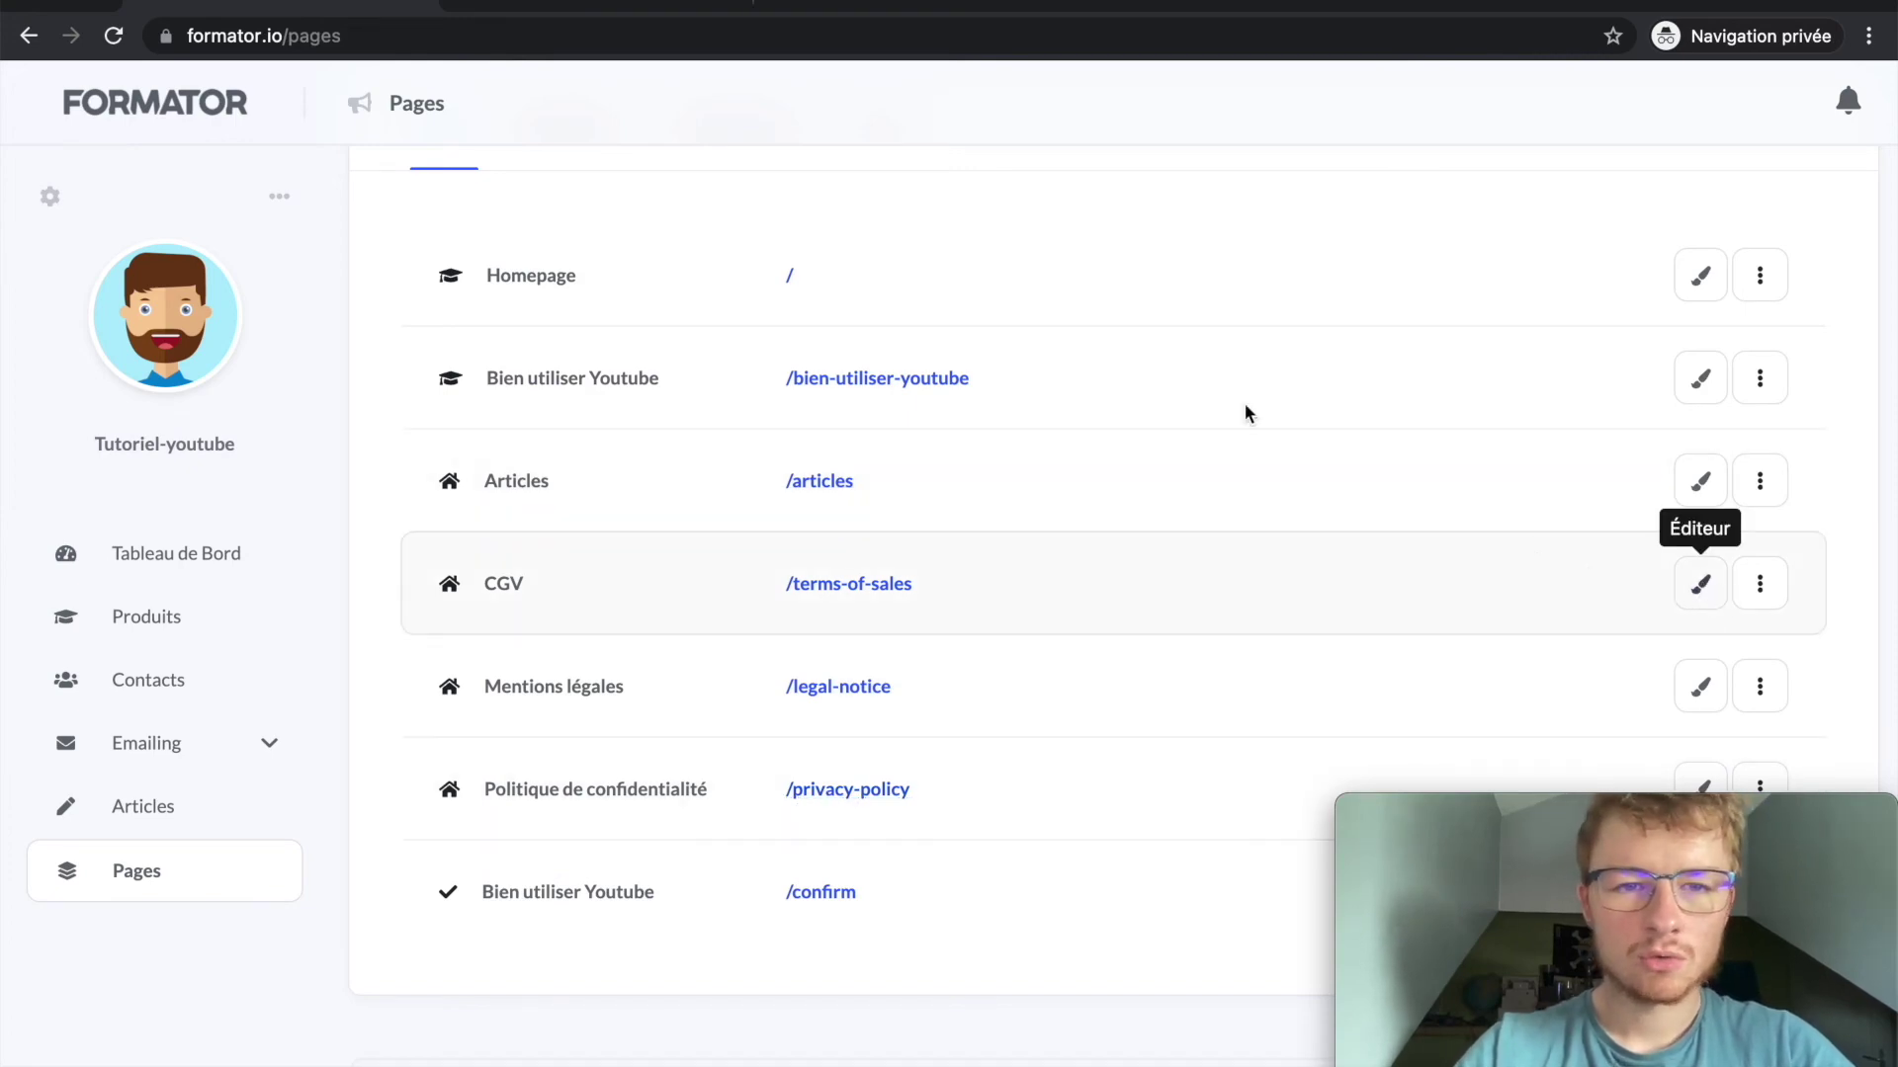
click(502, 3)
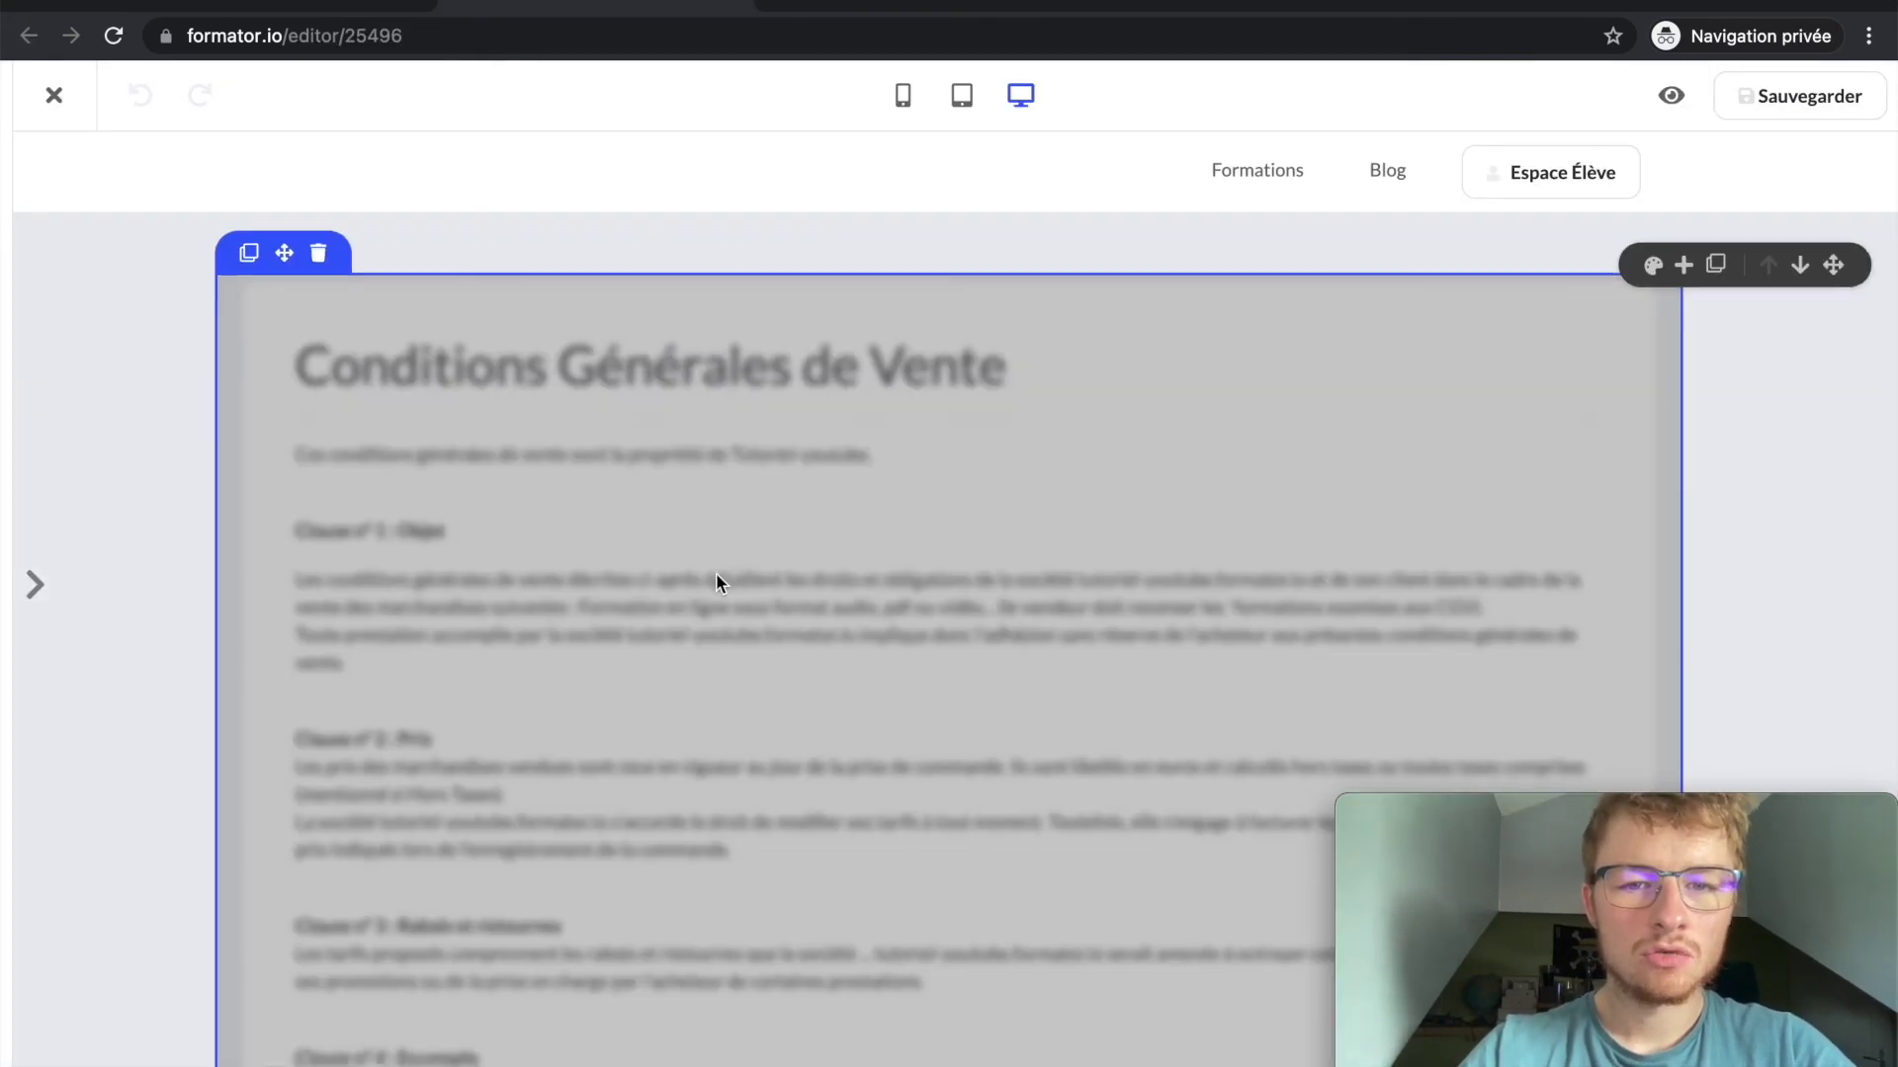
scroll(715, 572, down, 10)
click(951, 1008)
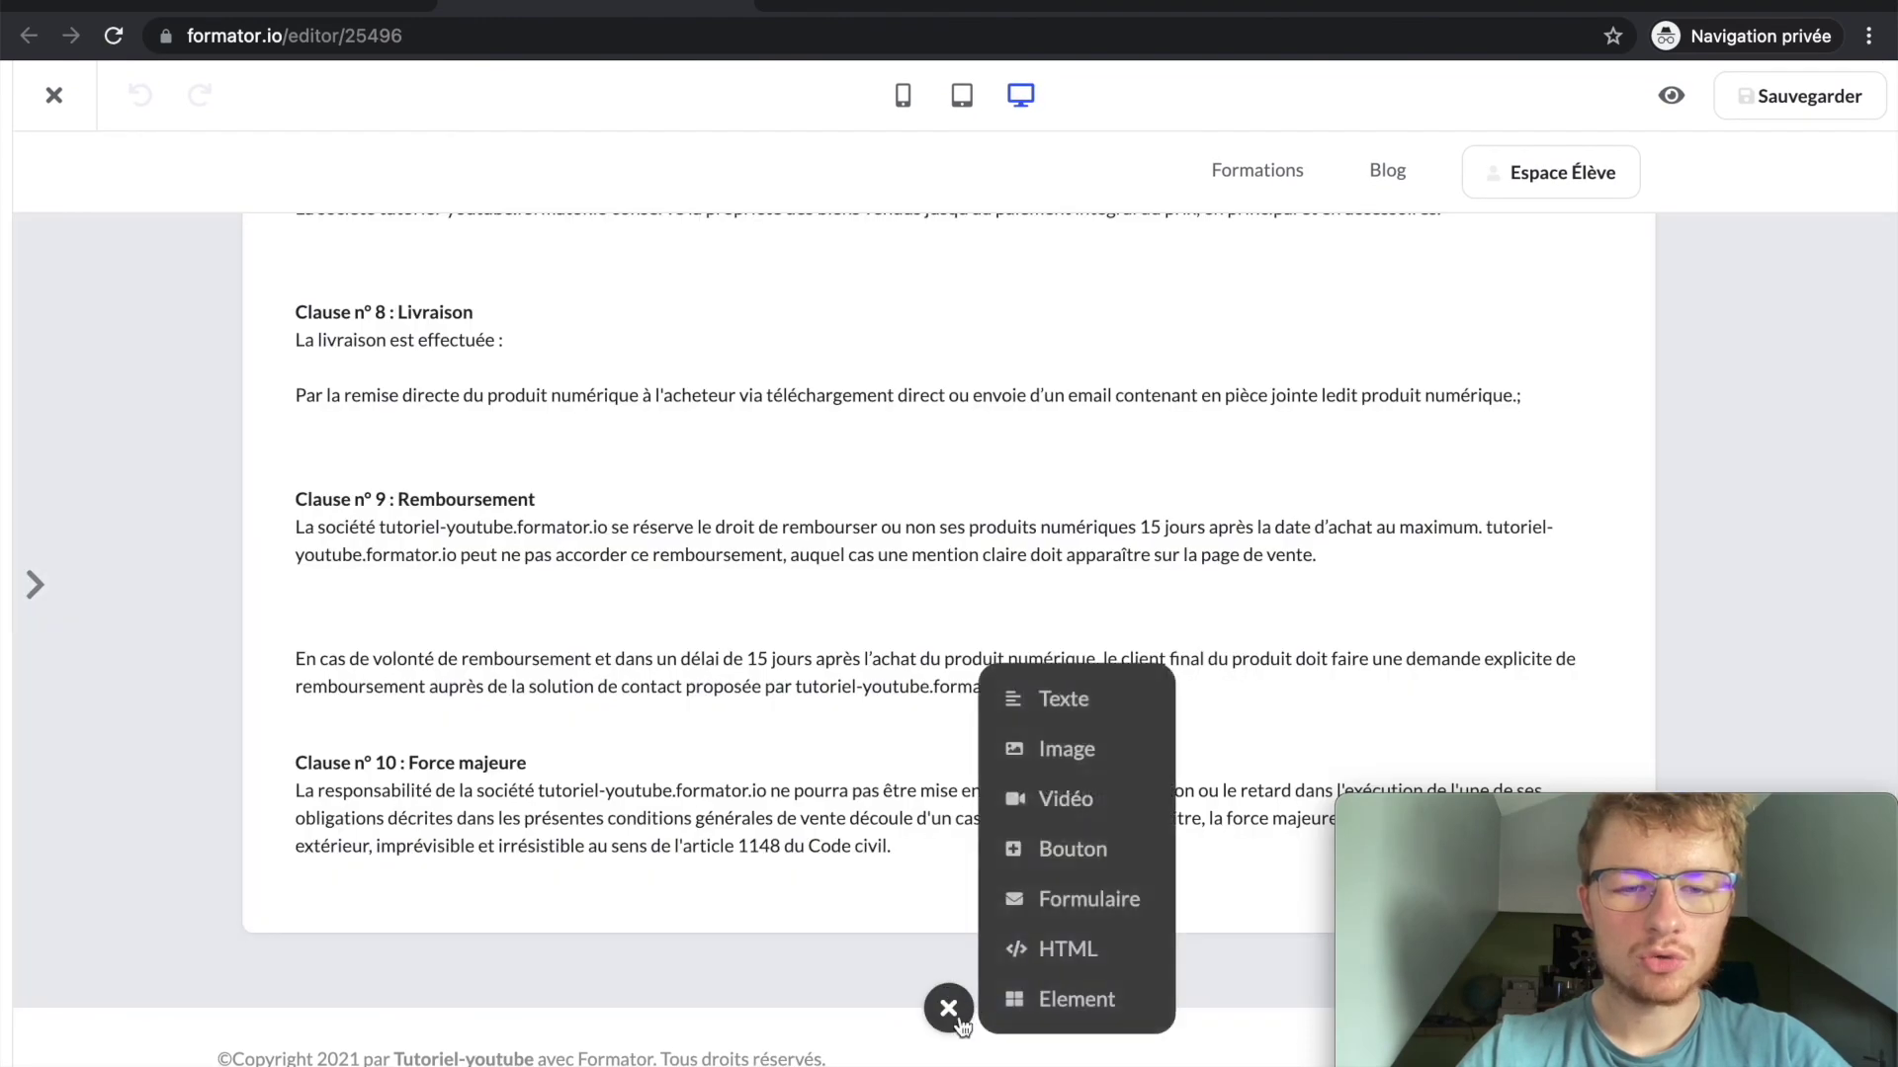
click(948, 1008)
scroll(666, 543, up, 15)
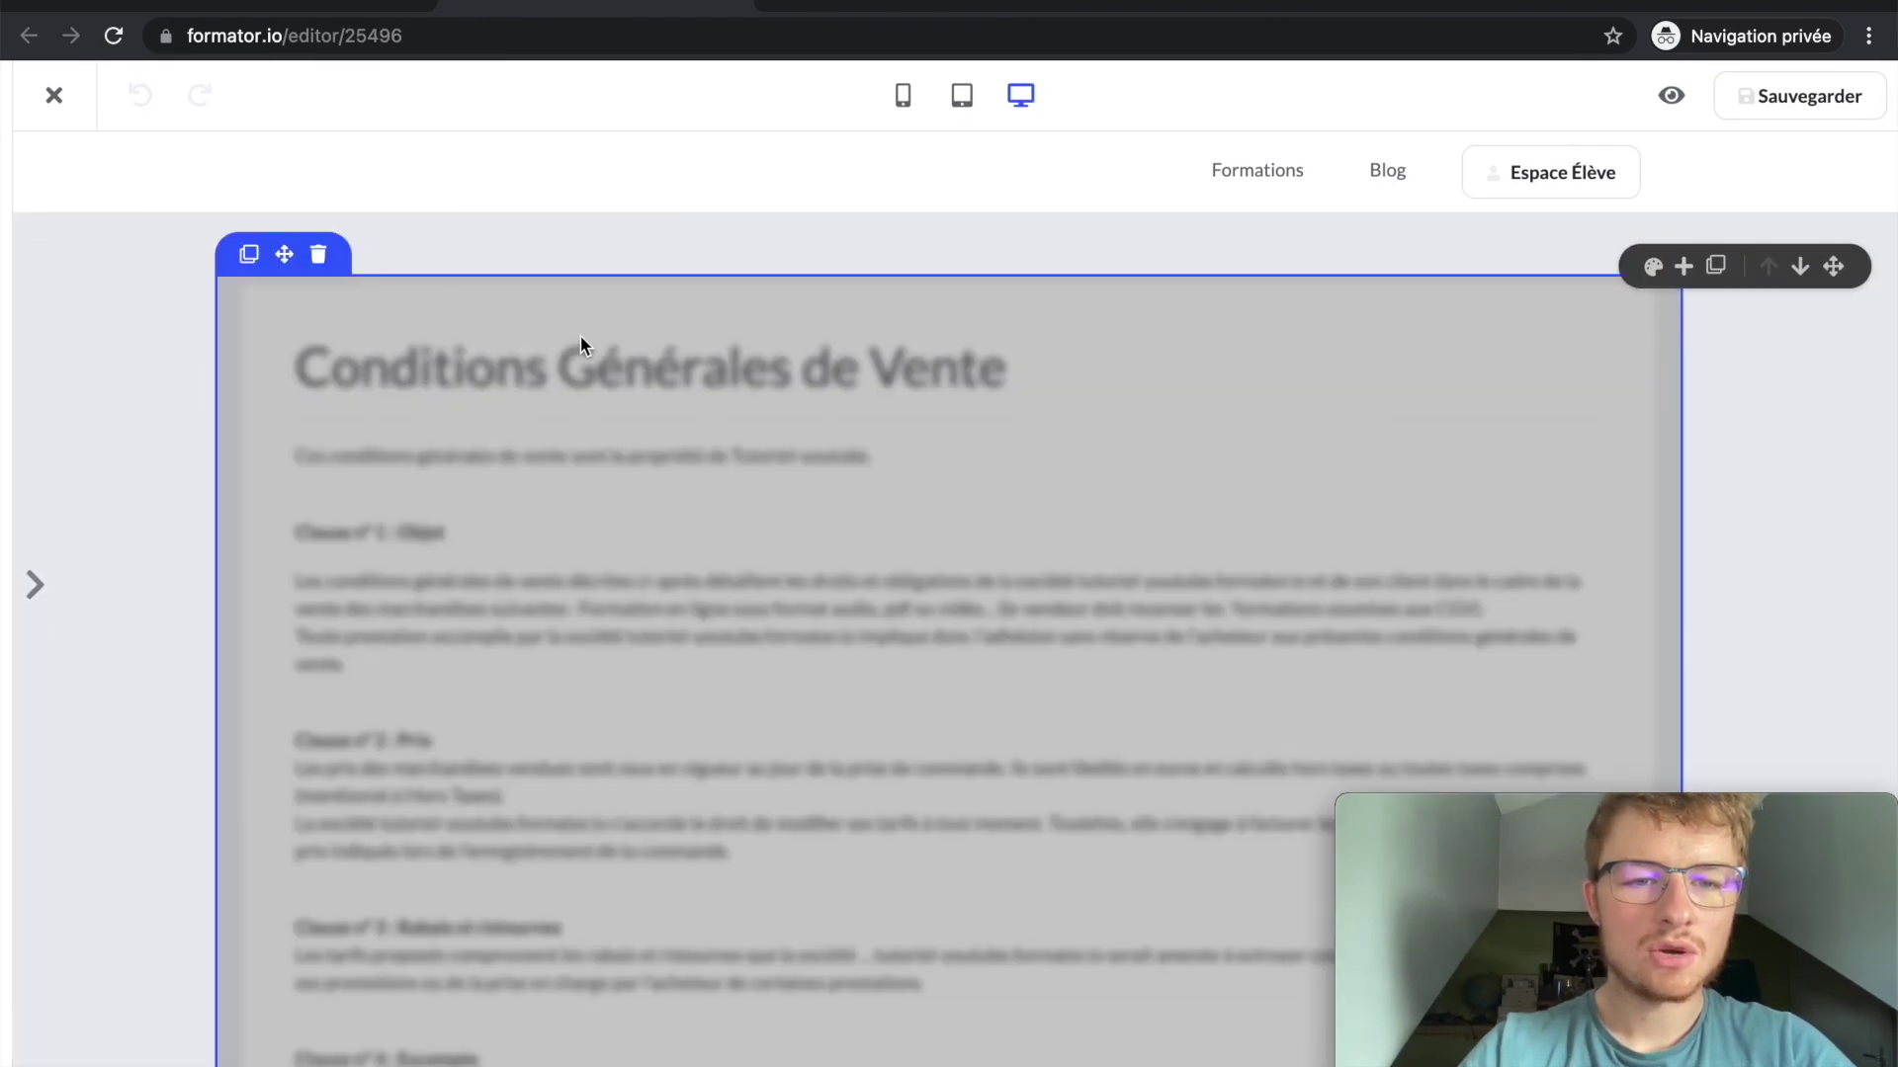
key(super+w)
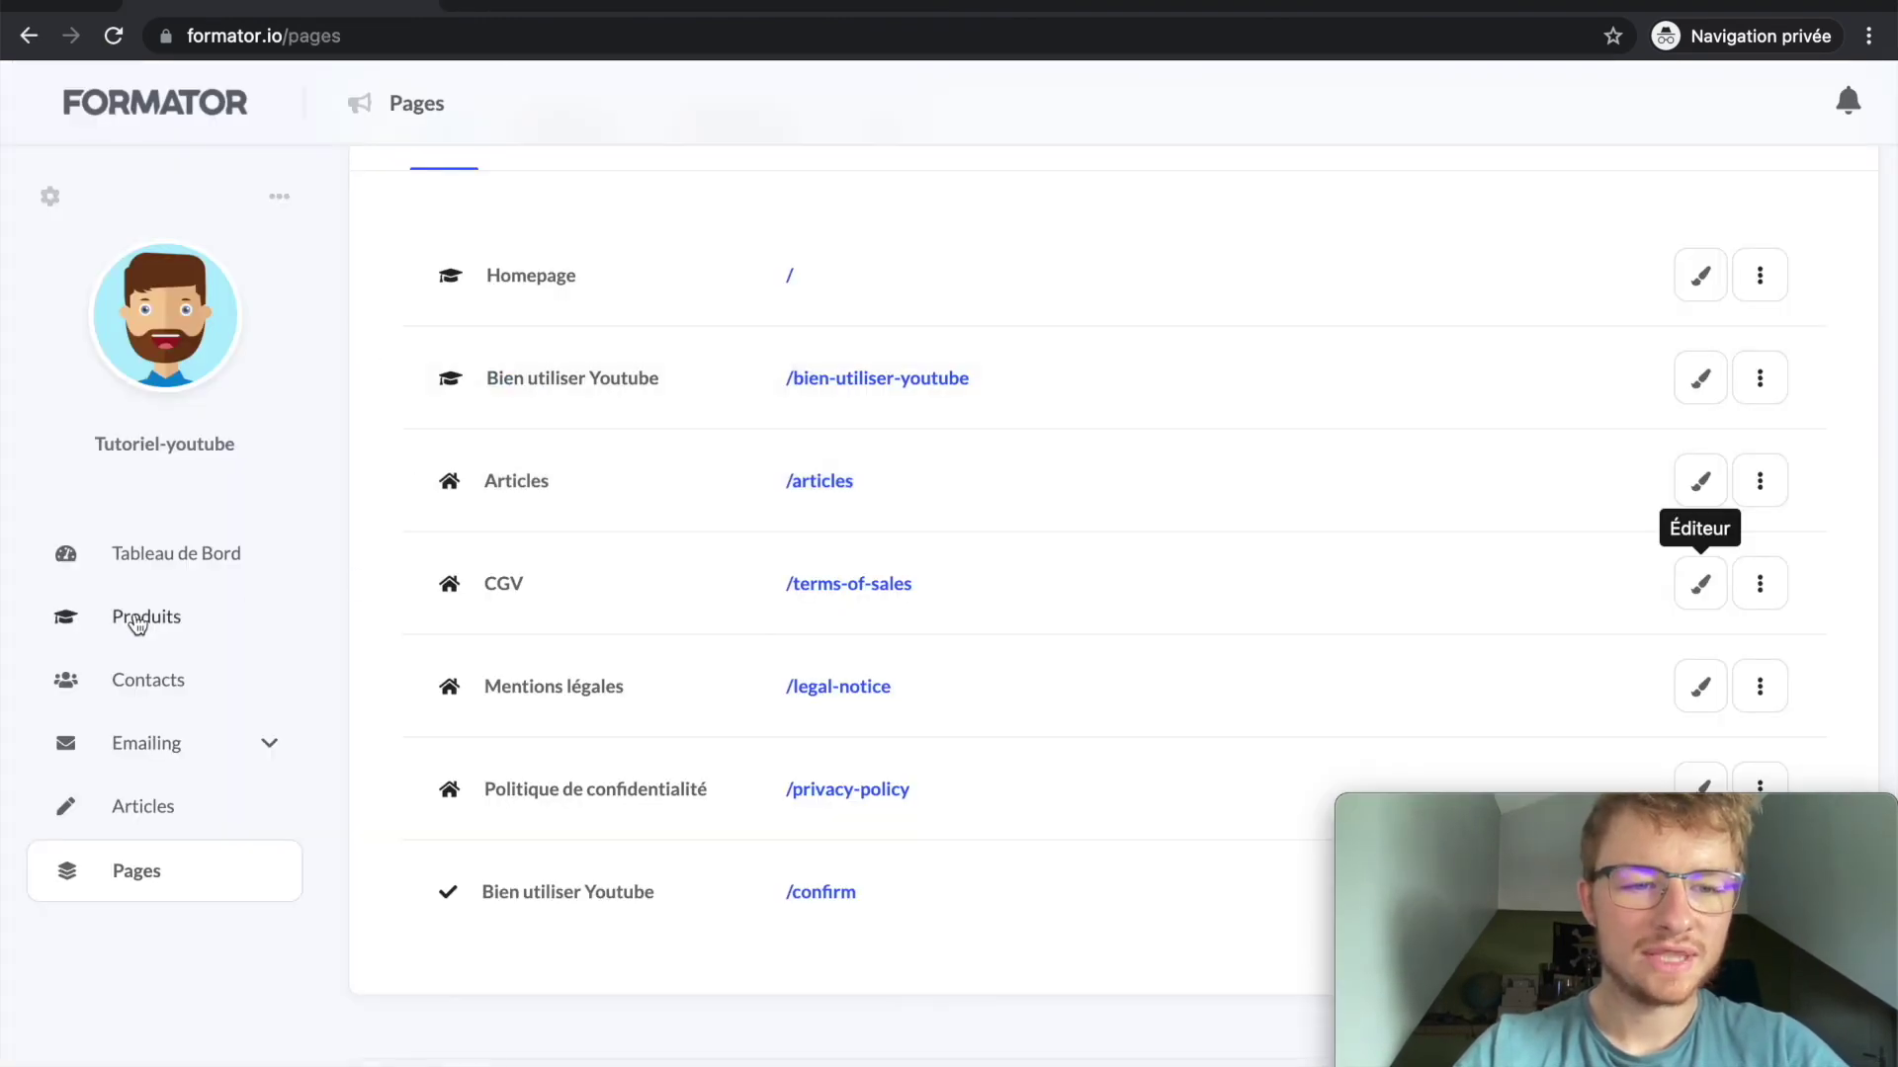
Step: Open the legal documents settings and click into the empty Mentions Légales text
click(46, 200)
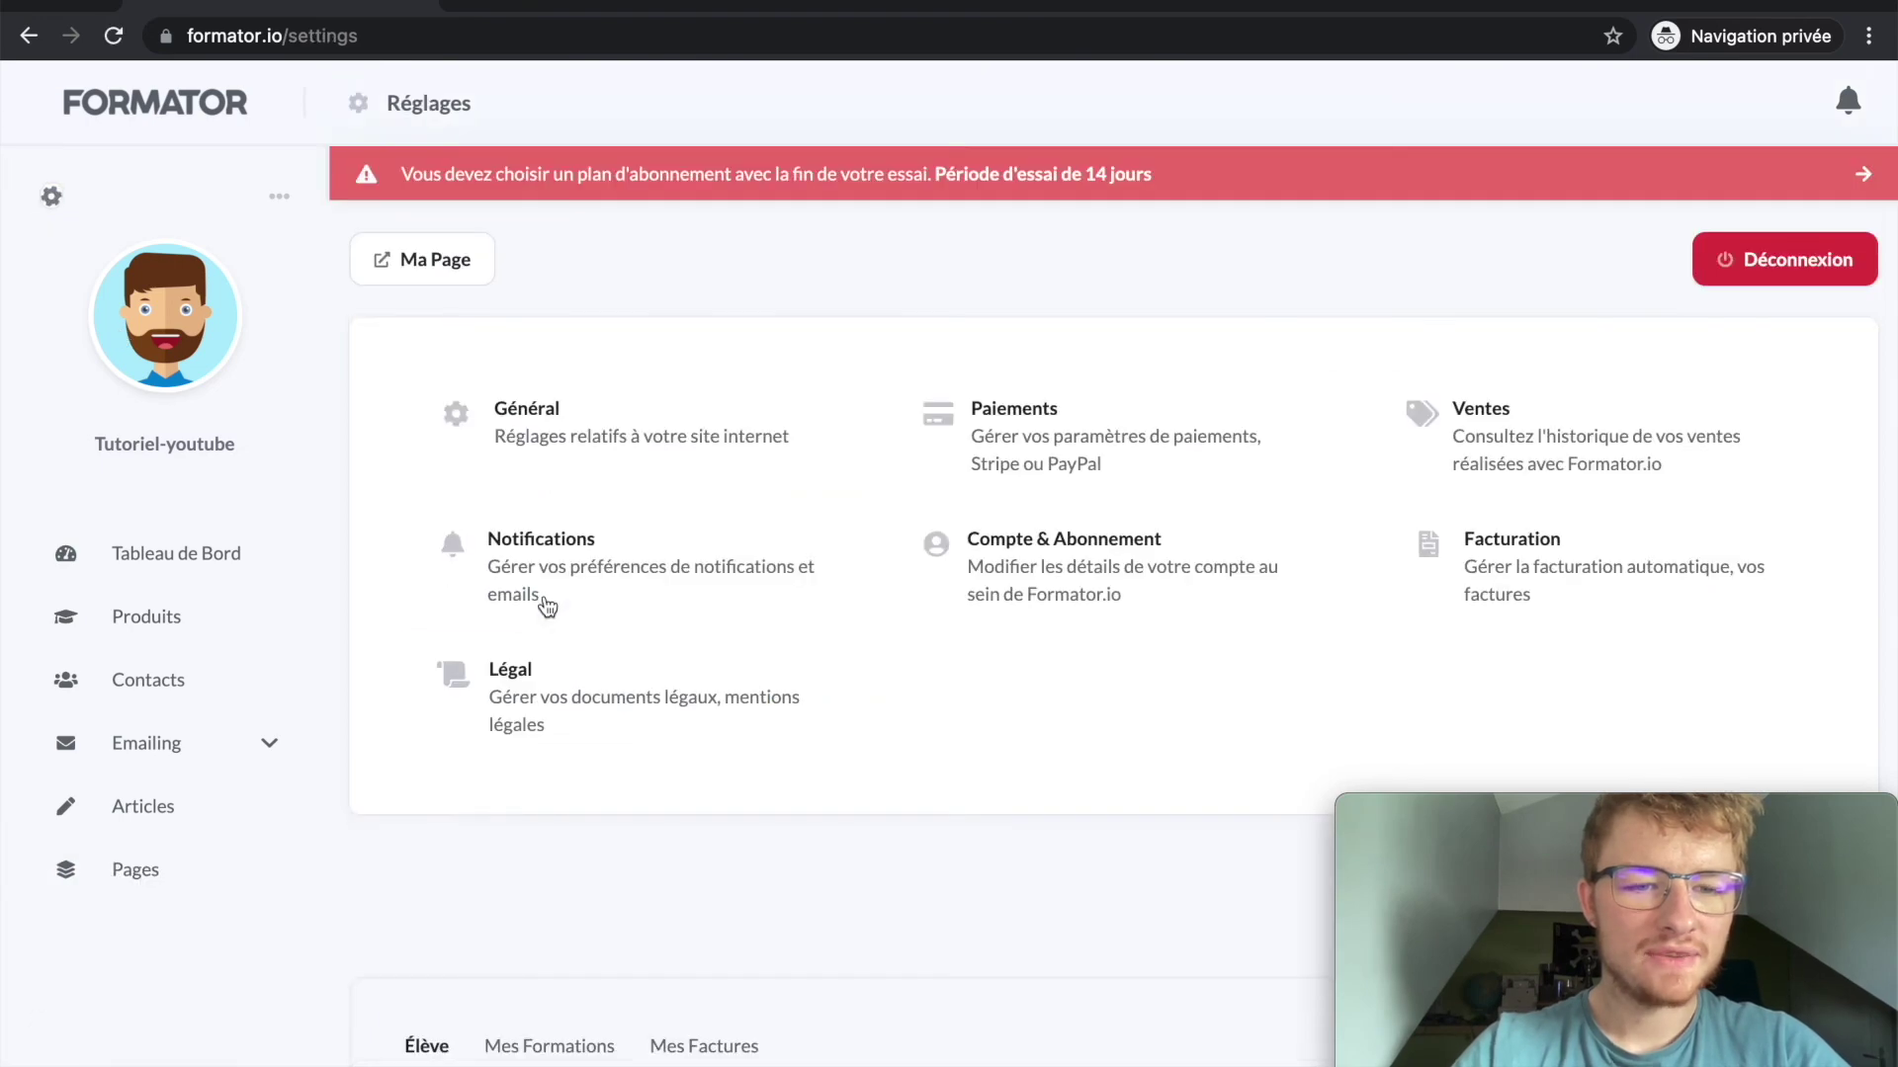
click(573, 730)
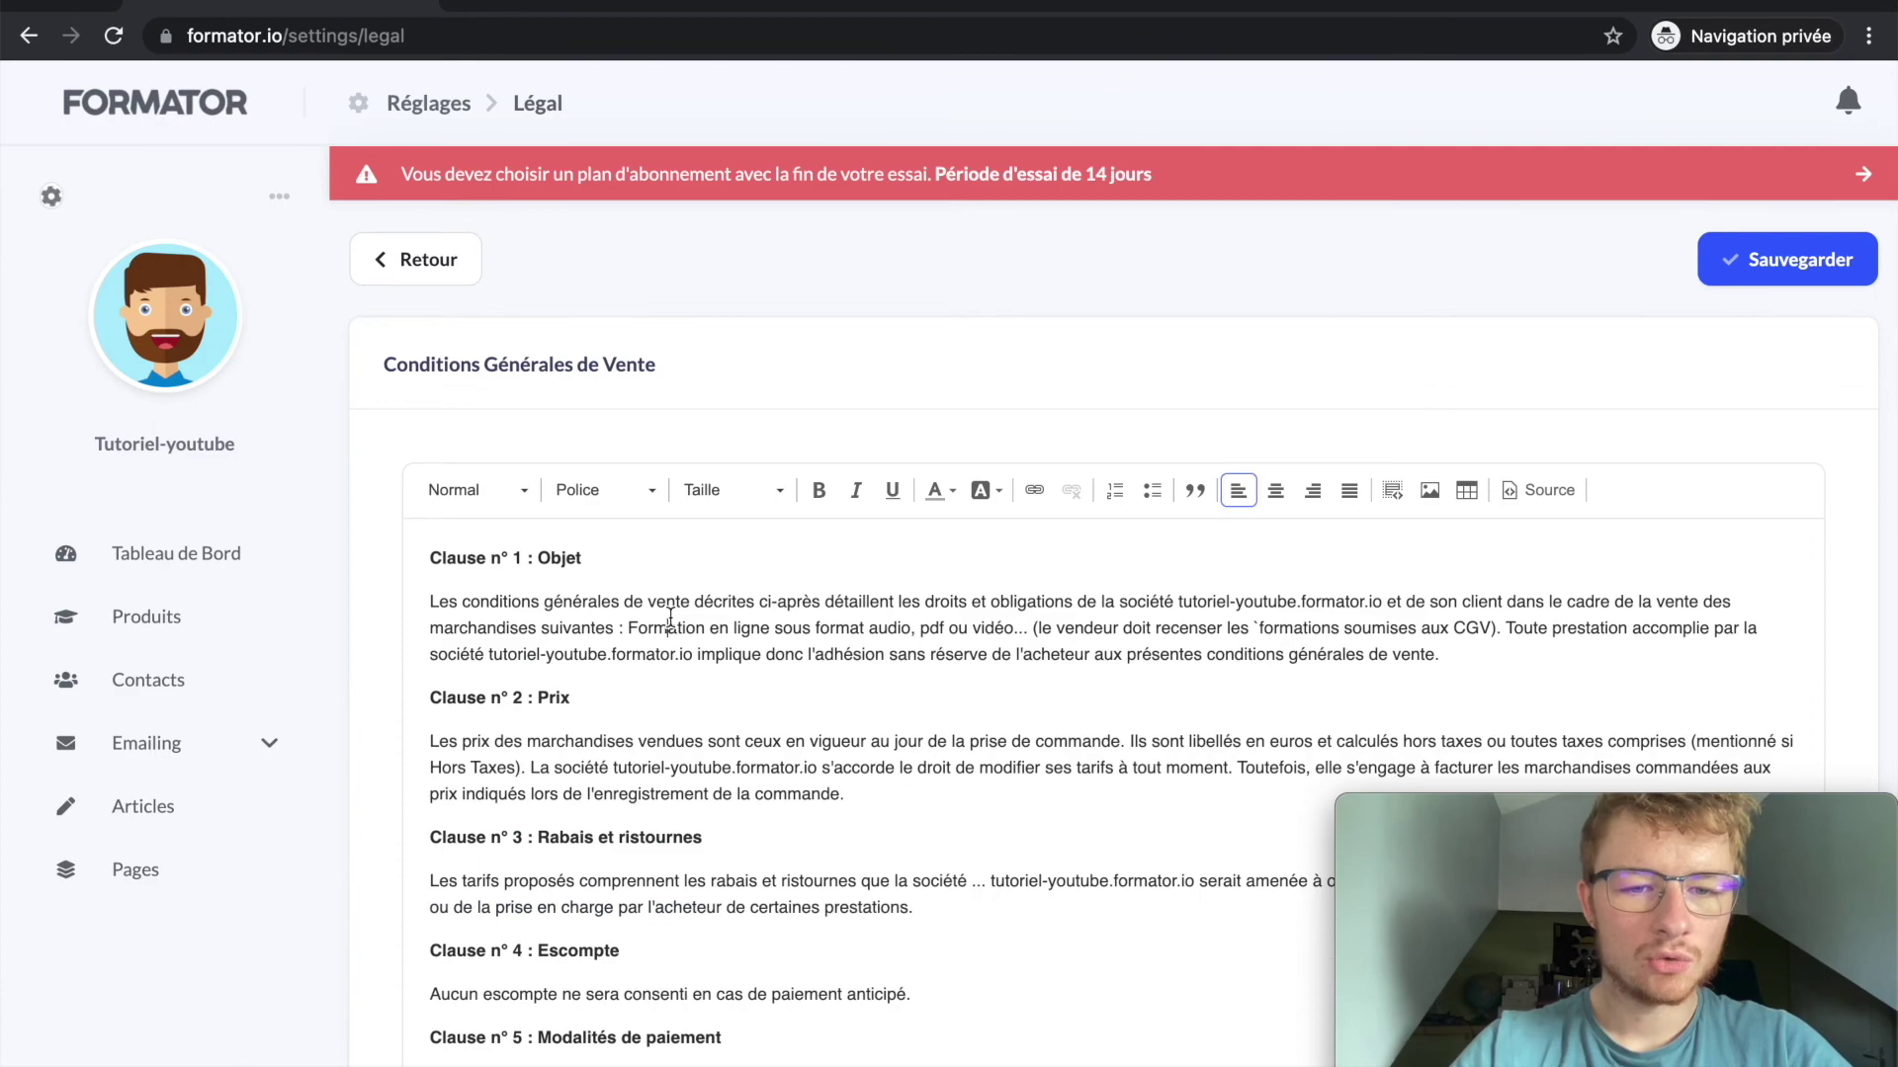
scroll(670, 617, down, 3)
scroll(670, 617, down, 15)
click(691, 534)
Step: Scroll through the legal texts, checking Politique de Confidentialité and Mentions Légales
scroll(691, 533, up, 8)
scroll(691, 534, down, 3)
scroll(691, 534, down, 6)
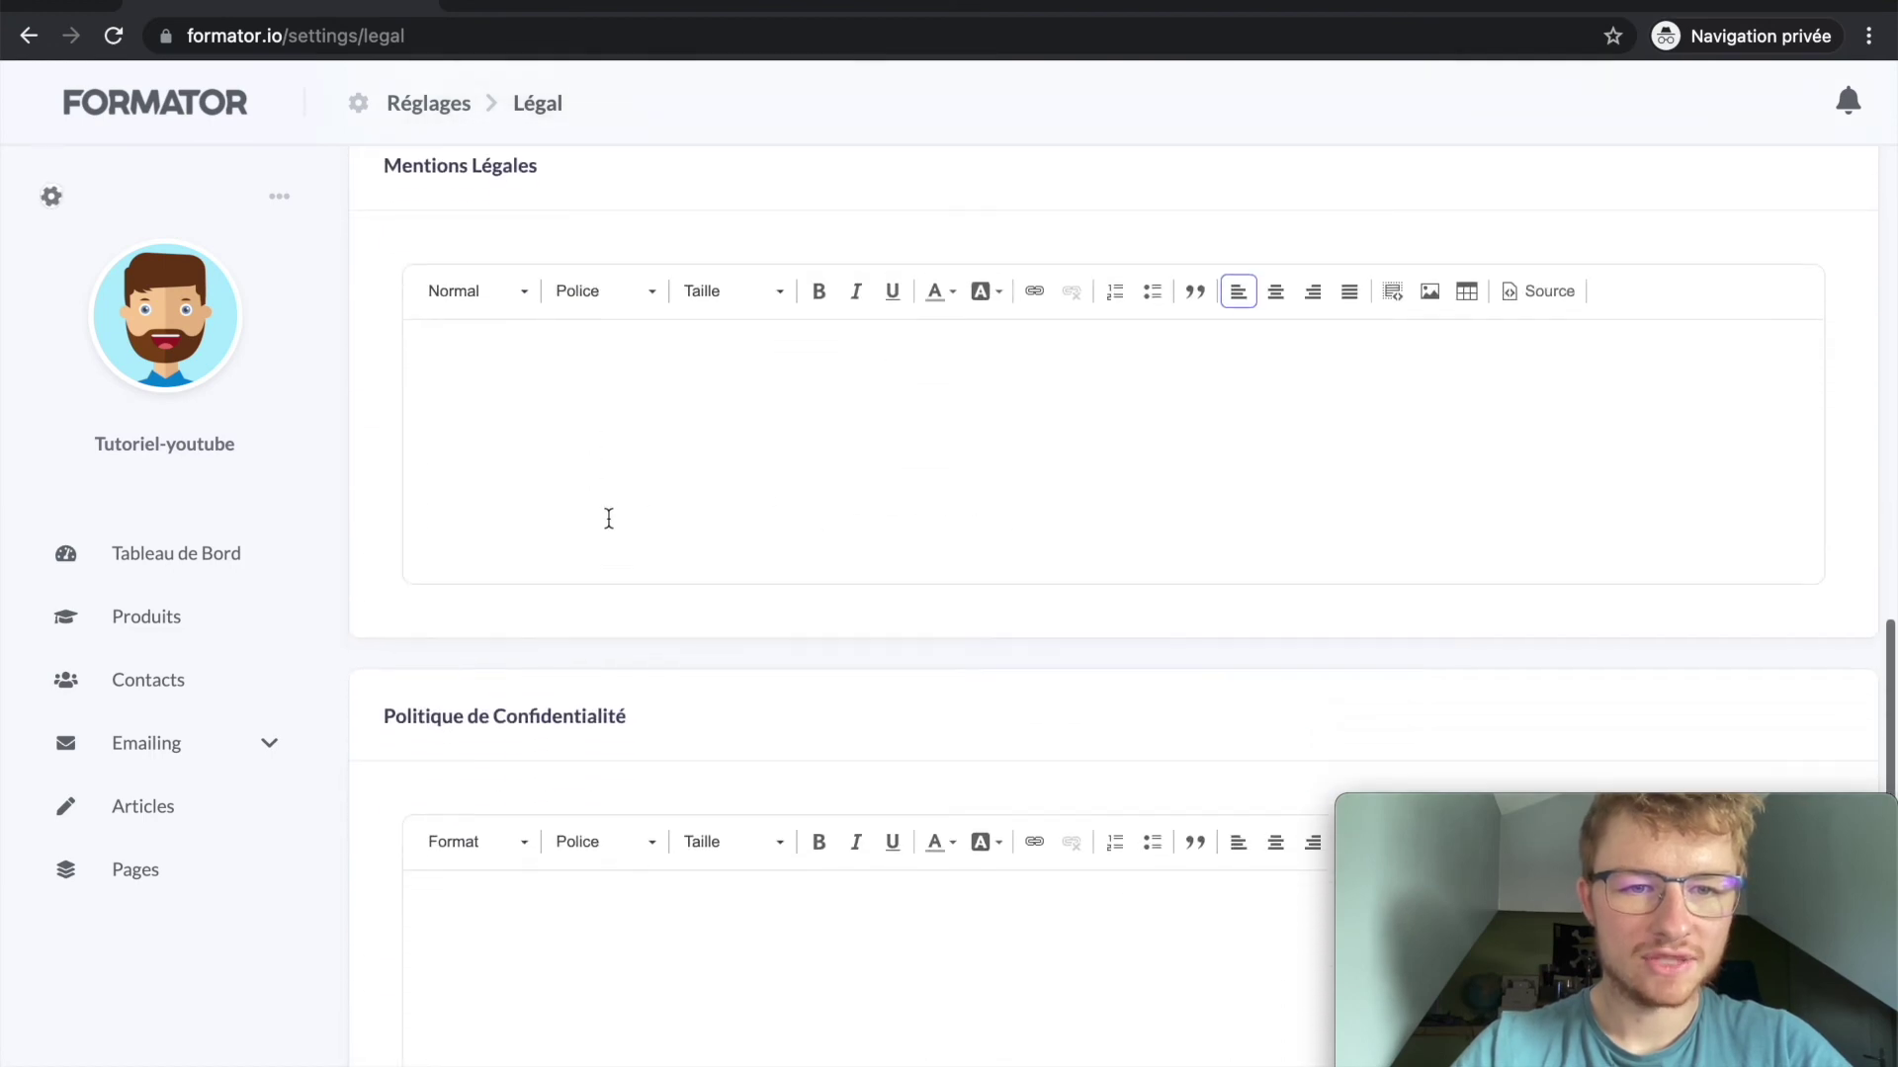
scroll(606, 517, up, 1)
scroll(542, 513, down, 3)
click(528, 763)
scroll(528, 763, up, 5)
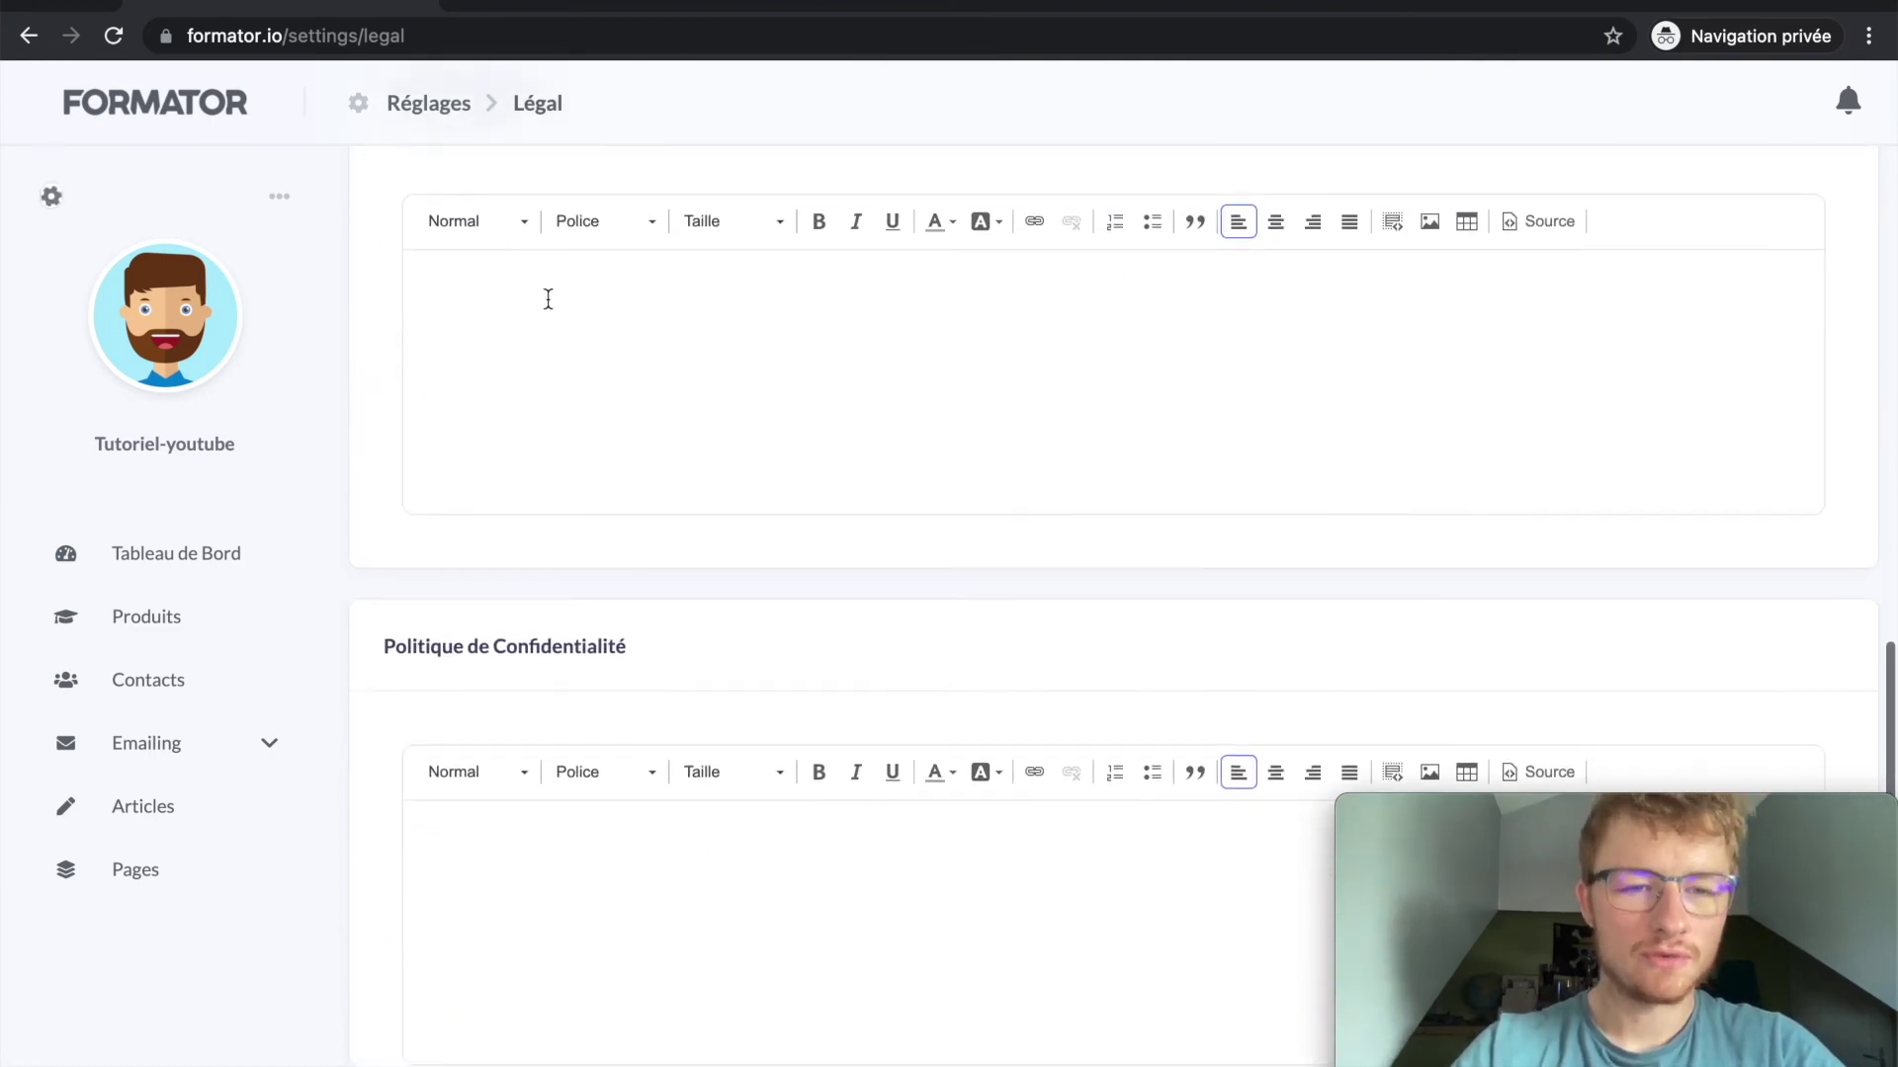
click(585, 340)
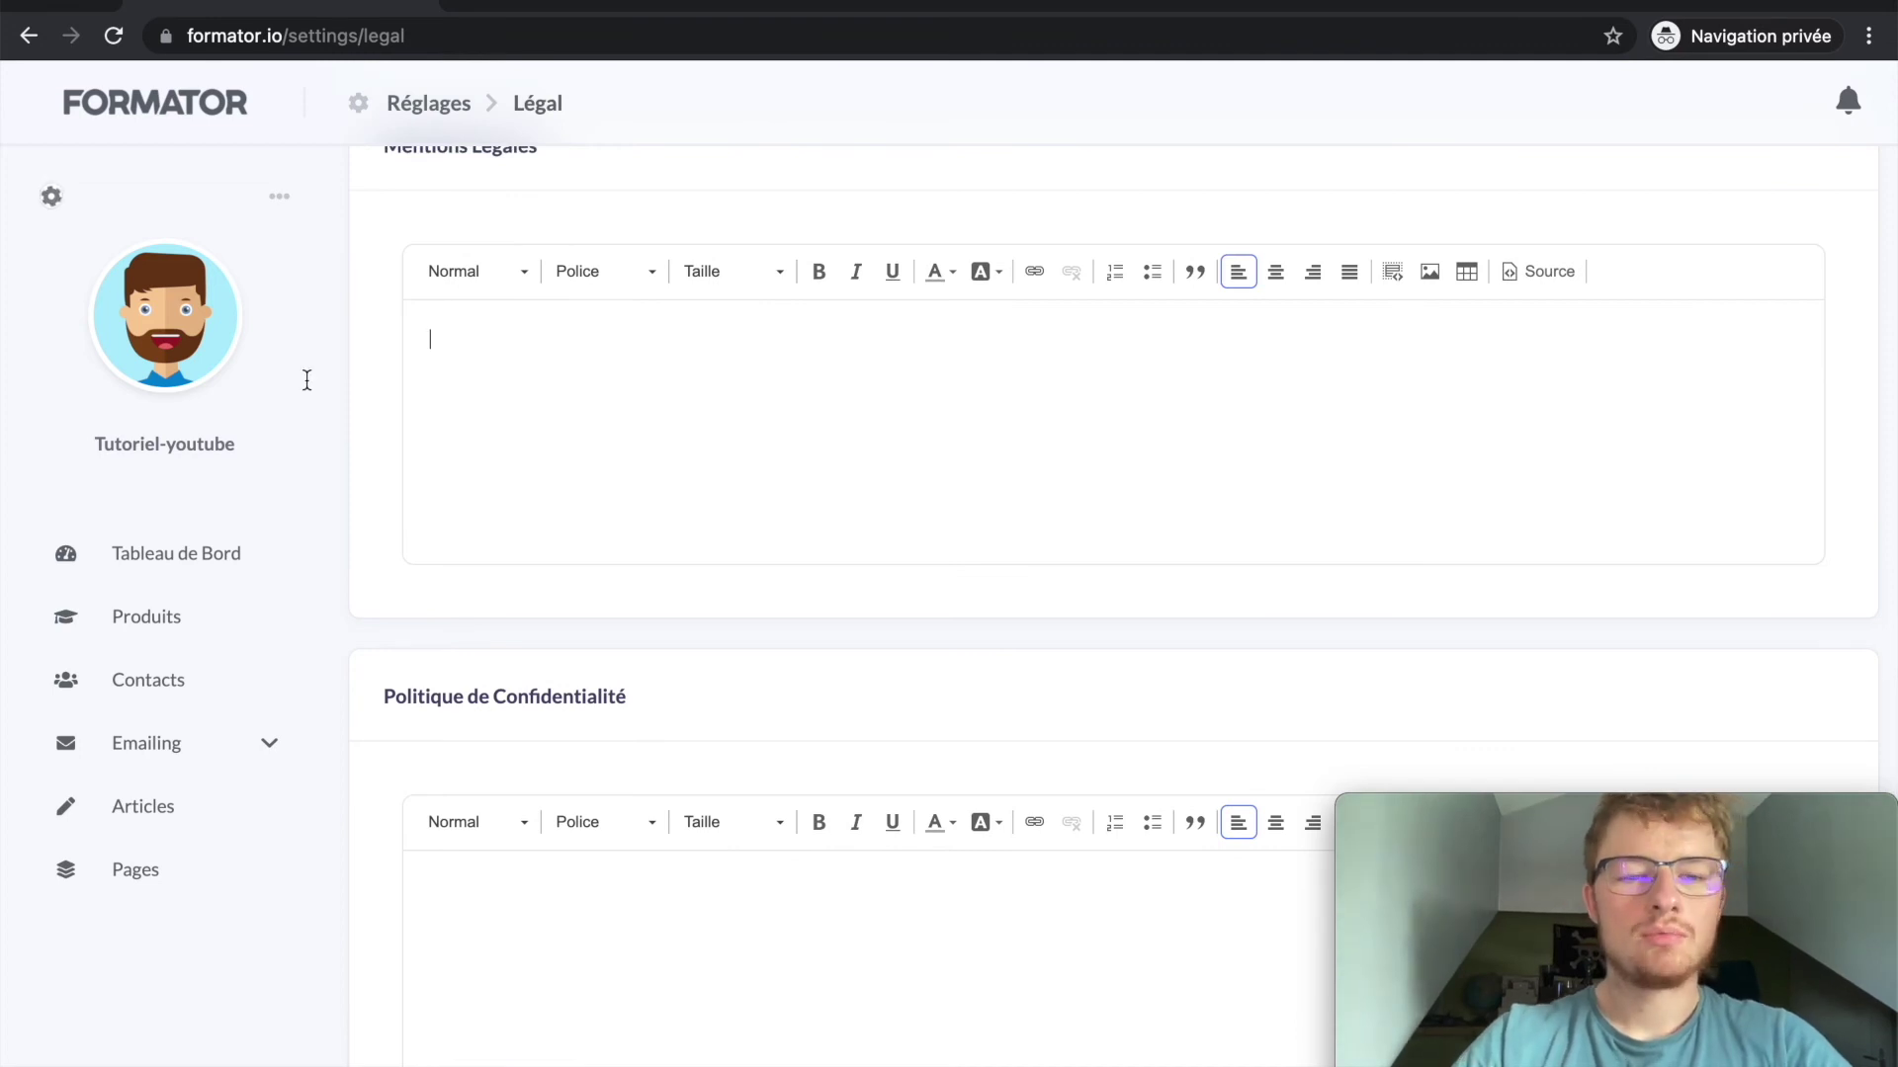
scroll(551, 411, up, 1)
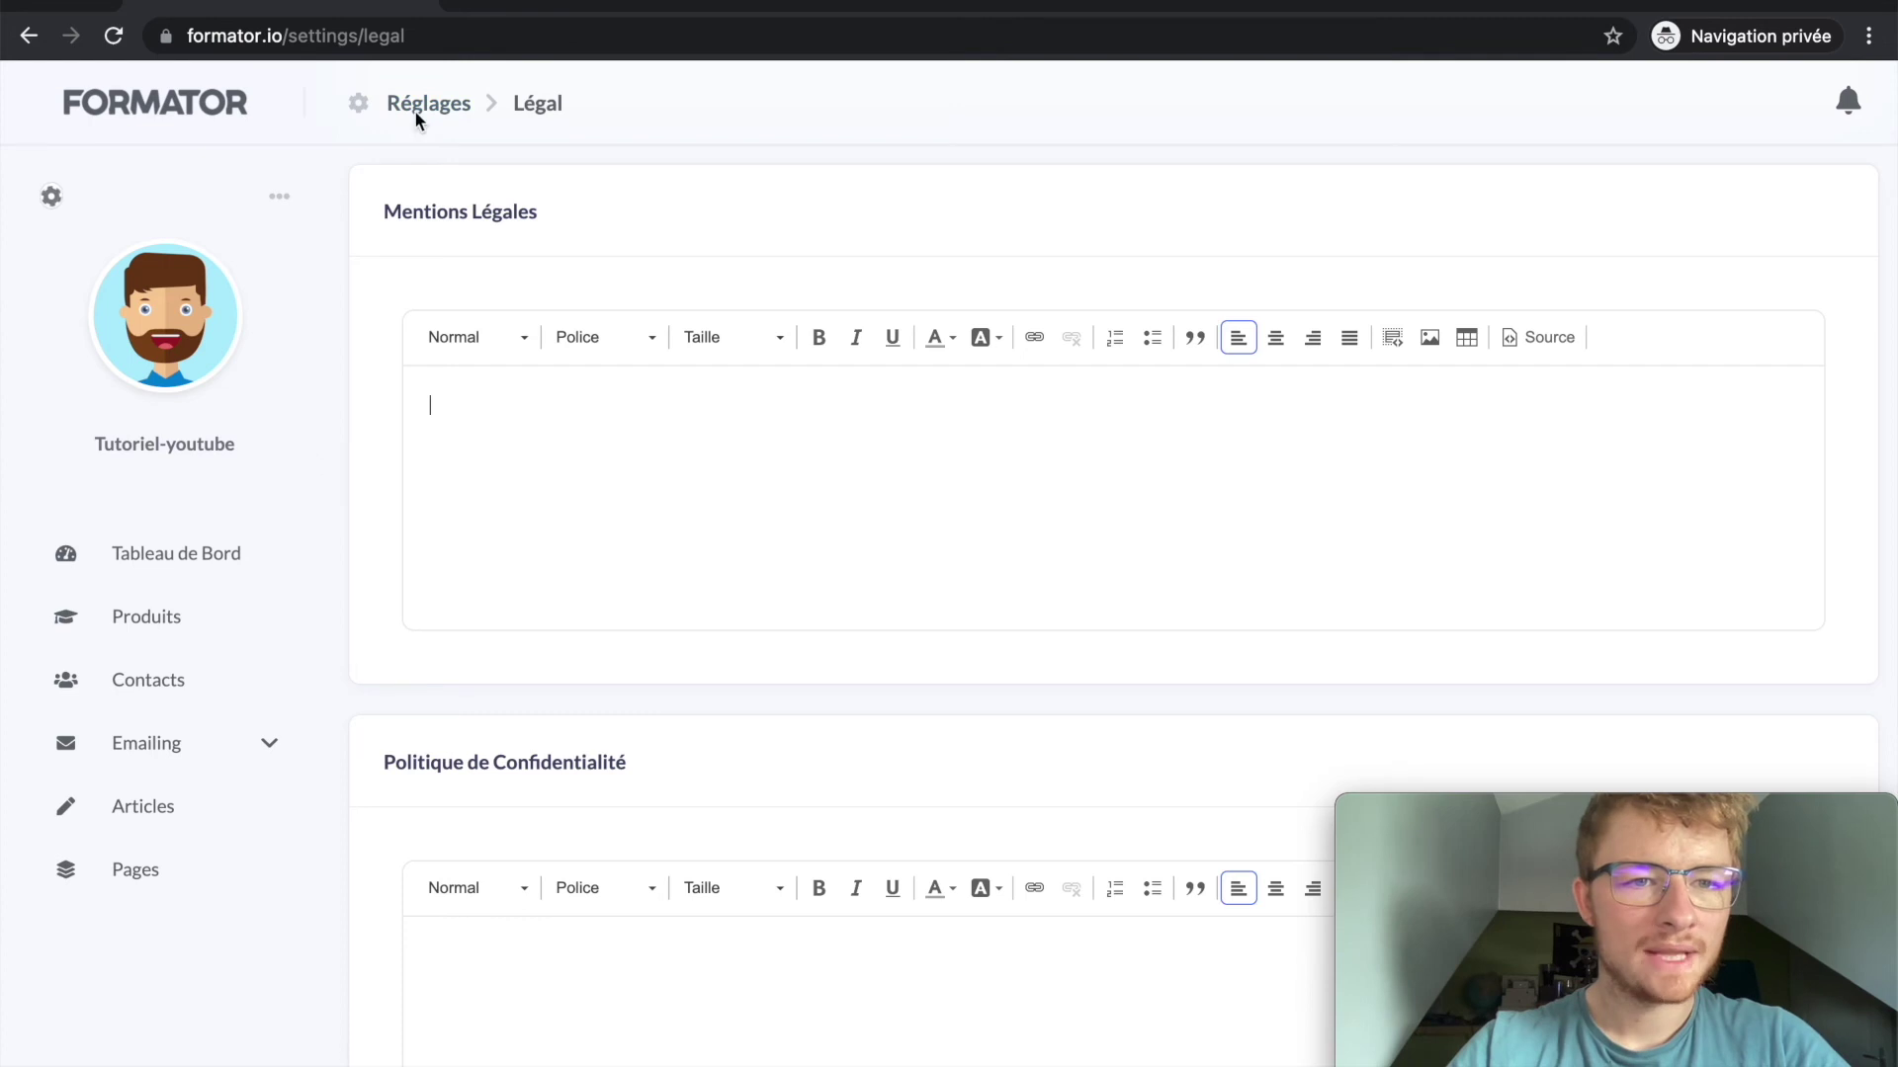
Step: Choose Ma Page from the account menu to show the public course site in a new tab
click(276, 204)
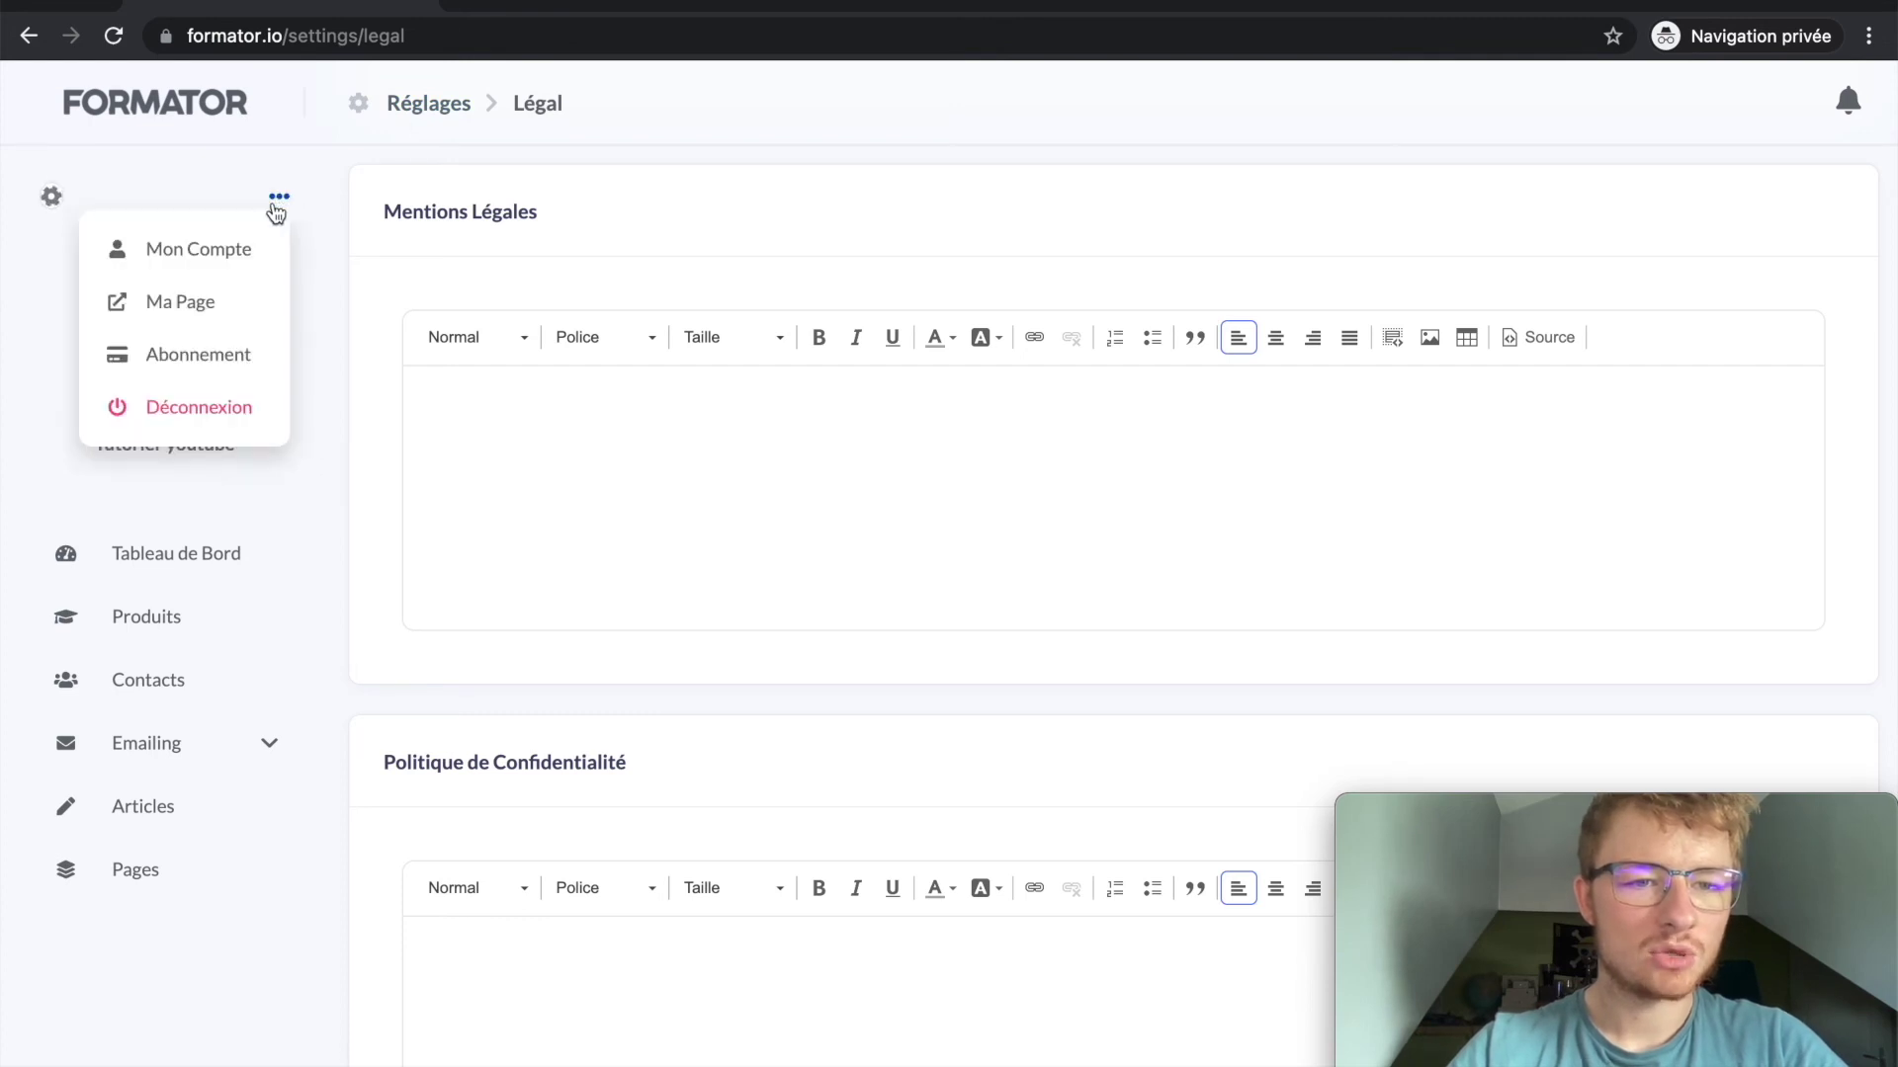
click(212, 317)
scroll(430, 336, down, 4)
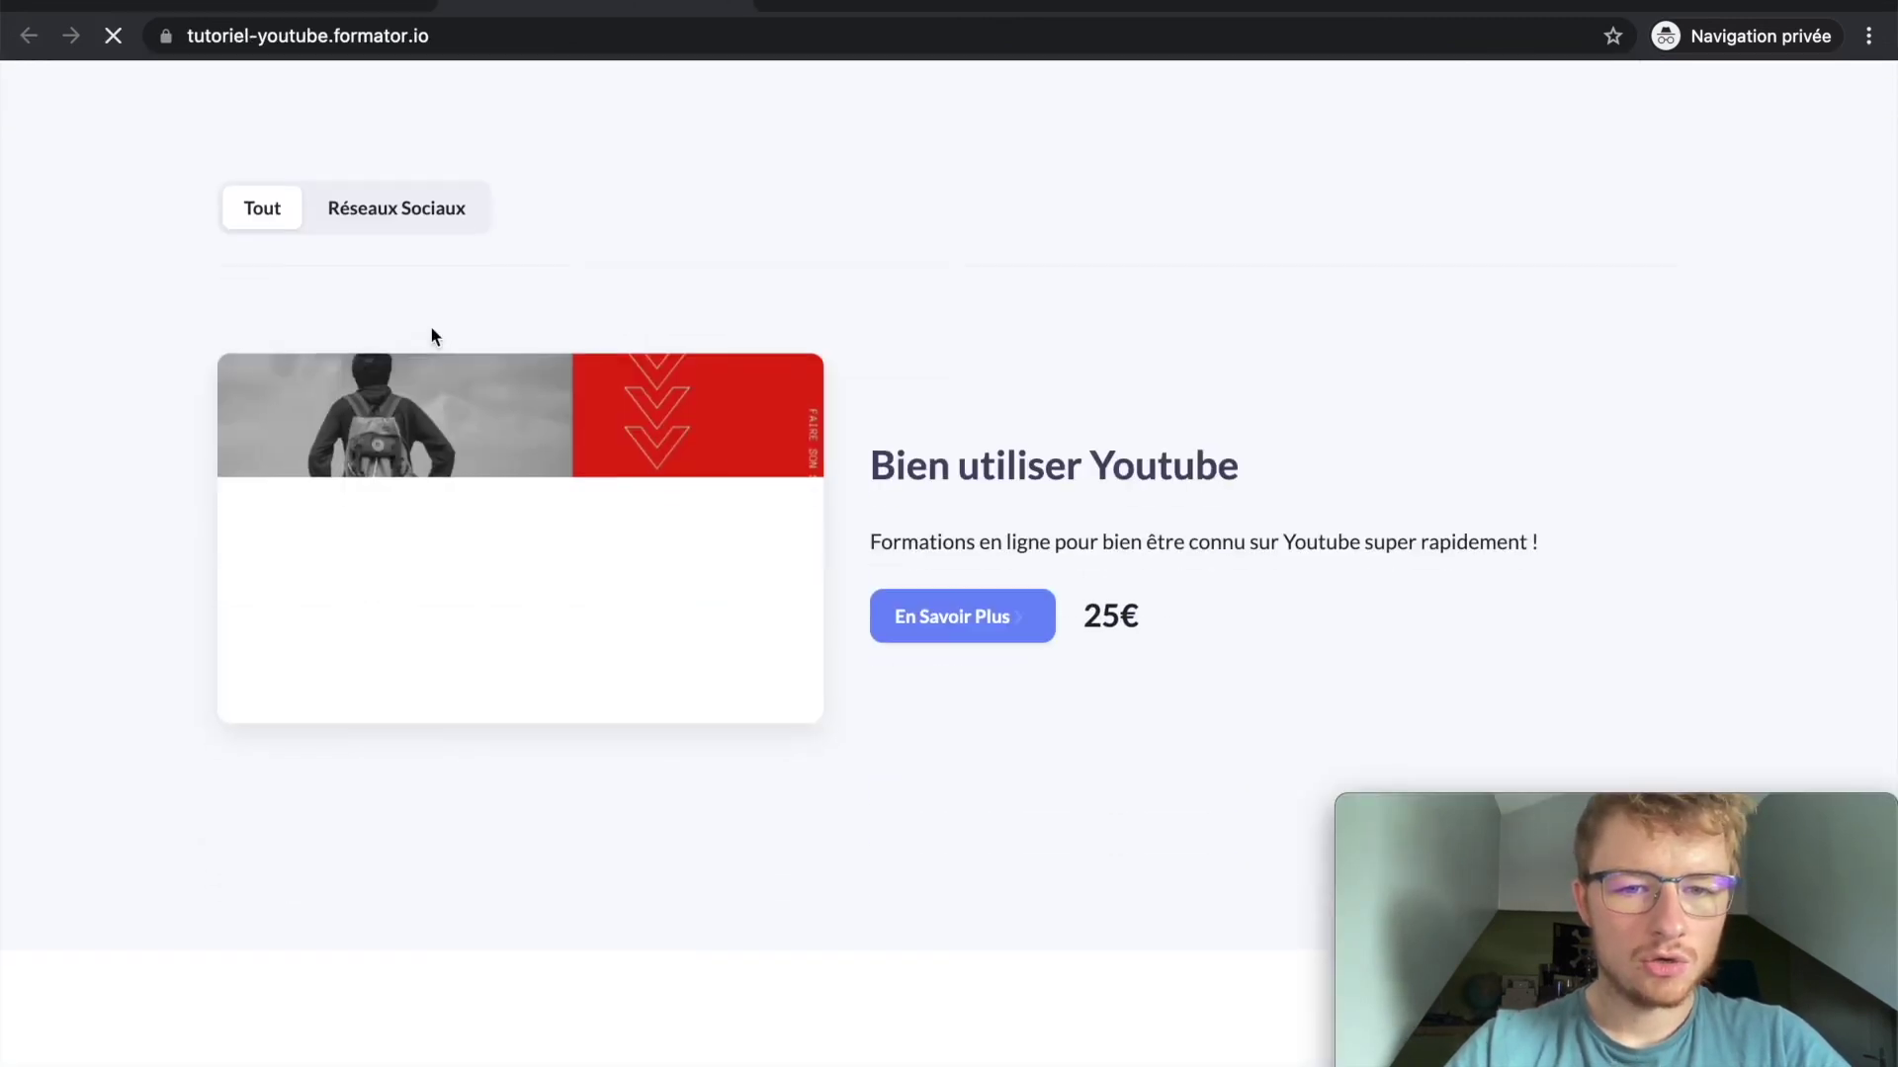
Step: Close the public site preview and return to the Mentions Légales text
scroll(430, 336, up, 2)
scroll(430, 336, down, 1)
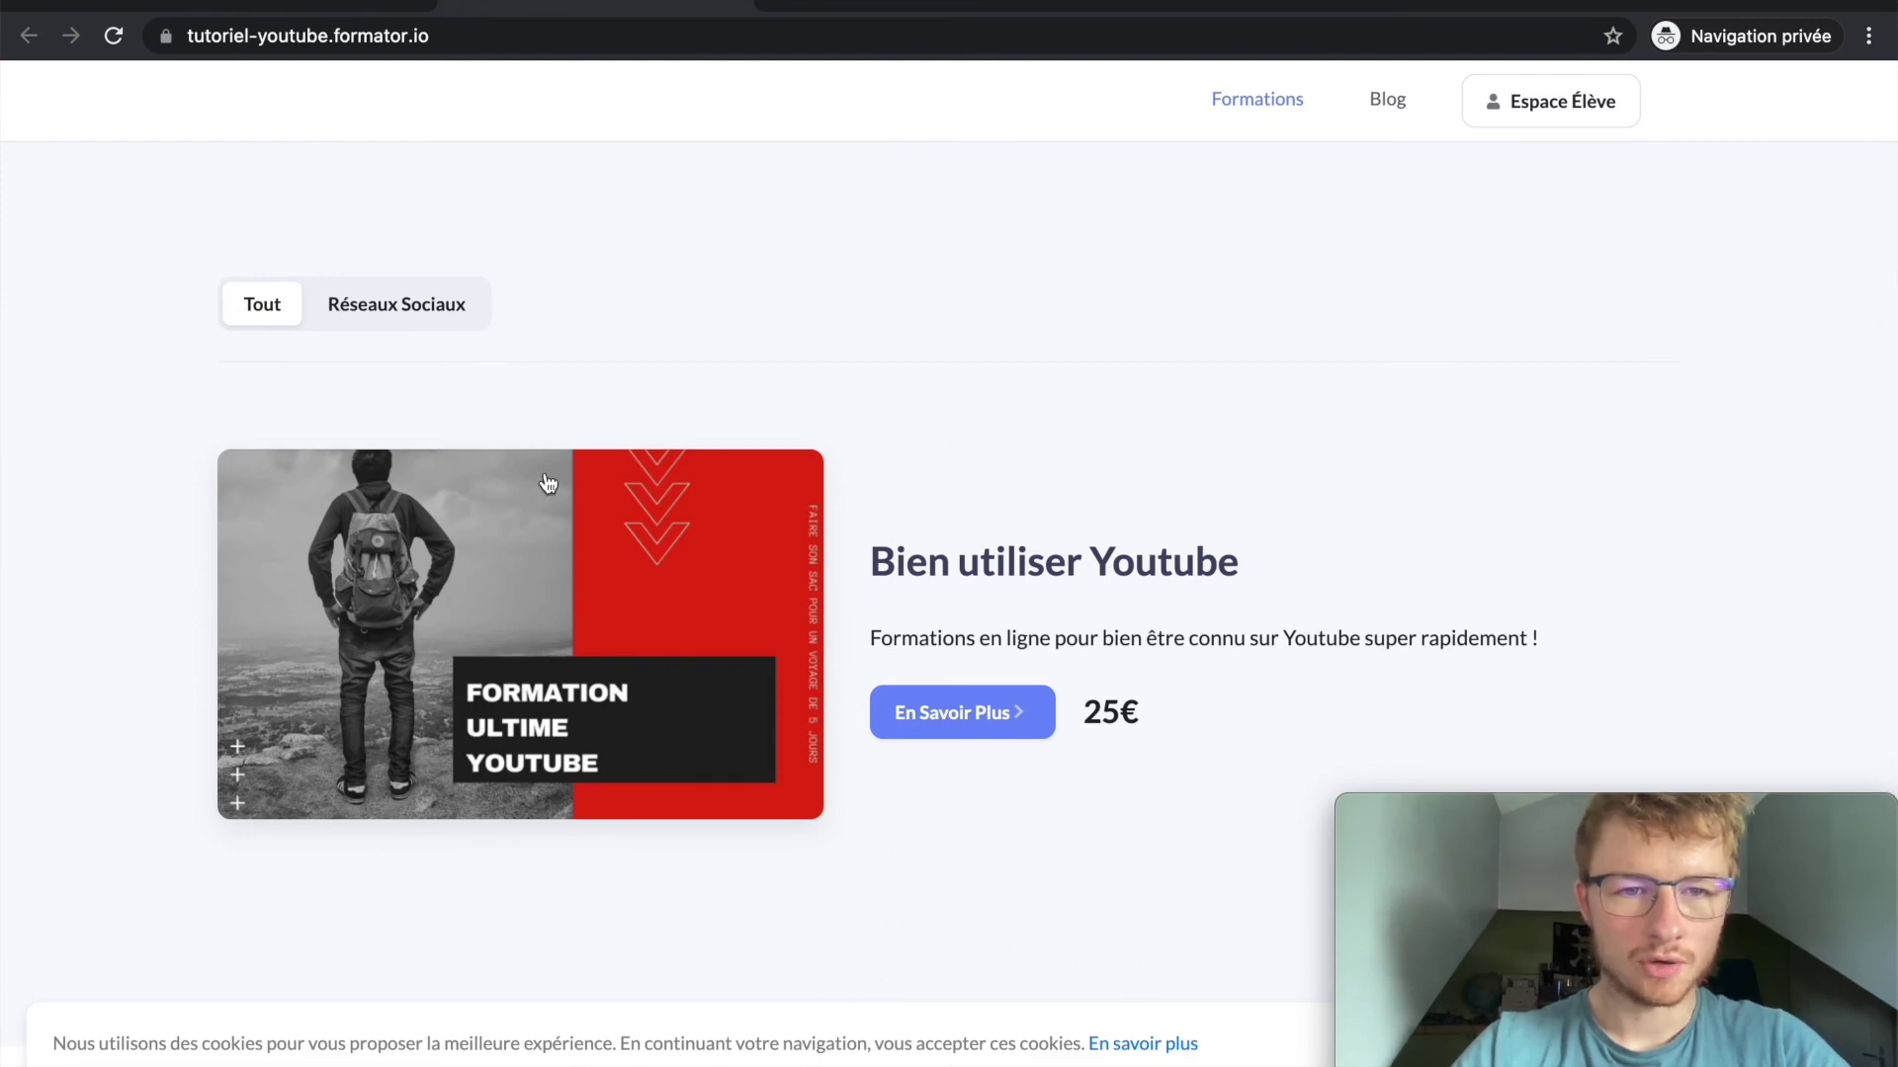
click(726, 12)
click(471, 435)
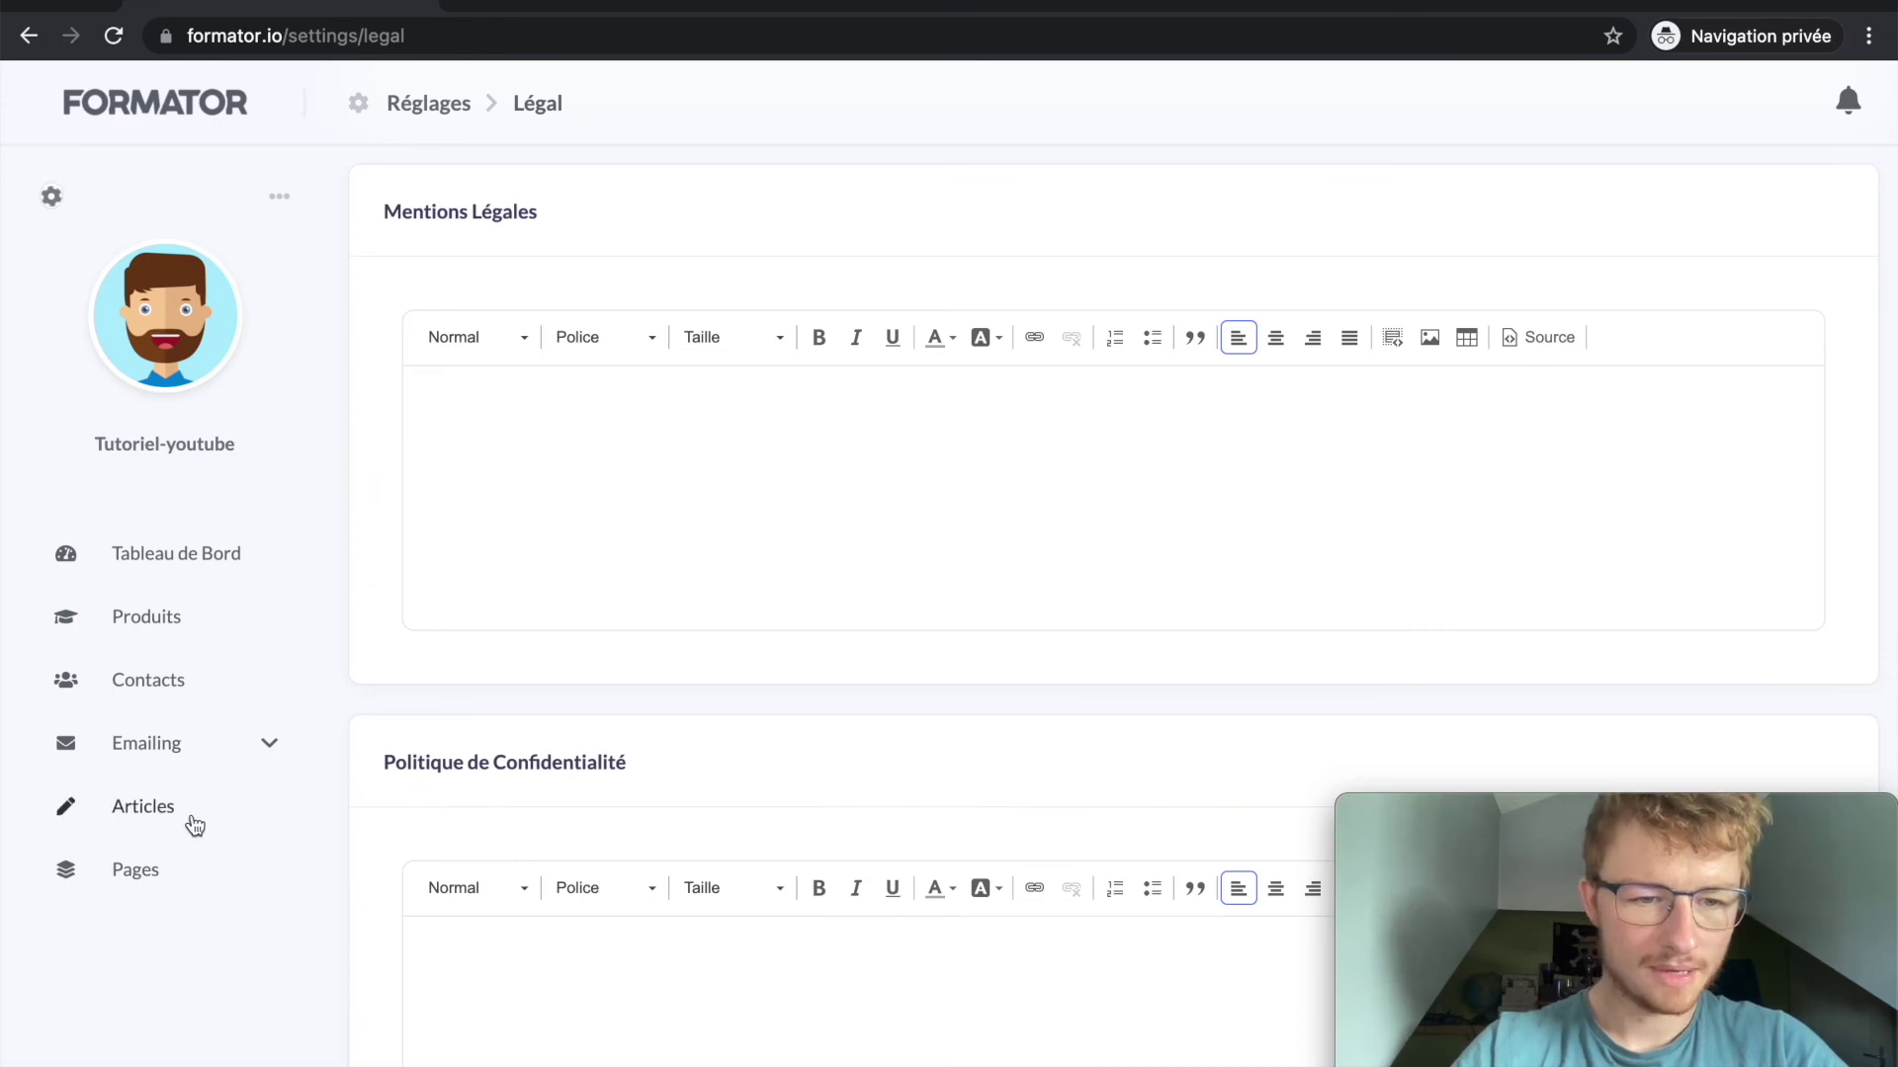
Step: Scroll through the Pages list, then go to the Articles section
click(154, 875)
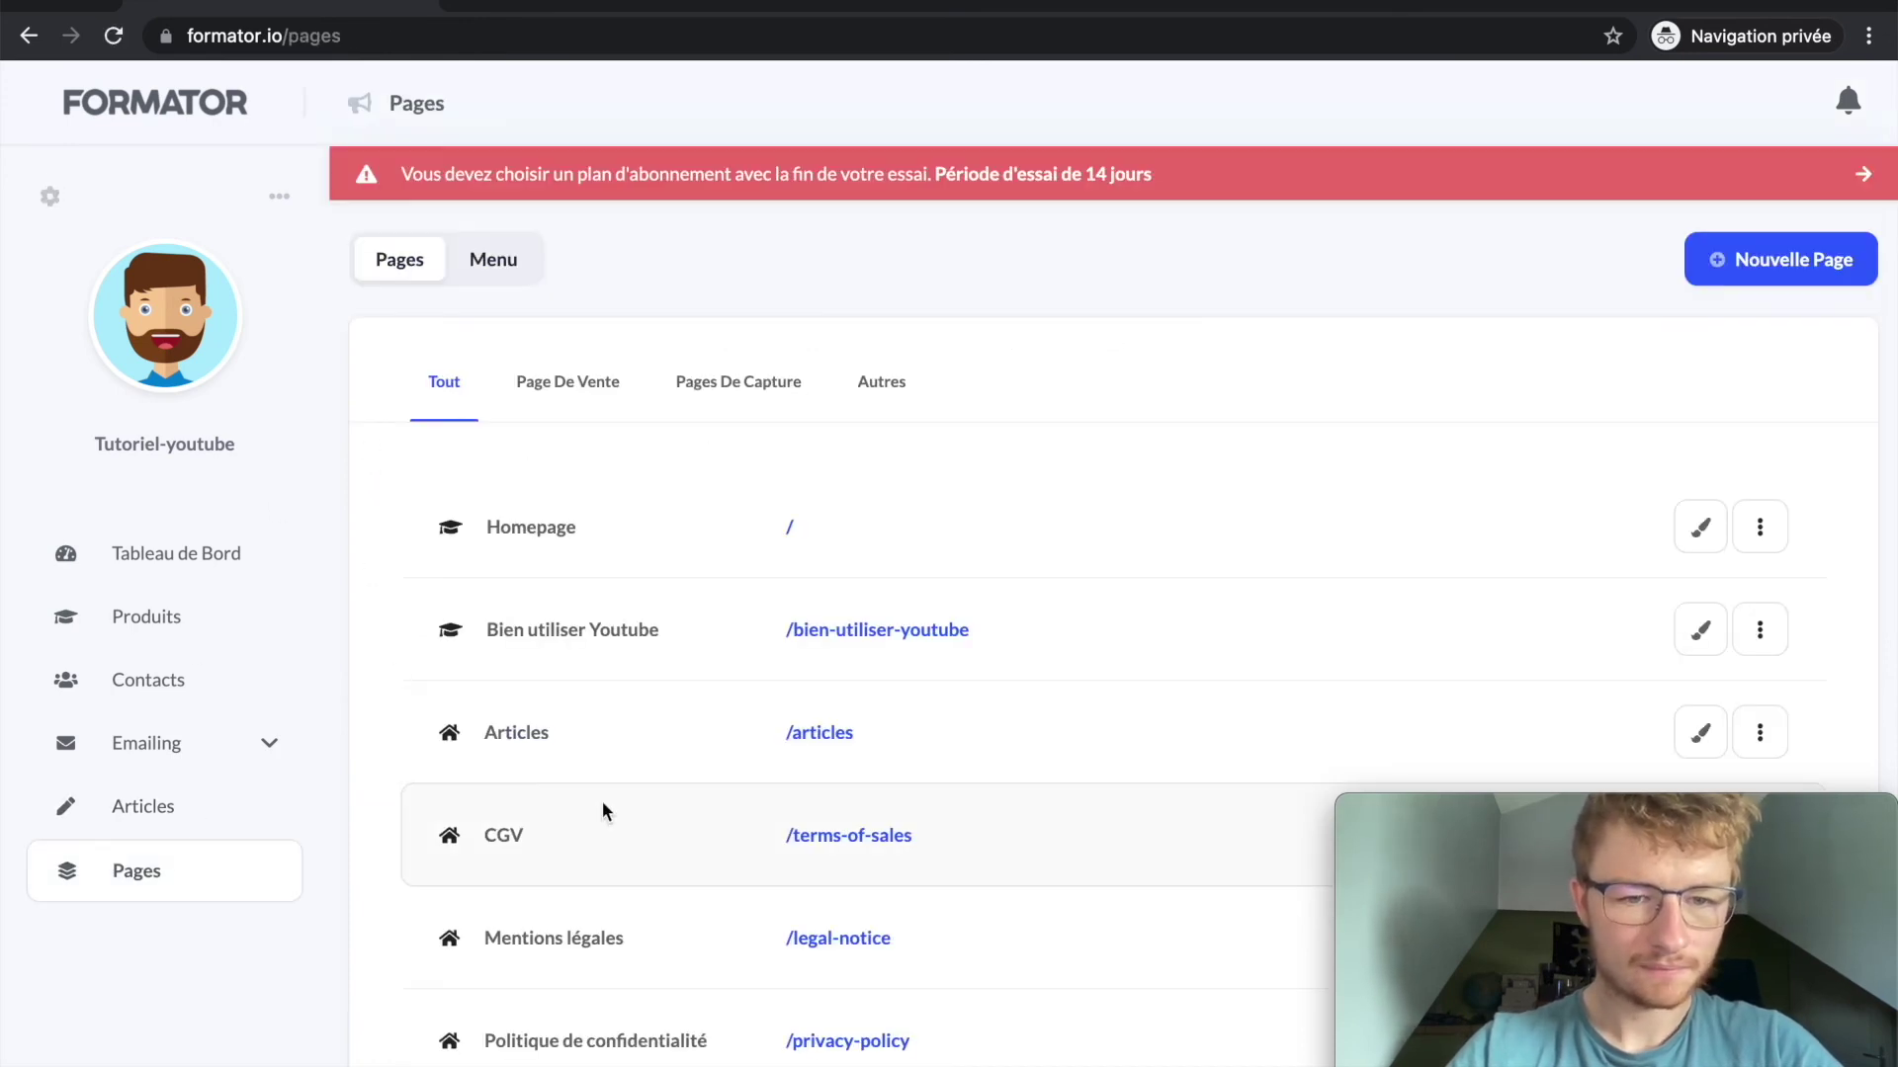
scroll(593, 514, down, 5)
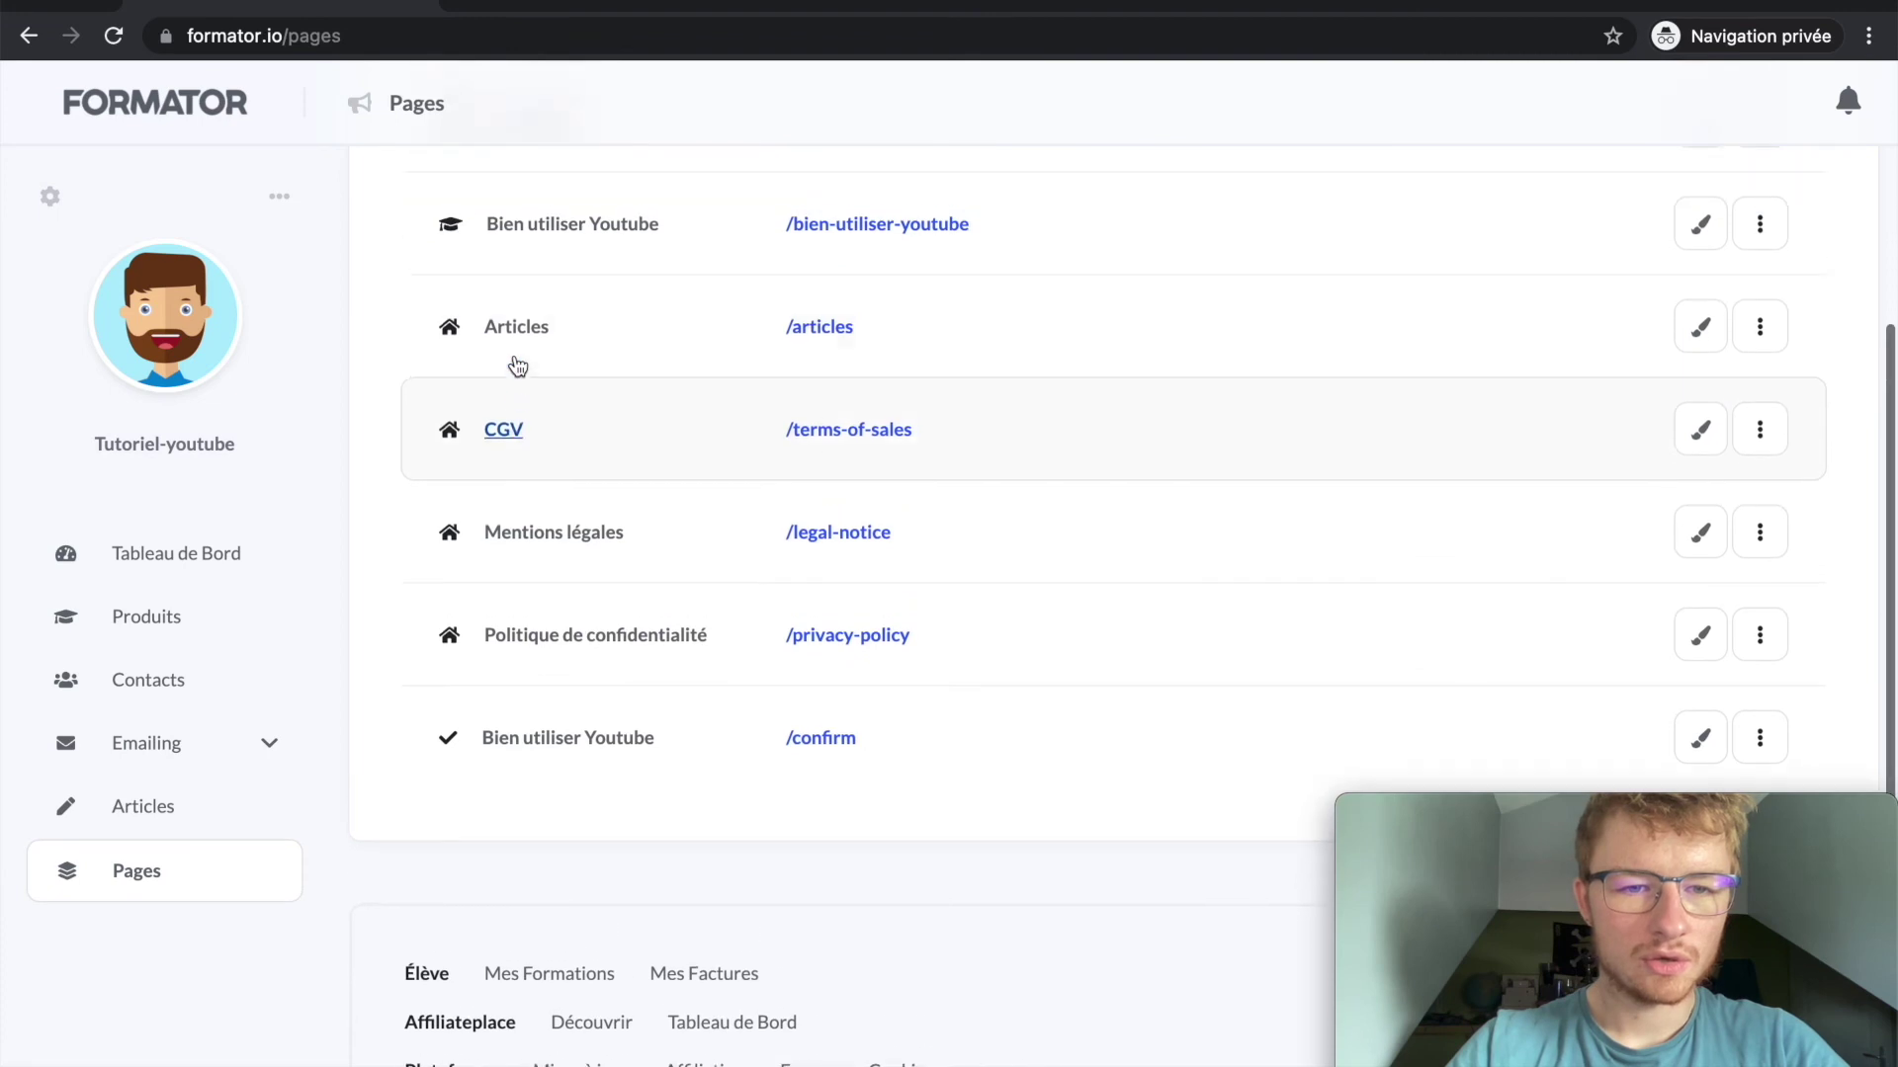
click(129, 816)
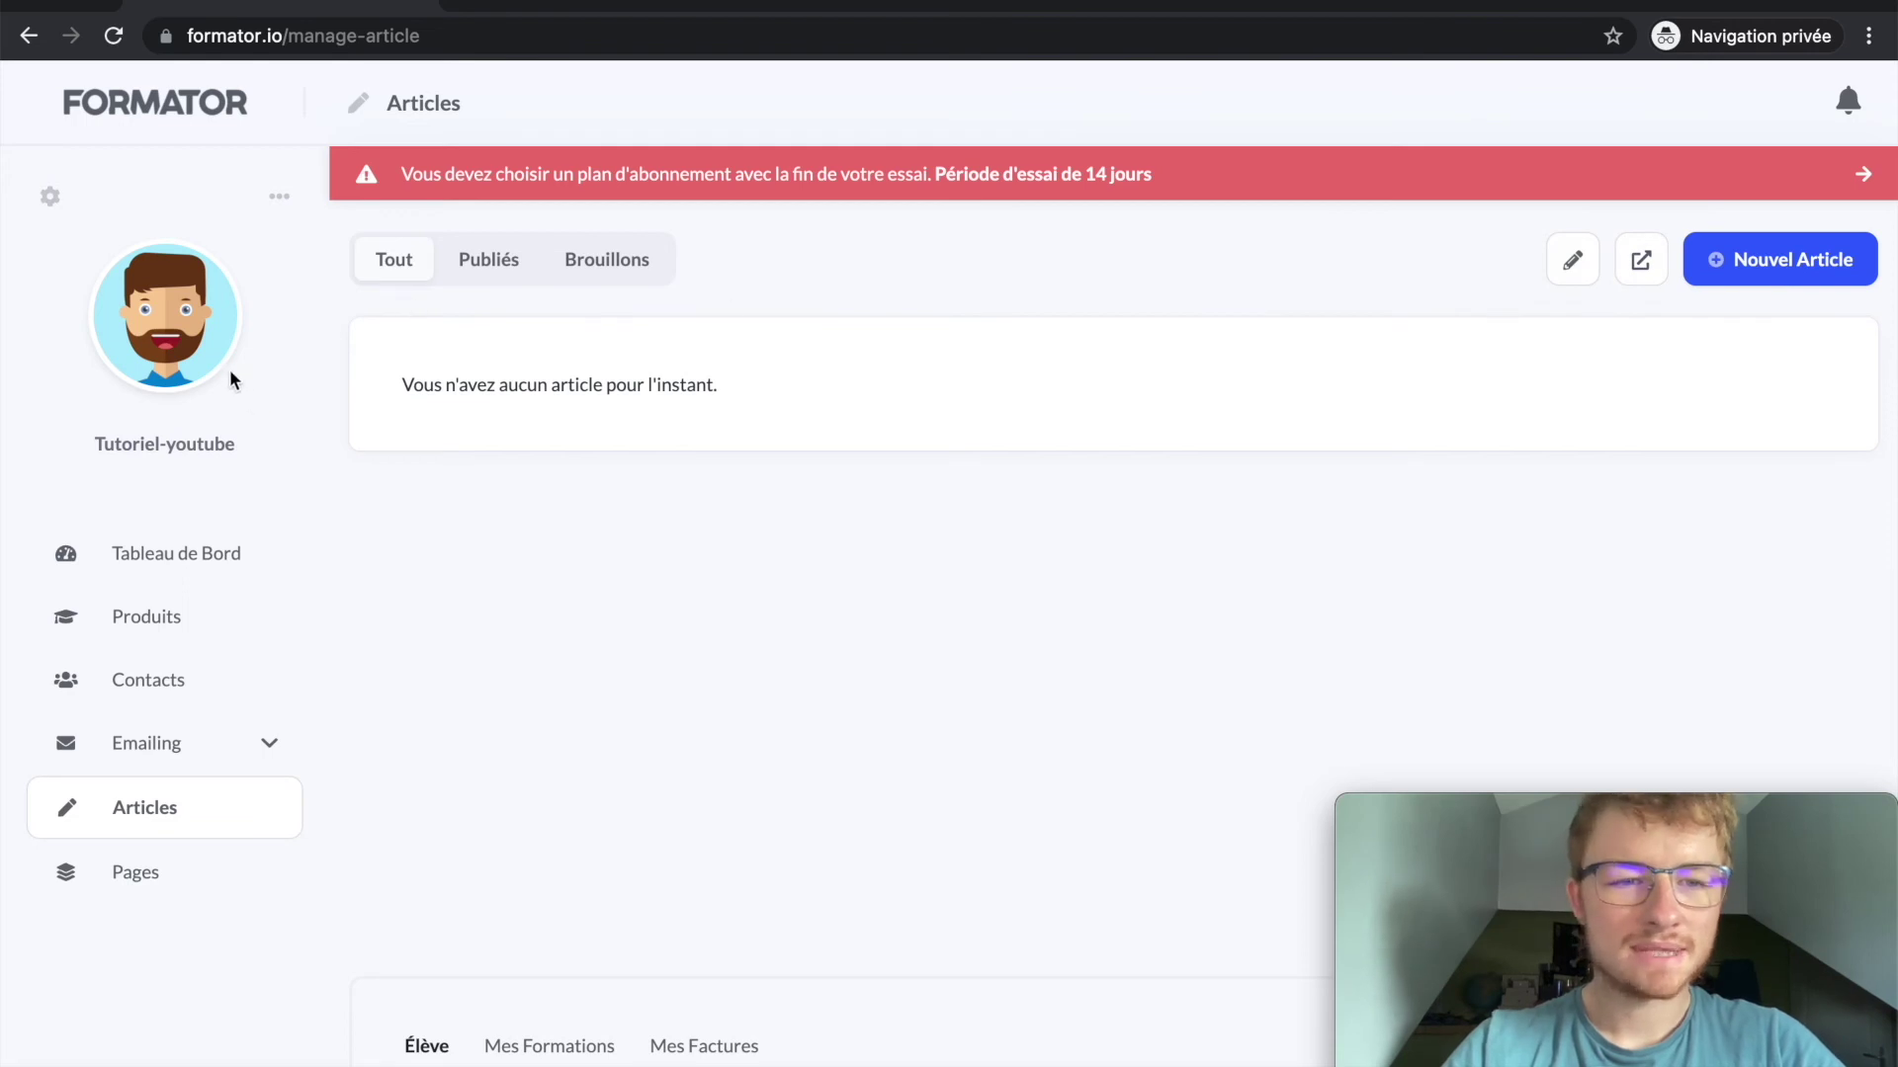
Step: Open the public site from Ma Page and view its Blog page, showing no articles
click(280, 196)
click(183, 301)
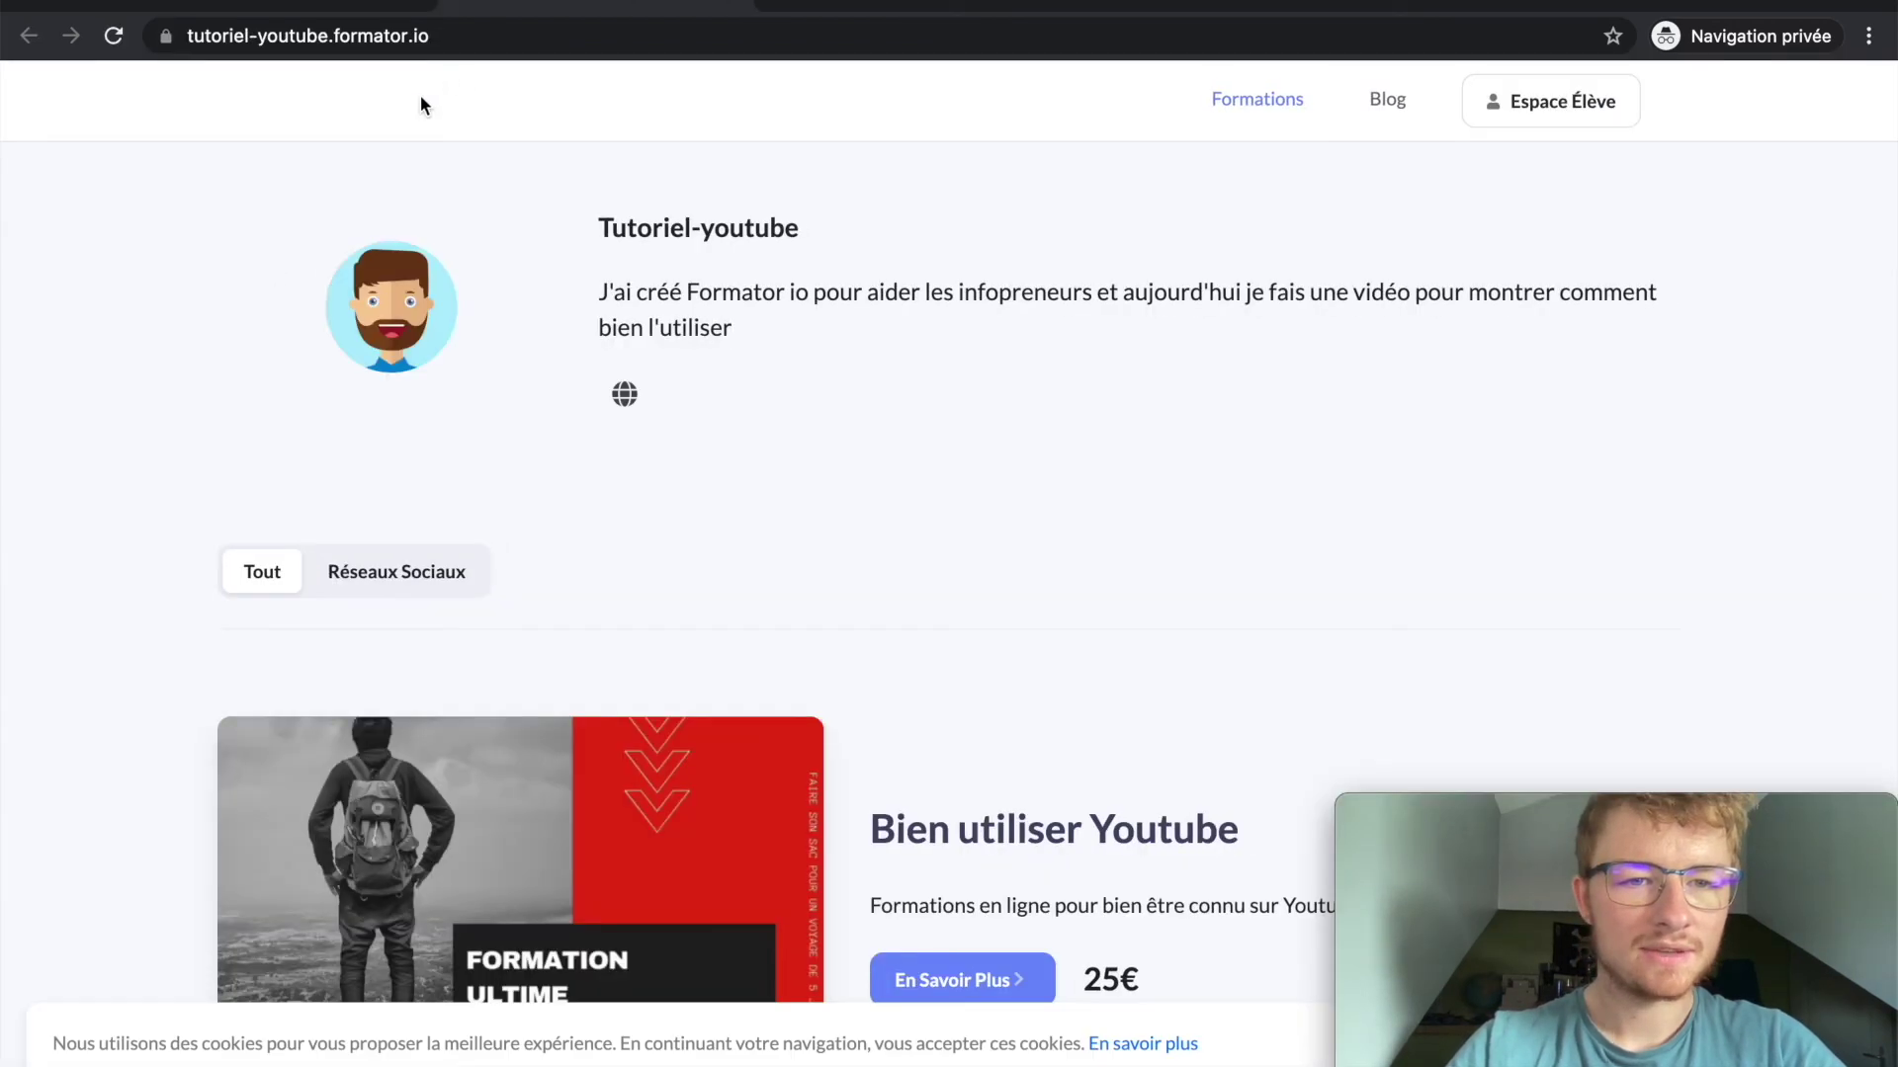
click(1394, 112)
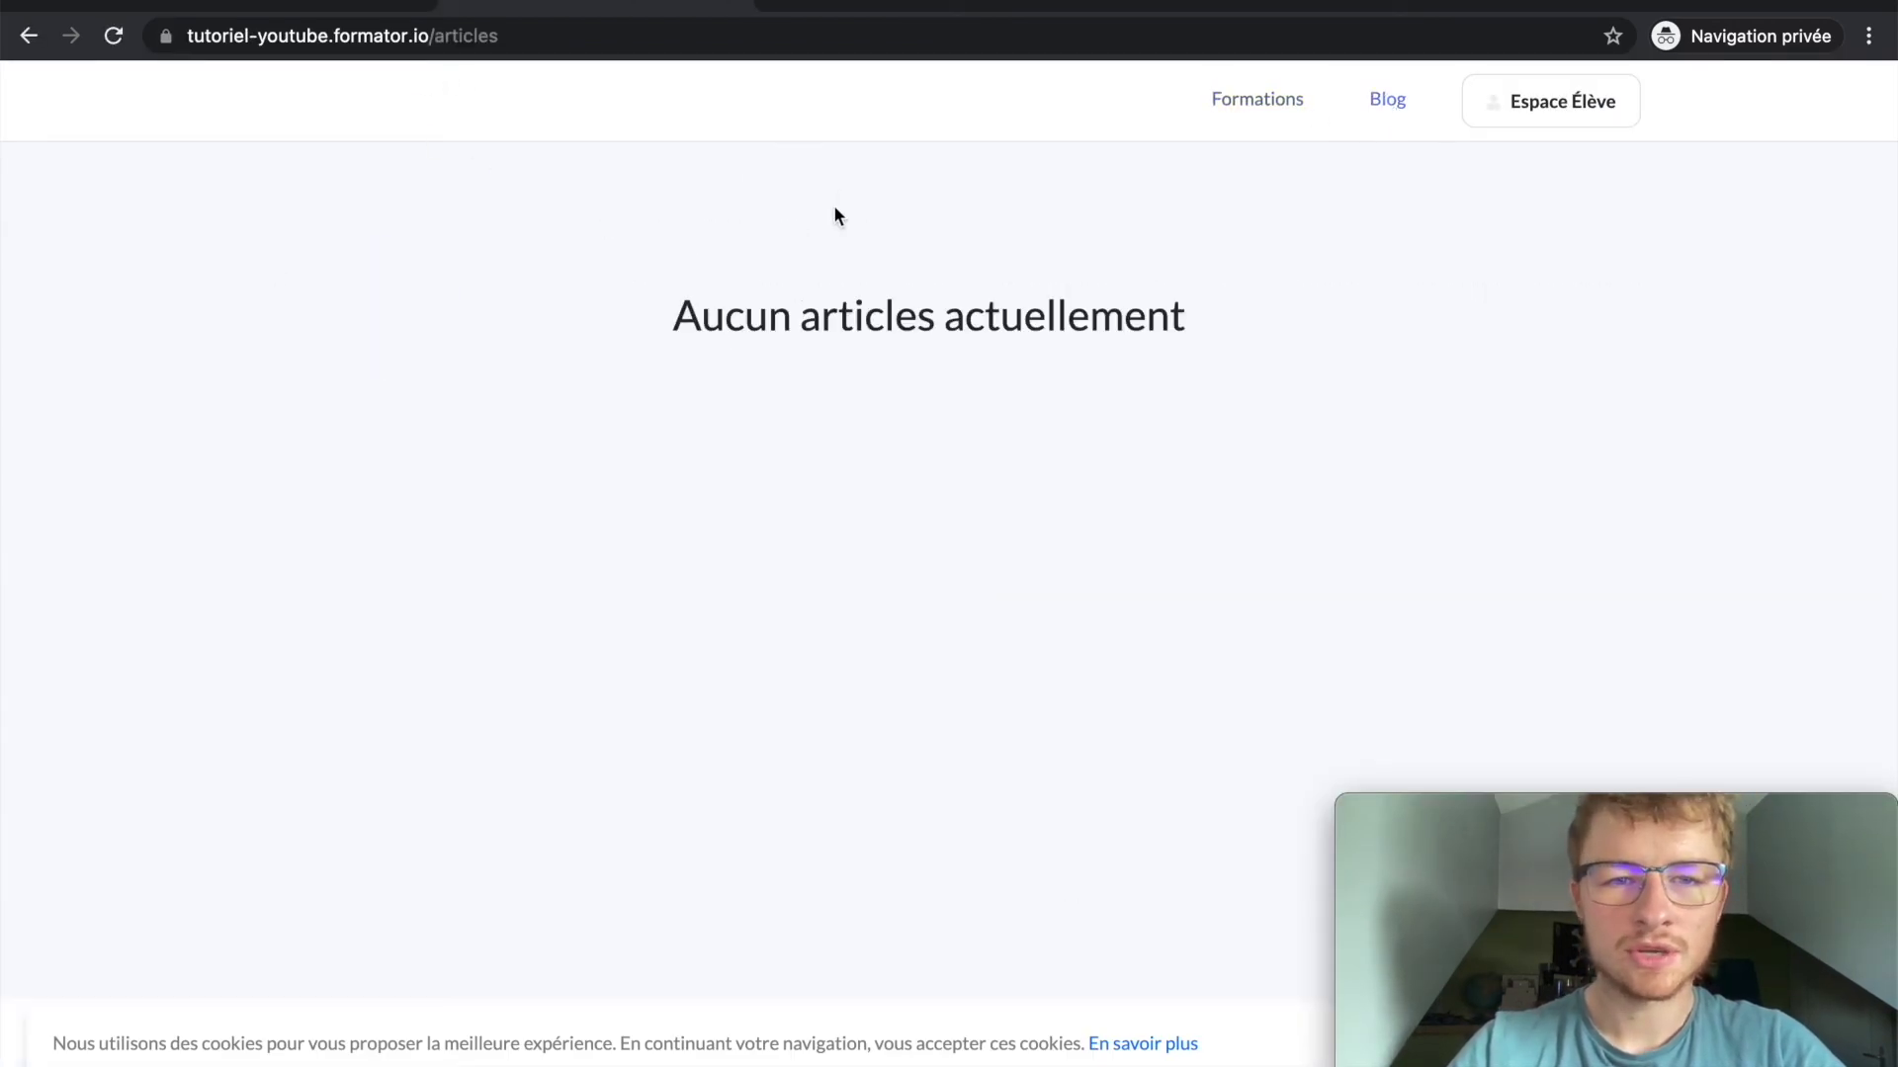
Step: Back on the Articles dashboard, try the pencil appearance button and compare with the public blog
click(321, 4)
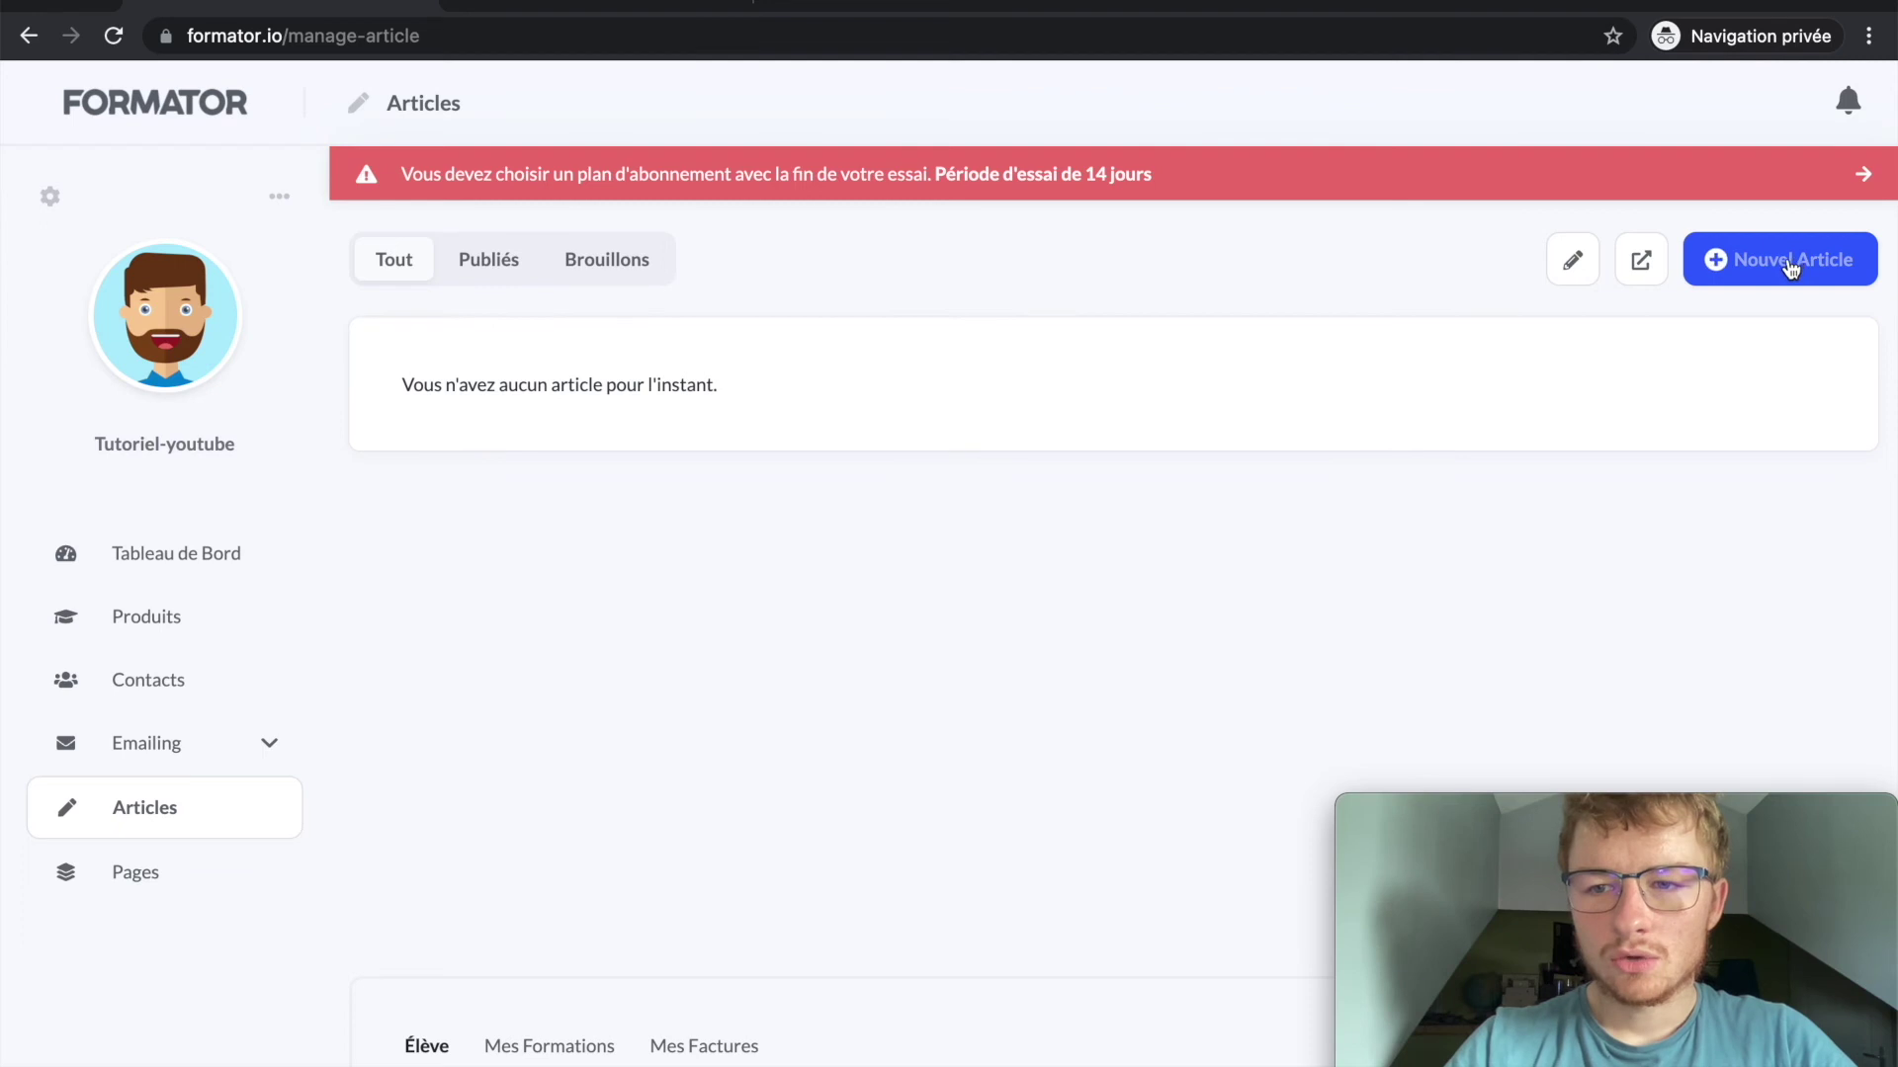
click(1580, 269)
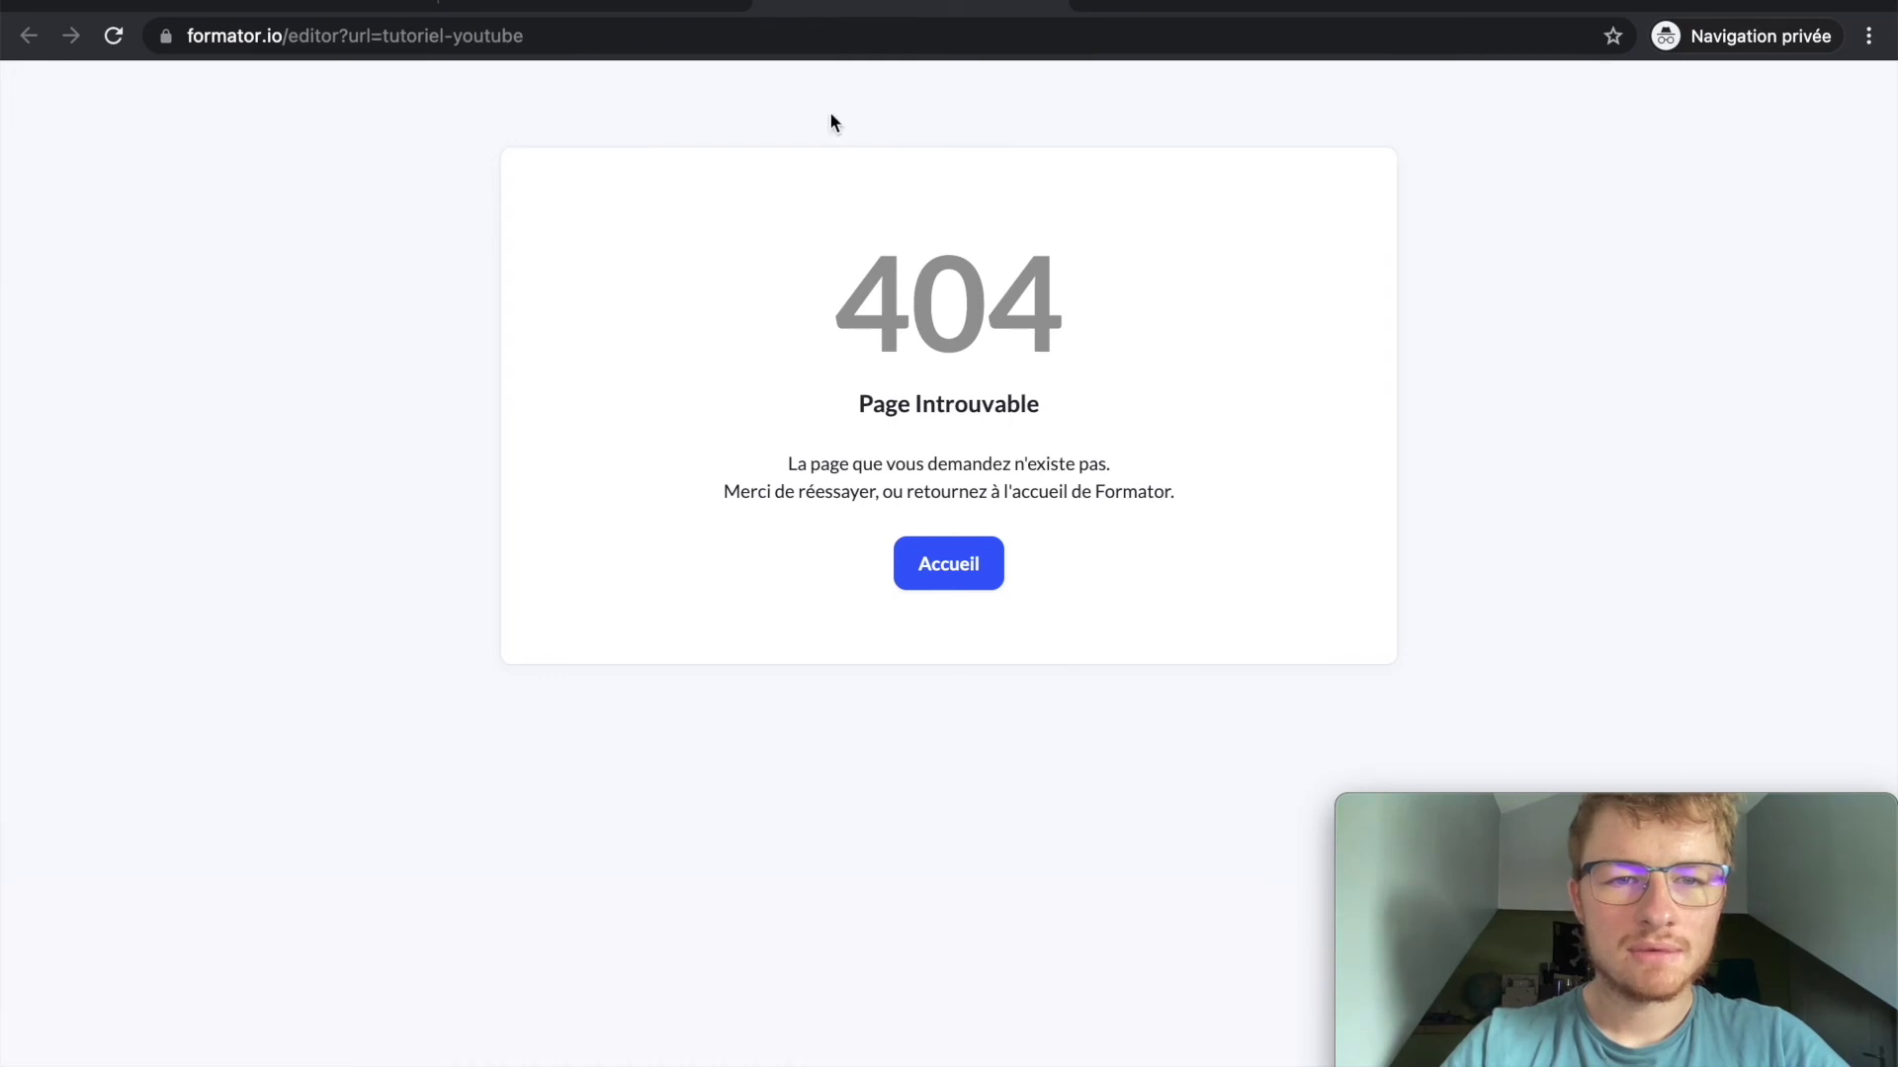
click(731, 8)
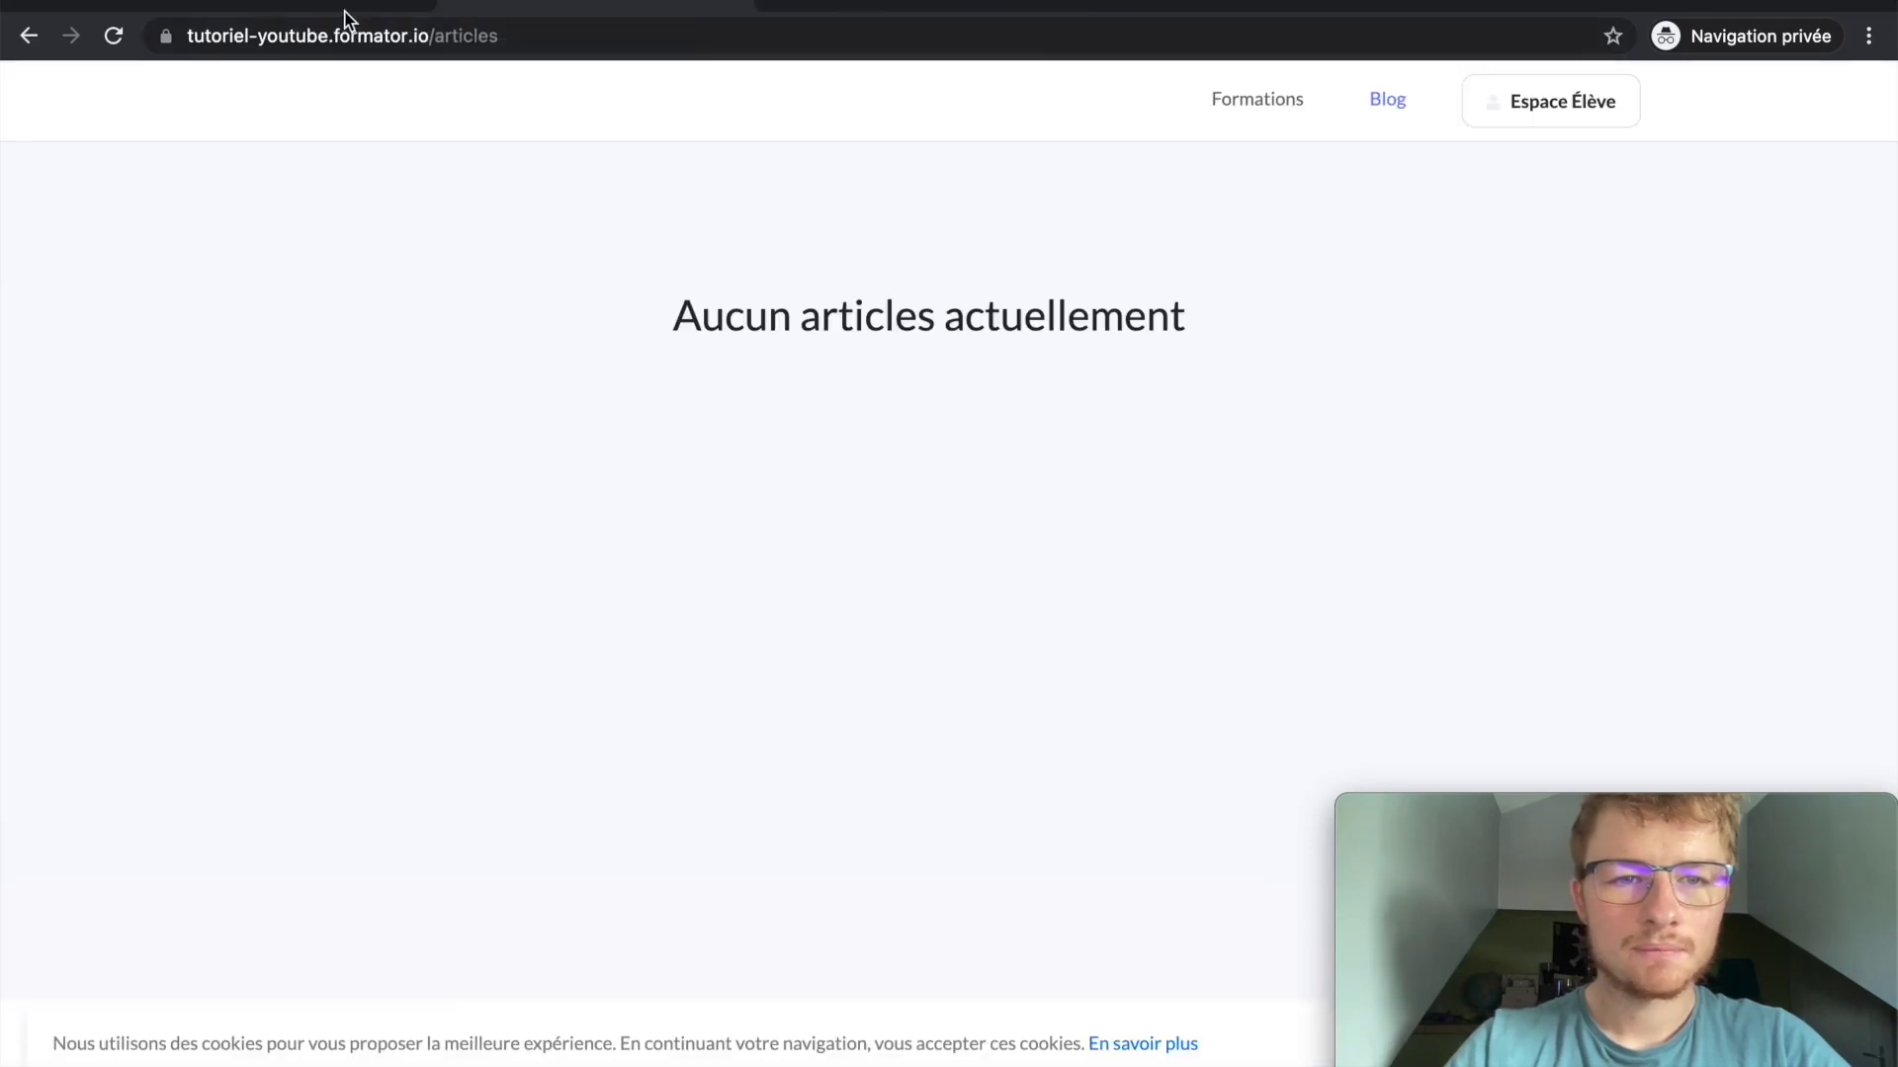
click(346, 11)
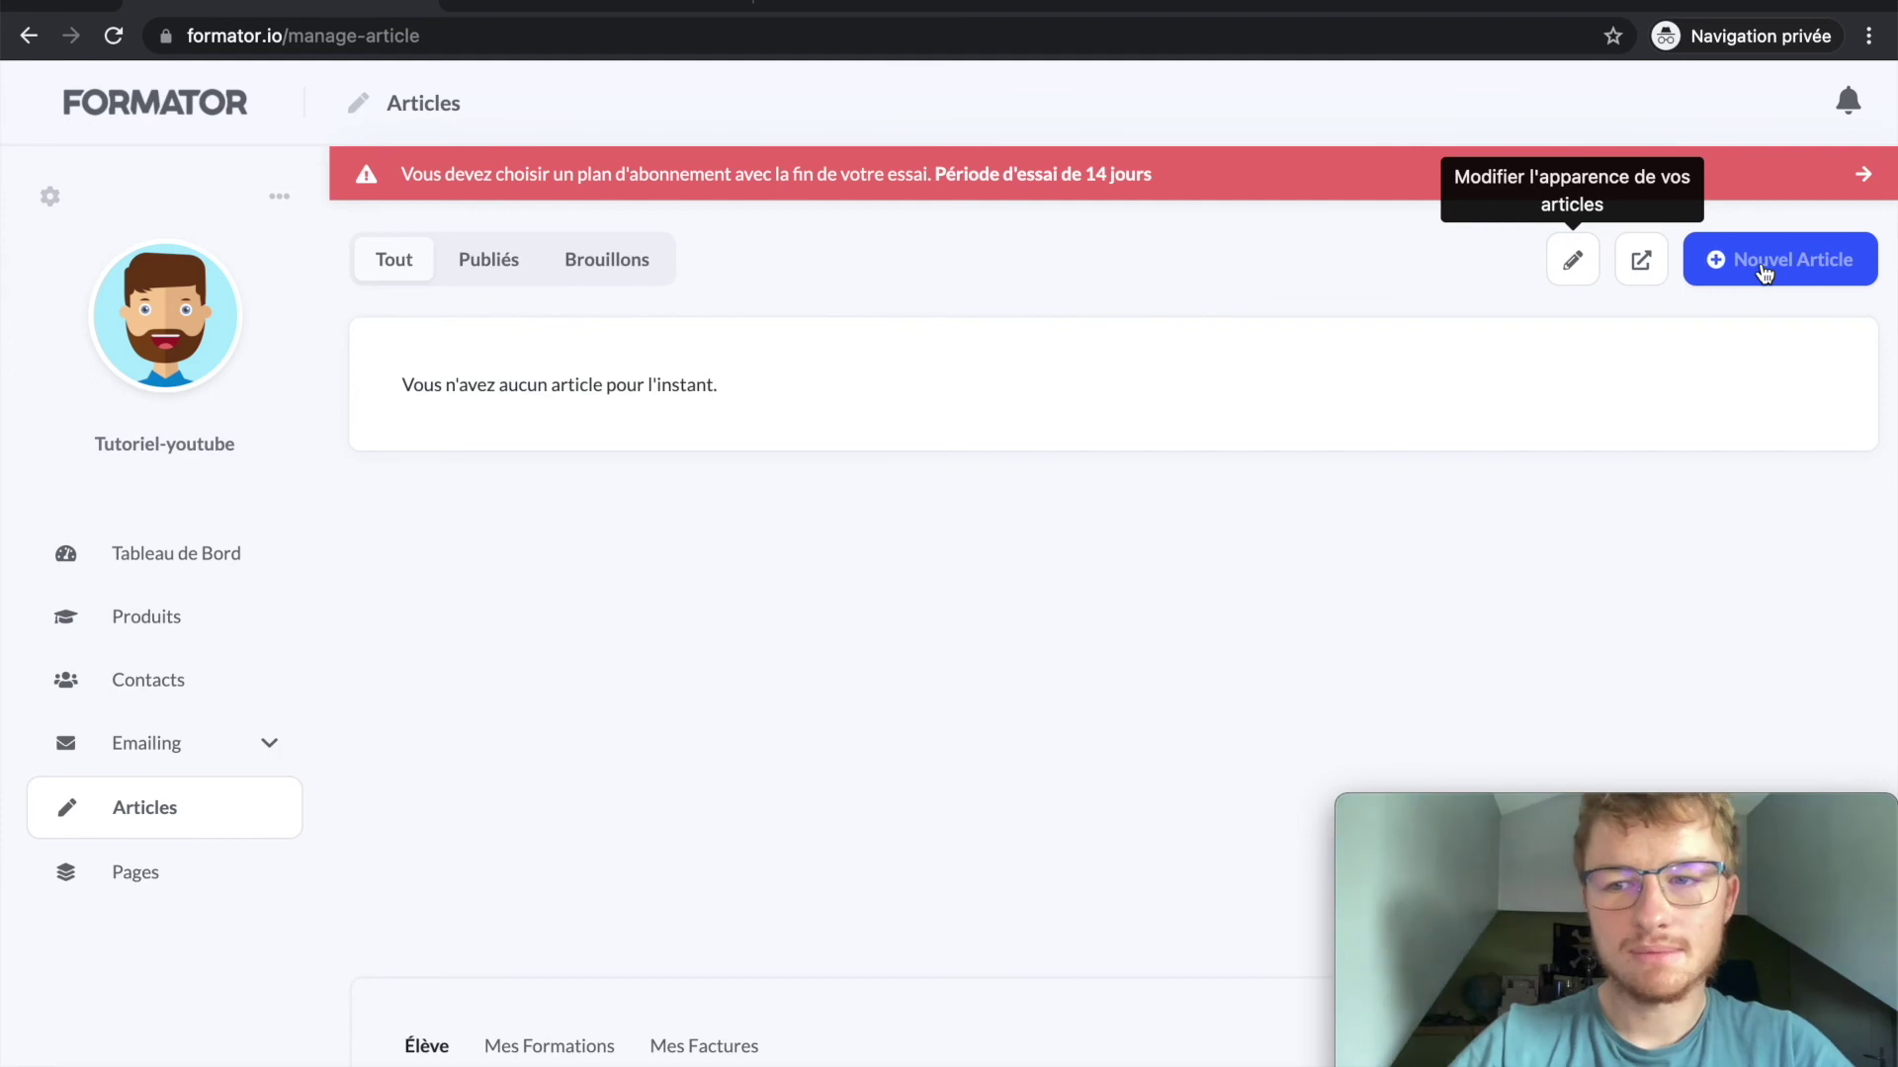
Step: Start a new article and click into its Titre and body fields
click(1764, 264)
click(748, 664)
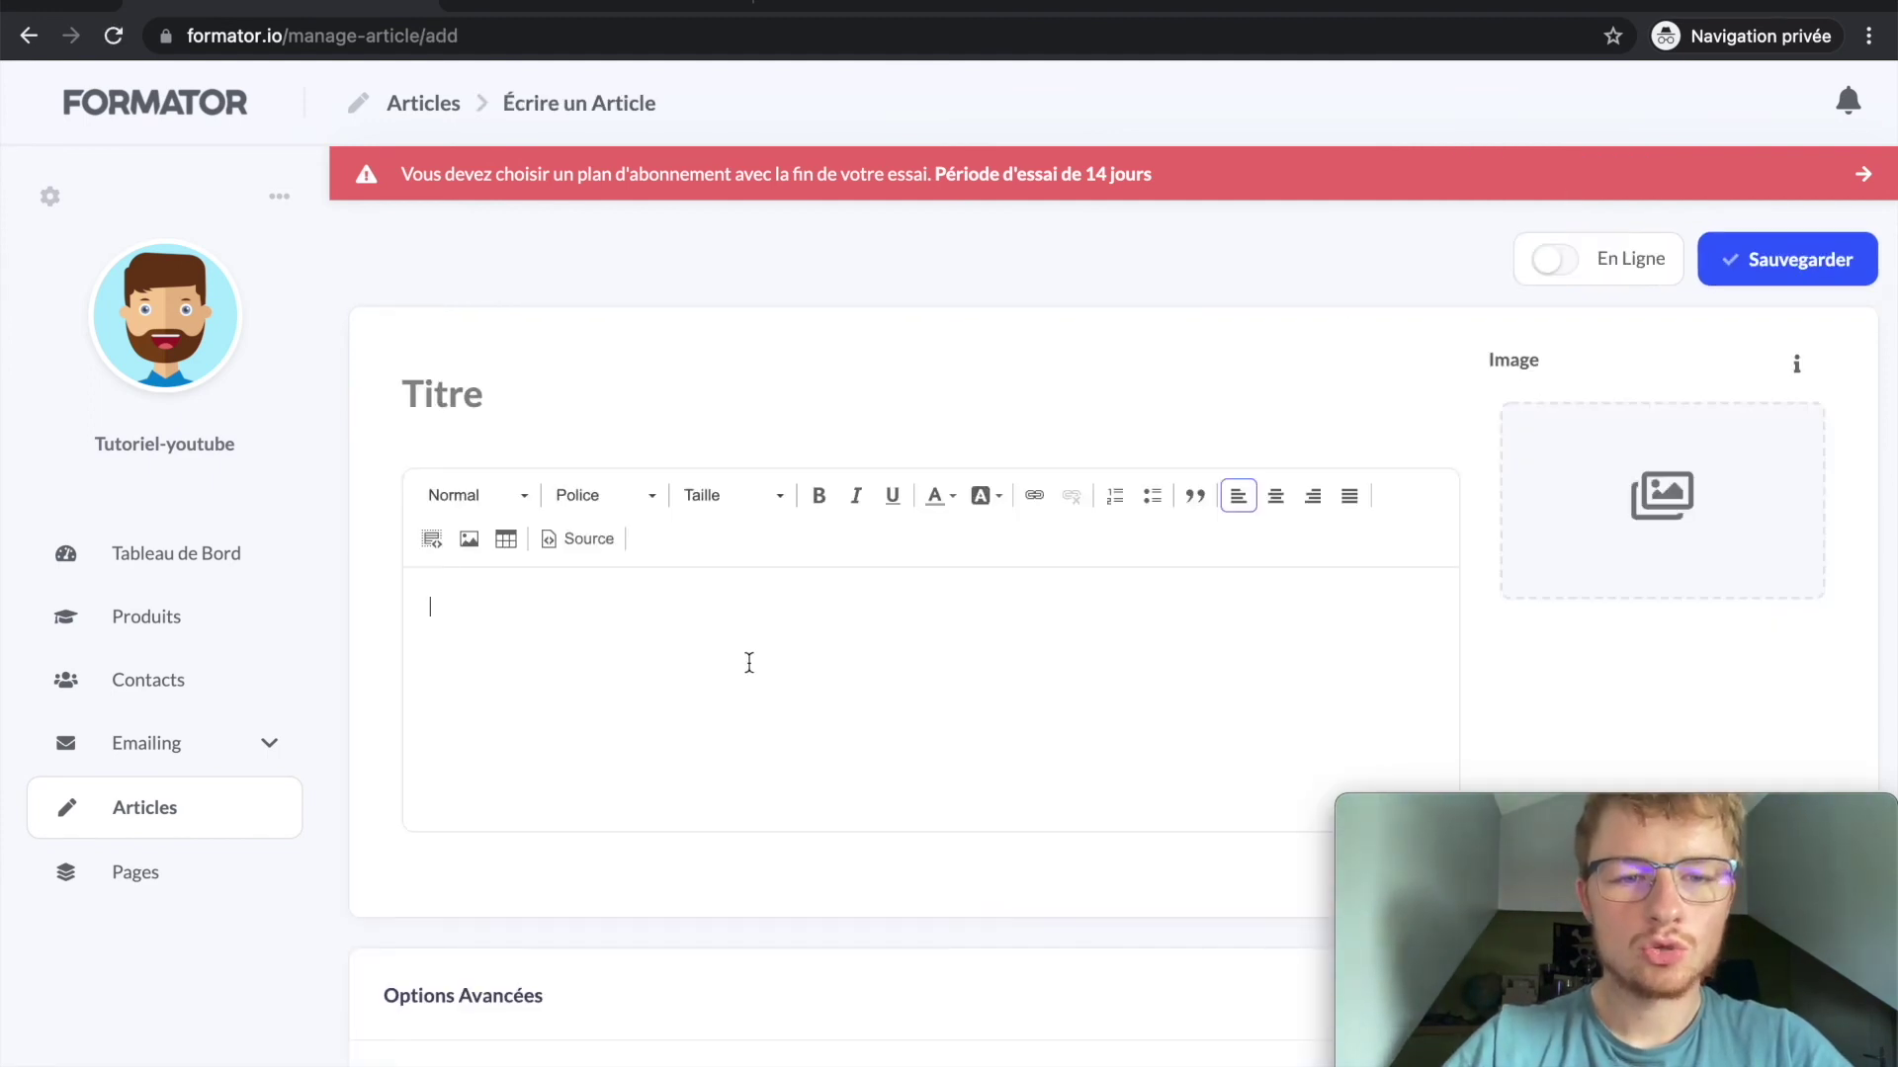
click(543, 383)
click(375, 398)
click(450, 396)
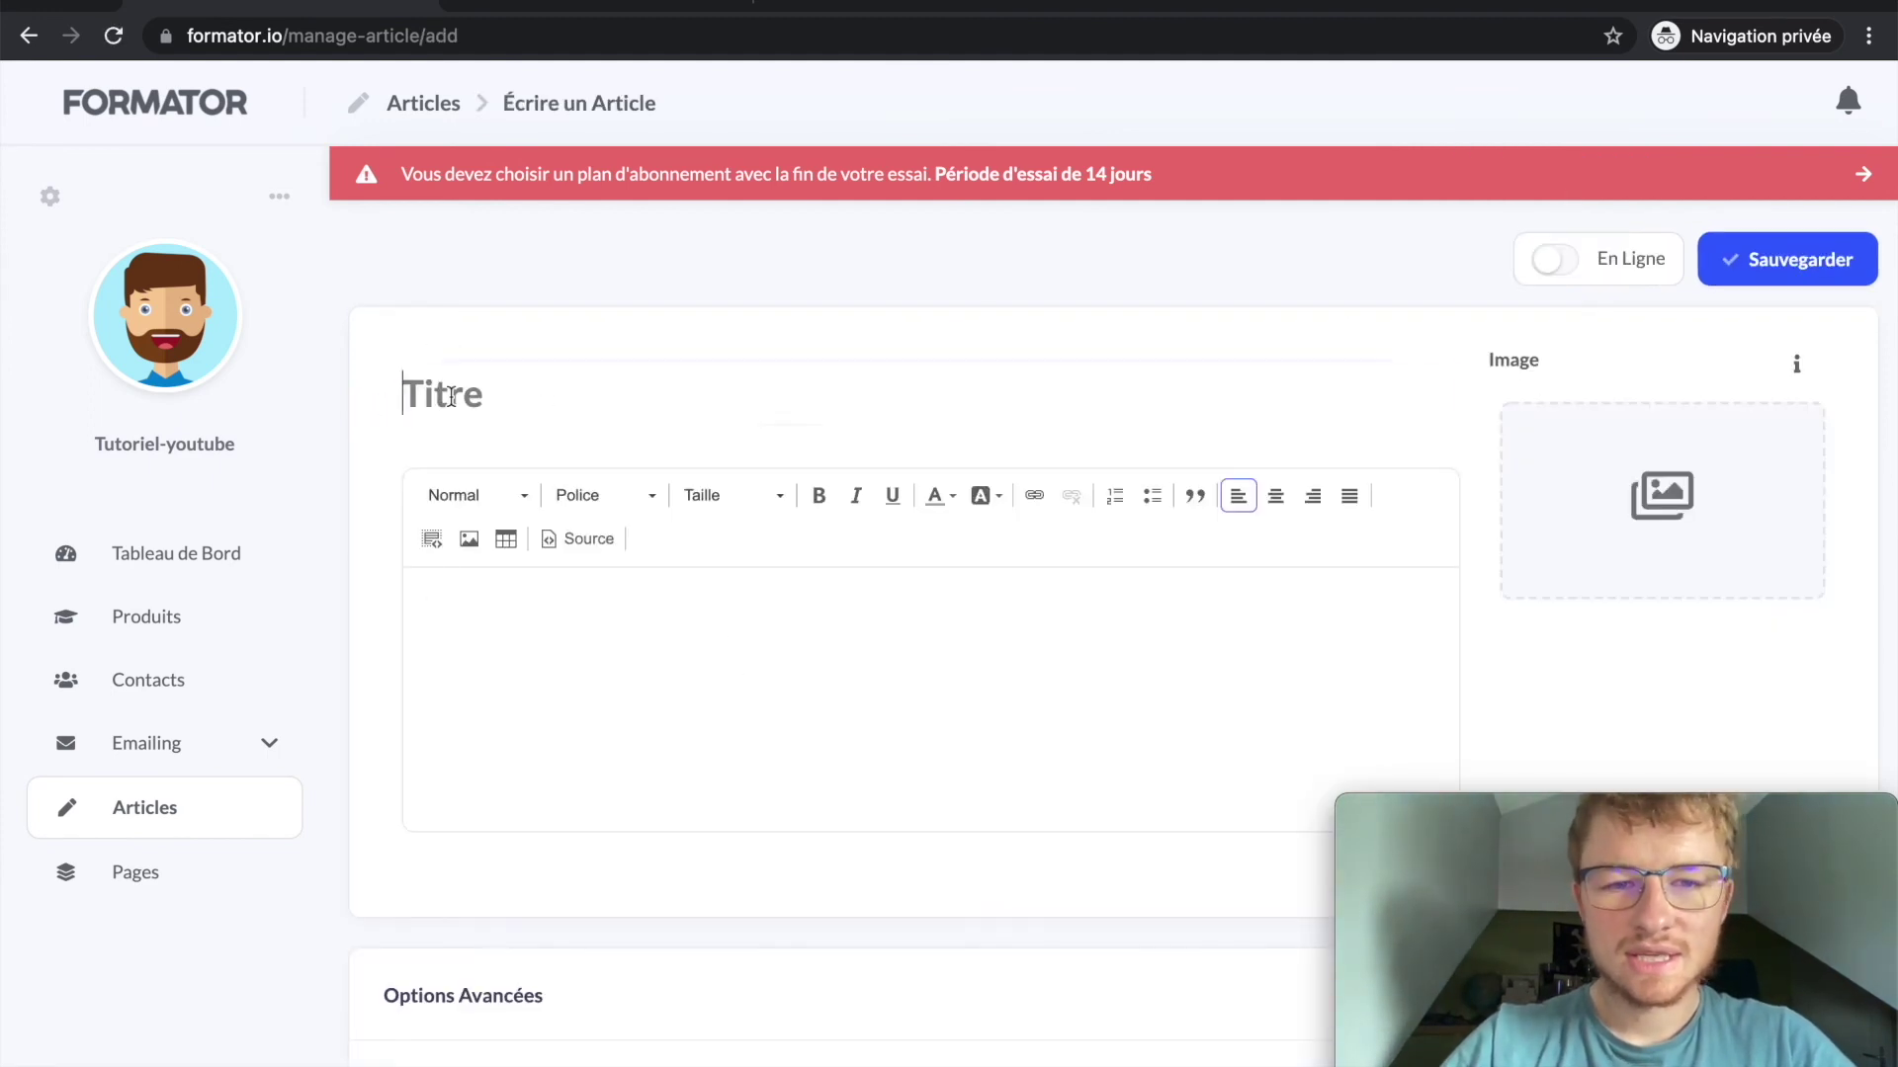
click(491, 530)
Step: Check the SEO Description and Lien Youtube fields, then leave the form for the Tableau de Bord
scroll(493, 530, down, 5)
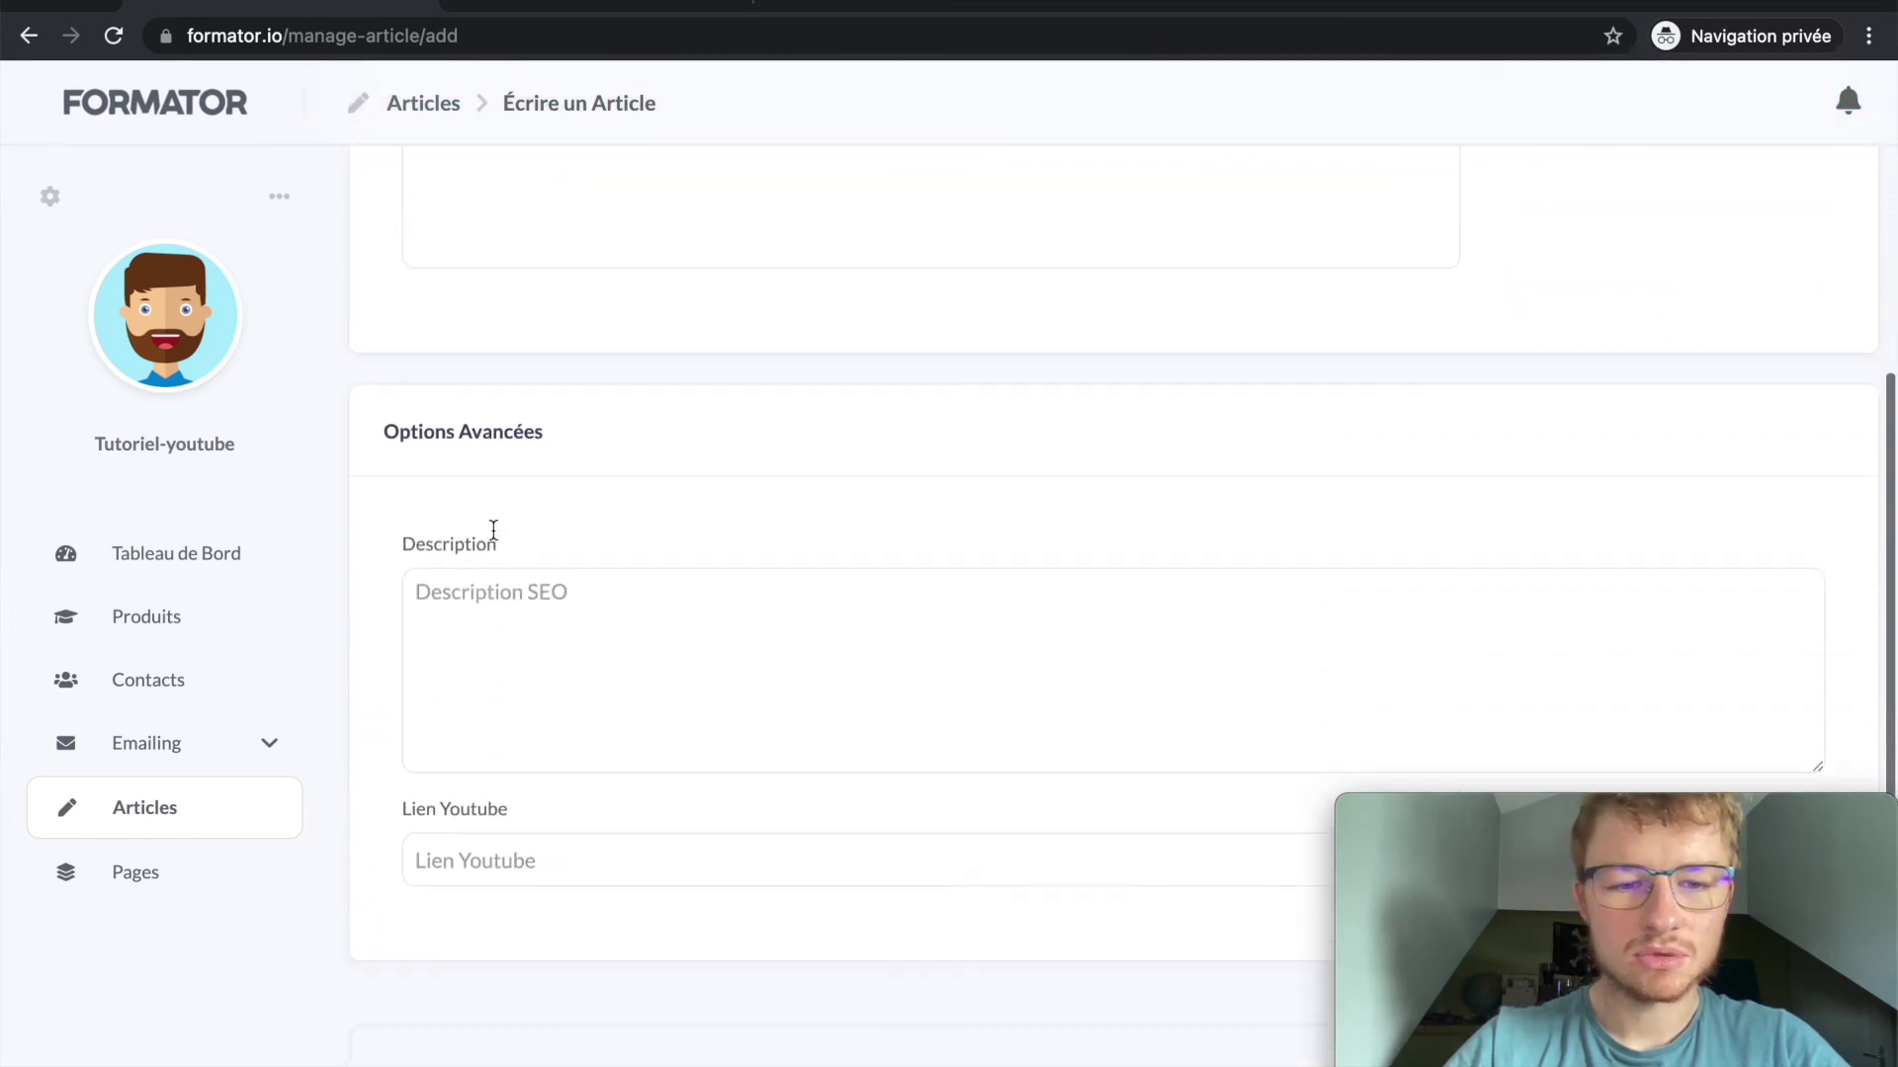
click(472, 614)
scroll(480, 761, down, 2)
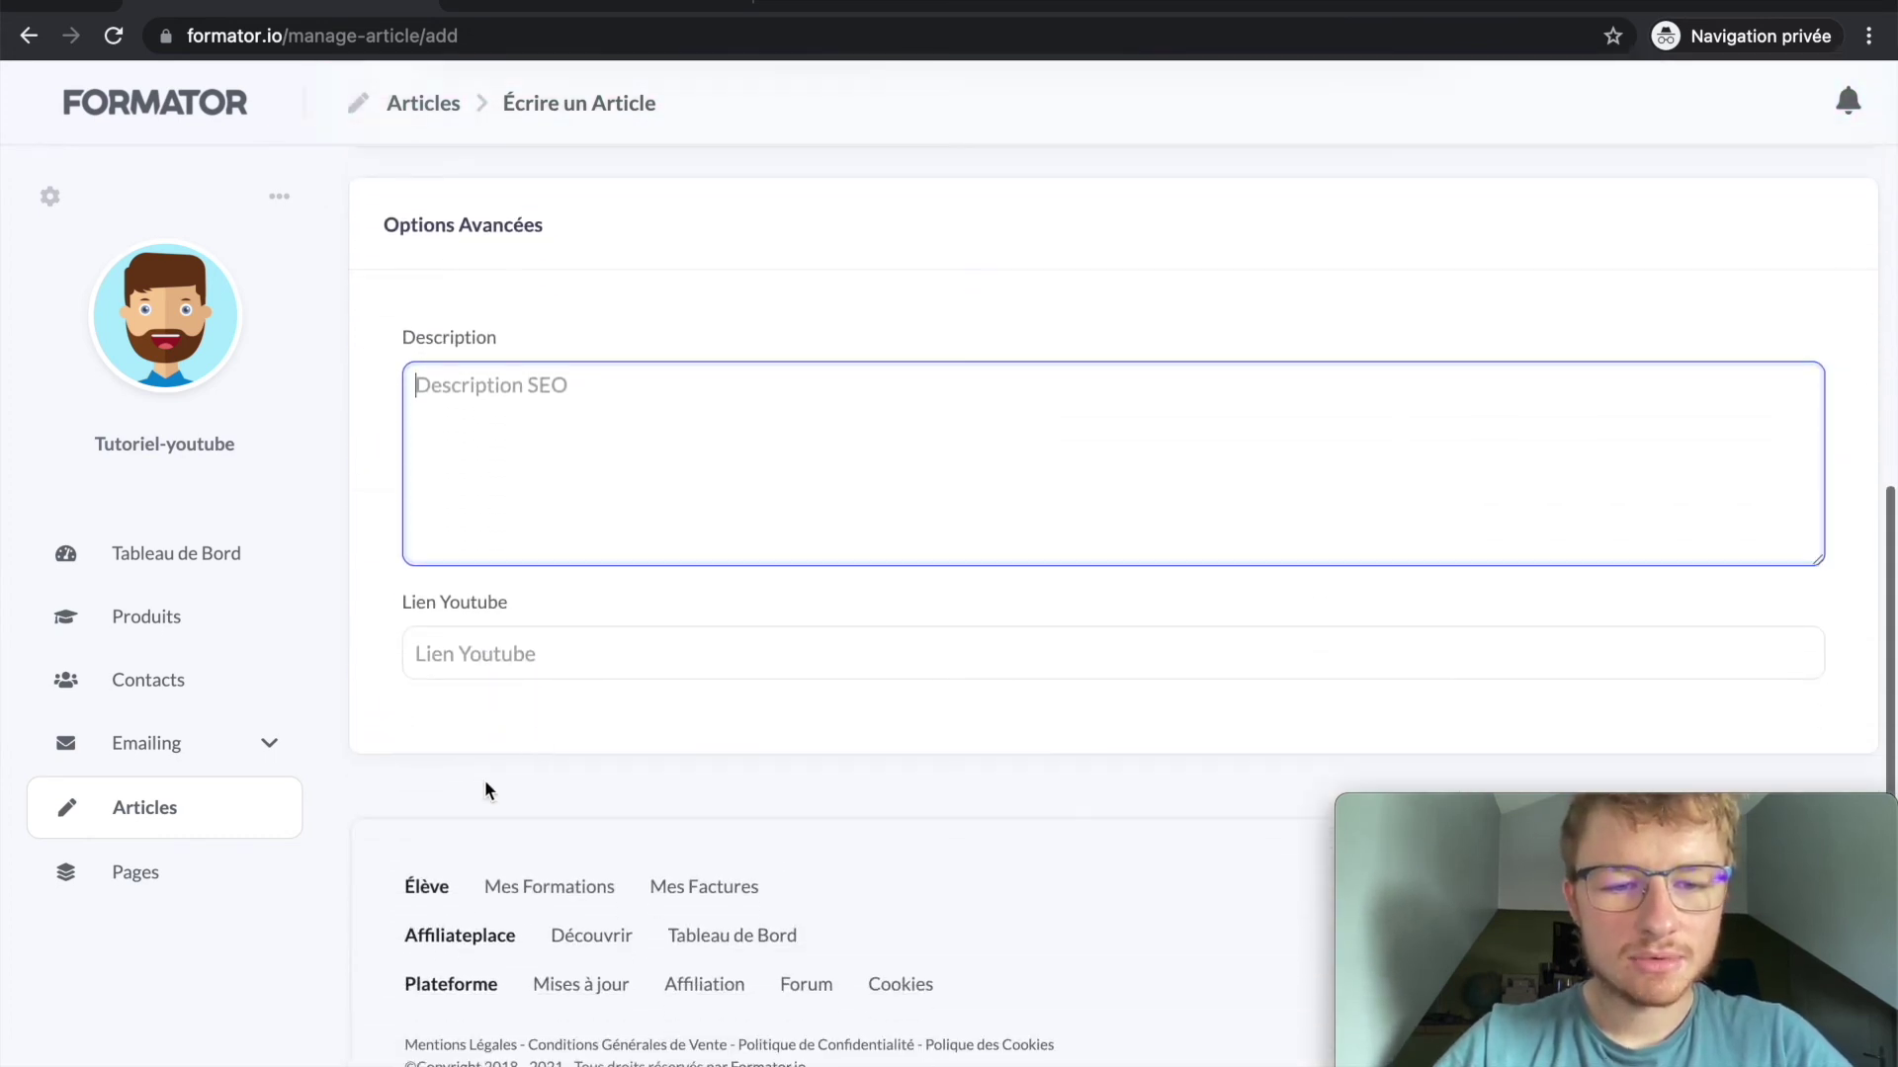
click(581, 669)
click(350, 655)
scroll(361, 654, up, 8)
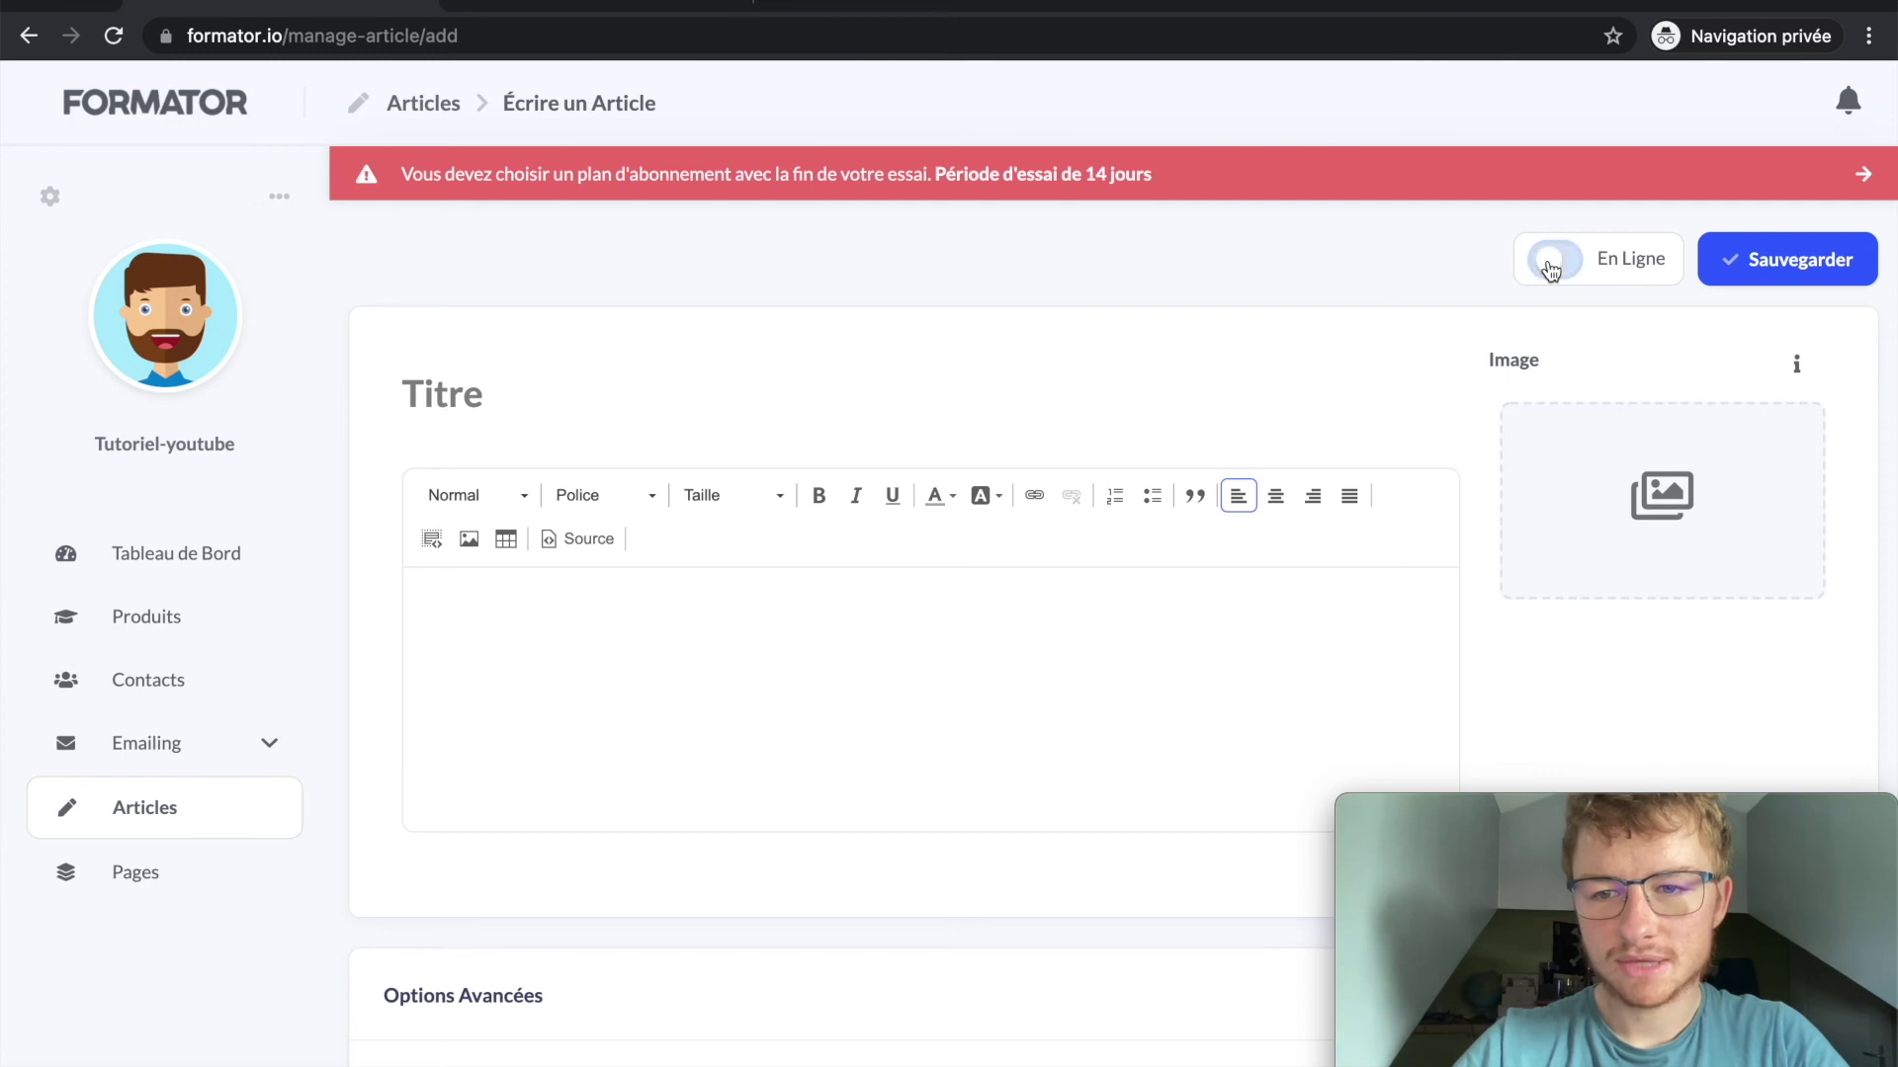
click(175, 808)
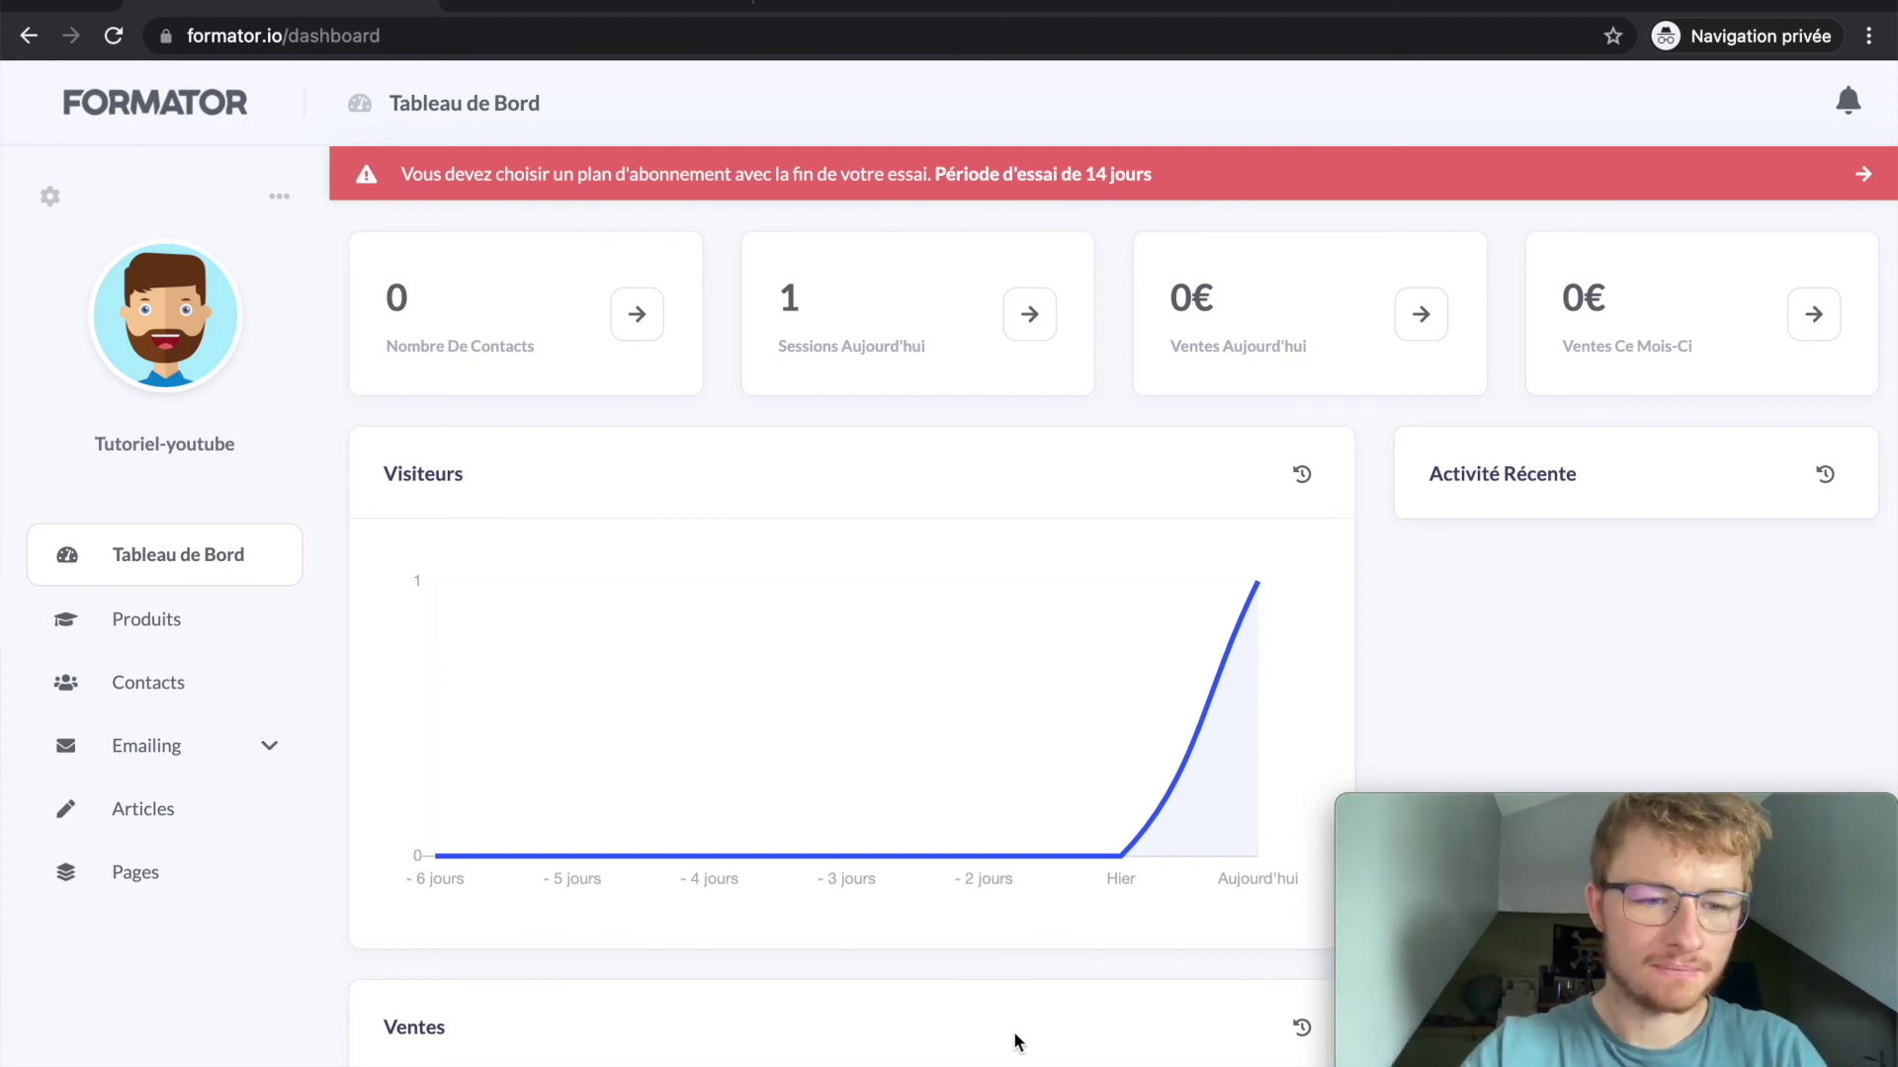
Step: Look over the empty Contacts list, its add-contact options and Trier par tags filter, then go to Pages
click(150, 687)
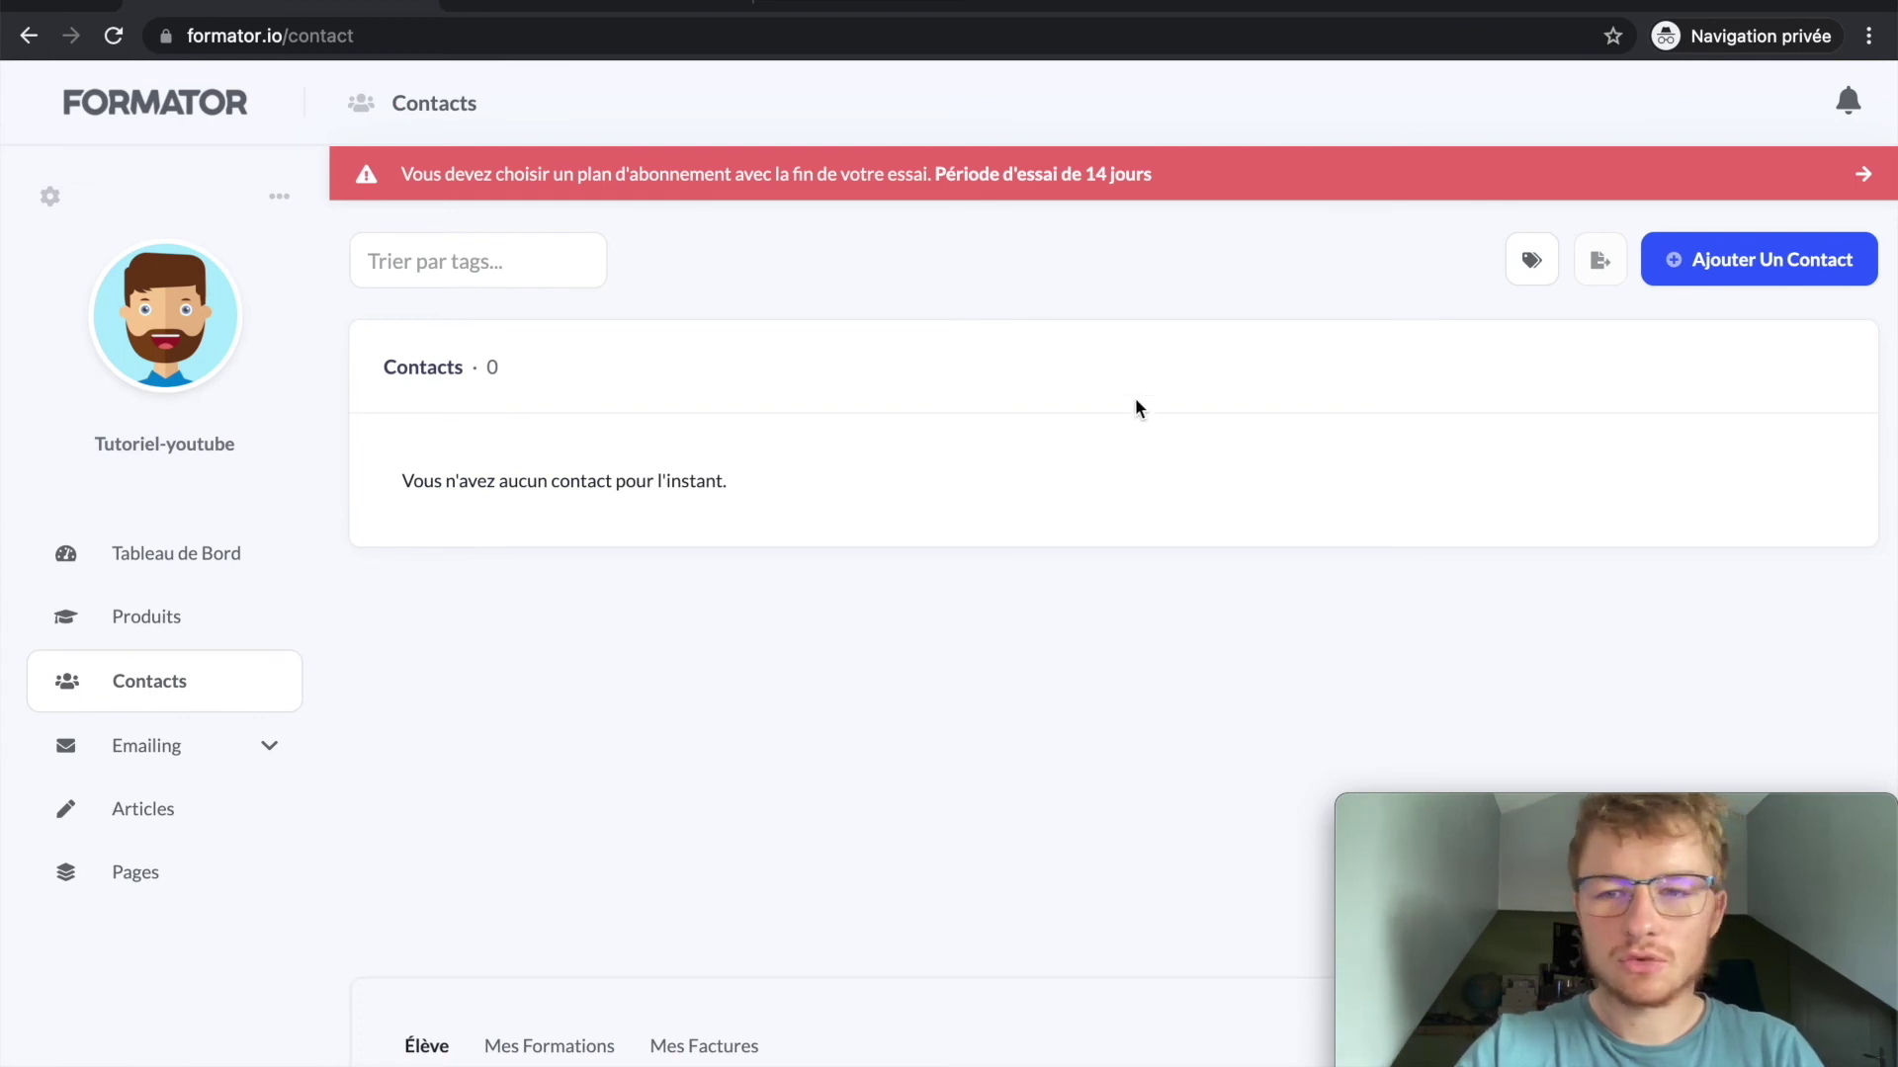
click(1774, 281)
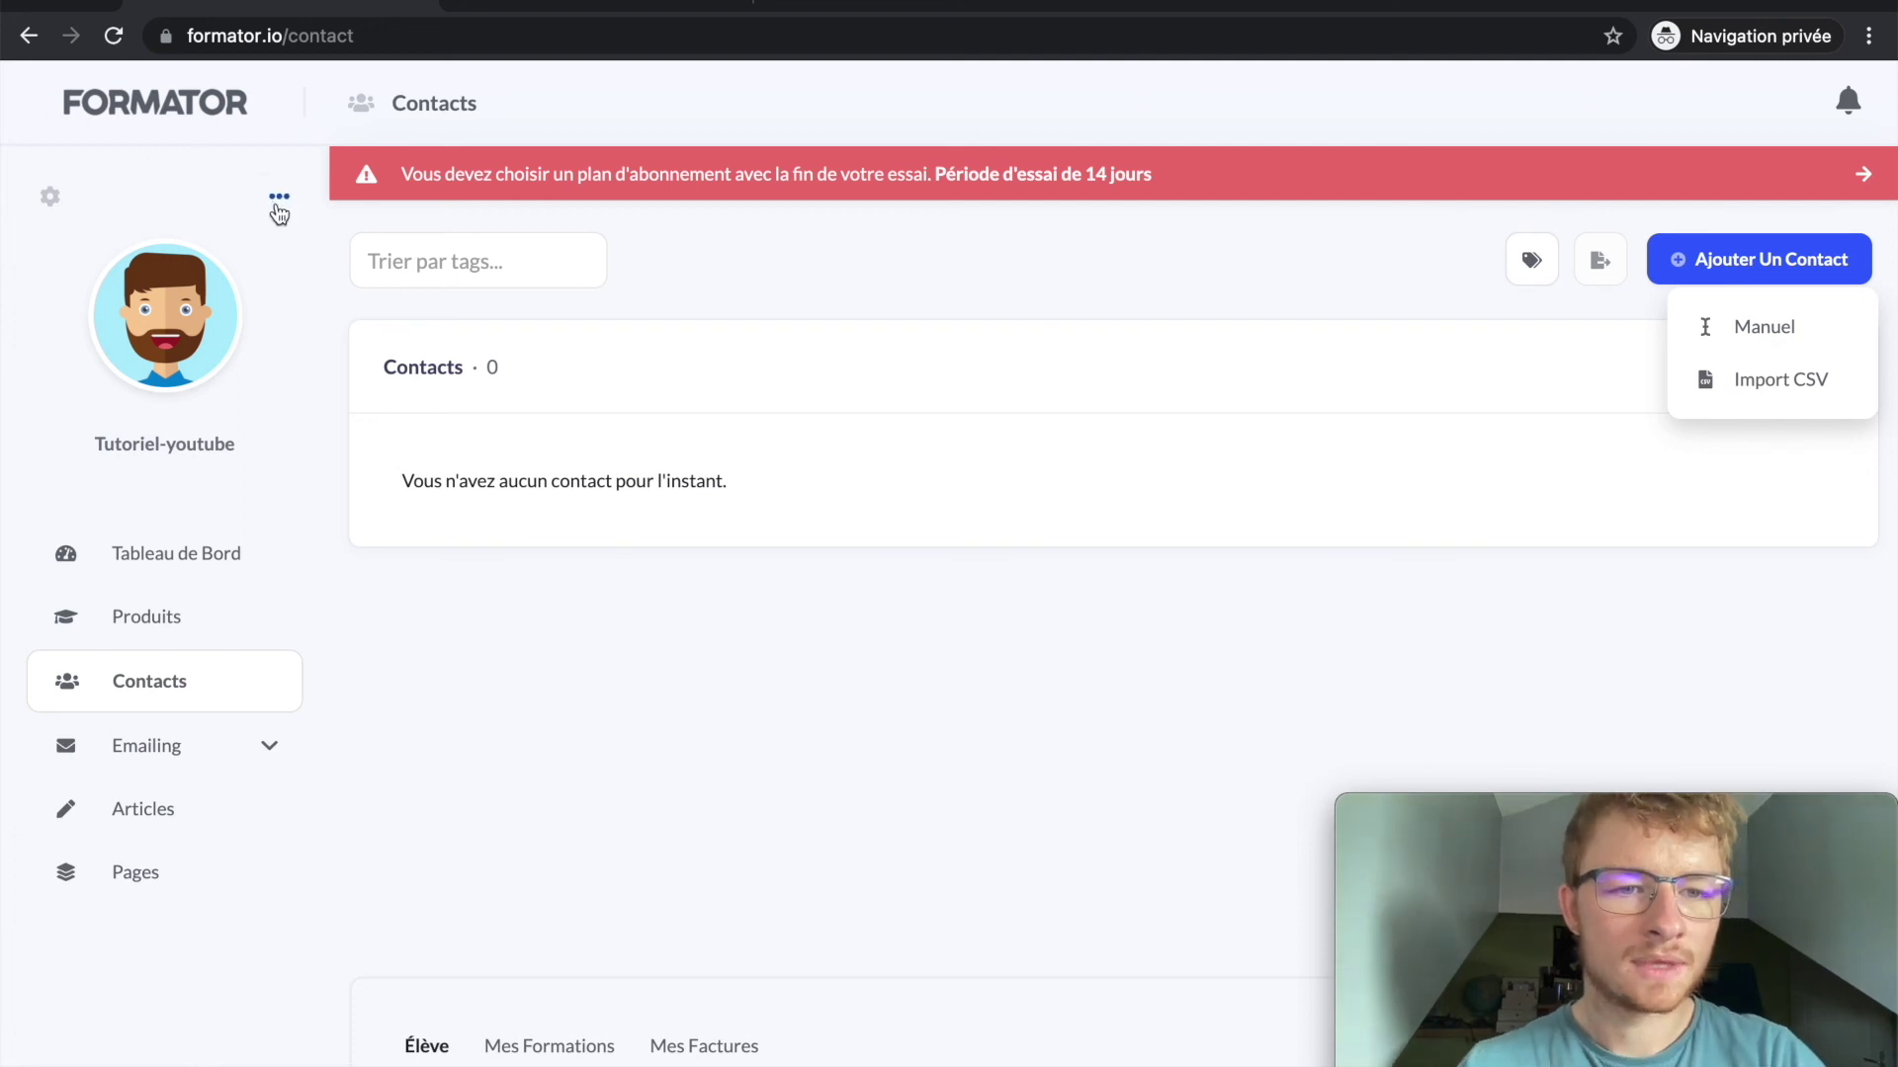
click(408, 255)
click(712, 237)
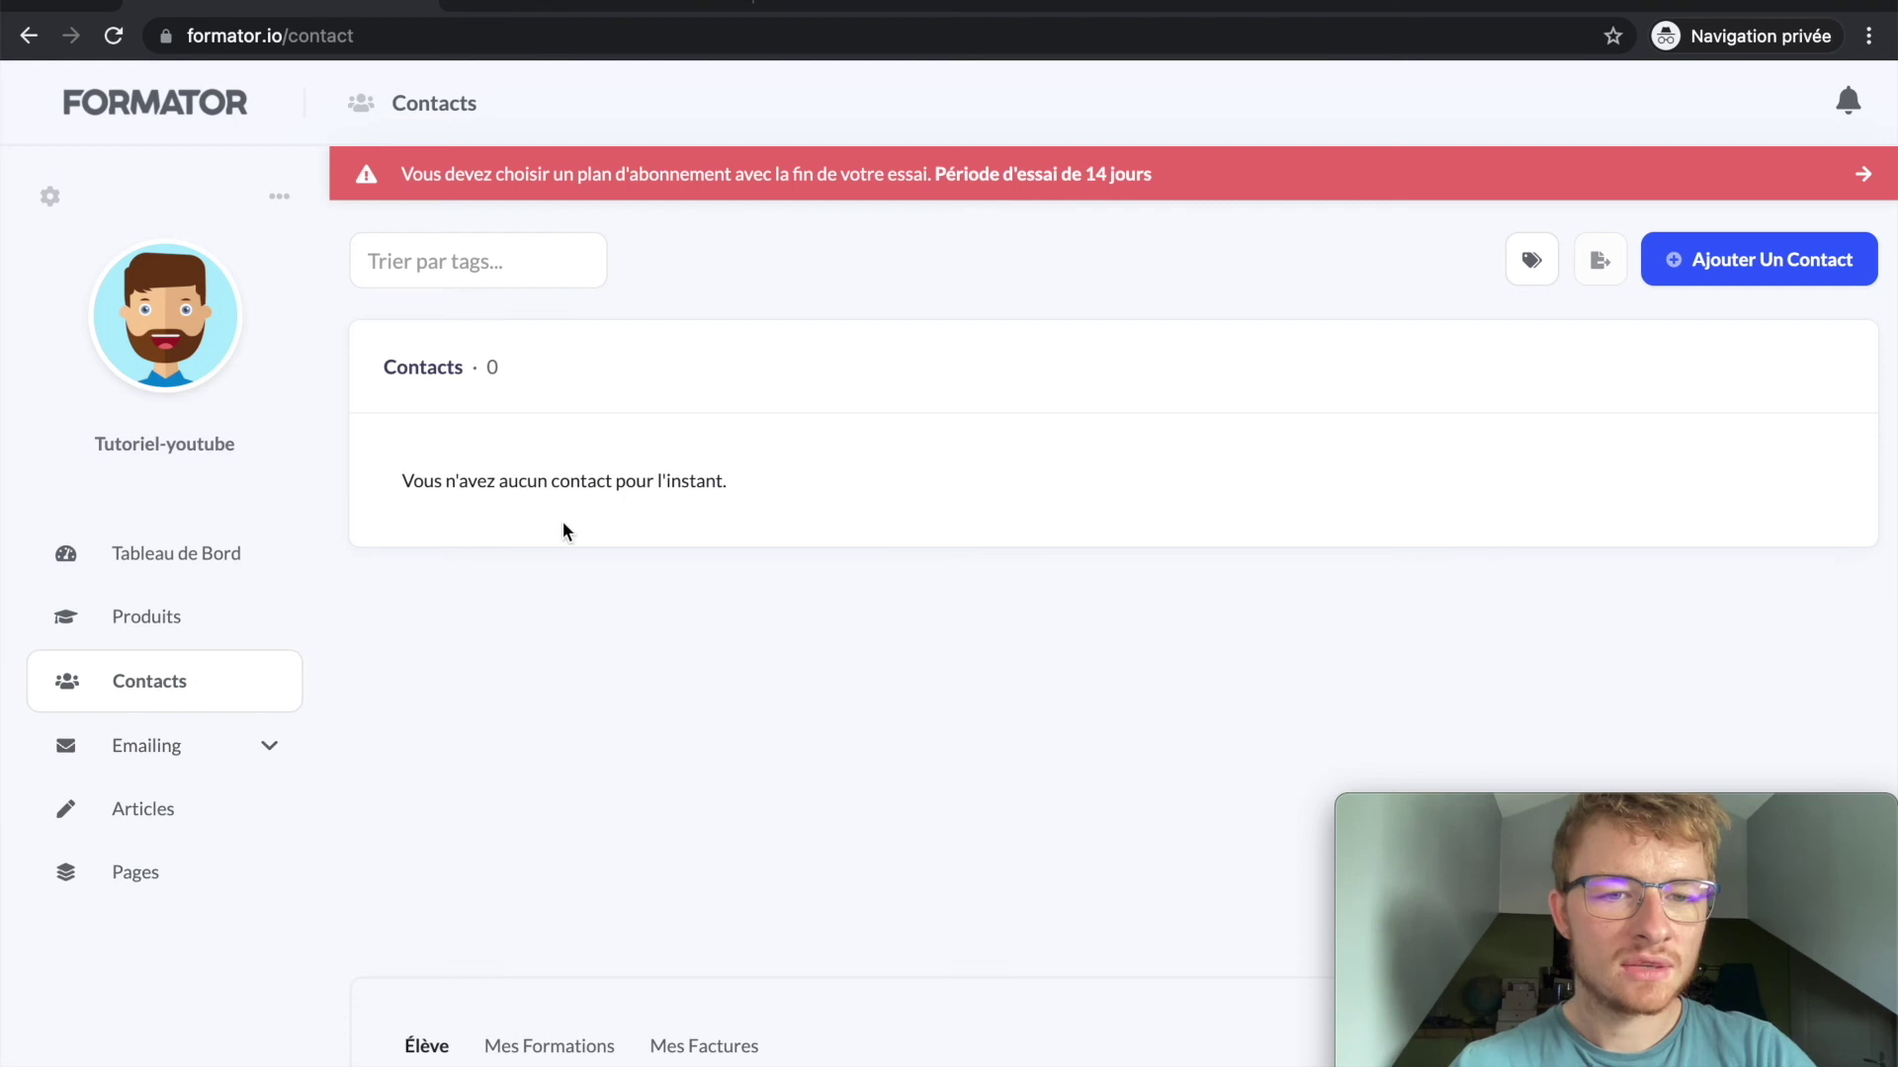
click(360, 264)
click(688, 251)
click(144, 877)
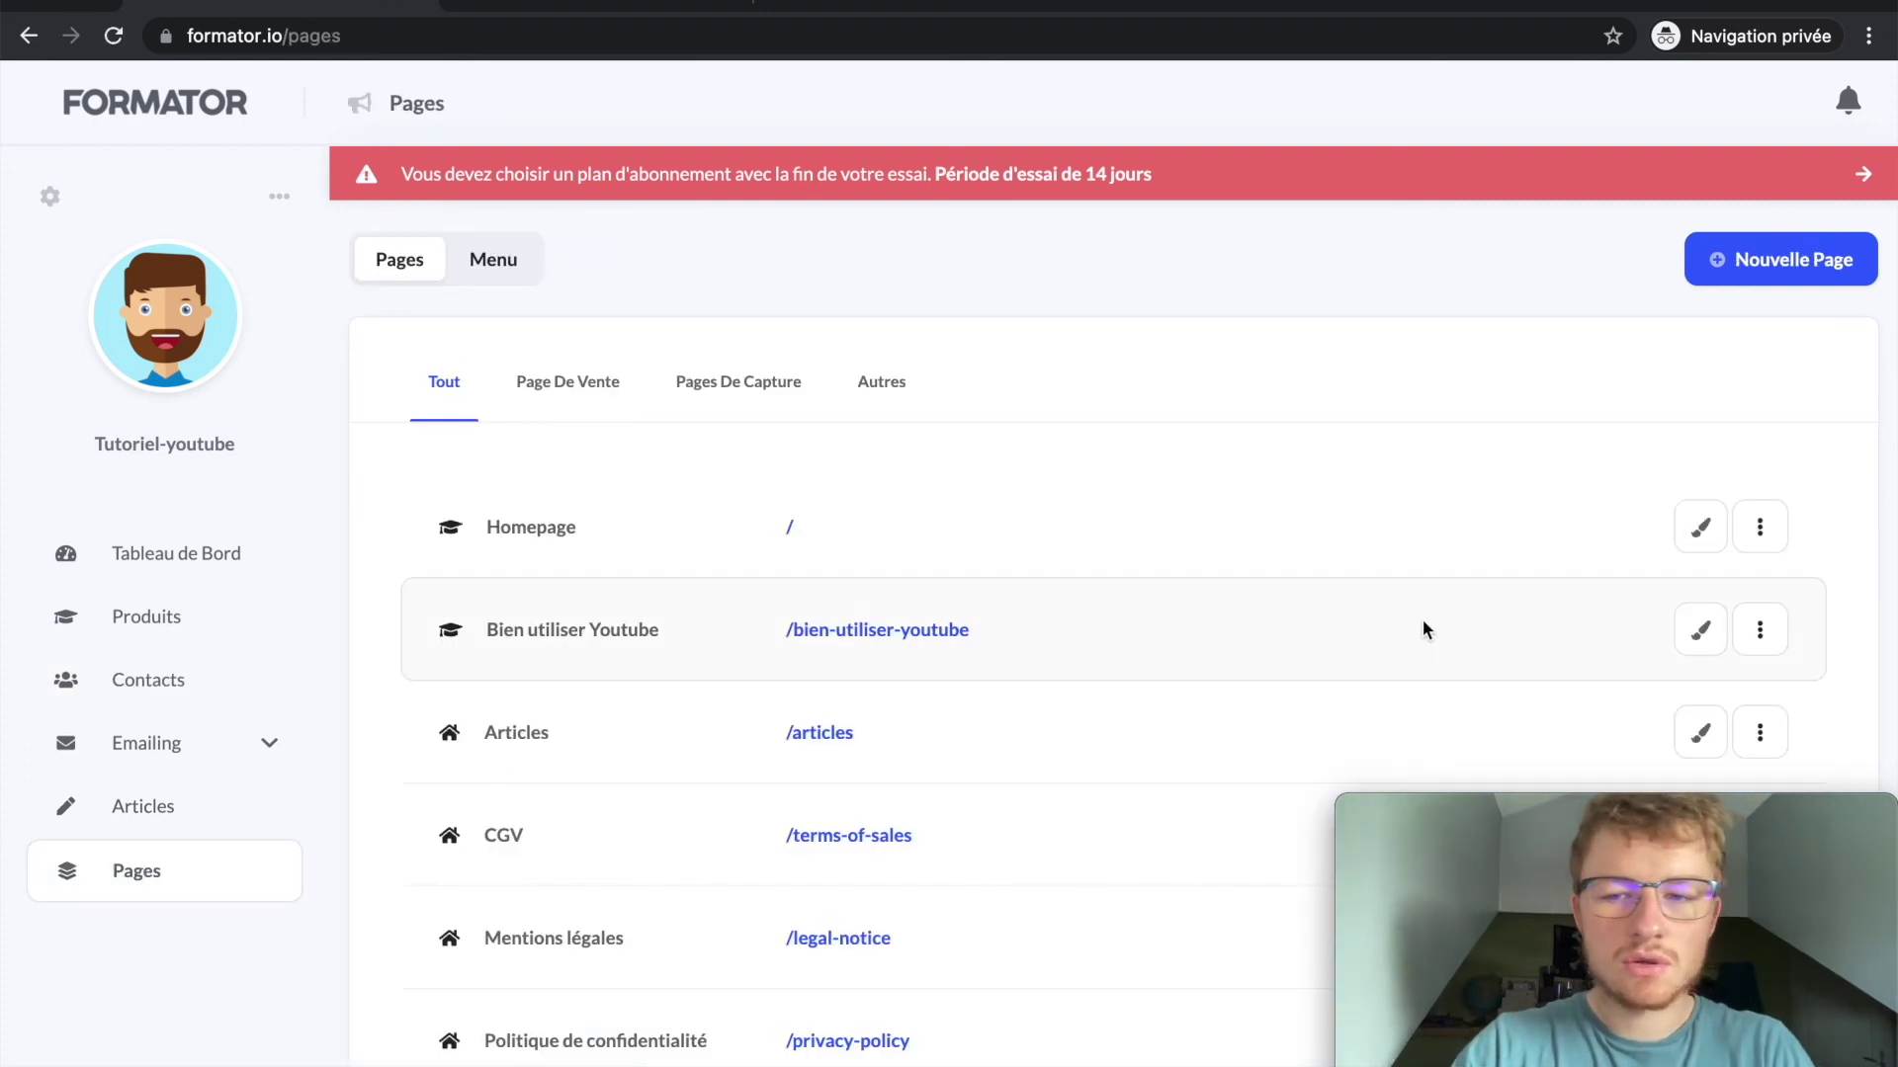
Step: Open the Homepage editor and add a signup form element
click(1700, 529)
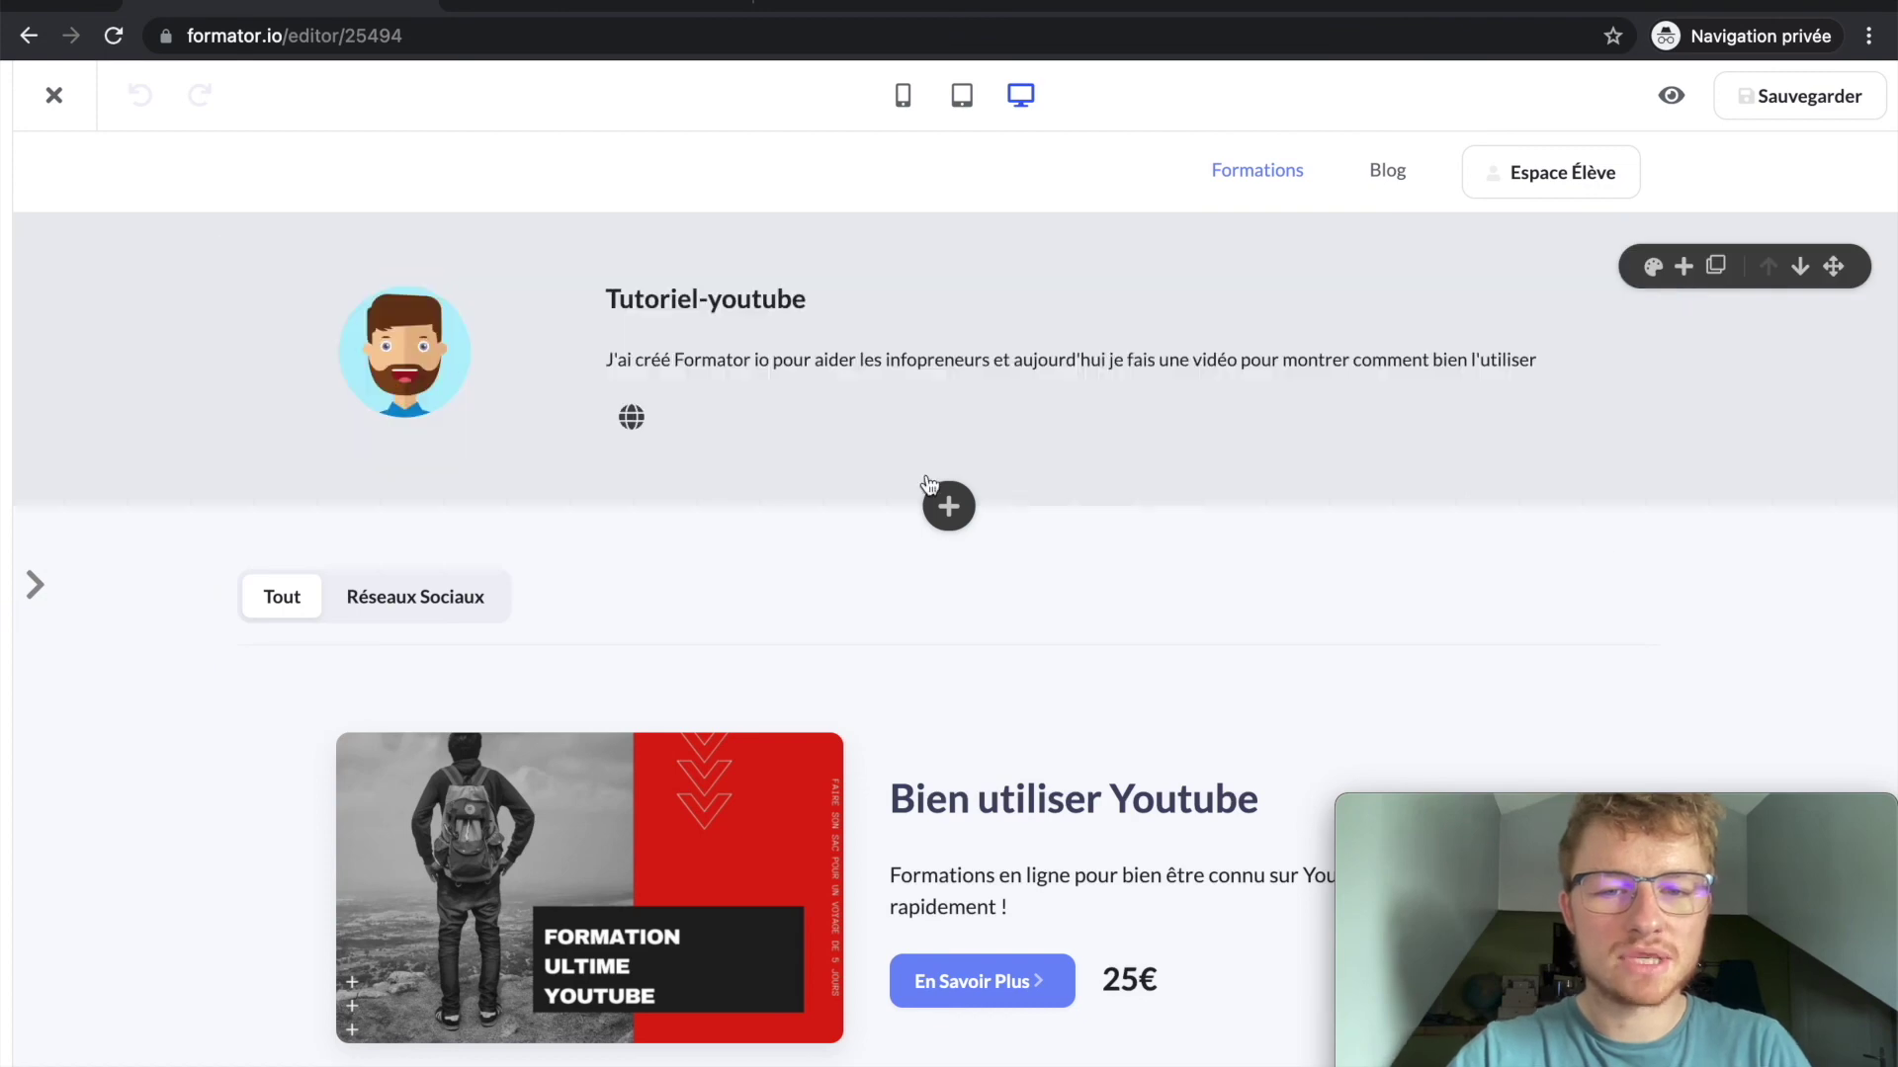
click(947, 505)
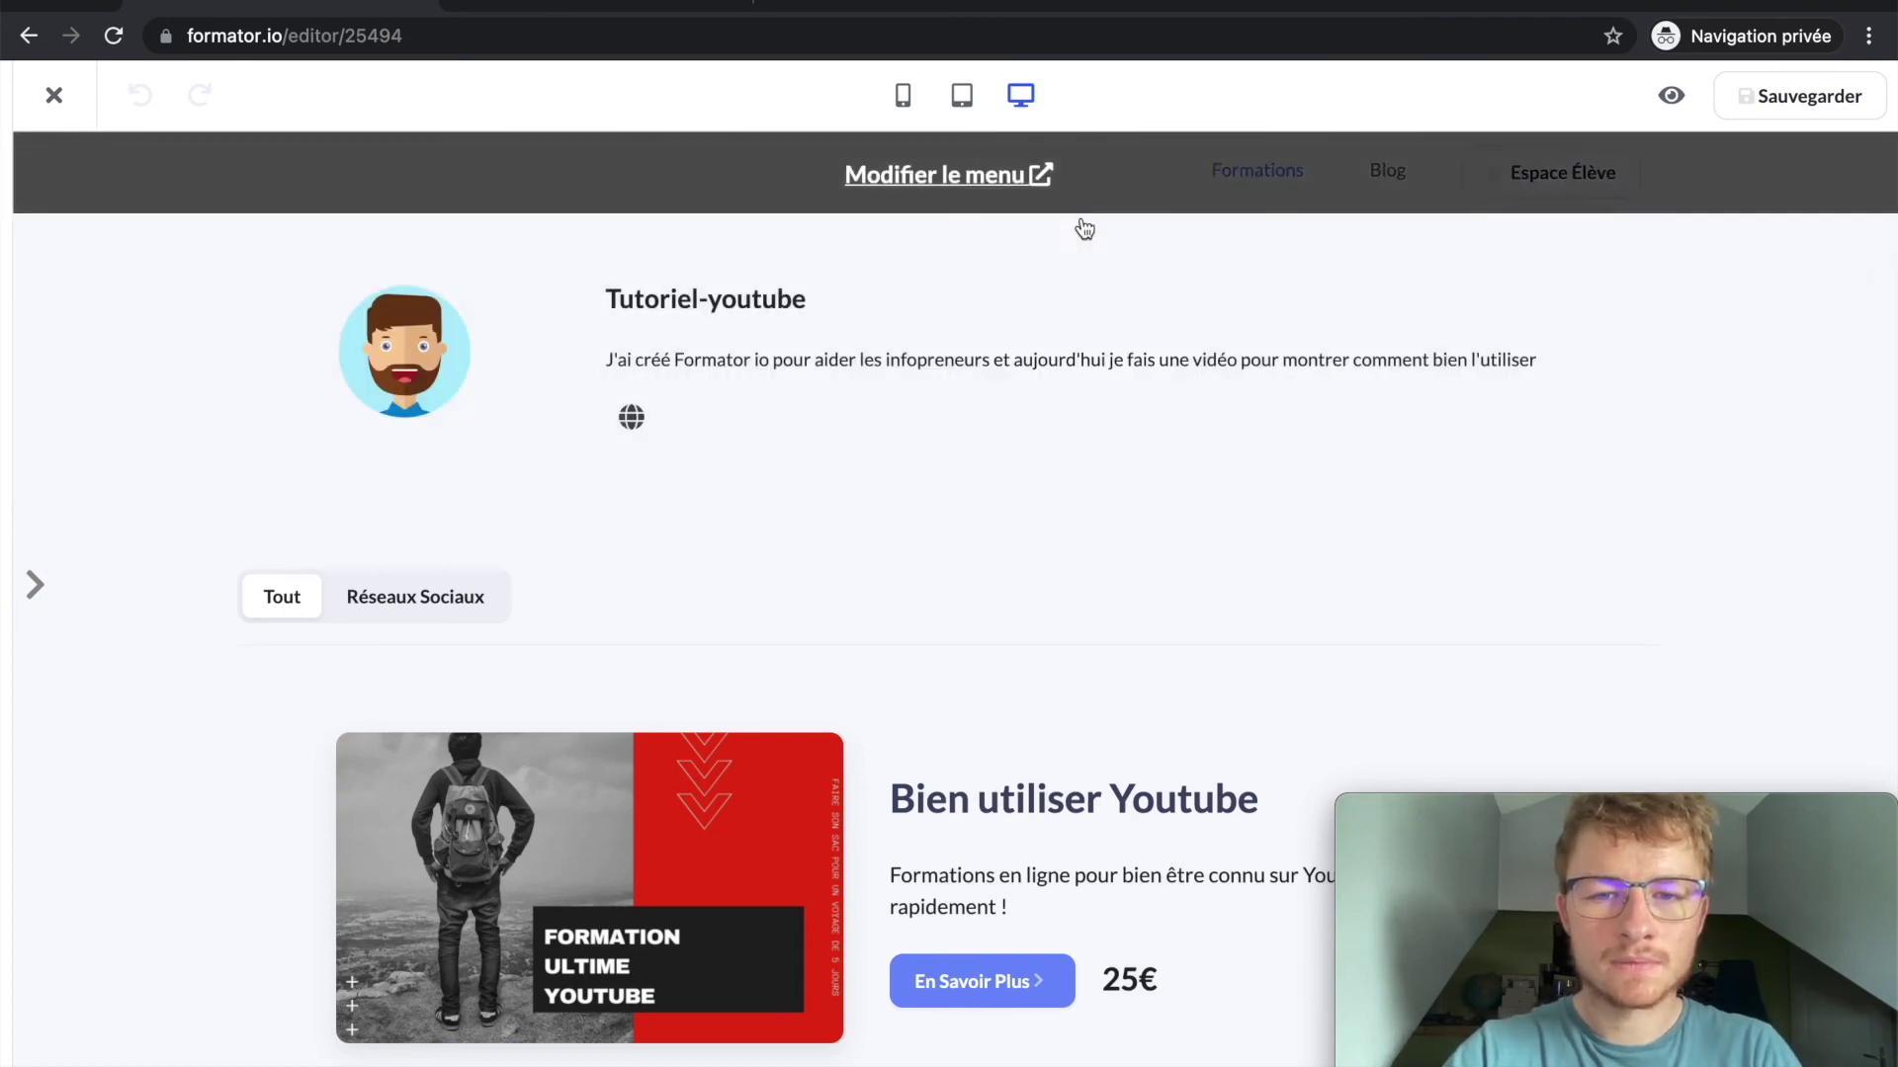
click(947, 505)
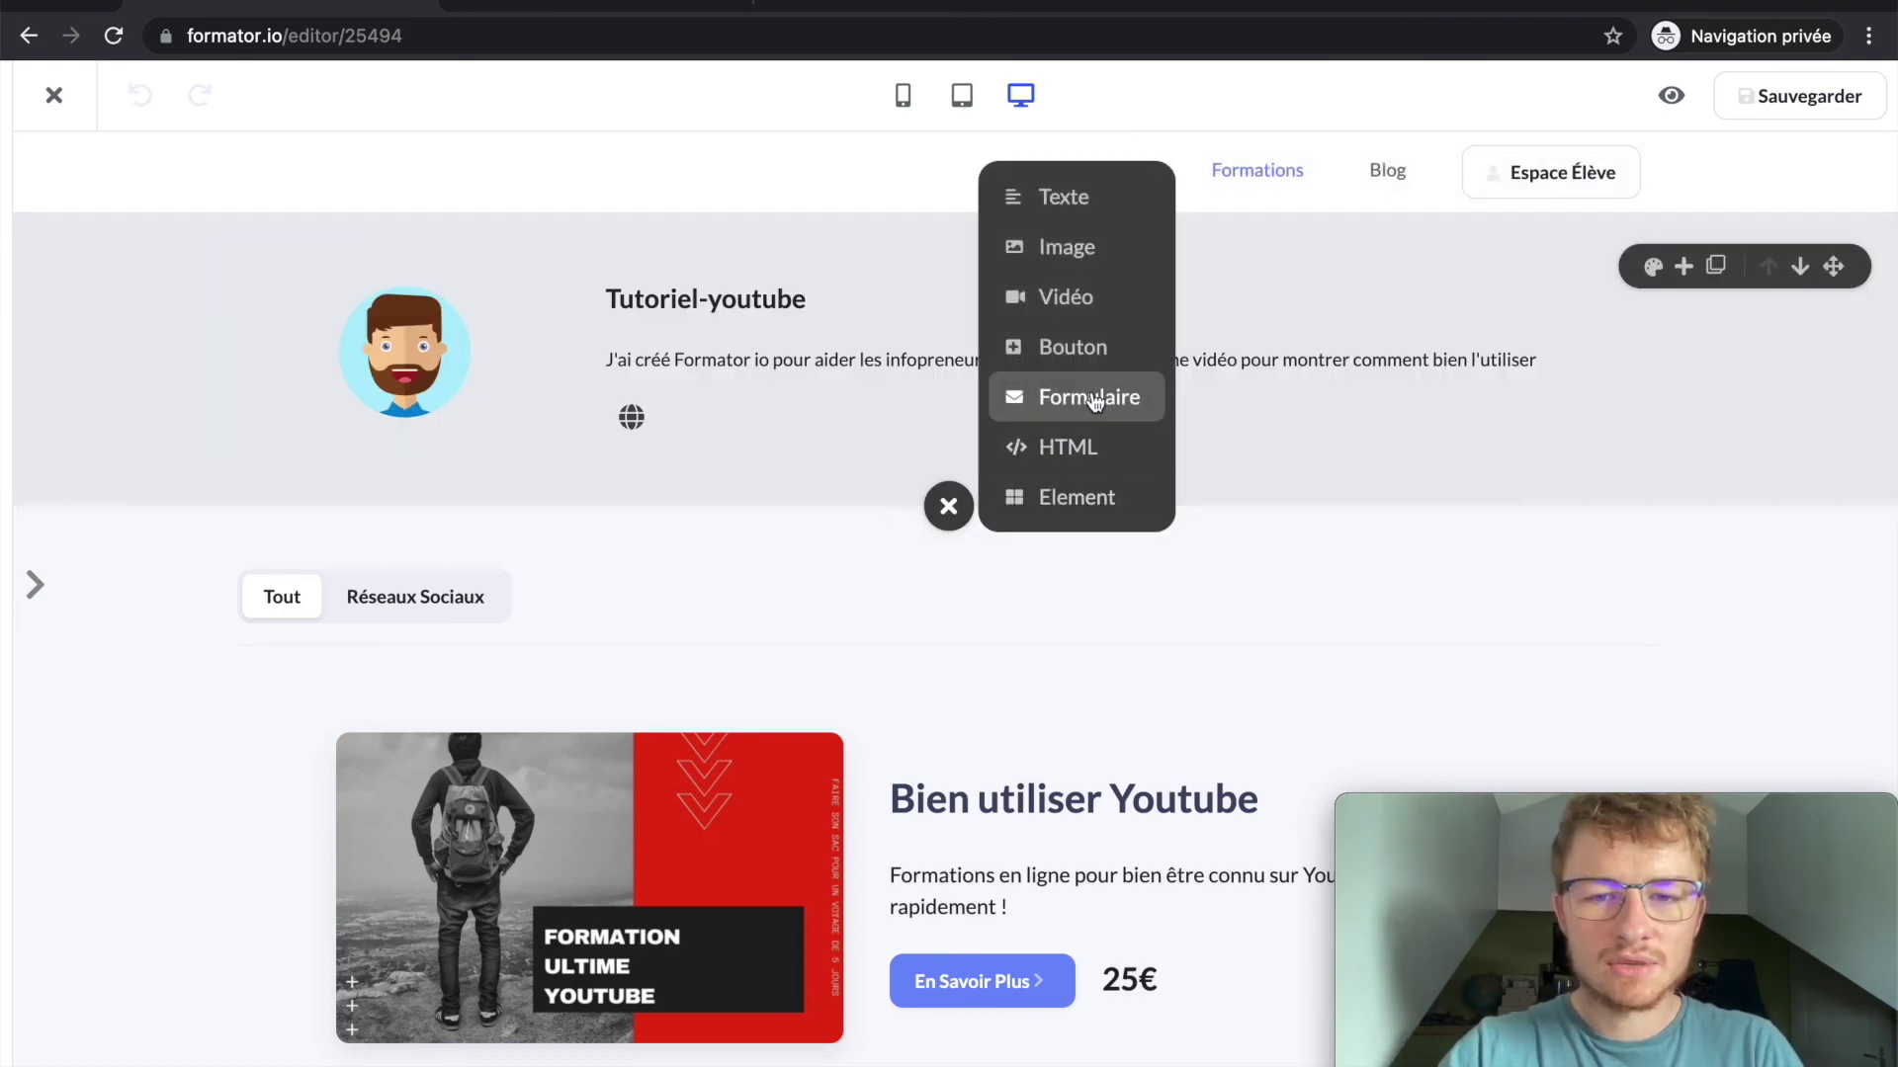
click(1093, 399)
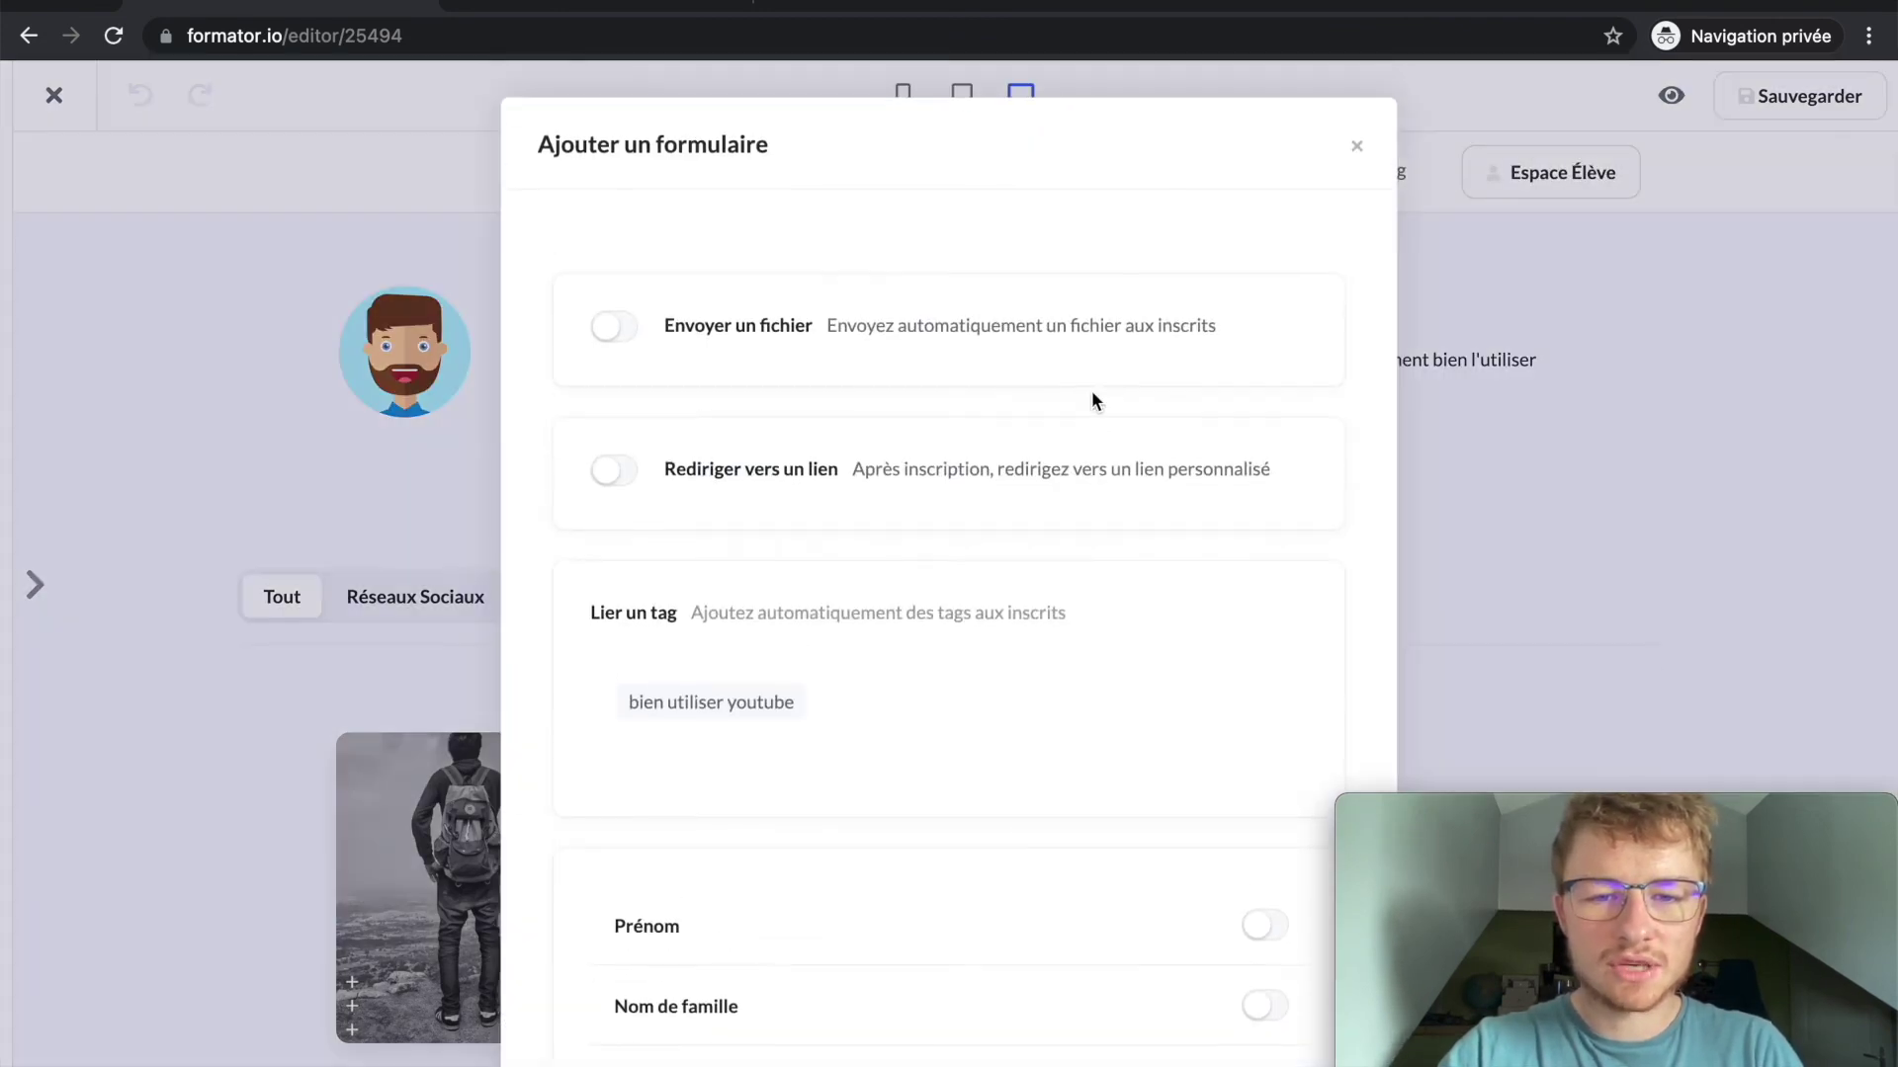
Step: Leave file sending and redirect off, and tag new subscribers with bien utiliser youtube
click(766, 329)
click(766, 330)
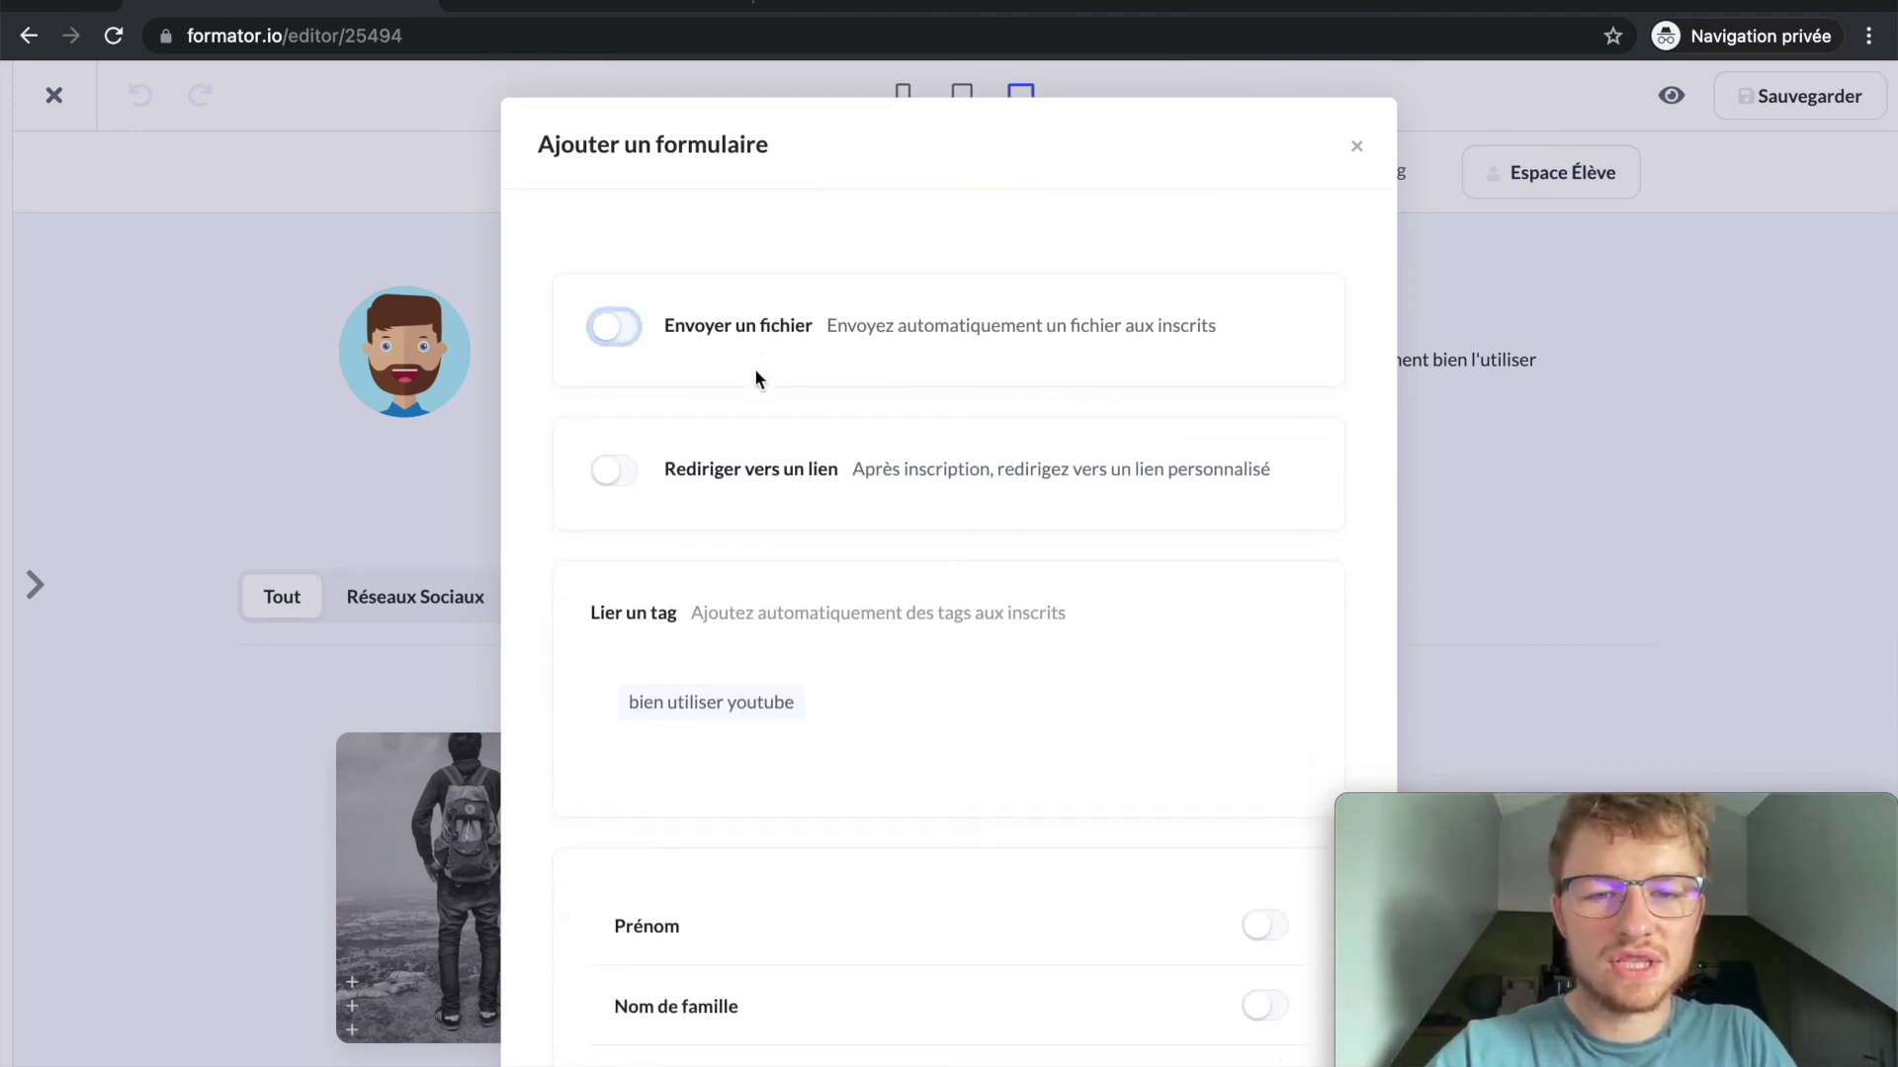
click(759, 474)
click(759, 476)
scroll(743, 615, down, 3)
scroll(744, 615, up, 3)
click(727, 716)
scroll(732, 719, down, 4)
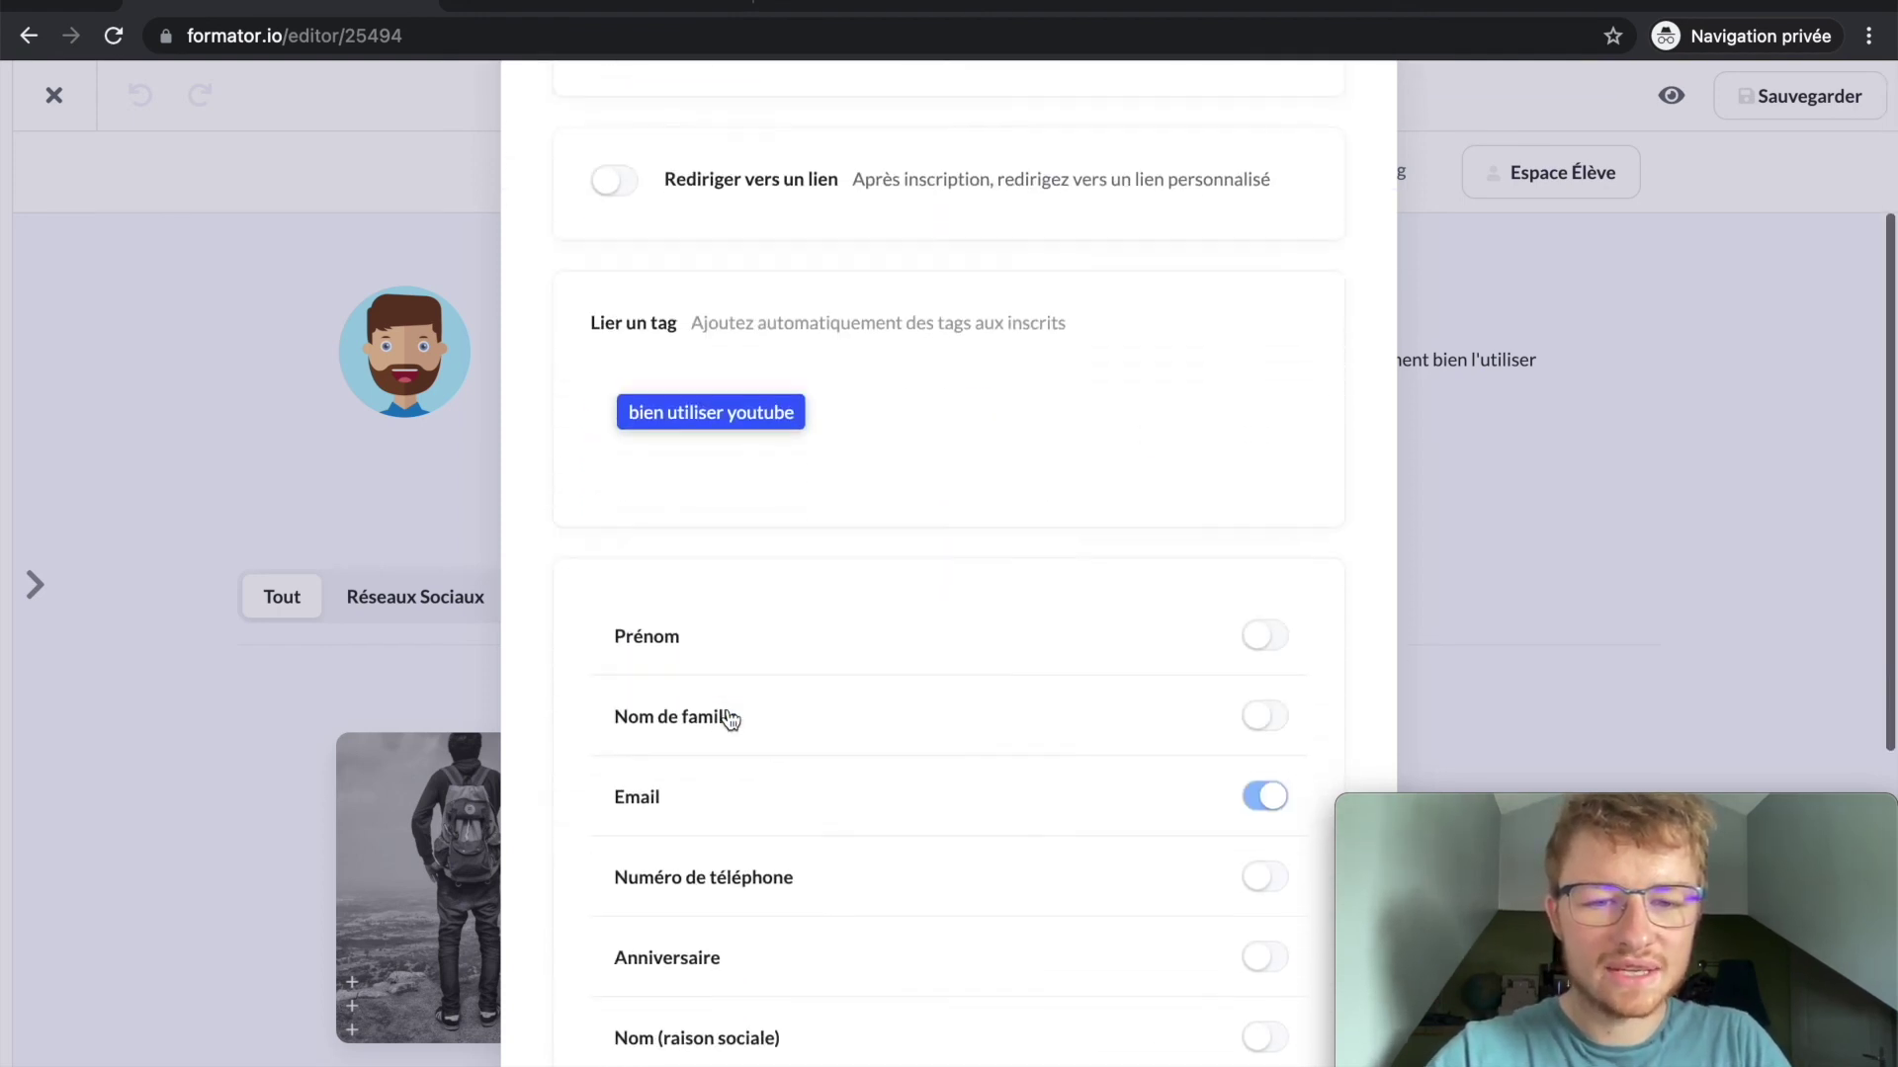
Step: Set the form fields to include Prénom and exclude Nom de famille
click(1266, 608)
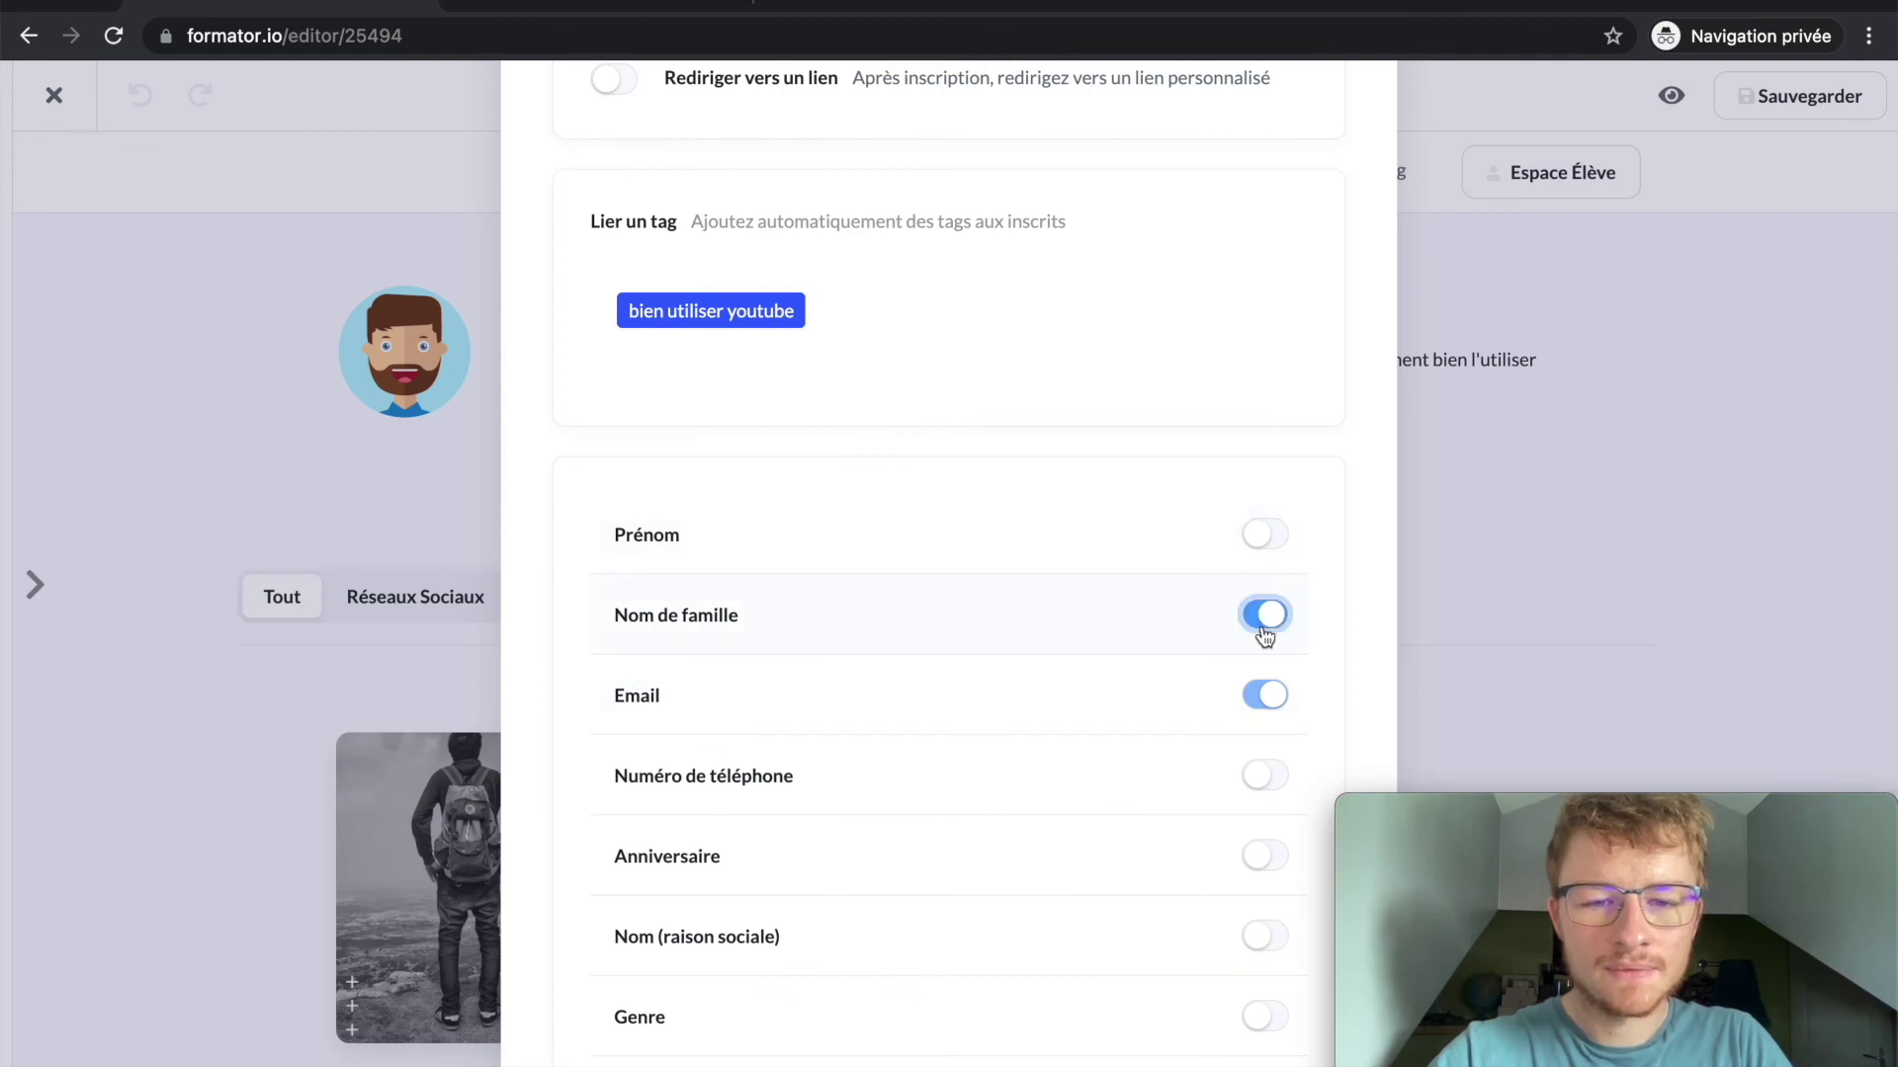
click(1269, 544)
click(1261, 617)
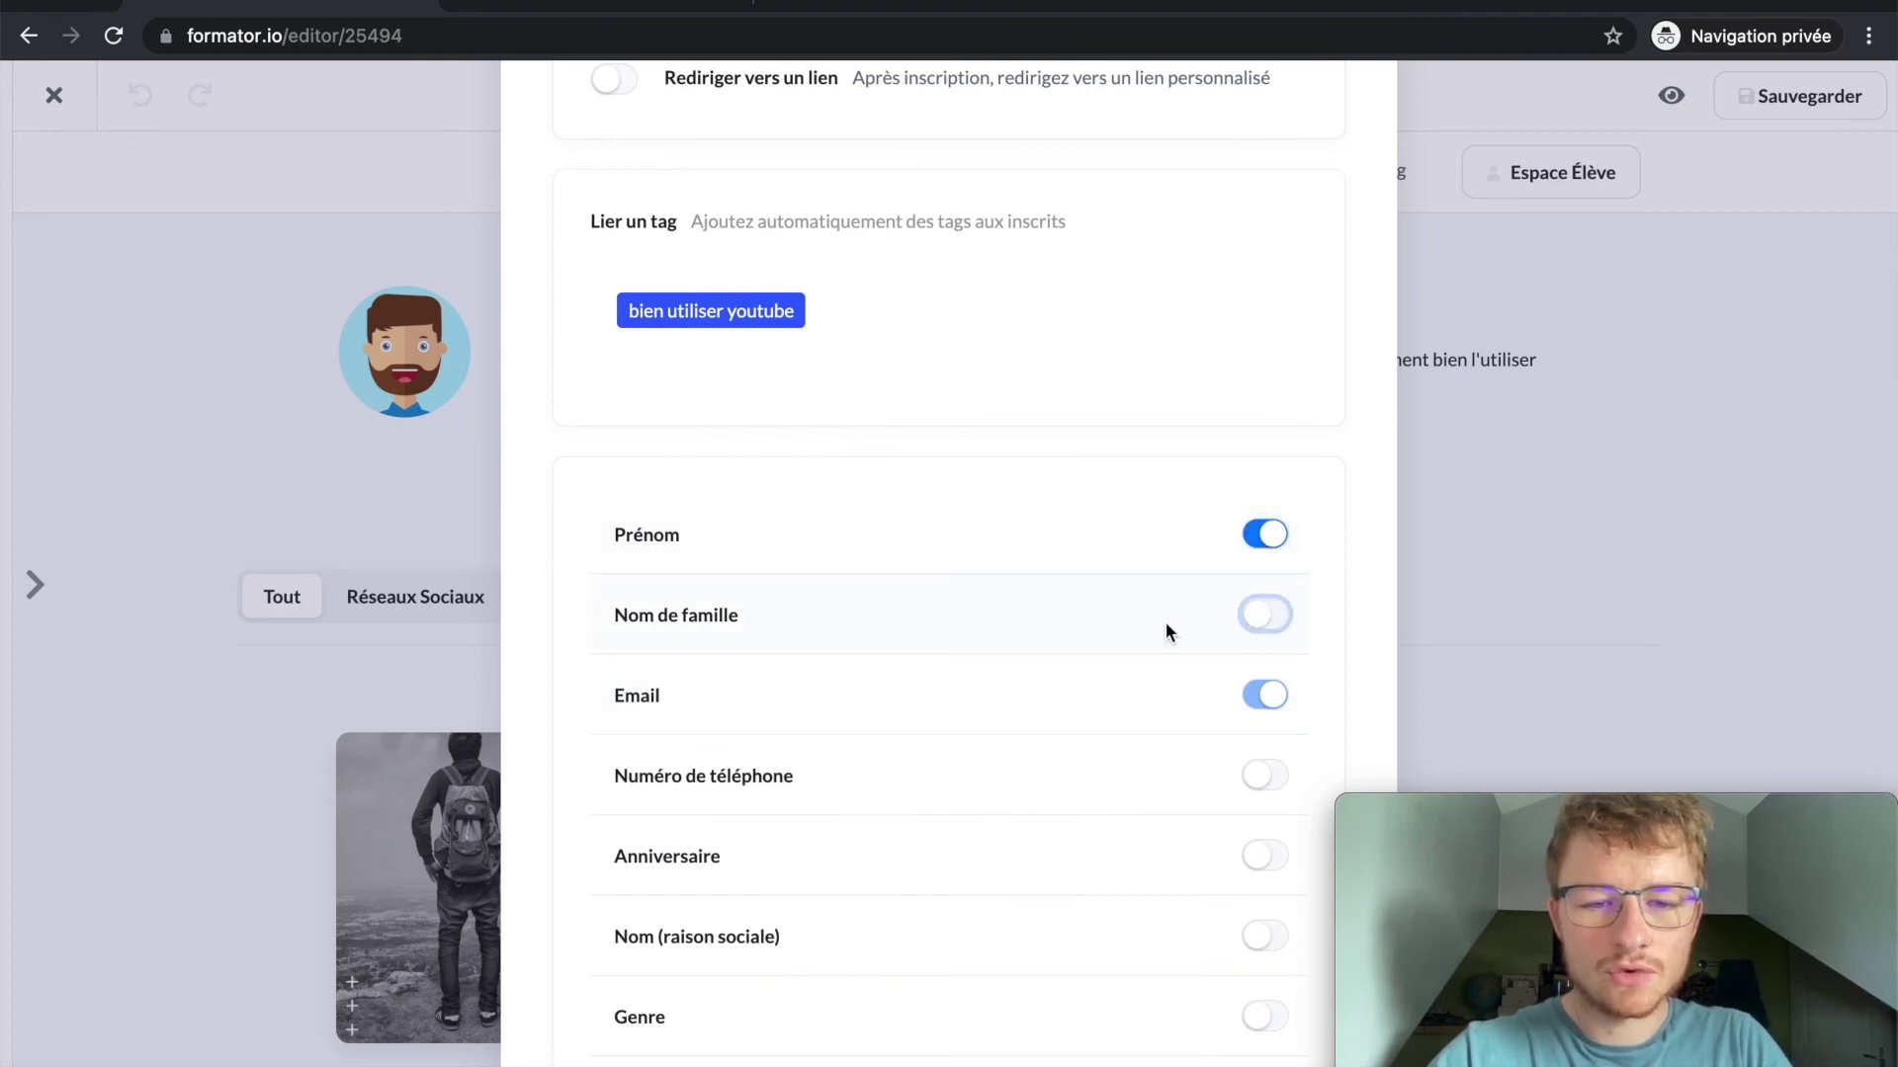
scroll(1012, 620, down, 6)
scroll(1015, 629, up, 5)
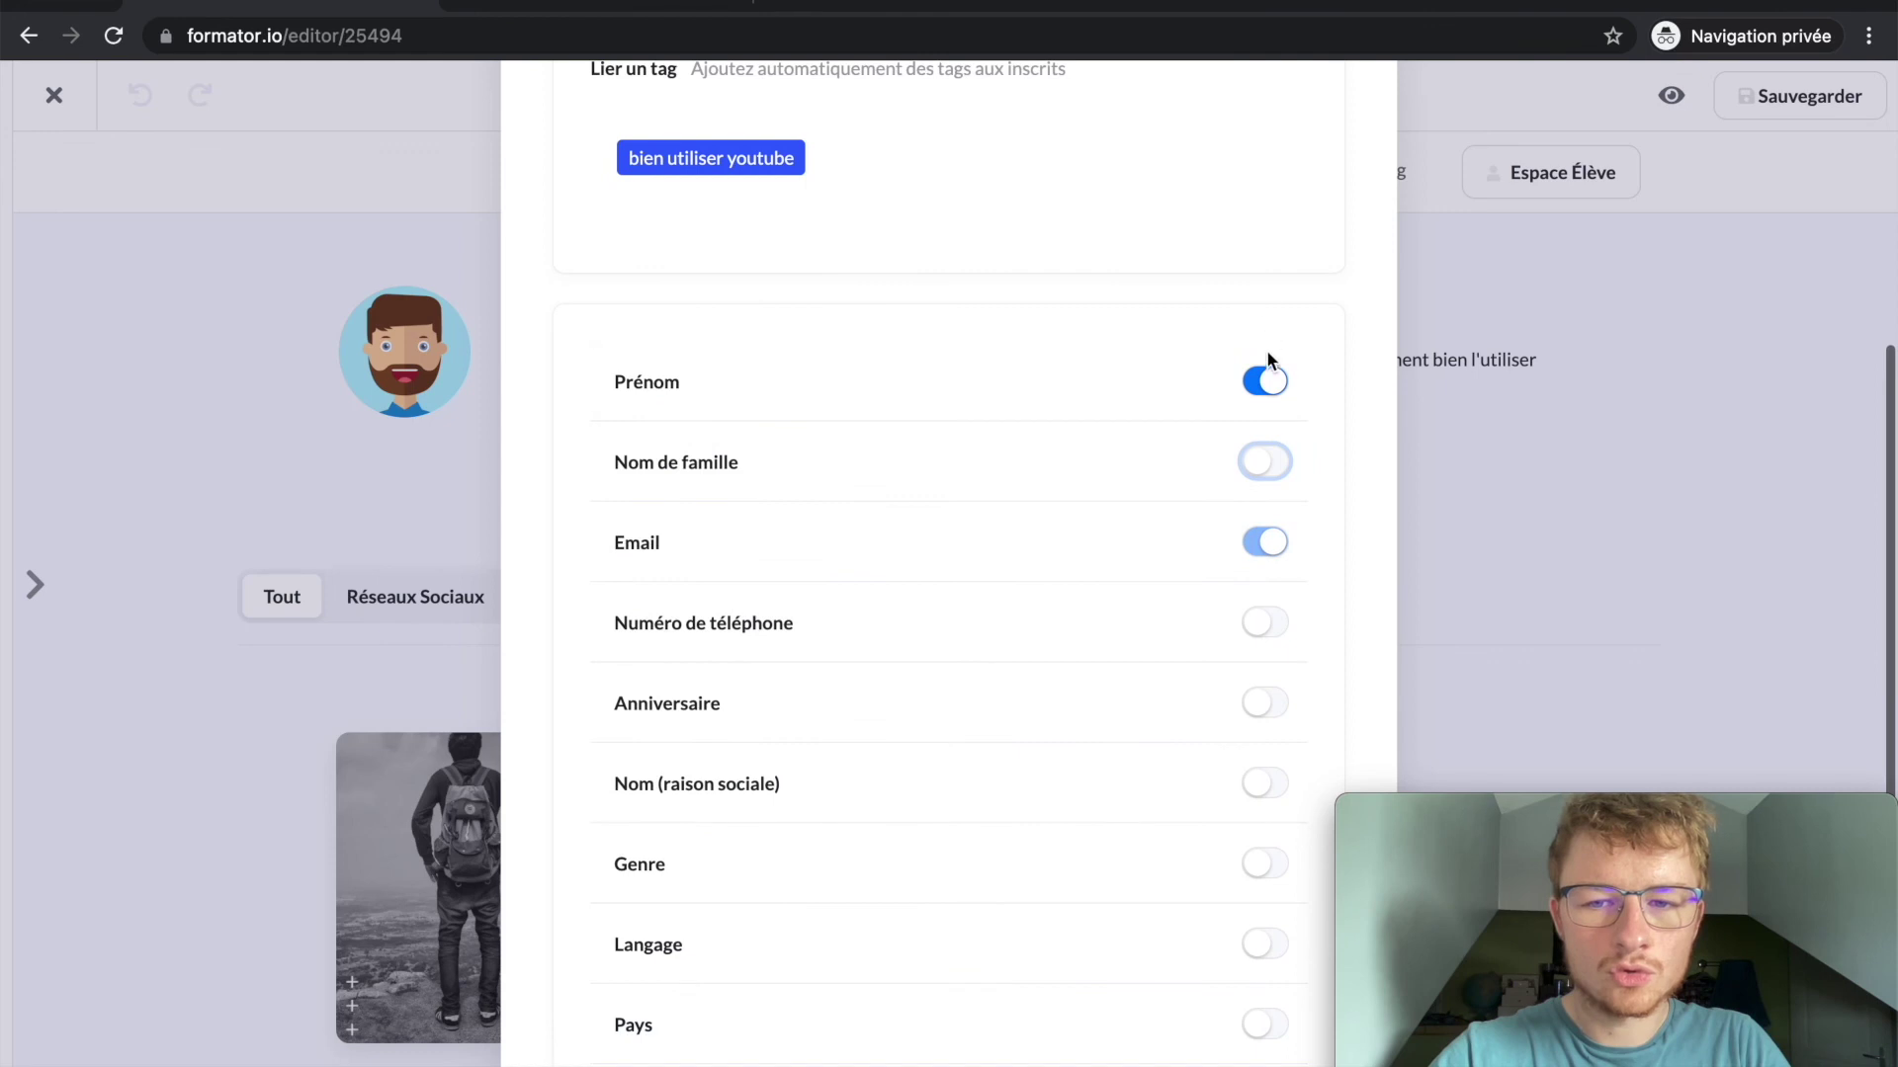
scroll(1235, 555, up, 6)
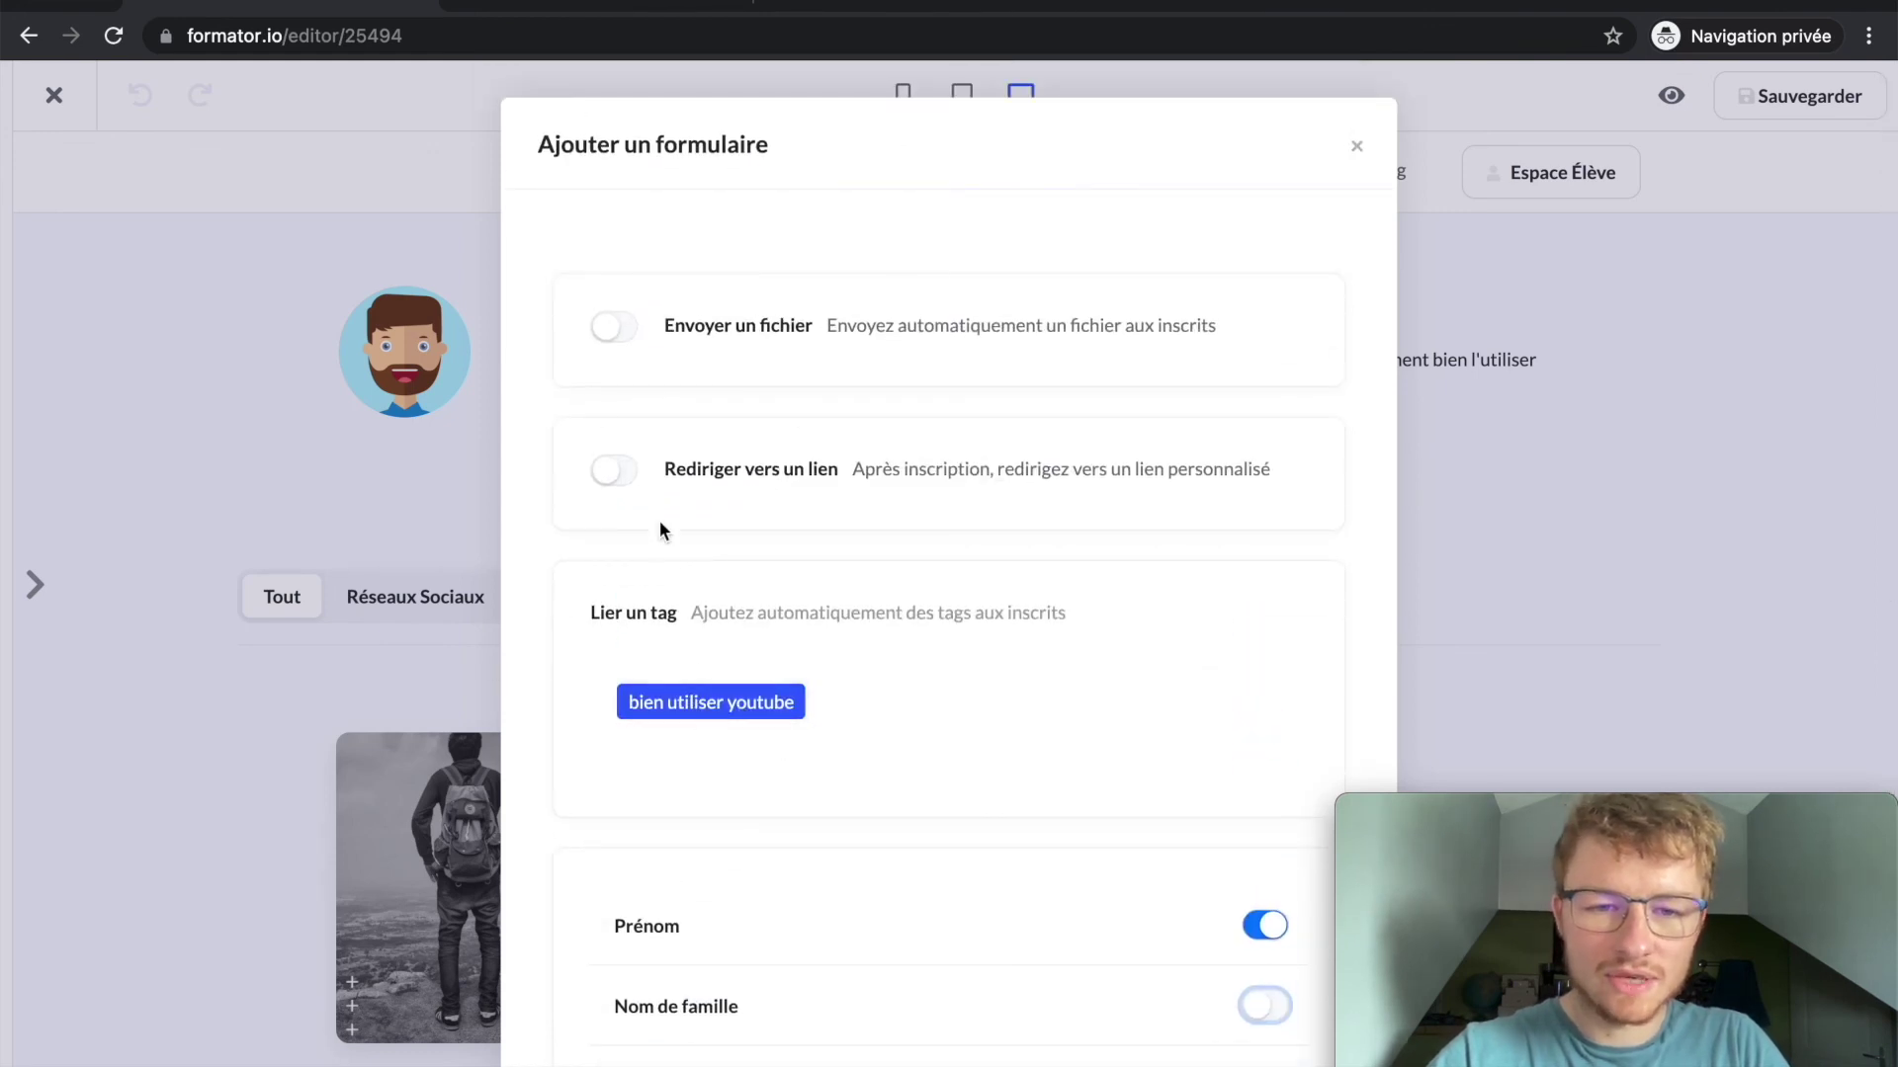
click(627, 486)
click(680, 565)
text(https://formator.io)
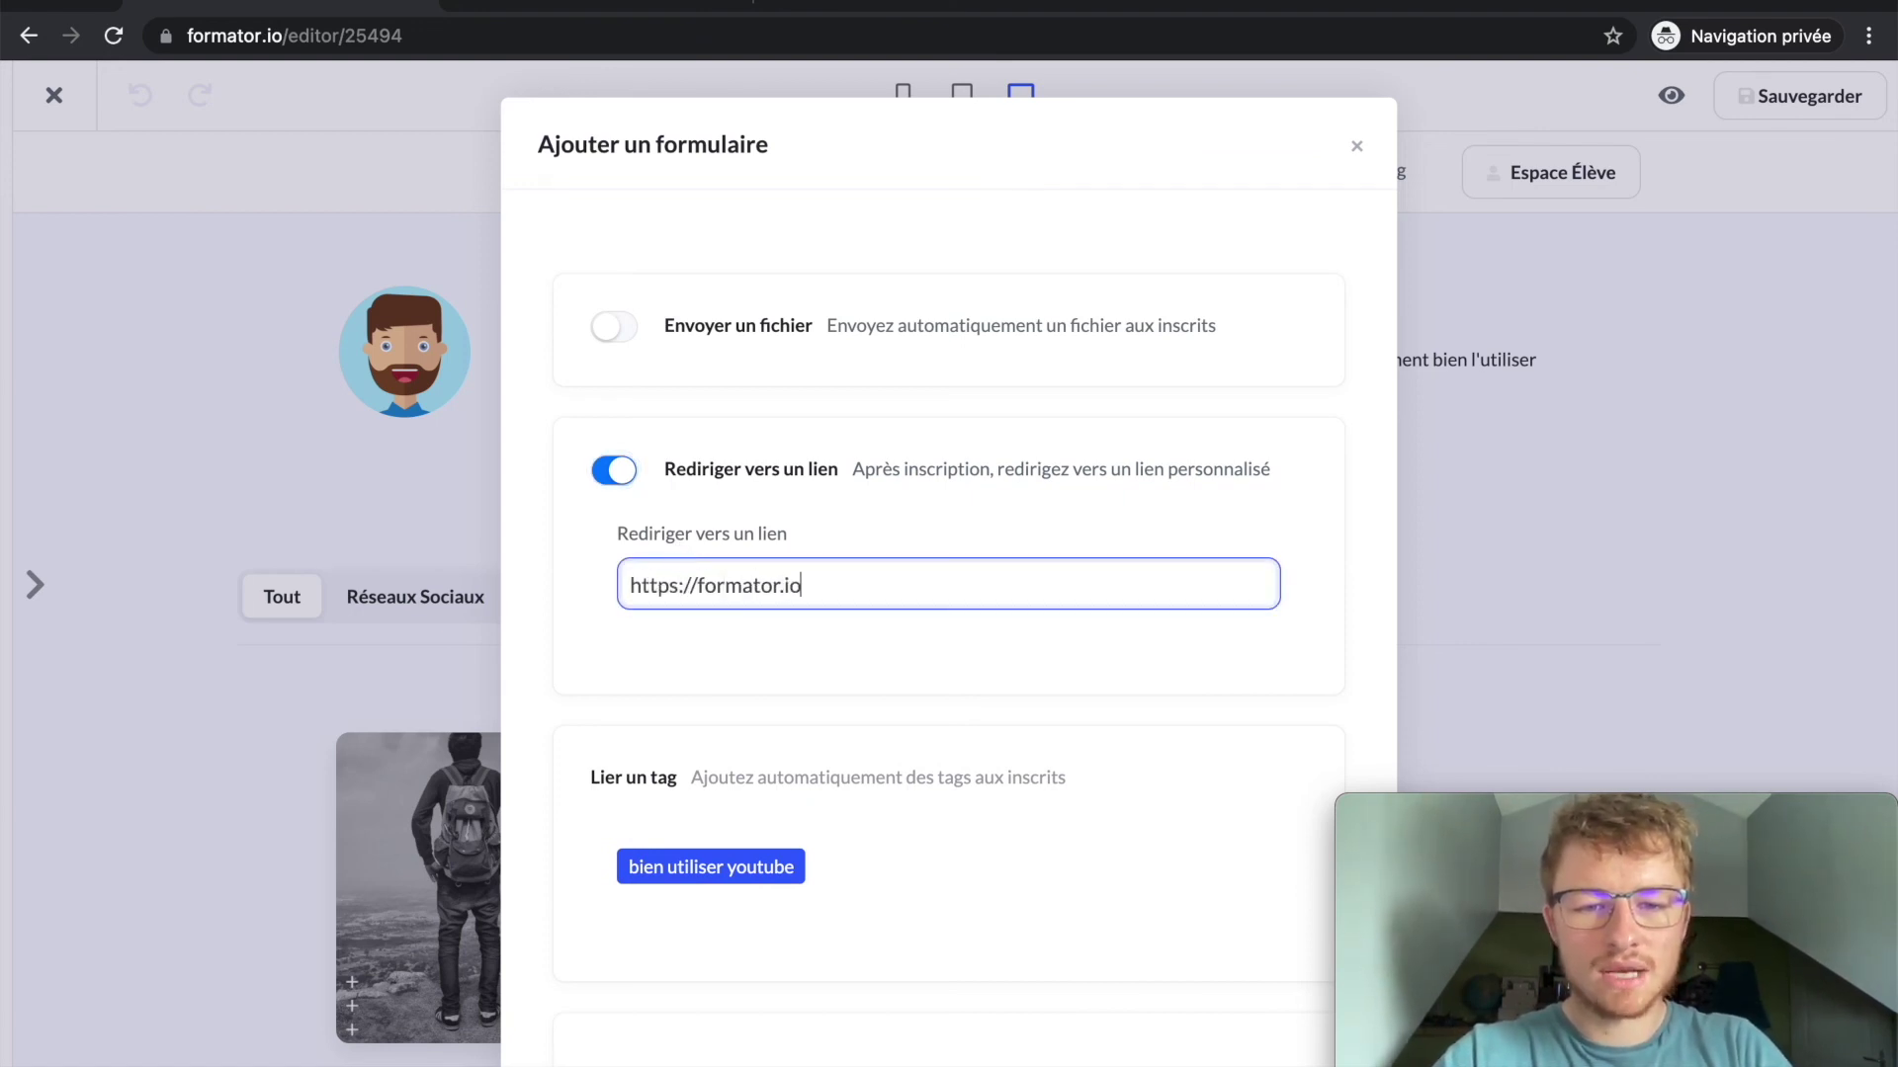
click(820, 660)
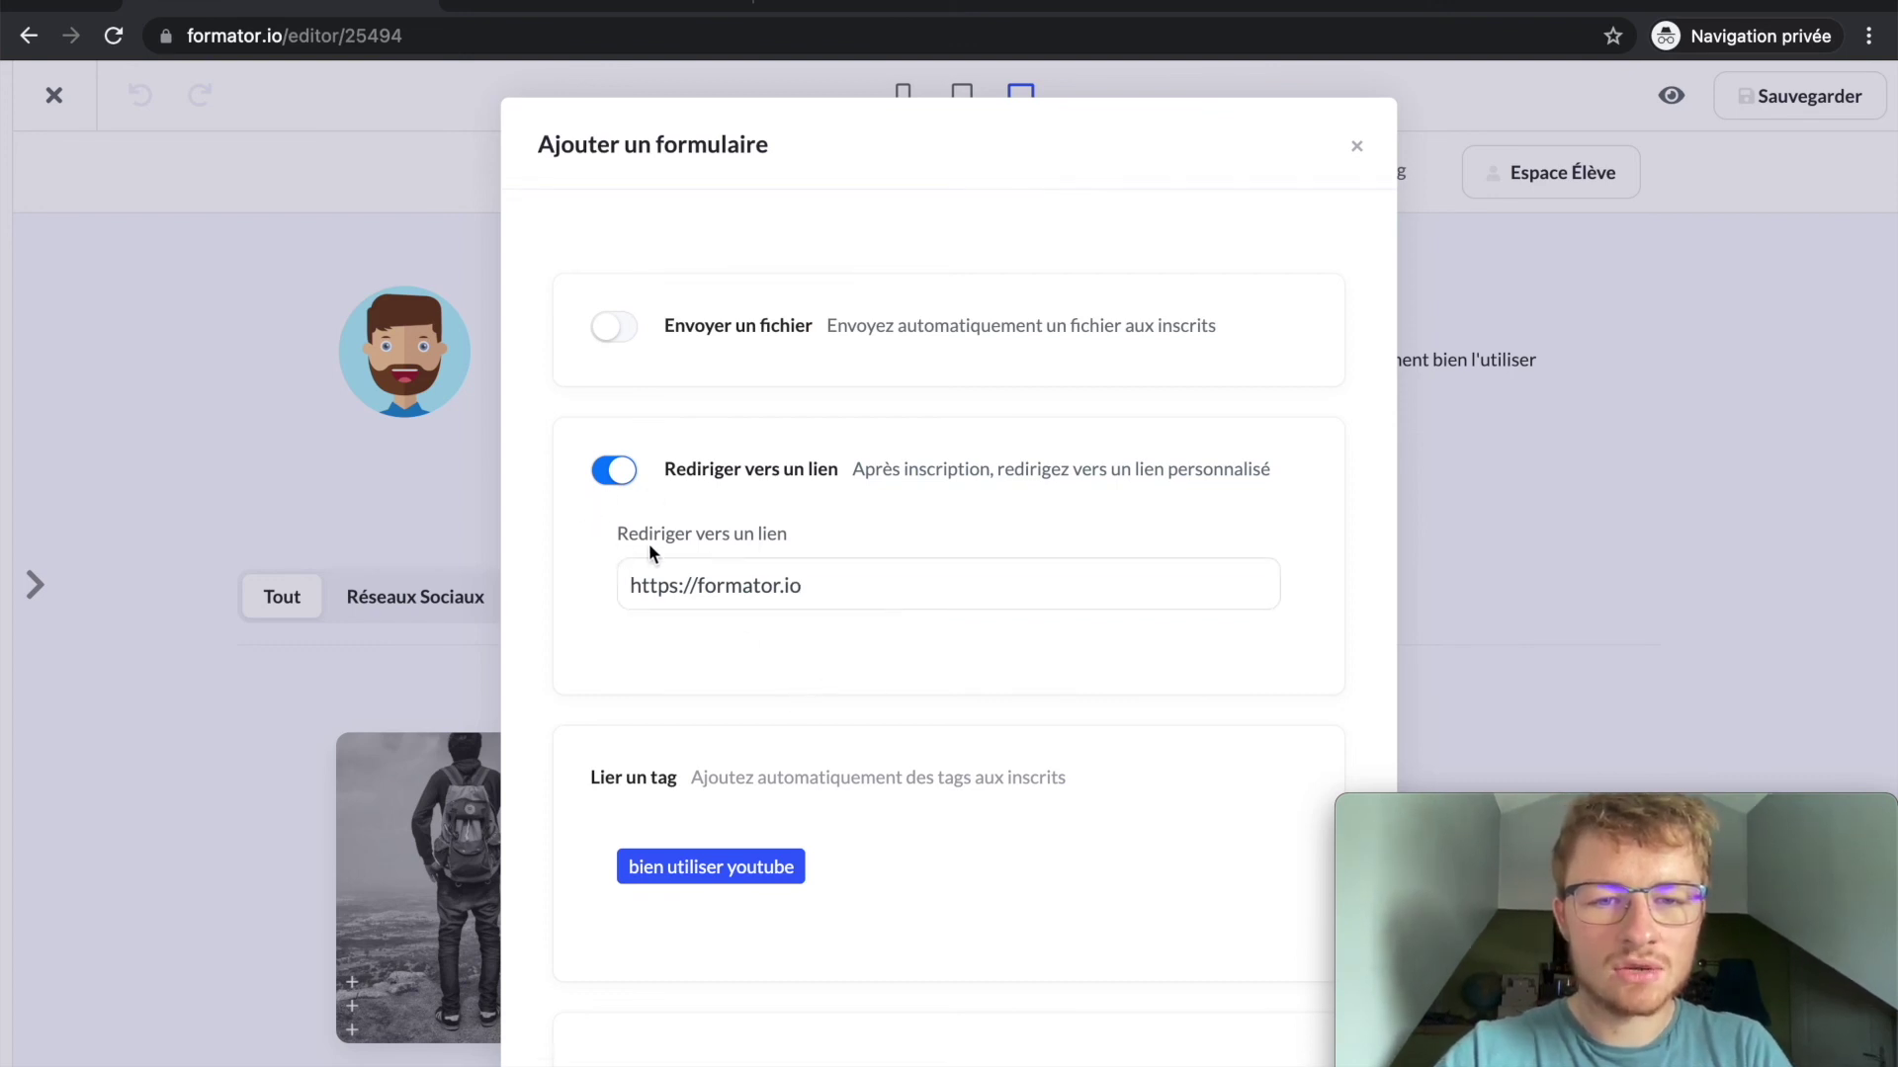
scroll(769, 459, down, 2)
click(769, 458)
key(super+a)
key(BackSpace)
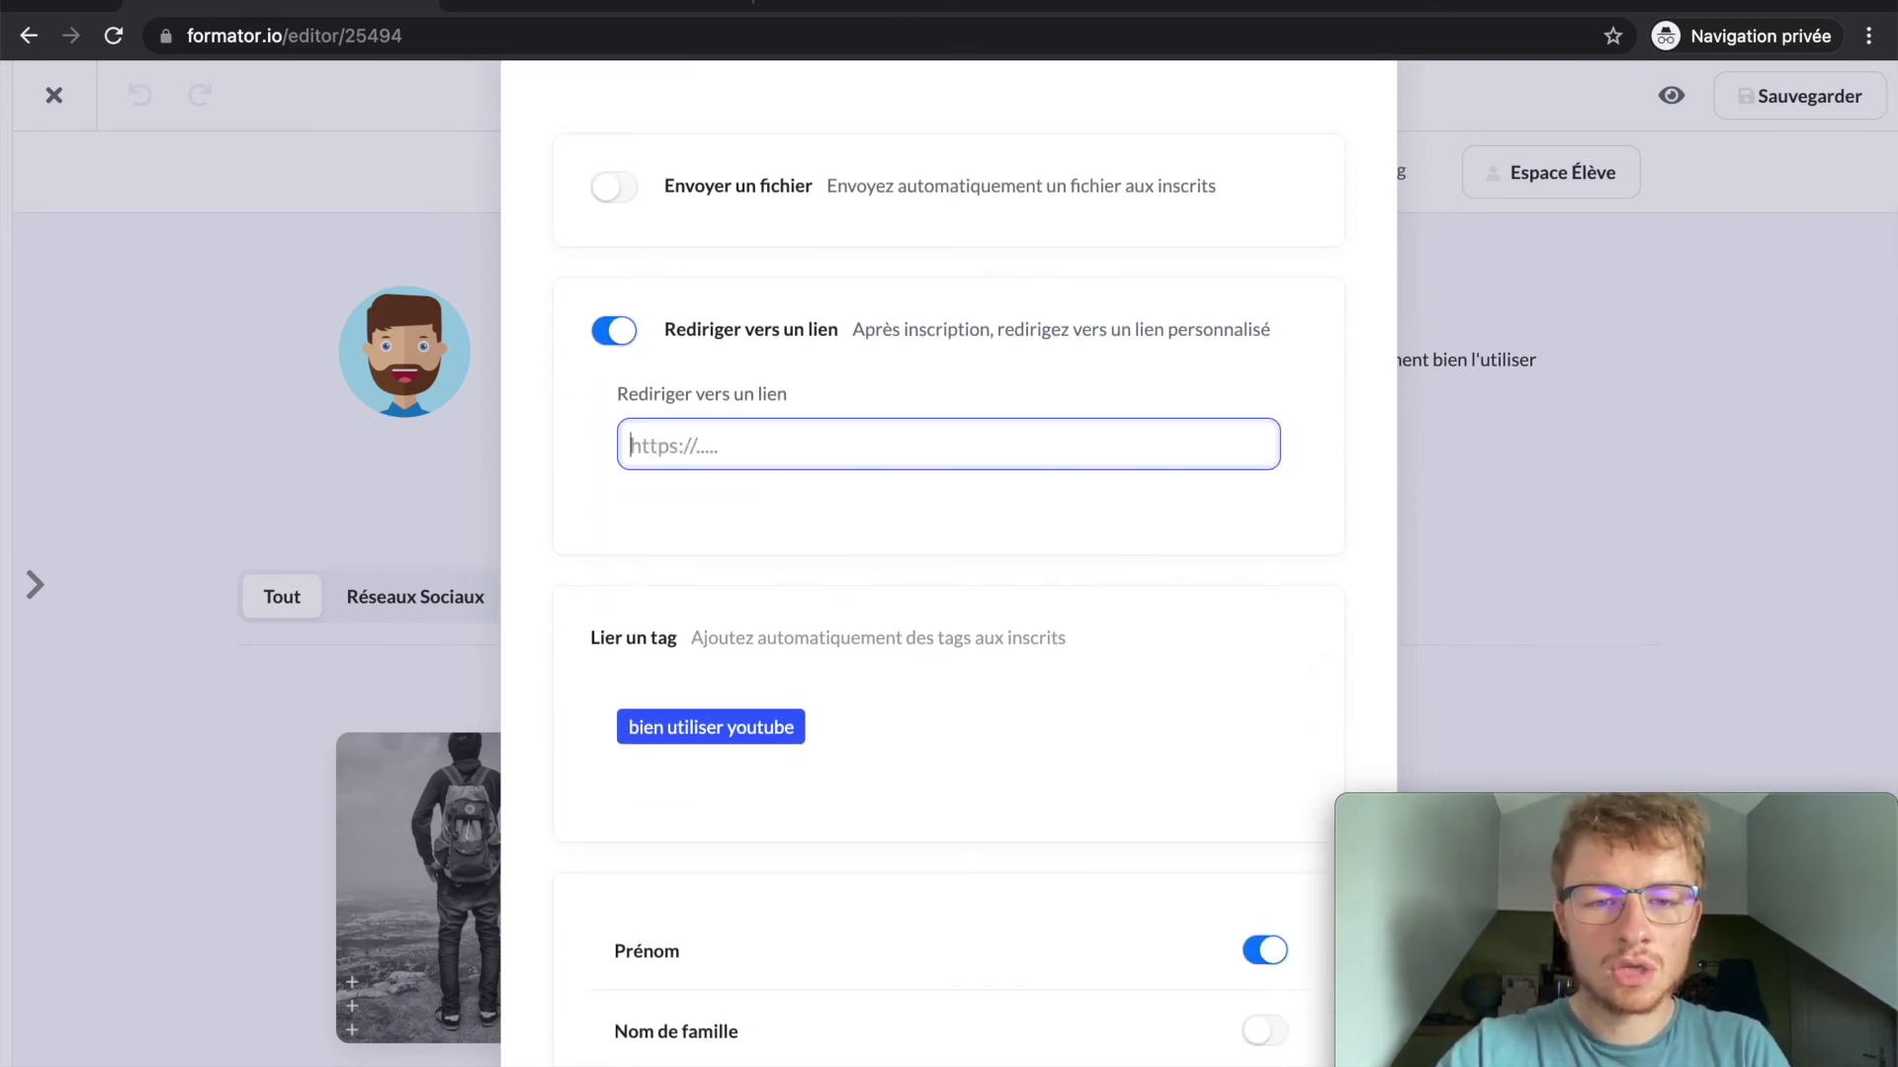
click(617, 330)
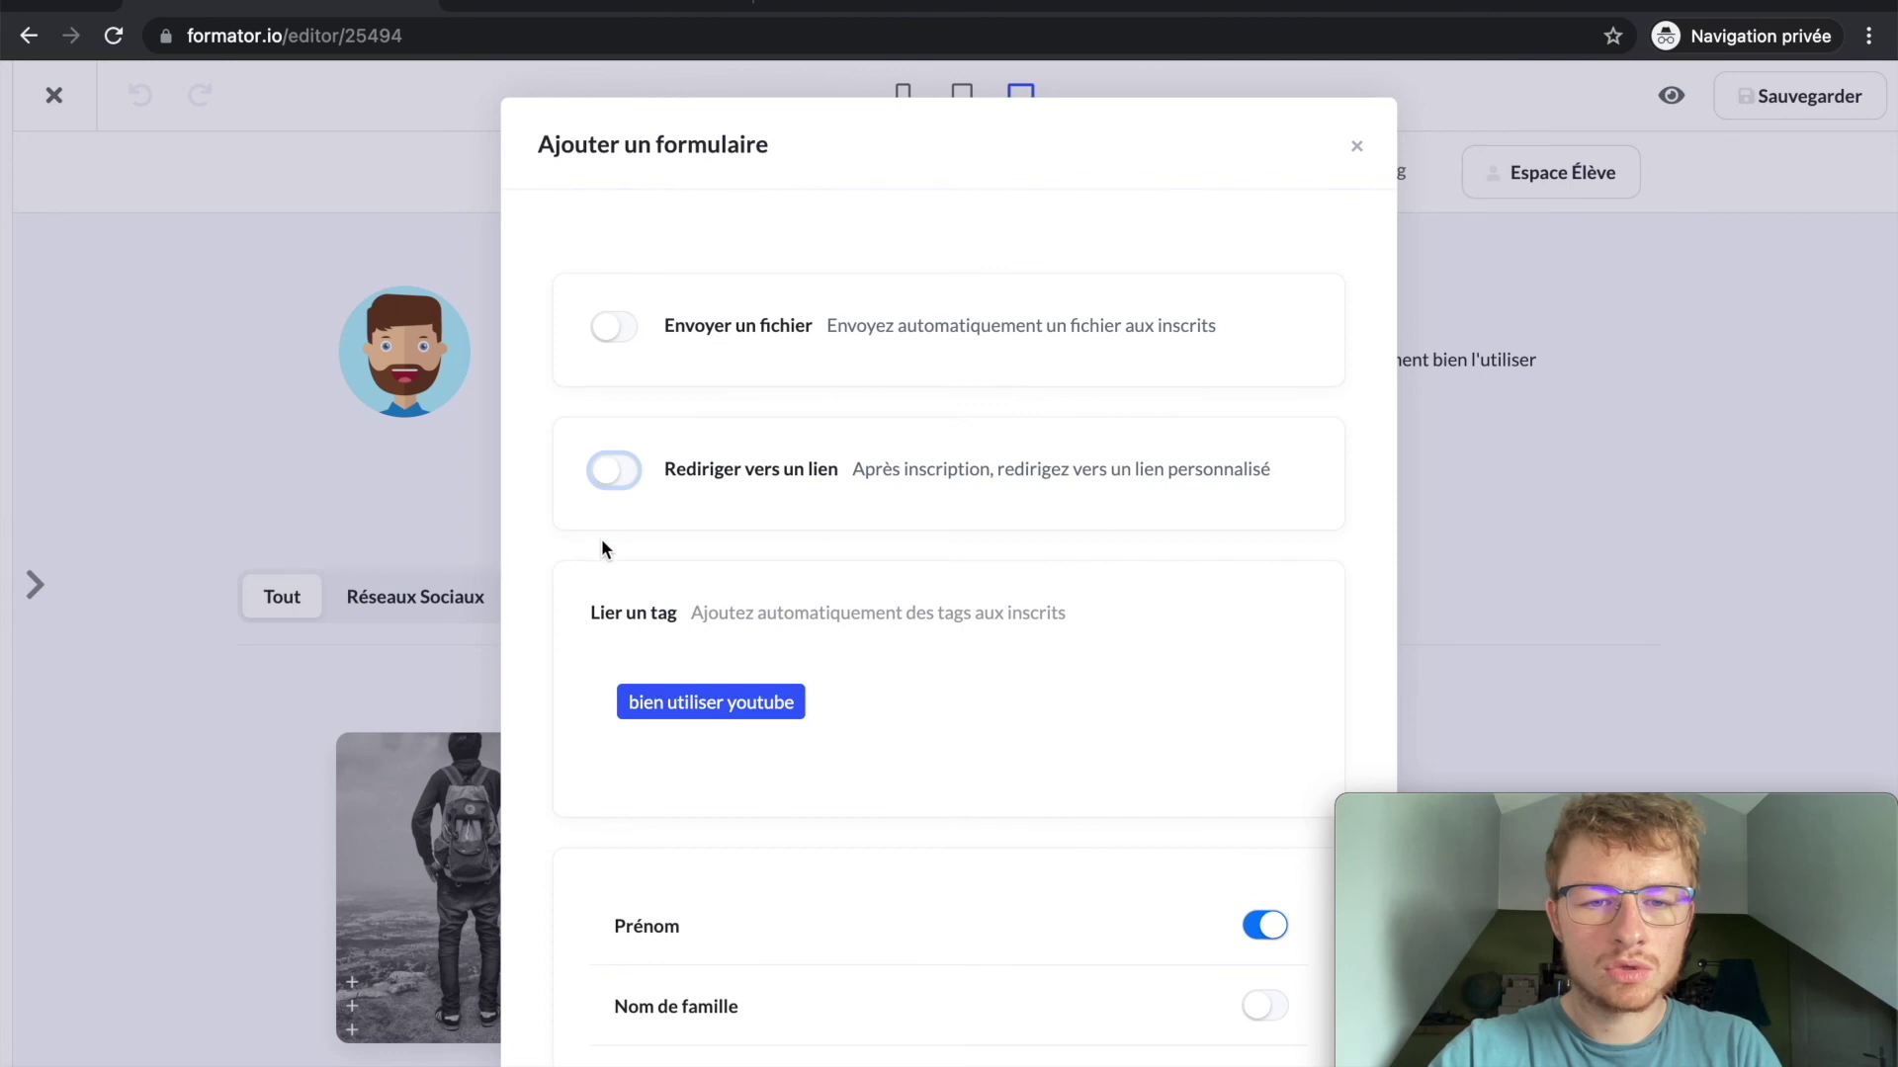
scroll(606, 530, down, 10)
click(1270, 1025)
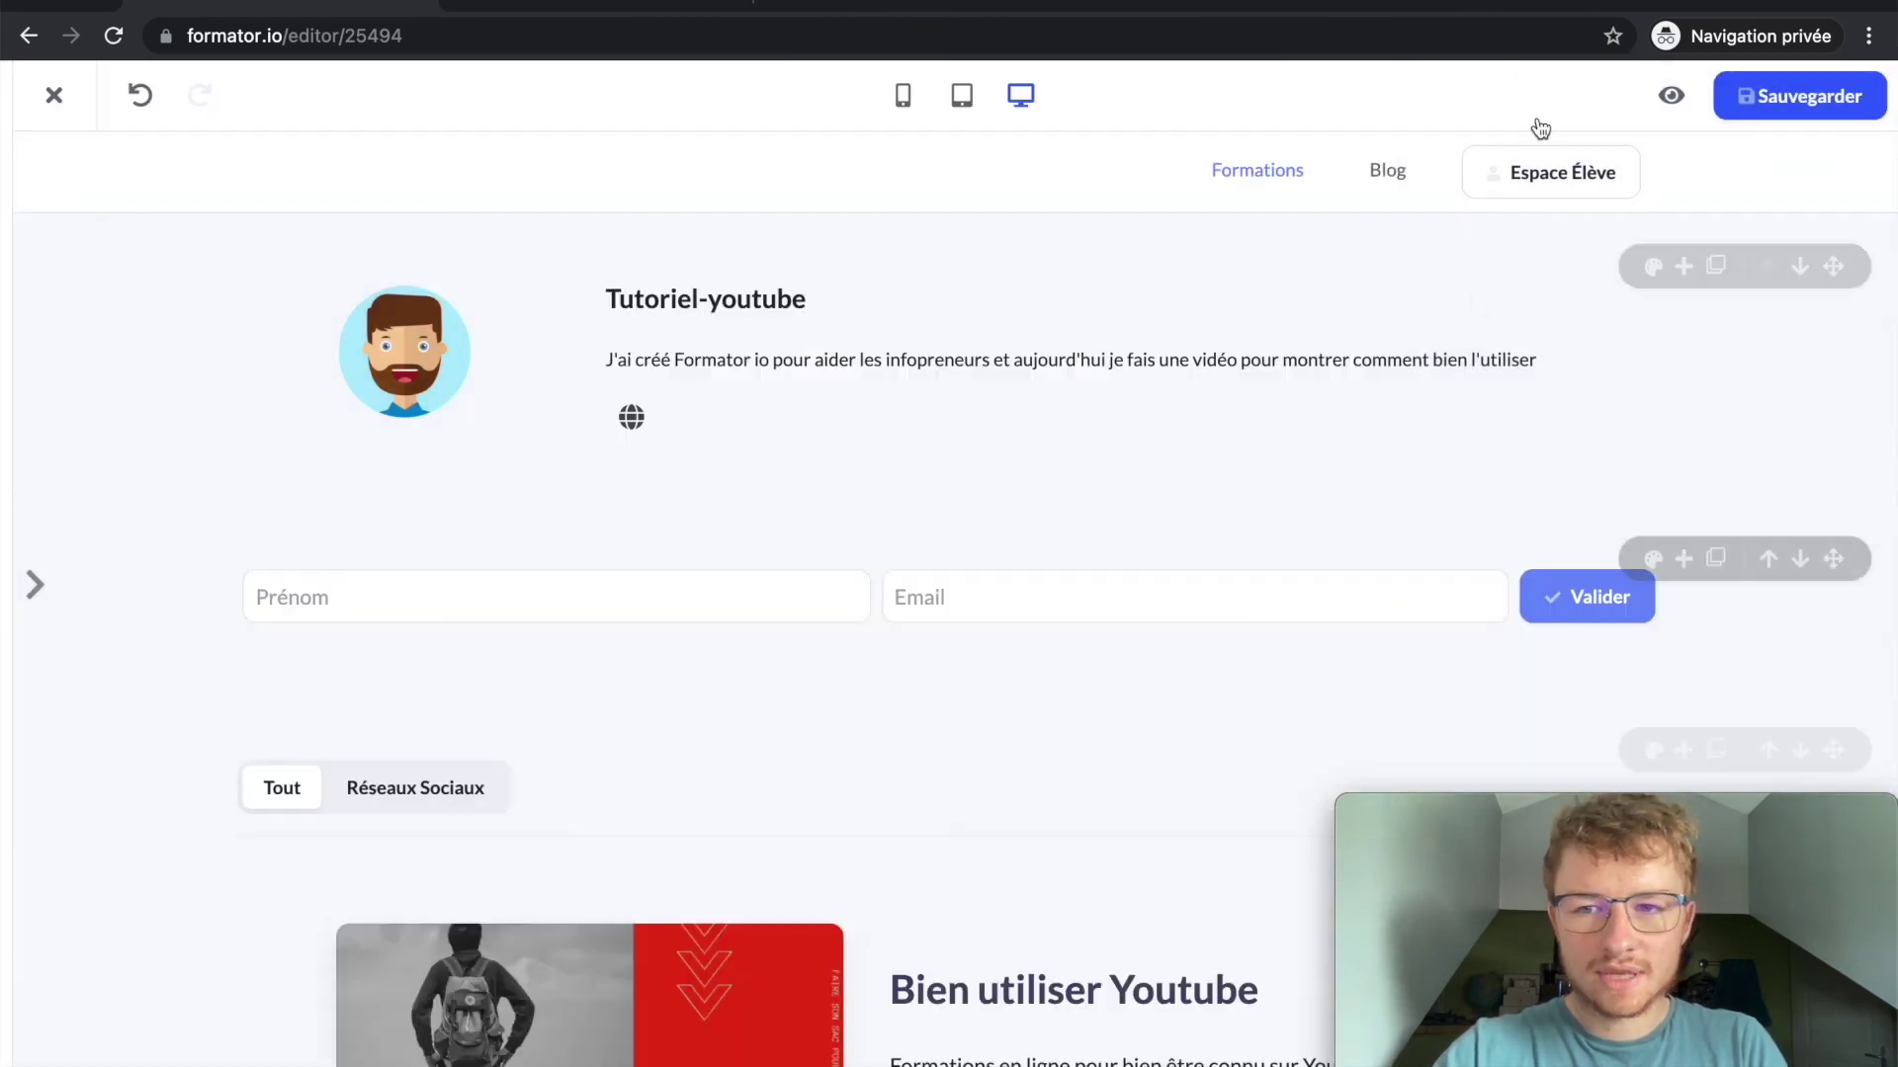
Step: Save the page and open the live homepage to test its signup form
click(1775, 122)
click(1671, 95)
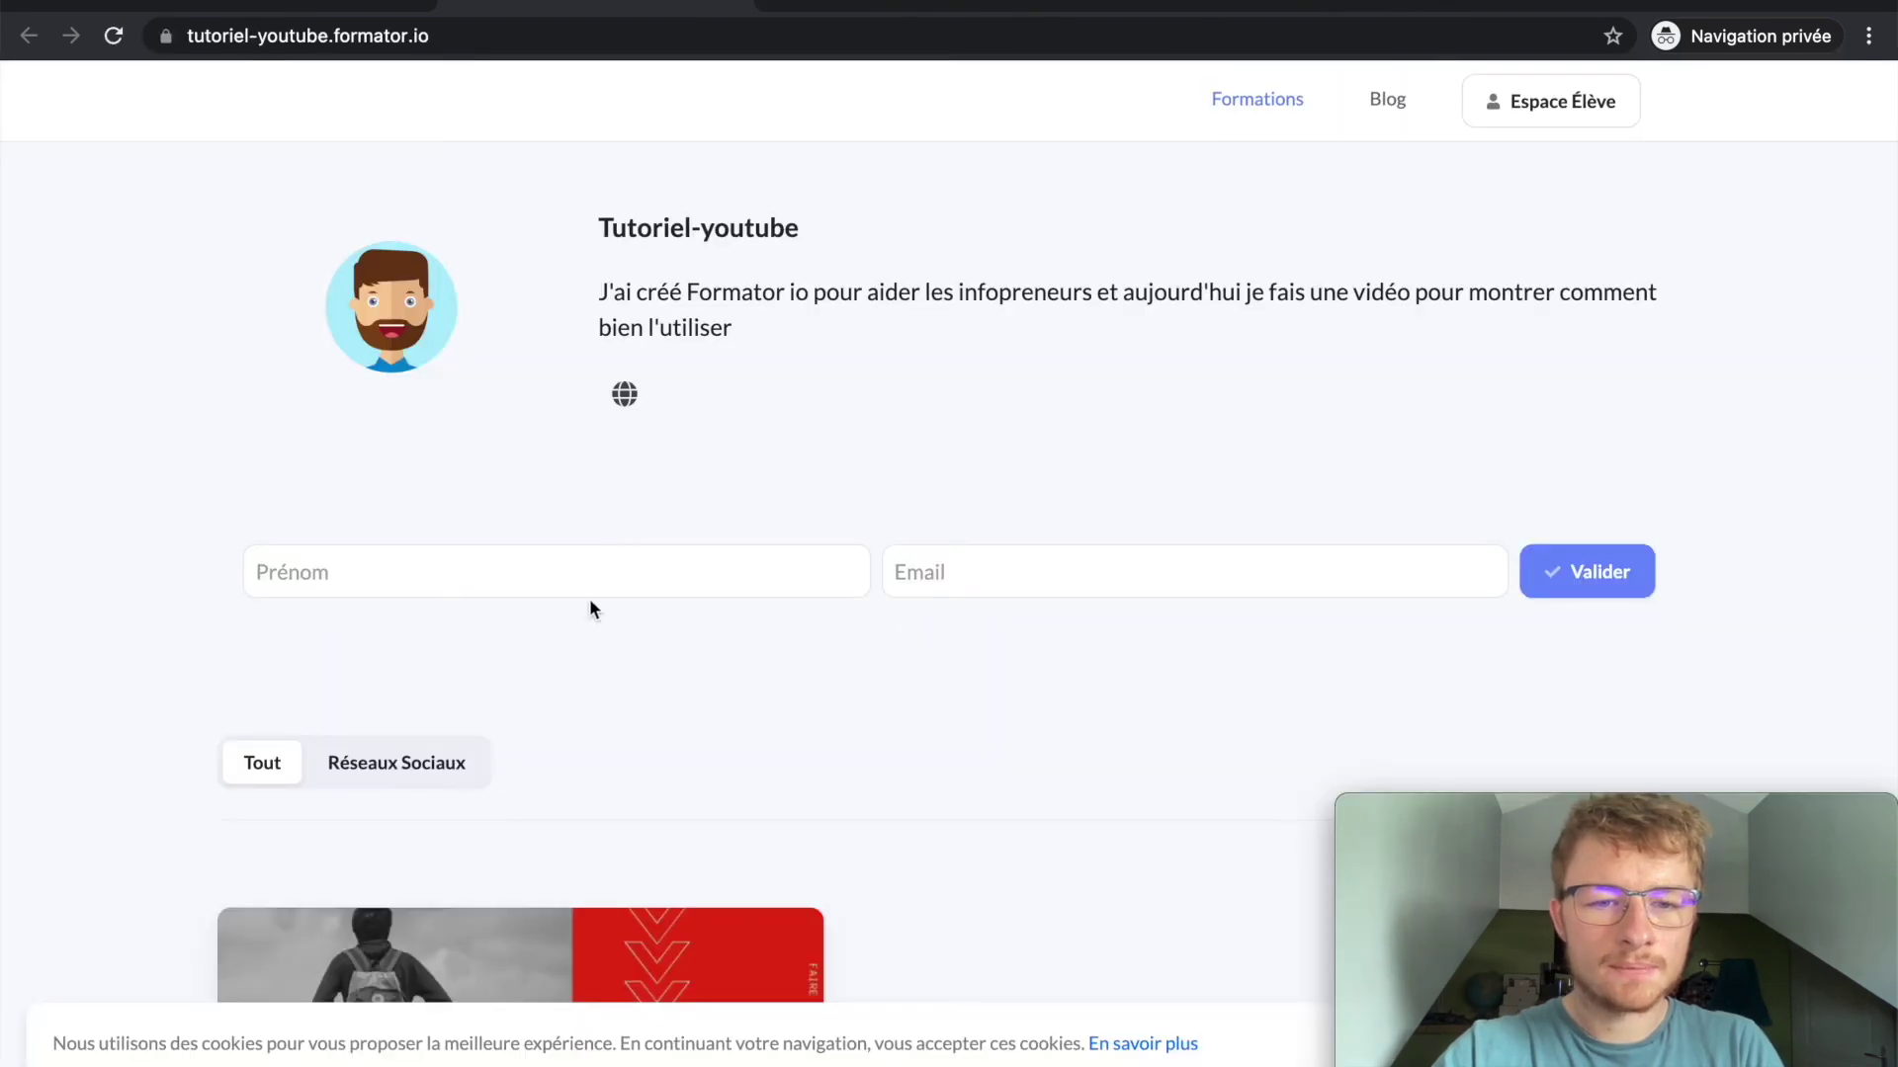
click(564, 561)
click(961, 566)
click(661, 576)
Step: Submit the form with a test first name and email until Confirmation appears, then close the editor
text(Thomas)
key(Tab)
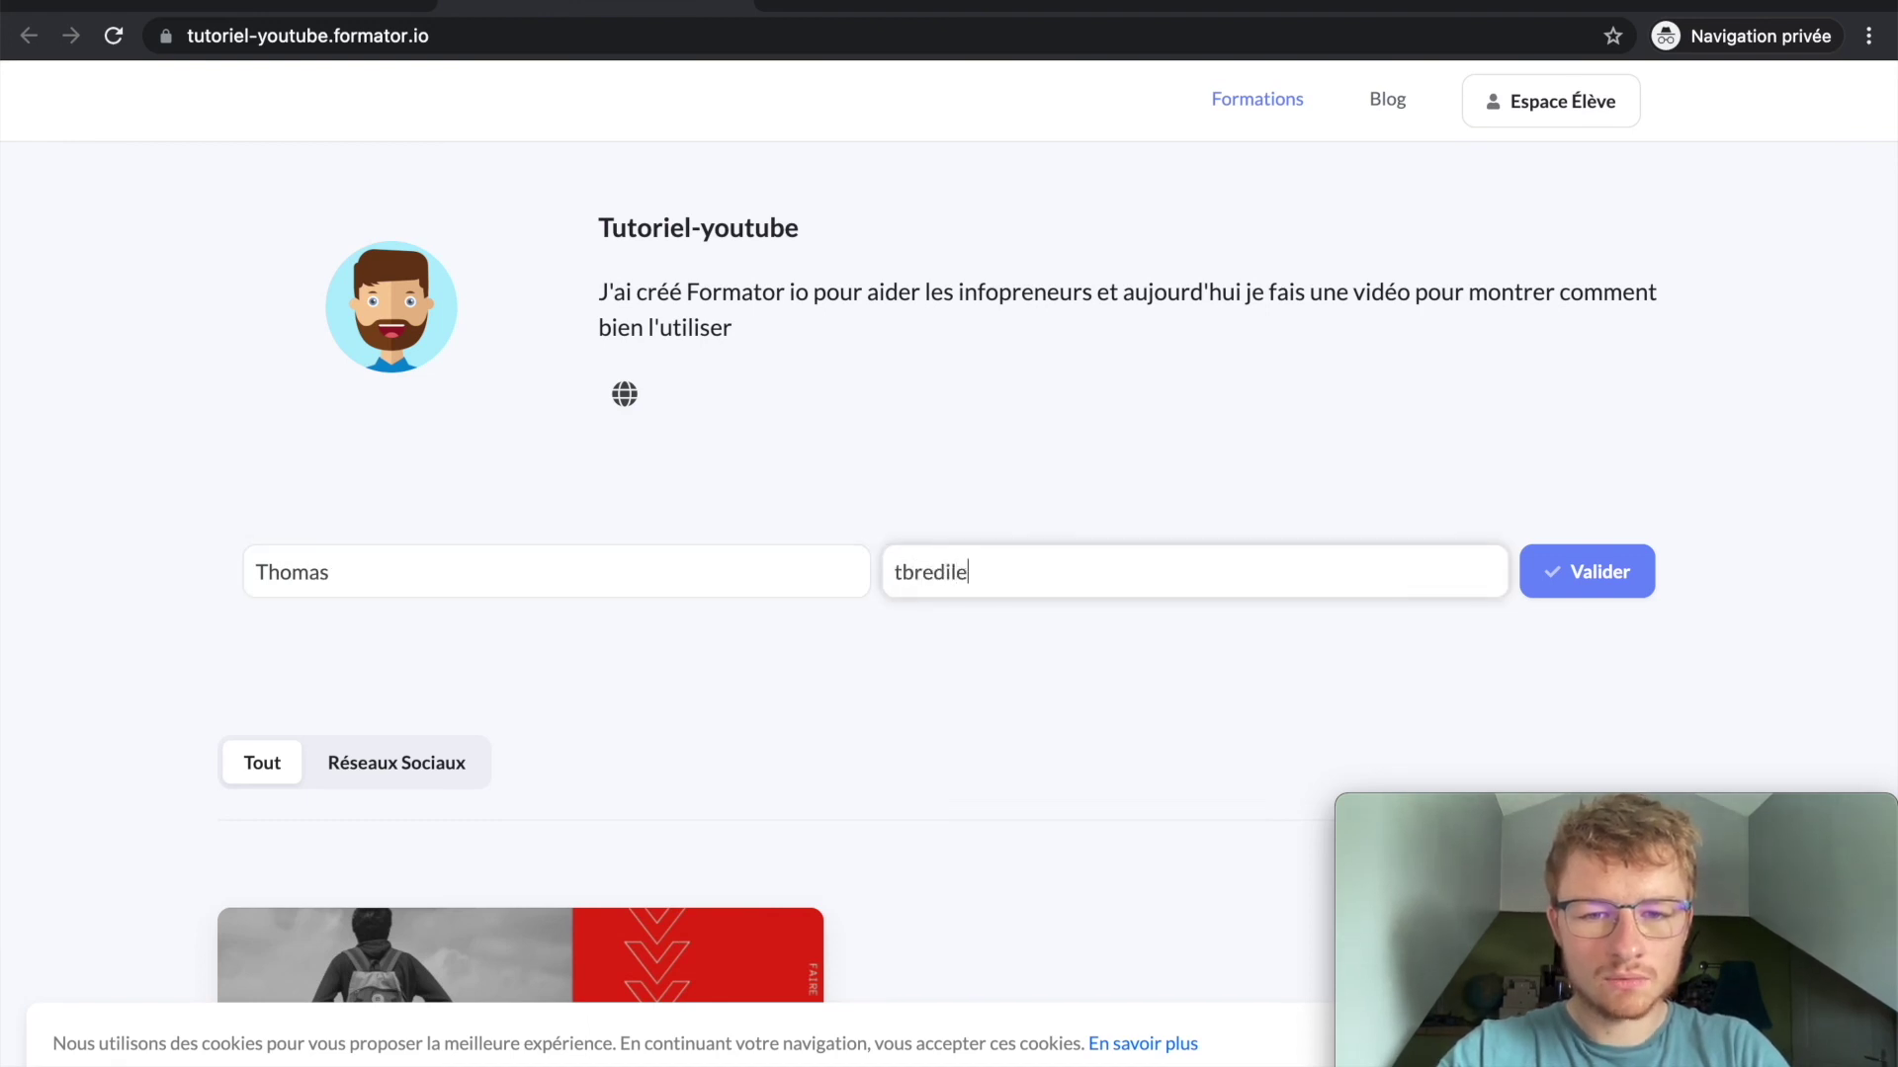
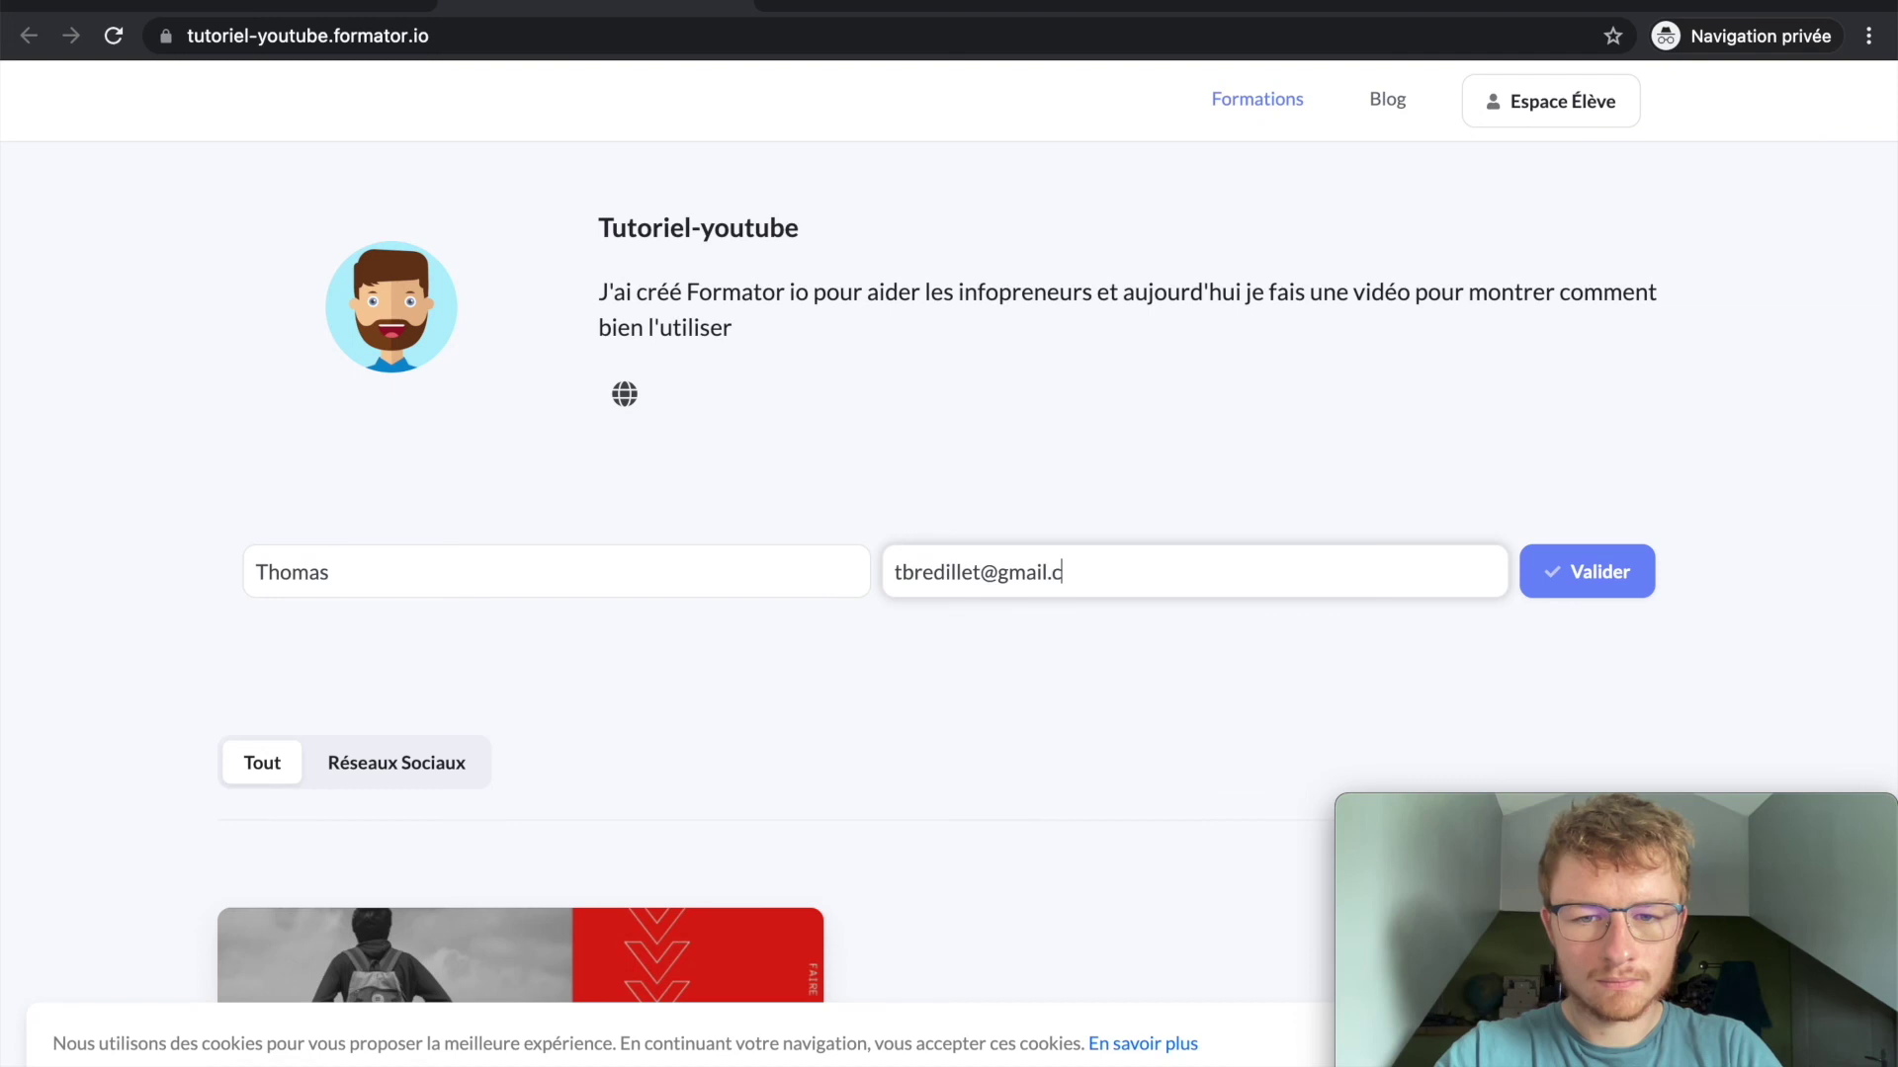
key(Return)
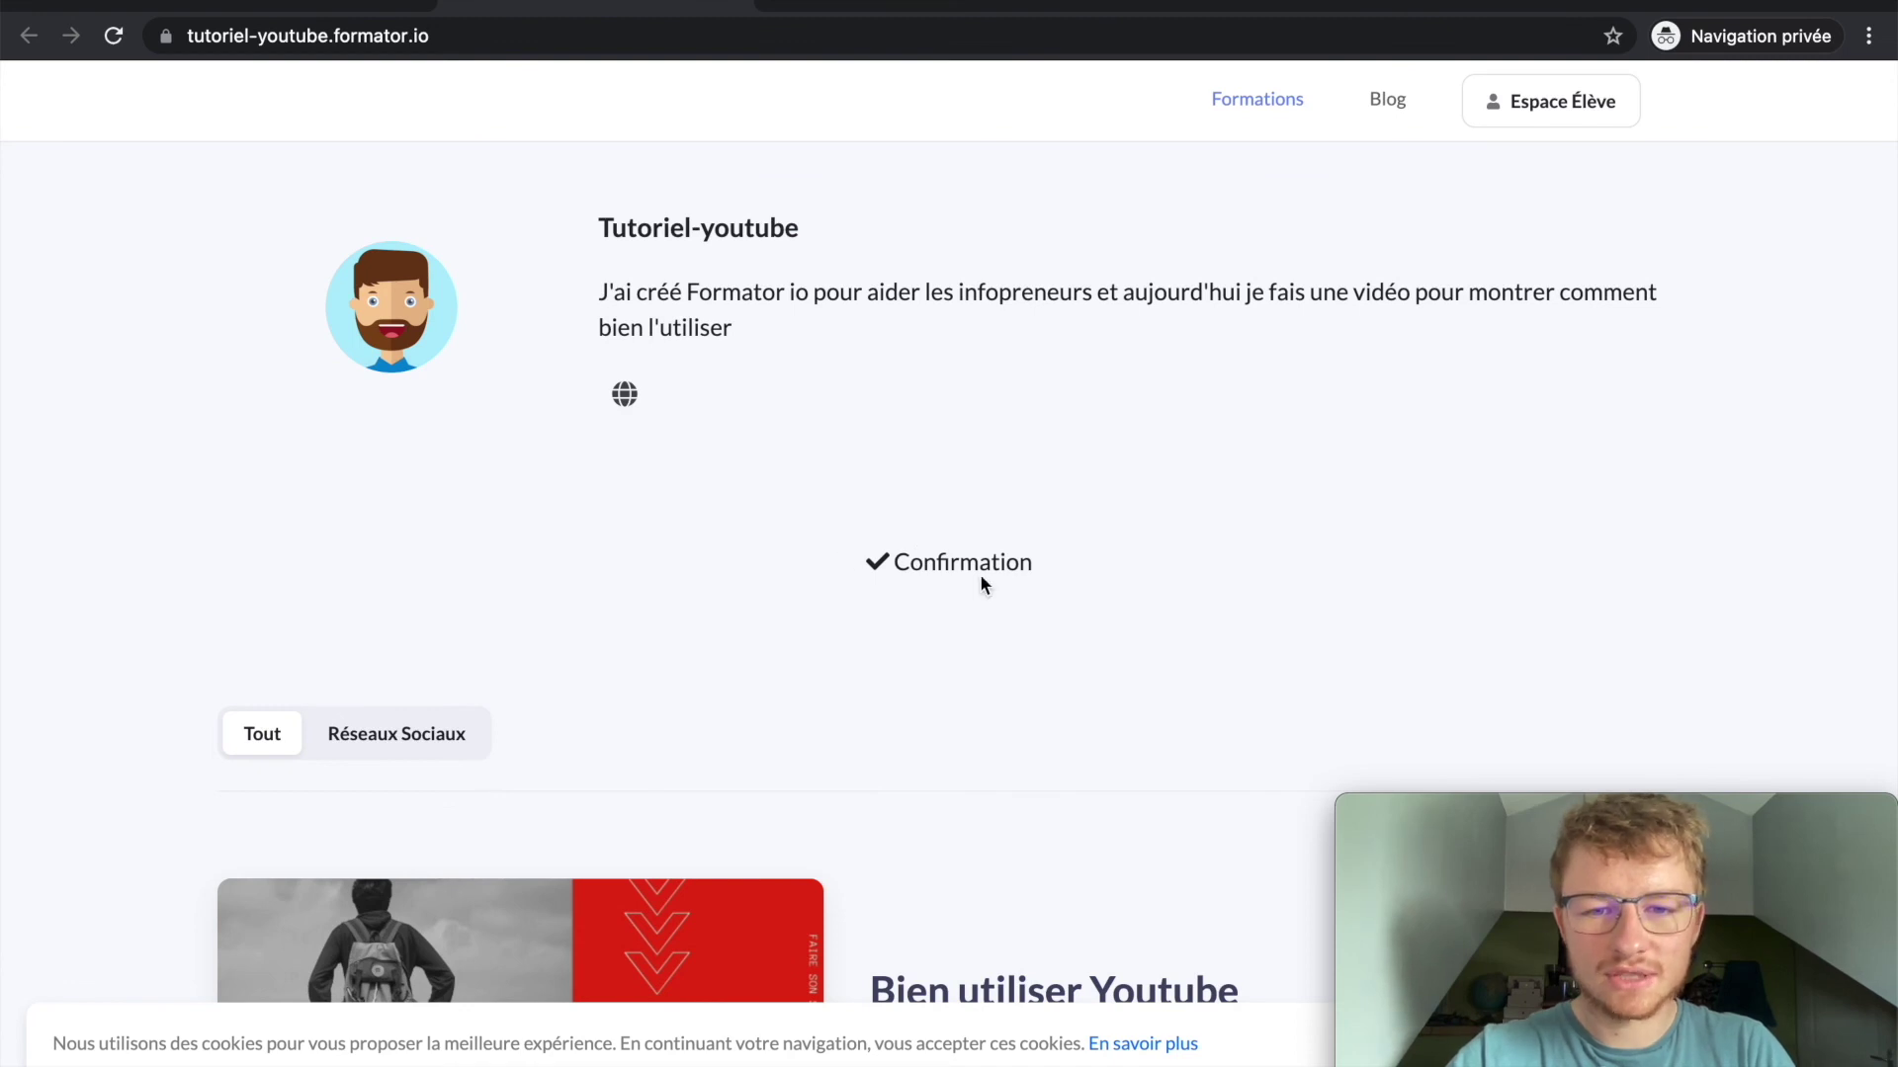
double_click(951, 565)
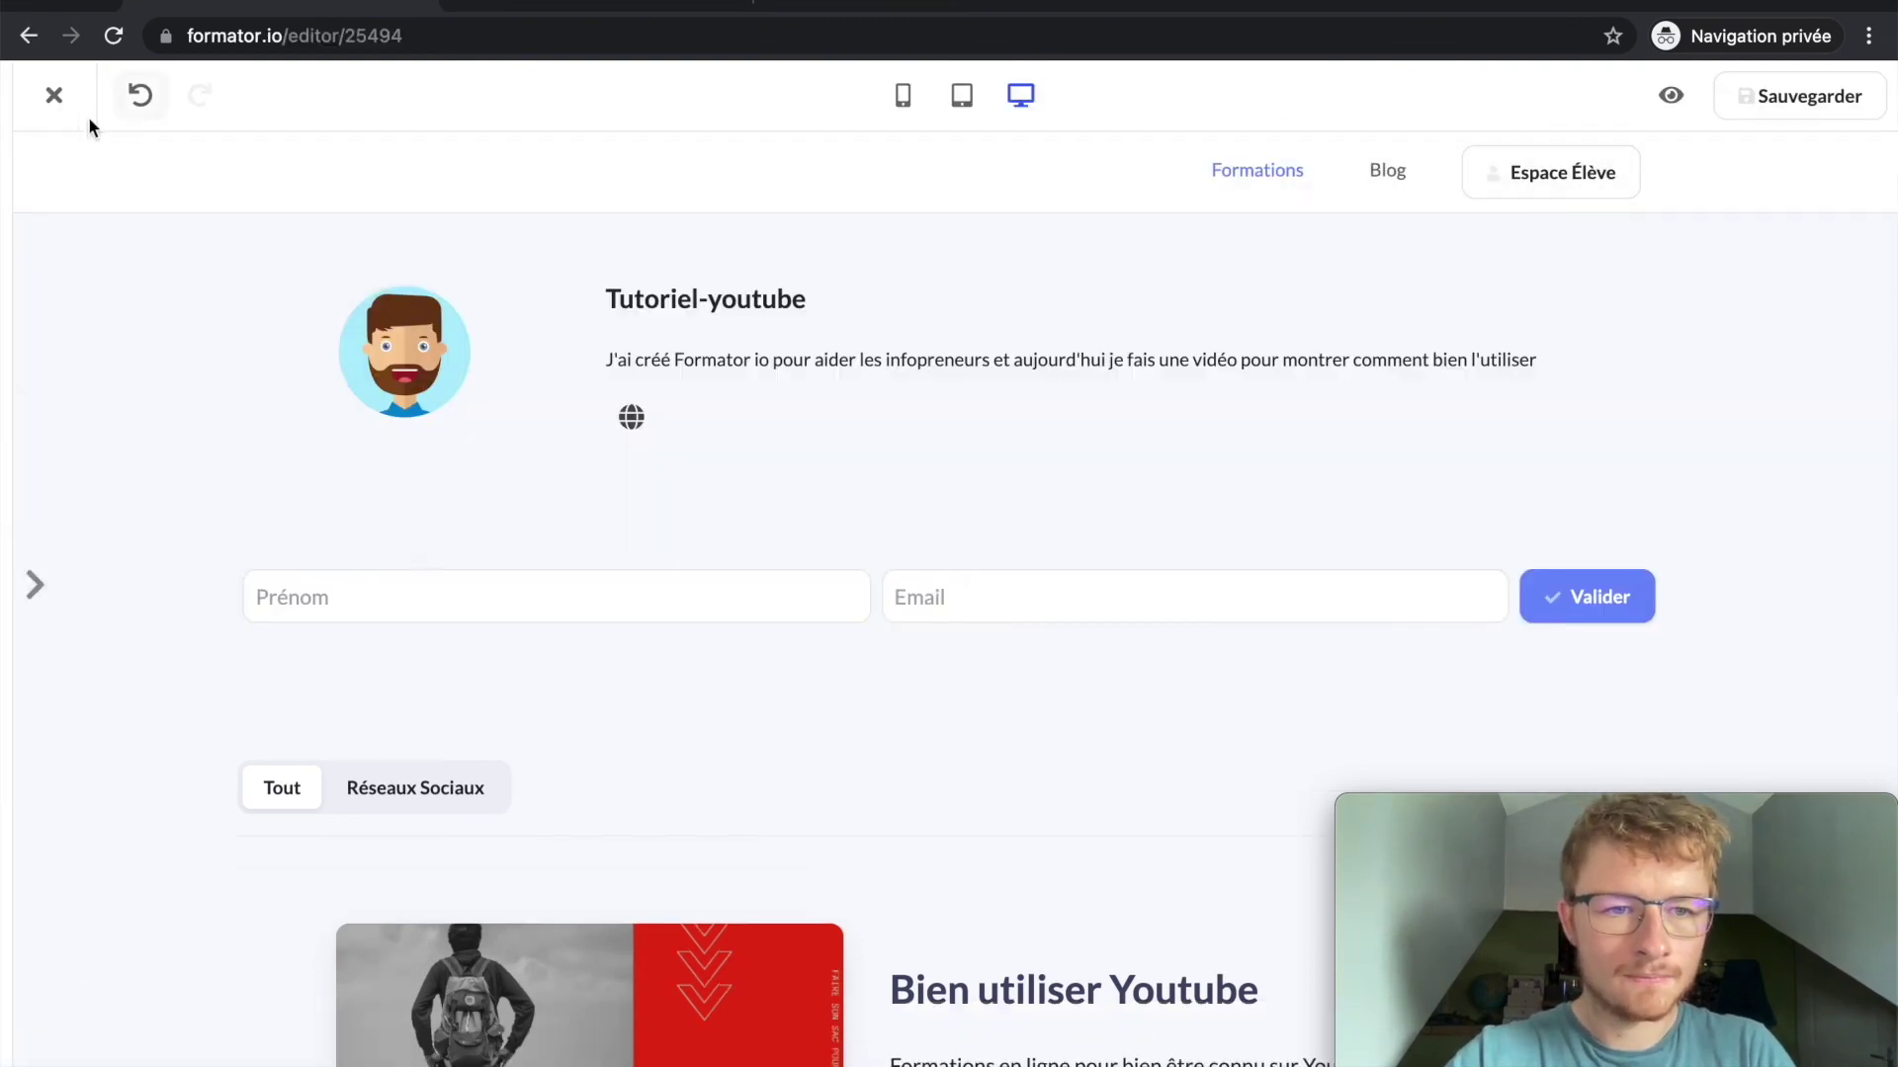
click(54, 98)
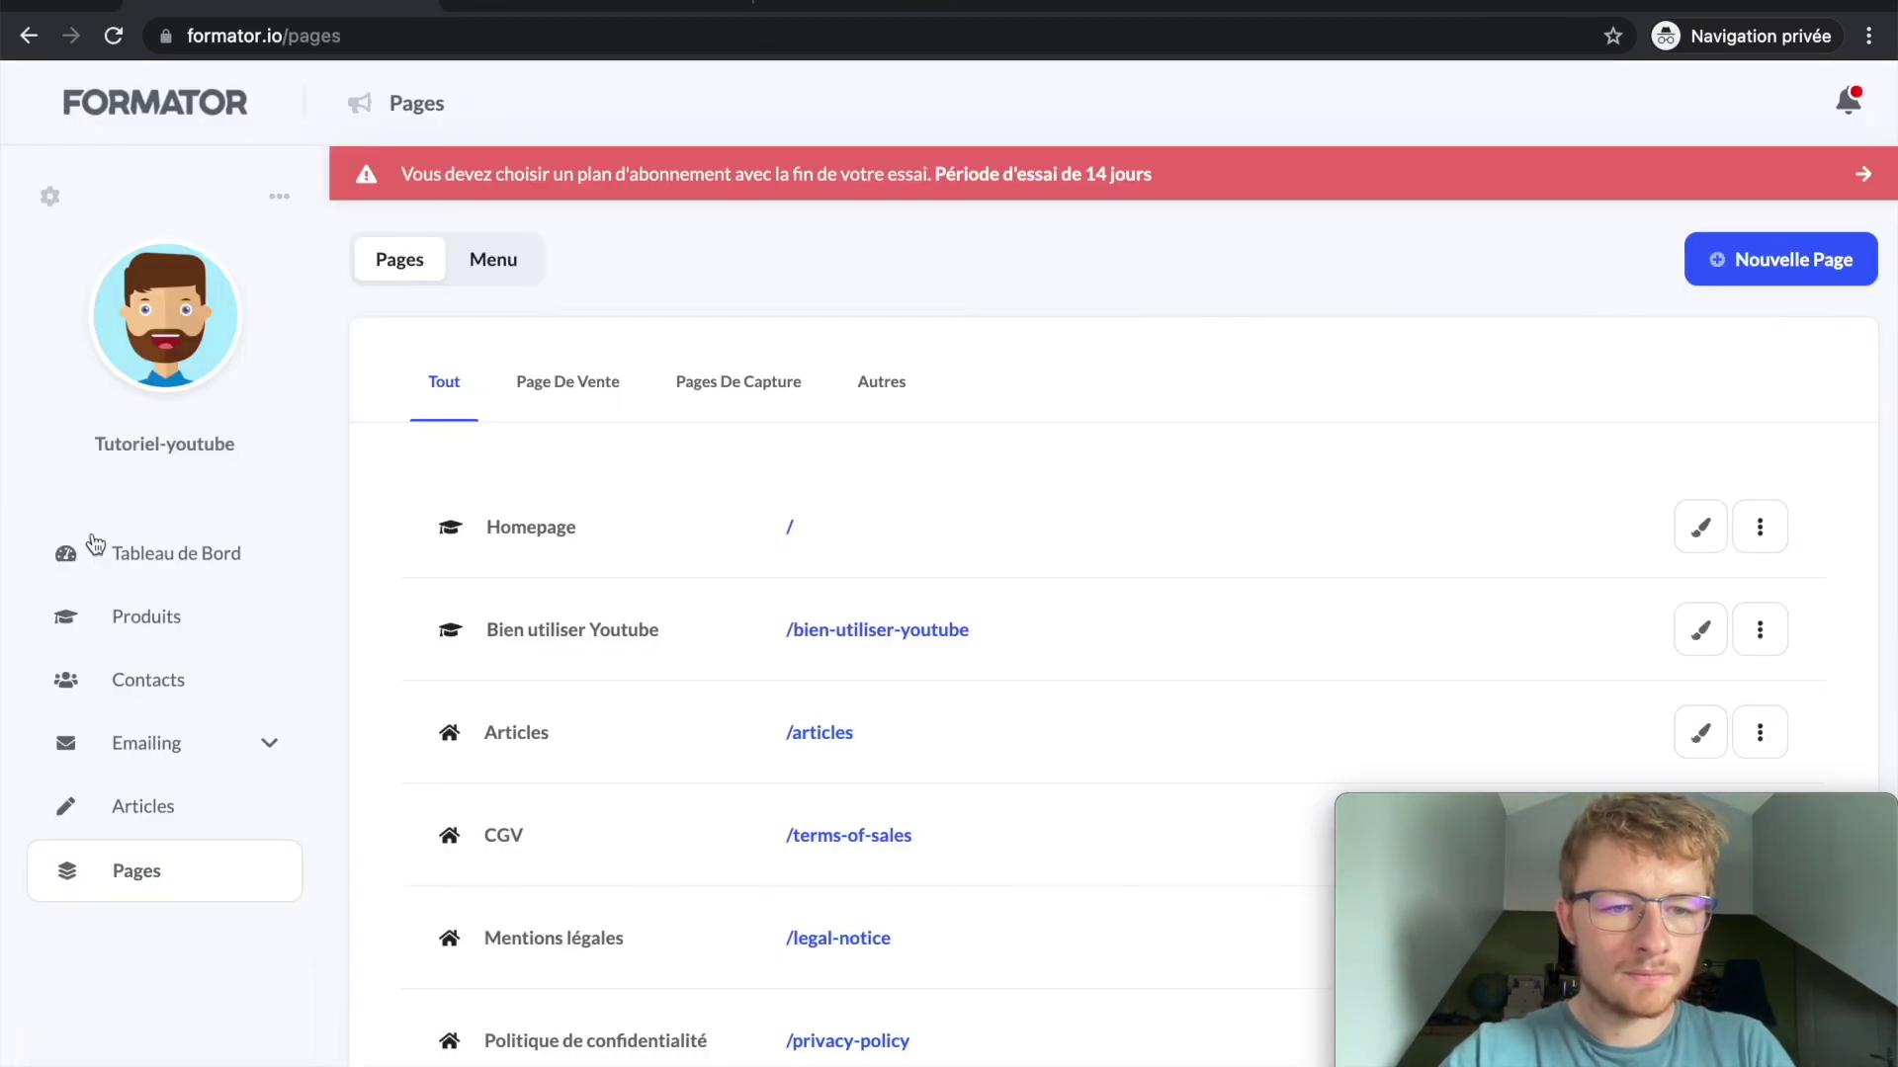
Step: Open the new test subscriber's contact details from the Contacts list
click(139, 678)
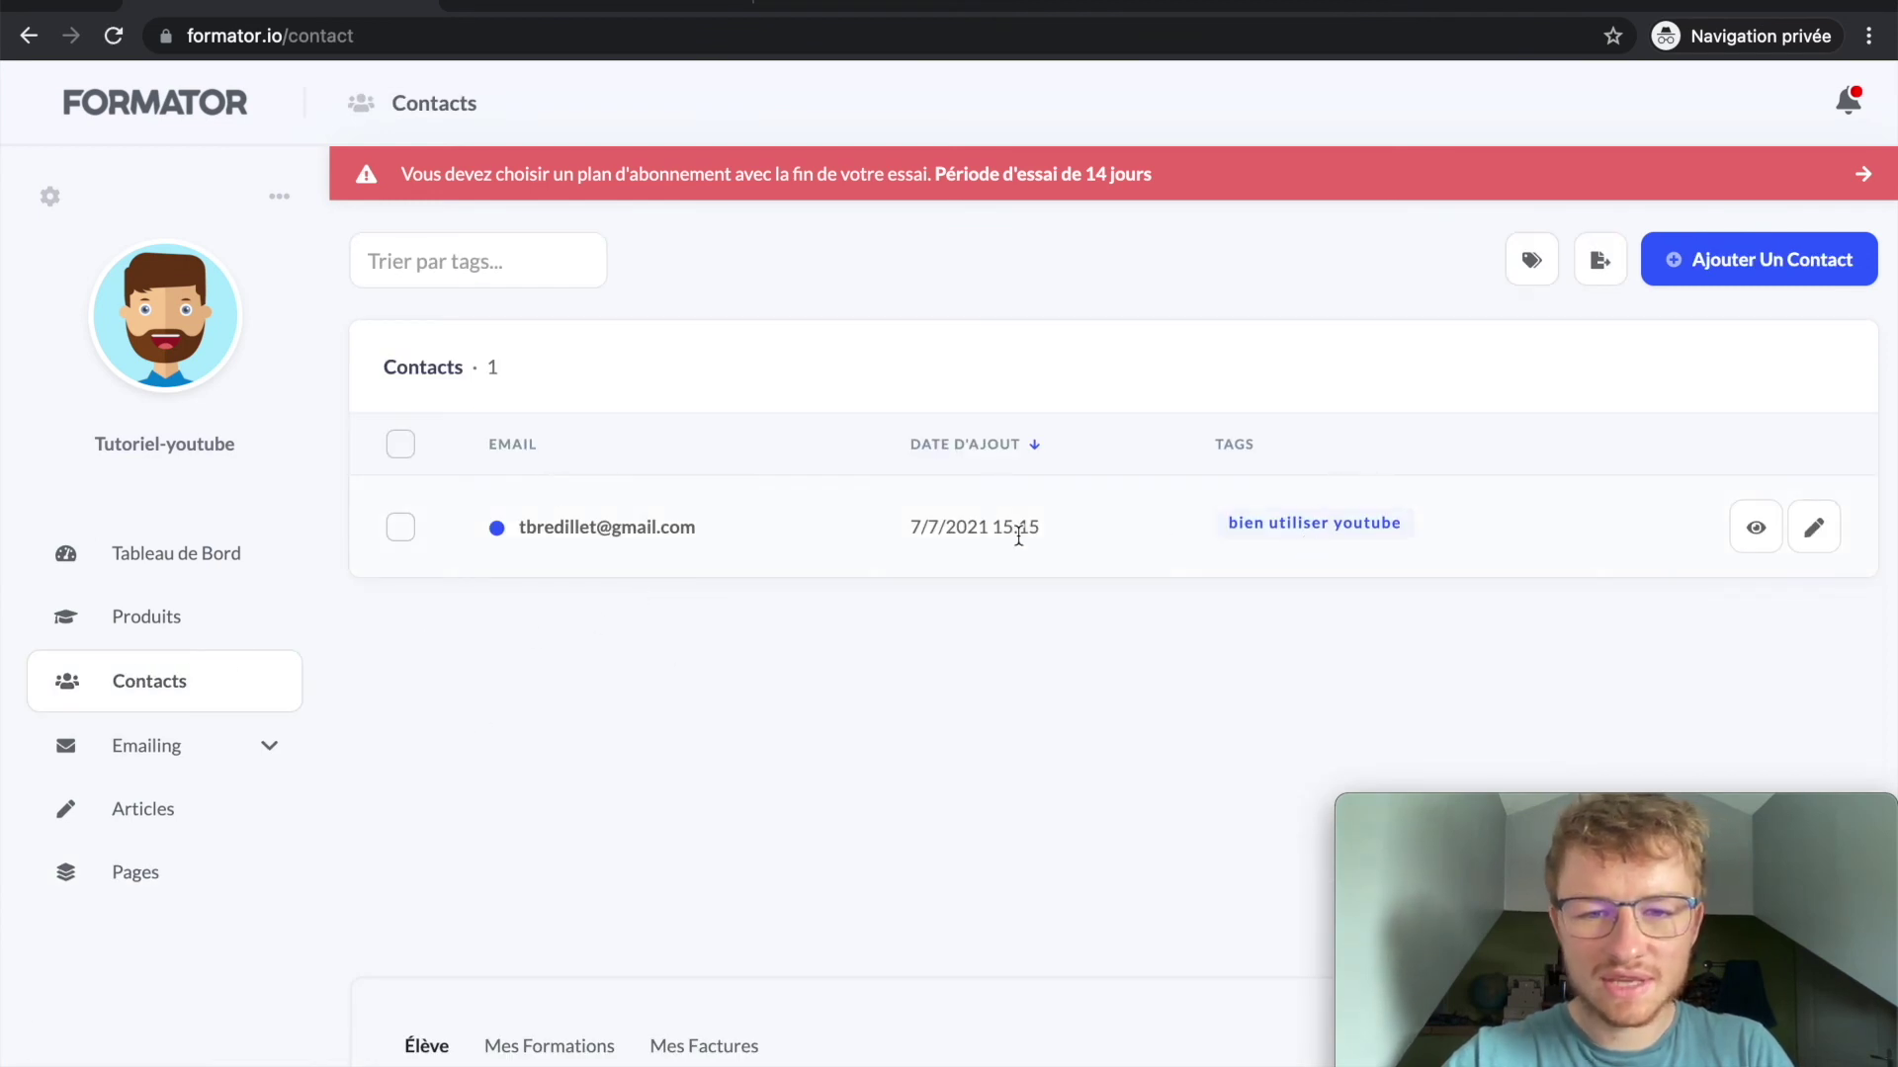
click(590, 528)
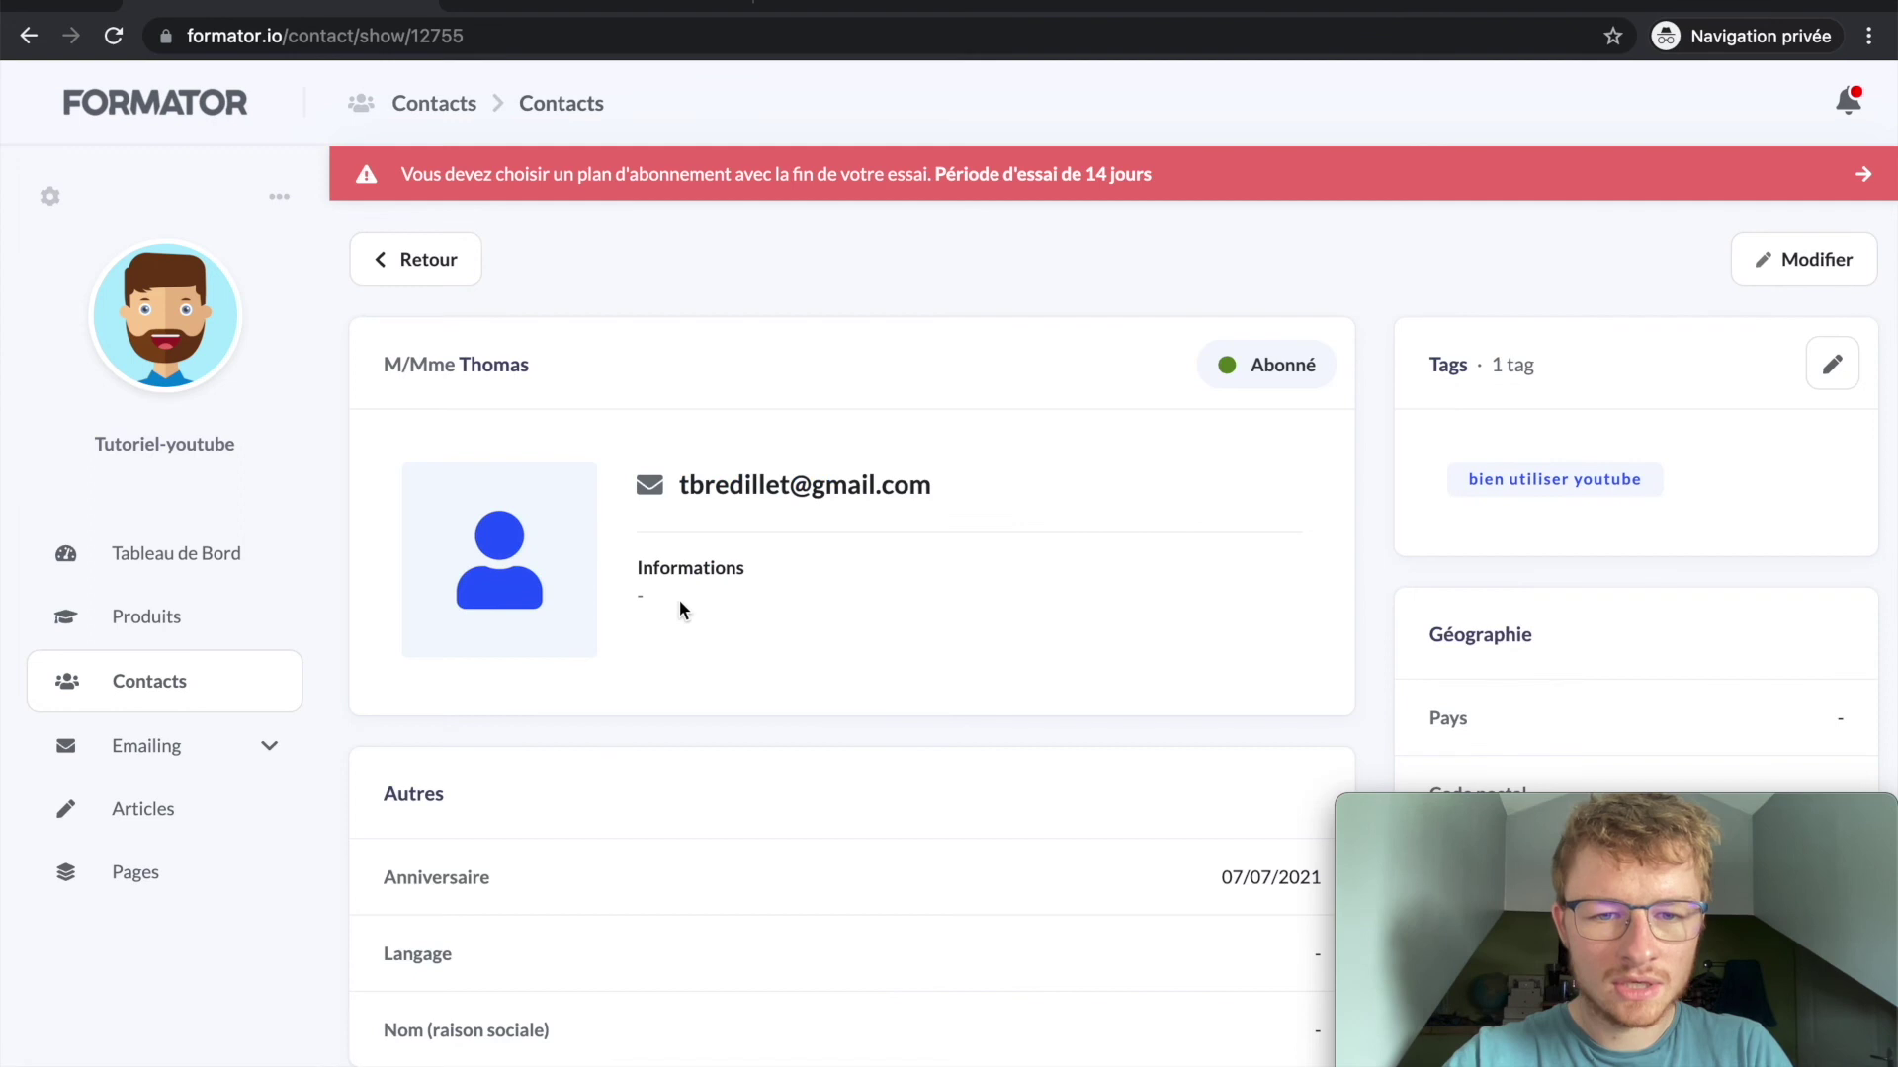
scroll(679, 605, down, 2)
triple_click(496, 235)
click(496, 233)
scroll(497, 233, down, 5)
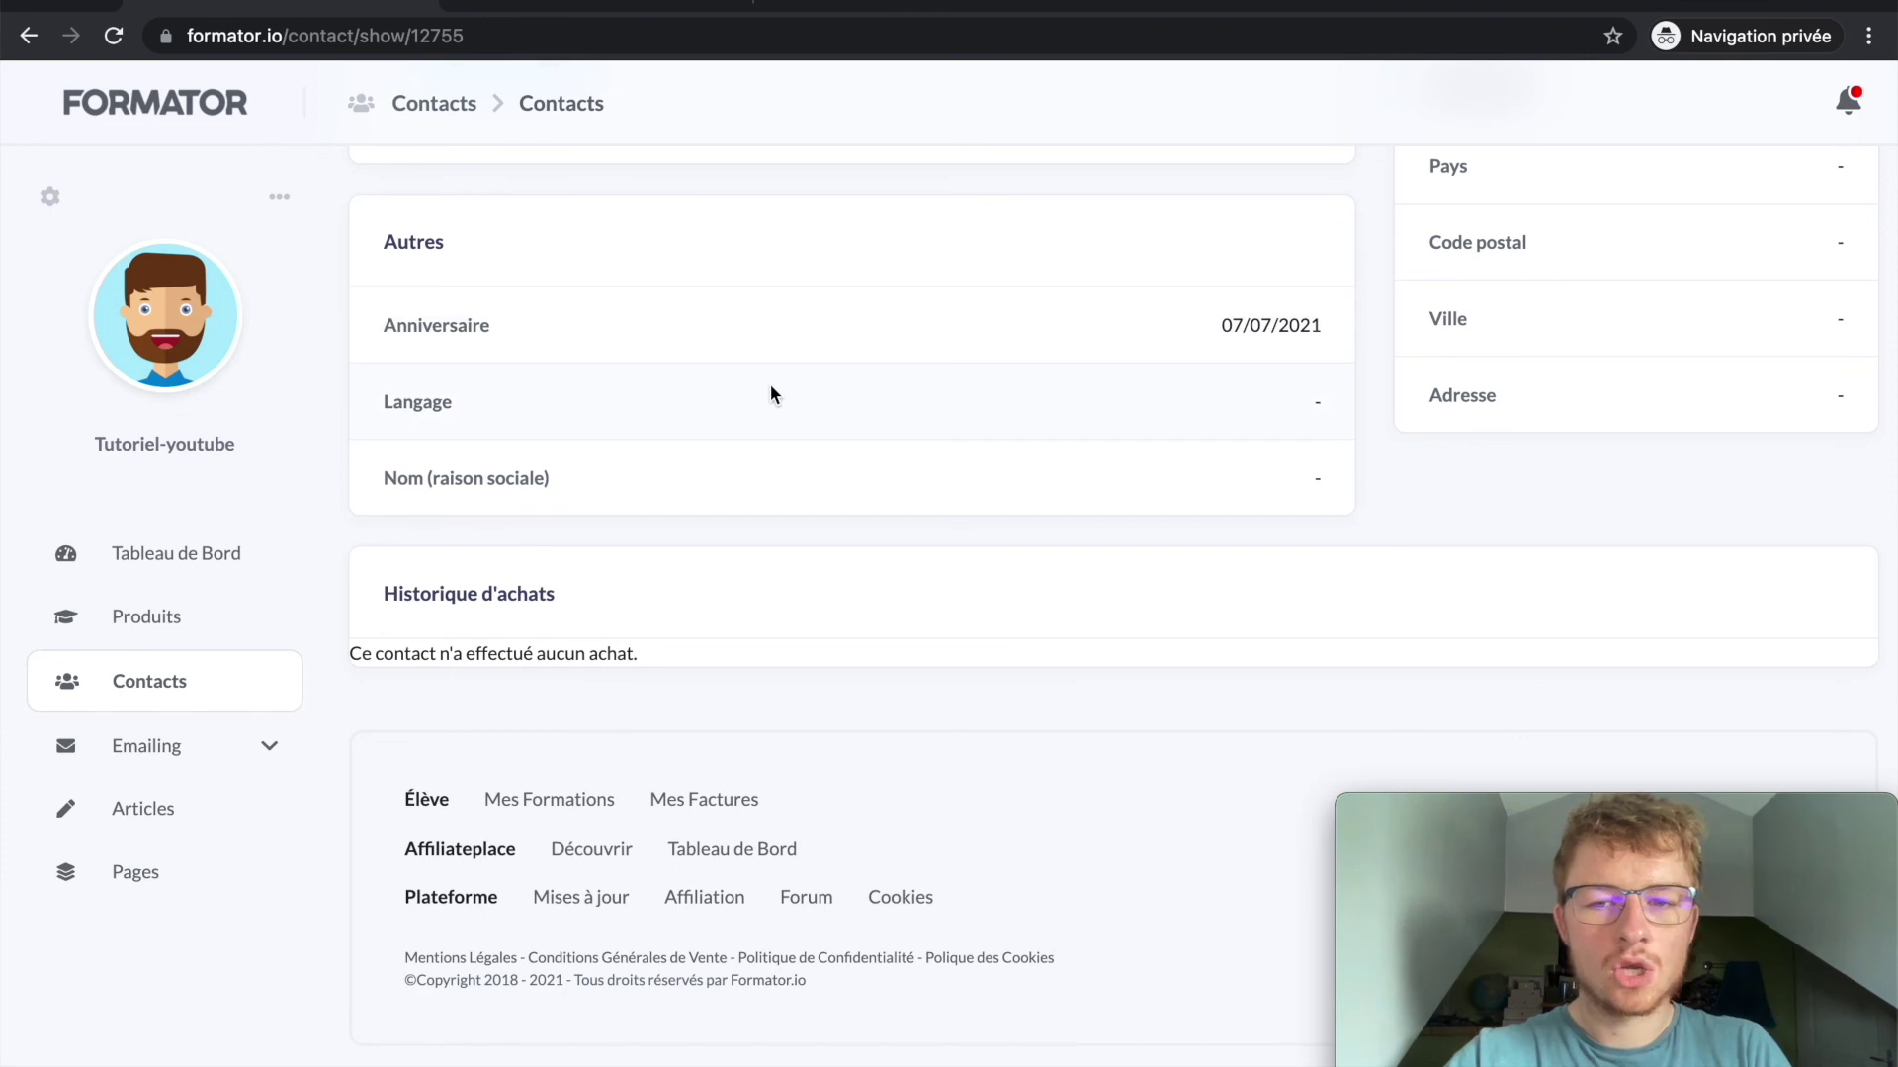
scroll(519, 510, up, 6)
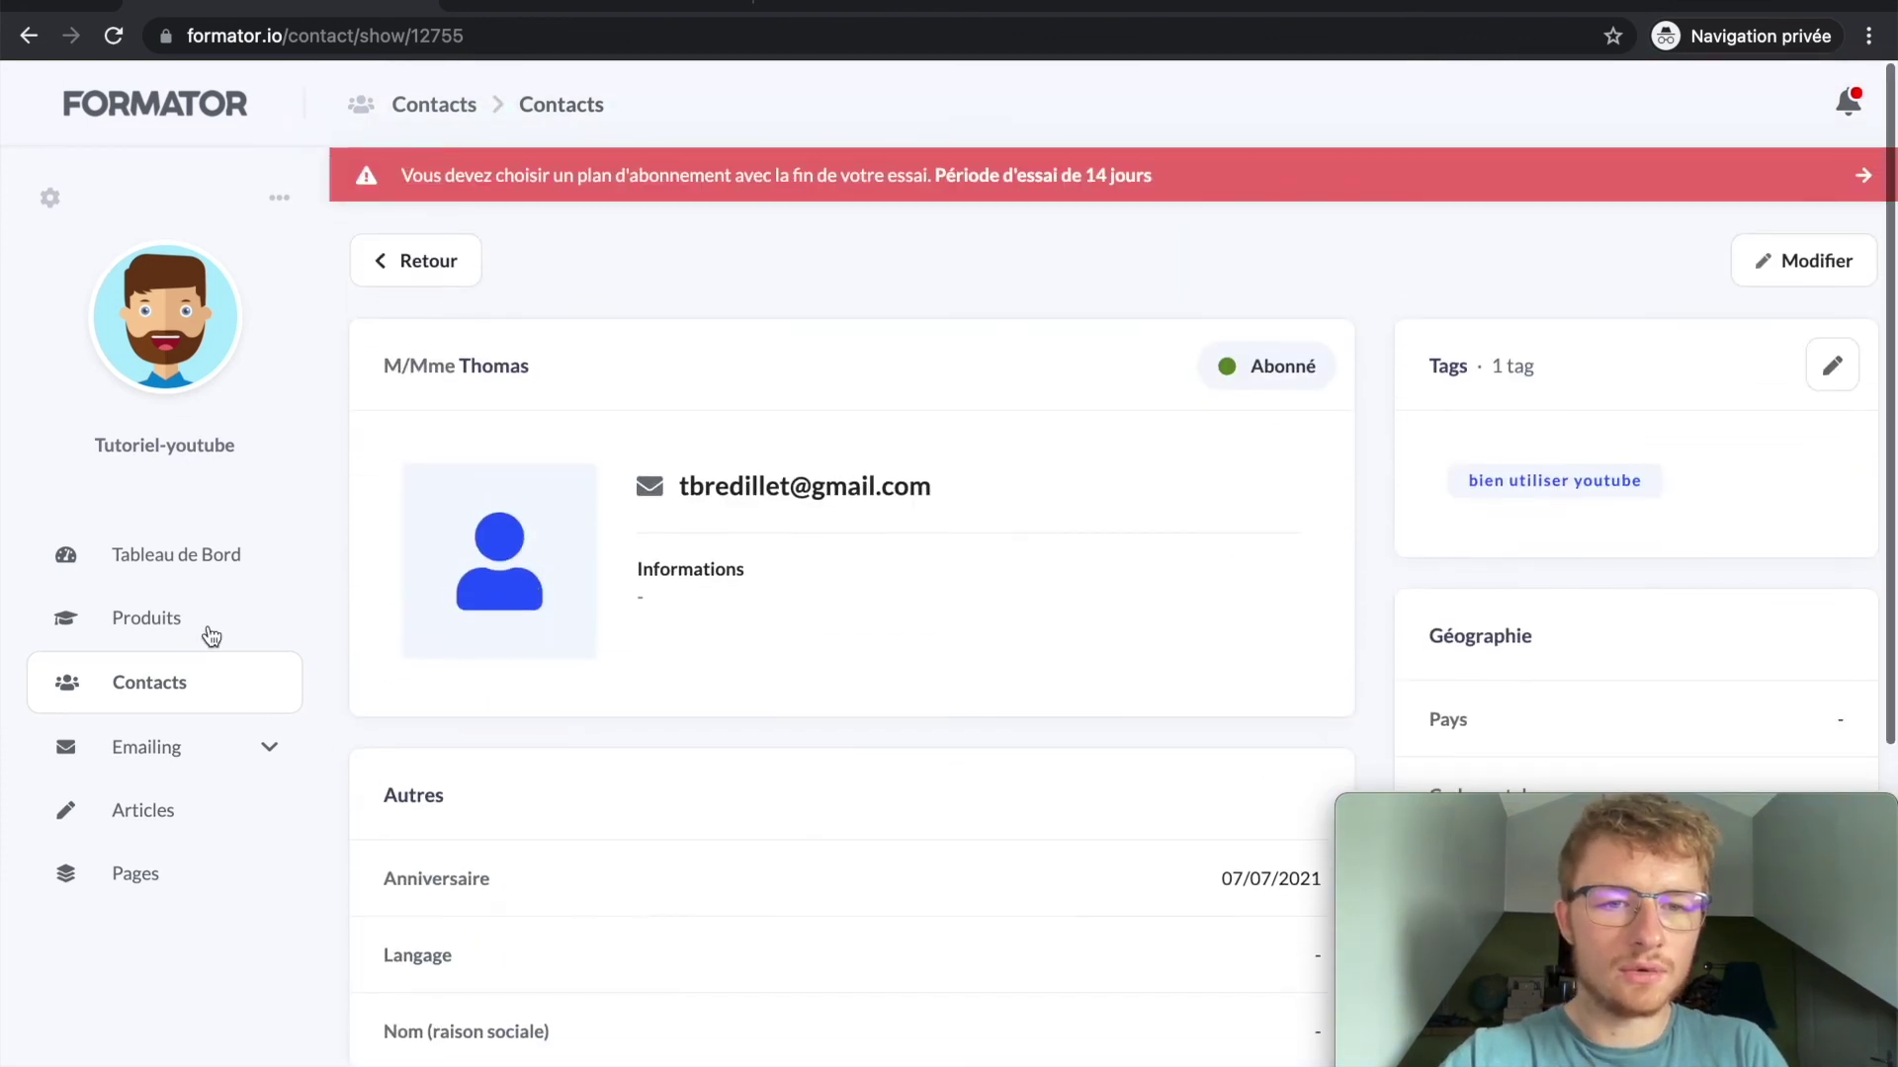
Step: Return to Contacts, confirming the bien utiliser youtube tag, and open Emailing campaigns
click(176, 683)
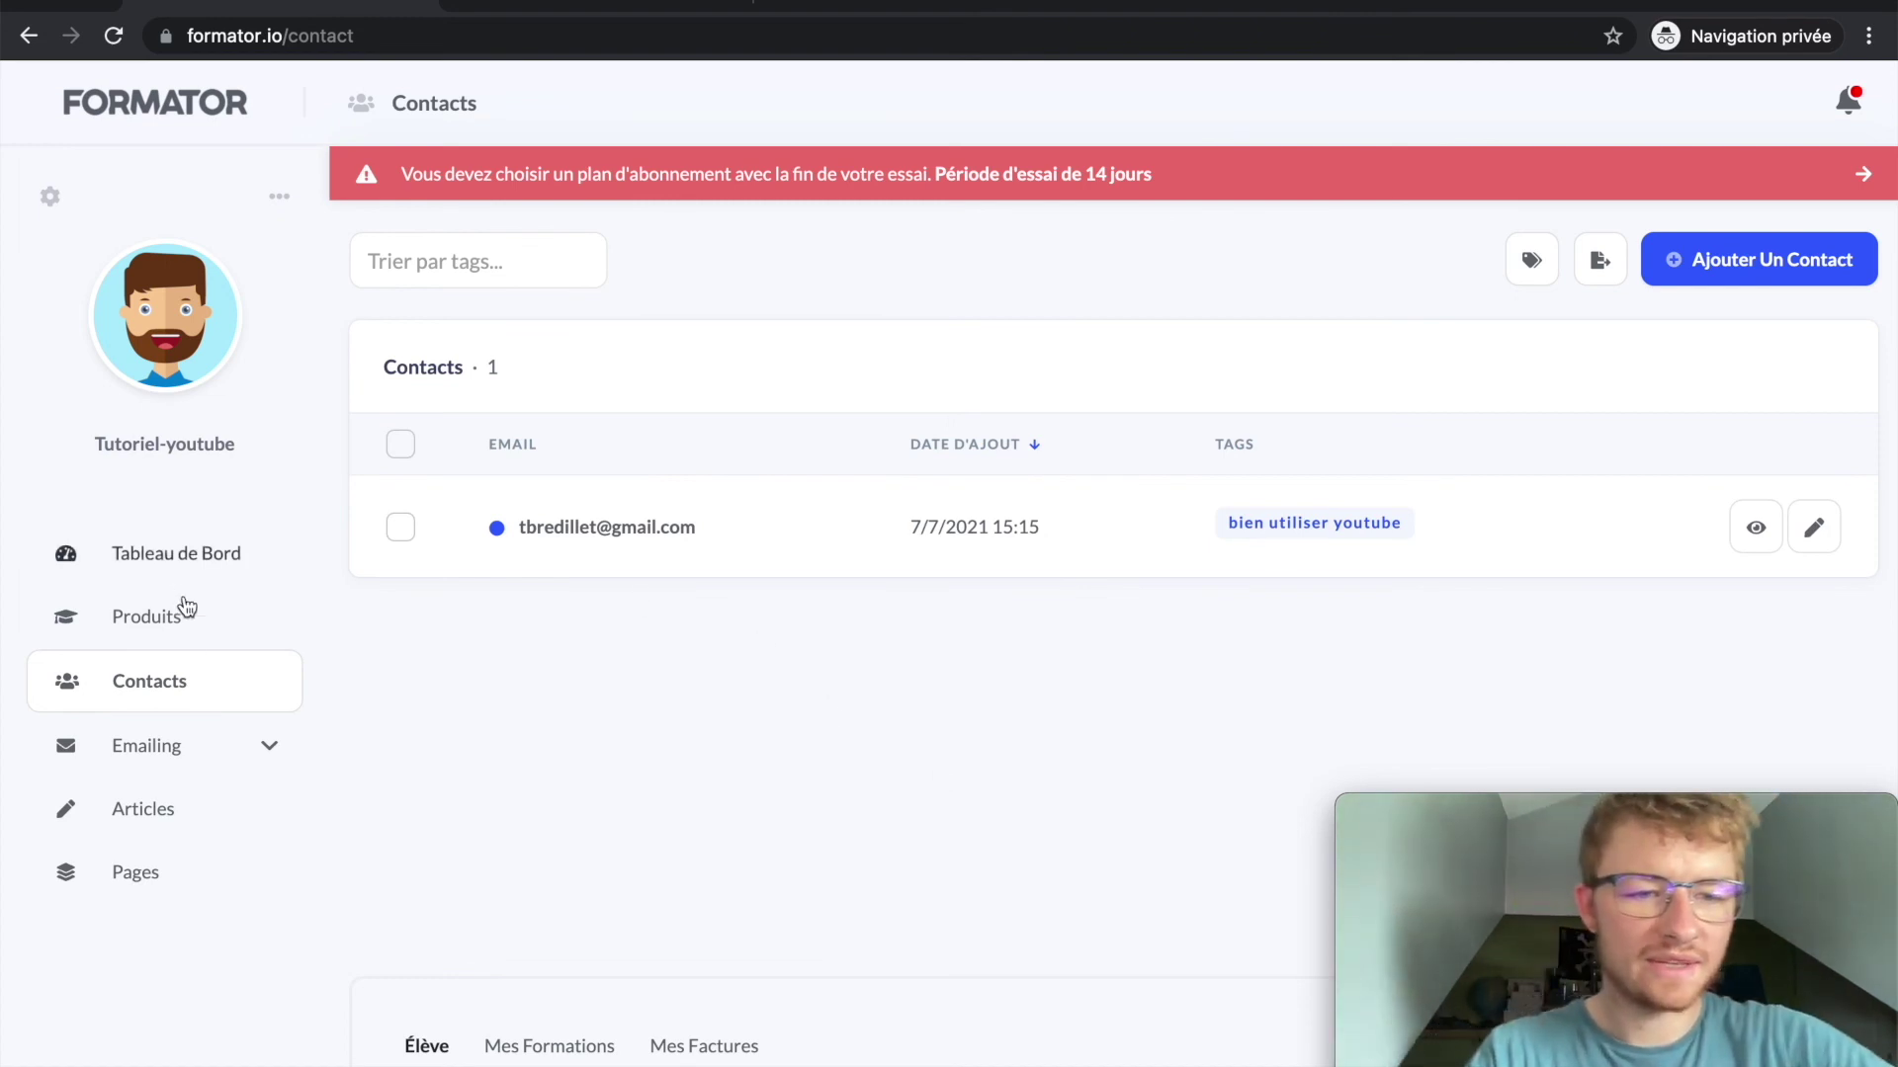
click(205, 760)
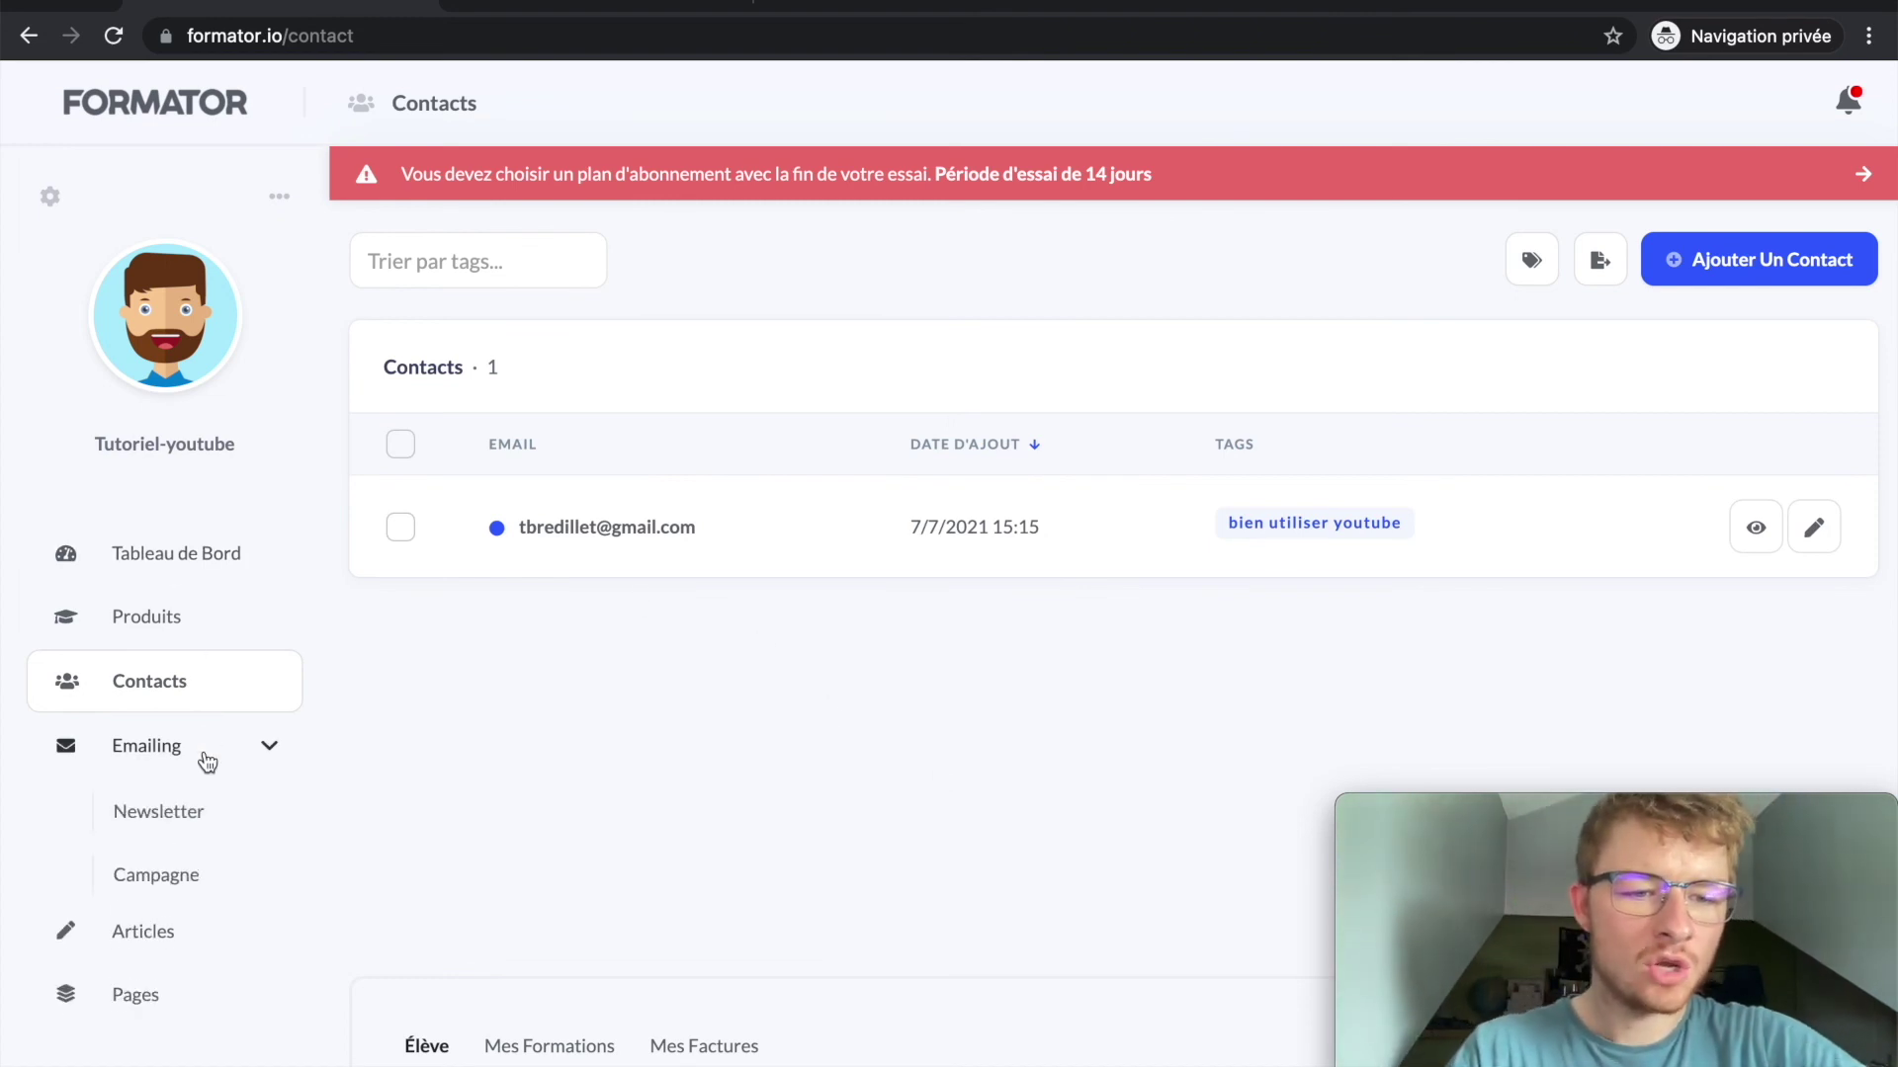
click(188, 879)
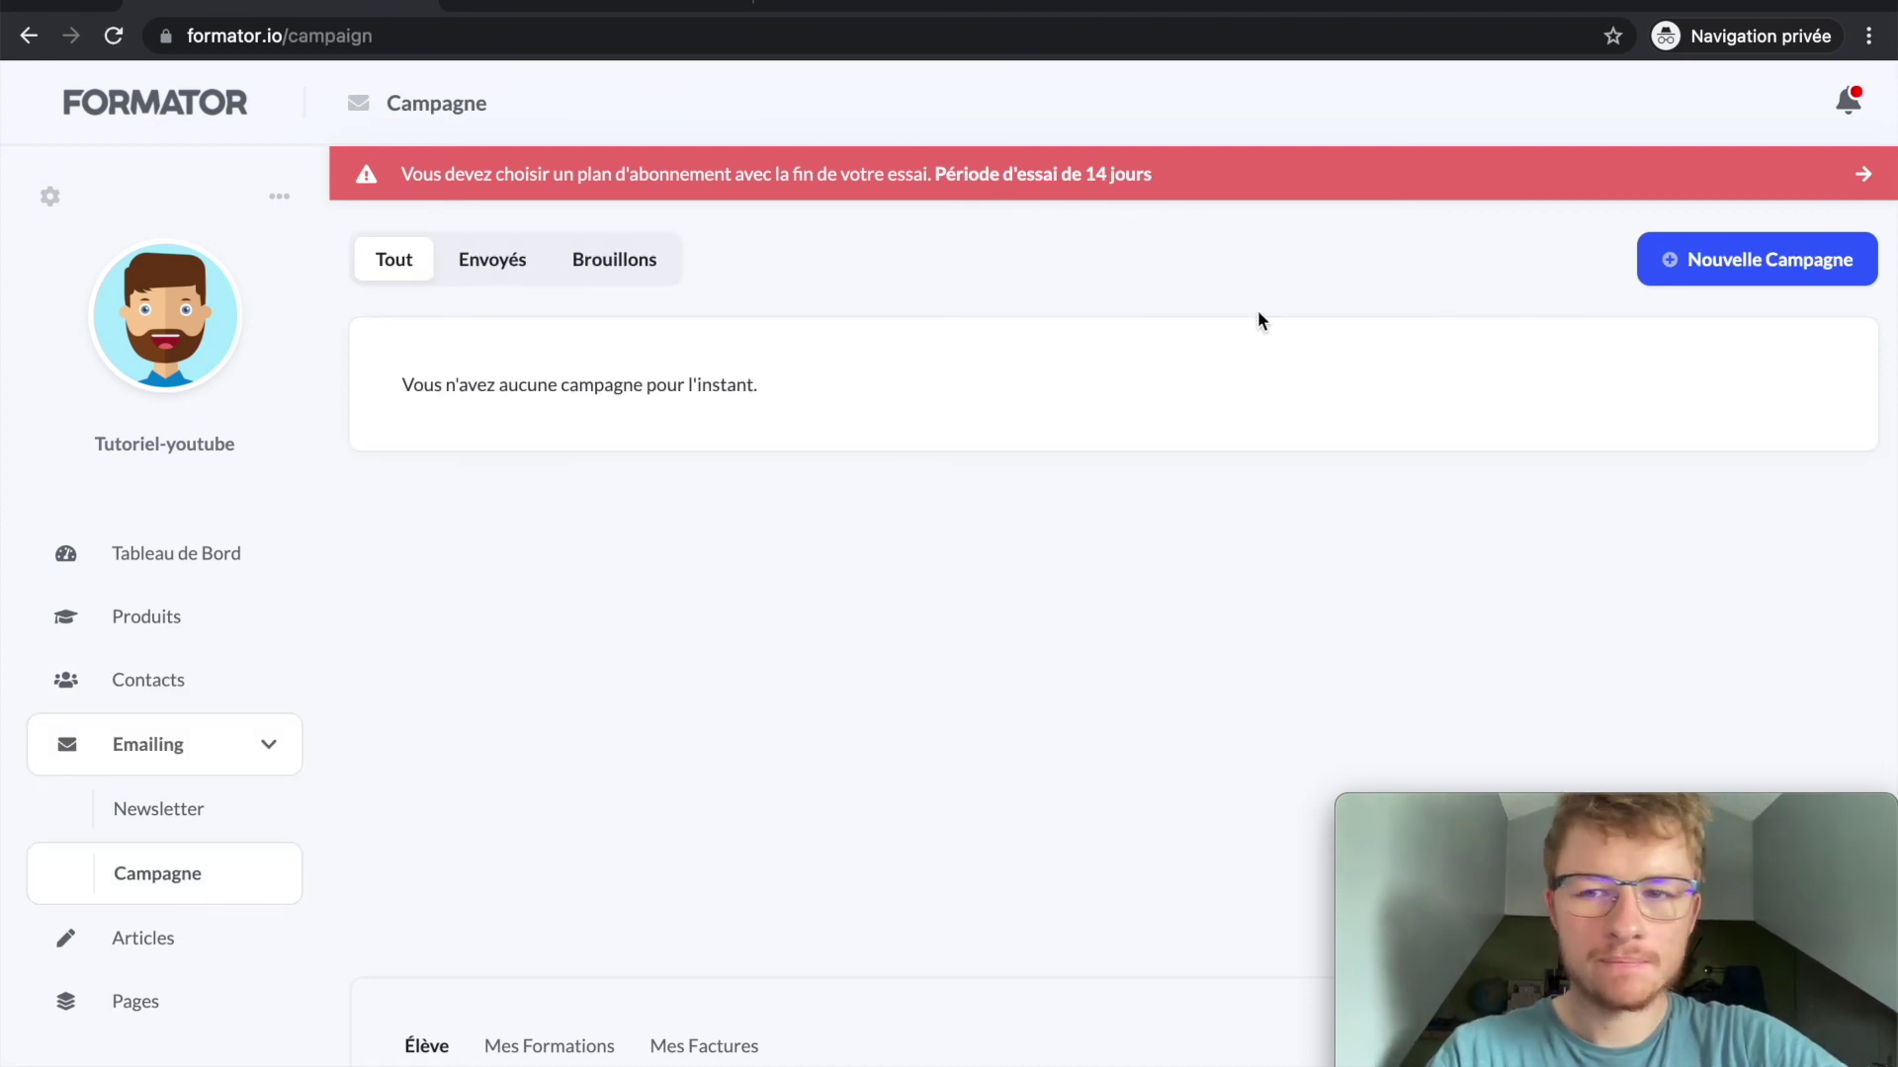
Step: Create a new campaign with its recipients set to the bien utiliser youtube tag
click(1676, 259)
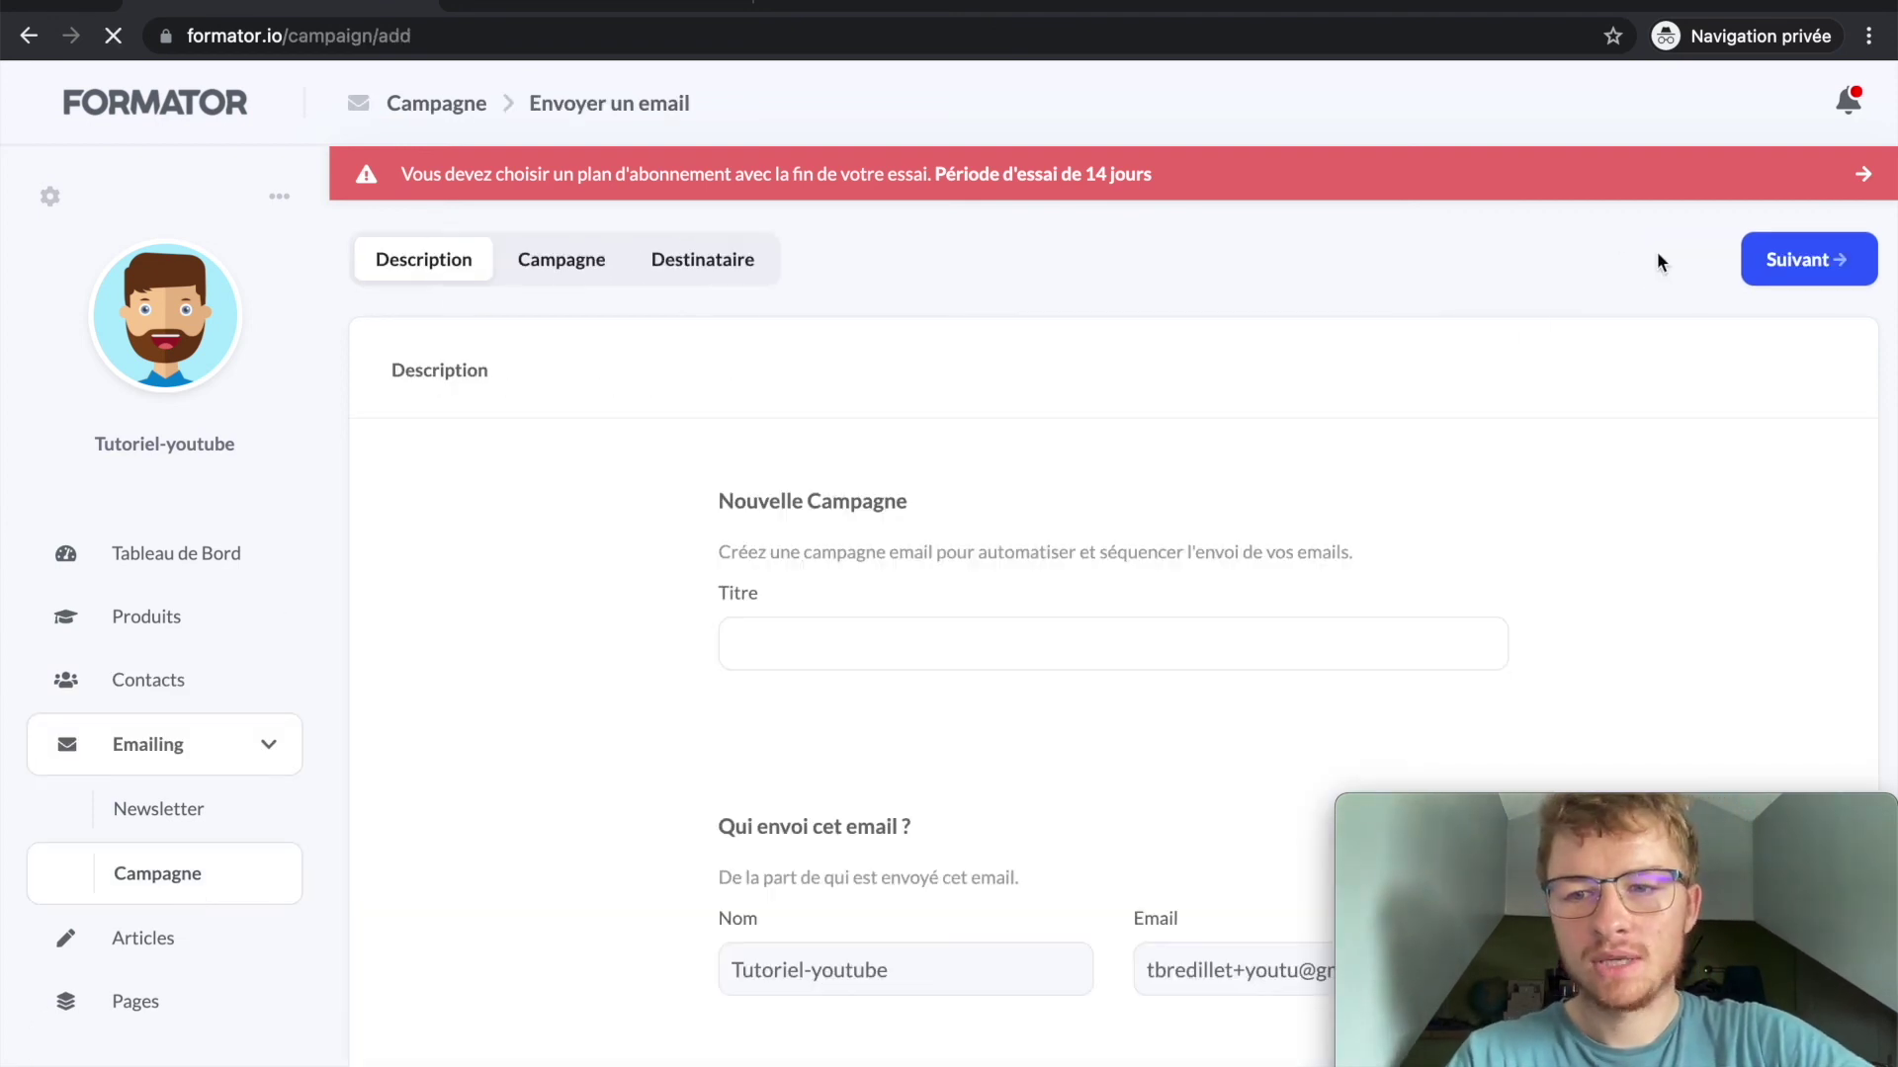
click(580, 260)
click(703, 260)
click(848, 644)
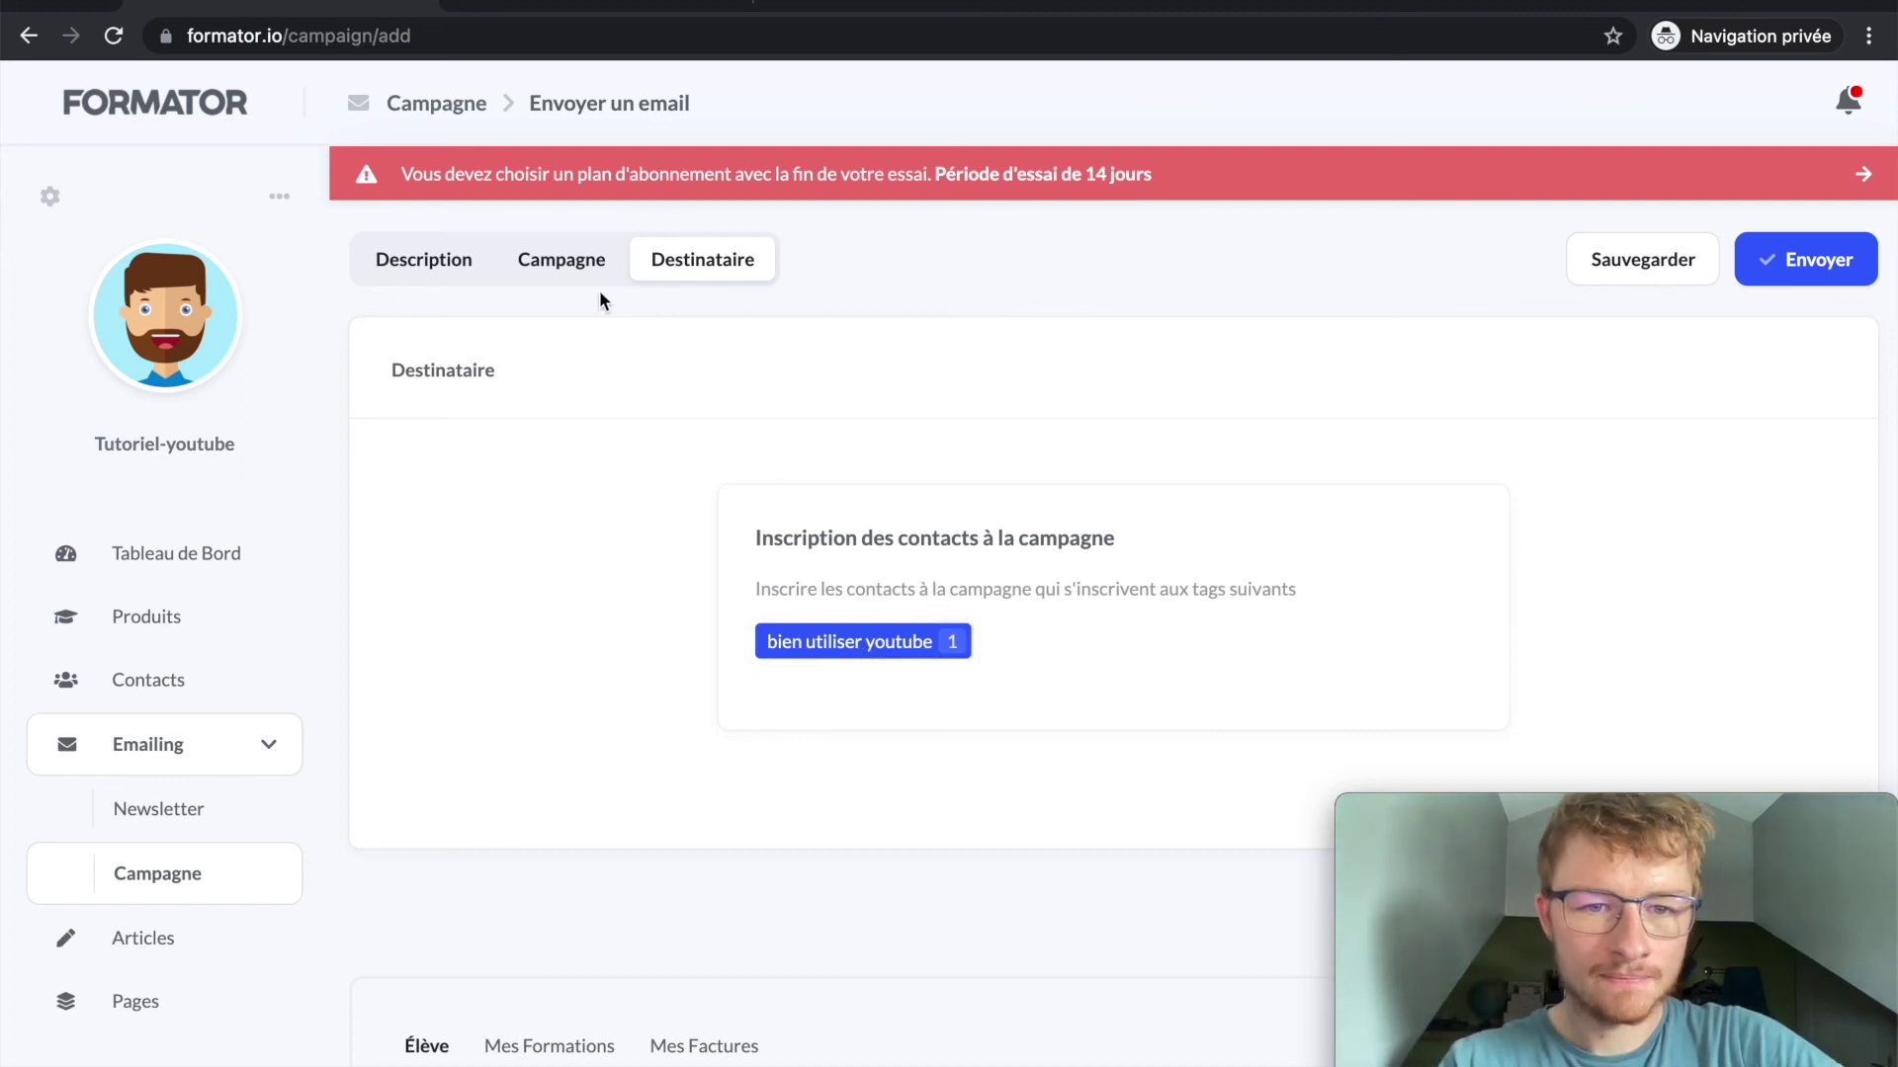
click(578, 273)
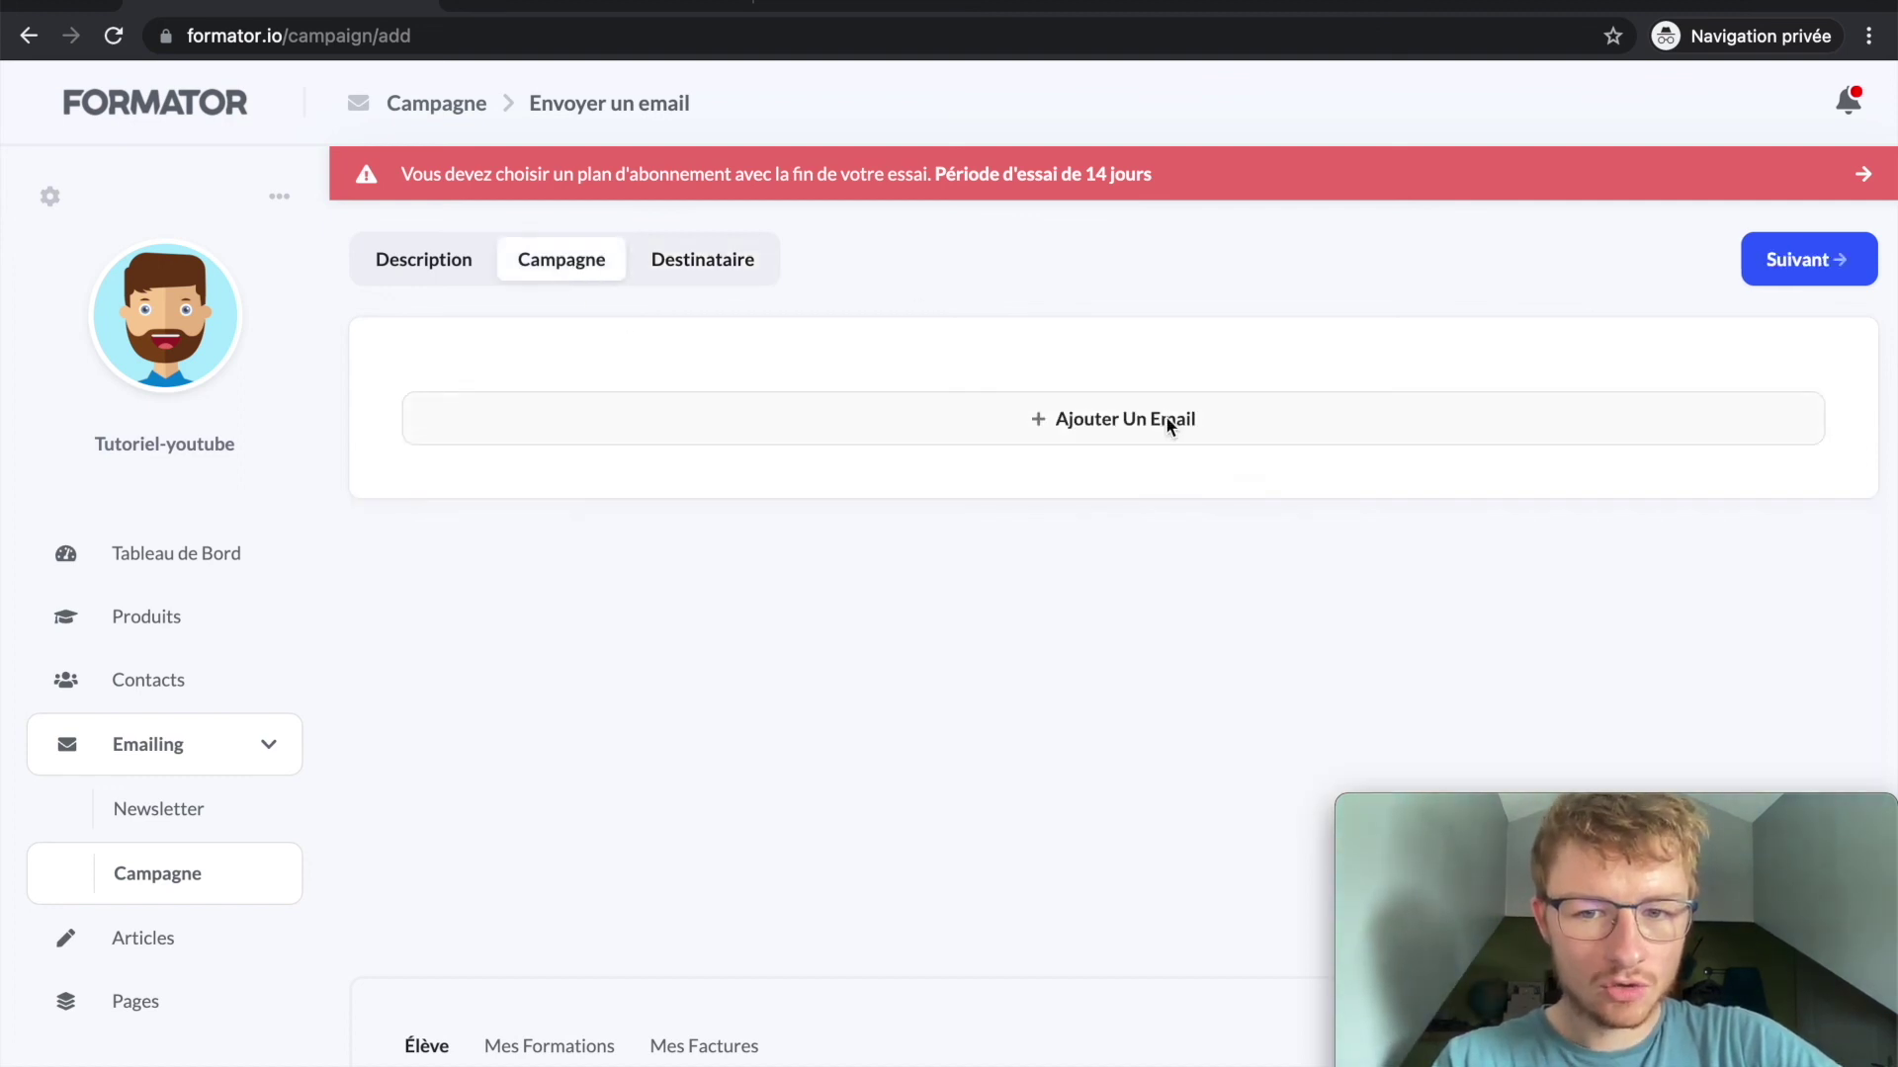
Step: Add the email 'Ca fait trois jours', sent after 3 days, greeting the contact with the Prénom variable
click(1169, 427)
click(1002, 944)
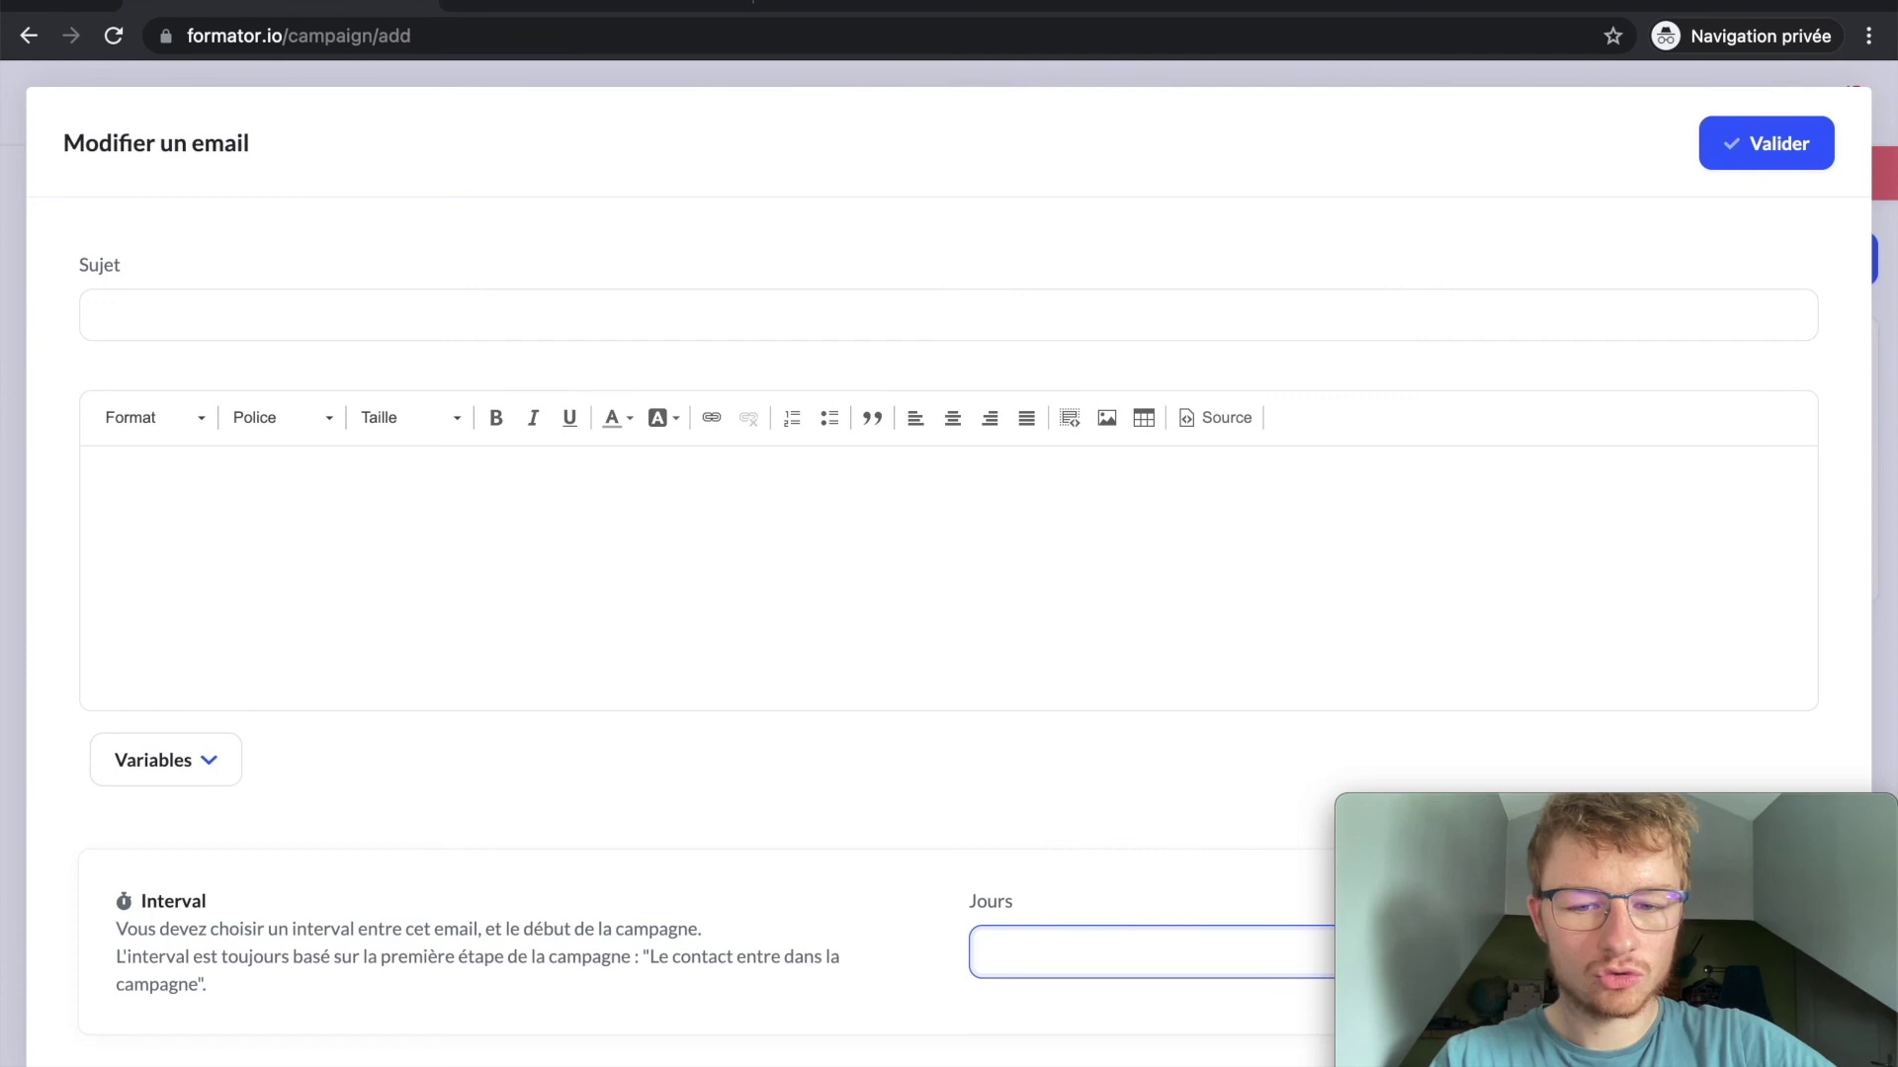
click(959, 602)
click(666, 327)
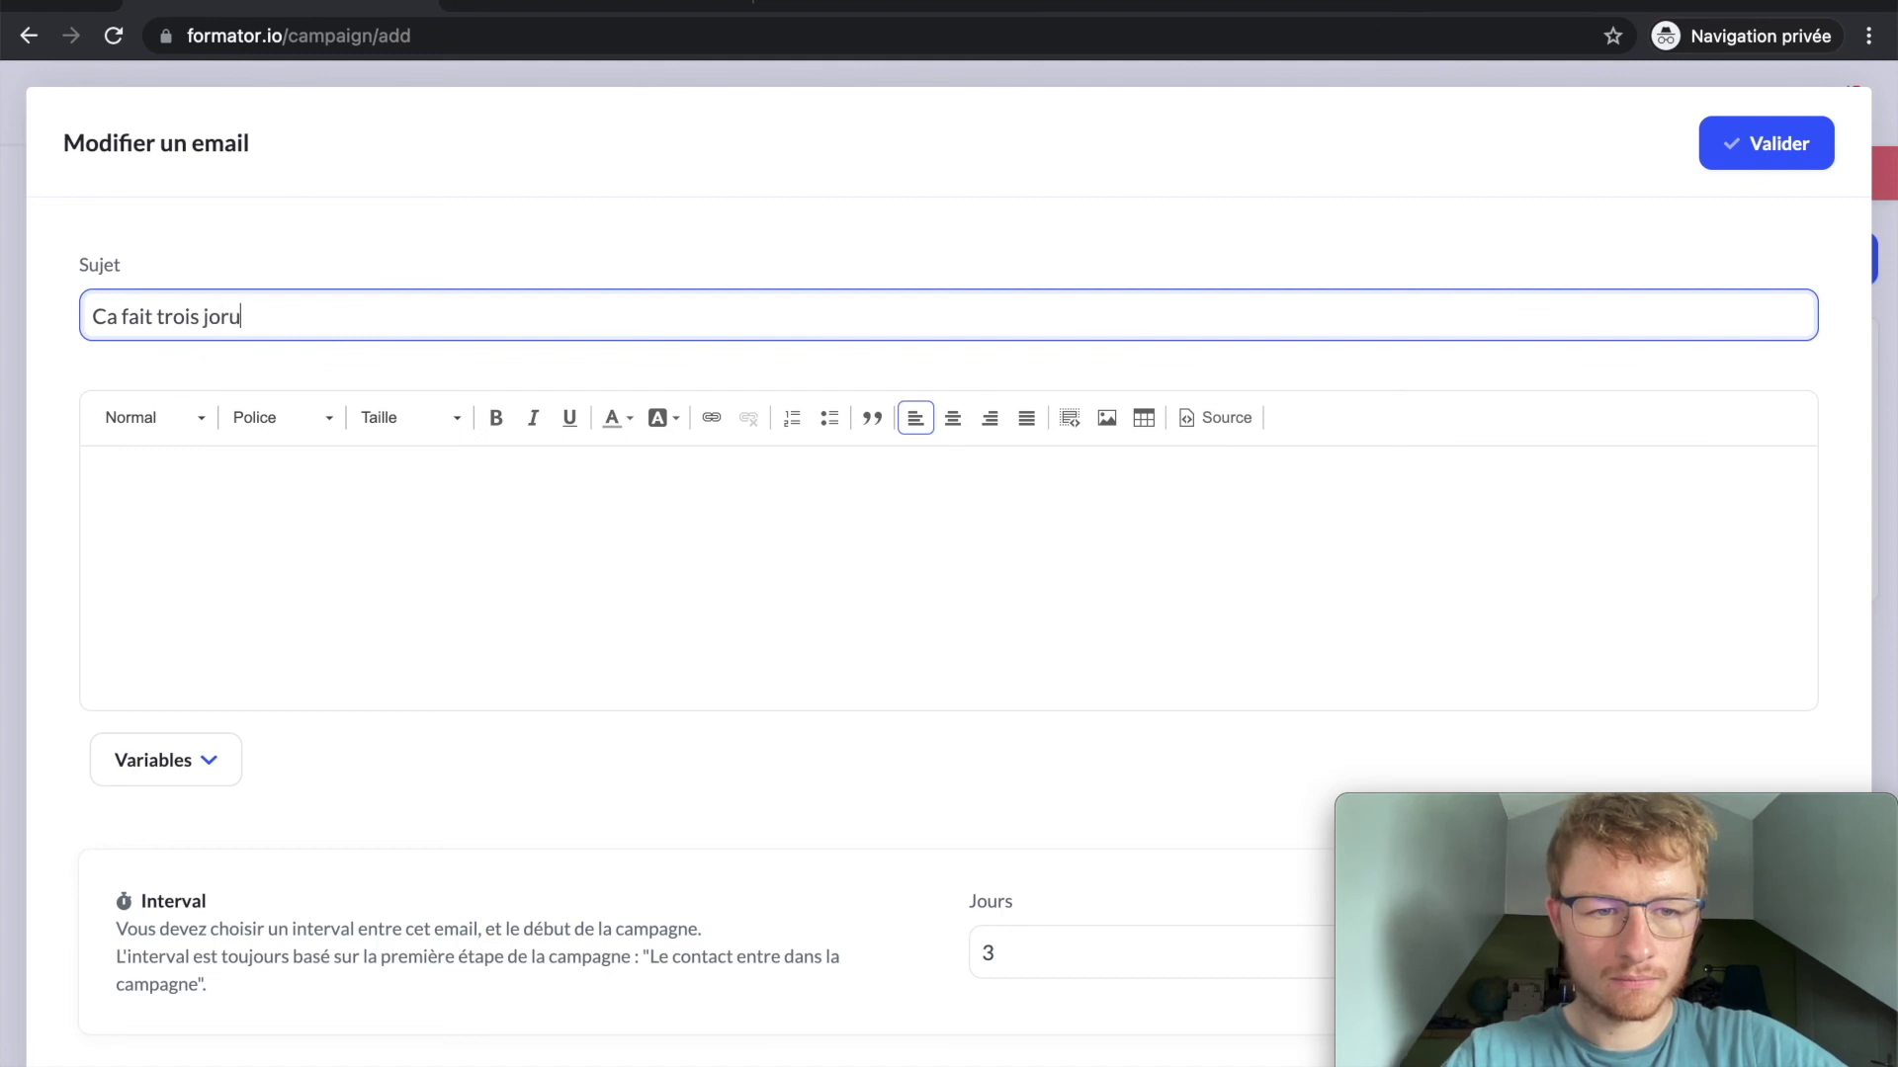
click(705, 549)
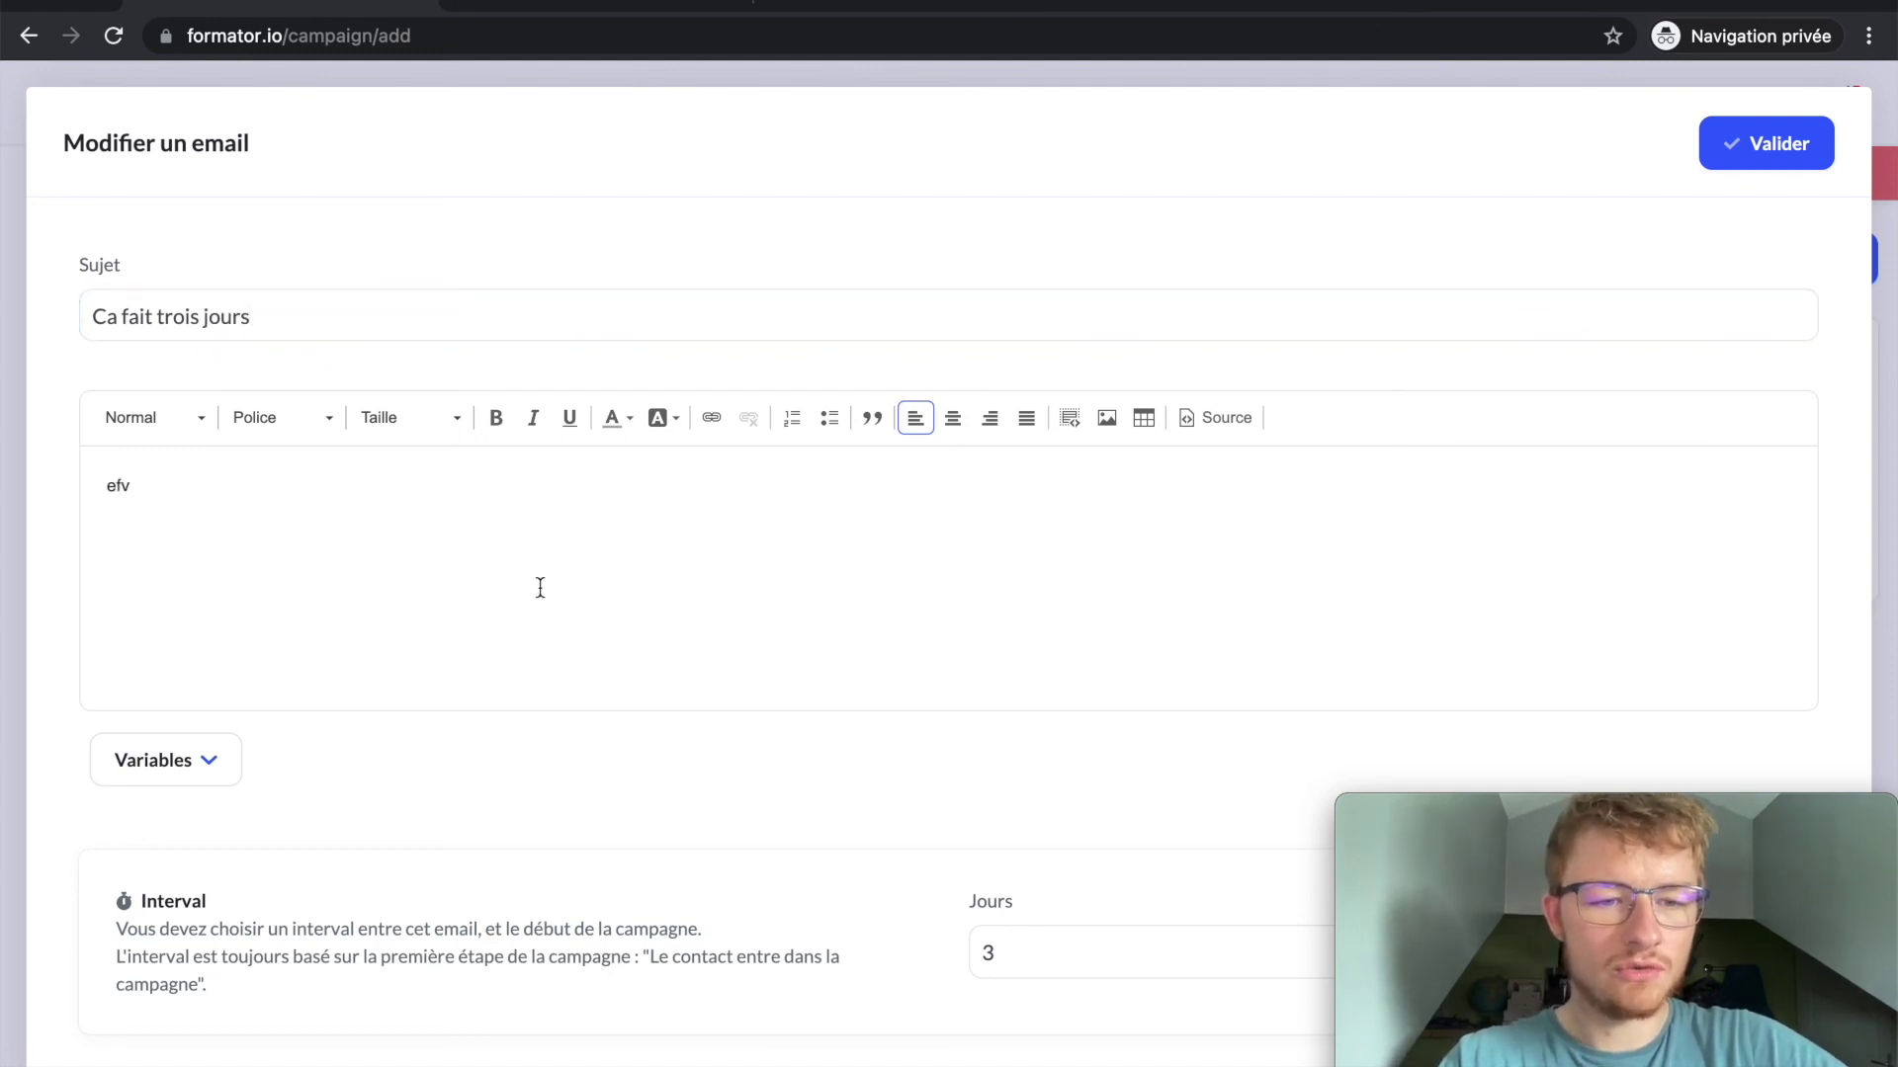
scroll(540, 586, down, 1)
click(168, 736)
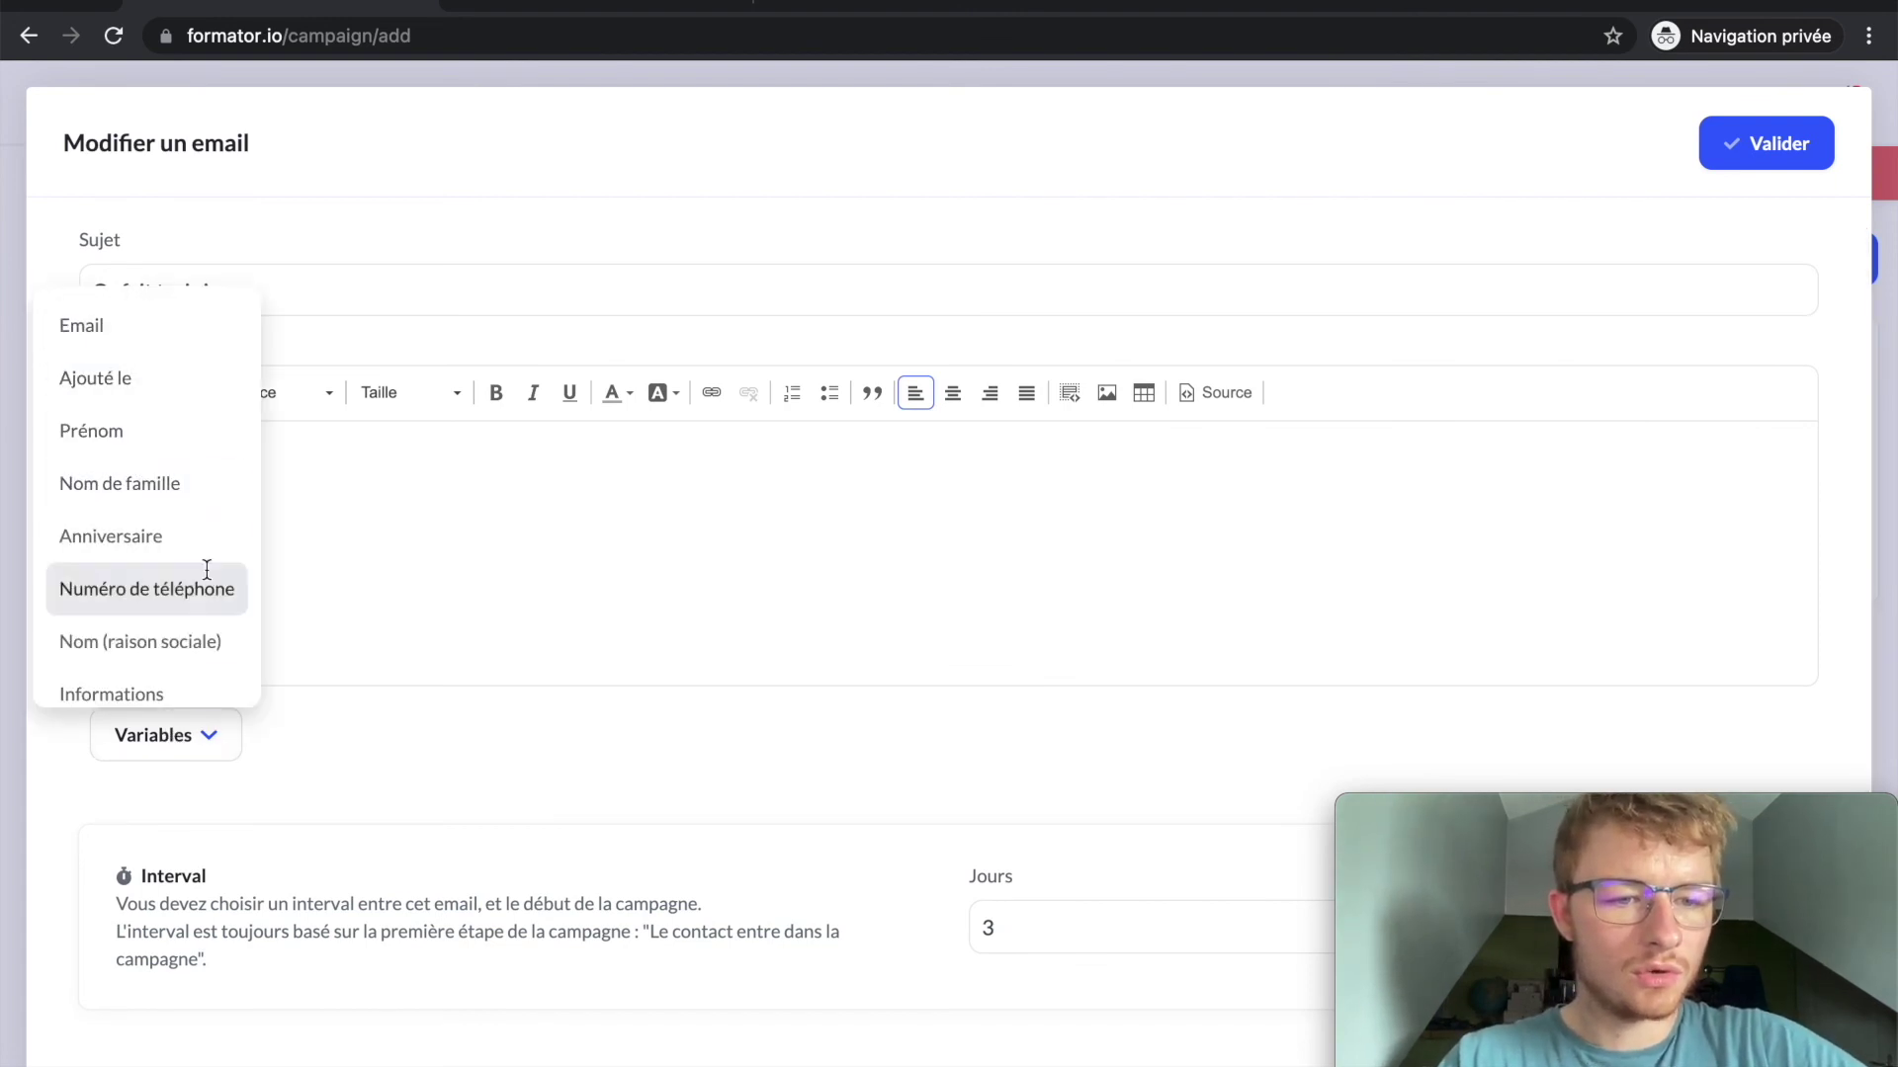
scroll(195, 558, down, 3)
scroll(196, 559, up, 4)
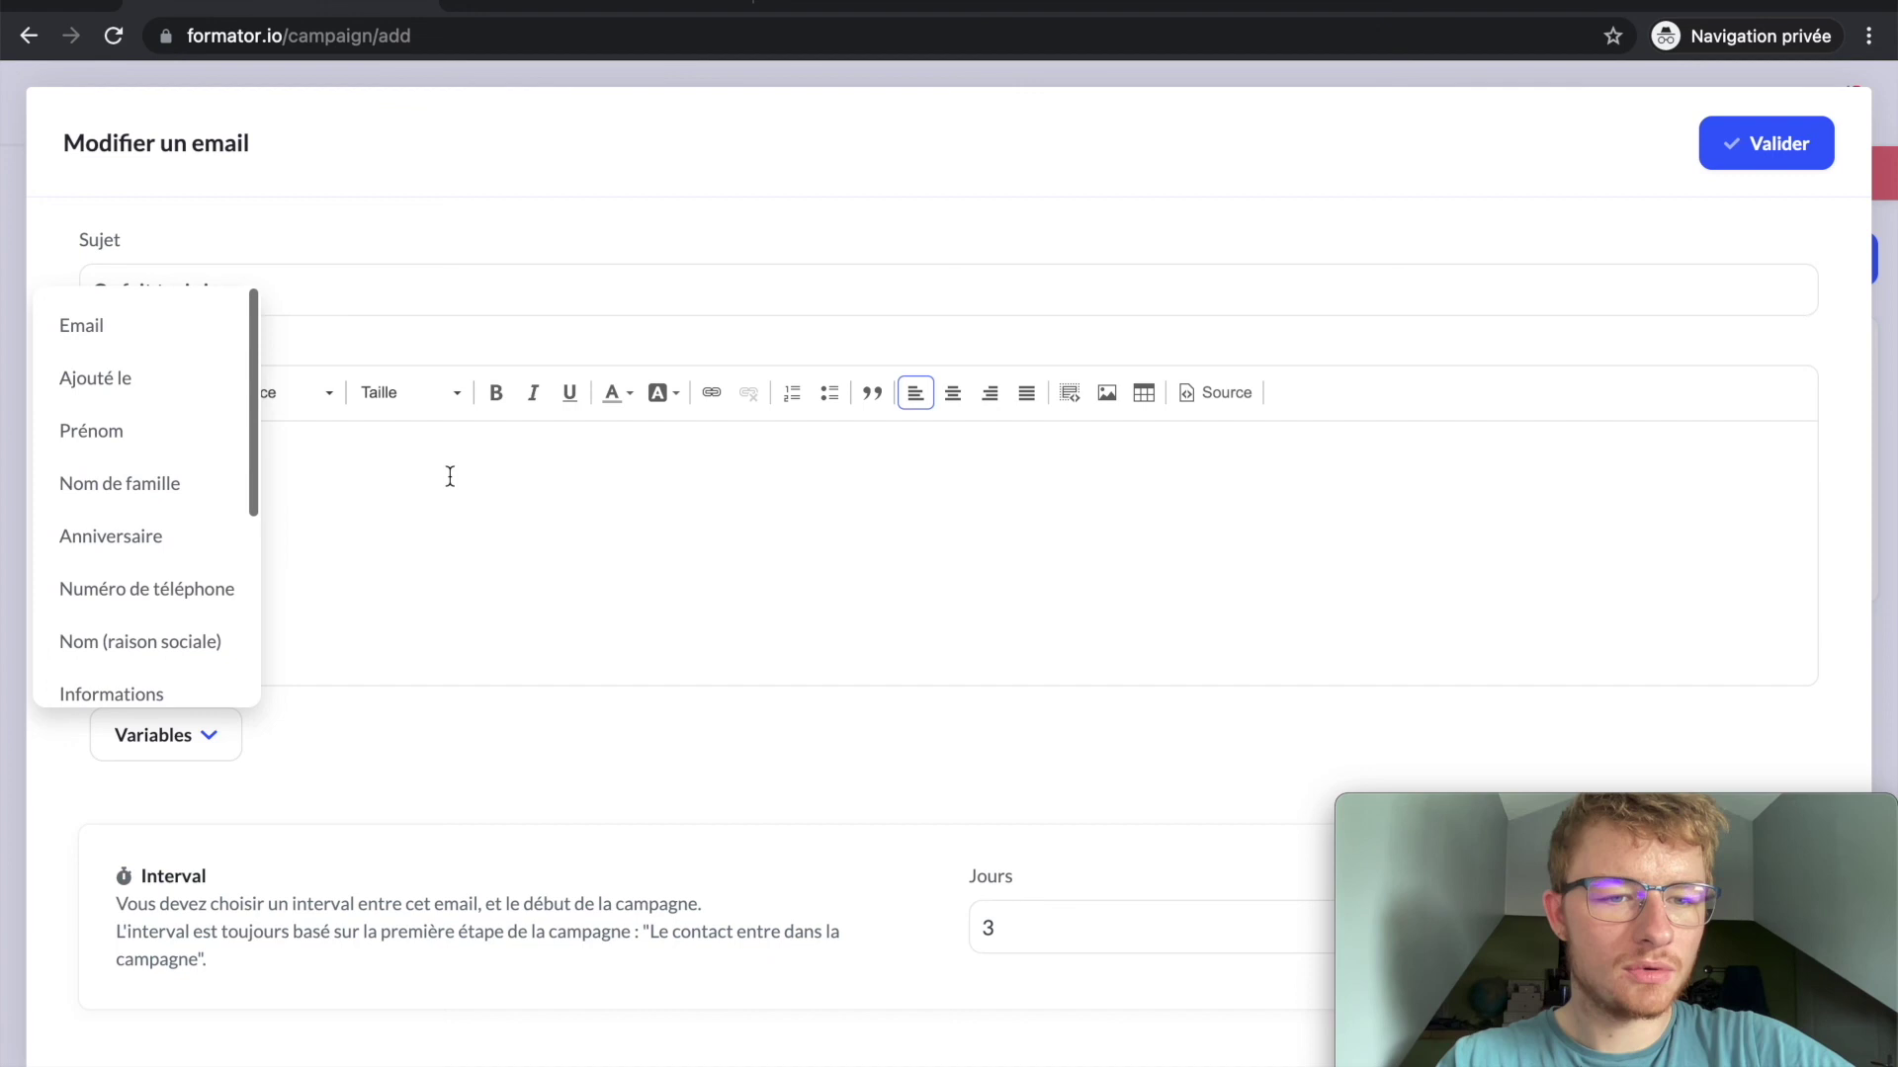
click(146, 440)
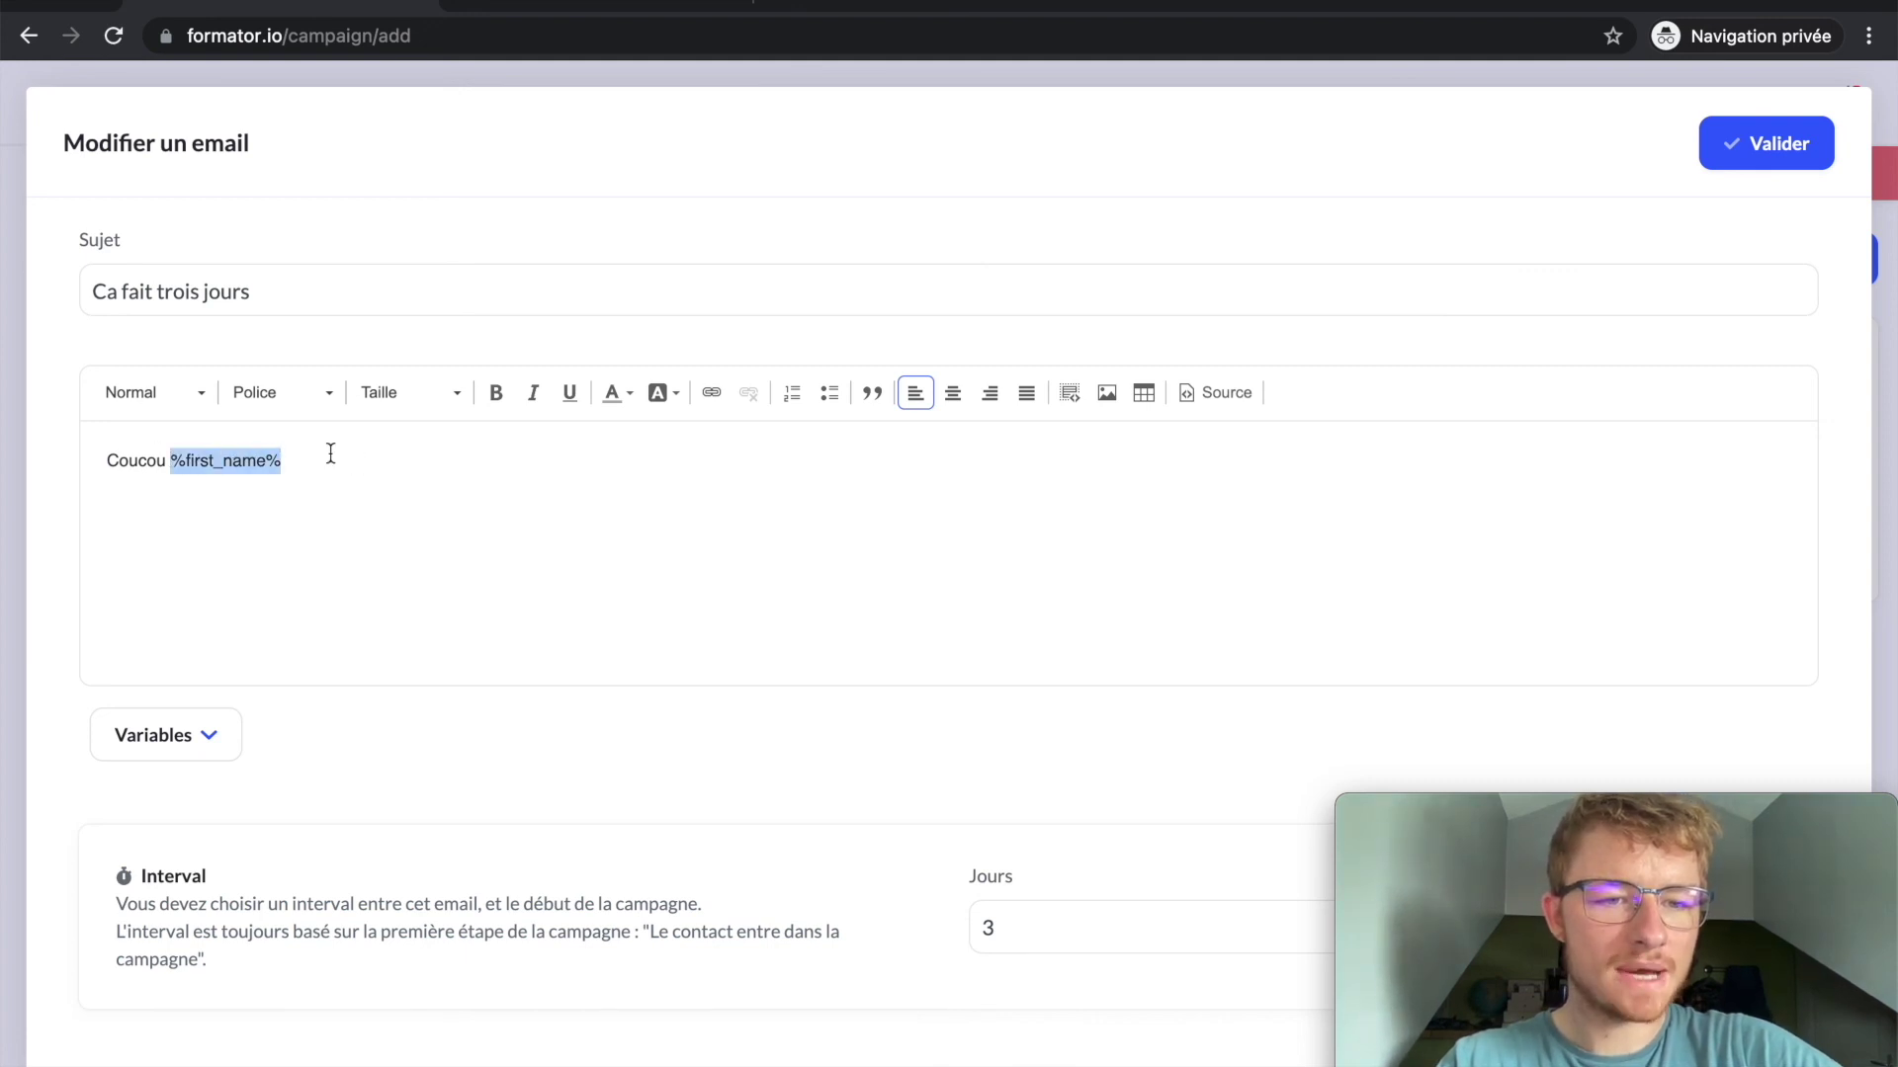
click(1765, 160)
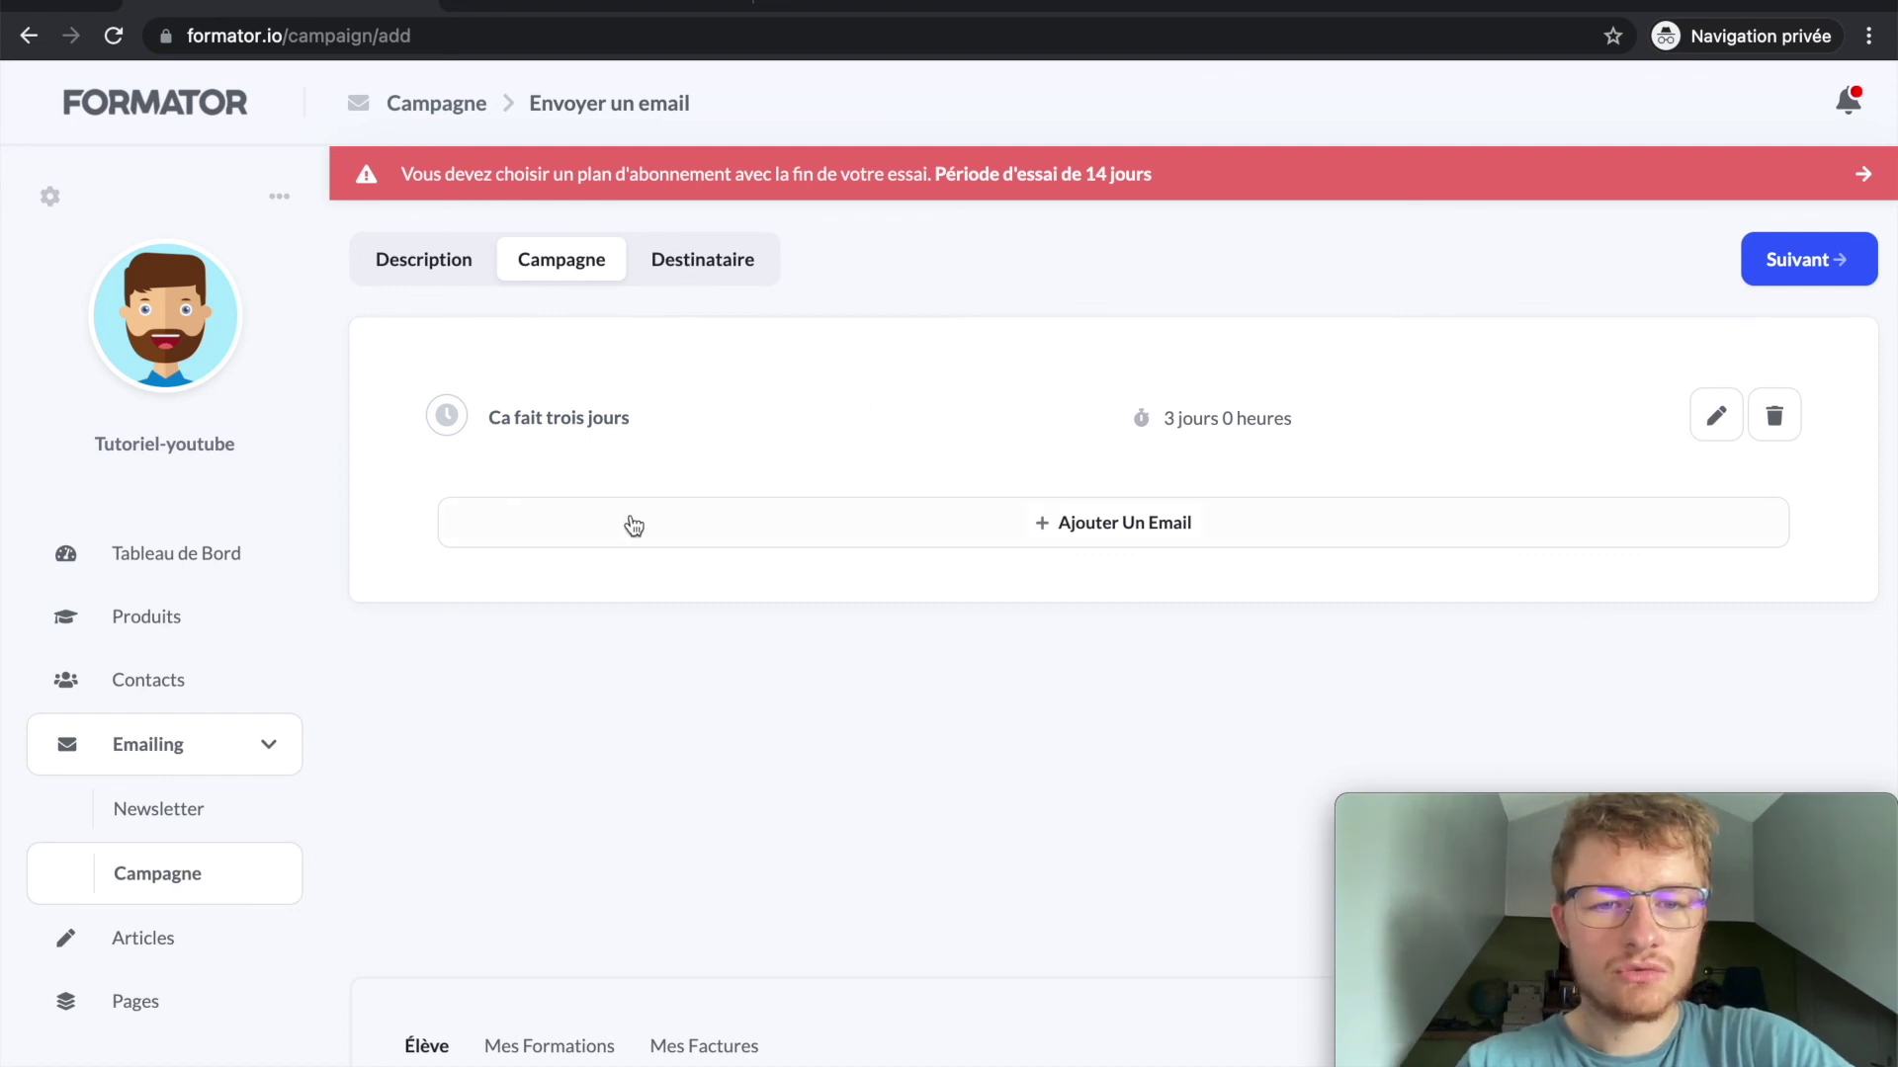
Step: Review the campaign's recipients, its email sequence with the 3 jours 0 heures delay, and description
click(747, 275)
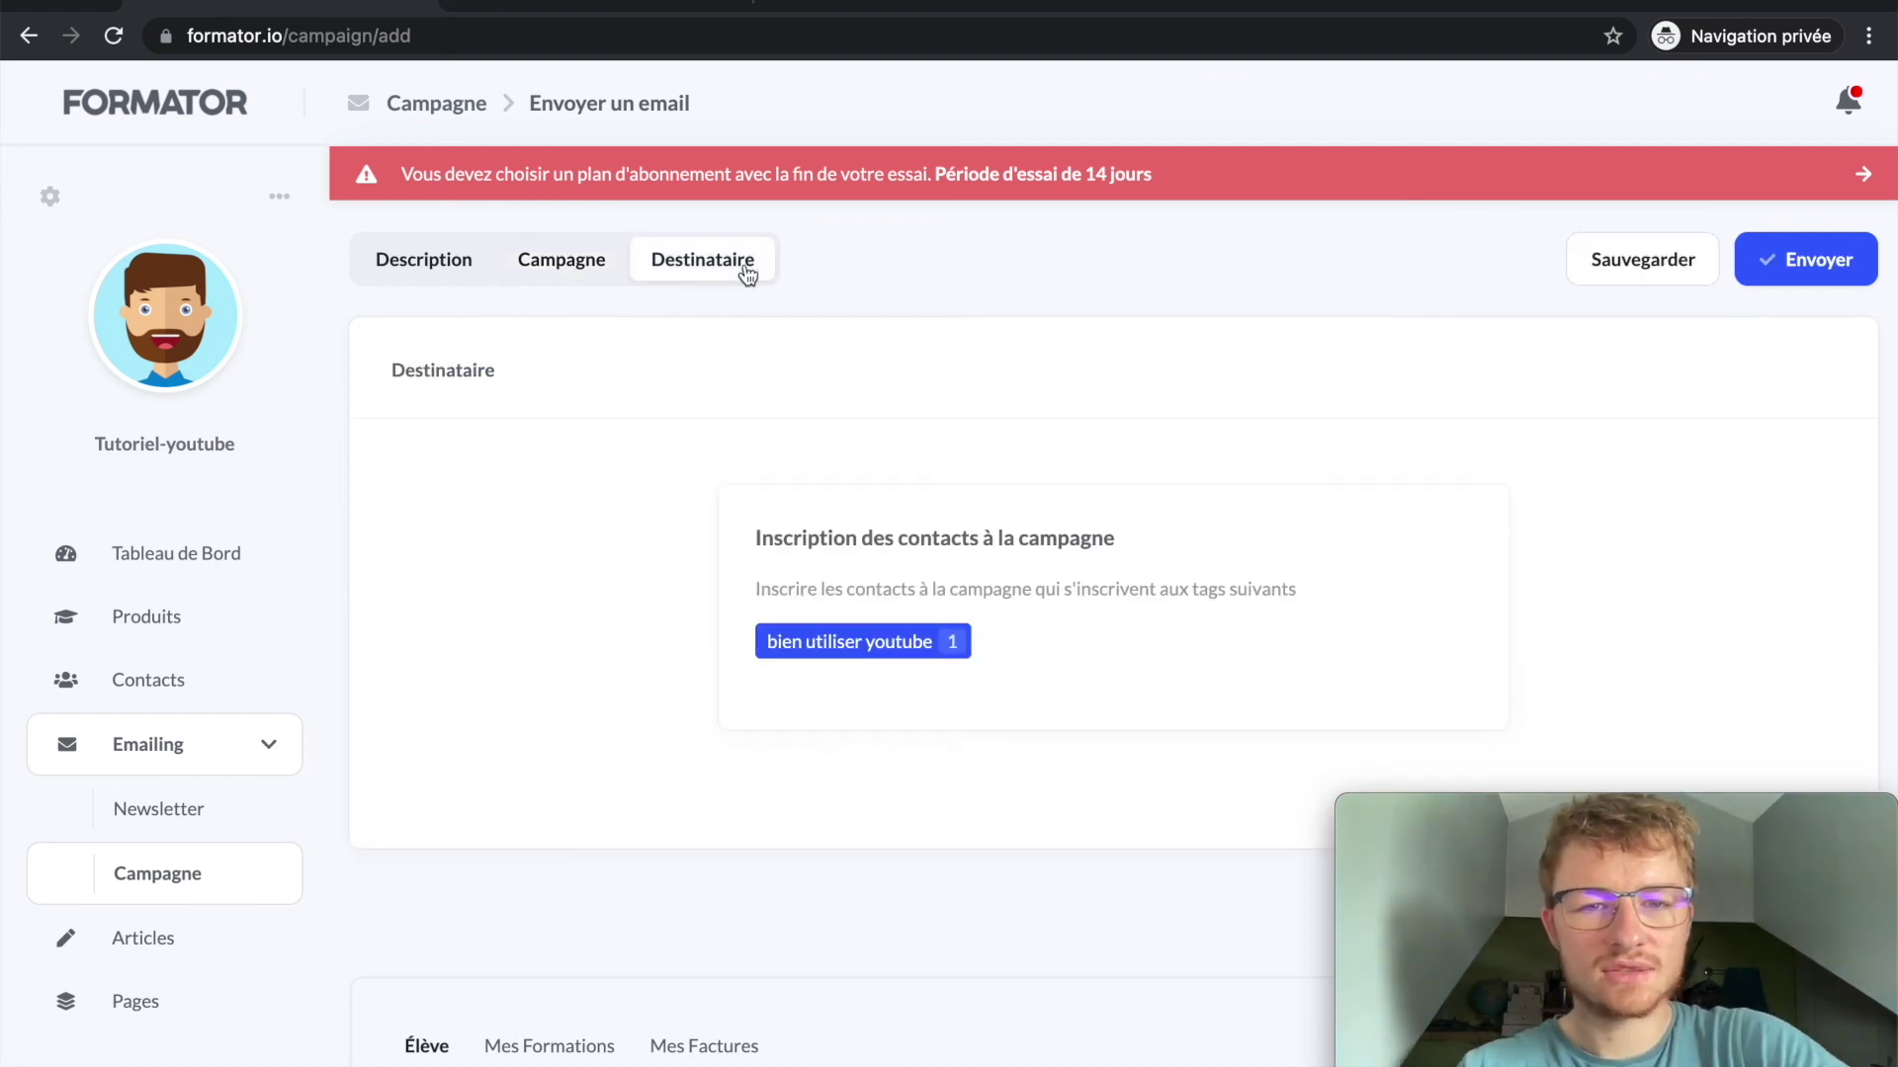
click(591, 274)
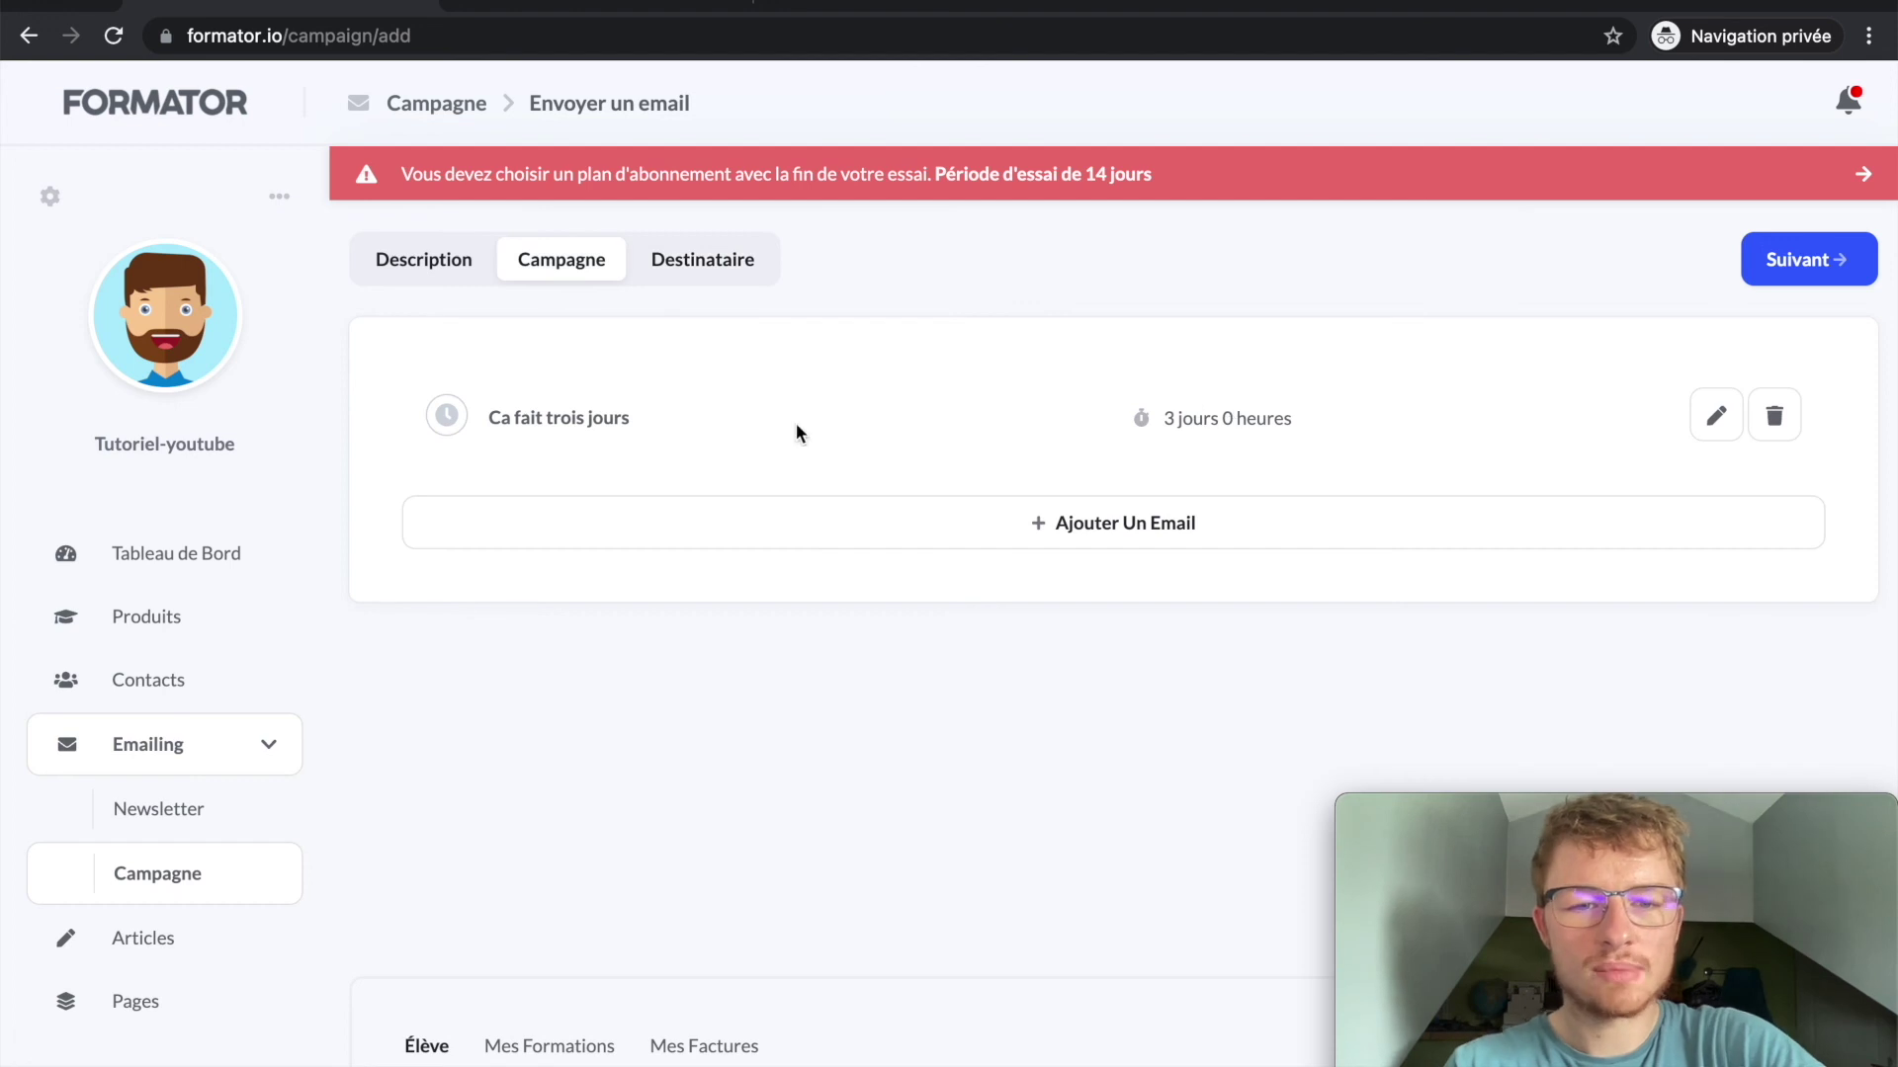
drag(679, 421, 395, 418)
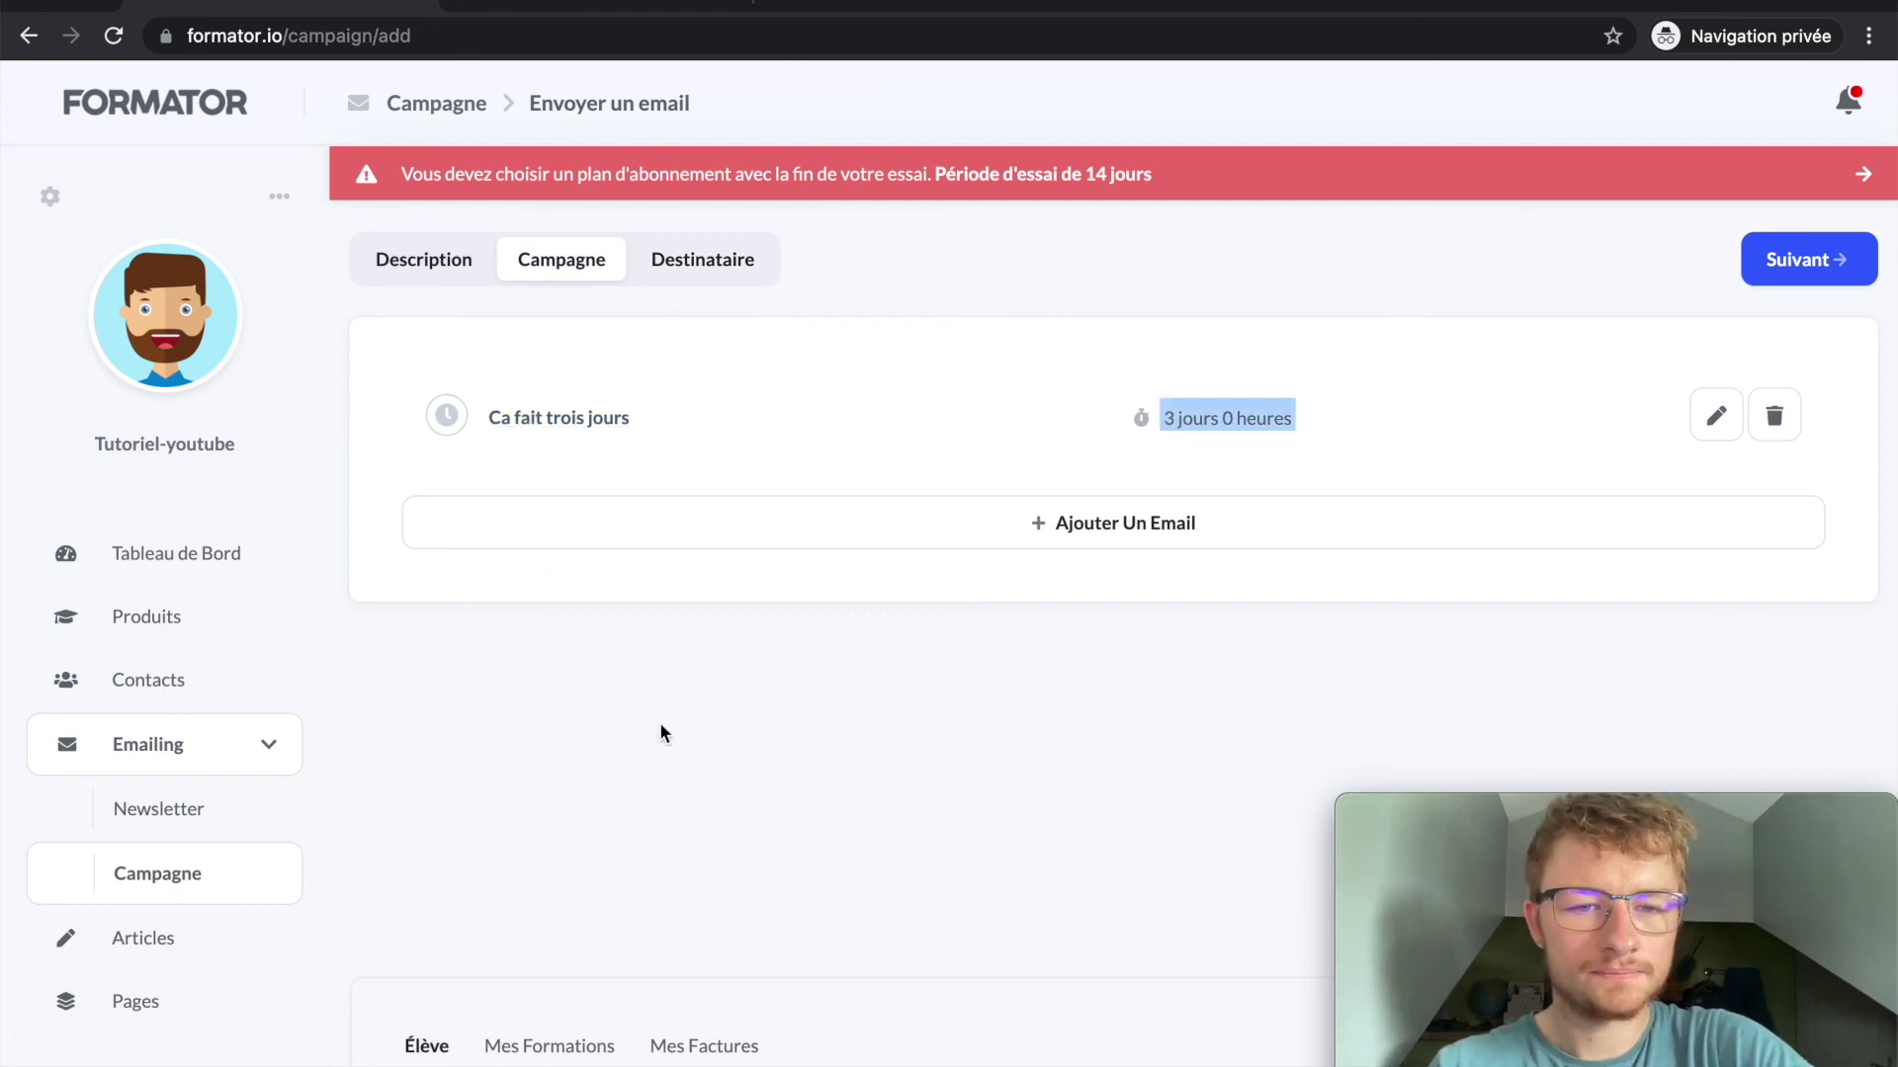
click(700, 261)
click(419, 263)
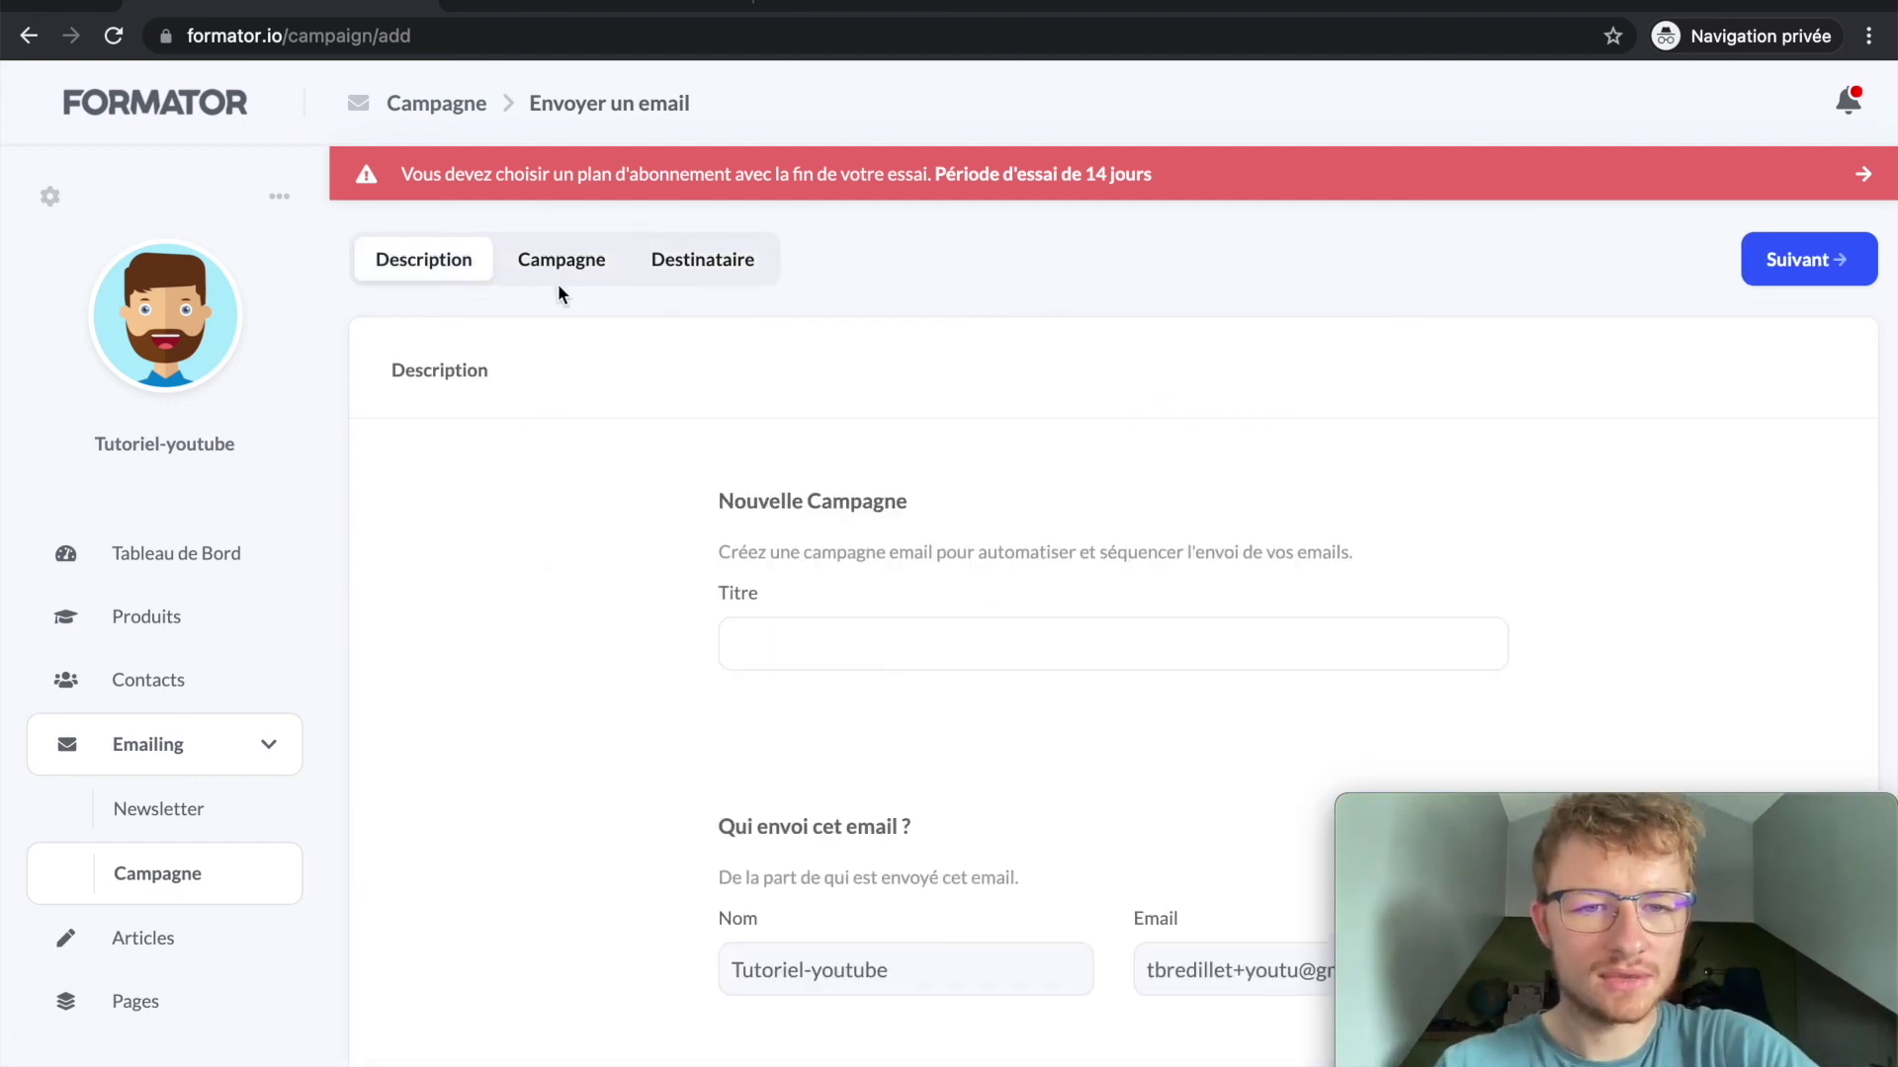
click(562, 288)
click(457, 278)
Step: Advance the campaign to its recipient step for bien utiliser youtube, then head to Newsletter
scroll(768, 628, down, 1)
scroll(874, 578, down, 3)
scroll(1376, 326, up, 4)
scroll(1376, 324, down, 1)
click(561, 261)
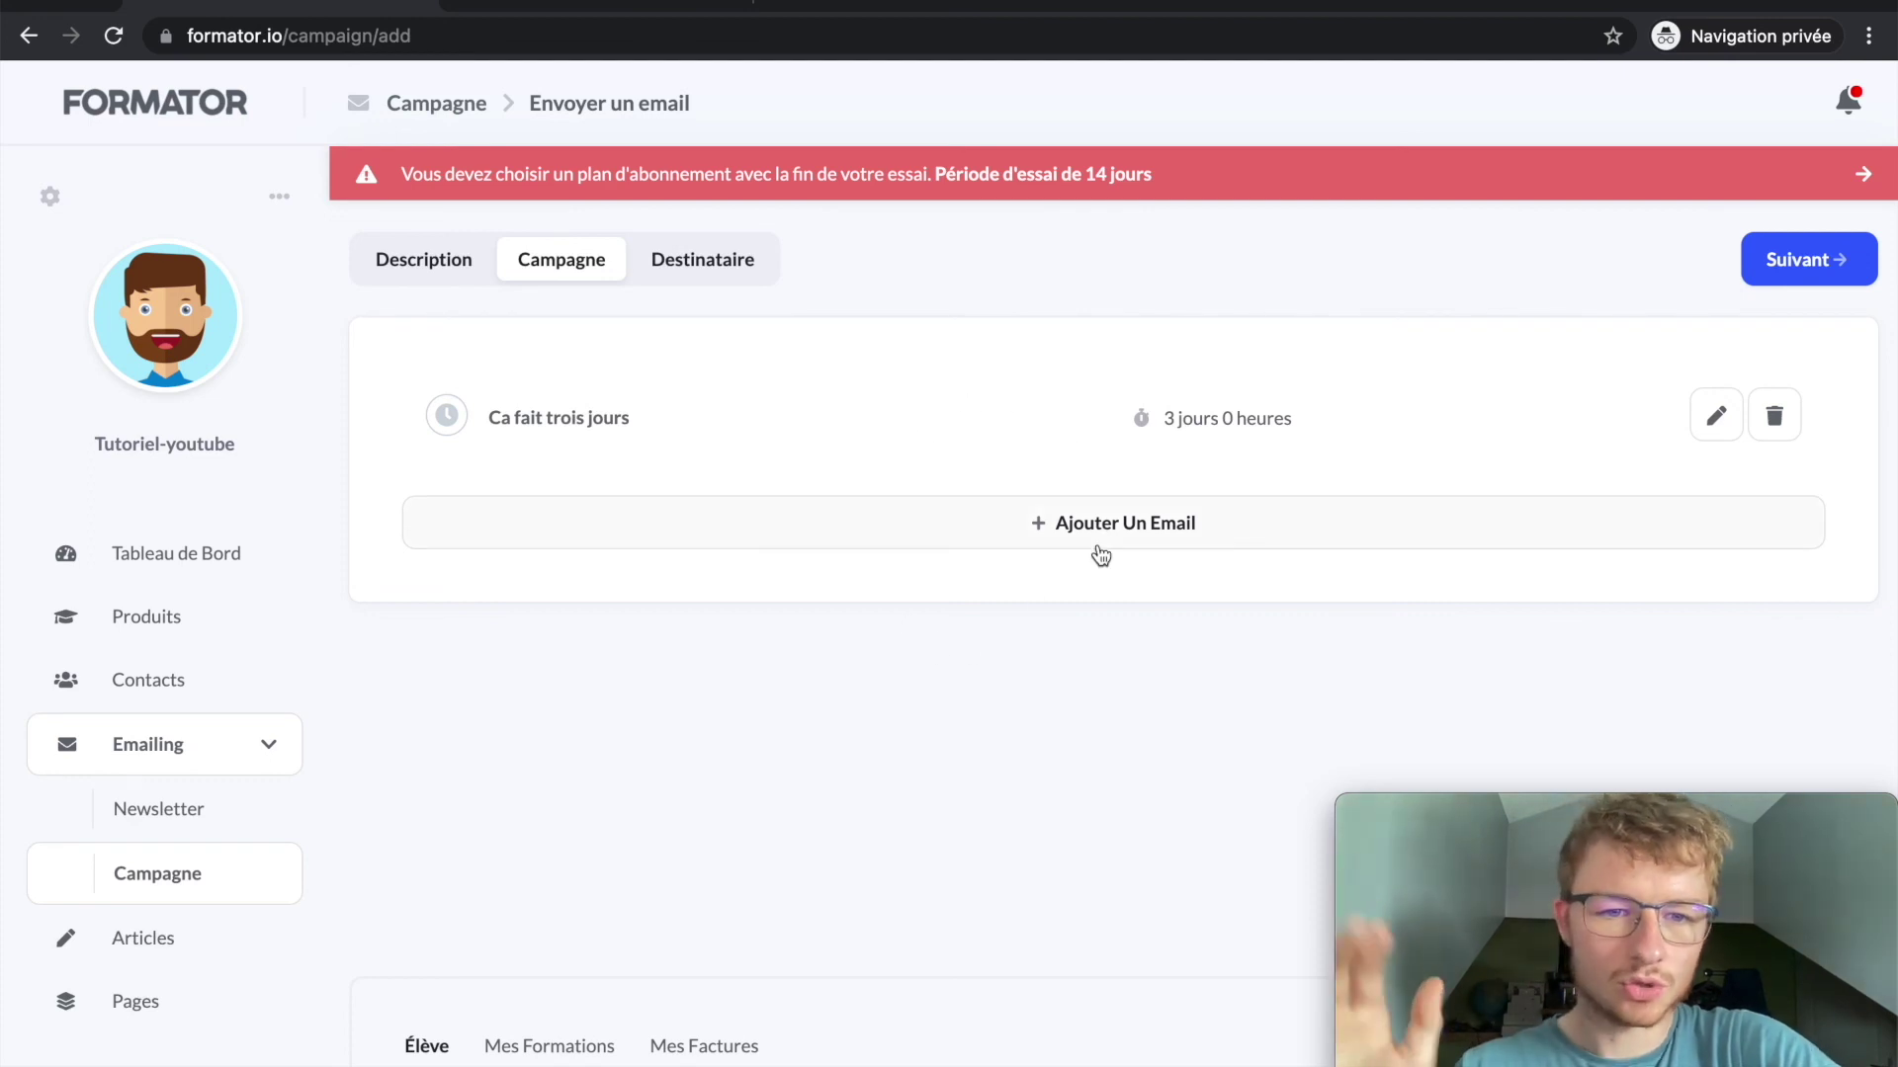
click(1824, 285)
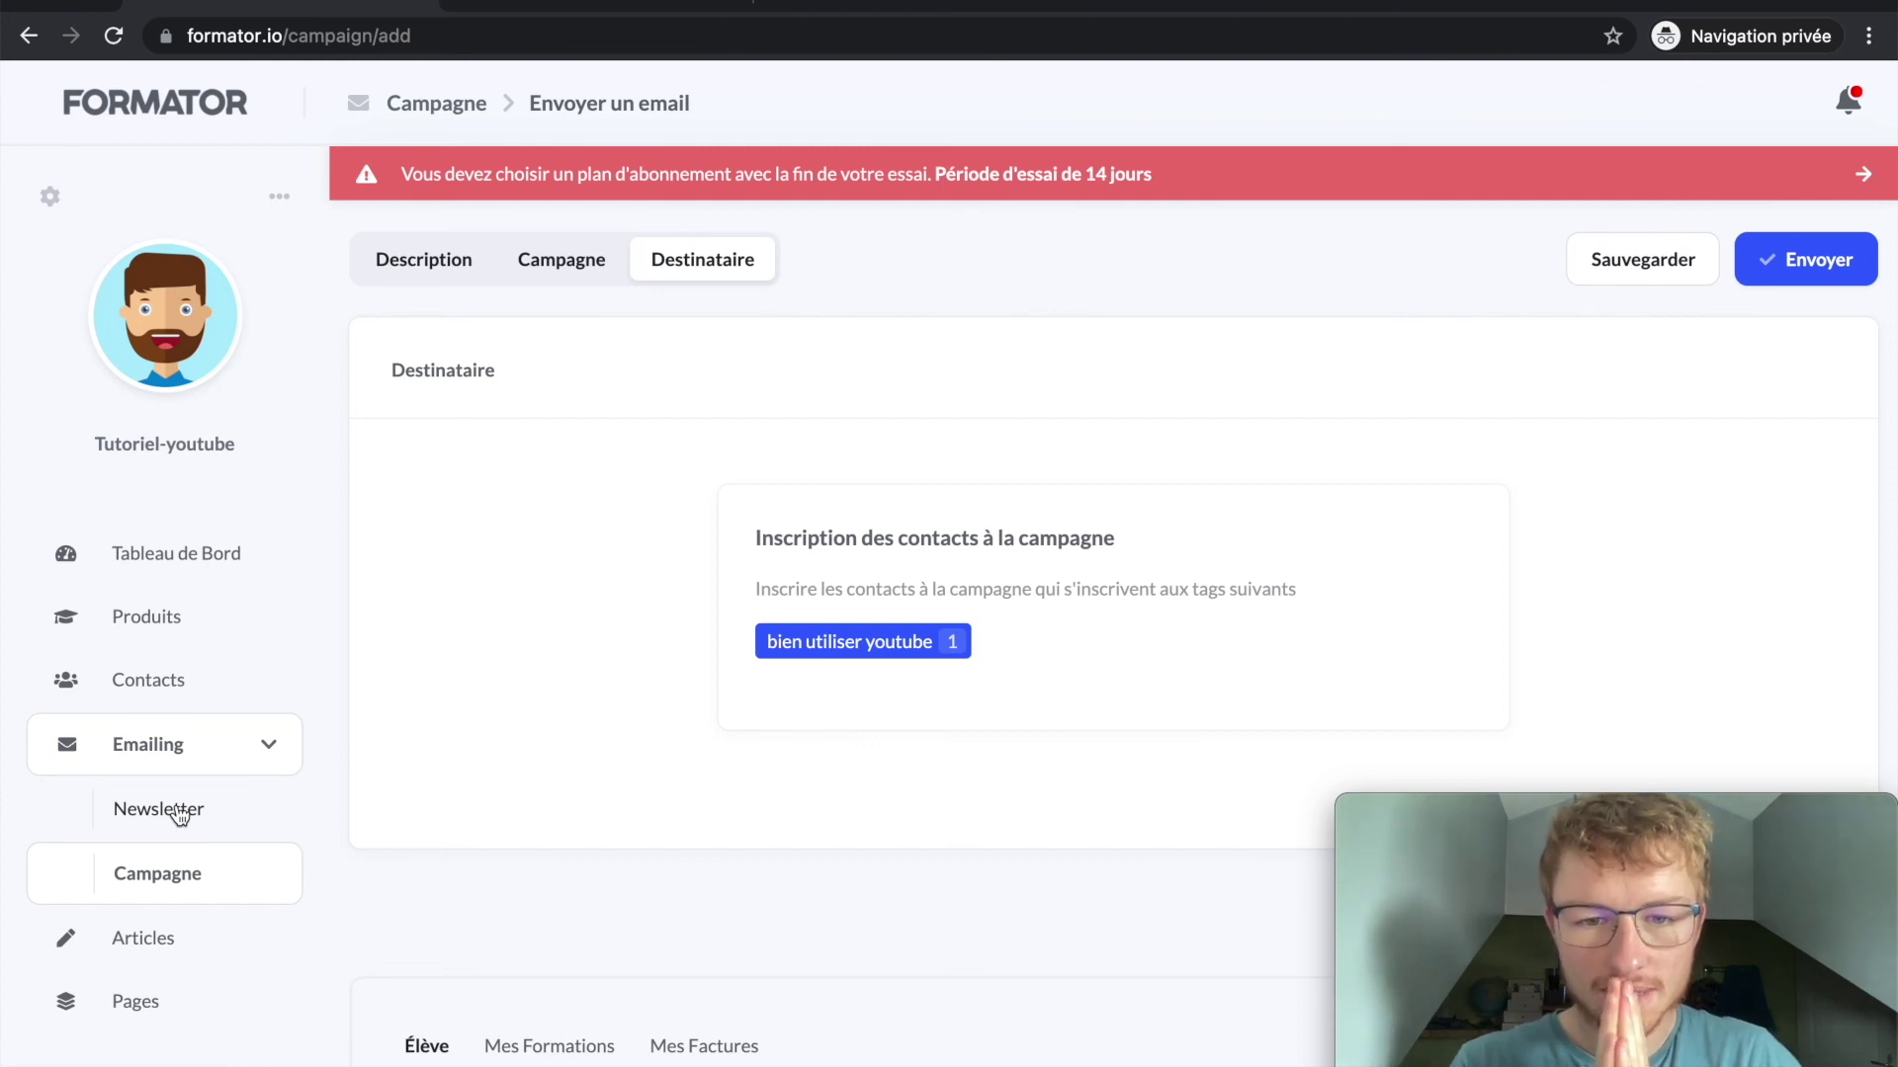
click(178, 810)
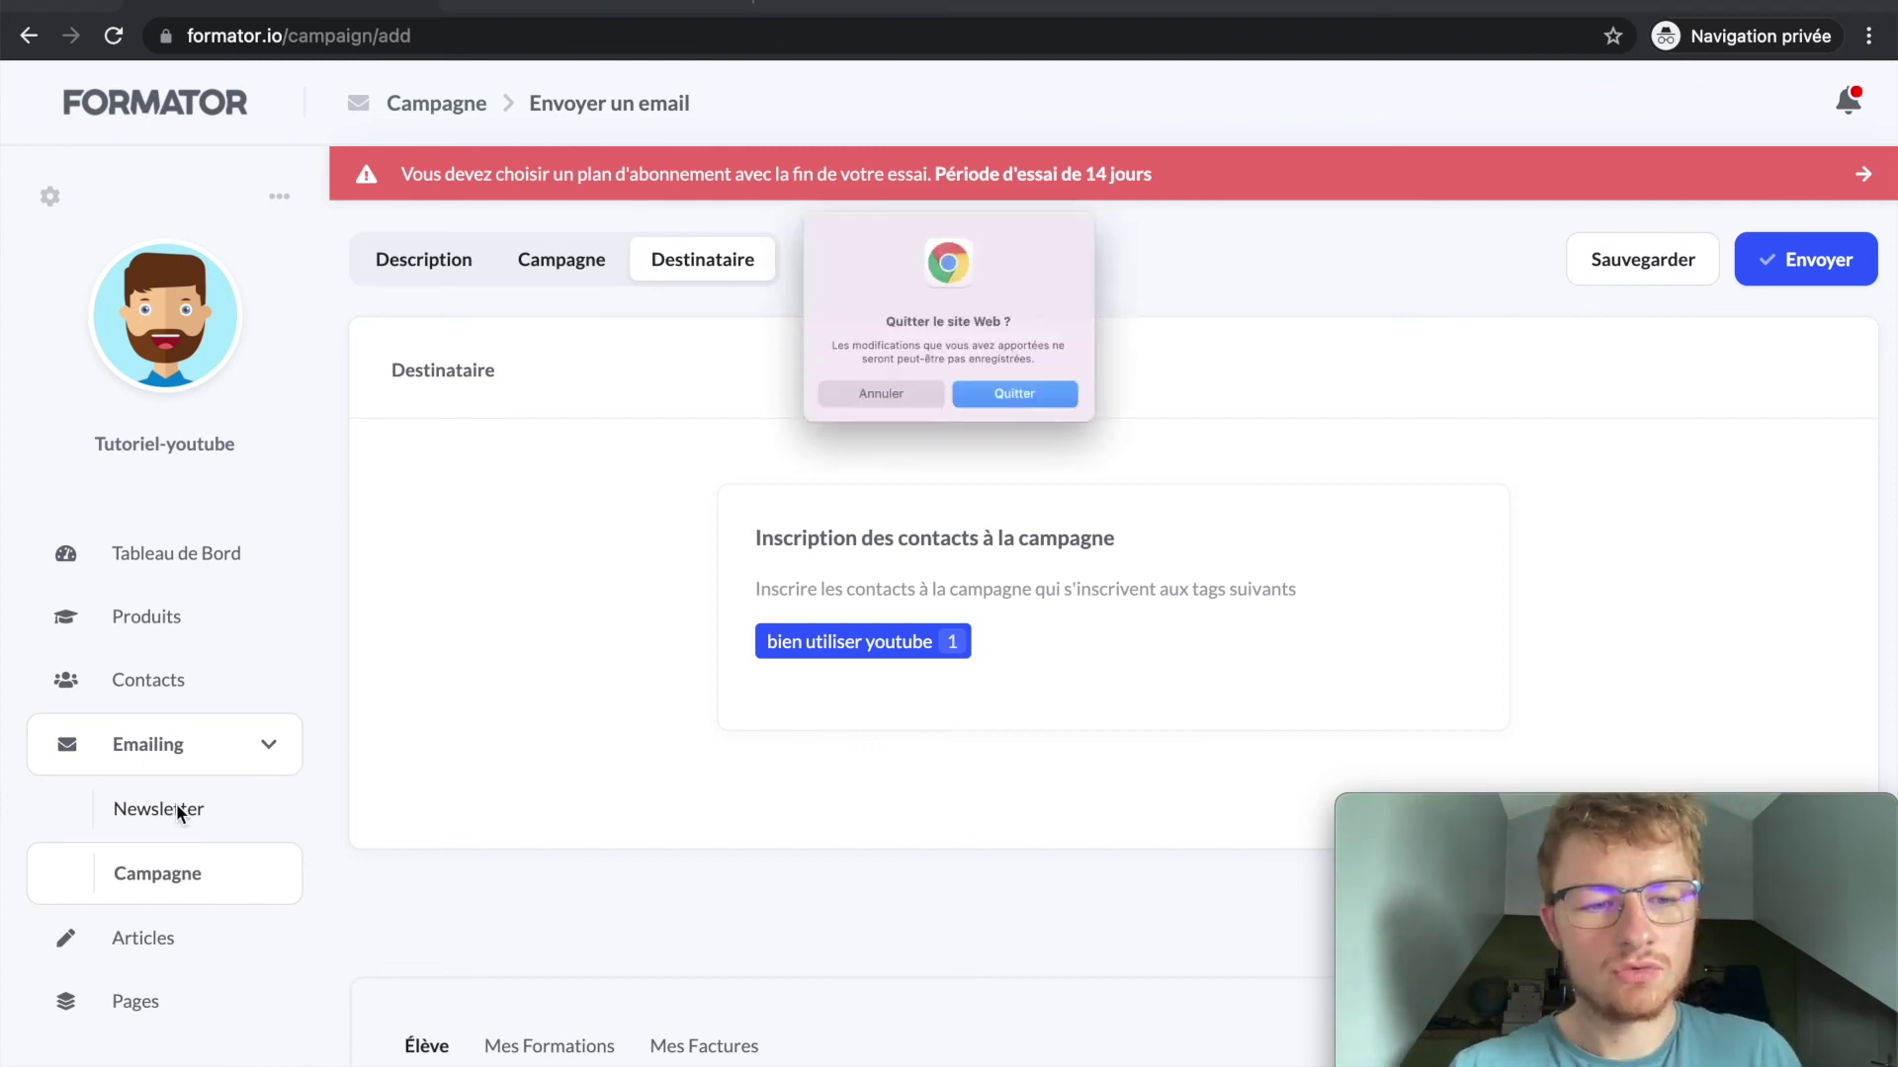
Step: Leave the unsaved campaign and start a new newsletter, opening its email body editor
key(Escape)
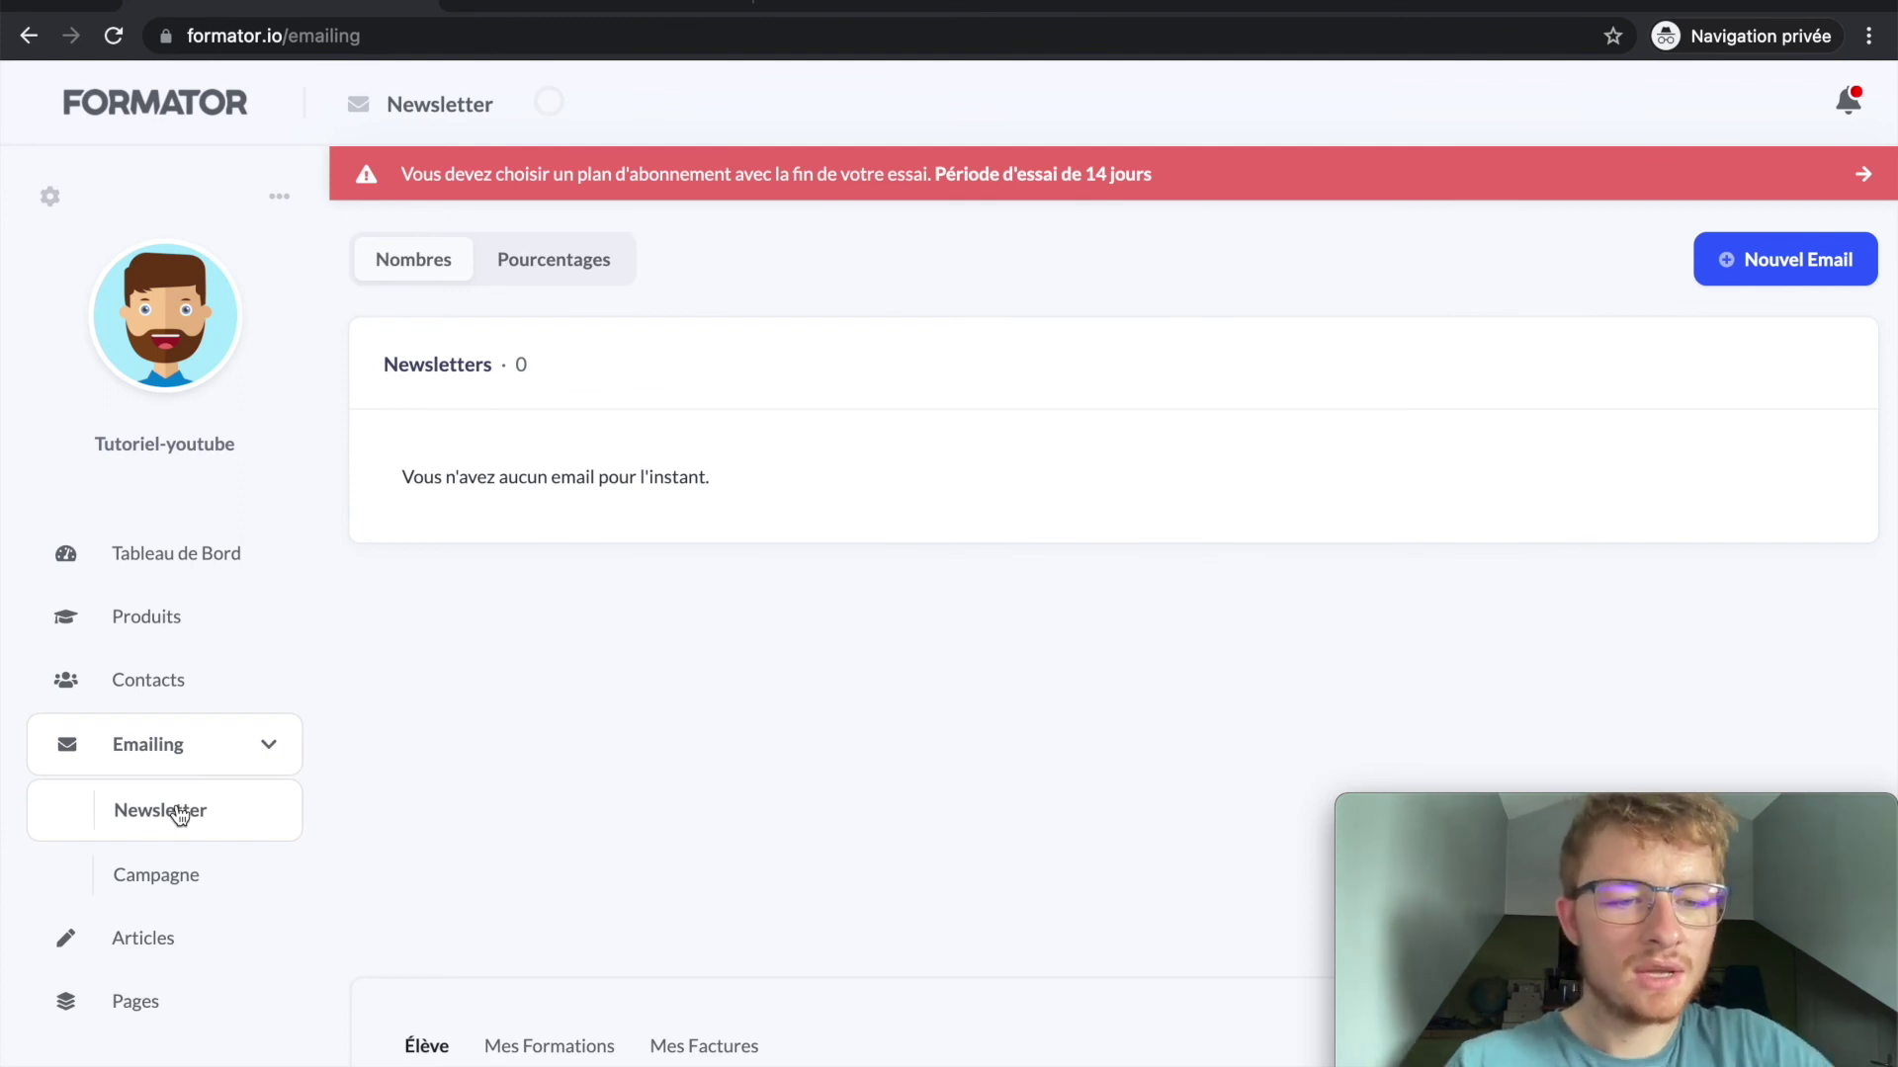
click(1779, 272)
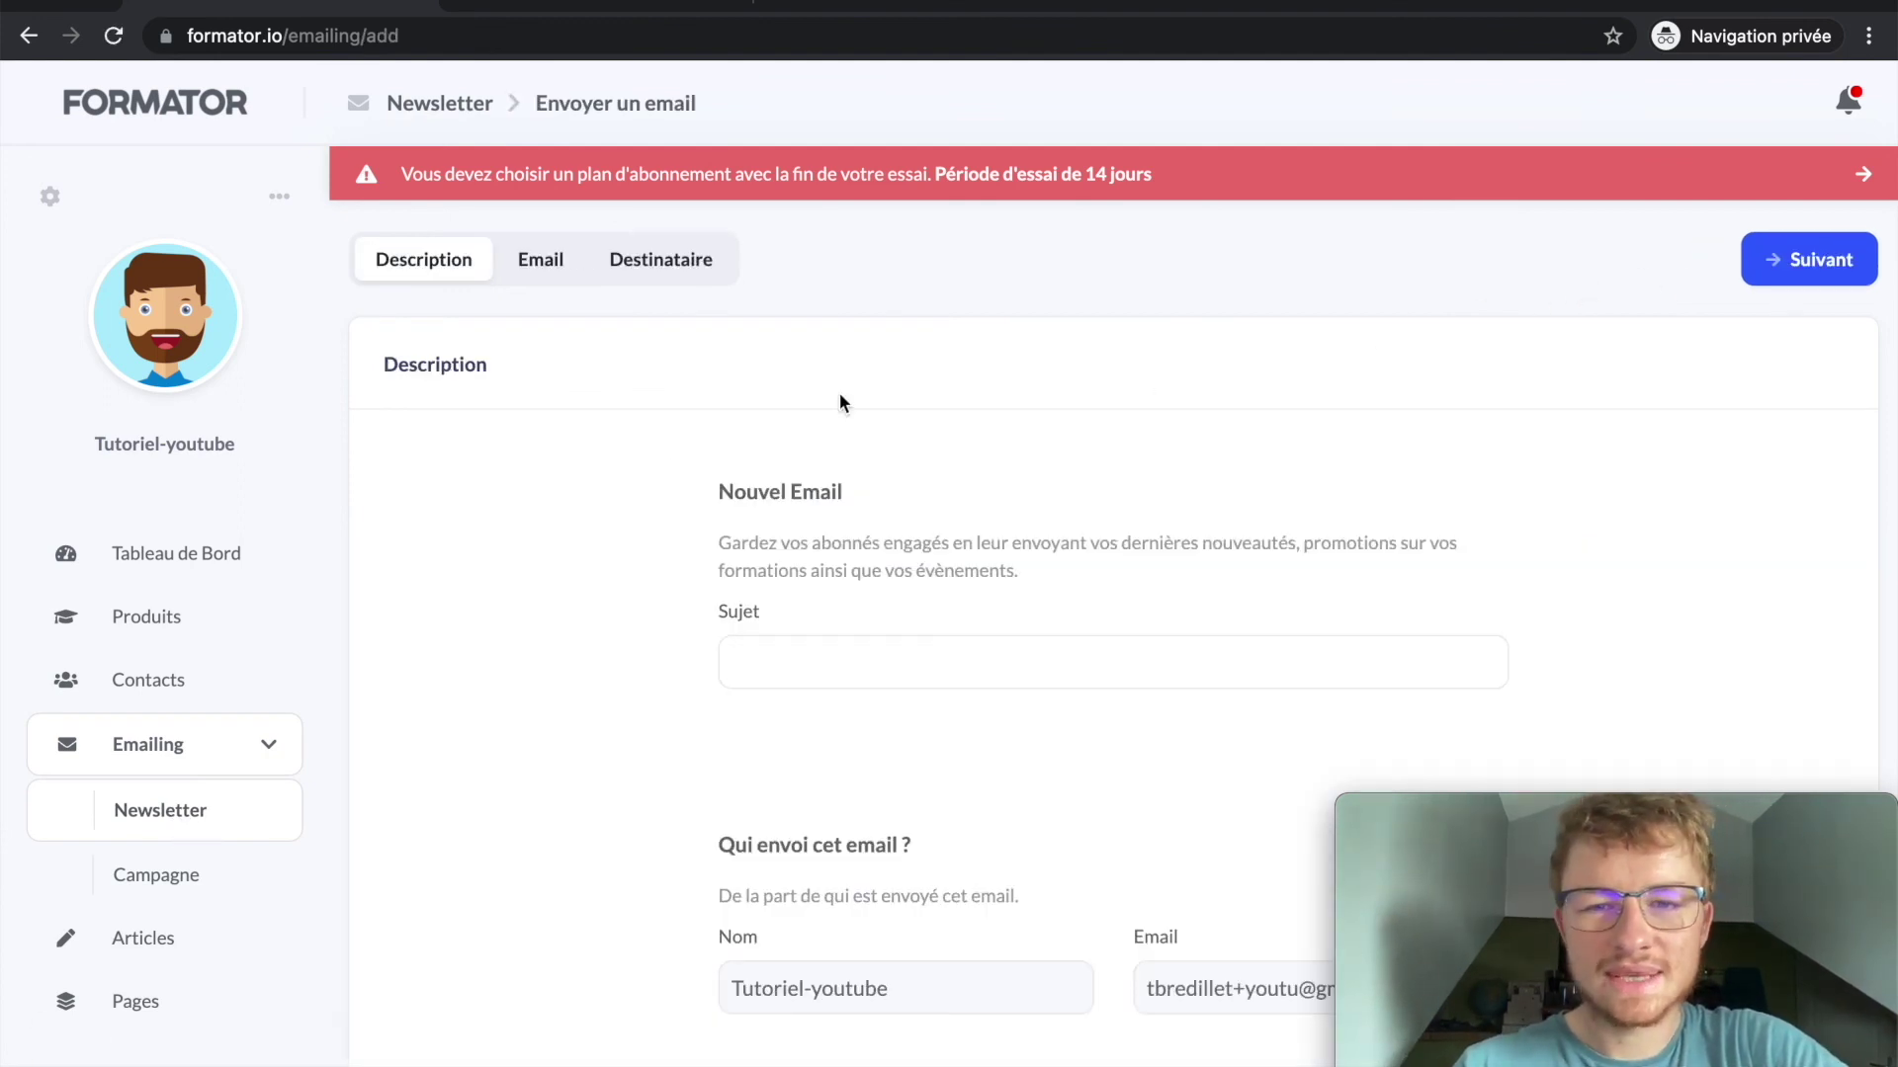
scroll(632, 459, down, 4)
scroll(630, 459, up, 4)
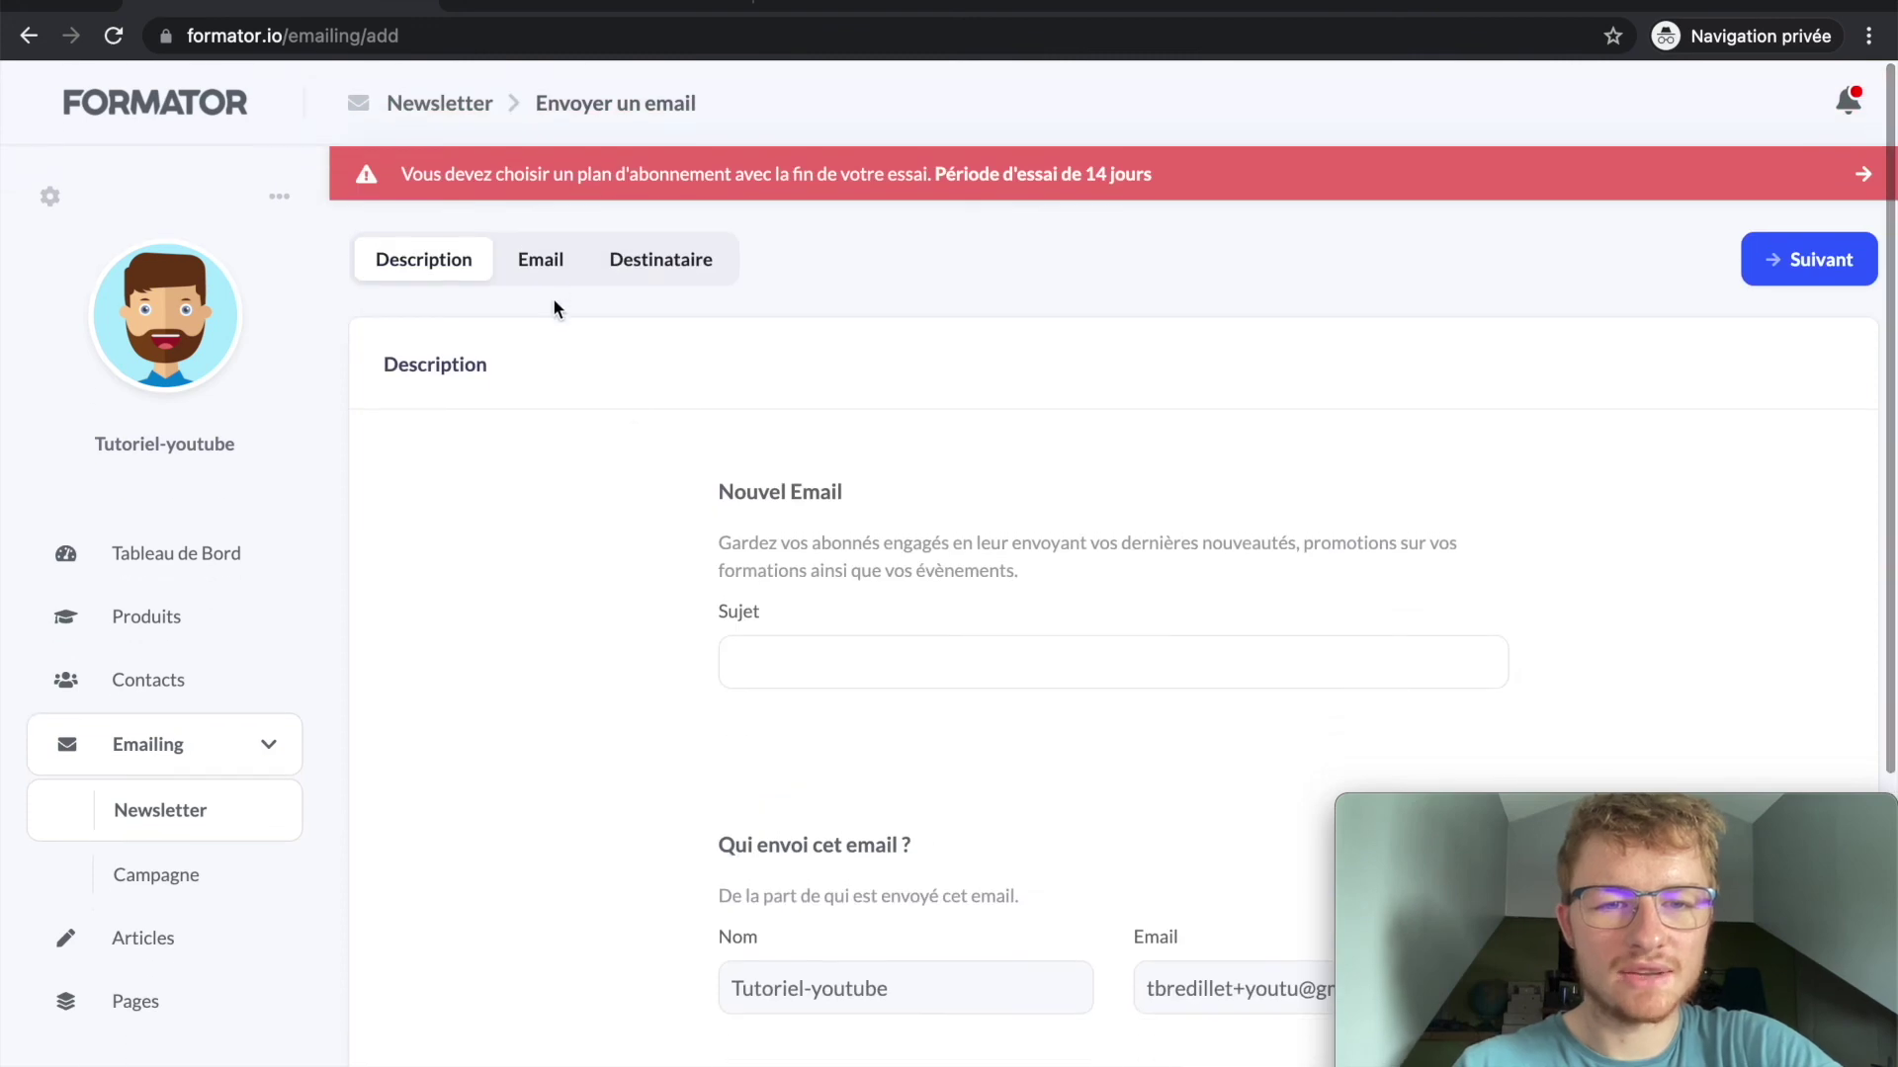
click(541, 249)
scroll(782, 651, down, 3)
click(898, 364)
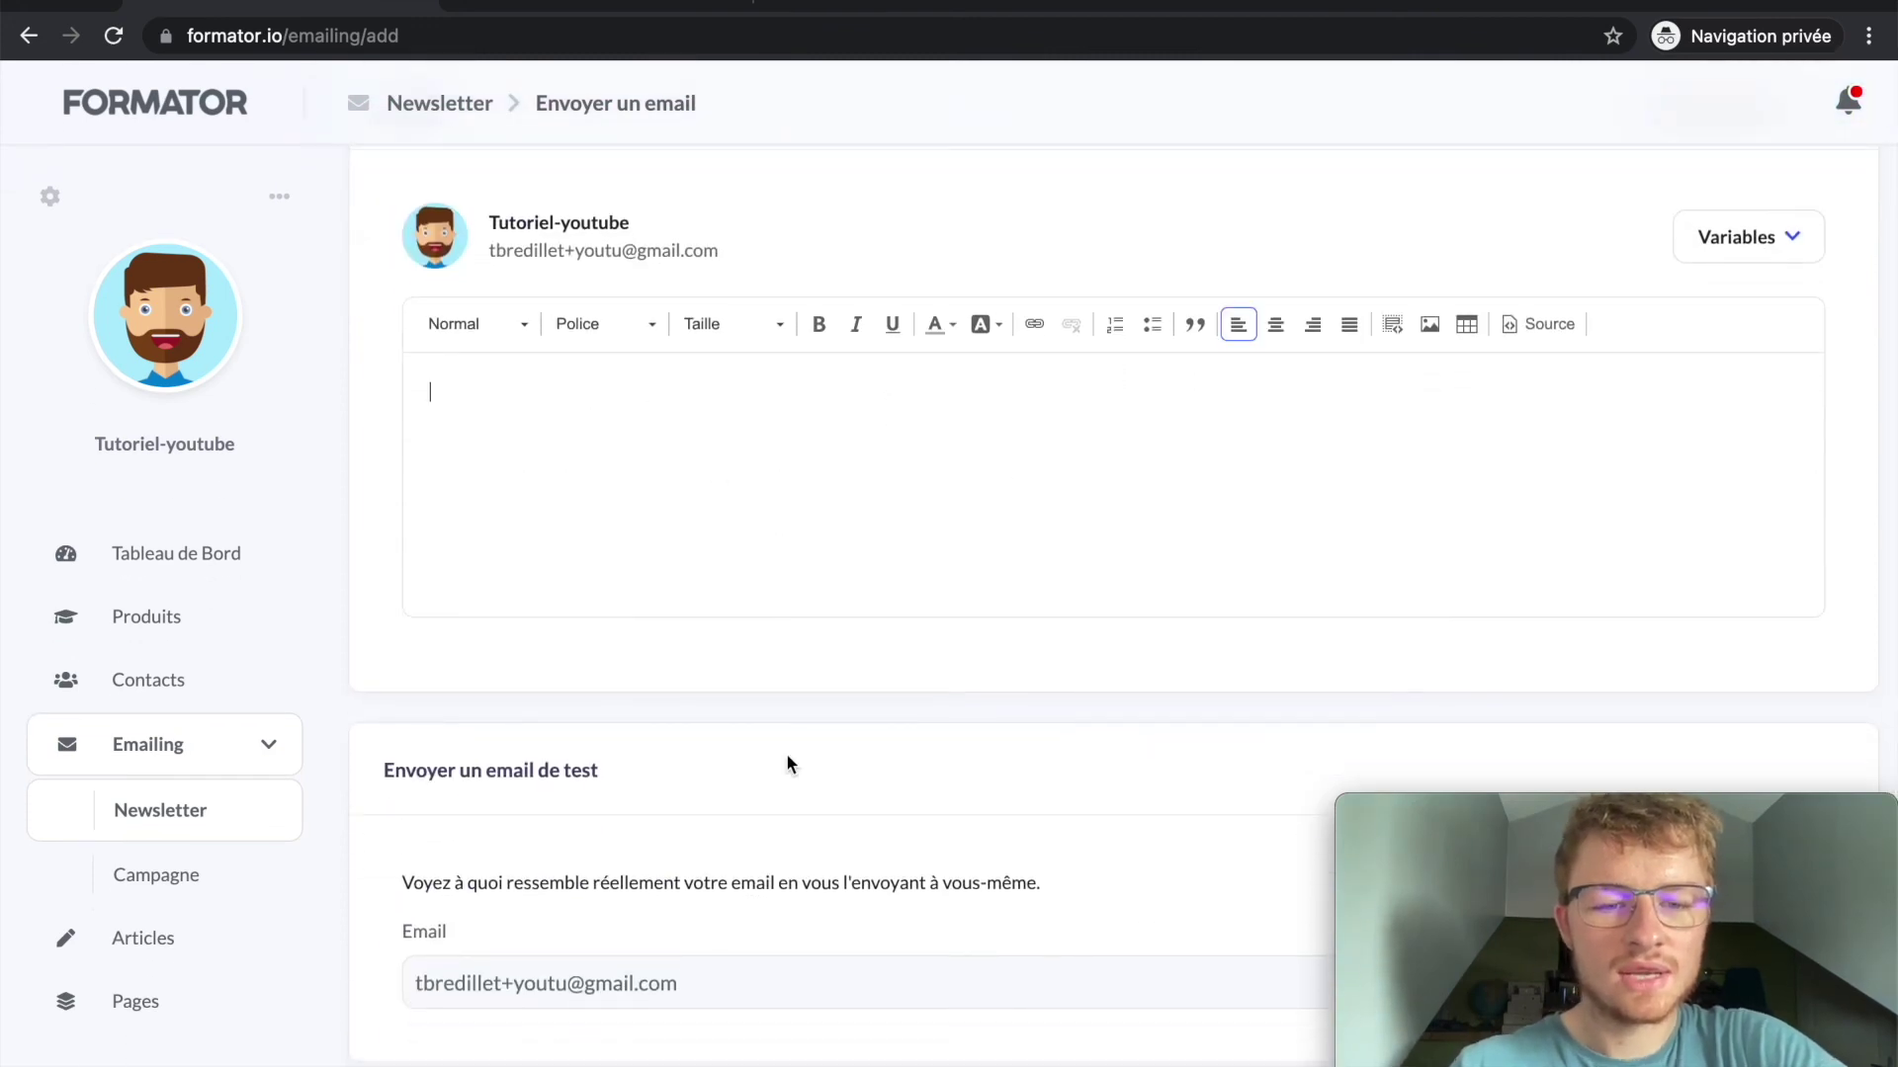
scroll(788, 757, down, 4)
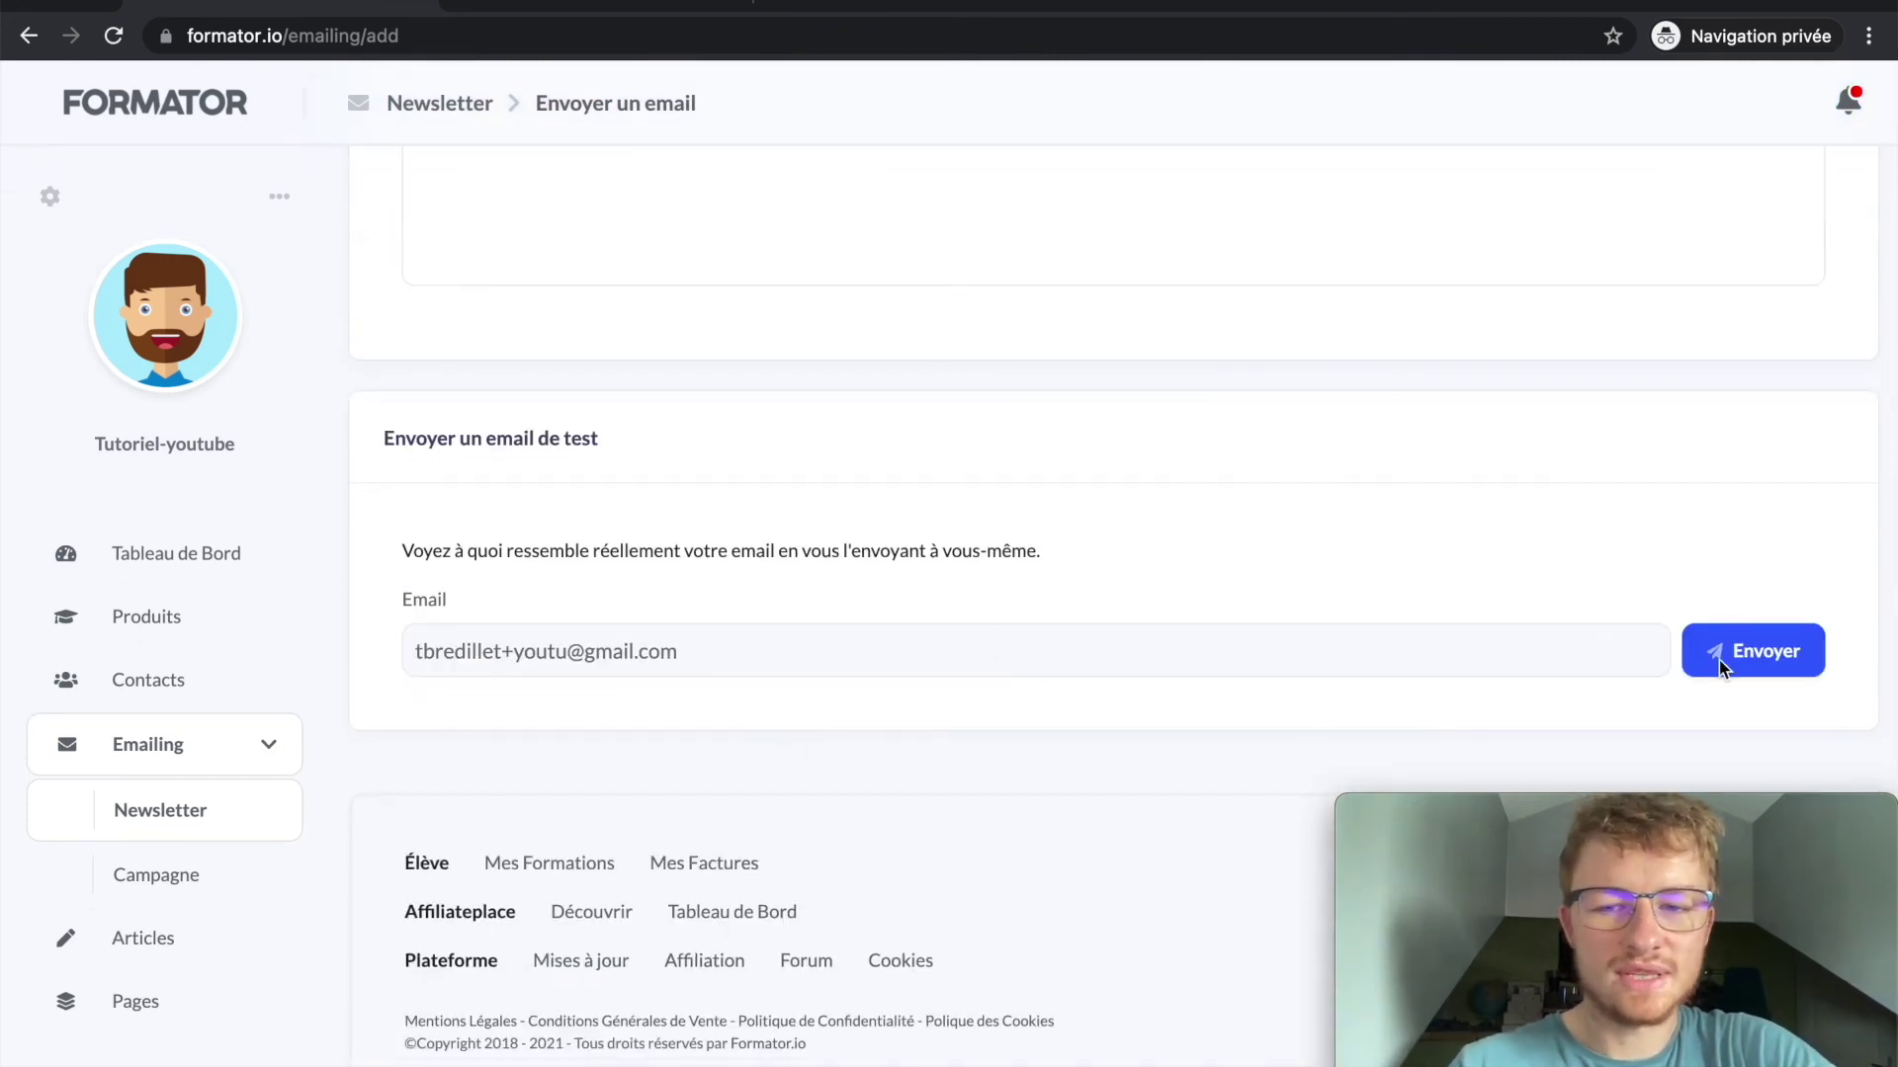
scroll(927, 561, up, 6)
scroll(750, 438, down, 2)
scroll(643, 580, up, 2)
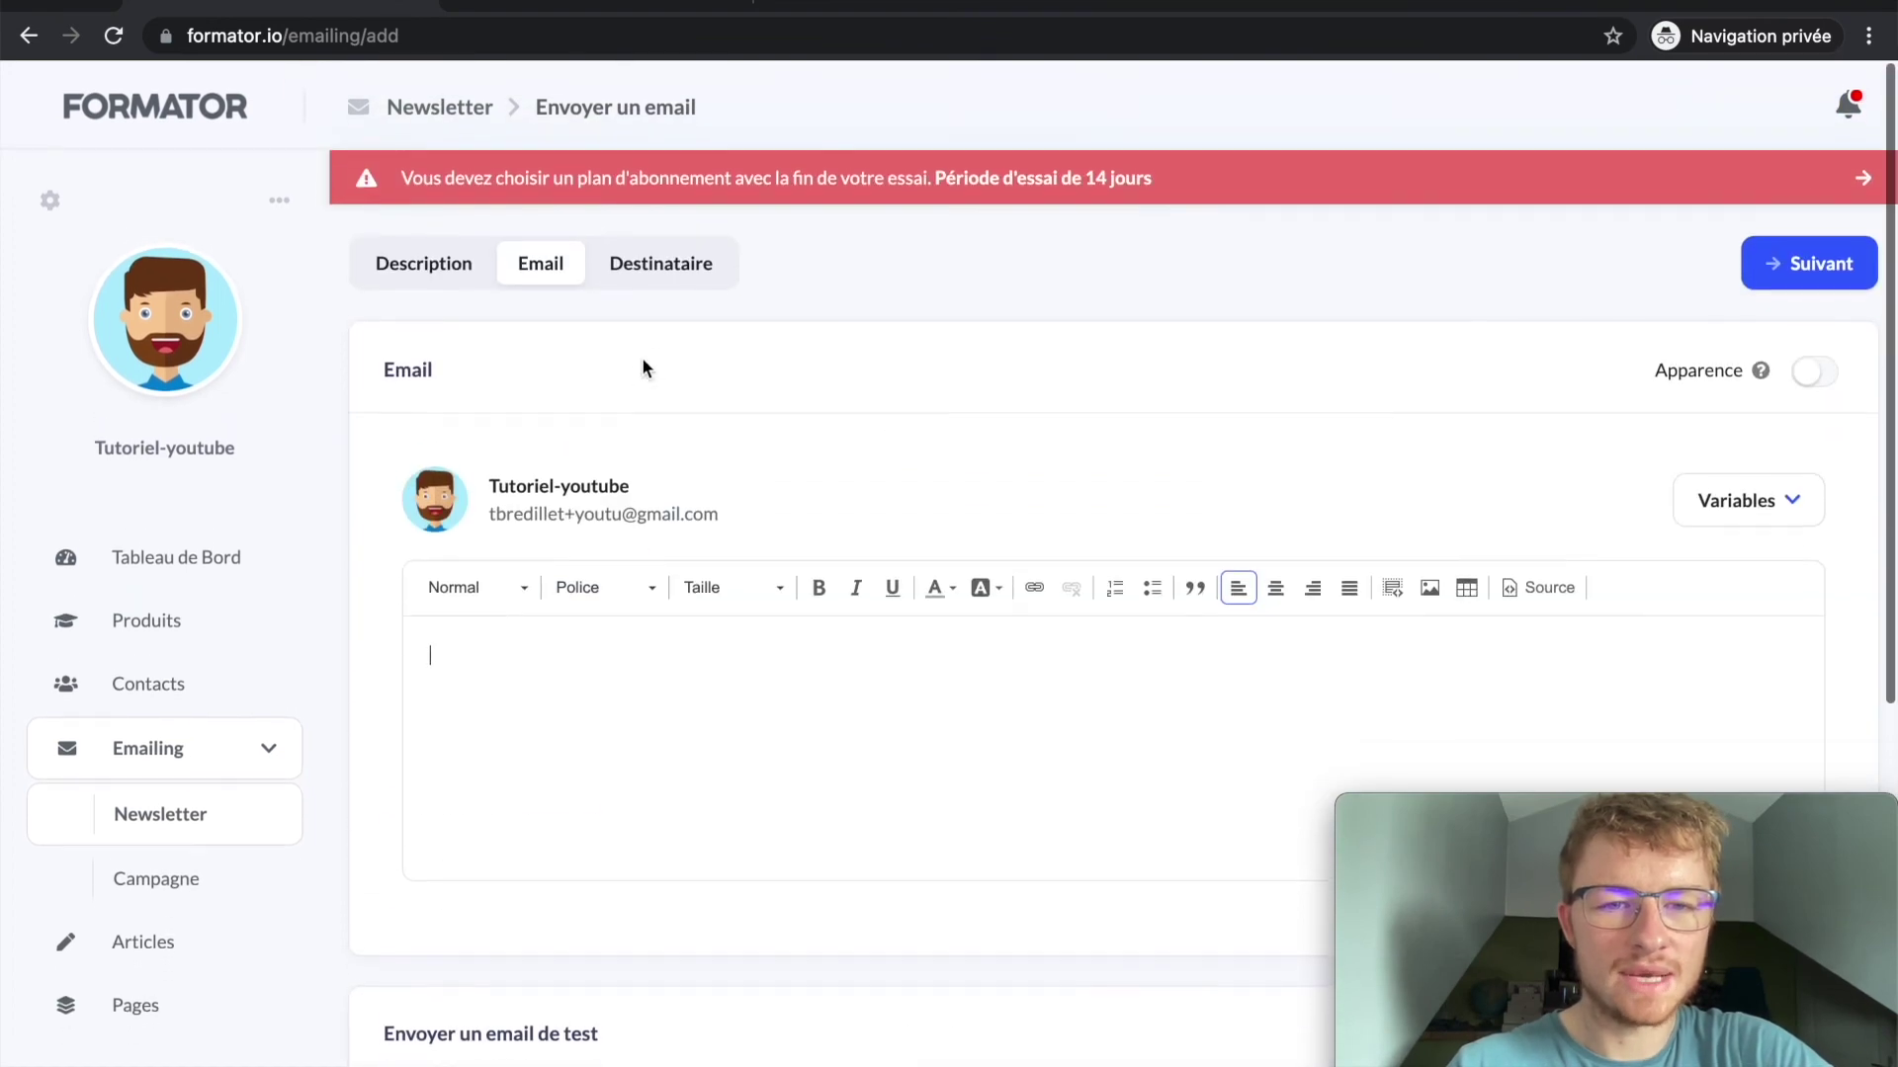
Step: Turn on Apparence and view its preview, check recipient tags, then open Réglages
click(1813, 374)
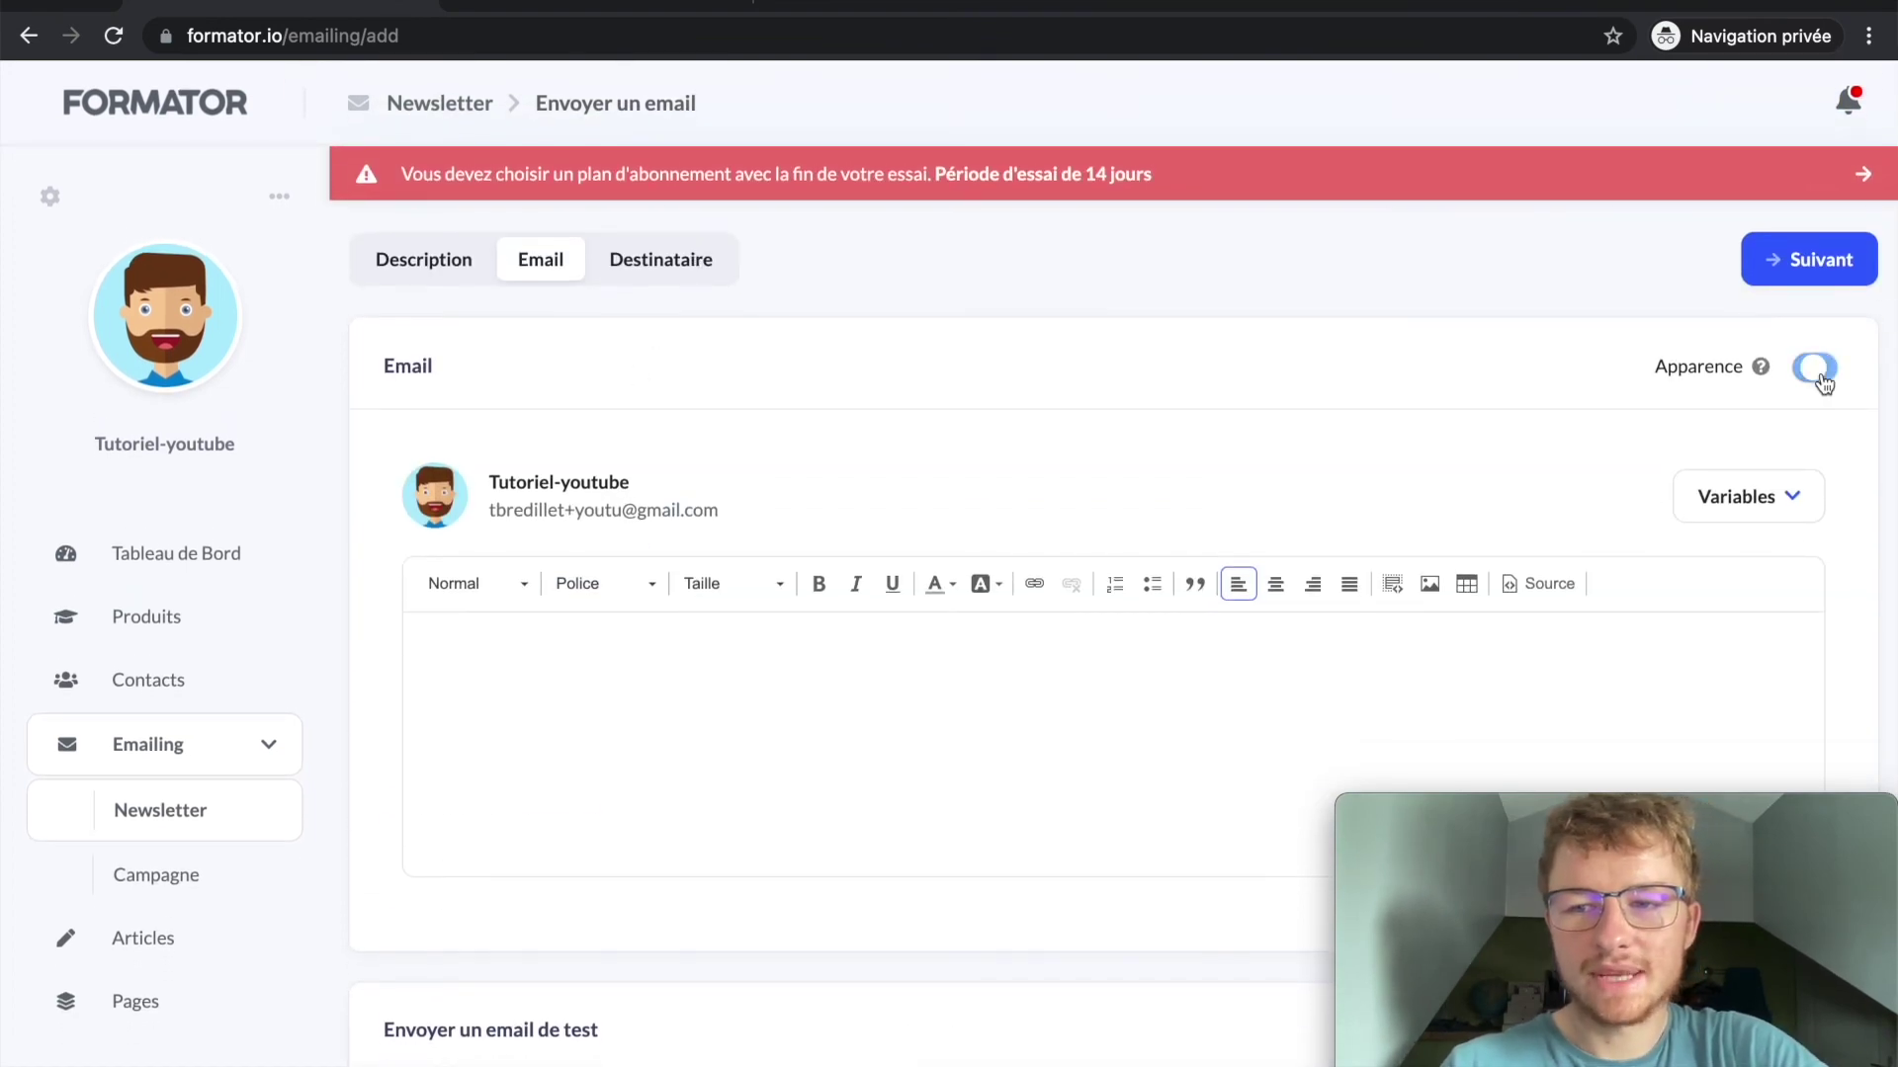
click(1760, 369)
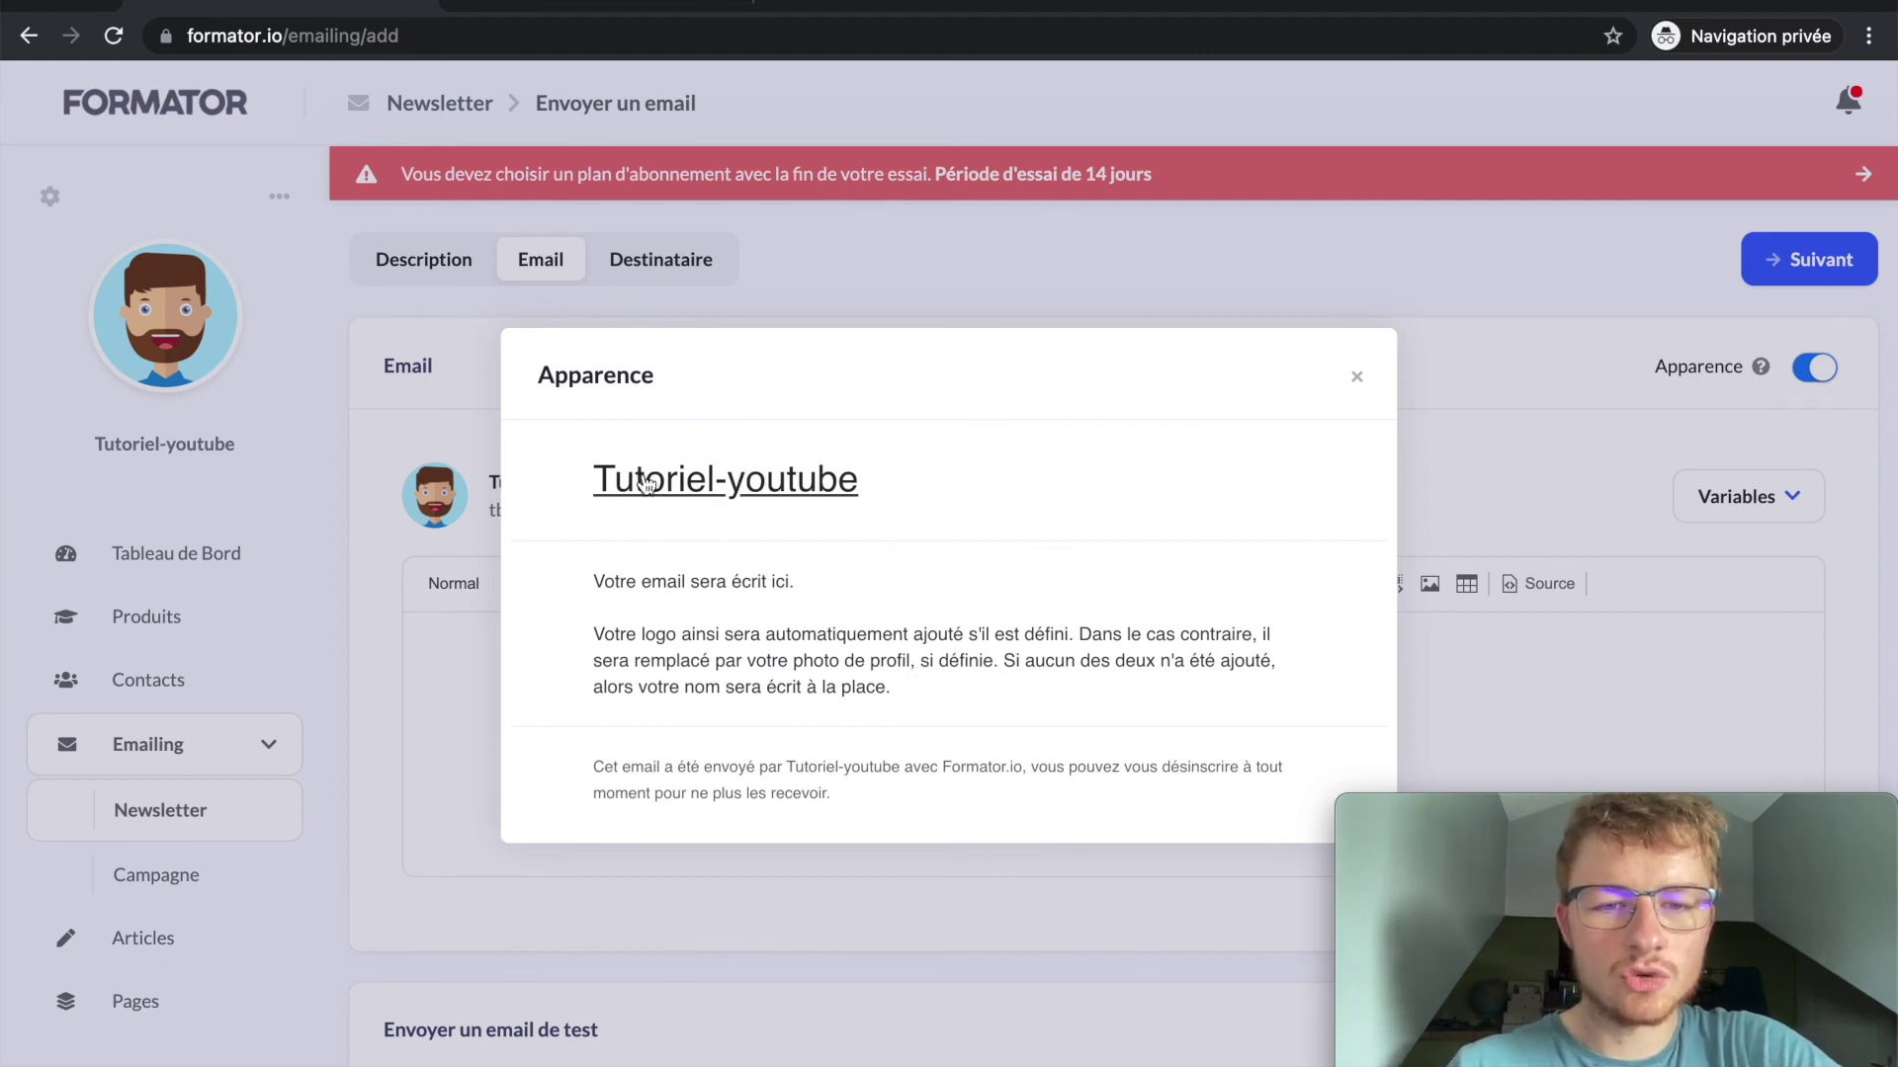
click(1355, 376)
click(607, 279)
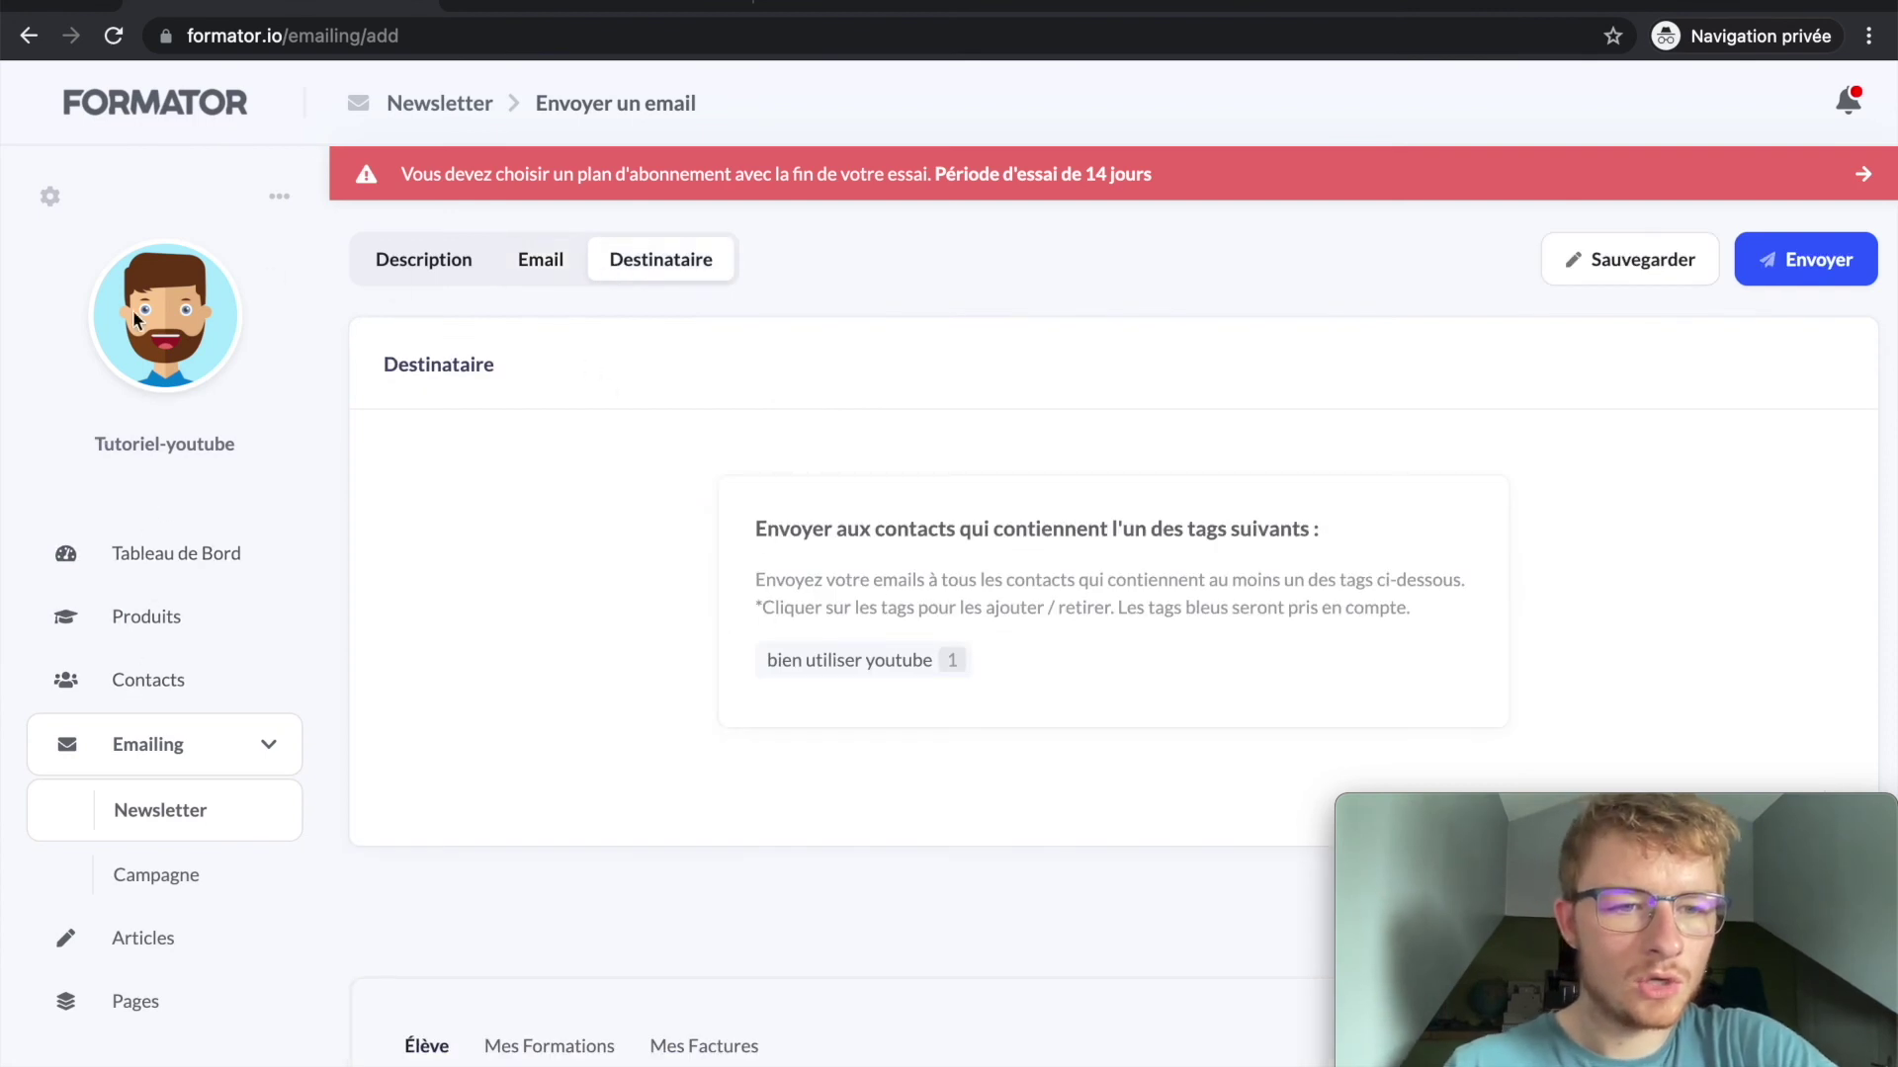
click(50, 202)
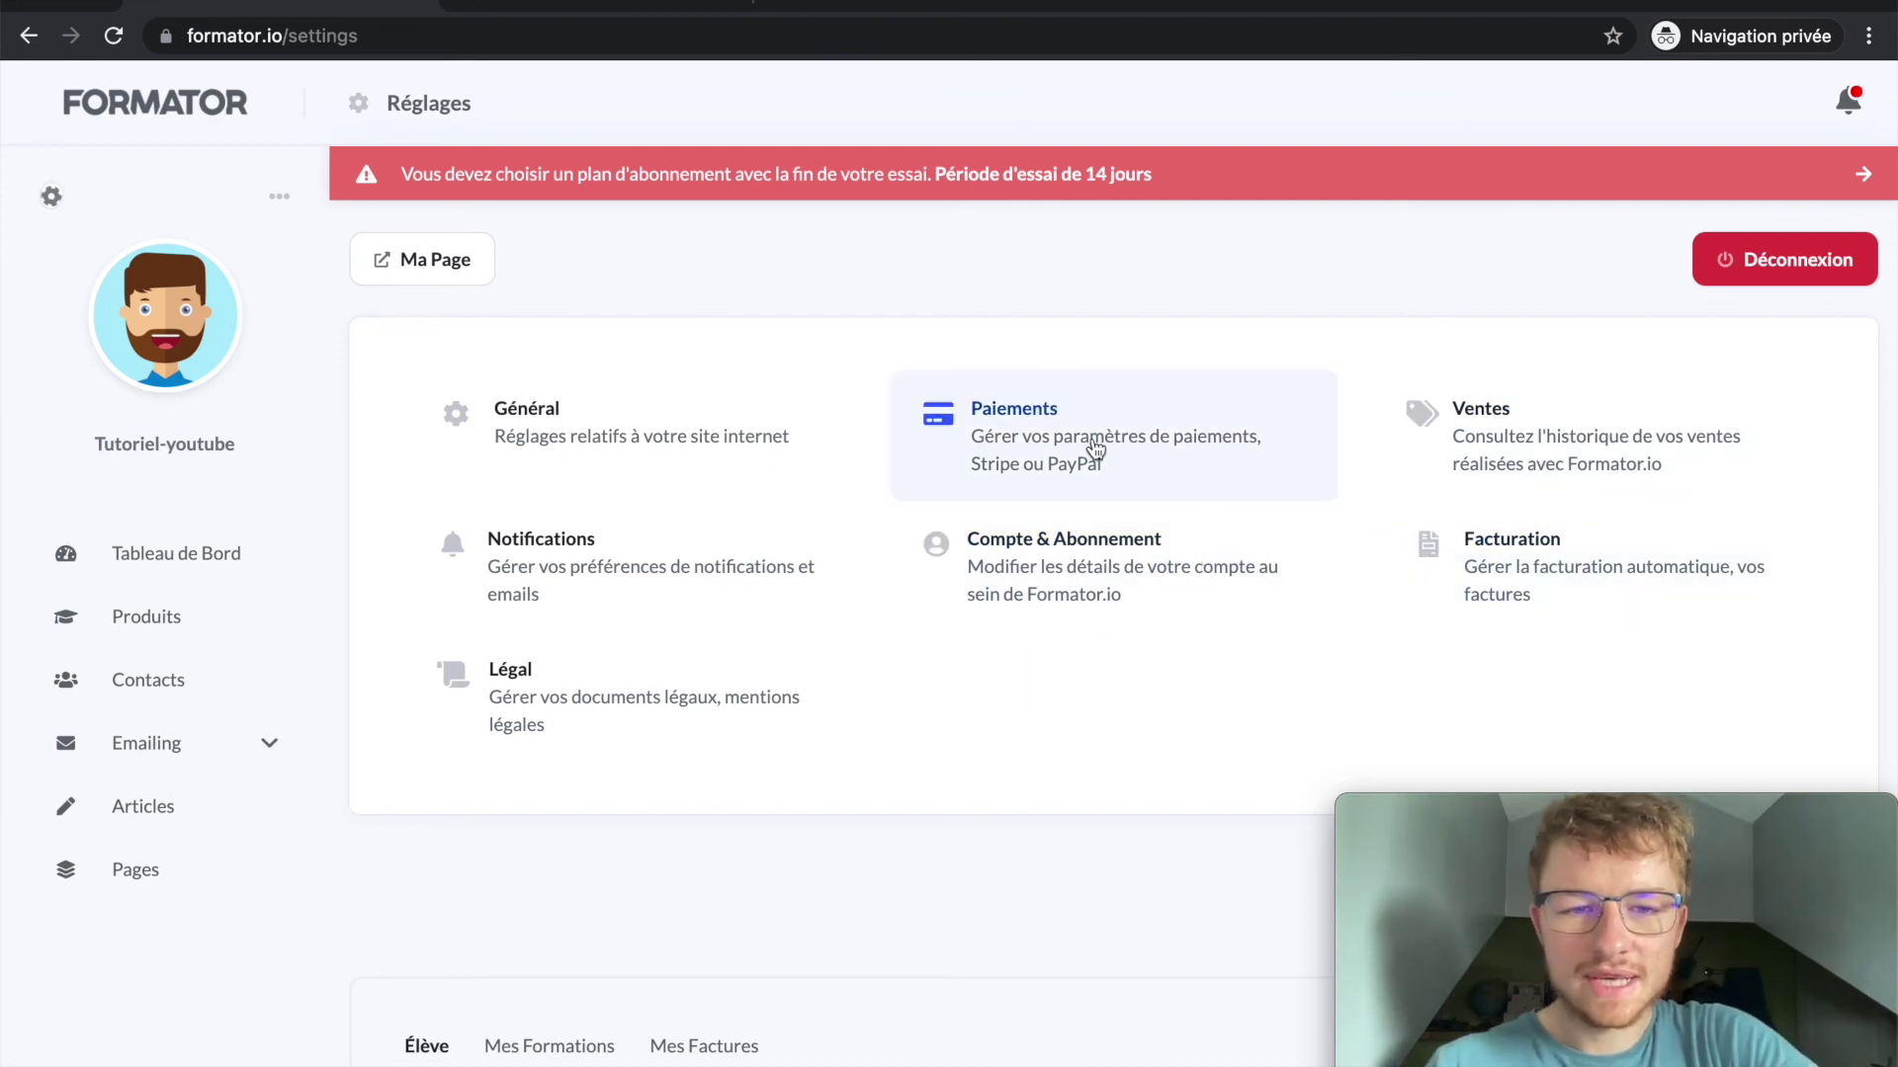
Step: Scroll through the Facturation sections, from Coordonnées Professionnelles to Documents légaux, then return to the dashboard
click(1433, 571)
scroll(856, 597, down, 4)
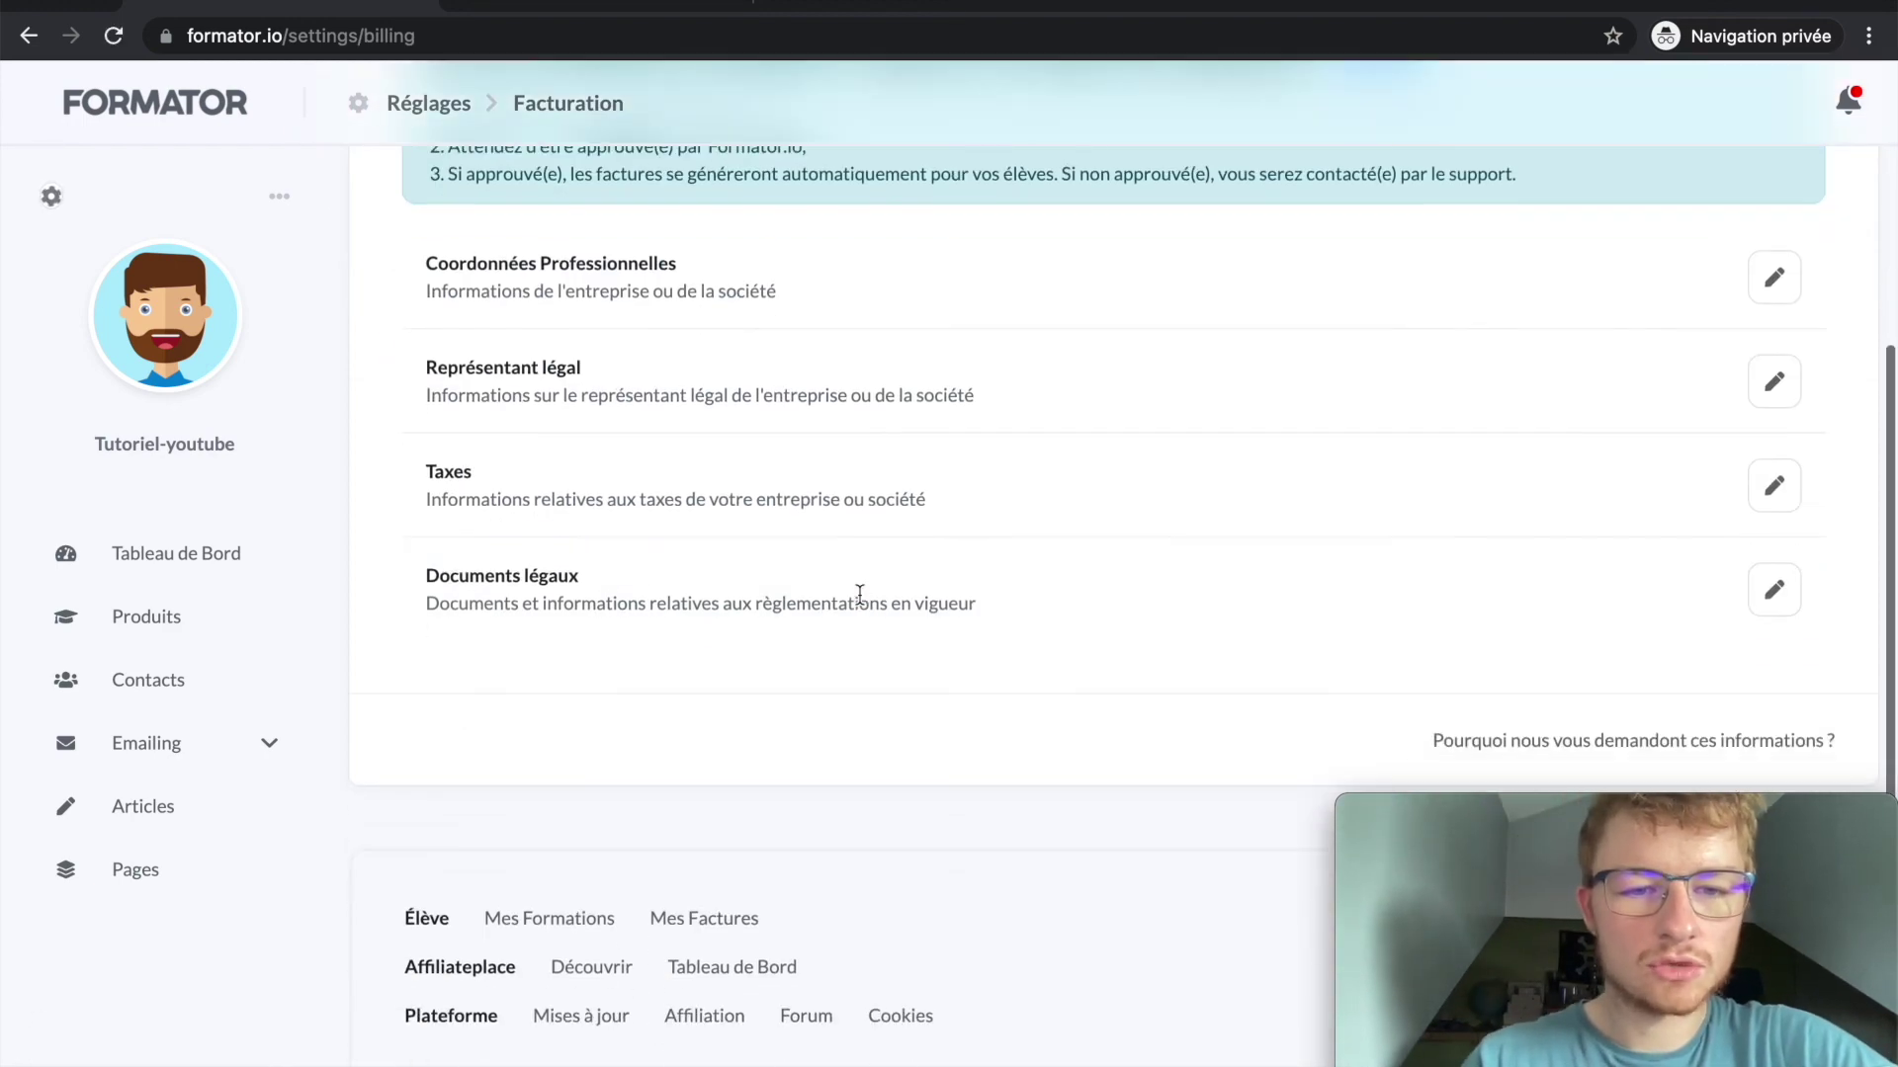
scroll(859, 593, up, 3)
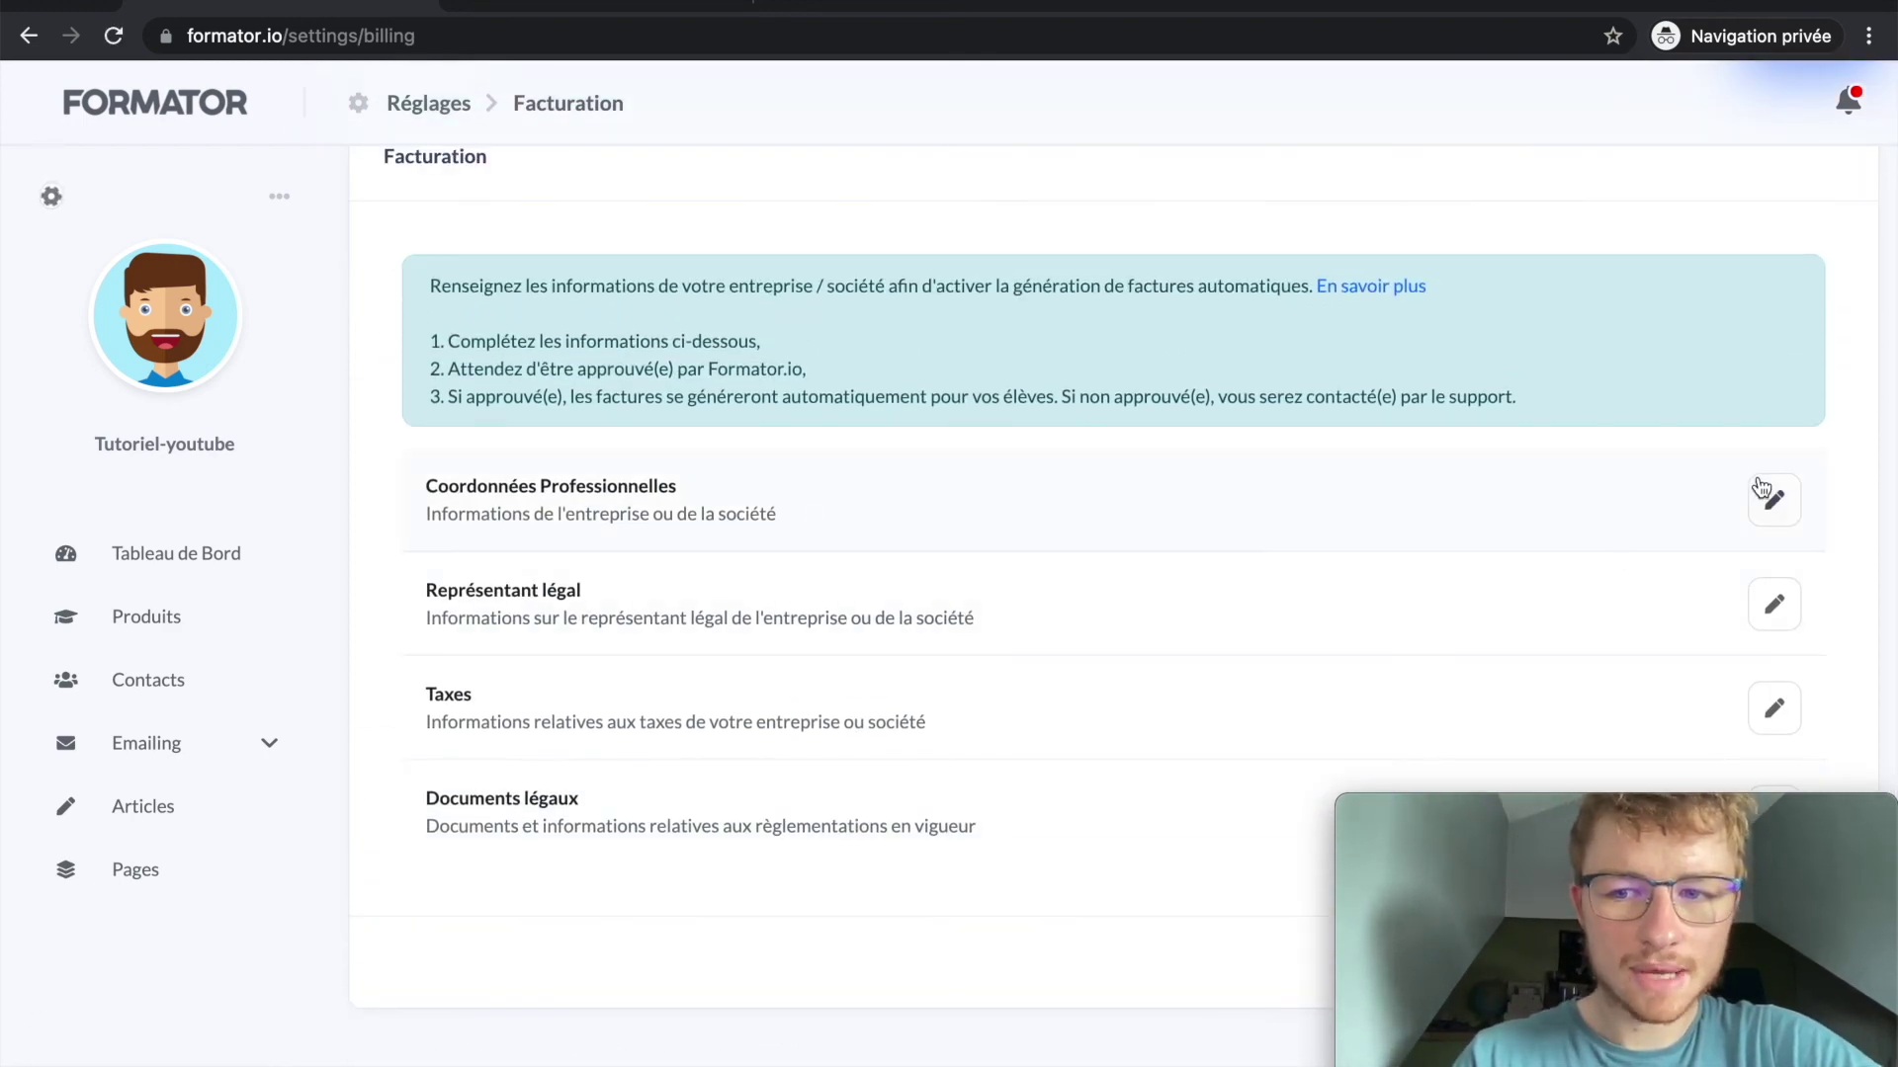
scroll(981, 442, down, 2)
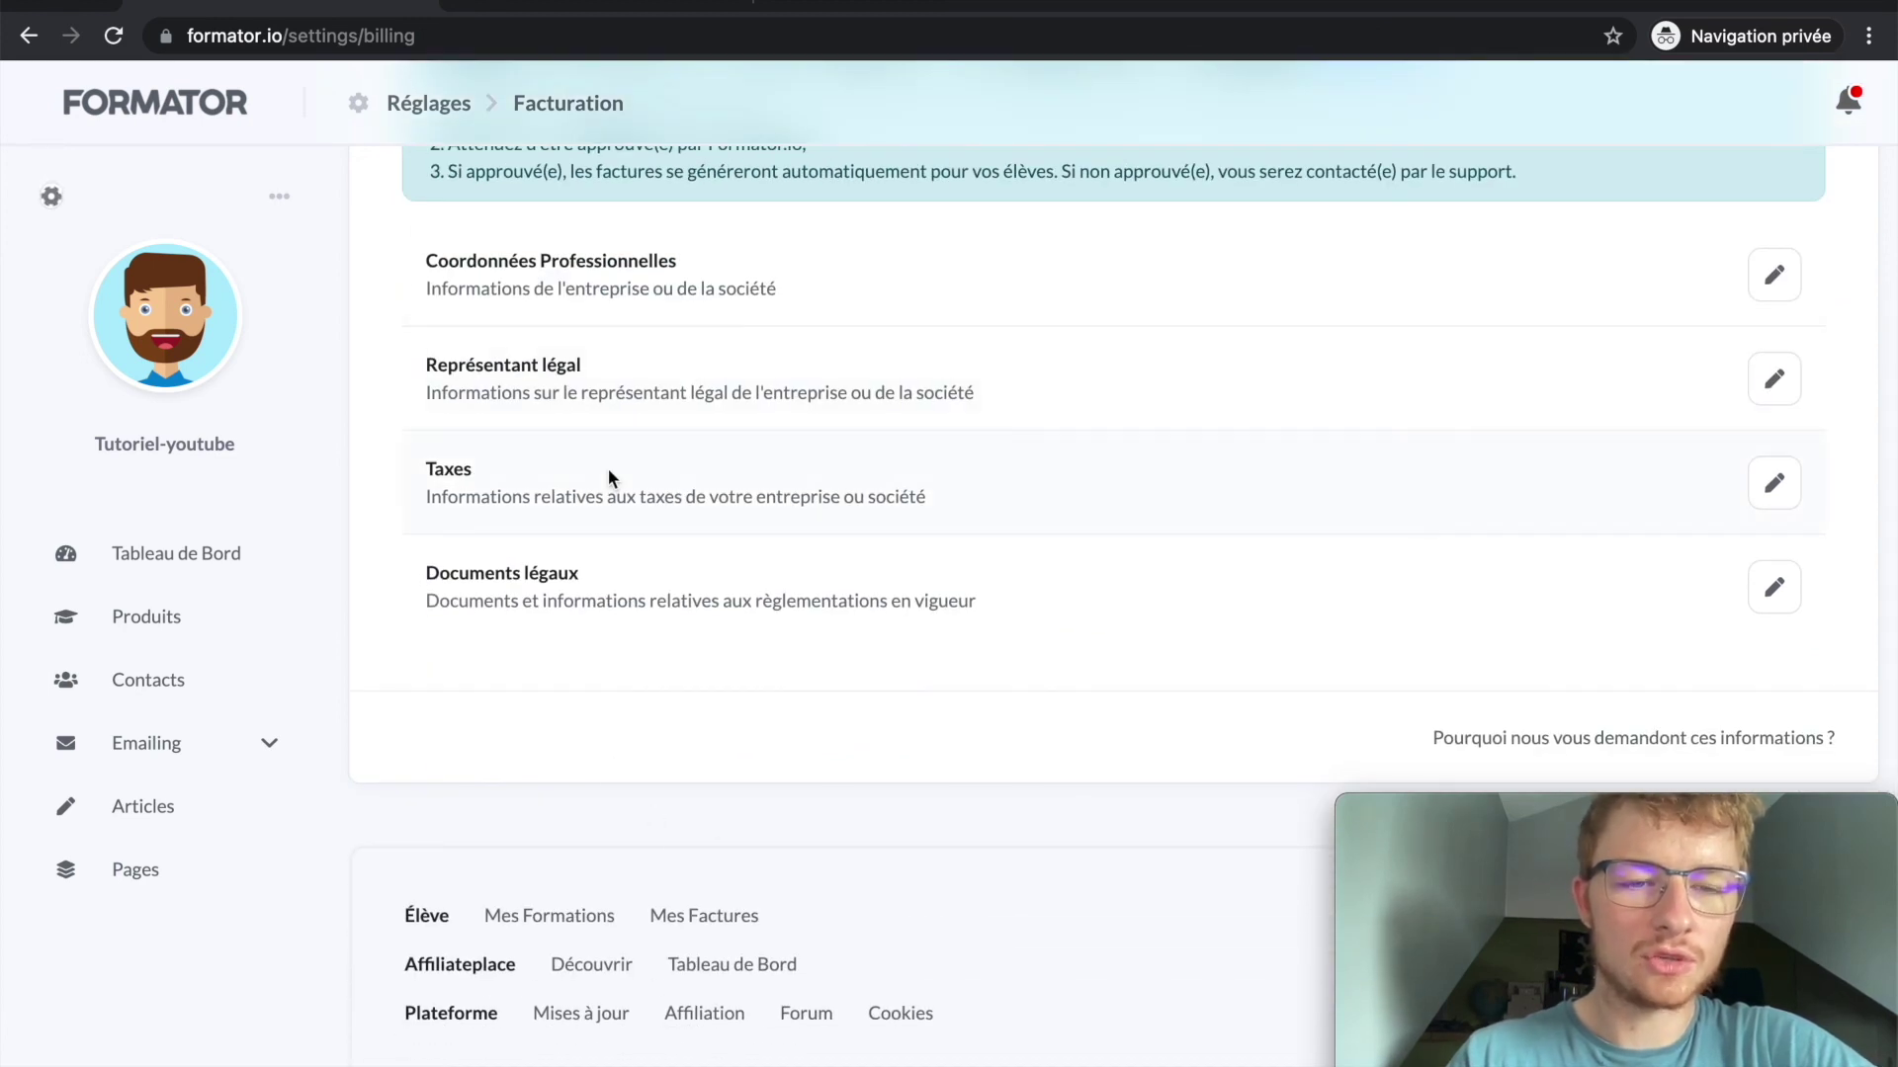
scroll(608, 468, up, 5)
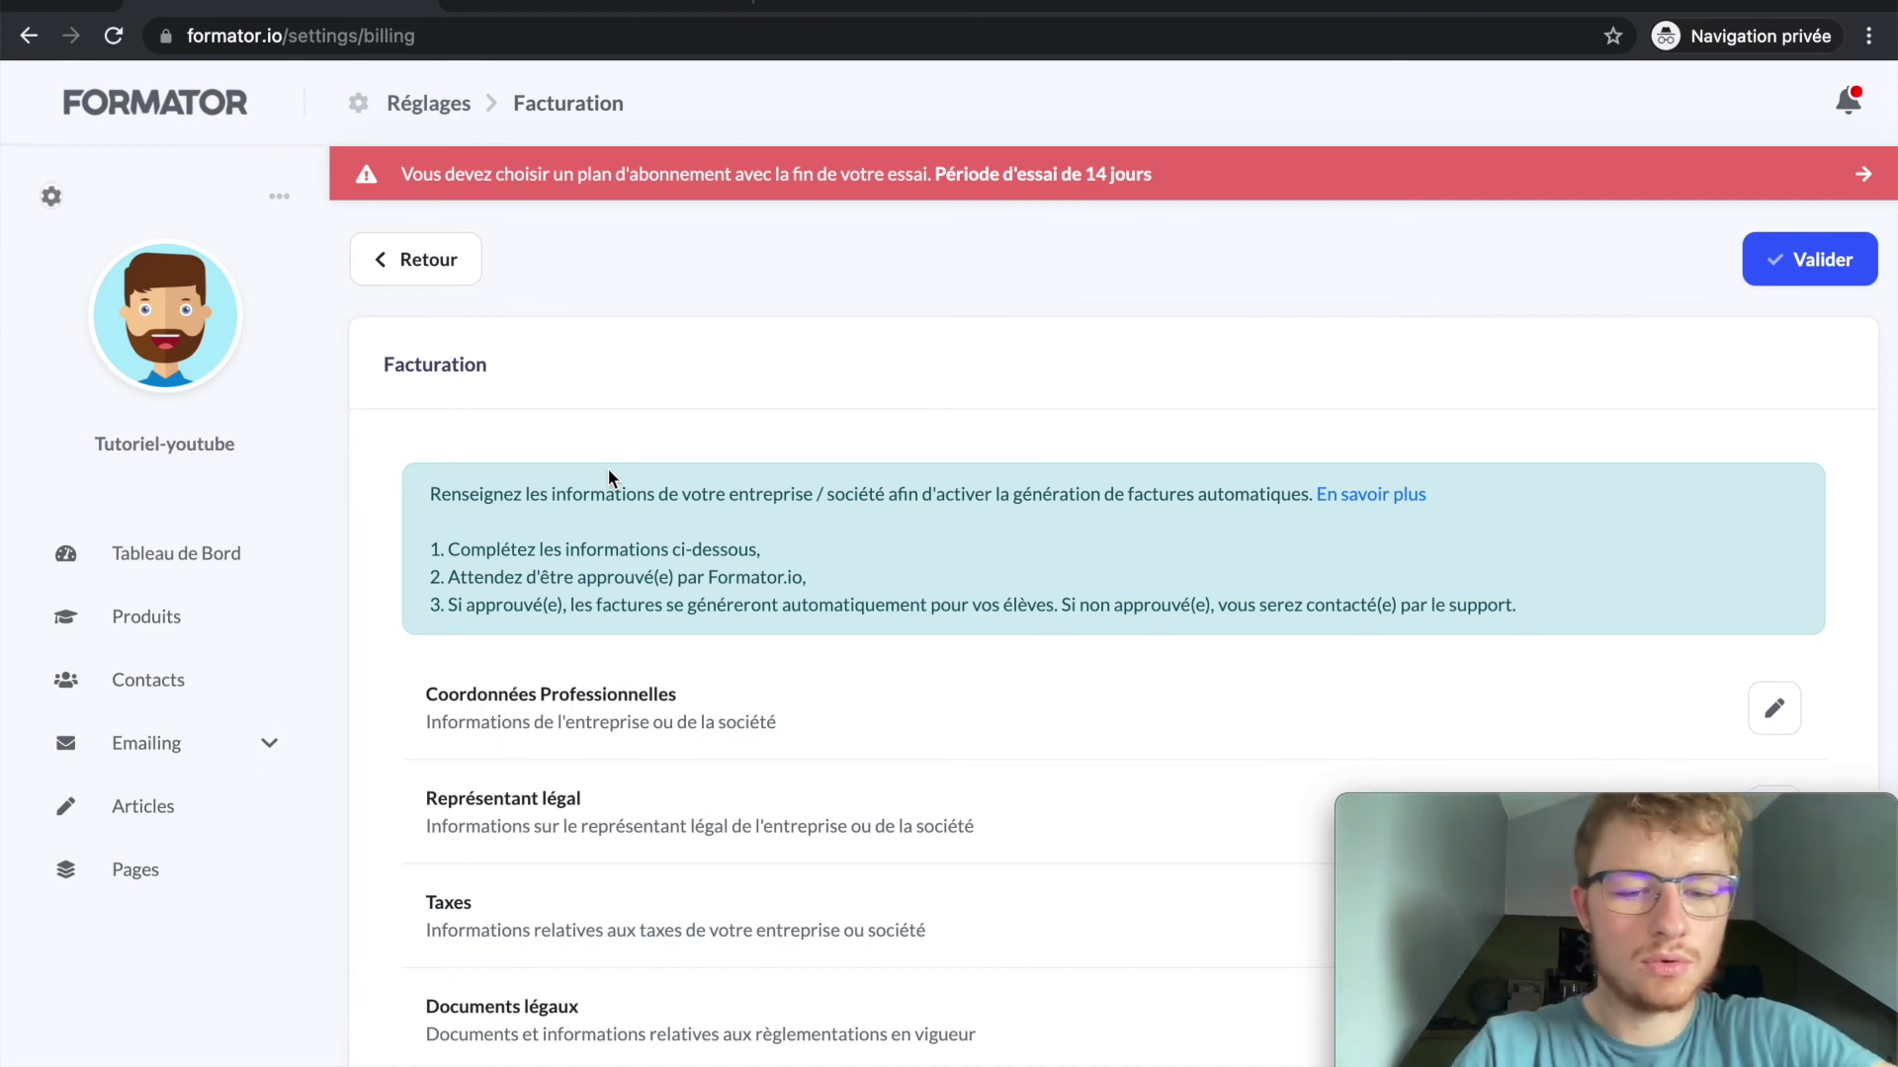
scroll(573, 738, down, 2)
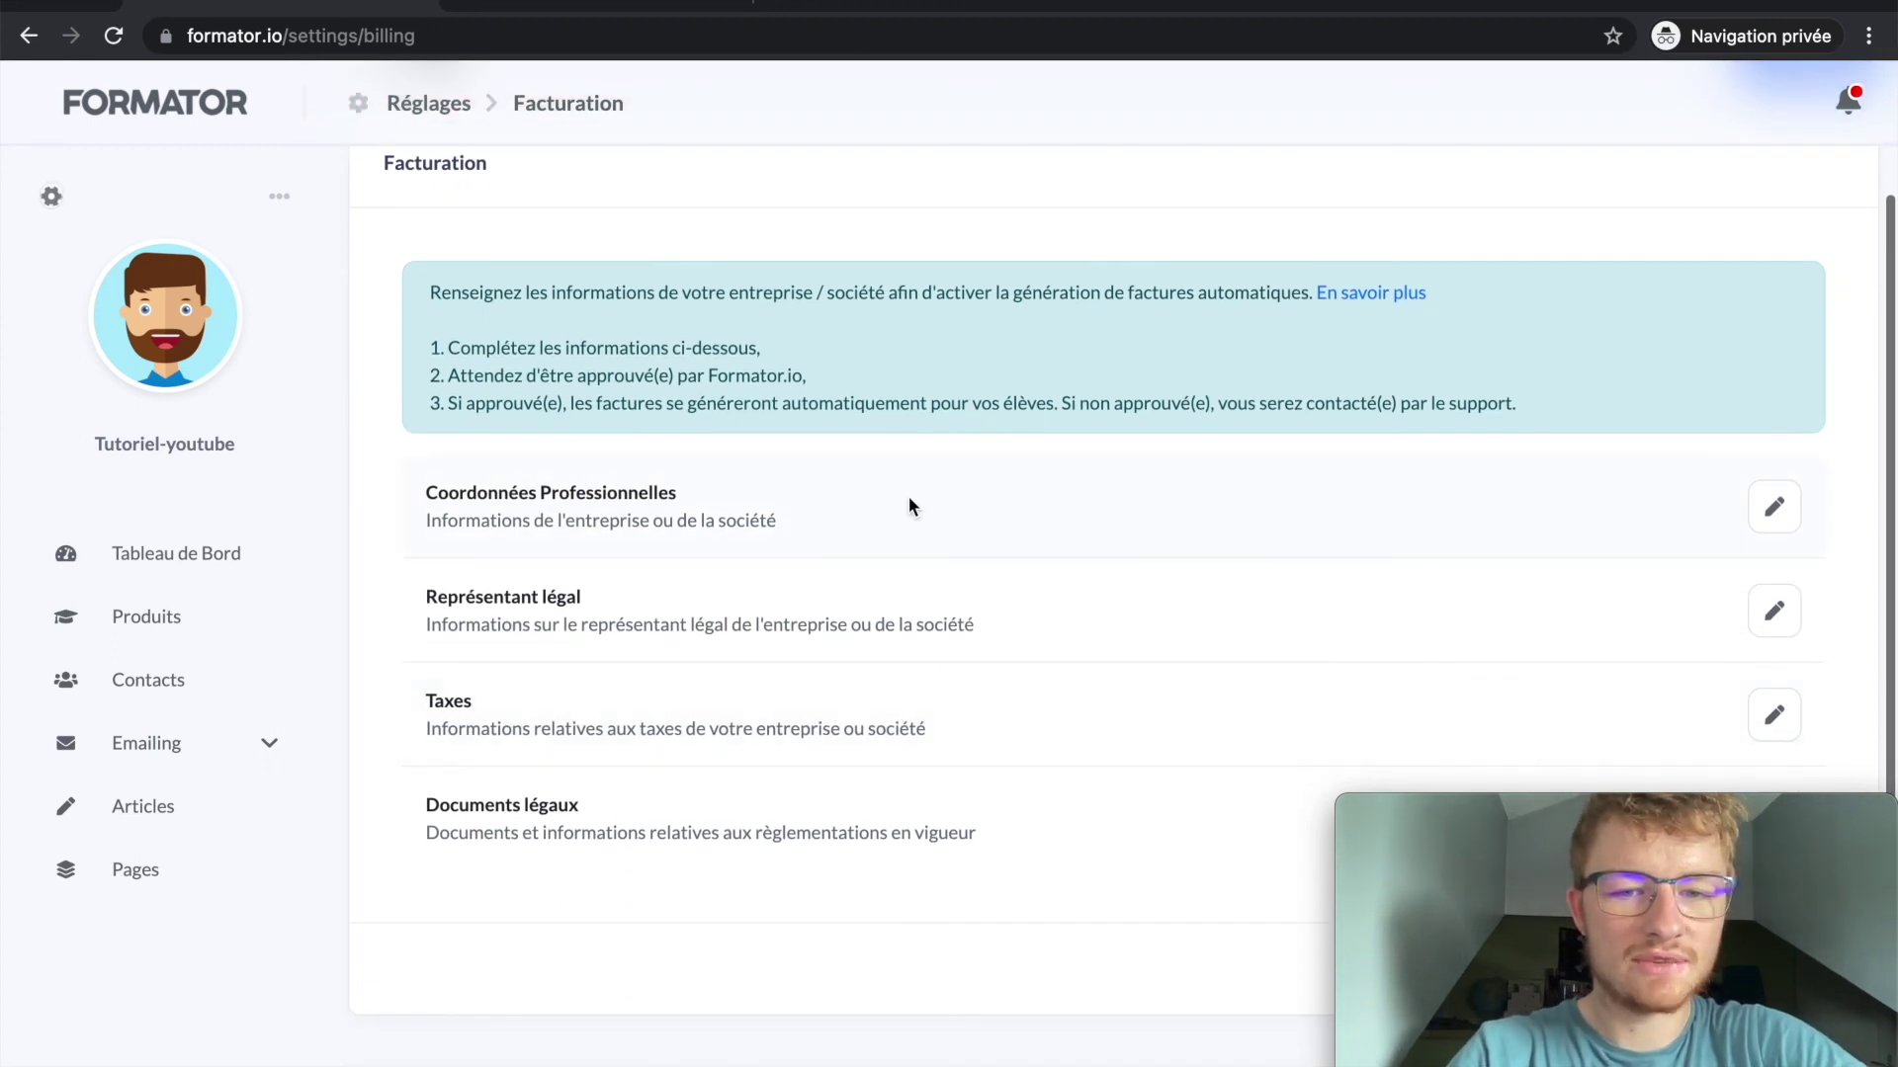
scroll(910, 504, up, 2)
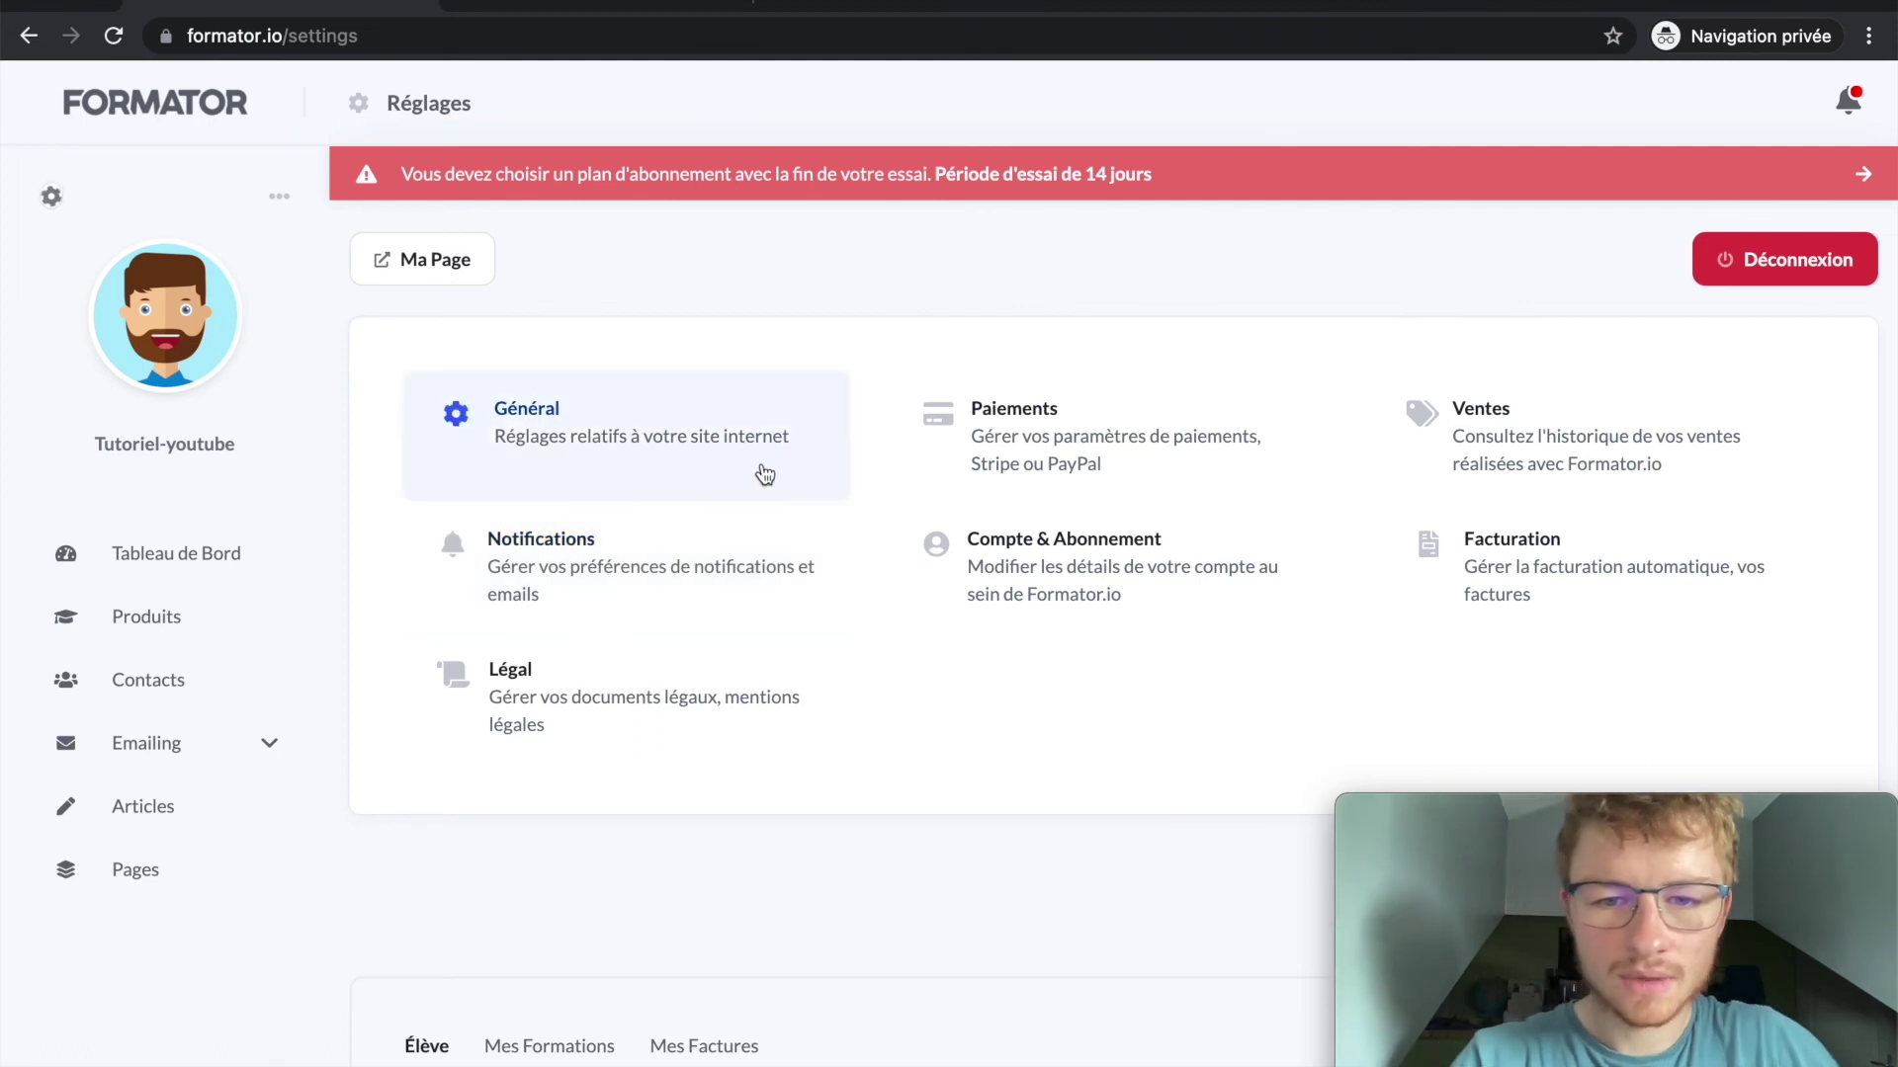
click(165, 545)
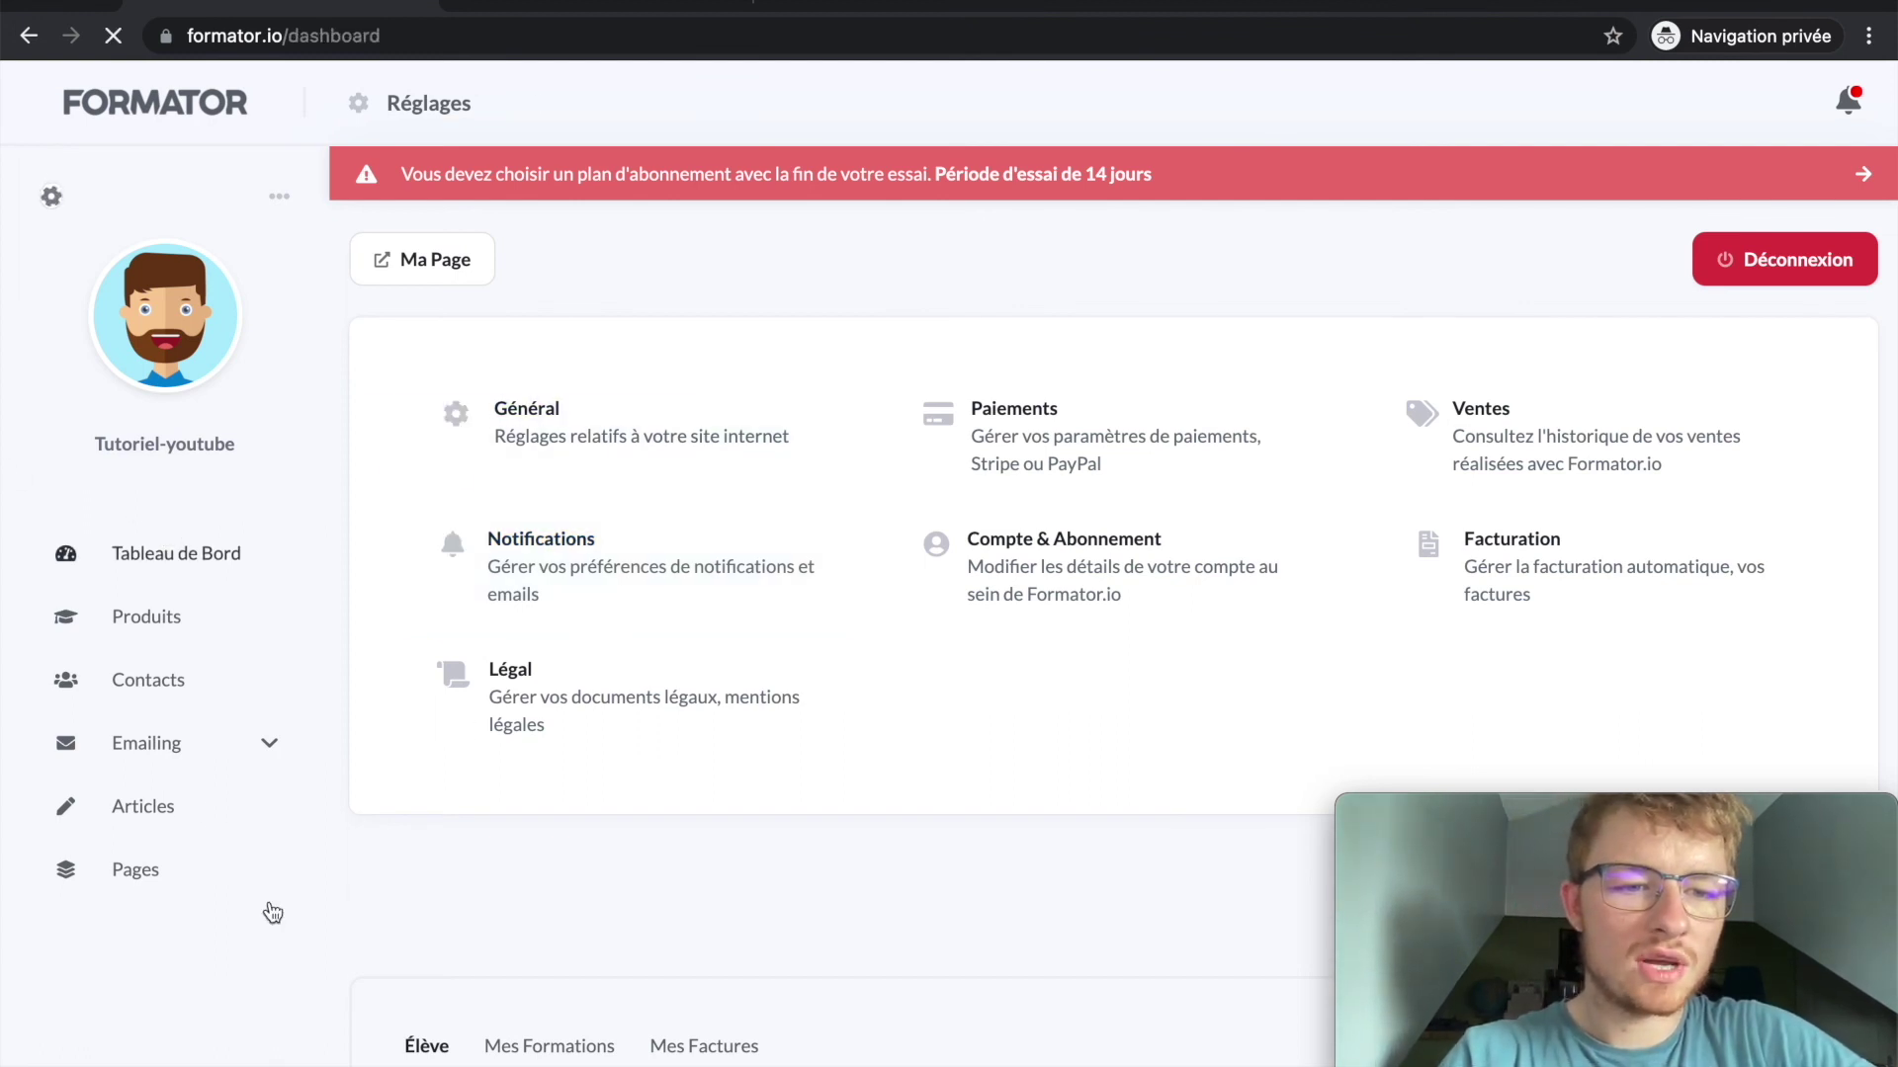
scroll(580, 671, down, 10)
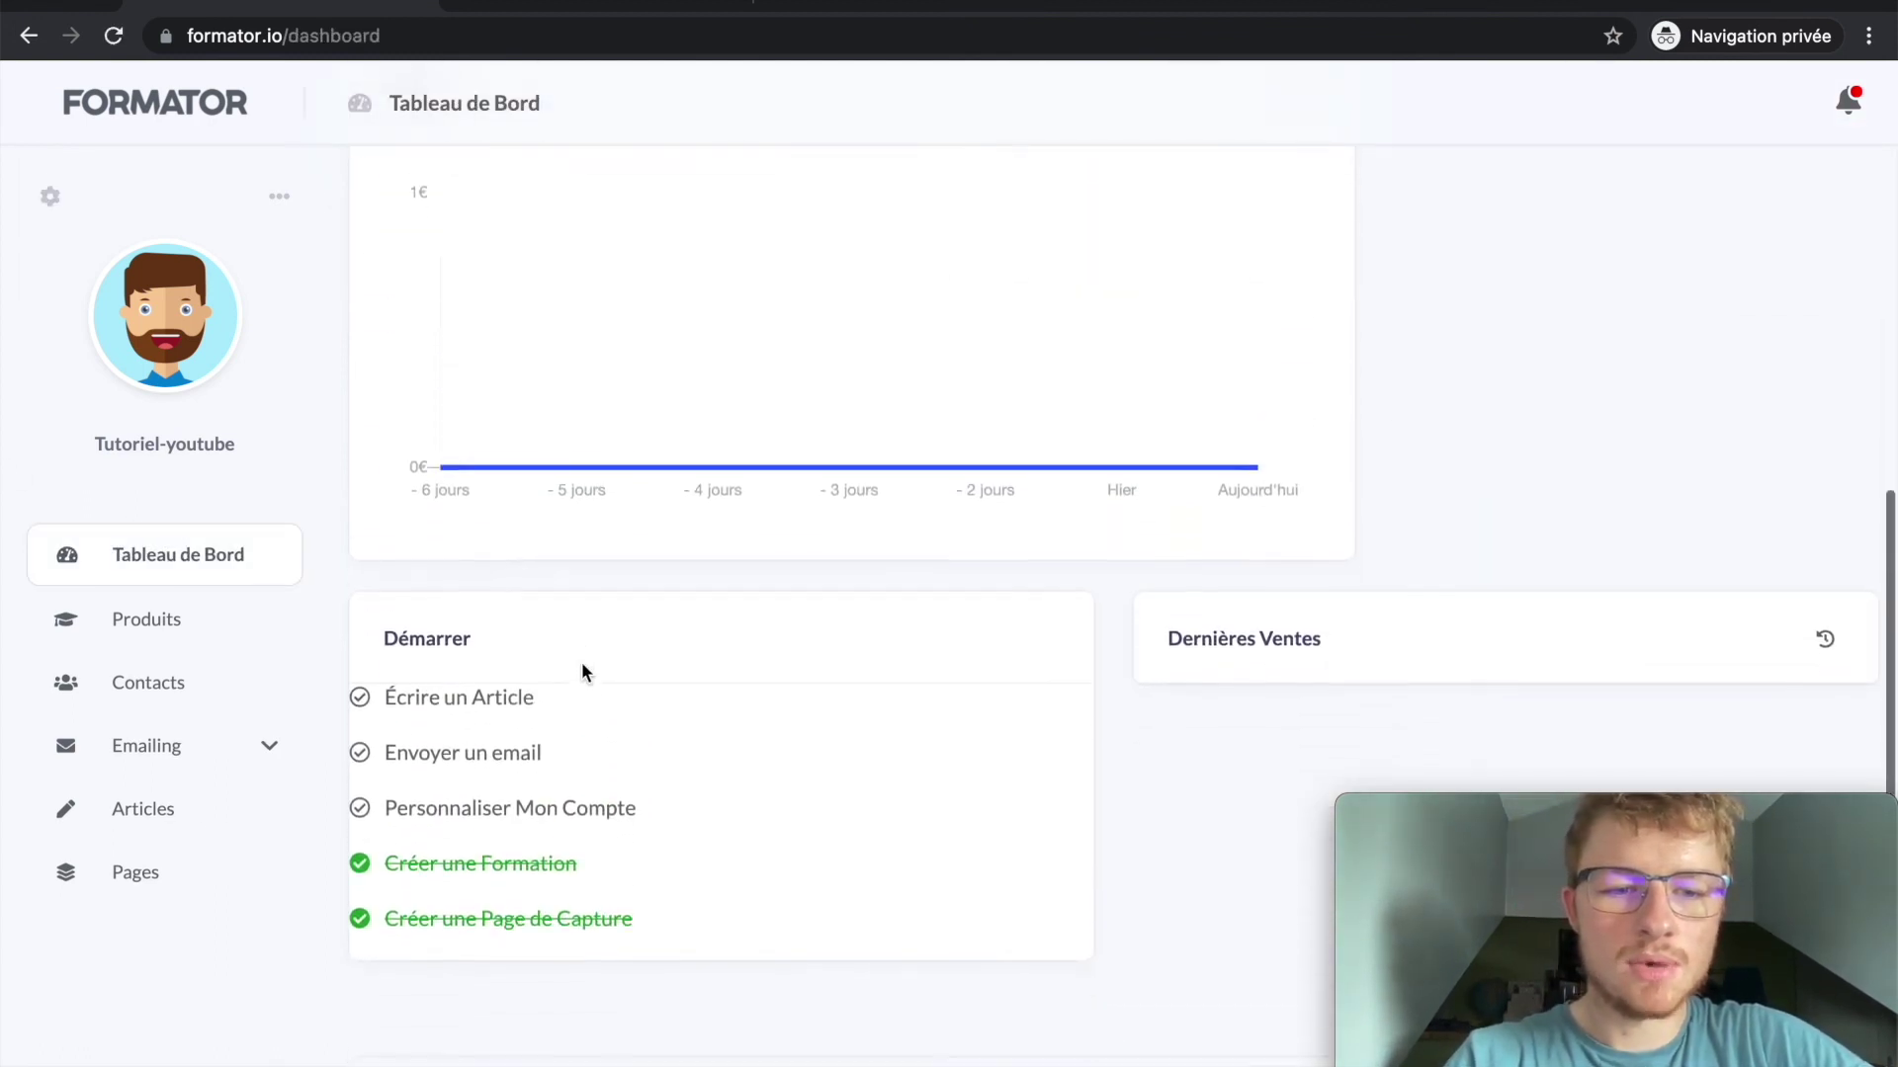
scroll(541, 415, up, 10)
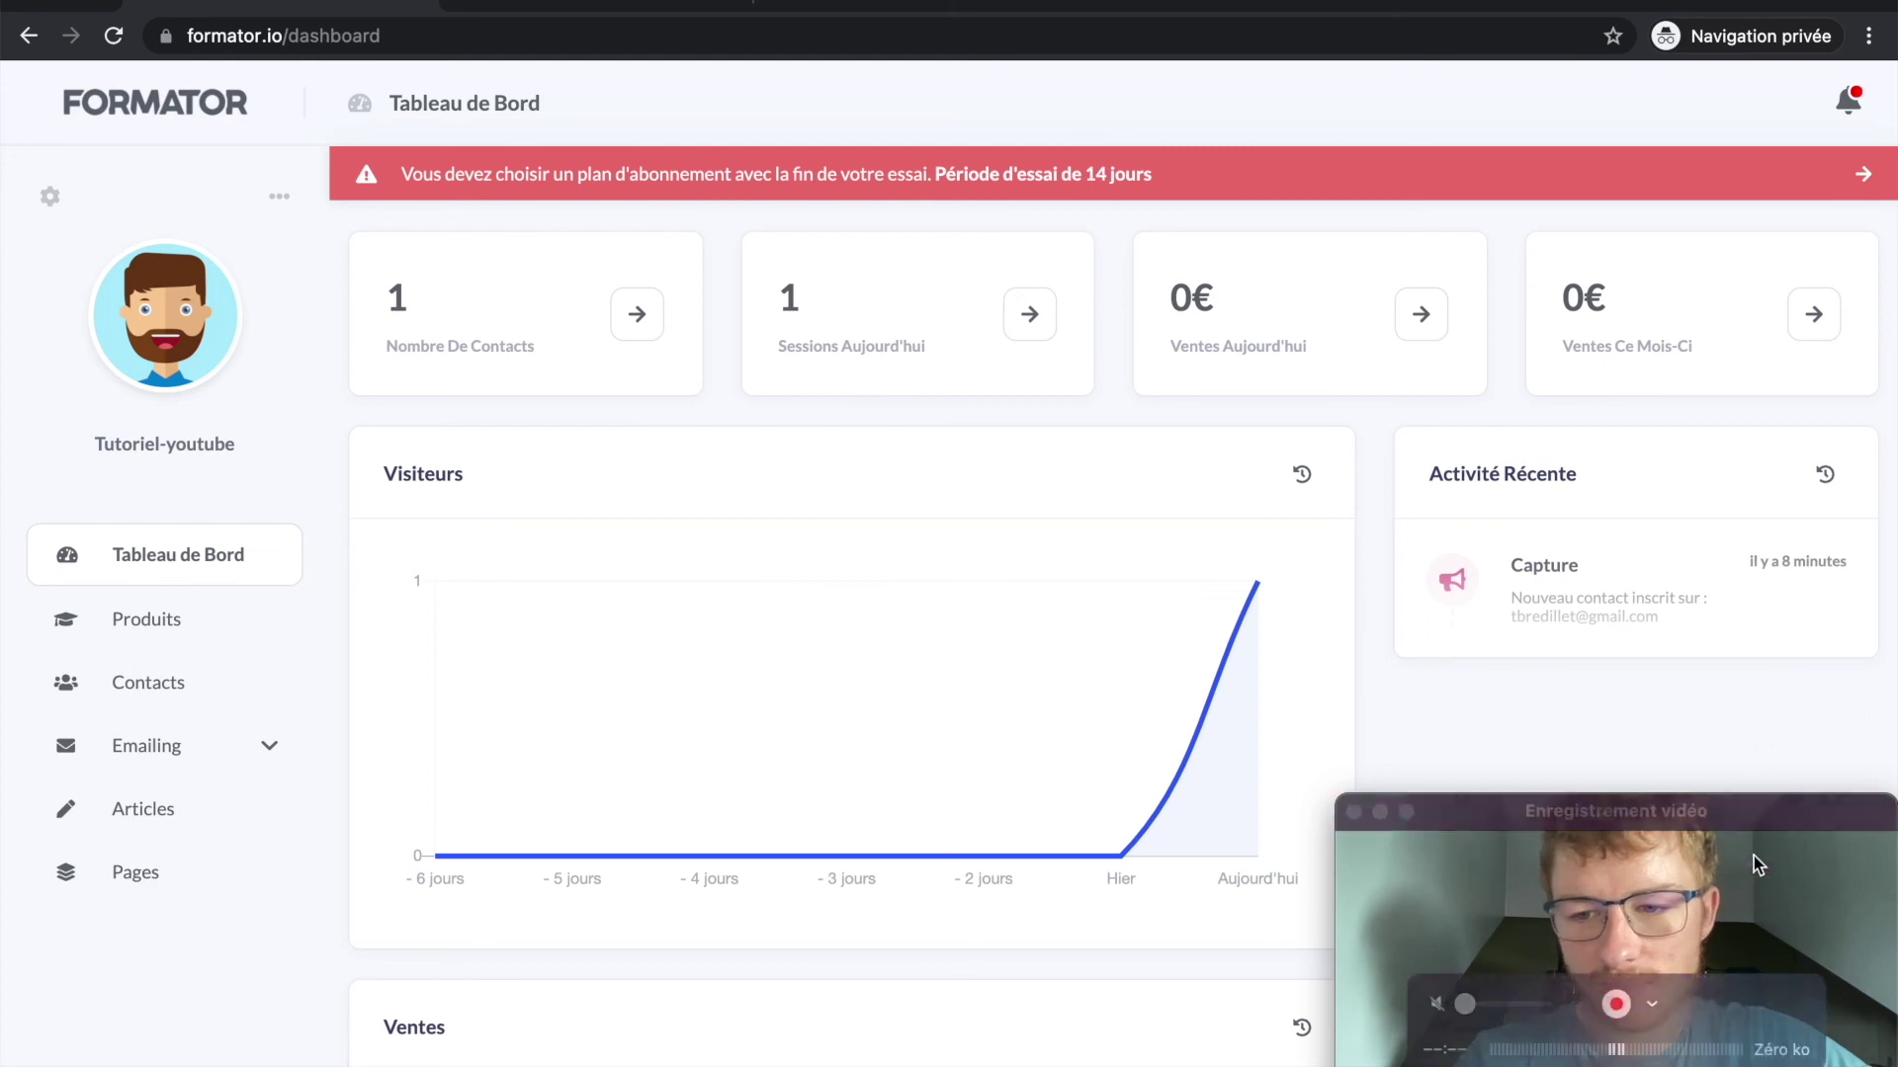
drag(1756, 825, 1290, 823)
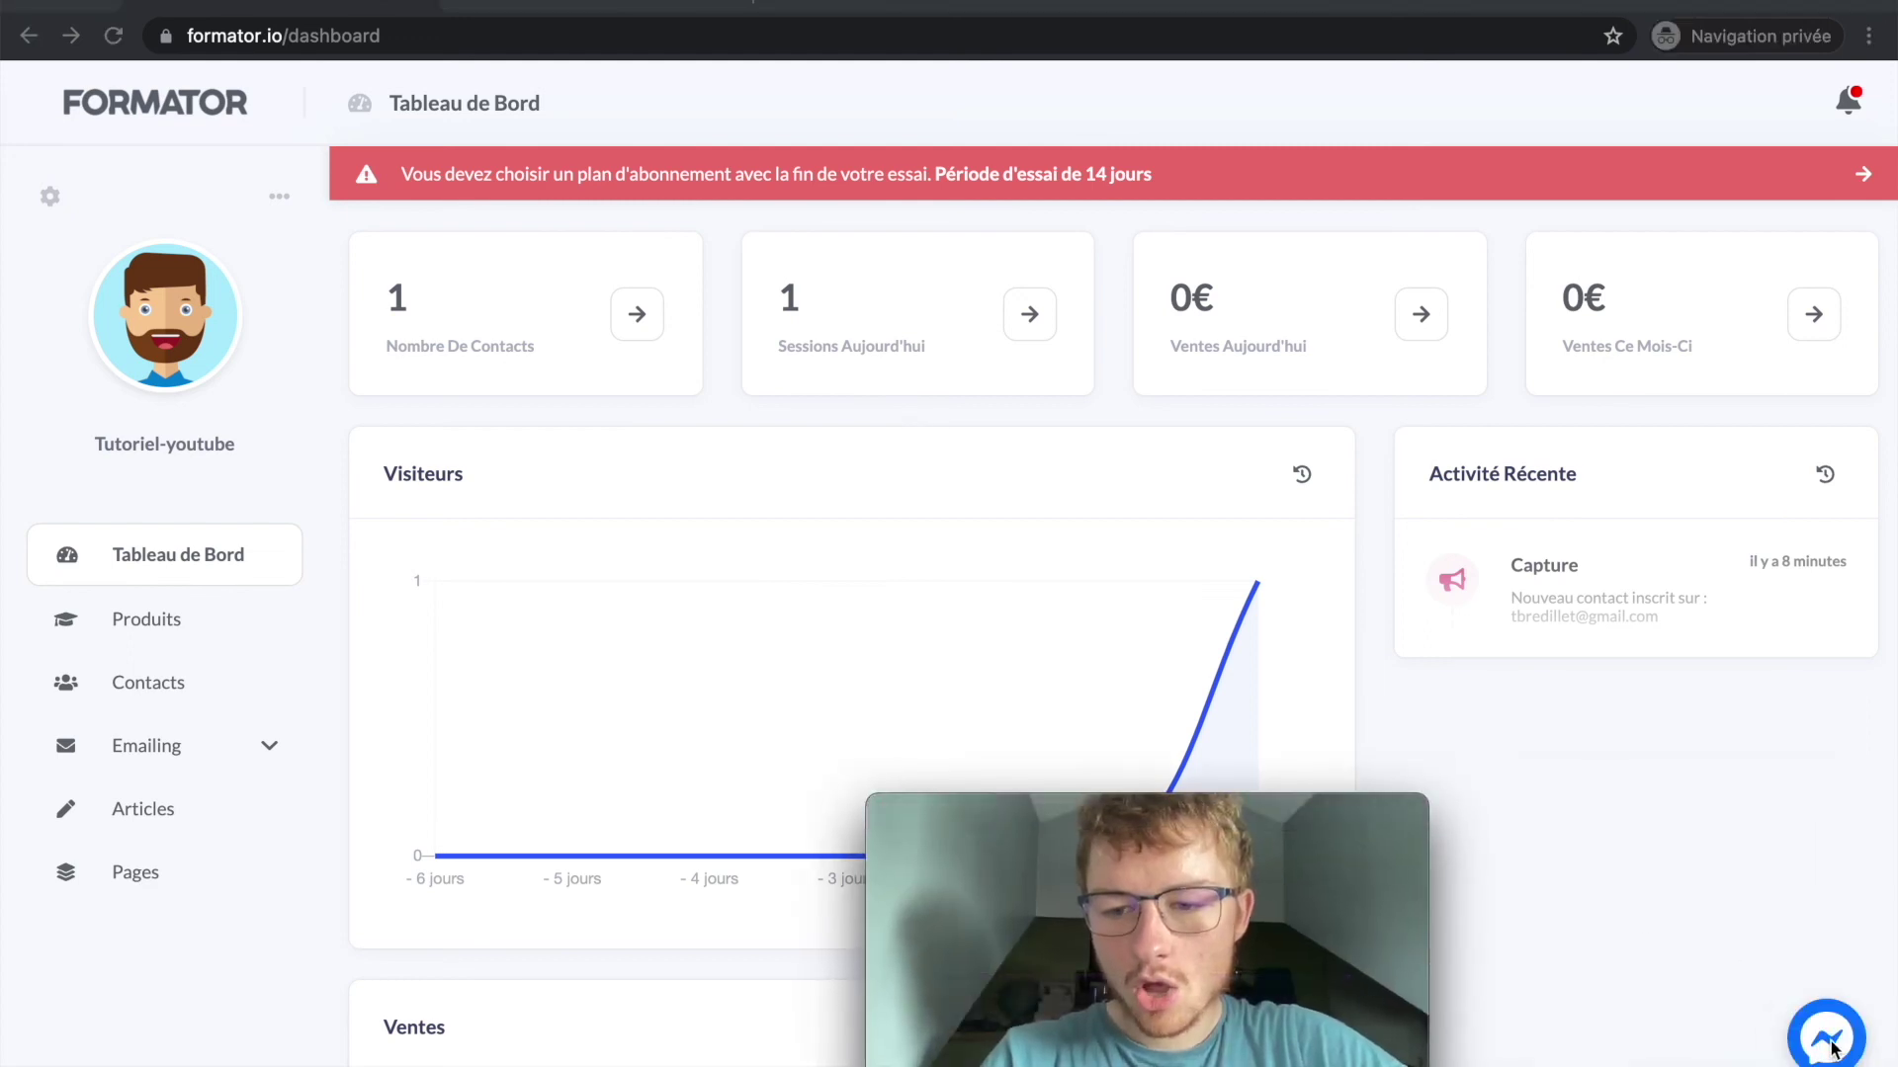
drag(1159, 829, 1626, 828)
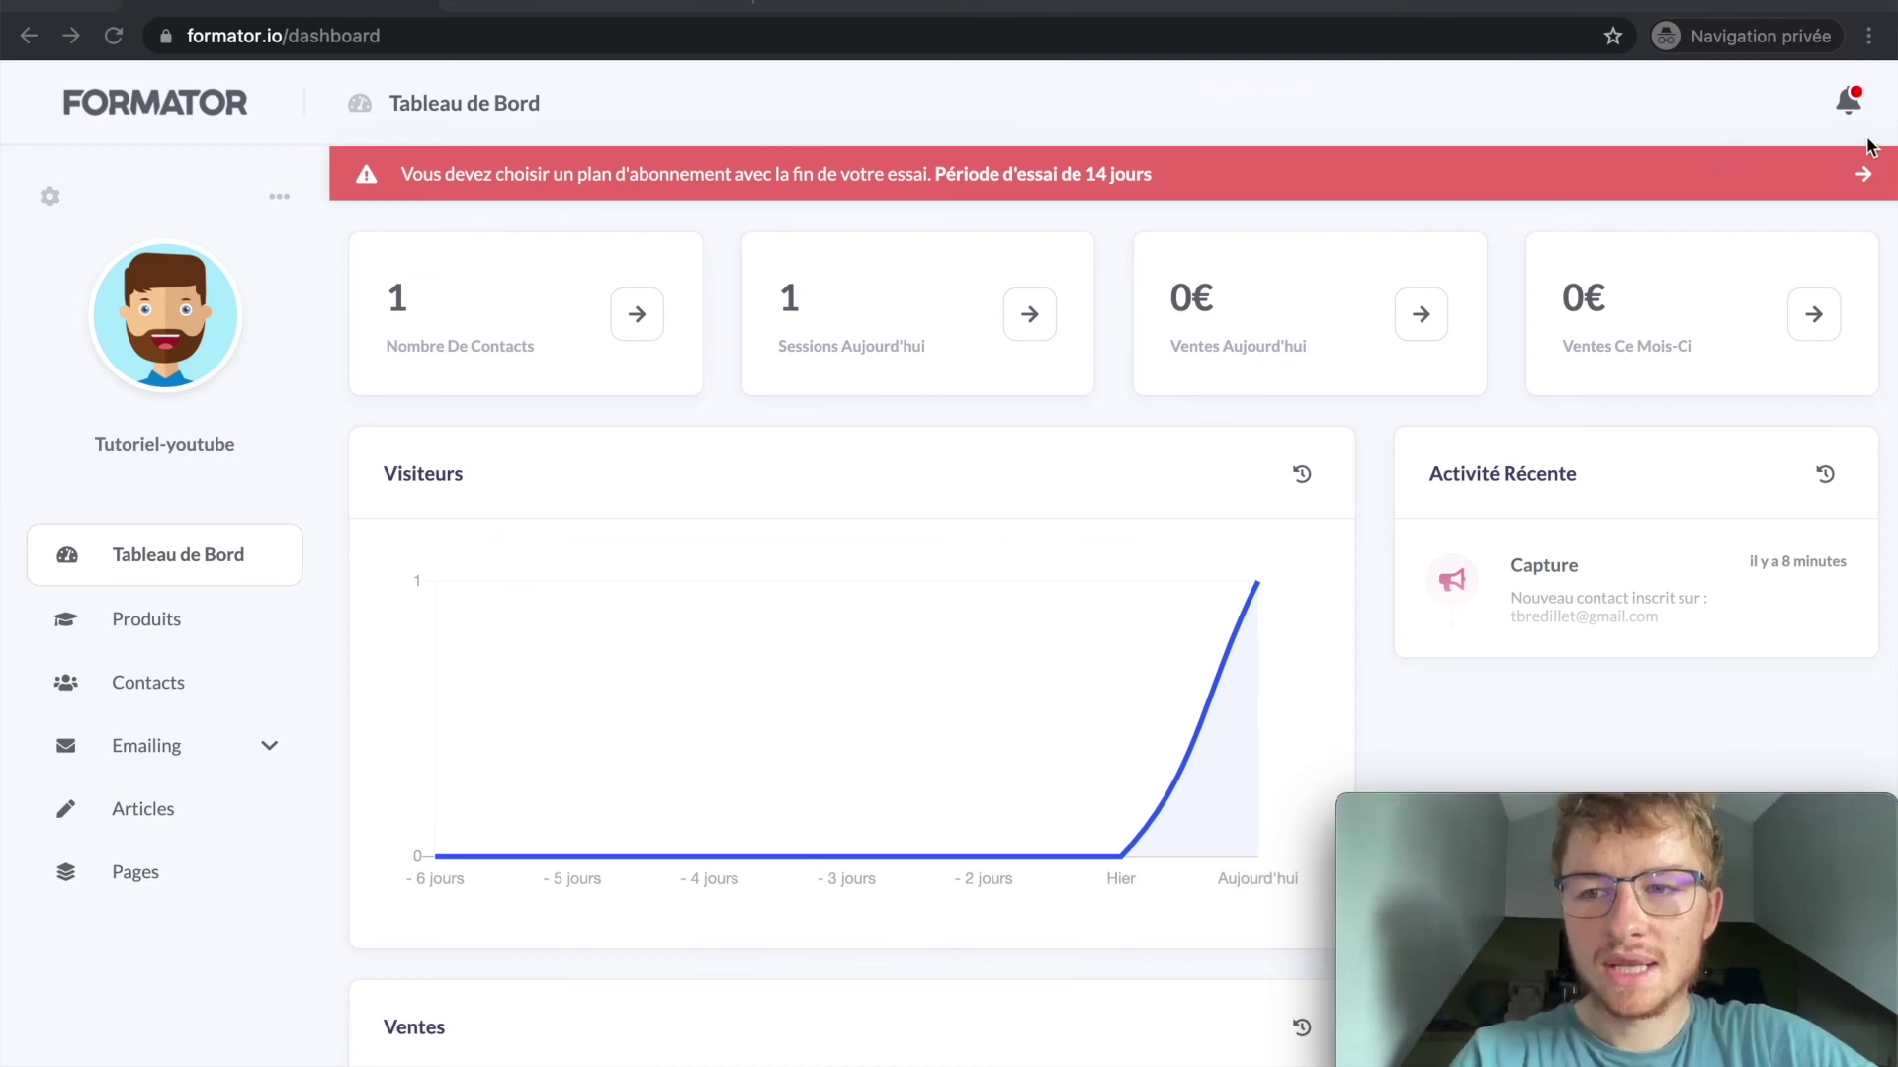
click(664, 109)
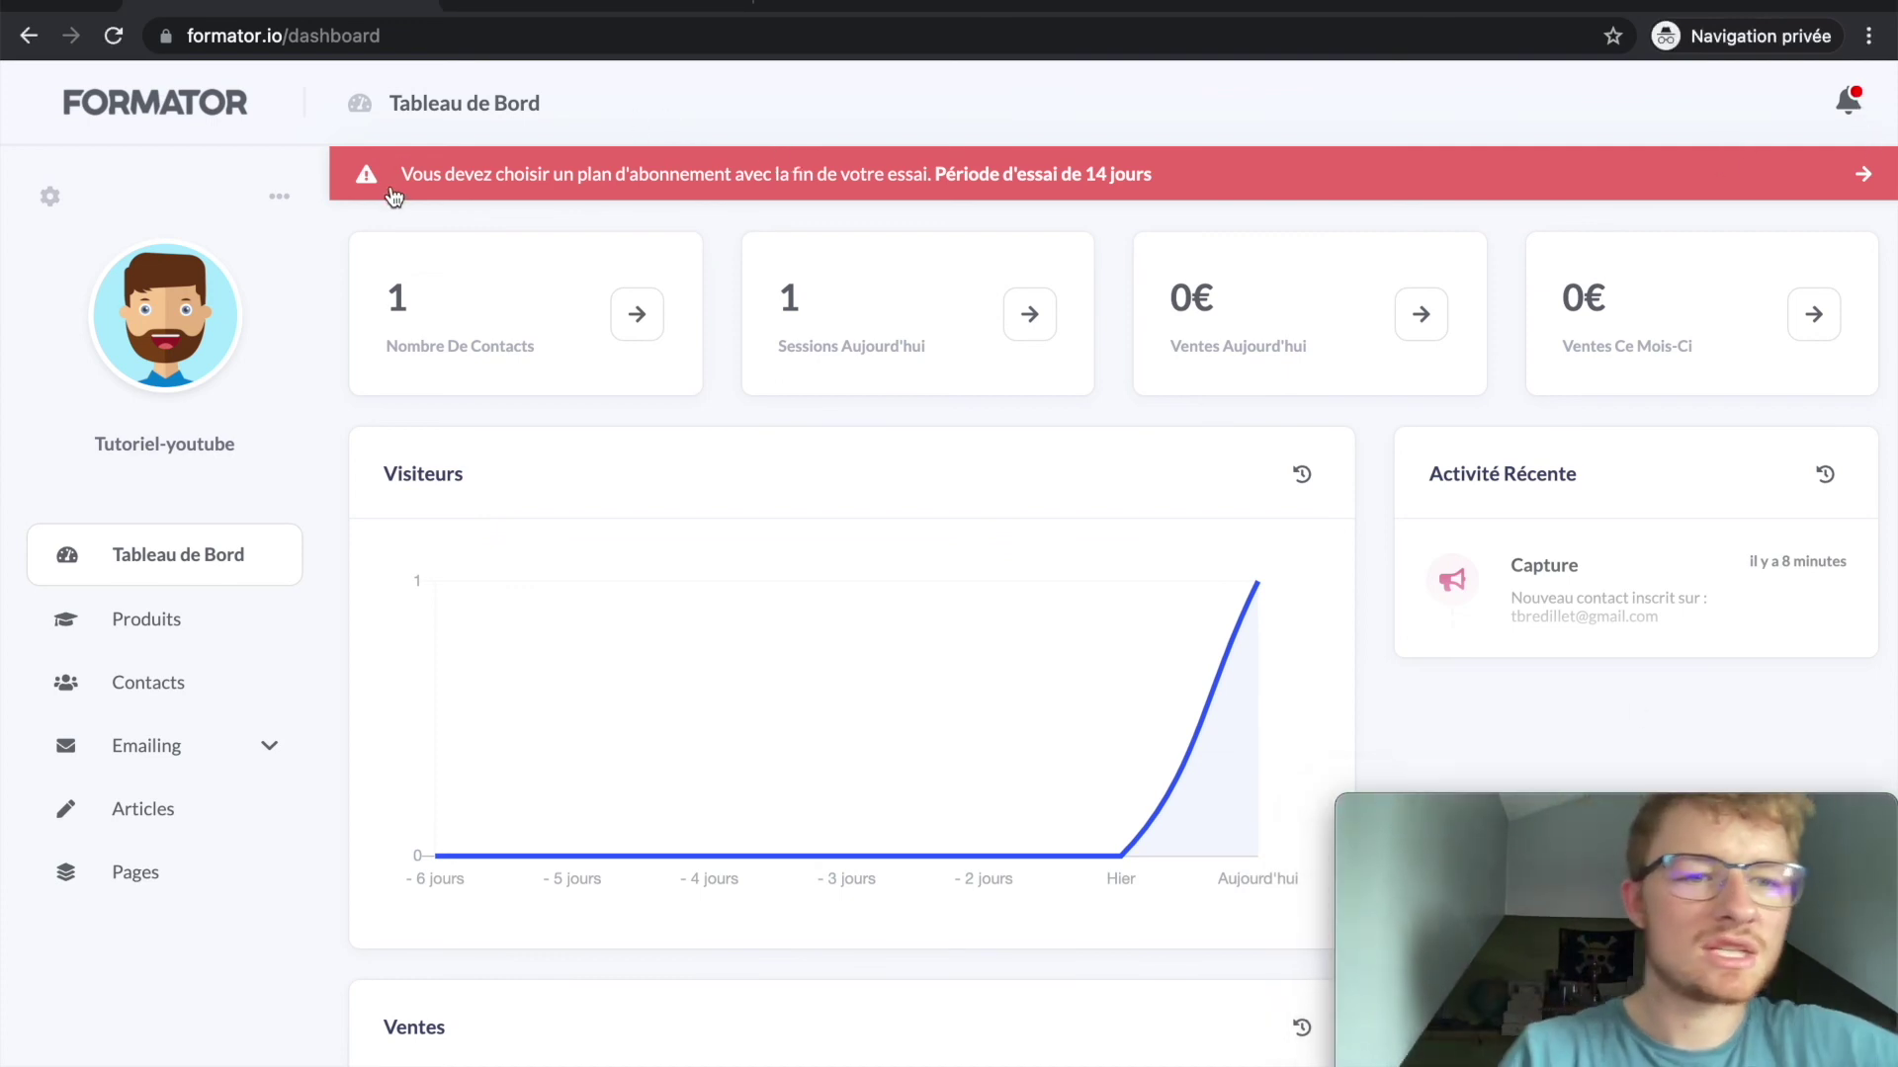
click(277, 196)
click(20, 304)
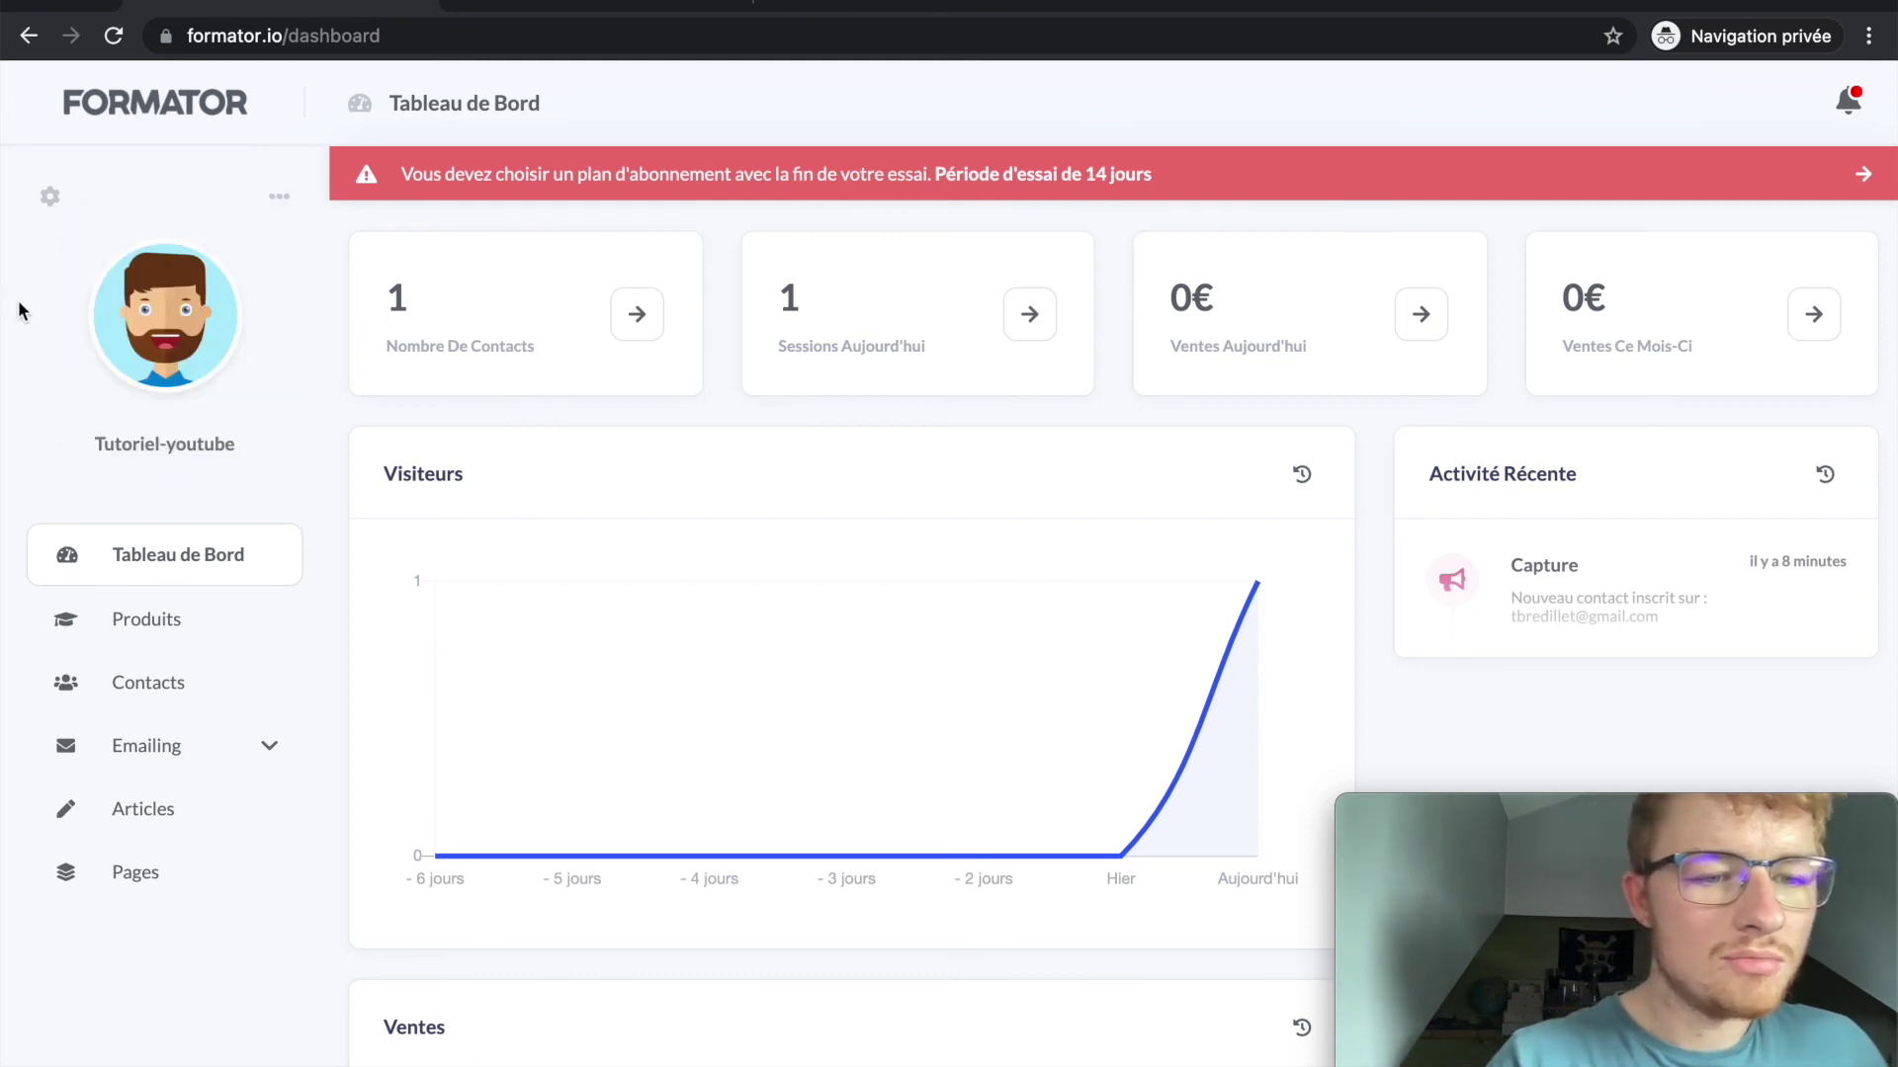